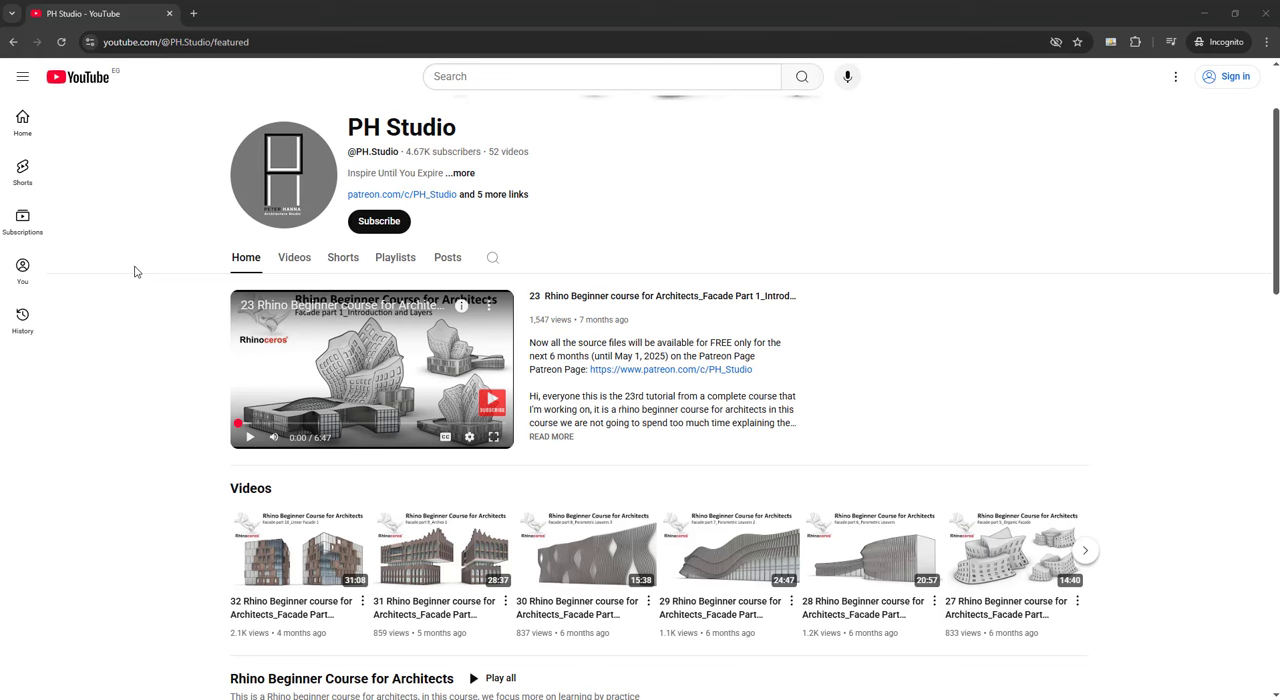
Step: Look through the PH Studio YouTube channel's videos and playlists and the posts on its Patreon page
scroll(127, 293, down, 3)
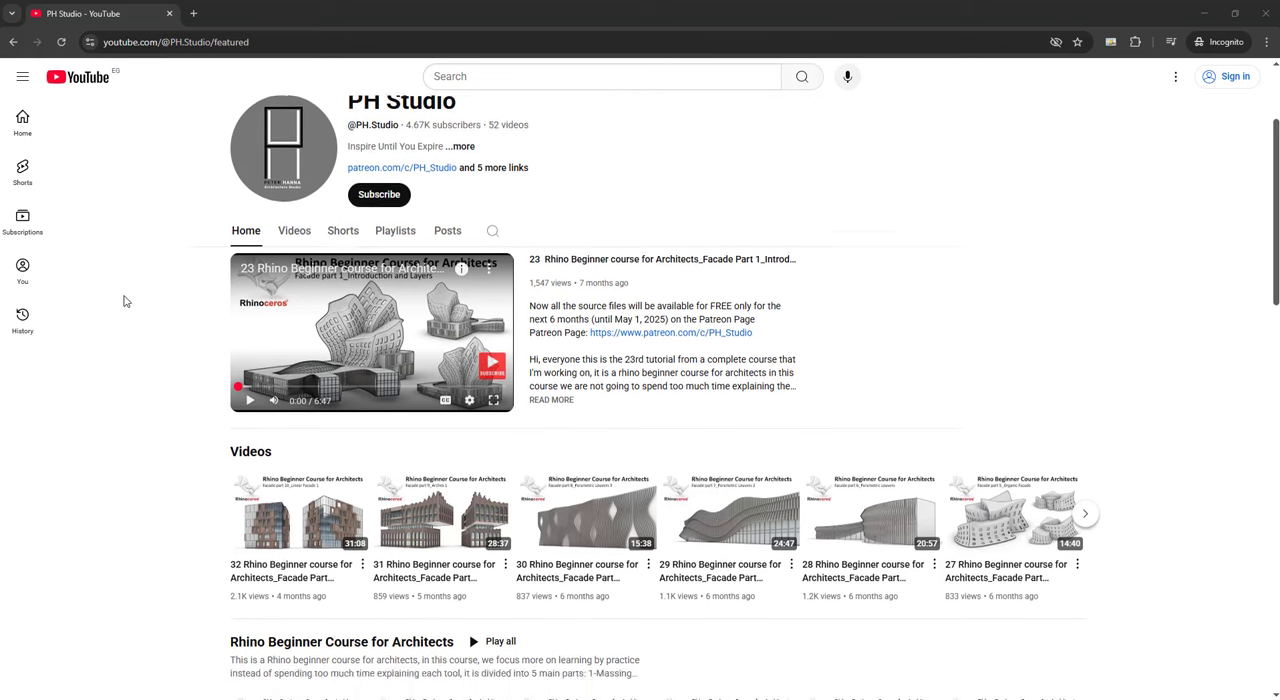
scroll(118, 328, up, 4)
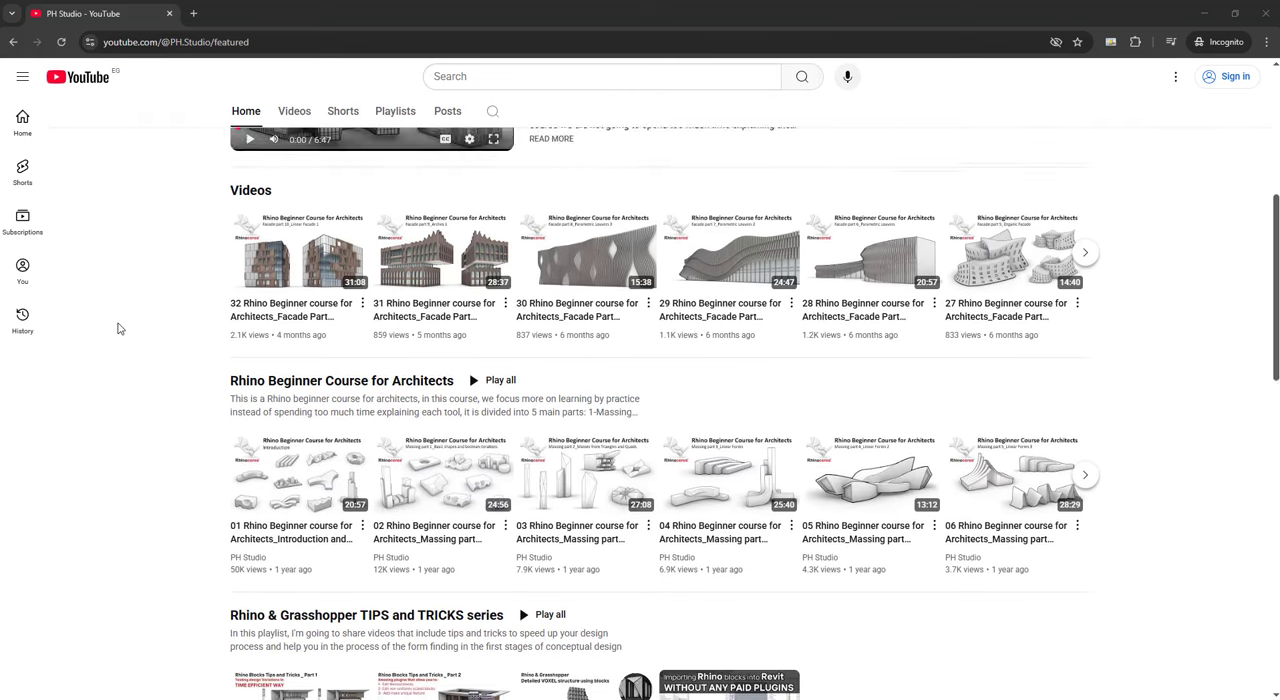
click(390, 392)
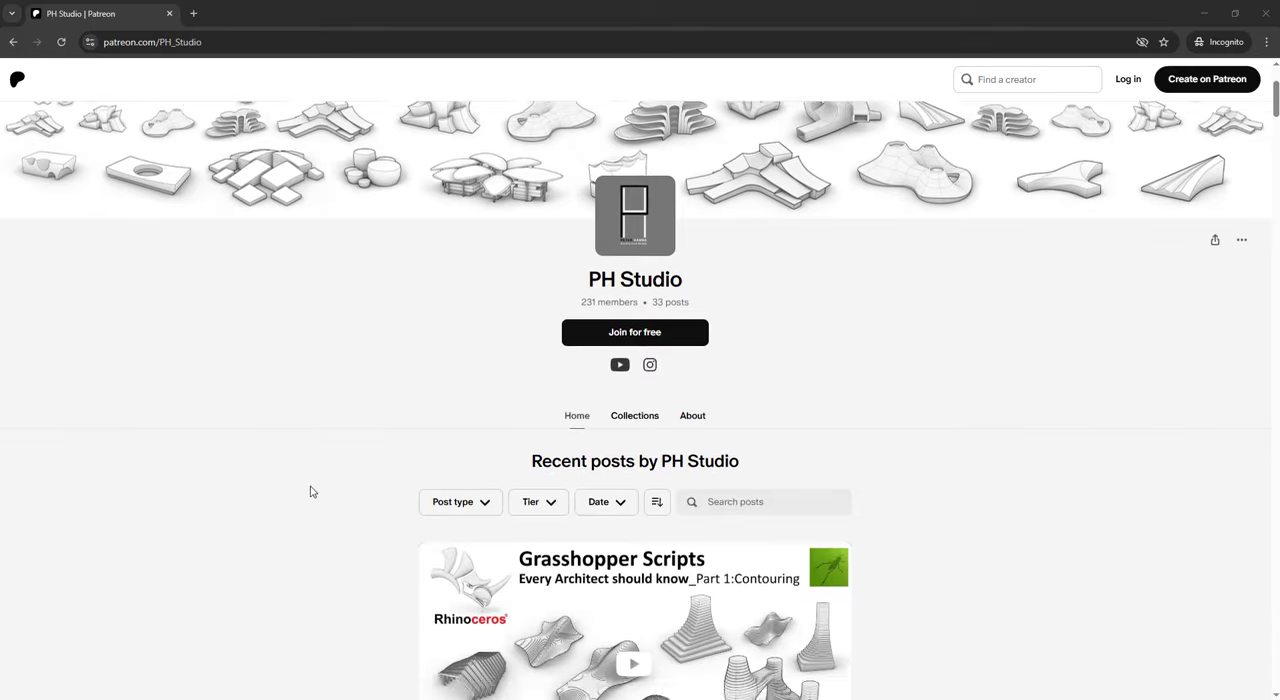
scroll(310, 491, down, 12)
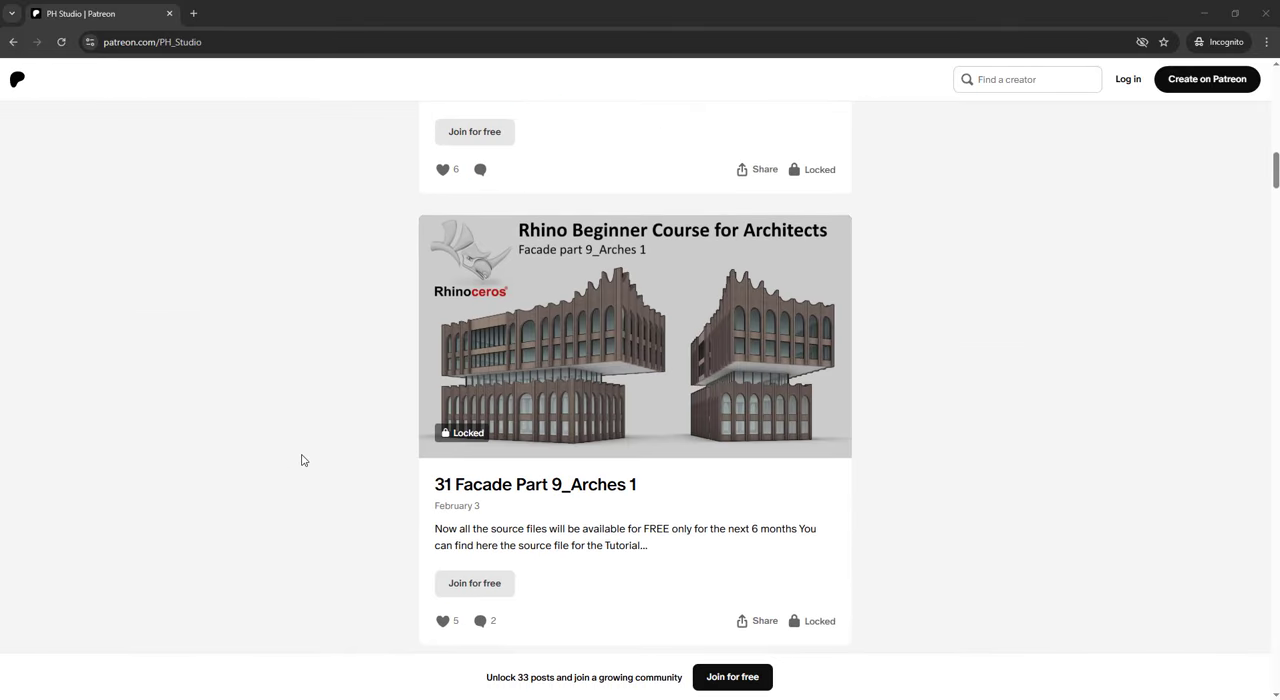
scroll(301, 460, down, 12)
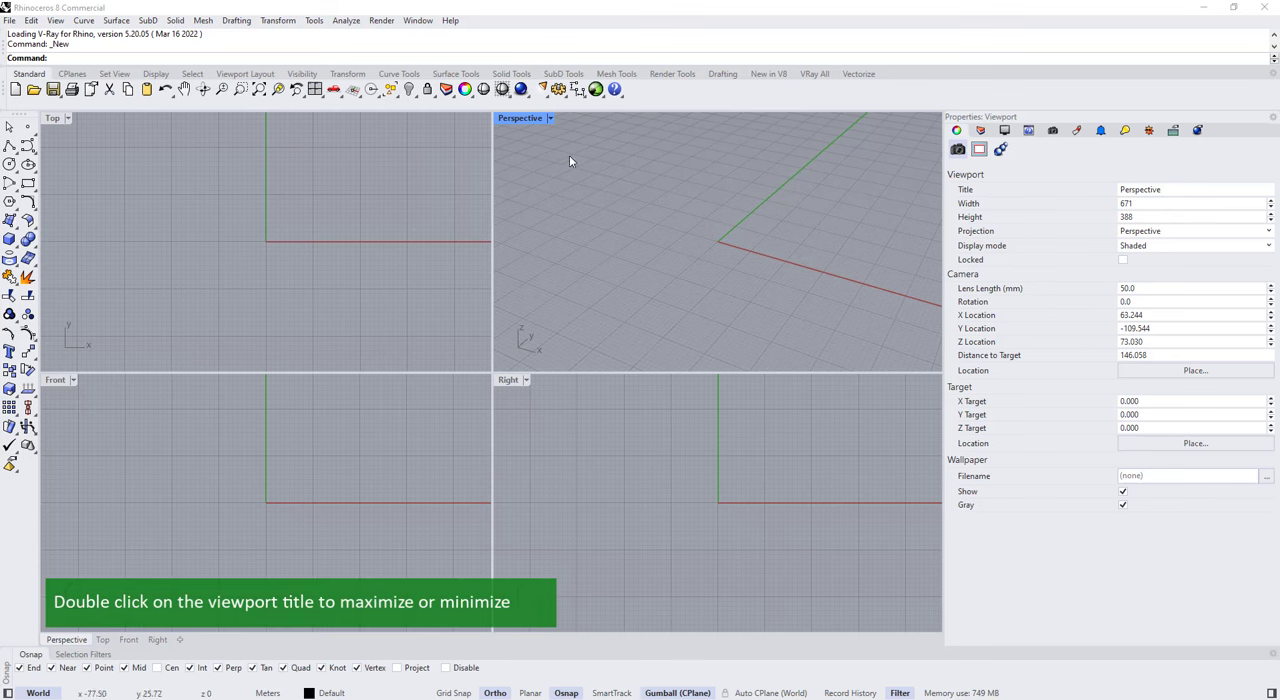
Step: Switch to Rhino, maximize the Perspective viewport and add a new layer named Attractor
double_click(533, 119)
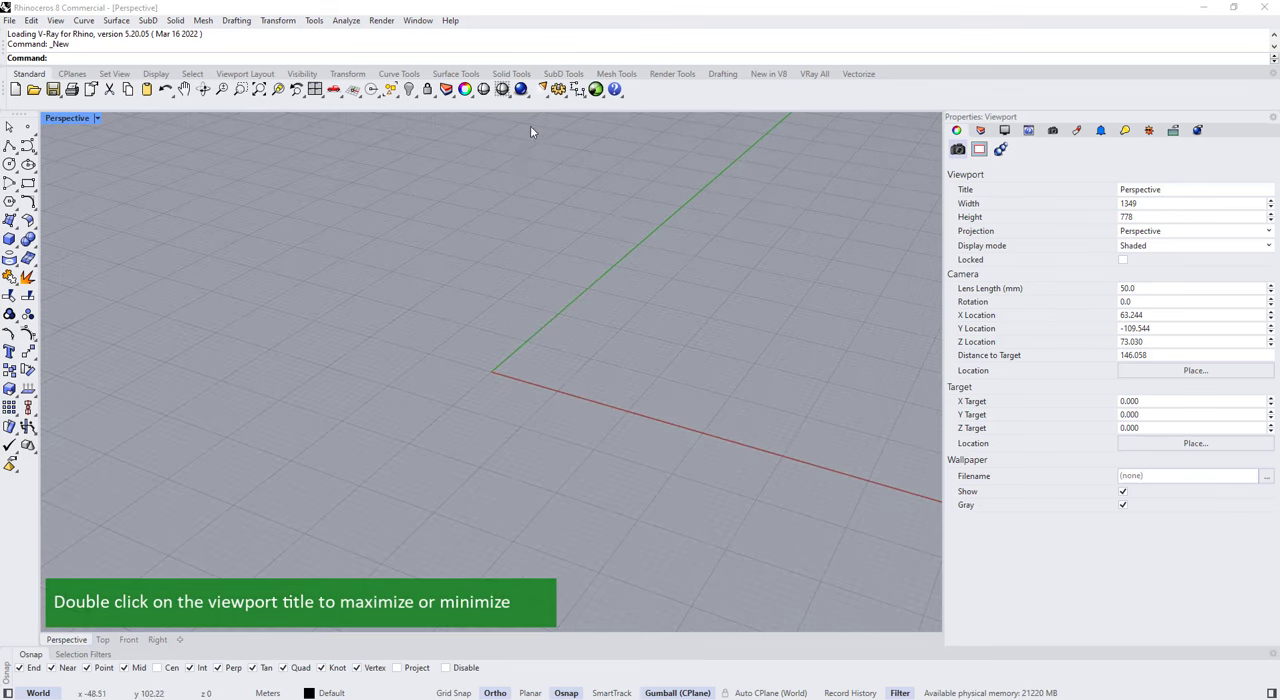
click(980, 131)
click(951, 148)
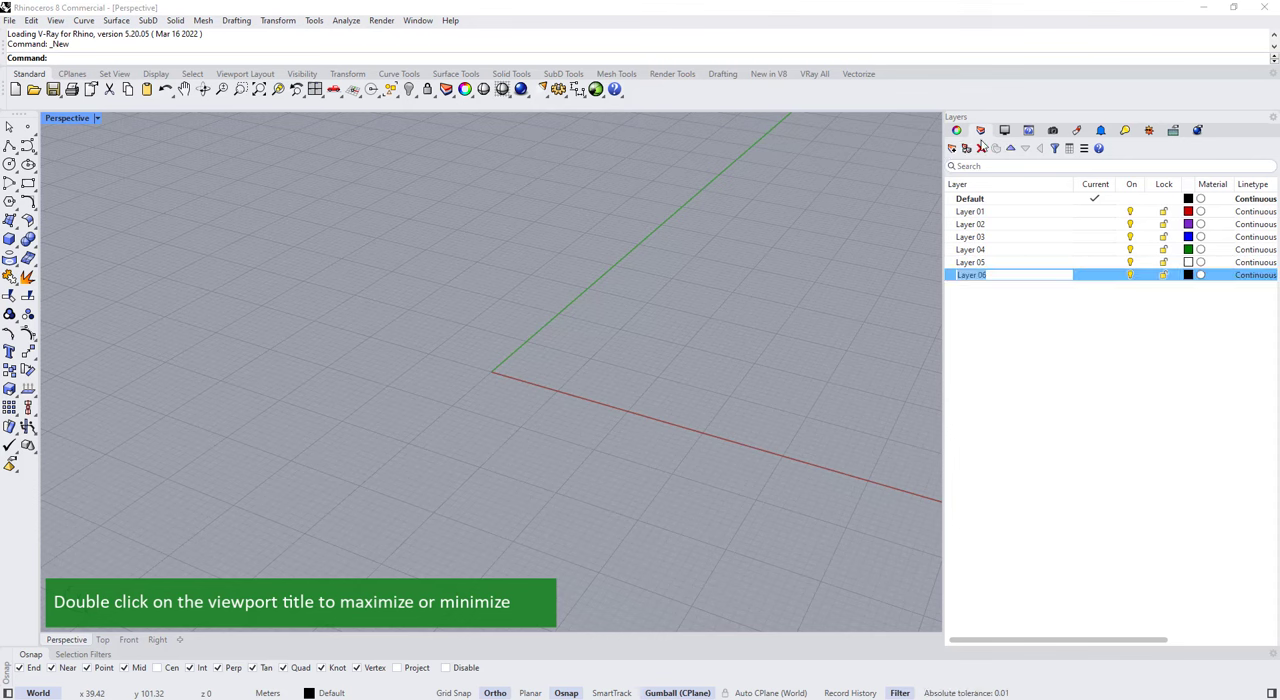
text(Attractor)
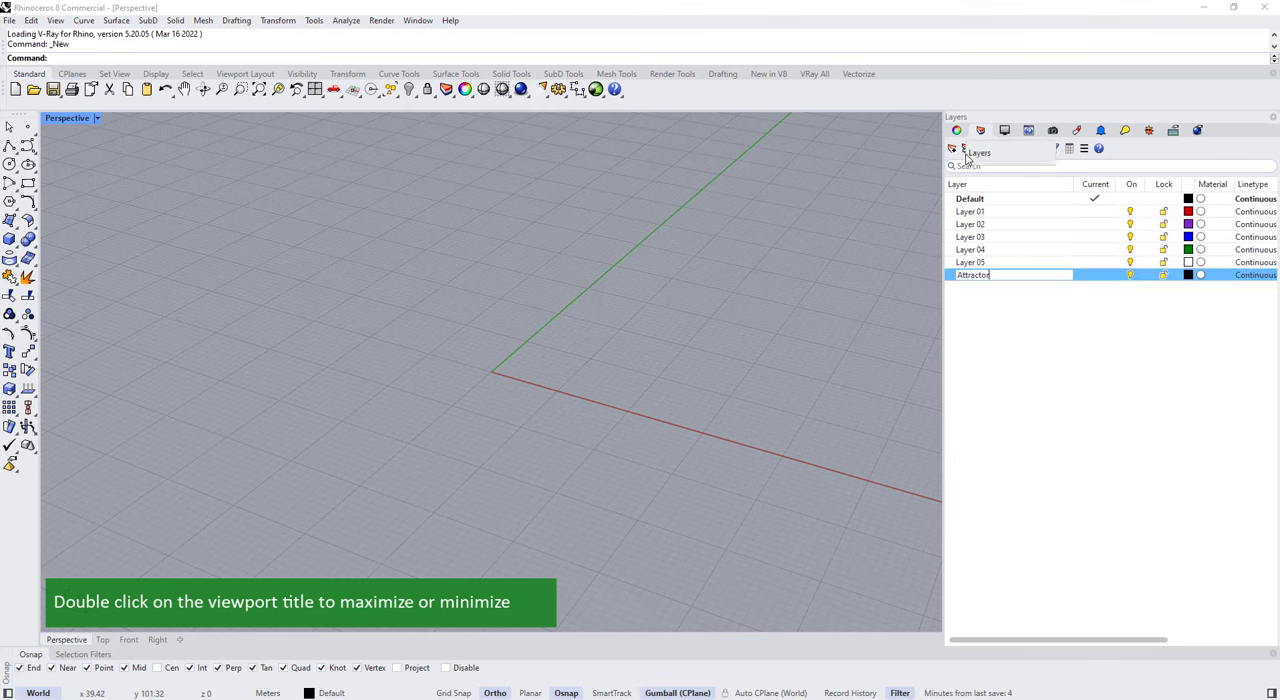
Step: Add three sublayers under the Attractor layer and name the first one Massing
click(966, 148)
click(951, 148)
click(951, 148)
double_click(1007, 289)
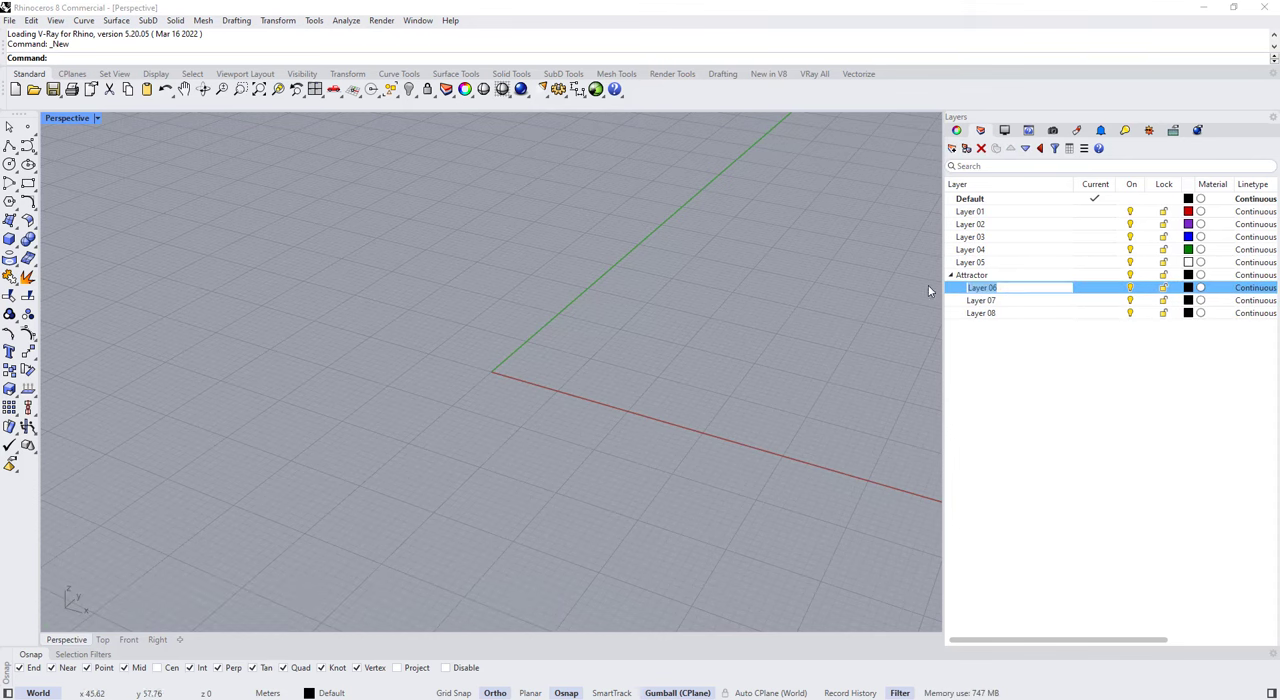
text(Massing)
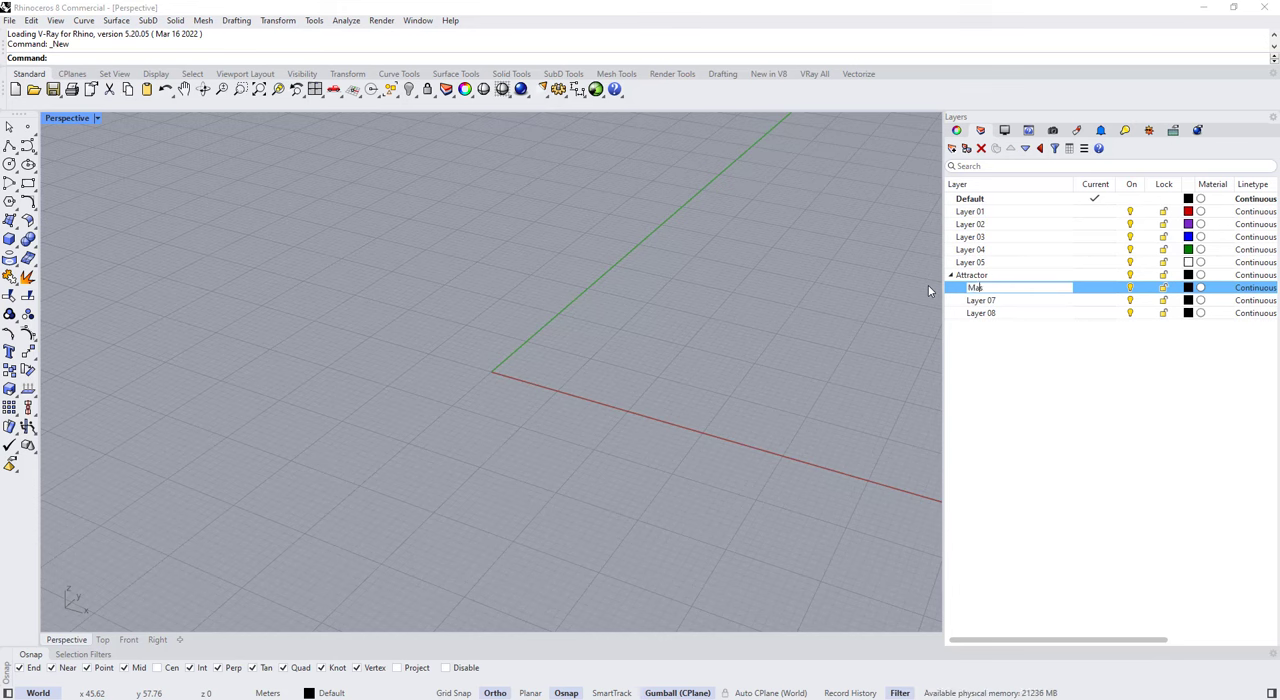
Step: Add three sublayers under Massing and rename the first one Attractor Curves, making it the current layer
click(951, 148)
click(951, 150)
click(951, 150)
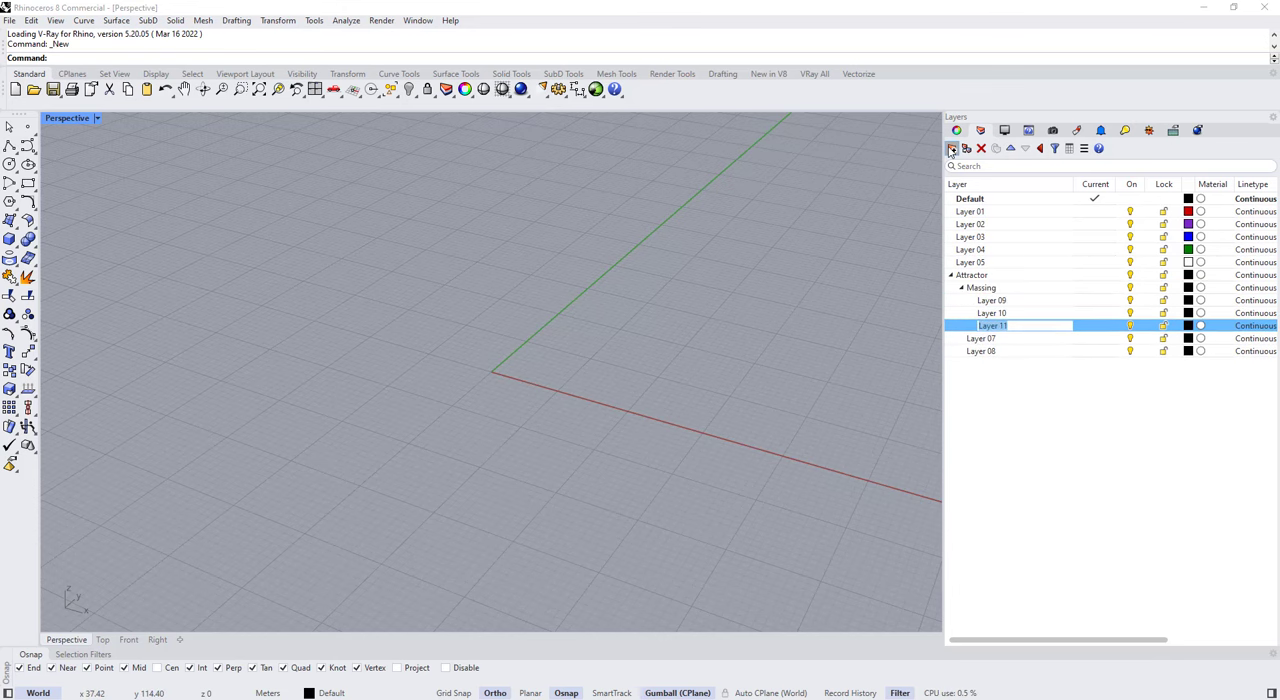
double_click(1003, 301)
click(1007, 300)
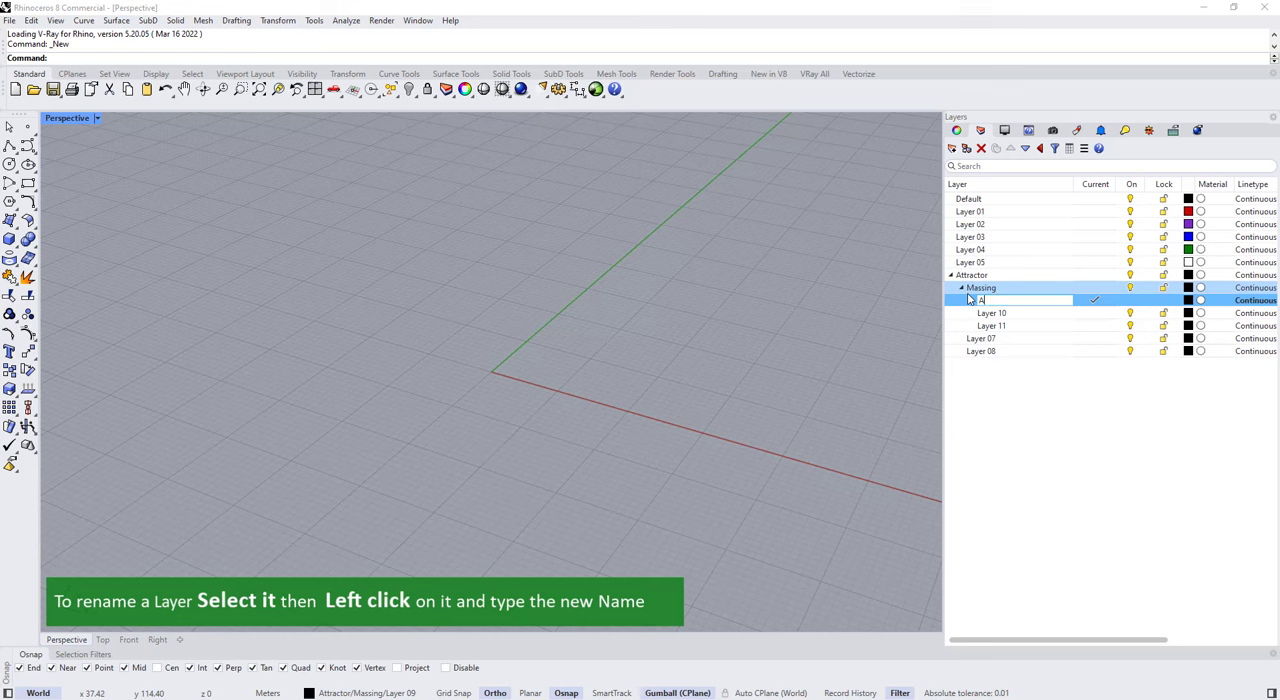
text(Attractor Curves)
Step: Rename the second and third sublayers of Massing as Surface and Mass
click(993, 313)
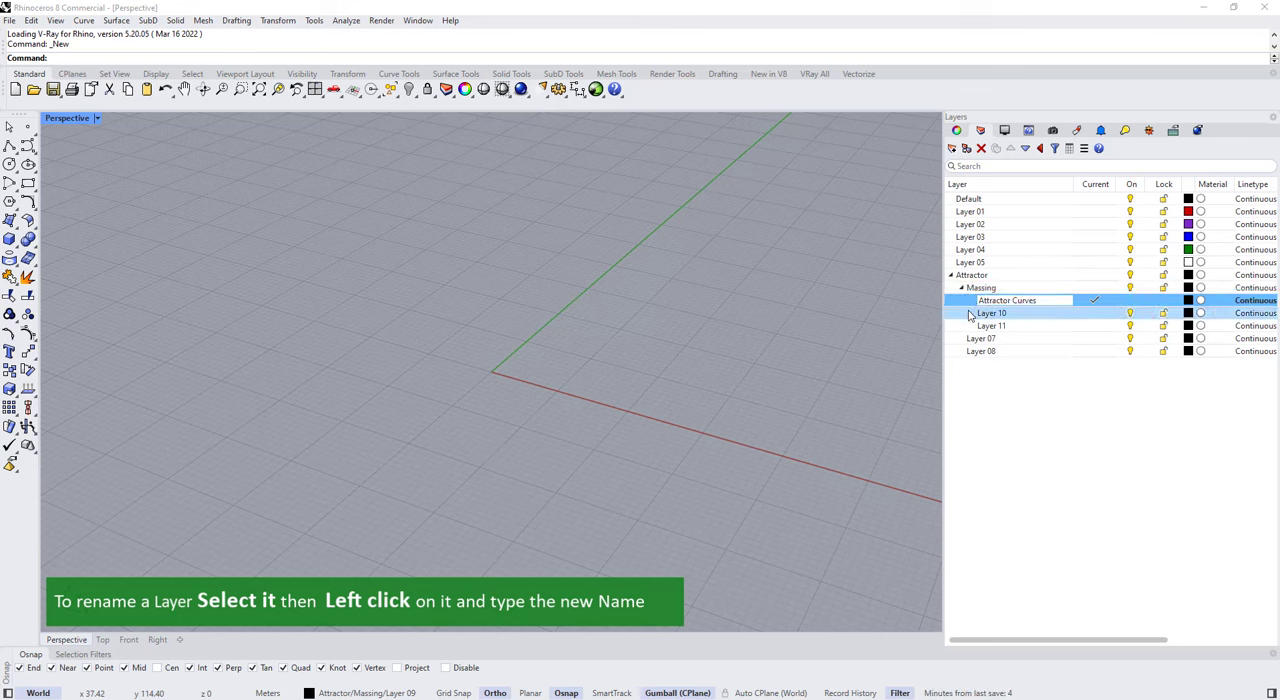
double_click(999, 313)
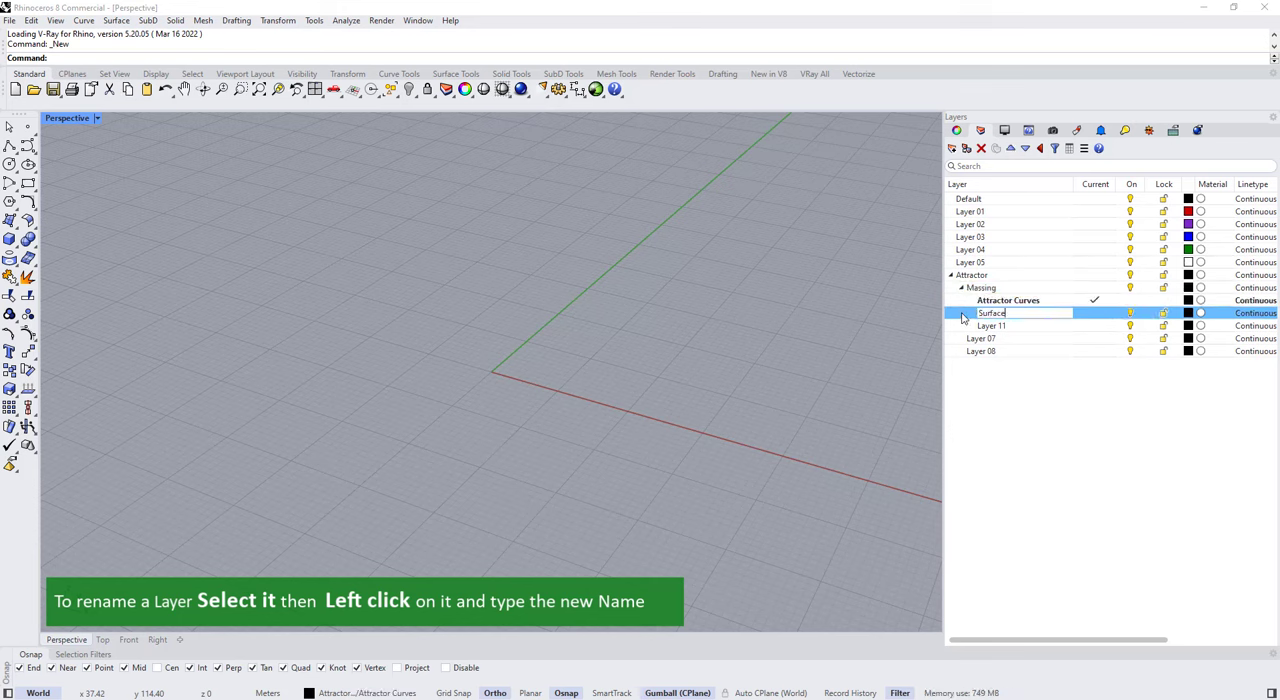
click(985, 326)
click(983, 326)
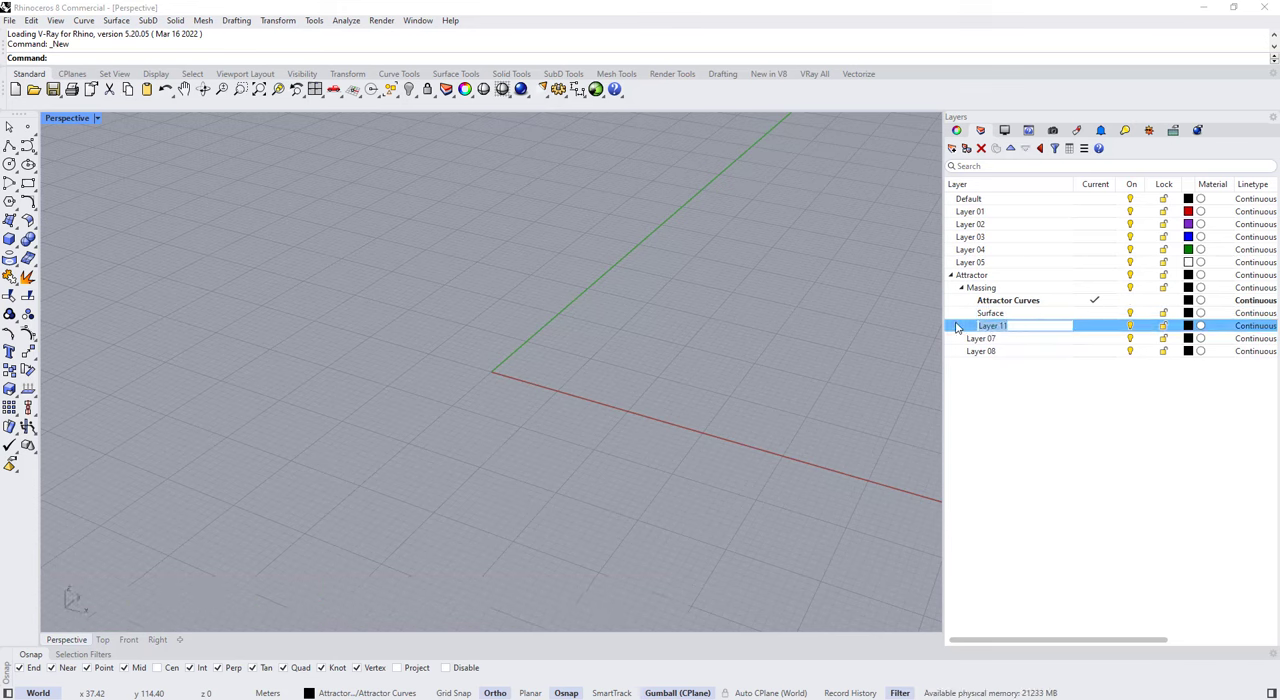
text(Mass)
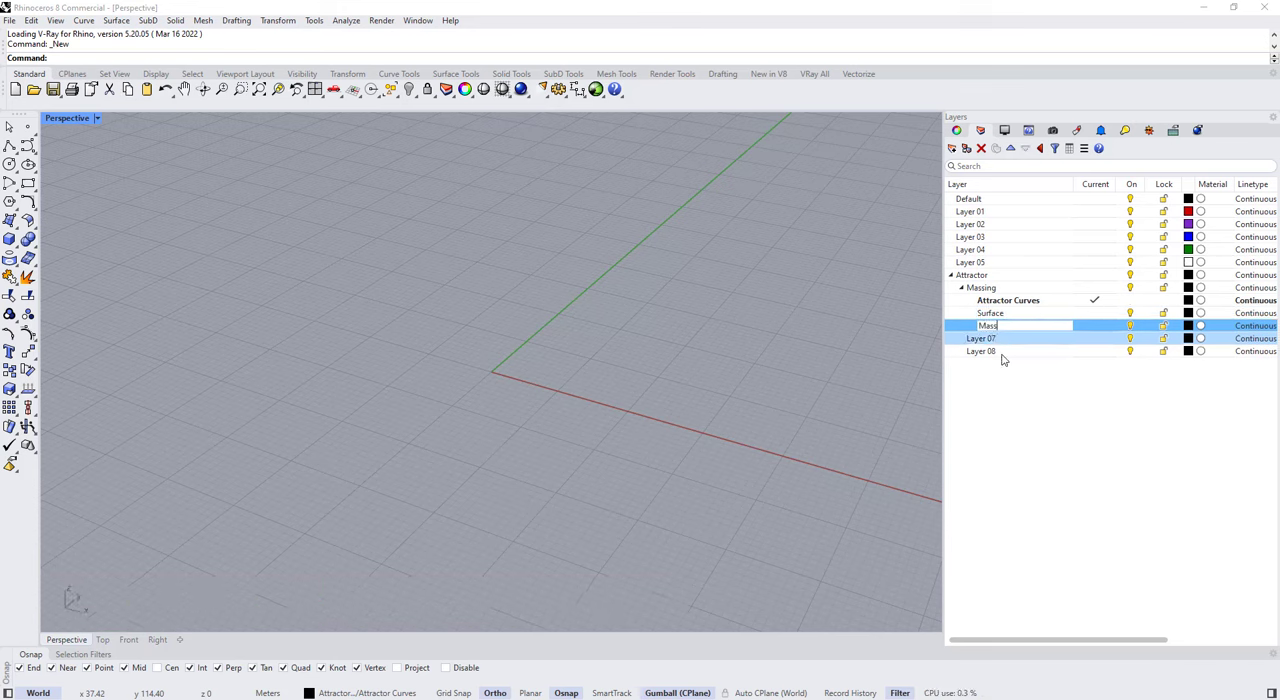
Step: Set the color of the Attractor Curves layer to red
click(1008, 300)
click(1188, 300)
click(686, 471)
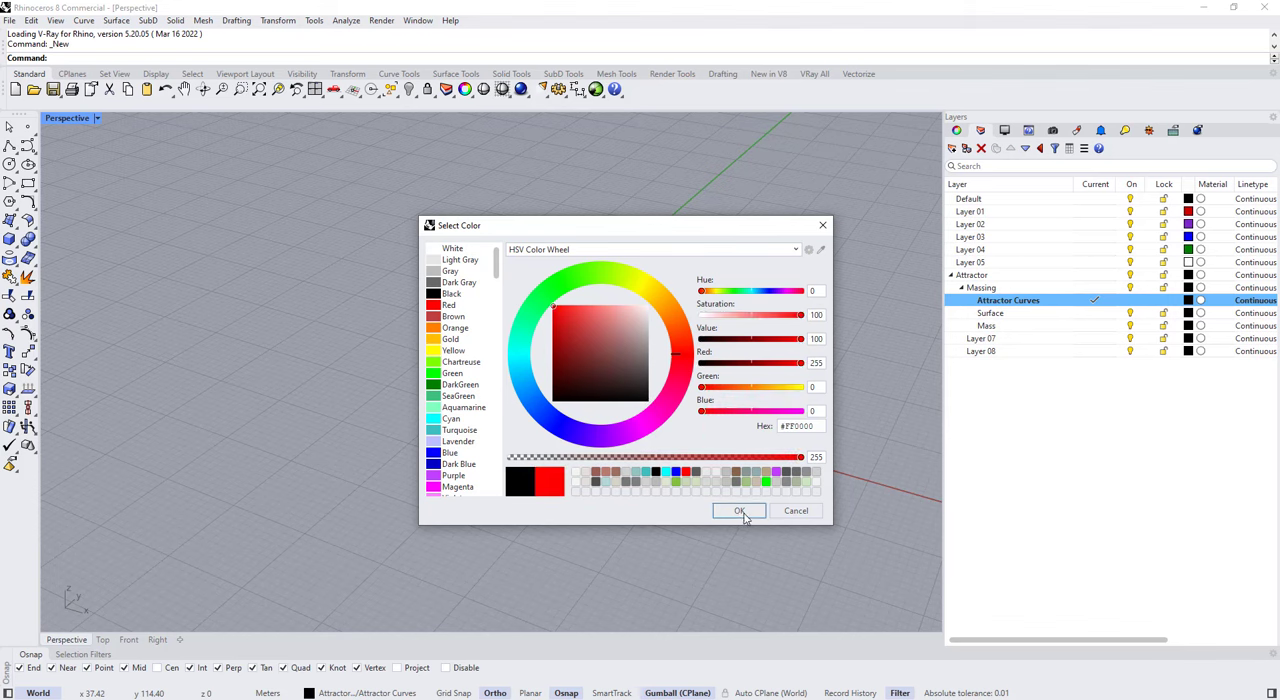
click(742, 513)
Step: Draw a 3-point rectangular plane about 30 m long and 20 m wide near the origin on the Surface layer
double_click(1018, 314)
right_drag(530, 298, 660, 350)
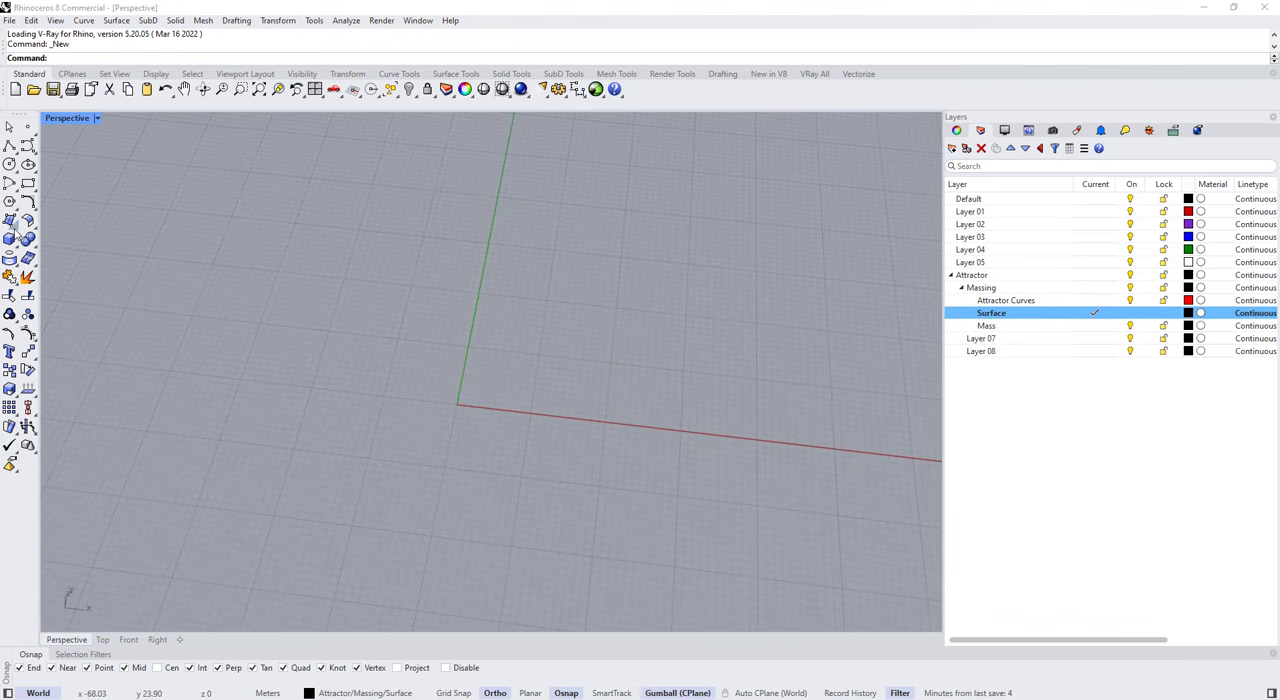
click(17, 228)
click(53, 251)
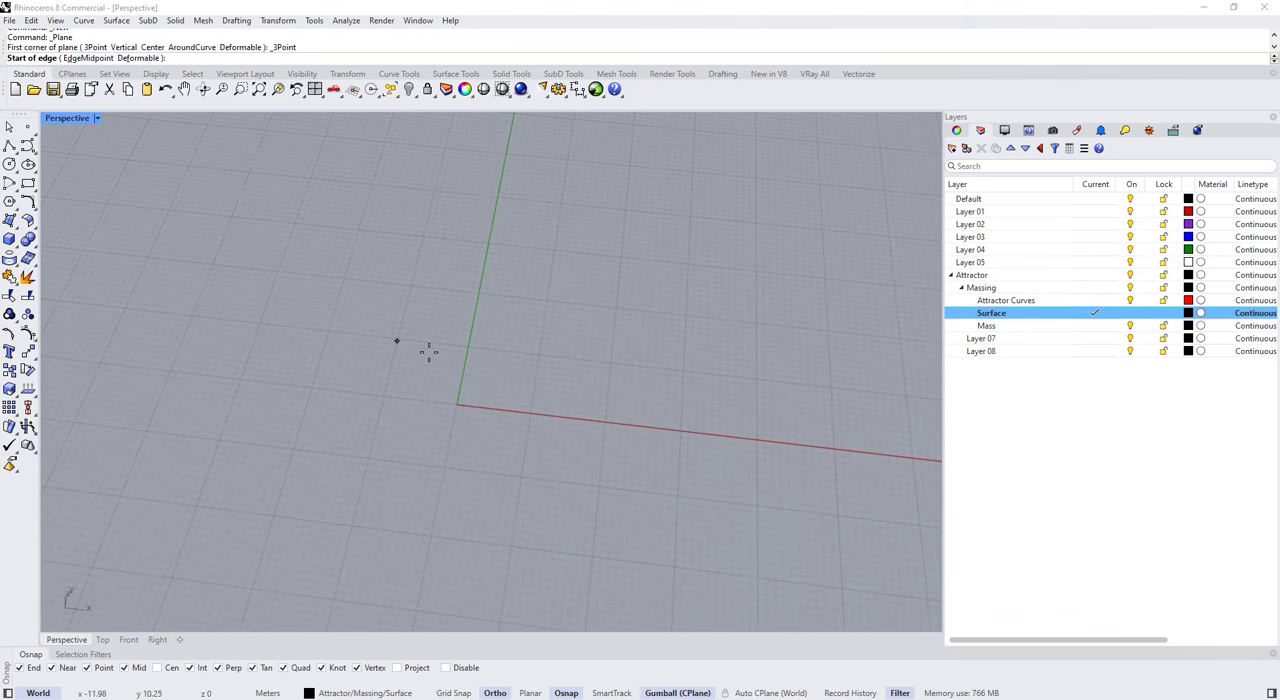
click(472, 393)
click(693, 418)
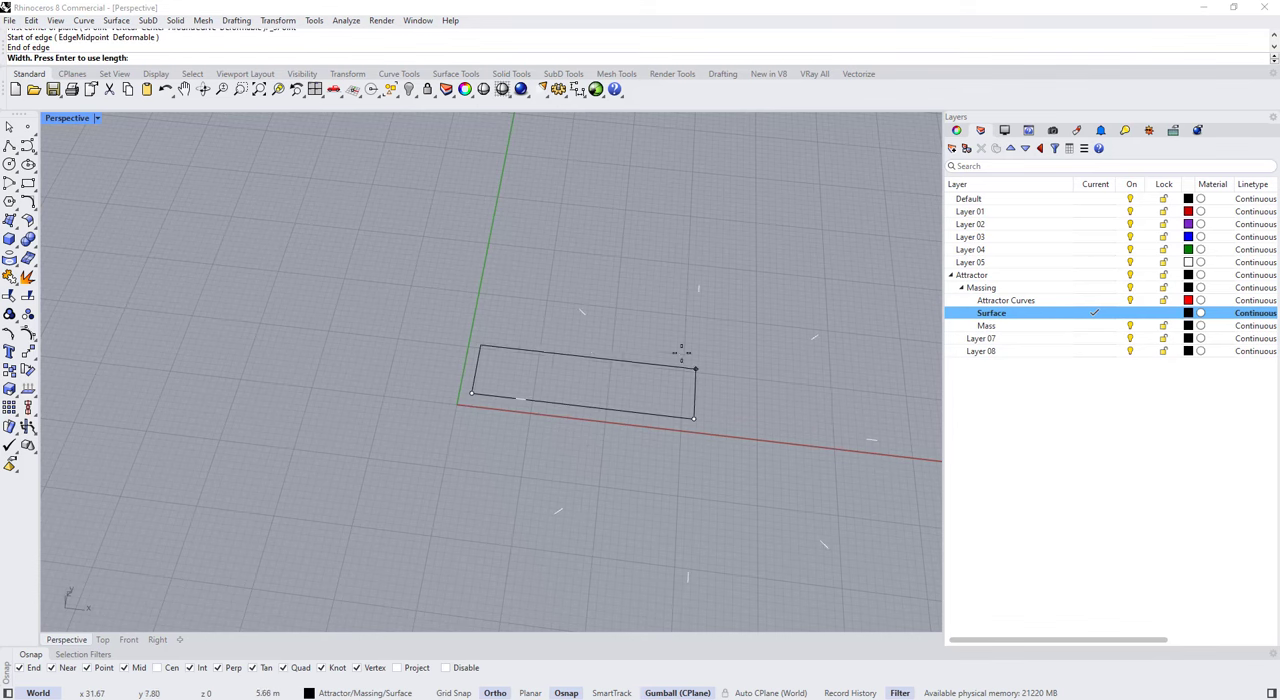
right_drag(681, 352, 711, 423)
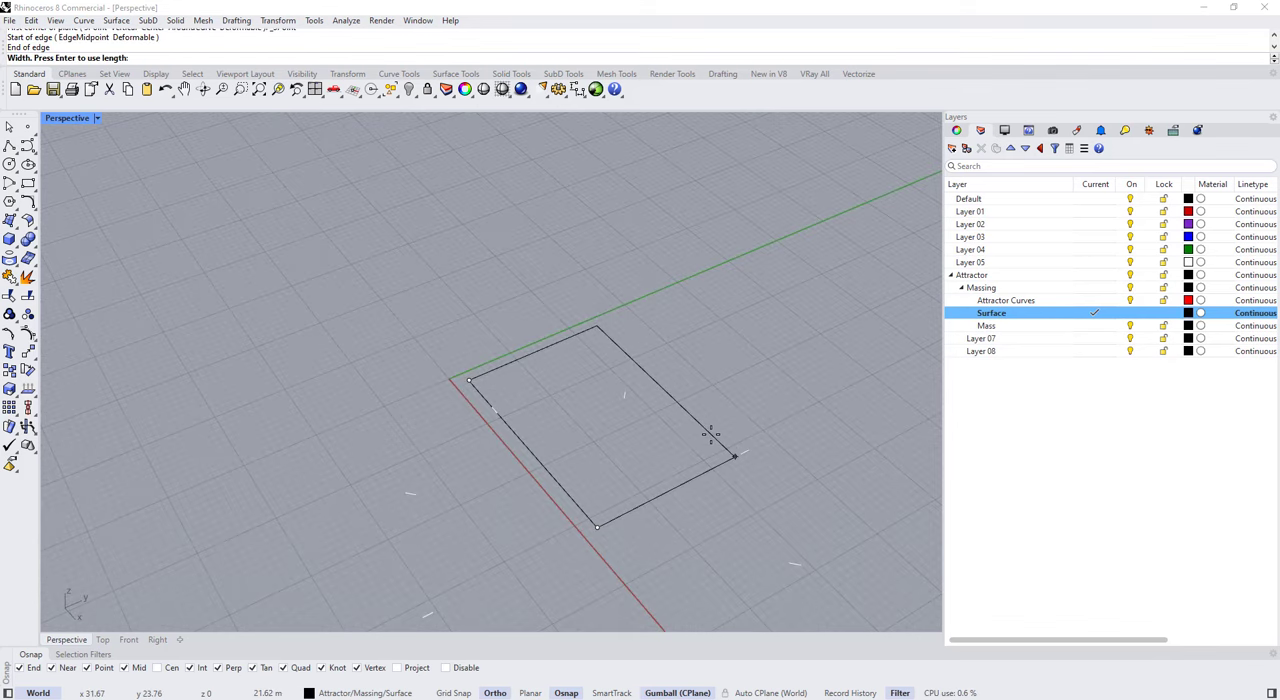
text(20)
key(Return)
right_drag(540, 338, 636, 396)
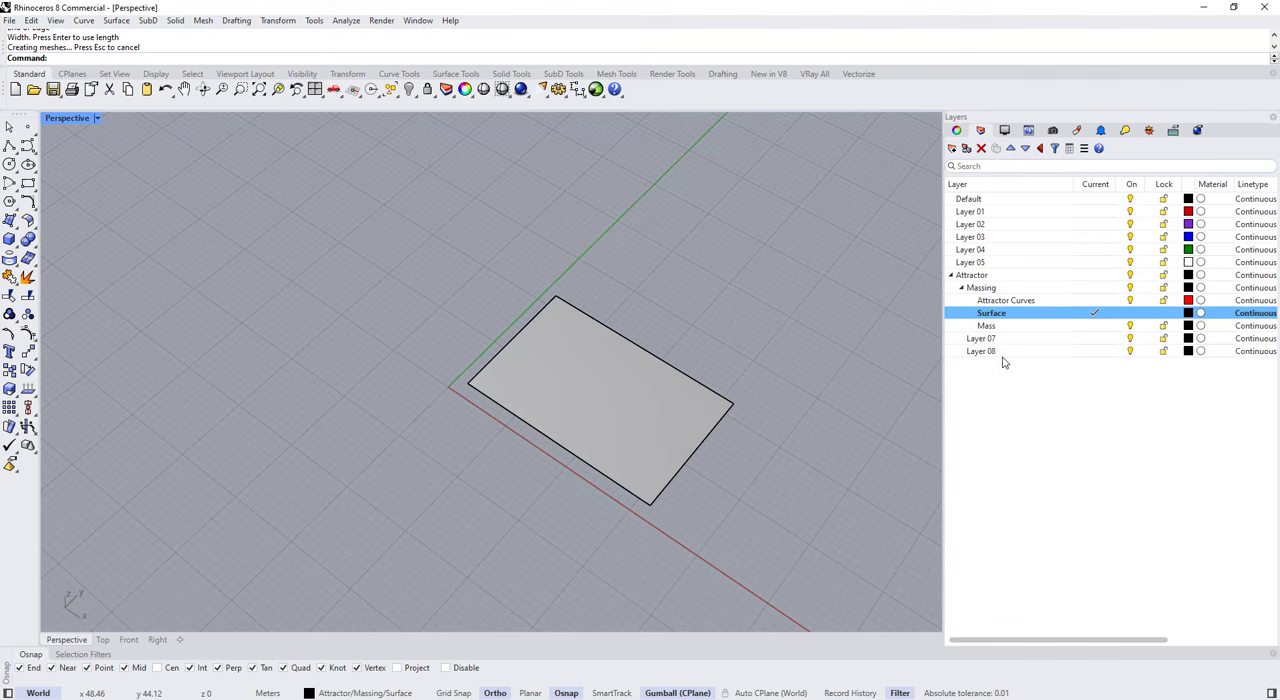
Step: Make Attractor Curves the current layer and switch from Perspective to a maximized Top viewport
double_click(1073, 301)
right_drag(660, 322, 700, 331)
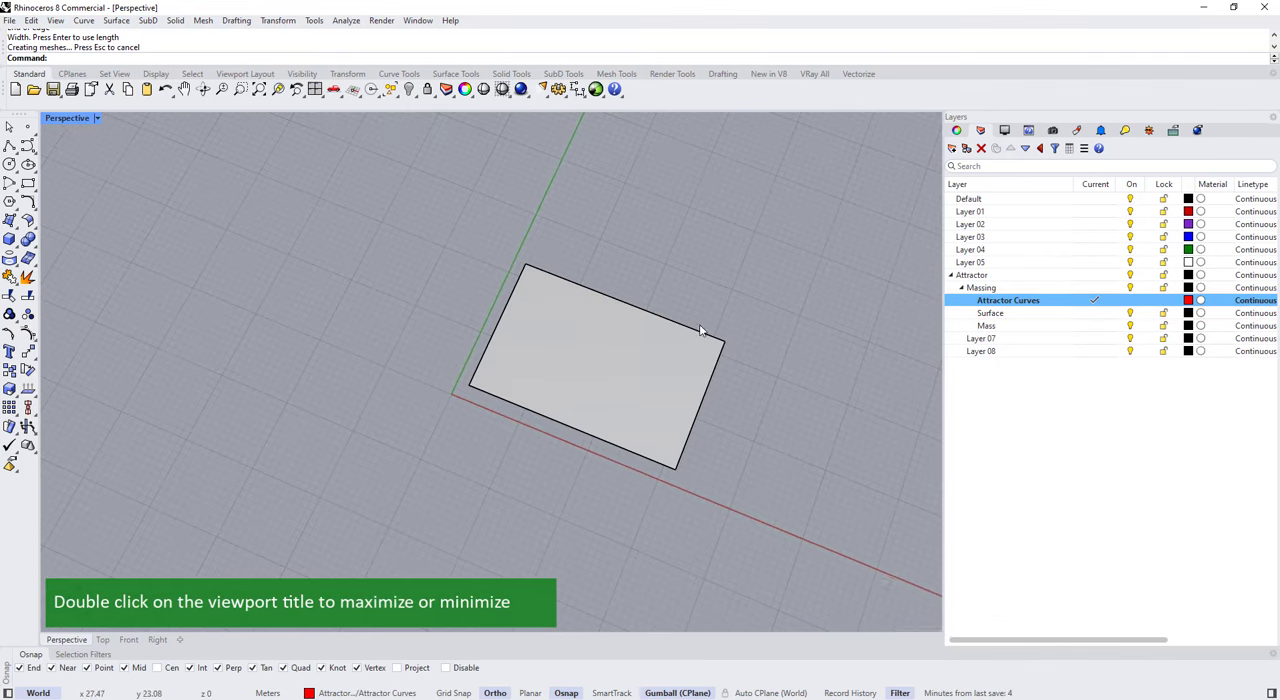
double_click(60, 119)
double_click(52, 118)
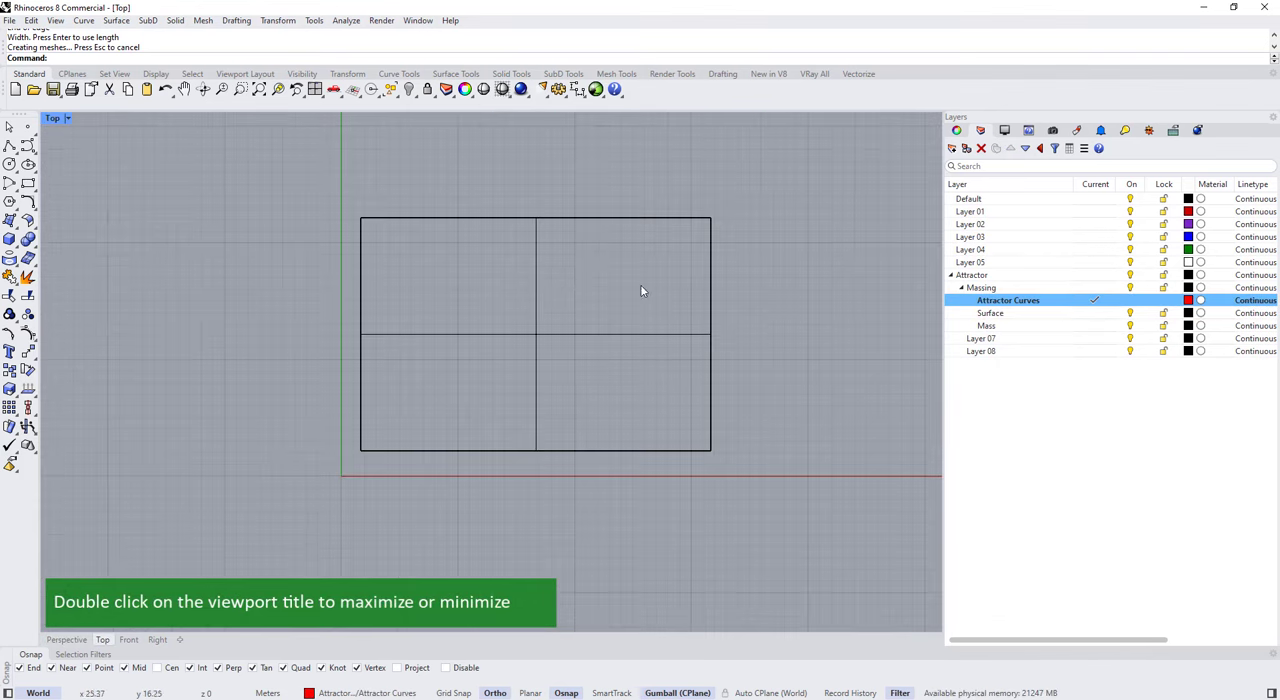
Step: With Ortho off, draw a five-point S-shaped control point curve crossing the plane from its upper-left to beyond its lower-right corner
click(27, 145)
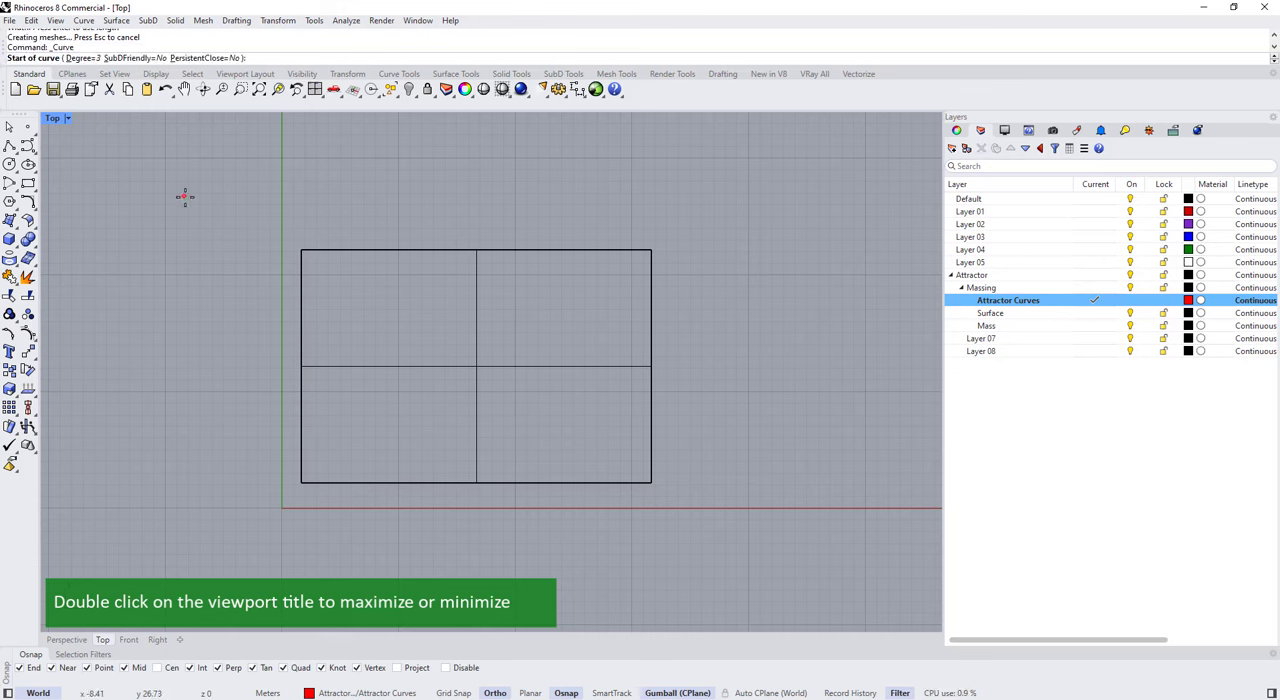
click(260, 216)
key(F8)
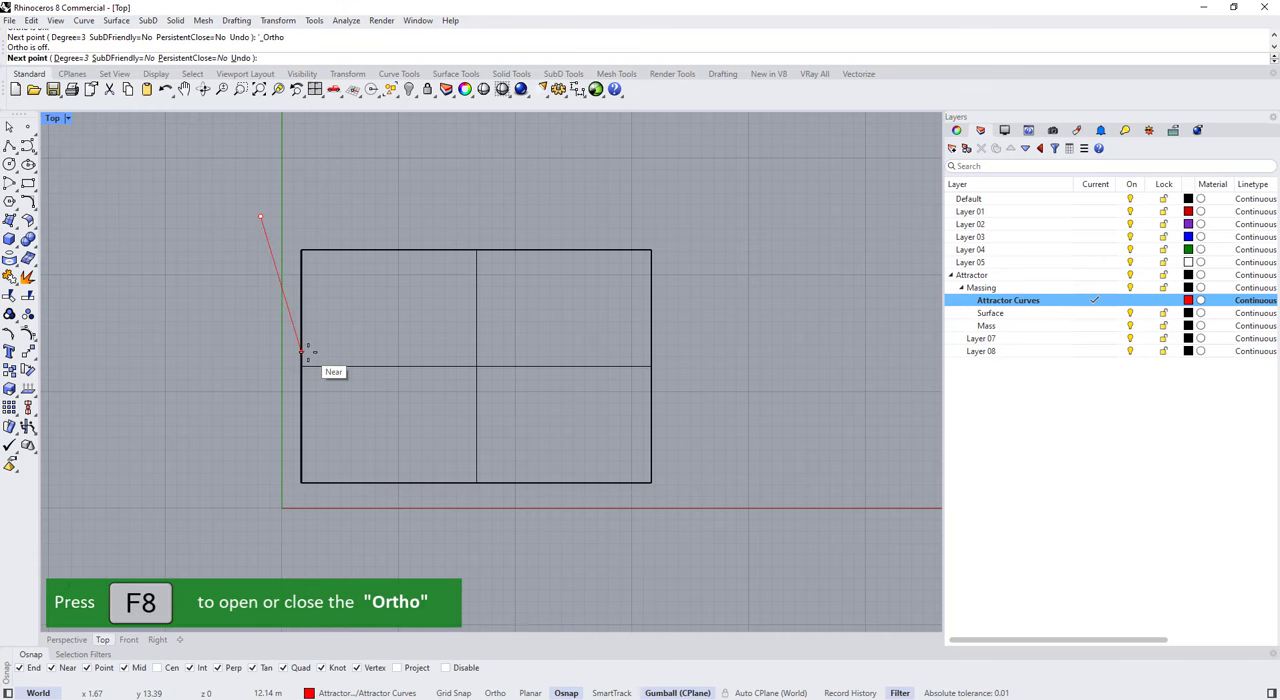
click(325, 376)
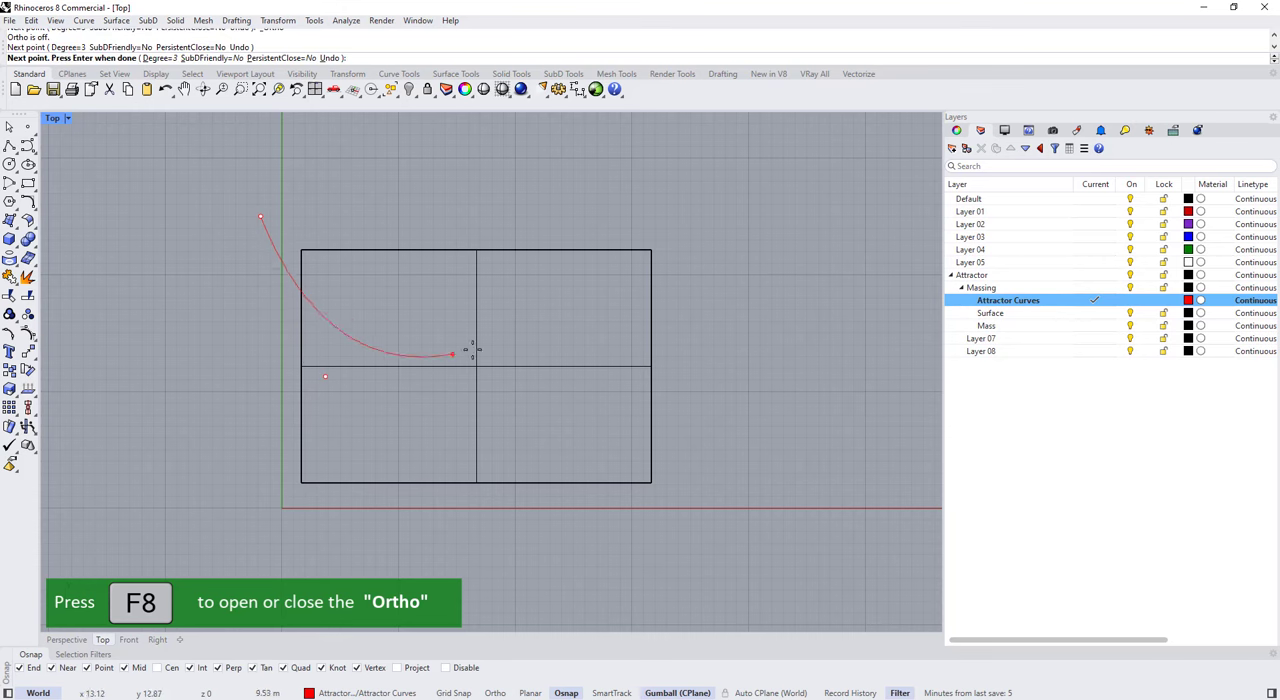
click(534, 348)
click(707, 409)
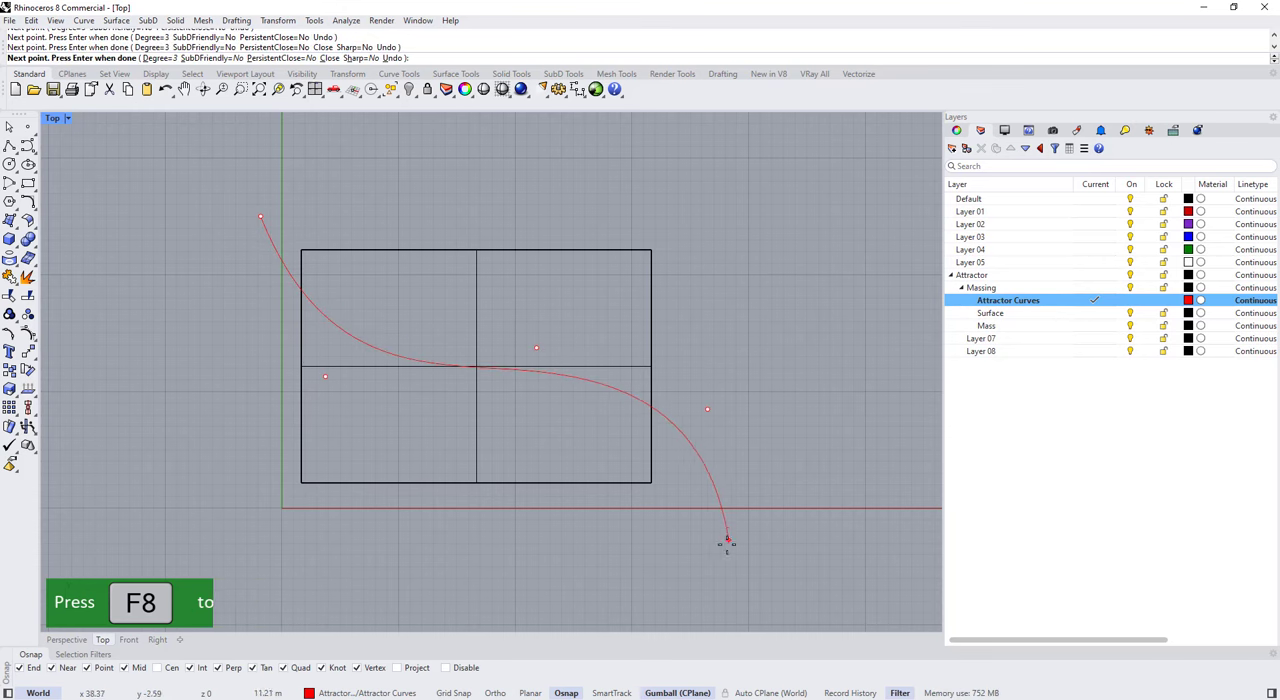
right_click(724, 553)
Step: Draw a second, straight two-point curve diagonally across the plane from beyond its upper-right to beyond its lower-left corner
right_click(624, 270)
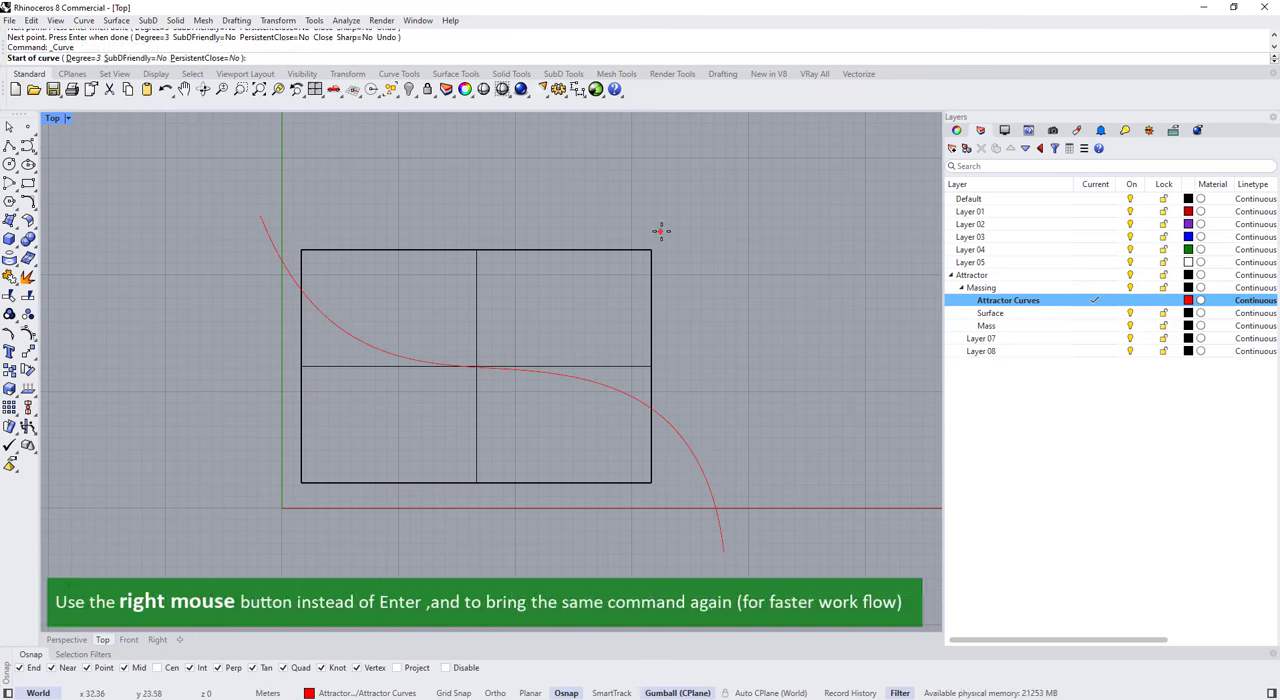
click(713, 224)
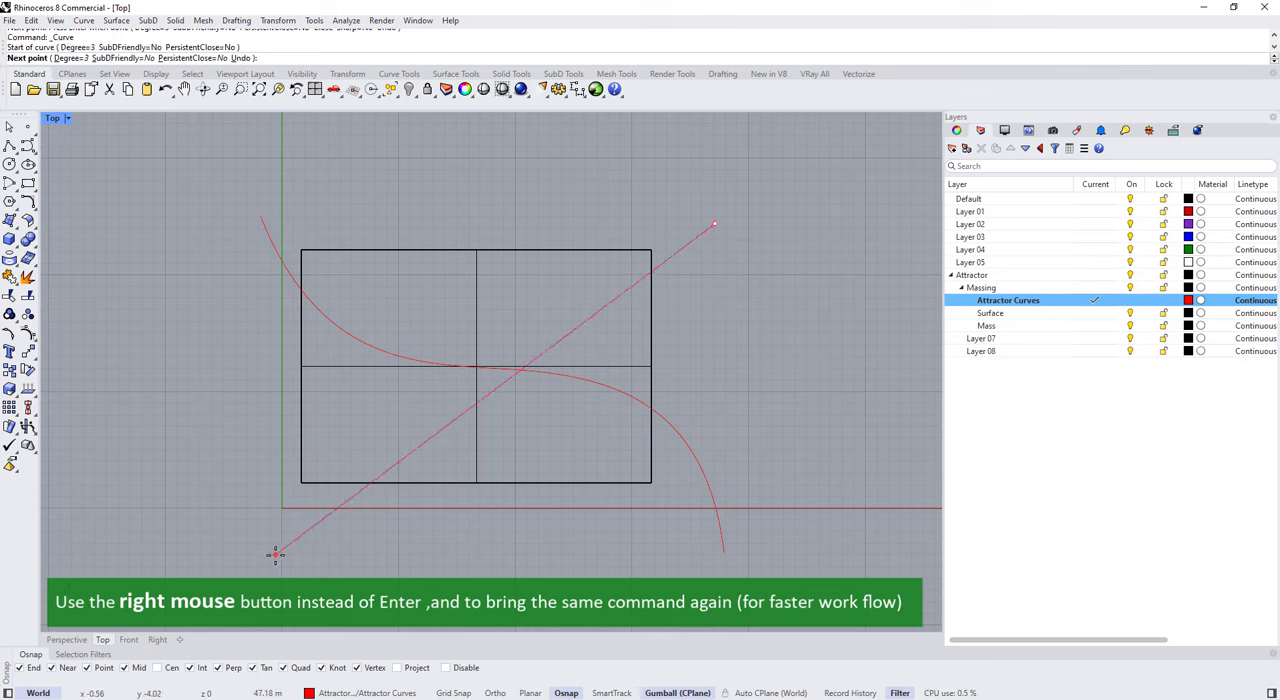
click(216, 560)
right_click(216, 560)
click(300, 506)
click(278, 257)
click(154, 198)
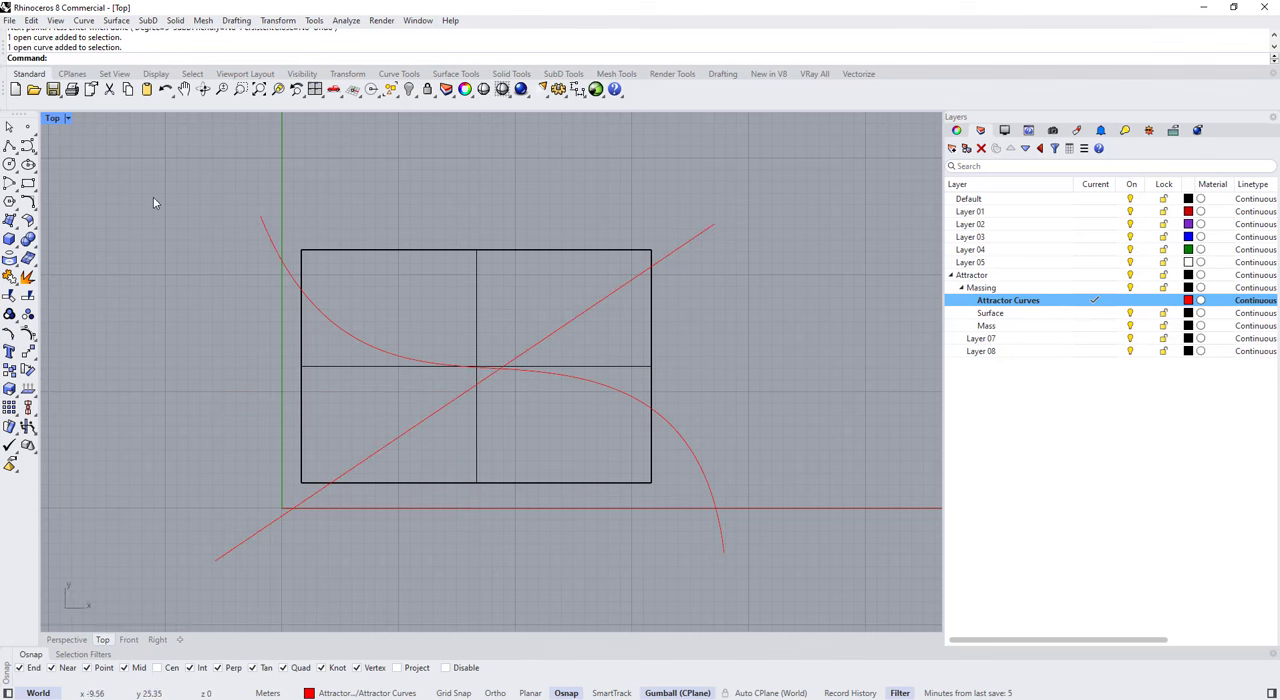
Step: Return to a maximized Perspective viewport showing the plane and both attractor curves
double_click(52, 118)
double_click(512, 120)
right_drag(580, 267, 544, 327)
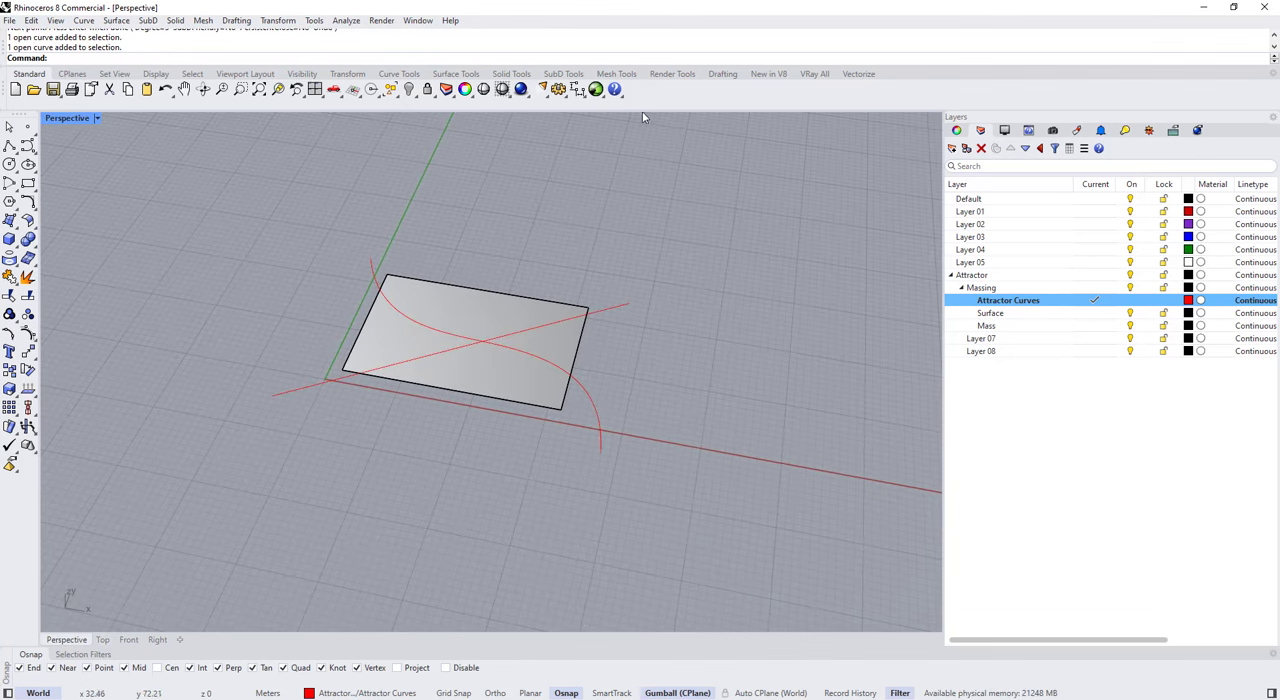
Step: Launch Grasshopper and dock its window beside the Rhino viewport
text(rasshopper)
key(Return)
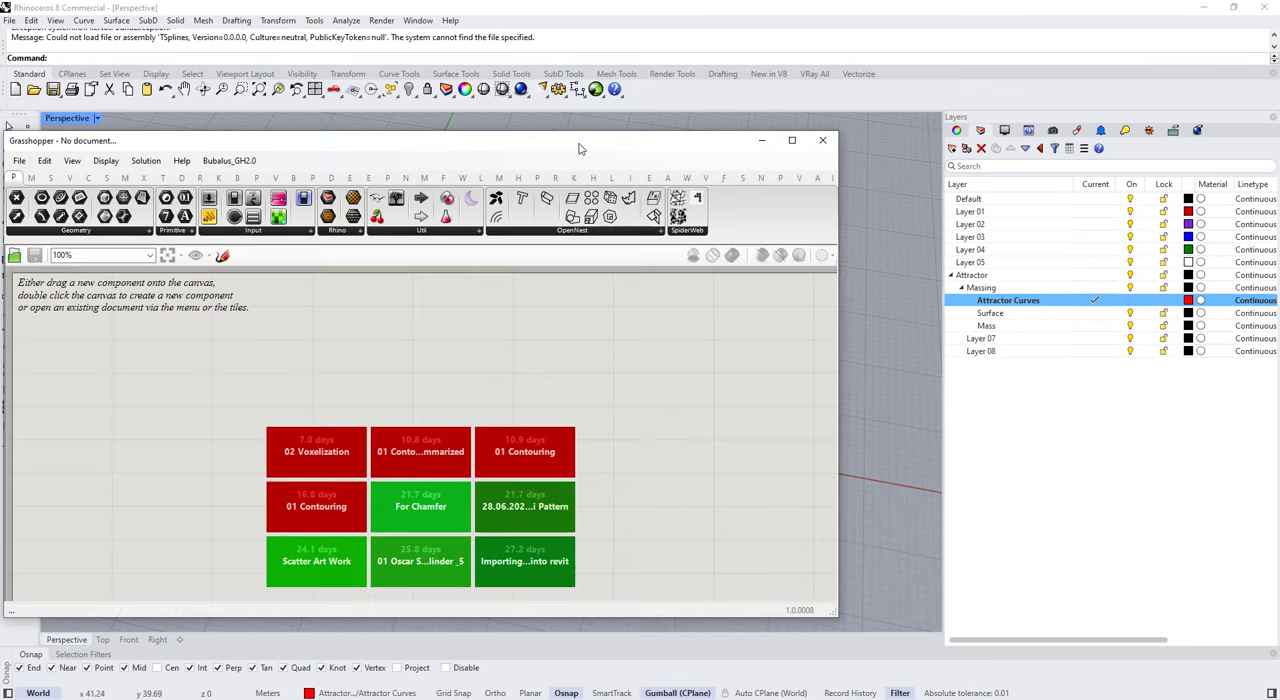
drag(572, 143, 1278, 128)
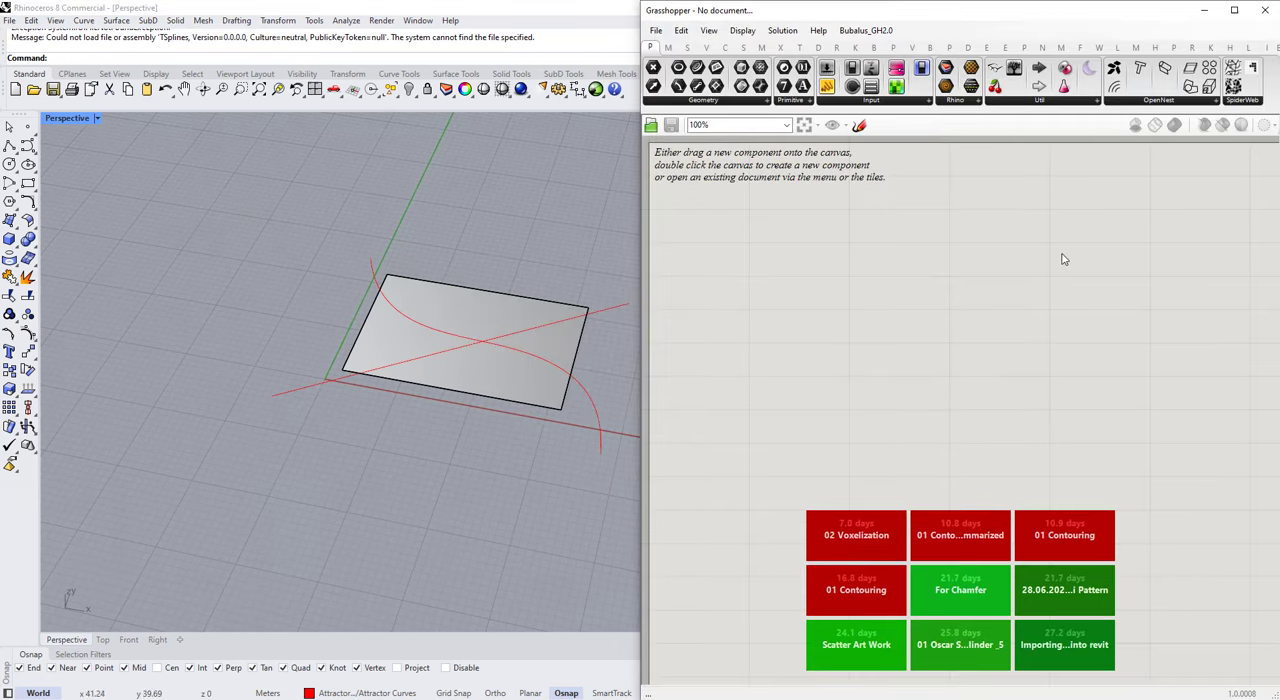
Step: Add a Surface parameter to the canvas and reference the Rhino base plane as its one surface
double_click(802, 284)
text(srf)
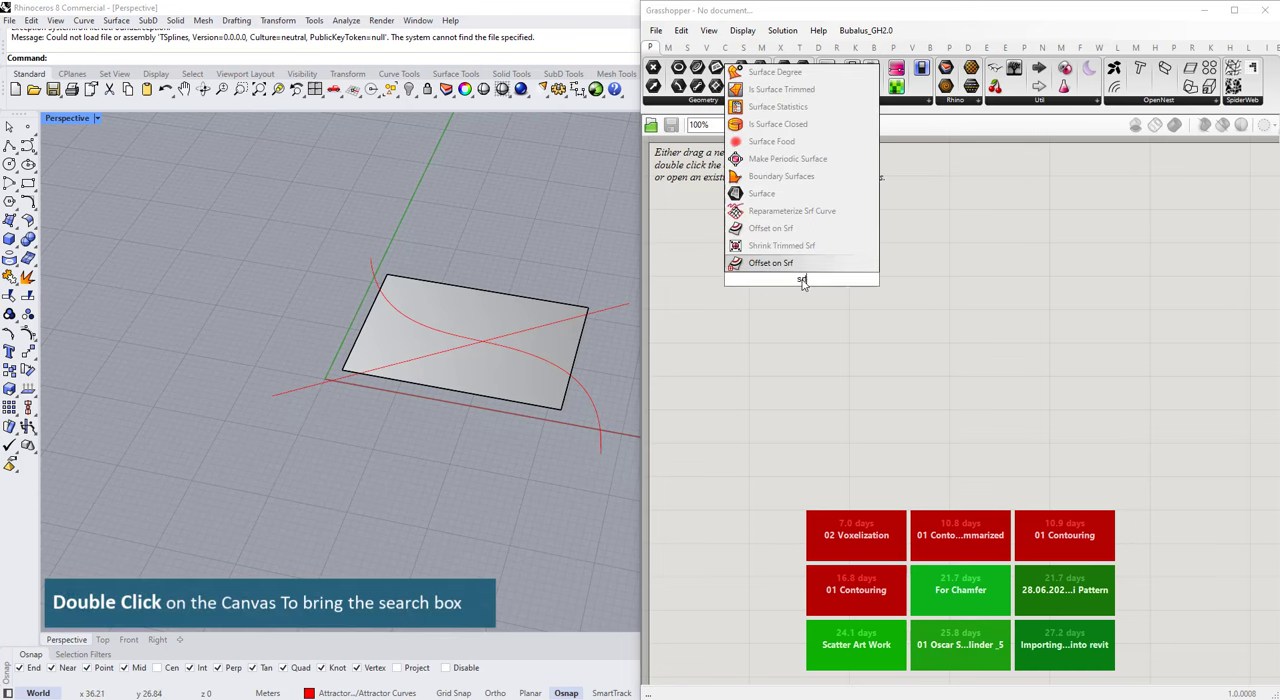
click(799, 198)
drag(803, 278, 813, 308)
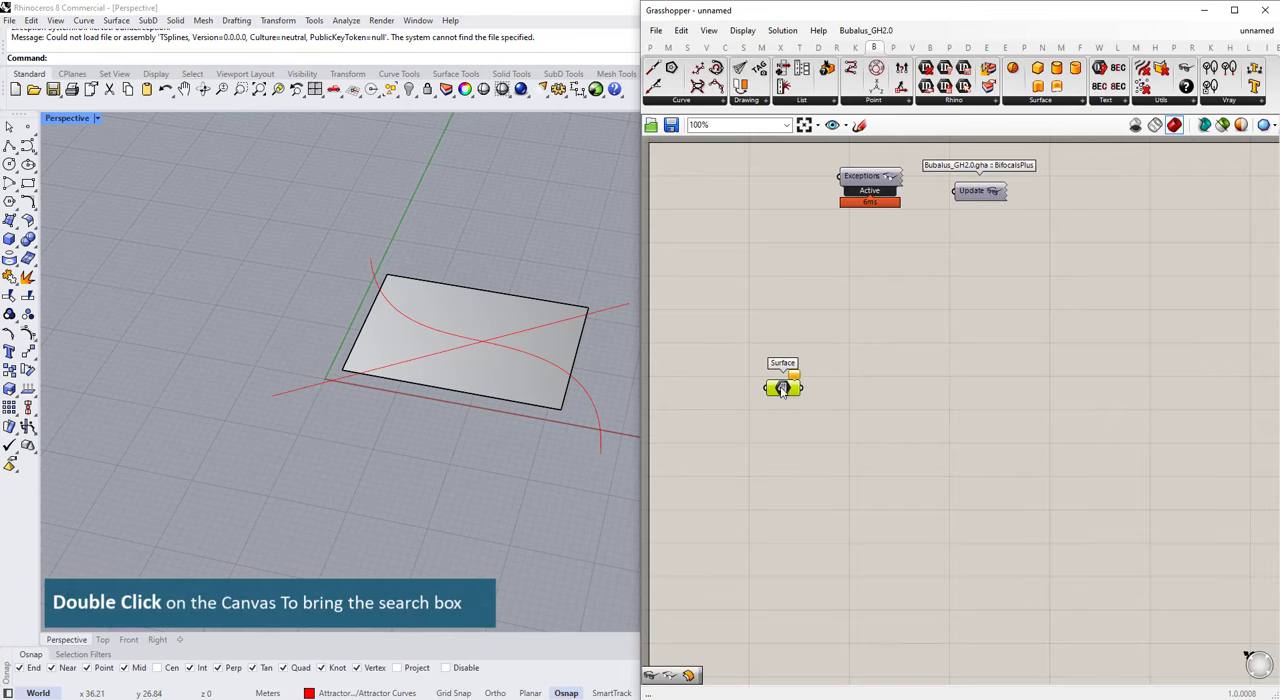
right_click(782, 387)
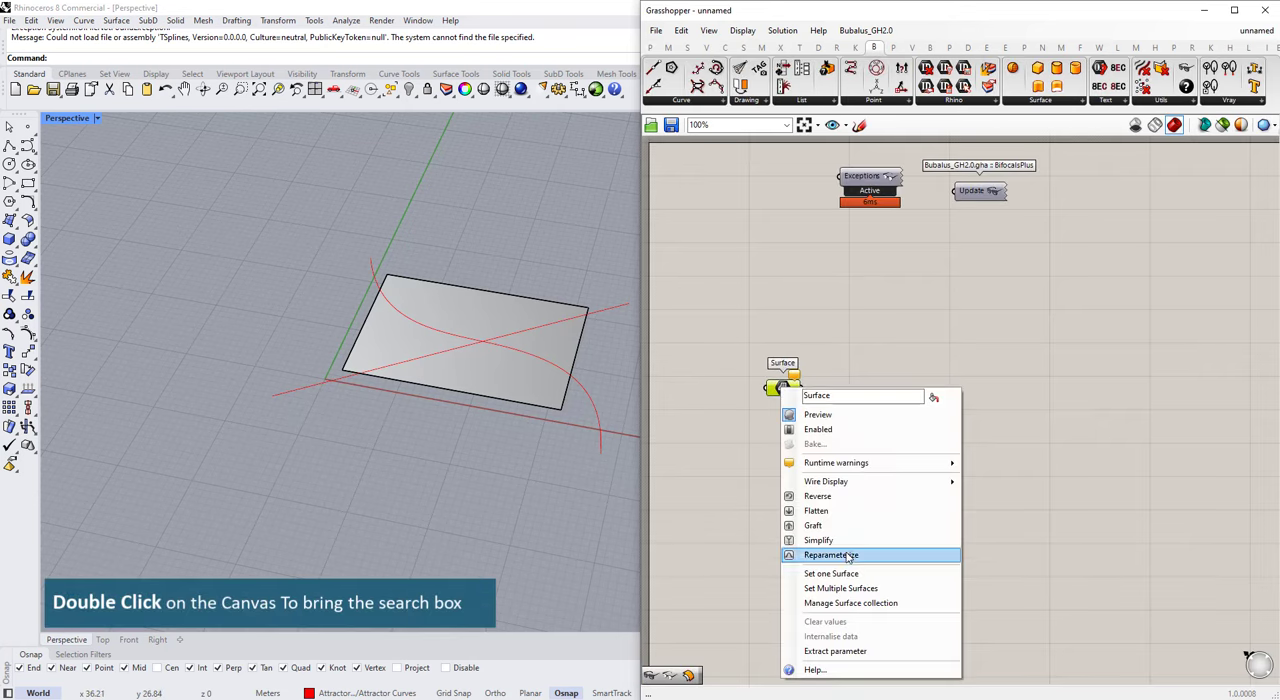
click(830, 575)
click(543, 380)
Step: Add a Curve parameter below the Surface parameter and reference both attractor curves as multiple curves
double_click(766, 452)
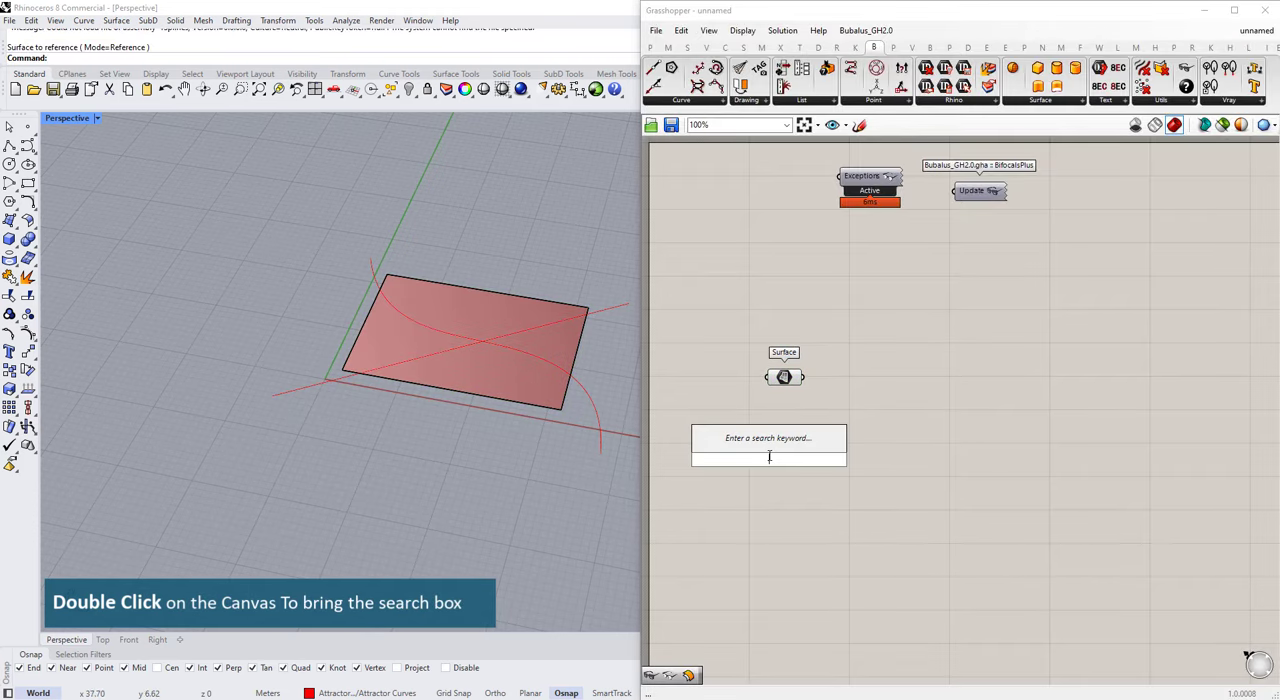
text(crv)
click(758, 449)
drag(762, 452, 784, 433)
right_click(784, 433)
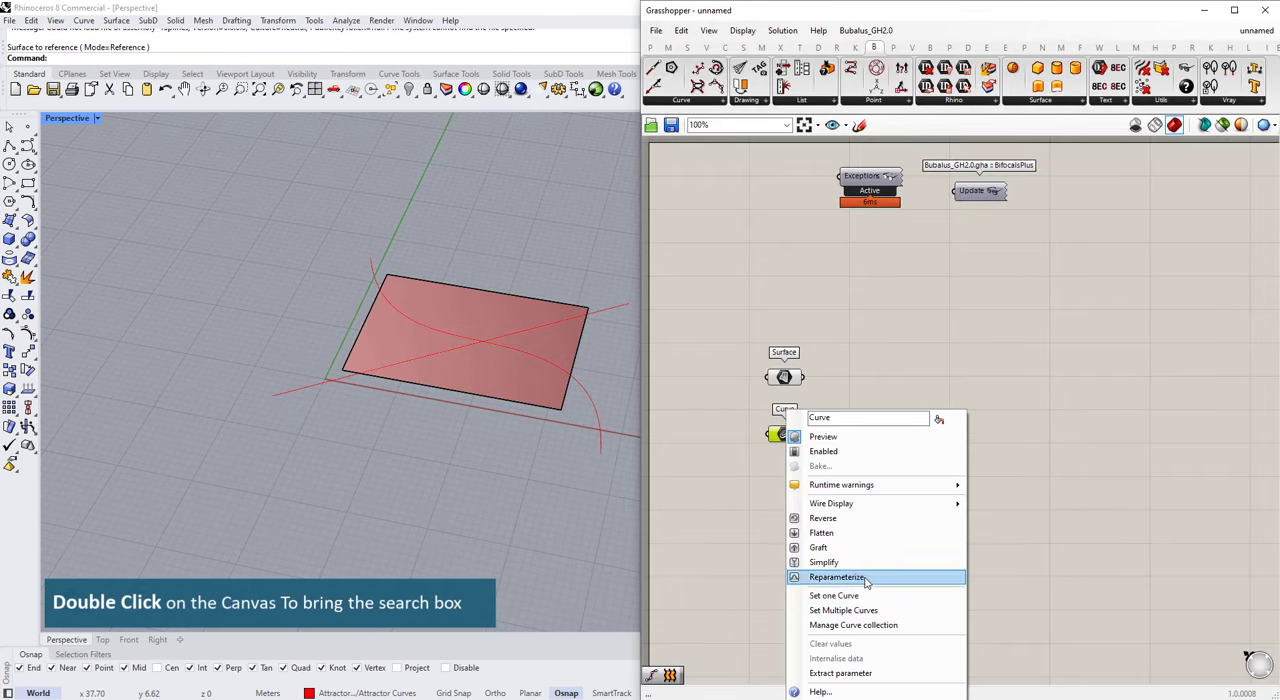
click(858, 609)
click(599, 430)
key(Return)
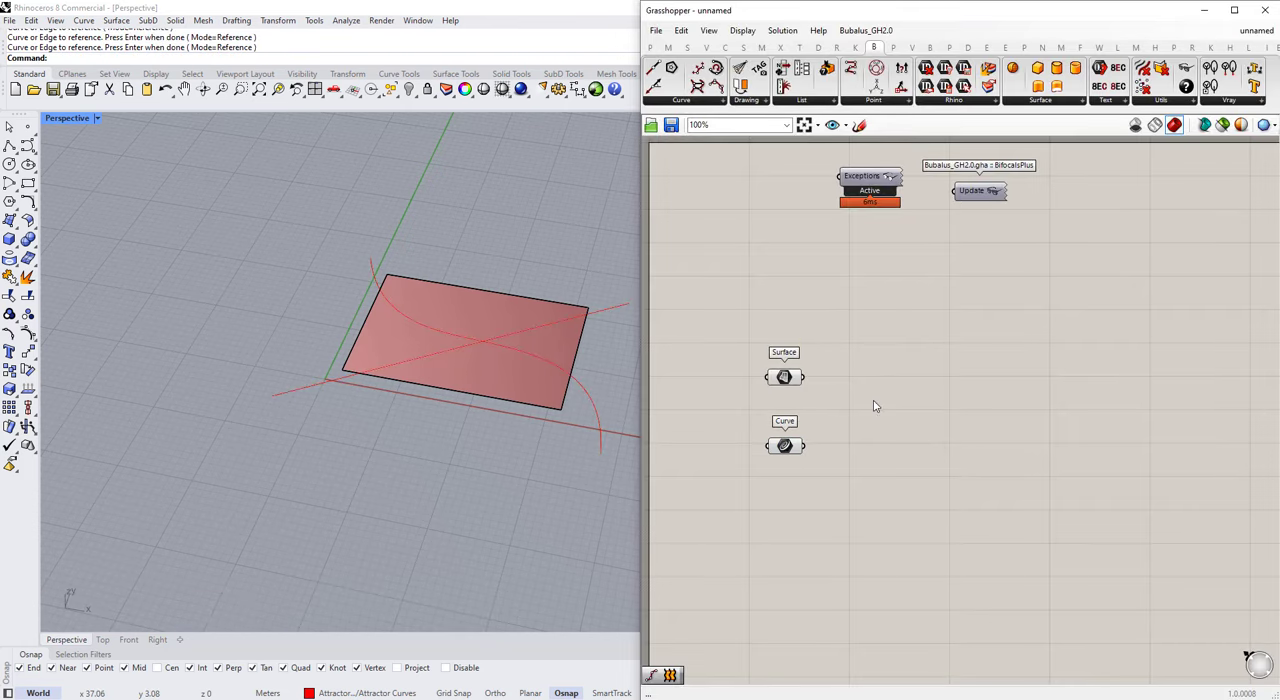
Step: Move the Curve parameter down to make room and place a LunchBox Hexagon Cells component beside the Surface parameter
drag(784, 377, 786, 378)
drag(784, 446, 783, 487)
click(863, 471)
click(1117, 47)
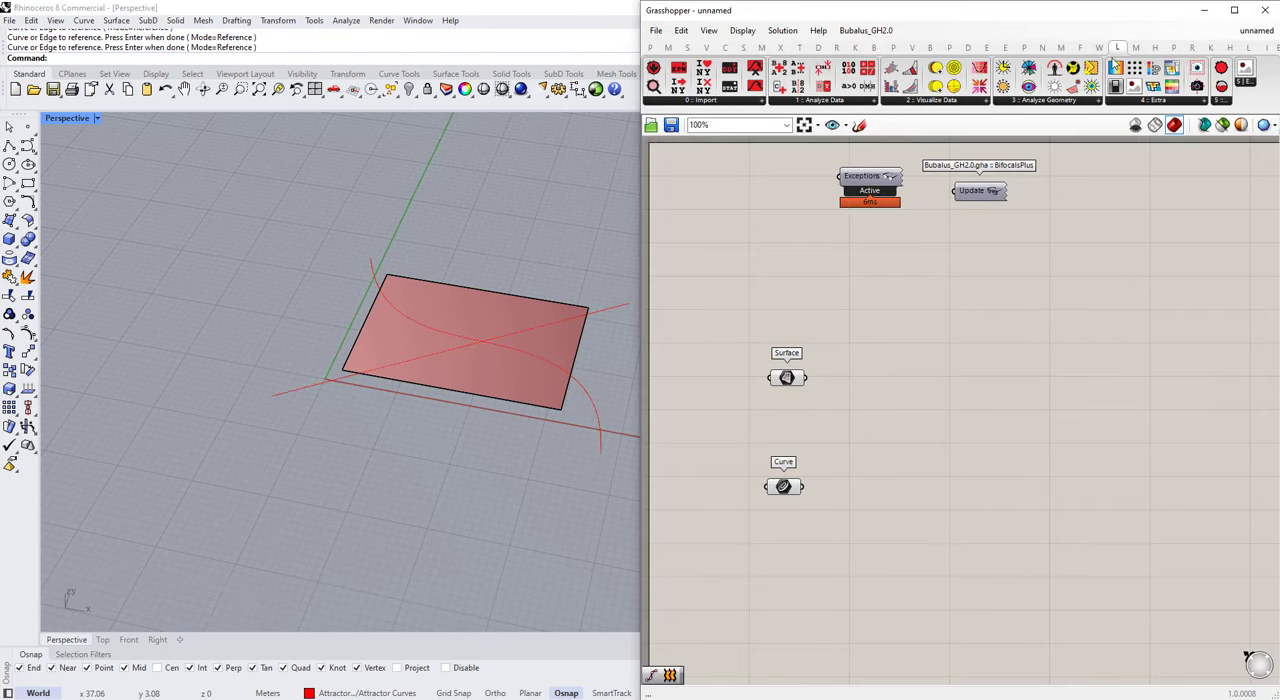
click(1248, 47)
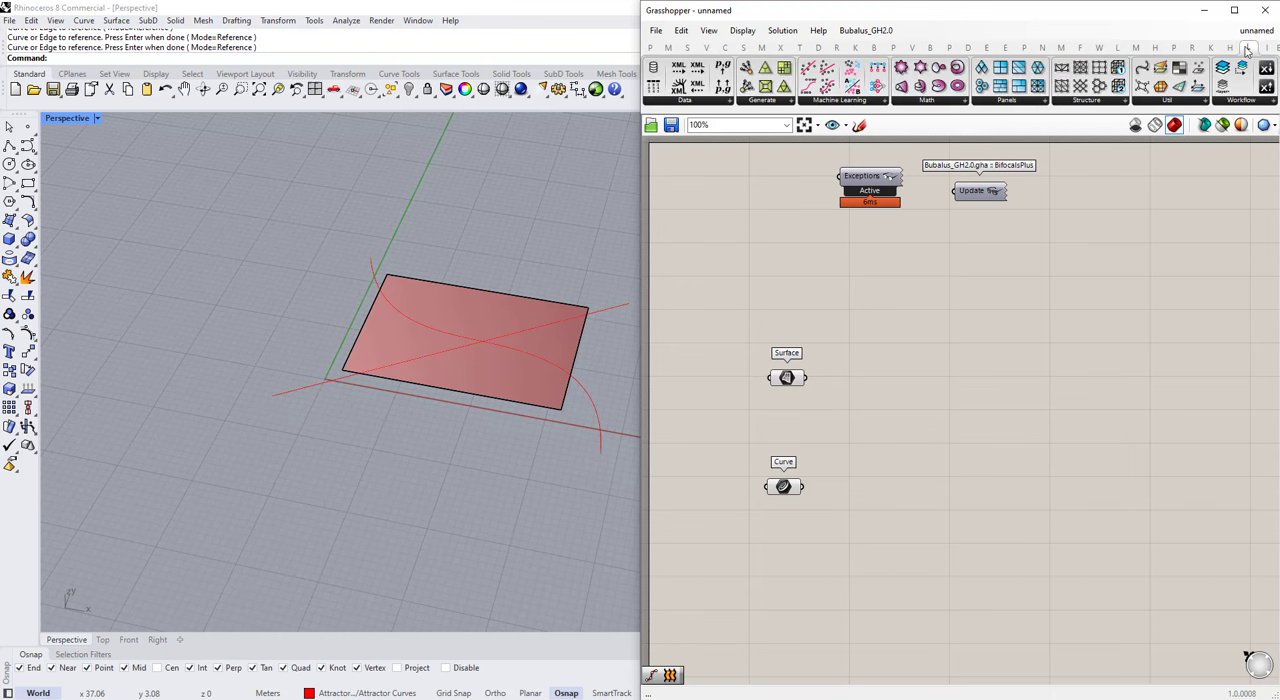
click(983, 90)
click(939, 373)
drag(940, 374, 957, 386)
Step: Connect the Surface parameter to the Surface input of Hexagon Cells and spread the parameters apart to leave space between them
drag(784, 488, 788, 525)
click(838, 462)
mouse_move(806, 381)
mouse_down()
mouse_move(902, 365)
mouse_move(785, 367)
mouse_up()
click(886, 405)
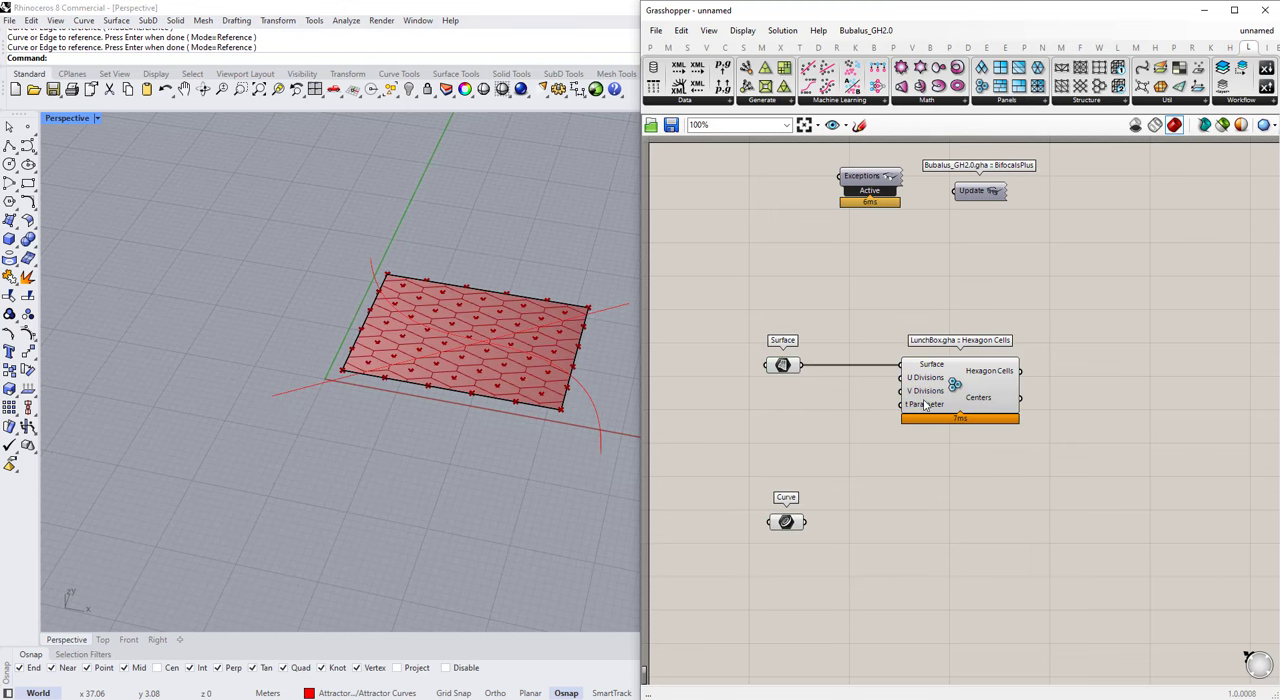
drag(791, 523, 789, 552)
drag(783, 365, 758, 365)
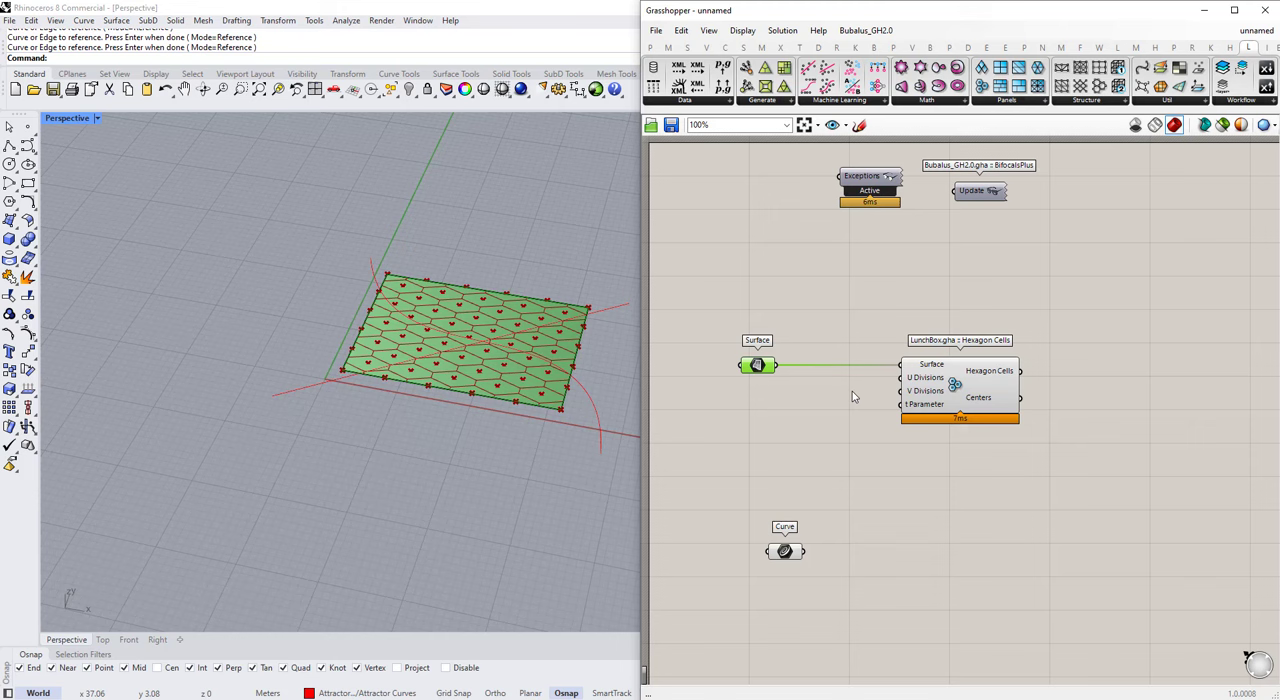
Step: Add a number slider below the Surface parameter and set its value to 10
double_click(798, 444)
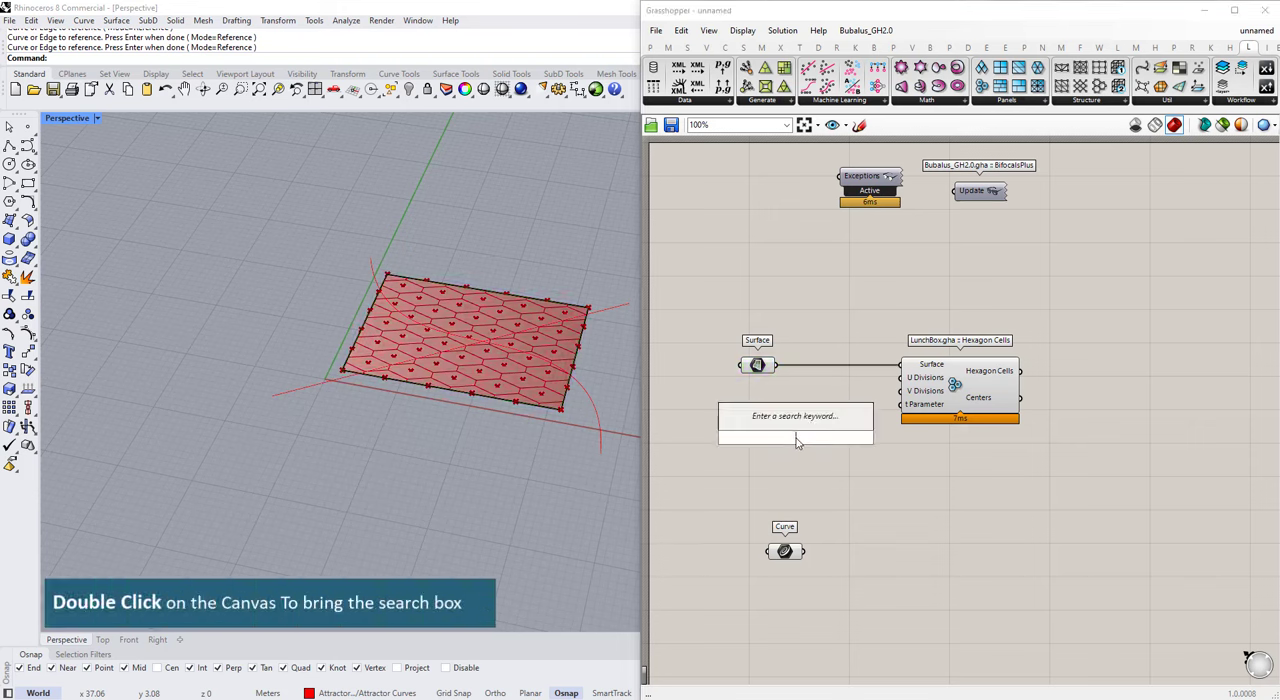
text(0<60)
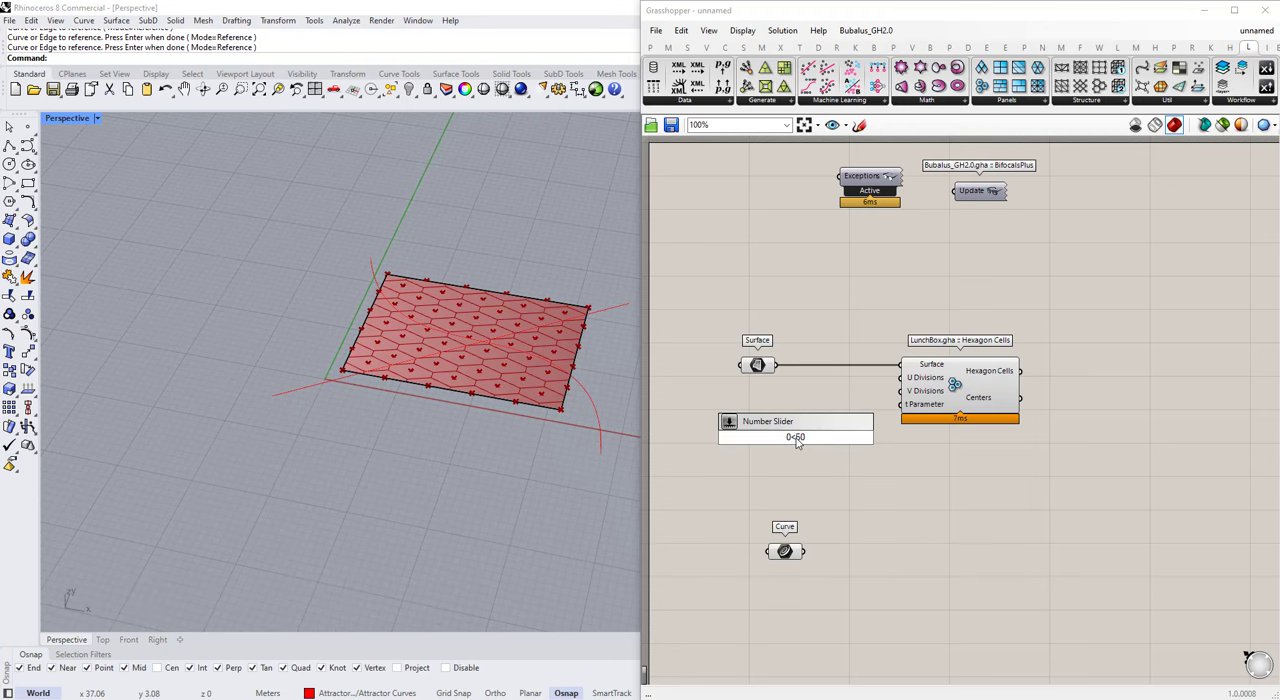
key(Return)
scroll(797, 441, up, 2)
double_click(812, 440)
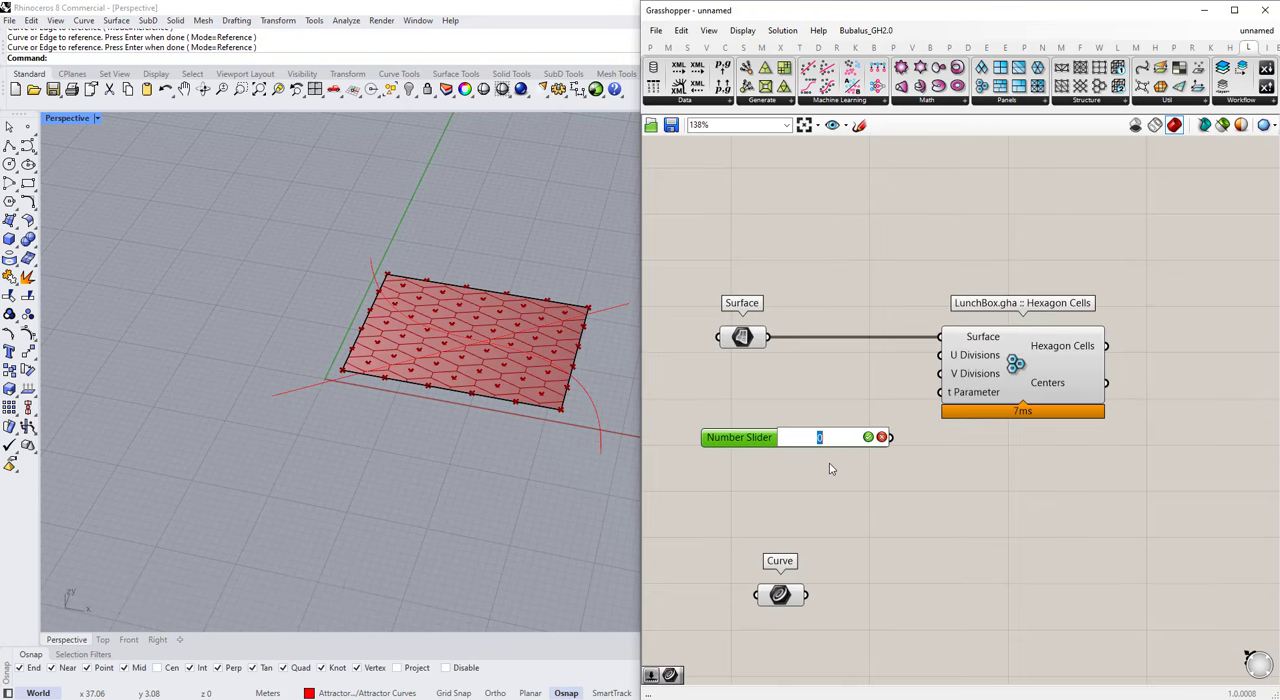
text(10)
key(Return)
Step: Duplicate the slider, set the copy to 20, and connect the original to U Divisions and the copy to V Divisions
alt+drag(812, 426, 812, 490)
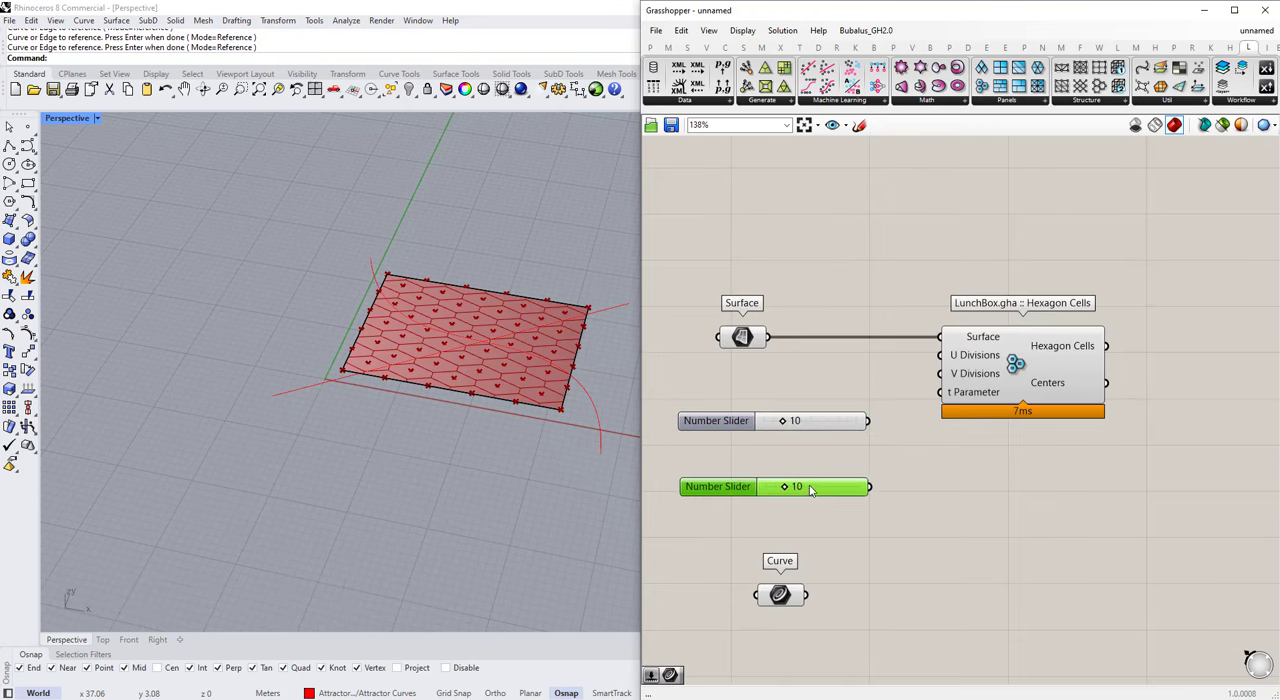
double_click(812, 488)
text(20)
key(Return)
drag(868, 421, 938, 356)
drag(870, 487, 940, 373)
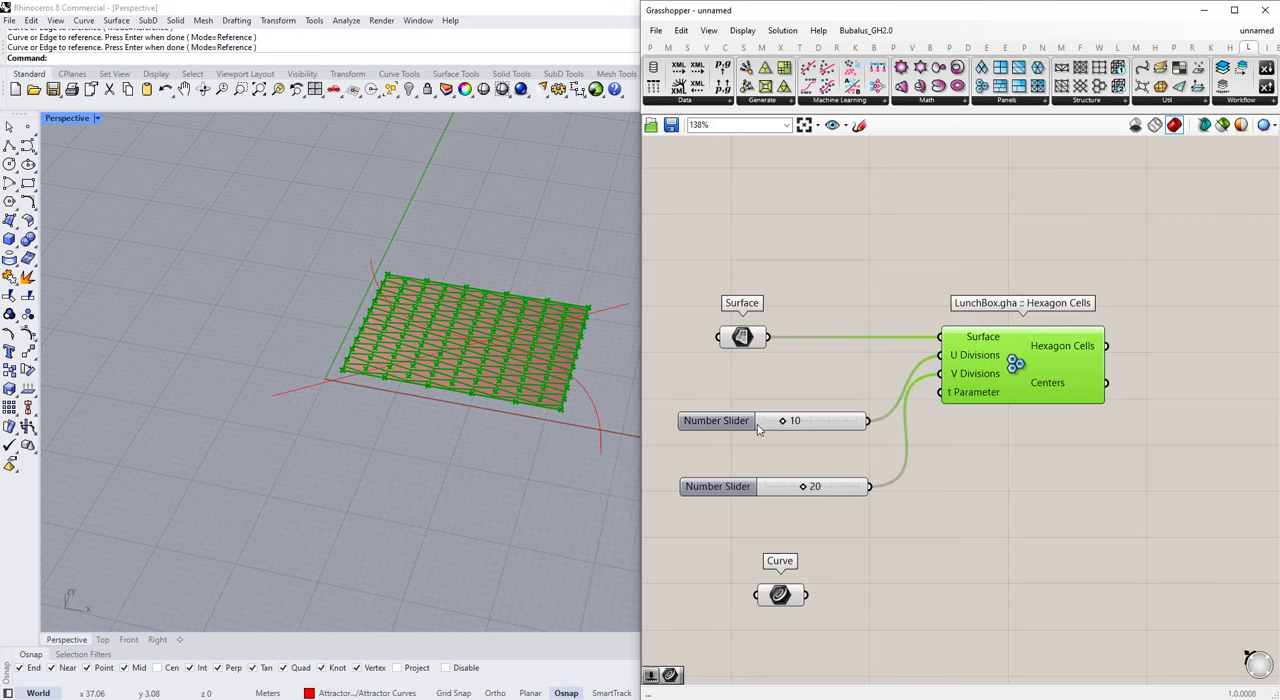
Step: Set the U Divisions slider to 20 and the V Divisions slider to 10
double_click(812, 420)
text(20)
key(Return)
double_click(812, 486)
text(10)
key(Return)
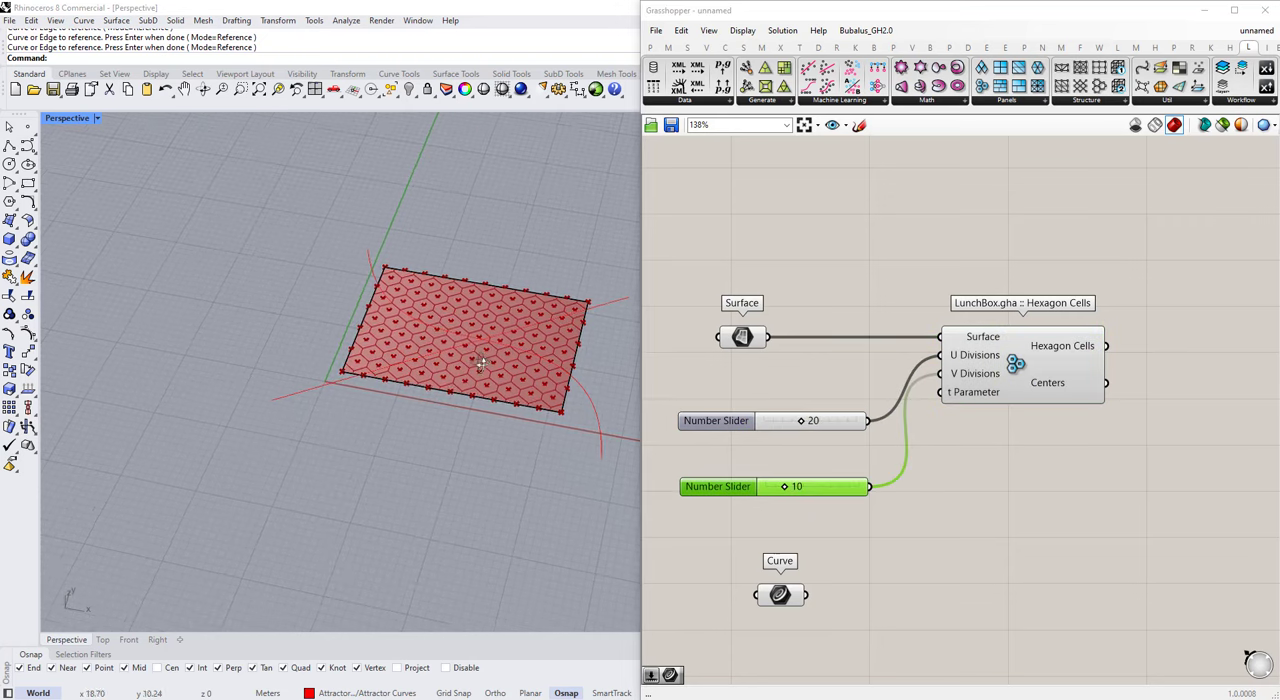
scroll(486, 369, up, 5)
click(815, 421)
double_click(815, 421)
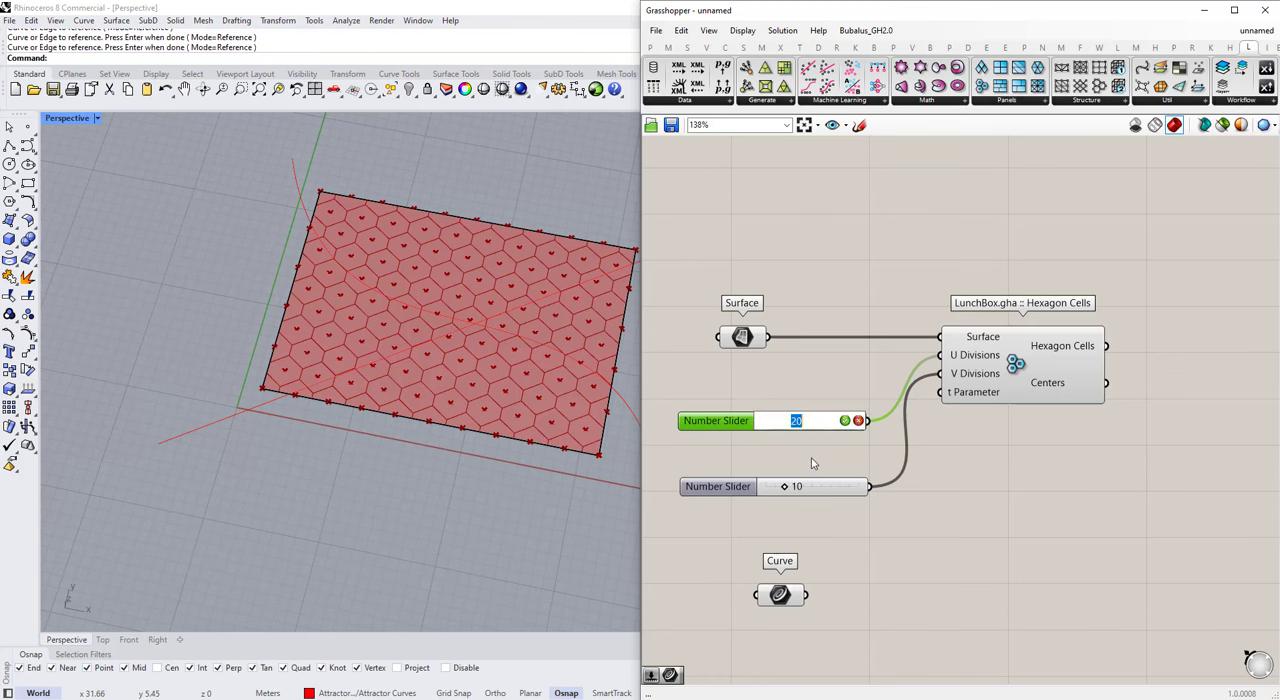
click(802, 453)
Step: Shift both sliders away from Hexagon Cells and rename them U Divisions and V Divisions to match their inputs
drag(822, 512, 716, 408)
click(734, 421)
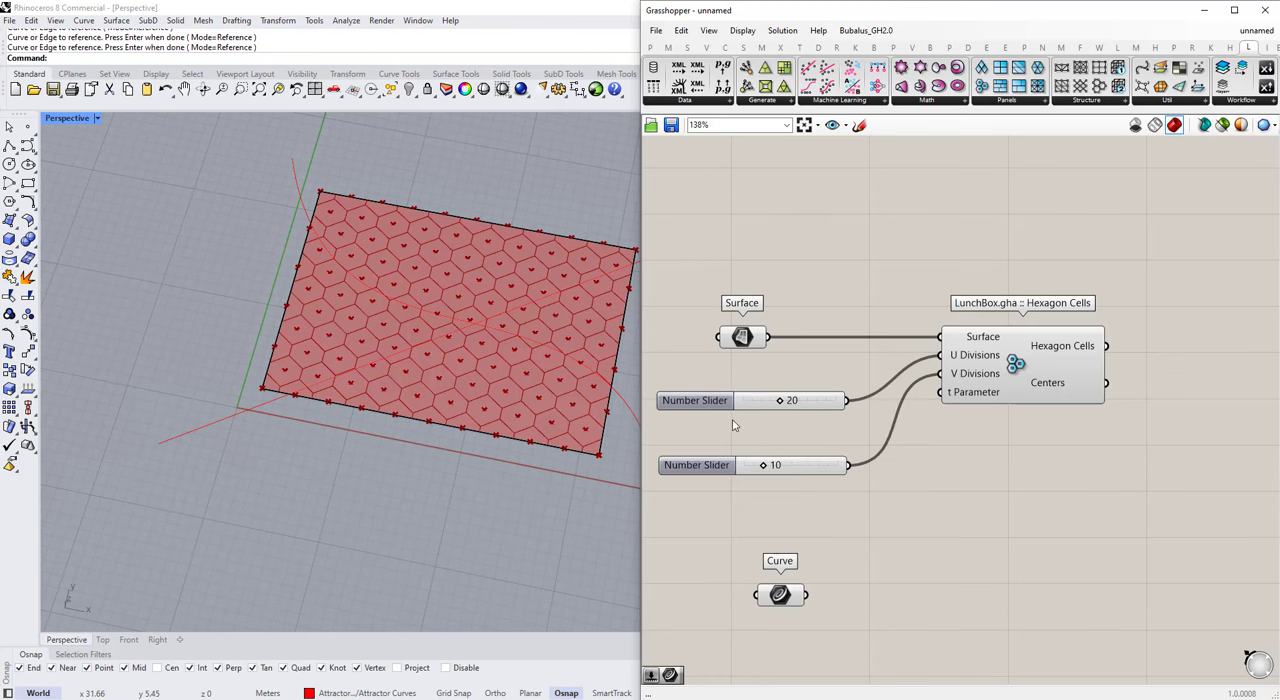
right_click(712, 398)
text(U Di)
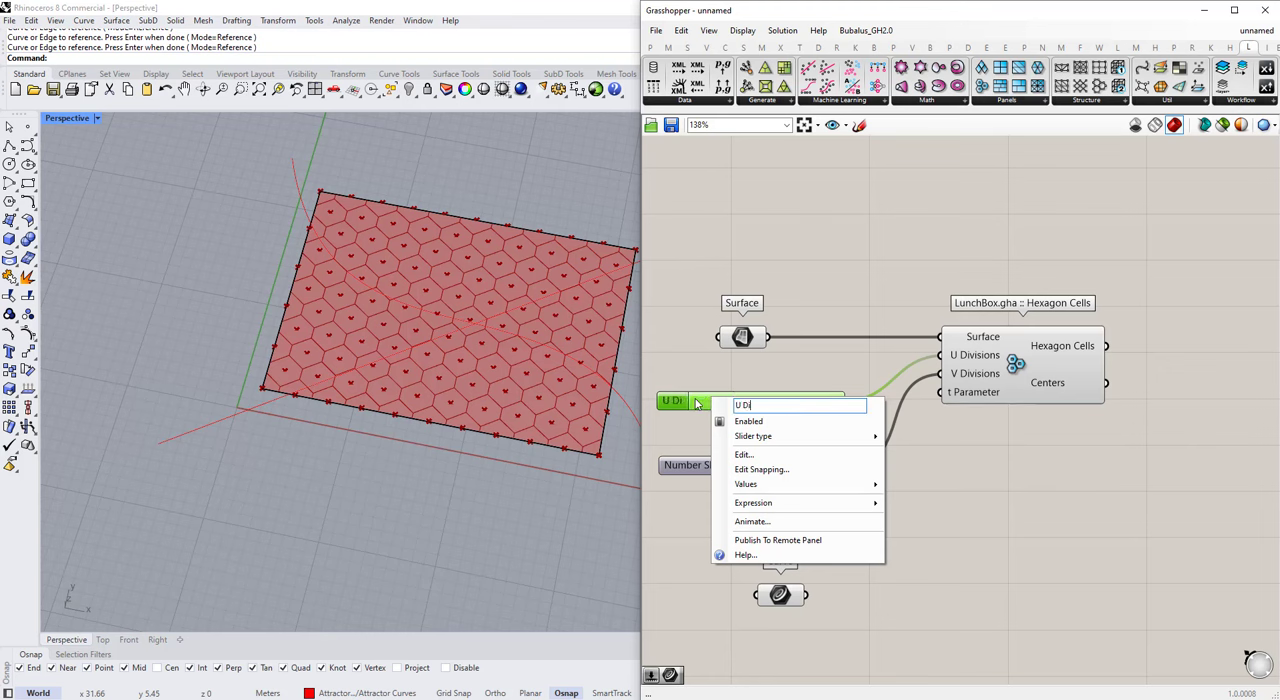
text(visions)
key(Return)
right_click(690, 470)
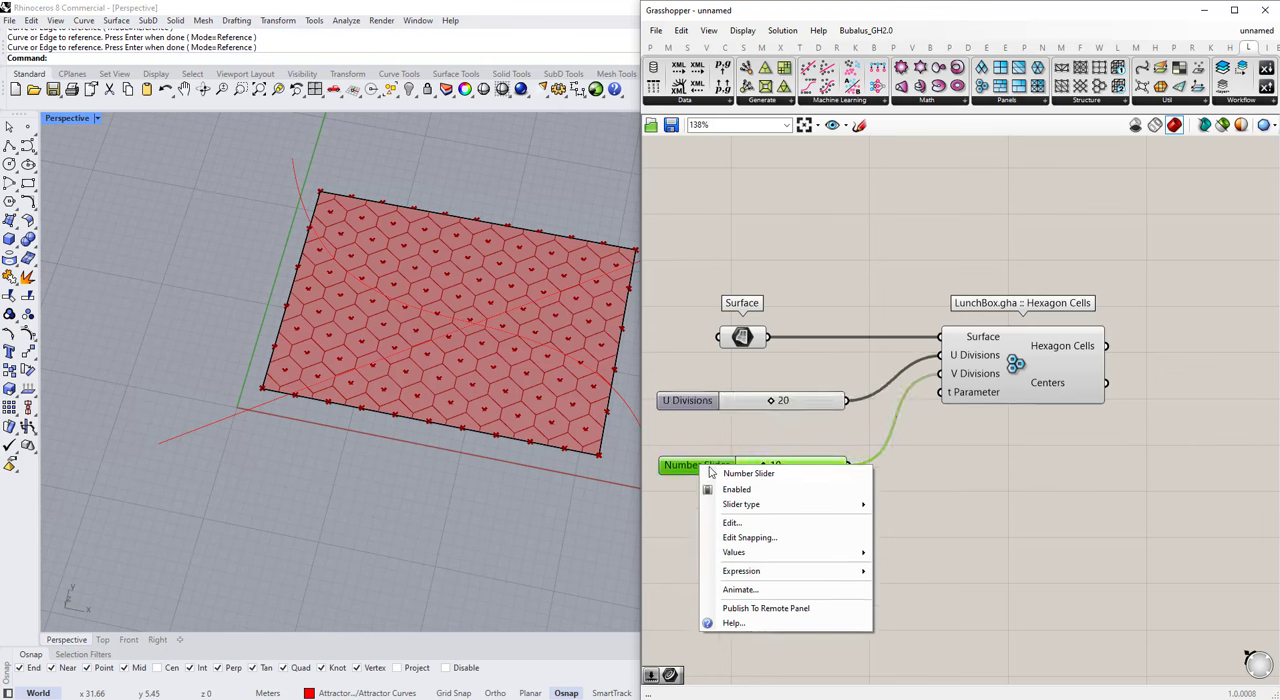
text(V Divisions)
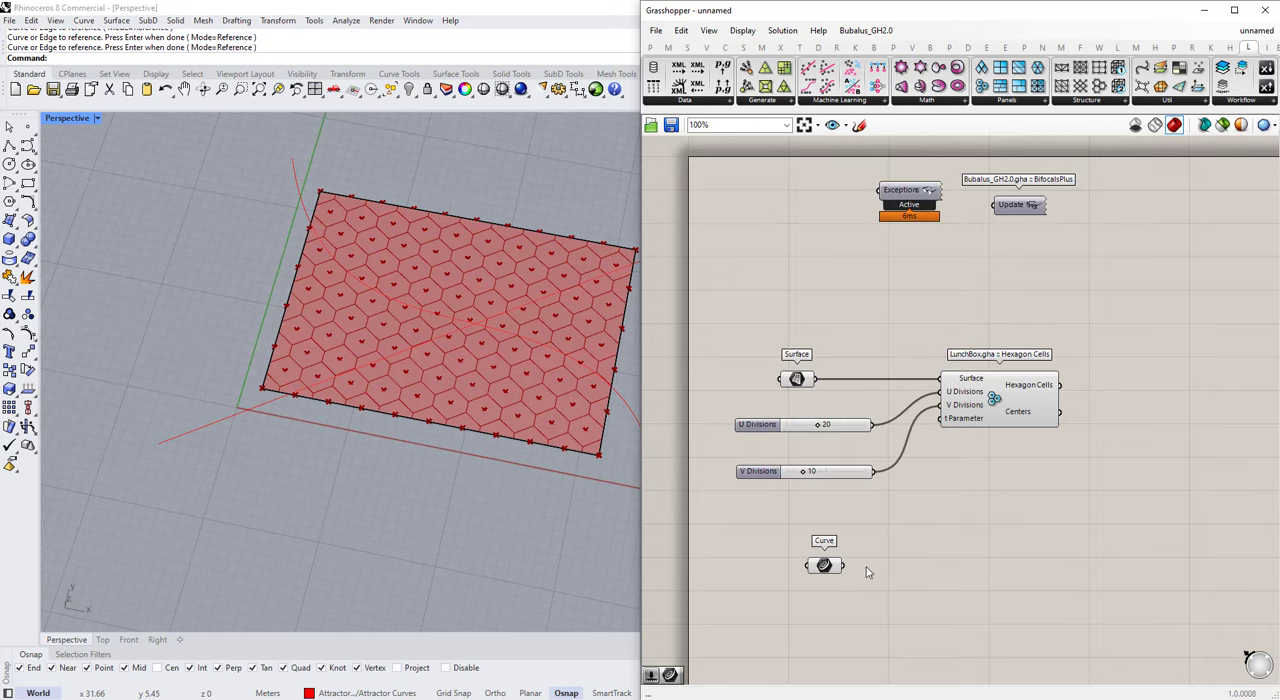
Step: Tidy the canvas by placing the V Divisions slider directly under U Divisions and the Curve parameter below Hexagon Cells
drag(824, 565, 739, 577)
drag(757, 471, 757, 447)
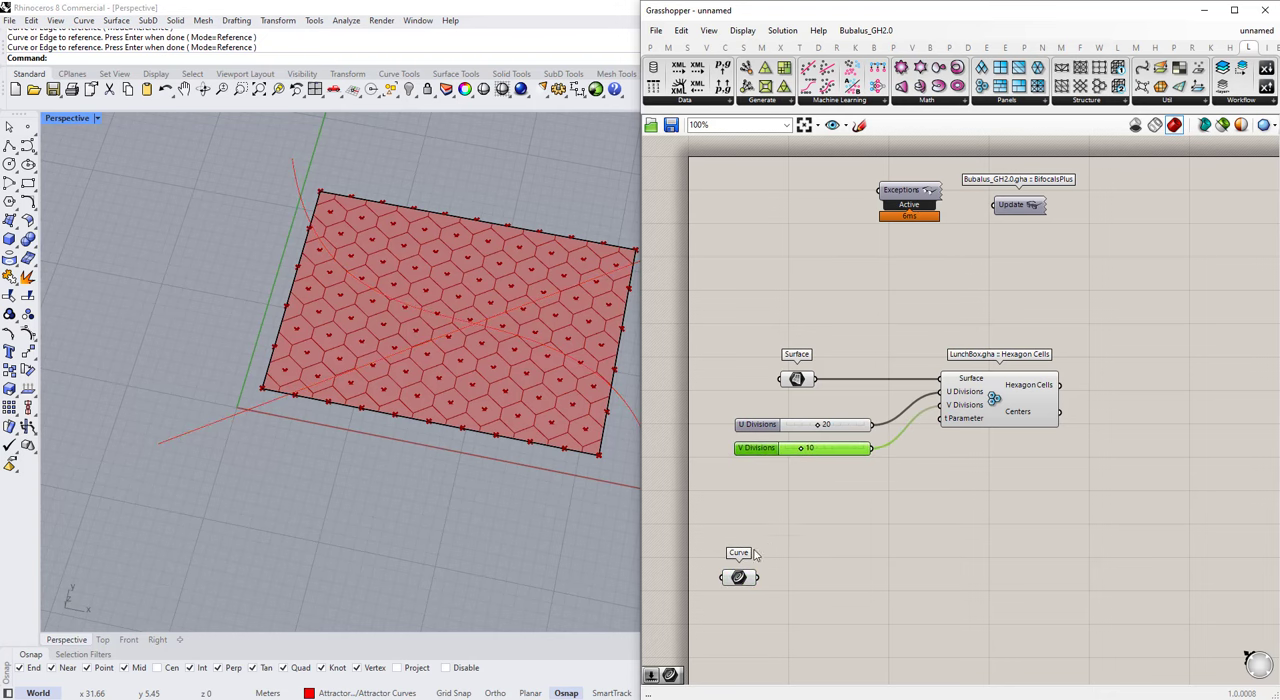
drag(751, 576, 948, 582)
scroll(950, 560, down, 1)
right_drag(965, 474, 763, 400)
drag(748, 512, 808, 514)
click(812, 368)
click(892, 401)
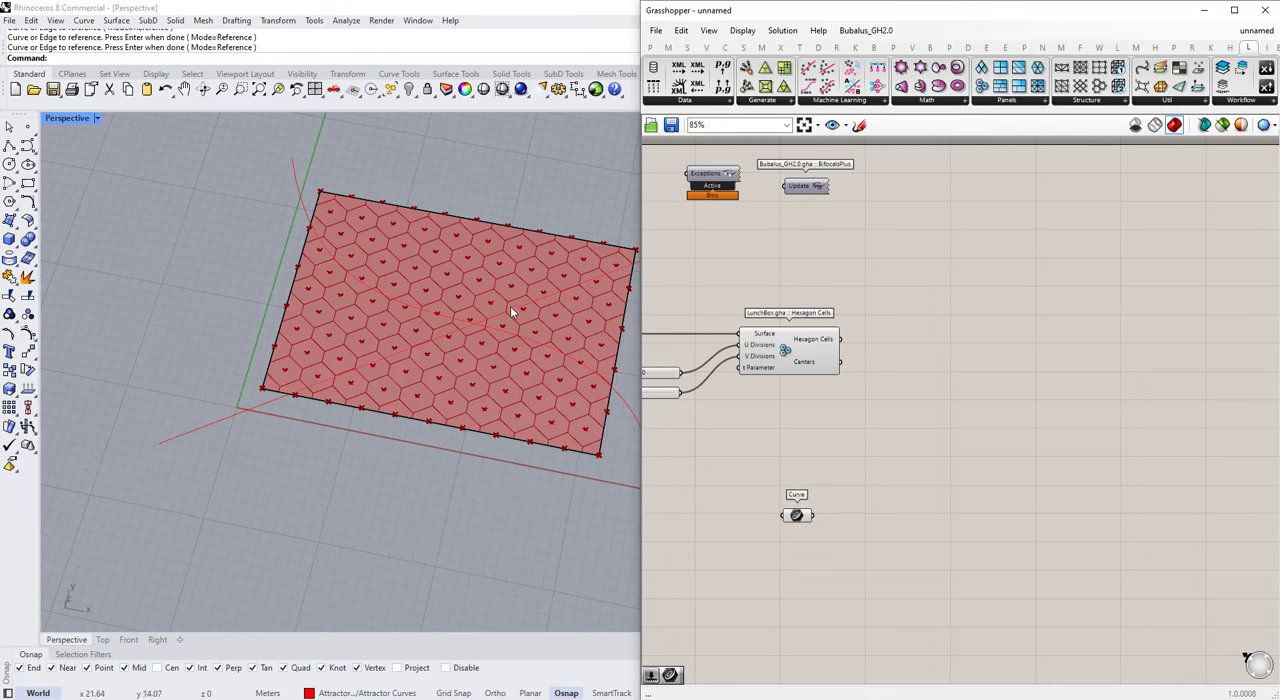
Step: Select the S-shaped and straight attractor curves in turn to examine how they cross the hexagon grid, and clear the selection
click(302, 206)
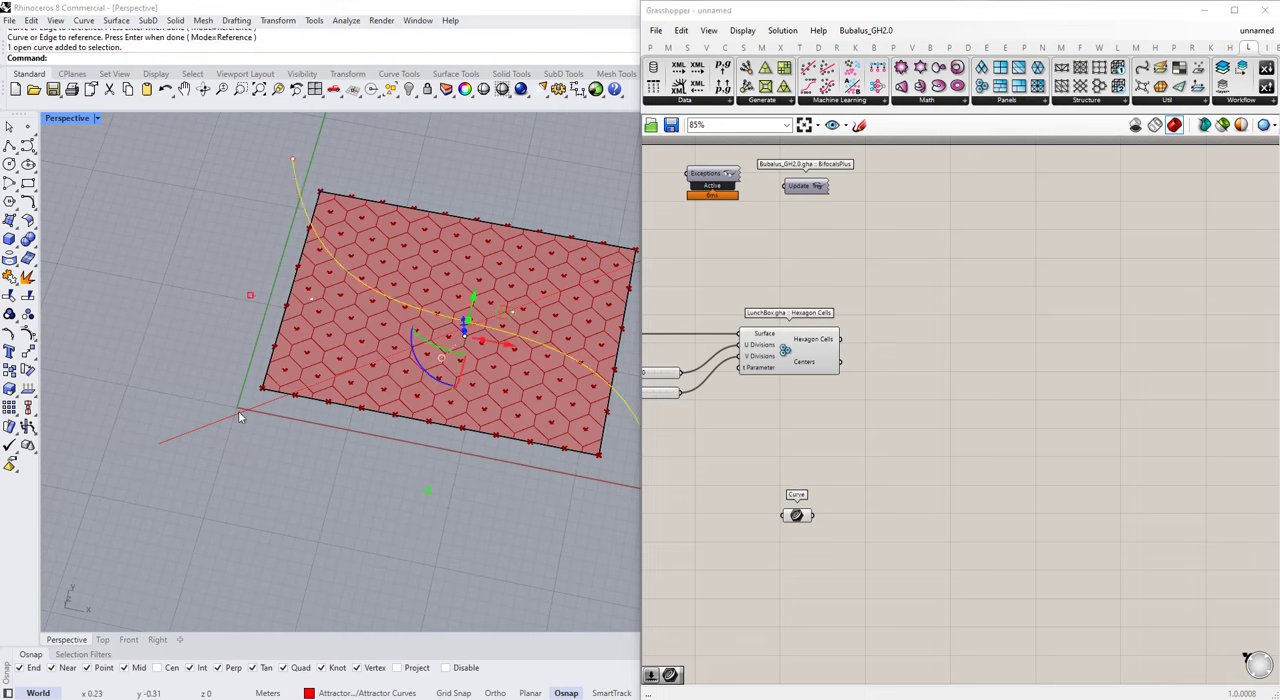
click(239, 413)
click(308, 214)
click(282, 433)
click(250, 410)
click(303, 199)
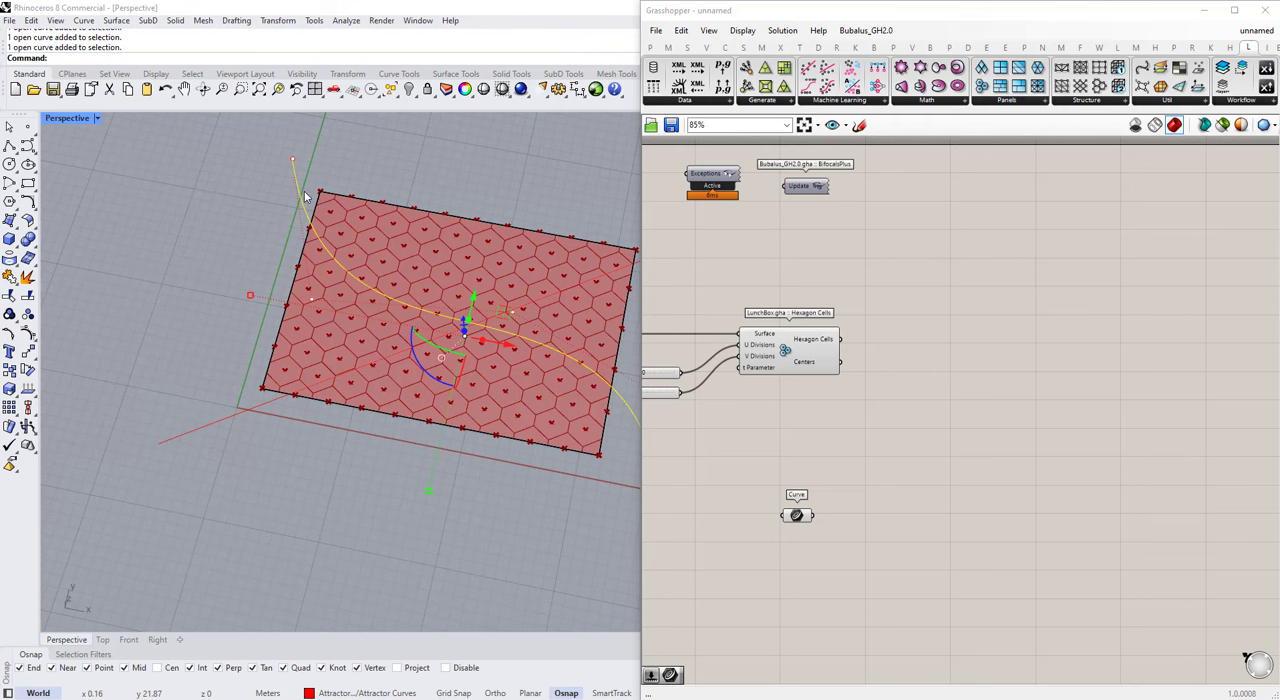
click(503, 506)
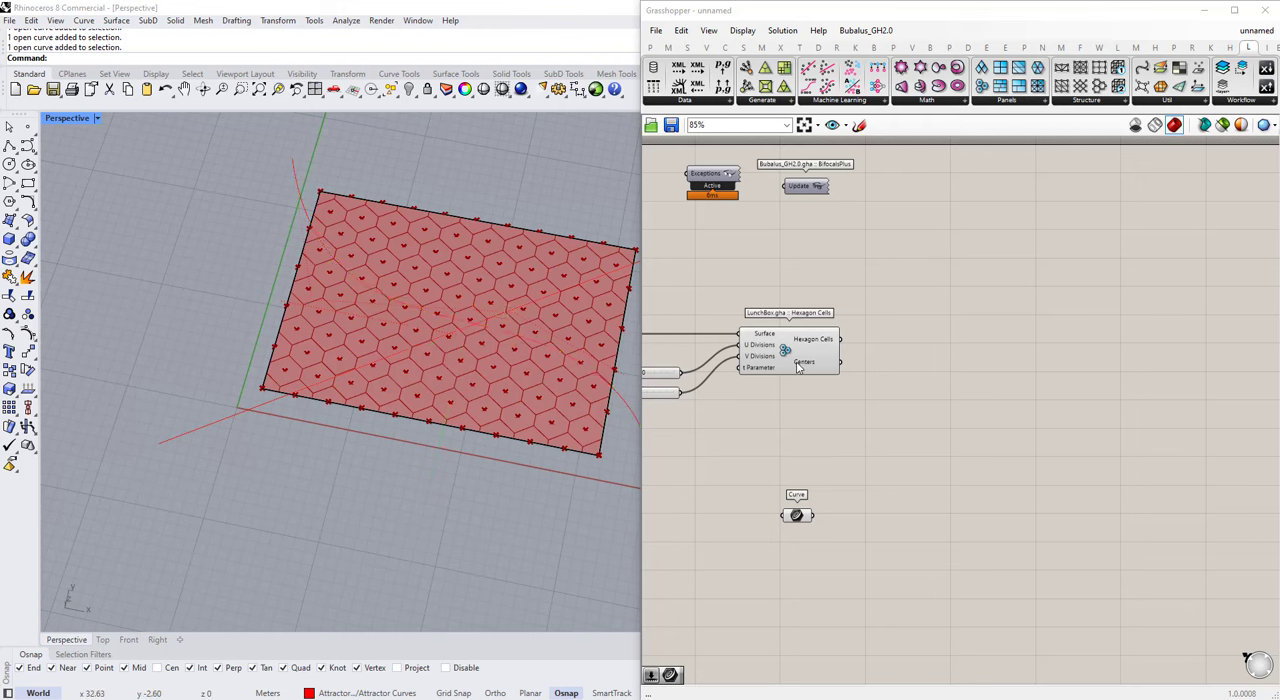
Step: Add a Curve Closest Point component between Hexagon Cells and the Curve parameter, and look up where it sits among the curve analysis components
double_click(890, 409)
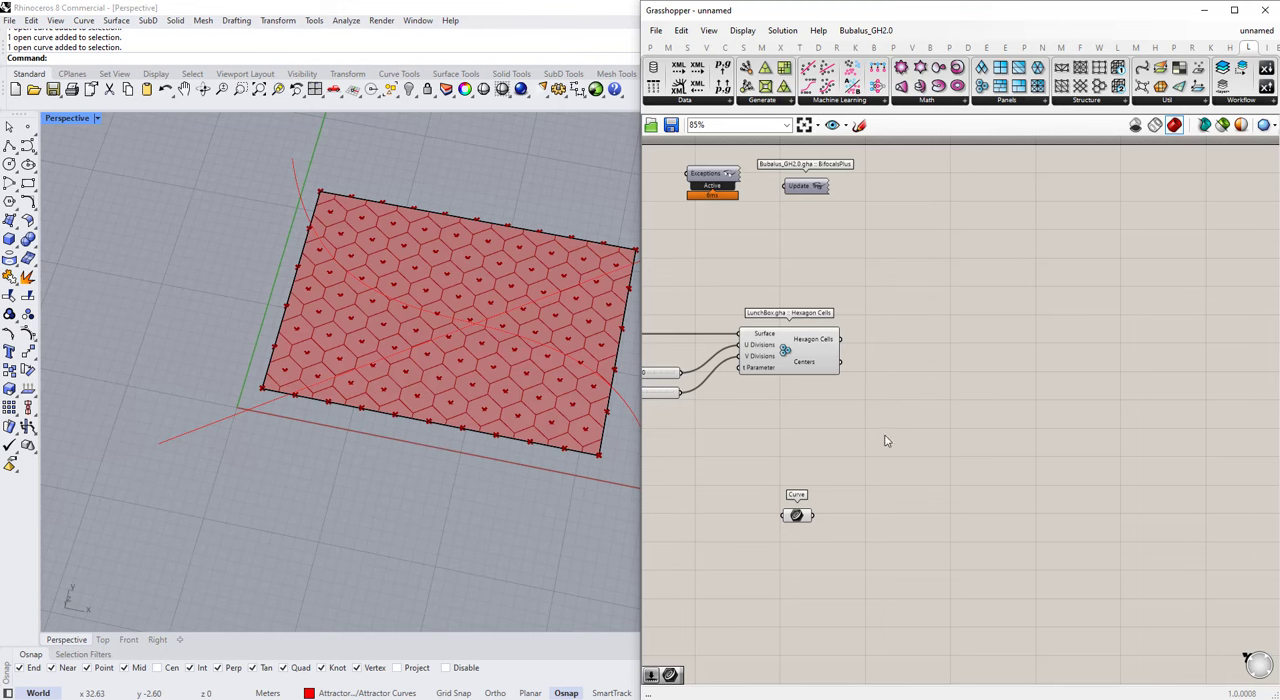
double_click(885, 433)
text(curve cl)
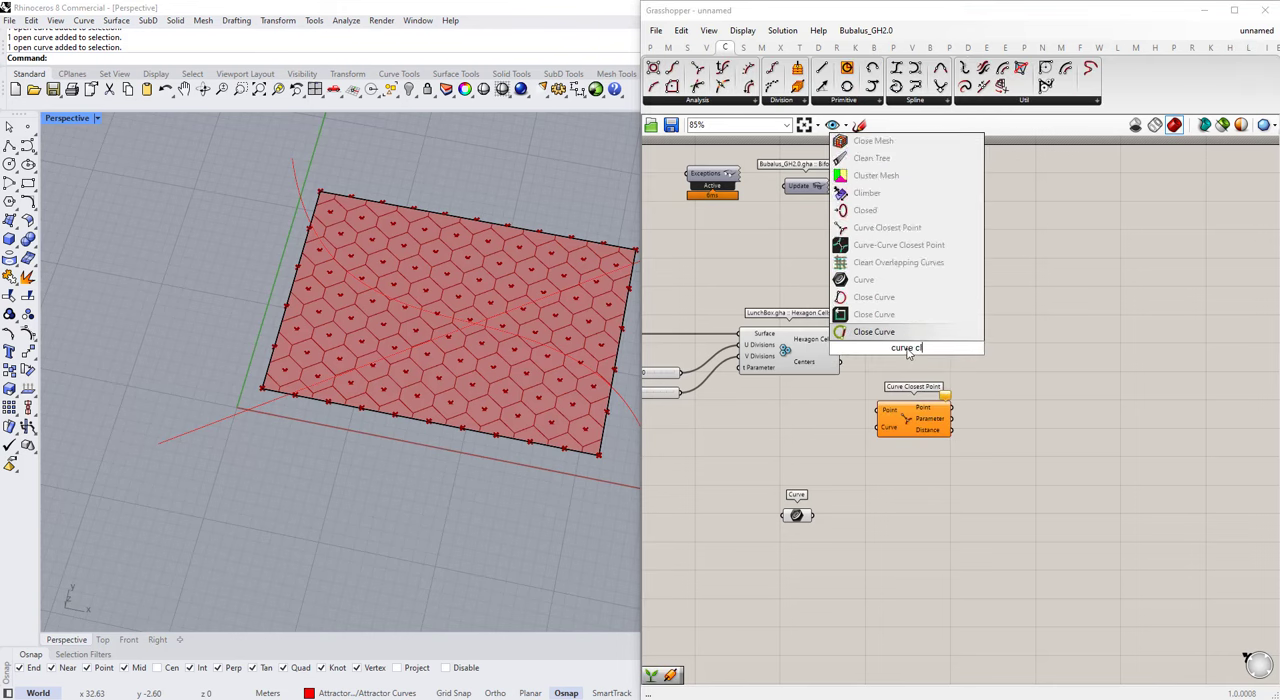
text(osest p)
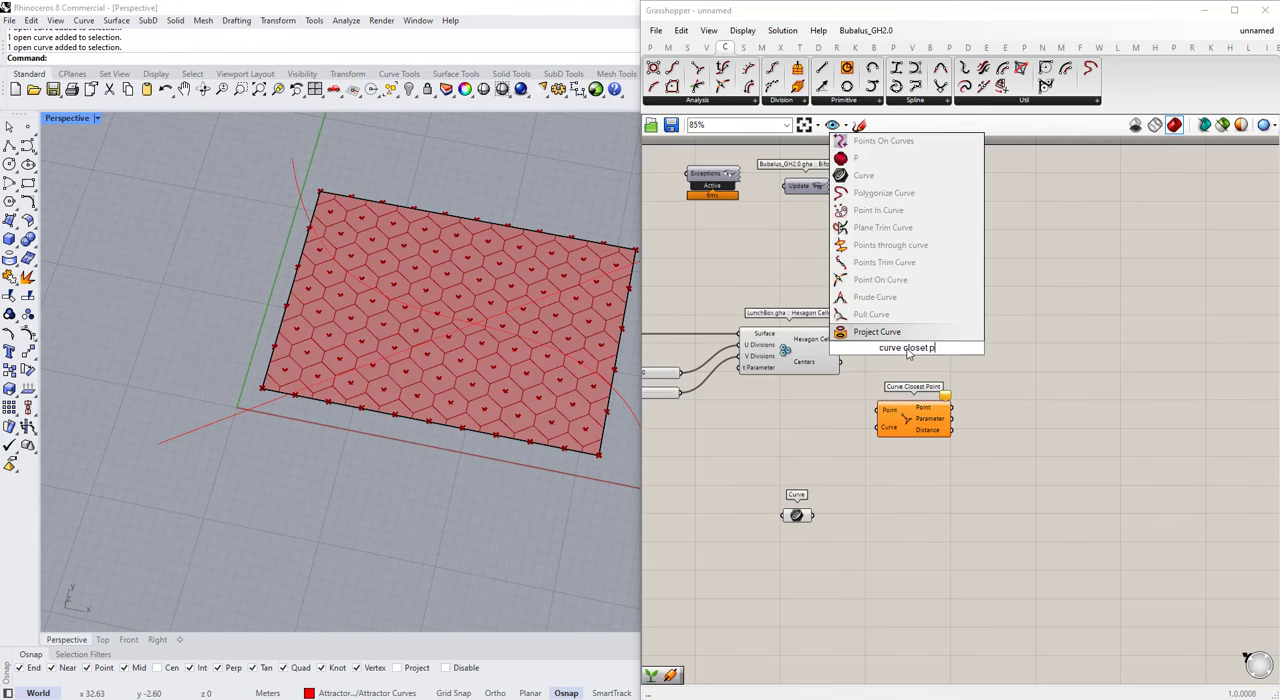
text(oint)
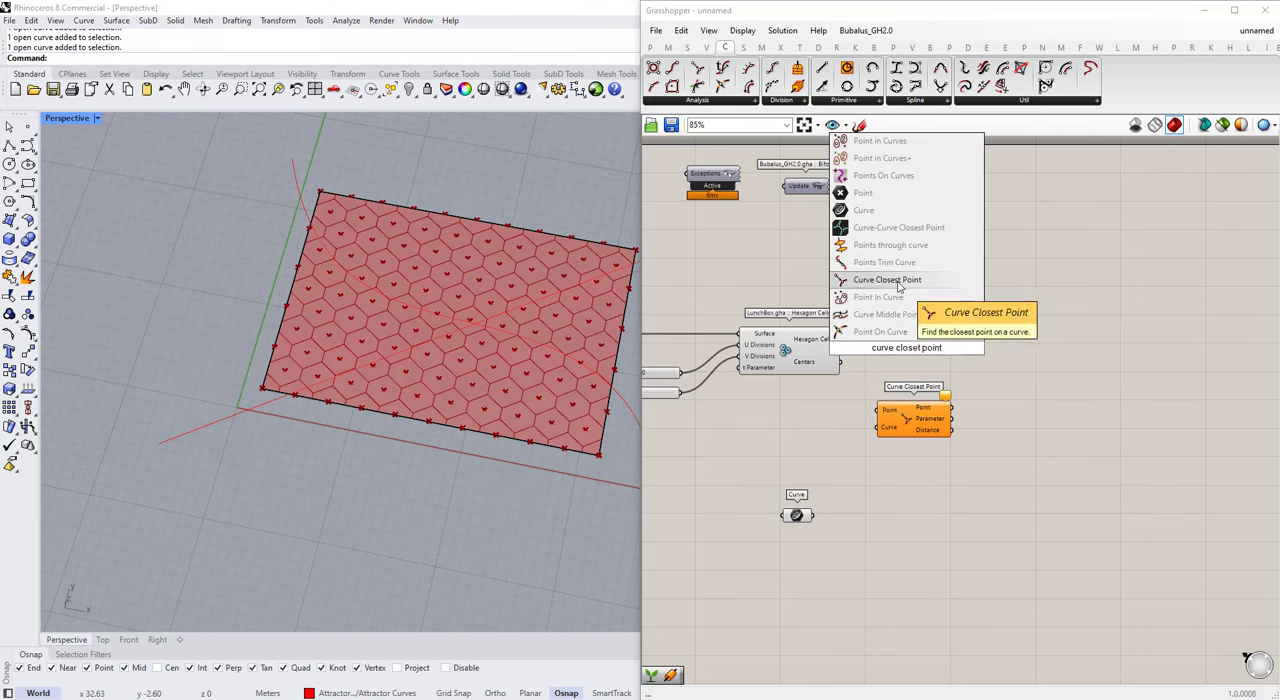
click(717, 102)
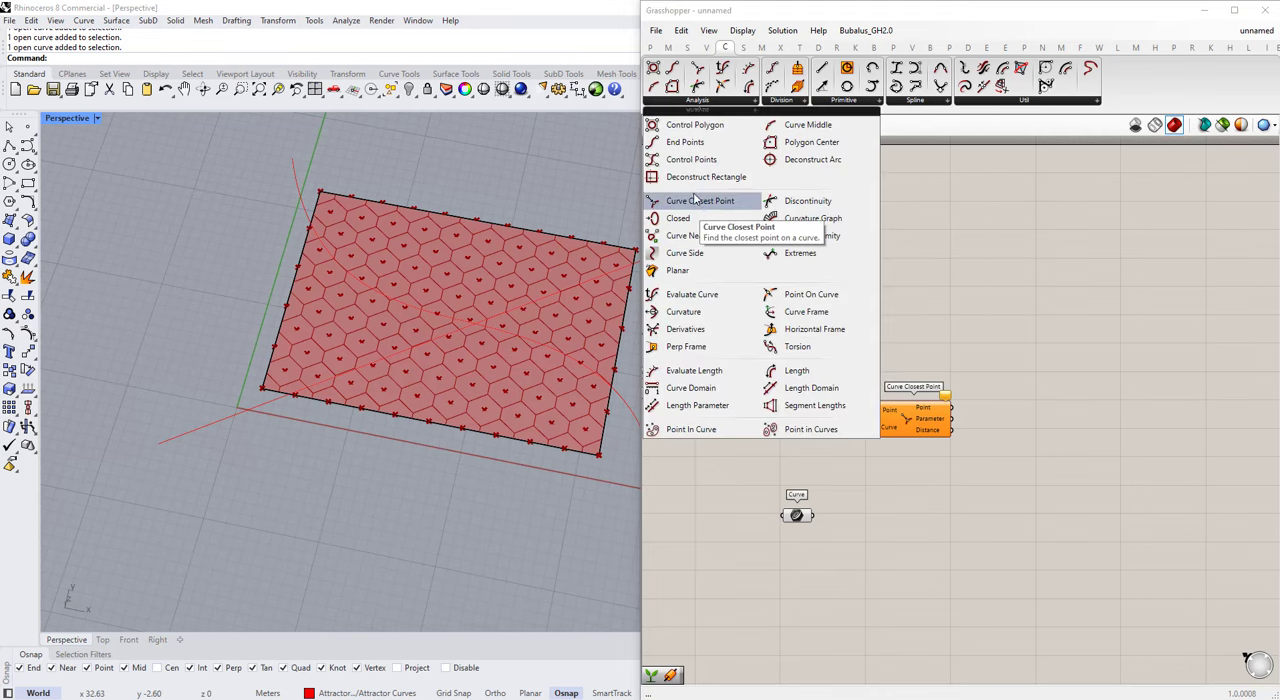
Step: Connect the Centers output of Hexagon Cells to the Point input of Curve Closest Point and move that component farther away
scroll(860, 391, up, 1)
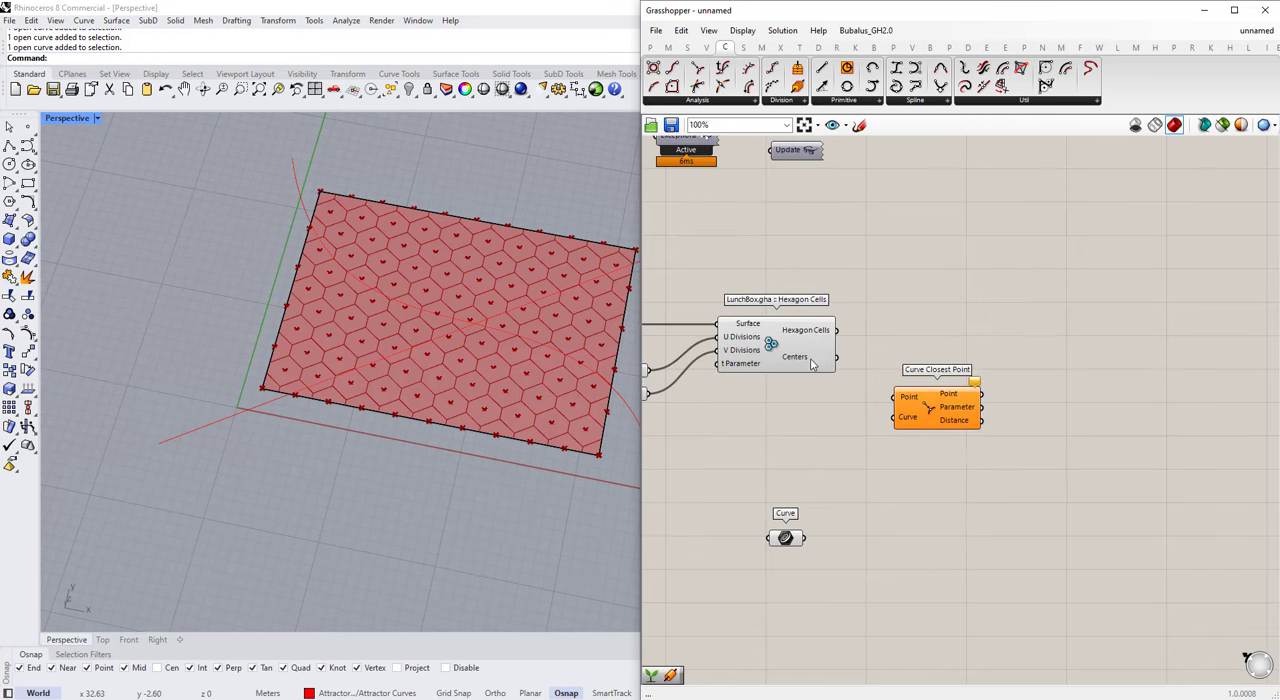
drag(846, 372, 895, 398)
drag(930, 408, 964, 435)
click(988, 382)
scroll(990, 395, down, 1)
scroll(834, 497, up, 1)
Step: Highlight the Curve parameter's two referenced attractor curves in the viewport for inspection and nudge the parameter slightly on the canvas
click(829, 512)
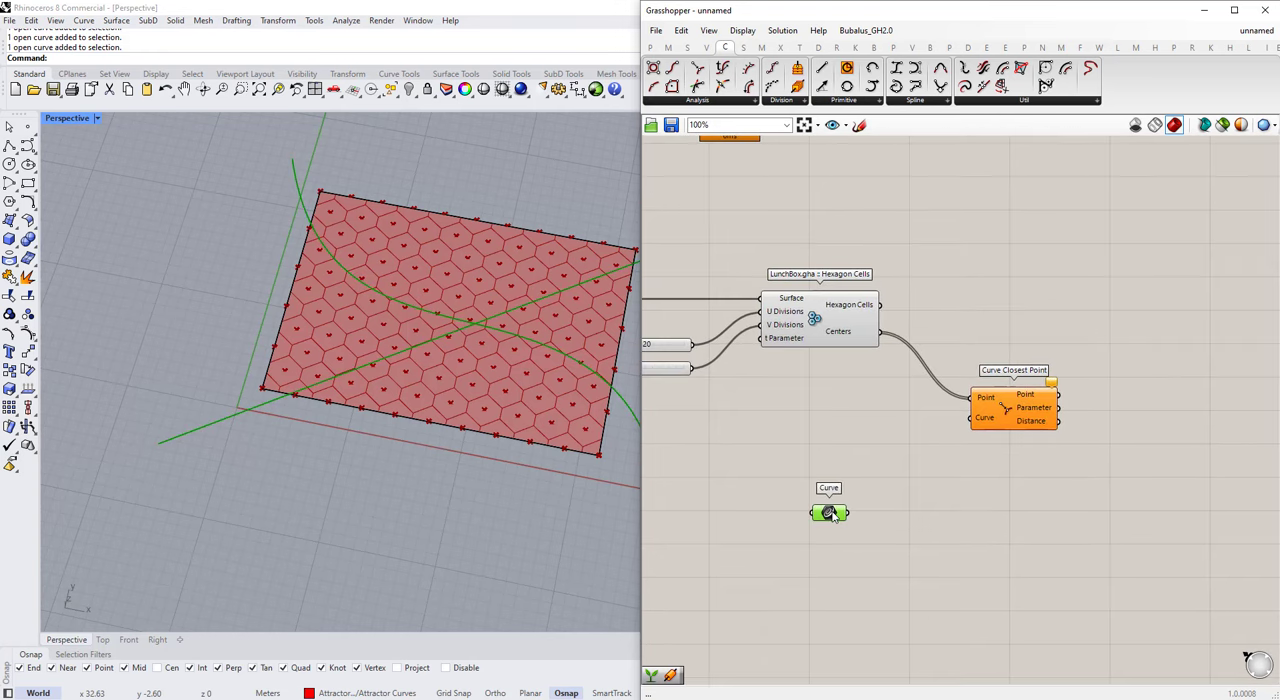
double_click(929, 418)
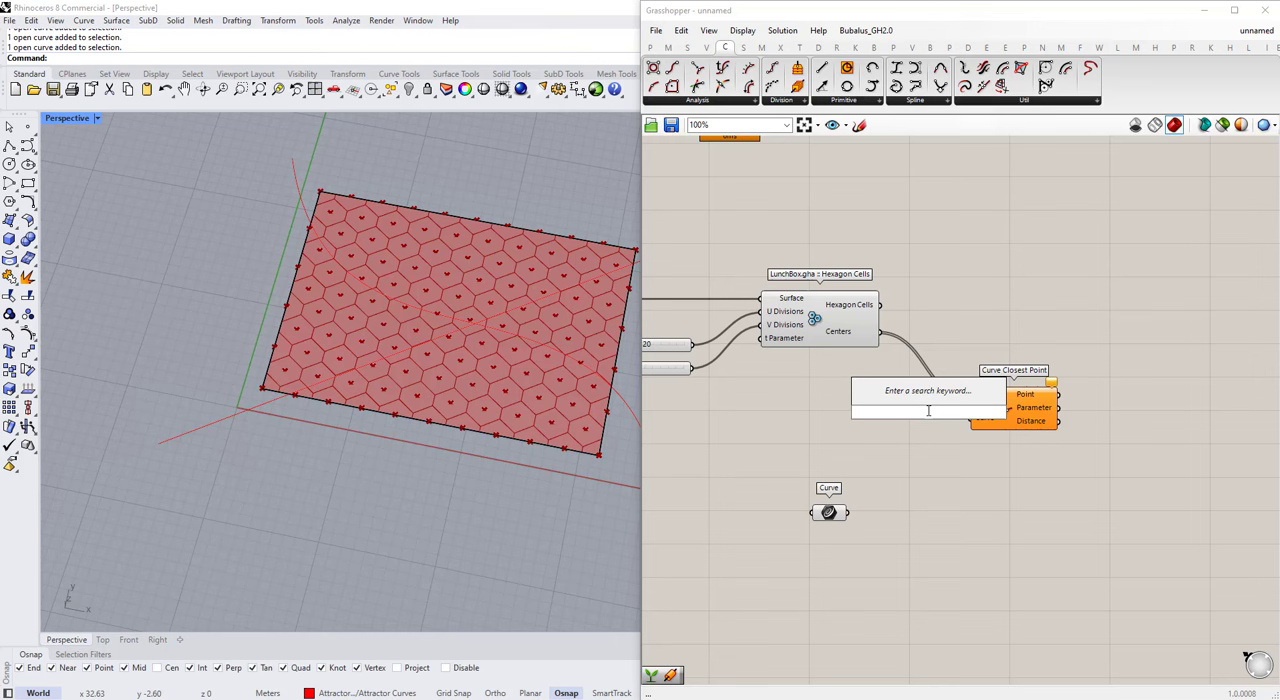
click(824, 514)
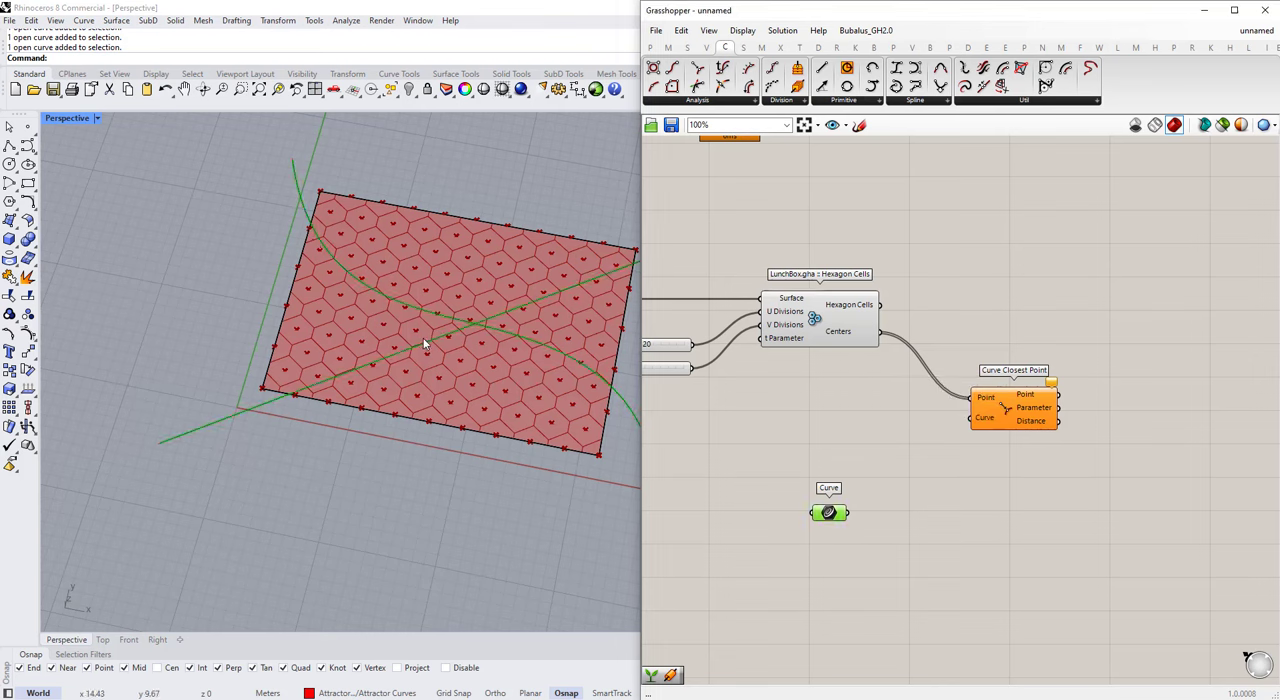
click(783, 501)
drag(828, 512, 834, 503)
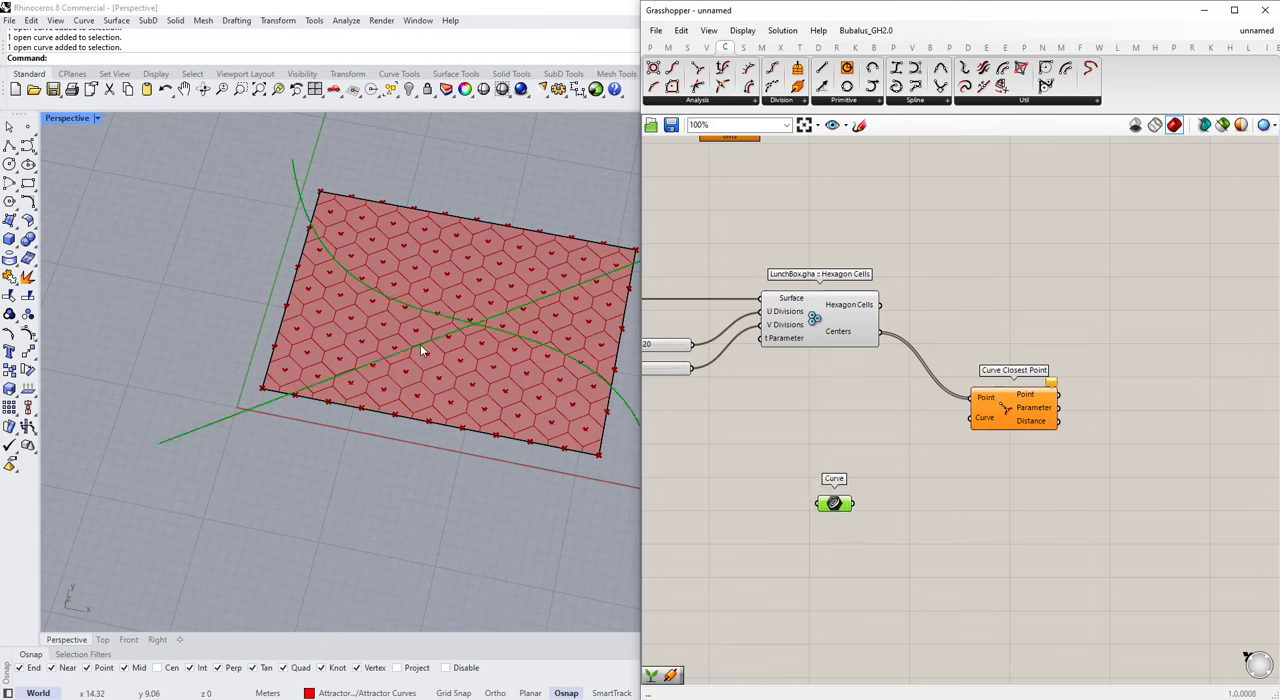
Step: Insert a Graft Tree component between the Centers output of Hexagon Cells and the Point input of Curve Closest Point
click(949, 443)
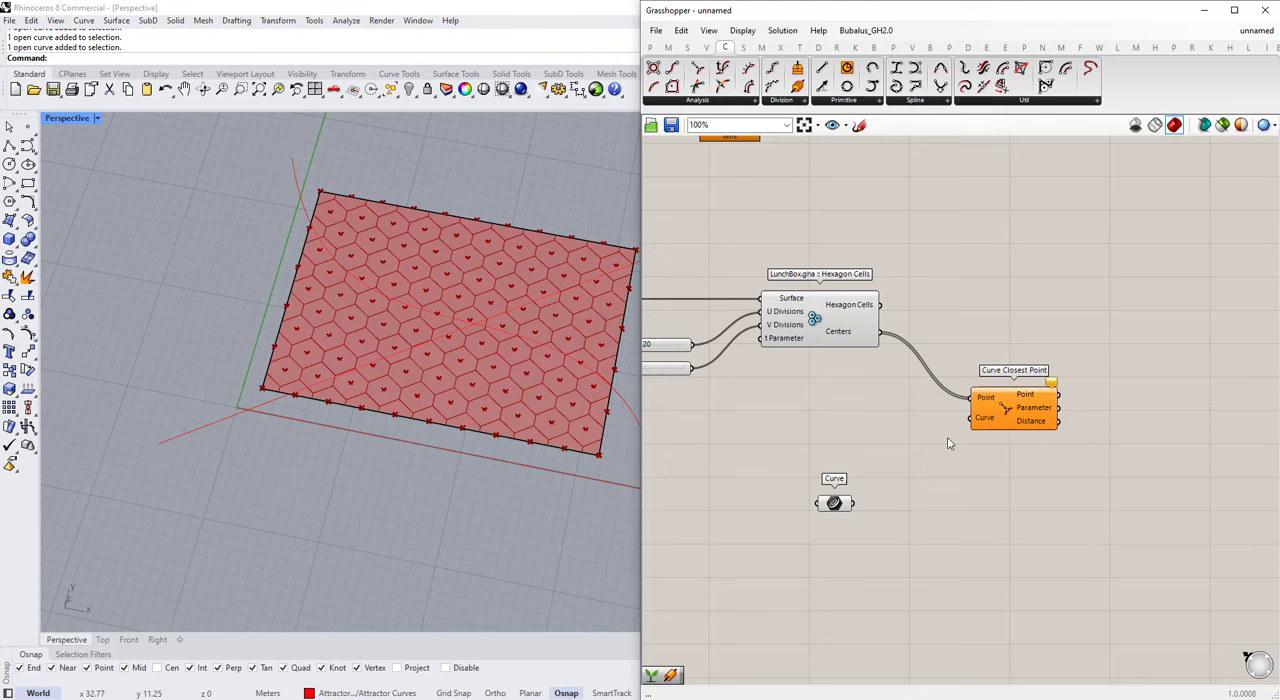
double_click(892, 410)
text(graft)
click(882, 379)
drag(880, 332, 1040, 411)
drag(925, 410, 960, 408)
Step: Connect the Curve parameter to the Curve input of Curve Closest Point and move the parameter farther away from it
drag(853, 503, 1025, 425)
mouse_move(1083, 438)
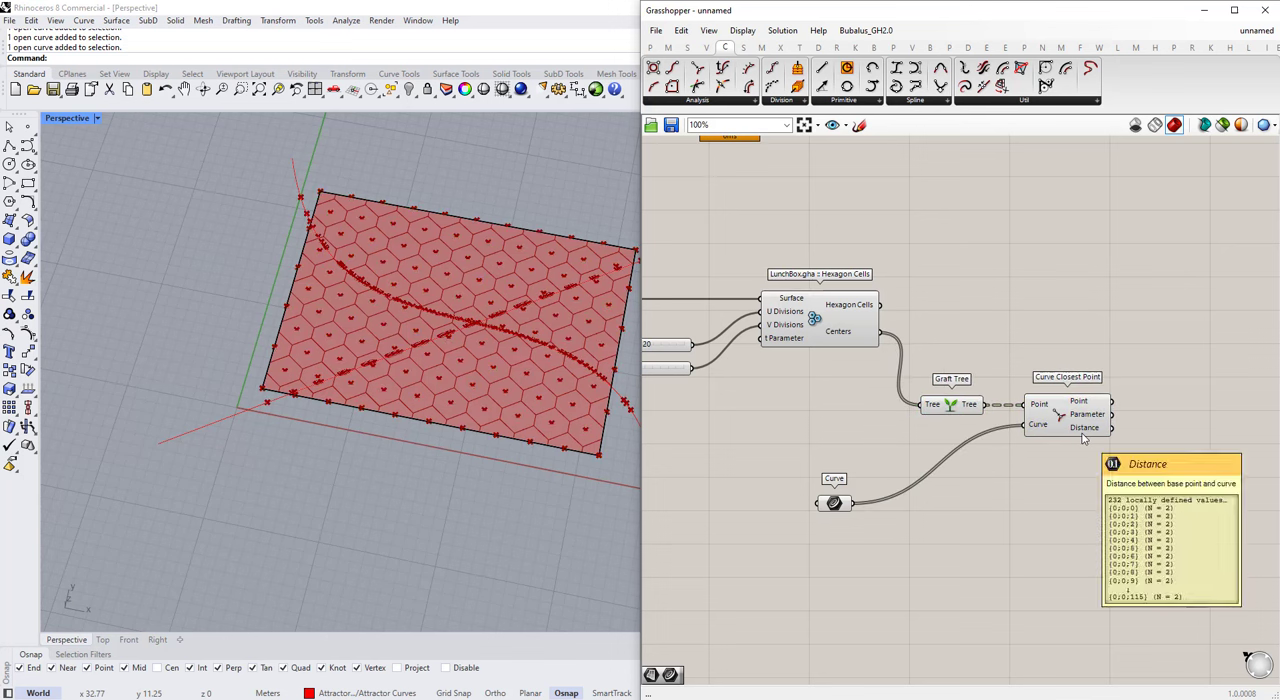
drag(834, 503, 712, 503)
scroll(848, 486, down, 2)
scroll(1019, 453, up, 3)
Step: Add a Sort List component after Curve Closest Point and connect the Distance output to its Keys input
double_click(1127, 424)
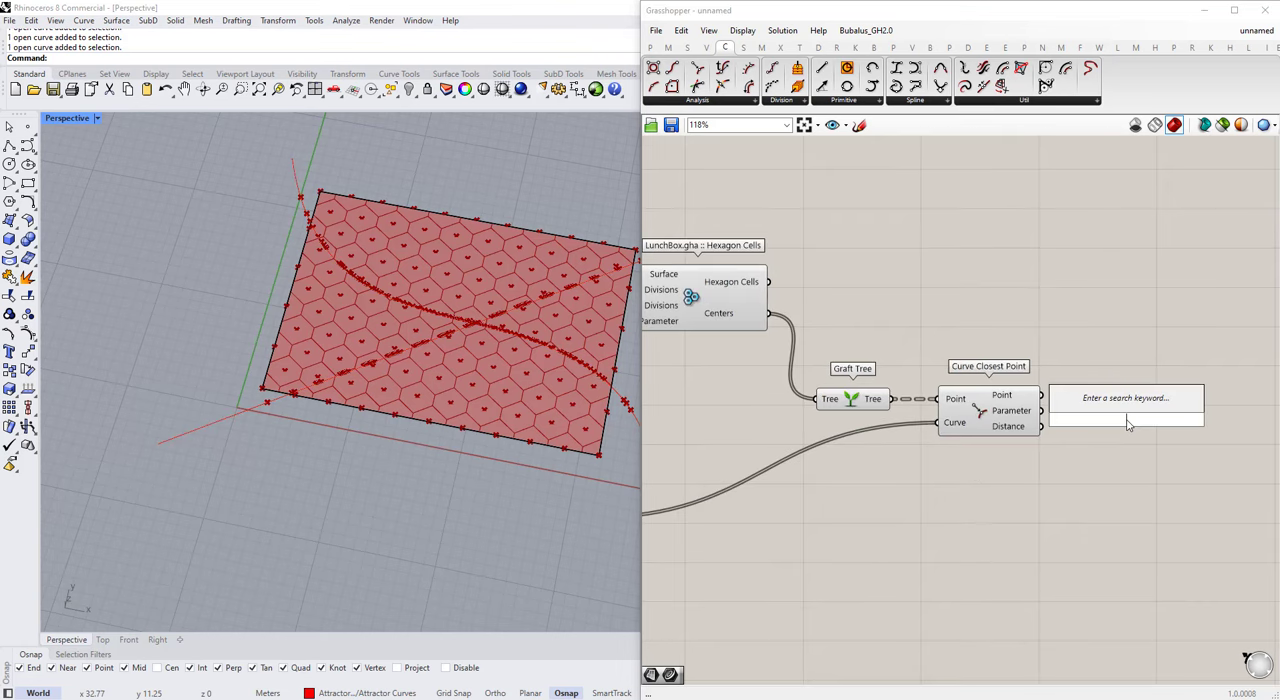
text(sort)
click(1102, 407)
drag(1104, 413, 1126, 422)
click(1137, 463)
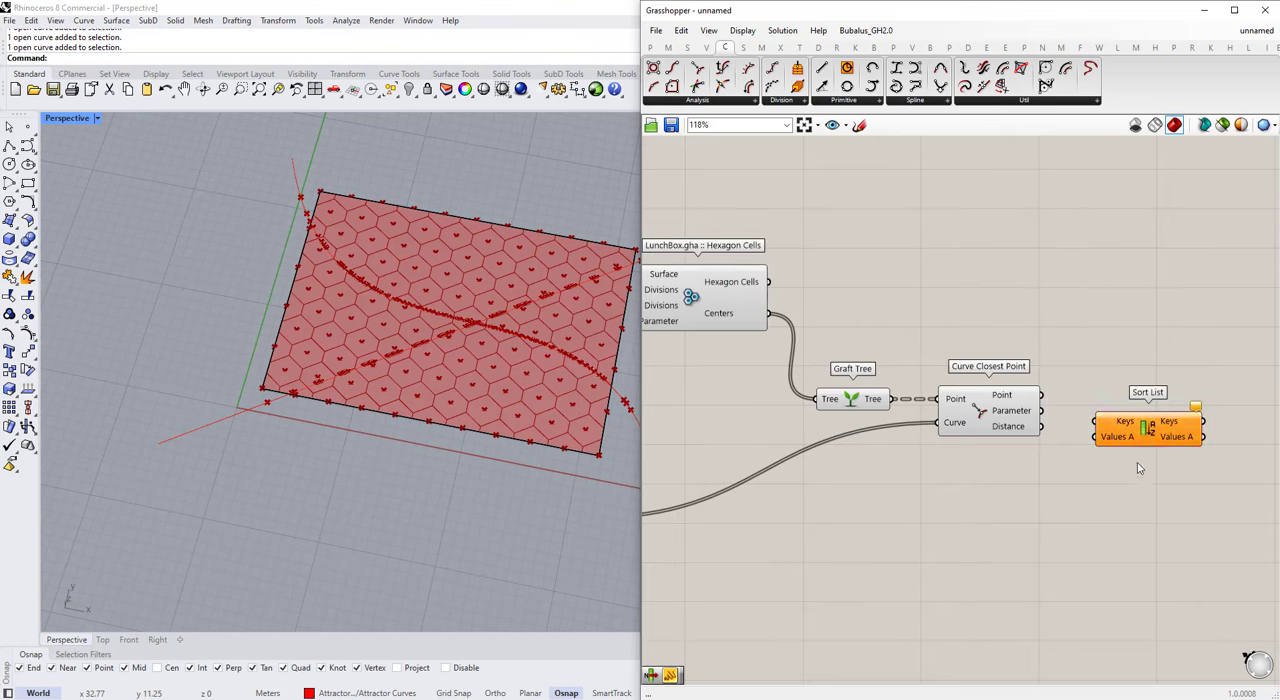
drag(1041, 426, 1095, 421)
right_drag(1162, 439, 1055, 432)
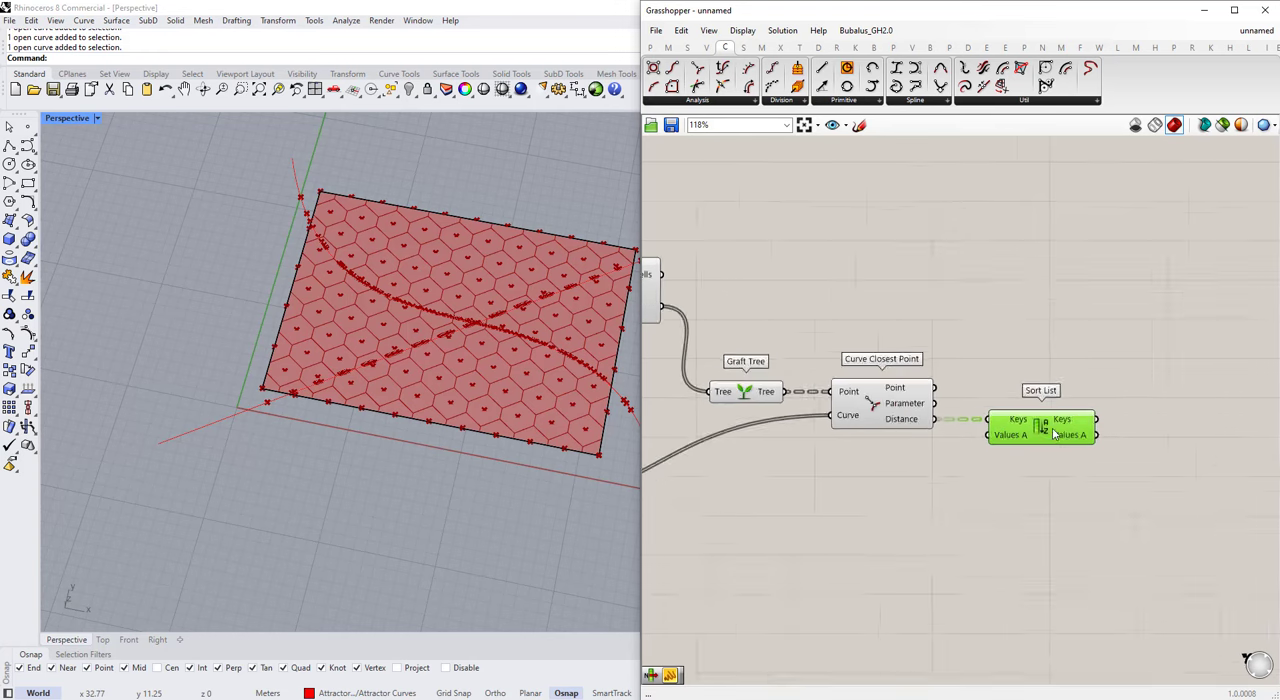
scroll(1034, 505, up, 1)
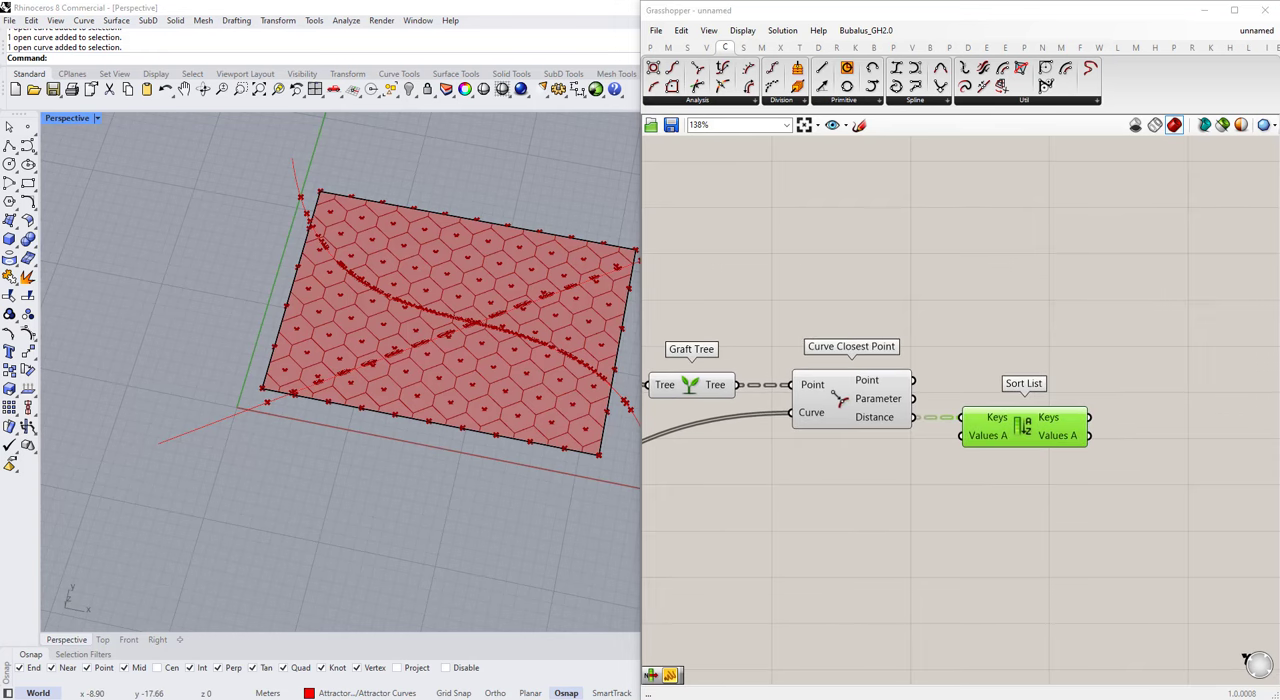
scroll(989, 441, down, 3)
drag(724, 380, 723, 379)
drag(905, 415, 933, 432)
click(1067, 518)
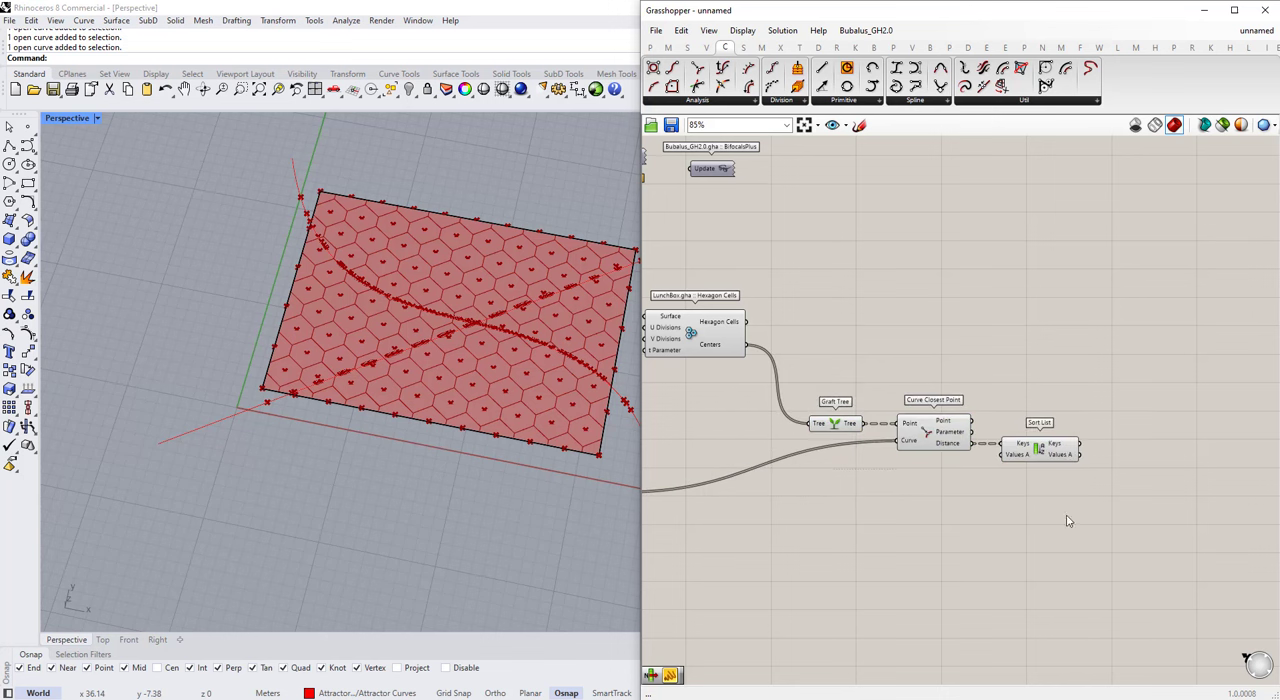
Step: Attach a Panel to the Keys output of Sort List, enlarge it to read the sorted distances, and delete the Panel
double_click(1086, 421)
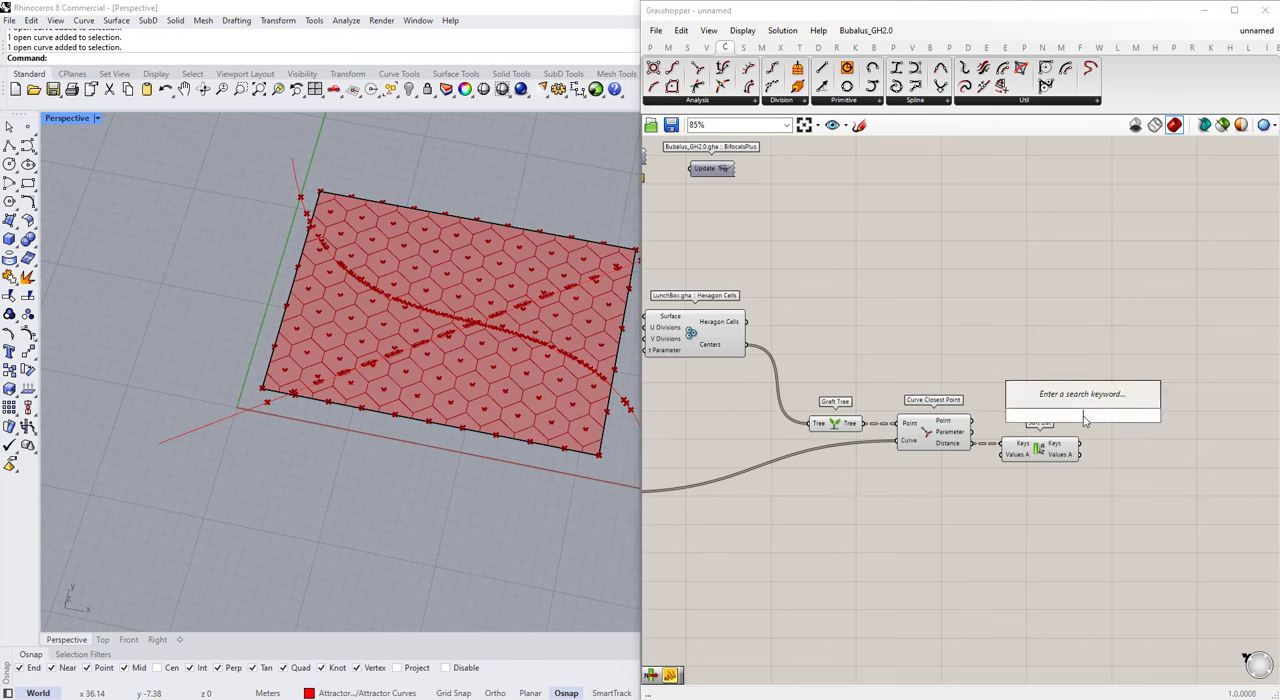
text(pan)
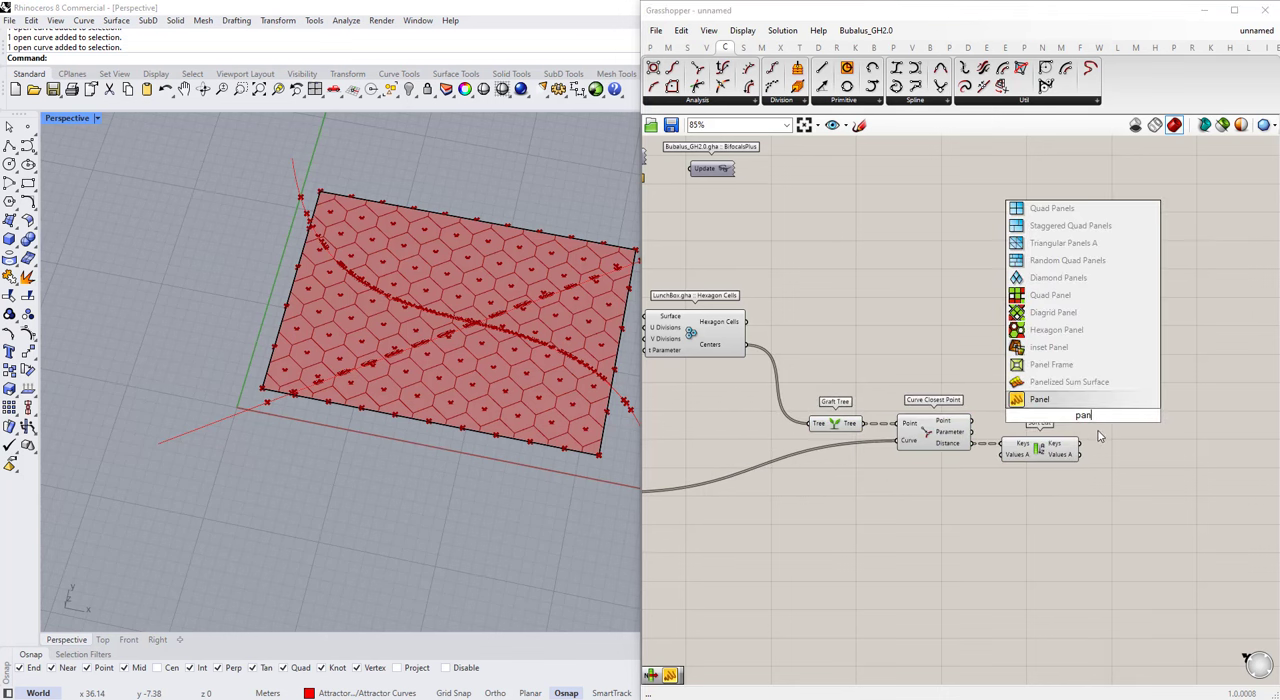
key(Return)
drag(1088, 412, 1168, 401)
scroll(1125, 441, up, 2)
drag(1061, 444, 1114, 386)
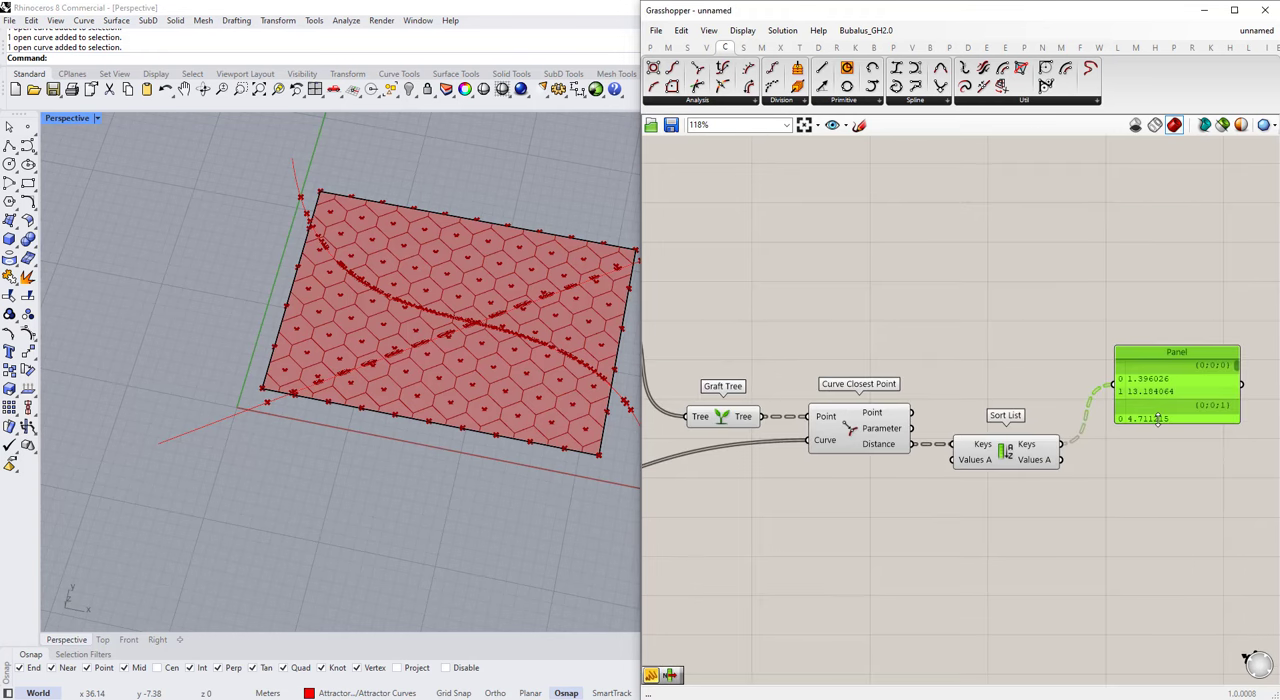
drag(1158, 423, 1160, 460)
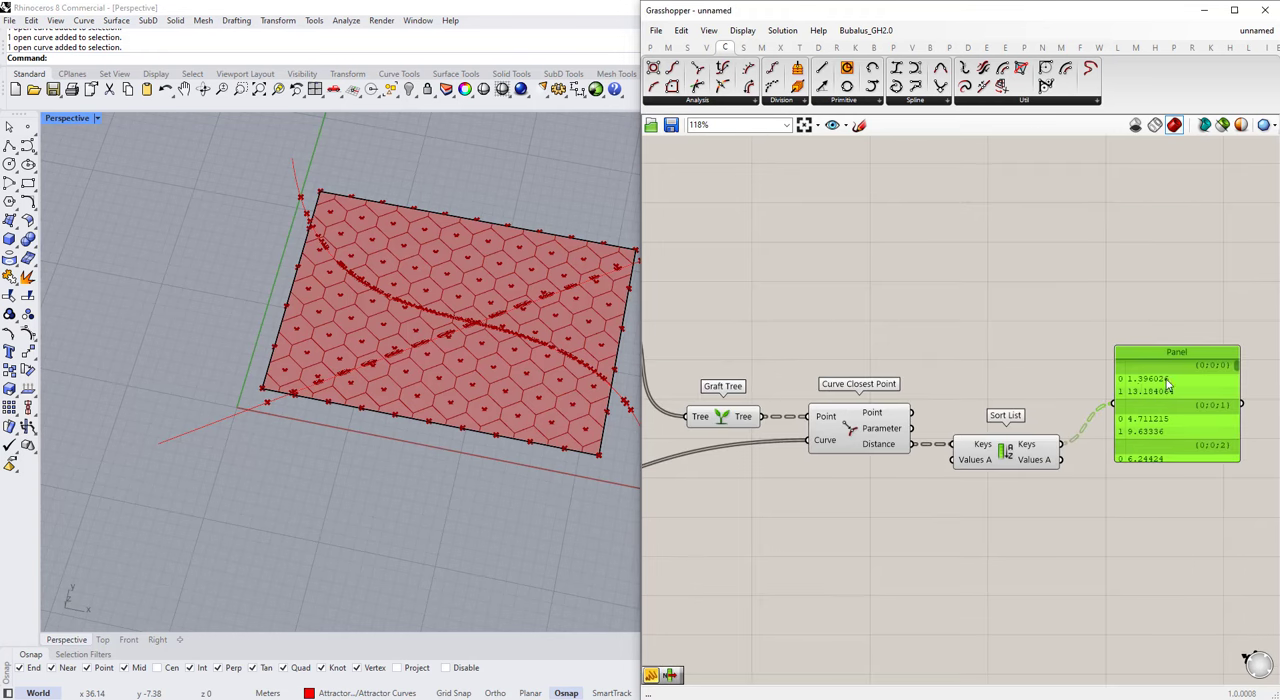
key(Delete)
Step: Add a List Item component beside Sort List and connect the sorted Keys output to its List input
double_click(1139, 438)
text(list item)
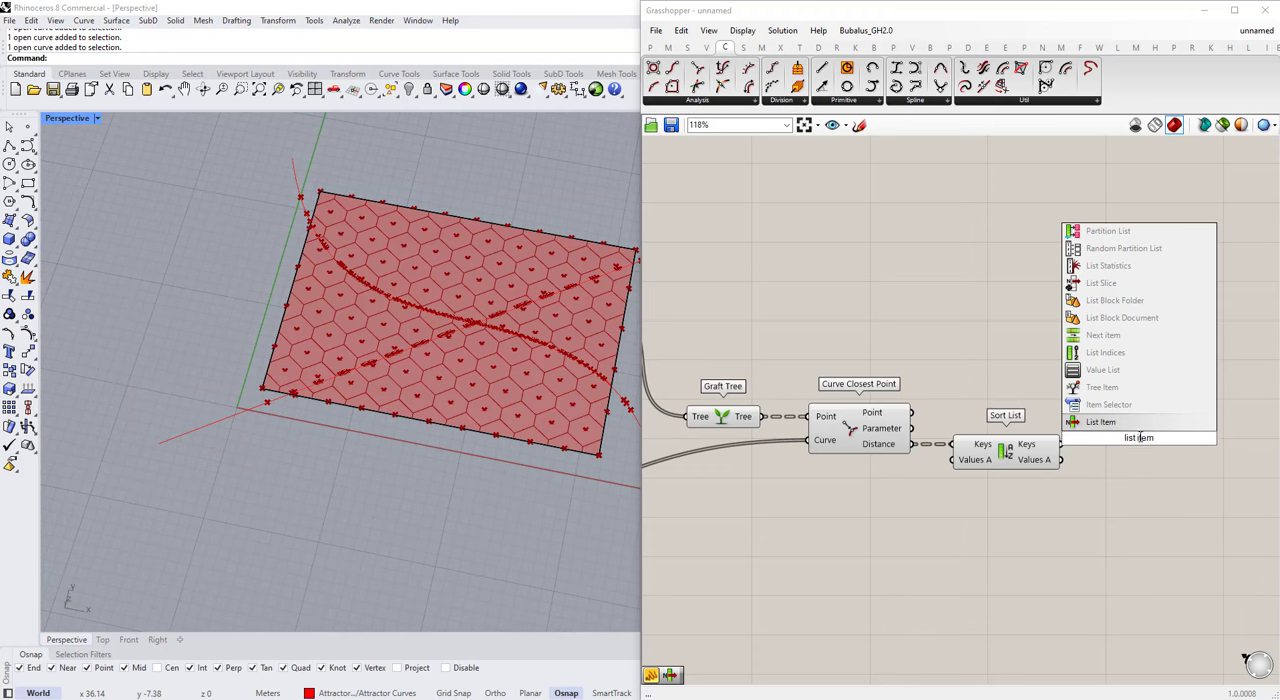
key(Return)
scroll(1133, 440, up, 2)
drag(1040, 446, 1087, 416)
drag(1109, 439, 1128, 470)
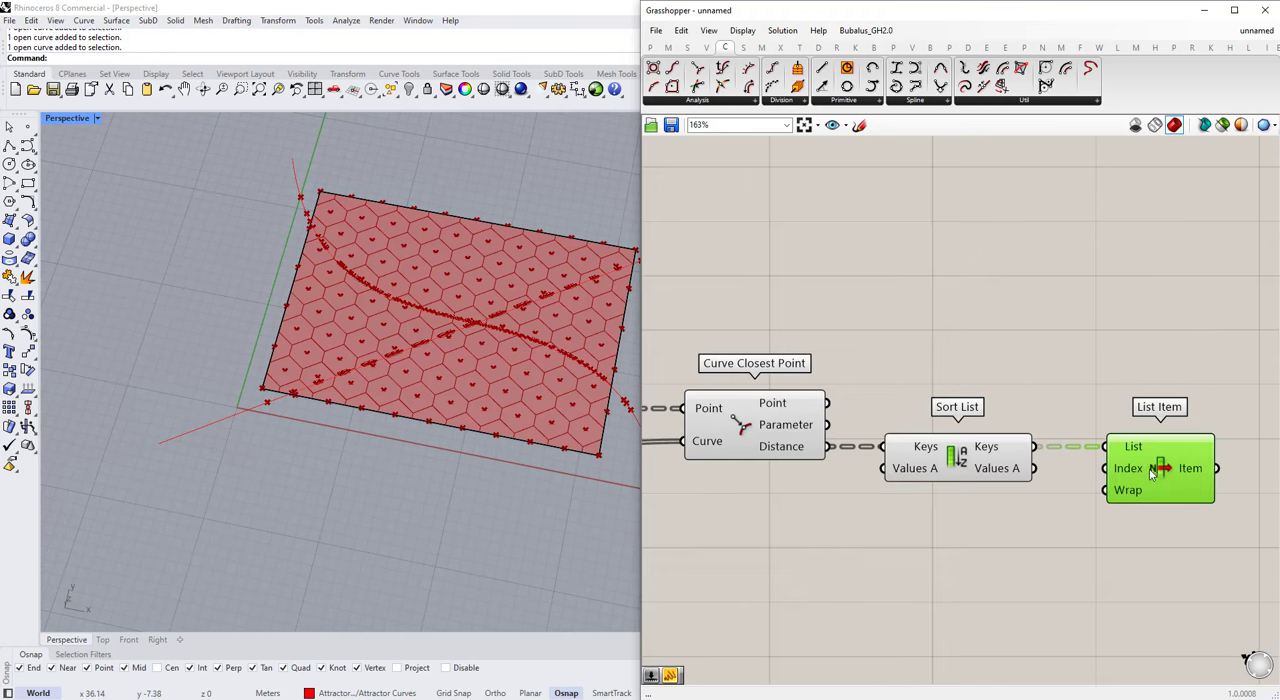
Step: Add a small Panel containing 0 and connect it to the Index input of List Item
double_click(1060, 521)
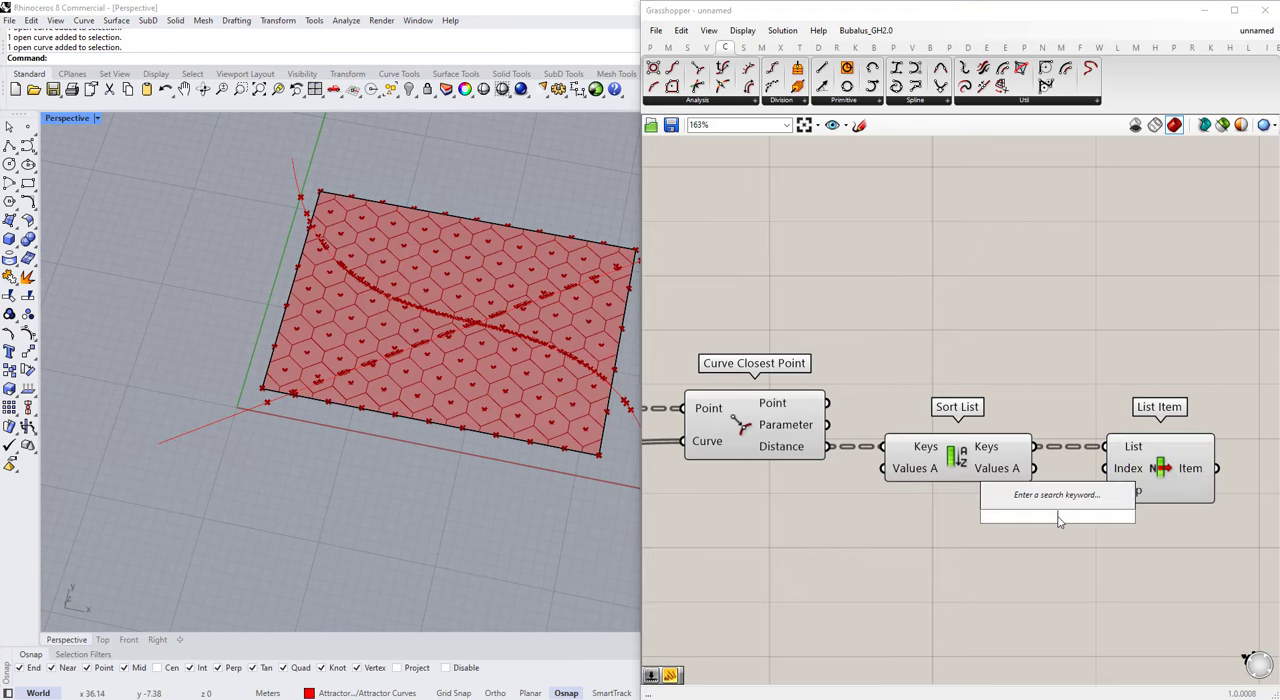
text(pan)
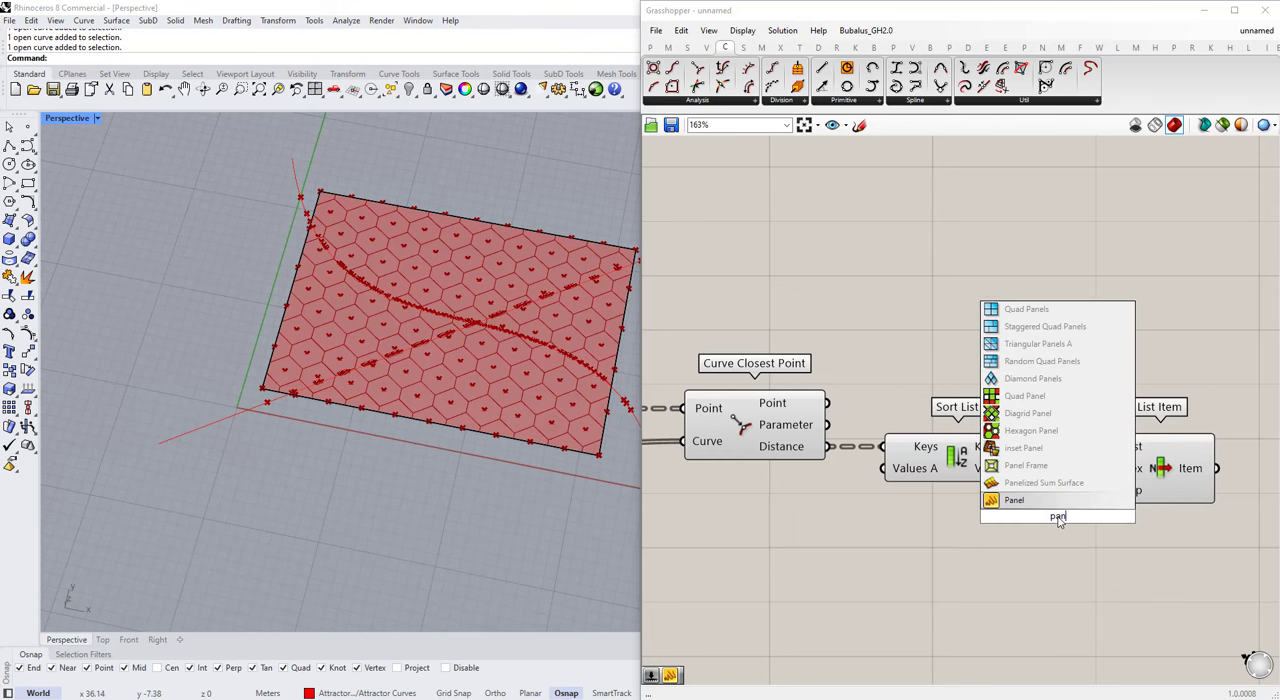
click(1014, 500)
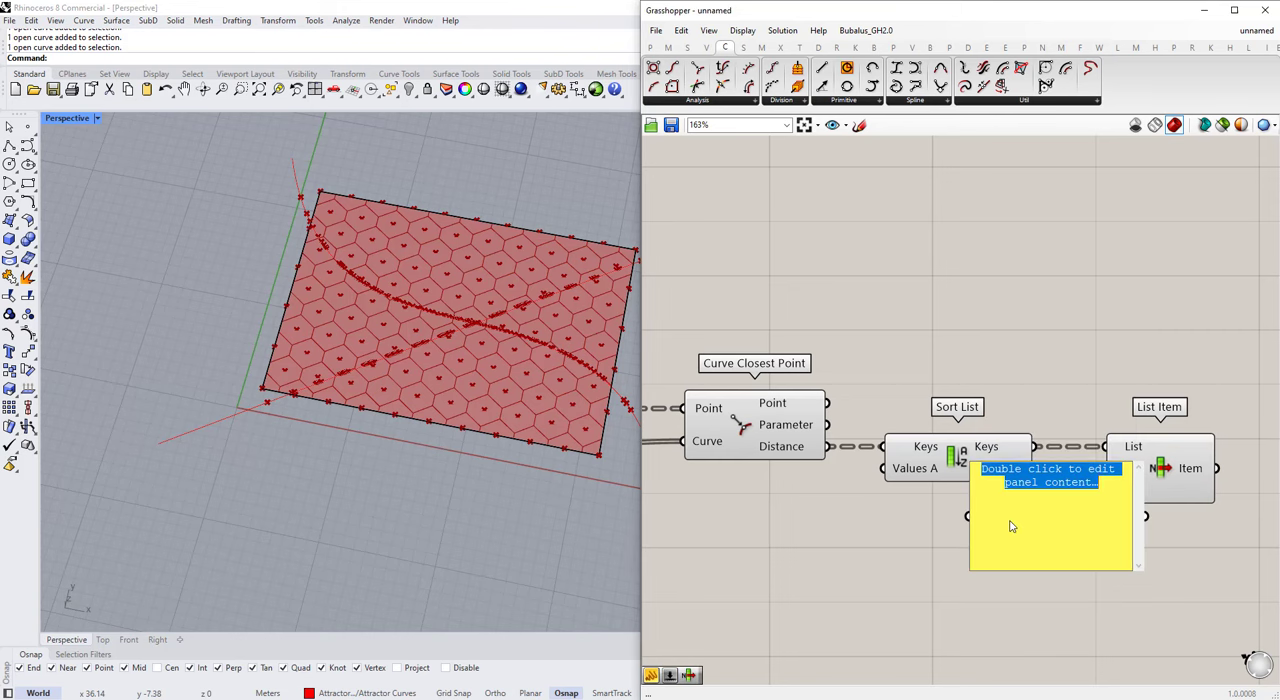
drag(1141, 571, 1064, 493)
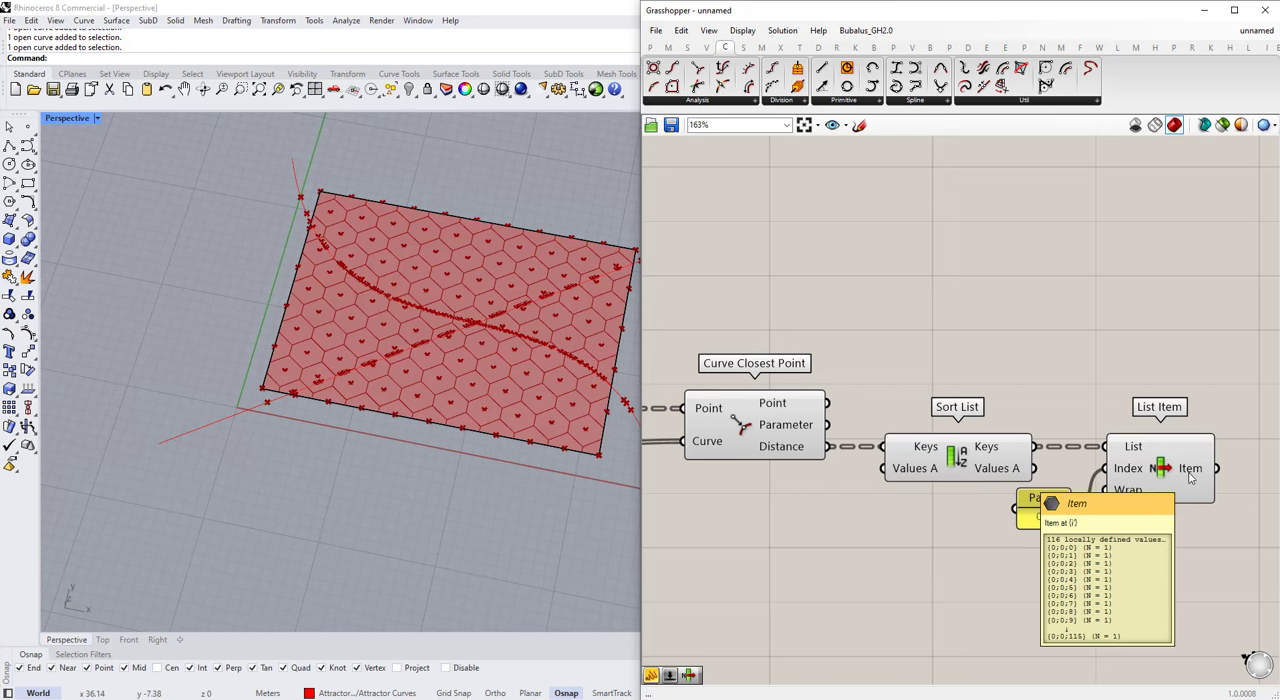
Step: Add a Flatten Tree component after List Item and connect the Item output to its Tree input
scroll(1174, 509, down, 3)
scroll(1185, 430, up, 3)
double_click(1188, 435)
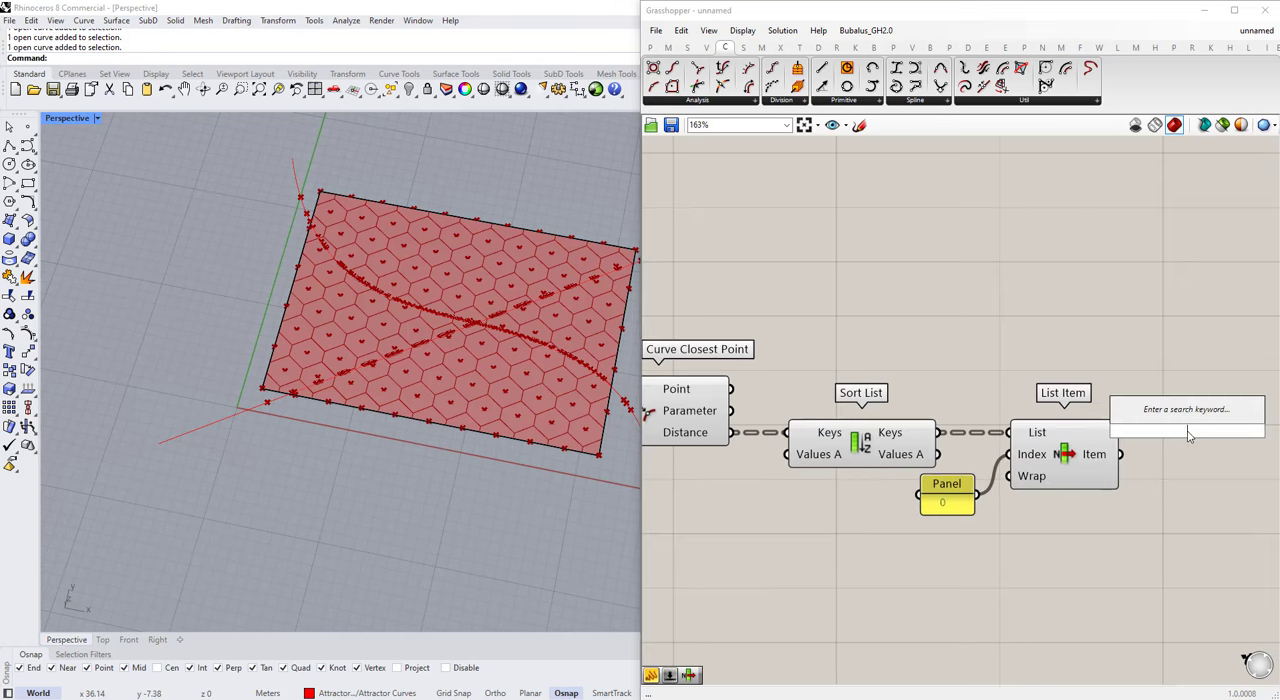
text(flat)
key(Return)
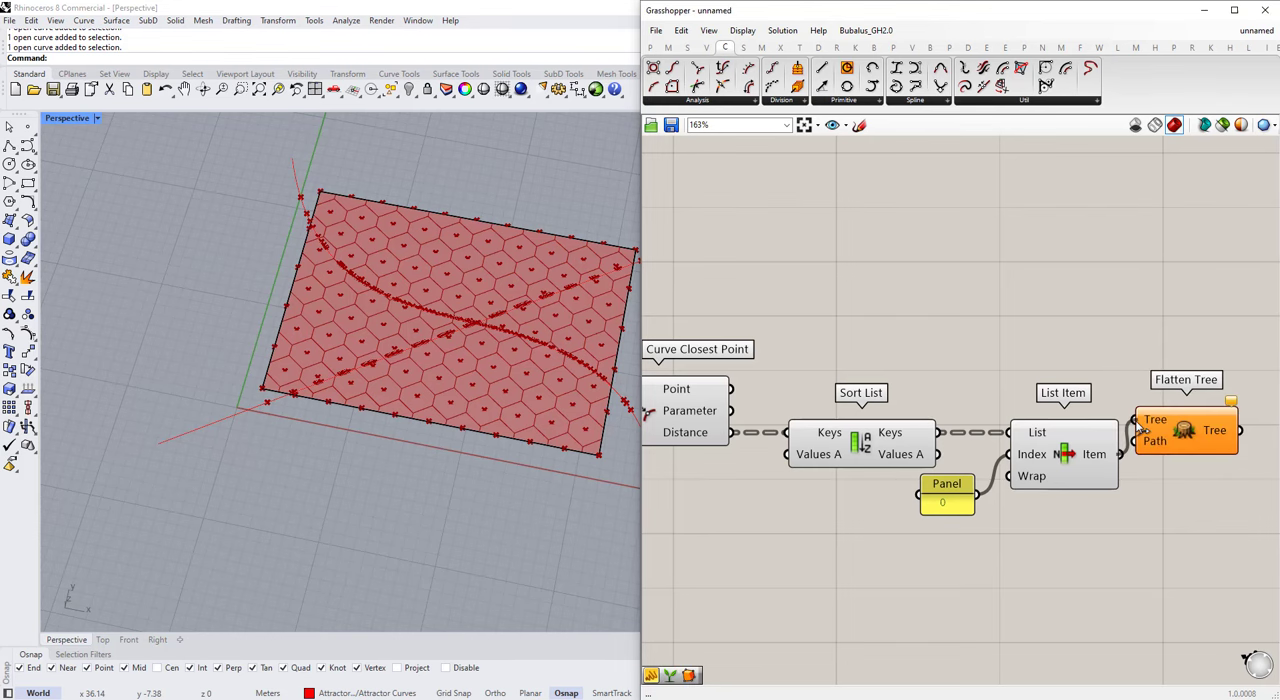
drag(1140, 426, 1137, 421)
Step: Move Sort List, List Item, the index Panel and Flatten Tree together closer to Curve Closest Point
scroll(1103, 471, down, 3)
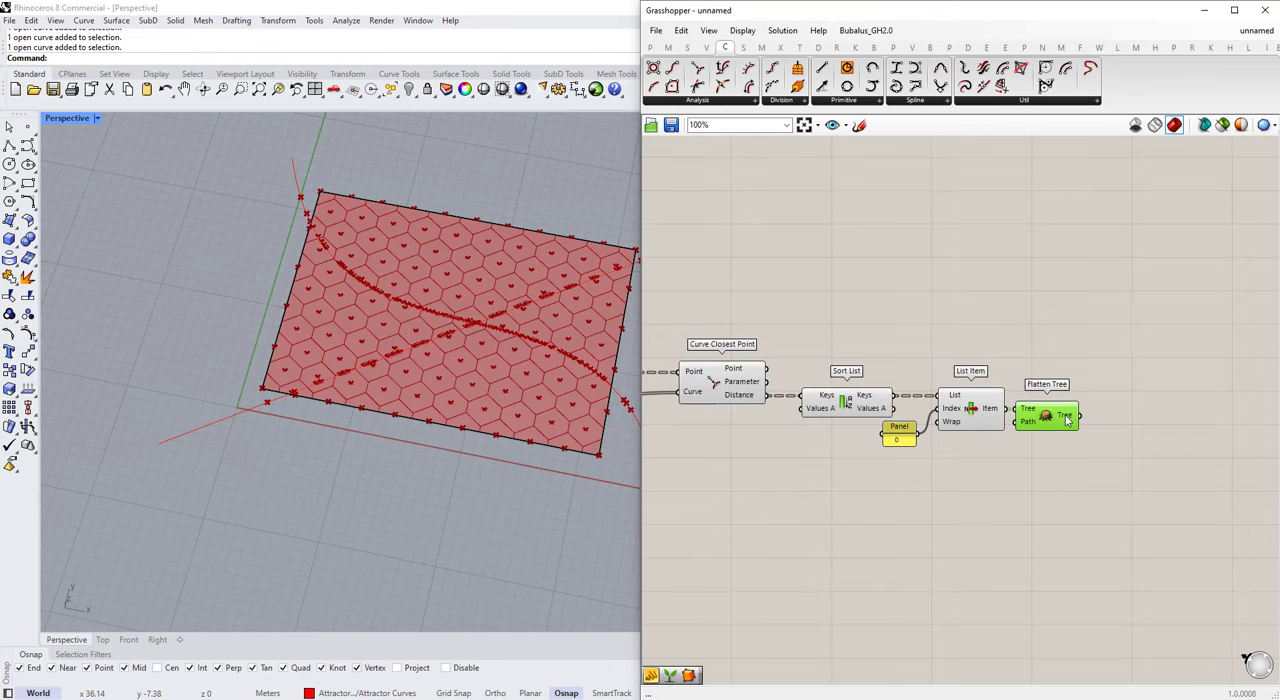
scroll(1086, 451, down, 3)
drag(1101, 481, 731, 361)
drag(846, 407, 854, 423)
click(1208, 474)
Step: Add a Remap Numbers component and connect the Flatten Tree output to its Value input, leaving space between the two components
scroll(1211, 476, up, 3)
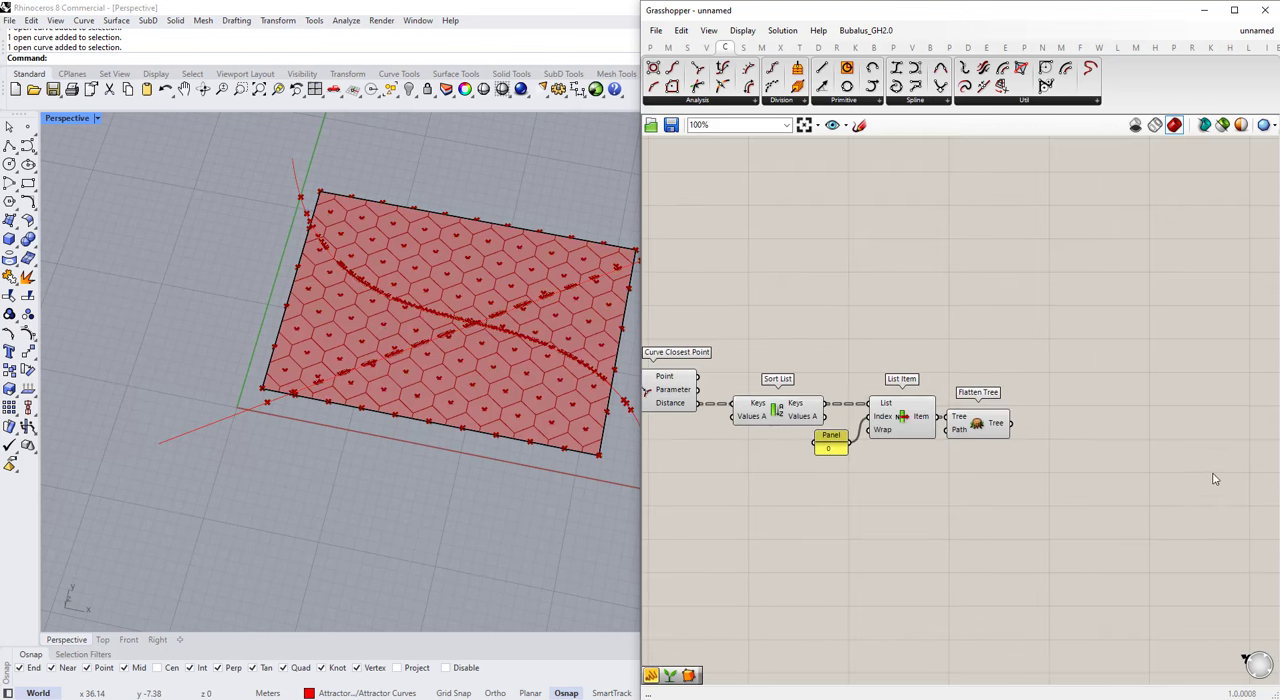
double_click(1050, 425)
text(remap)
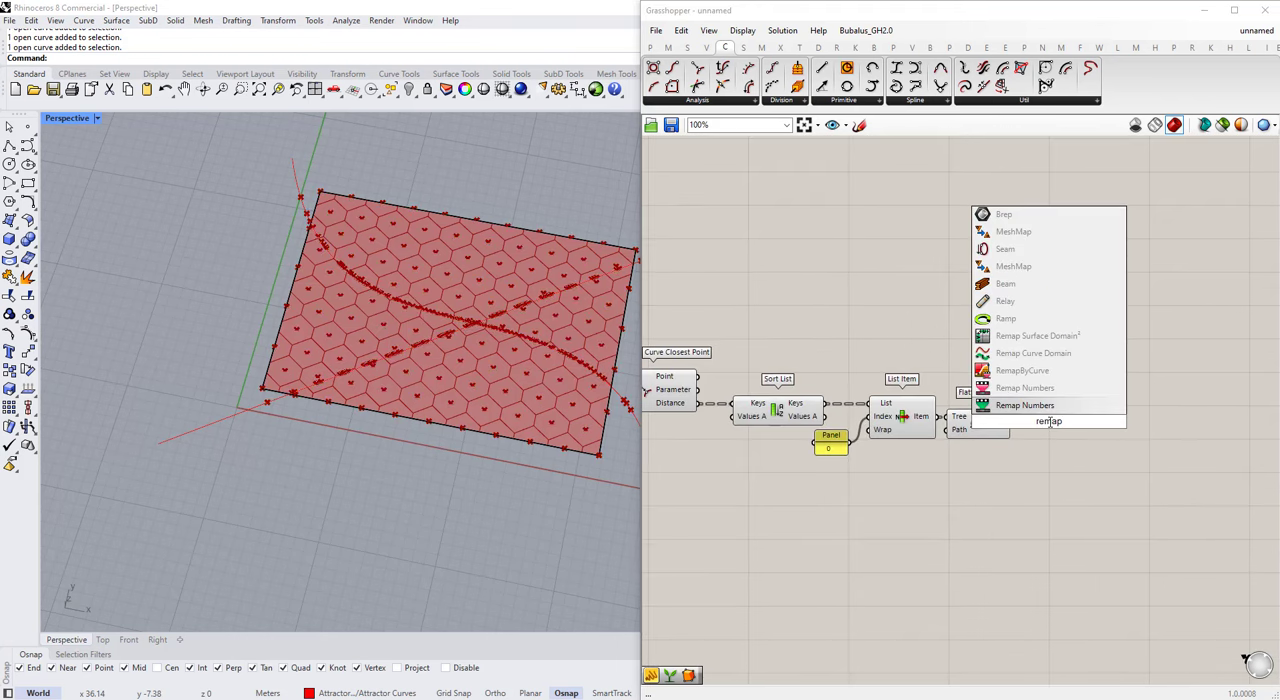
click(1058, 422)
scroll(1058, 412, up, 2)
drag(1058, 416, 1167, 439)
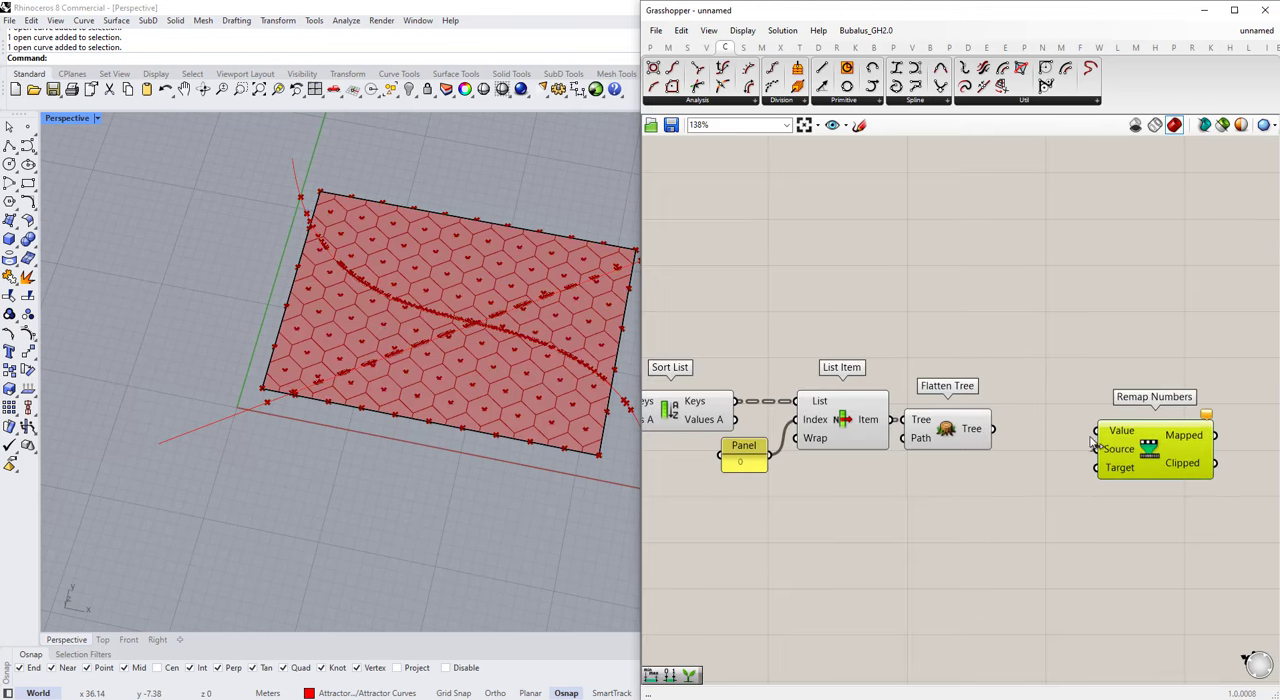
drag(1078, 433, 1096, 431)
drag(1133, 454, 1155, 452)
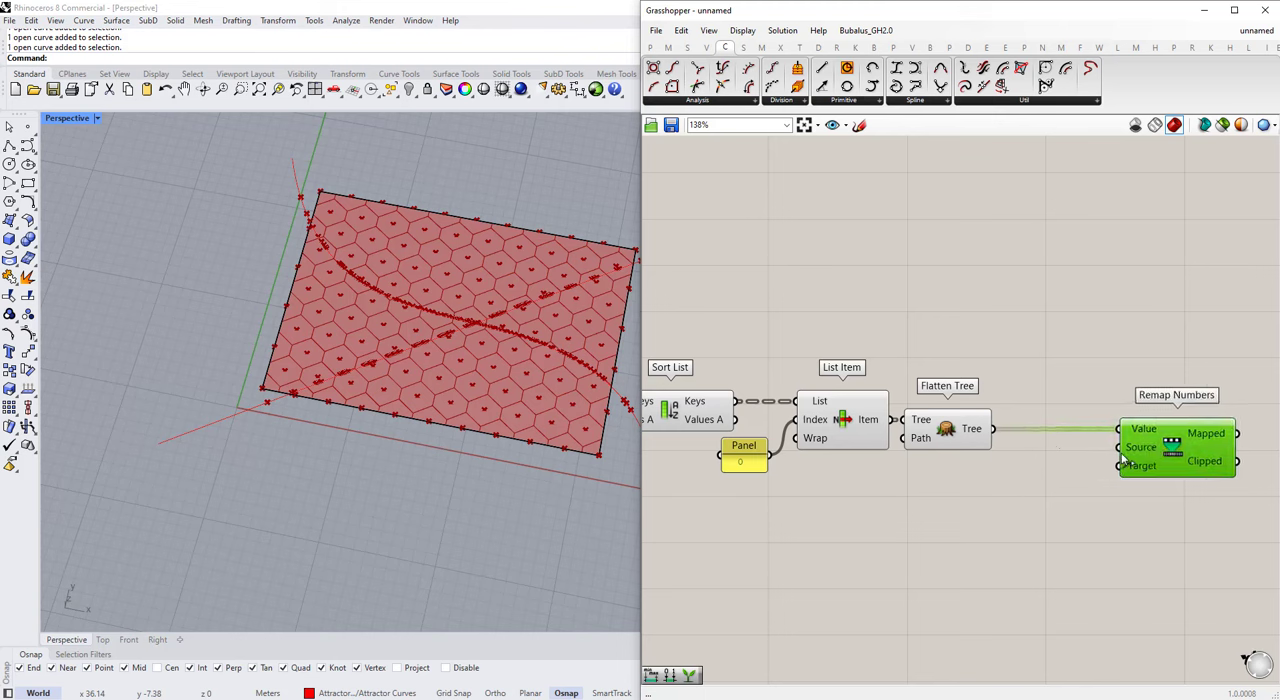
Step: Add a Bounds component fed by the Flatten Tree output and connect its Domain to the Source input of Remap Numbers
double_click(975, 531)
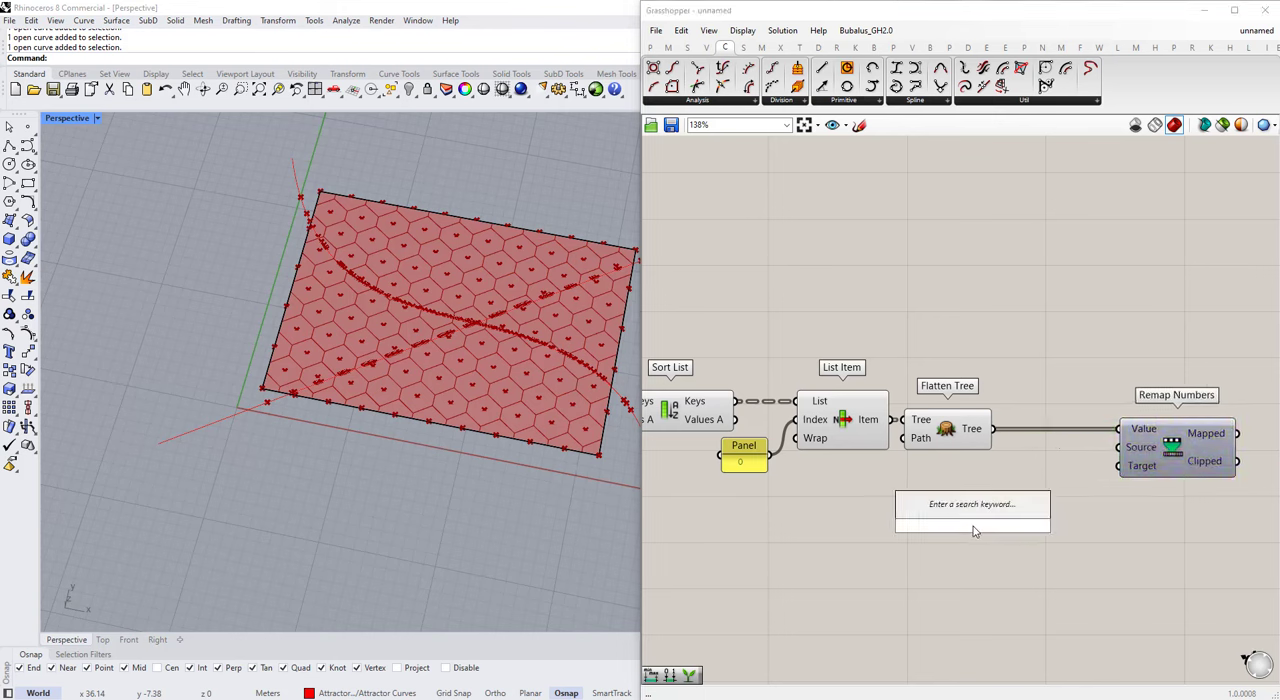
text(bound)
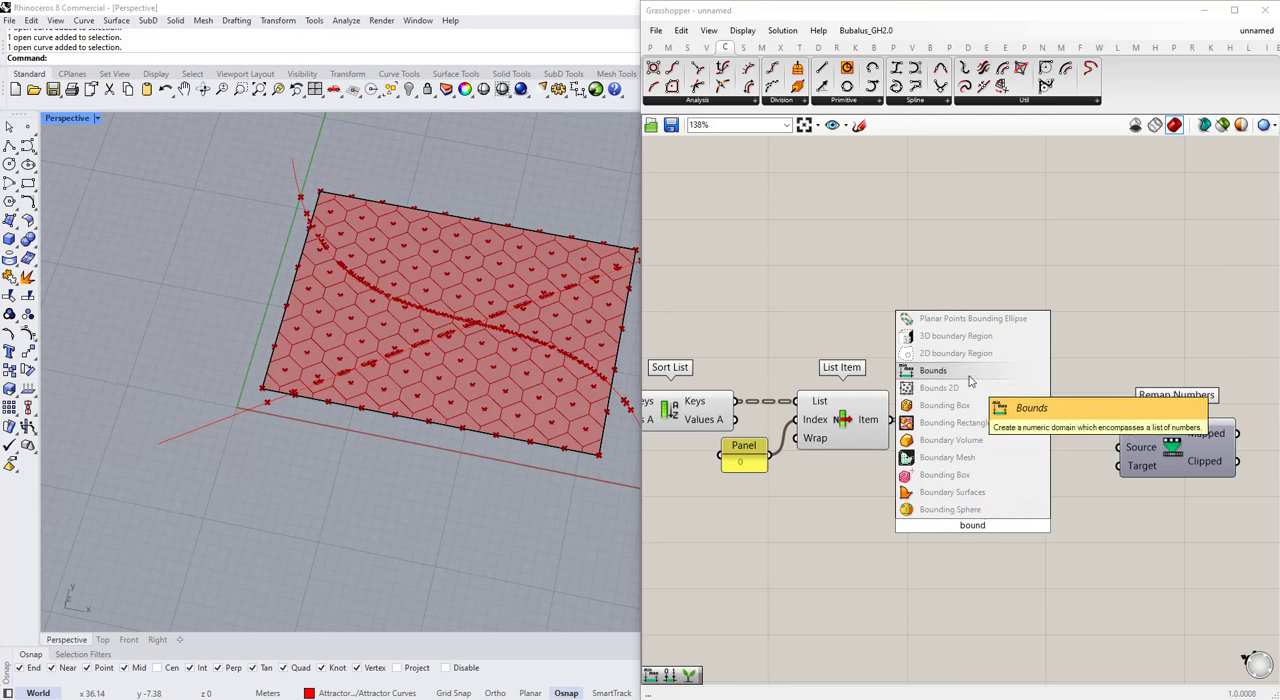
click(933, 370)
drag(937, 531, 975, 433)
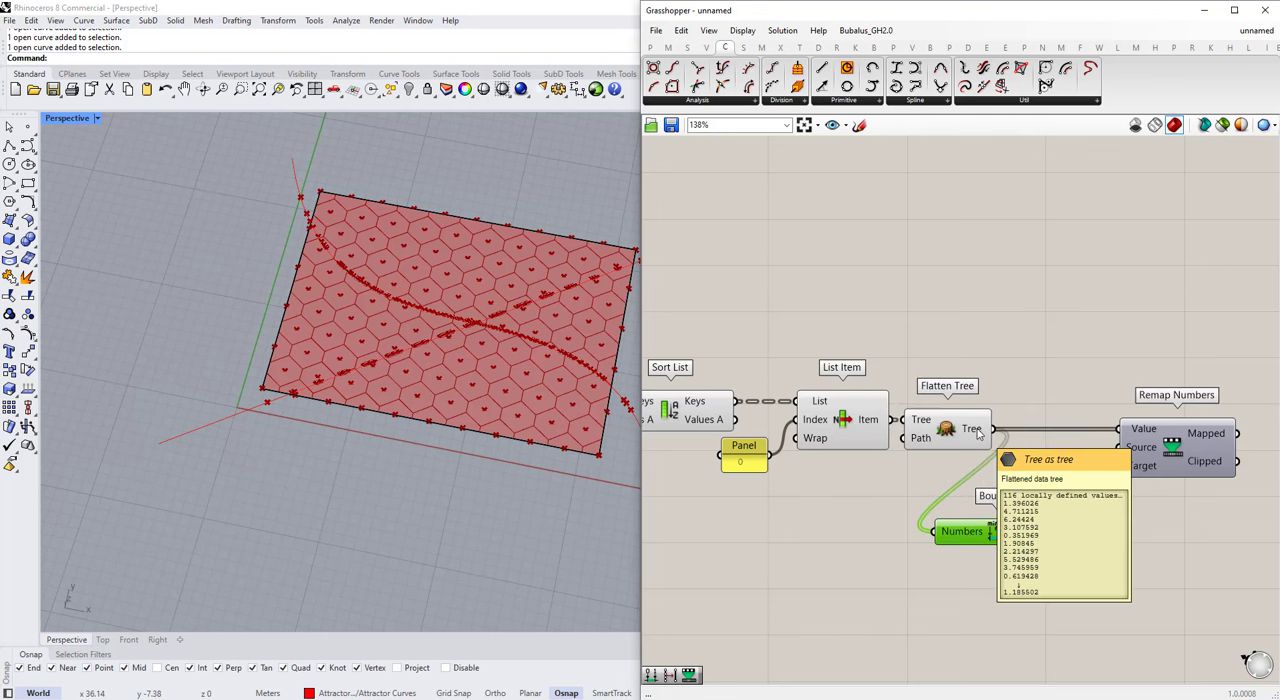
drag(1060, 531, 1119, 466)
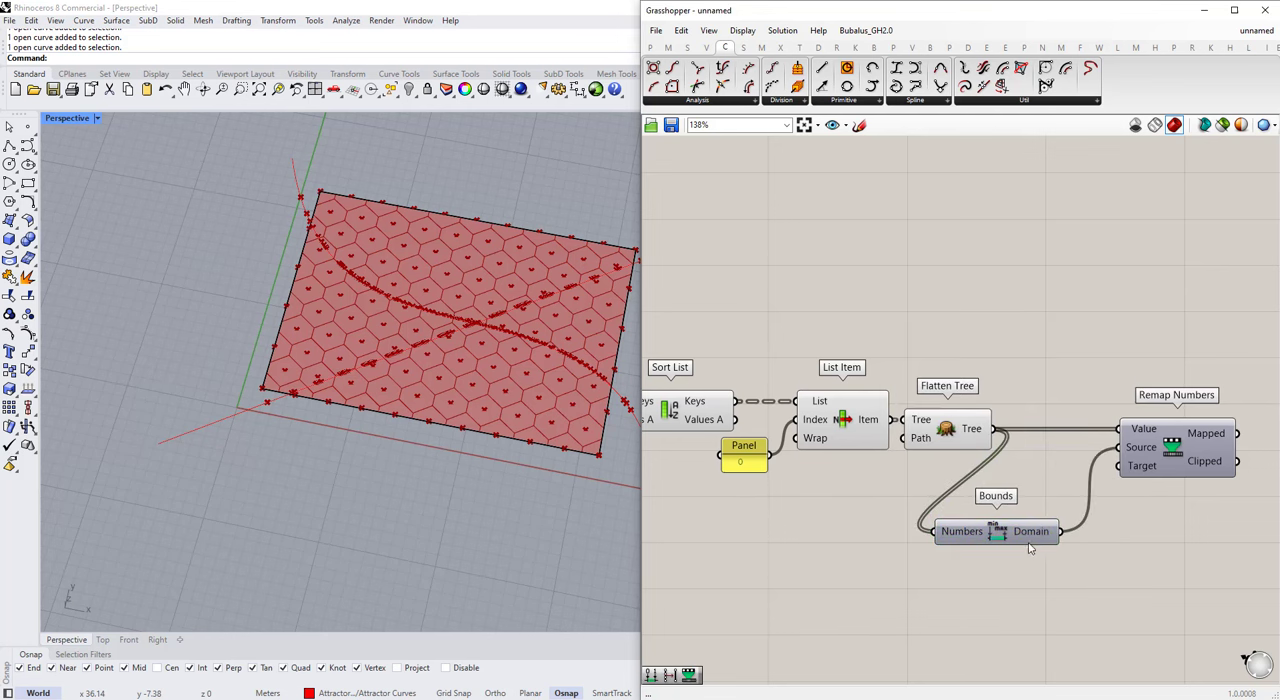
Step: Add a Construct Domain component below the Bounds component
scroll(1129, 514, down, 3)
double_click(1058, 568)
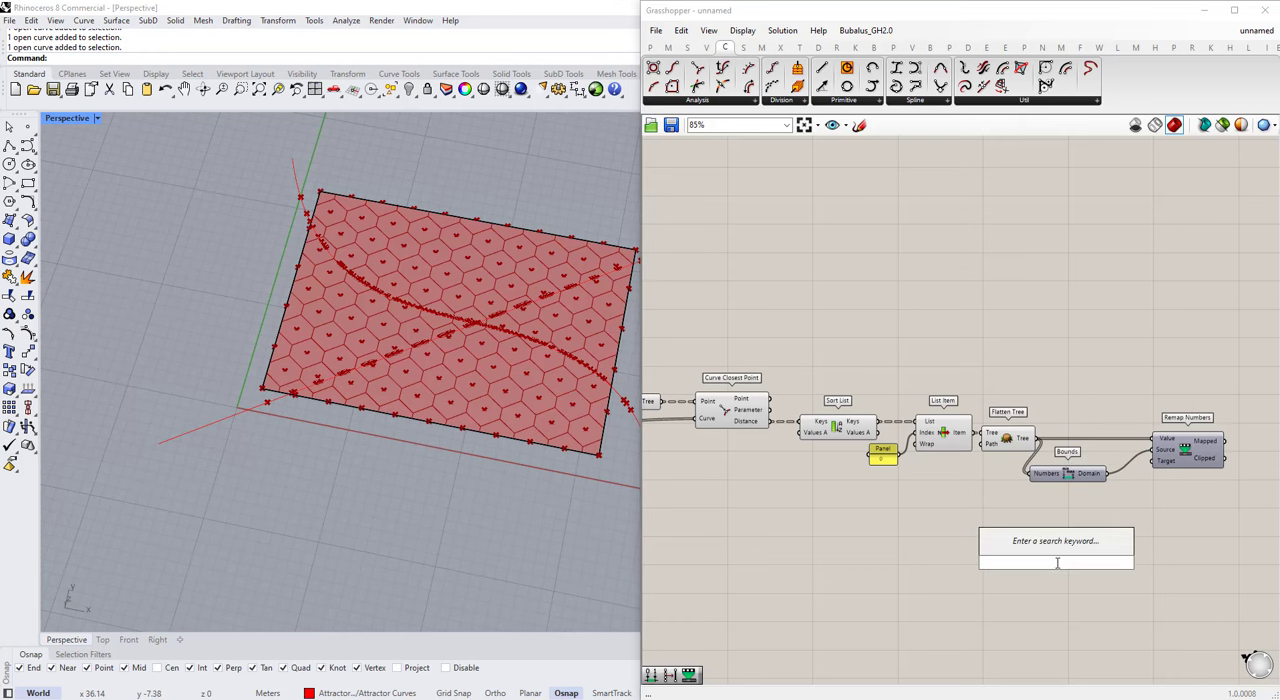
text(construct domain)
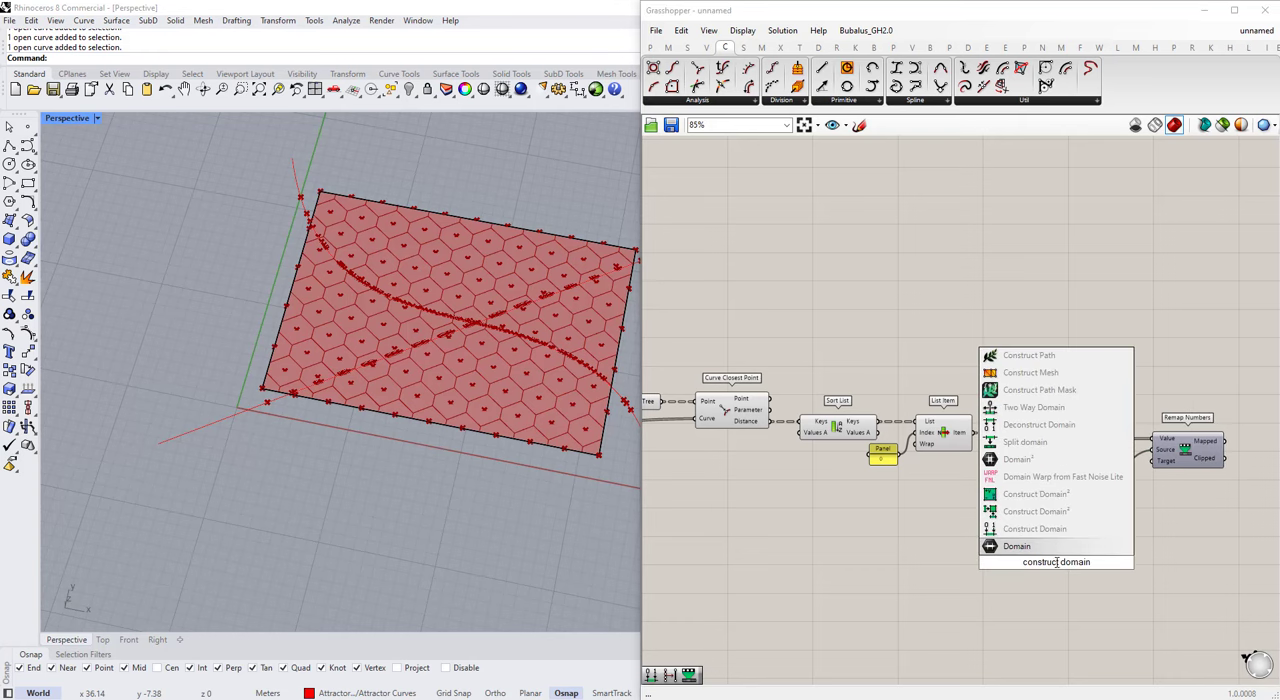
key(Return)
scroll(1150, 530, down, 3)
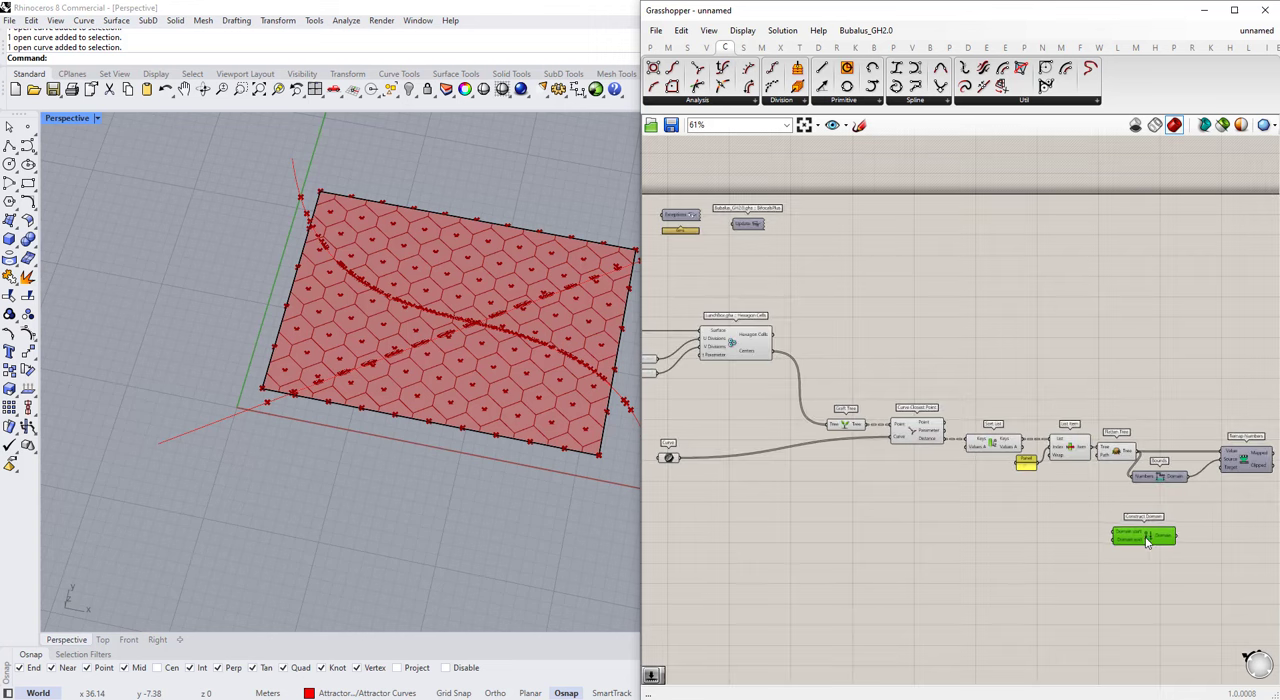
Step: Add a Number Slider ranging from 0 to 10 below Curve Closest Point and name it "Min No. of Floors"
right_drag(453, 405, 446, 360)
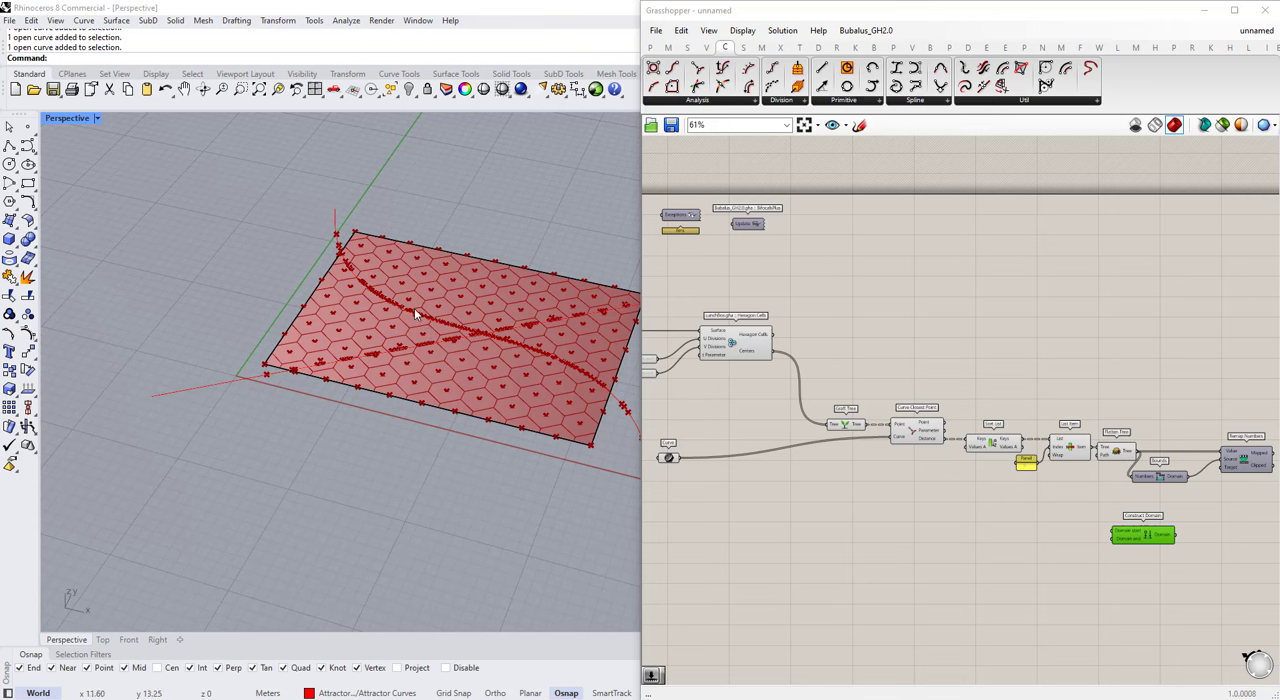
double_click(903, 527)
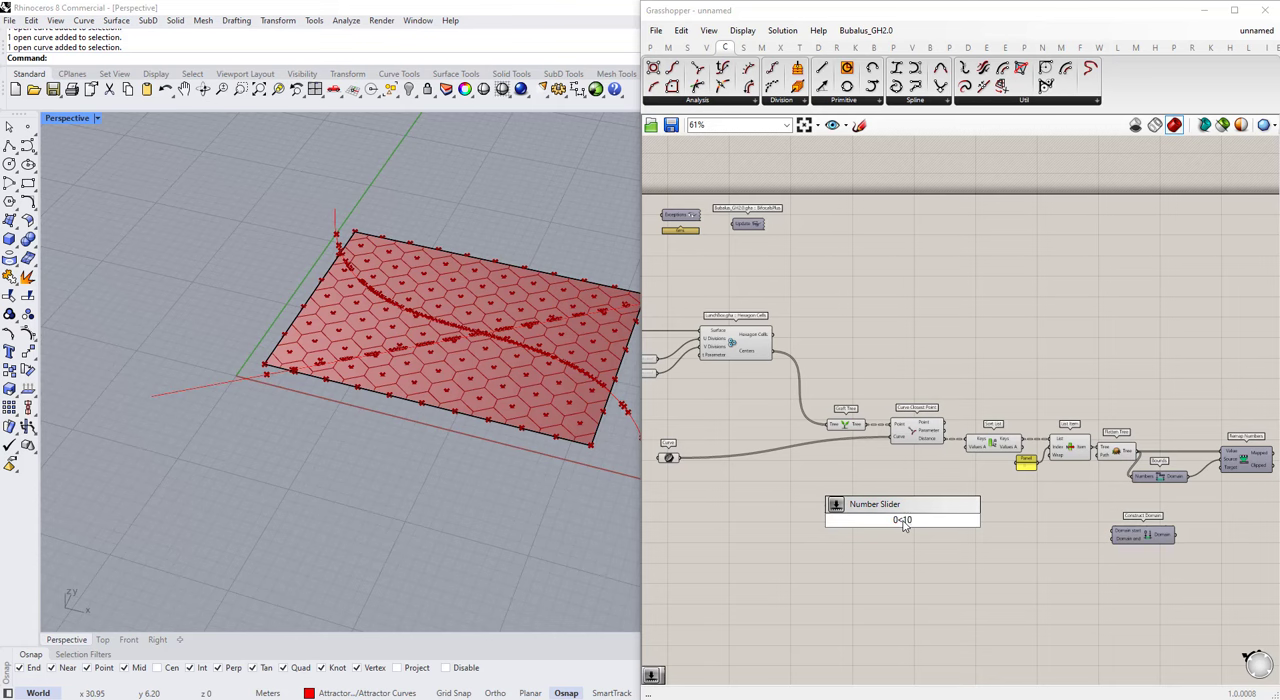
key(Return)
scroll(890, 523, up, 5)
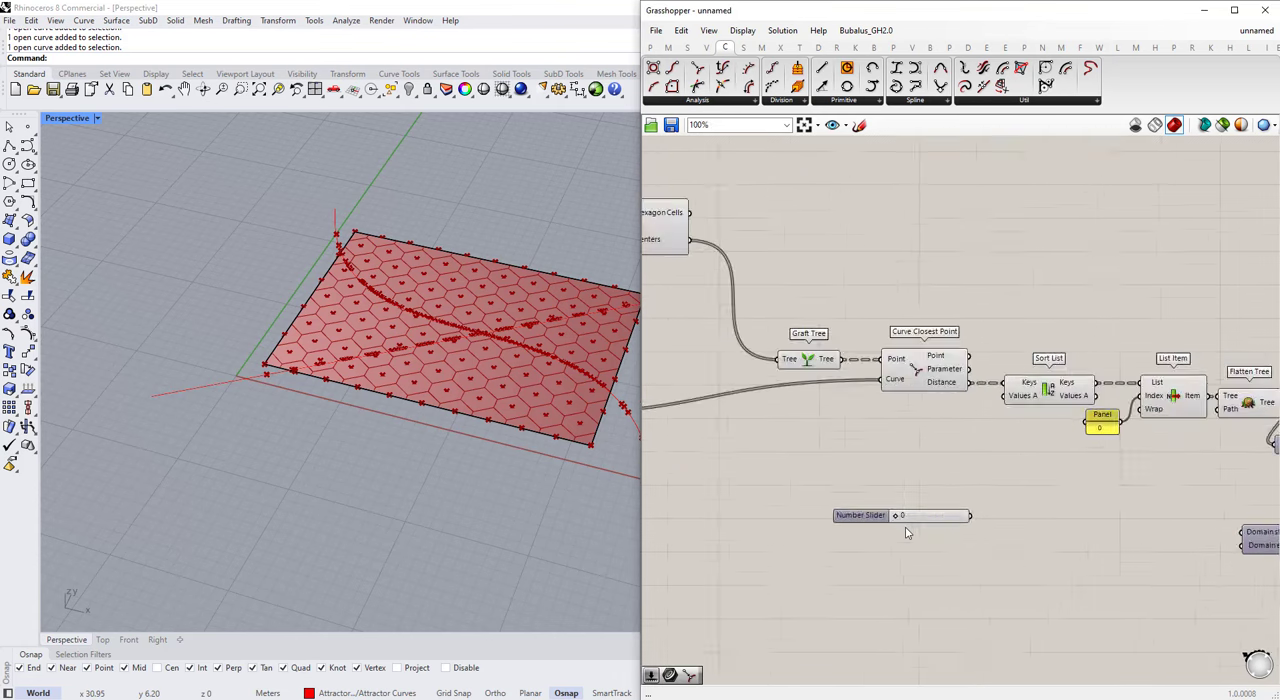
right_click(848, 516)
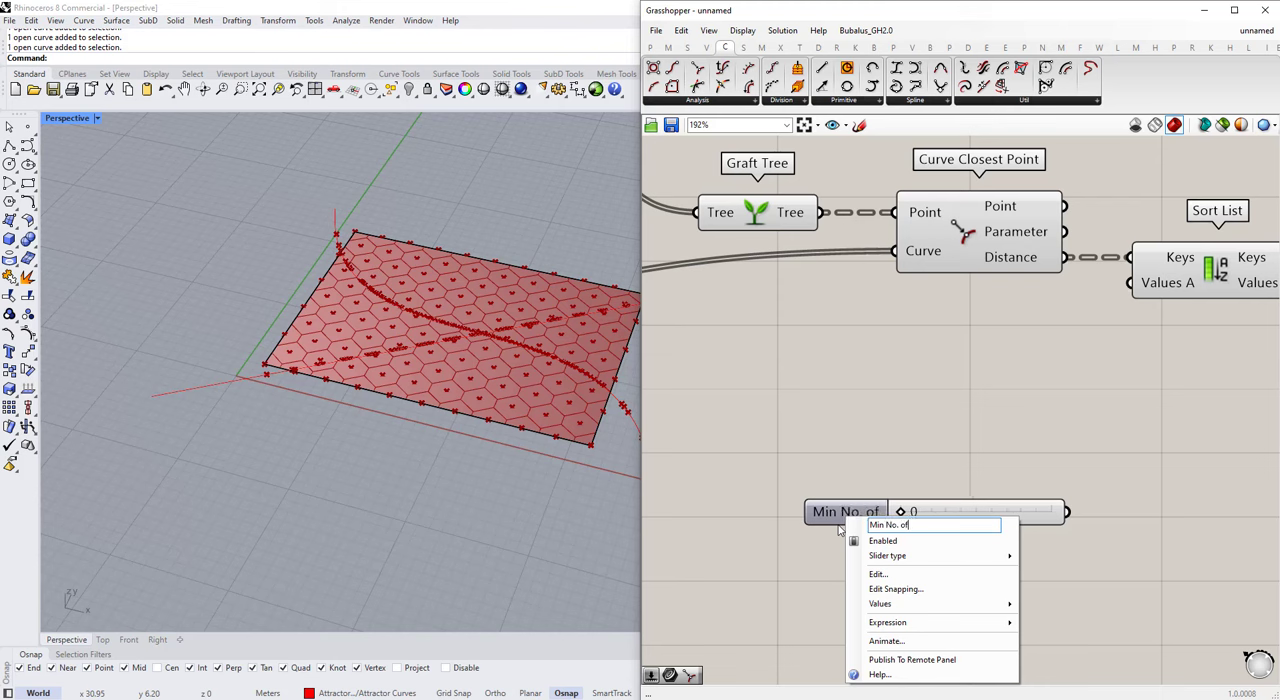
click(877, 448)
Step: Duplicate the Min No. of Floors slider below itself, name the copy "Max No. of Floors" and set its value to 8
alt+drag(870, 512, 879, 591)
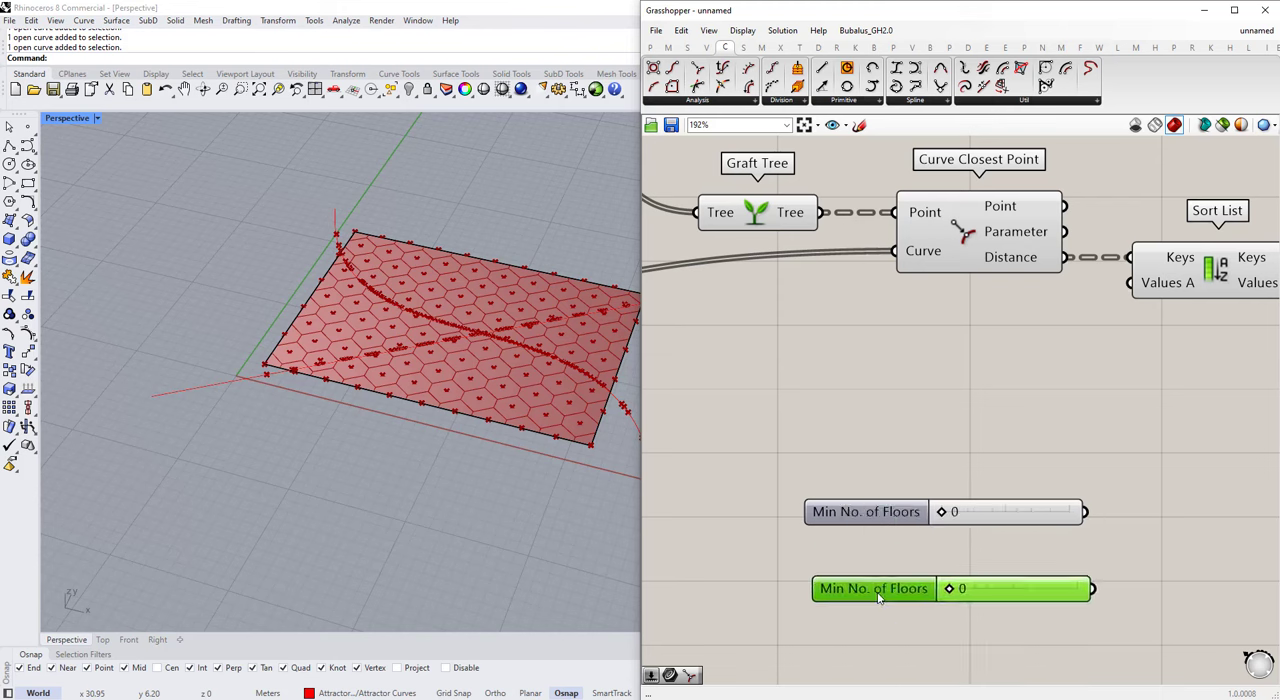
right_click(860, 590)
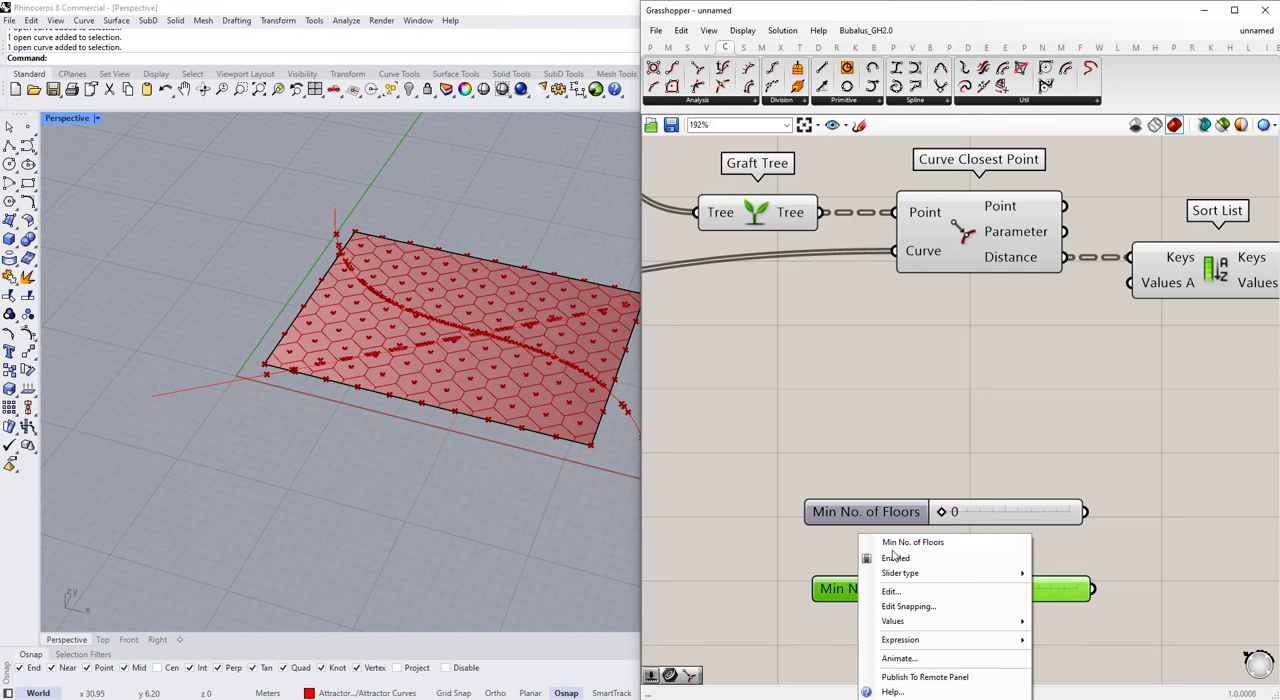
click(910, 403)
double_click(983, 586)
text(8)
click(903, 458)
scroll(878, 499, down, 5)
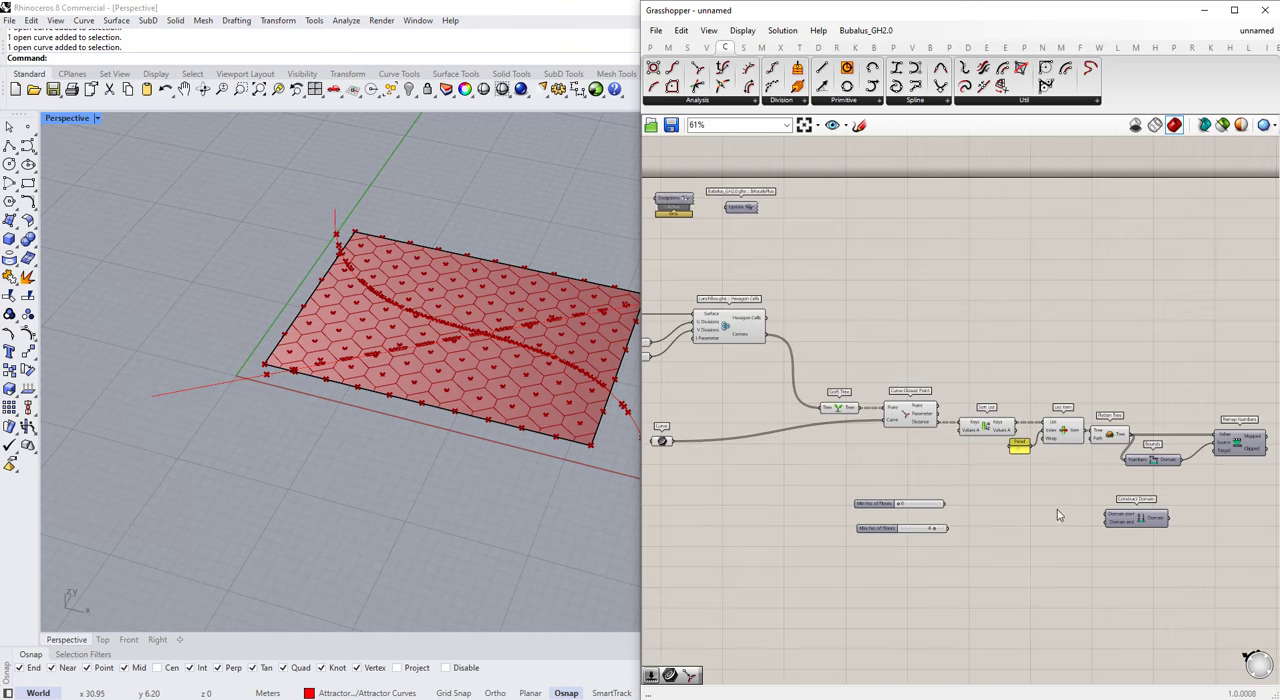
Step: Connect the Min and Max floor sliders to Domain start and Domain end, and Construct Domain's output to the Target of Remap Numbers
scroll(1057, 515, up, 2)
drag(873, 500, 1020, 527)
drag(877, 540, 1134, 531)
scroll(1080, 546, down, 3)
drag(942, 560, 812, 537)
click(837, 500)
scroll(837, 500, down, 2)
scroll(1156, 516, up, 6)
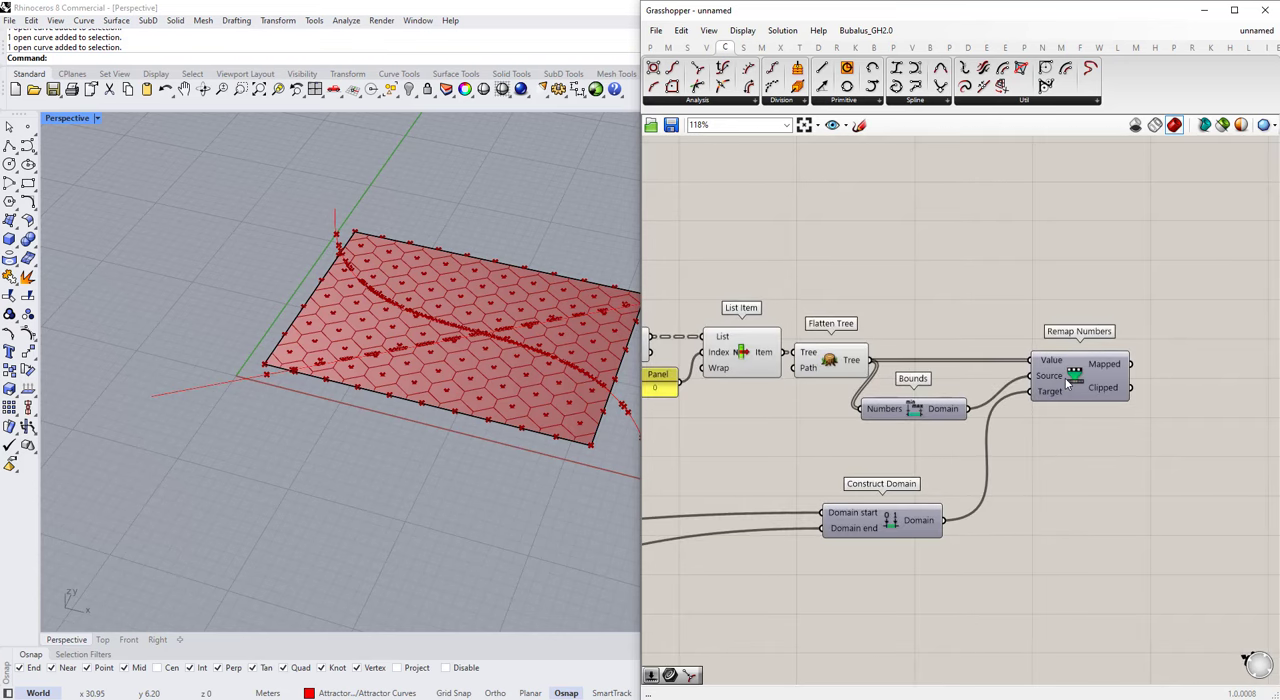
Step: Move the Bounds component slightly up, closer to the wire between Flatten Tree and Remap Numbers
drag(933, 408, 938, 396)
click(862, 384)
scroll(862, 384, down, 2)
scroll(1060, 392, up, 2)
Step: Show the Mapped output of Remap Numbers in an enlarged Panel to check the values, and delete the Panel
mouse_move(1000, 370)
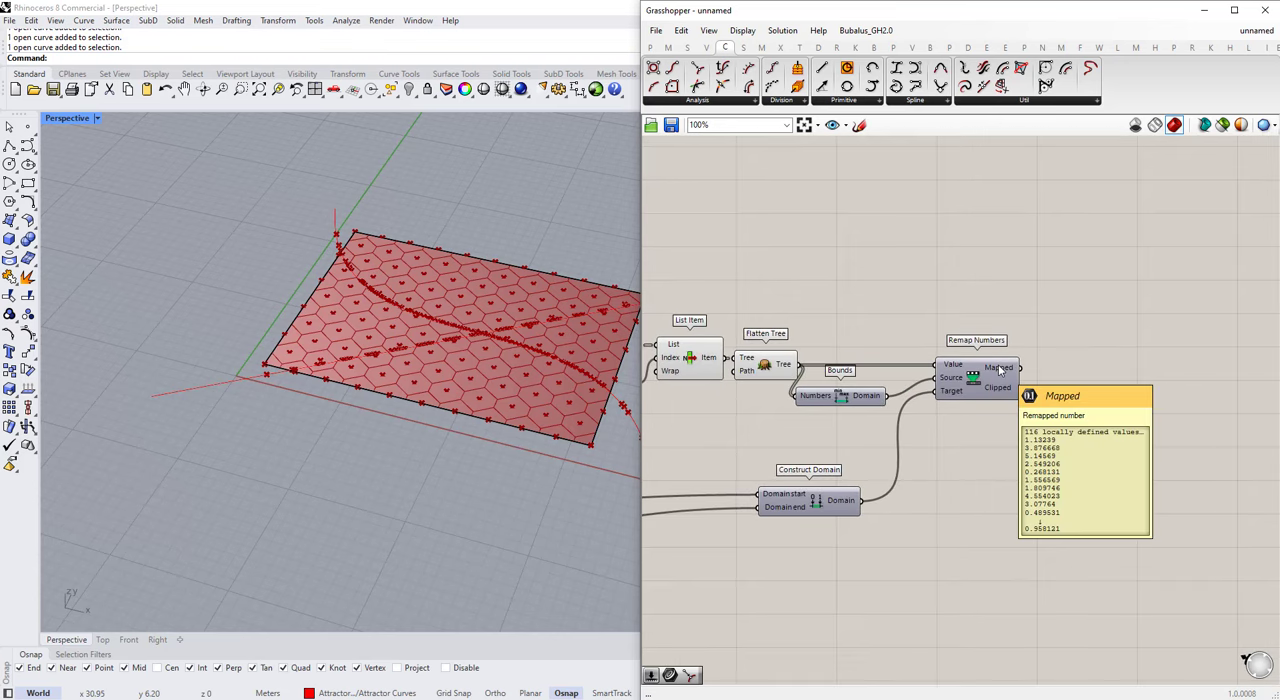
scroll(1082, 367, down, 5)
scroll(808, 460, up, 4)
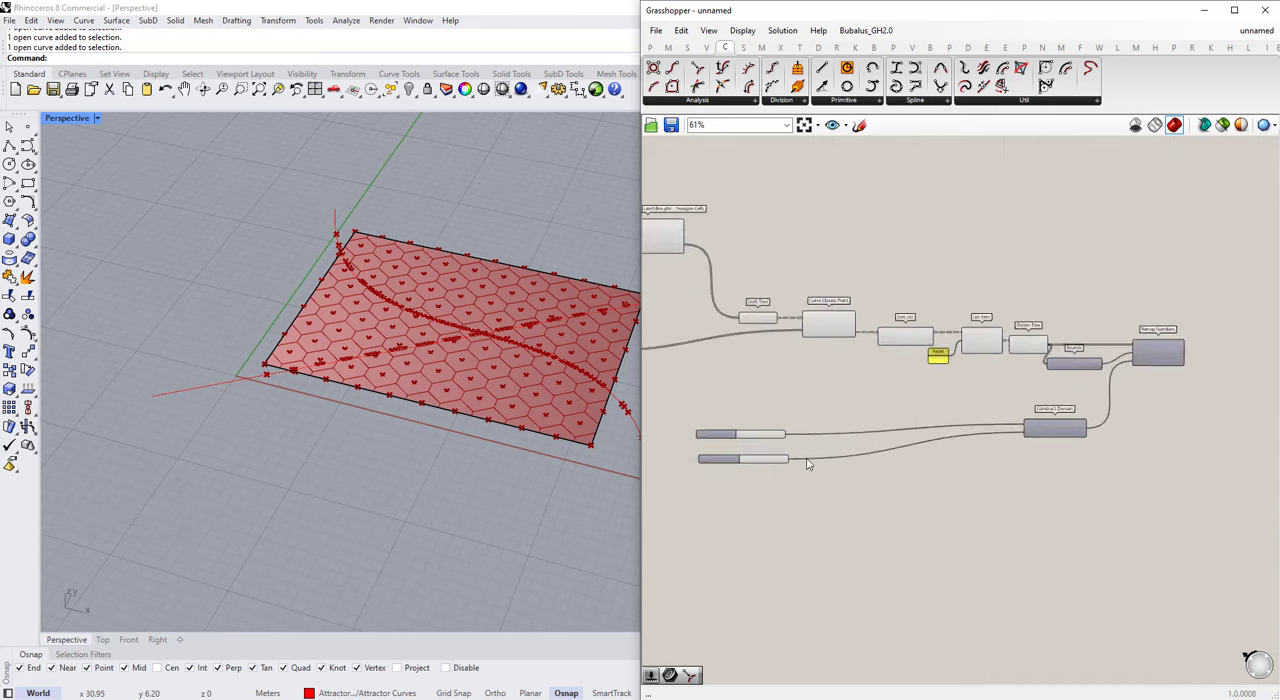
scroll(733, 470, down, 4)
scroll(1001, 400, up, 3)
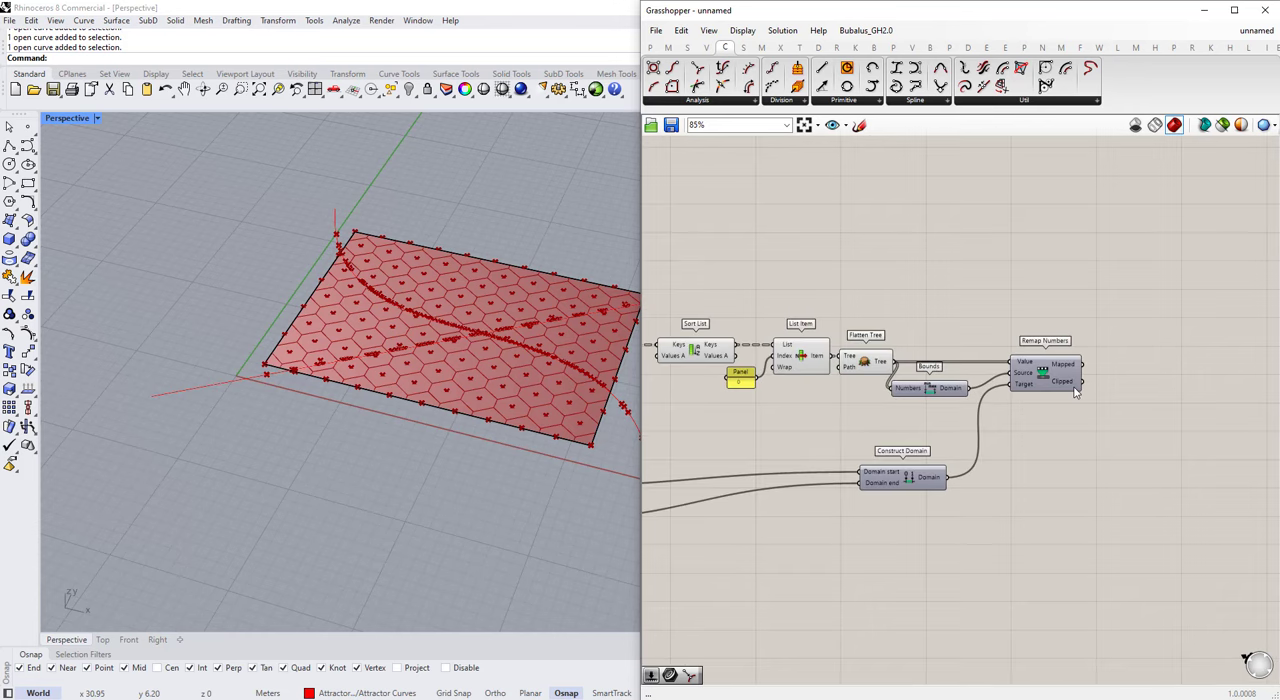
mouse_move(1065, 370)
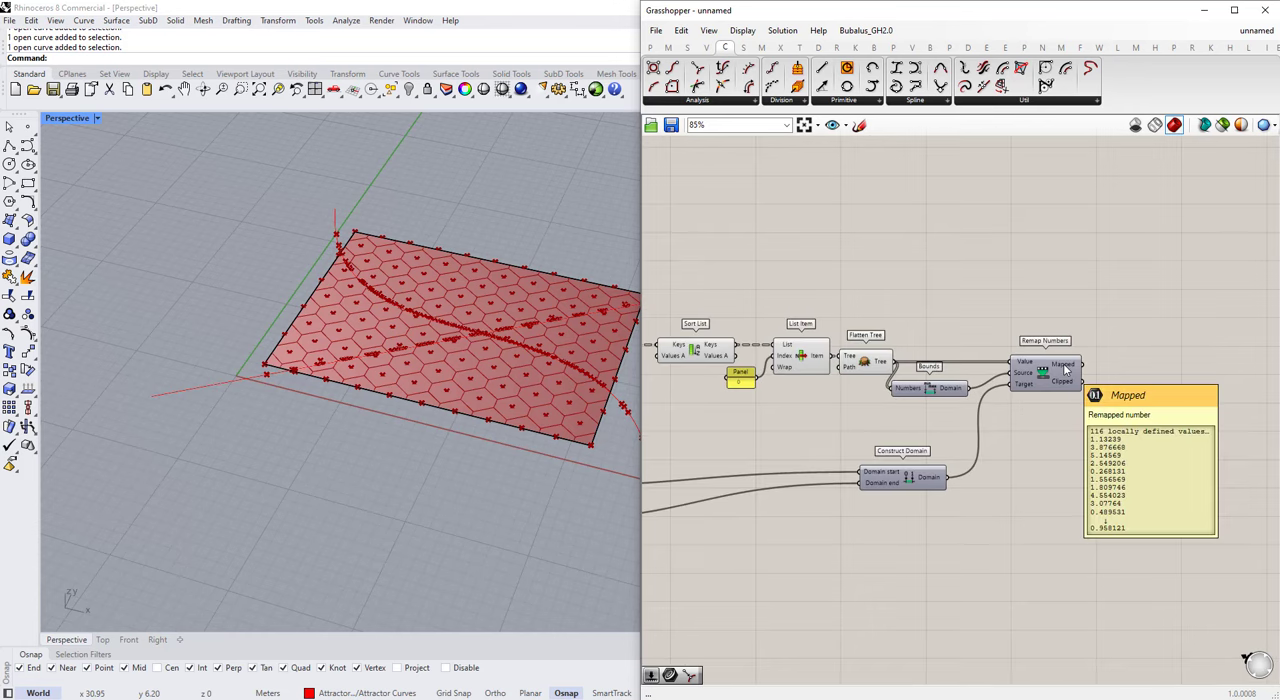
double_click(1238, 418)
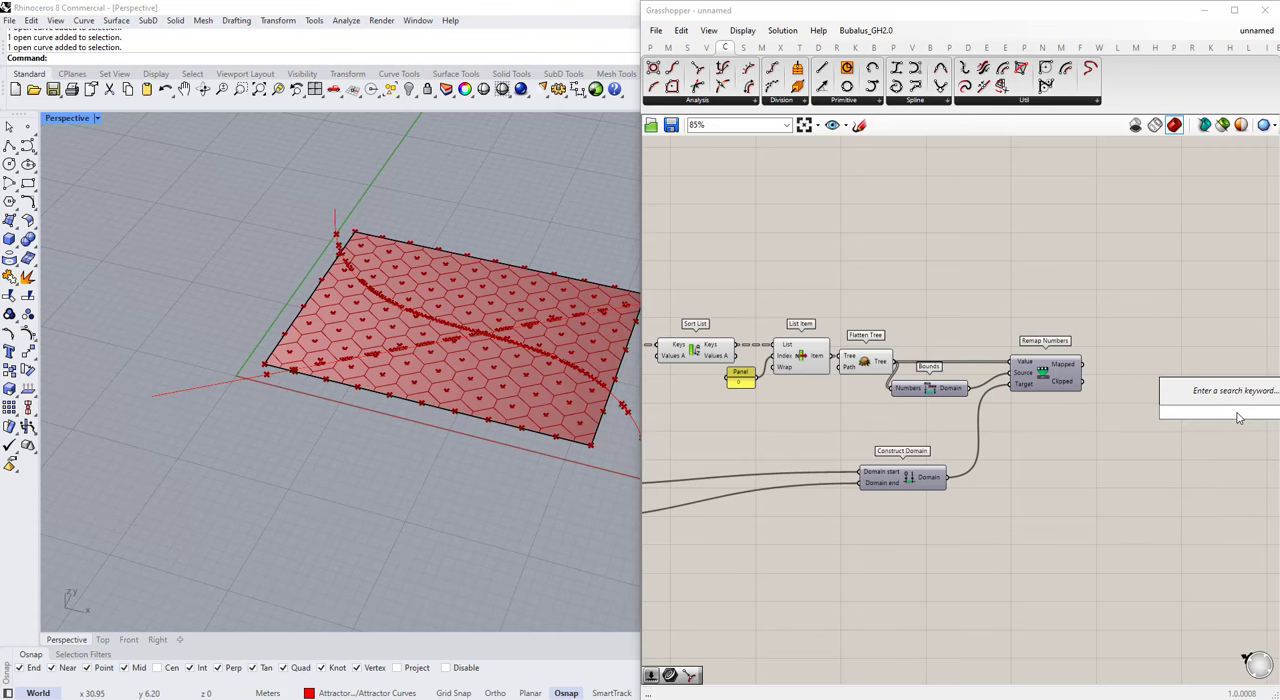
text(panel)
click(1230, 400)
drag(1230, 402, 1153, 363)
scroll(1090, 382, up, 3)
drag(1076, 349, 1140, 375)
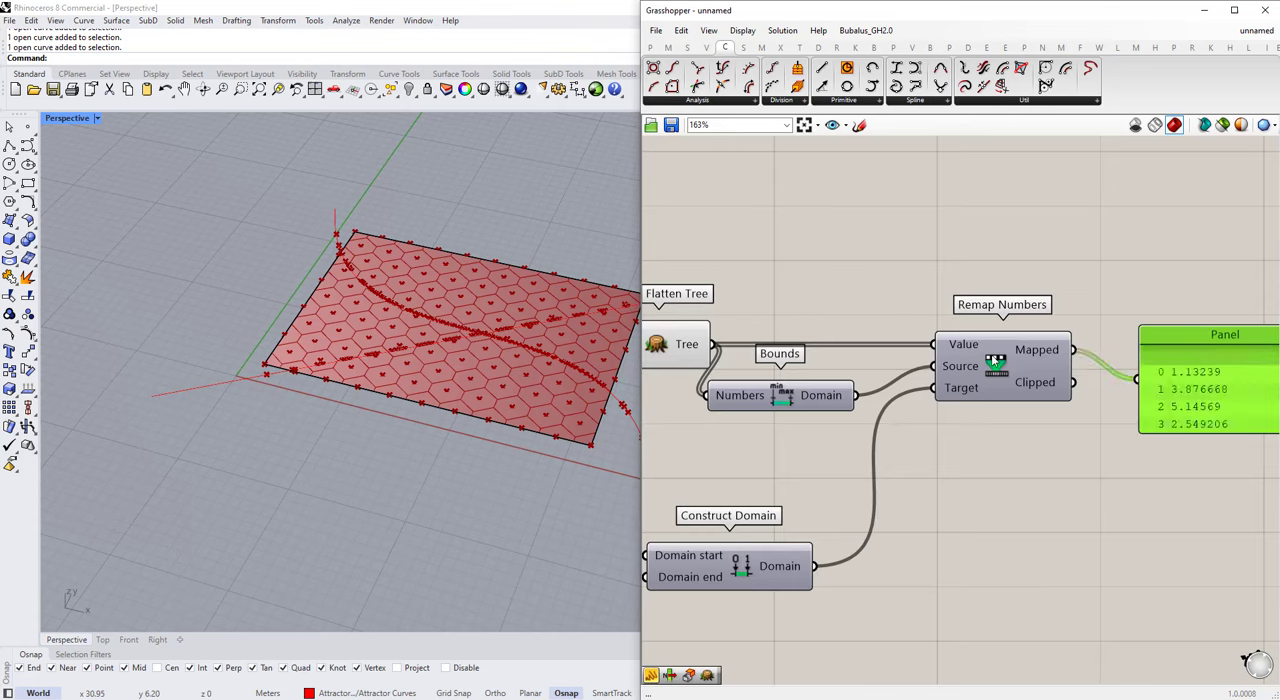
right_drag(1192, 345, 1063, 337)
drag(1063, 337, 1063, 307)
drag(1069, 394, 1069, 480)
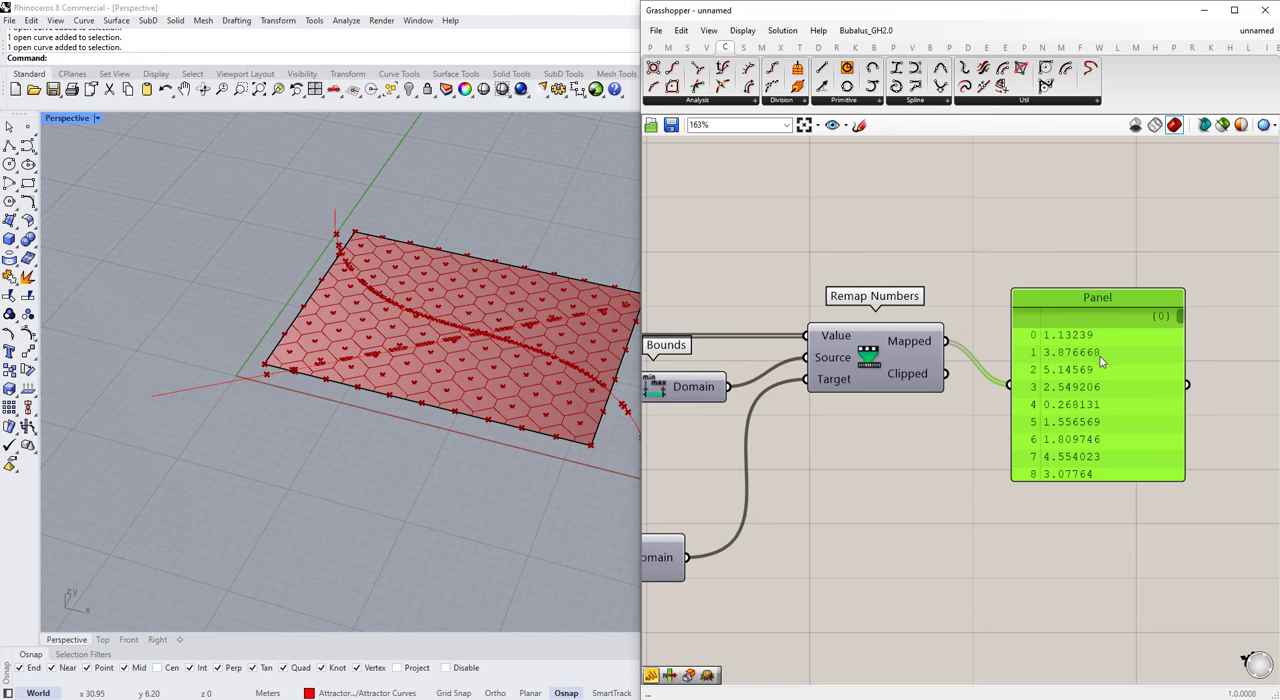
key(Delete)
Step: Add a Round component beside Remap Numbers, connect Mapped to its Number input, and check its Ceiling and Nearest outputs
double_click(1063, 346)
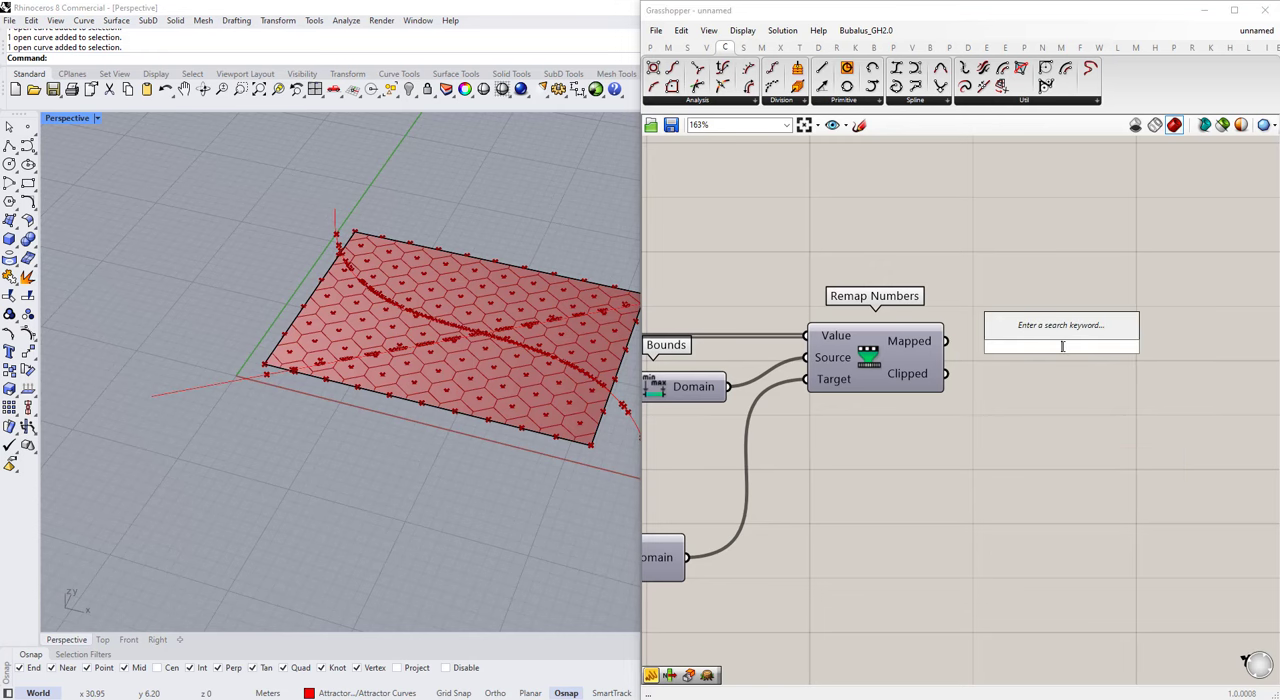
text(round)
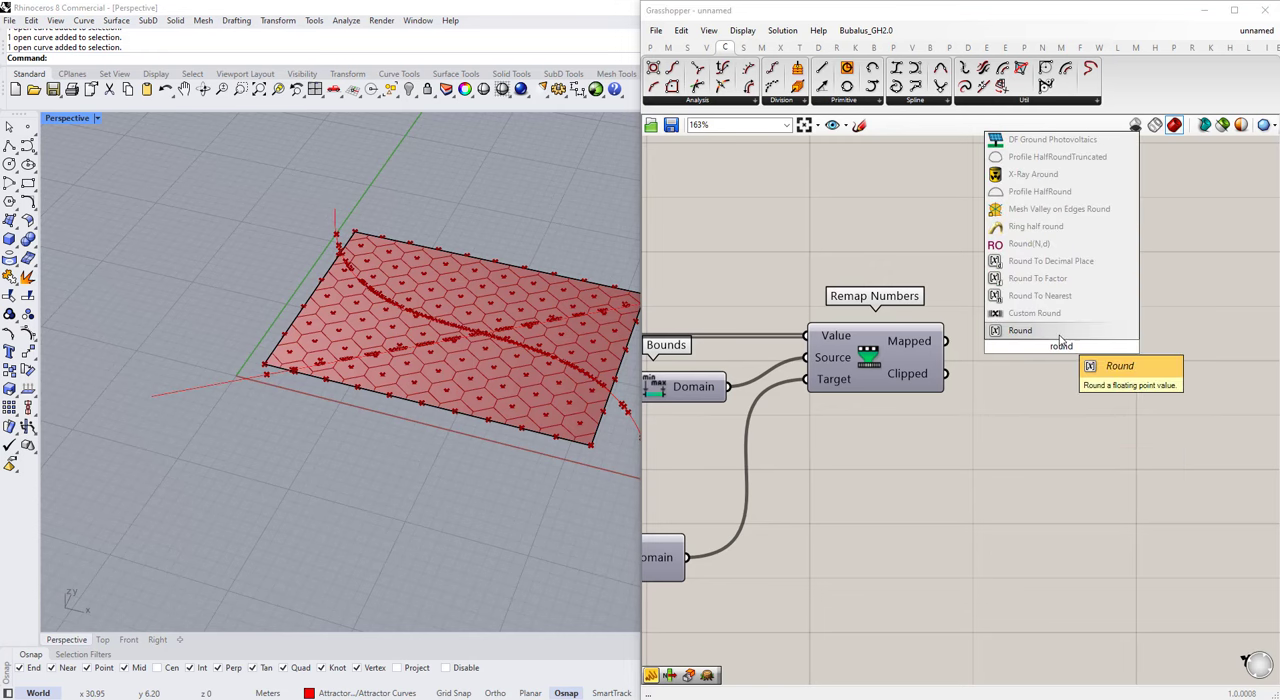
click(1065, 336)
scroll(1066, 372, up, 3)
drag(911, 354, 962, 368)
drag(974, 378, 956, 346)
scroll(1056, 341, down, 1)
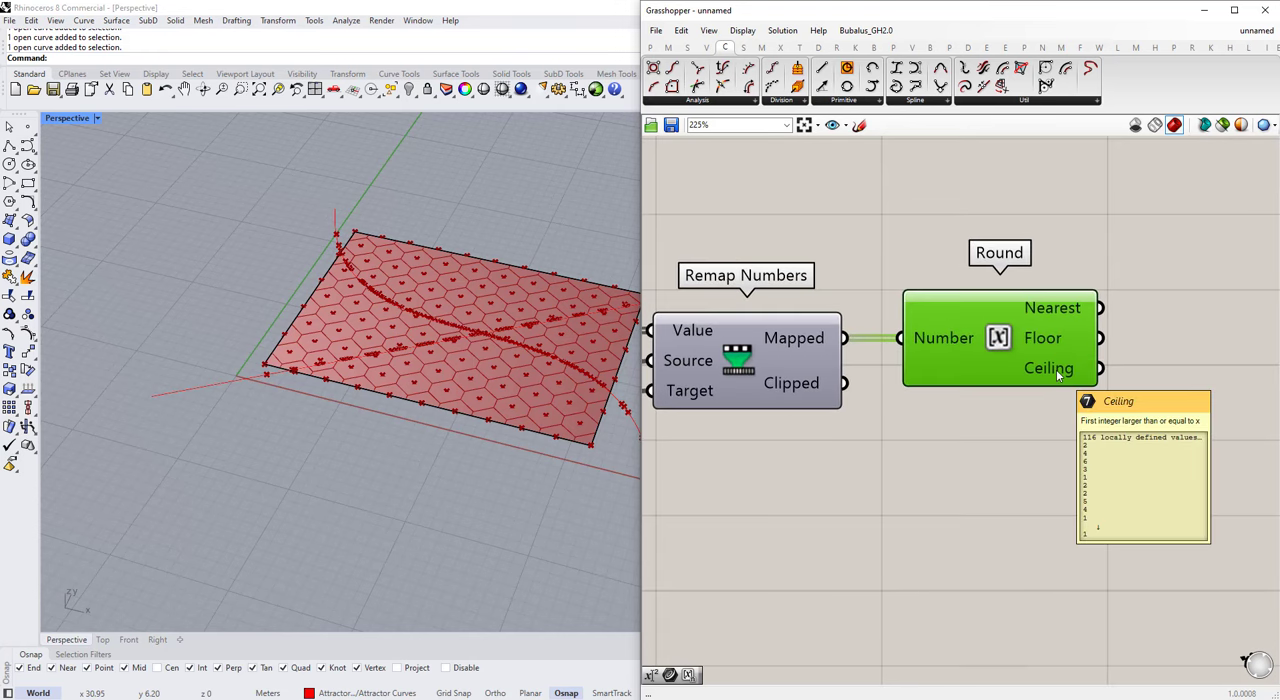
mouse_move(1053, 310)
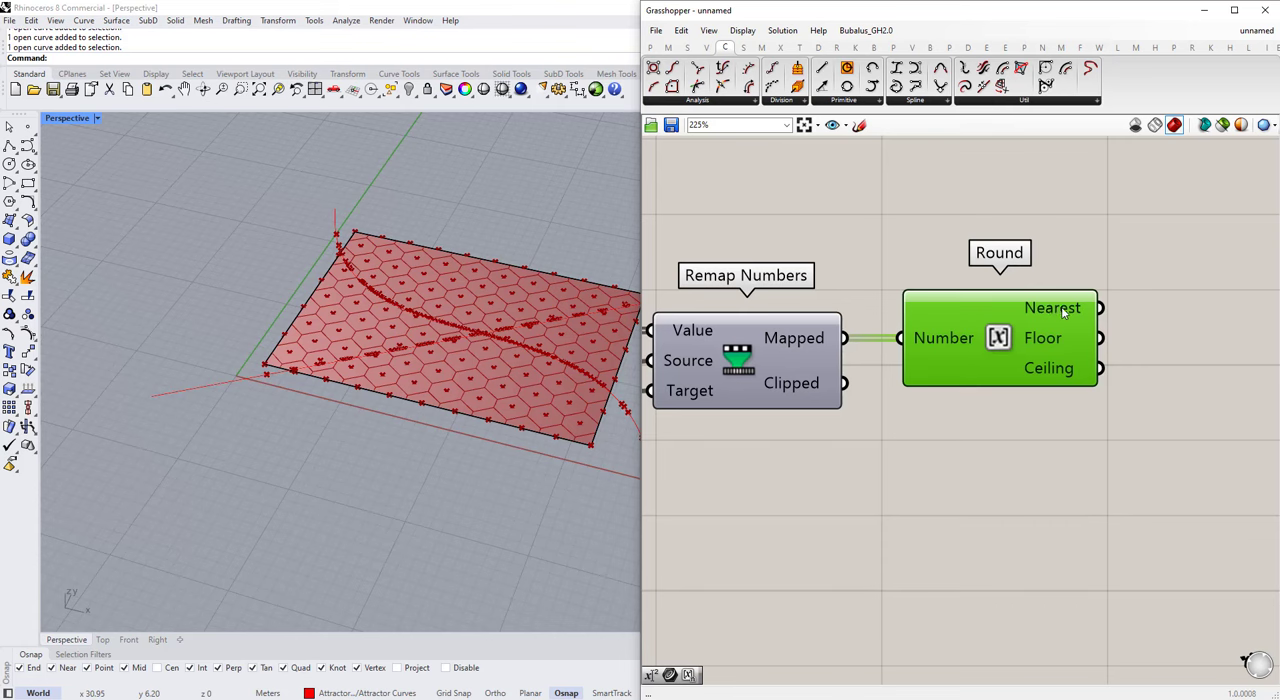
Step: Move the two floor sliders over to the other script inputs and place Construct Domain directly below Bounds
scroll(1050, 330, down, 10)
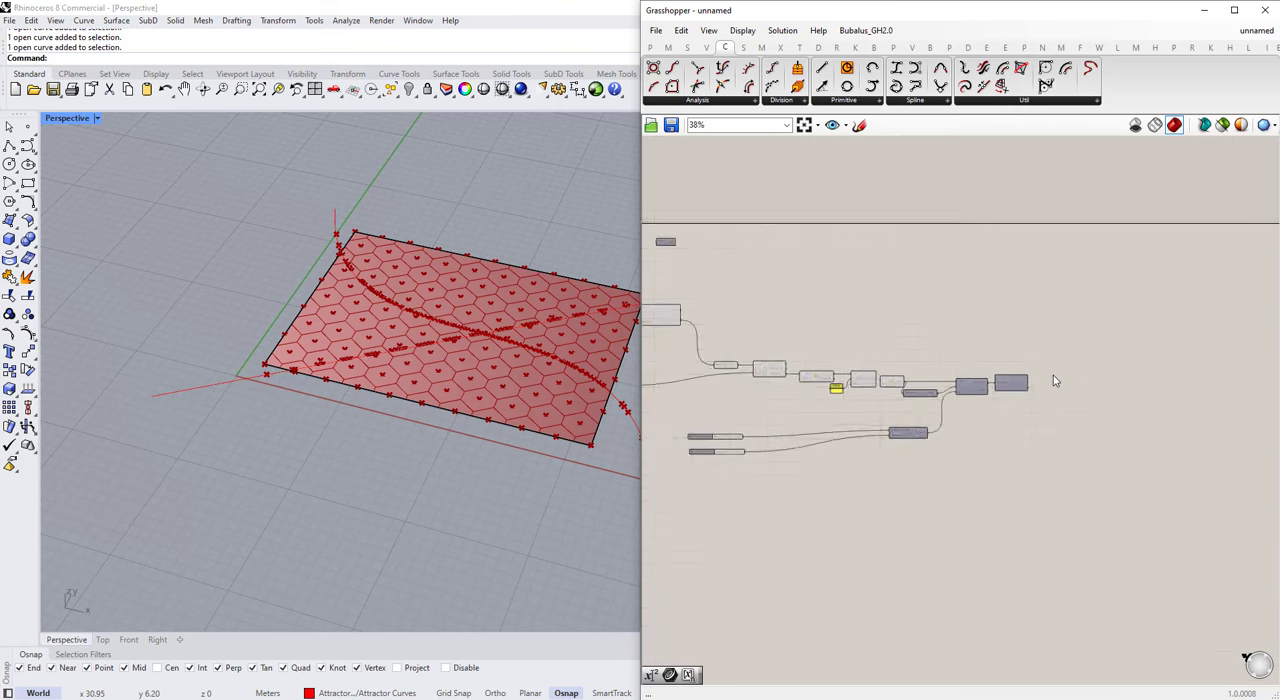
drag(1053, 360, 797, 495)
drag(797, 494, 800, 446)
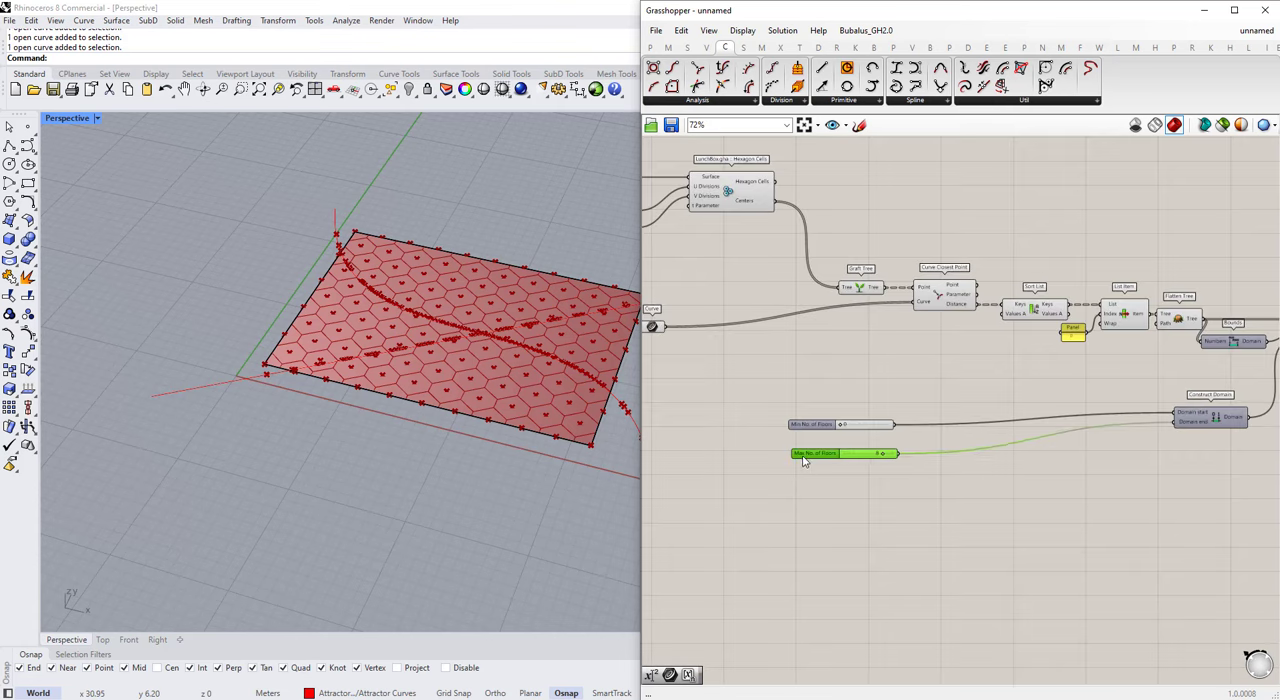
scroll(801, 433, down, 3)
drag(848, 476, 655, 443)
click(881, 452)
scroll(1091, 423, up, 4)
drag(1032, 431, 1048, 387)
scroll(1045, 418, down, 5)
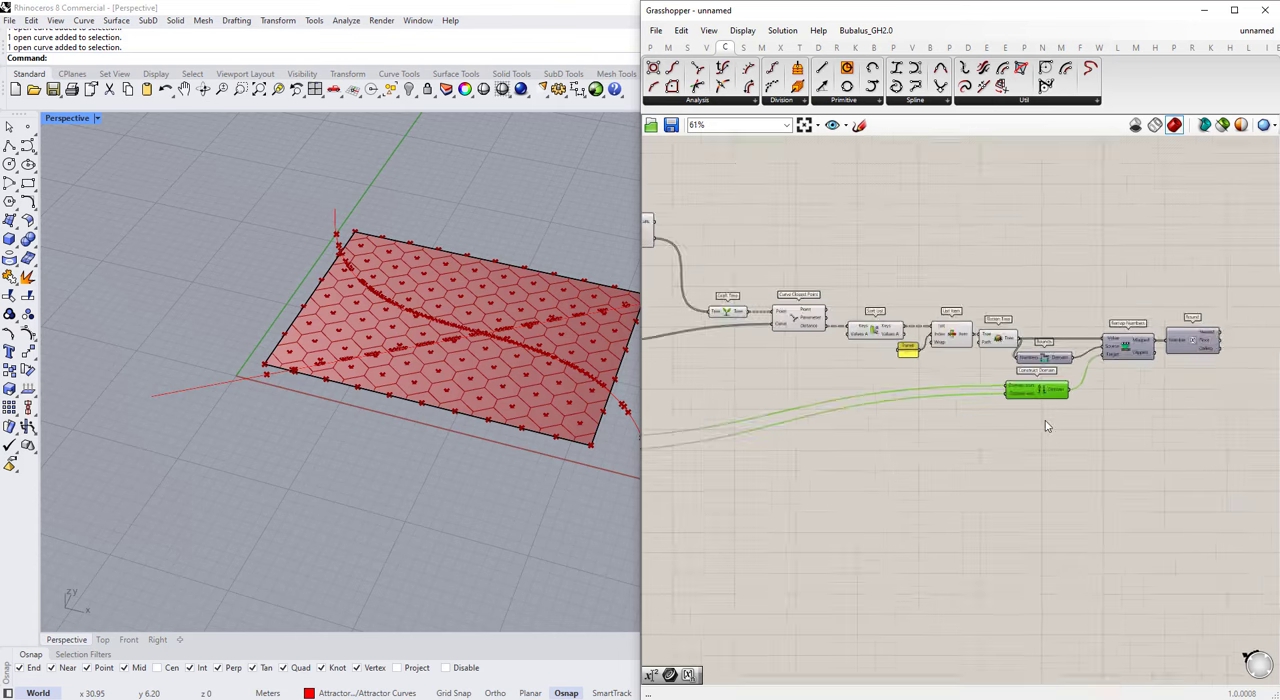
Step: Group the components from Graft Tree through Round, including Construct Domain, and name the group "Attractor Curve"
drag(1167, 441, 839, 342)
scroll(843, 347, up, 5)
scroll(881, 398, down, 3)
scroll(880, 397, up, 2)
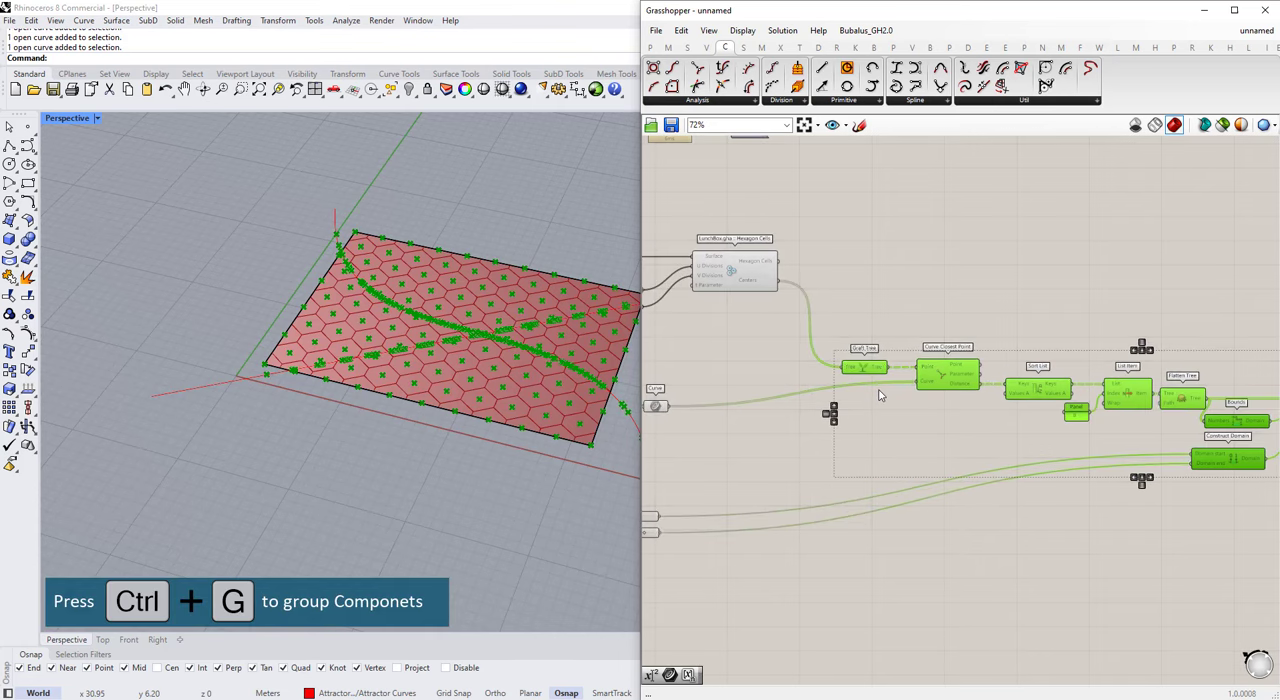
key(ctrl+g)
right_click(909, 430)
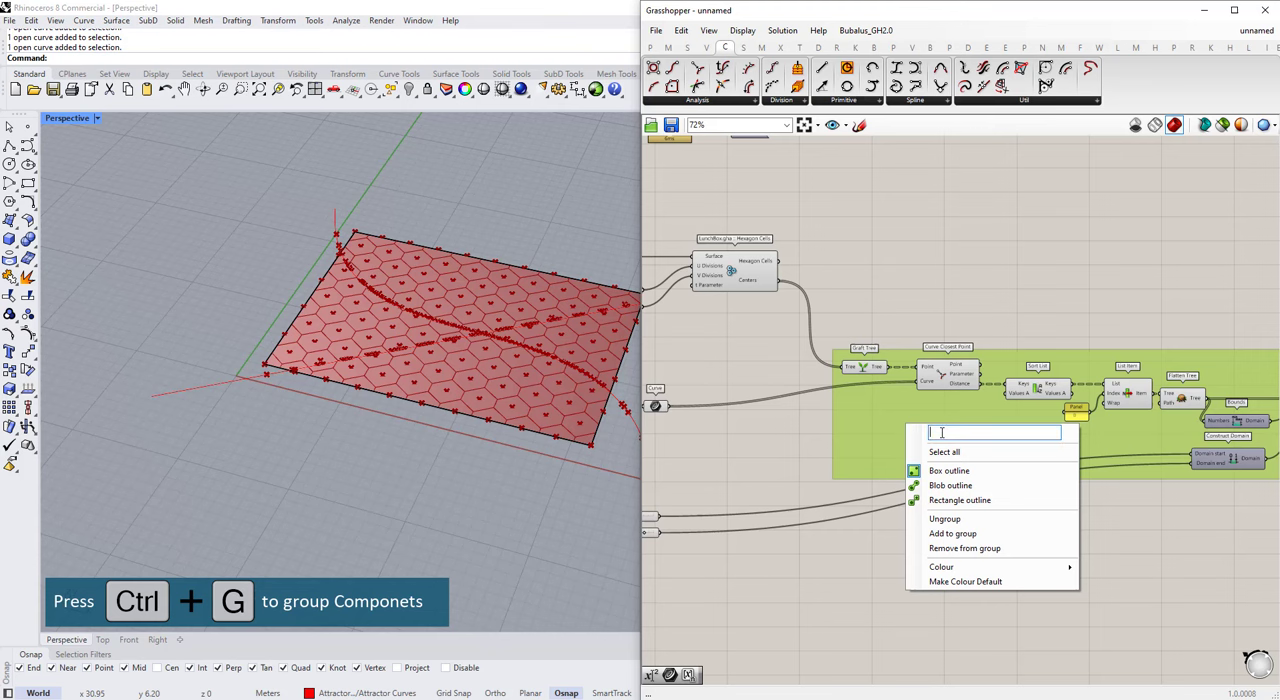
text(Attractor Curve)
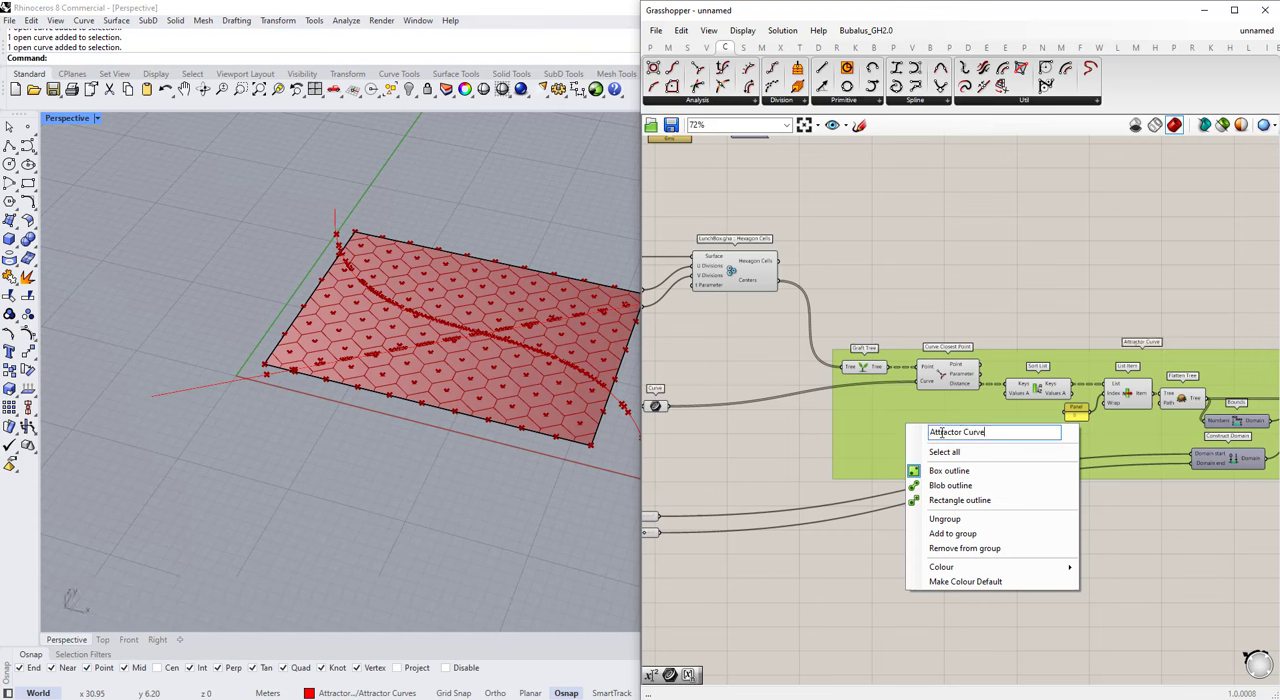
click(1028, 245)
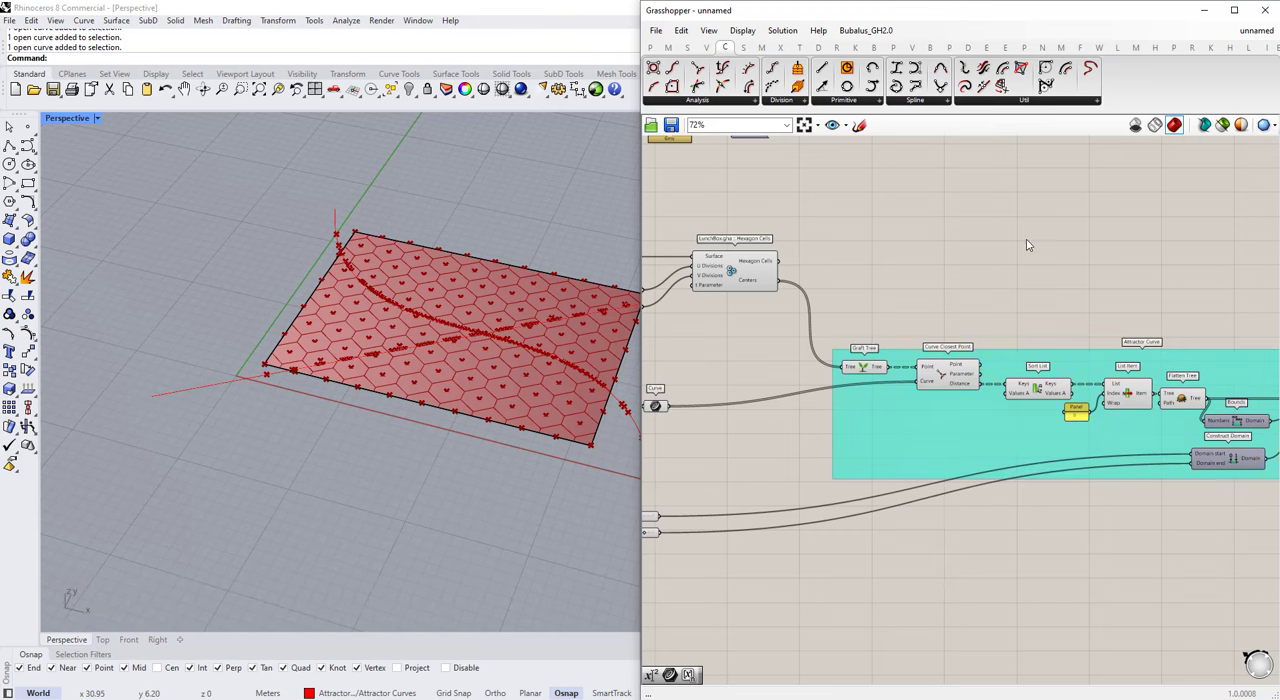
Step: Change the Attractor Curve group's colour to blue
right_click(956, 427)
mouse_move(1003, 568)
mouse_move(884, 636)
mouse_down()
mouse_move(866, 636)
mouse_move(891, 640)
mouse_up()
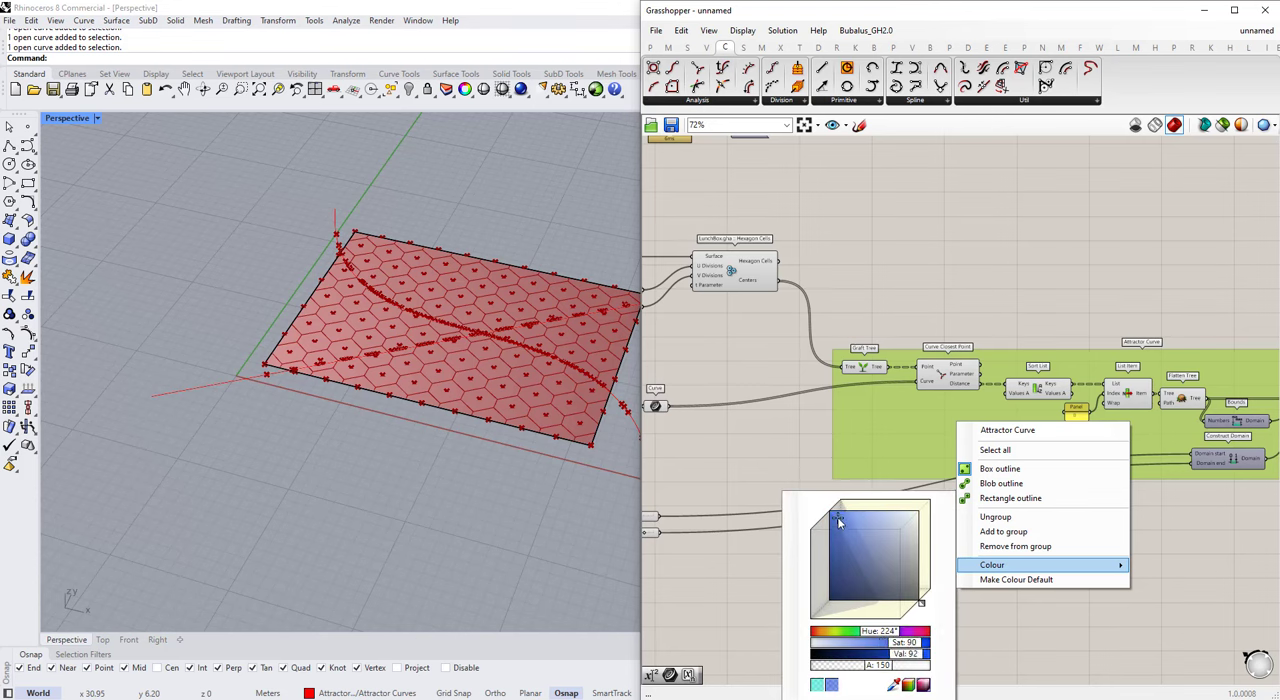
click(900, 325)
Step: Disable the viewport preview of the components in the Attractor Curve group, from Graft Tree through Construct Domain
scroll(943, 379, down, 4)
scroll(1197, 383, up, 1)
drag(994, 328, 739, 459)
middle_click(786, 393)
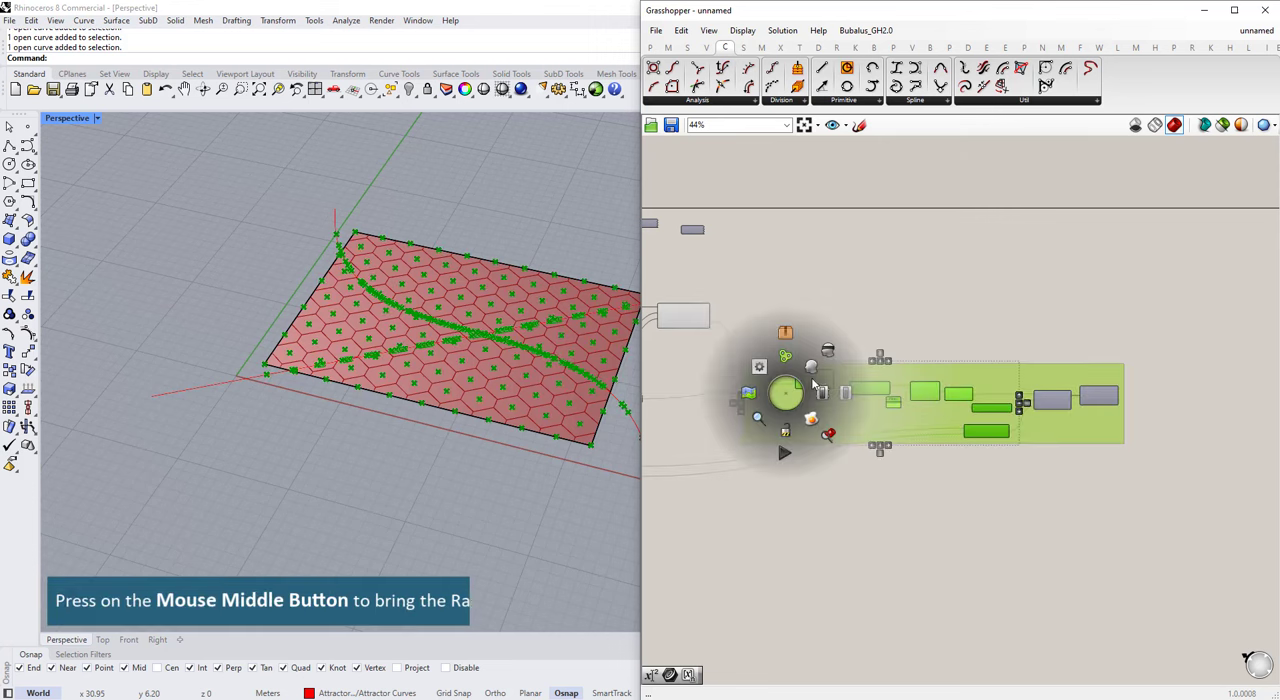
click(829, 354)
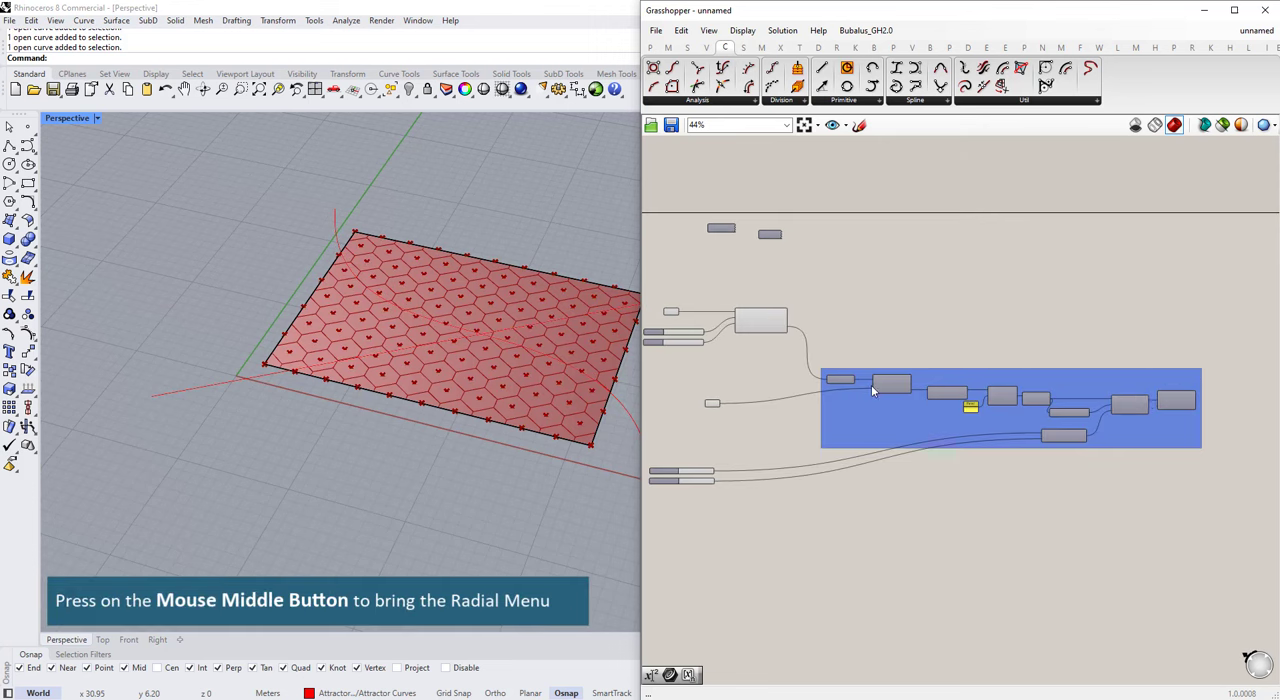
Step: Add an Expression component outside the blue group, beyond and above Round
scroll(1250, 412, down, 1)
right_drag(1250, 412, 911, 383)
scroll(911, 383, up, 5)
right_drag(986, 365, 1115, 384)
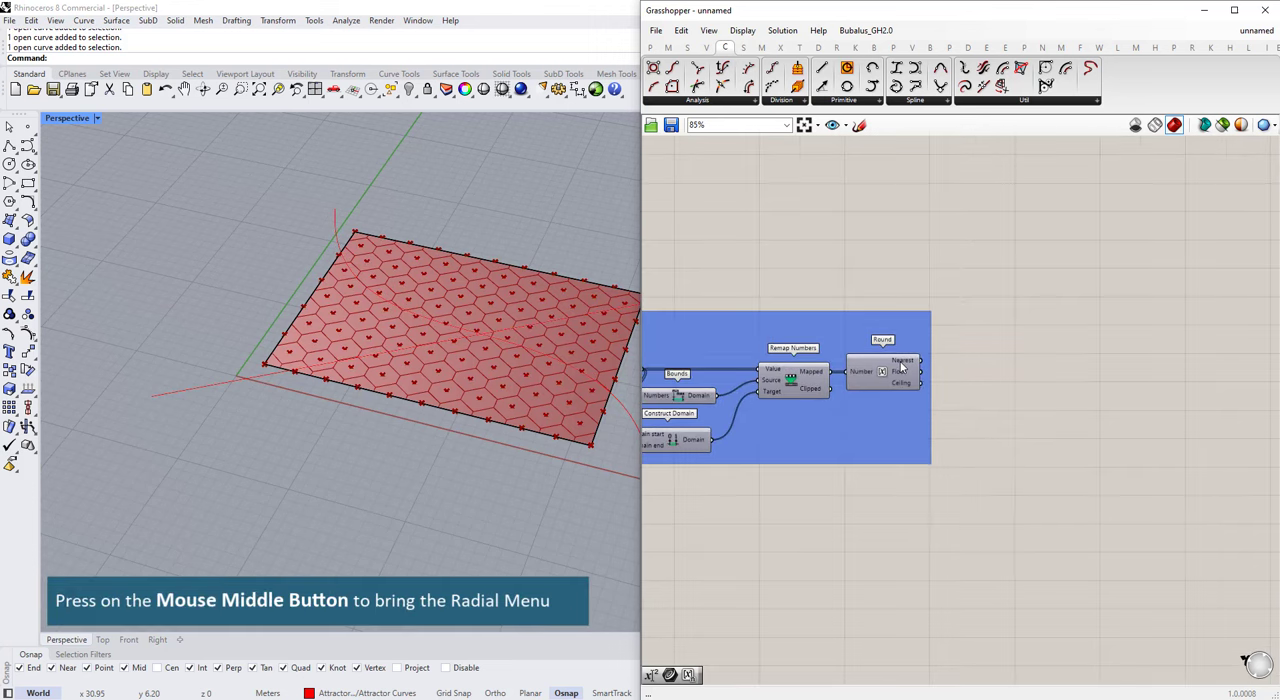
mouse_move(899, 366)
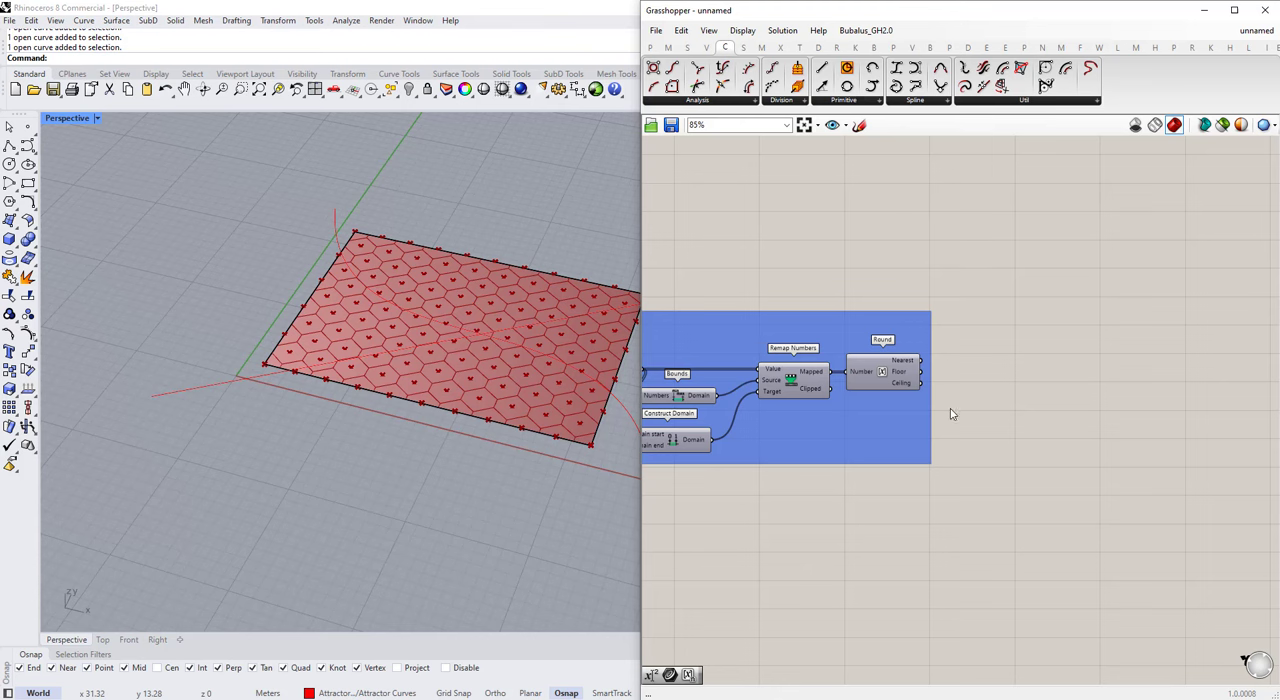
double_click(979, 300)
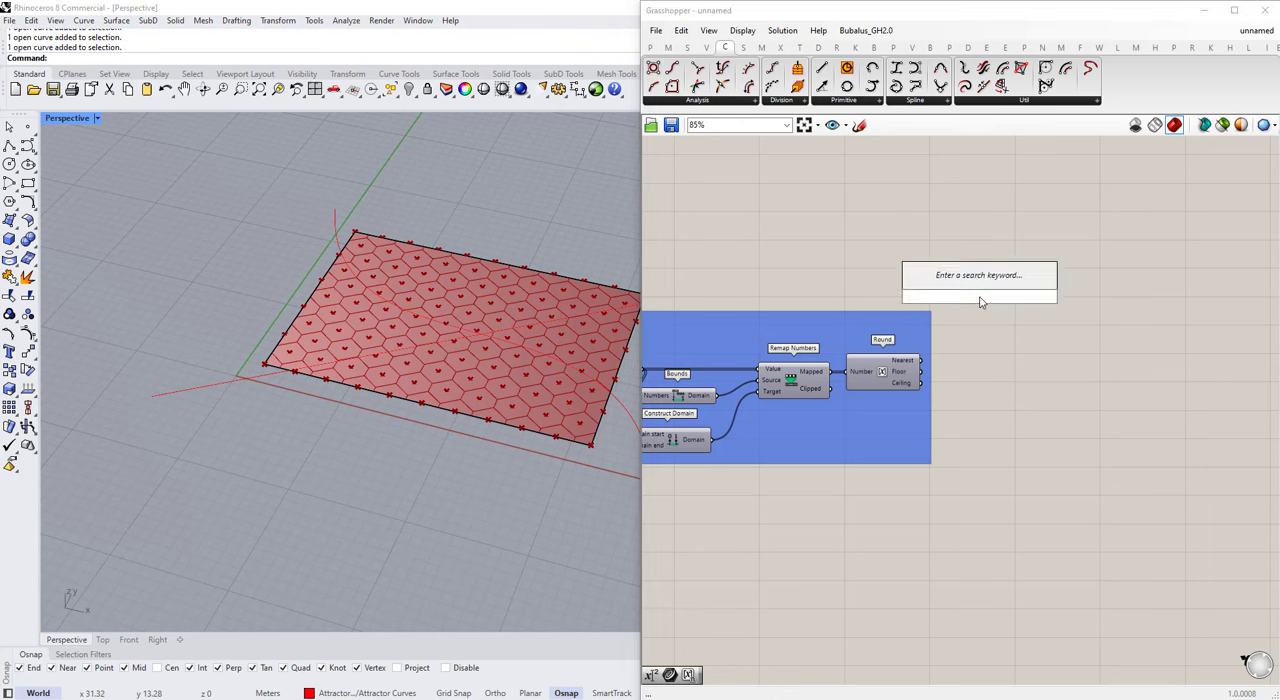
text(expresiuo)
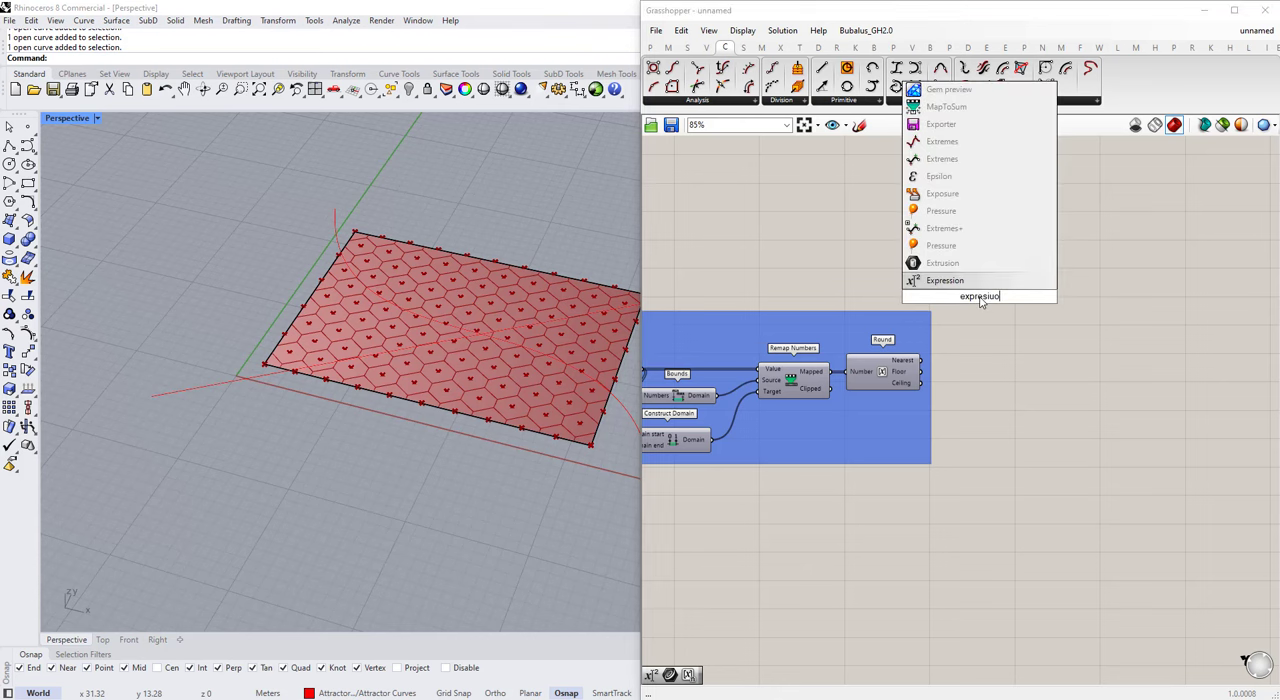
key(Return)
Step: Set the Expression component's formula to x*y
scroll(969, 296, up, 4)
drag(966, 298, 789, 351)
double_click(1067, 327)
text(x*y)
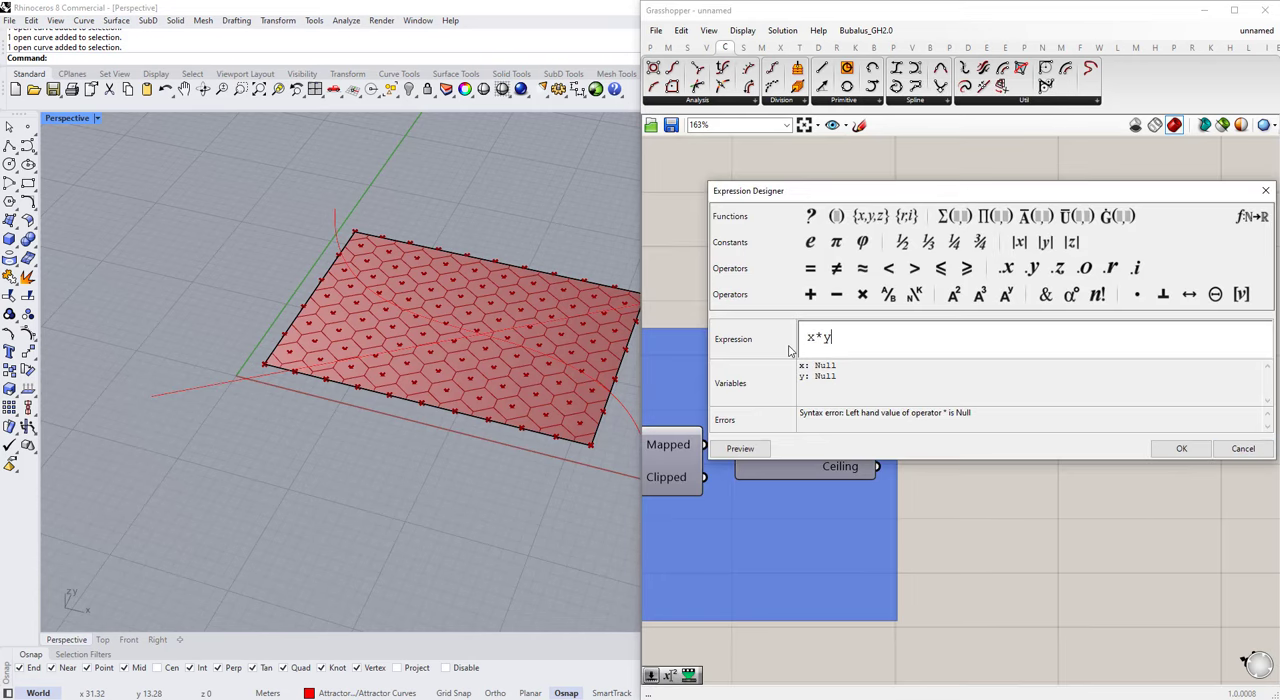
click(1180, 448)
Step: Connect Round's Nearest output to the Expression's x input and add a number slider from 0.00 to 6 set to 4.00
scroll(941, 423, down, 1)
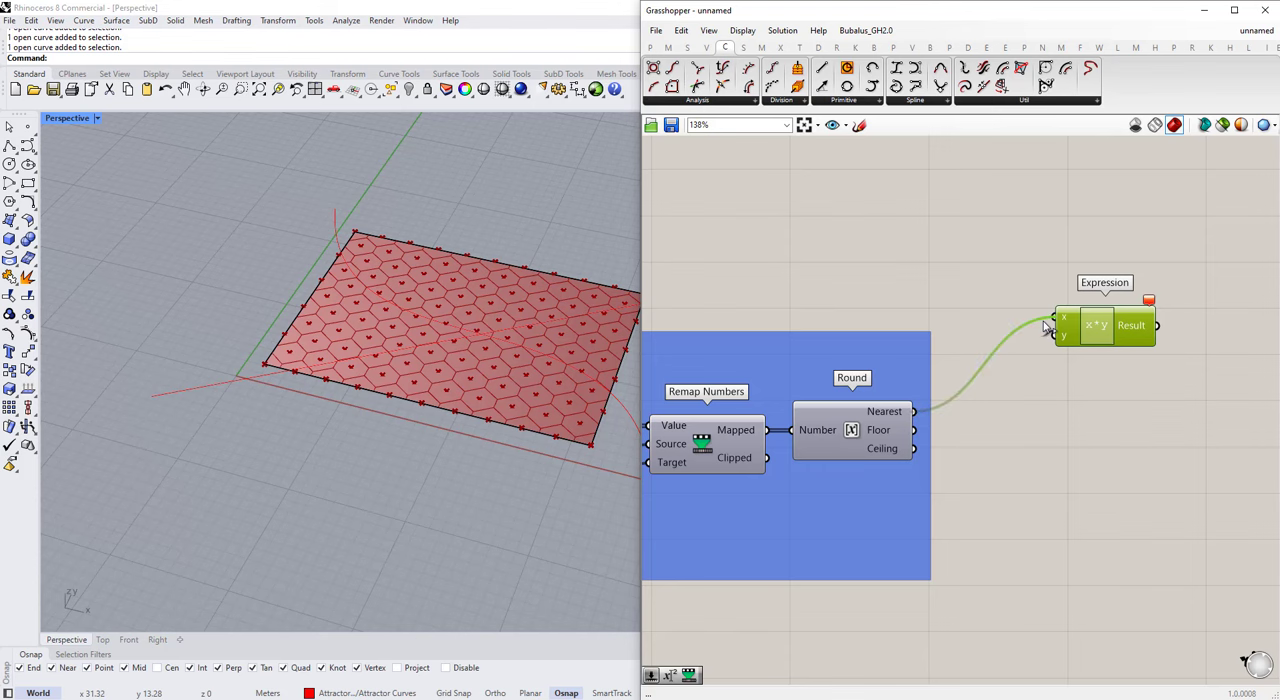
scroll(1087, 318, down, 1)
double_click(950, 233)
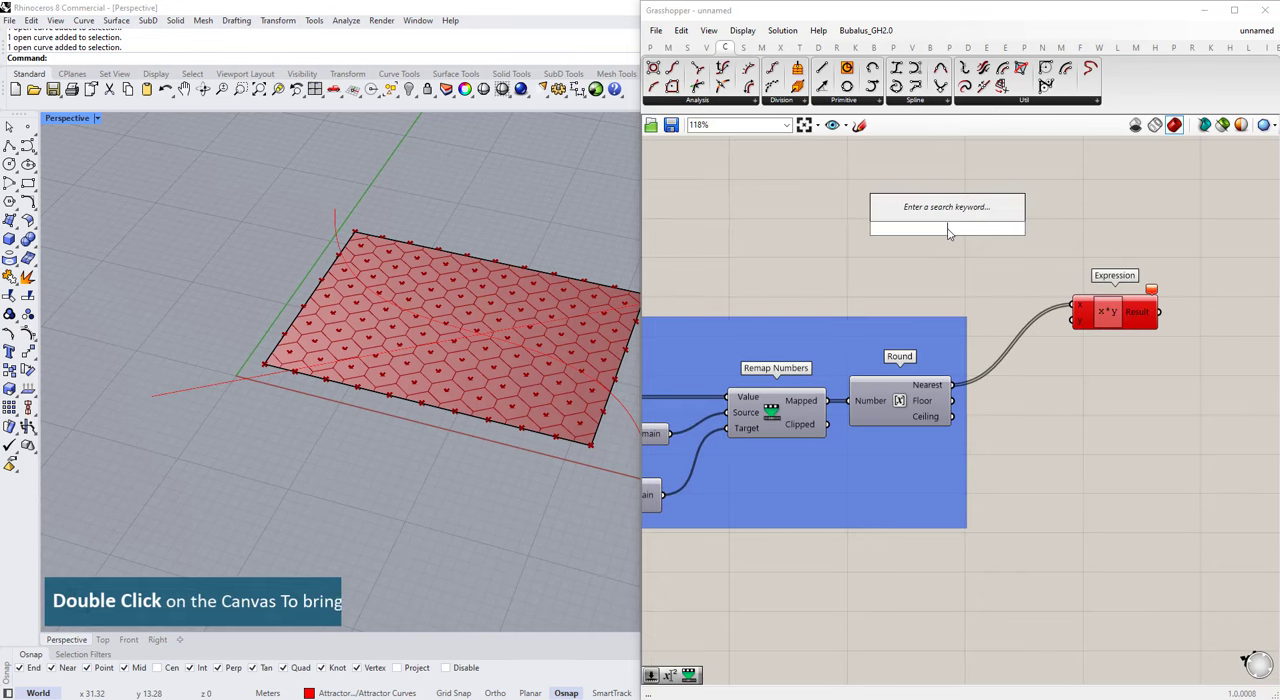
text(0.00)
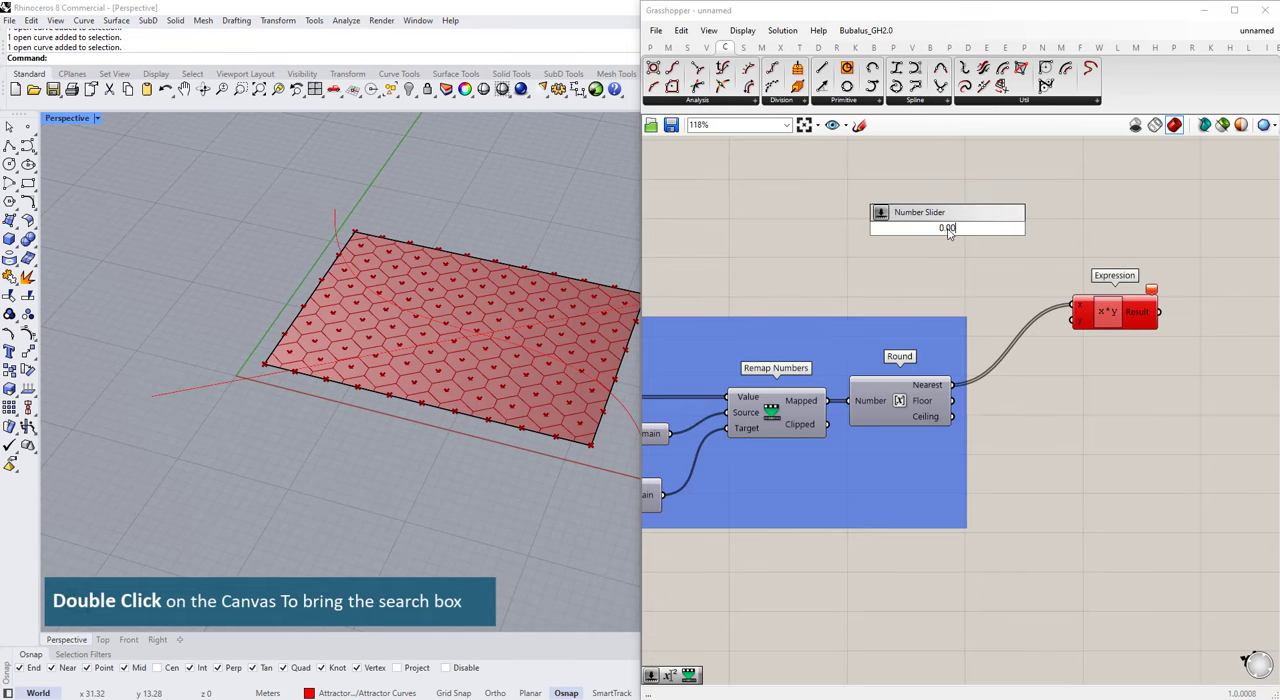
text(<6)
key(Return)
scroll(949, 228, up, 2)
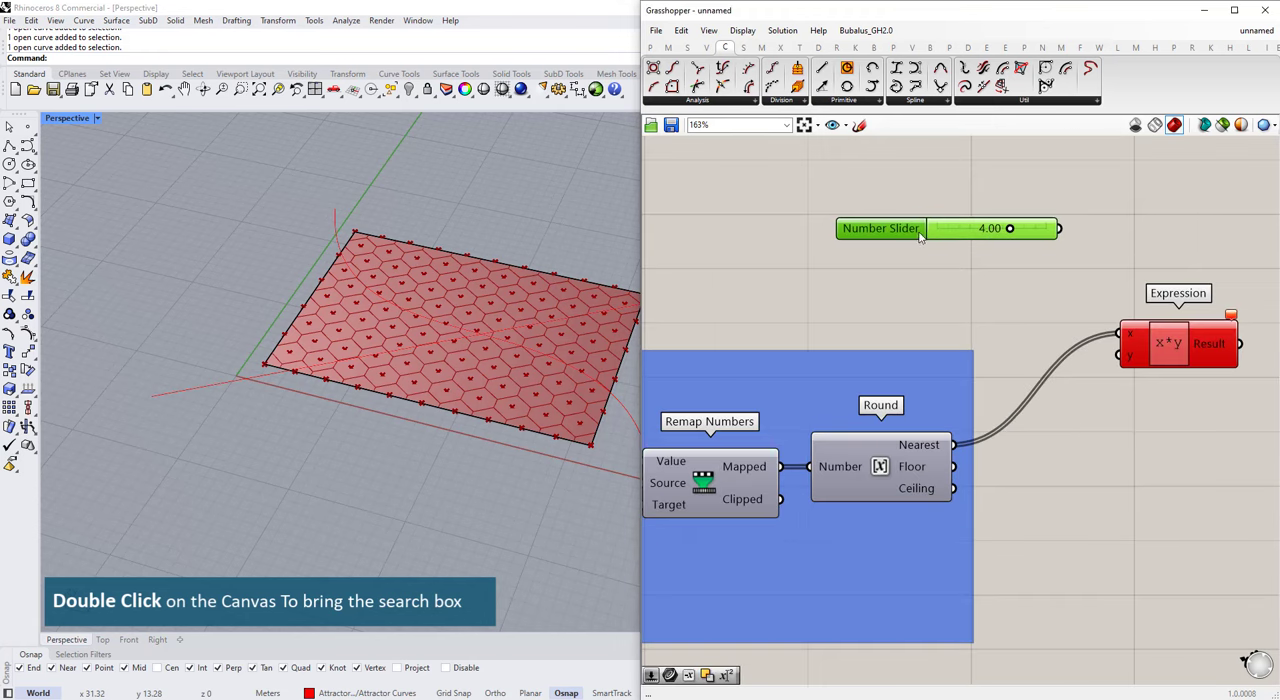
Step: Rename the new number slider "Floor to Floor Height" and connect it to the Expression's y input
right_click(900, 238)
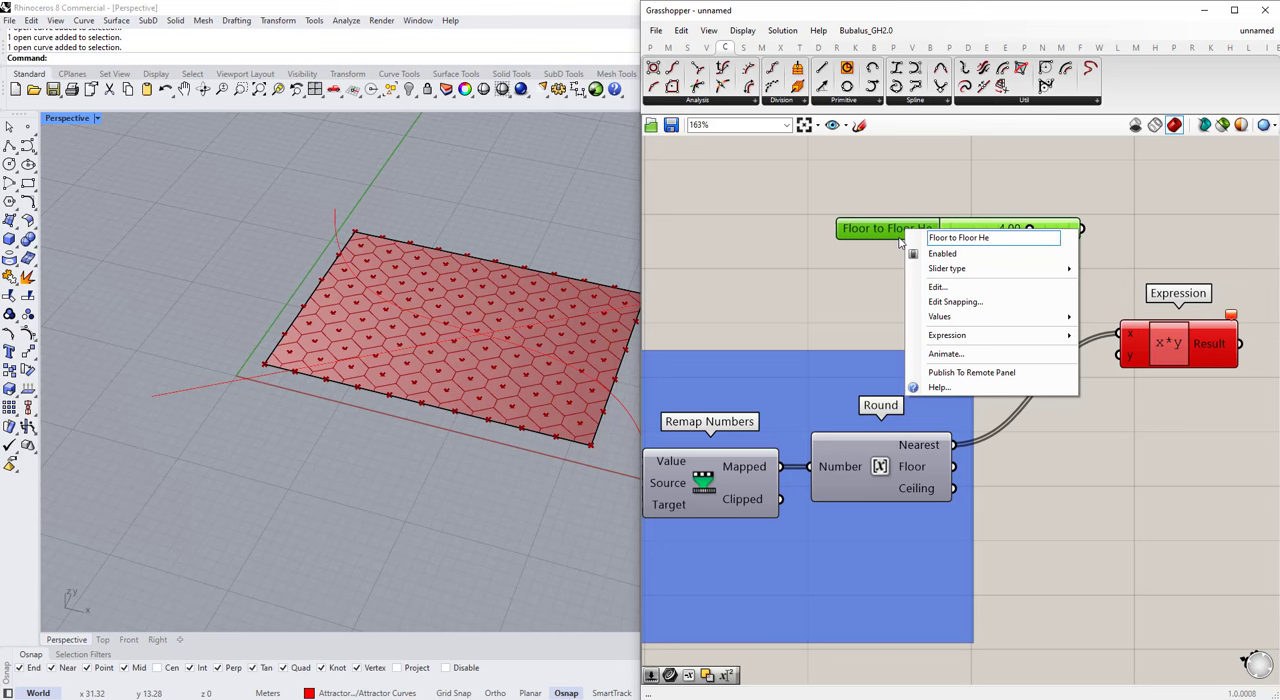
click(1123, 229)
drag(1095, 230, 1119, 356)
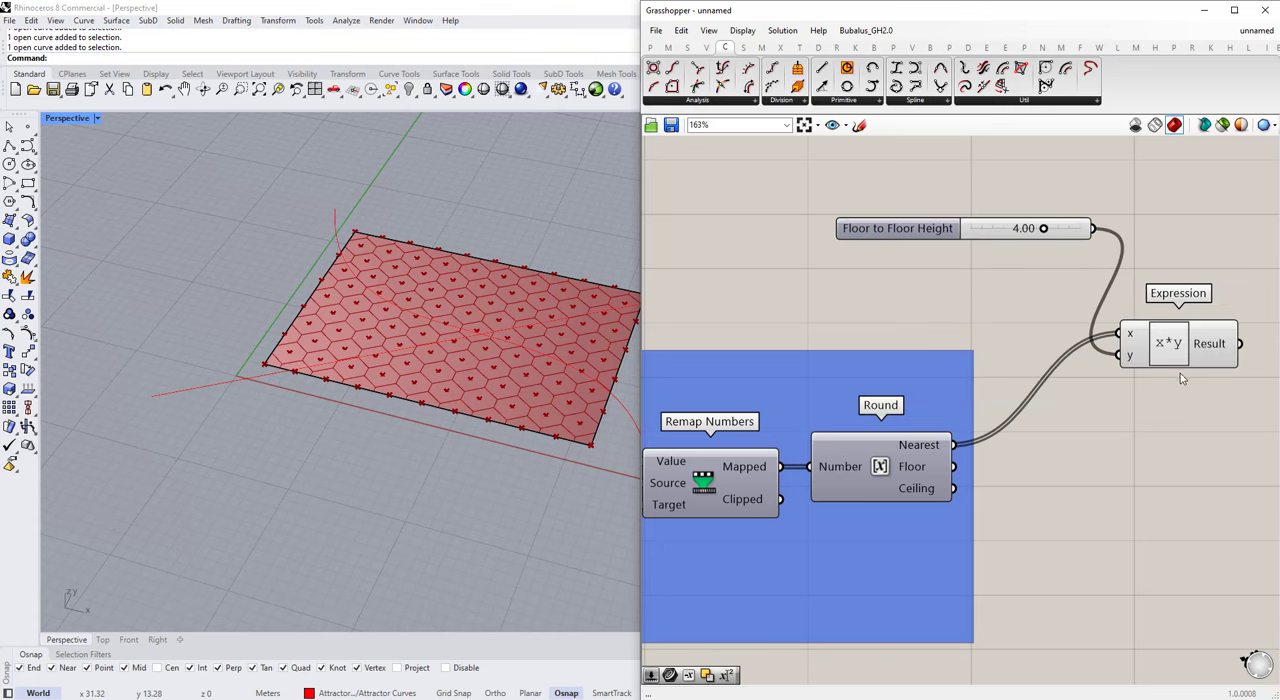
Step: Move the Floor to Floor Height slider among the other script inputs and align all the inputs by their starting edges
drag(936, 231, 791, 297)
scroll(1125, 281, down, 11)
scroll(900, 330, up, 8)
scroll(840, 425, down, 4)
drag(846, 425, 762, 241)
scroll(778, 258, up, 1)
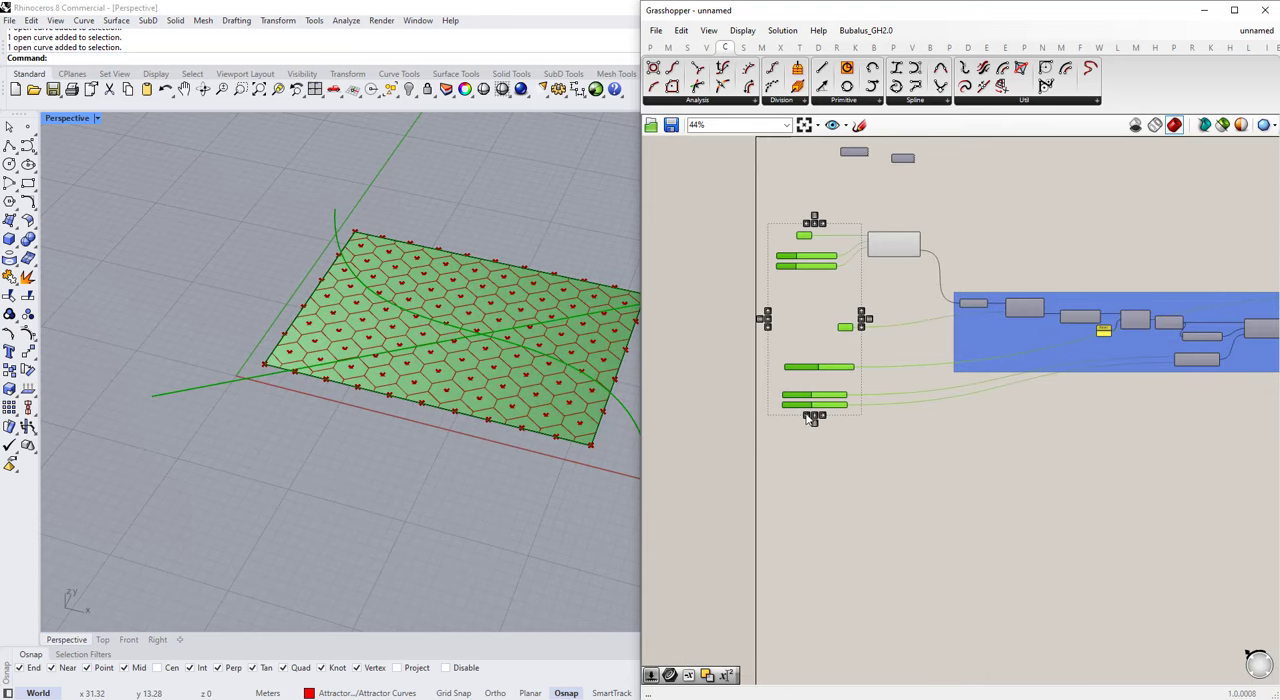
click(806, 419)
click(793, 384)
Step: Add an Extrude component above the Expression component, outside the blue group
scroll(793, 382, down, 4)
scroll(1114, 332, up, 6)
double_click(1123, 250)
text(extrude)
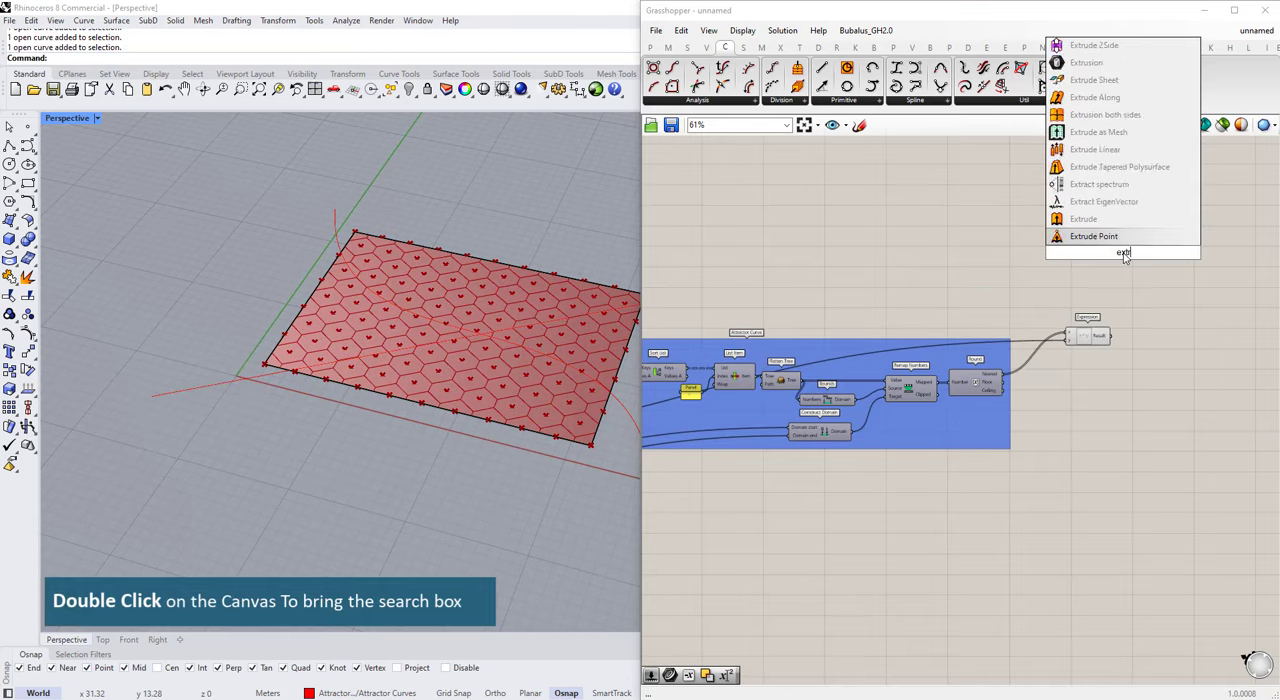
click(1106, 236)
drag(1121, 254, 1136, 267)
Step: Add a Surface parameter fed by the Hexagon Cells output and connect it to Extrude's Base input
scroll(1148, 320, down, 3)
click(688, 291)
scroll(735, 275, up, 6)
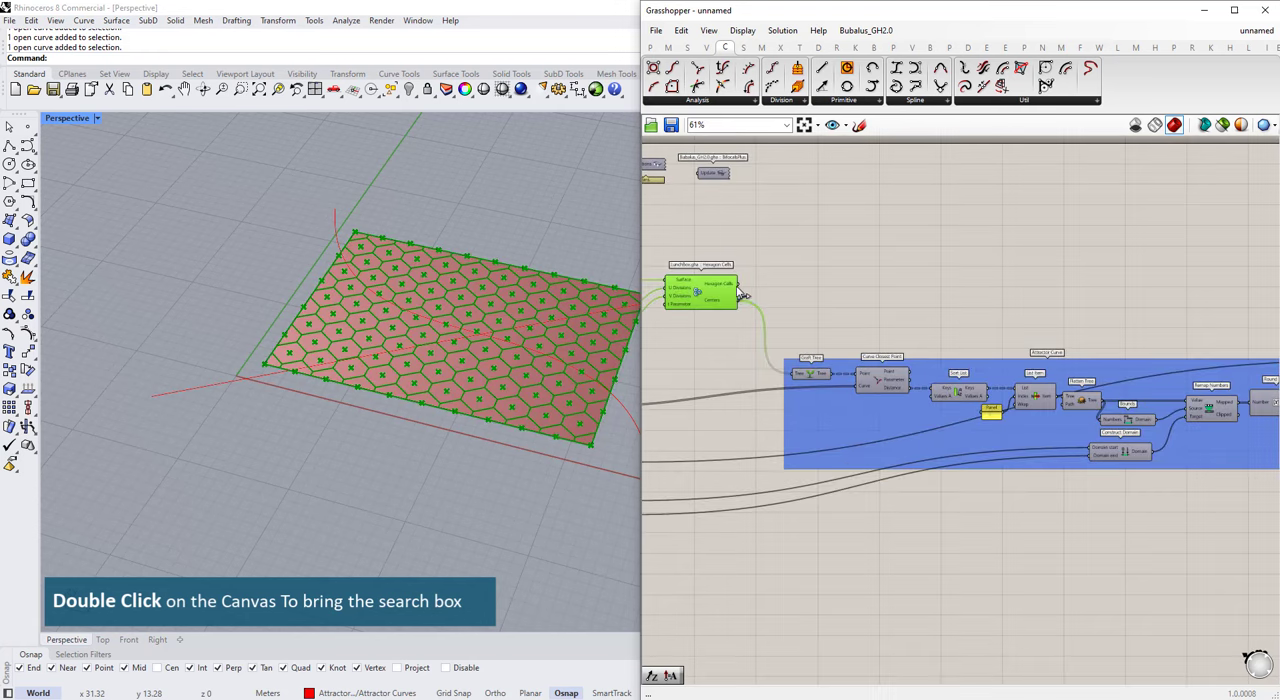
mouse_move(733, 265)
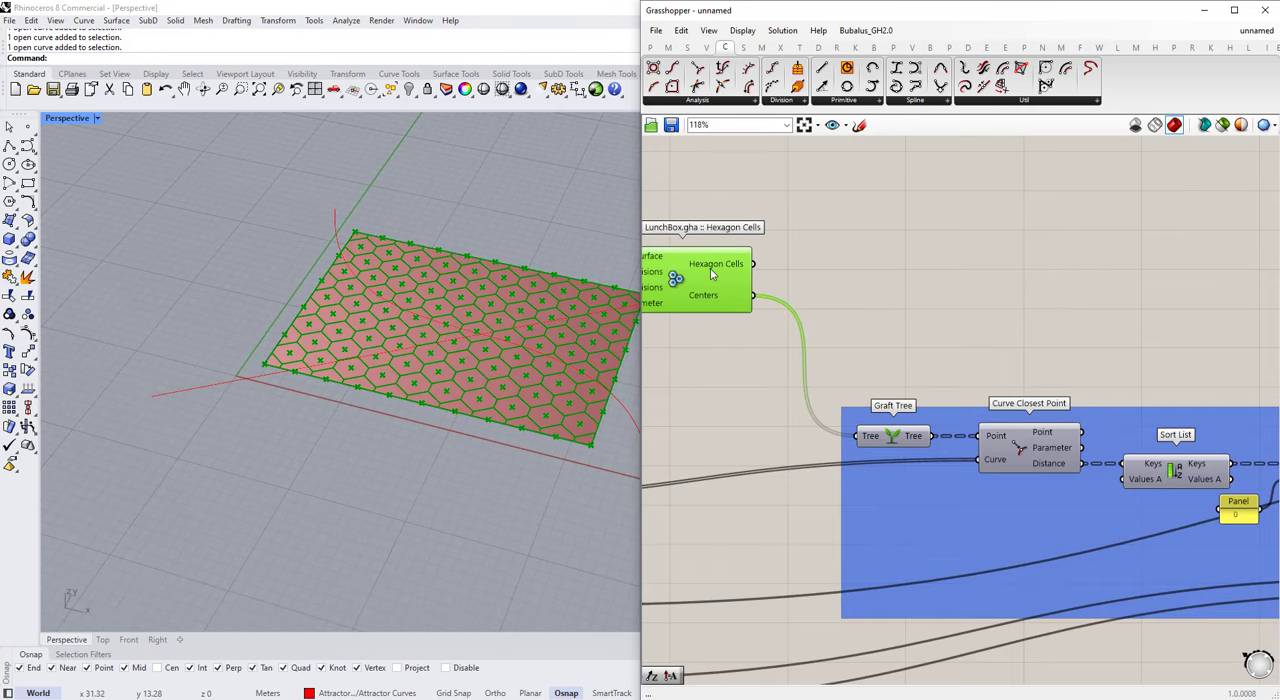
click(812, 249)
double_click(897, 250)
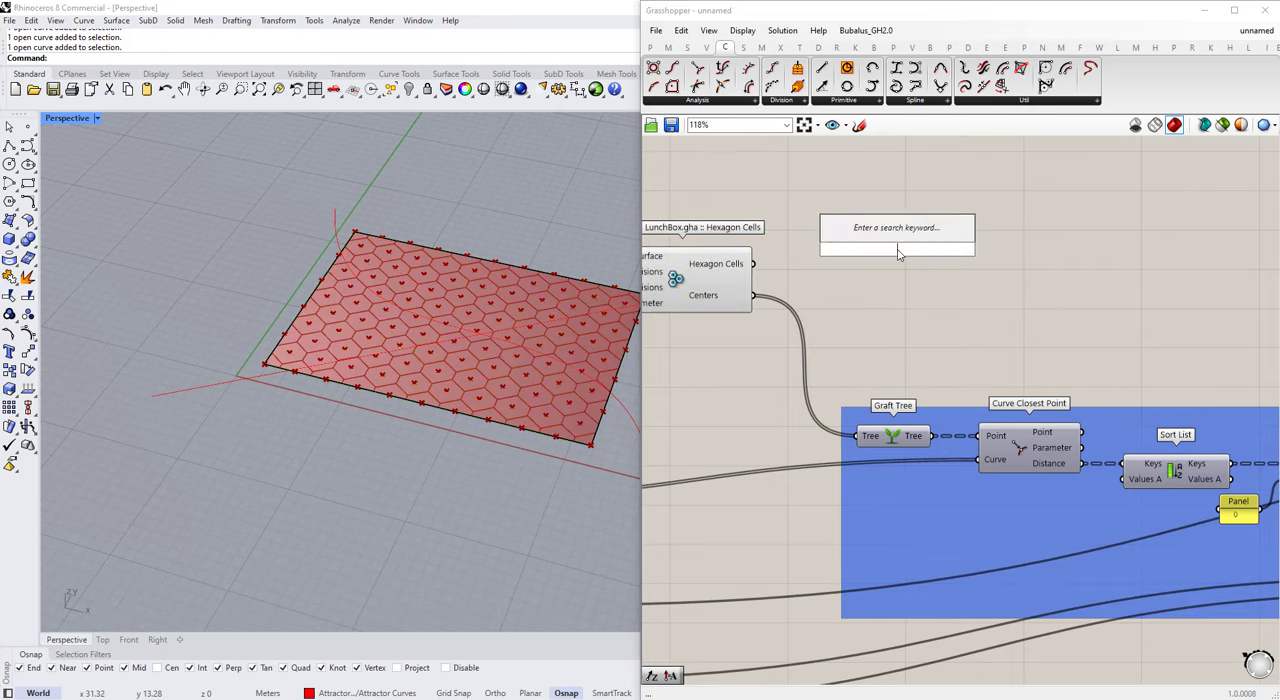
text(surface)
click(875, 163)
drag(755, 264, 1036, 247)
click(954, 320)
scroll(912, 314, down, 6)
scroll(1120, 310, up, 7)
Step: Add a Unit Z component and place it just after the Expression, below Extrude
double_click(1075, 325)
text(z)
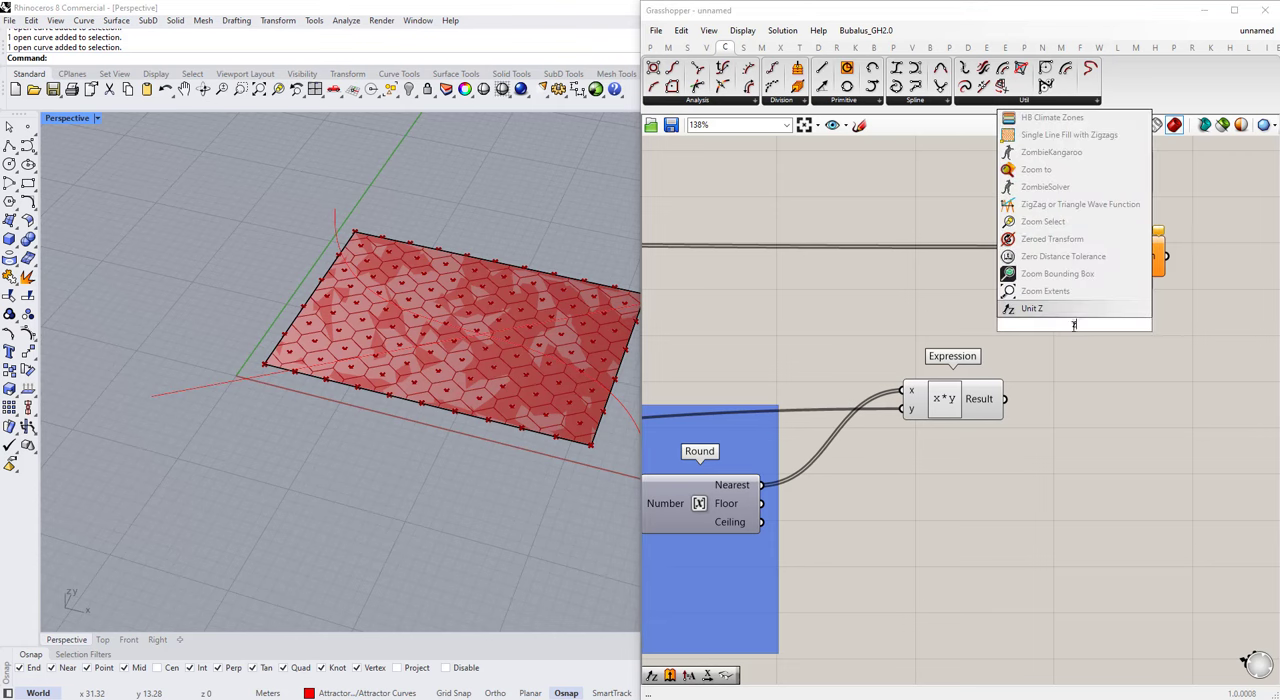
key(Return)
drag(1065, 321, 899, 304)
drag(1093, 262, 1123, 247)
right_drag(1073, 314, 1048, 312)
scroll(1048, 312, up, 1)
drag(850, 306, 1094, 406)
Step: Connect the Expression's Result to Unit Z's Factor and the Unit vector output to Extrude's Direction
drag(967, 412, 1022, 405)
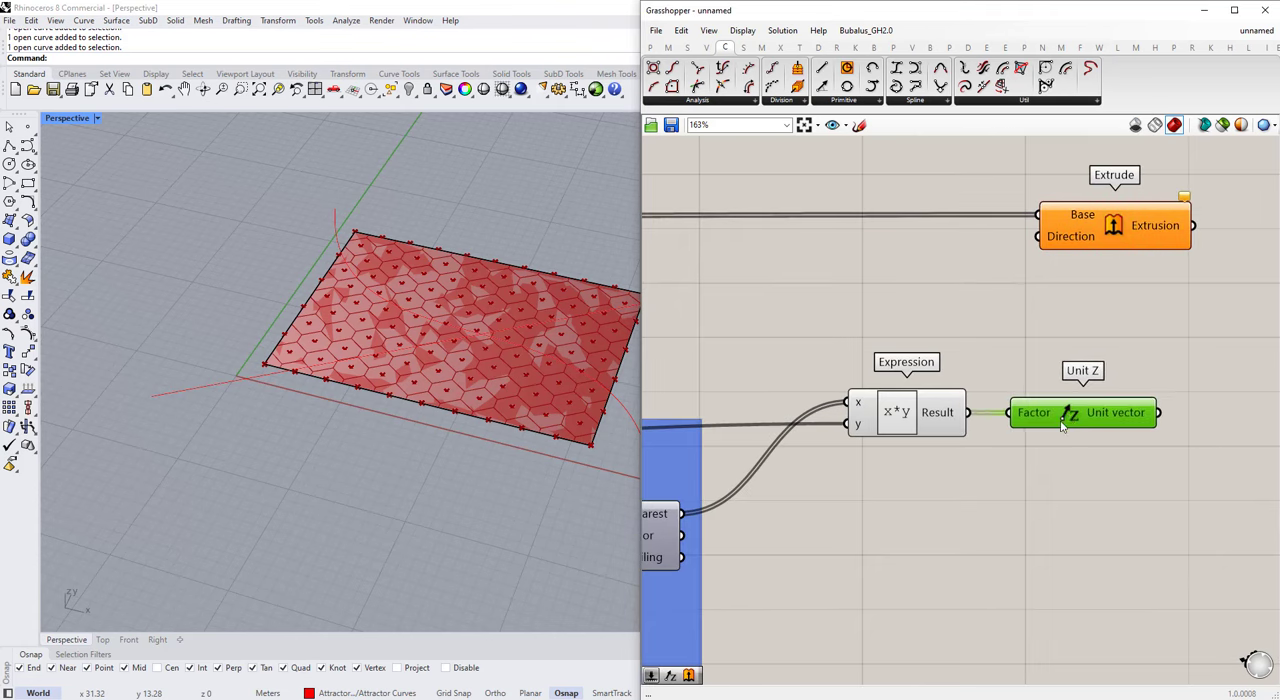
right_drag(1164, 399, 1081, 446)
drag(956, 292, 954, 284)
scroll(1088, 305, down, 2)
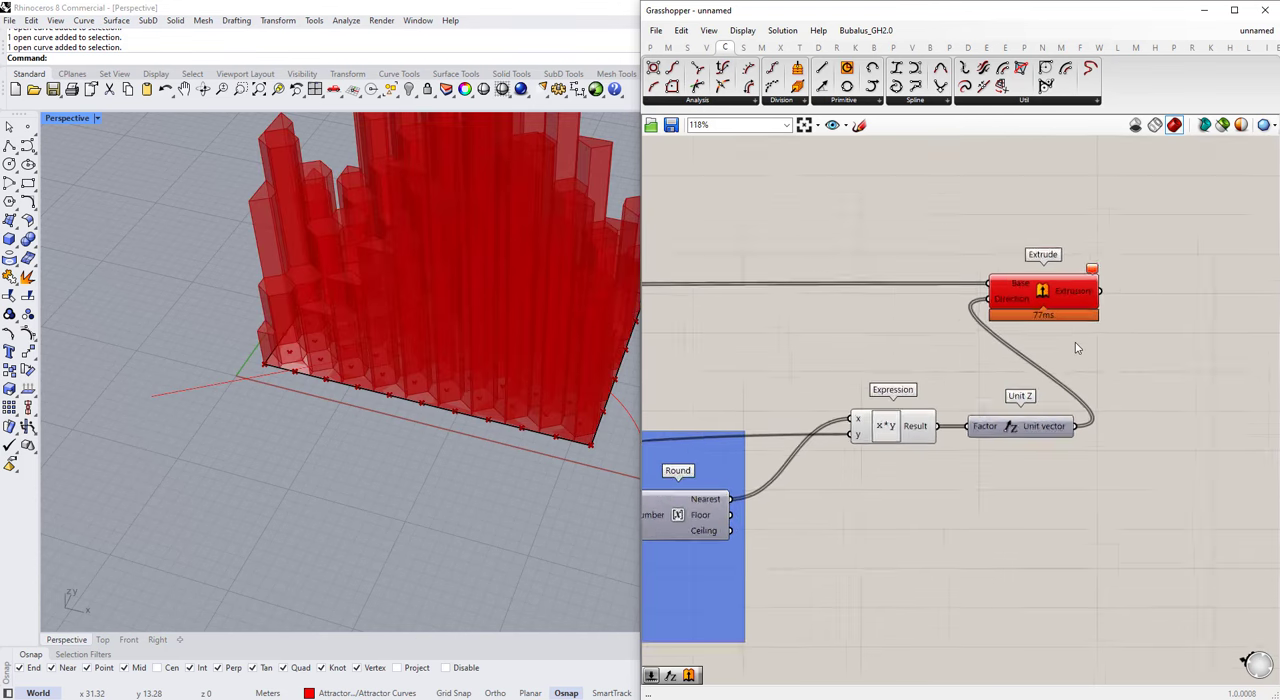
Step: Inspect the data in Extrude's Base input and examine the extruded hexagon cells from several angles
mouse_move(1097, 262)
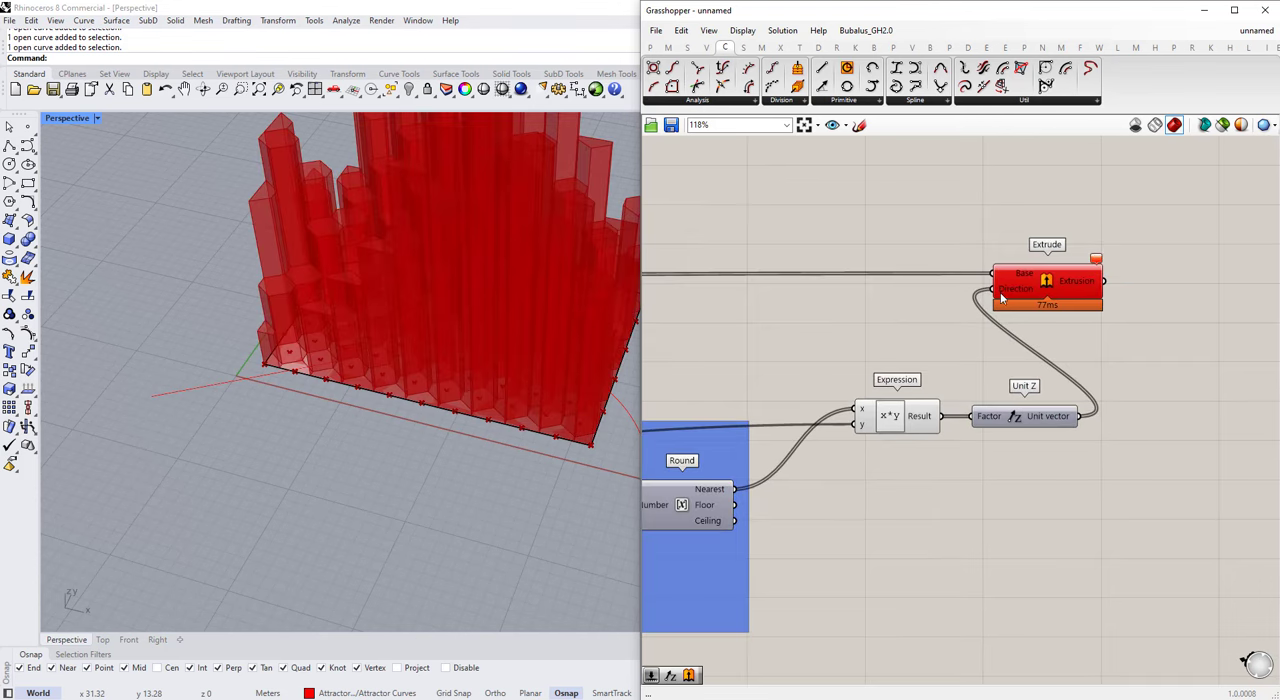
mouse_move(1022, 278)
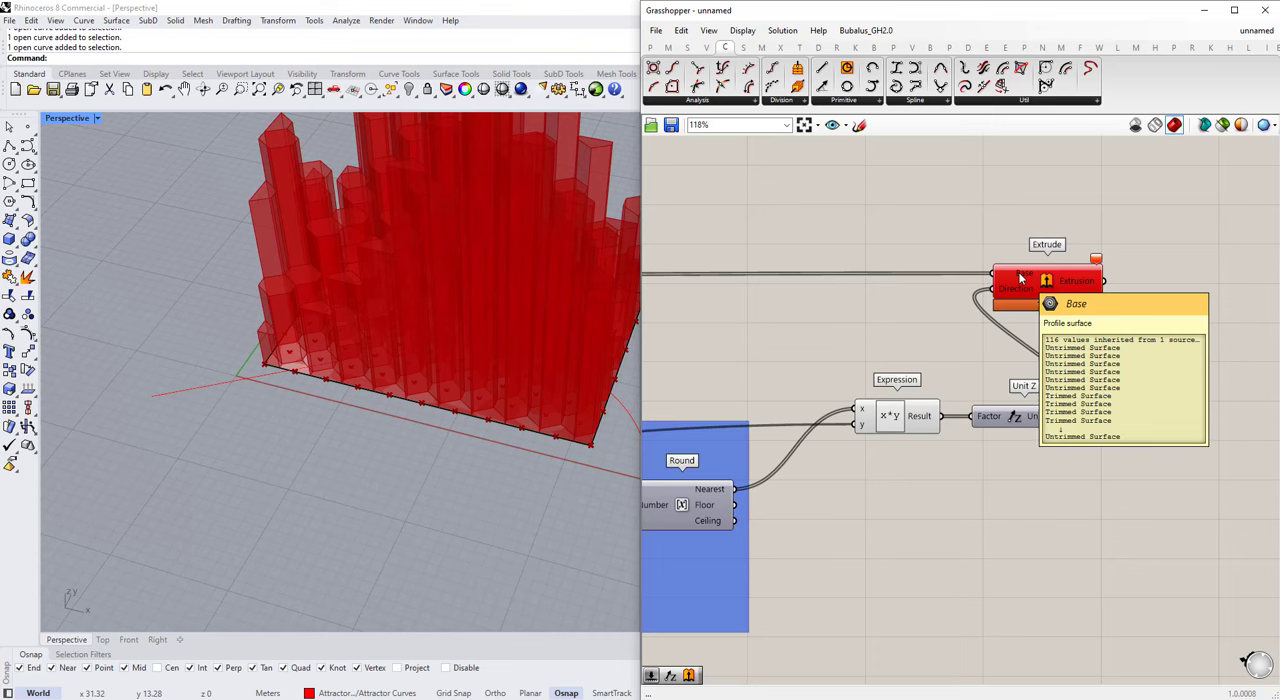
mouse_move(1062, 424)
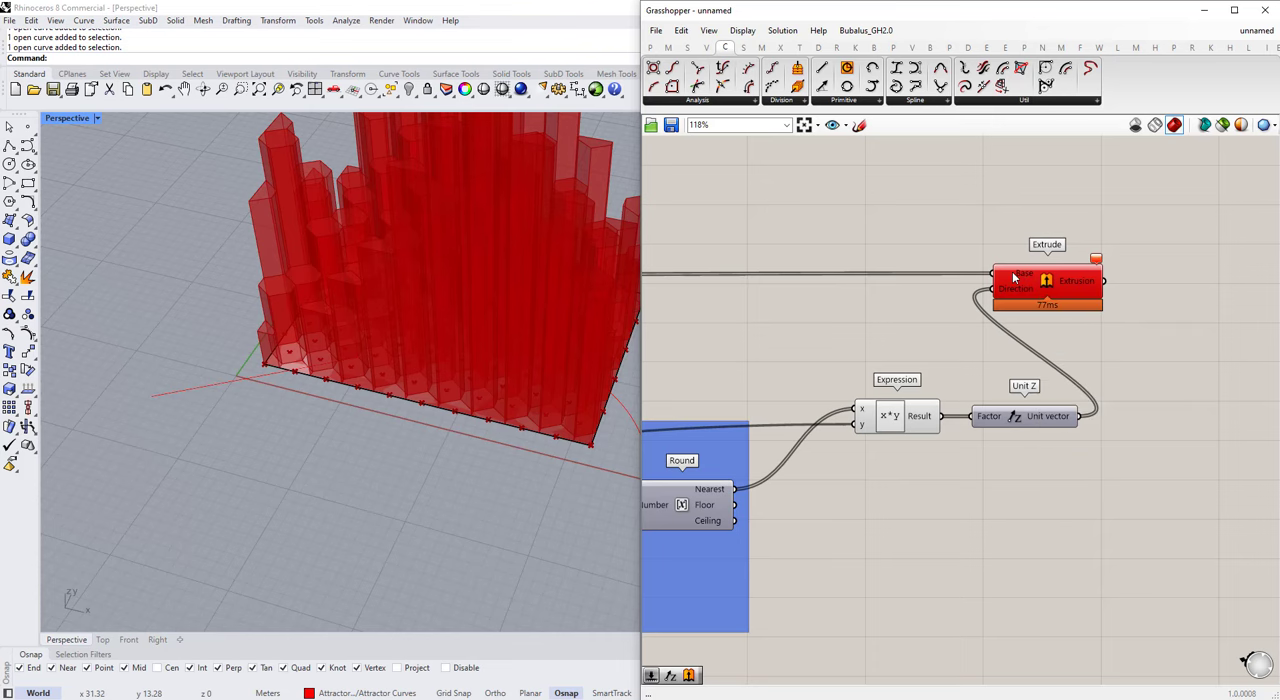
right_drag(398, 312, 425, 388)
scroll(996, 314, down, 8)
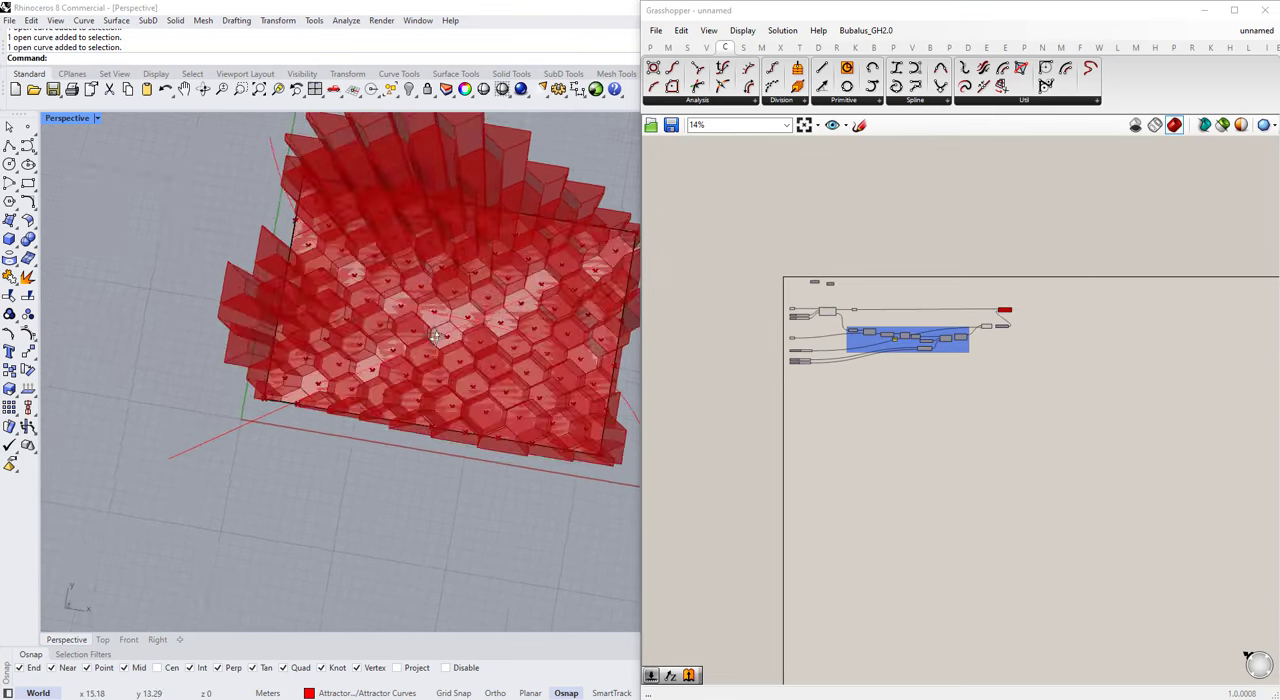
scroll(1012, 316, up, 7)
click(1017, 303)
click(1028, 345)
scroll(1030, 292, up, 3)
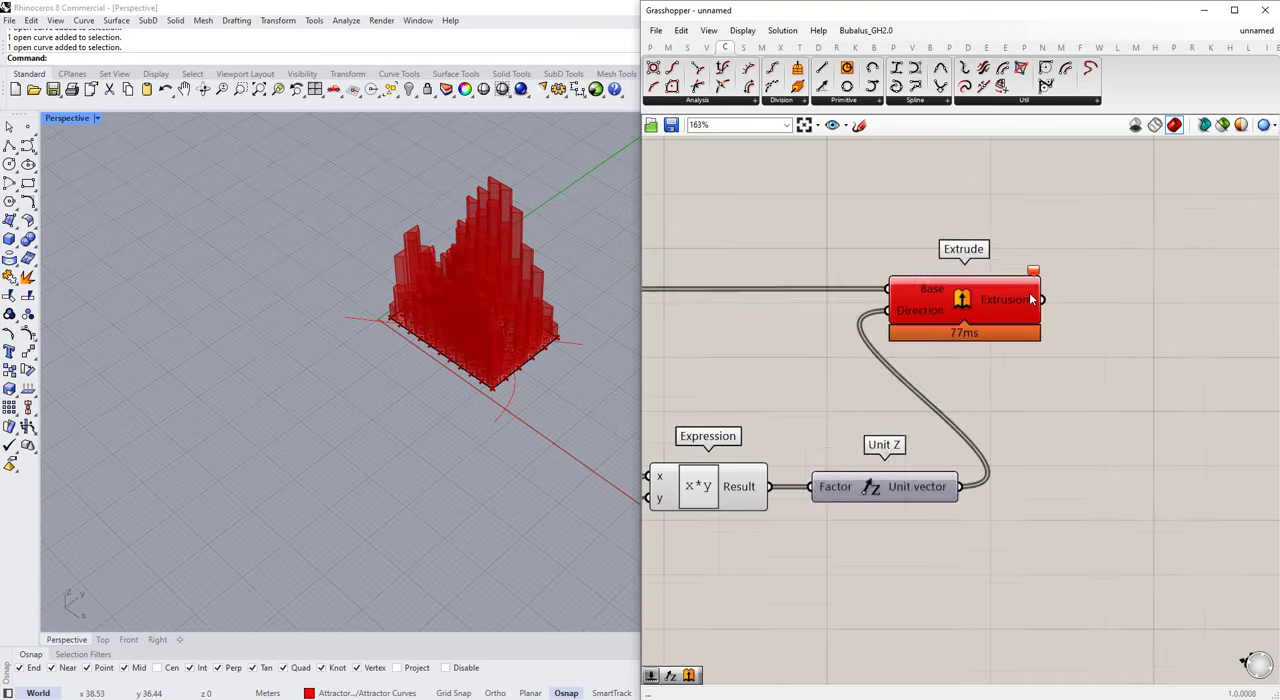
Step: Move the Extrude component further away from the Unit Z component
drag(991, 306, 1115, 313)
click(1086, 445)
scroll(1086, 445, down, 4)
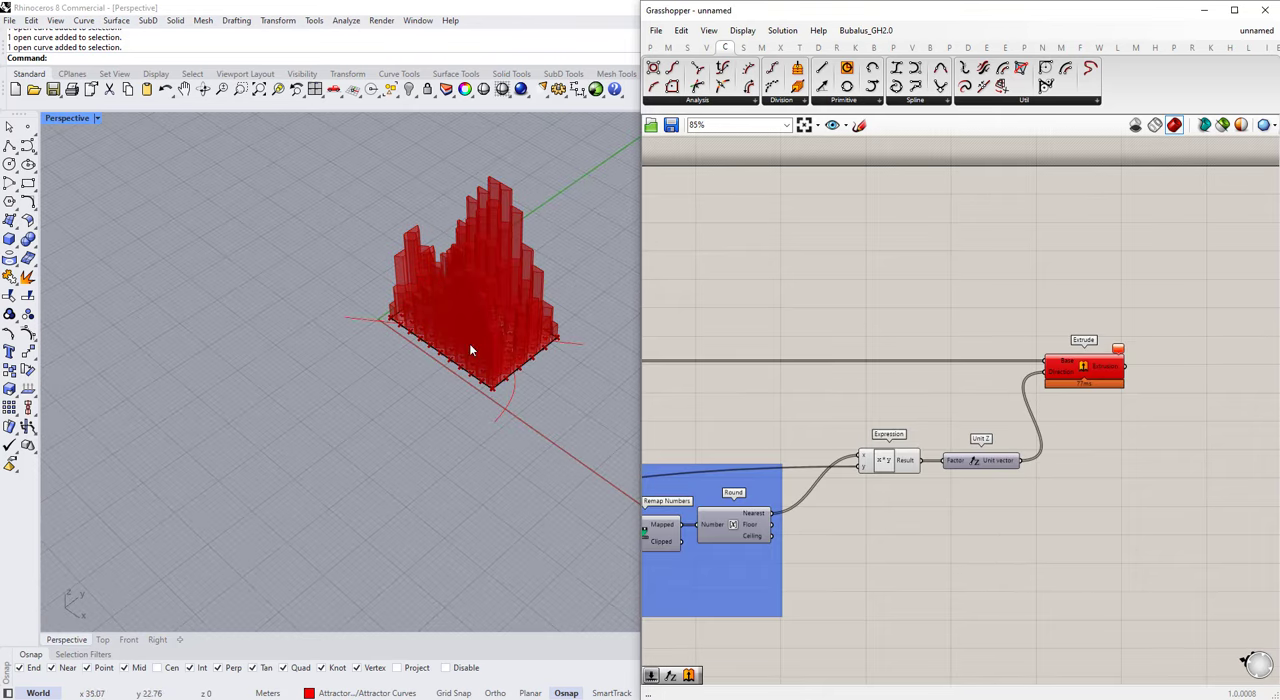
Step: Set the Max No. of Floors slider to 4
scroll(469, 343, up, 5)
scroll(498, 353, down, 2)
right_drag(508, 362, 486, 367)
scroll(1161, 395, down, 6)
scroll(763, 490, up, 9)
scroll(763, 510, down, 4)
scroll(745, 508, up, 5)
double_click(866, 487)
text(4)
key(Return)
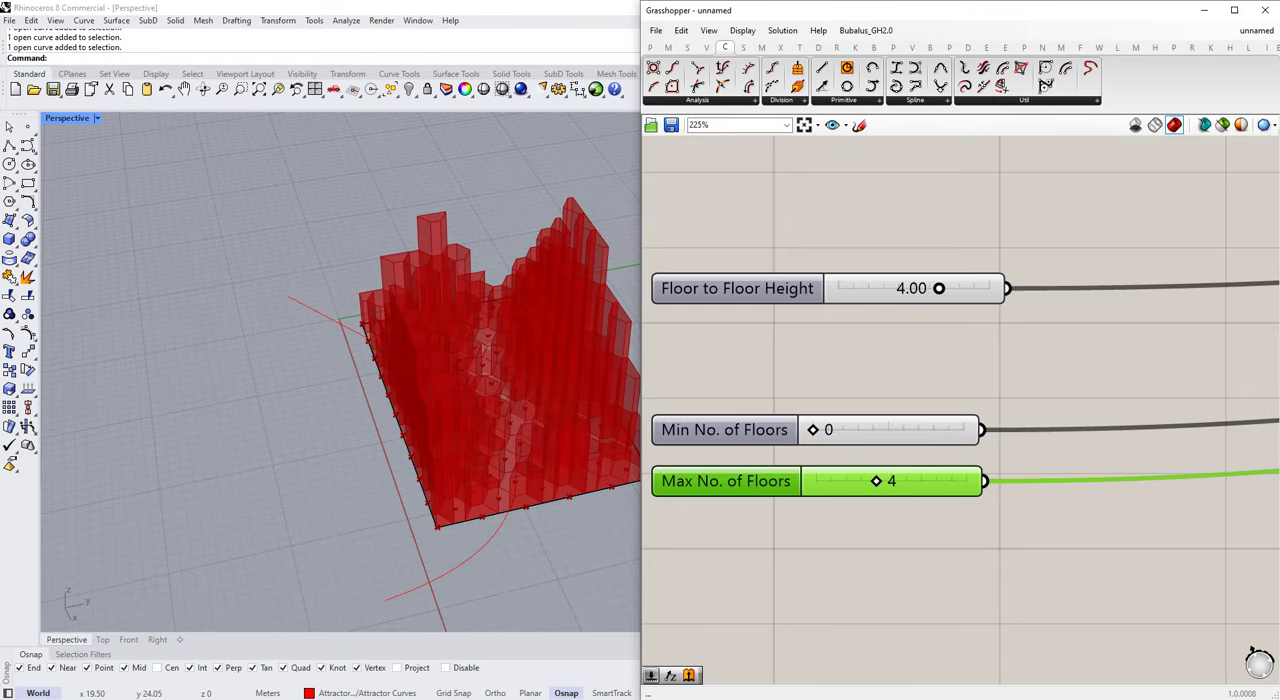
Step: Set the Floor to Floor Height slider to 3 and check the massing from above
mouse_move(408, 335)
right_down()
mouse_move(397, 363)
mouse_move(430, 347)
right_up()
scroll(932, 315, down, 2)
scroll(922, 308, up, 5)
double_click(907, 311)
text(3)
key(Return)
right_drag(342, 320, 441, 340)
scroll(441, 342, down, 4)
scroll(655, 400, down, 8)
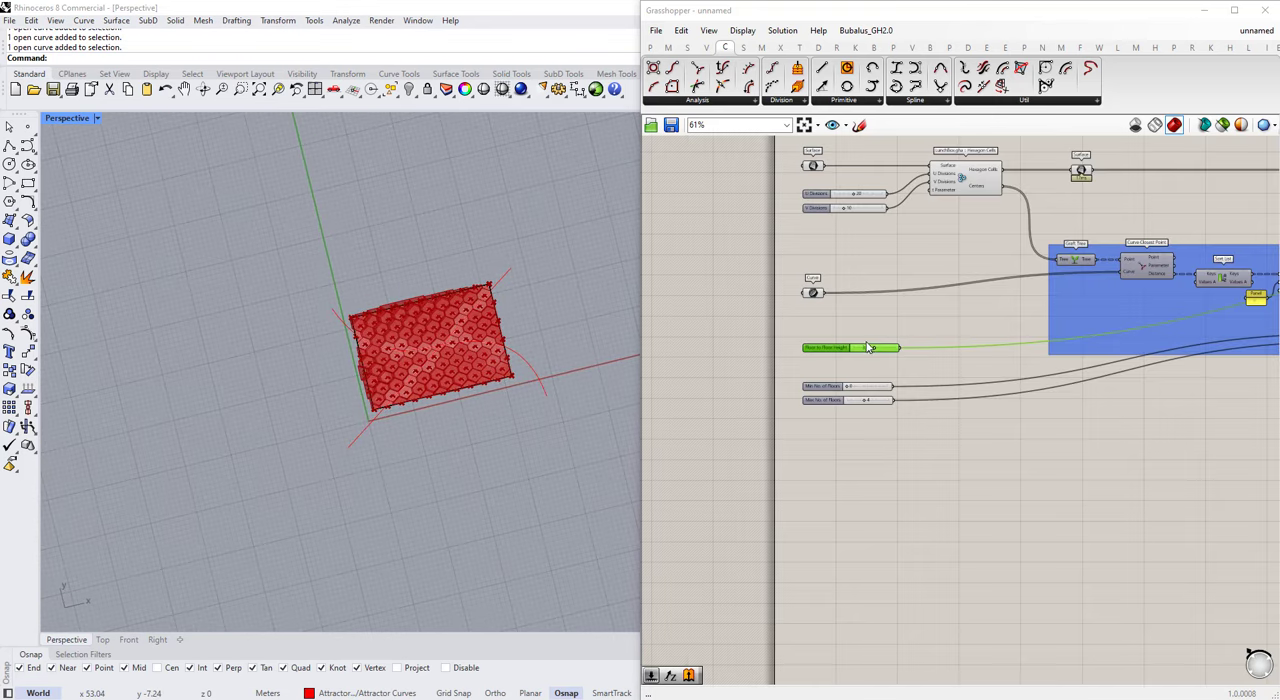
Step: Add a Custom Preview component and connect Extrude's Extrusion output to its Geometry input
scroll(1005, 325, up, 5)
scroll(1005, 325, up, 3)
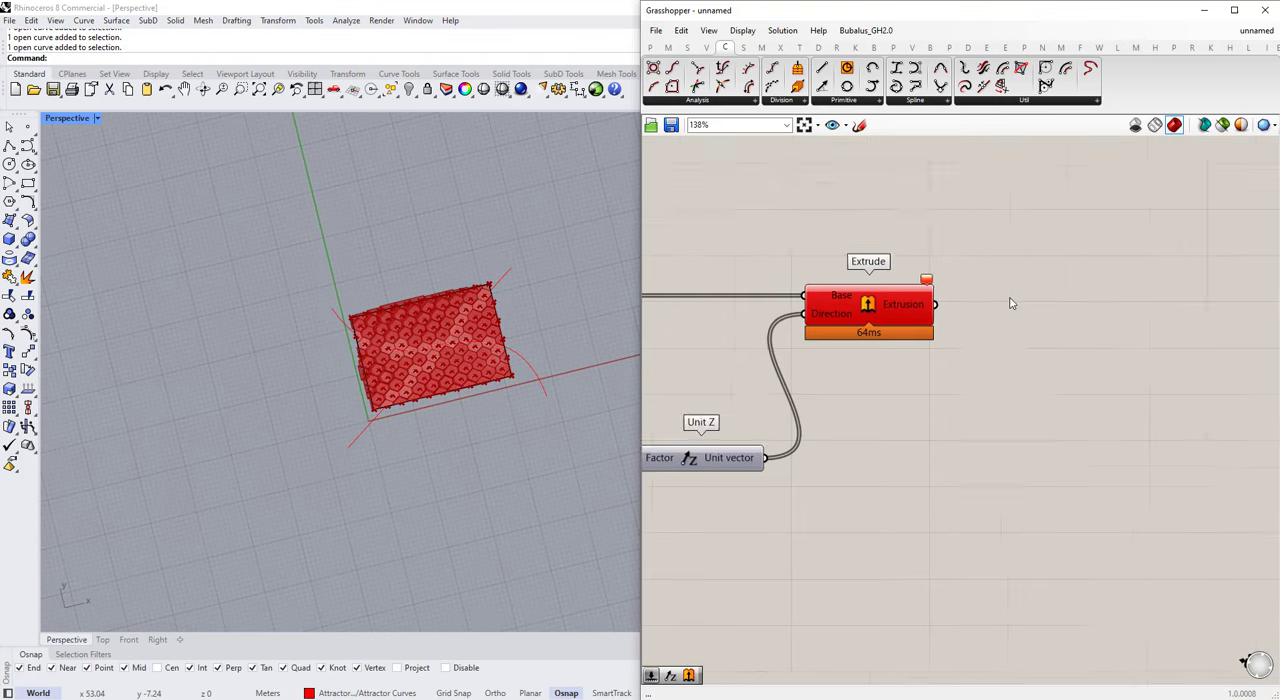
double_click(1009, 299)
text(custom)
text(e preview)
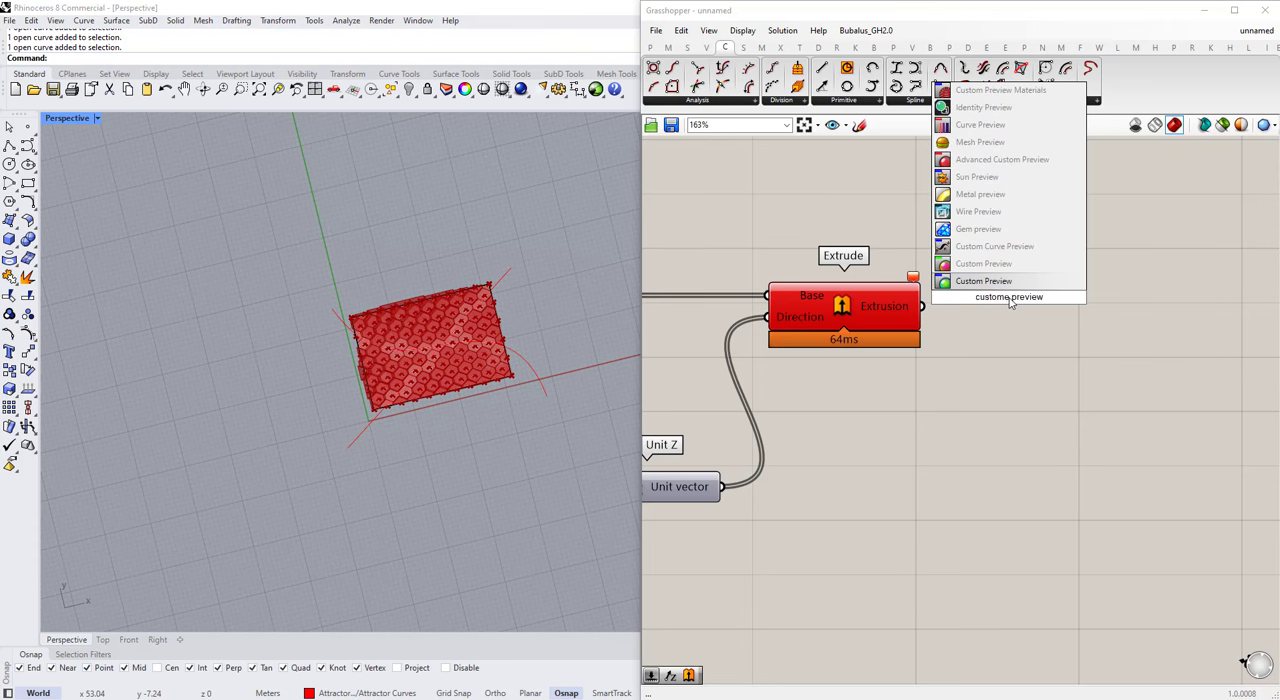
click(1008, 286)
drag(1010, 298, 1067, 326)
drag(922, 307, 1070, 320)
click(1094, 403)
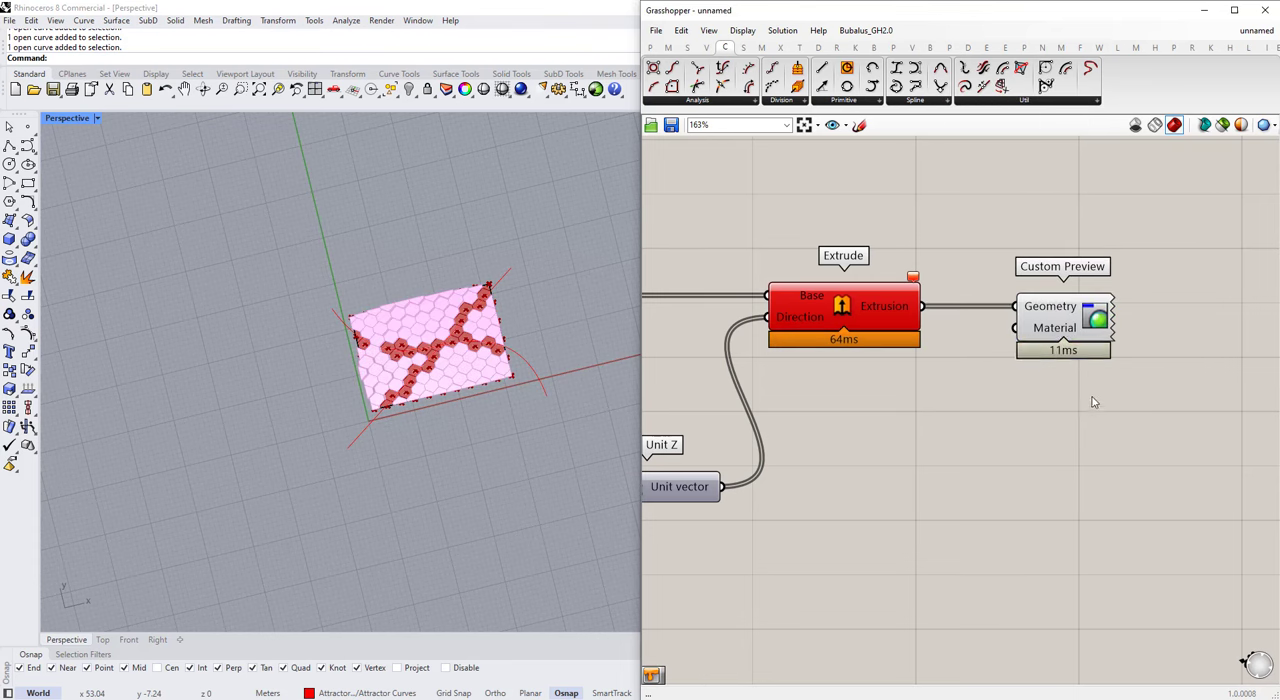
Step: Shift the Extrude and Custom Preview components together further away from Unit Z
drag(1094, 403, 880, 310)
drag(880, 310, 977, 310)
click(1012, 412)
Step: Add a Create Material component below Extrude and connect its output to Custom Preview's Material input
double_click(1012, 412)
text(material)
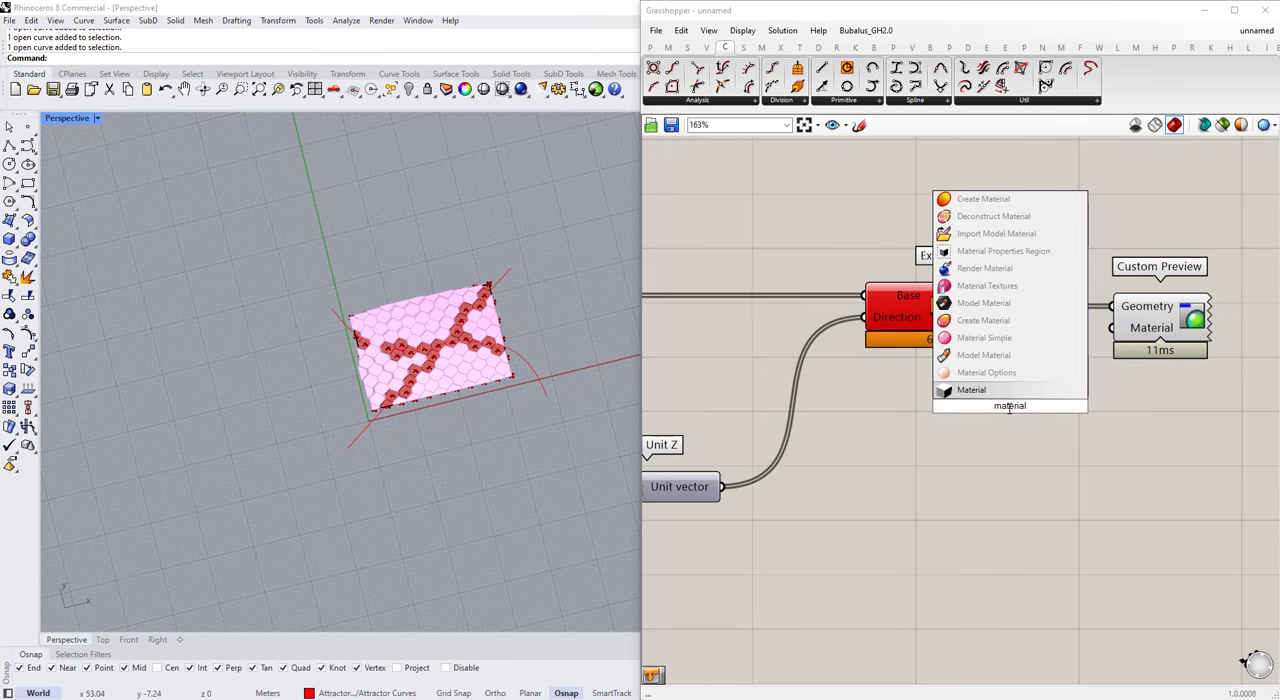
click(983, 320)
drag(1030, 420, 1202, 308)
click(1040, 450)
drag(1040, 450, 1055, 480)
Step: Add a Colour Swatch, connect it to Create Material's Diffuse input, and set it to light grey with saturation 0 and value 81
double_click(900, 440)
text(swa)
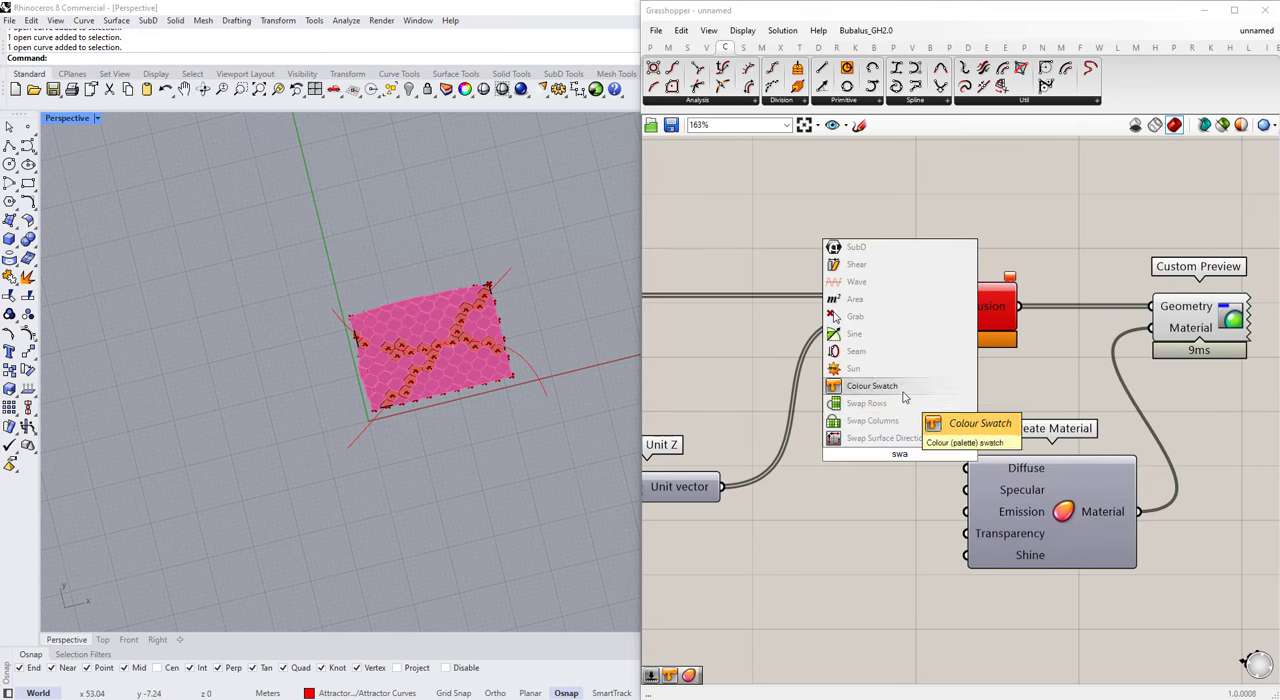
click(903, 391)
drag(946, 466, 967, 468)
click(925, 470)
drag(1030, 514, 1034, 530)
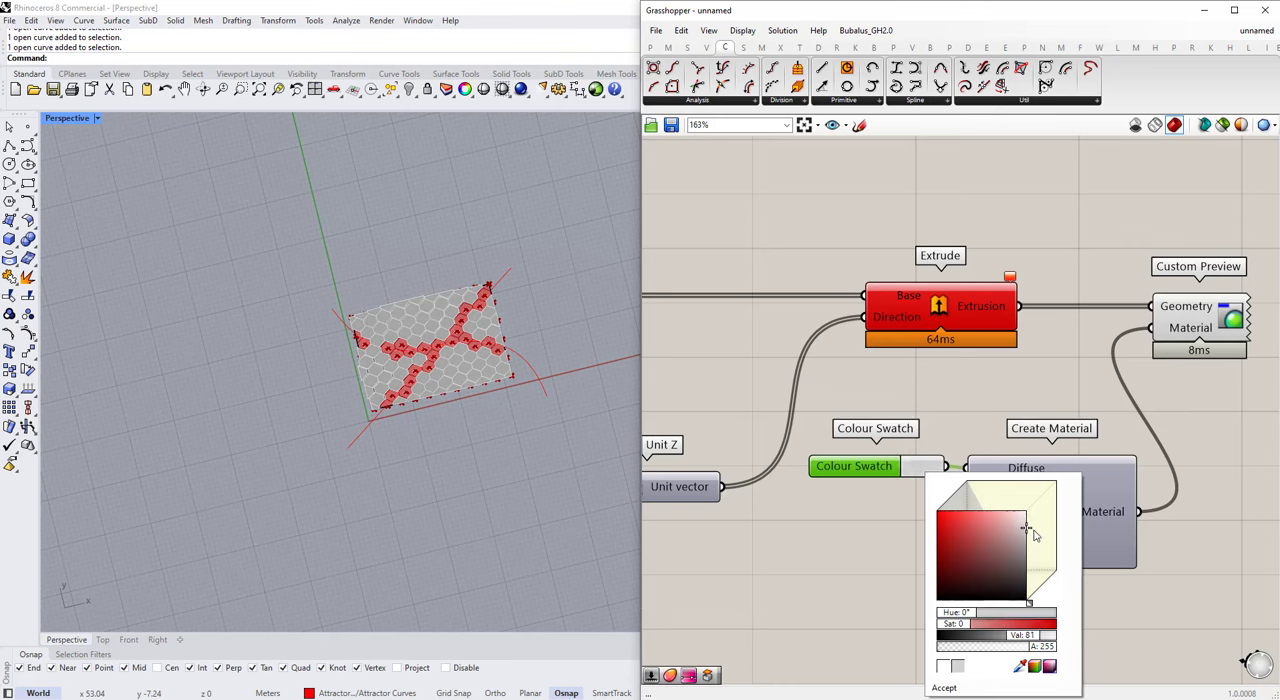
scroll(890, 485, down, 2)
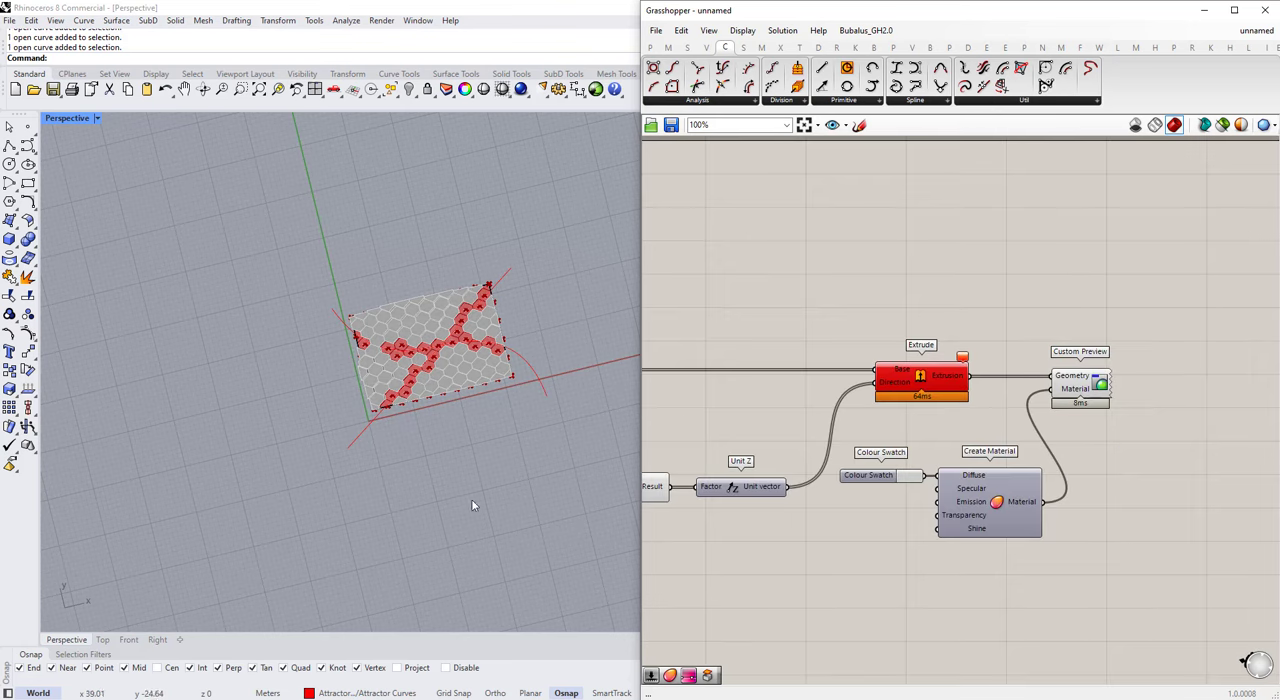
Step: Scale the site surface and both attractor curves up together from the surface's corner, to a reference length of about 40 m
scroll(452, 400, up, 8)
right_drag(475, 430, 489, 383)
scroll(447, 358, down, 5)
scroll(486, 403, down, 4)
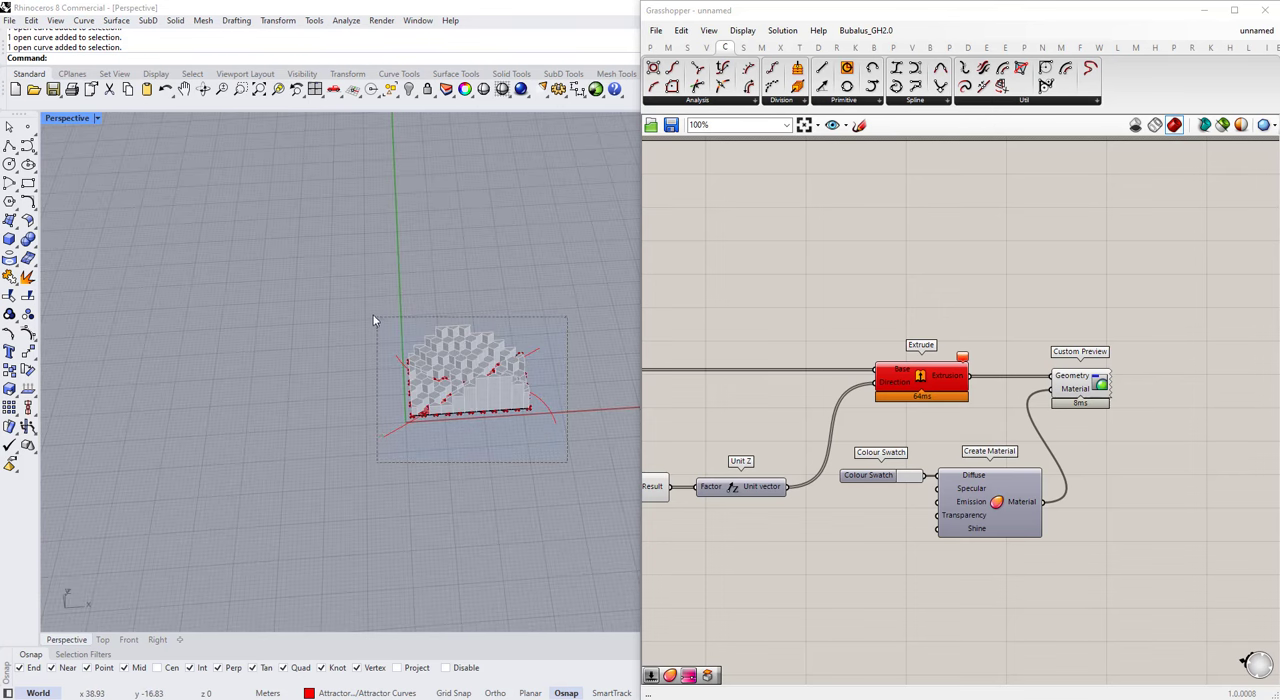
drag(567, 462, 374, 320)
right_drag(374, 320, 166, 420)
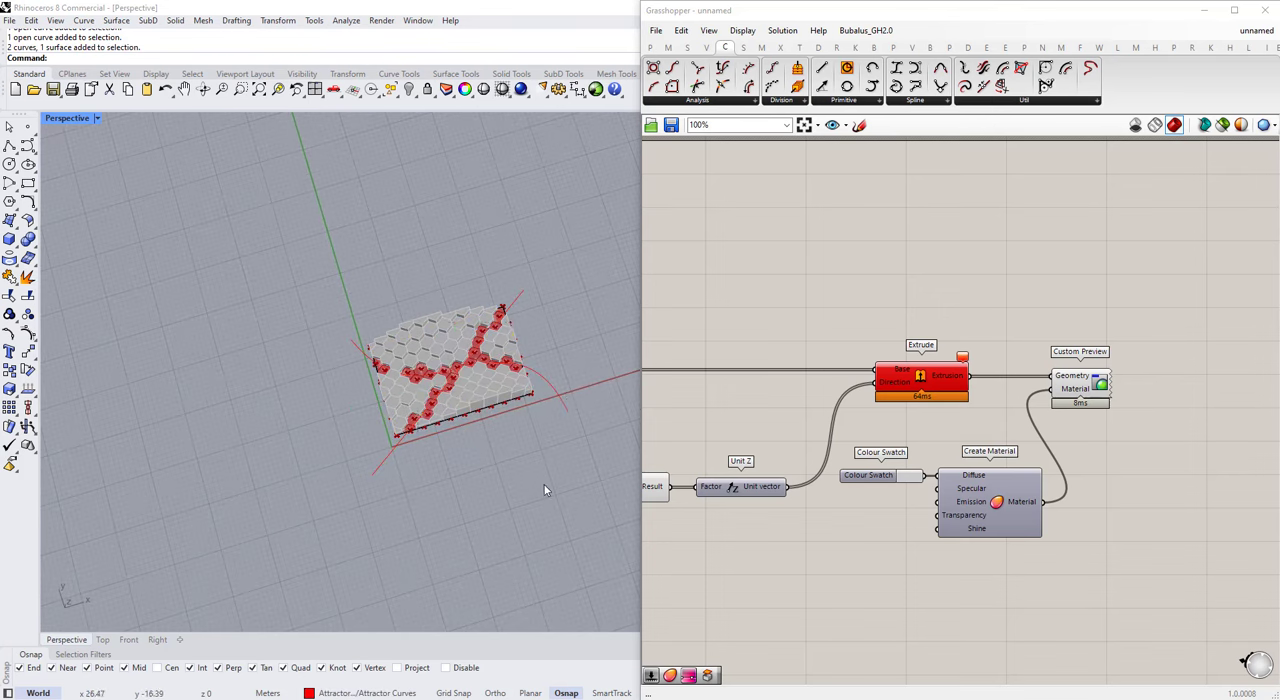
drag(566, 496, 430, 250)
scroll(413, 393, up, 4)
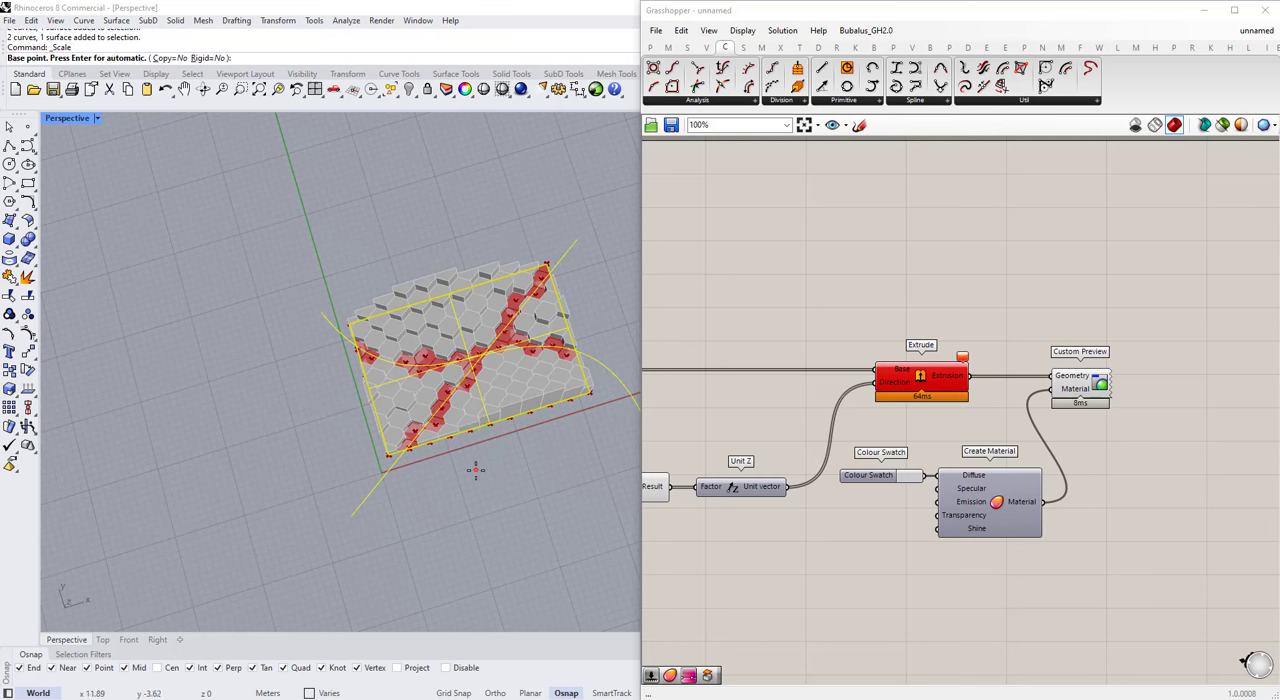
shift+right_drag(584, 396, 413, 424)
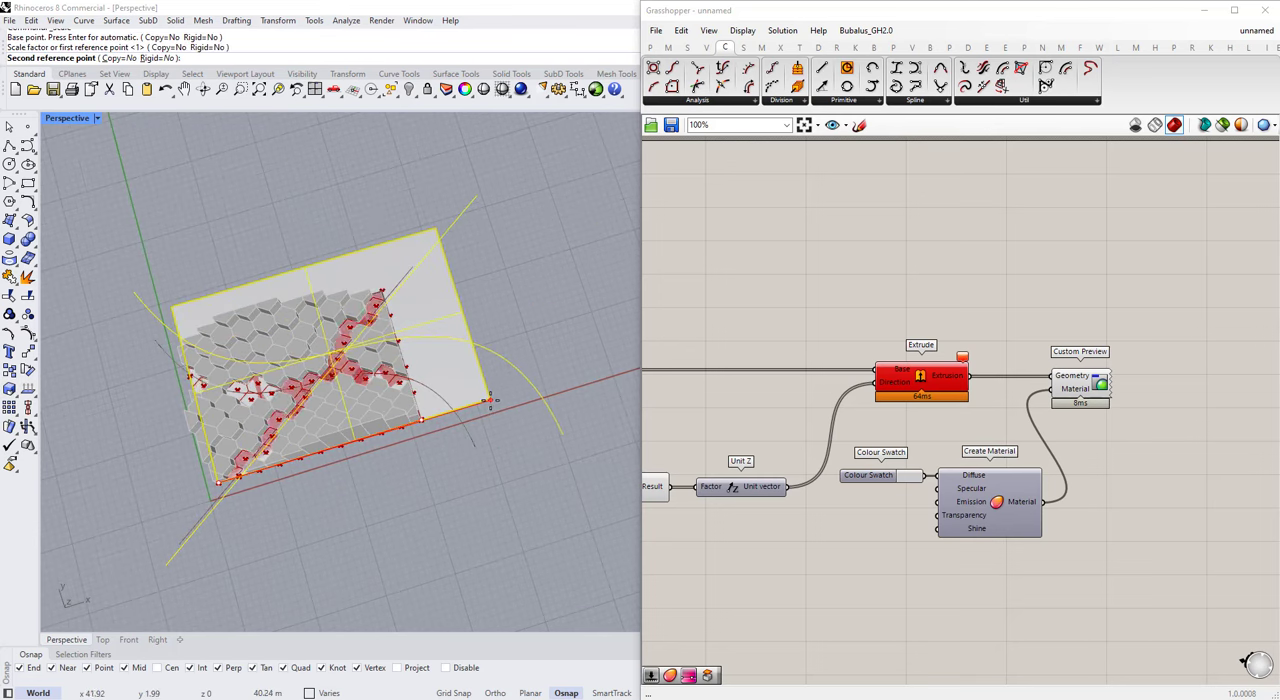
click(491, 399)
scroll(480, 472, up, 4)
click(482, 477)
right_drag(482, 477, 396, 494)
Step: Examine the hexagon cell extrusions on the scaled site, especially the failing cells along the attractor curves
scroll(473, 465, down, 6)
scroll(1108, 366, down, 9)
scroll(1060, 378, up, 11)
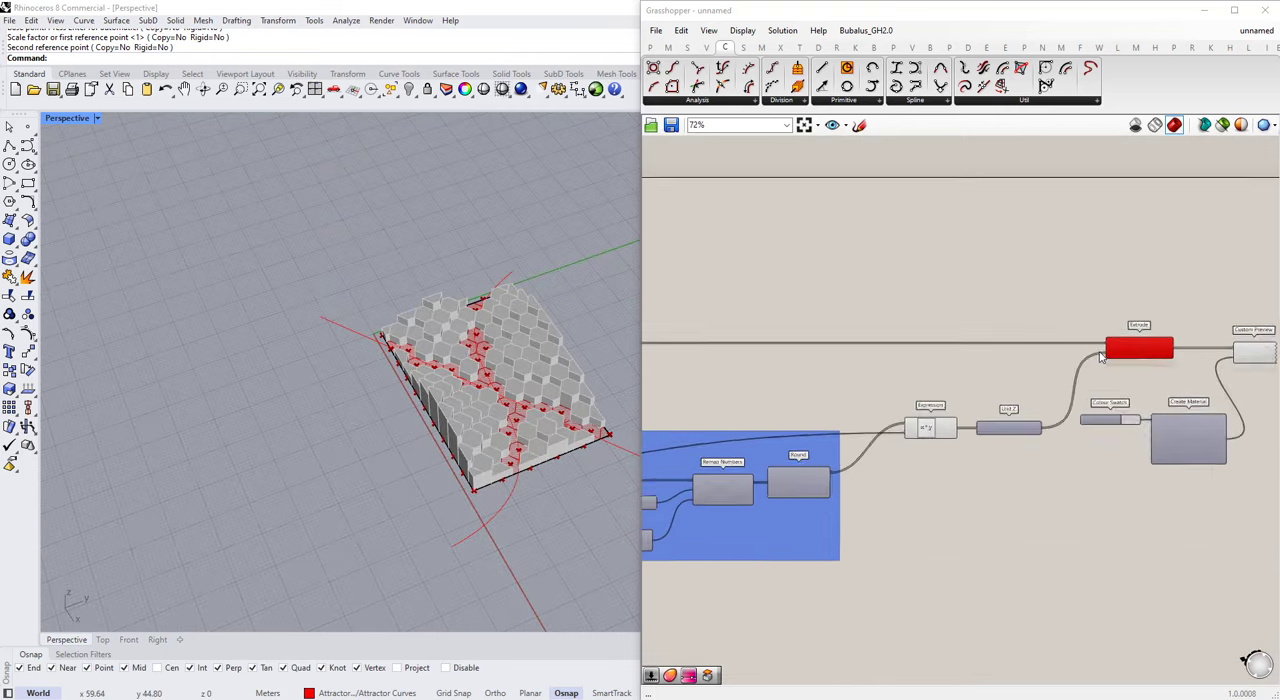
click(1187, 356)
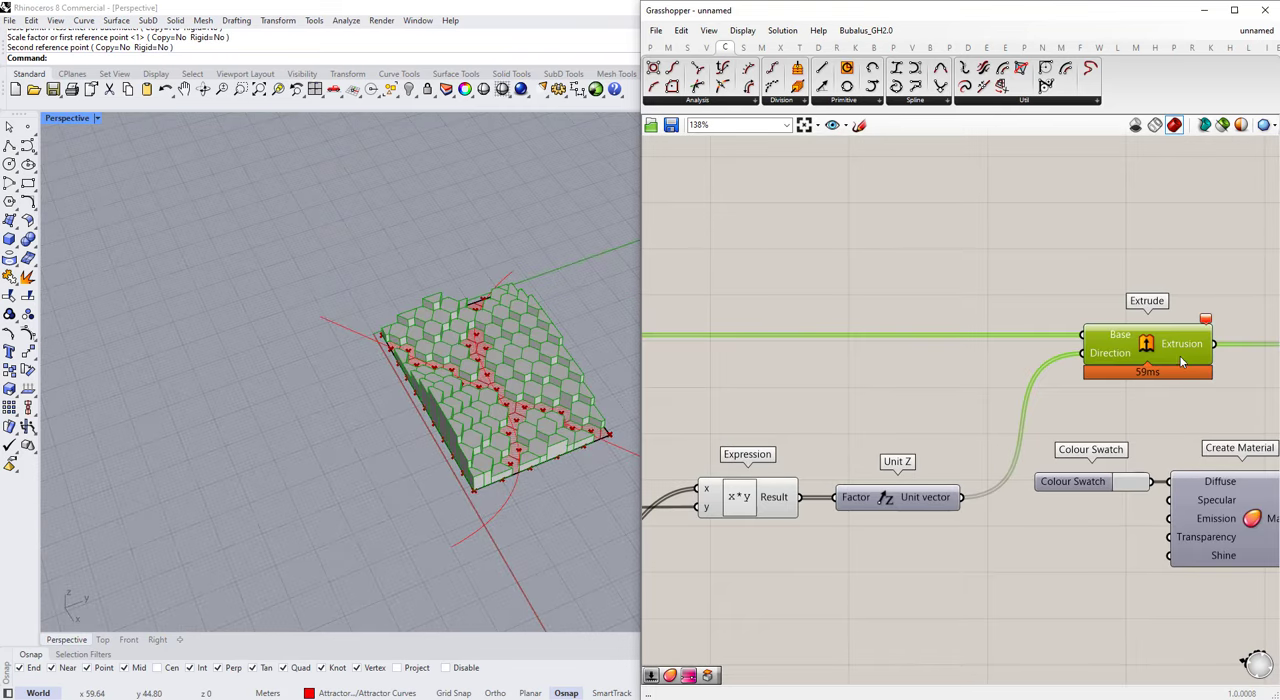
right_drag(410, 248, 430, 330)
scroll(430, 330, up, 7)
scroll(430, 330, down, 4)
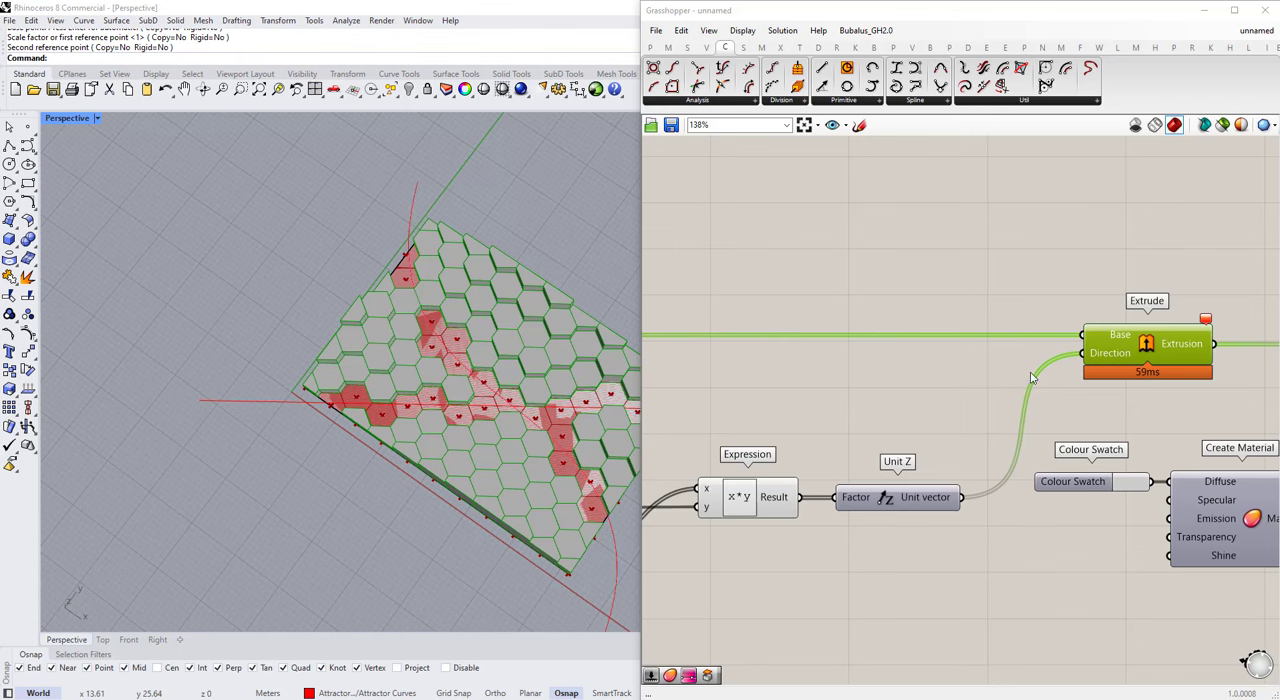
scroll(1132, 376, down, 4)
scroll(1132, 376, up, 3)
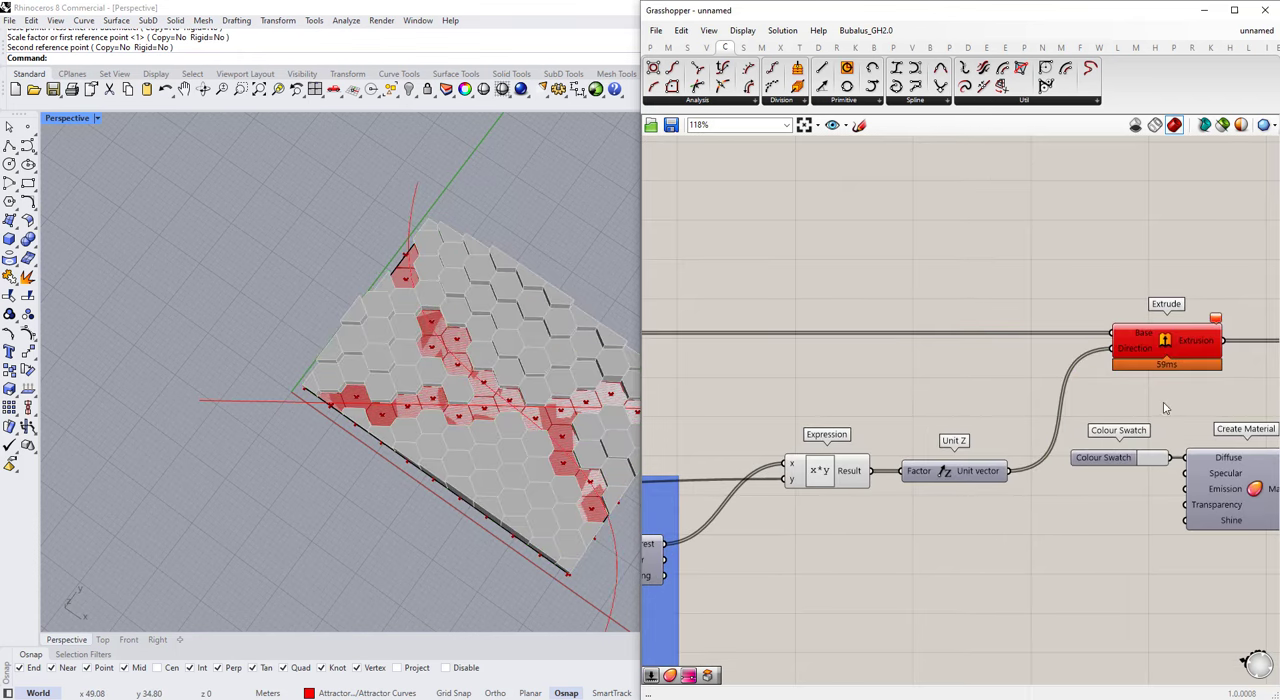
scroll(431, 327, up, 5)
click(431, 327)
scroll(1003, 386, down, 4)
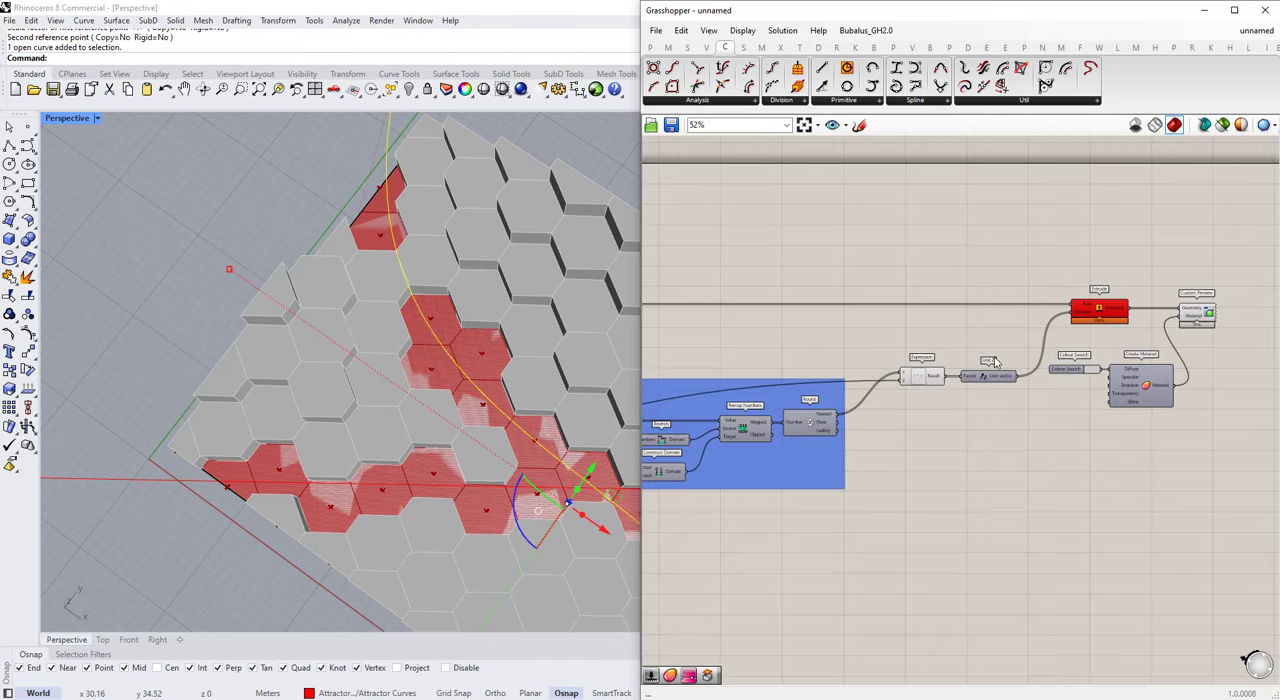
Step: Set the Min No. of Floors slider to 1
scroll(995, 362, down, 4)
scroll(870, 363, up, 9)
double_click(795, 387)
text(1)
key(Return)
scroll(614, 371, down, 2)
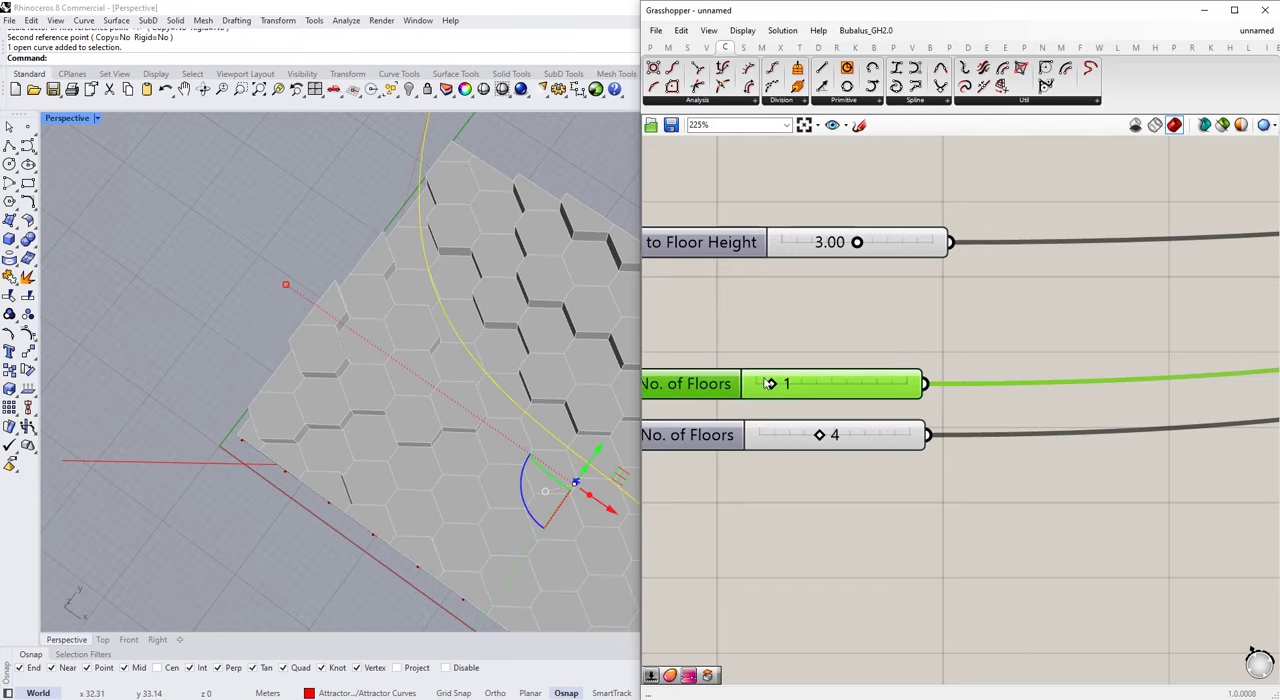
Step: Set the Min No. of Floors slider to 0
scroll(769, 383, down, 6)
scroll(938, 422, up, 2)
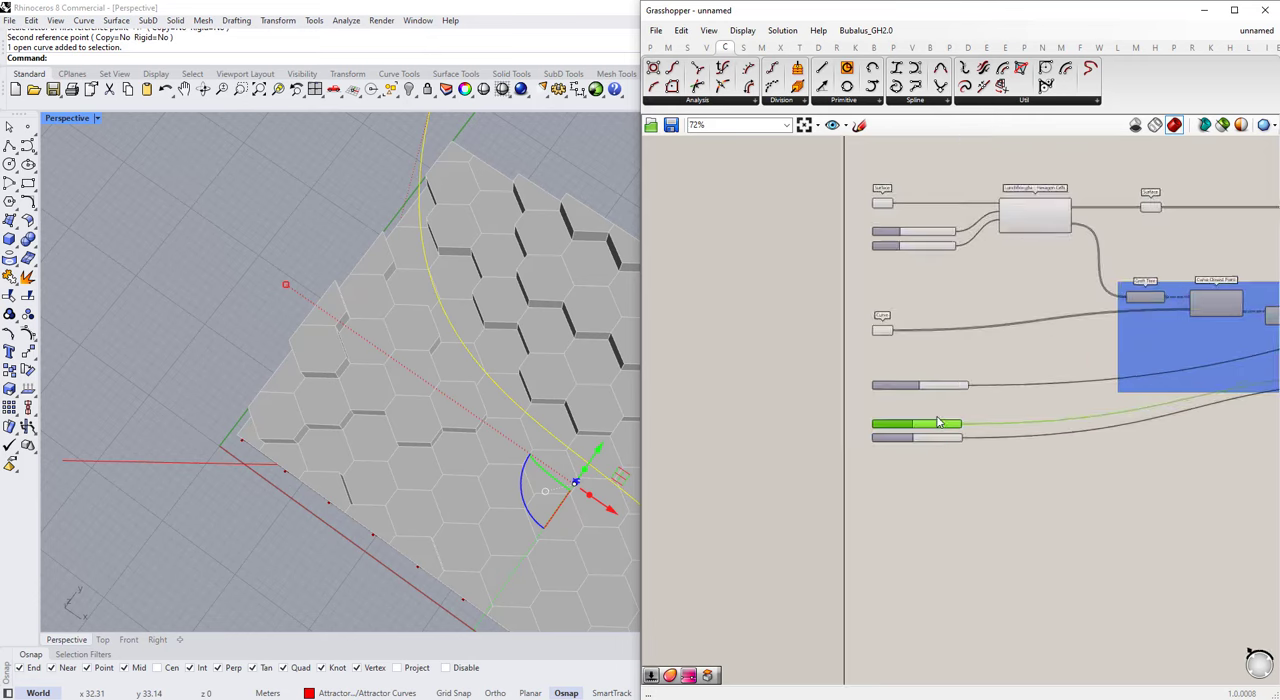
scroll(938, 422, up, 4)
double_click(930, 439)
text(0)
key(Return)
scroll(588, 503, down, 5)
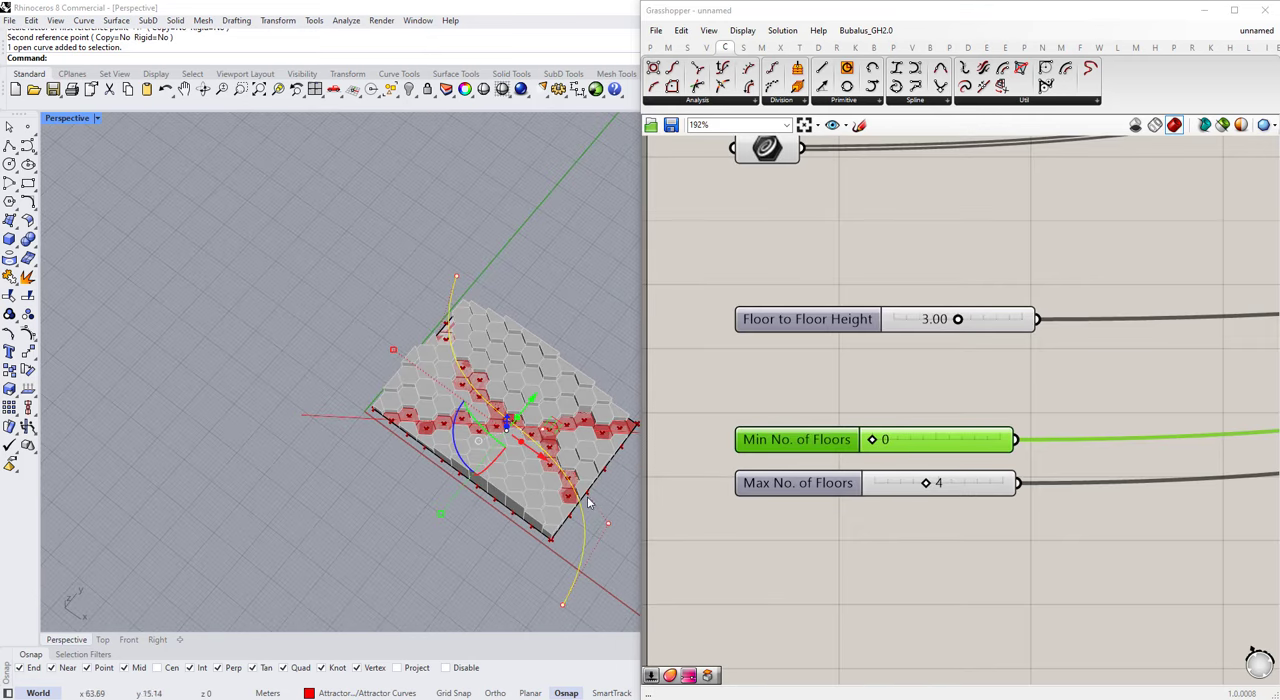
Step: Shift the Expression, Unit Z, Extrude, Custom Preview and material components together further away from the Attractor Curve group
right_drag(541, 468, 357, 549)
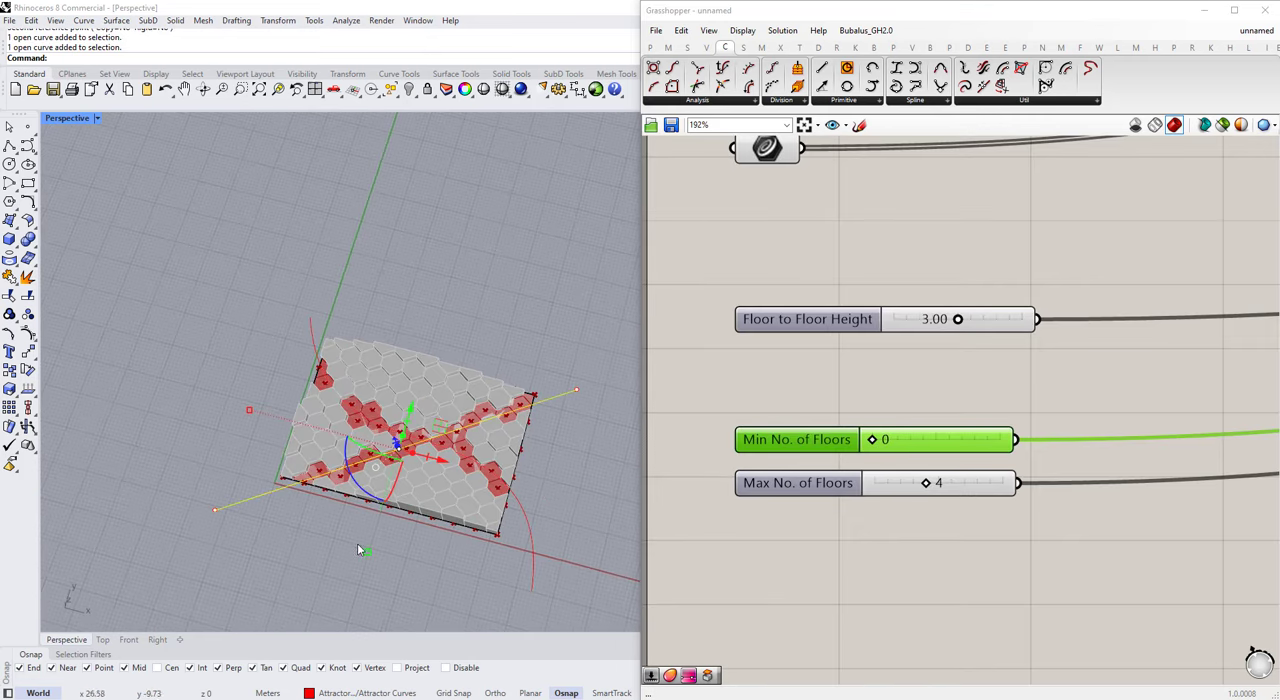
scroll(984, 349, down, 6)
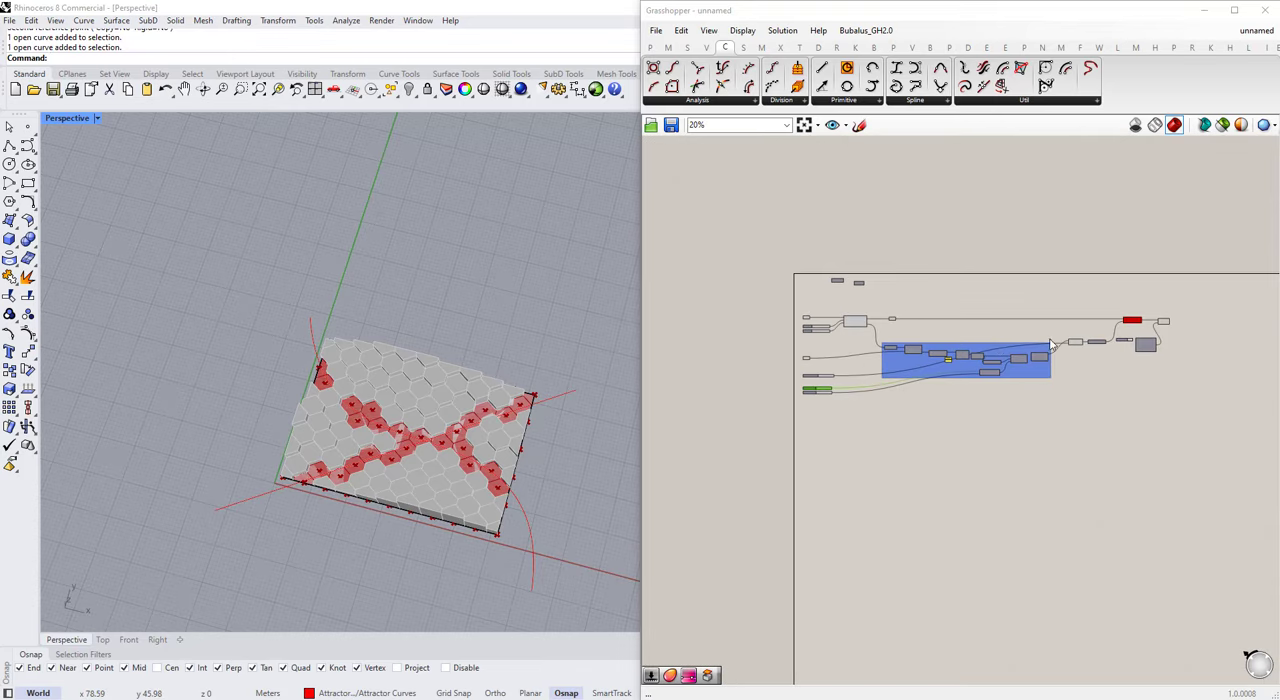
right_drag(985, 355, 930, 359)
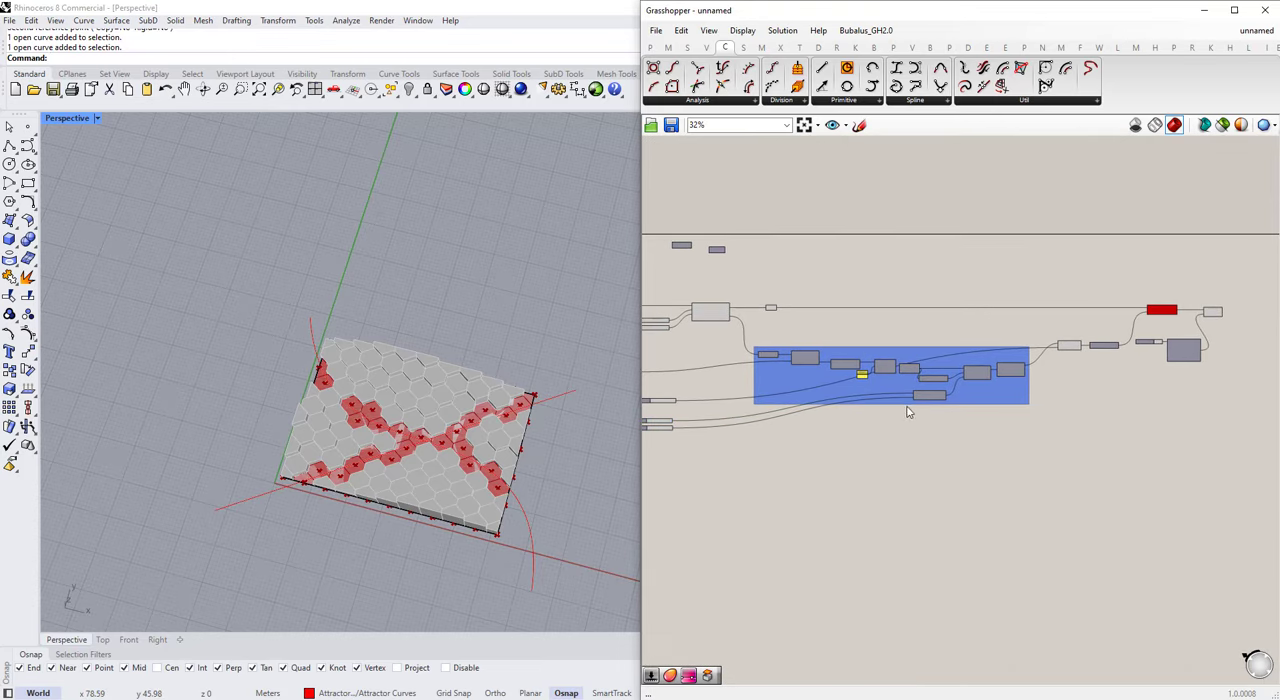
click(997, 393)
drag(997, 391, 1001, 393)
scroll(1108, 344, up, 4)
scroll(1022, 358, down, 3)
drag(1213, 391, 1020, 286)
drag(1025, 359, 1070, 356)
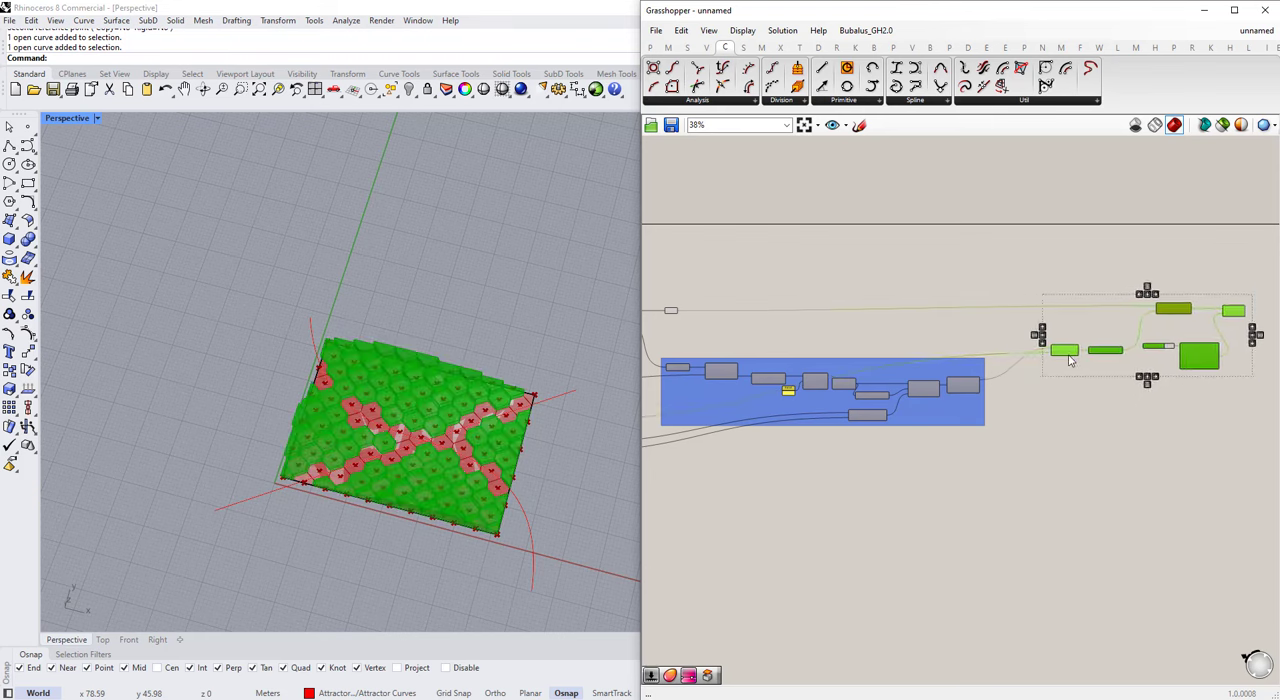
click(1005, 300)
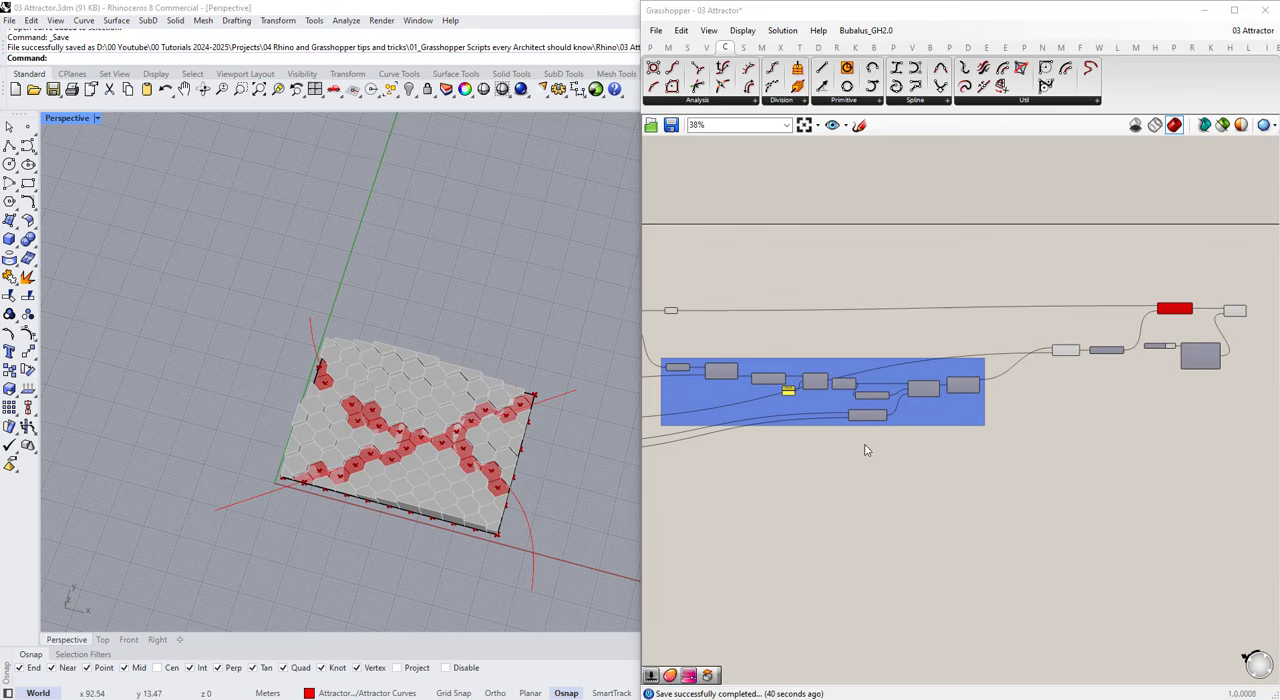
scroll(900, 430, down, 3)
scroll(616, 419, up, 4)
mouse_move(450, 410)
right_down()
mouse_move(531, 363)
mouse_move(434, 420)
right_up()
scroll(434, 420, up, 2)
click(581, 487)
scroll(719, 418, up, 4)
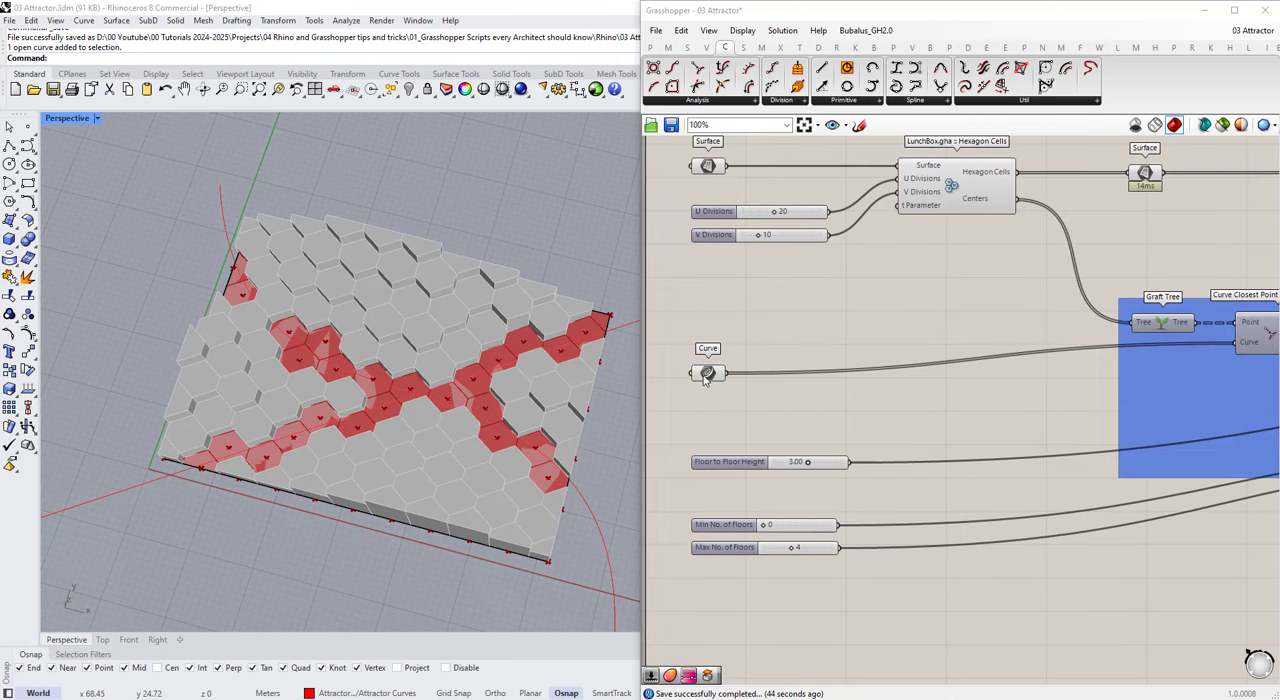
Step: Add a Pufferfish Offset Curve component between the Curve parameter and the Attractor Curve group
click(713, 400)
scroll(850, 390, down, 3)
drag(846, 376, 1093, 430)
click(802, 418)
scroll(802, 418, up, 6)
double_click(815, 418)
text(offse)
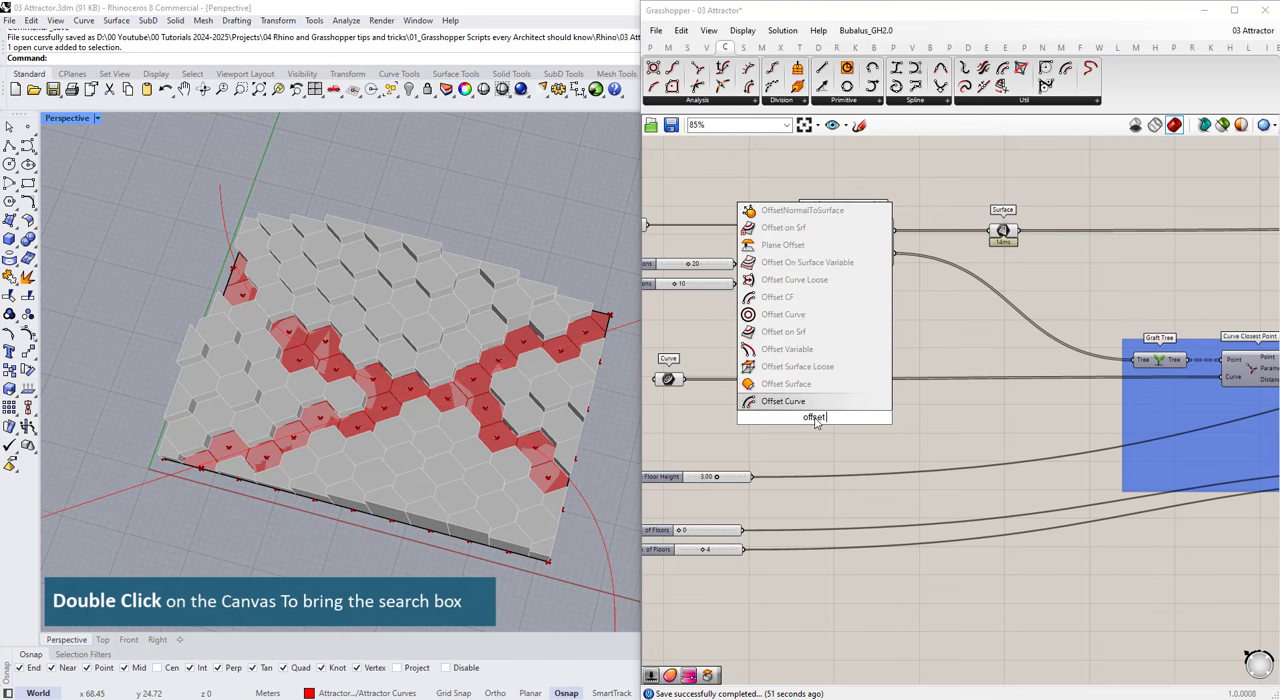
click(783, 366)
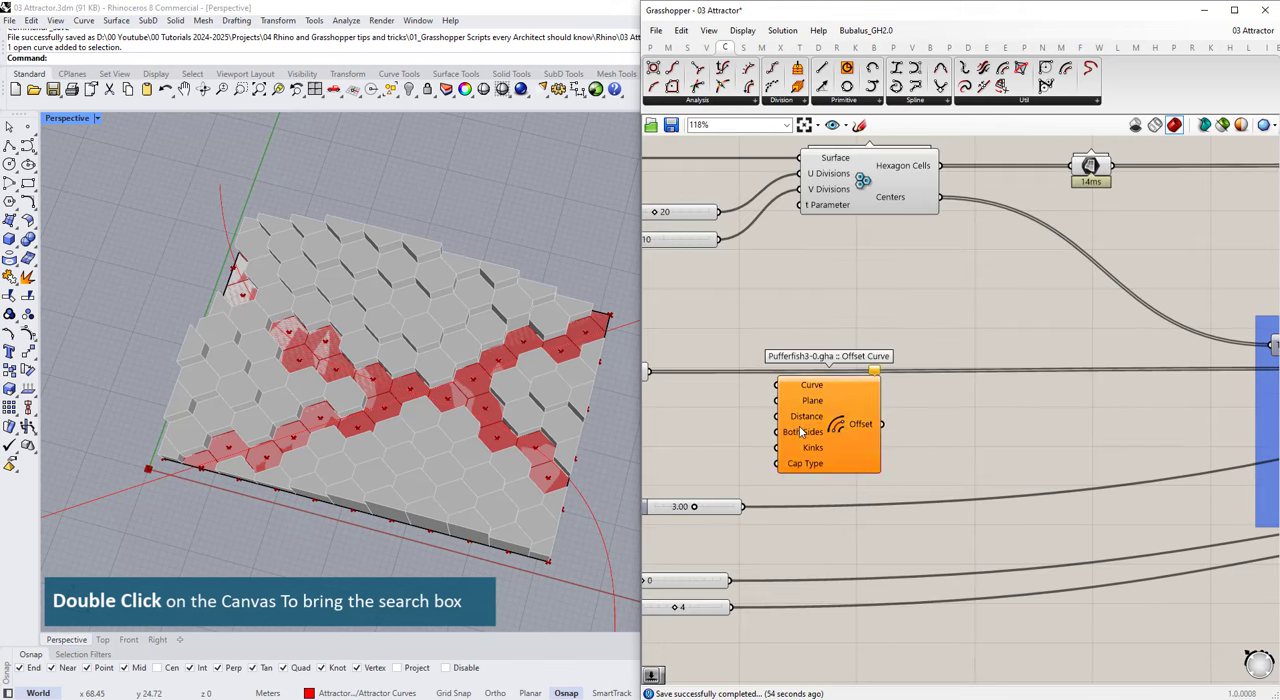
Step: Align the Curve parameter with Offset Curve and move its wire from Curve Closest Point to Offset Curve's Curve input
scroll(704, 375, up, 2)
drag(704, 381, 704, 331)
scroll(704, 335, down, 3)
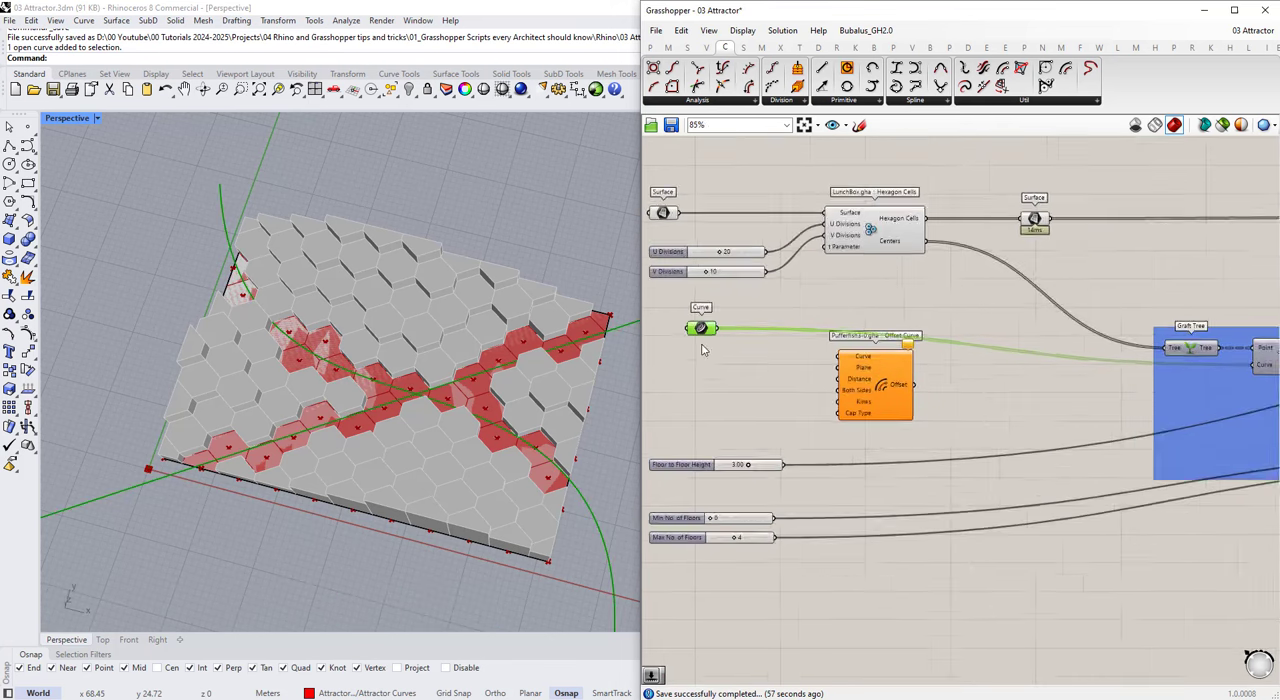
drag(855, 380, 870, 398)
scroll(868, 396, down, 1)
scroll(1095, 365, up, 2)
ctrl+shift+drag(1127, 361, 821, 366)
scroll(880, 358, down, 3)
scroll(774, 368, up, 3)
scroll(790, 375, down, 1)
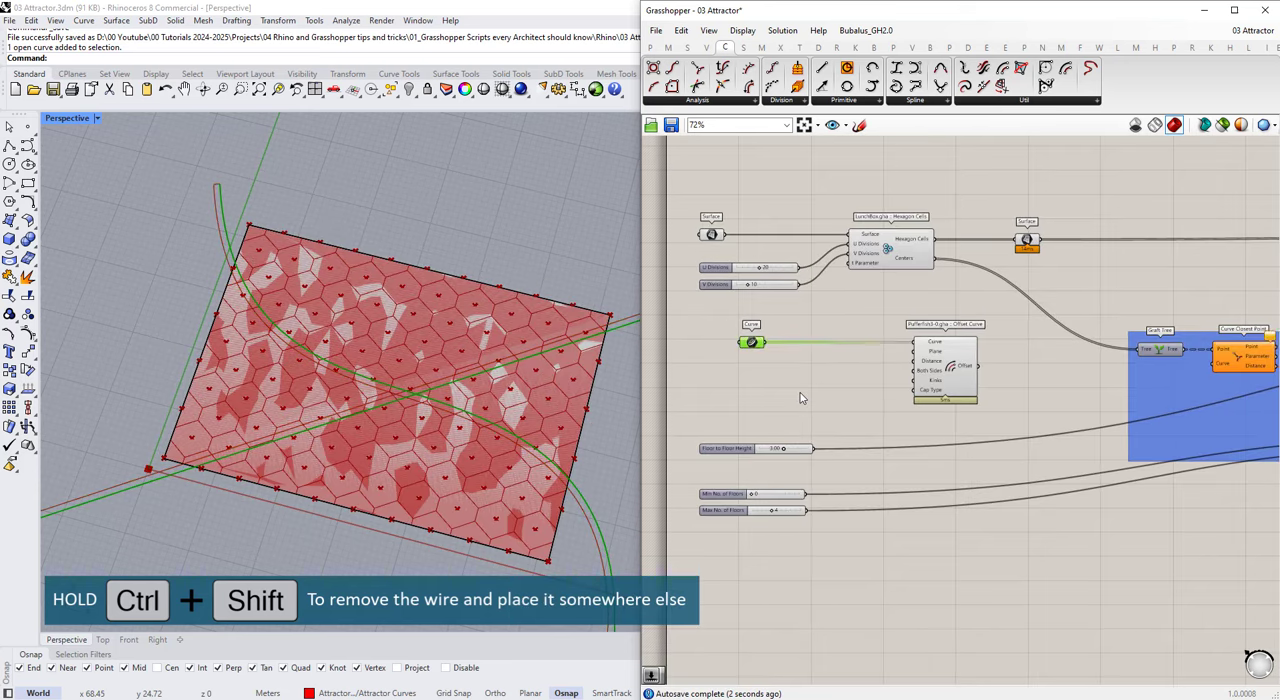
Step: Add a number slider named Curve Offset, set it to 1.00, and connect it to Offset Curve's Distance input
double_click(800, 395)
text(0.0)
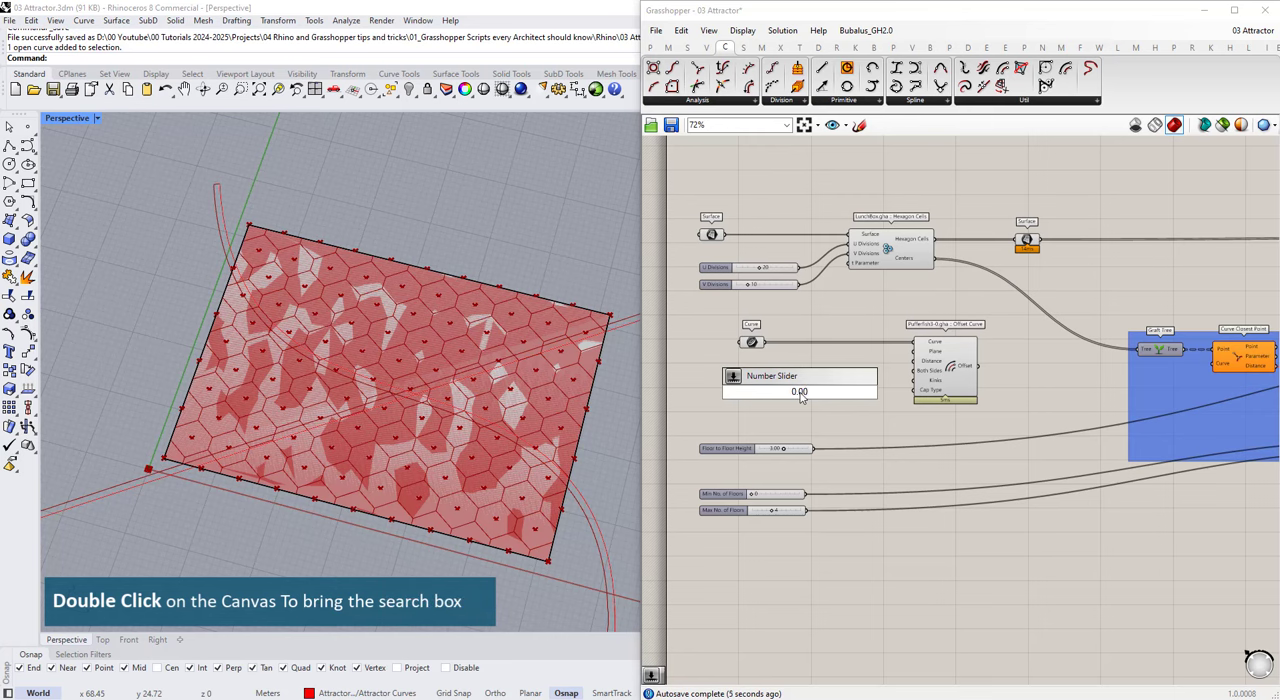
text(0)
key(Return)
scroll(810, 398, up, 3)
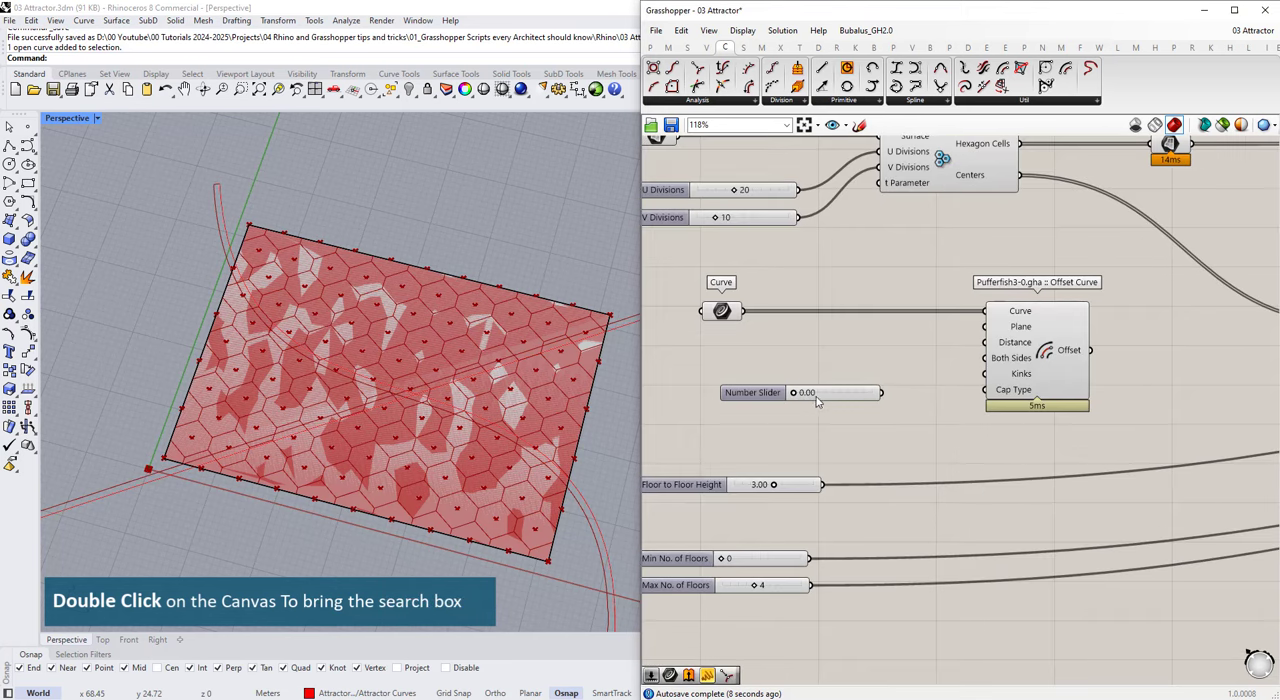
right_click(772, 398)
text(Curve Offset)
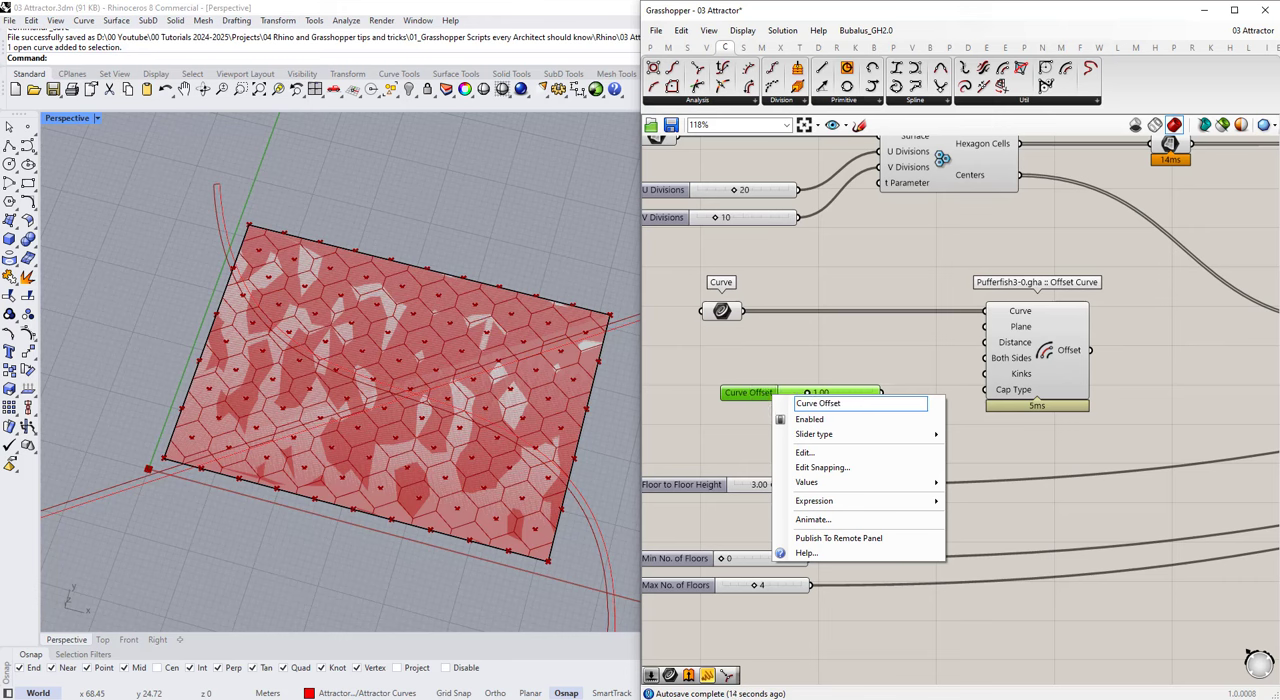
key(Return)
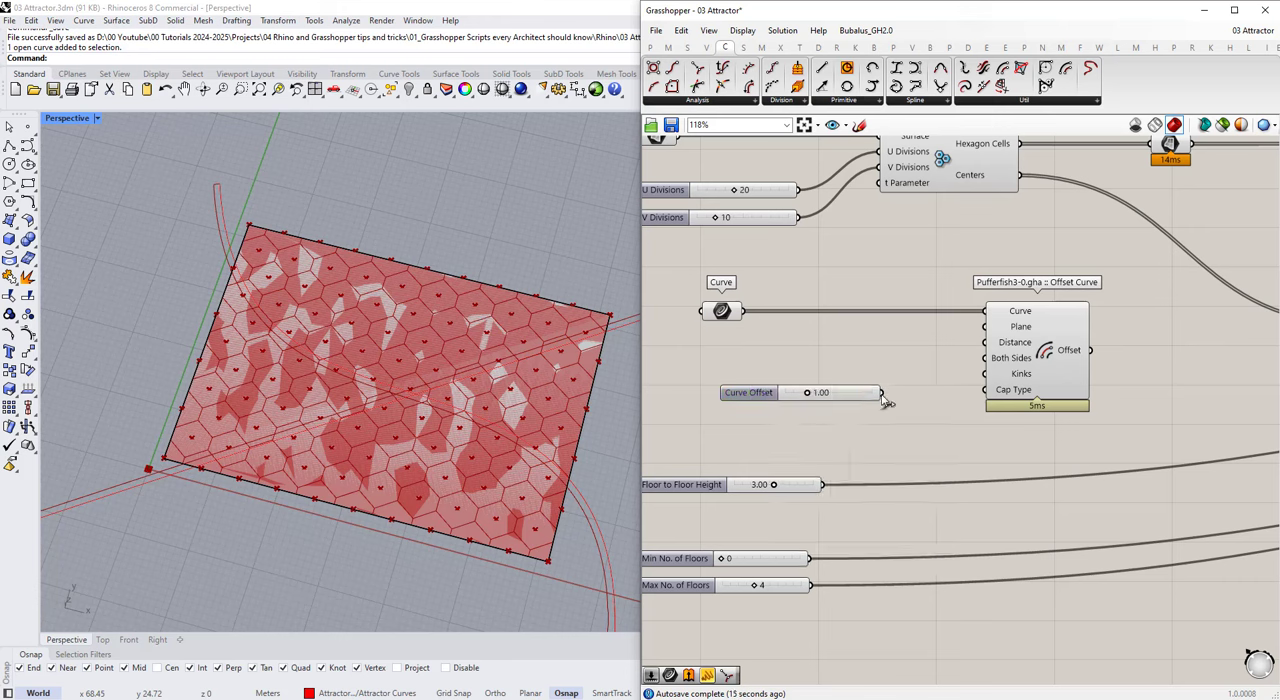
click(1055, 386)
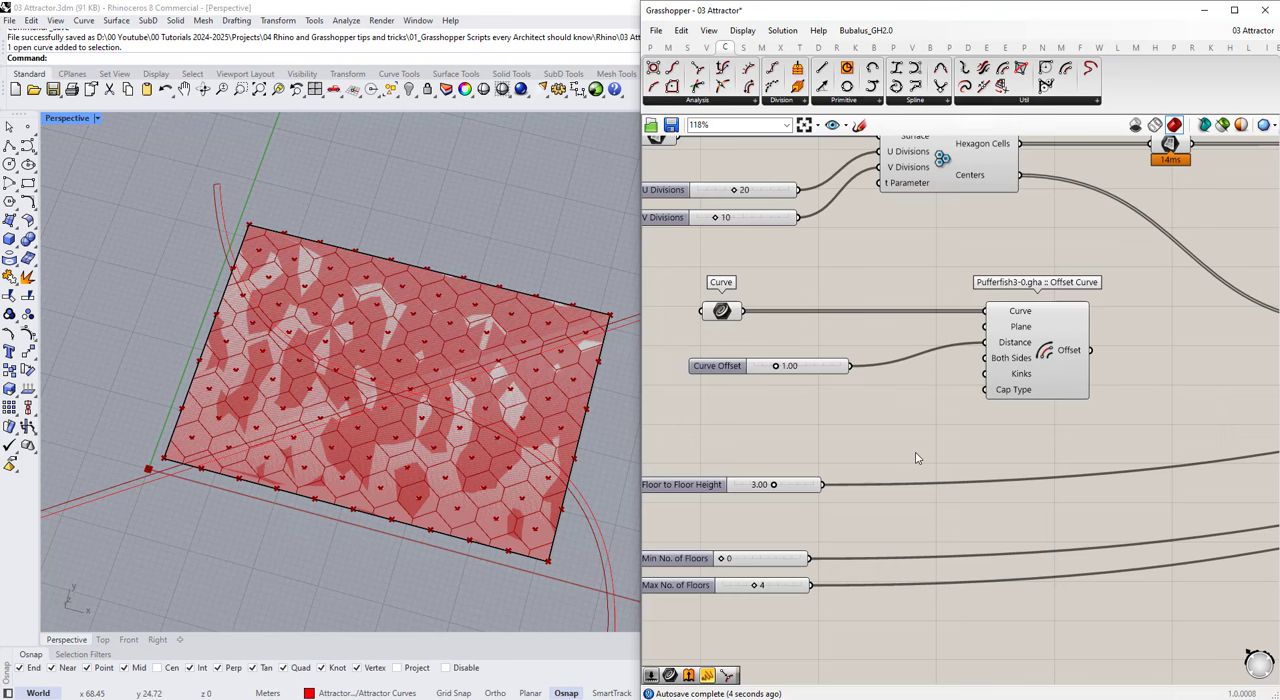
Step: Try feeding Offset Curve's Both Sides input from a Boolean Toggle set to True, and delete the toggle
double_click(916, 458)
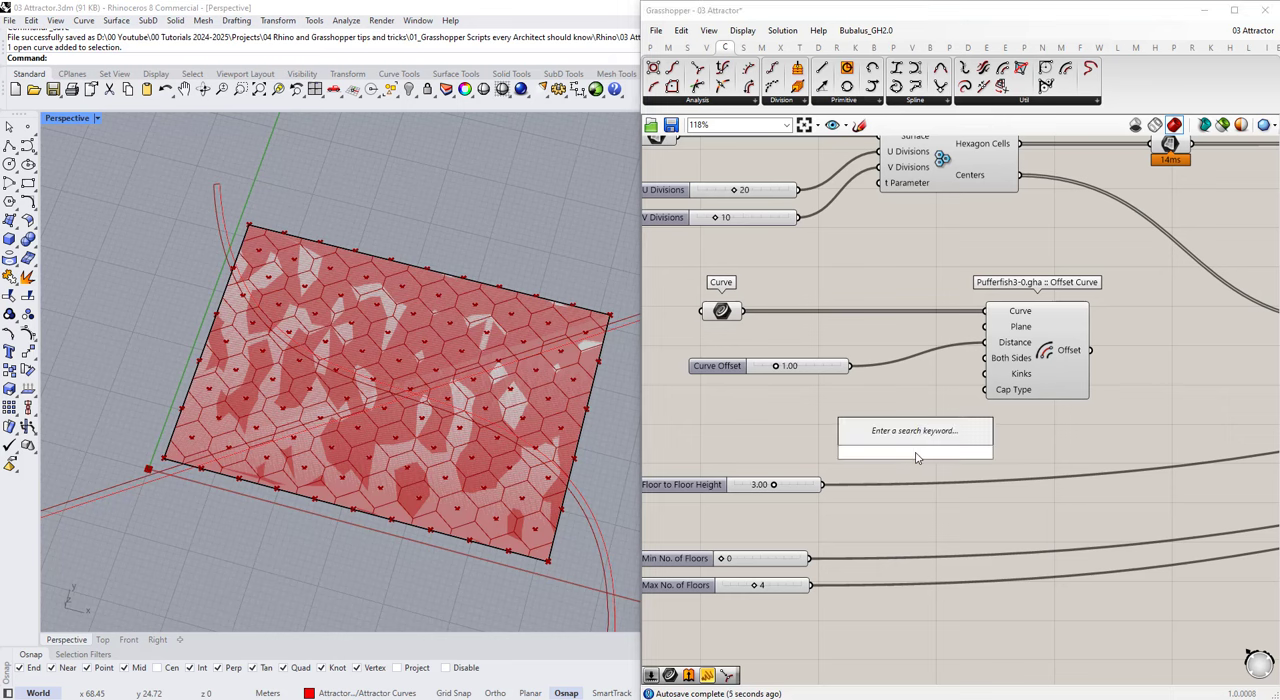
text(bool)
click(950, 349)
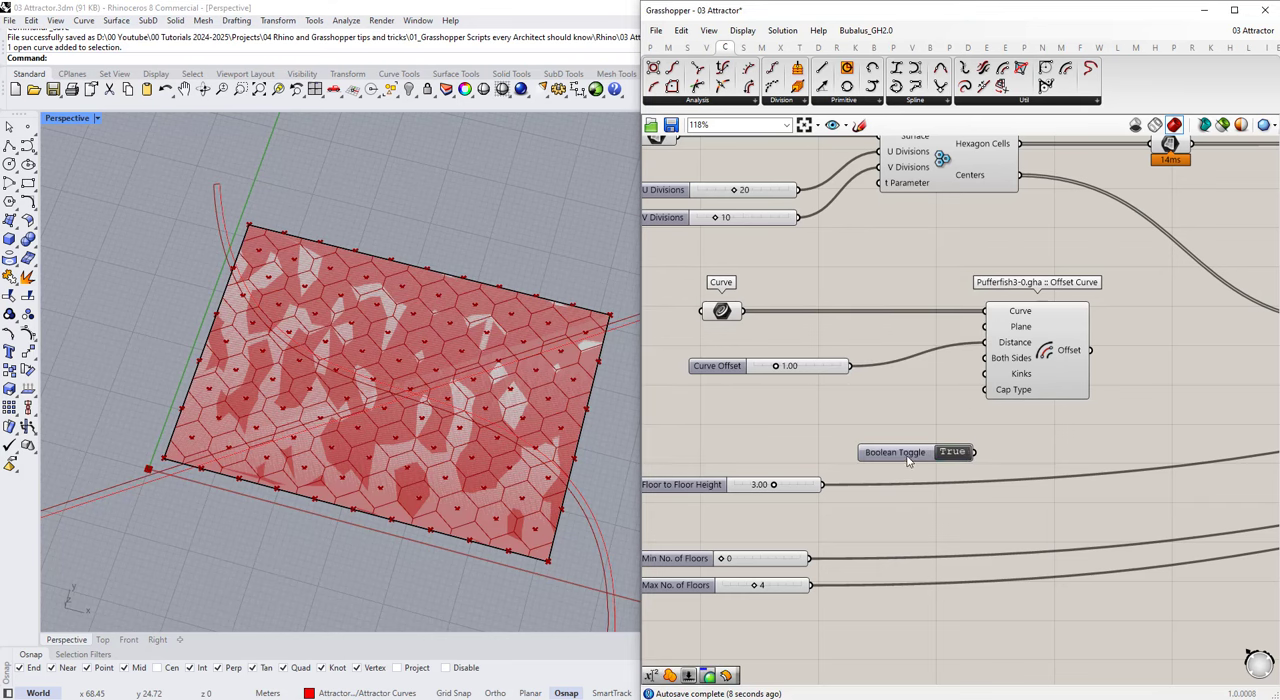
drag(978, 367, 985, 358)
click(1037, 374)
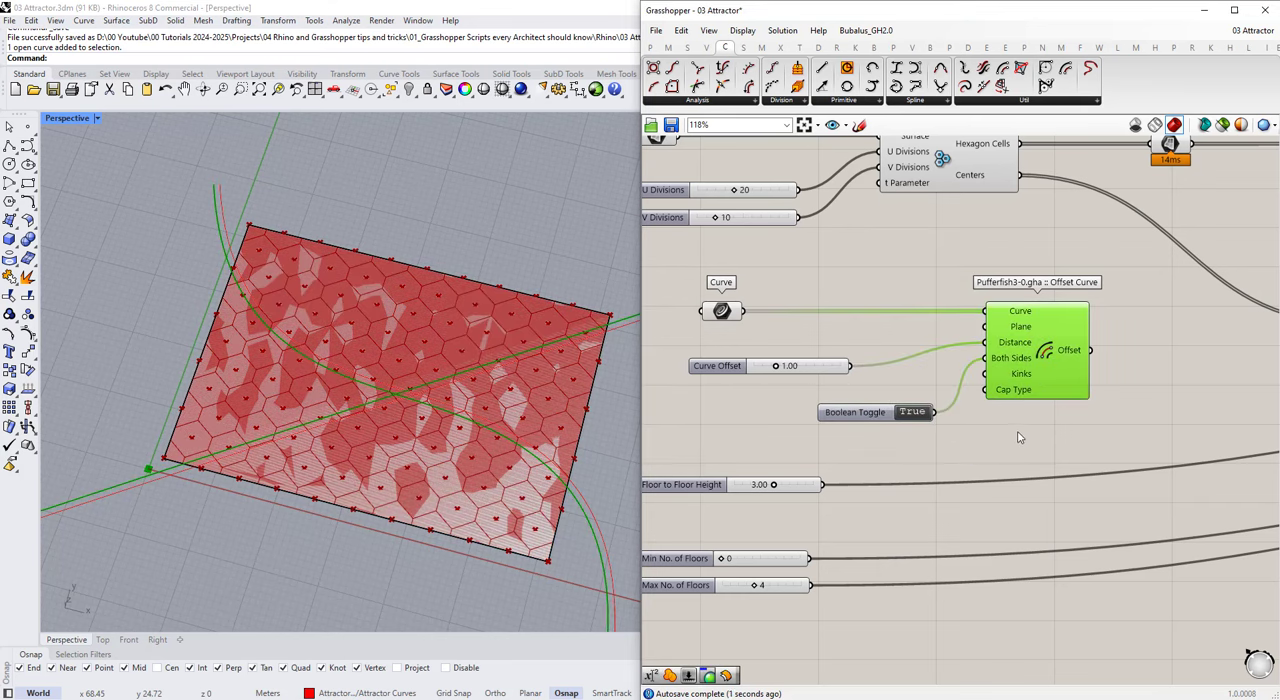
mouse_move(1011, 358)
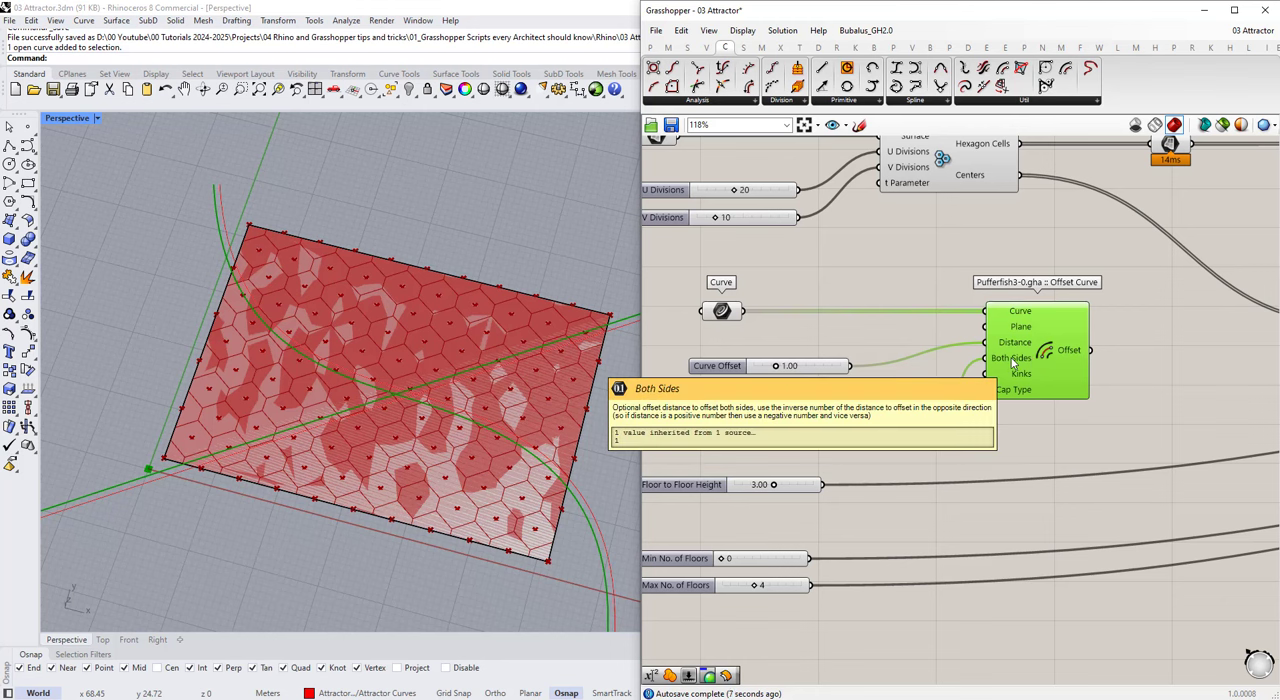
click(880, 411)
key(Delete)
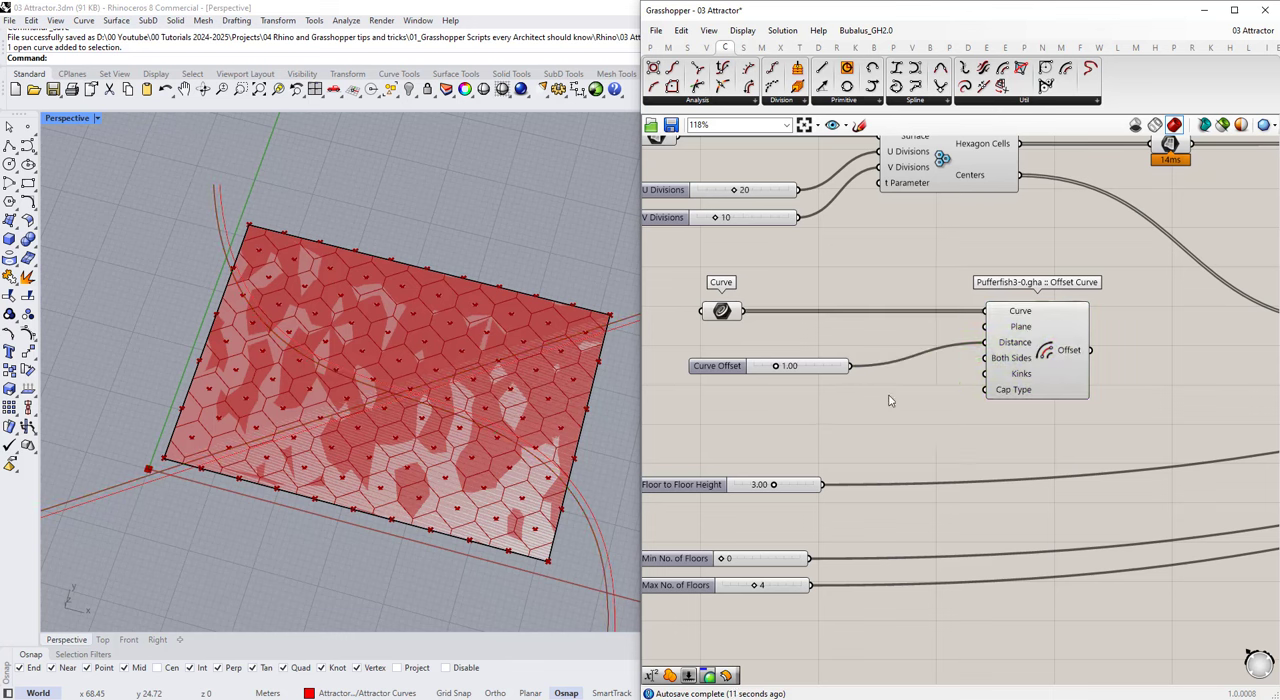
Step: Add a Negative component, feed it from the Curve Offset slider, and connect its result to Offset Curve's Both Sides input
double_click(961, 404)
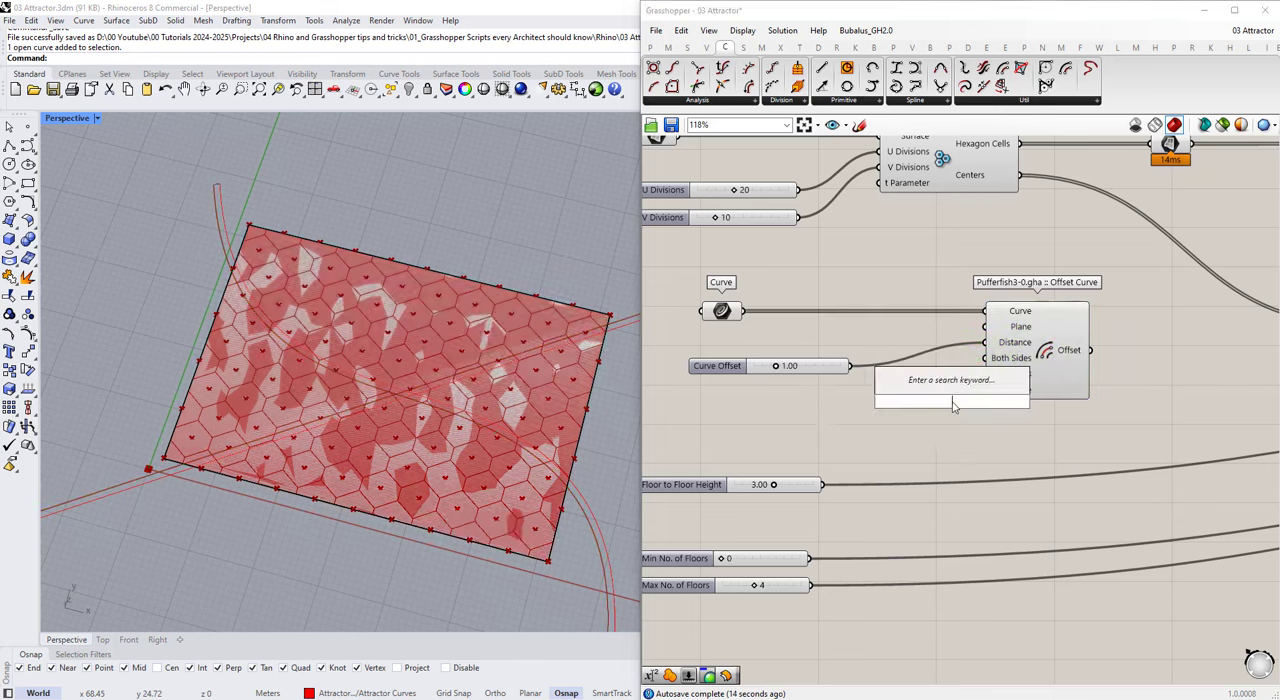
text(neg)
key(Return)
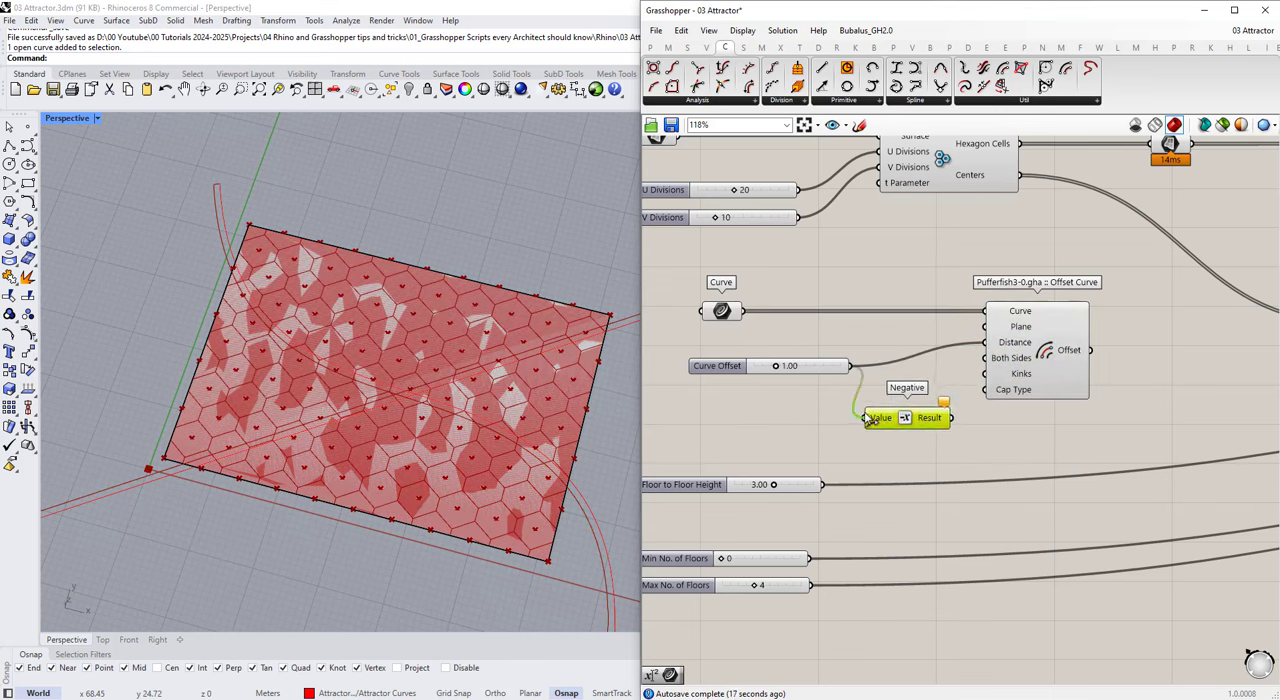
drag(957, 366, 986, 359)
click(1045, 364)
right_drag(560, 385, 520, 385)
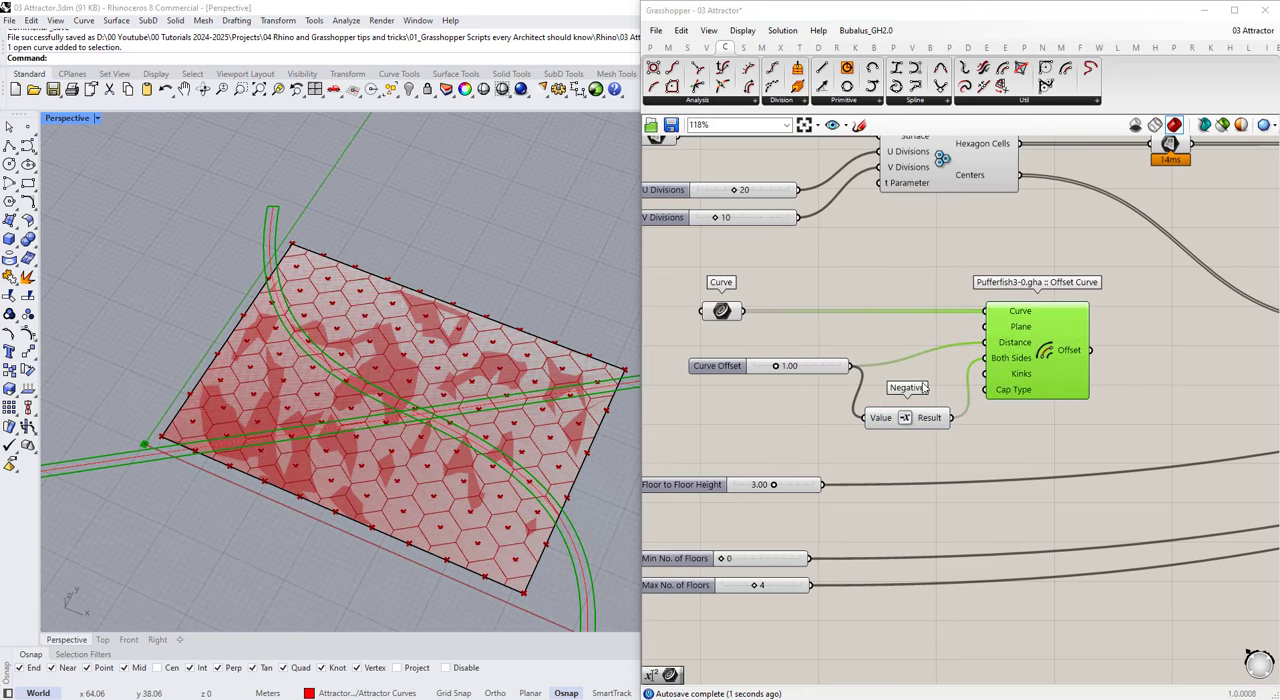
mouse_move(1008, 400)
Step: Connect Offset Curve's Offset output to the Curve input of Curve Closest Point
click(812, 367)
scroll(812, 368, down, 3)
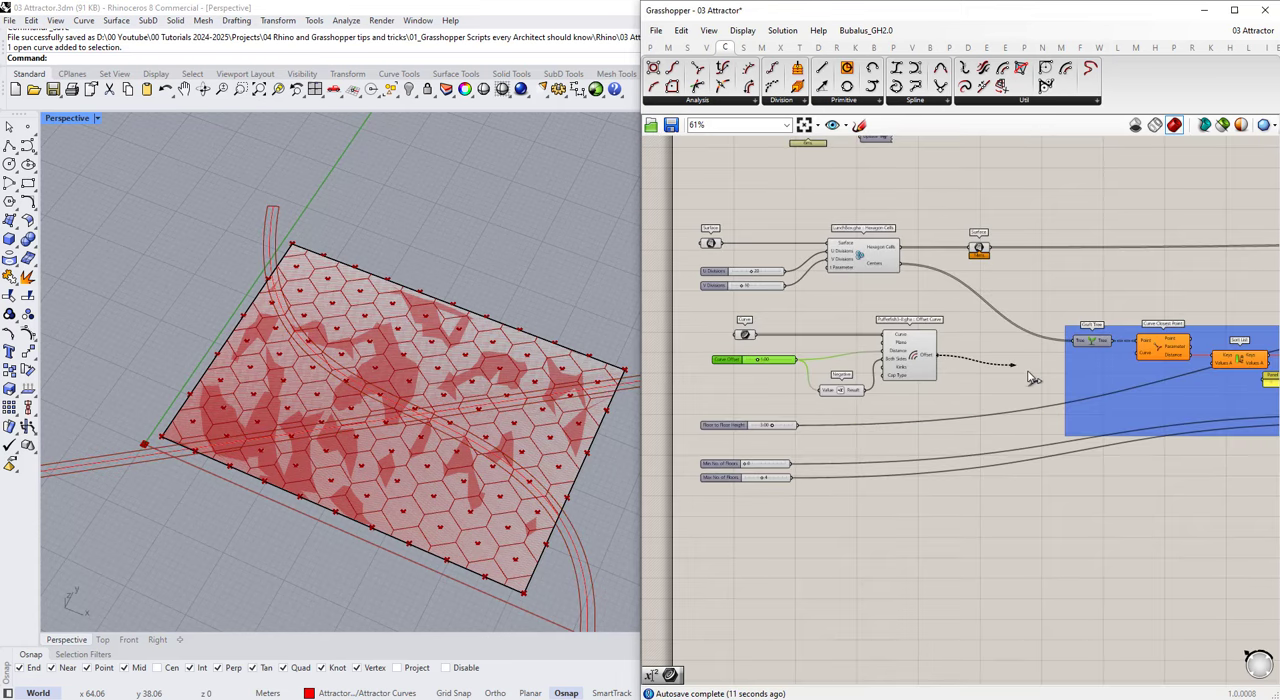
scroll(1078, 378, up, 2)
drag(1028, 373, 1157, 346)
drag(853, 355, 869, 351)
right_drag(560, 370, 553, 396)
scroll(736, 365, down, 4)
scroll(1035, 357, up, 3)
right_drag(841, 357, 765, 351)
scroll(765, 351, down, 1)
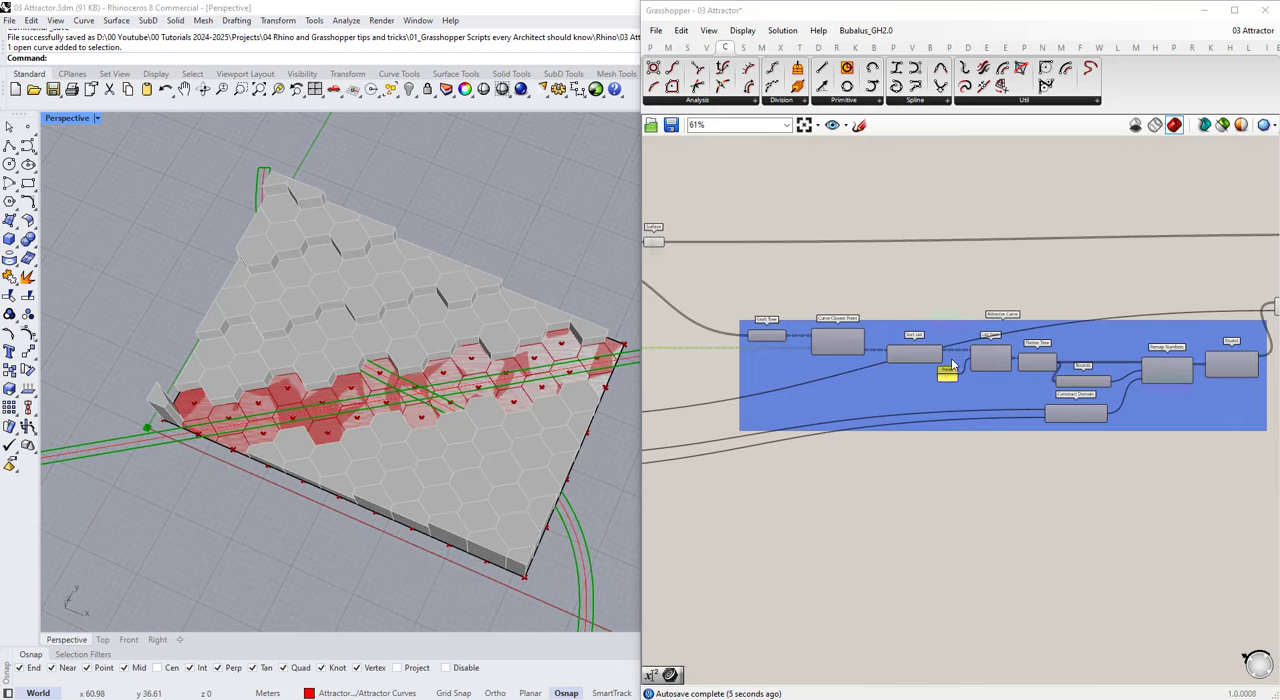
Step: Switch the Perspective viewport's display mode to Wireframe and on to Shaded
scroll(482, 350, down, 3)
right_drag(482, 350, 510, 430)
scroll(510, 430, up, 2)
click(98, 119)
click(140, 110)
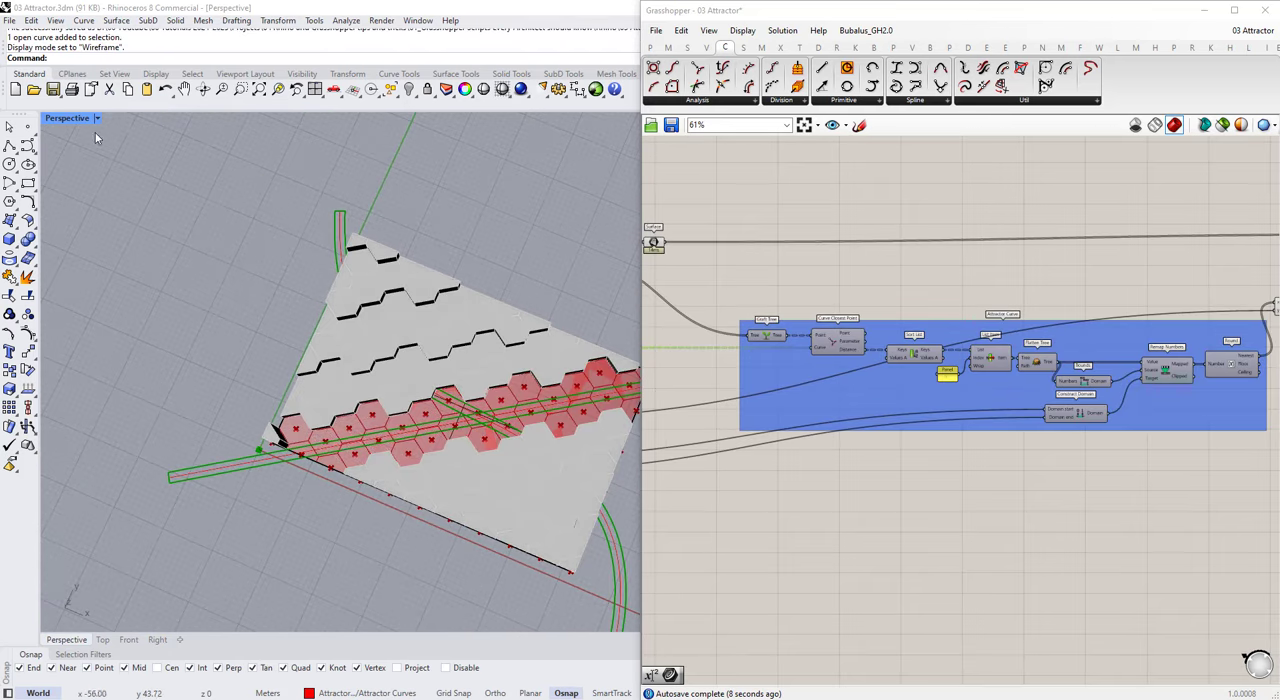
click(98, 119)
click(138, 125)
Step: Add a 0 to 1 number slider set to 0.20 and connect it to Create Material's Transparency input
scroll(951, 313, down, 3)
scroll(951, 313, up, 7)
scroll(951, 313, up, 1)
double_click(879, 358)
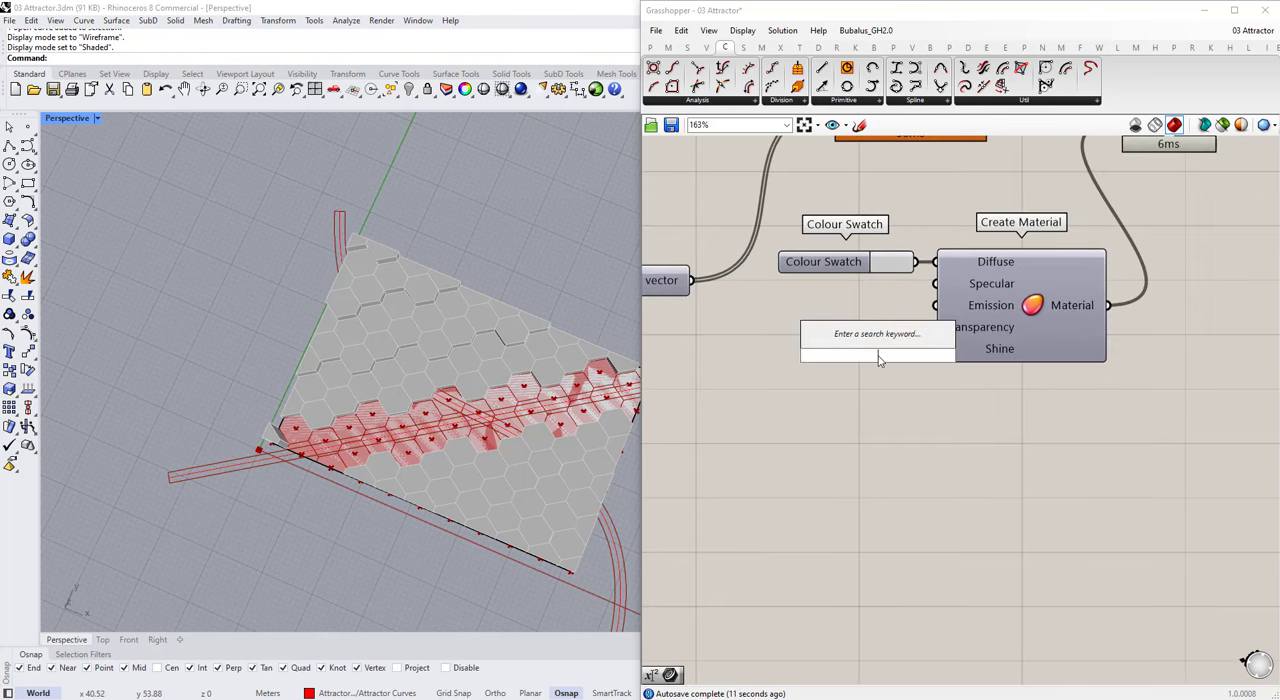
text(0.00<1)
key(Return)
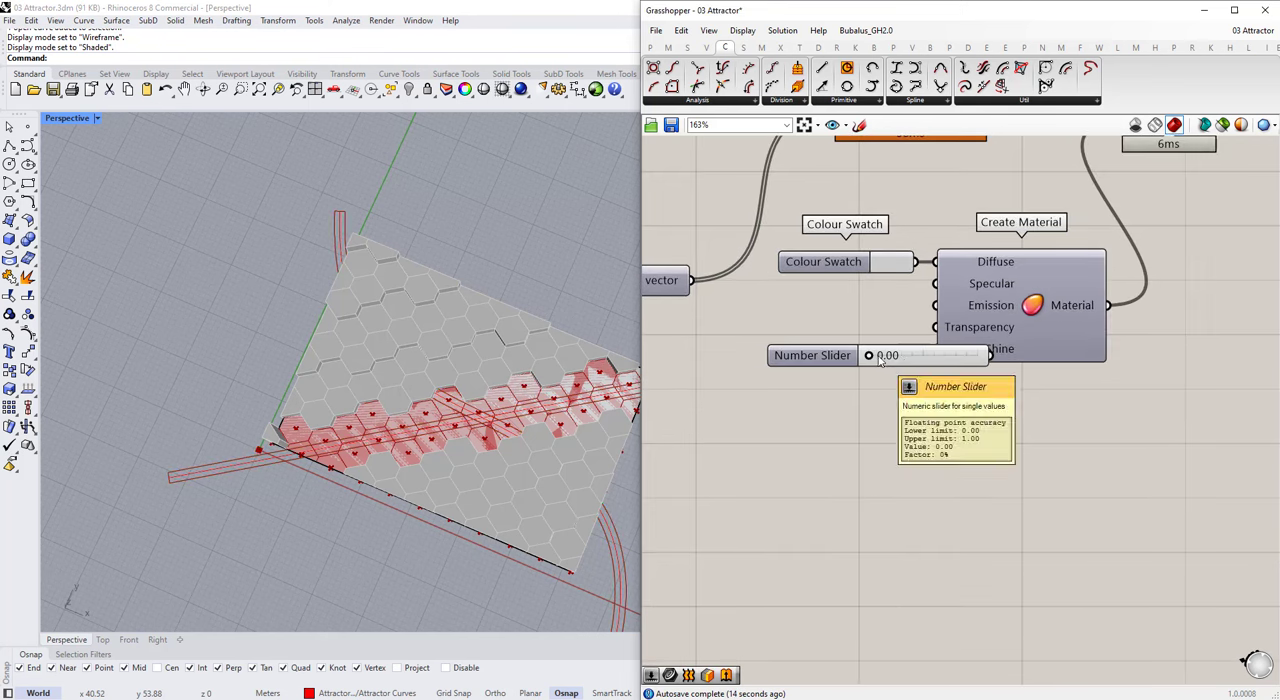
double_click(903, 356)
text(2)
click(1000, 350)
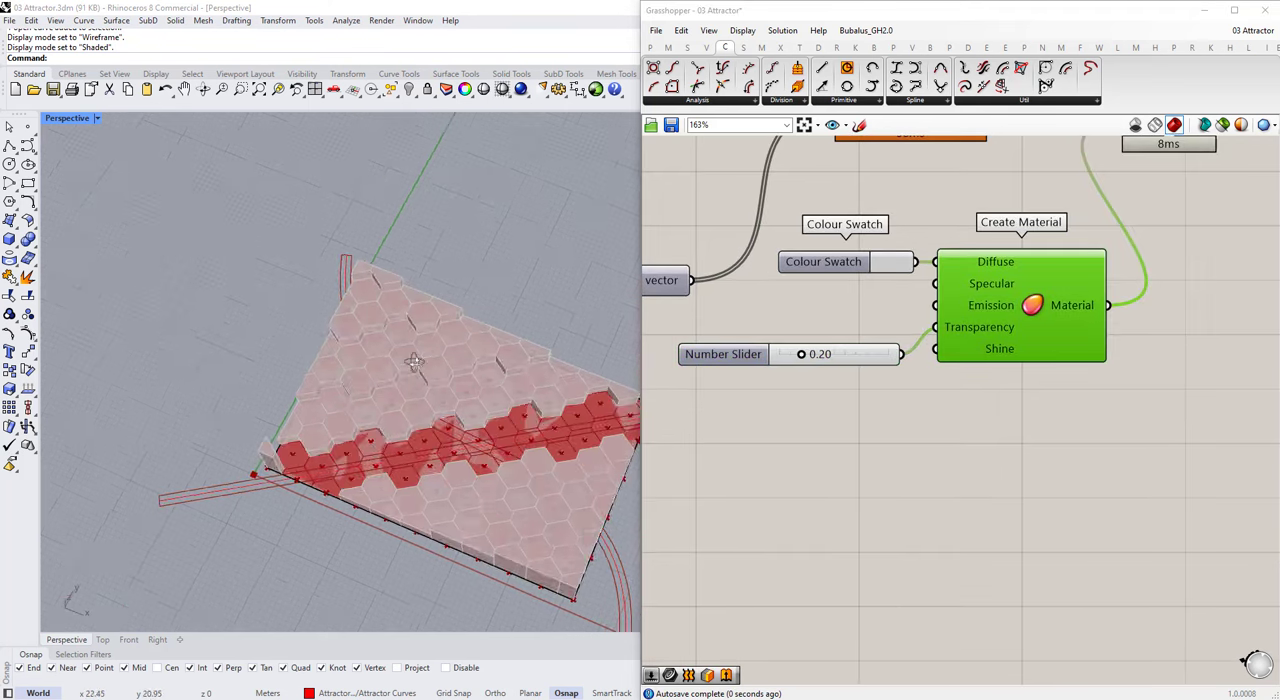
Step: Examine the transparent massing around the curved attractor, from several angles and distances
right_drag(430, 380, 455, 340)
scroll(455, 345, up, 5)
click(550, 468)
click(954, 417)
scroll(386, 374, down, 6)
right_drag(386, 374, 382, 364)
key(Escape)
scroll(382, 362, up, 5)
scroll(891, 333, down, 5)
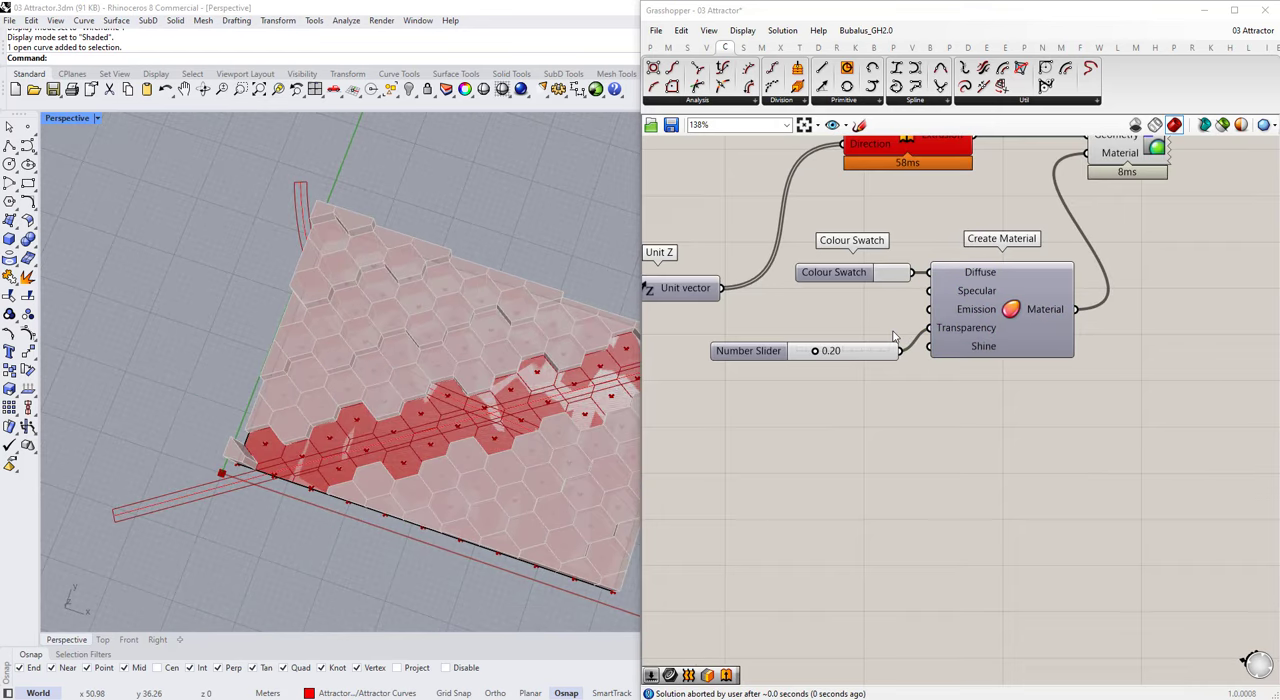
scroll(445, 403, up, 2)
click(436, 403)
scroll(1000, 305, down, 7)
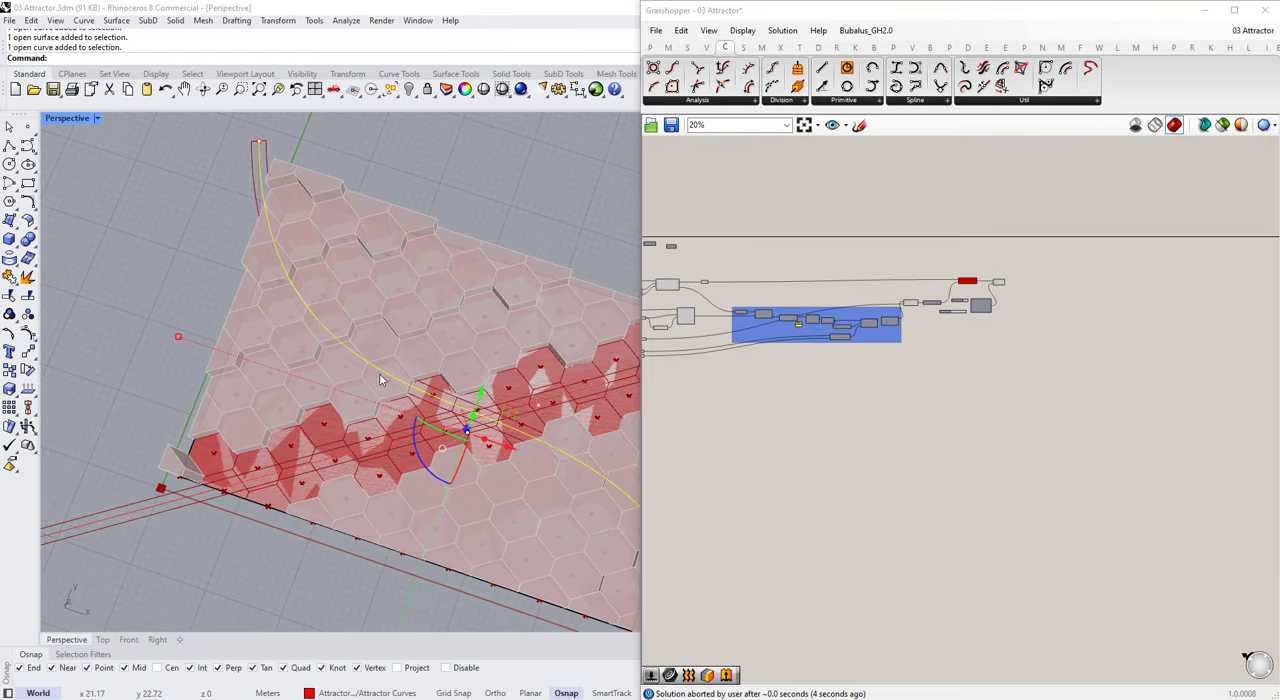
scroll(990, 320, down, 3)
scroll(755, 342, up, 5)
scroll(474, 347, down, 4)
scroll(1060, 305, up, 6)
Step: Flatten the Offset output of the Offset Curve component
click(888, 290)
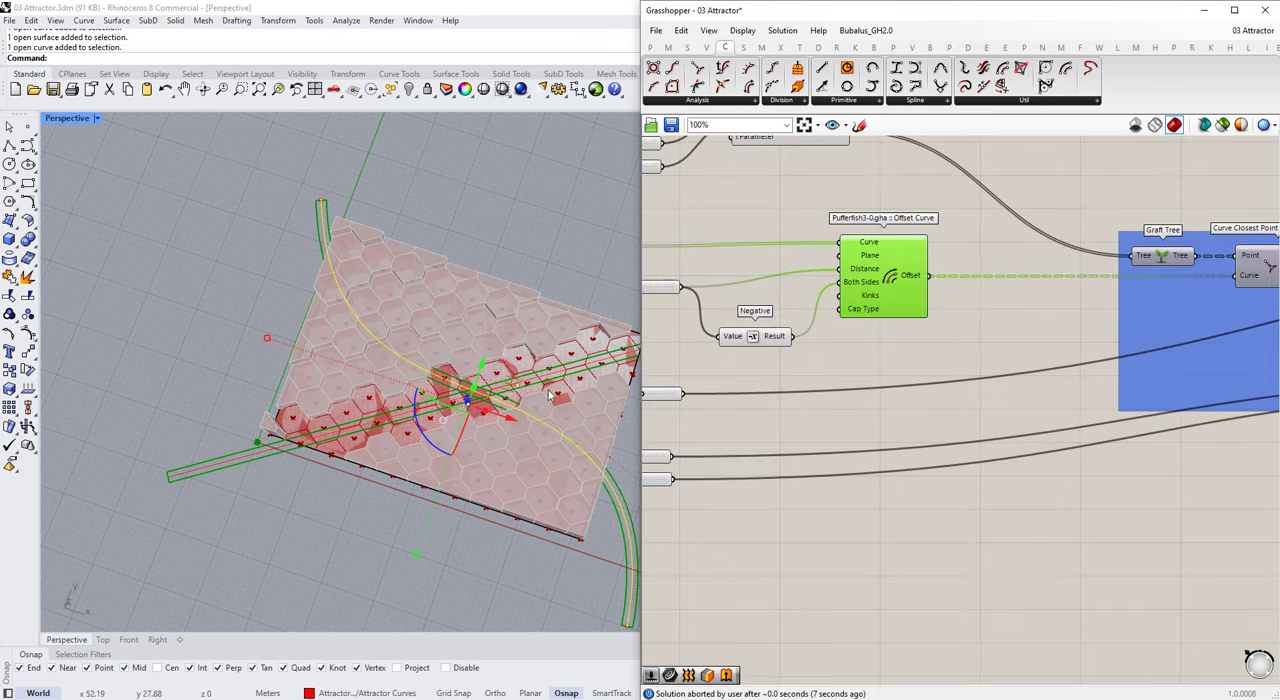
right_drag(879, 367, 972, 404)
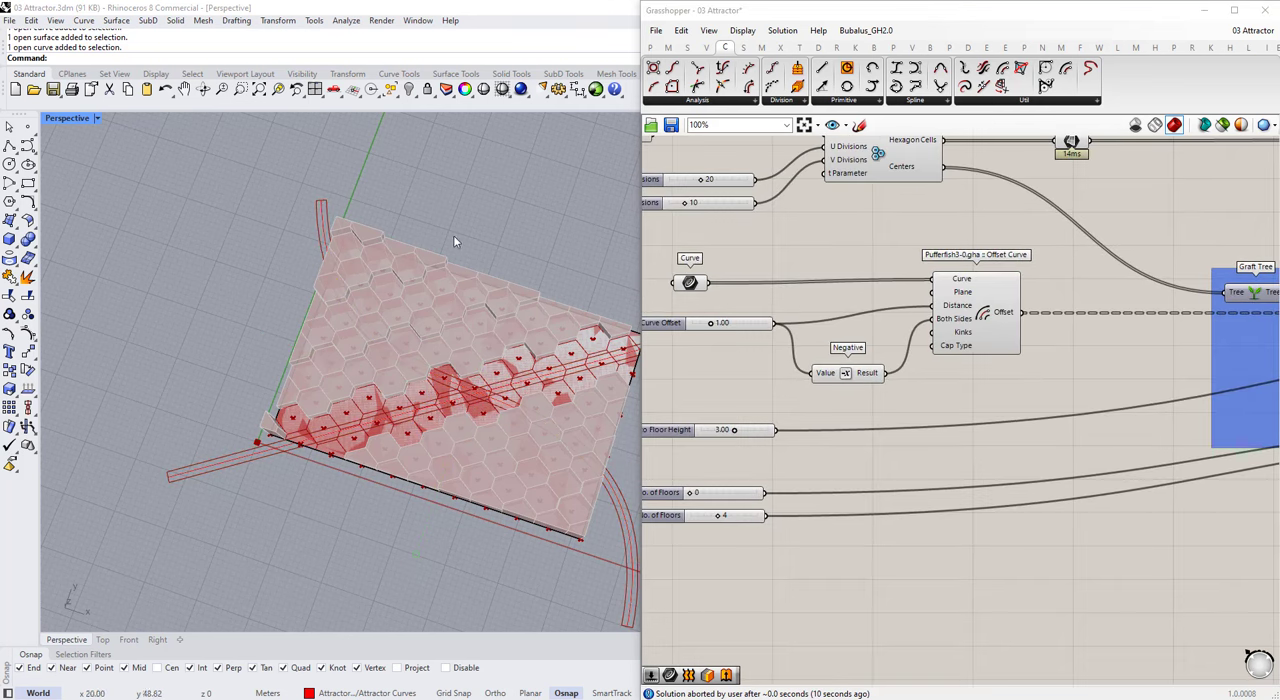
click(688, 285)
click(994, 316)
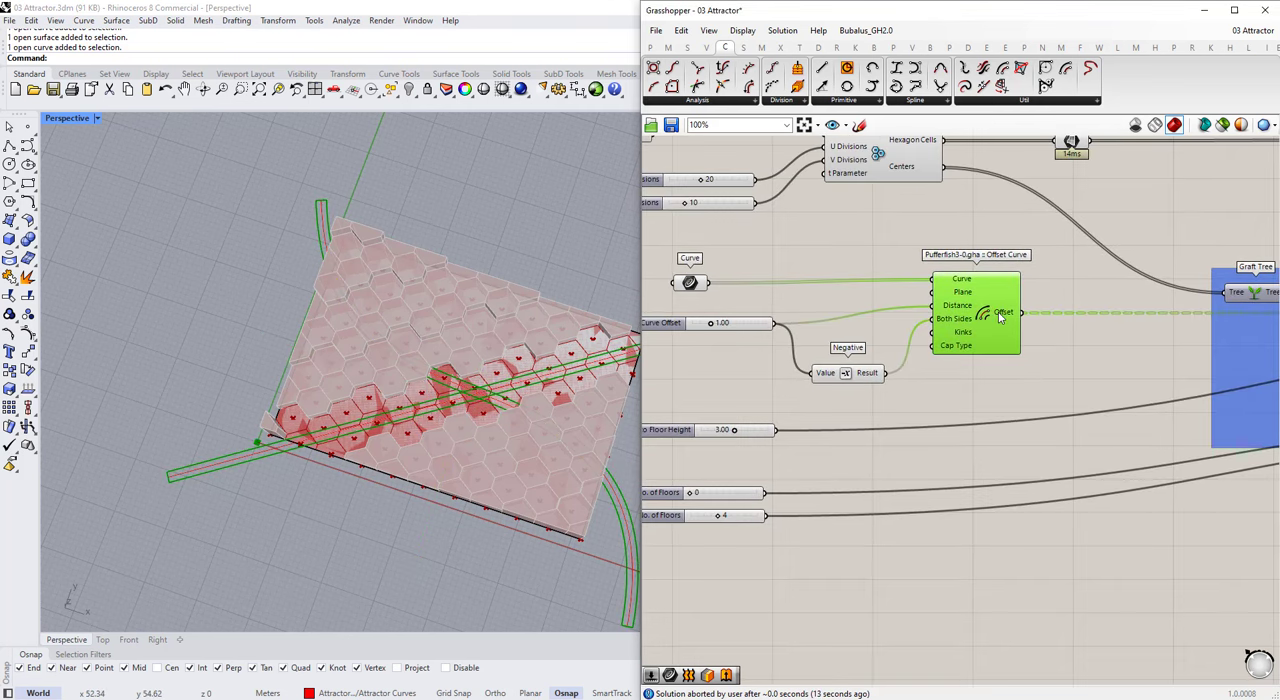
right_click(1000, 316)
click(1040, 386)
Step: Shift Offset Curve further along the canvas and reposition the Negative component between it and the Curve Offset slider
drag(994, 335, 1037, 335)
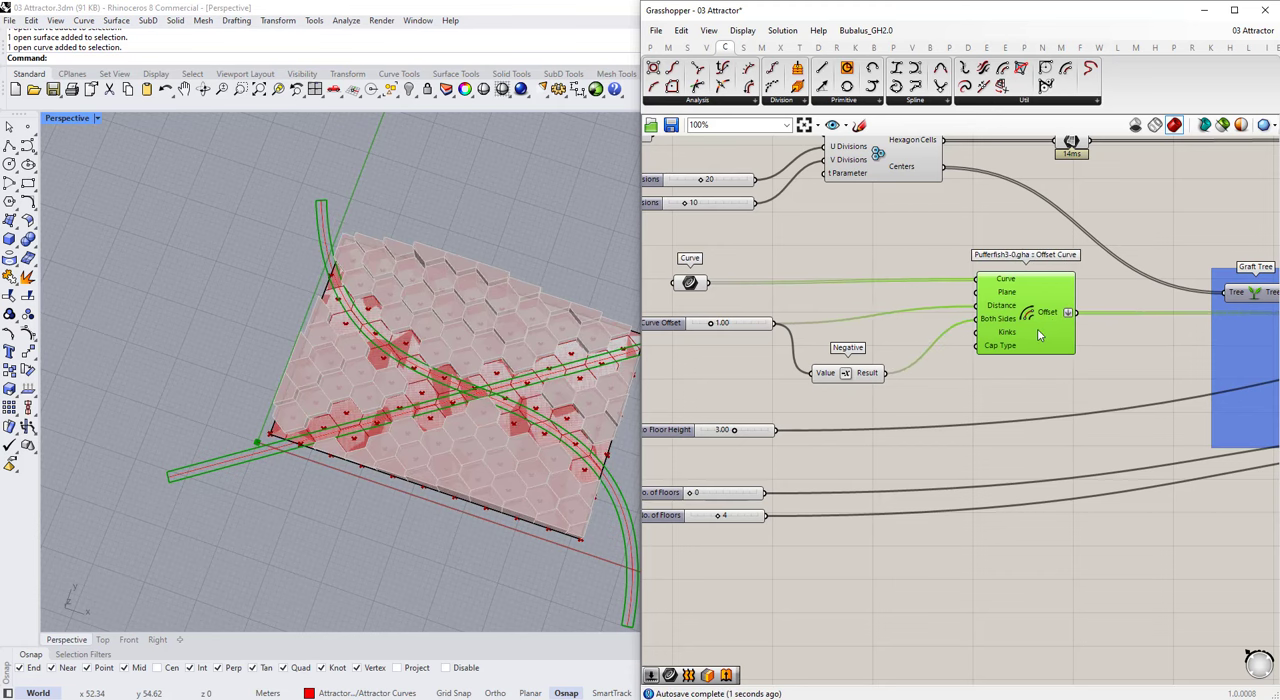
drag(864, 375, 878, 344)
right_click(1049, 313)
click(949, 366)
scroll(949, 364, down, 3)
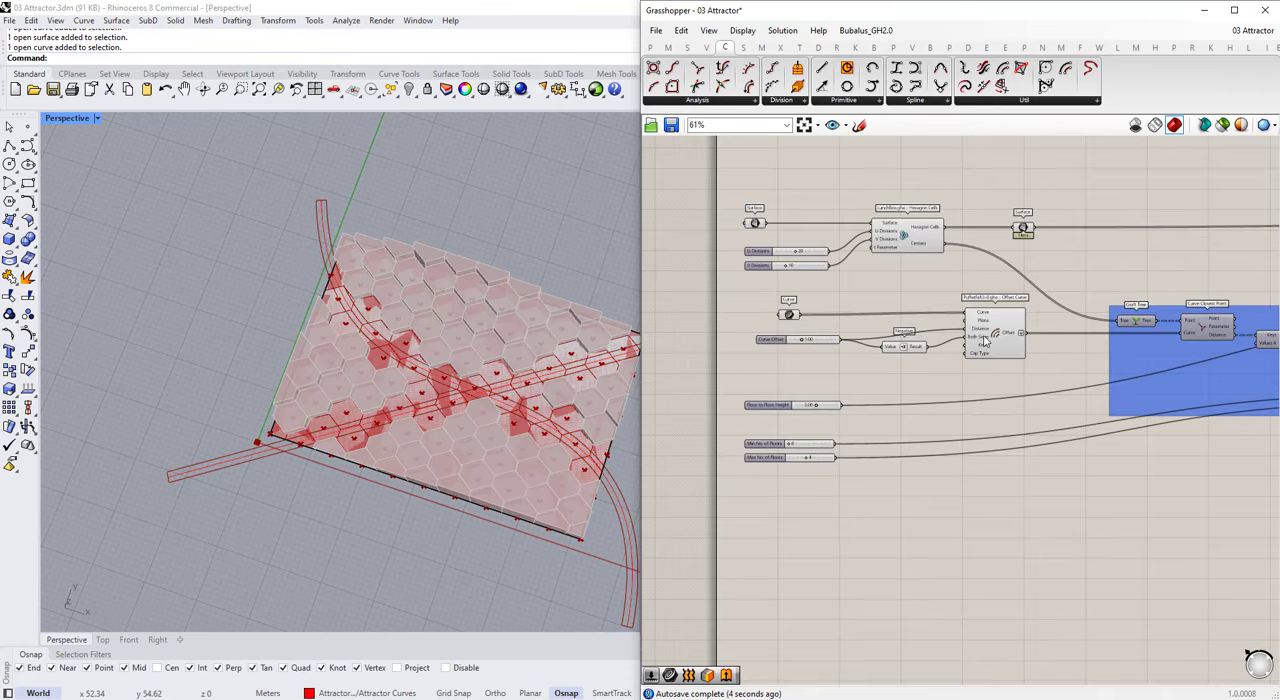
Step: Reshape the curved attractor in the Perspective viewport by moving one of its control points
right_drag(372, 342, 520, 386)
scroll(390, 350, down, 3)
scroll(338, 330, up, 3)
click(338, 358)
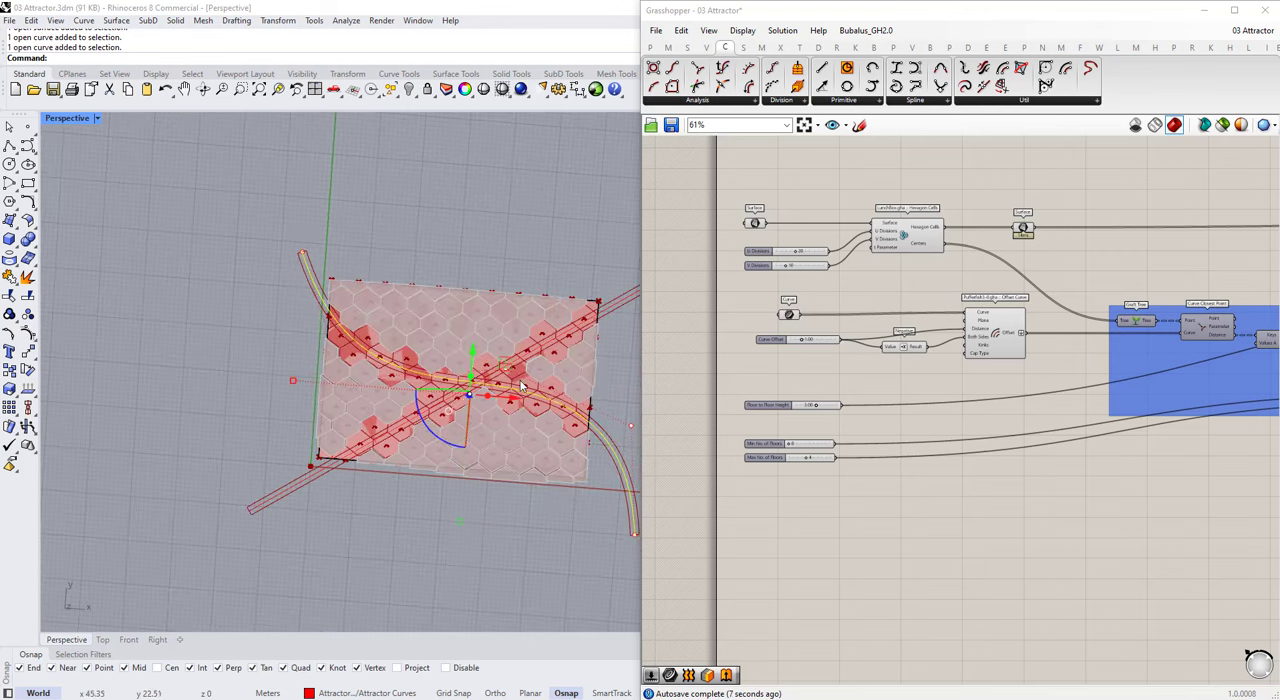
drag(541, 333, 512, 325)
scroll(495, 340, down, 2)
right_drag(490, 343, 432, 480)
scroll(432, 350, up, 4)
scroll(480, 400, down, 3)
right_drag(420, 400, 400, 370)
scroll(440, 400, up, 3)
scroll(892, 257, down, 1)
scroll(782, 398, down, 3)
scroll(900, 341, up, 5)
Step: Tidy the spacing of Offset Curve and Negative, and line up the Surface parameter with the Hexagon Cells output
drag(915, 356, 977, 357)
scroll(899, 394, down, 3)
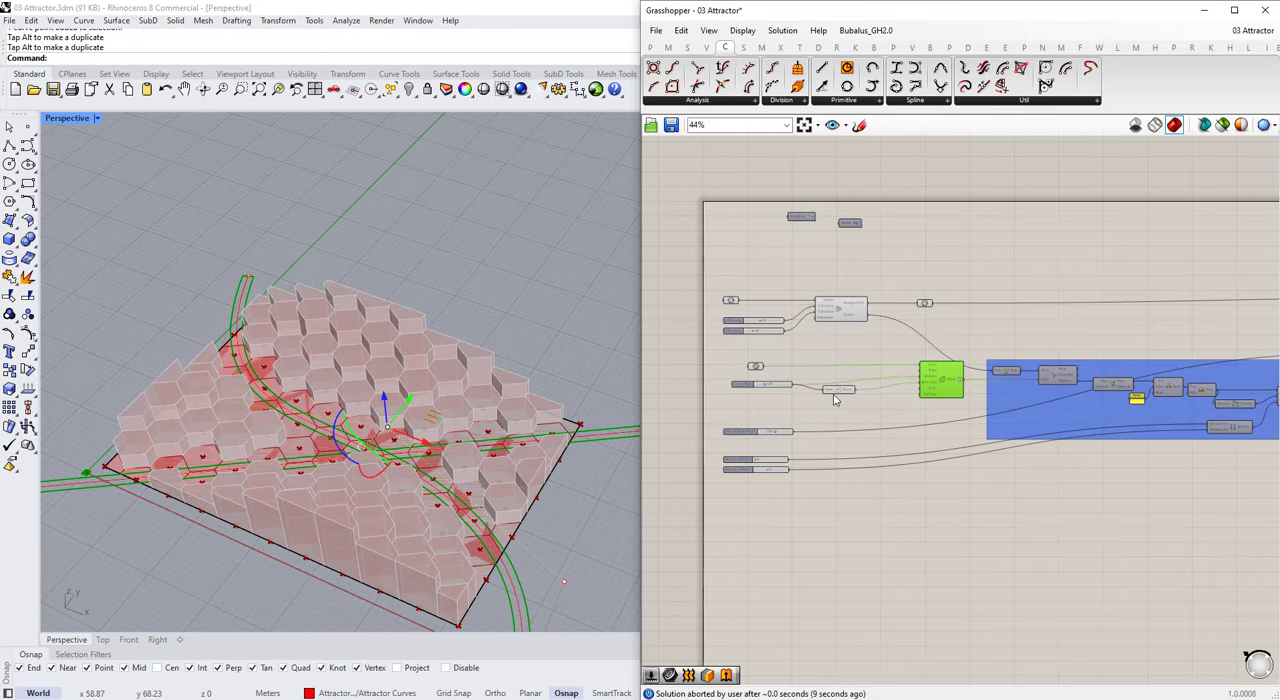
scroll(832, 391, up, 3)
drag(849, 393, 912, 394)
scroll(760, 384, down, 3)
click(815, 306)
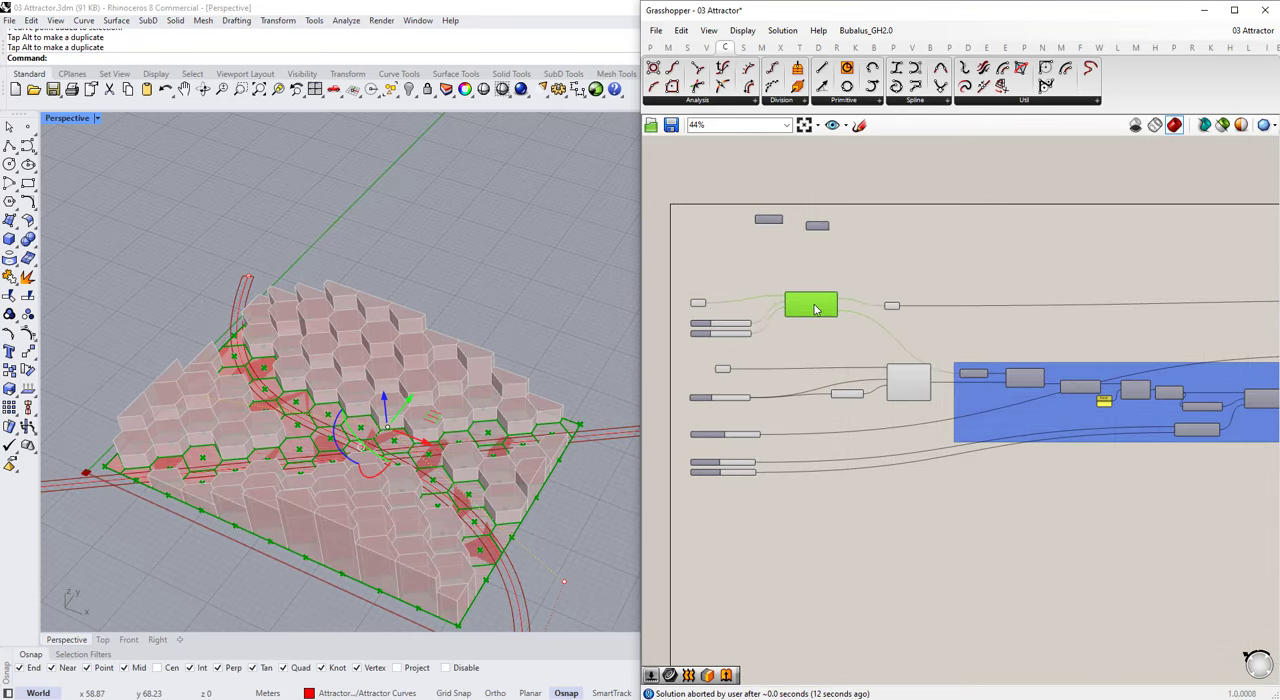
scroll(864, 308, up, 3)
drag(910, 310, 909, 305)
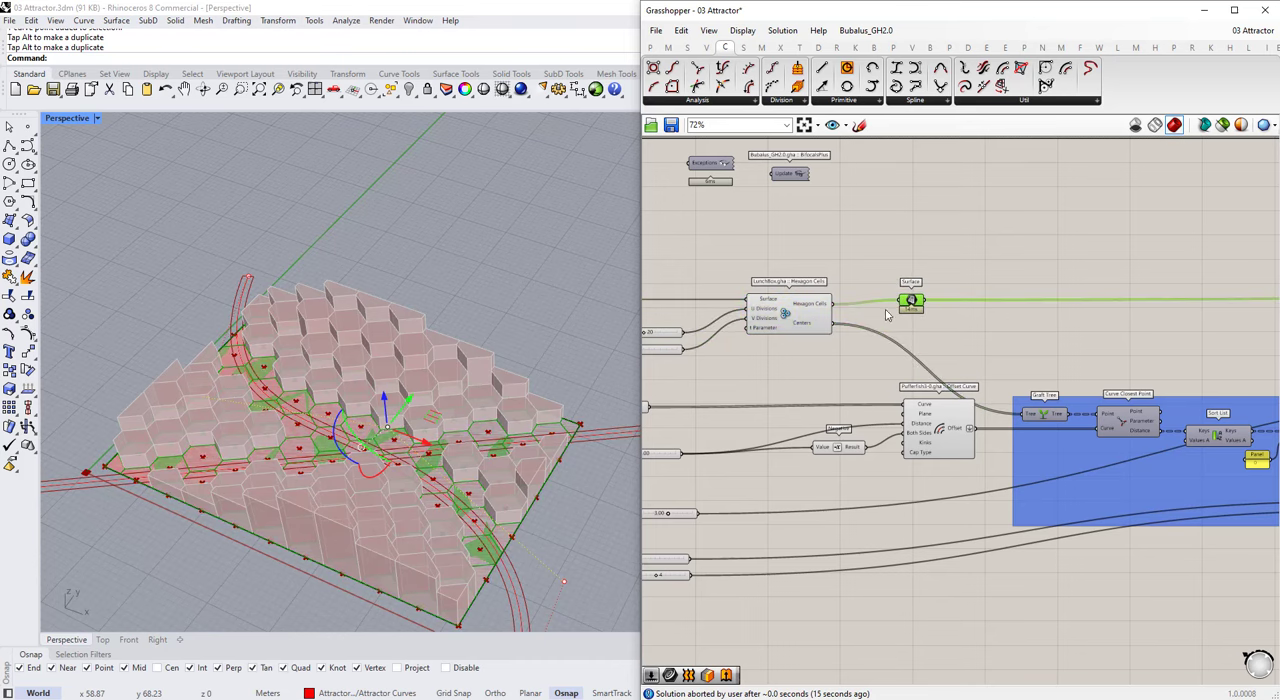
scroll(816, 320, down, 3)
drag(890, 392, 883, 392)
scroll(818, 445, down, 1)
drag(762, 299, 706, 473)
click(786, 571)
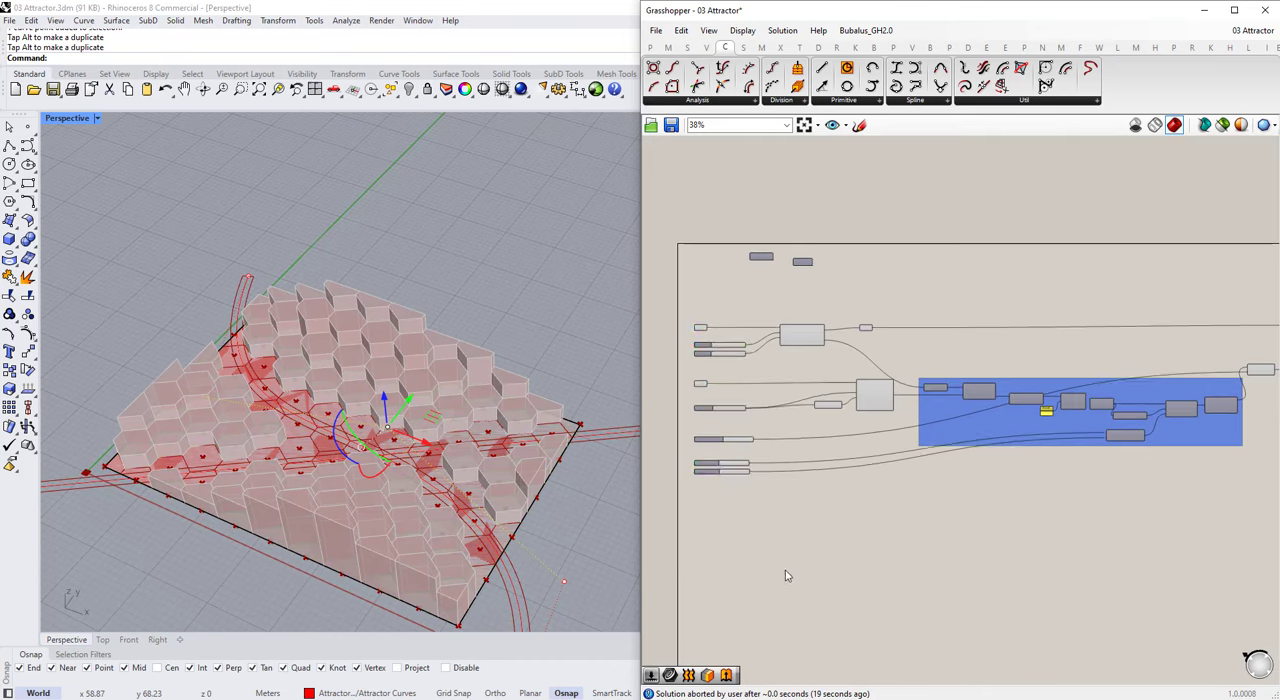
Step: Stack the Floor to Floor Height, Min No. of Floors and Max No. of Floors sliders closely together
scroll(726, 500, up, 4)
drag(736, 598, 712, 550)
drag(716, 553, 717, 571)
click(721, 501)
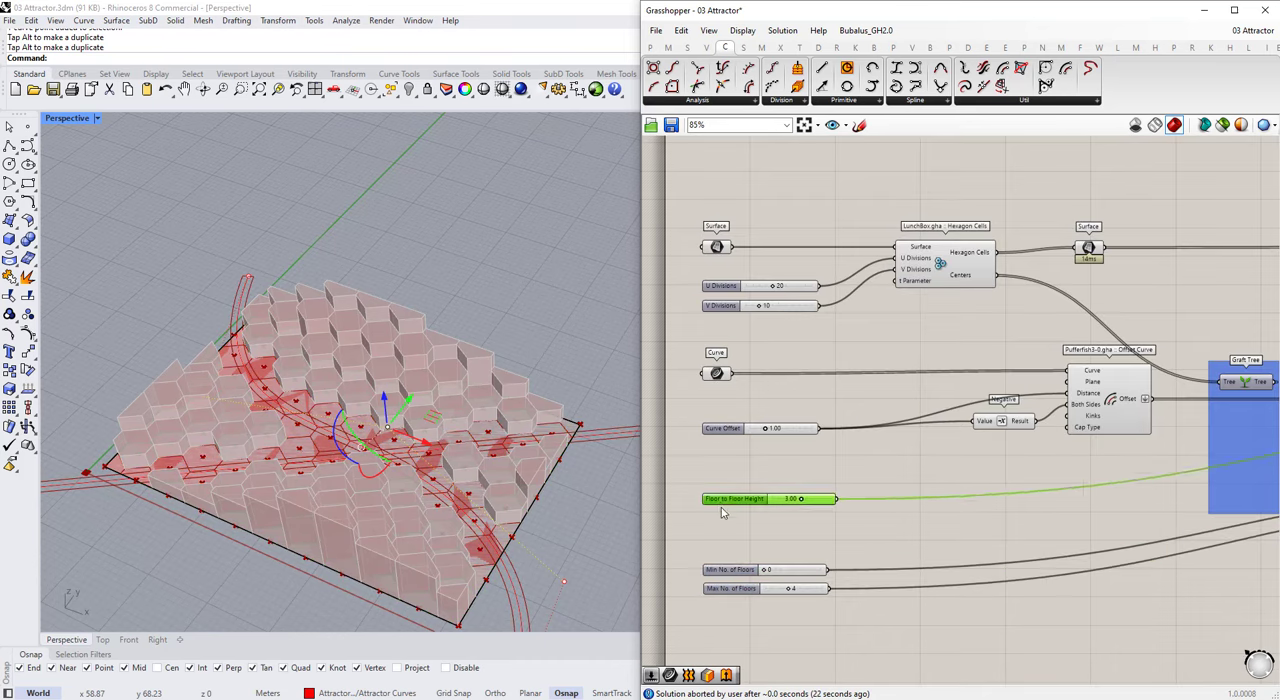
drag(698, 530, 696, 526)
drag(722, 547, 715, 520)
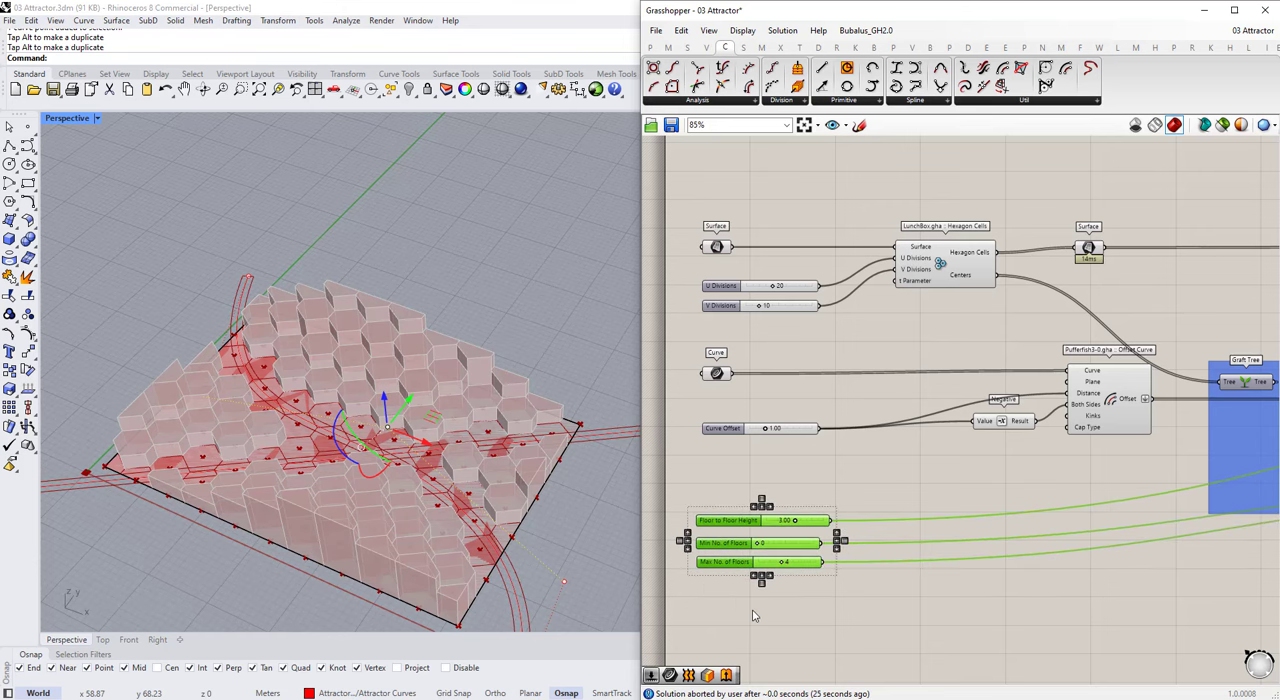
Step: Left-align all input parameters and sliders, group them, and give the group a rectangle outline
drag(756, 613, 668, 224)
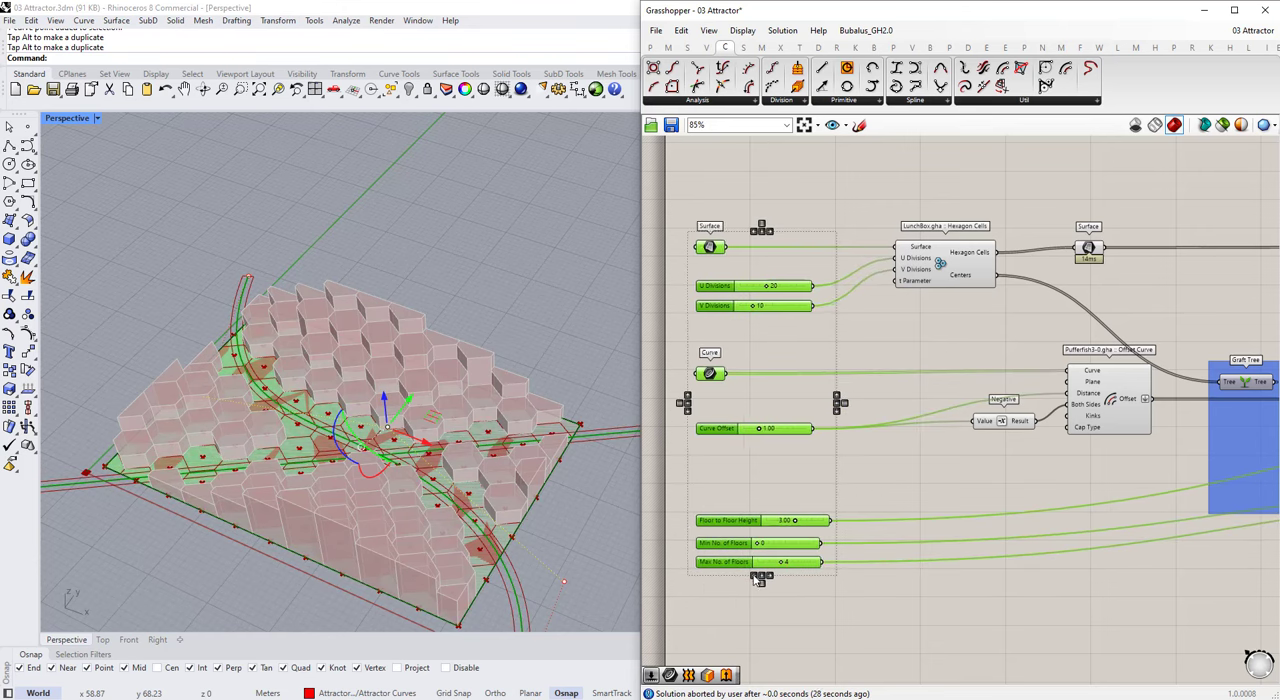
key(ctrl+g)
right_click(758, 453)
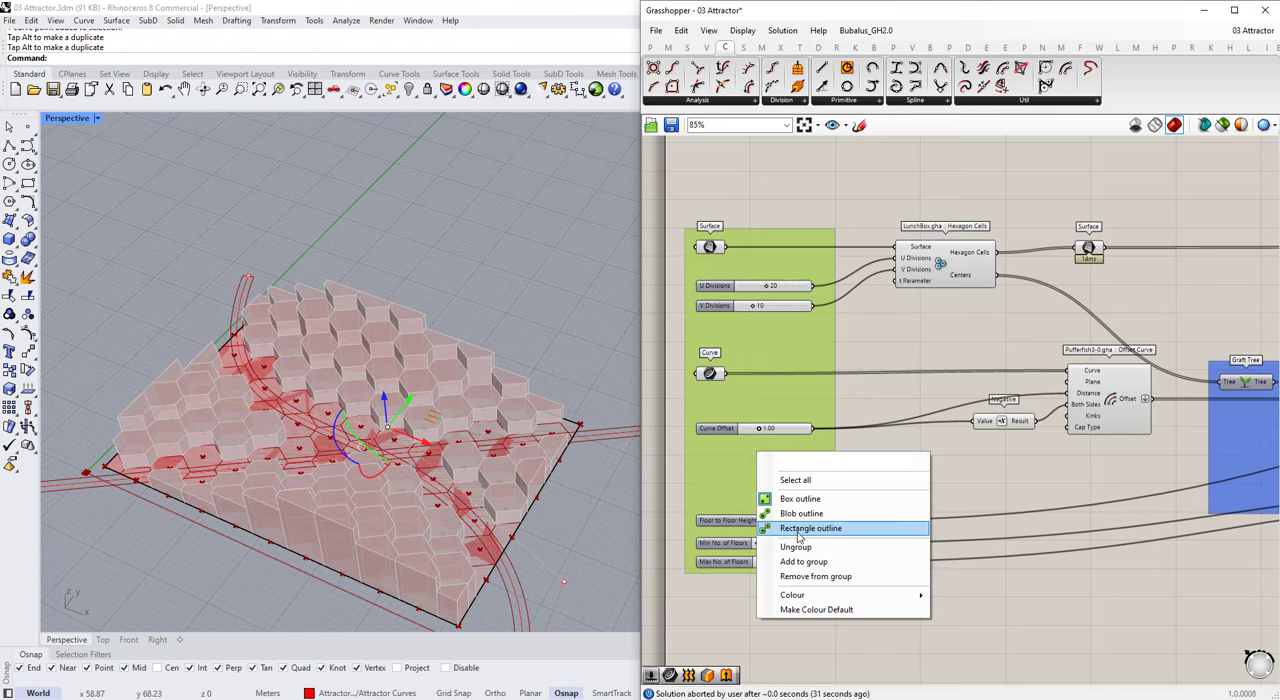
click(798, 530)
Step: Change the input group's colour to yellow
right_click(765, 505)
mouse_move(830, 647)
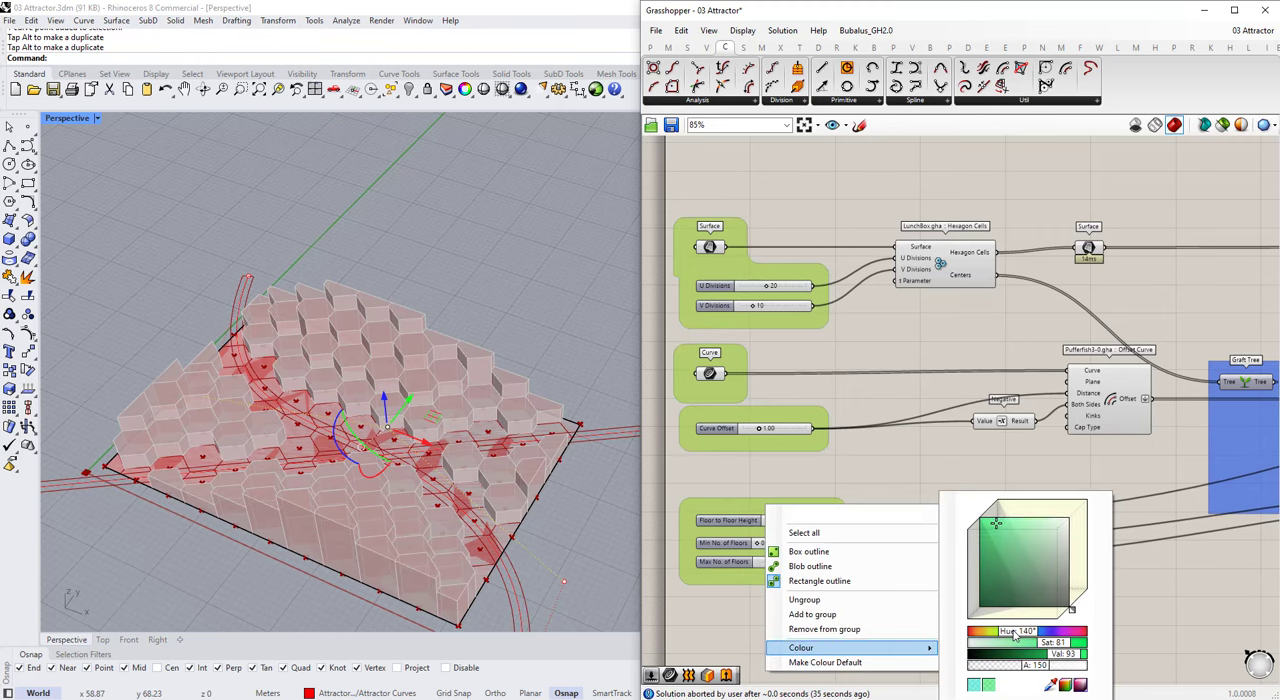
drag(1015, 636, 992, 634)
click(891, 417)
scroll(706, 312, down, 6)
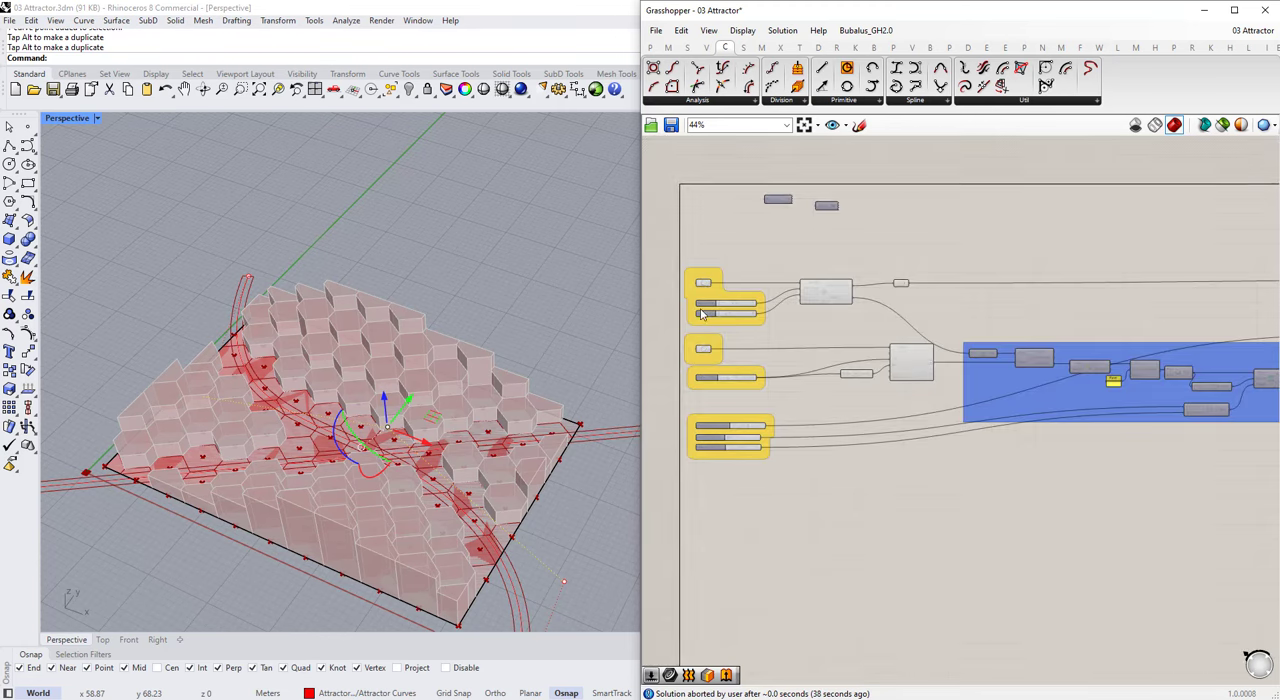
Step: Duplicate the whole attractor definition and place the copy beside the original on the canvas
scroll(806, 320, down, 3)
key(ctrl+a)
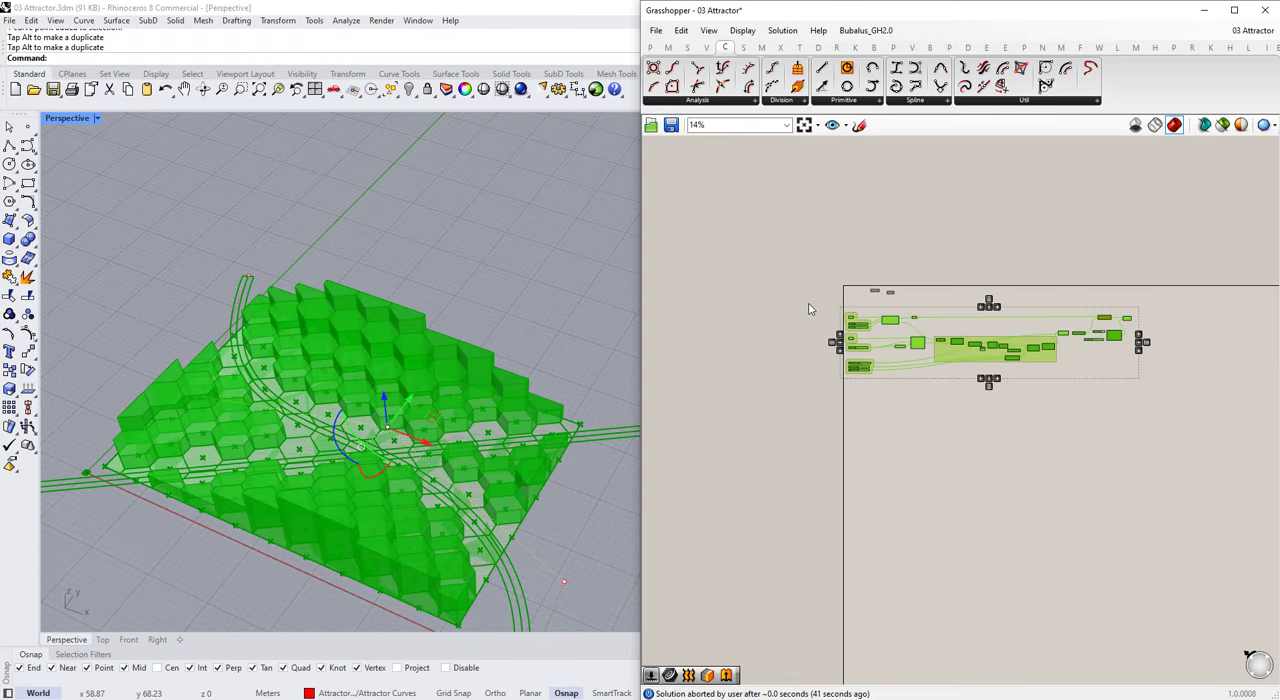
key(ctrl+c)
key(ctrl+v)
scroll(945, 410, down, 4)
drag(960, 353, 1085, 386)
scroll(1172, 385, up, 3)
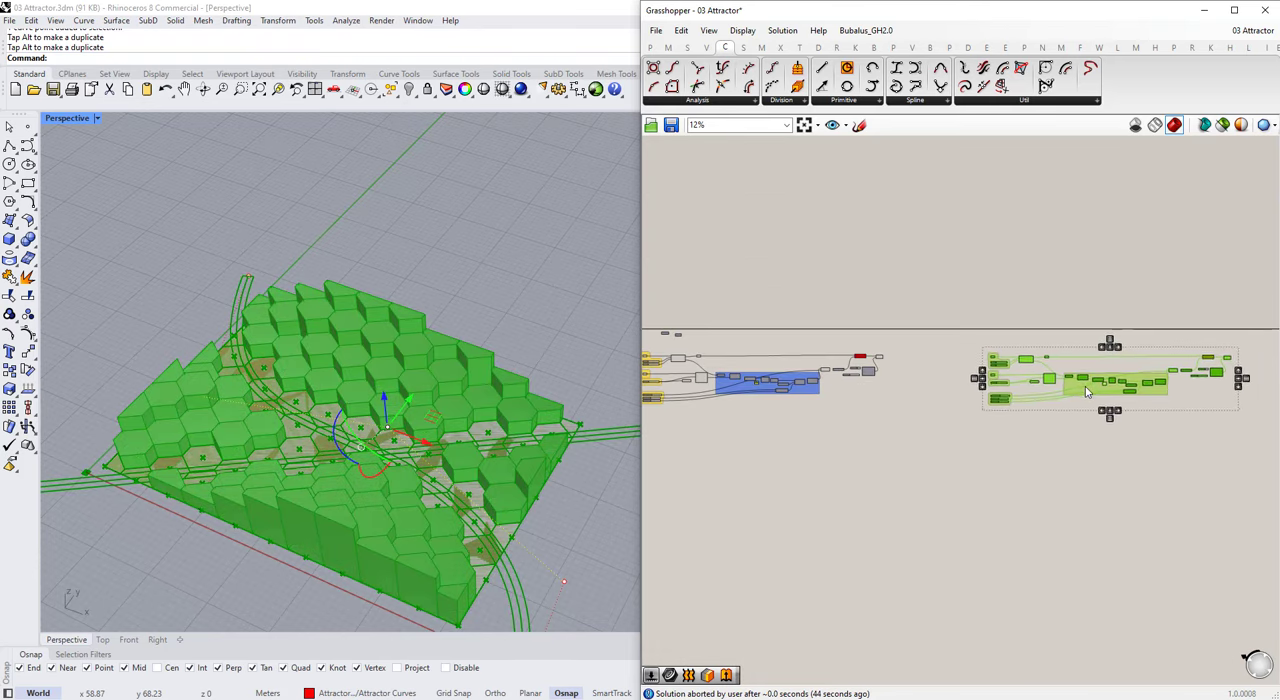
click(1085, 354)
Step: Place a LunchBox Quad Panels component above Hexagon Cells in the copied definition
scroll(1083, 354, up, 6)
scroll(1083, 356, up, 2)
click(1118, 48)
click(1246, 48)
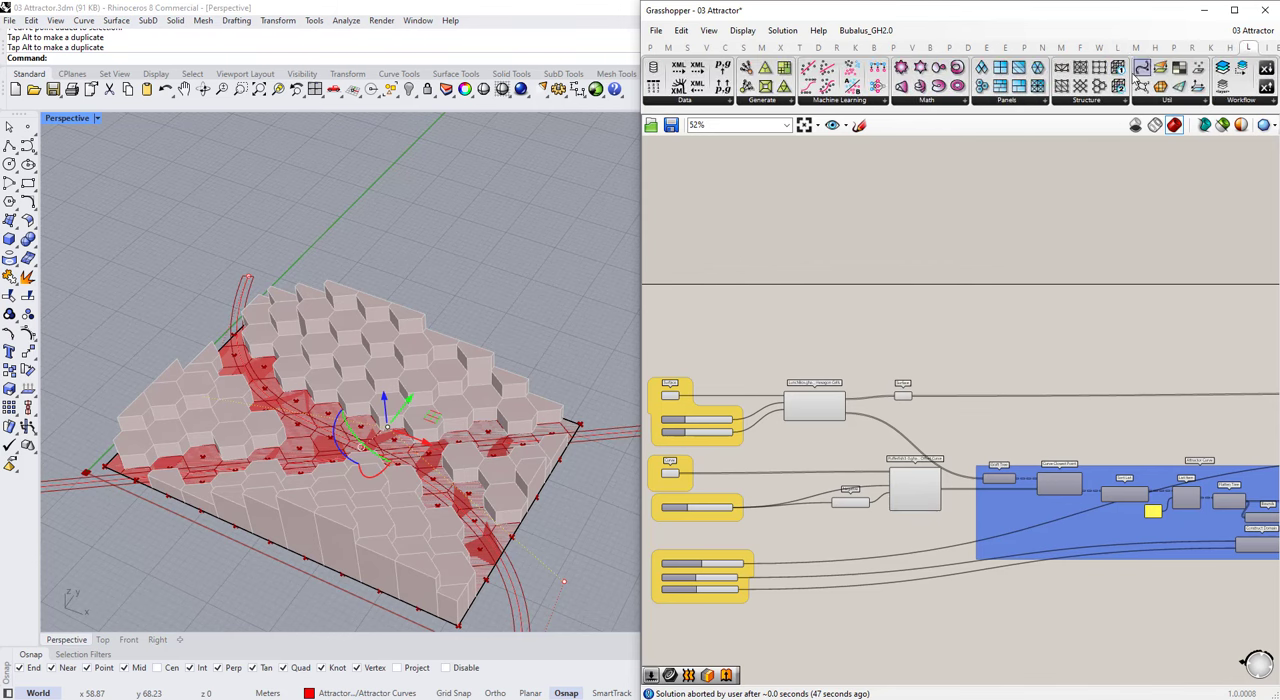
click(828, 346)
scroll(826, 376, up, 6)
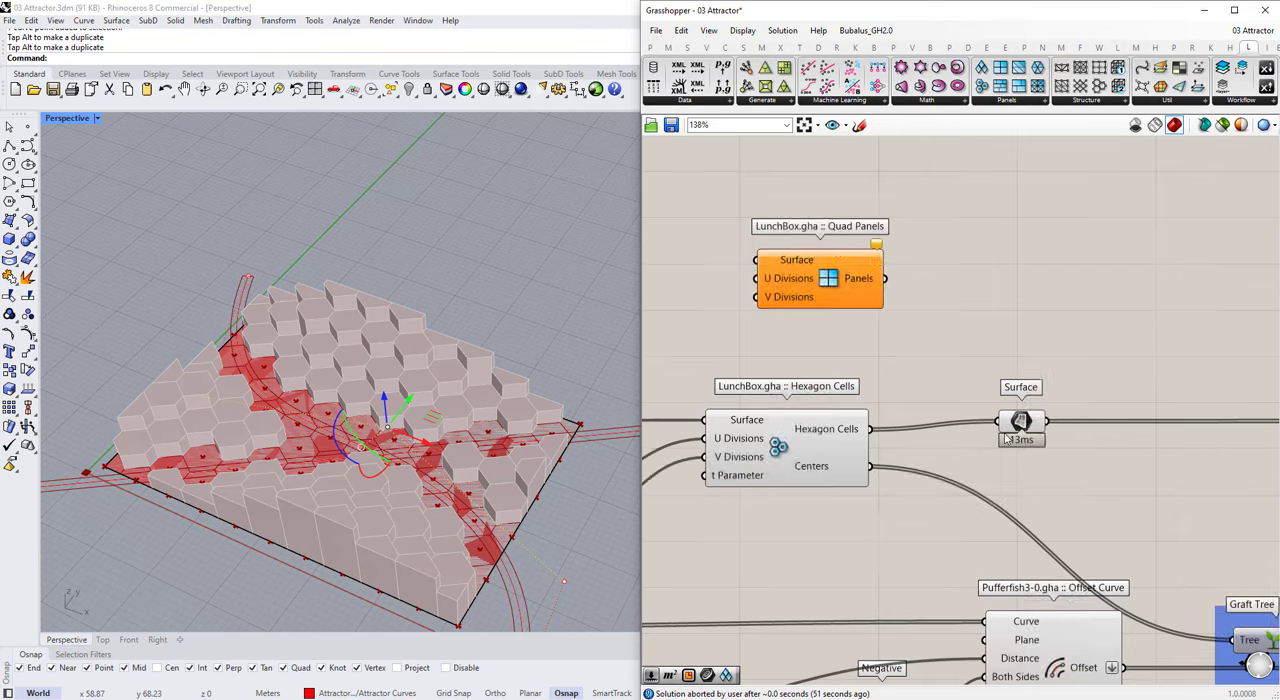
drag(836, 275, 822, 297)
Step: Move the Surface parameter's incoming wire from Hexagon Cells to the Panels output of Quad Panels
scroll(962, 312, down, 2)
drag(1001, 394, 1017, 367)
scroll(965, 330, up, 3)
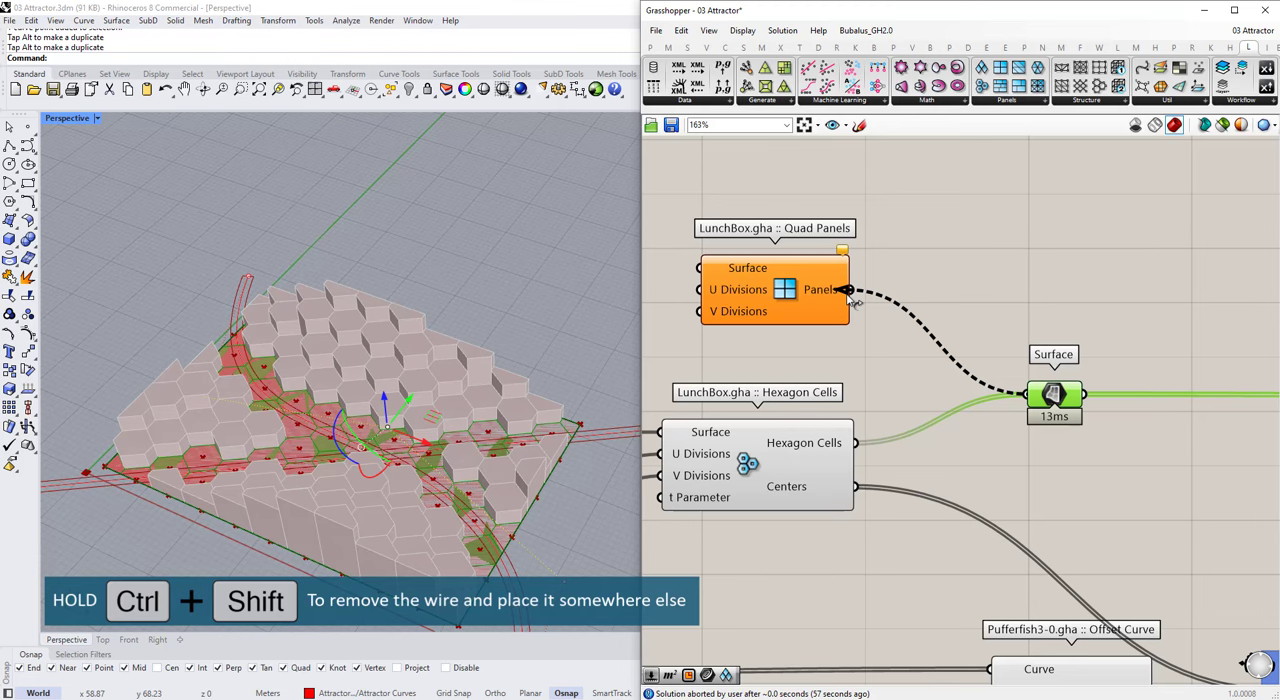
drag(847, 296, 848, 296)
Step: Add an Area component and feed its Geometry input from the Quad Panels output
double_click(983, 462)
text(area)
key(Return)
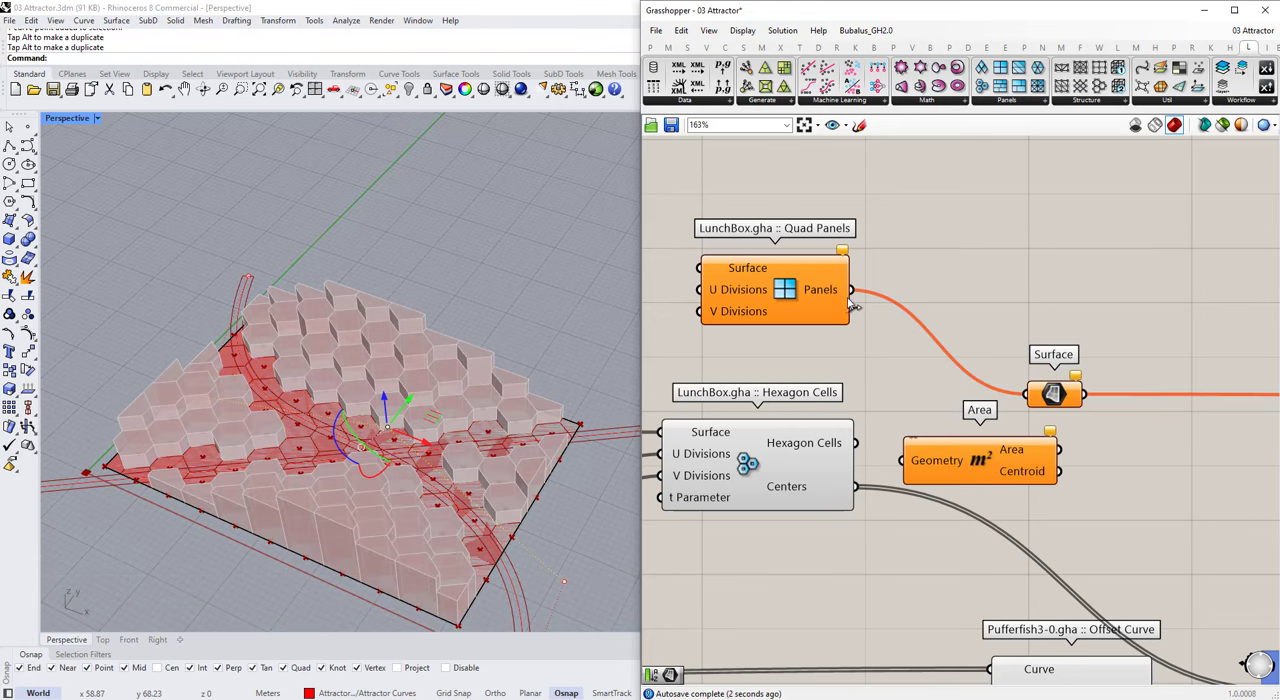
scroll(842, 356, down, 1)
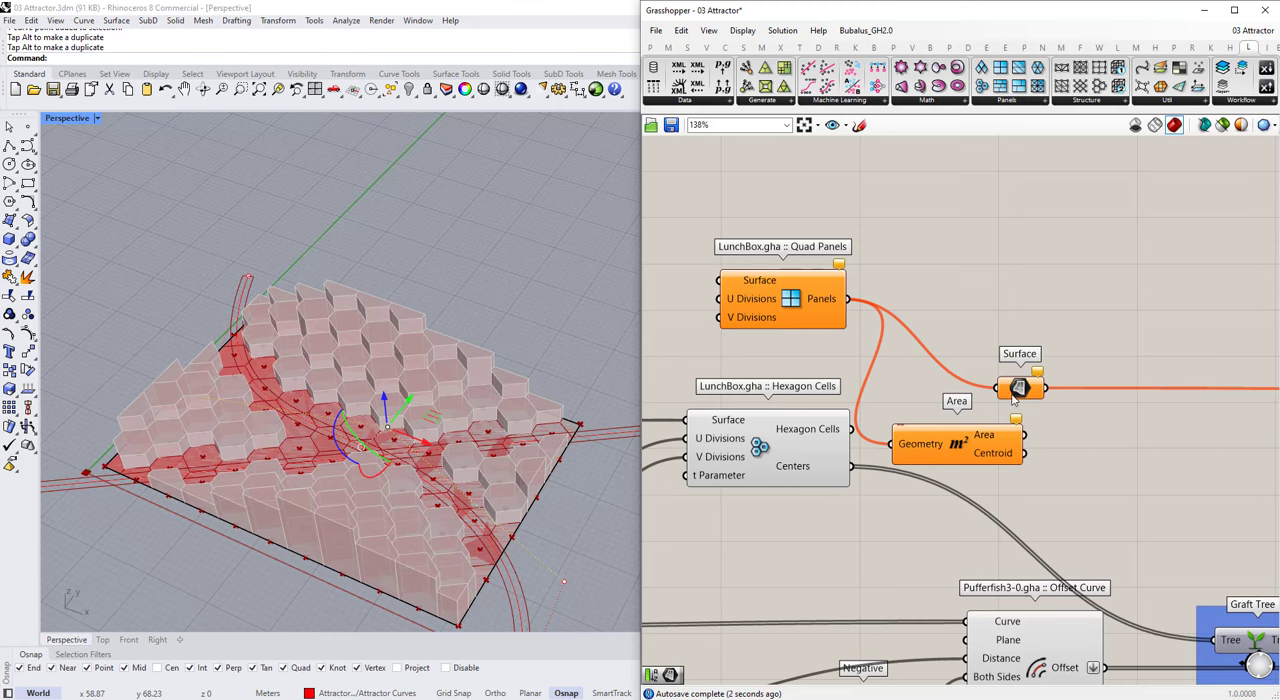
Step: Line up the Surface parameter with Quad Panels and transfer the Hexagon Cells Centers wire to Area's Centroid output
drag(1011, 394, 1013, 306)
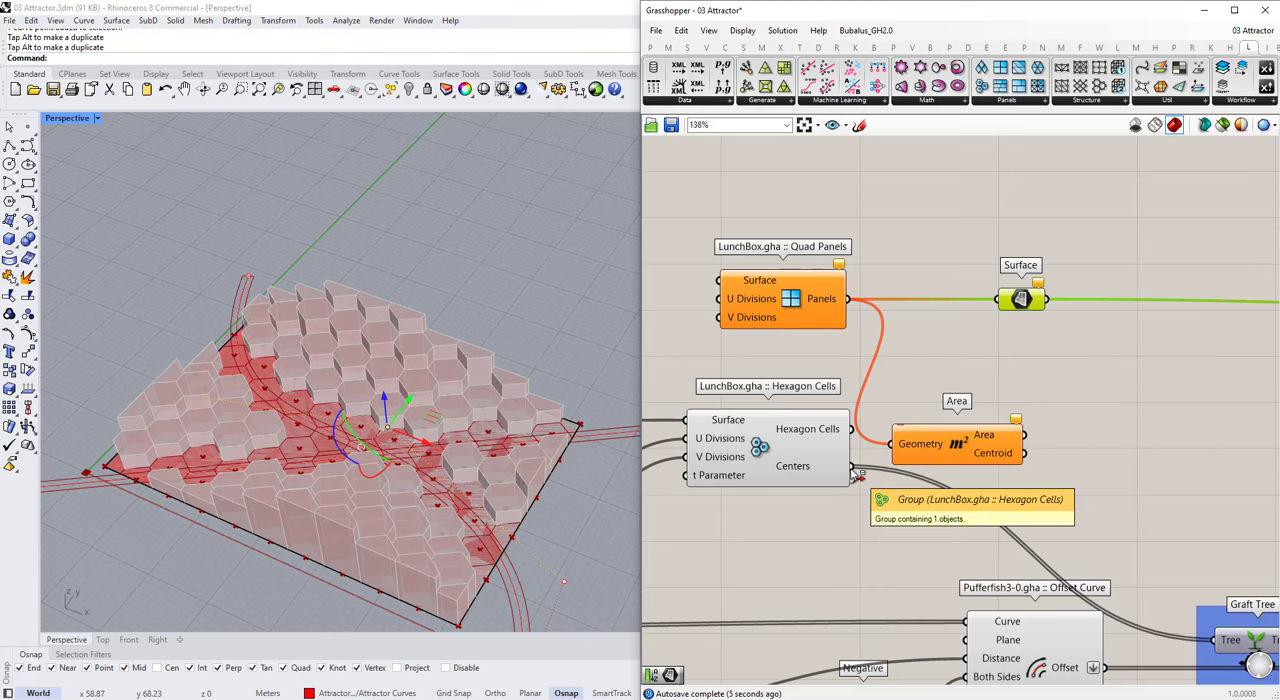
ctrl+shift+drag(853, 468, 1025, 453)
scroll(1040, 430, down, 3)
scroll(836, 392, up, 2)
Step: Transfer the surface, U Divisions and V Divisions wires to Quad Panels and delete the copied Hexagon Cells component
ctrl+shift+drag(852, 428, 882, 326)
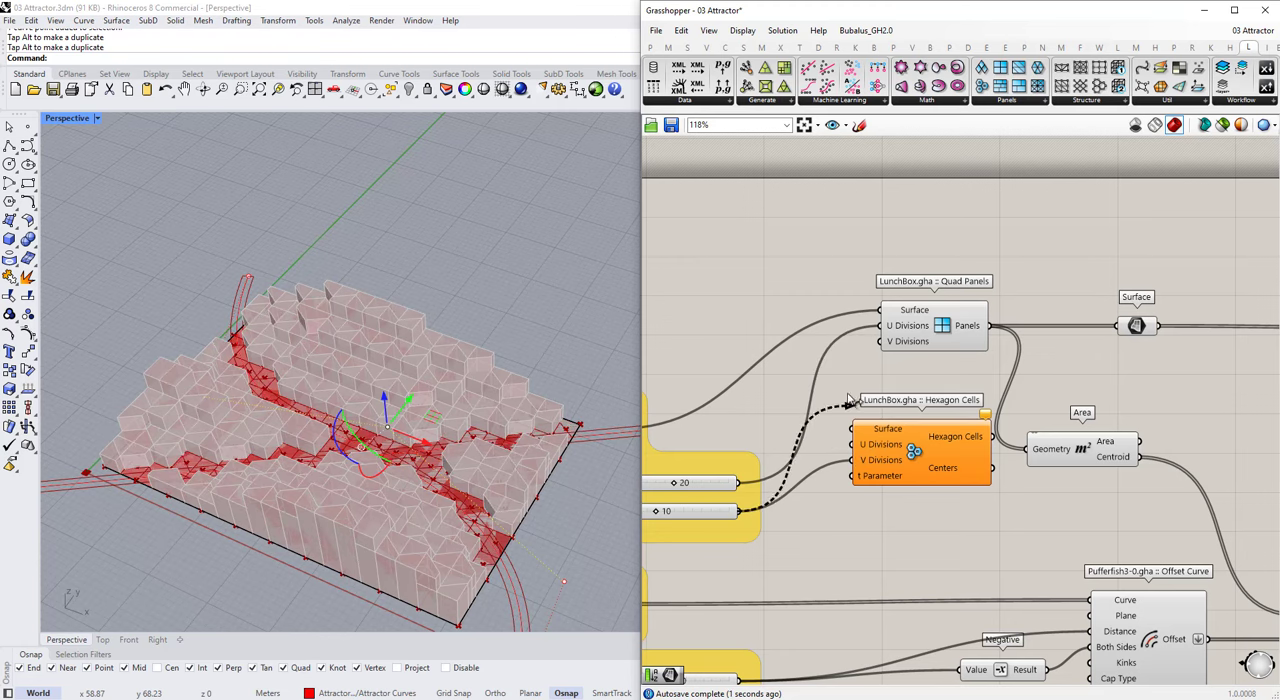
click(880, 430)
scroll(888, 361, down, 4)
key(Delete)
Step: Hide the original hexagon definition's geometry in the viewport, including its extrusion and custom material preview
scroll(900, 356, down, 8)
scroll(1144, 362, up, 6)
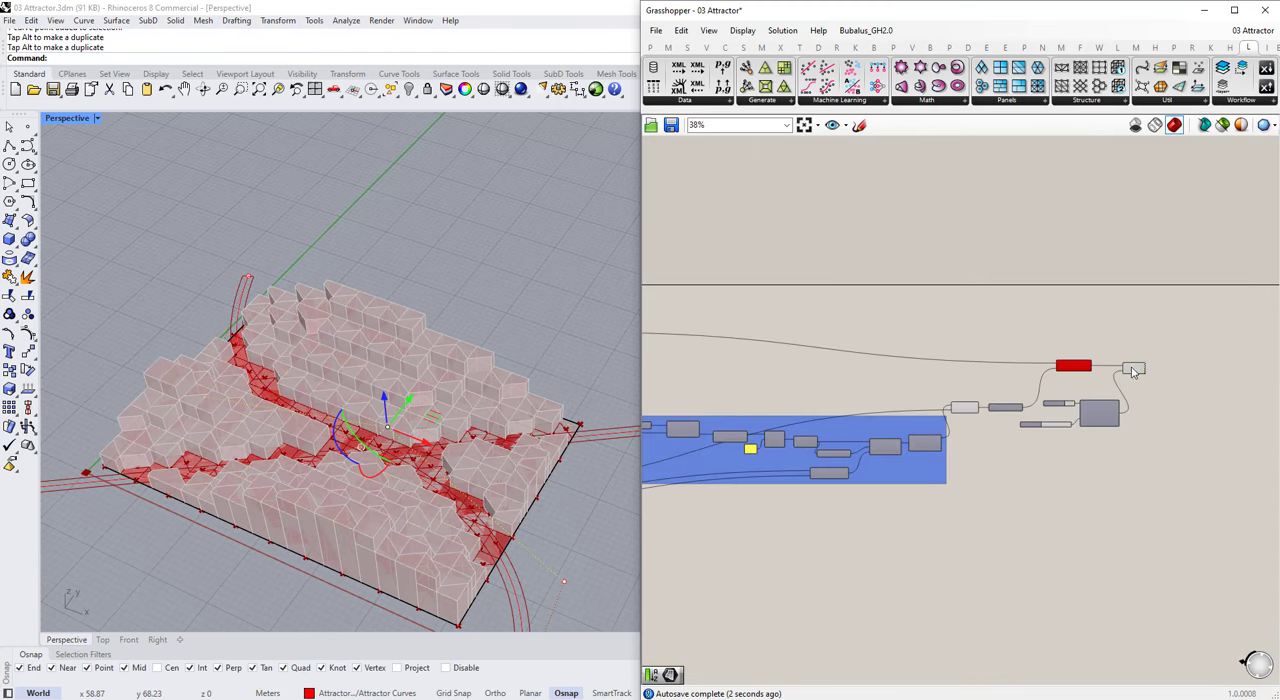
click(1134, 368)
scroll(1037, 375, down, 2)
scroll(1037, 377, down, 8)
scroll(840, 380, up, 6)
drag(1020, 343, 888, 408)
scroll(1038, 374, down, 3)
drag(777, 357, 957, 440)
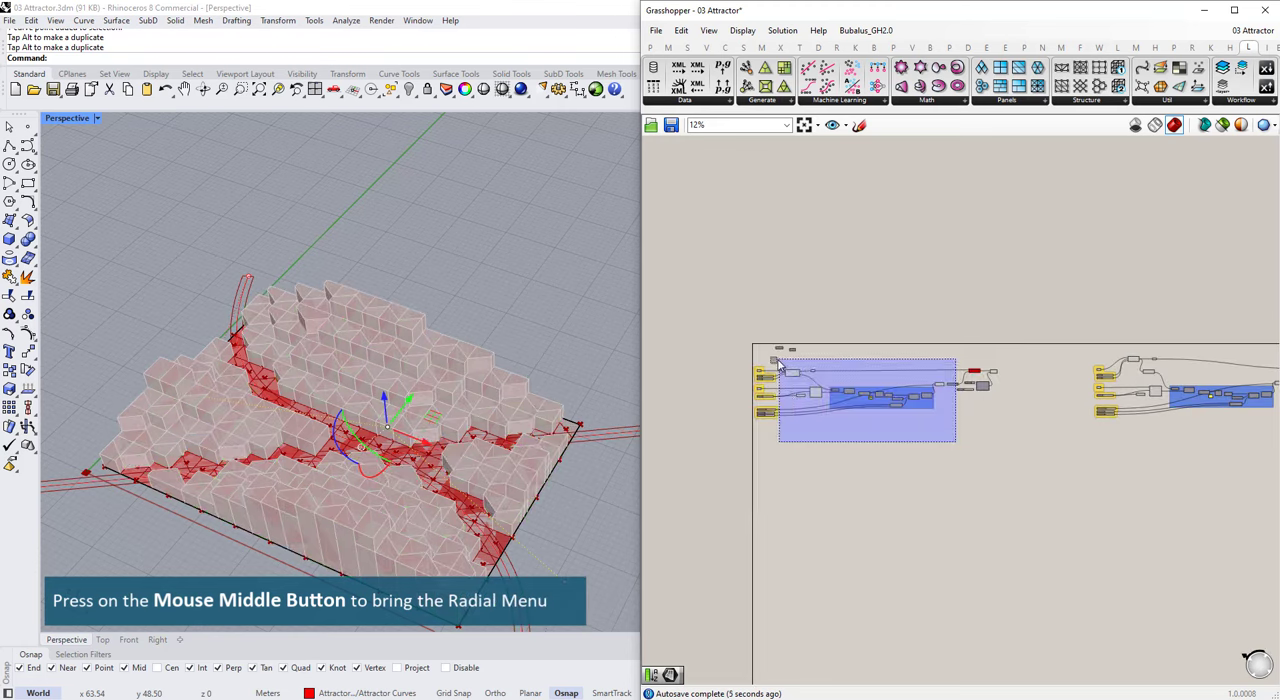
middle_click(860, 397)
click(900, 335)
click(1066, 457)
click(974, 375)
middle_click(963, 343)
click(963, 318)
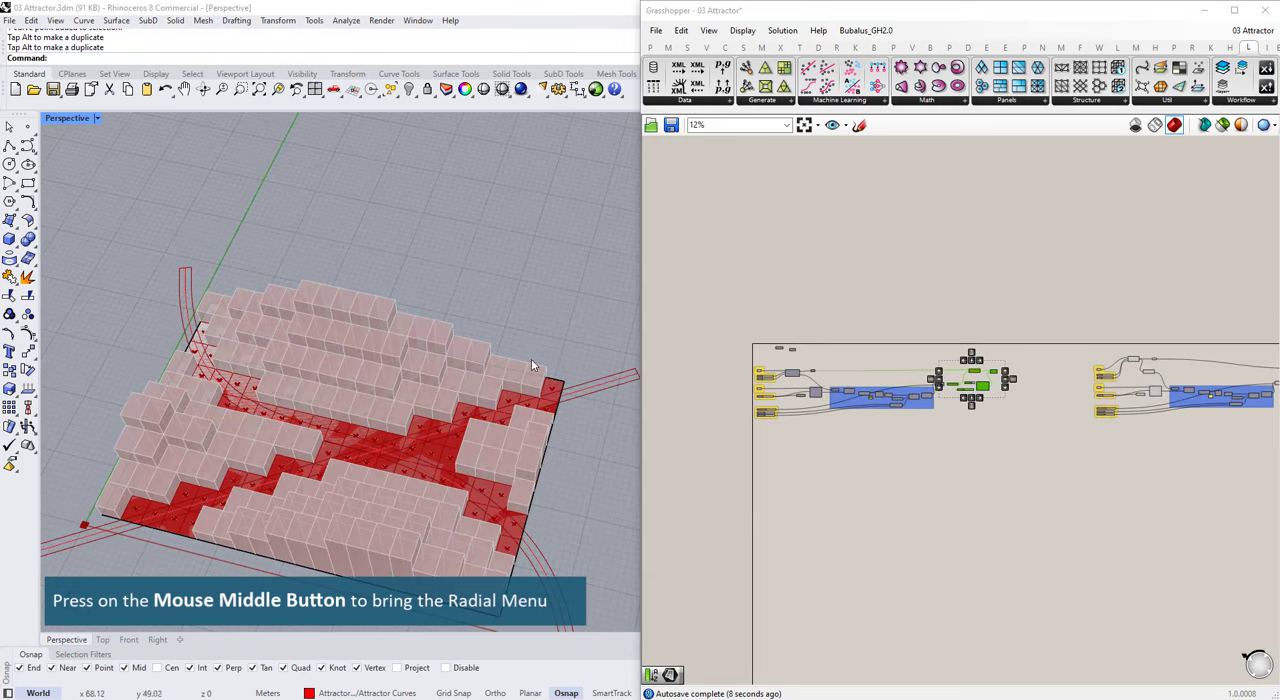
Step: Set the V Divisions slider of the quad panel definition to 11
right_drag(531, 364, 330, 400)
scroll(985, 353, up, 8)
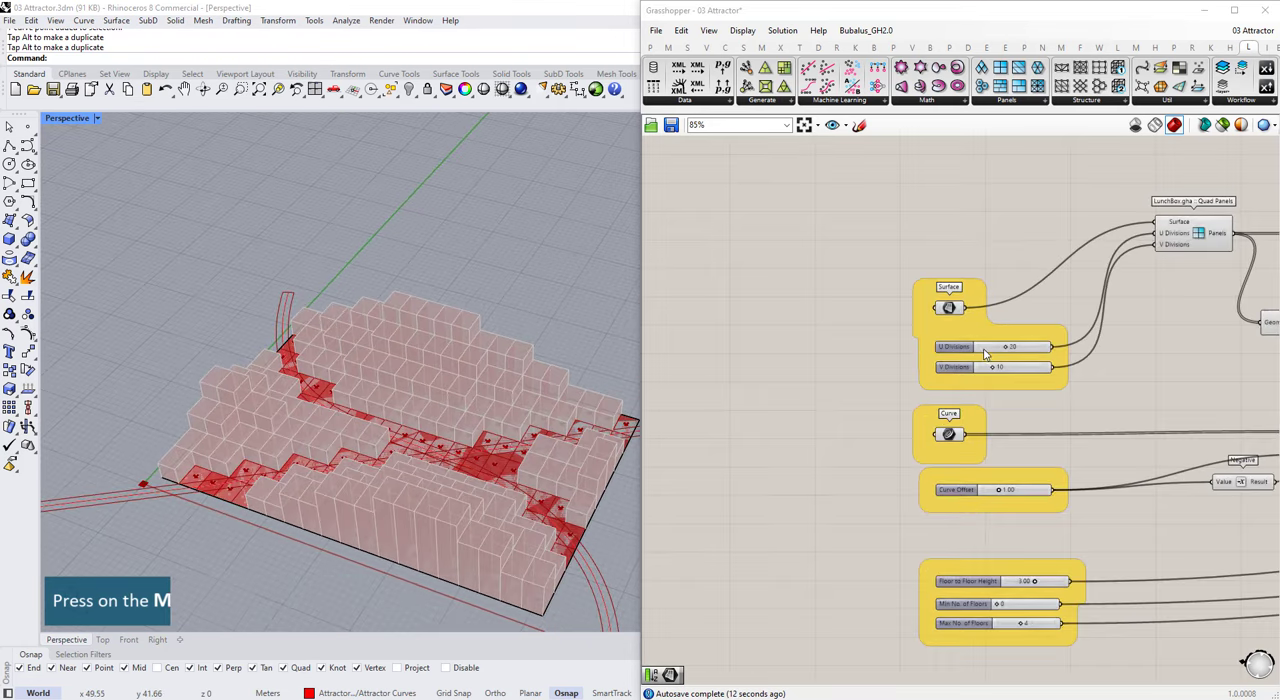
scroll(985, 353, up, 4)
mouse_move(975, 366)
mouse_down()
mouse_move(992, 366)
mouse_move(981, 366)
mouse_up()
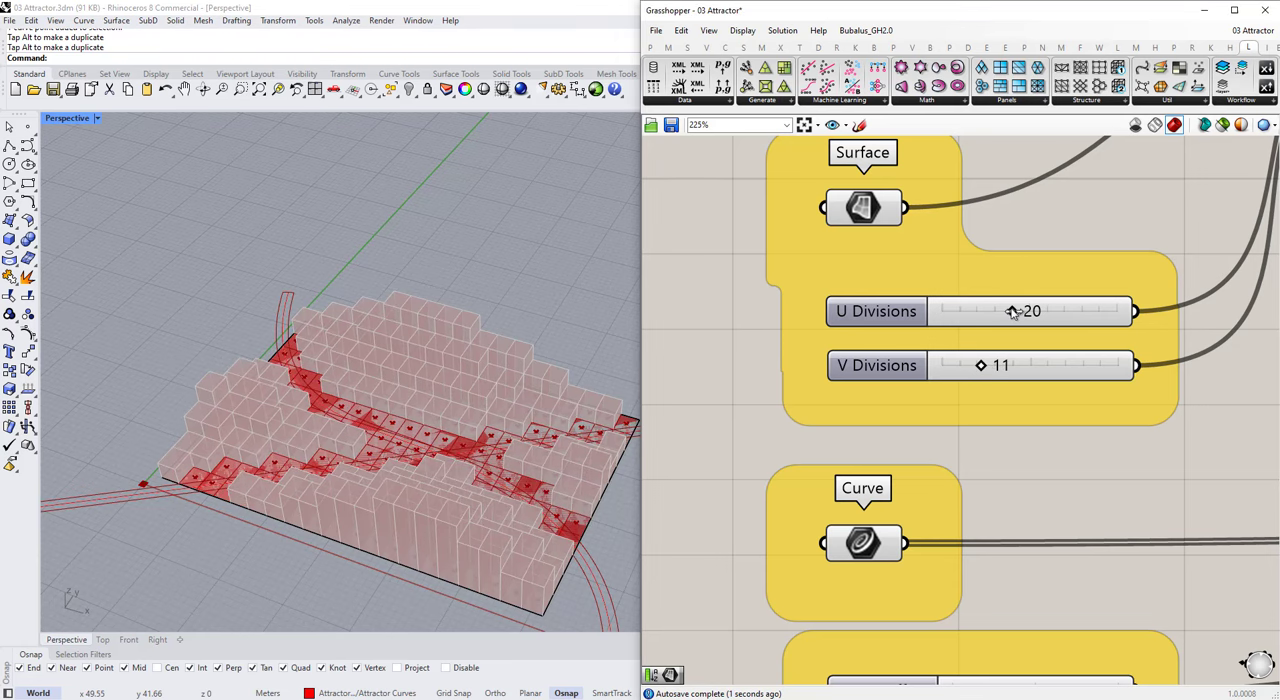
Step: Set the U Divisions to 17 and the V Divisions to 10 in the quad panel definition
mouse_move(1012, 312)
mouse_down()
mouse_move(998, 311)
mouse_move(1029, 311)
mouse_move(1002, 311)
mouse_up()
drag(981, 366, 981, 368)
scroll(463, 357, down, 5)
Step: Reshape the curved attractor line by moving its end control point closer to the site's front edge
right_drag(463, 357, 375, 430)
click(437, 480)
click(380, 512)
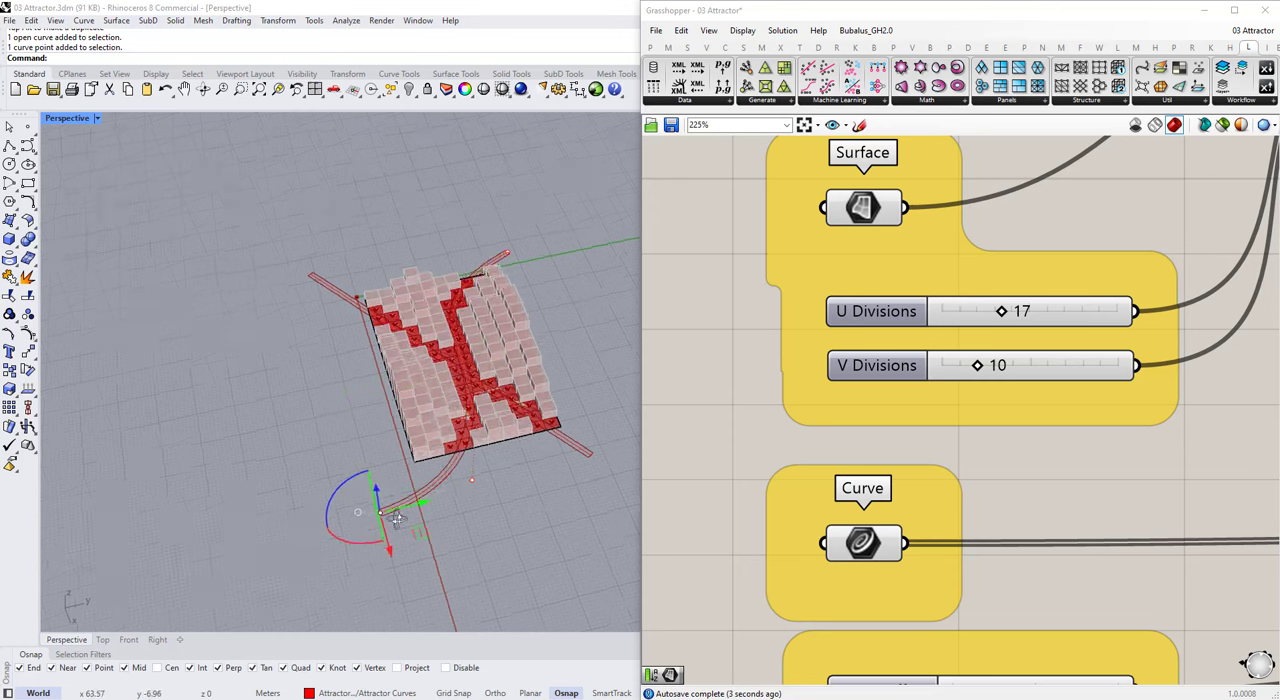
right_drag(397, 519, 412, 520)
drag(426, 532, 428, 406)
right_drag(420, 410, 491, 437)
Step: Rebuild the straight diagonal attractor curve with 6 control points and degree 3
scroll(440, 390, down, 2)
scroll(440, 390, up, 5)
scroll(491, 437, down, 4)
click(588, 421)
text(Rebuild)
key(Return)
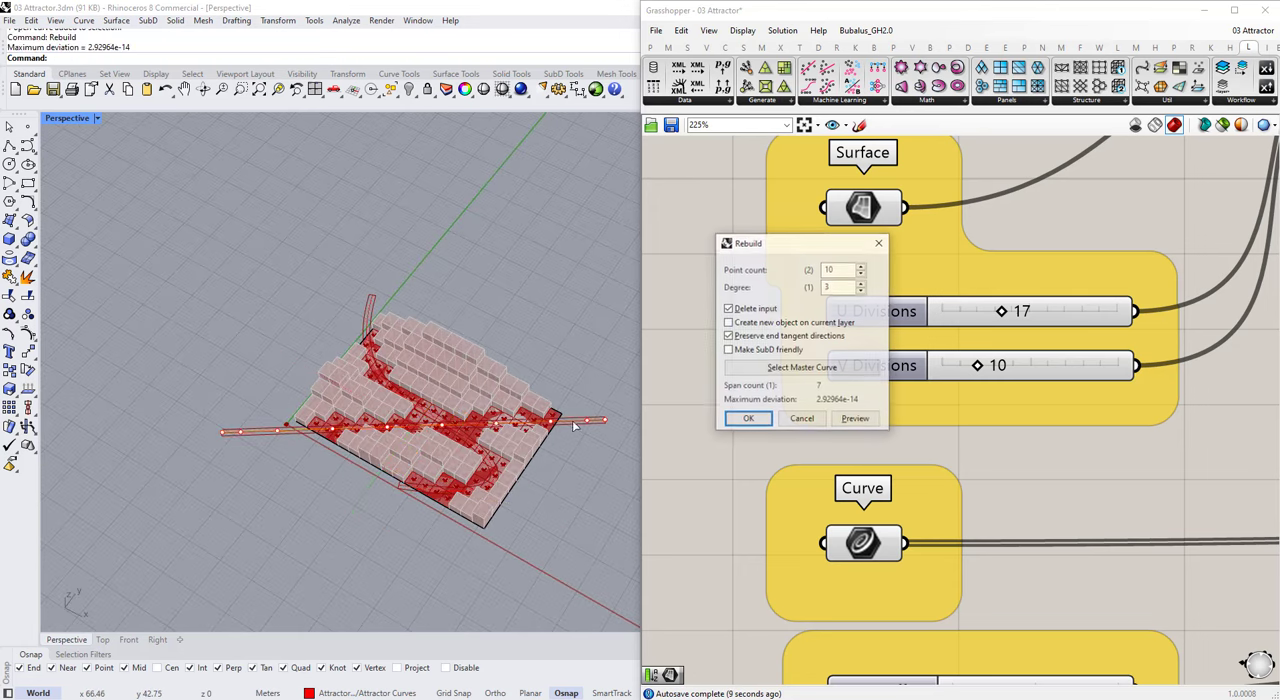
text(6)
key(Return)
Step: Move the far end control point of the rebuilt attractor curve to beyond the site's back edge
click(605, 420)
shift+right_drag(607, 481, 579, 564)
drag(618, 489, 578, 413)
drag(520, 366, 492, 358)
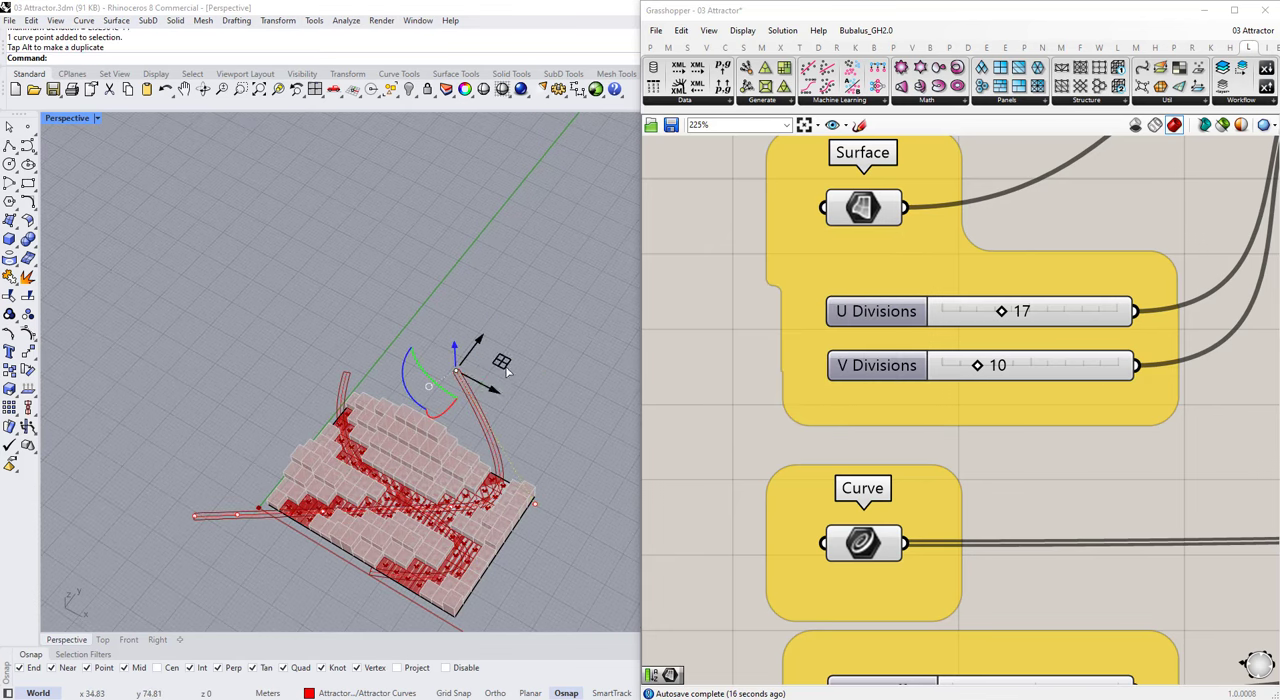
right_drag(480, 400, 453, 390)
Step: Pull the neighbouring control point of the rebuilt attractor curve toward the site's back corner to bend it
scroll(467, 432, down, 5)
right_drag(430, 412, 484, 502)
scroll(484, 502, up, 4)
right_drag(527, 540, 532, 525)
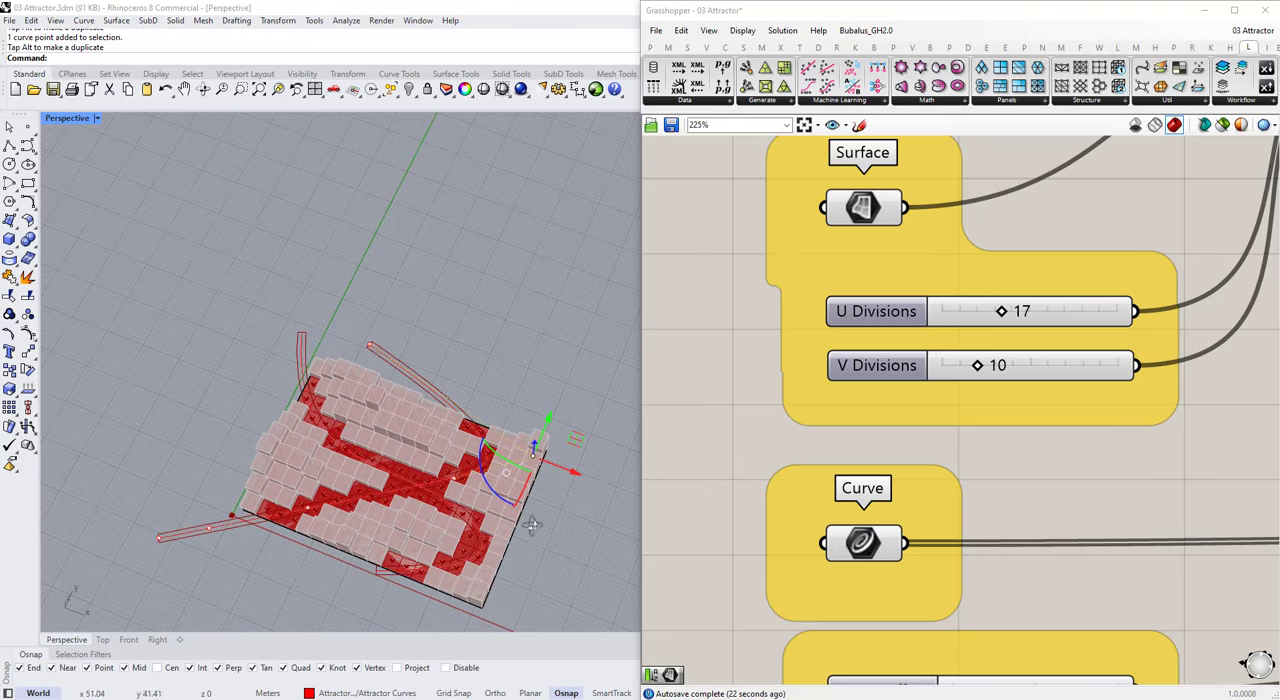
drag(587, 446, 605, 434)
Step: Set the Curve Offset of the quad panel definition to 2
scroll(1086, 358, down, 4)
scroll(1056, 492, up, 6)
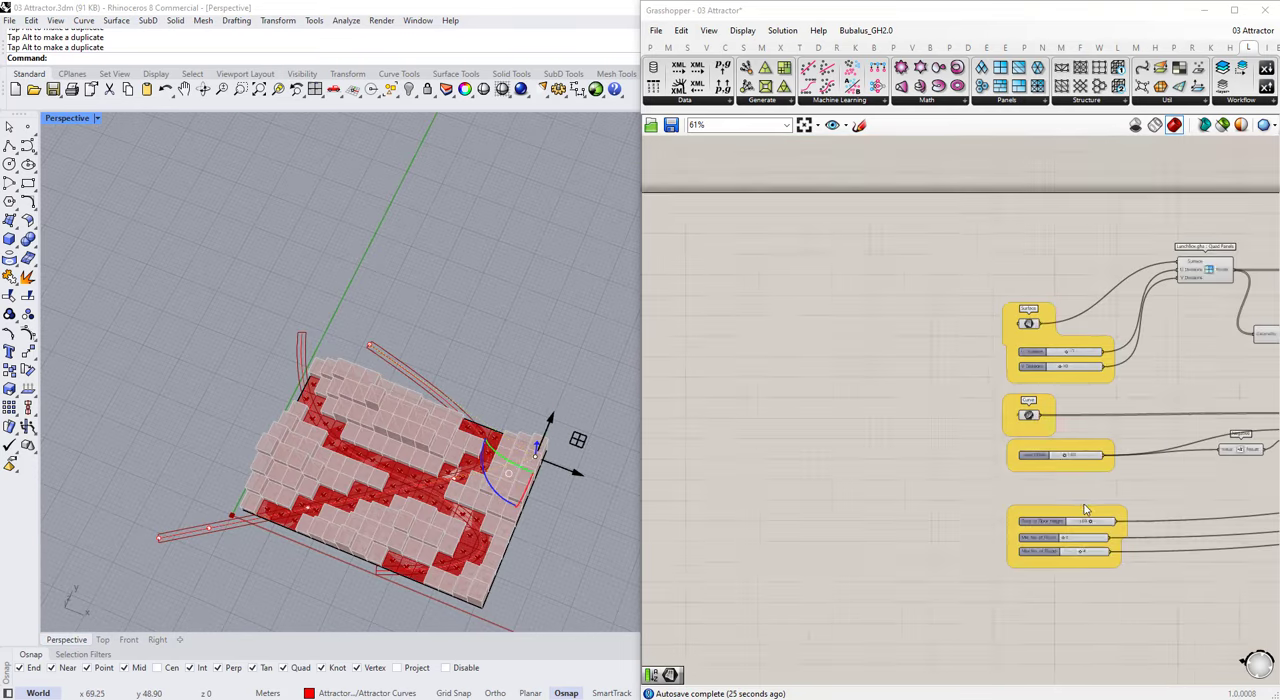
double_click(1087, 467)
text(2)
key(Return)
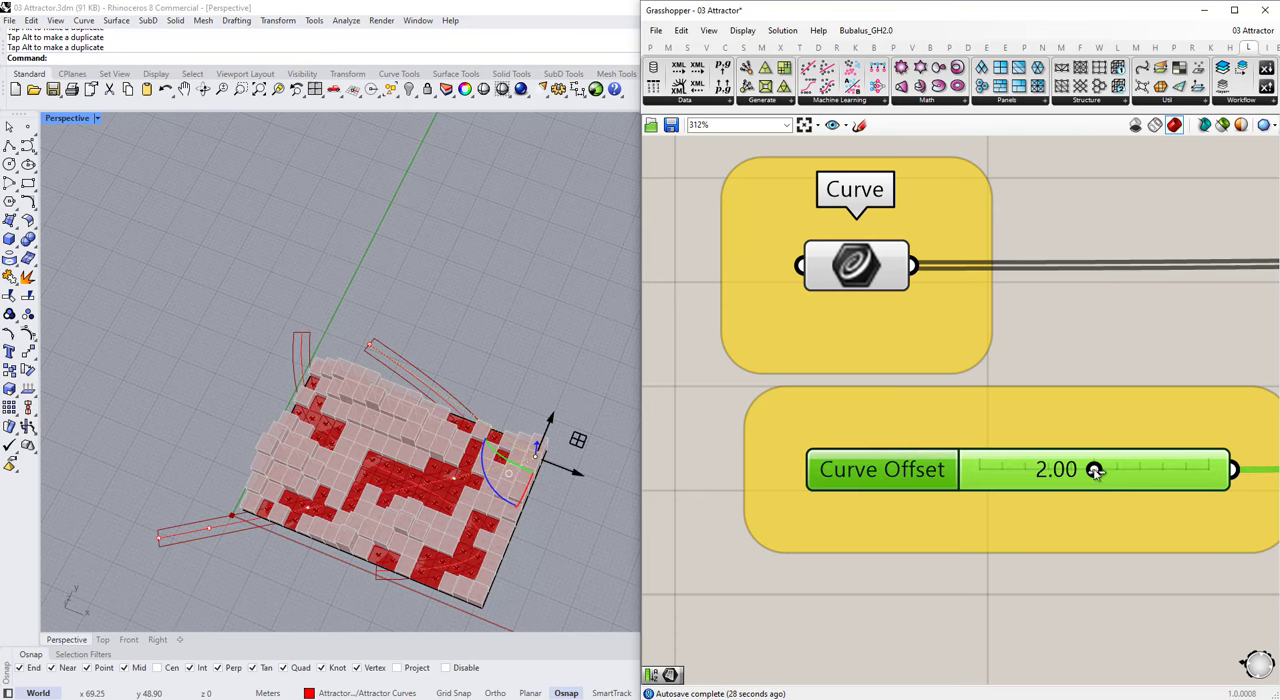
Step: Shift the end control point of the rebuilt attractor curve along the site's back side, away from the Y axis
right_drag(528, 408, 530, 432)
scroll(532, 434, up, 2)
drag(567, 417, 540, 424)
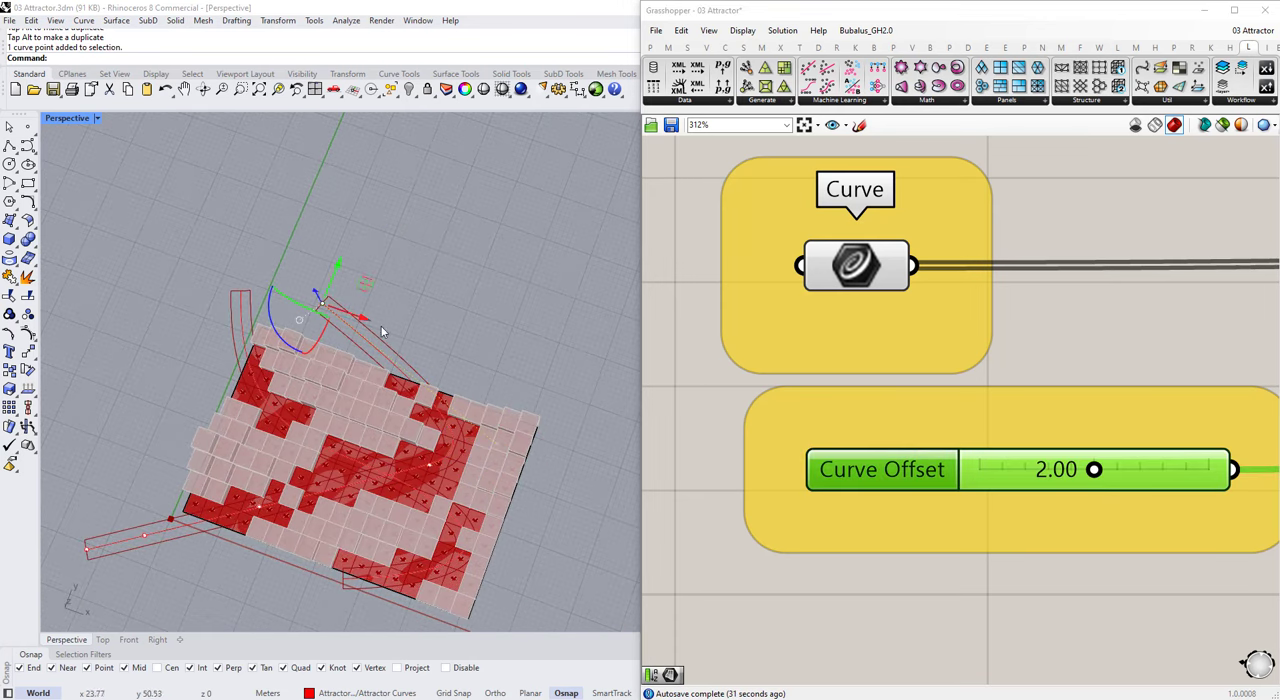
drag(468, 280, 443, 273)
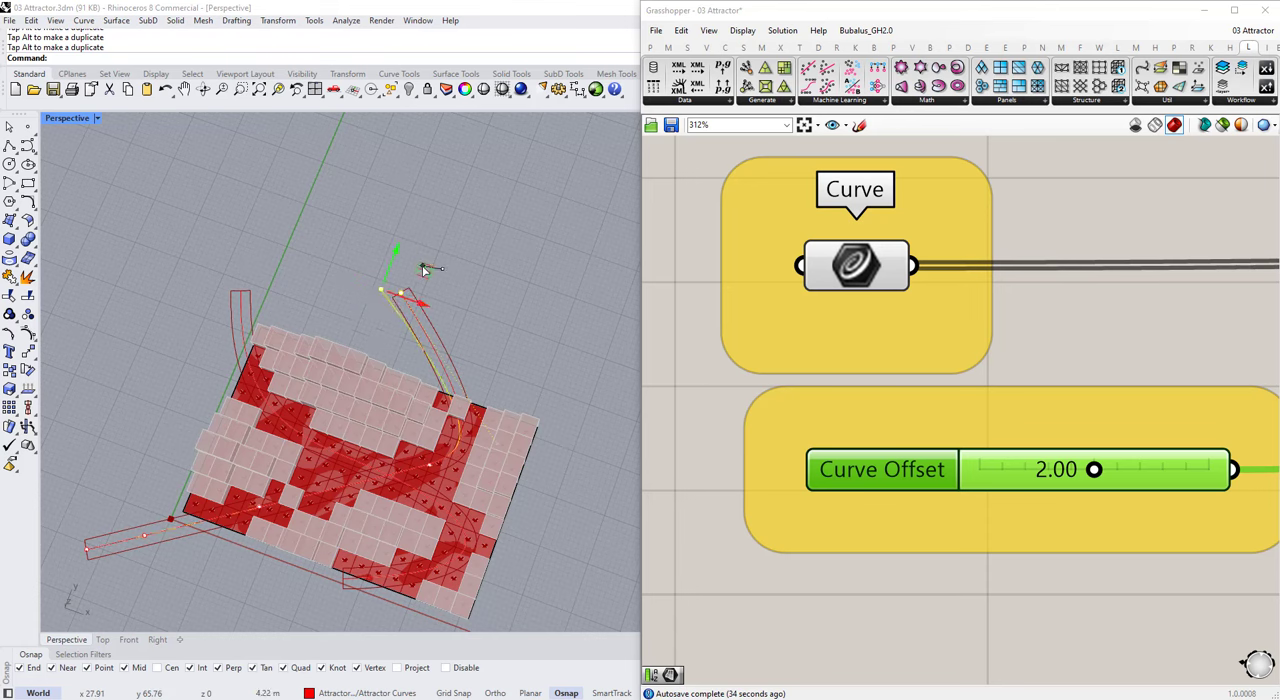
Step: Try a Curve Offset of 4, then return it to 2
double_click(1043, 487)
text(4)
key(Return)
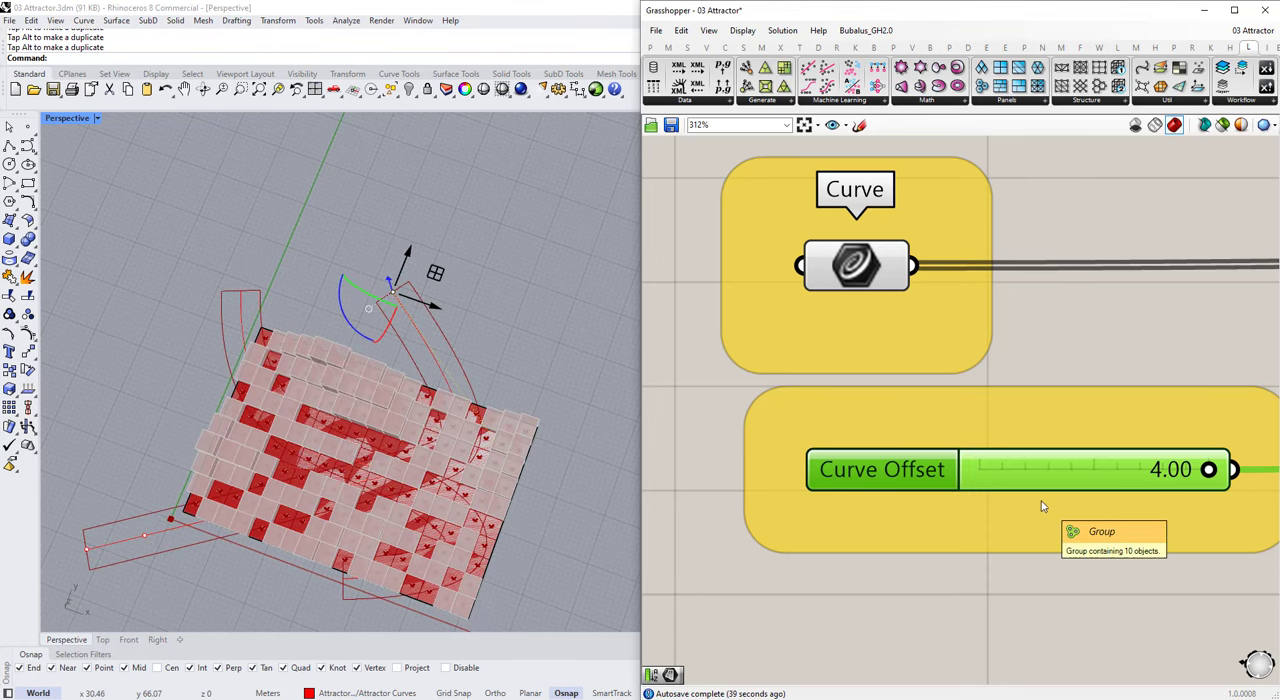
double_click(1047, 472)
text(2)
key(Return)
Step: Adjust the inner control point of the rebuilt attractor curve near the site's front corner at the origin
right_drag(420, 540, 368, 460)
scroll(405, 500, down, 5)
scroll(312, 524, up, 3)
scroll(312, 523, up, 2)
click(343, 497)
click(345, 511)
scroll(374, 448, up, 1)
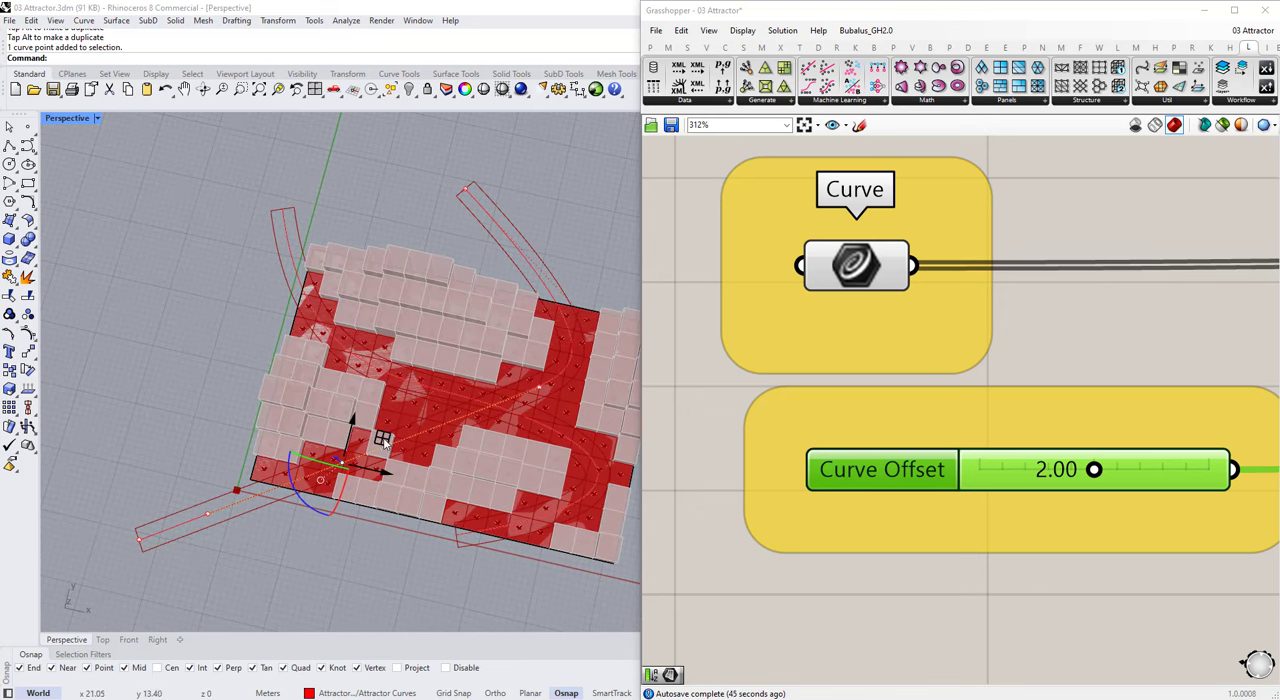
drag(381, 441, 388, 441)
Step: Set the Curve Offset of the quad panel definition to 1.5
double_click(1047, 472)
text(1.5)
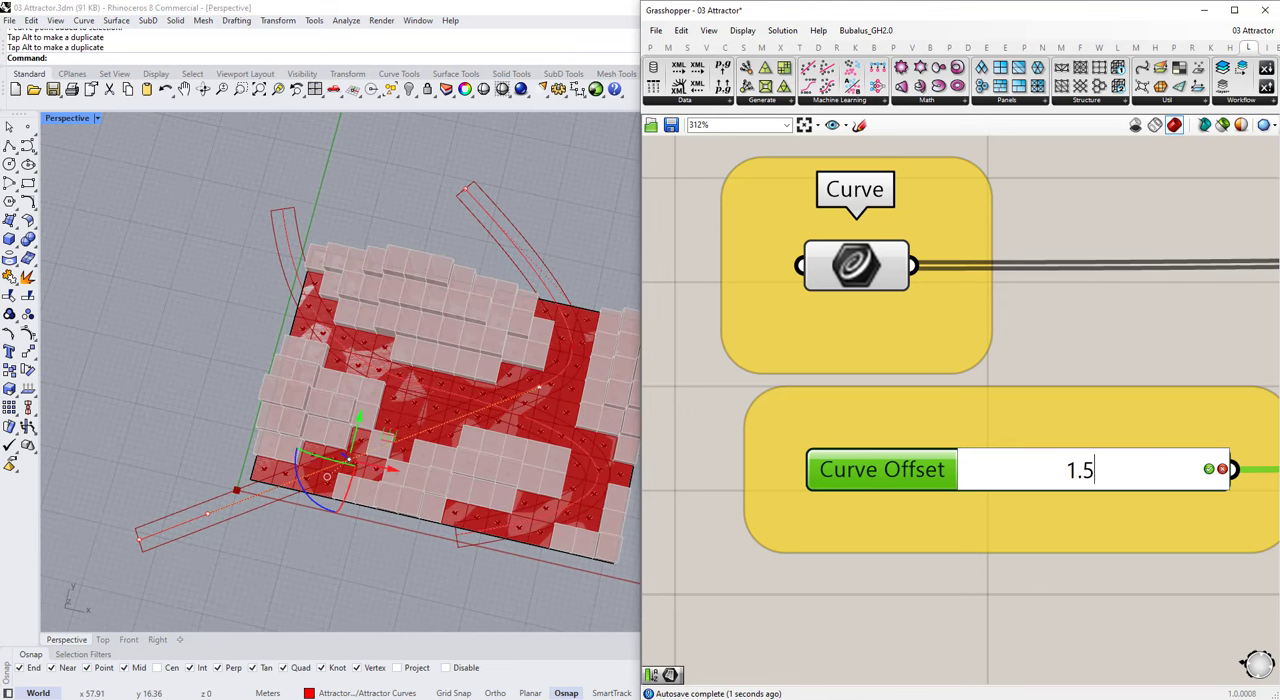
key(Return)
scroll(520, 440, down, 3)
Step: Move the front end control point of the S-shaped attractor curve toward the site's far front corner
right_drag(540, 445, 565, 512)
click(496, 425)
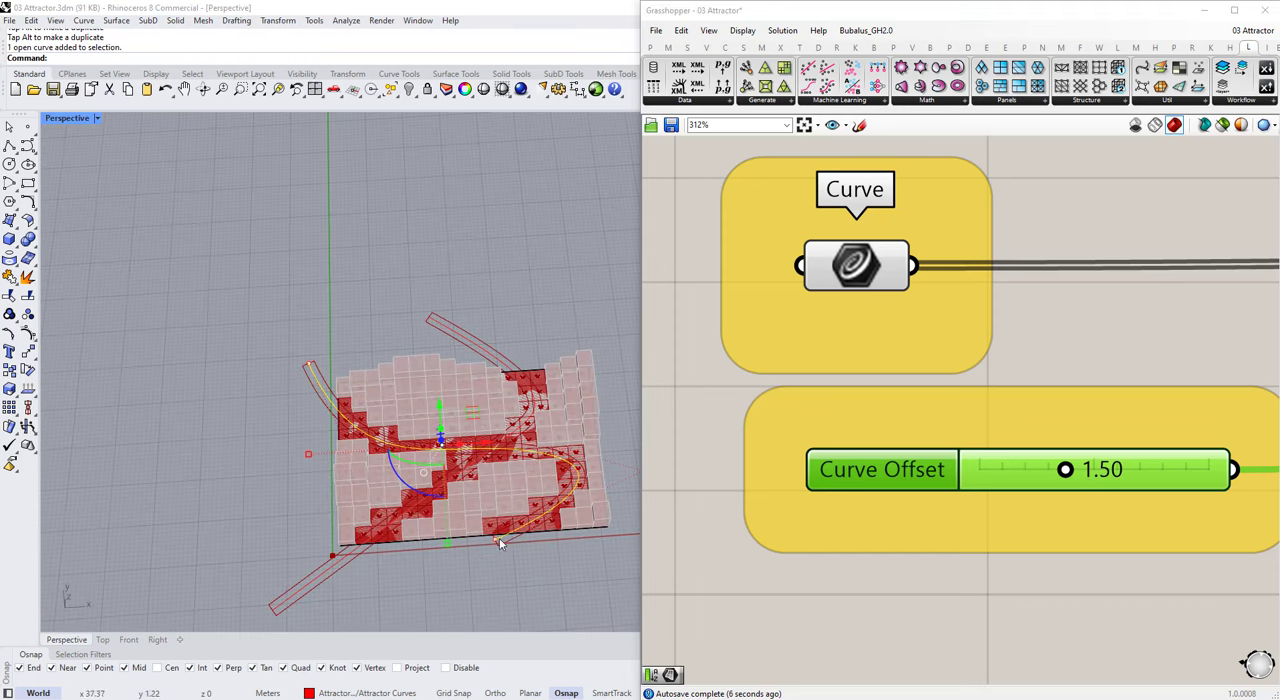
drag(545, 510, 565, 513)
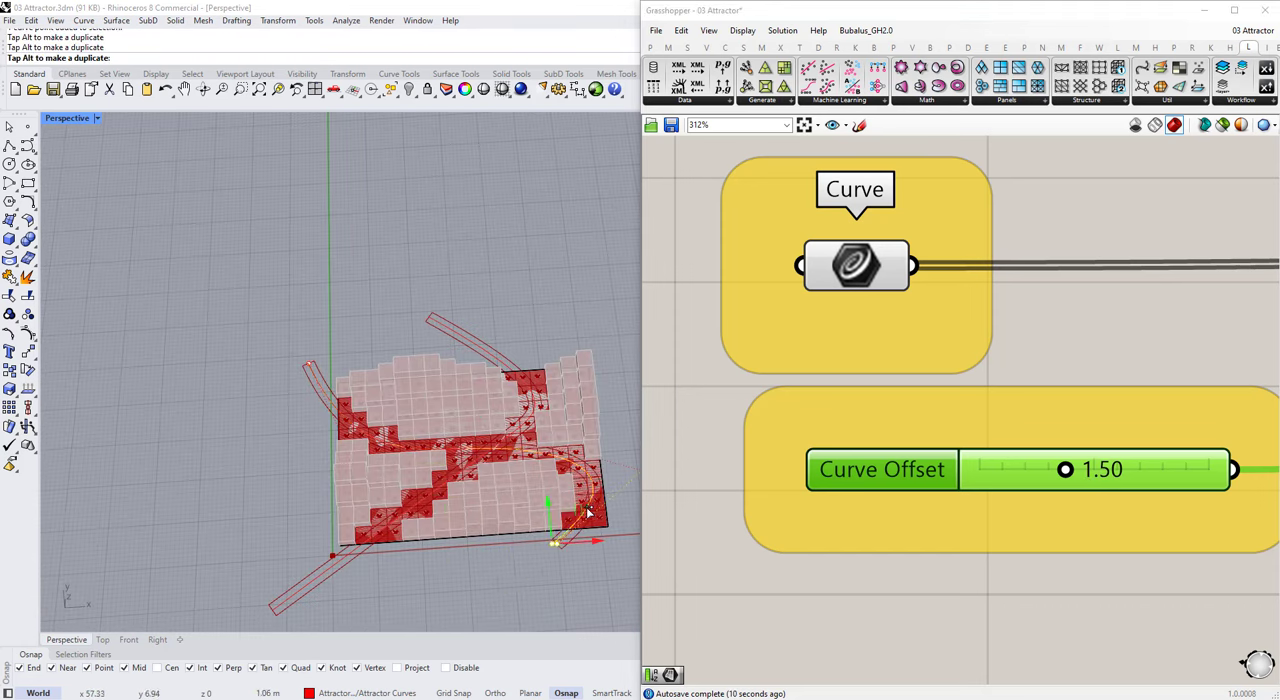
scroll(508, 417, down, 8)
click(565, 405)
Step: Bake the Extrude geometry of the quad panel definition as a group
scroll(858, 384, down, 10)
right_drag(1210, 345, 875, 358)
scroll(1041, 352, up, 6)
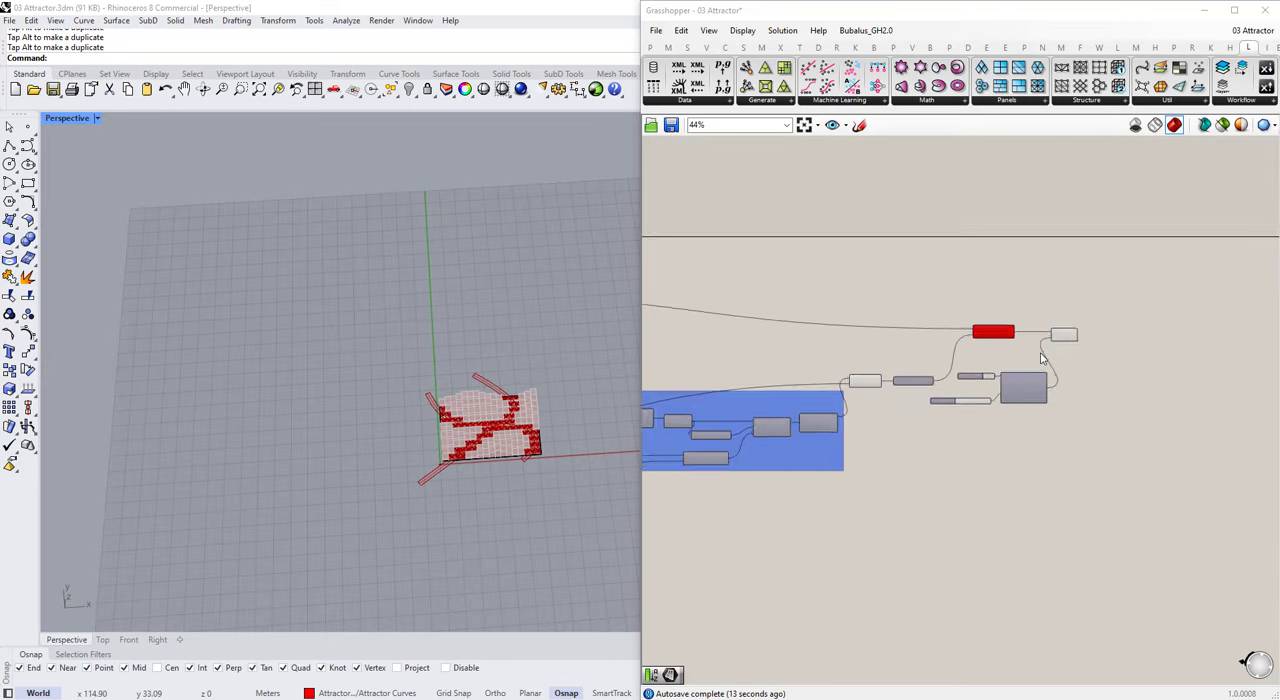
right_click(981, 308)
click(1000, 333)
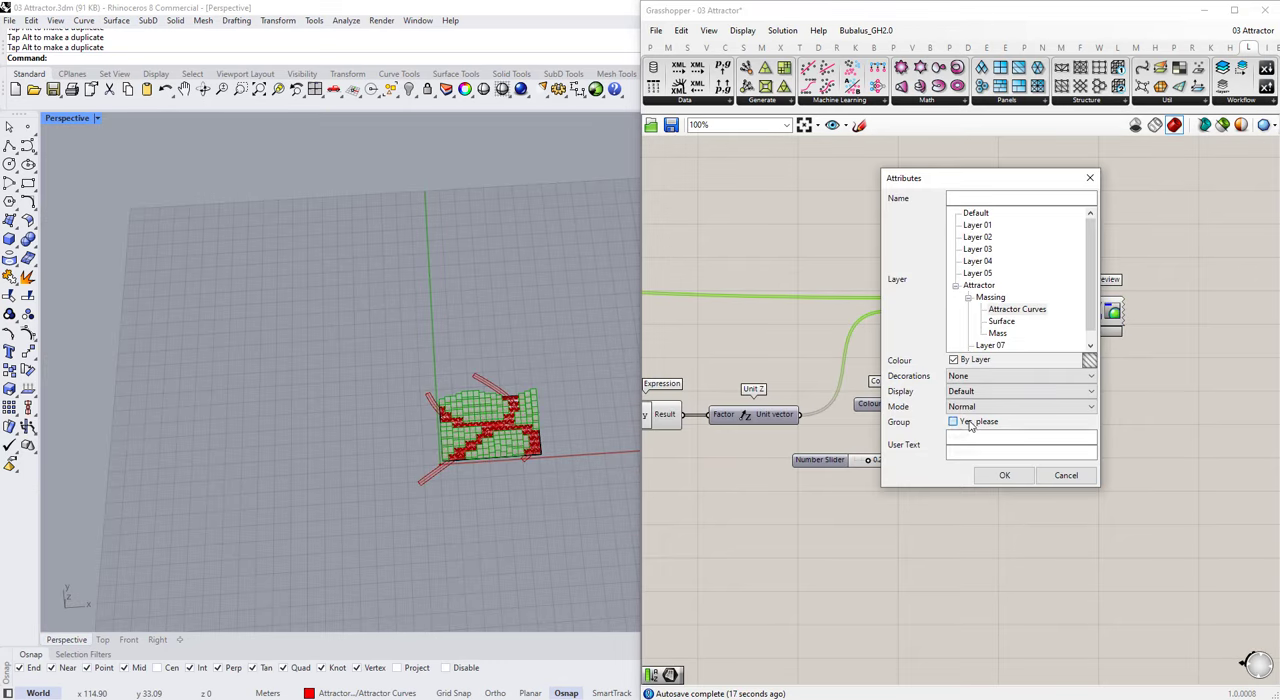
click(1004, 475)
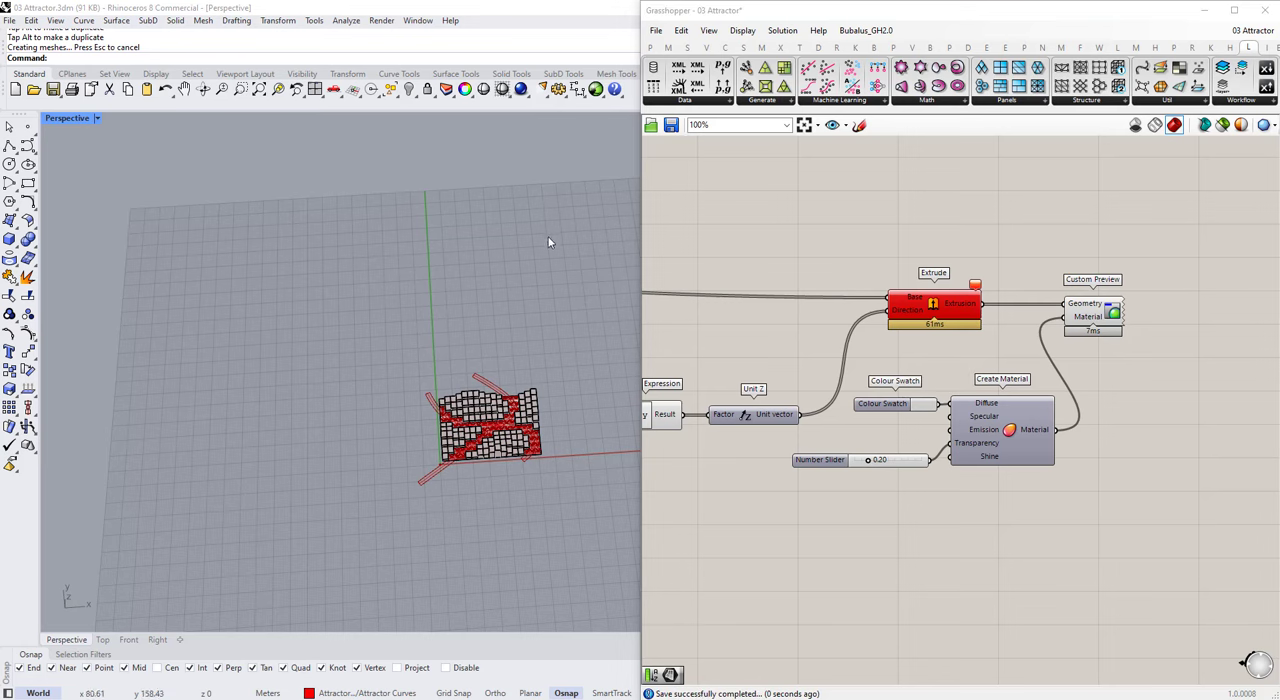
Step: Save the file and move the baked quad masses beside the site in the positive X direction
key(ctrl+s)
scroll(490, 457, up, 4)
click(502, 459)
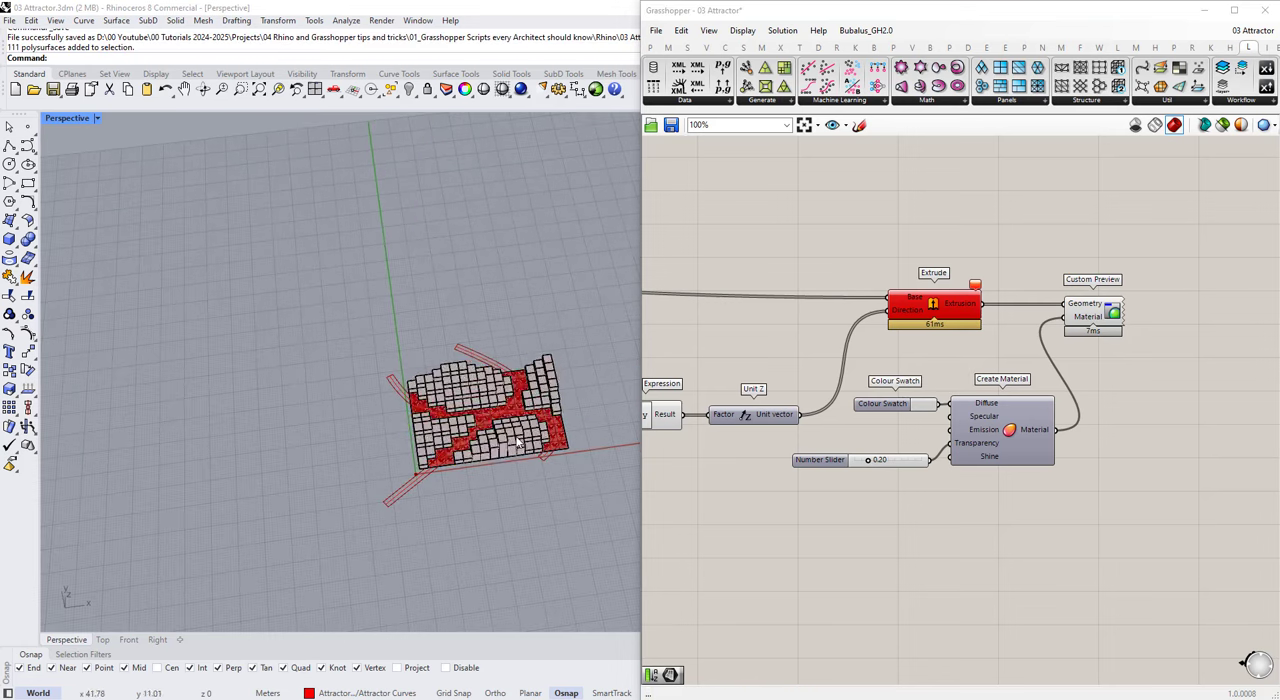
scroll(512, 462, down, 6)
shift+right_drag(511, 465, 365, 492)
drag(413, 449, 537, 440)
click(505, 544)
scroll(368, 472, up, 6)
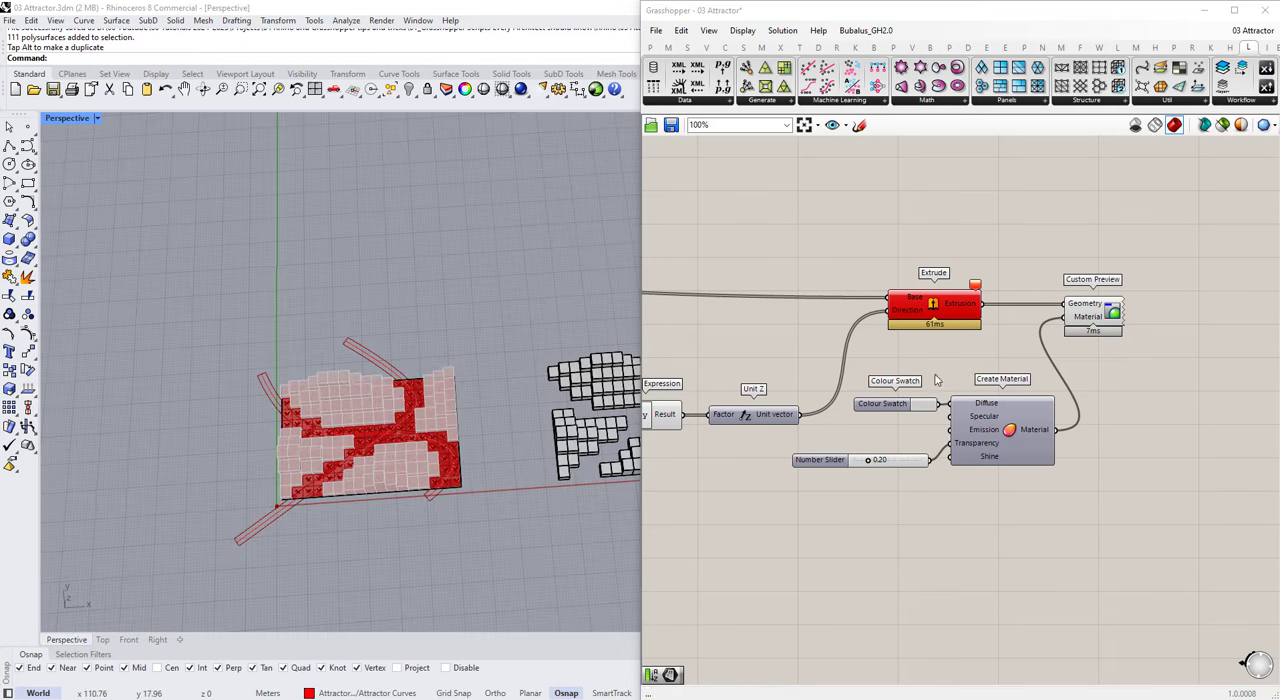
Step: Delete the whole copied quad panel definition from the canvas
scroll(1005, 390, down, 9)
scroll(1025, 397, down, 3)
right_drag(1065, 397, 1125, 397)
scroll(674, 402, up, 3)
scroll(779, 391, down, 3)
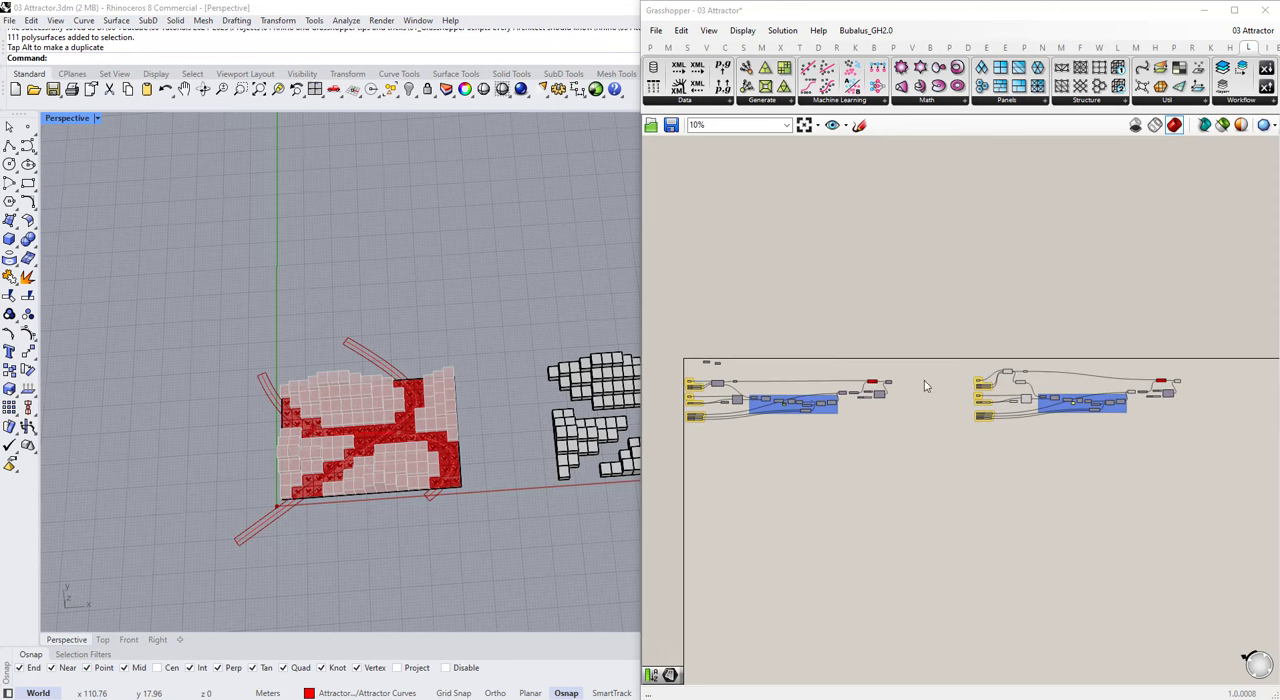
scroll(1085, 367, up, 3)
scroll(835, 300, down, 3)
drag(835, 300, 1076, 471)
key(Delete)
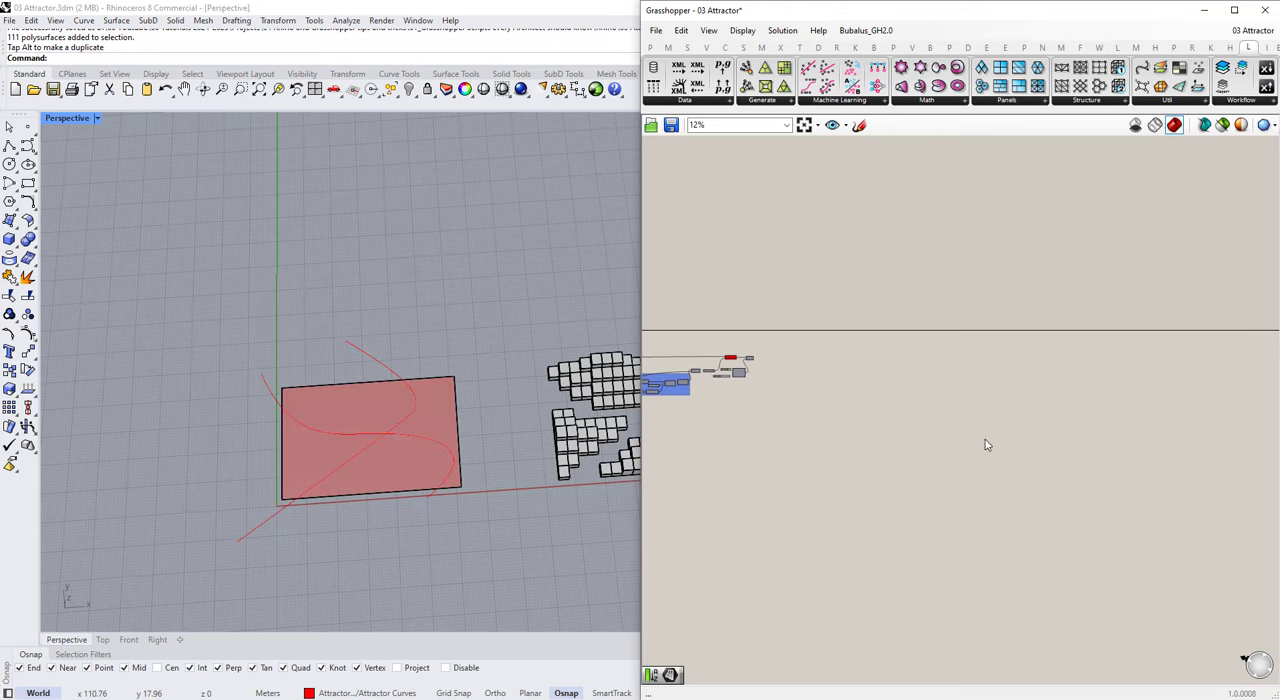
Step: Turn the Custom Preview of the original hexagon definition back on
right_drag(701, 368, 905, 379)
scroll(905, 379, up, 10)
click(1183, 340)
middle_click(1183, 340)
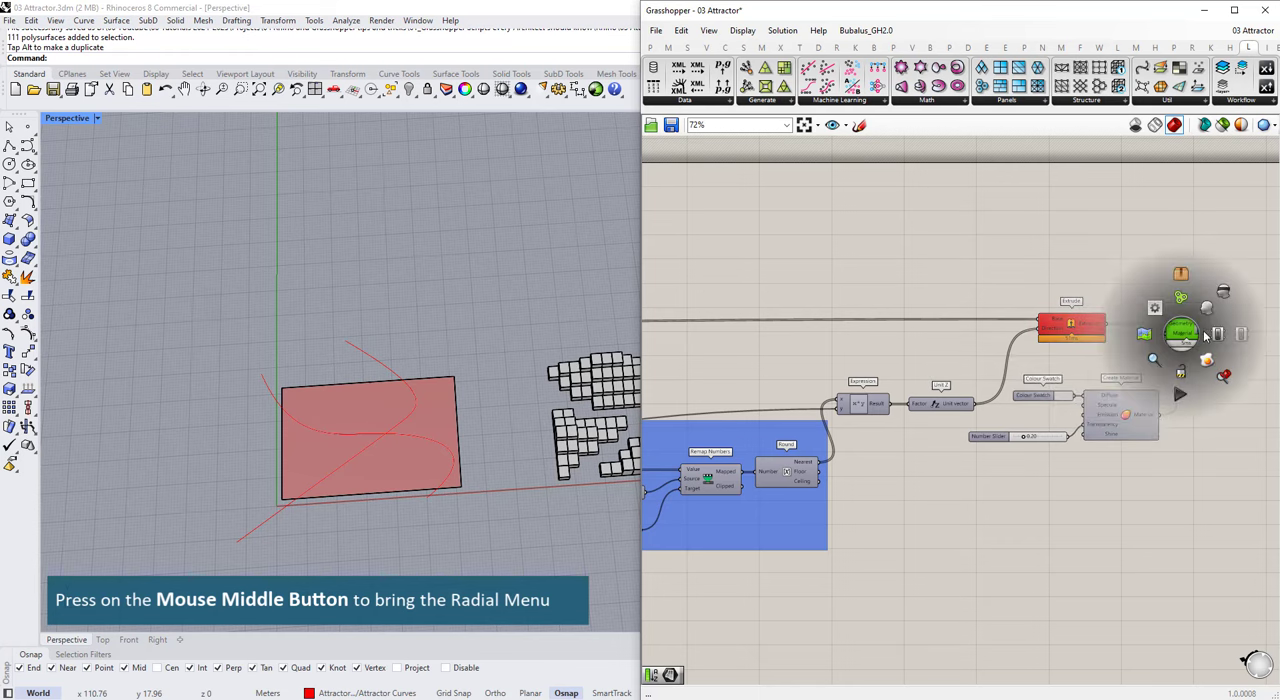
click(1208, 312)
scroll(1088, 314, down, 6)
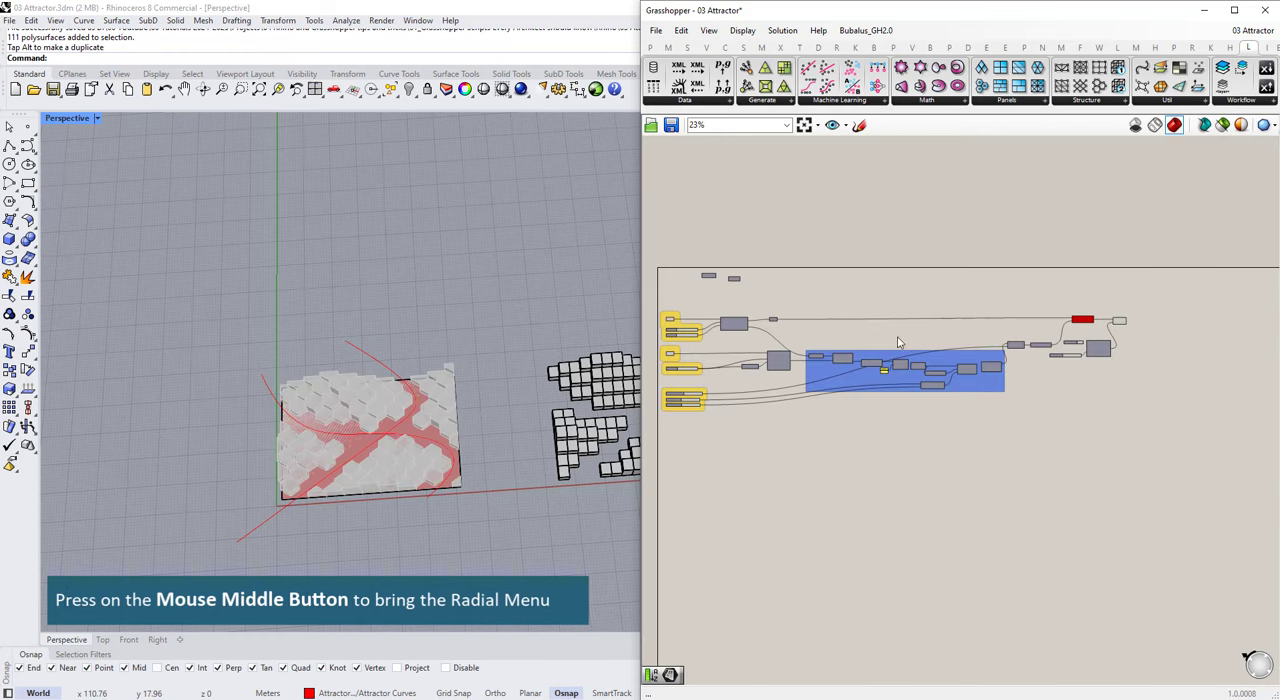
Step: Shift the components downstream of Hexagon Cells and its Surface parameter further along the canvas to make room
scroll(726, 323, up, 10)
scroll(822, 342, down, 4)
drag(829, 345, 837, 309)
scroll(837, 309, down, 10)
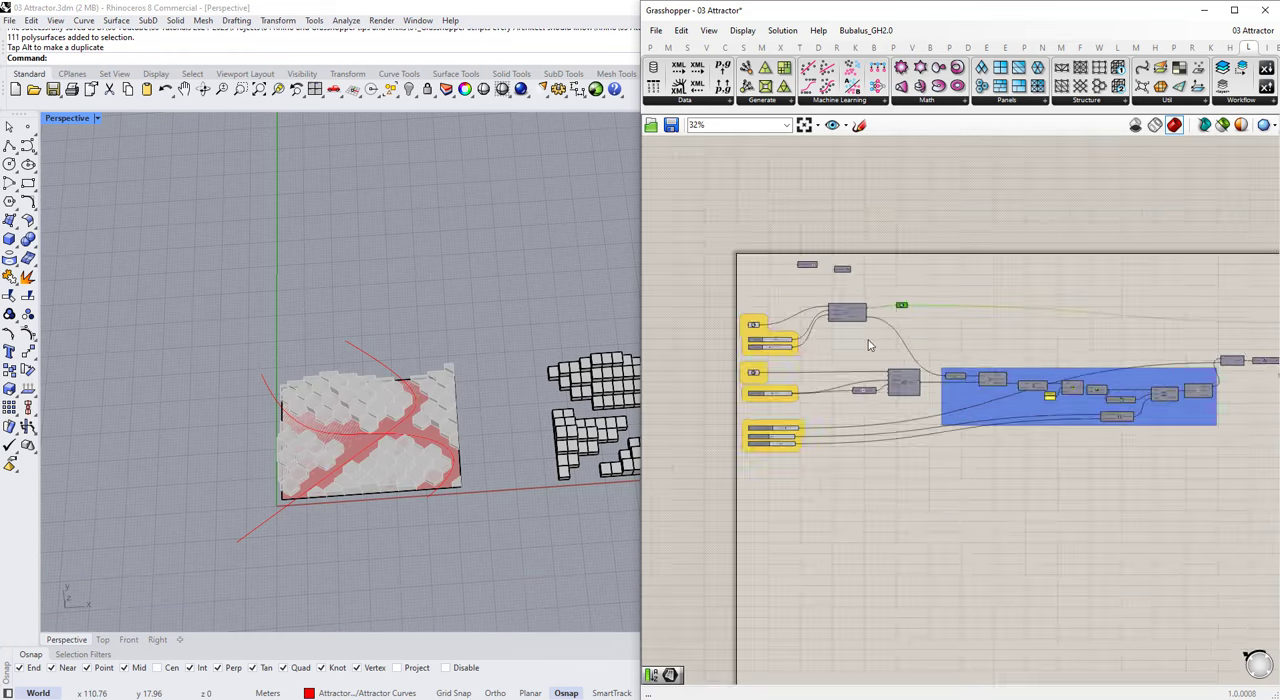
drag(1171, 434, 861, 338)
scroll(1035, 336, up, 4)
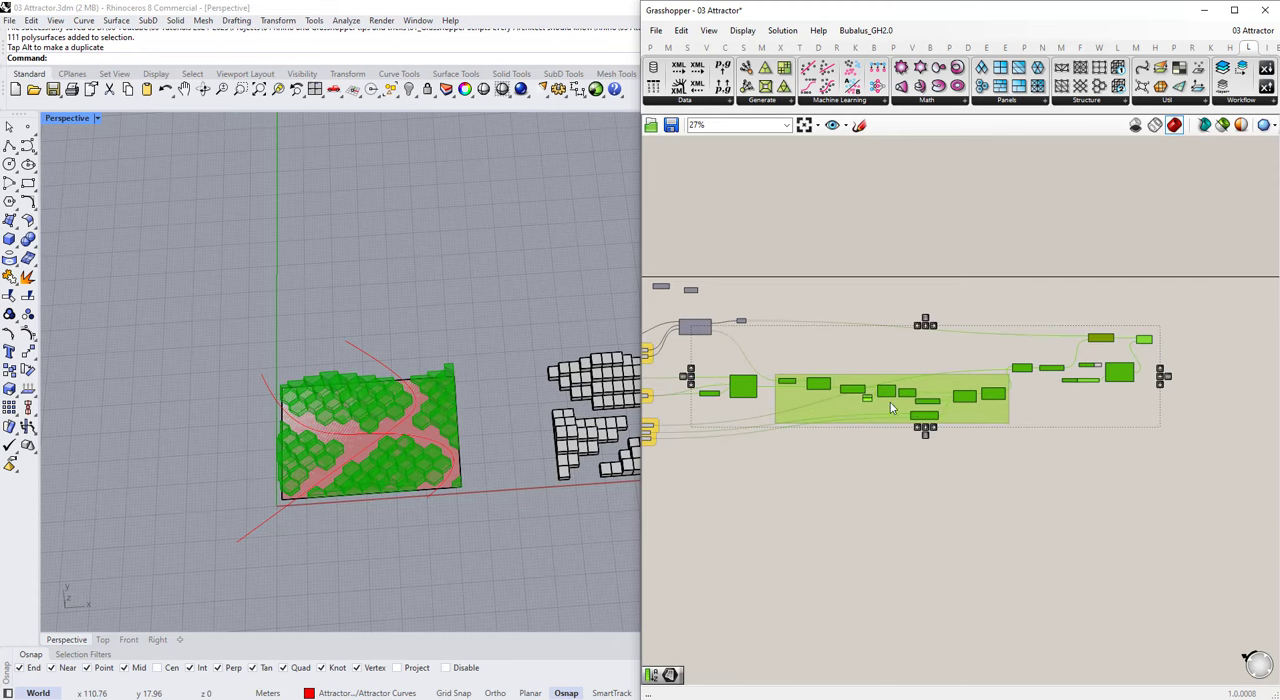
drag(841, 410, 884, 450)
click(707, 348)
scroll(707, 352, up, 5)
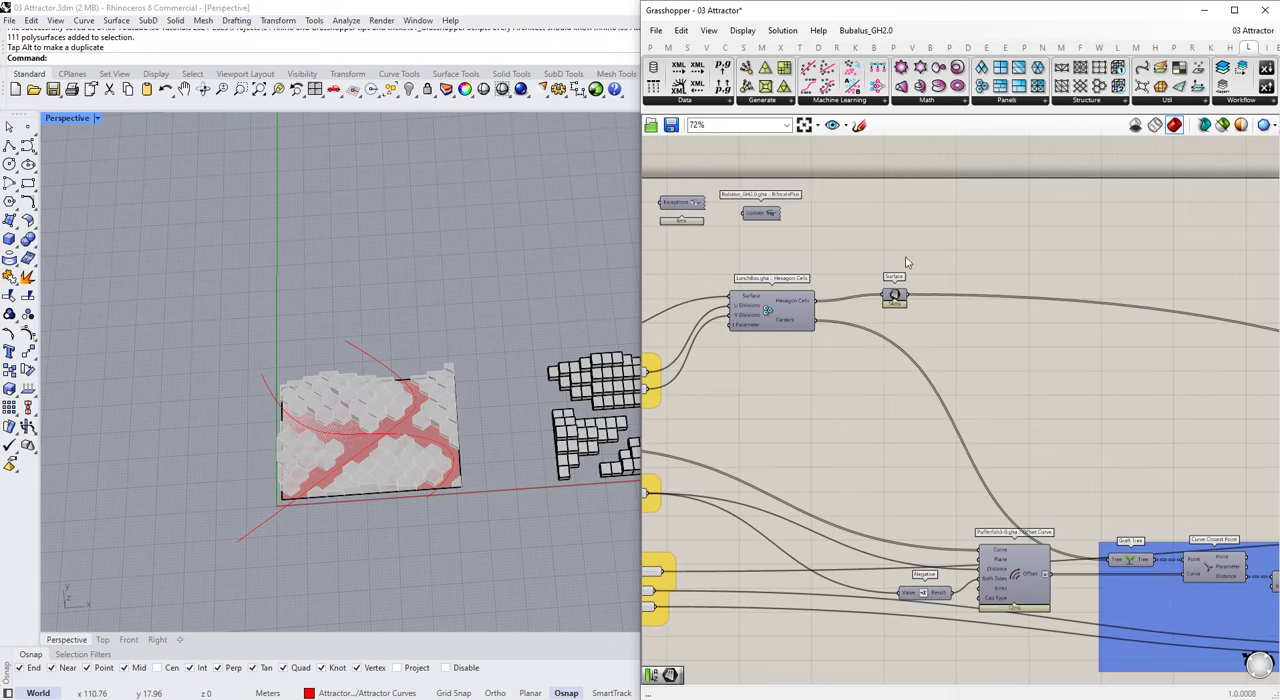
Step: Add Diamond Panels, Quad Panels and Triangular Panels A components below Hexagon Cells
drag(984, 66, 940, 338)
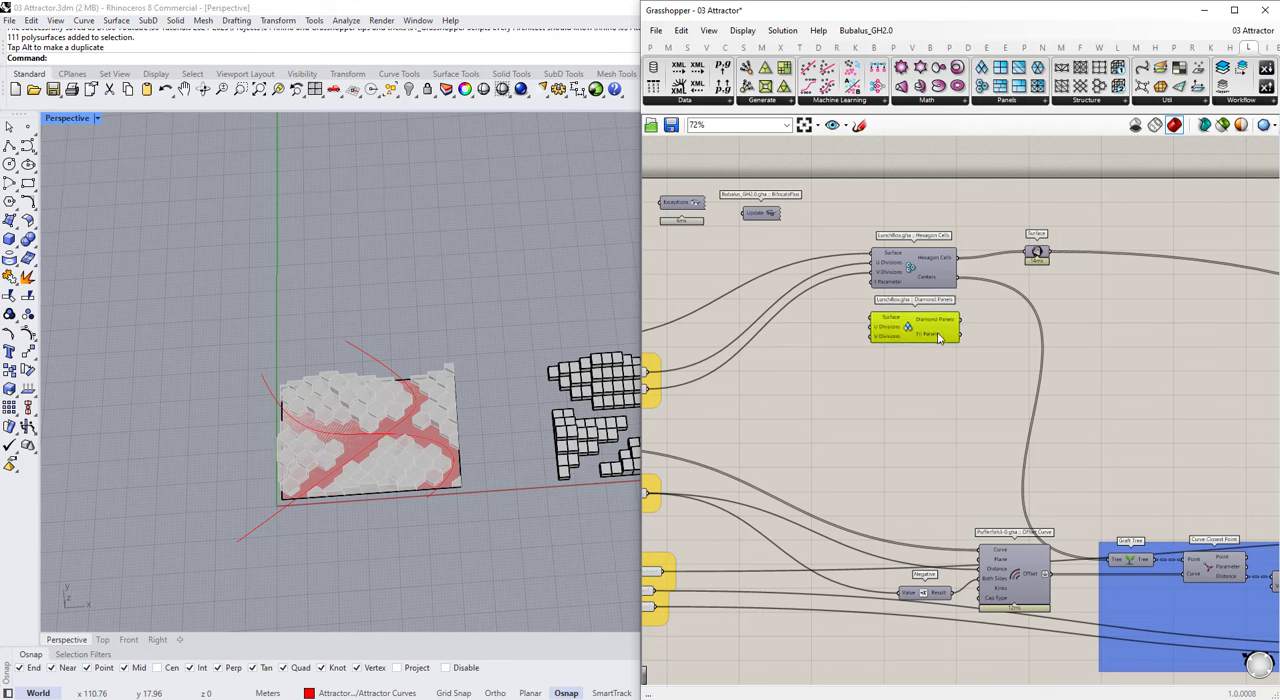
drag(1000, 67, 922, 388)
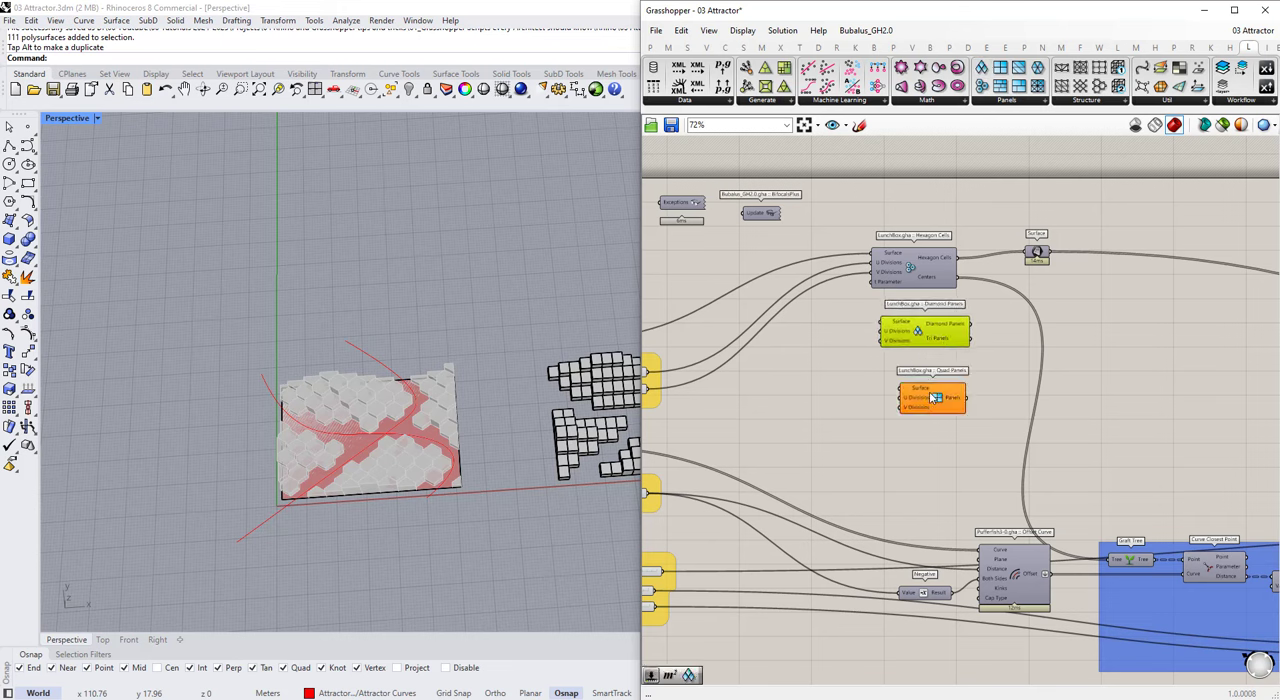
click(1023, 103)
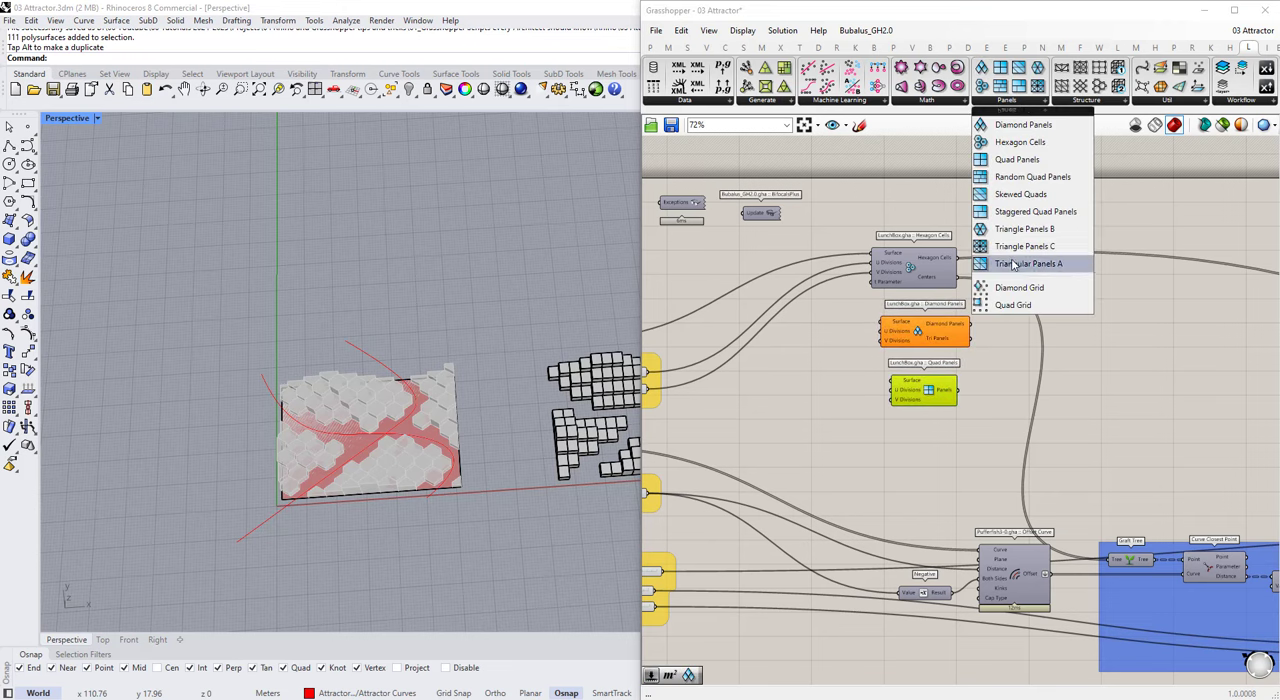
drag(1011, 268, 930, 447)
Step: Line up the three new panel components in a column beneath Hexagon Cells
drag(978, 505, 944, 356)
scroll(954, 344, up, 3)
drag(948, 342, 930, 333)
drag(909, 454, 903, 433)
drag(927, 544, 917, 522)
click(990, 465)
scroll(1015, 425, down, 4)
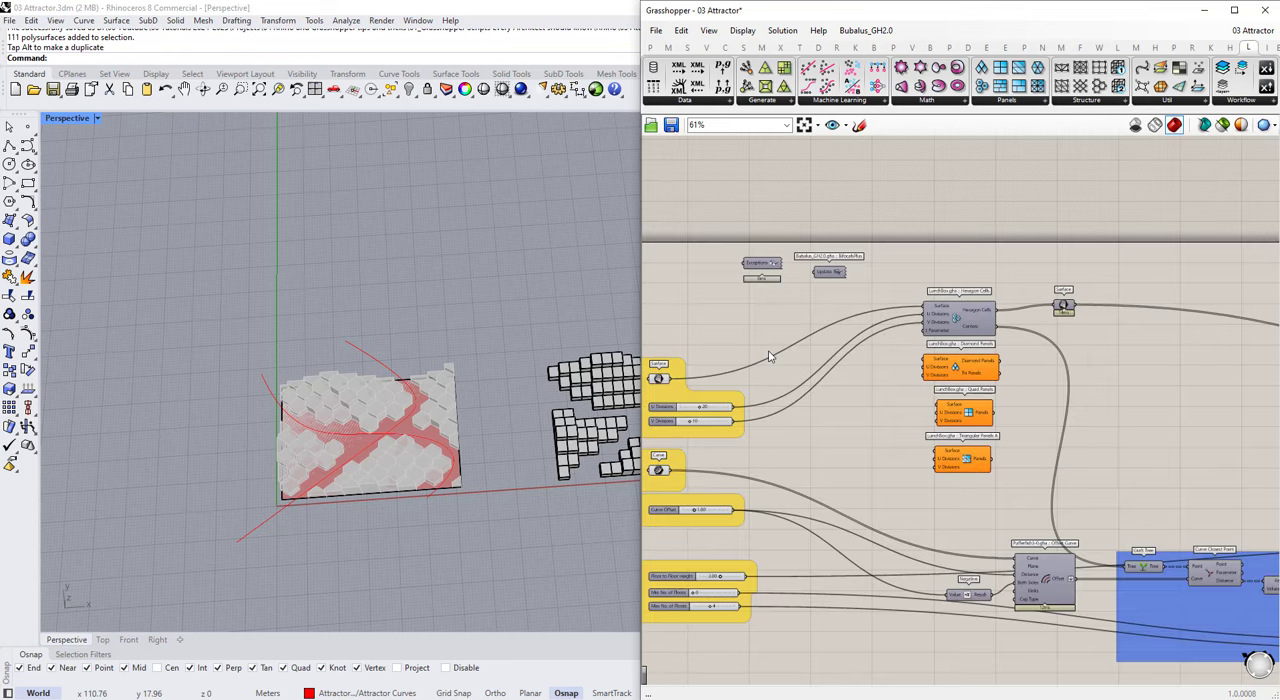
scroll(843, 357, up, 1)
scroll(782, 398, up, 1)
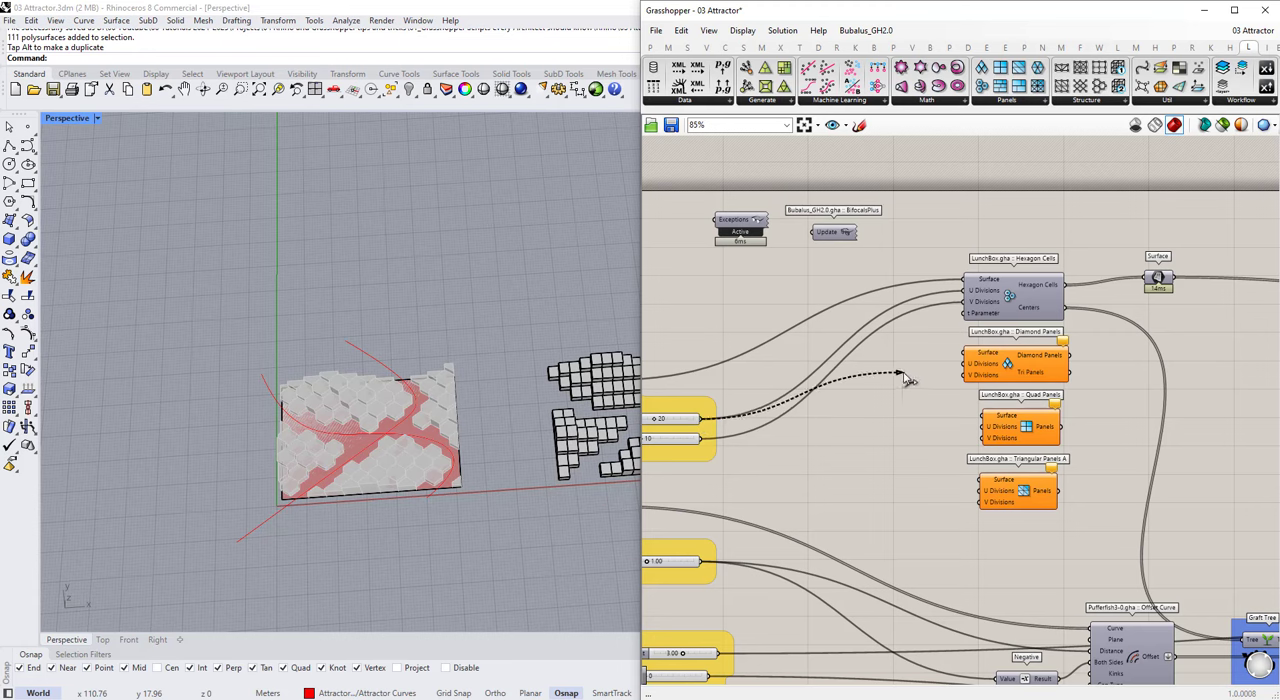
scroll(896, 427, down, 5)
Step: Add a Stream Filter beside the panel components and extend its stream inputs to 0 through 3
scroll(920, 400, up, 4)
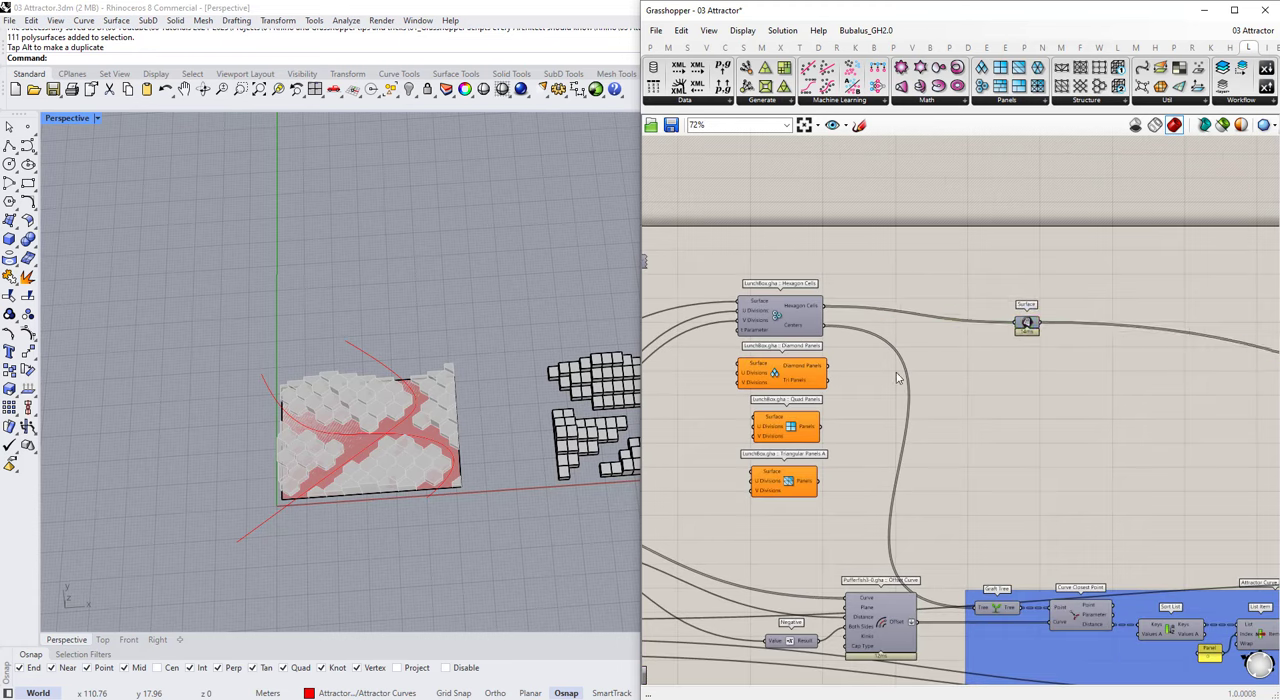
scroll(958, 366, up, 3)
double_click(958, 366)
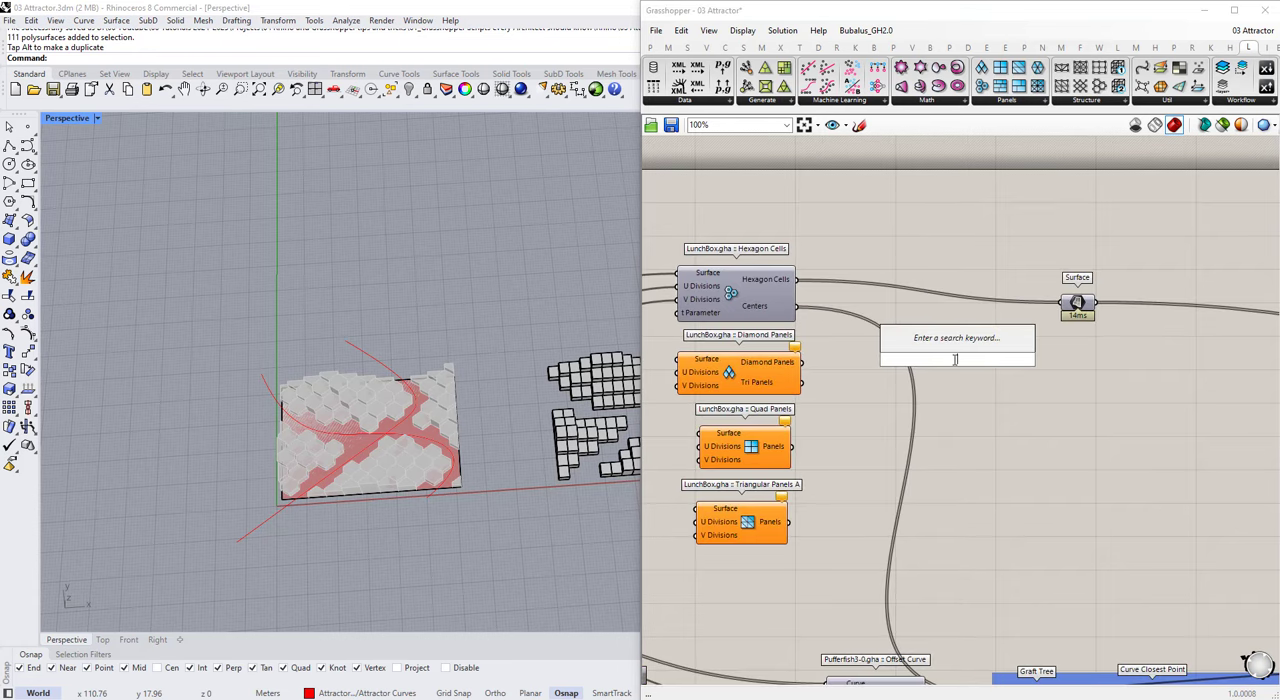
text(filter)
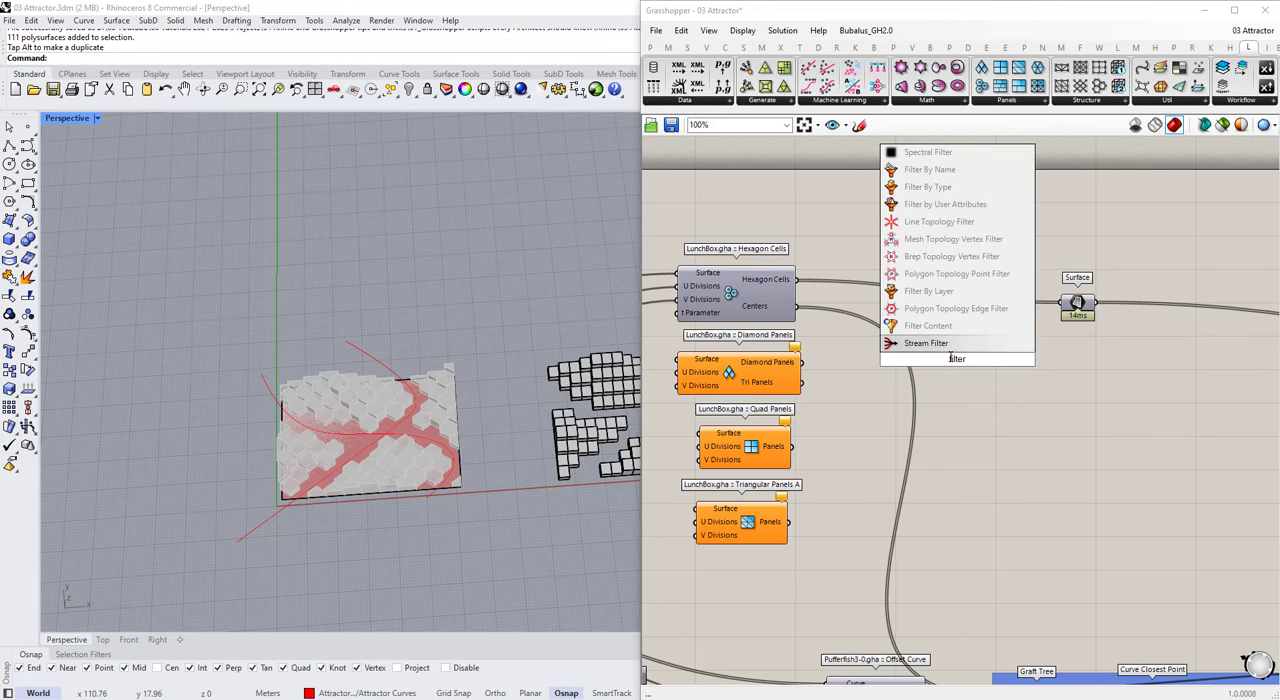
key(Return)
scroll(936, 405, up, 5)
click(1026, 409)
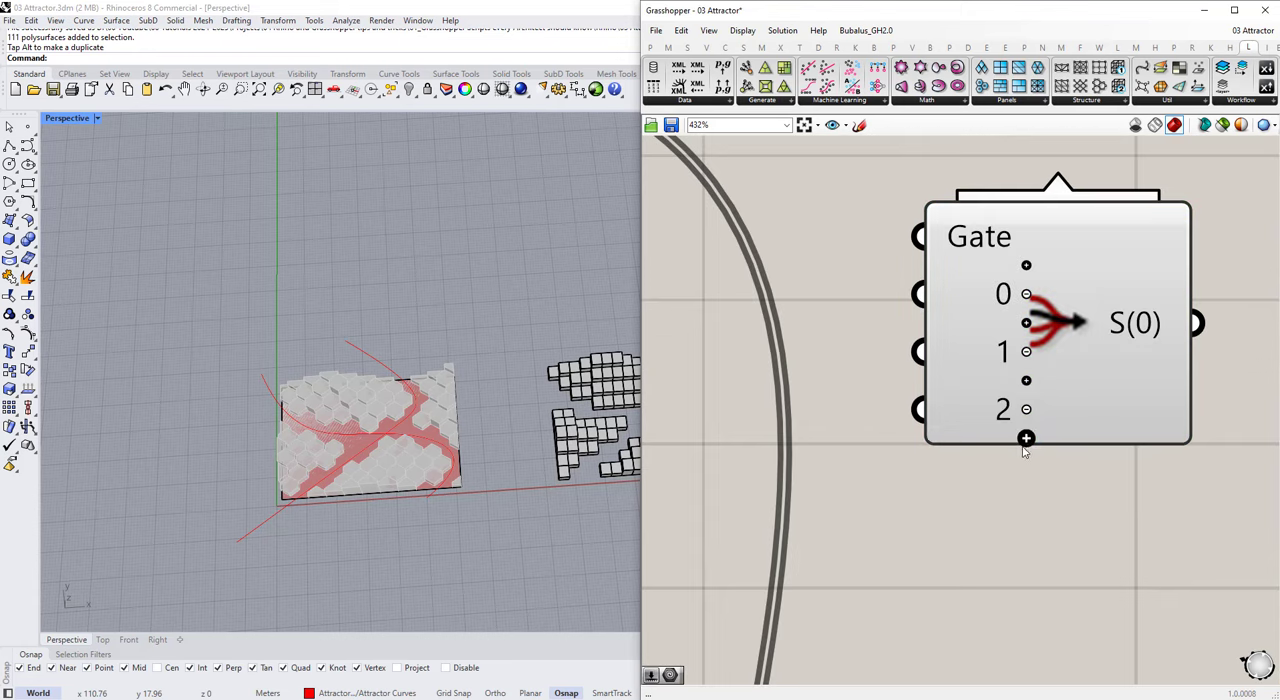
click(1026, 417)
scroll(1066, 405, down, 4)
scroll(1068, 415, down, 1)
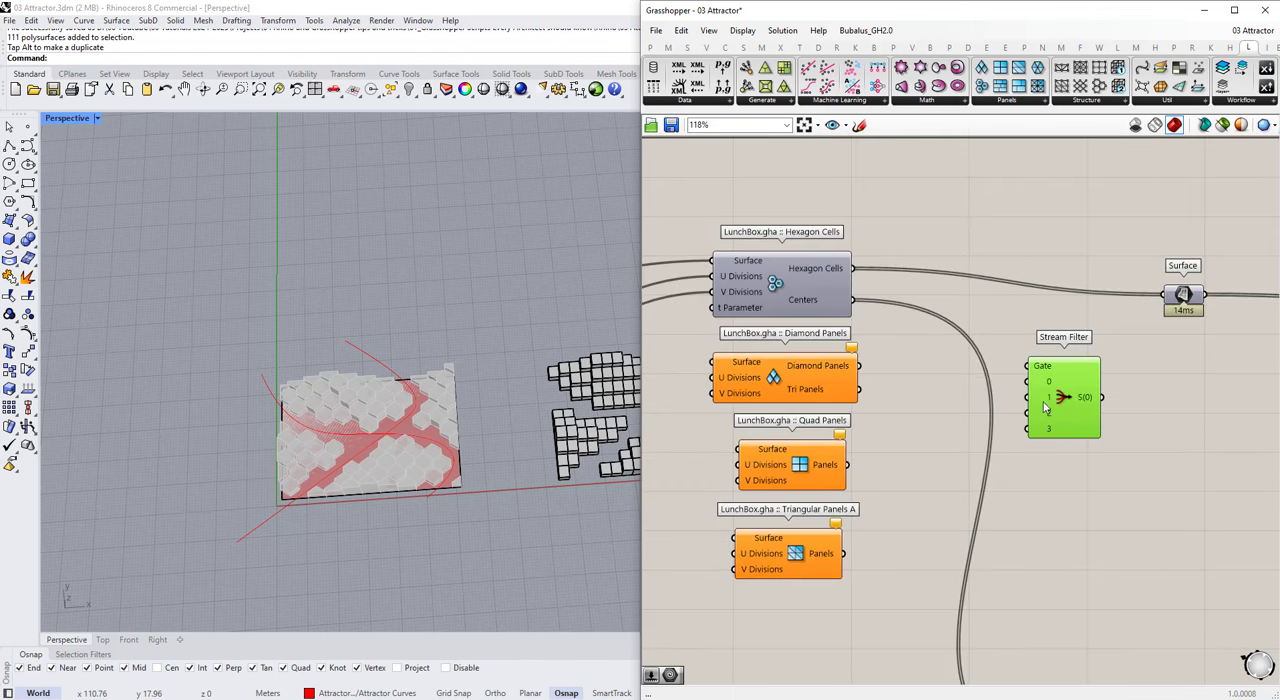
Step: Add an Area component beside the Stream Filter
click(894, 385)
scroll(894, 385, down, 1)
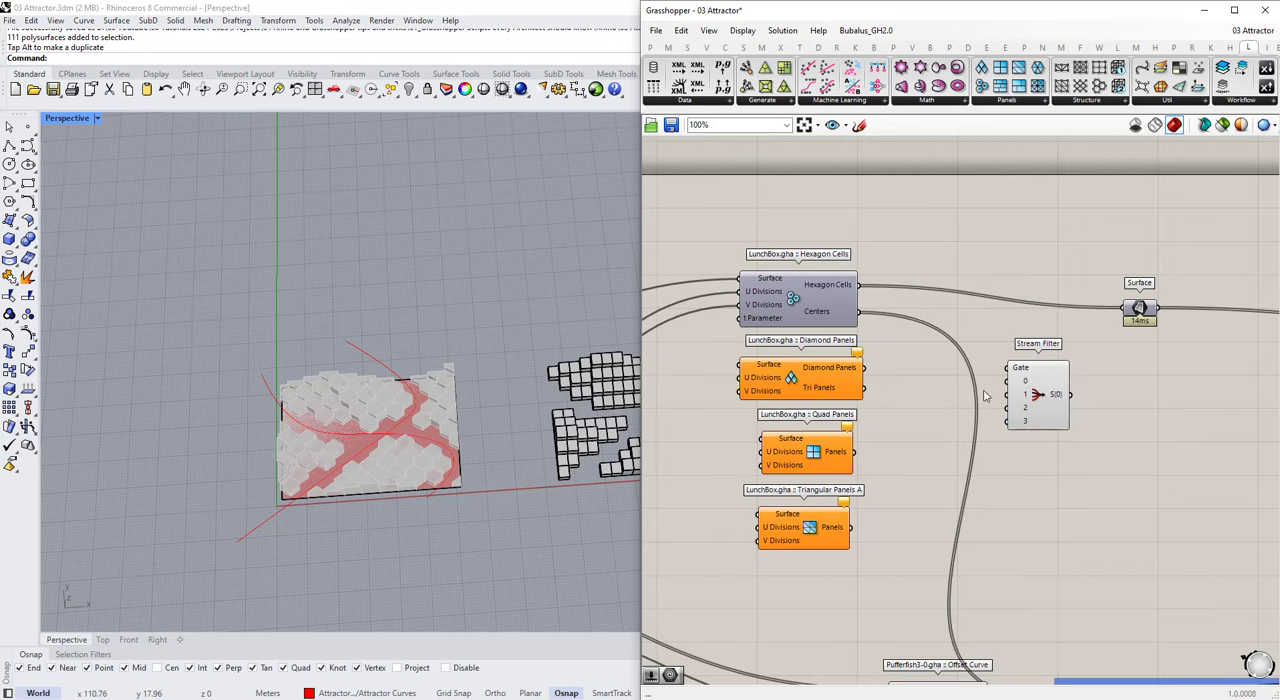
scroll(990, 362, down, 1)
scroll(995, 428, up, 1)
double_click(1000, 461)
text(area)
click(998, 447)
drag(1017, 451, 1184, 385)
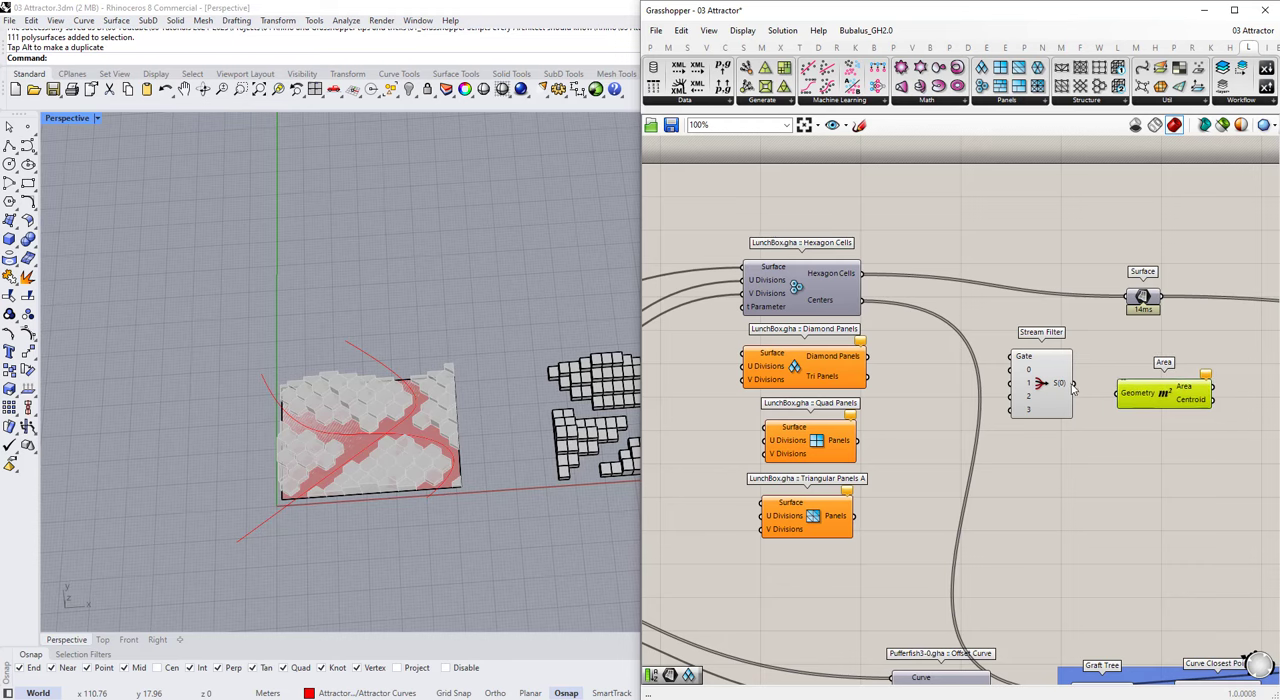
Step: Feed the downstream Surface parameter from the Stream Filter output instead of Hexagon Cells, and connect Surface to the Area's Geometry input
scroll(930, 361, down, 2)
scroll(1054, 378, up, 2)
drag(1090, 391, 1104, 399)
click(1076, 414)
scroll(982, 350, down, 3)
scroll(991, 381, up, 3)
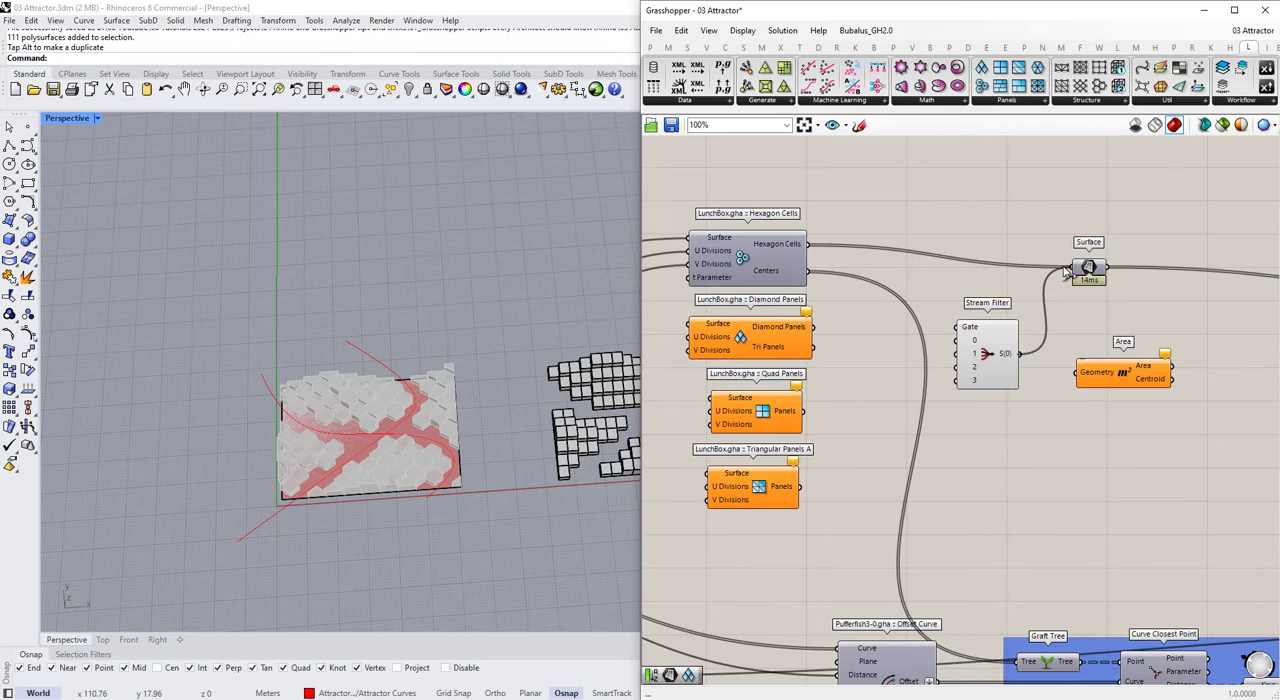
drag(1066, 273, 1075, 267)
drag(1082, 366, 1080, 371)
drag(1092, 372, 1050, 426)
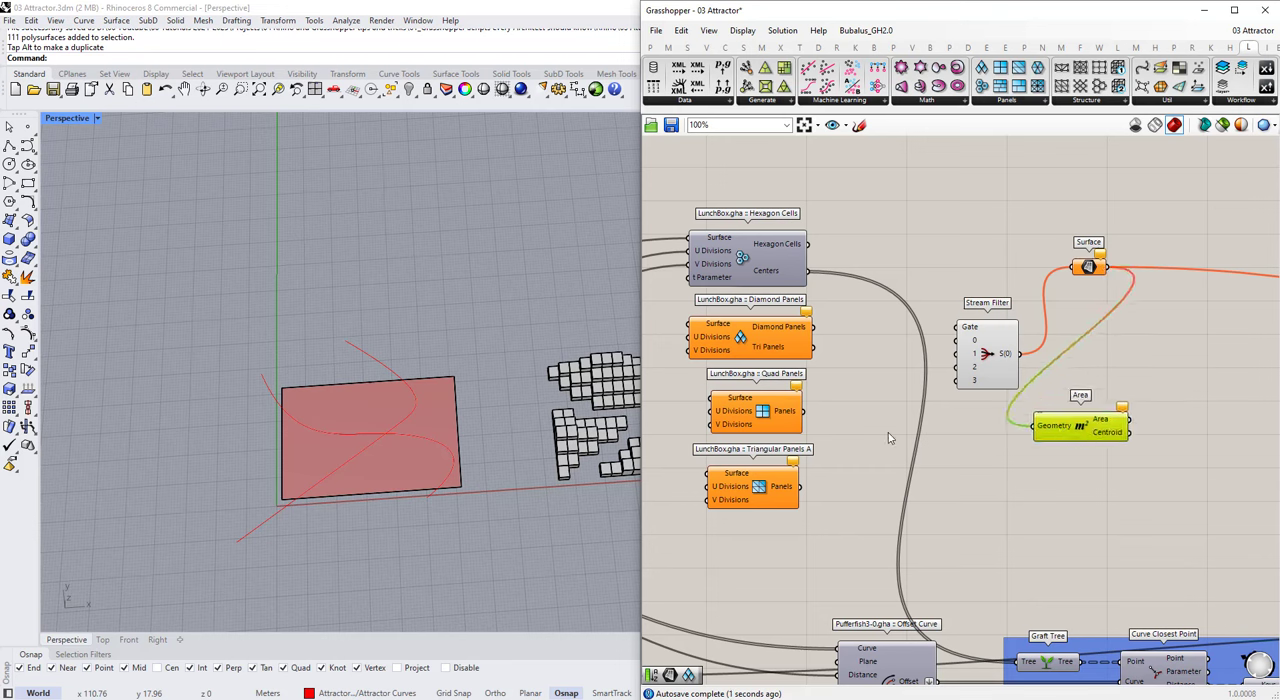
Step: Feed Graft Tree from the Area's Centroid instead of Hexagon Cells' Centers, and arrange Surface and Area neatly after the Stream Filter
double_click(915, 460)
drag(915, 460, 1047, 485)
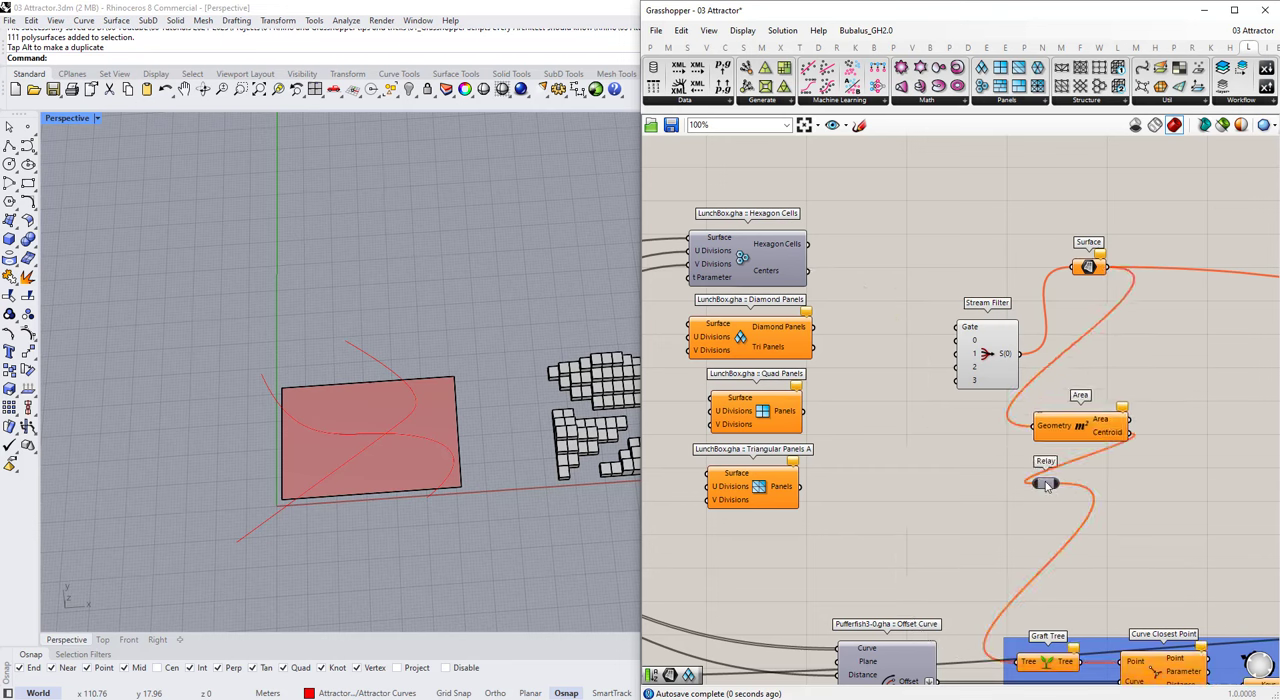
drag(1057, 412, 1140, 349)
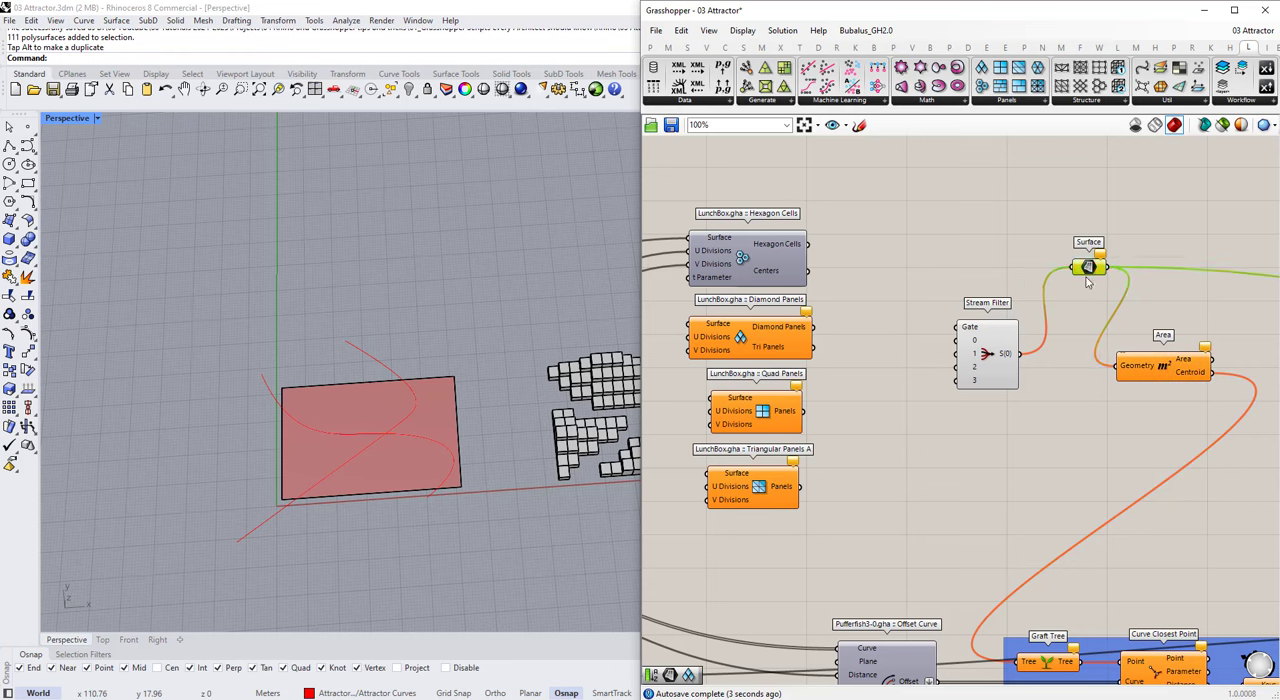
drag(1087, 279, 1075, 322)
drag(1138, 367, 1137, 385)
click(1072, 391)
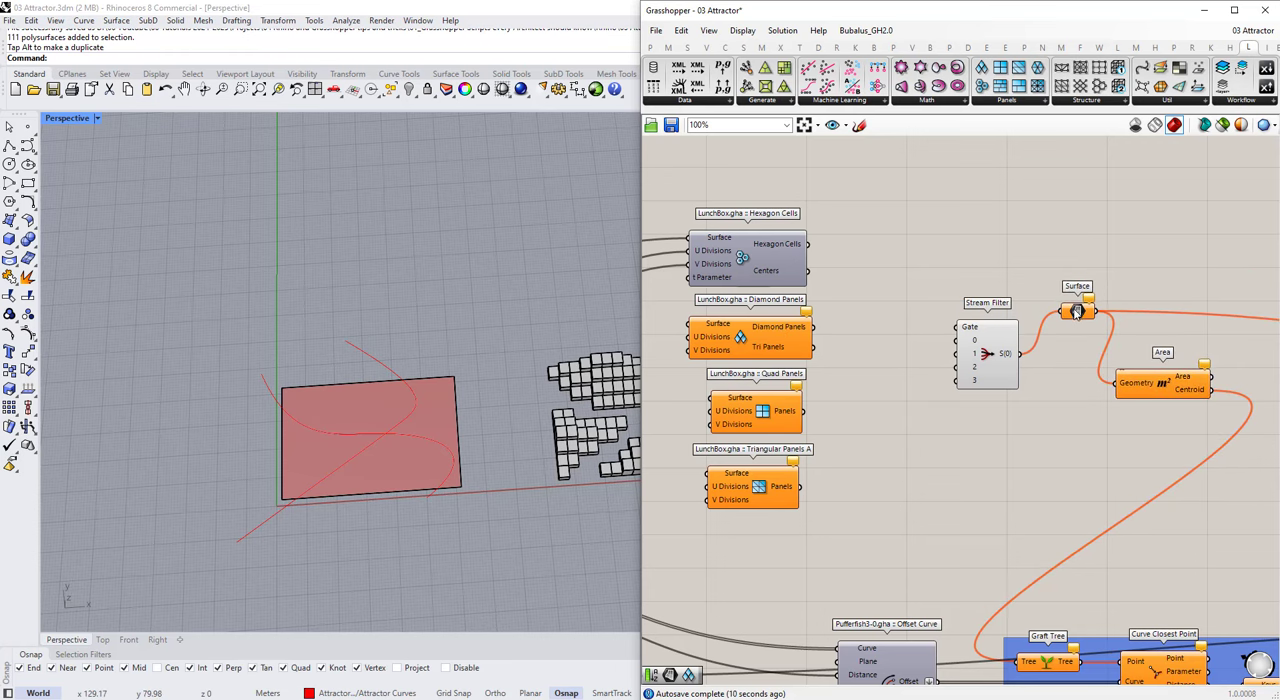
Step: Add an integer slider ranging from 0 to 3 before the panel components and name it Paneling Type
scroll(845, 381, down, 4)
right_drag(845, 381, 973, 361)
scroll(837, 346, up, 2)
right_drag(837, 346, 998, 336)
scroll(998, 336, up, 2)
scroll(1010, 353, down, 1)
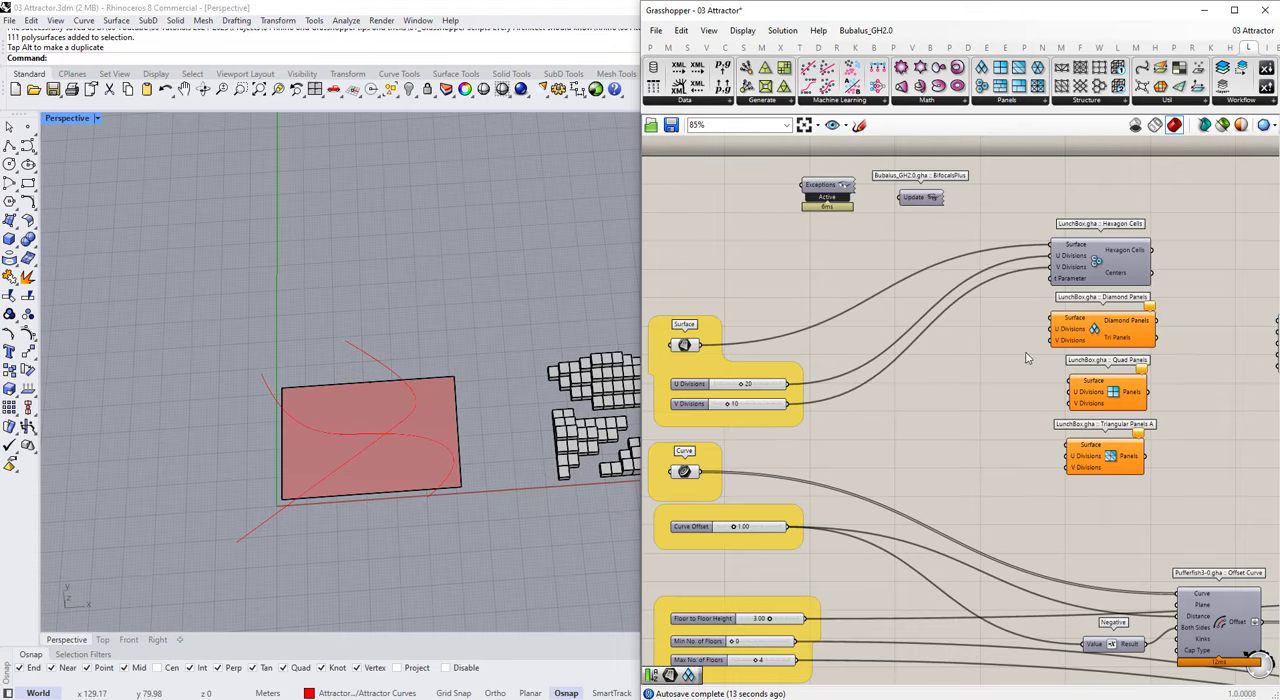
scroll(950, 374, down, 2)
right_drag(923, 303, 860, 311)
scroll(1037, 337, up, 2)
right_drag(1037, 337, 995, 341)
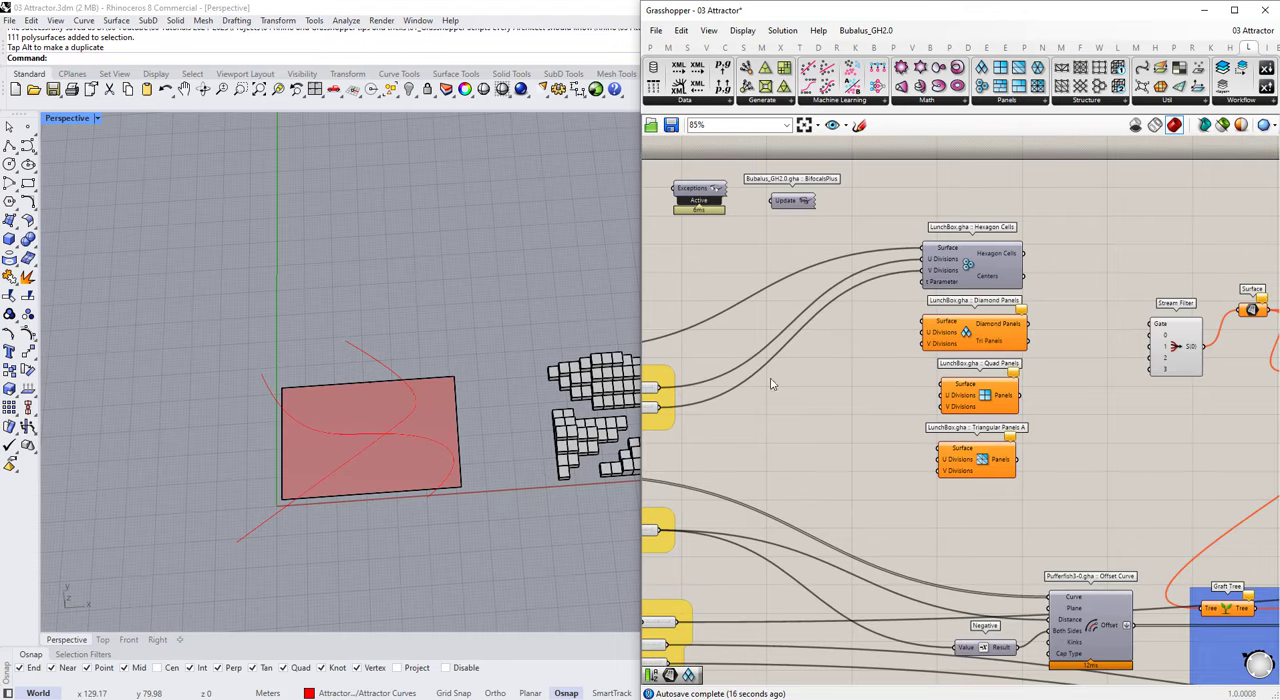
double_click(828, 401)
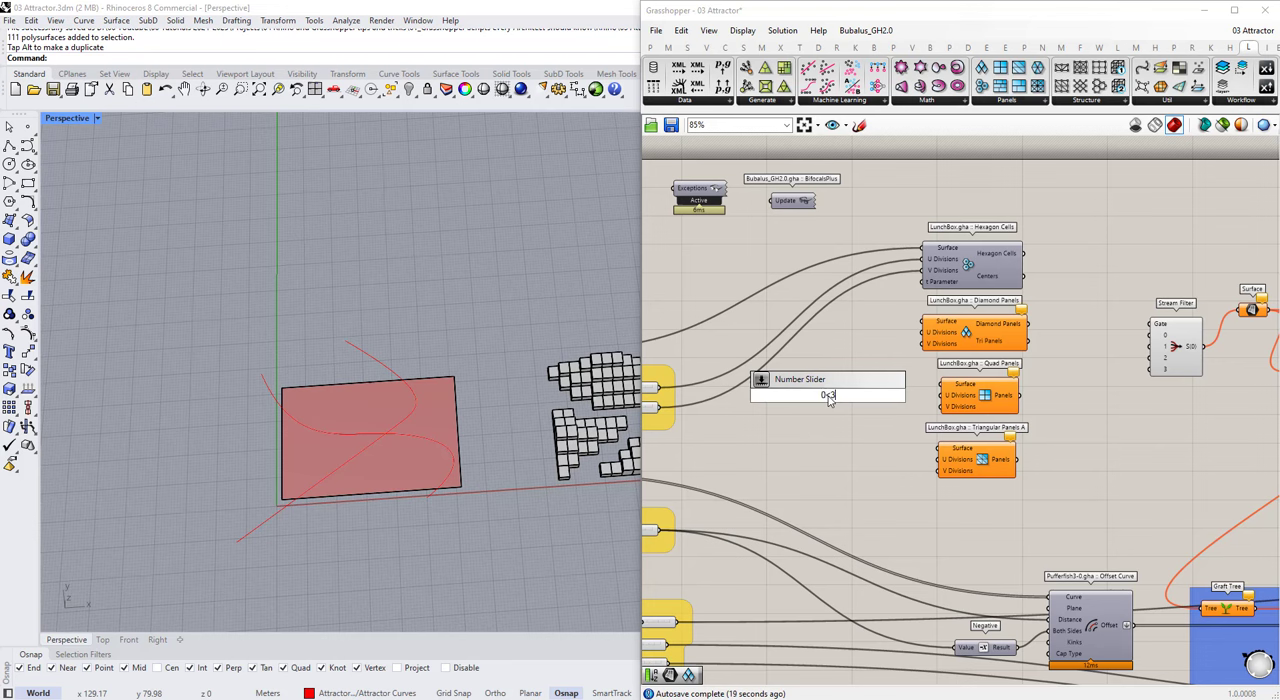
text(0<3)
key(Return)
right_click(831, 398)
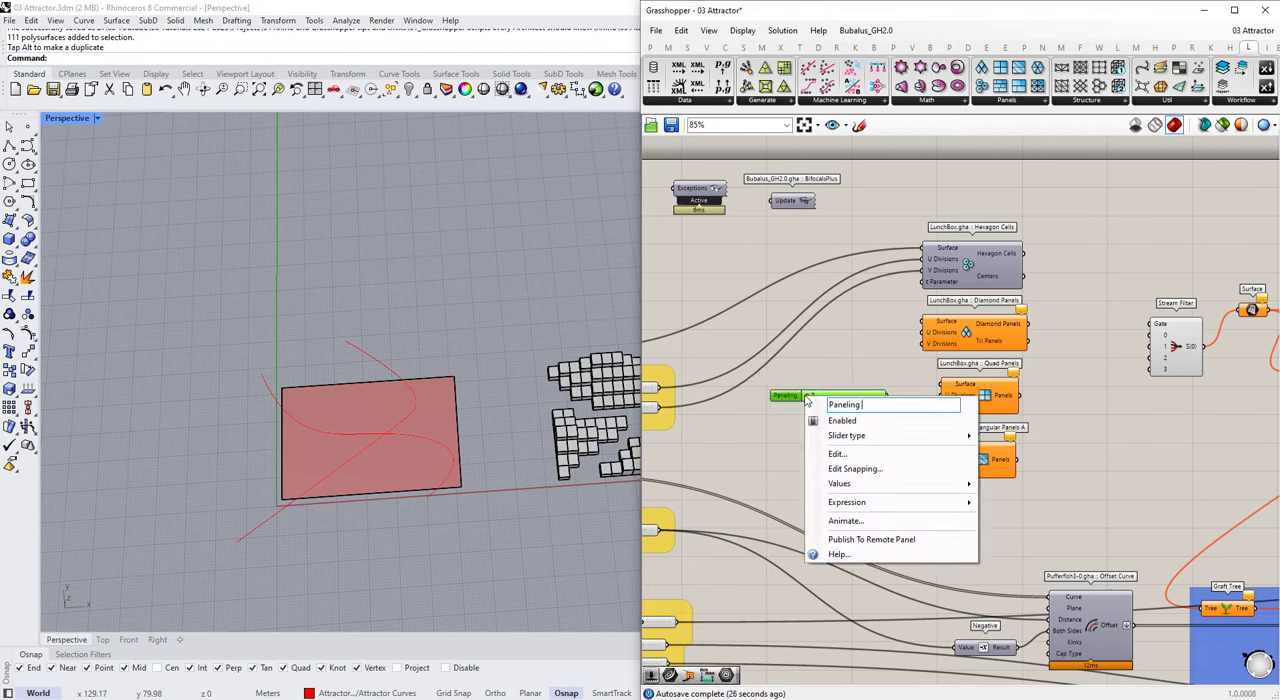
click(851, 376)
Step: Move the group of Floor to Floor Height and Min/Max No. of Floors sliders further down the canvas
scroll(852, 370, down, 3)
scroll(732, 575, up, 2)
right_drag(732, 575, 774, 525)
drag(774, 525, 708, 452)
drag(708, 452, 712, 518)
key(ctrl+z)
drag(663, 423, 808, 502)
drag(720, 453, 718, 524)
click(783, 451)
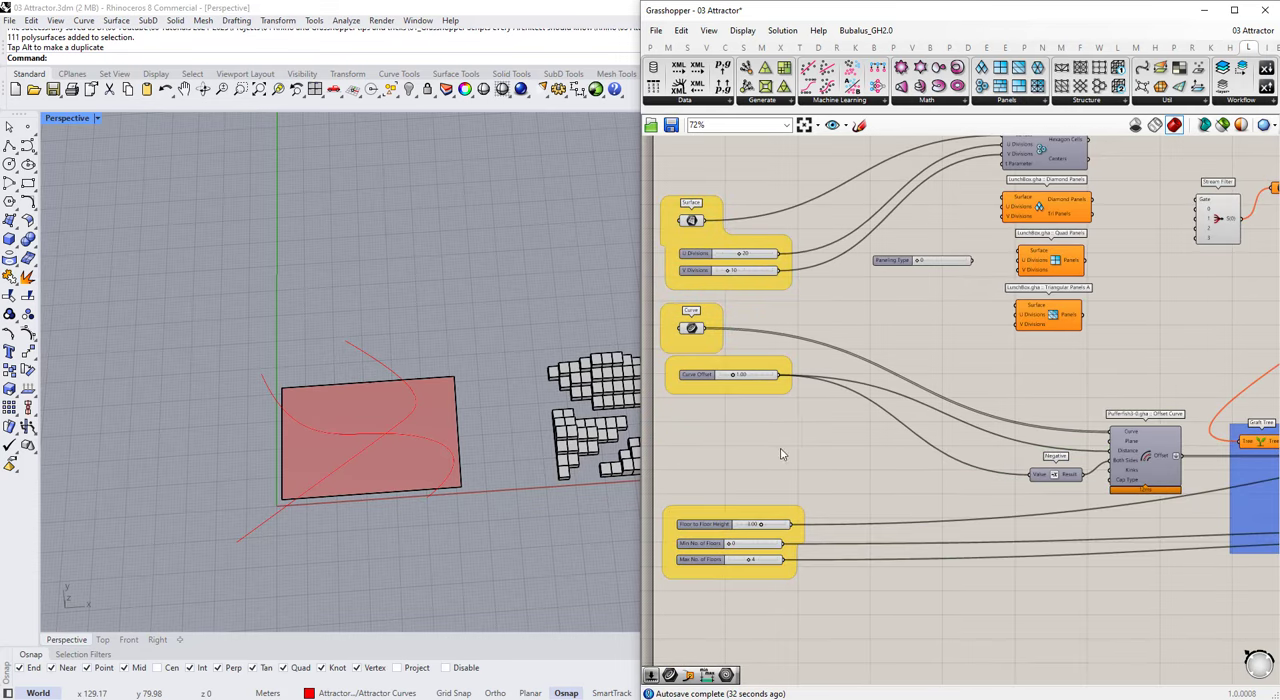
Step: Move the Curve and Curve Offset groups down to open space beneath the U and V Divisions sliders
right_drag(783, 451, 915, 470)
scroll(900, 455, up, 1)
drag(749, 311, 932, 420)
drag(831, 397, 830, 480)
click(1035, 312)
right_drag(1035, 312, 948, 374)
scroll(947, 373, up, 1)
drag(971, 314, 883, 398)
Step: Rename the input Curve parameter as Attractor Curves and adjust its position within its group
right_click(693, 498)
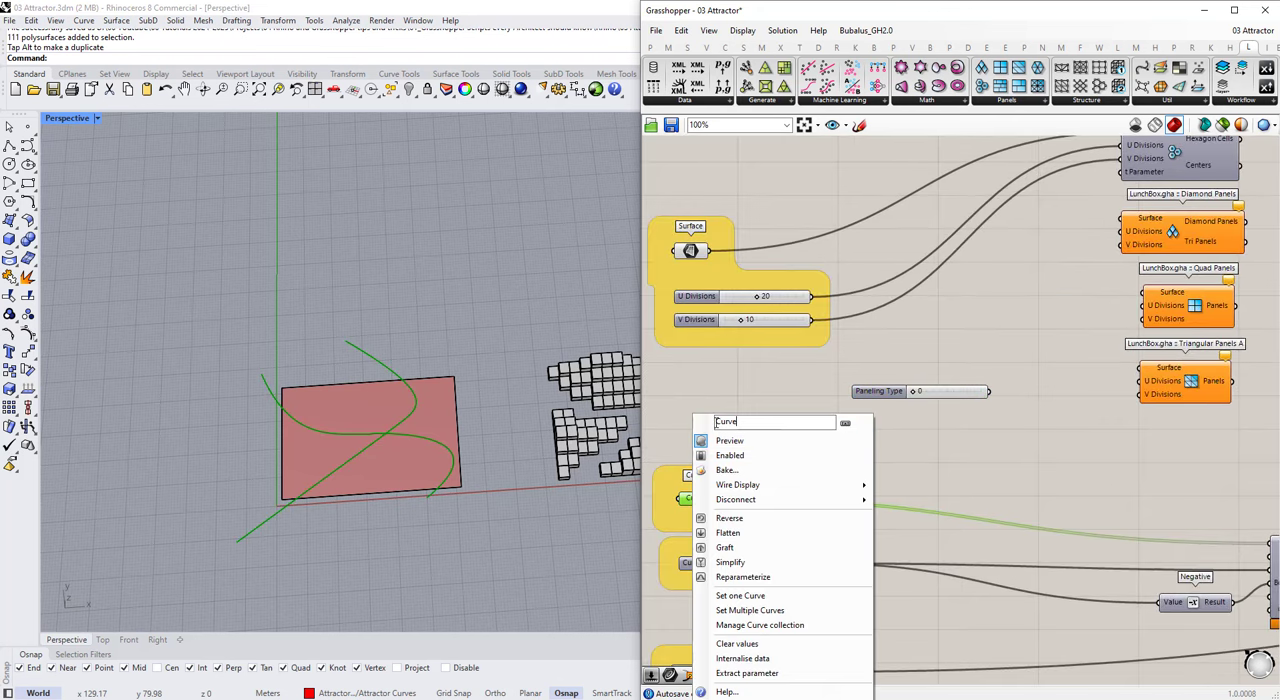
click(789, 422)
text(s)
click(770, 394)
drag(705, 496, 725, 492)
click(736, 366)
Step: Reposition the input groups and place the Paneling Type slider beneath the V Divisions slider
scroll(807, 387, down, 3)
drag(684, 254, 858, 632)
mouse_move(773, 346)
mouse_down()
mouse_move(796, 369)
mouse_move(772, 346)
mouse_up()
click(769, 369)
drag(691, 266, 825, 377)
drag(788, 345, 787, 320)
click(851, 348)
scroll(864, 376, up, 1)
drag(837, 396, 728, 378)
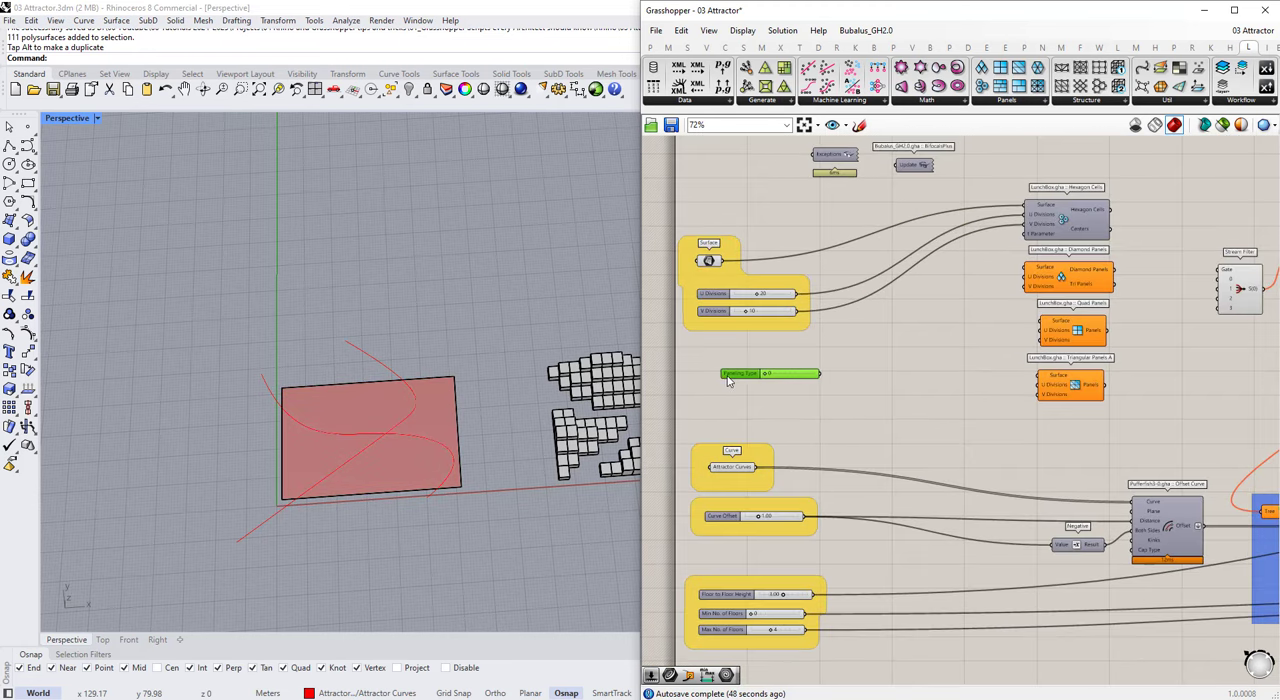
Step: Connect Paneling Type to the Stream Filter's Gate, and the input Surface to the Diamond, Quad and Triangular Panels A components
scroll(1046, 270, up, 1)
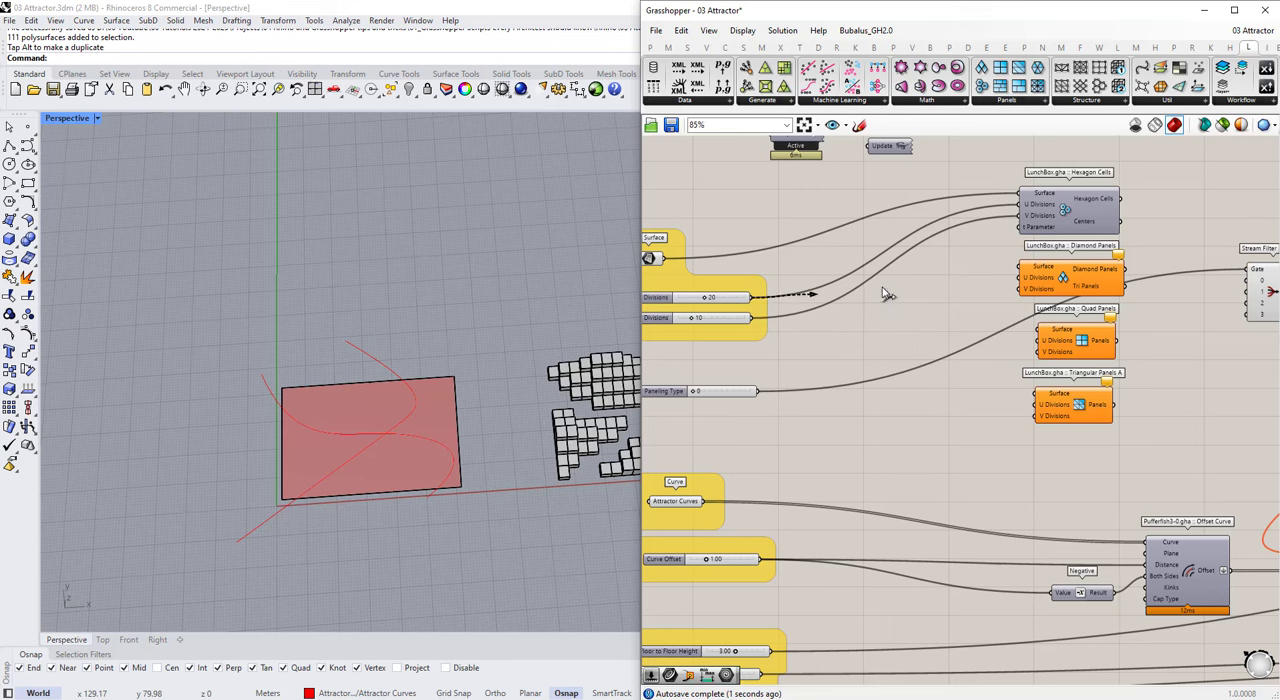
drag(985, 272, 1022, 267)
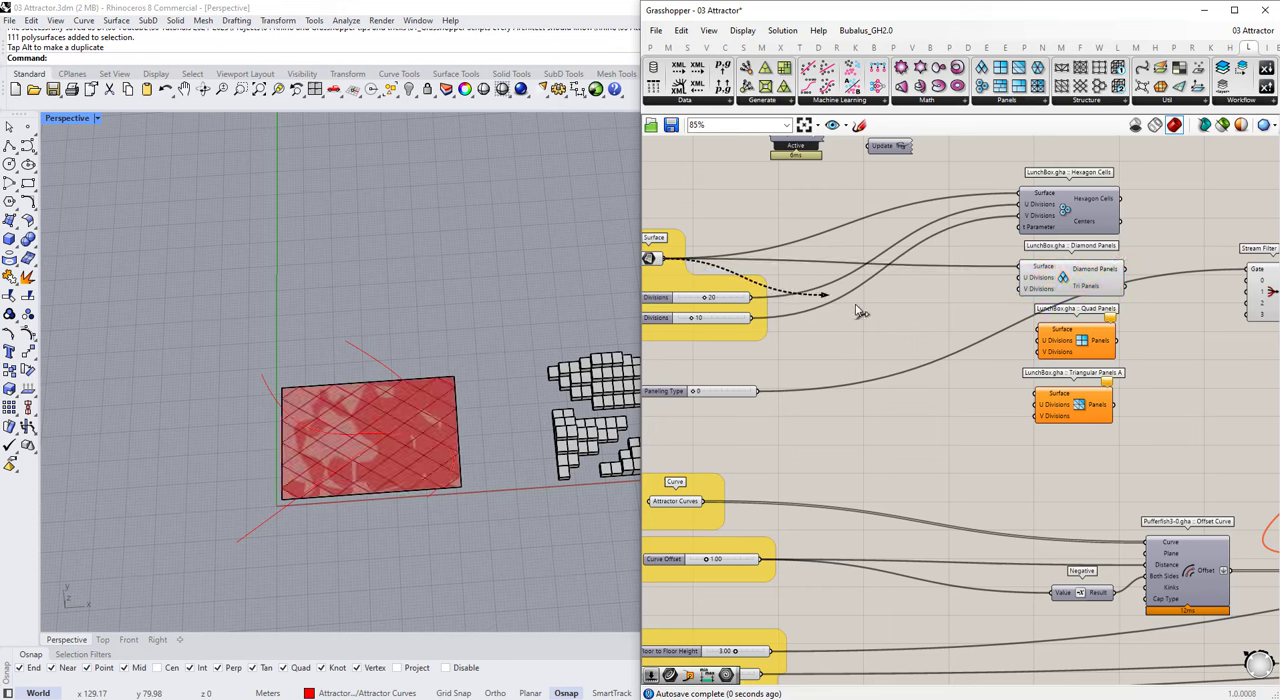
drag(858, 311, 1040, 329)
drag(1008, 398, 1036, 393)
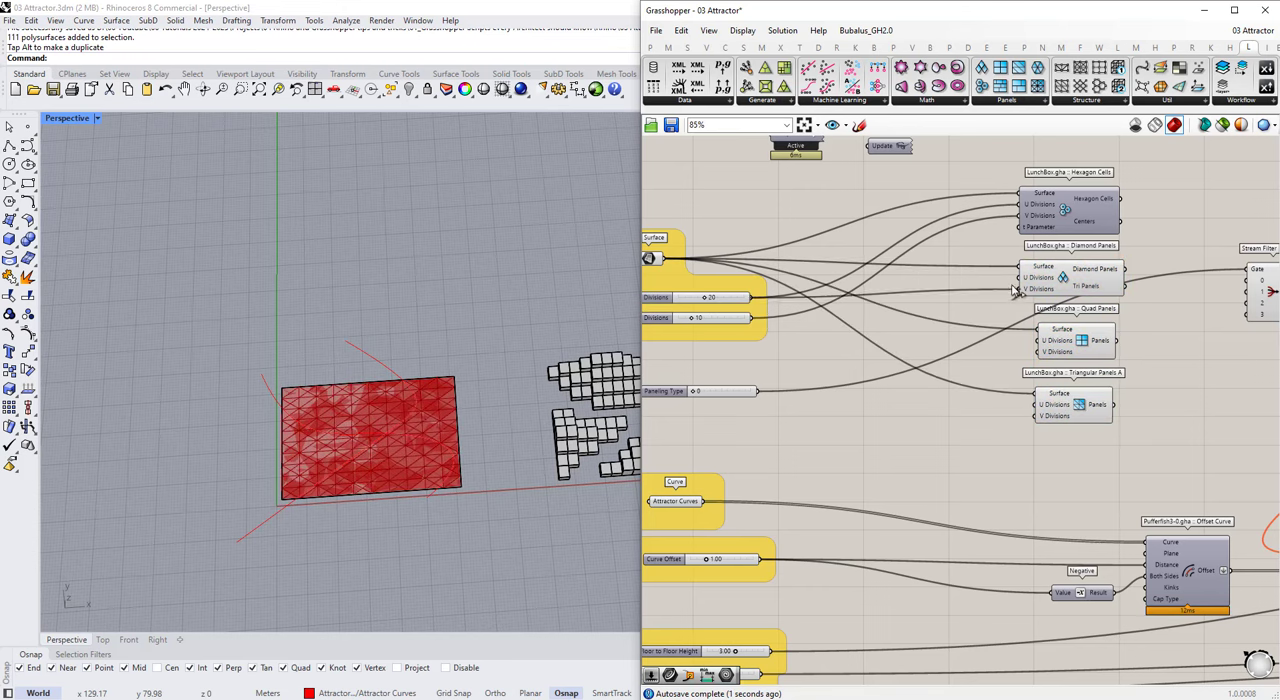
Step: Connect the U and V Divisions sliders to the Diamond, Quad and Triangular Panels A components
drag(1015, 290, 752, 297)
drag(943, 333, 1039, 341)
drag(753, 304, 1040, 415)
key(ctrl+z)
Step: Connect the hexagon, diamond, quad and triangular panel outputs to Stream Filter inputs 0 to 3, and turn off those four components' previews
scroll(1000, 380, up, 3)
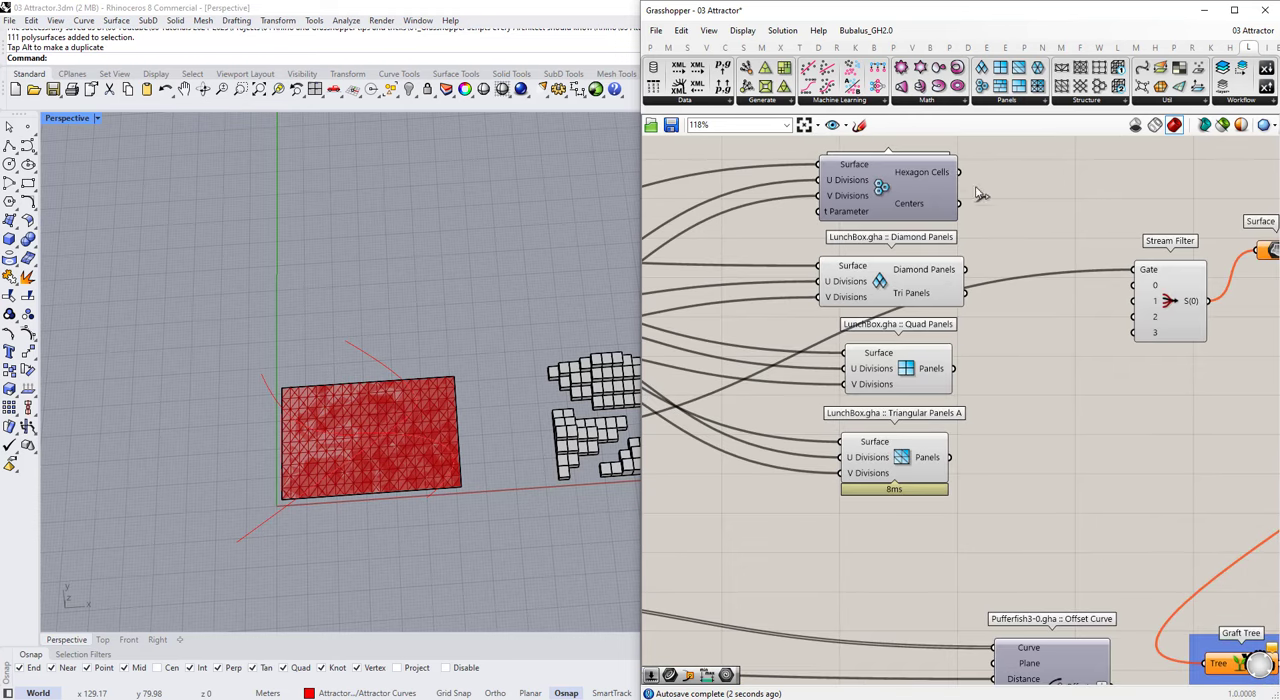
drag(1145, 293, 1136, 300)
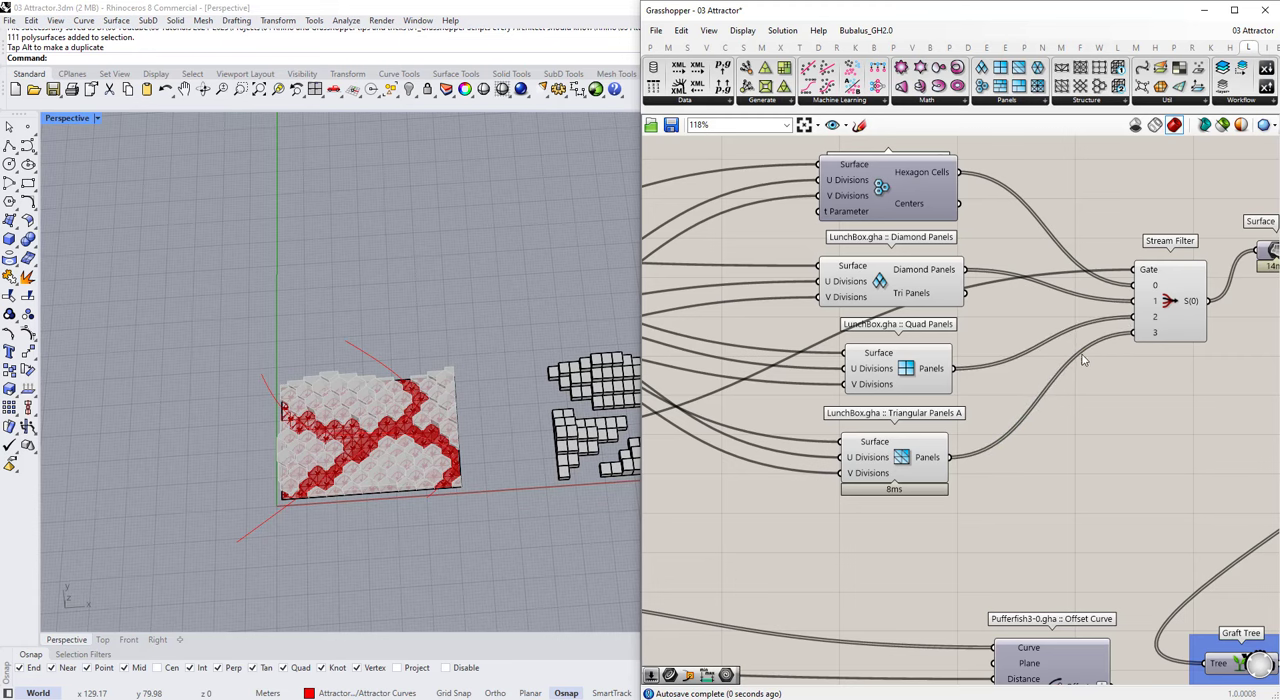
scroll(1082, 357, down, 4)
drag(1055, 442, 949, 259)
middle_click(953, 251)
click(993, 212)
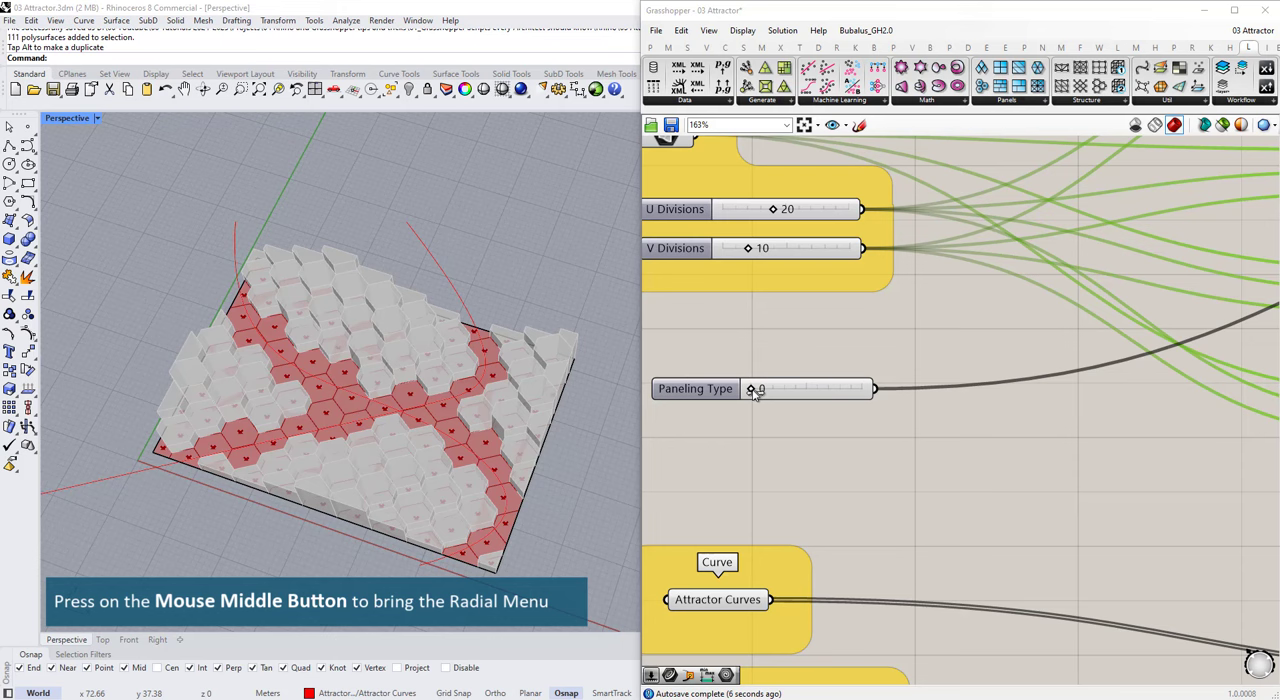
Step: Try different panel types with the Paneling Type slider, set U Divisions to 19 and finish with Paneling Type at 2
drag(755, 391, 857, 395)
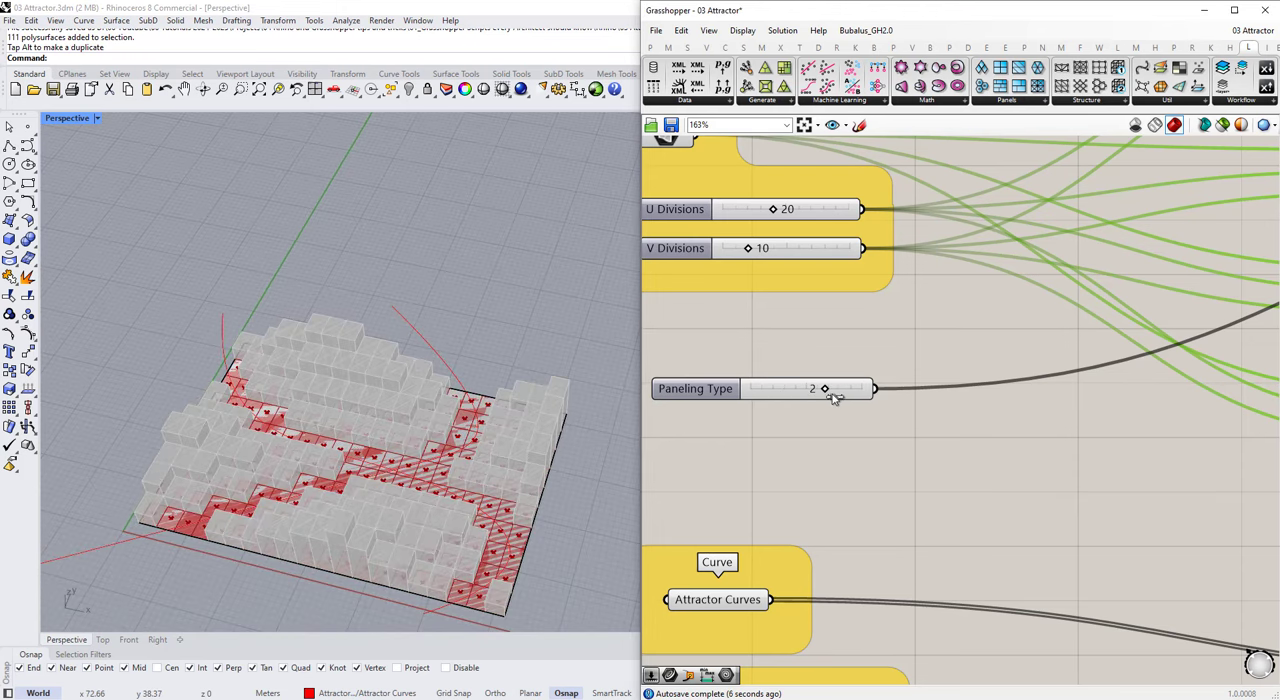
right_drag(366, 452, 402, 452)
scroll(848, 348, down, 3)
scroll(805, 275, up, 5)
mouse_move(821, 280)
mouse_down()
mouse_move(804, 280)
mouse_move(818, 280)
mouse_up()
drag(785, 337, 790, 340)
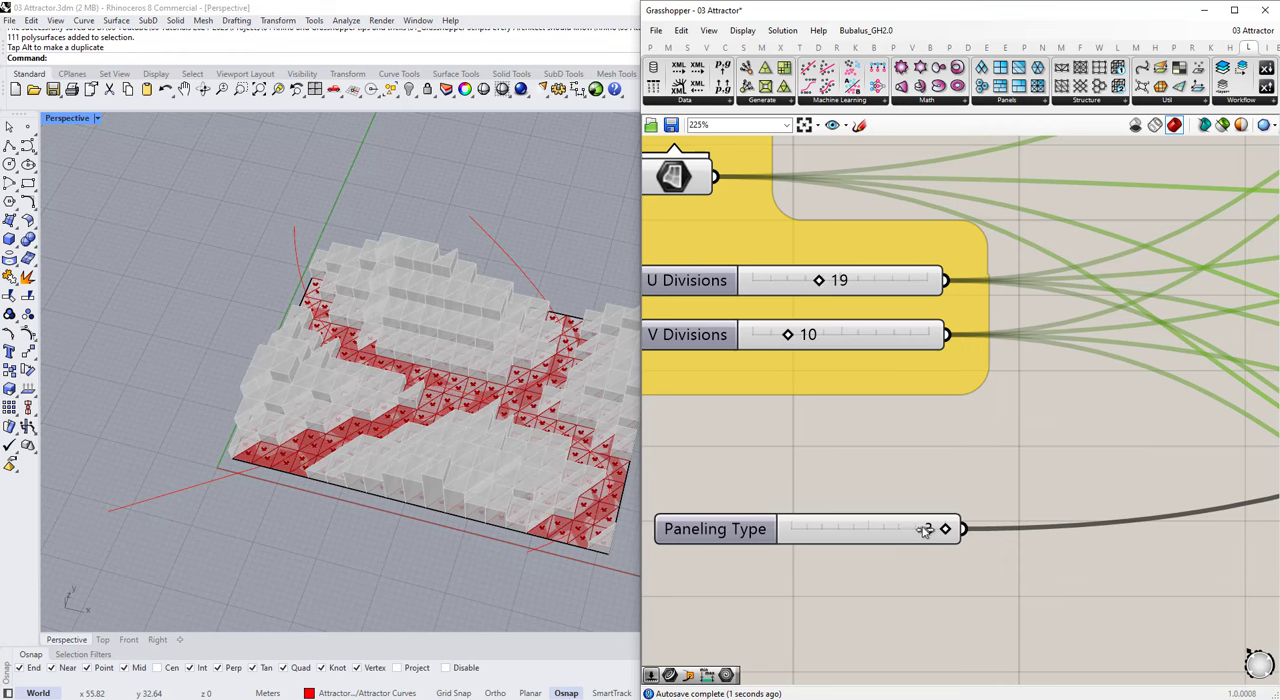
drag(925, 530, 875, 530)
scroll(775, 400, down, 7)
scroll(1008, 437, up, 3)
Step: Select the four panel components and shift them up to make room below Triangular Panels A
click(897, 162)
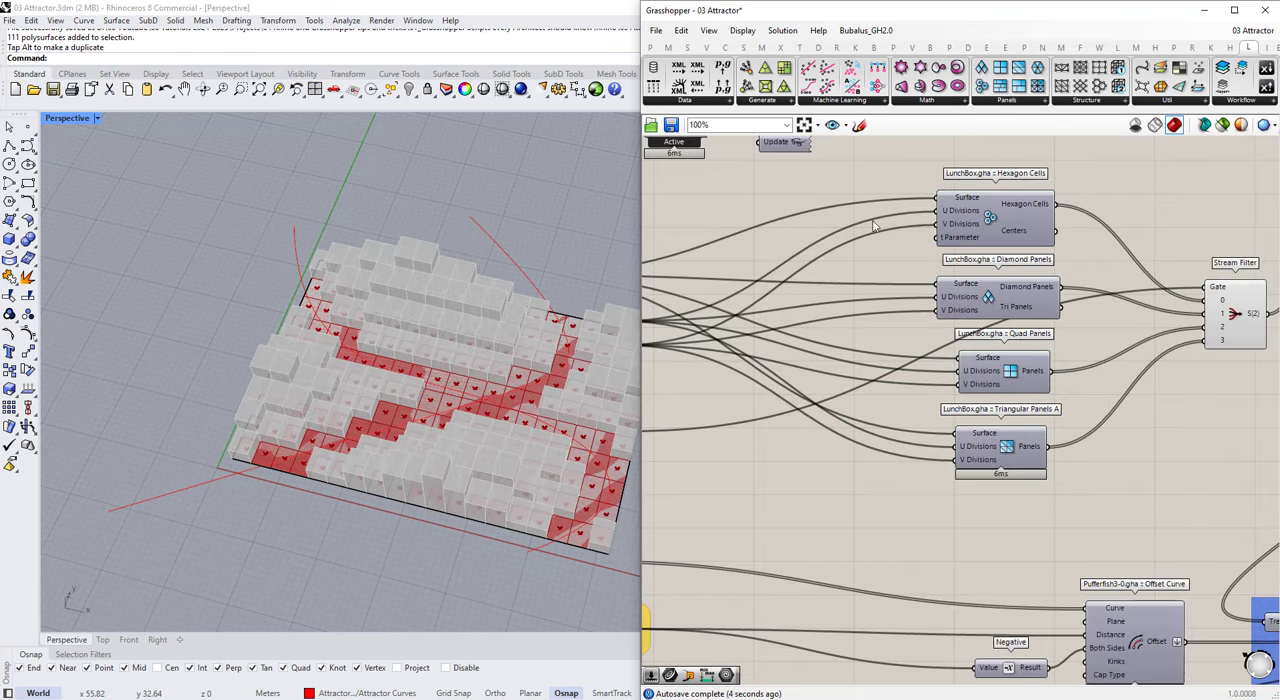
drag(897, 162, 1087, 494)
drag(1008, 437, 1008, 397)
drag(1047, 497, 1055, 500)
scroll(1055, 504, down, 1)
Step: Add a Staggered Quad Panels component beneath Triangular Panels A
click(1004, 100)
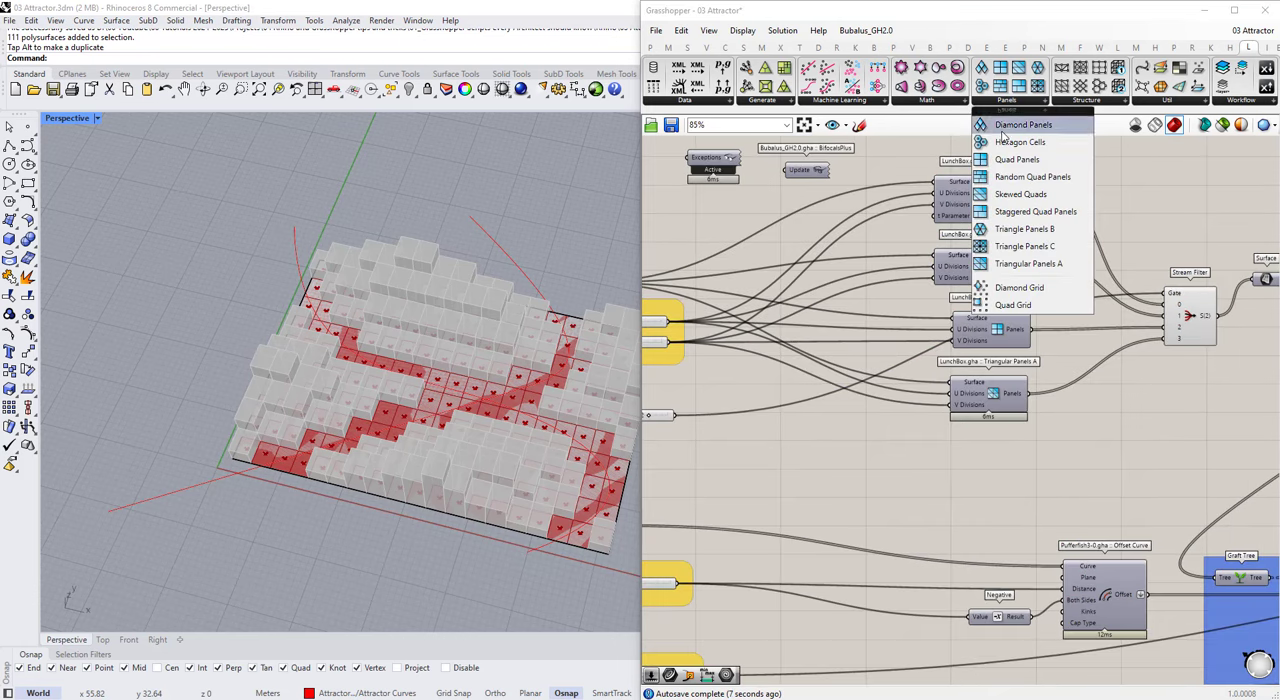
click(997, 217)
click(1012, 484)
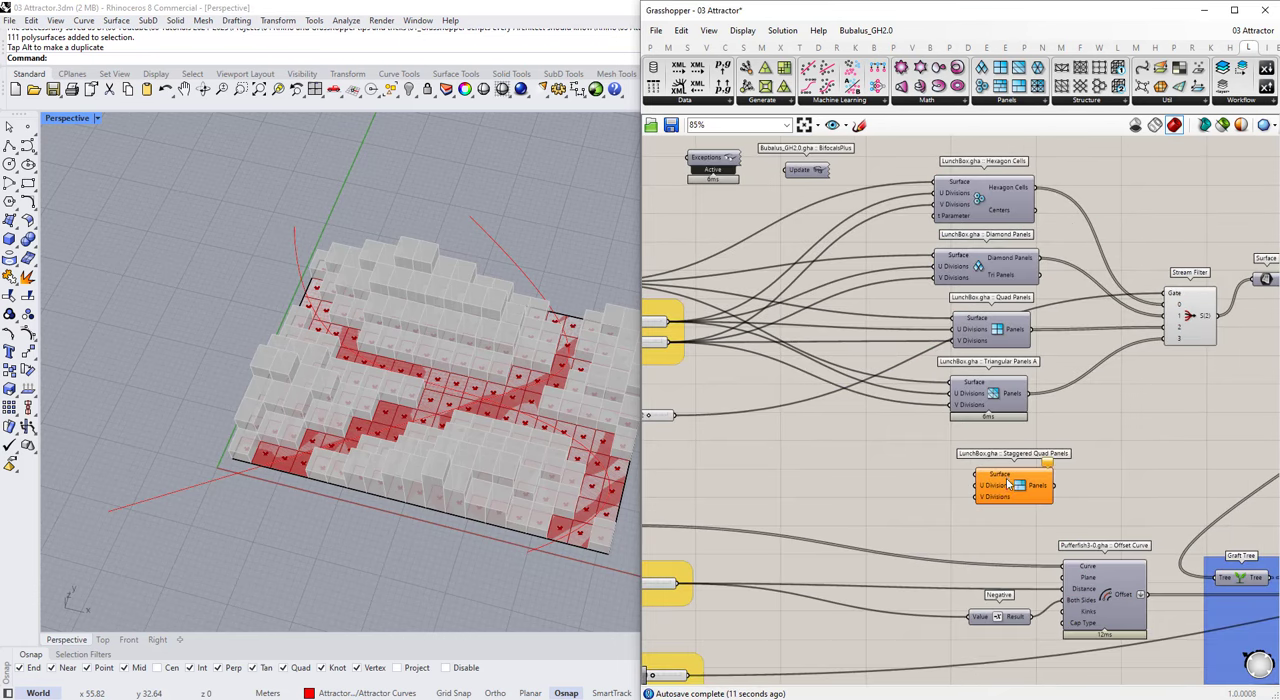
scroll(1006, 480, up, 3)
drag(1006, 480, 975, 473)
Step: Connect the input Surface and the U and V Divisions sliders to the Staggered Quad Panels component
scroll(988, 391, down, 4)
scroll(745, 360, up, 2)
scroll(706, 284, down, 3)
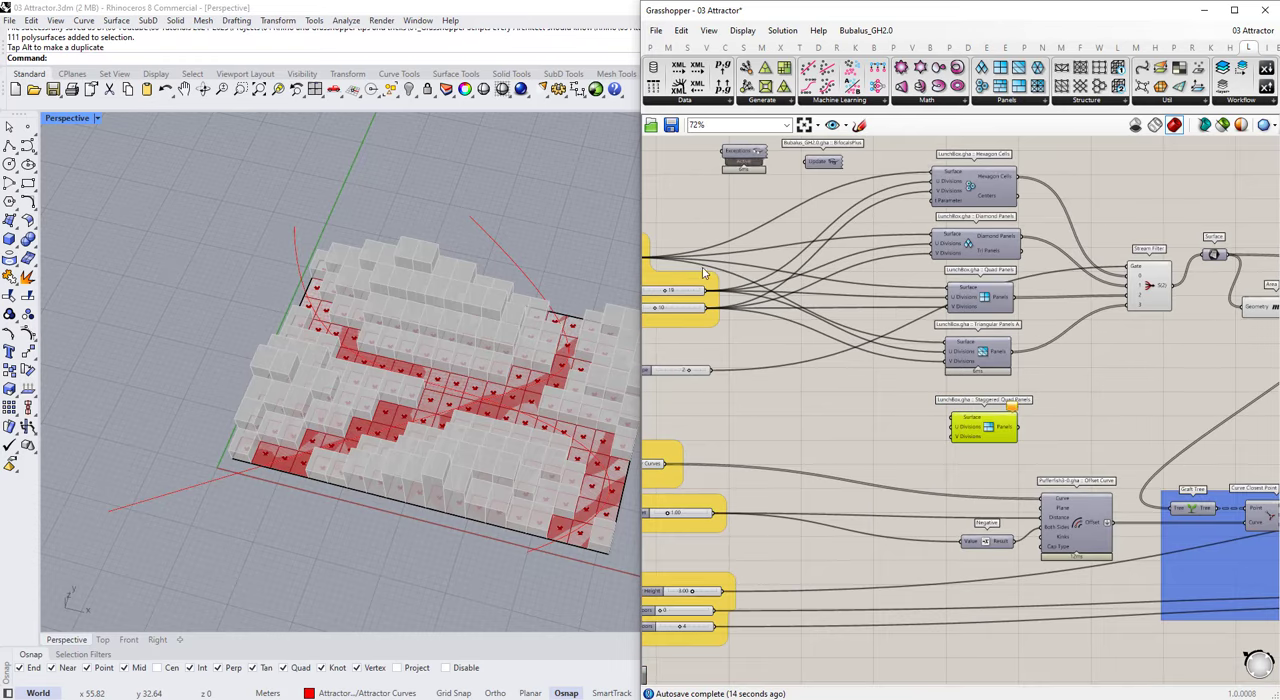
right_drag(708, 286, 773, 298)
scroll(657, 267, up, 1)
drag(723, 272, 799, 326)
click(843, 421)
Step: Add stream input 4 to the Stream Filter and connect the Staggered Quad Panels output to it
scroll(1256, 325, up, 8)
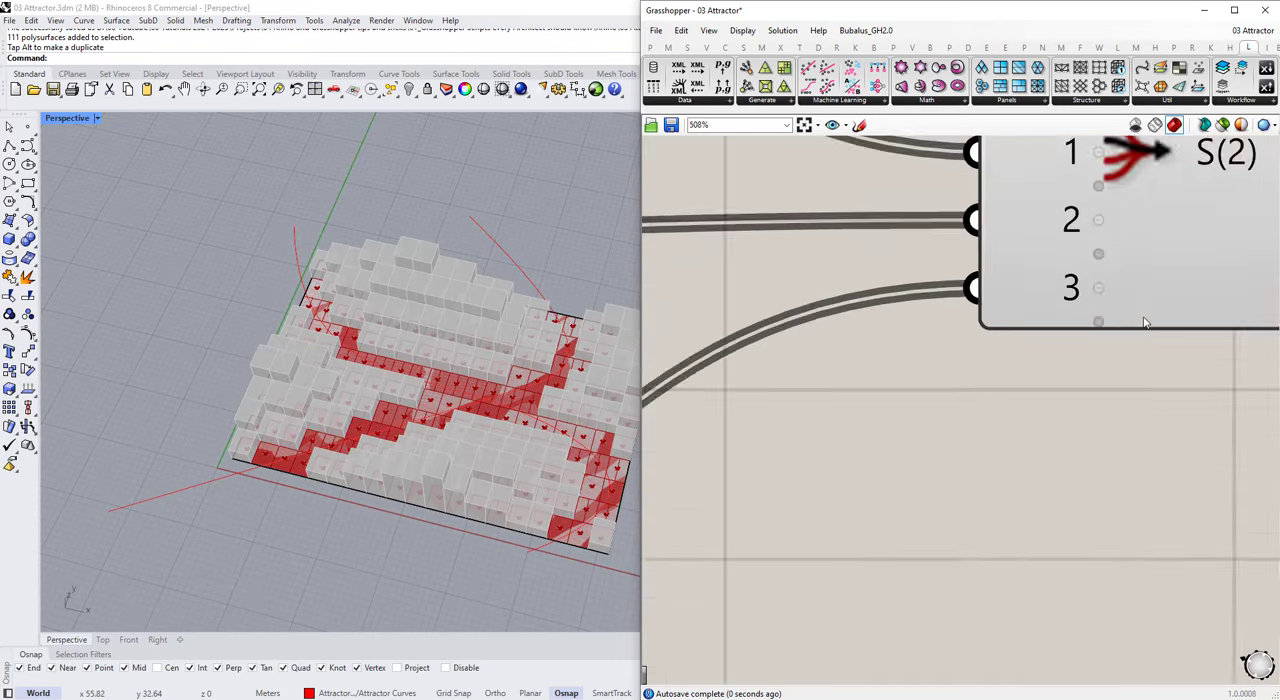
click(1098, 322)
scroll(1089, 329, down, 4)
scroll(962, 452, down, 3)
drag(970, 404, 1001, 383)
scroll(1029, 483, down, 5)
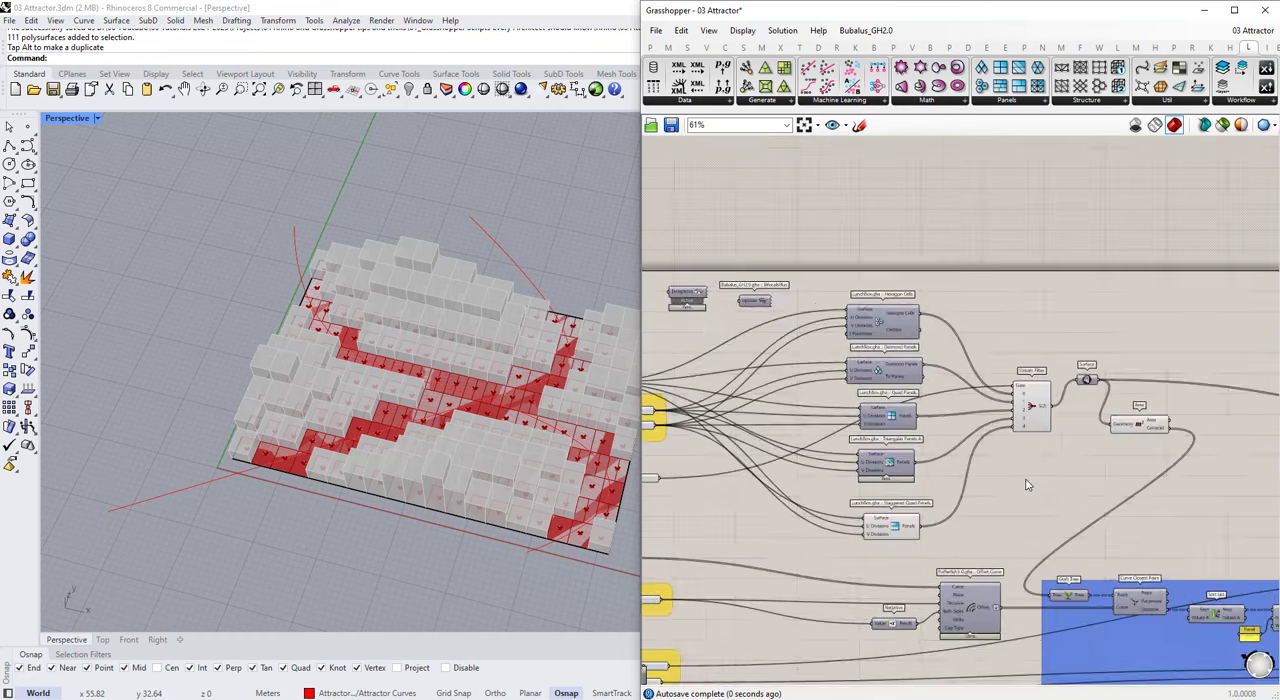
Step: Raise the Paneling Type slider's maximum to 4 and set the slider to 4
scroll(806, 485, up, 8)
double_click(806, 484)
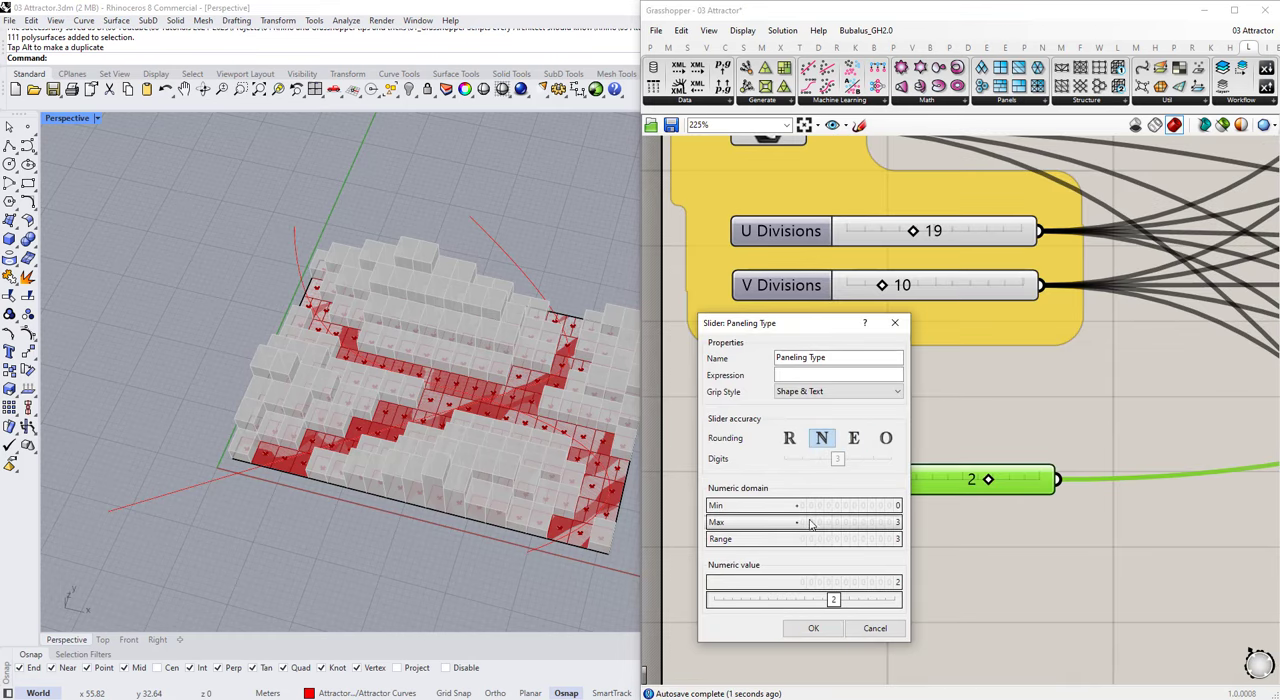
click(813, 628)
drag(1058, 484, 1062, 483)
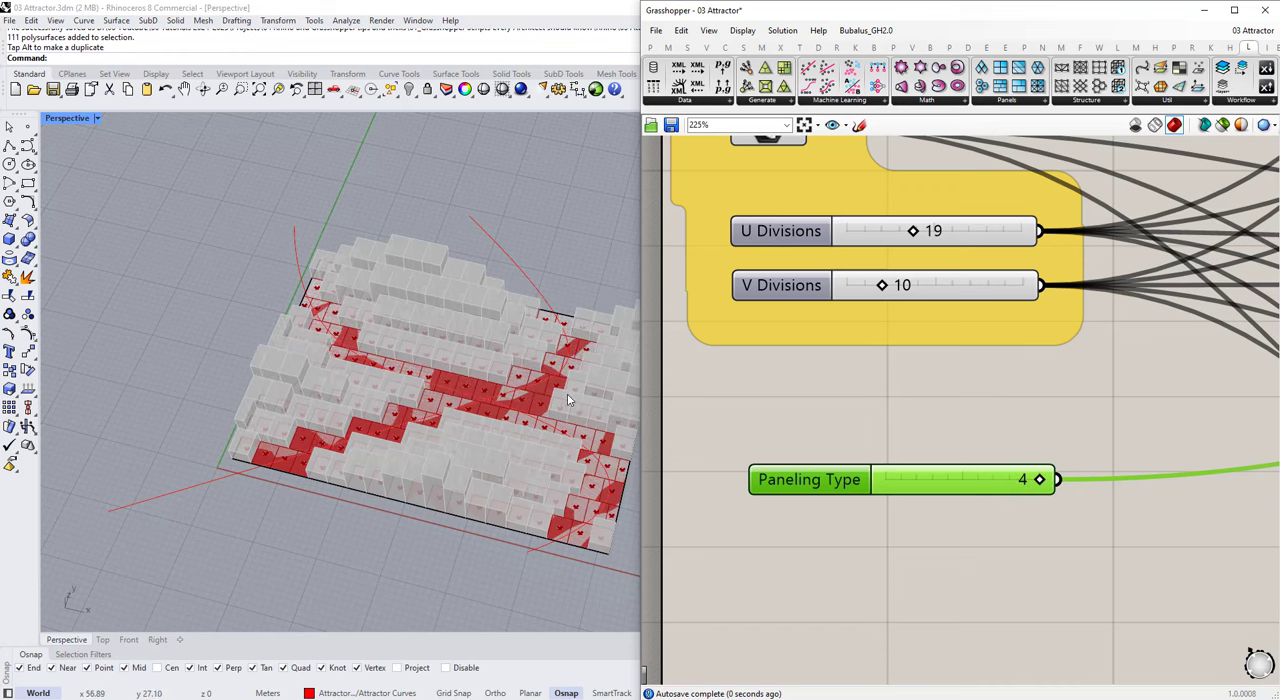
Step: Turn off the Staggered Quad Panels preview and move the component closer beneath Triangular Panels A
scroll(820, 377, down, 8)
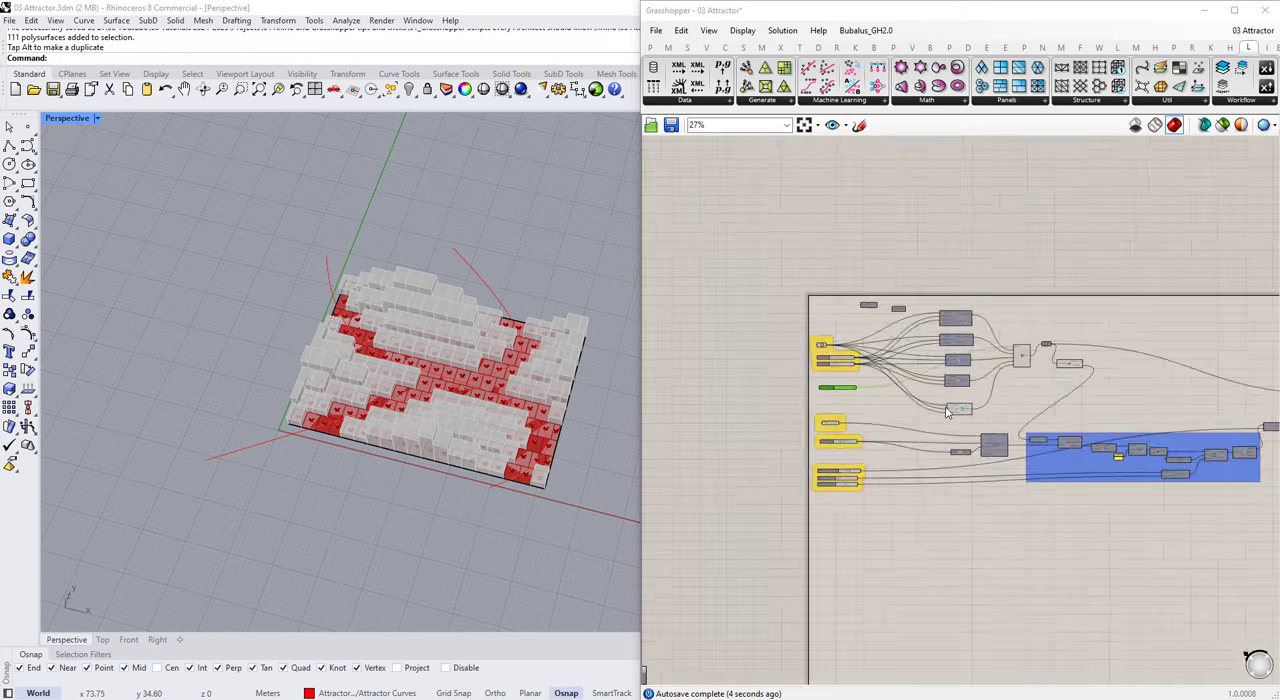
scroll(1046, 424, up, 3)
drag(905, 402, 806, 185)
click(931, 303)
scroll(935, 318, down, 5)
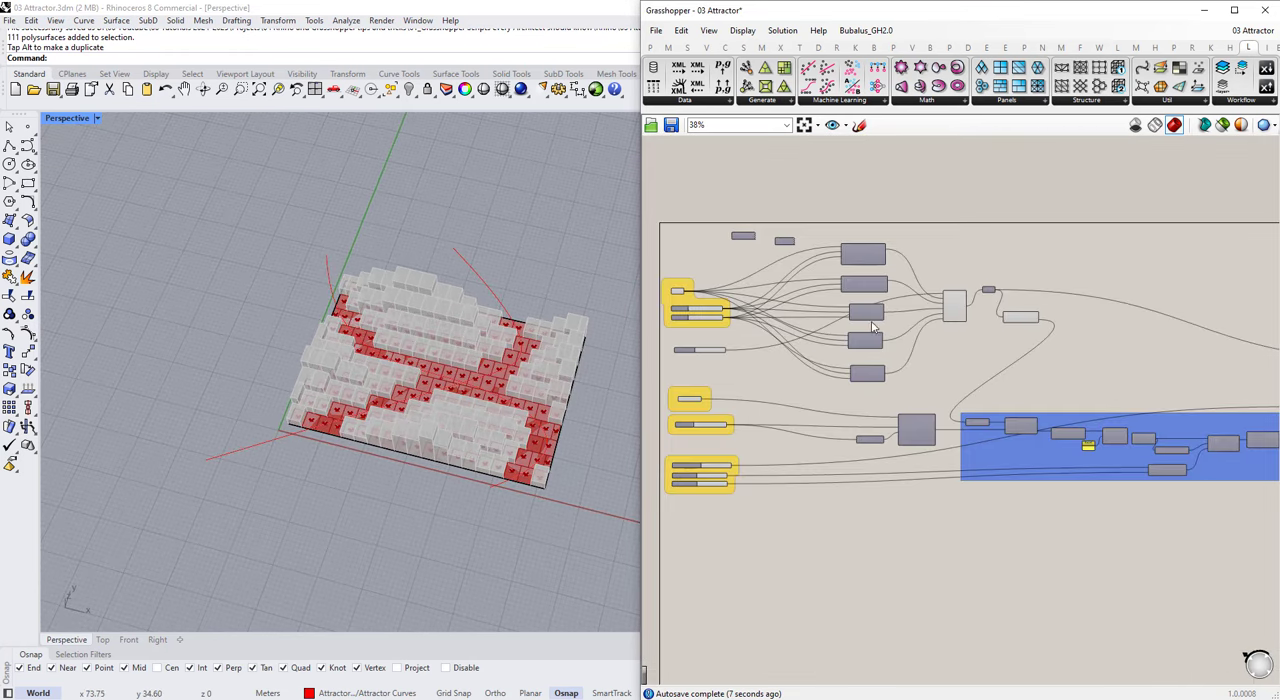
scroll(869, 348, up, 5)
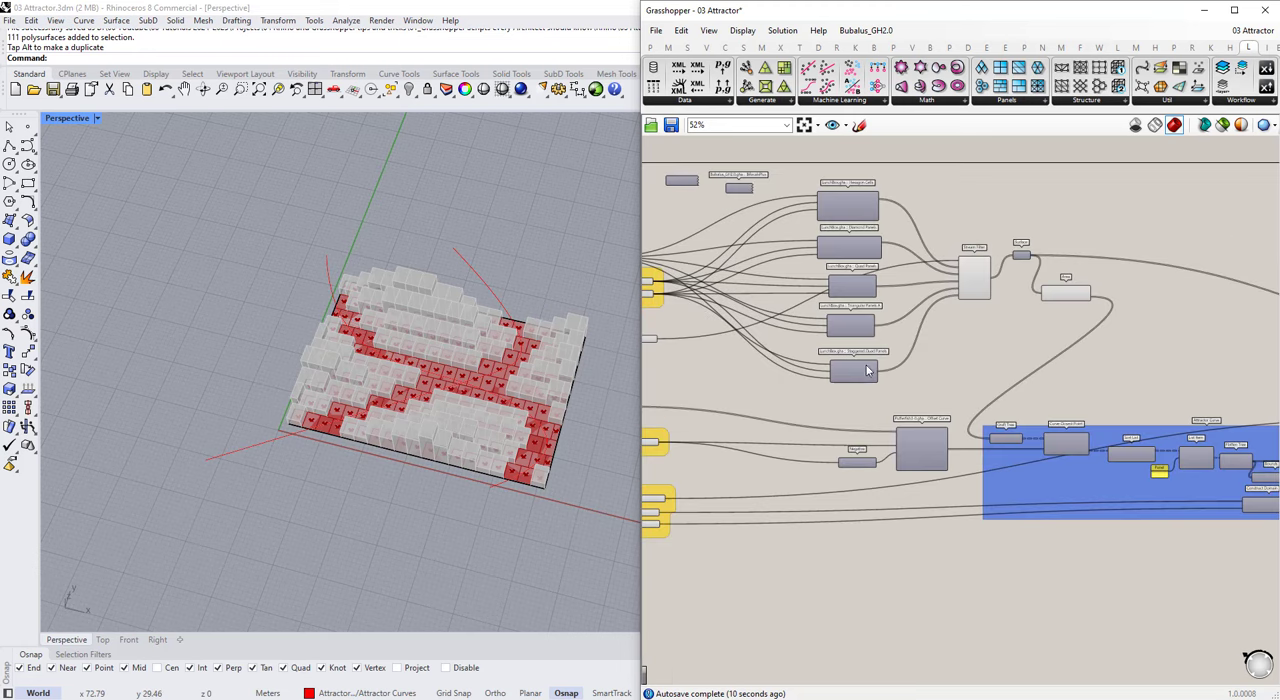
click(863, 359)
click(812, 314)
Step: Save the Grasshopper definition
scroll(811, 312, down, 5)
scroll(889, 380, up, 1)
scroll(893, 387, down, 1)
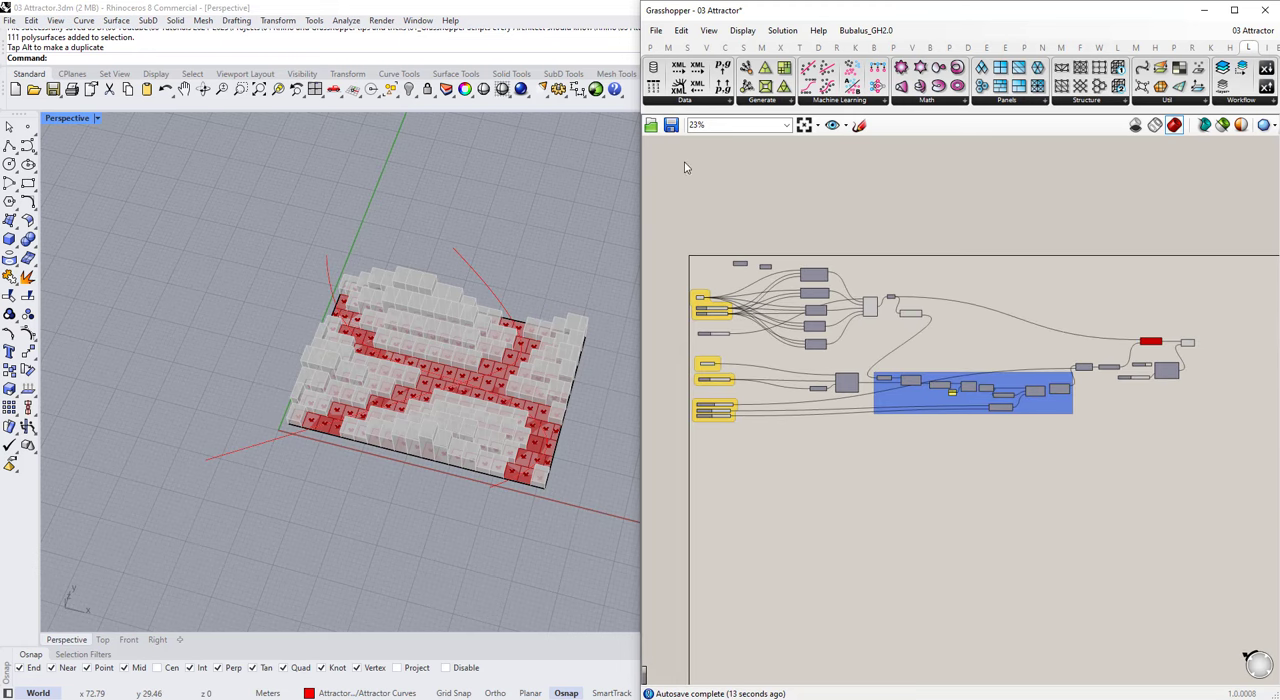
click(672, 126)
scroll(754, 261, up, 3)
scroll(766, 272, down, 2)
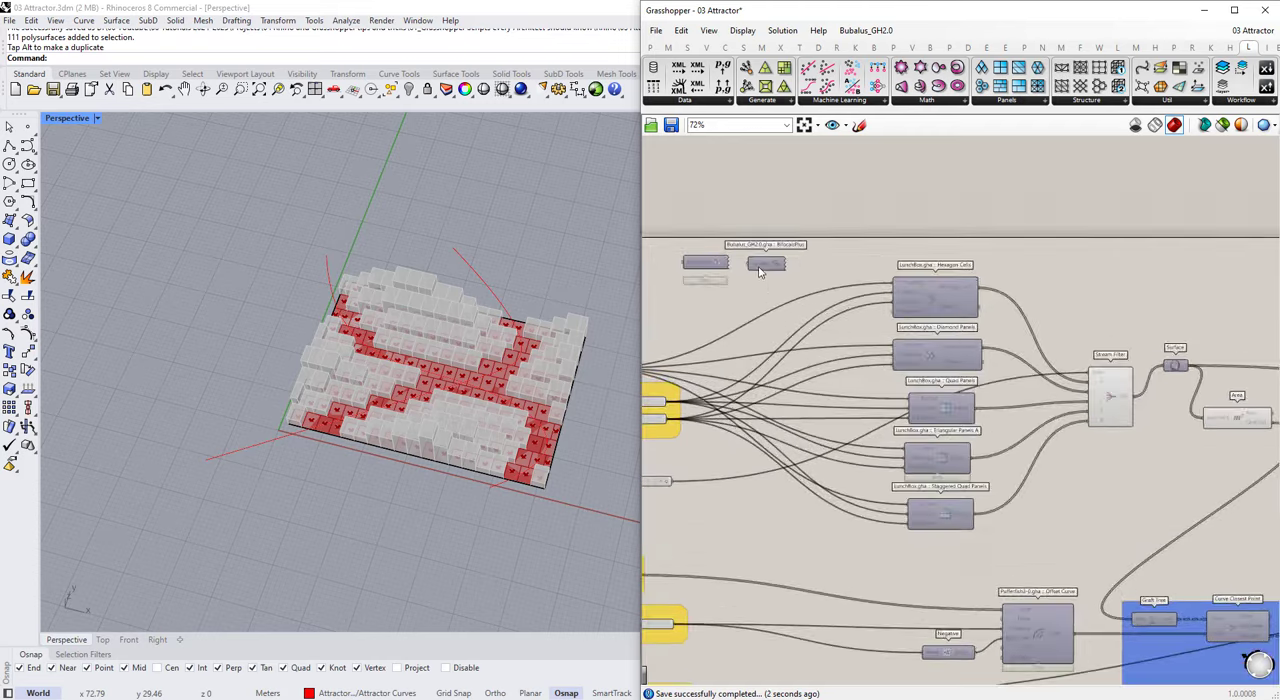
Step: Move the whole Attractor Curve group lower on the canvas, clear of the paneling and Offset Curve components
scroll(1246, 372, up, 4)
drag(1199, 391, 943, 231)
scroll(985, 292, up, 2)
drag(1014, 369, 1091, 276)
click(1098, 325)
scroll(1097, 325, down, 5)
scroll(700, 378, up, 5)
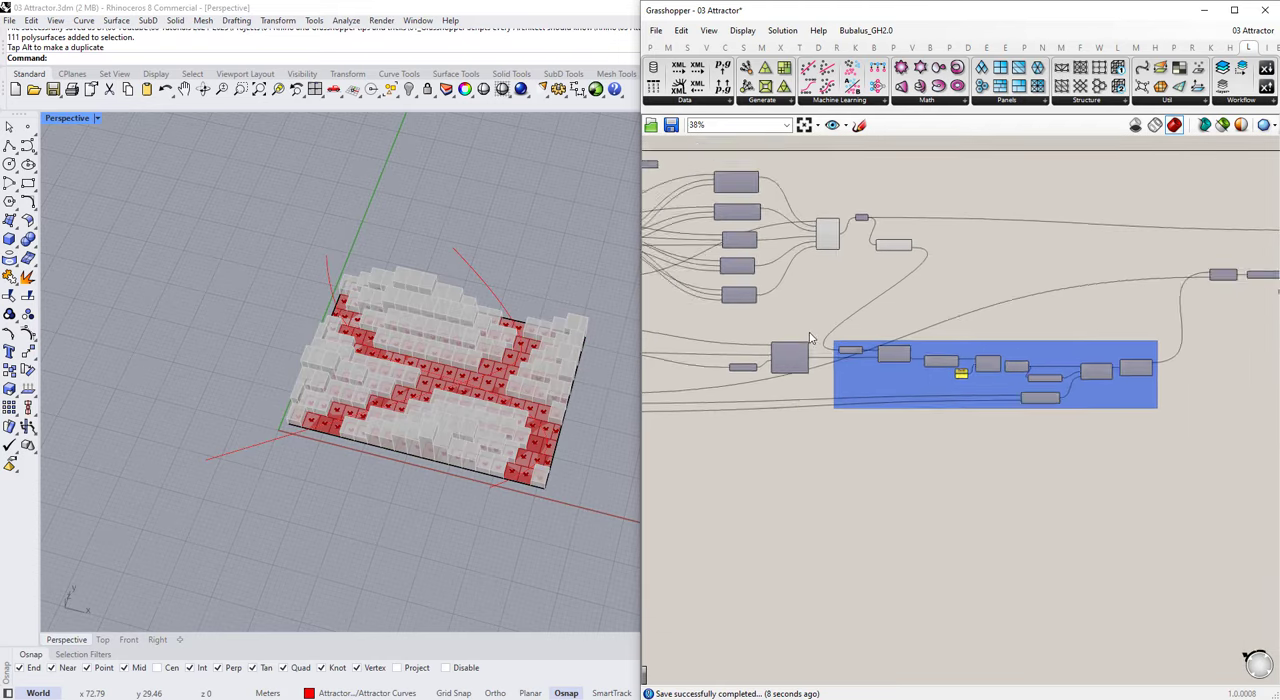
drag(842, 288, 1258, 448)
scroll(679, 297, down, 2)
scroll(679, 300, down, 1)
click(887, 332)
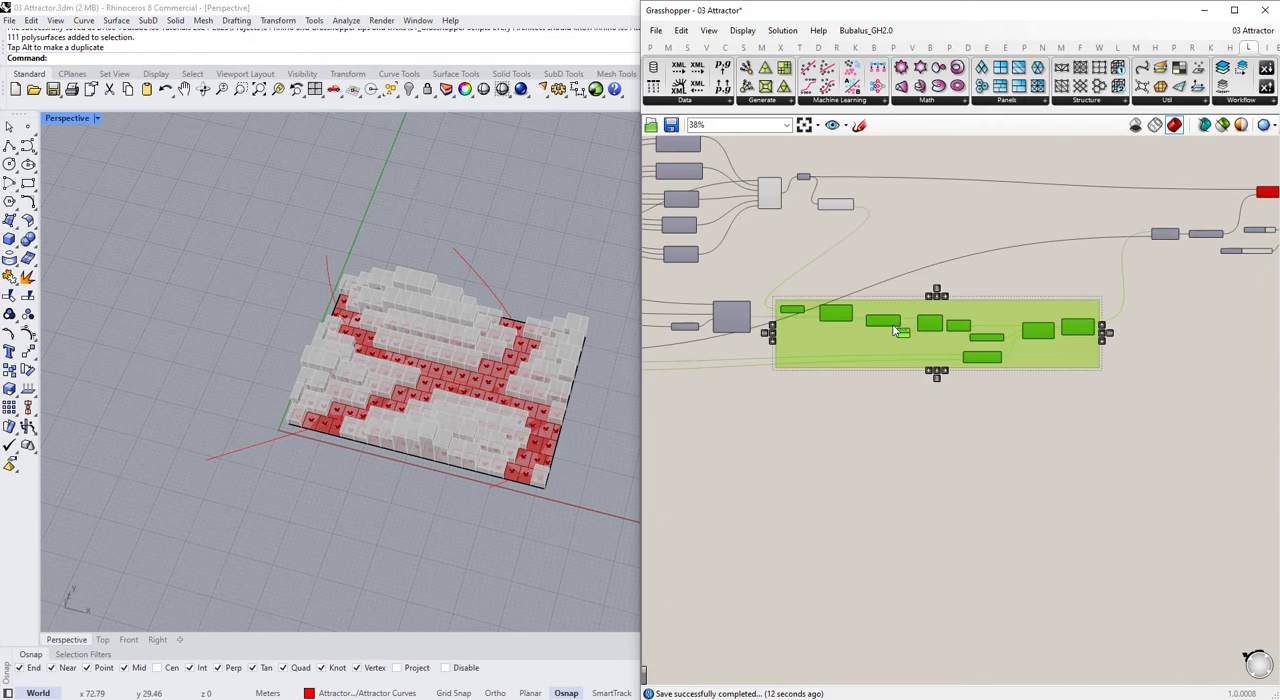
drag(887, 332, 958, 432)
scroll(897, 444, up, 4)
scroll(831, 405, down, 2)
click(945, 464)
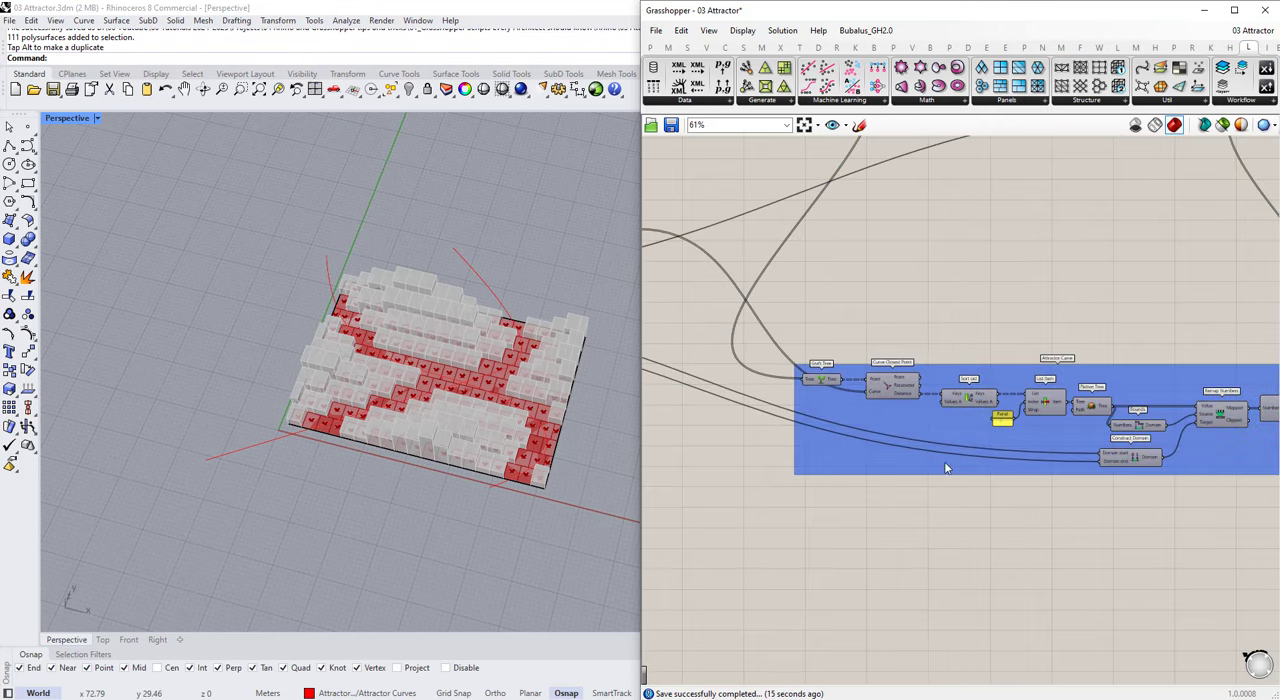
Step: Move the yellow Min and Max No. of Floors slider group next to the Attractor Curve group
scroll(890, 402, up, 3)
drag(808, 366, 819, 366)
scroll(815, 364, down, 5)
right_drag(714, 357, 955, 366)
scroll(977, 362, down, 4)
scroll(787, 342, up, 6)
drag(803, 363, 980, 496)
scroll(850, 420, down, 3)
scroll(980, 494, down, 3)
right_drag(980, 494, 852, 438)
scroll(853, 445, up, 2)
right_drag(1072, 463, 940, 457)
scroll(783, 448, up, 3)
drag(687, 448, 771, 440)
click(804, 358)
scroll(804, 358, down, 4)
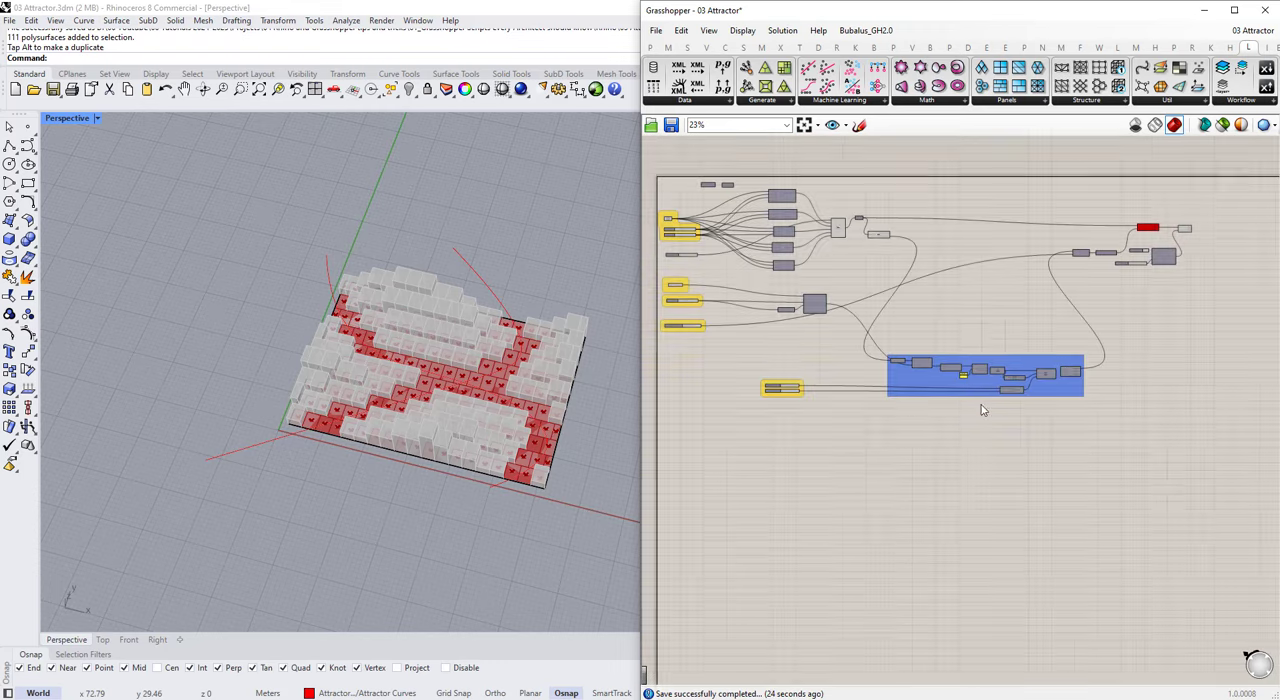
Step: Try to convert the Attractor Curve group directly into a cluster without dedicated cluster inputs, and undo it
drag(1172, 460, 818, 349)
middle_click(826, 350)
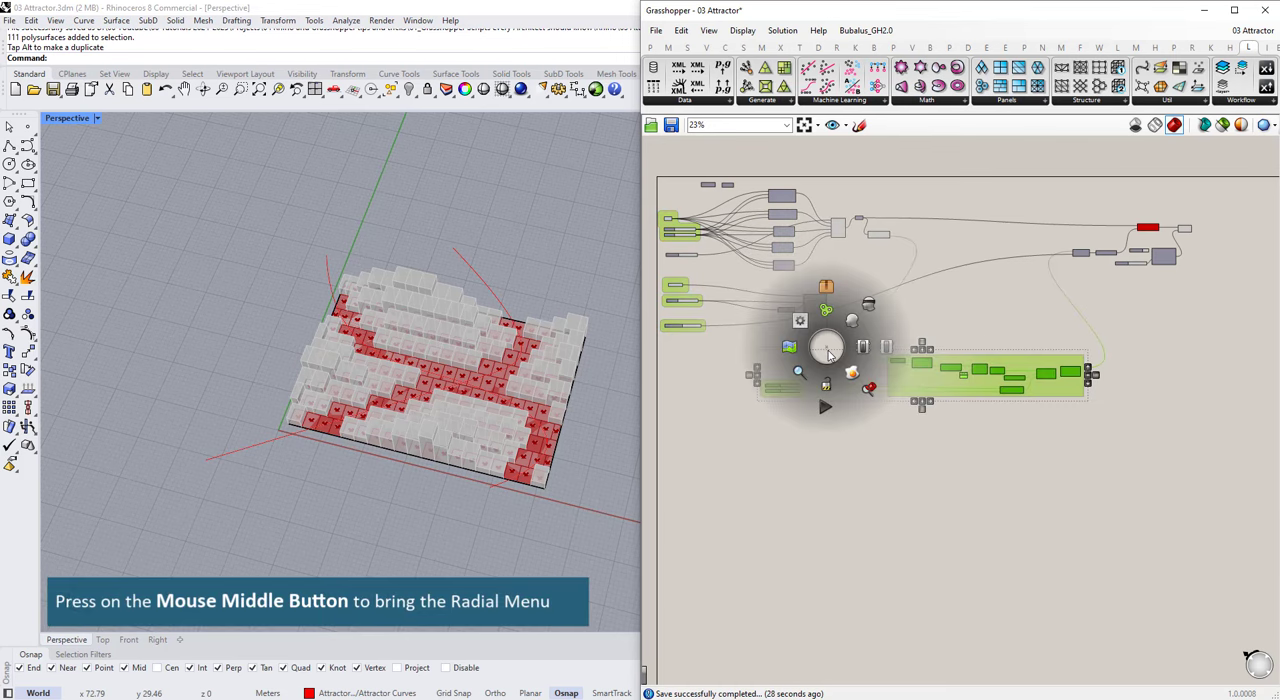
click(825, 292)
scroll(935, 380, up, 6)
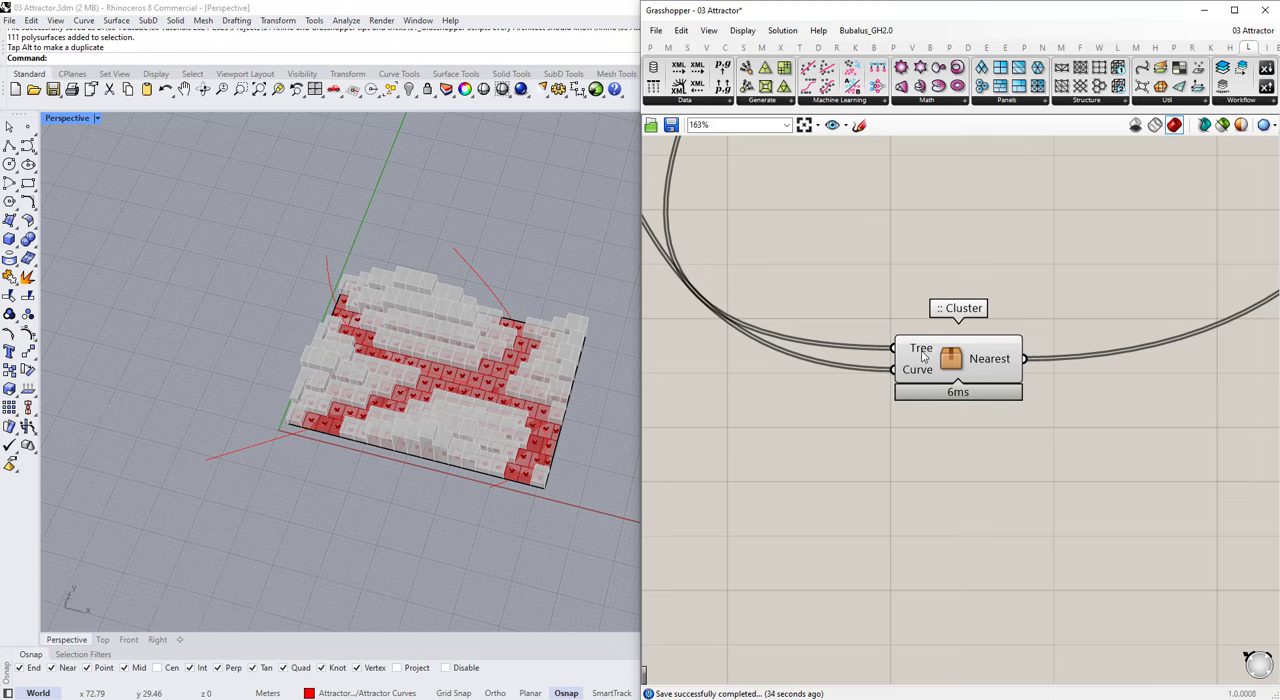
scroll(968, 398, down, 2)
double_click(981, 372)
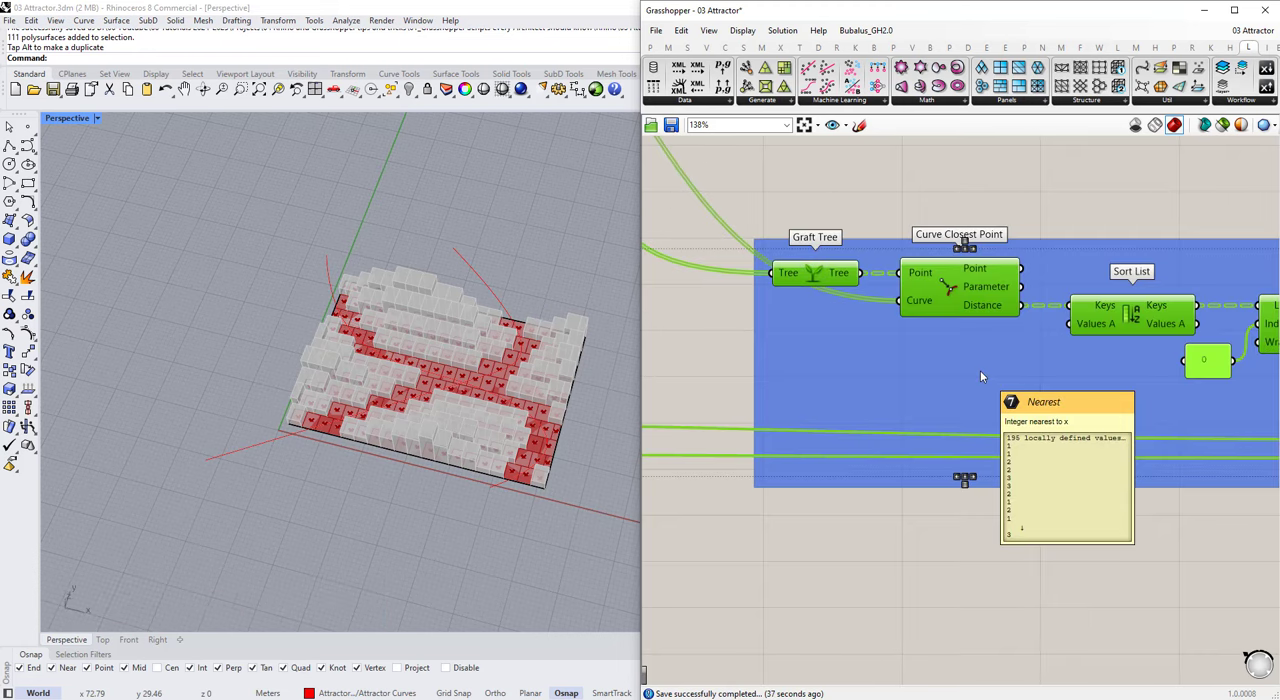
scroll(975, 375, down, 5)
scroll(910, 385, up, 4)
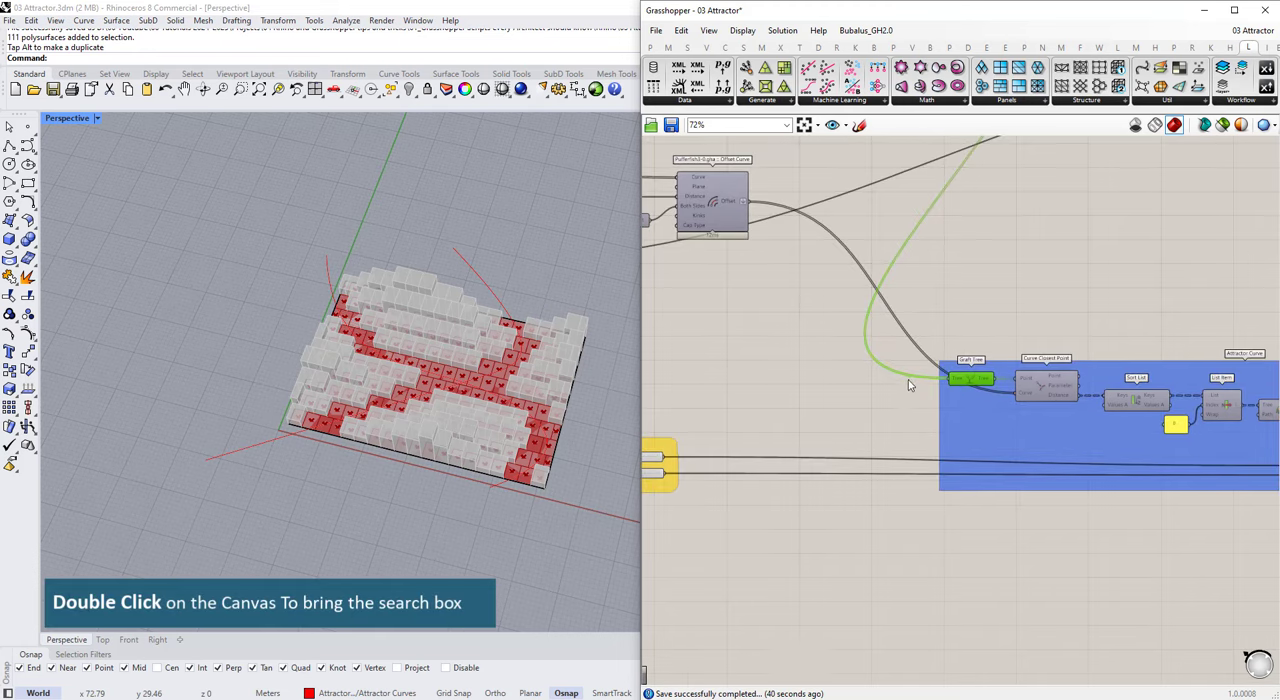
Step: Add a Cluster Input component in the empty space before the Attractor Curve group
double_click(838, 378)
text(input)
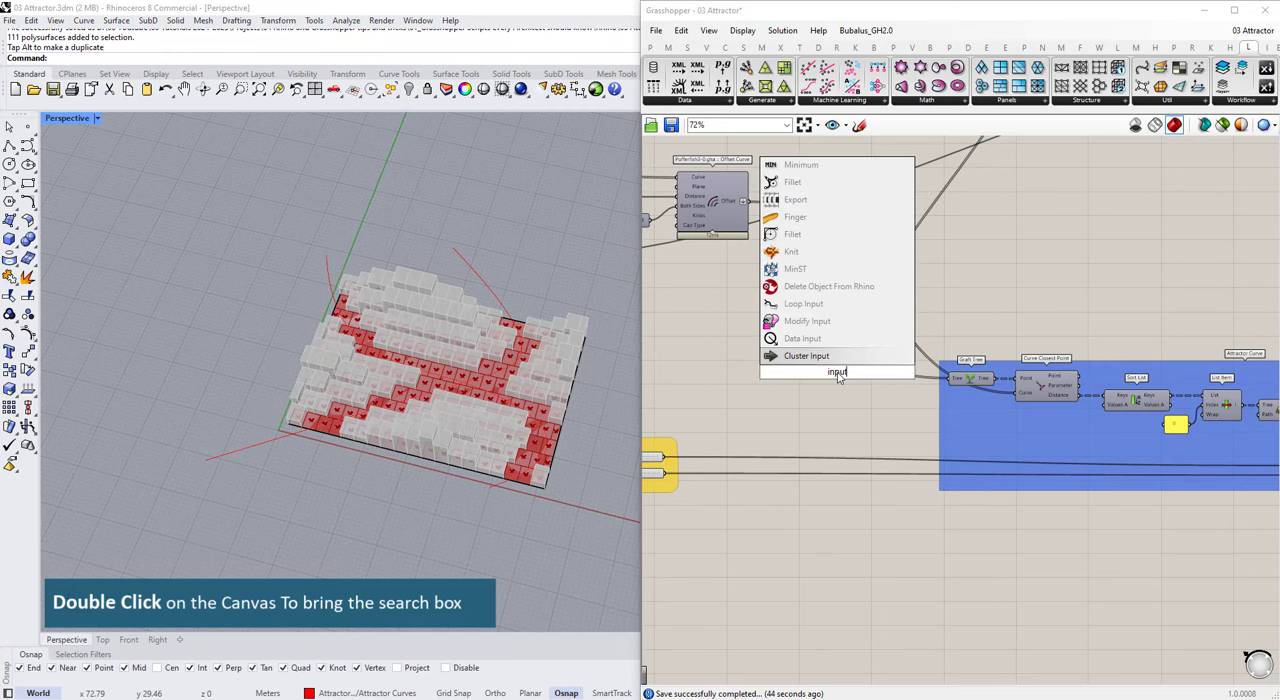
key(Return)
drag(838, 376, 801, 359)
scroll(880, 378, down, 3)
scroll(920, 335, up, 4)
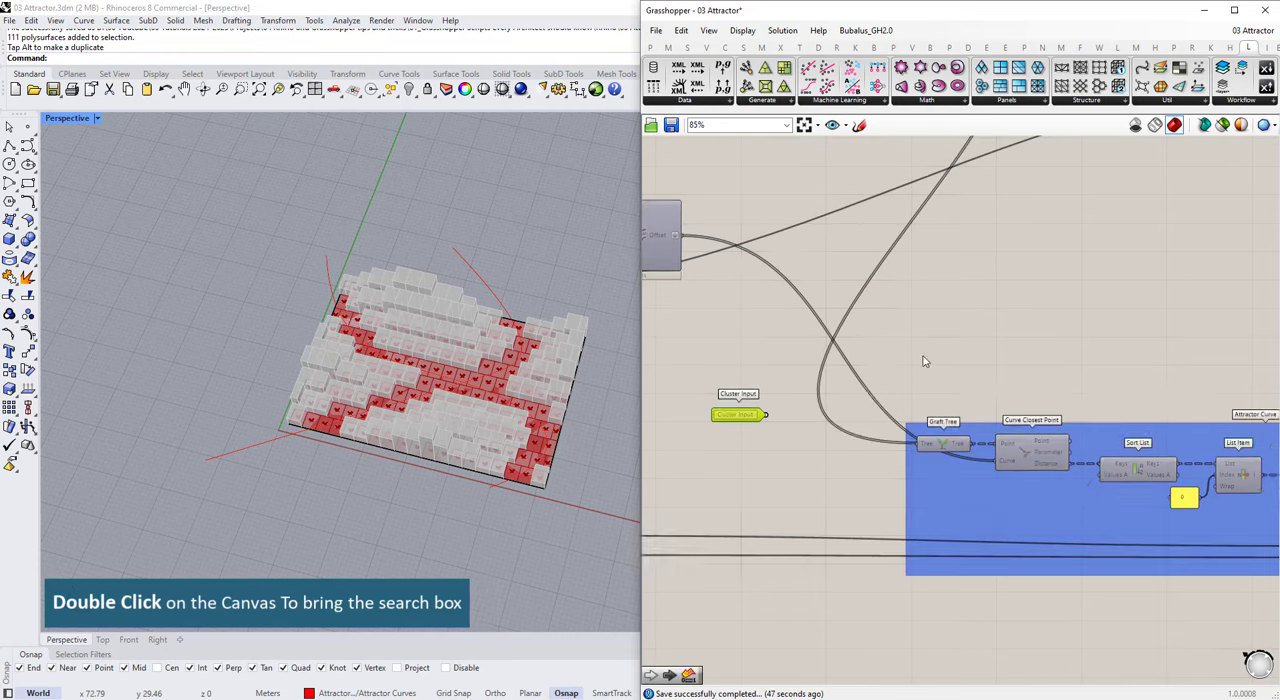
Step: Move Graft Tree above Curve Closest Point and replace the latter's Curve source with the Cluster Input
drag(943, 442, 952, 393)
right_drag(672, 262, 794, 318)
drag(776, 302, 773, 336)
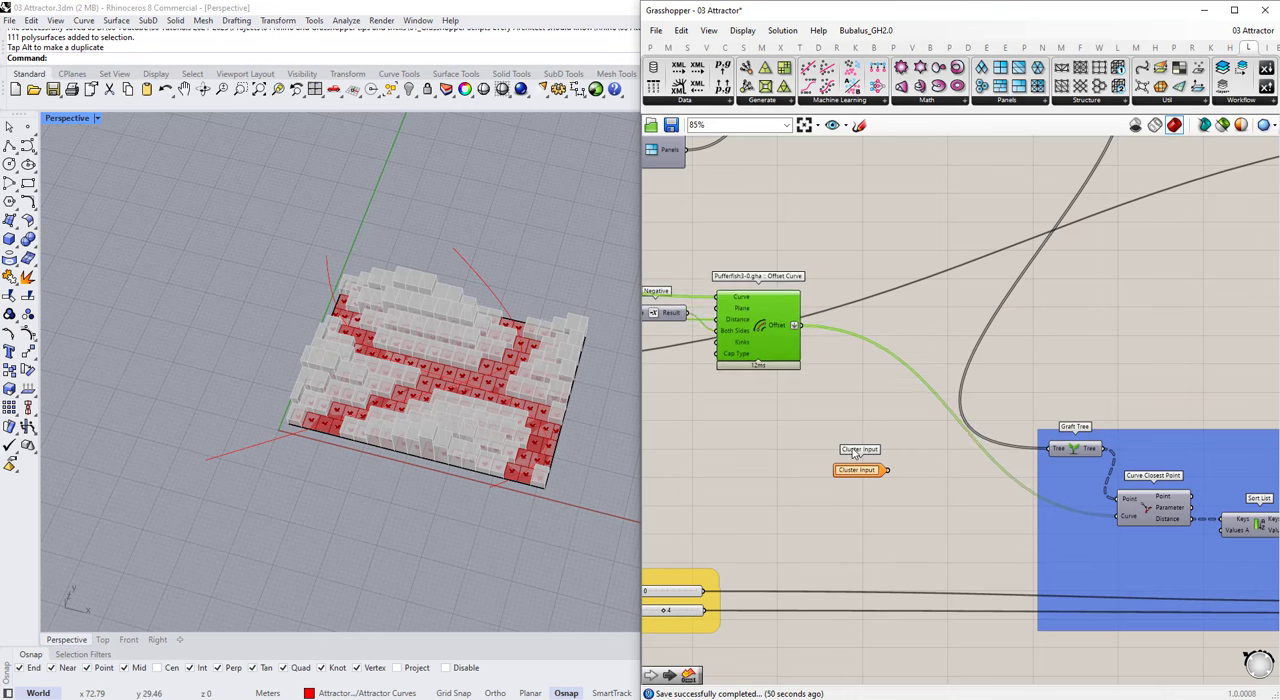
drag(1105, 522, 1117, 516)
click(852, 470)
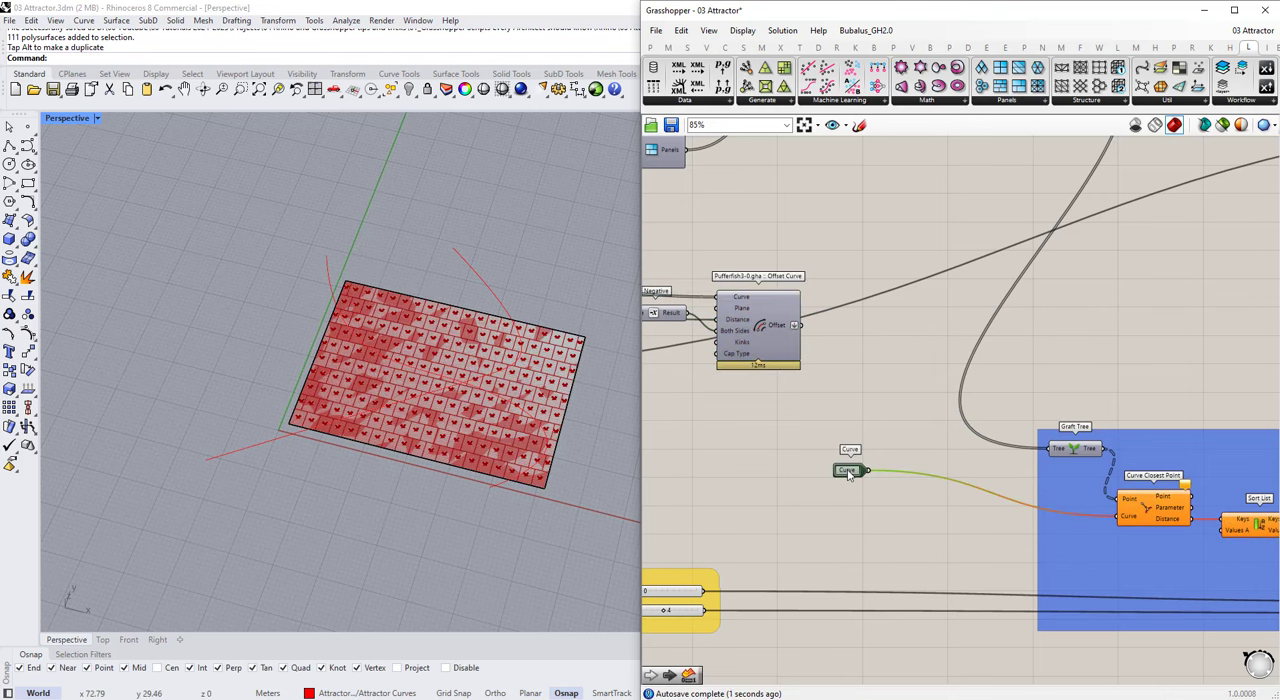
Step: Set both the name and nickname of the curve Cluster Input to Attractor Curves
double_click(852, 470)
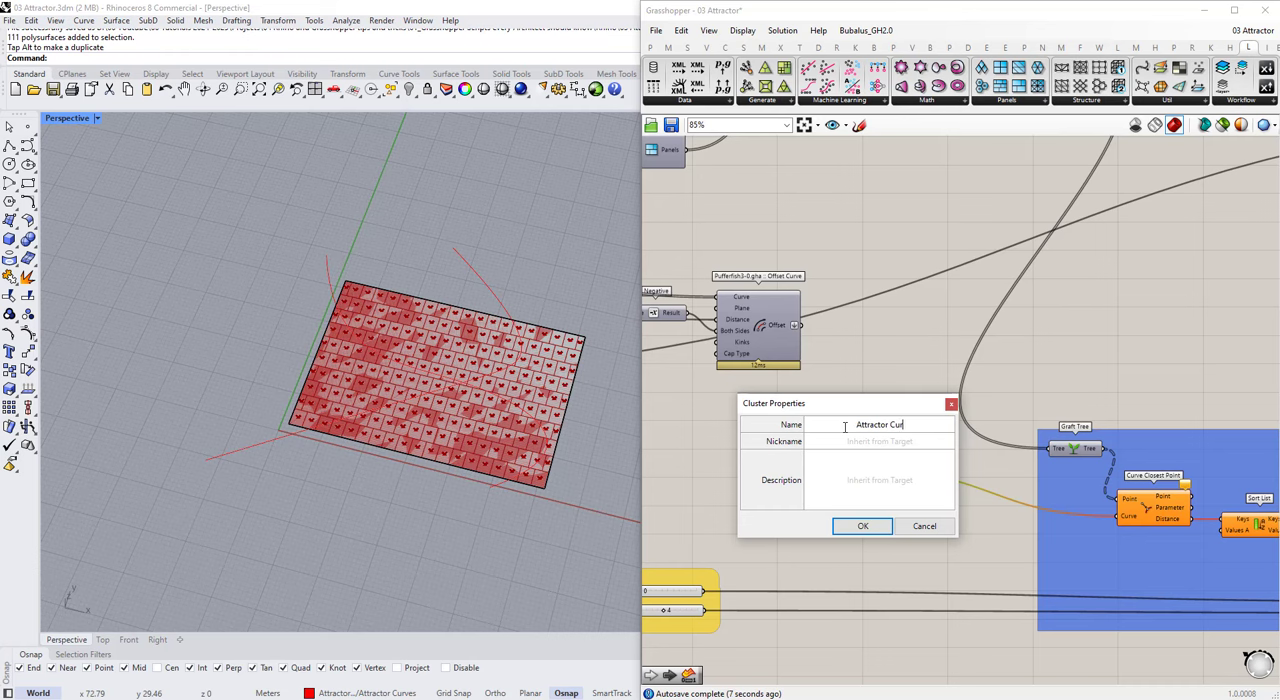
text(Attractor Curves)
click(858, 525)
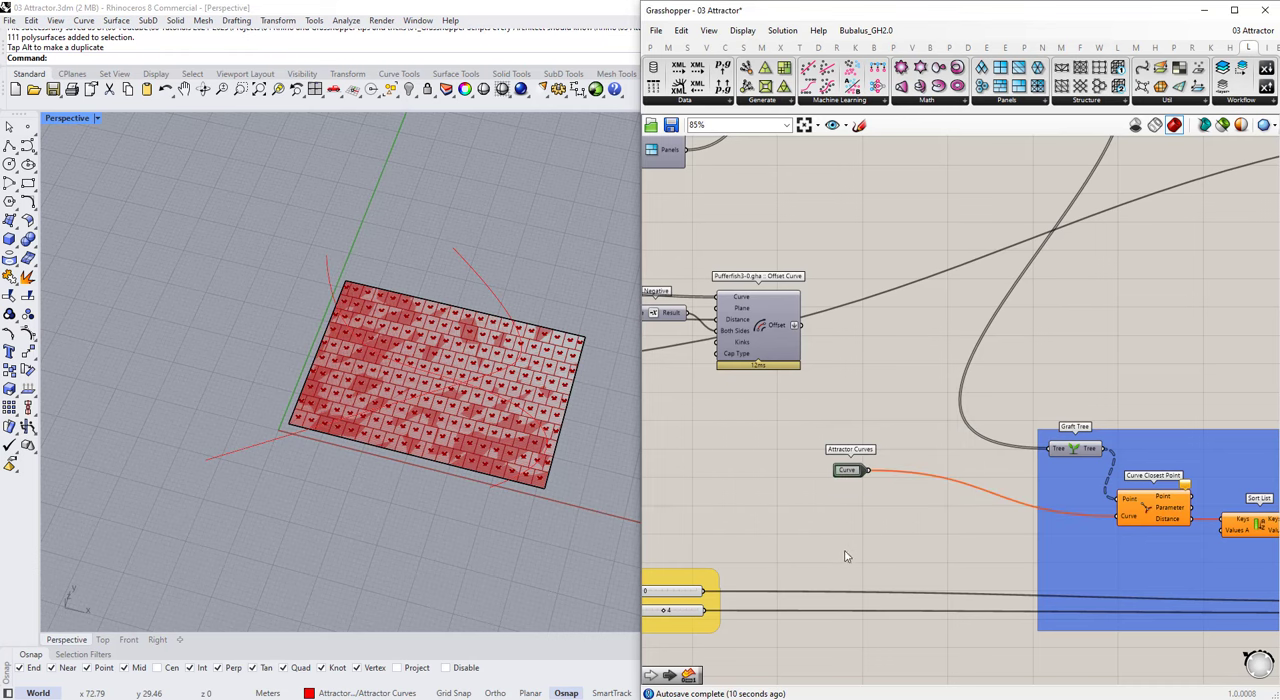
click(841, 472)
scroll(841, 474, up, 3)
double_click(853, 472)
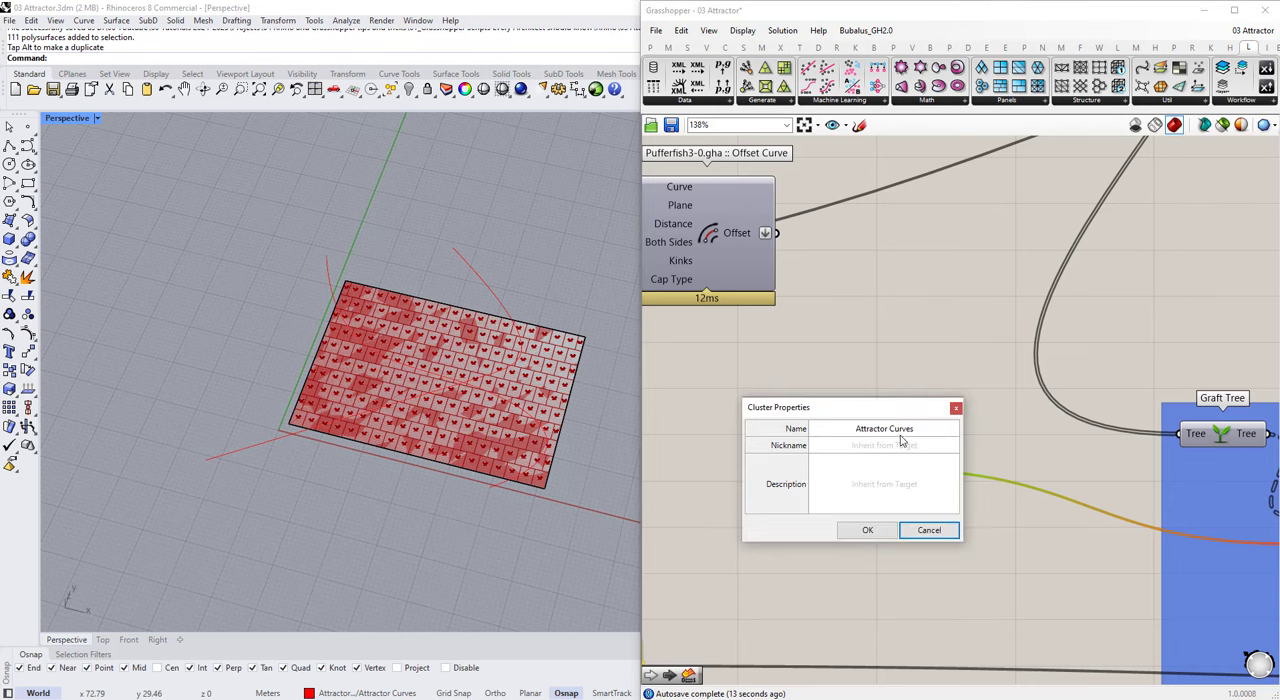
click(862, 530)
Step: Duplicate the Attractor Curves cluster input and connect the copy to Graft Tree in place of its existing source
scroll(845, 436, down, 3)
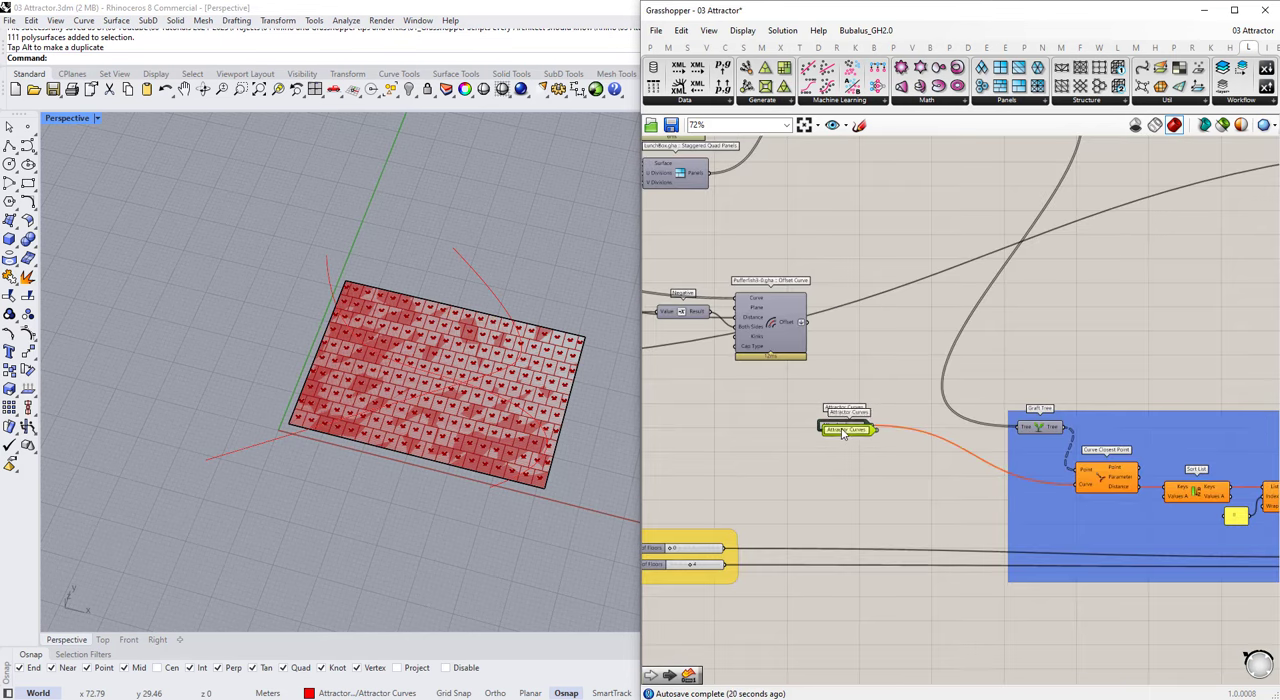
click(1036, 425)
scroll(992, 416, up, 2)
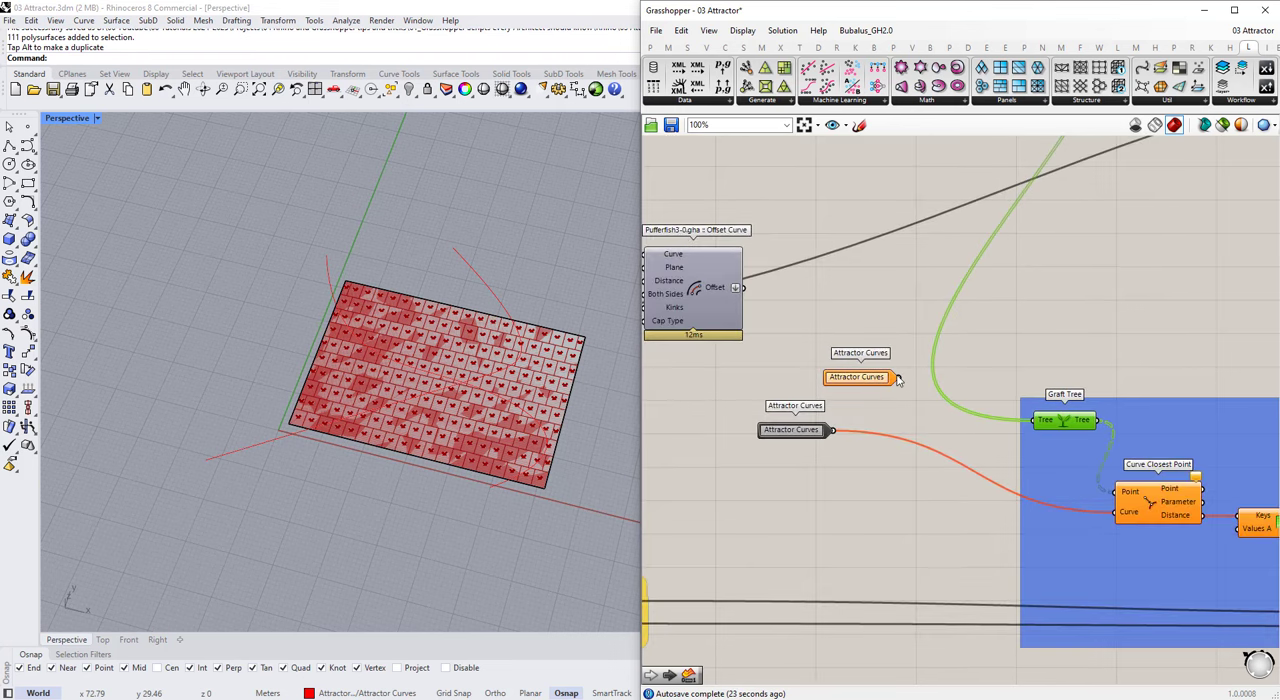
drag(1013, 424, 1015, 422)
drag(870, 383, 920, 347)
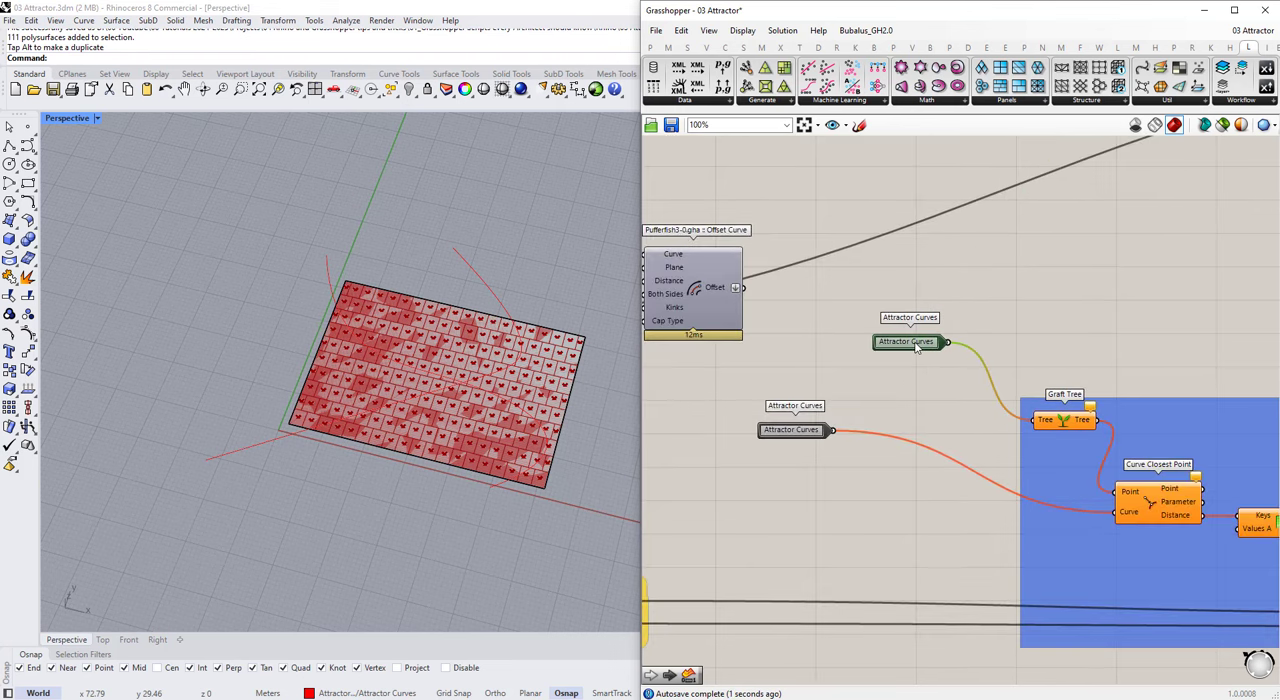
Step: Rename the cluster input feeding Graft Tree as Points and position it above the Attractor Curves input
double_click(915, 344)
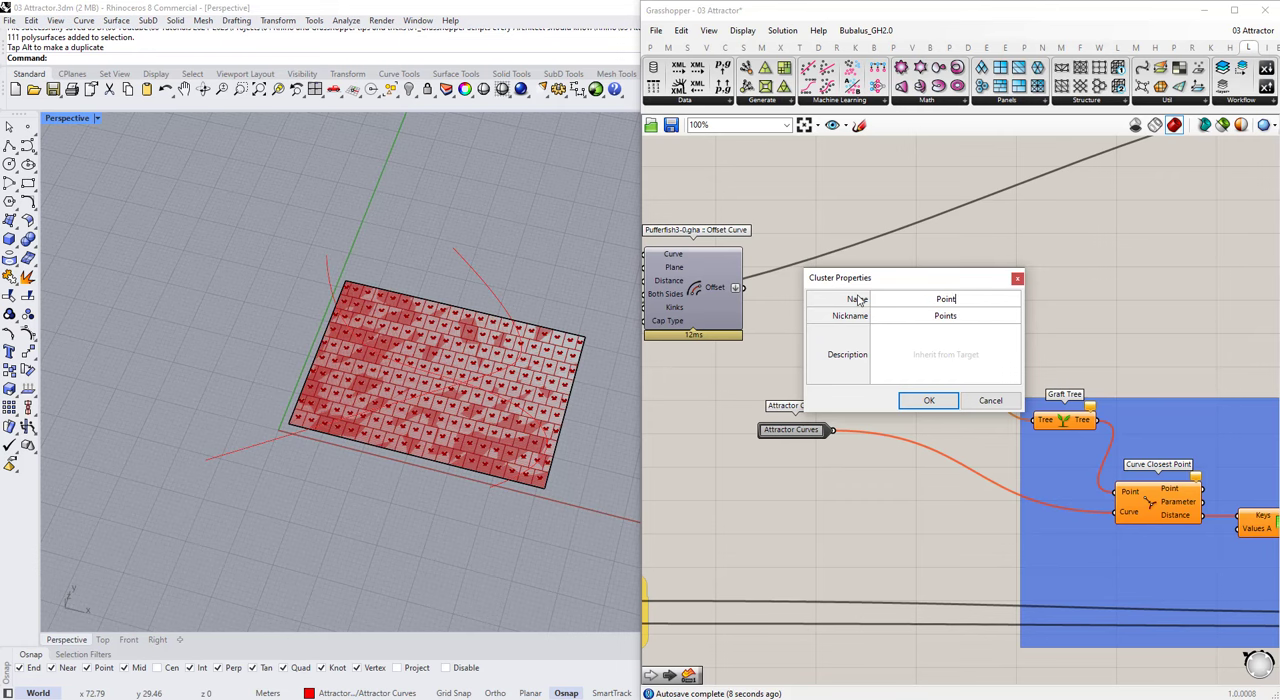
click(912, 401)
scroll(862, 351, down, 4)
drag(897, 351, 921, 364)
scroll(680, 490, up, 2)
scroll(895, 357, up, 2)
scroll(921, 364, down, 2)
scroll(842, 445, up, 2)
double_click(861, 451)
click(869, 477)
scroll(869, 477, down, 6)
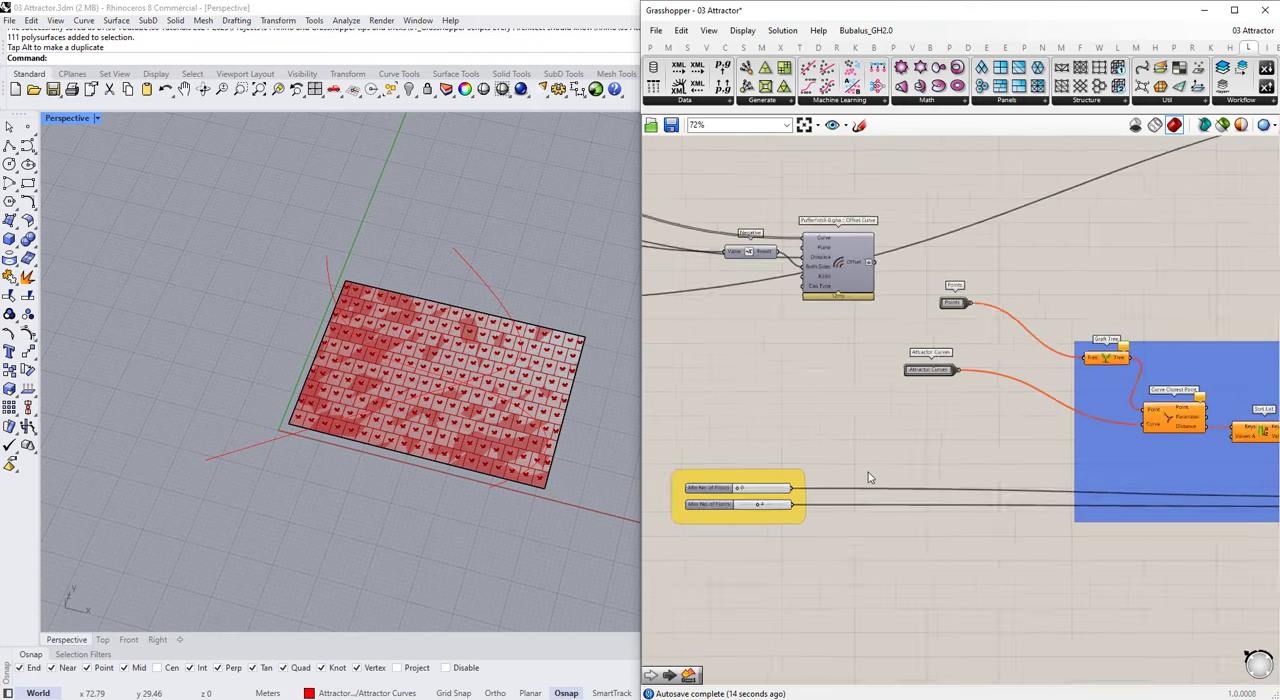
Step: Add another Cluster Input and connect it to the Domain start input of Construct Domain
scroll(1165, 505, up, 4)
scroll(1165, 505, down, 5)
scroll(953, 461, up, 6)
double_click(953, 461)
text(input)
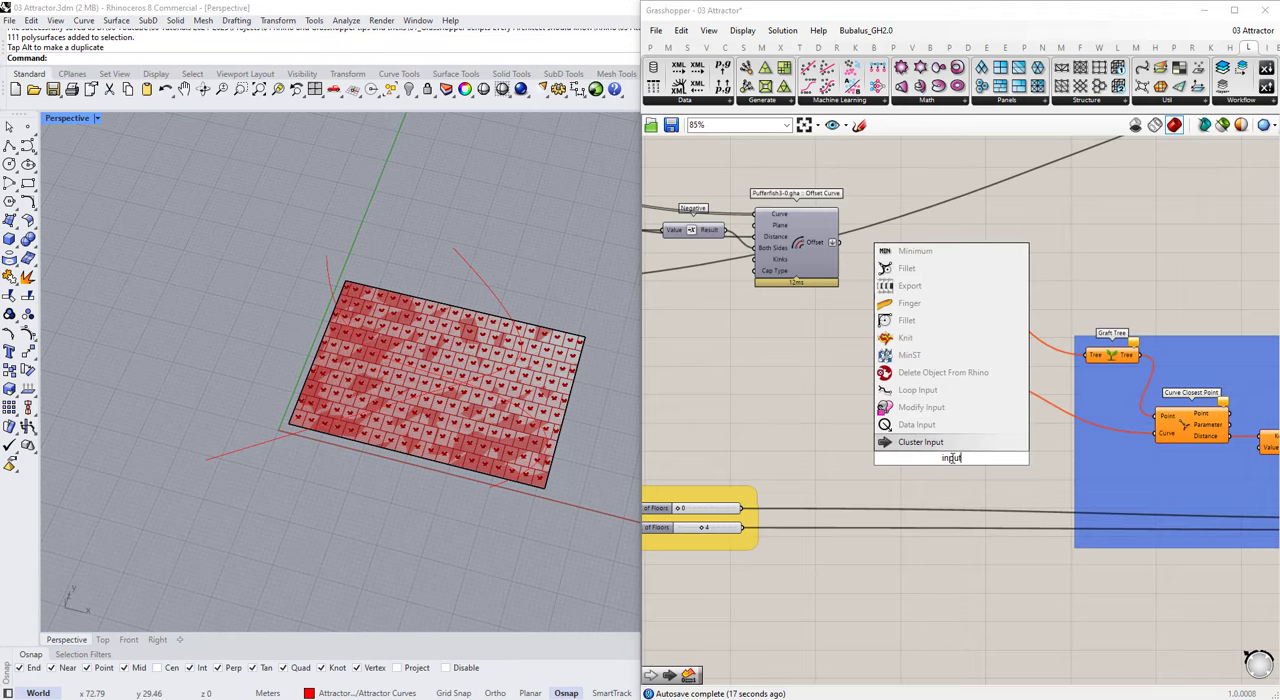
click(950, 449)
scroll(945, 455, down, 5)
scroll(1181, 503, up, 1)
drag(938, 453, 1144, 467)
scroll(1158, 498, up, 2)
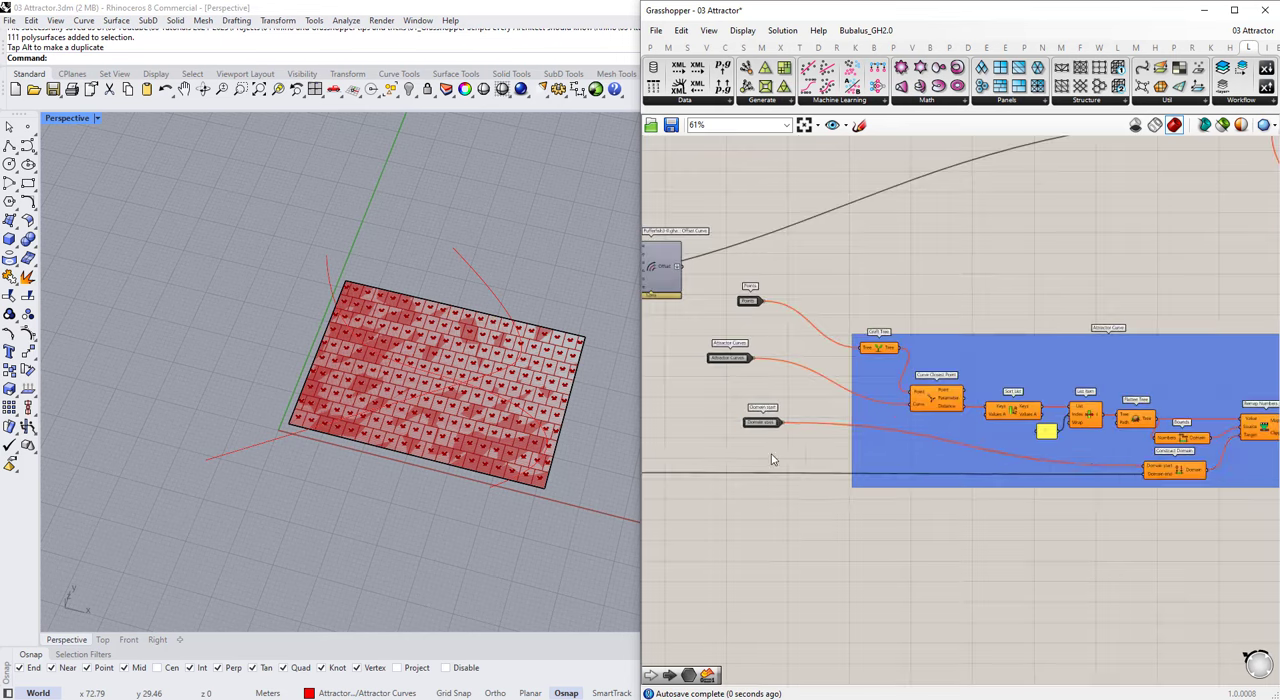
scroll(769, 445, up, 2)
click(757, 409)
Step: Add a fourth Cluster Input and connect it to the Domain end input of Construct Domain
scroll(1015, 486, down, 2)
drag(790, 459, 1226, 477)
scroll(1188, 495, up, 3)
scroll(1206, 491, down, 3)
scroll(870, 478, up, 1)
click(802, 403)
scroll(802, 402, down, 3)
scroll(1024, 427, down, 2)
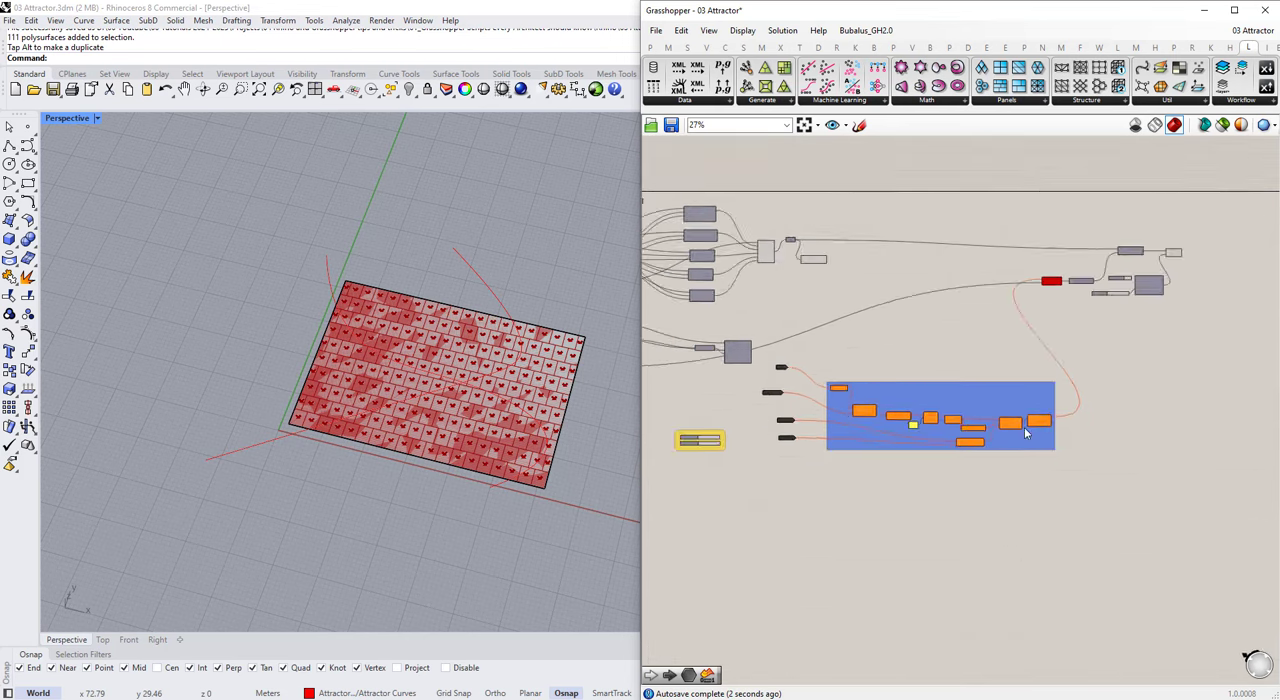
Step: Remove the Round component from the Attractor Curve group and move it outside the group
scroll(960, 475, up, 6)
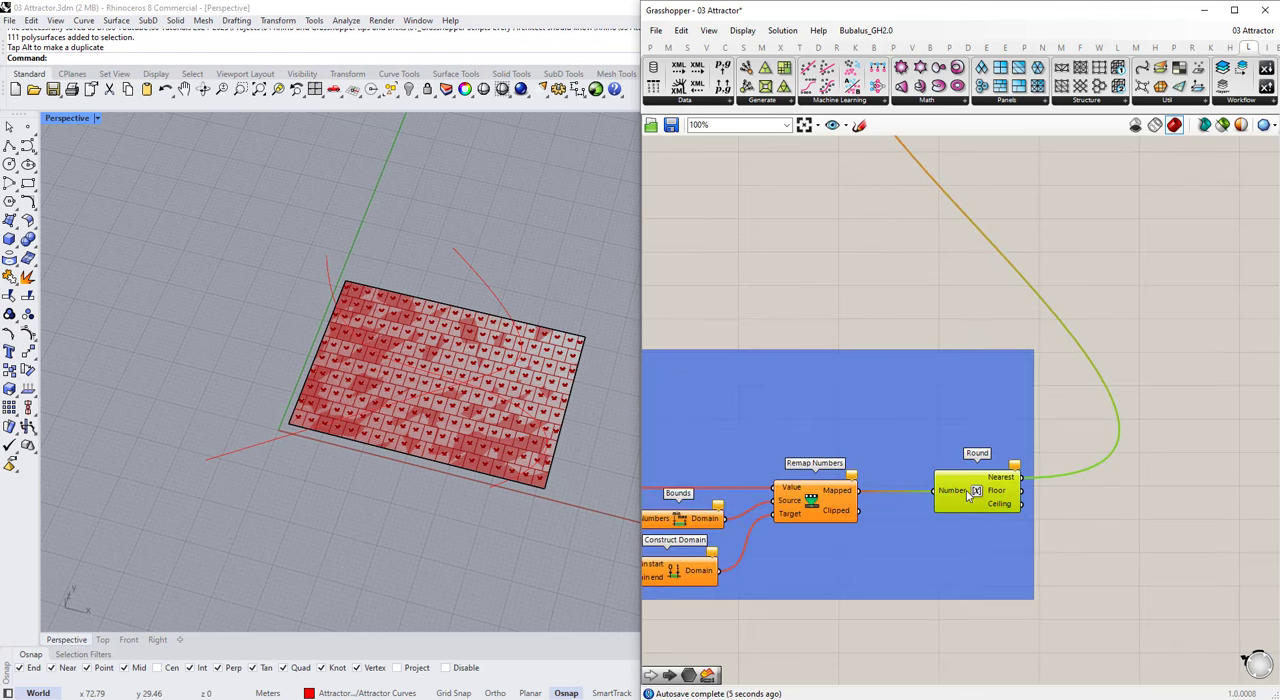
drag(966, 490, 970, 485)
right_click(957, 434)
click(995, 559)
drag(1083, 568, 908, 409)
right_click(943, 394)
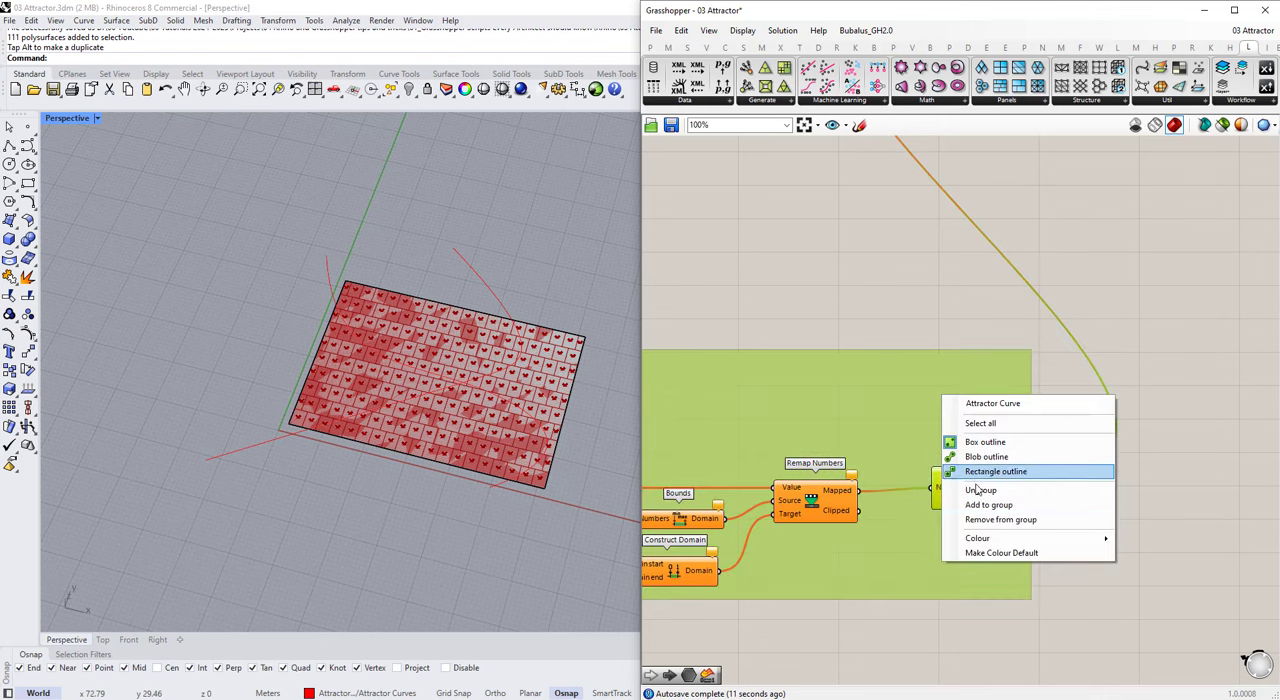
click(988, 520)
drag(1006, 477, 1037, 470)
Step: Add a Cluster Output fed by Remap Numbers' Mapped output and disconnect the wire into Round
double_click(947, 530)
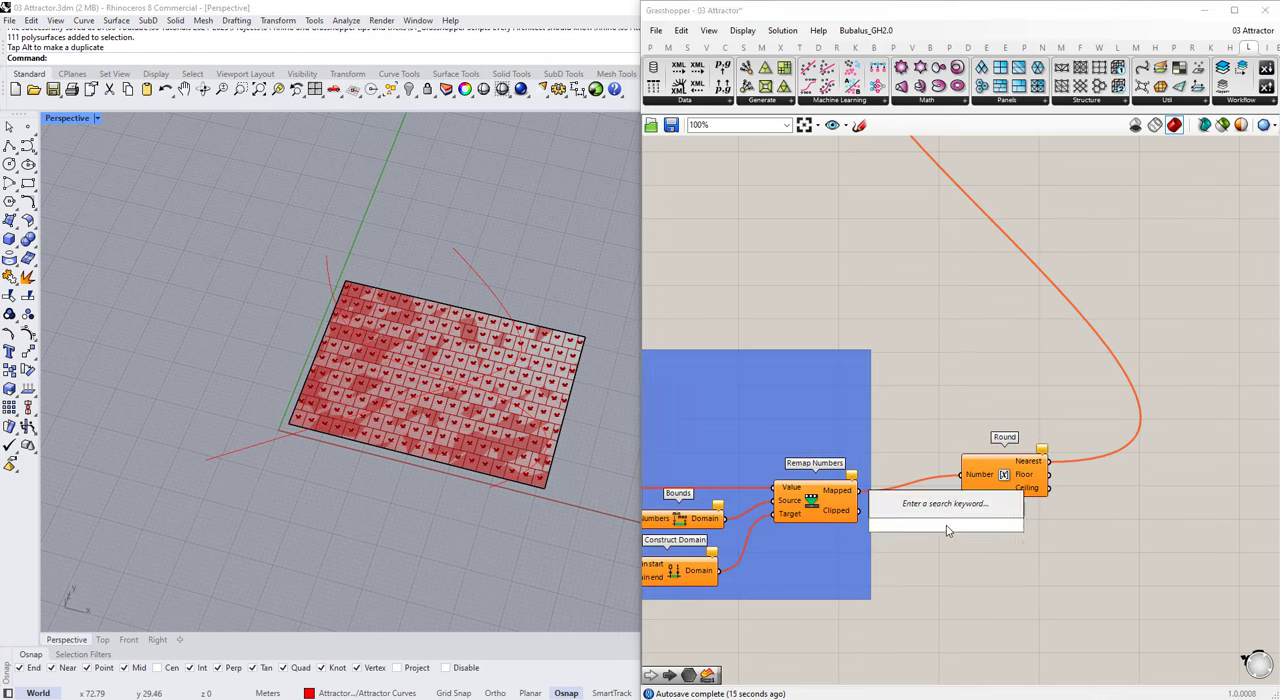
text(output)
key(Return)
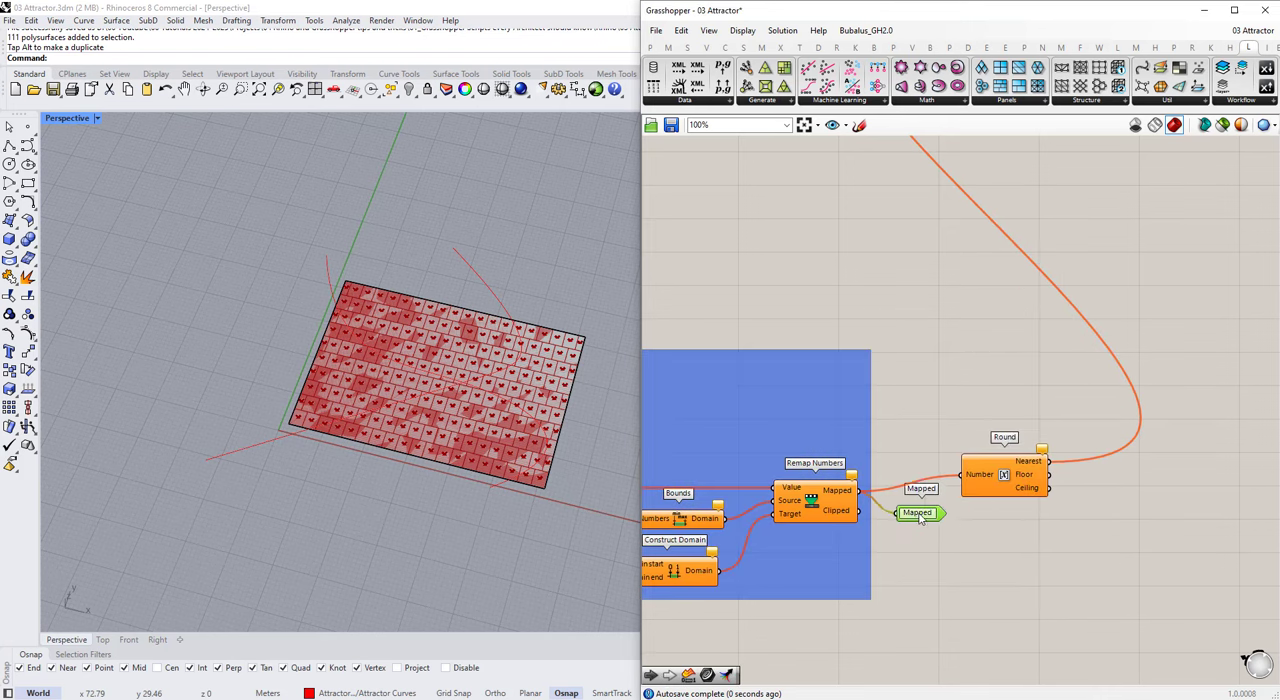
drag(993, 485, 960, 467)
key(ctrl+z)
scroll(911, 476, up, 2)
scroll(1023, 469, down, 4)
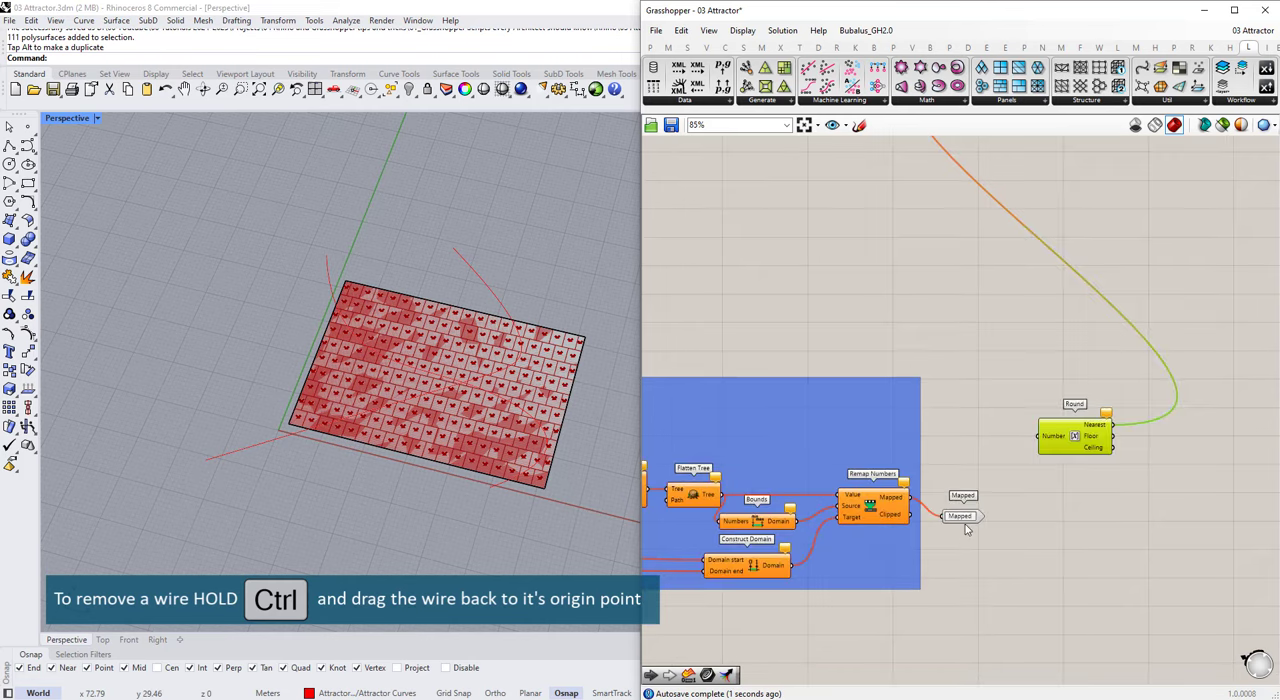
Step: Convert the four cluster inputs, the Attractor Curve group and the Mapped output into one cluster
drag(772, 390, 787, 471)
scroll(785, 453, up, 3)
scroll(737, 414, down, 7)
drag(796, 667, 1118, 552)
scroll(1048, 468, up, 3)
scroll(1048, 468, up, 2)
click(950, 449)
scroll(997, 440, down, 4)
click(1000, 480)
scroll(1000, 480, down, 3)
scroll(742, 440, up, 3)
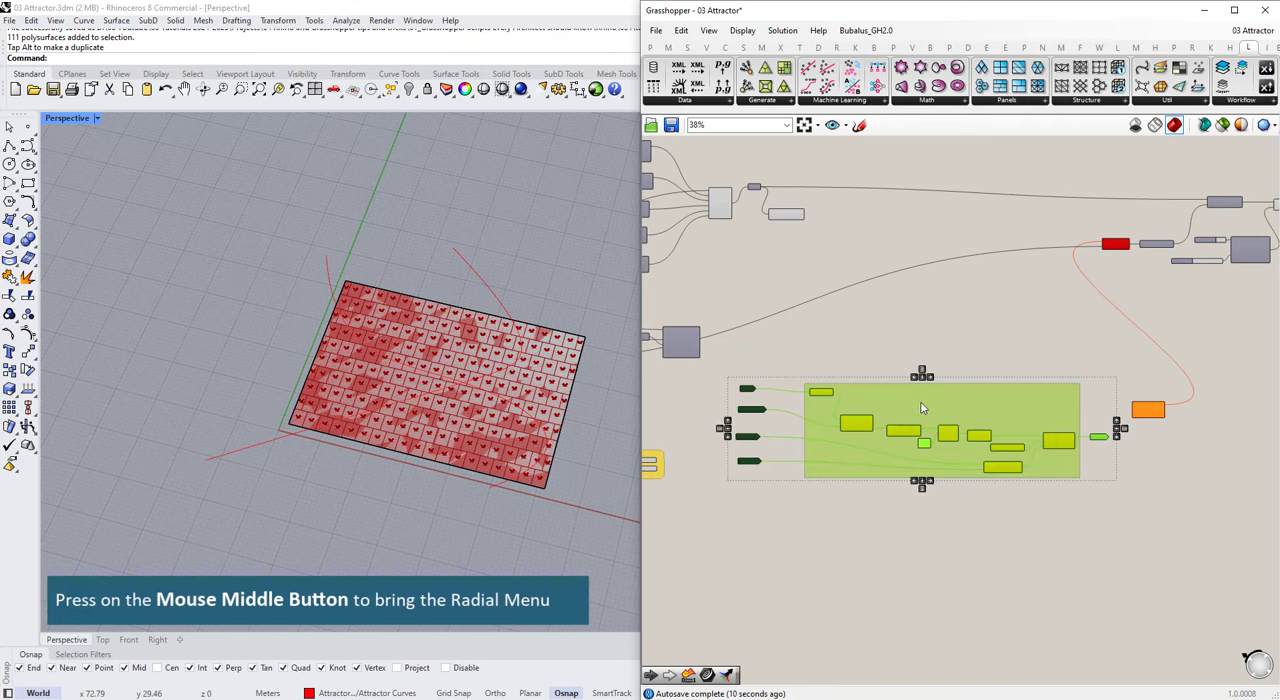
middle_click(924, 399)
click(926, 352)
Step: Rename the new cluster as Attractor Curves
right_click(897, 436)
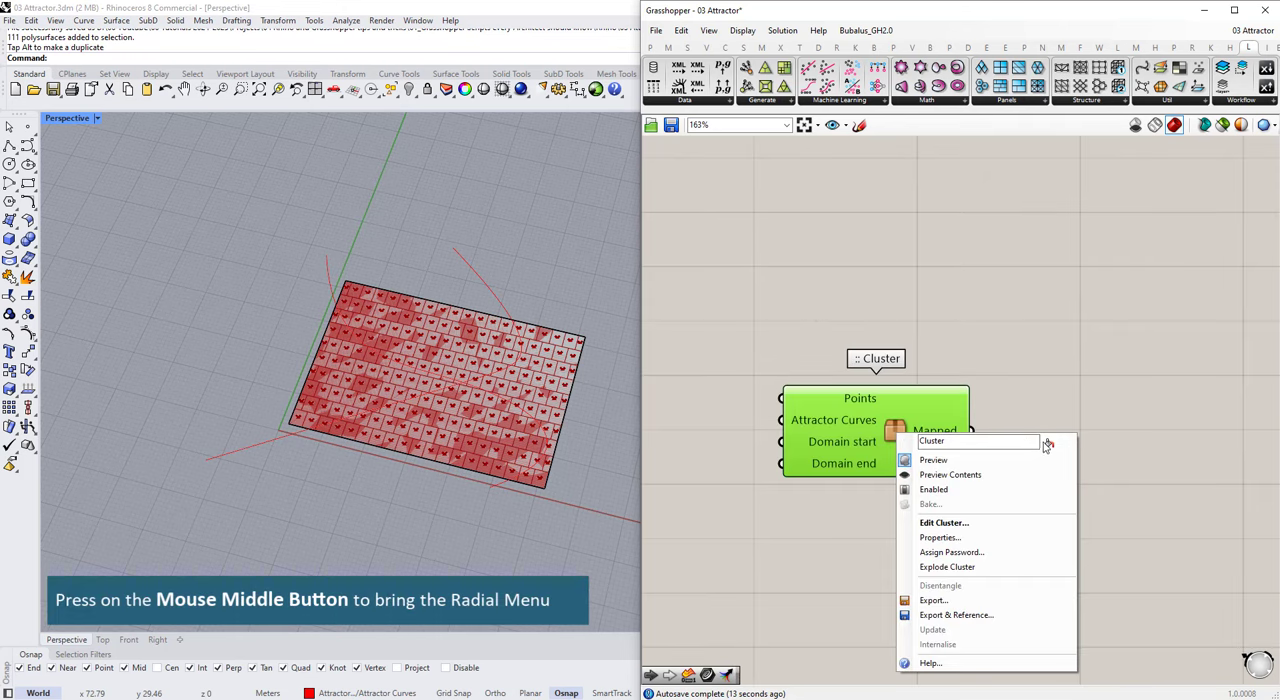
text(Attra)
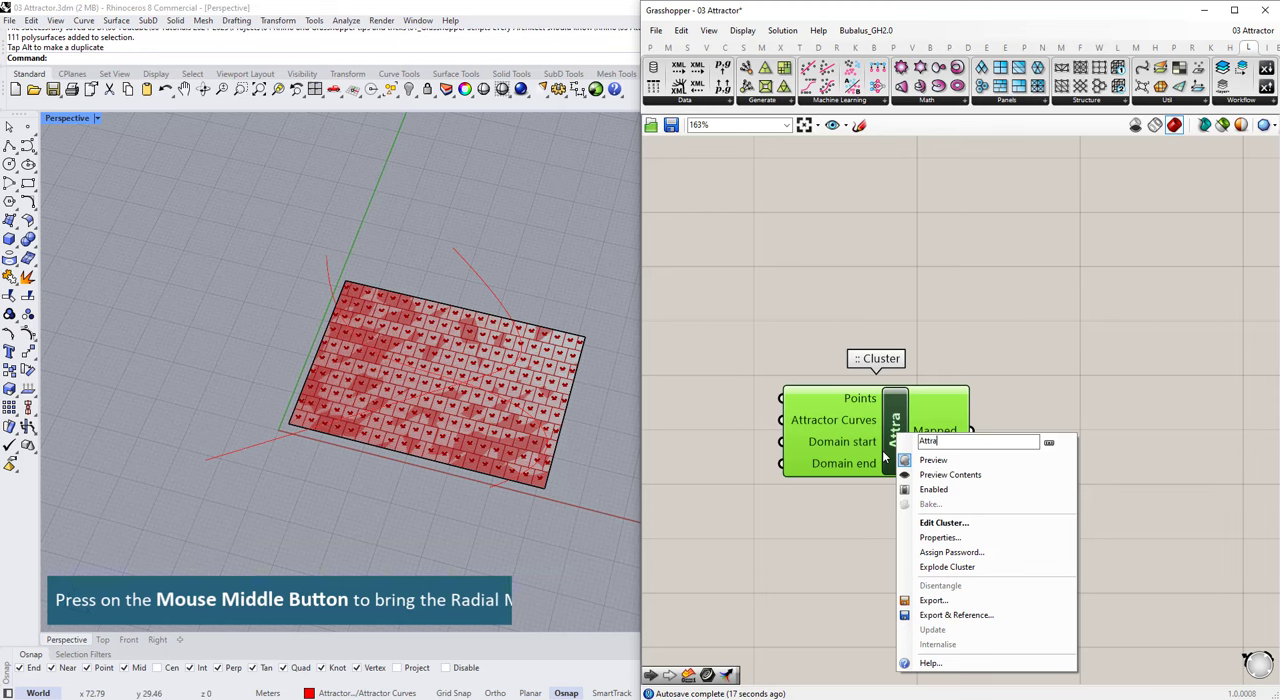
text(ctor Curves)
key(Return)
scroll(928, 362, down, 3)
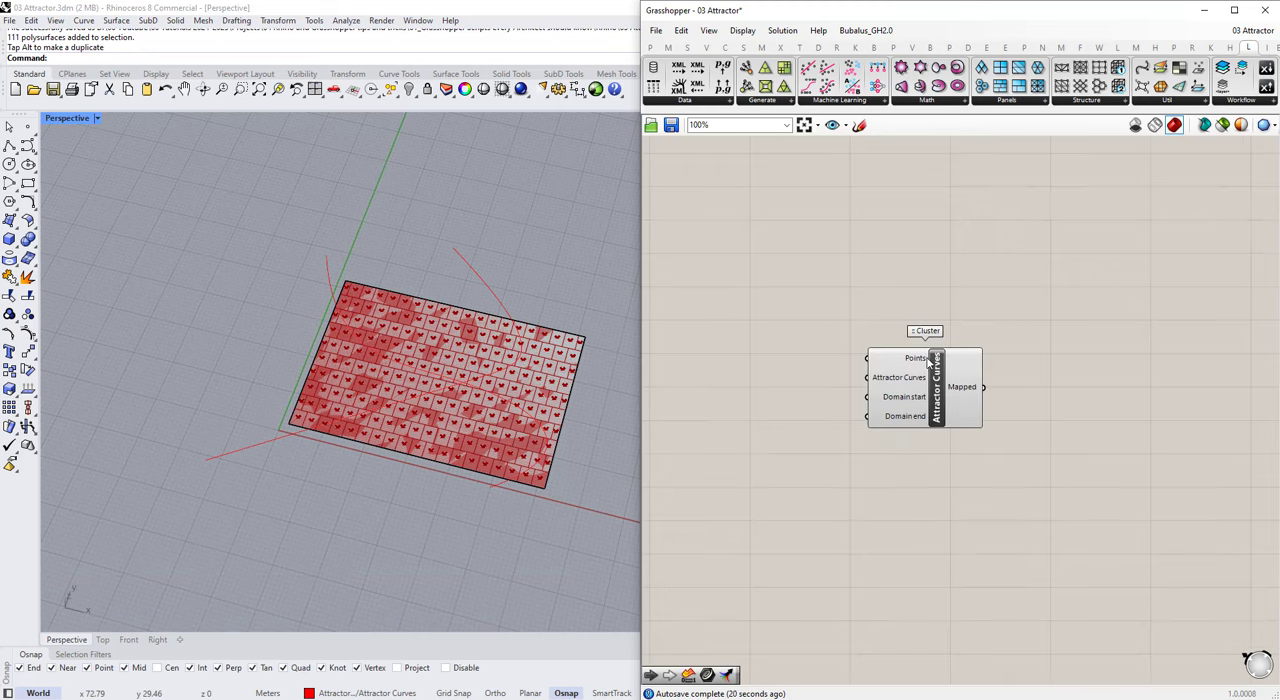
scroll(928, 362, up, 5)
scroll(998, 392, down, 6)
Step: Connect the Min and Max No. of Floors sliders to the cluster's Domain start and Domain end inputs
click(966, 390)
scroll(948, 378, down, 5)
scroll(757, 342, up, 3)
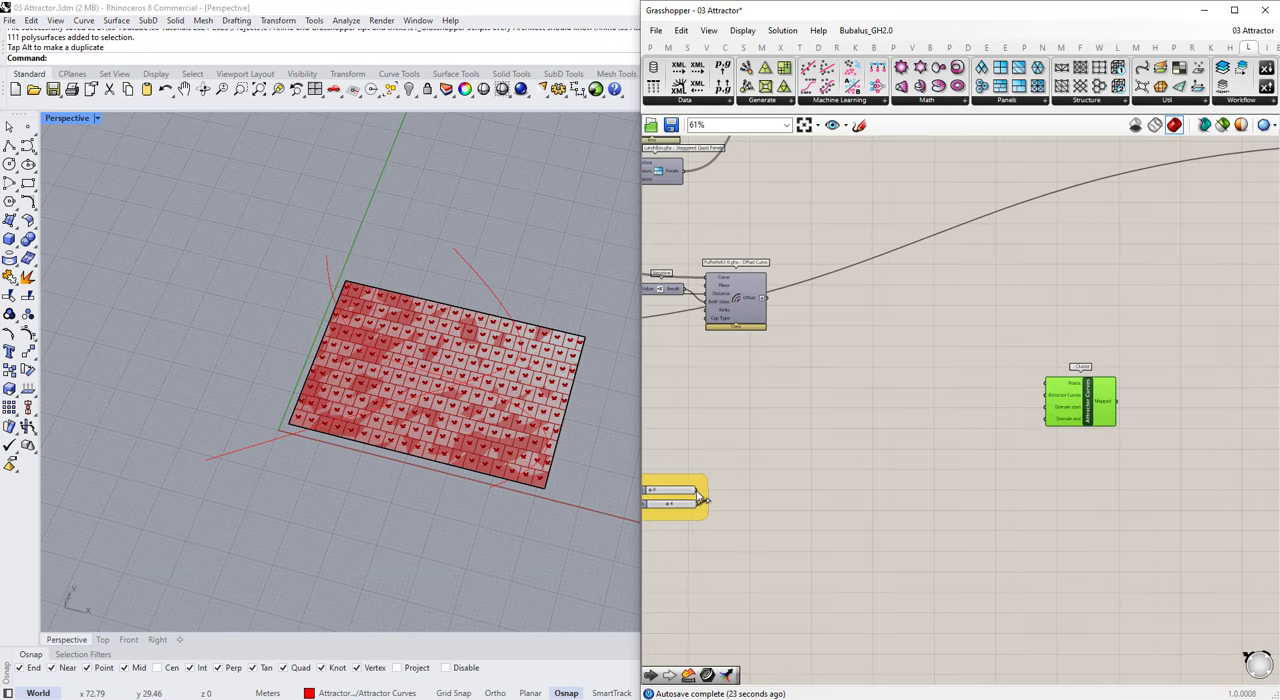
click(1050, 470)
Step: Connect Area's Centroid output to the cluster's Points input and Offset Curve's output to its Attractor Curves input
scroll(1040, 465, down, 2)
scroll(946, 200, up, 2)
scroll(780, 402, up, 1)
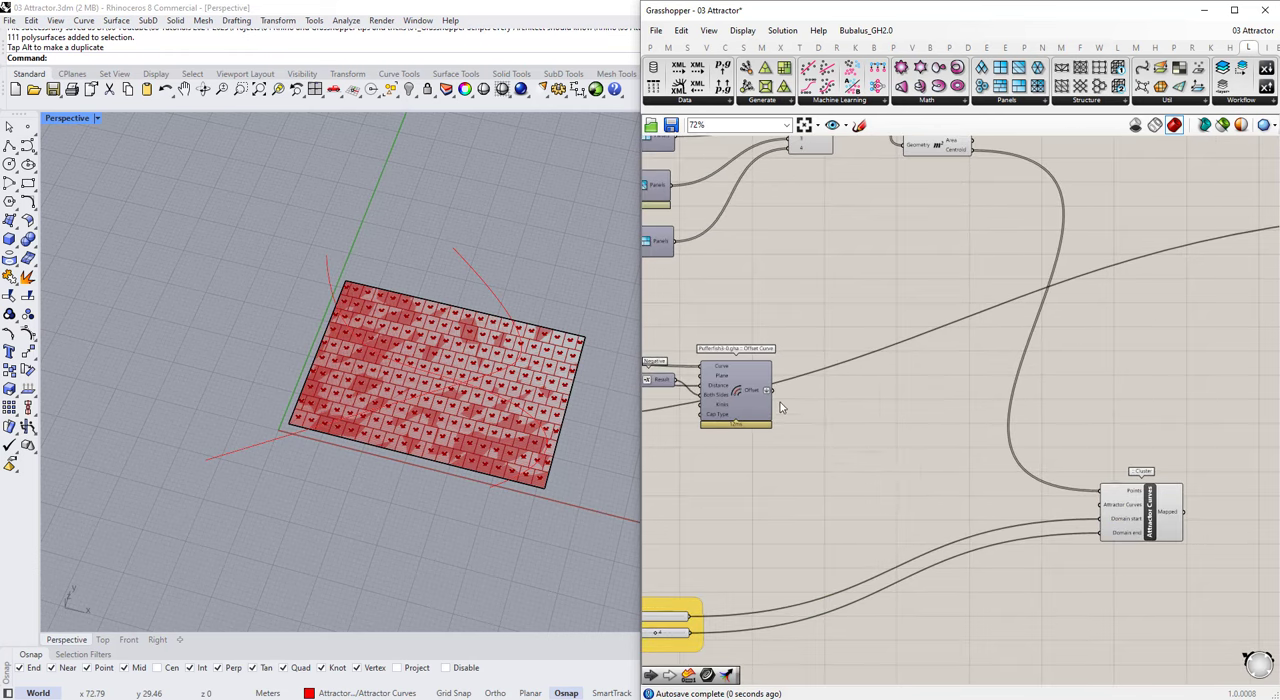
scroll(1100, 510, down, 4)
scroll(1090, 495, up, 3)
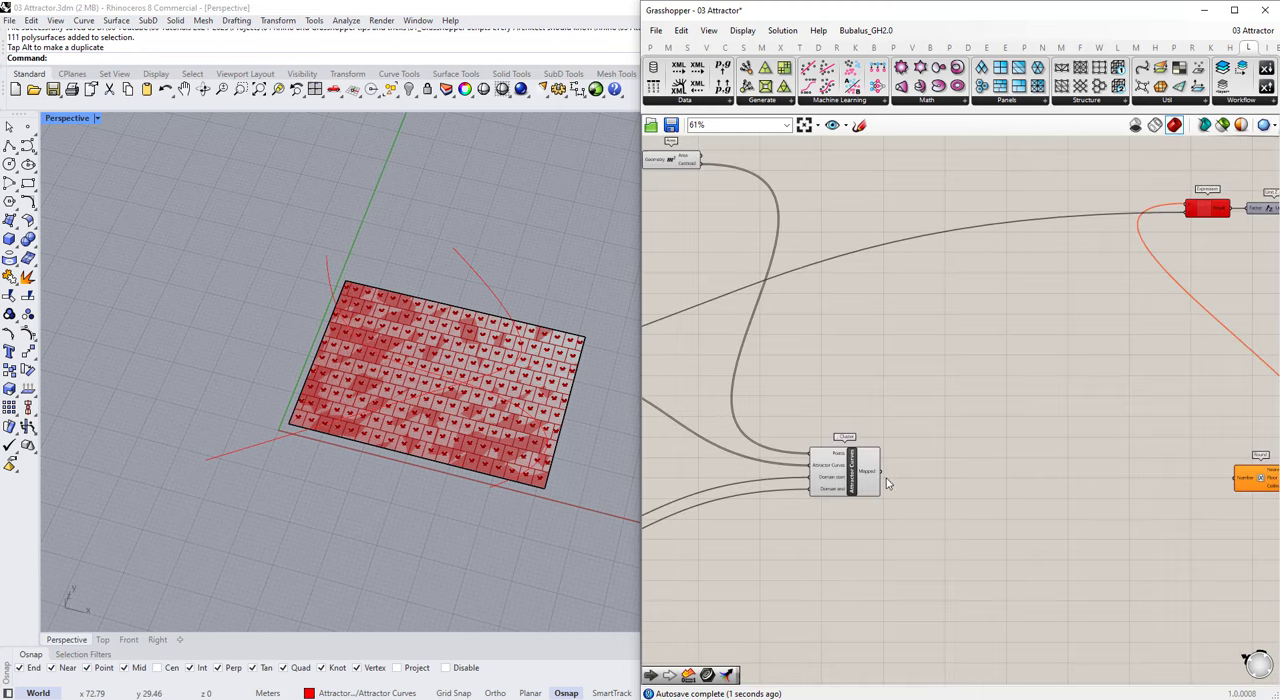
Step: Connect the Attractor Curves cluster's Mapped output to Round's Number input and place Round beside the cluster
drag(875, 472, 1125, 432)
scroll(1050, 510, down, 3)
drag(920, 492, 944, 420)
drag(1095, 467, 1018, 419)
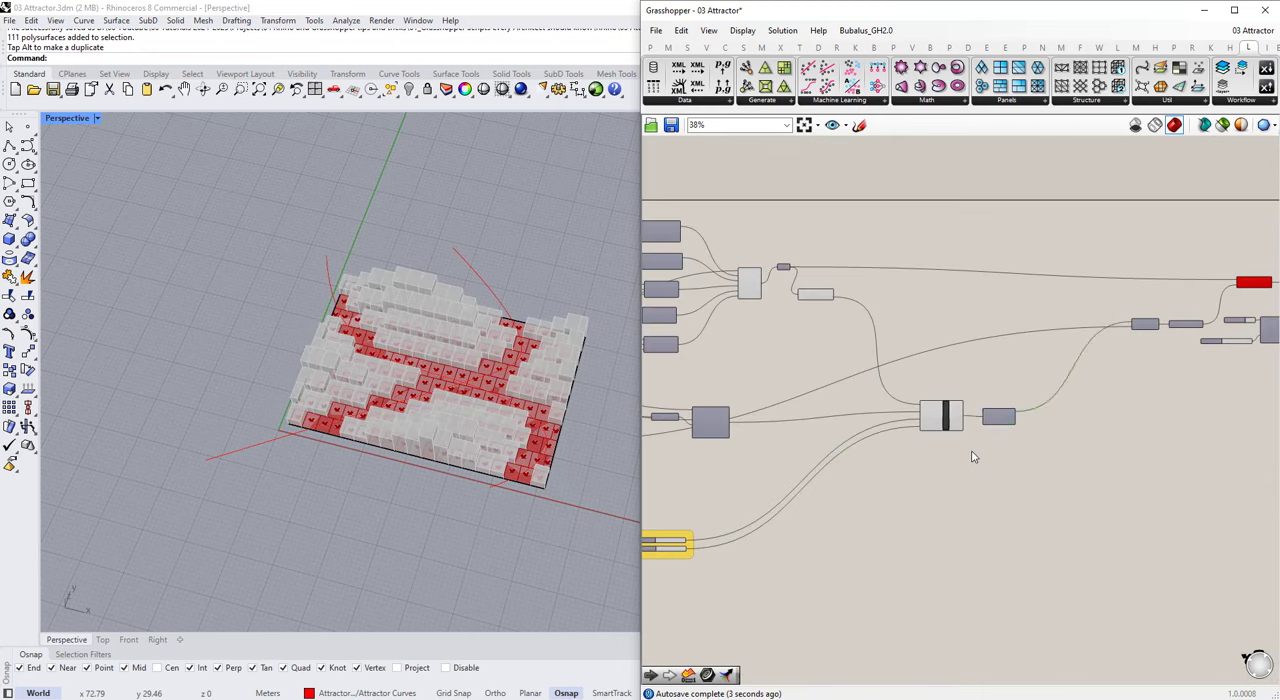
Step: Open the Attractor Curves cluster to inspect its internal components, and return to the main definition discarding changes
scroll(944, 415, up, 10)
double_click(941, 400)
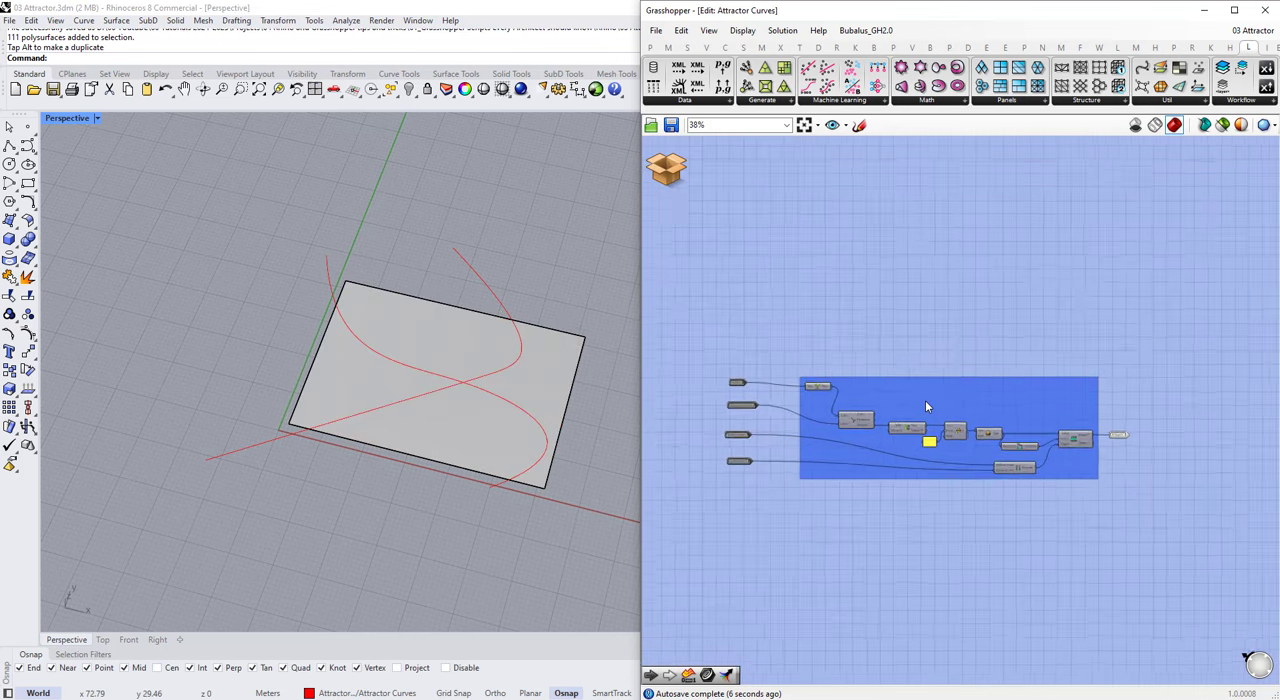
click(675, 170)
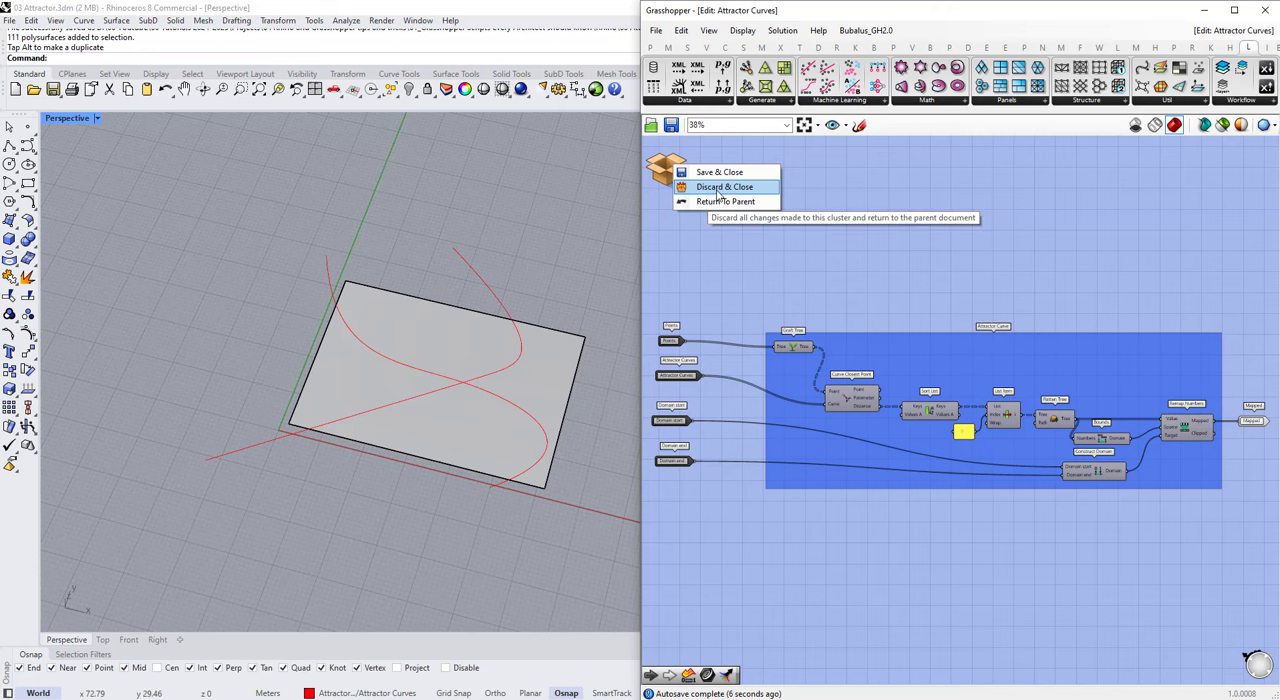
click(718, 188)
click(982, 390)
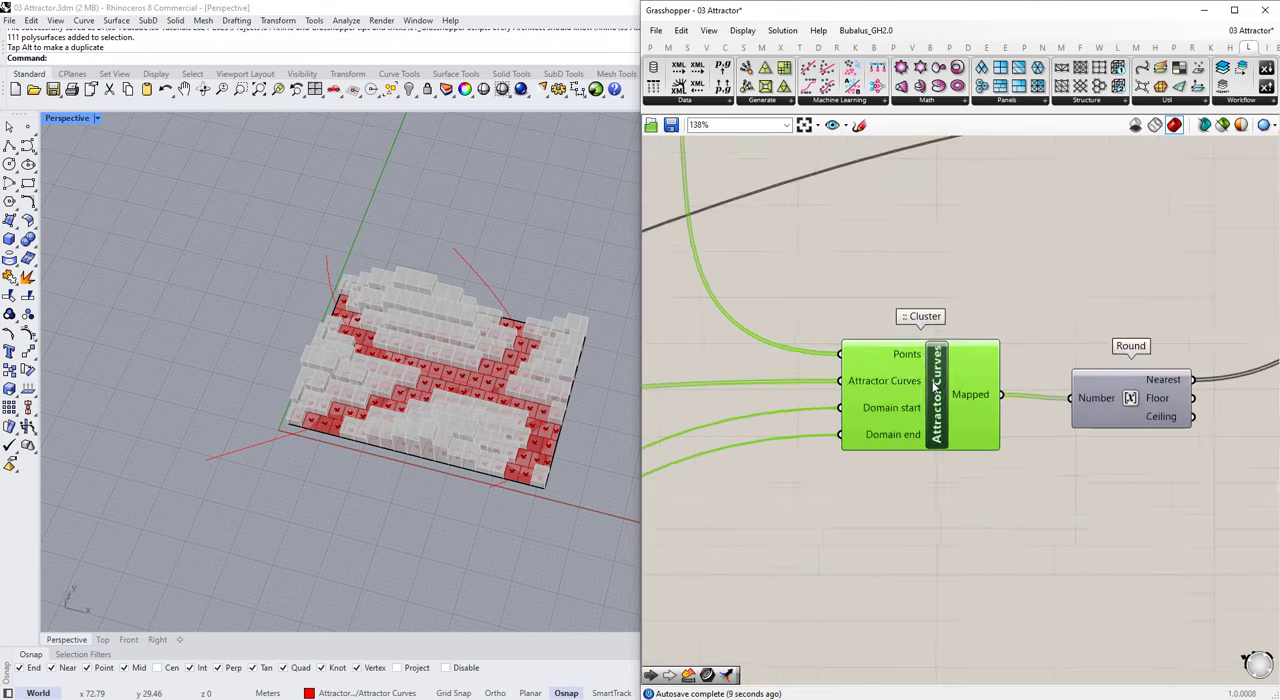
Step: Line up the Surface and Area components in a row with the Stream Filter
scroll(872, 378, down, 8)
scroll(909, 414, up, 5)
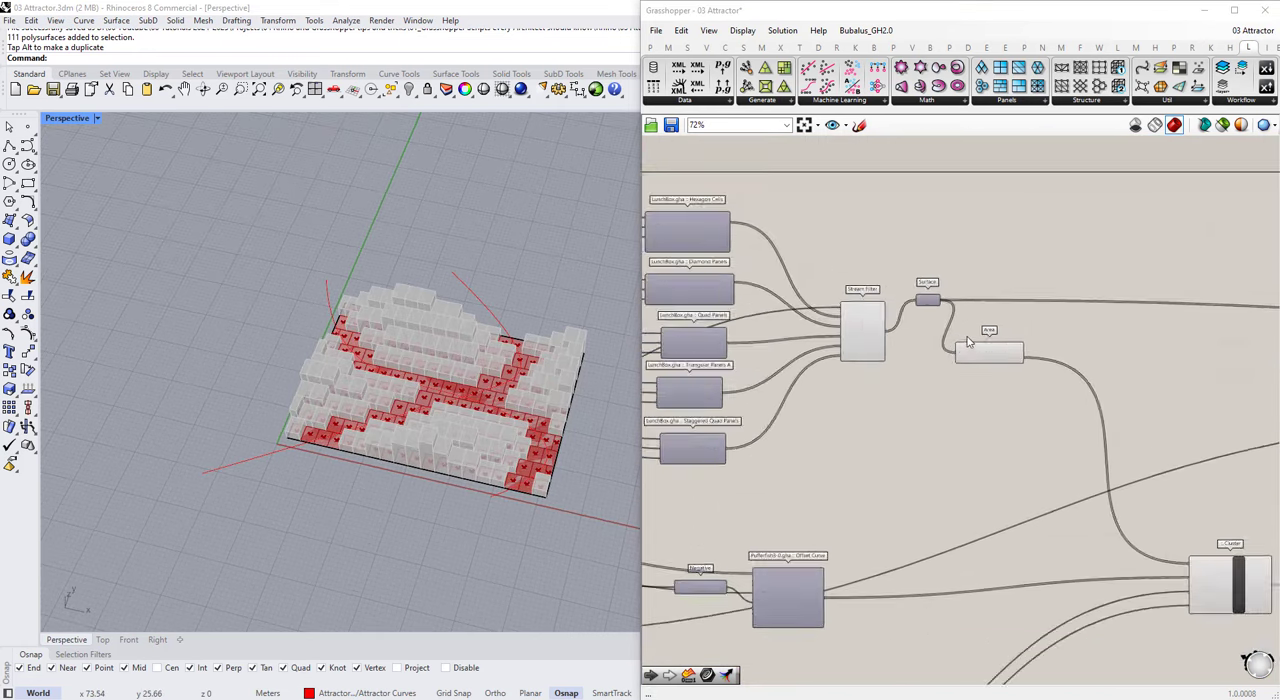
scroll(925, 377, down, 6)
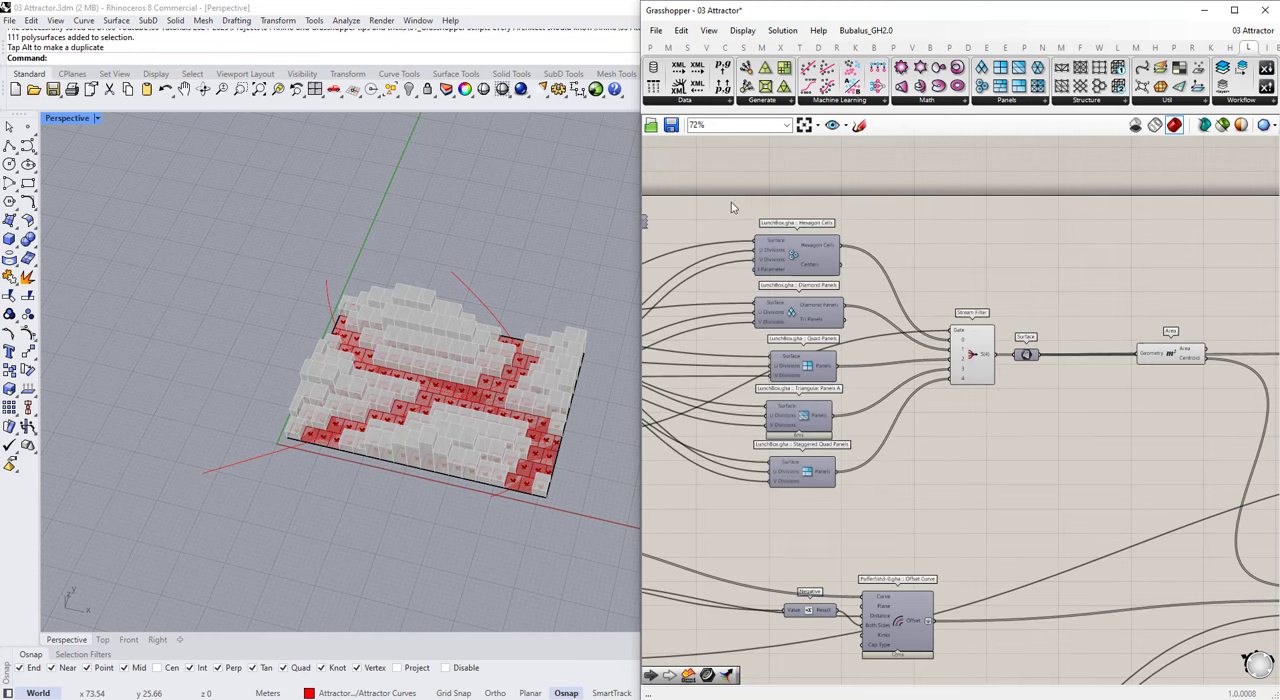
right_drag(965, 368, 1134, 296)
scroll(1143, 348, up, 3)
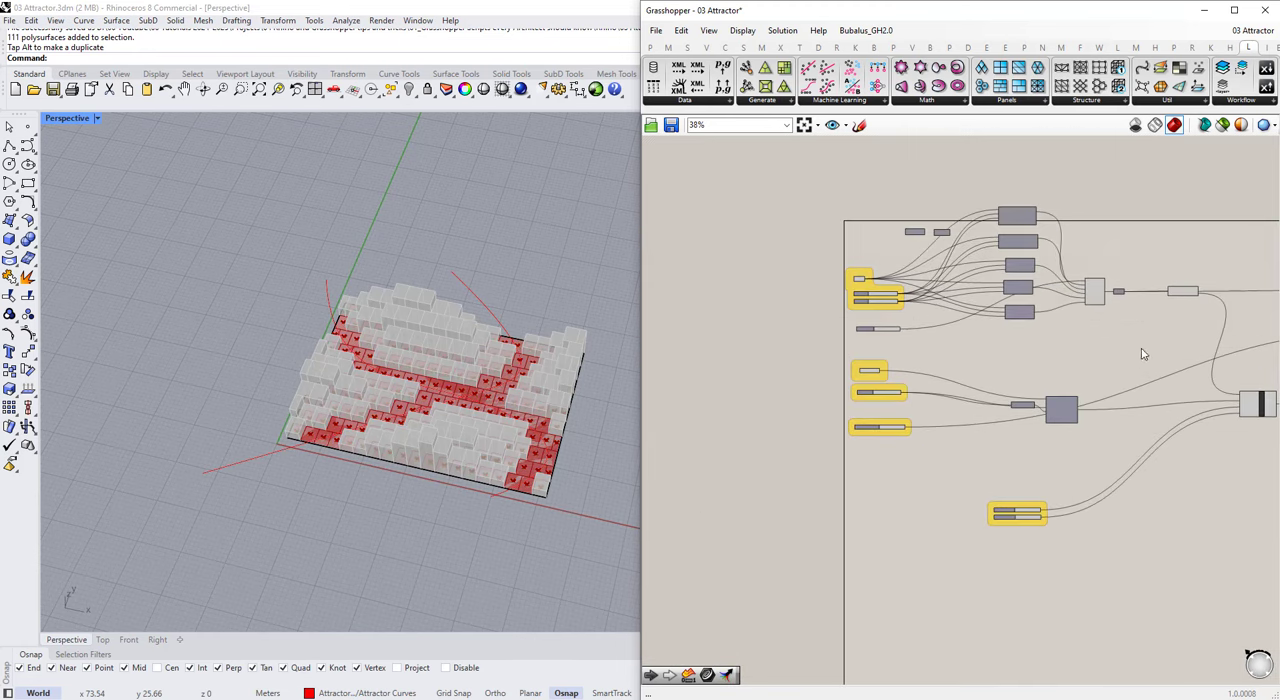
Step: Move the attractor curve inputs, Offset Curve and the number-of-floors sliders down to free space below the panel components
scroll(1031, 388, down, 1)
drag(1034, 363, 722, 582)
click(863, 393)
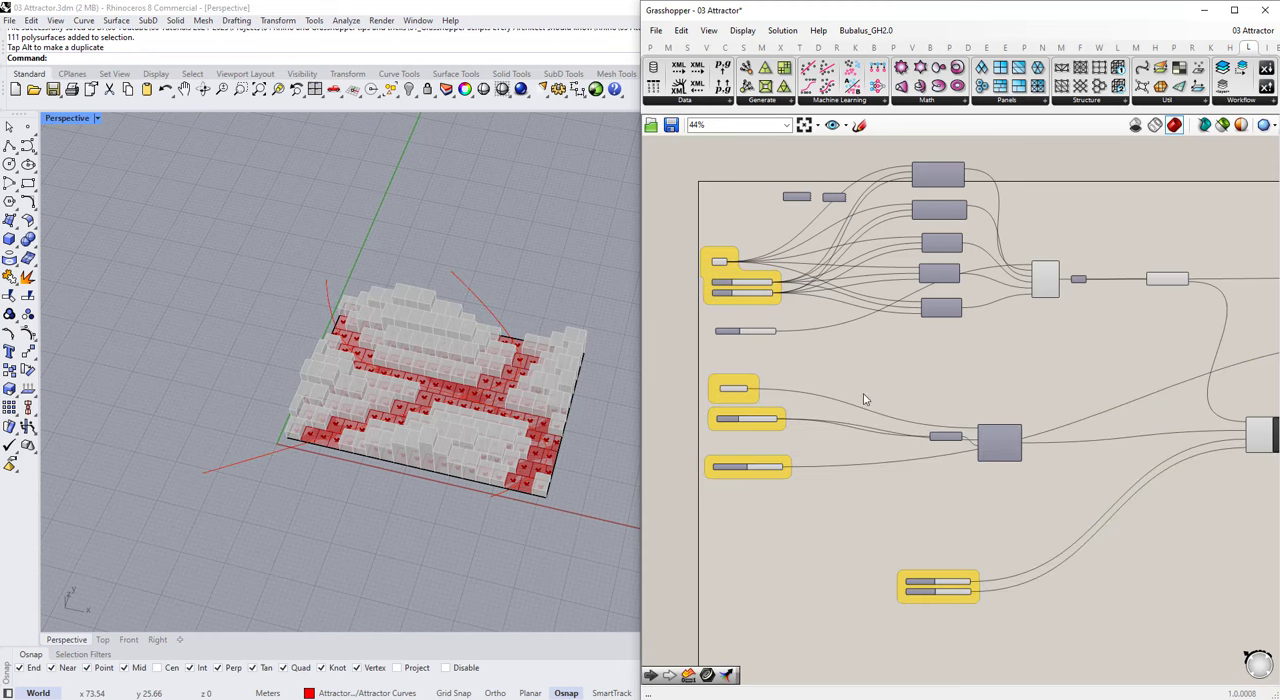
drag(688, 360, 1045, 622)
drag(1000, 446, 1001, 544)
click(1080, 525)
Step: Move the Attractor Curves cluster and Round down level with Offset Curve, and adjust the Negative component's position
right_drag(1250, 449, 1066, 440)
scroll(1072, 438, down, 2)
drag(1030, 382, 1192, 508)
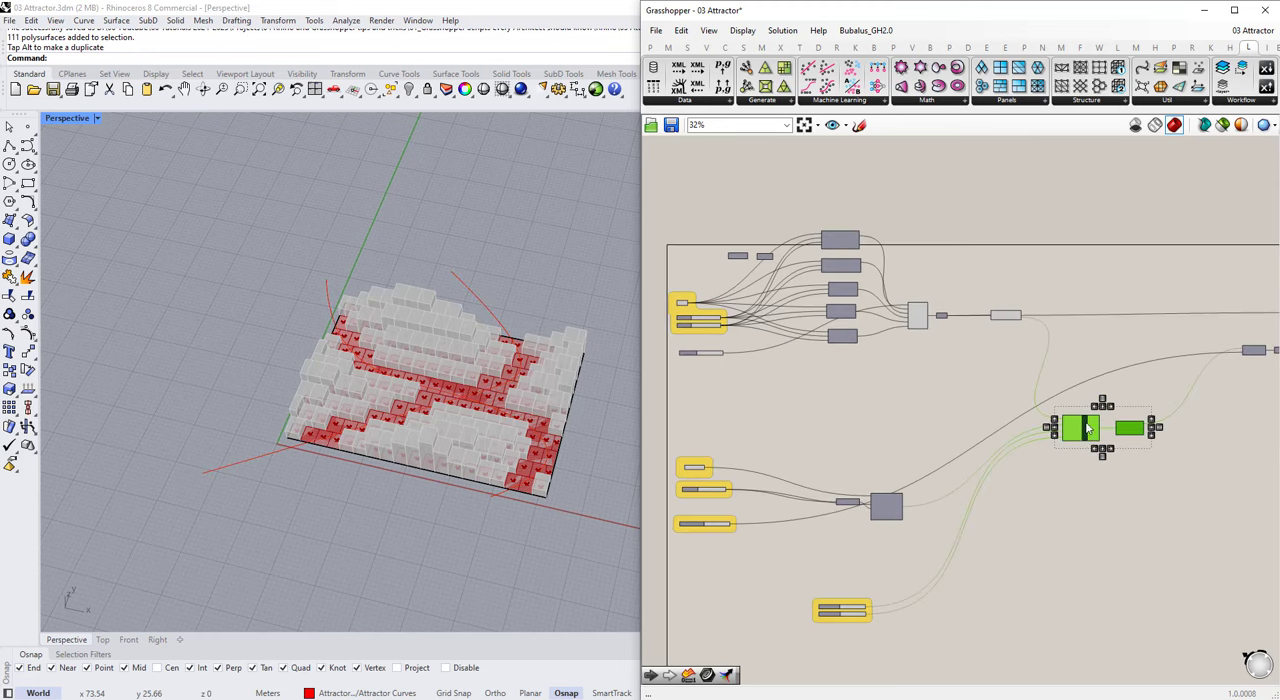
drag(1082, 430, 1088, 515)
click(1003, 523)
scroll(998, 516, up, 4)
right_drag(1266, 531, 1112, 491)
scroll(1112, 491, down, 2)
mouse_move(798, 492)
mouse_down()
mouse_move(805, 478)
mouse_move(807, 503)
mouse_up()
scroll(1041, 485, down, 3)
scroll(745, 438, down, 3)
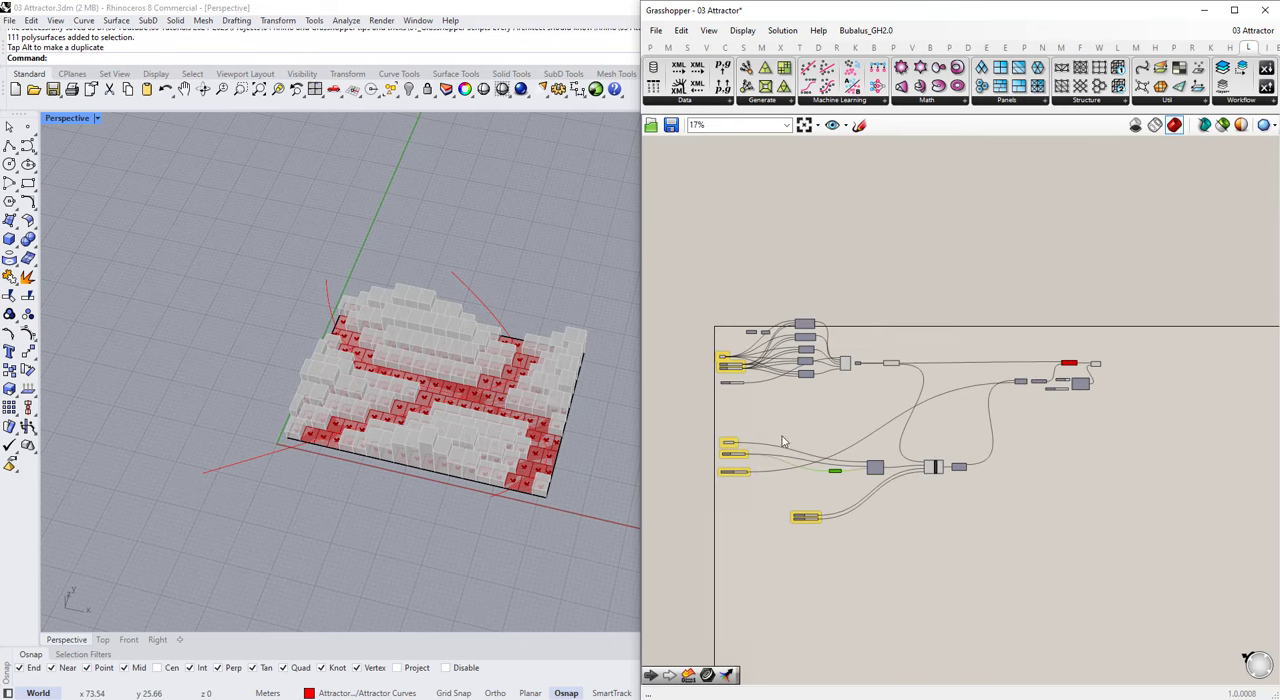
Step: Add a Voronoi component in the free space below the Staggered Quad Panels component
scroll(782, 436, up, 4)
scroll(840, 322, up, 5)
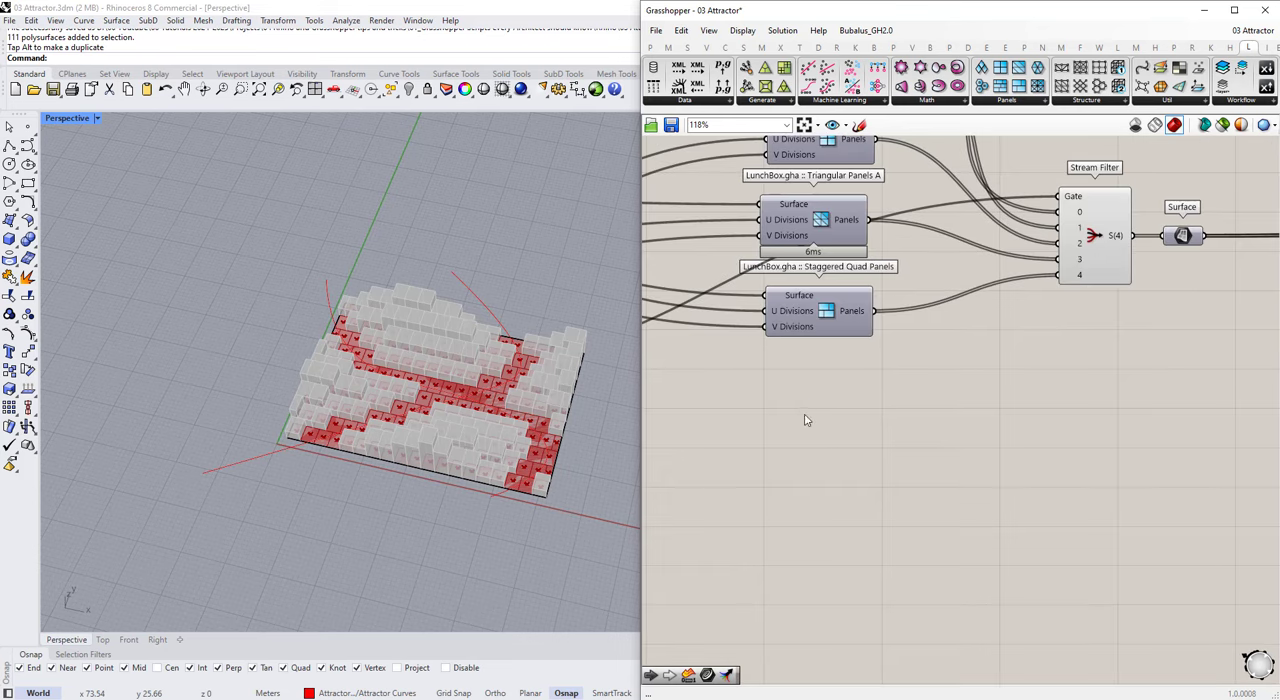
scroll(748, 315, down, 2)
double_click(1110, 484)
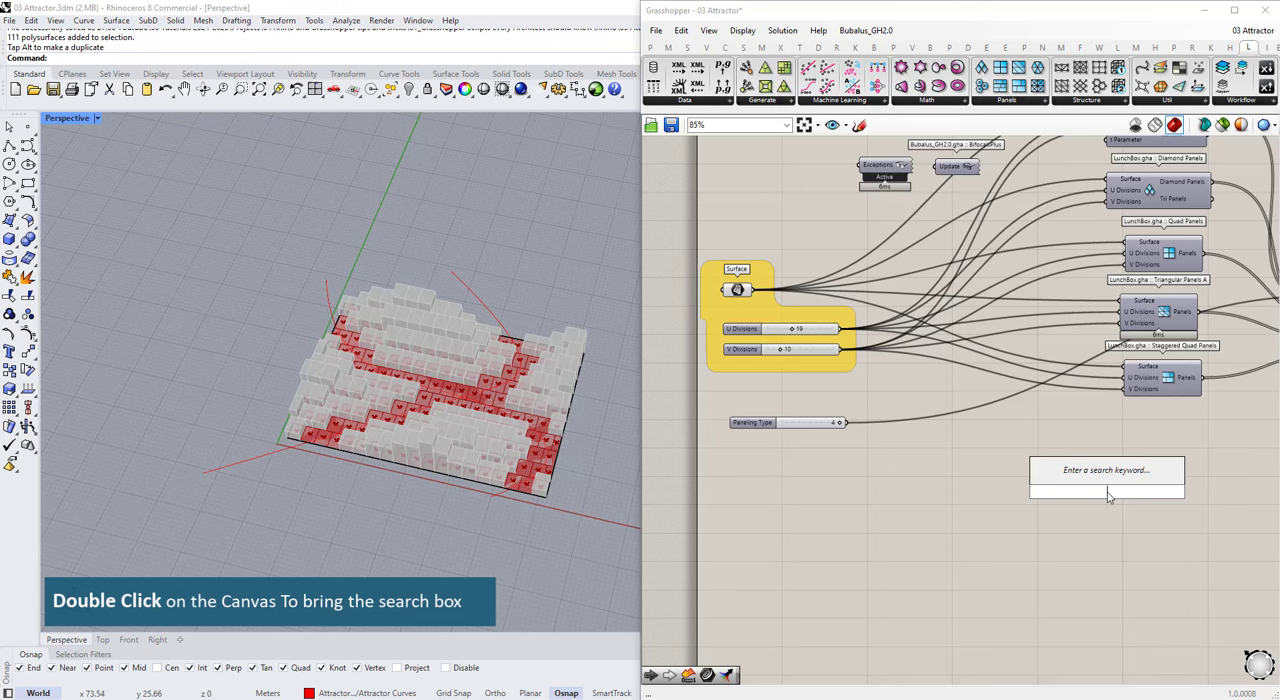
text(voronoi)
key(Return)
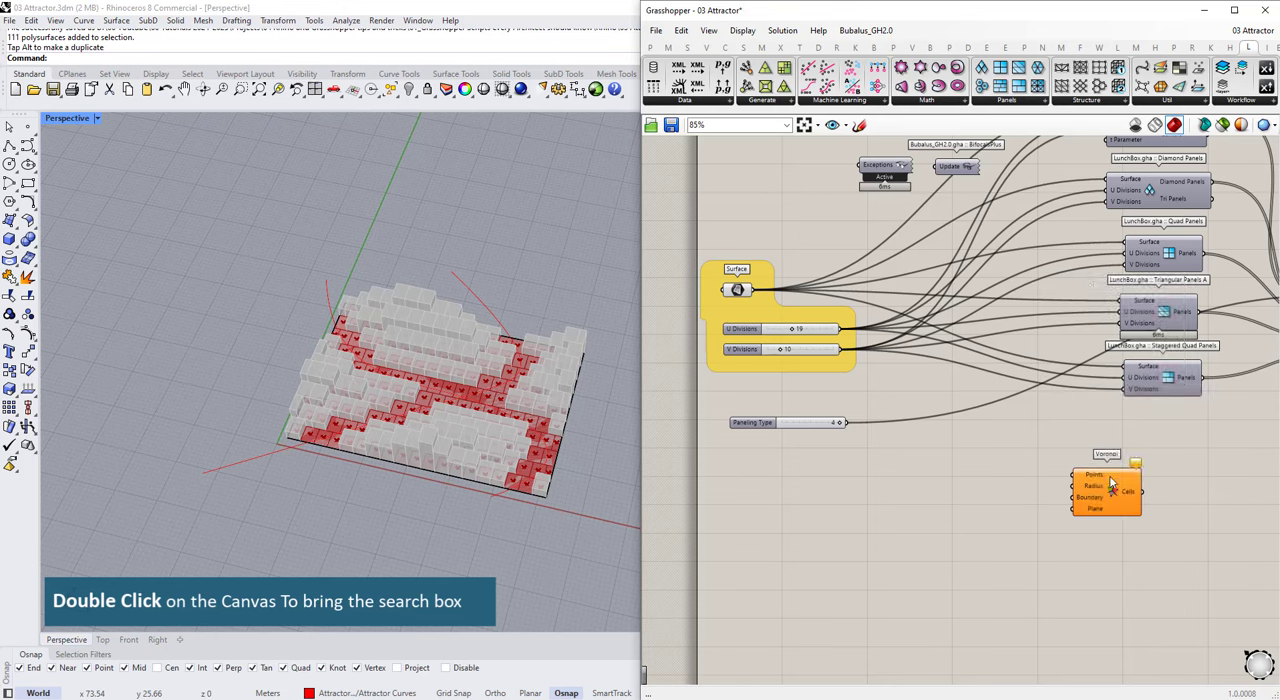
Step: Add a Populate Geometry component before Voronoi and connect the input Surface to its Geometry input
double_click(1031, 471)
text(pop)
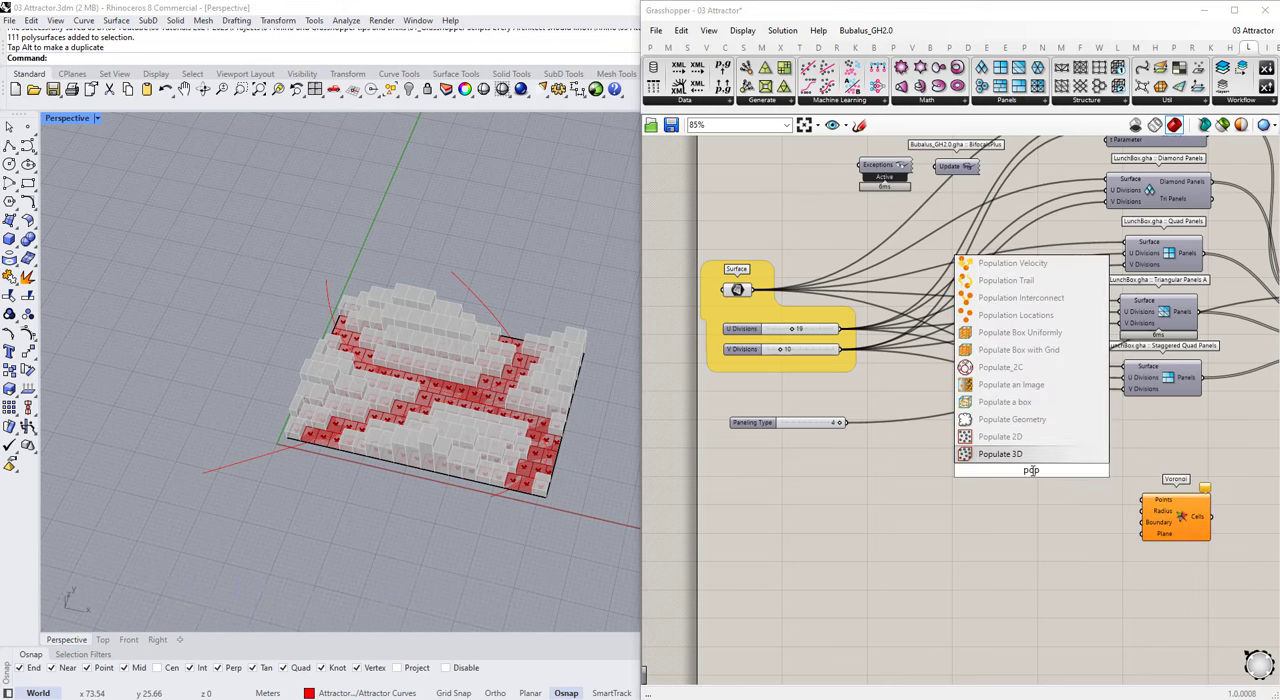
click(1012, 419)
drag(752, 290, 868, 403)
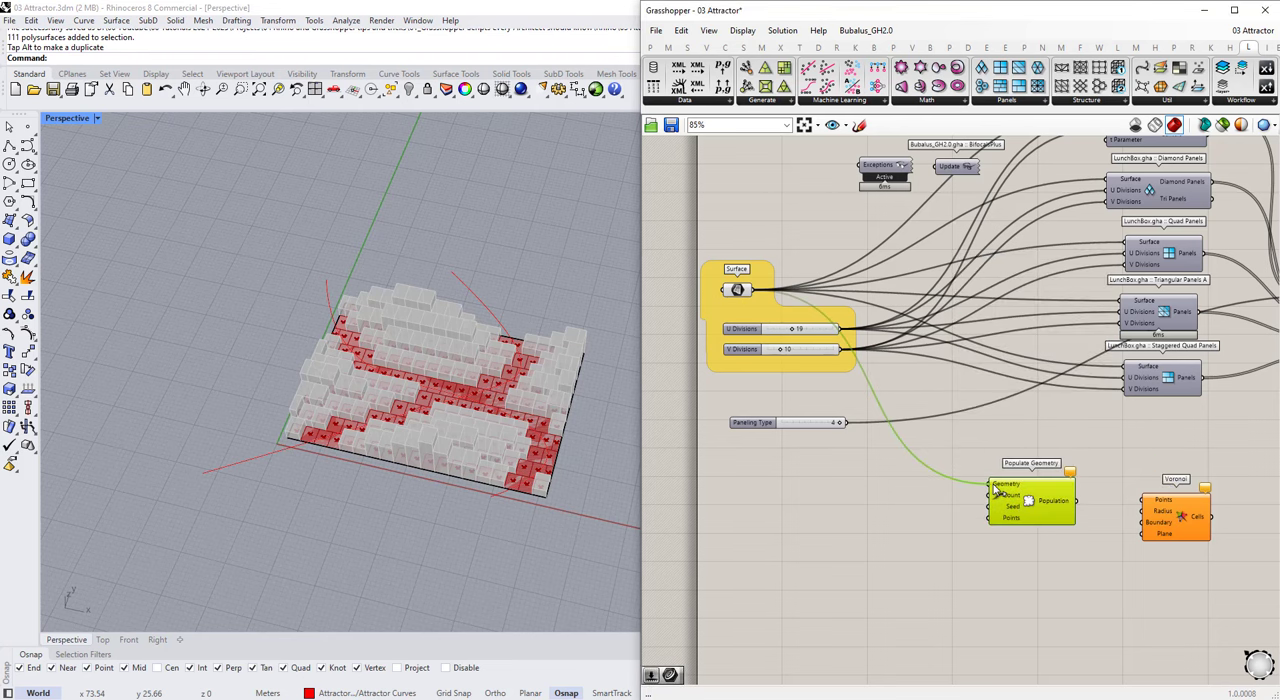
drag(1000, 505, 1022, 531)
Step: Create a 0 to 100 slider named No. of Points, set it to 20 and connect it to Populate Geometry's Count
scroll(1022, 531, up, 1)
double_click(882, 526)
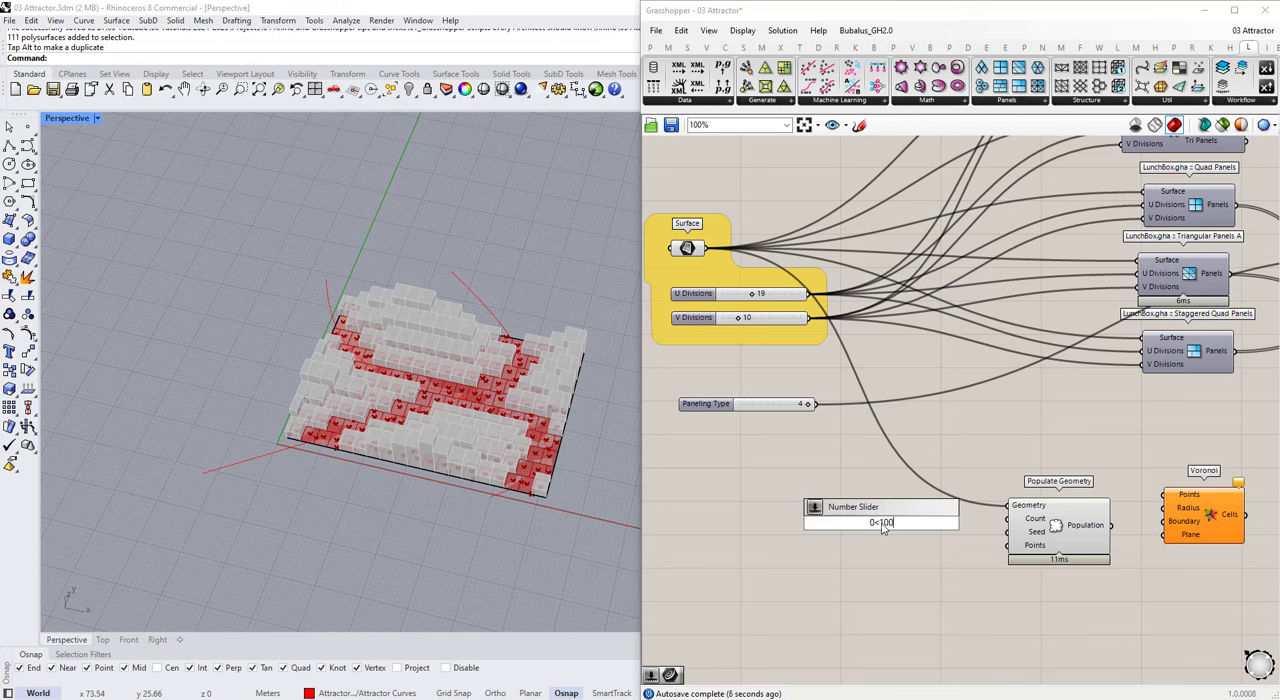
key(Return)
right_click(880, 526)
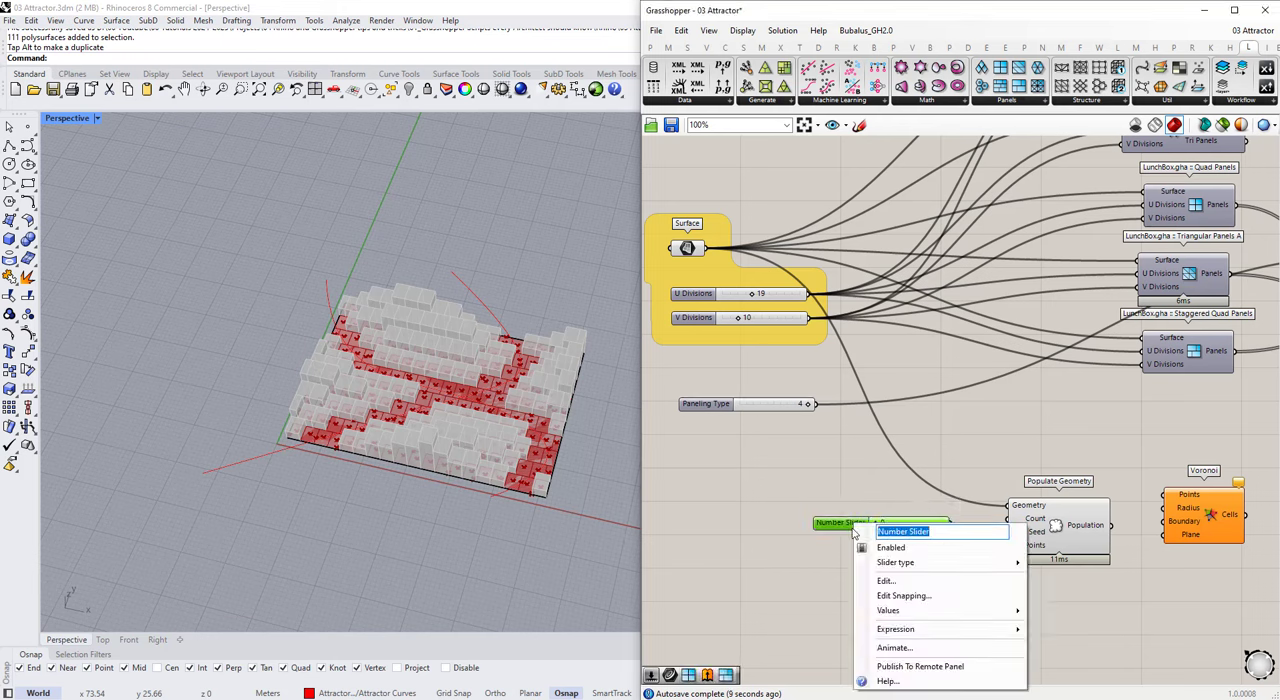
click(947, 534)
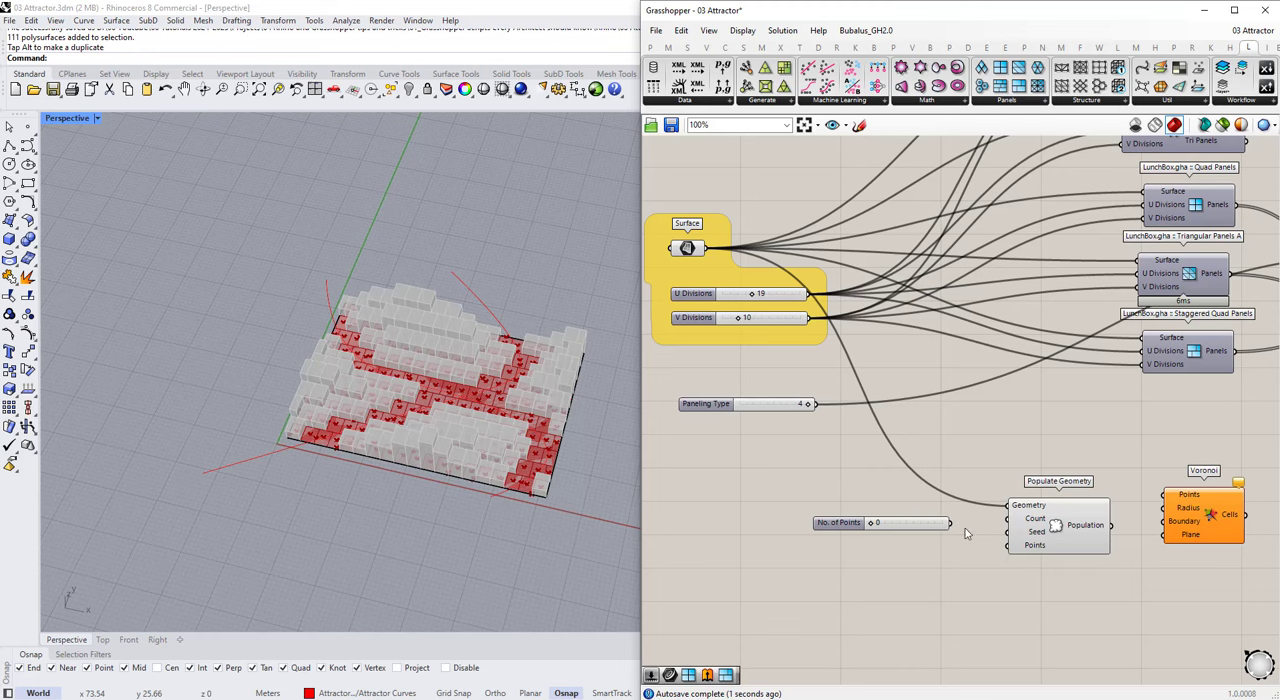
text(0)
key(Return)
Step: Connect Population to Voronoi's Points and the input Surface to its Boundary, and check the cells in the viewport
scroll(900, 500, down, 5)
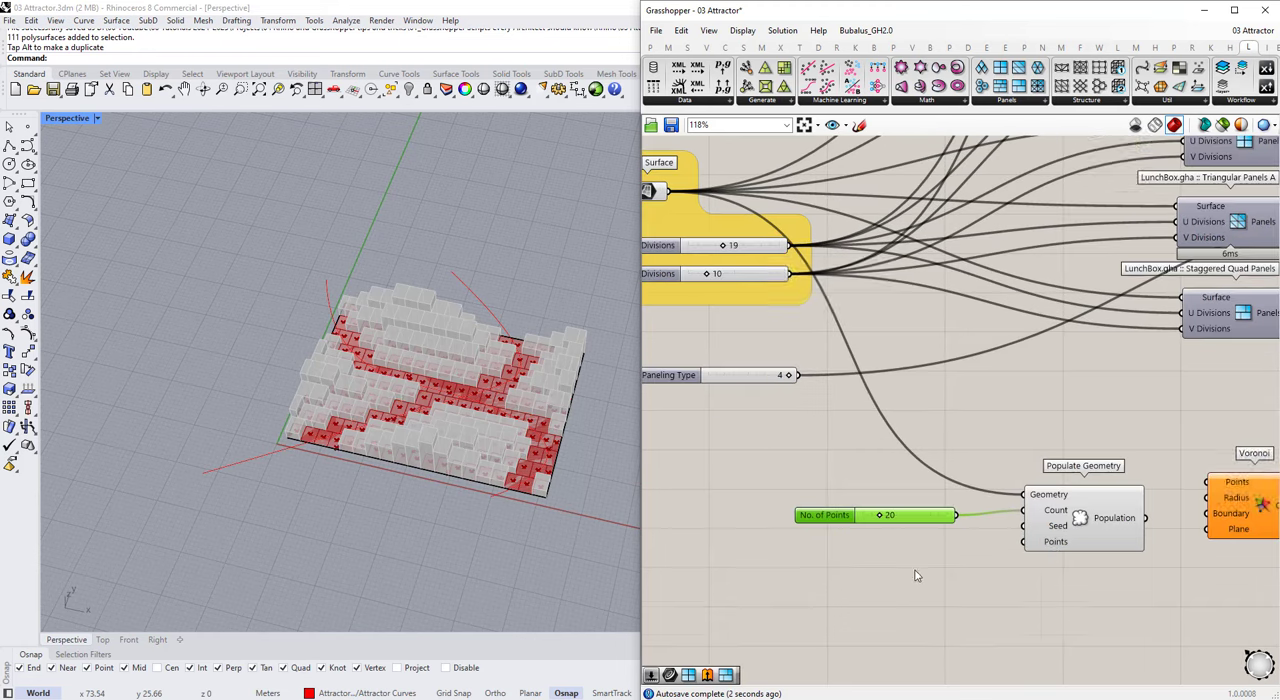
scroll(1016, 510, up, 6)
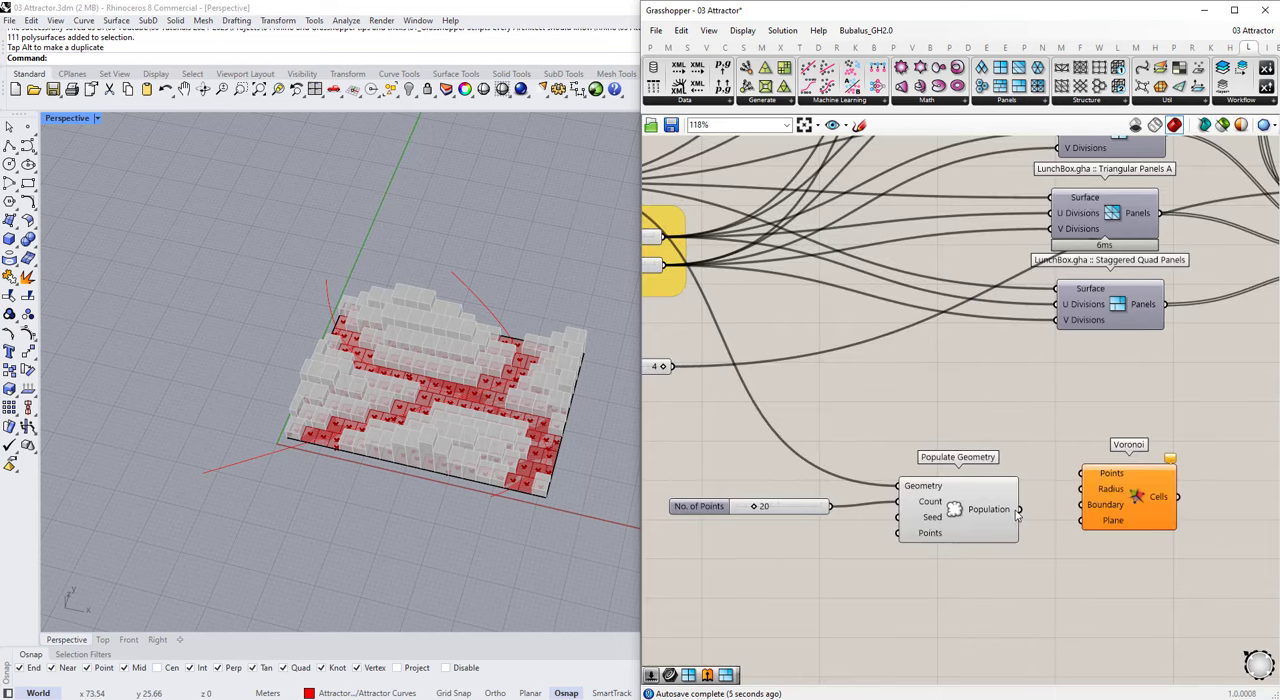
drag(1080, 476, 1082, 474)
scroll(1080, 480, down, 3)
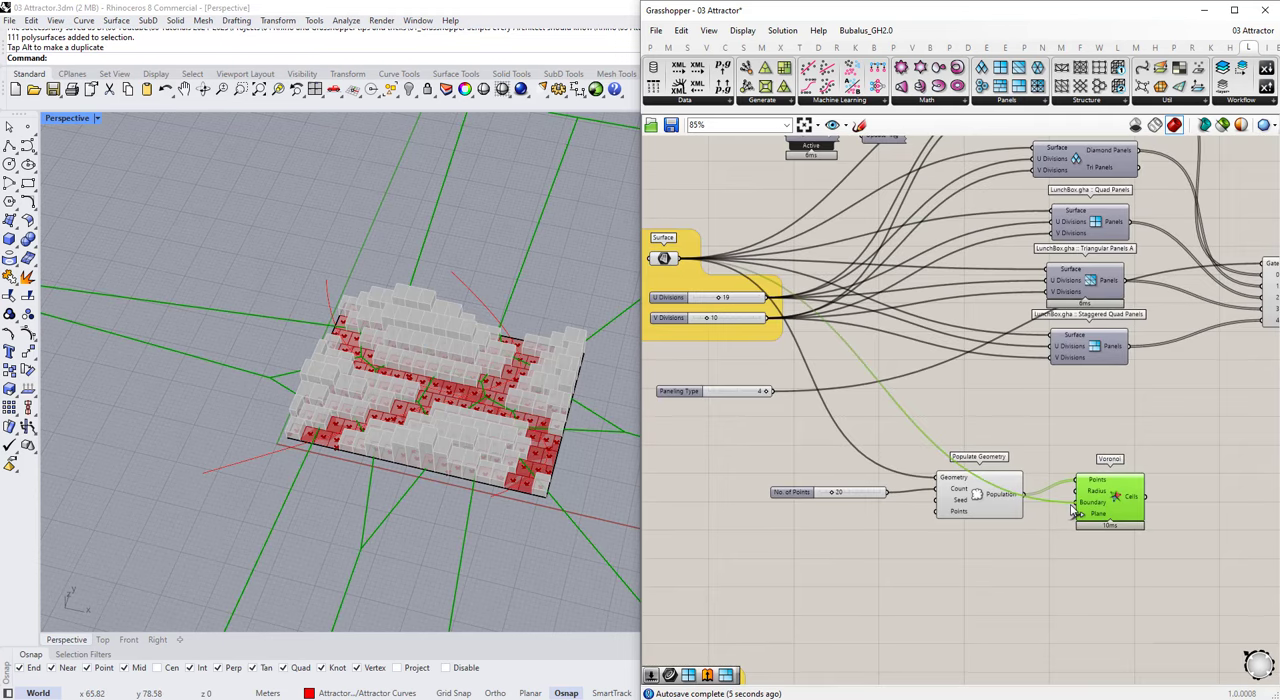
drag(1072, 510, 1073, 509)
click(1080, 560)
click(1112, 498)
right_drag(545, 420, 540, 462)
scroll(1098, 520, up, 3)
drag(1108, 506, 1118, 526)
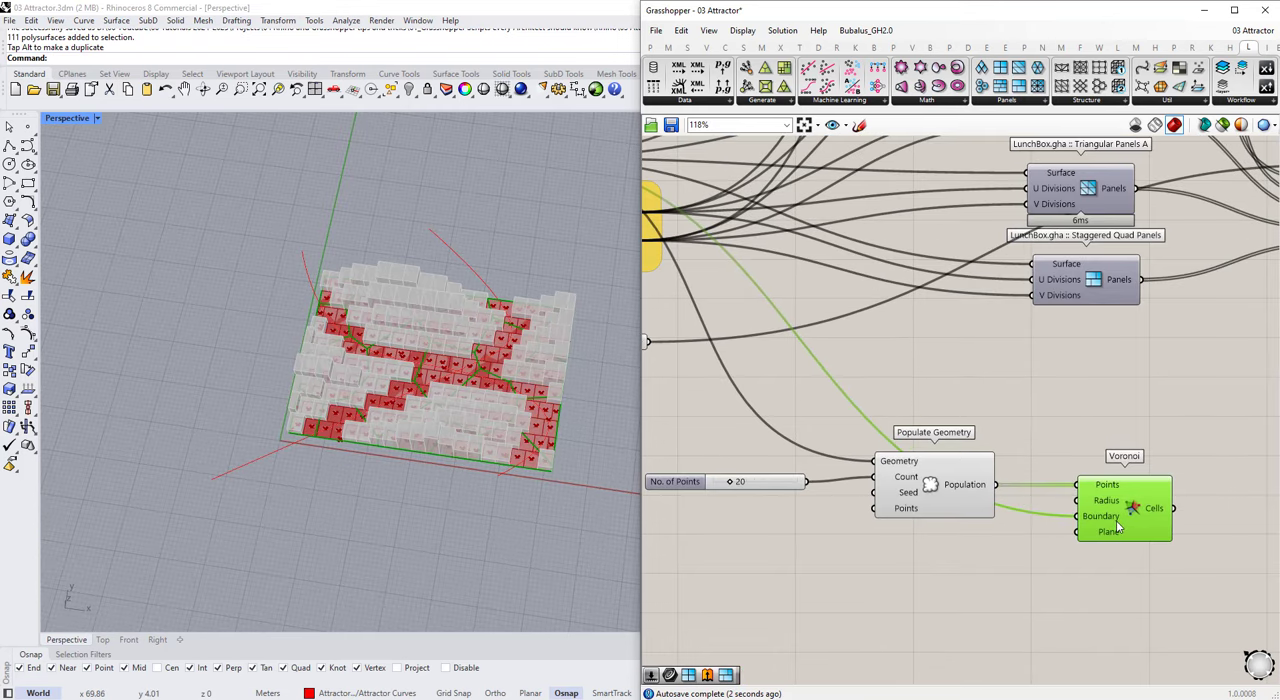
scroll(965, 432, down, 10)
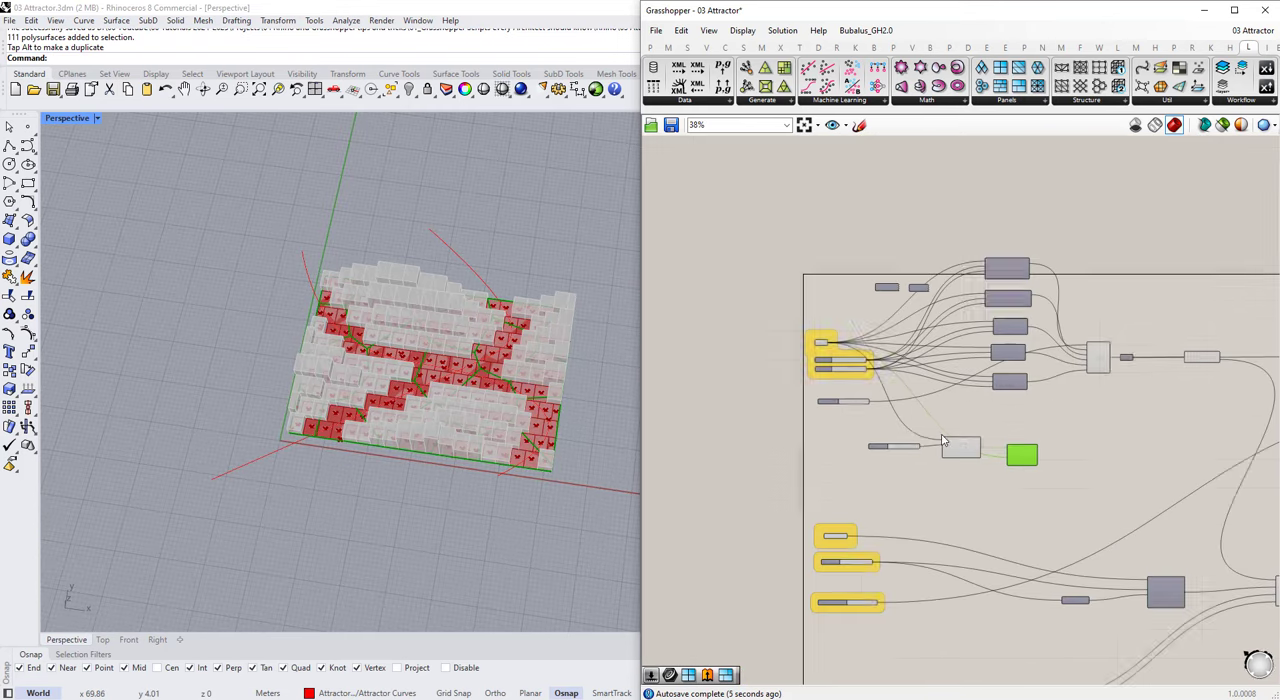
scroll(1011, 447, up, 5)
double_click(1091, 483)
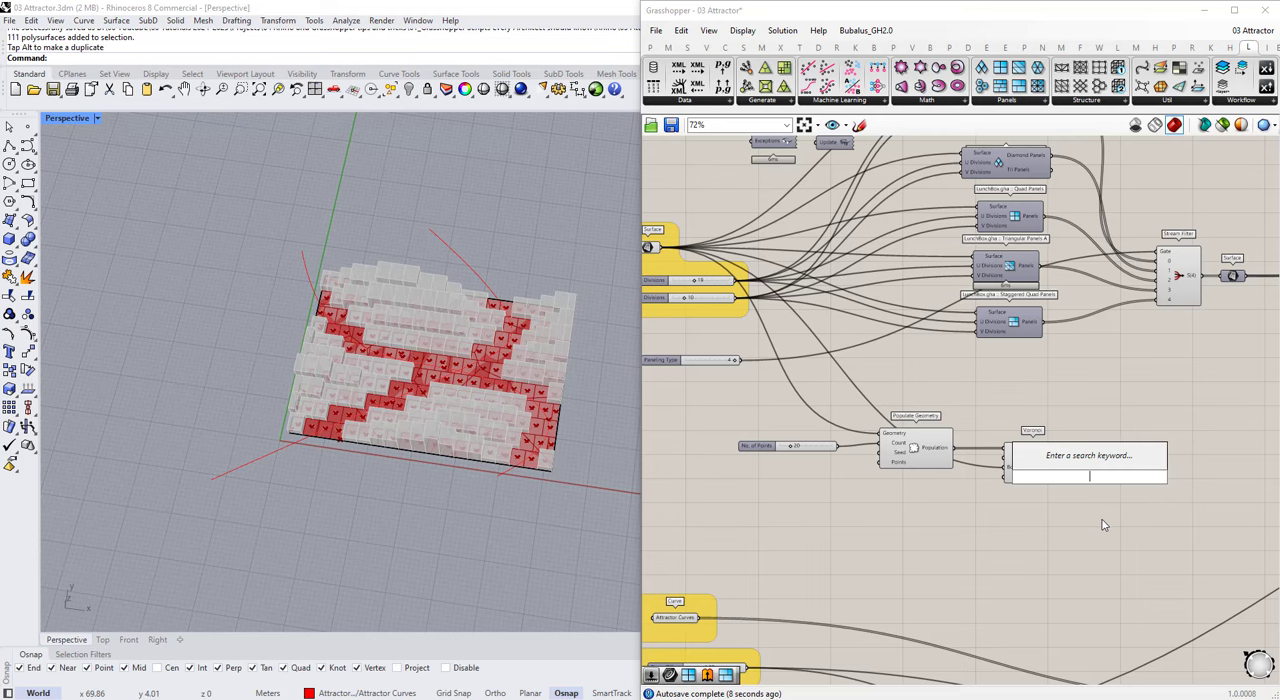
text(s)
click(1103, 525)
Step: Set the No. of Points slider to 40
scroll(1255, 278, up, 1)
right_drag(1255, 278, 1098, 308)
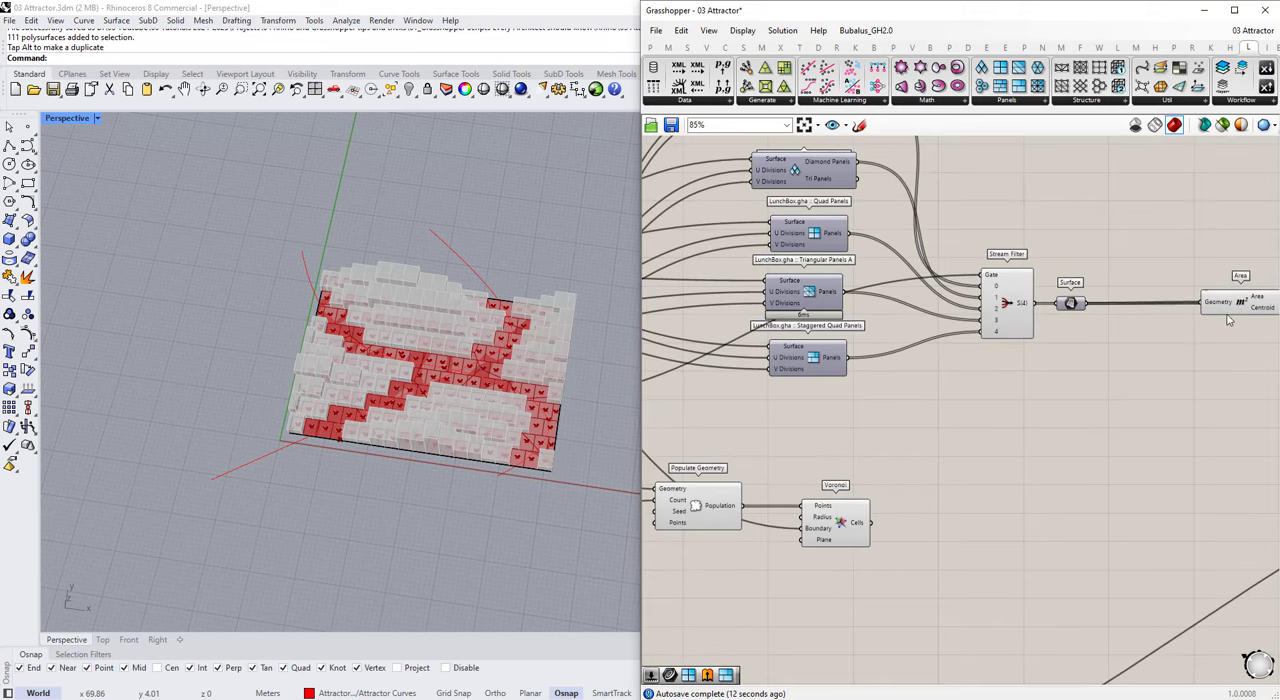
click(866, 523)
scroll(934, 477, down, 2)
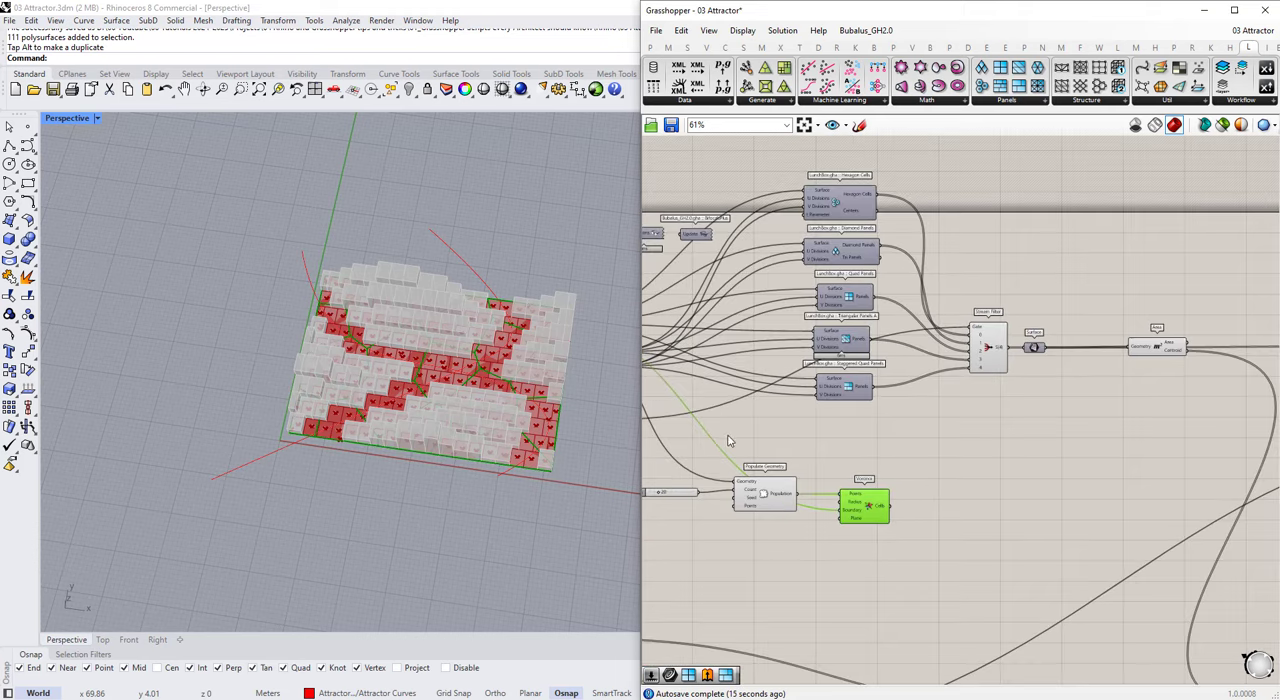
right_drag(730, 441, 908, 437)
scroll(849, 486, up, 9)
double_click(856, 493)
text(40)
key(Return)
Step: Turn off the preview of the Stream Filter, its Surface, Area, and the Attractor Curves cluster
click(780, 447)
scroll(778, 446, down, 5)
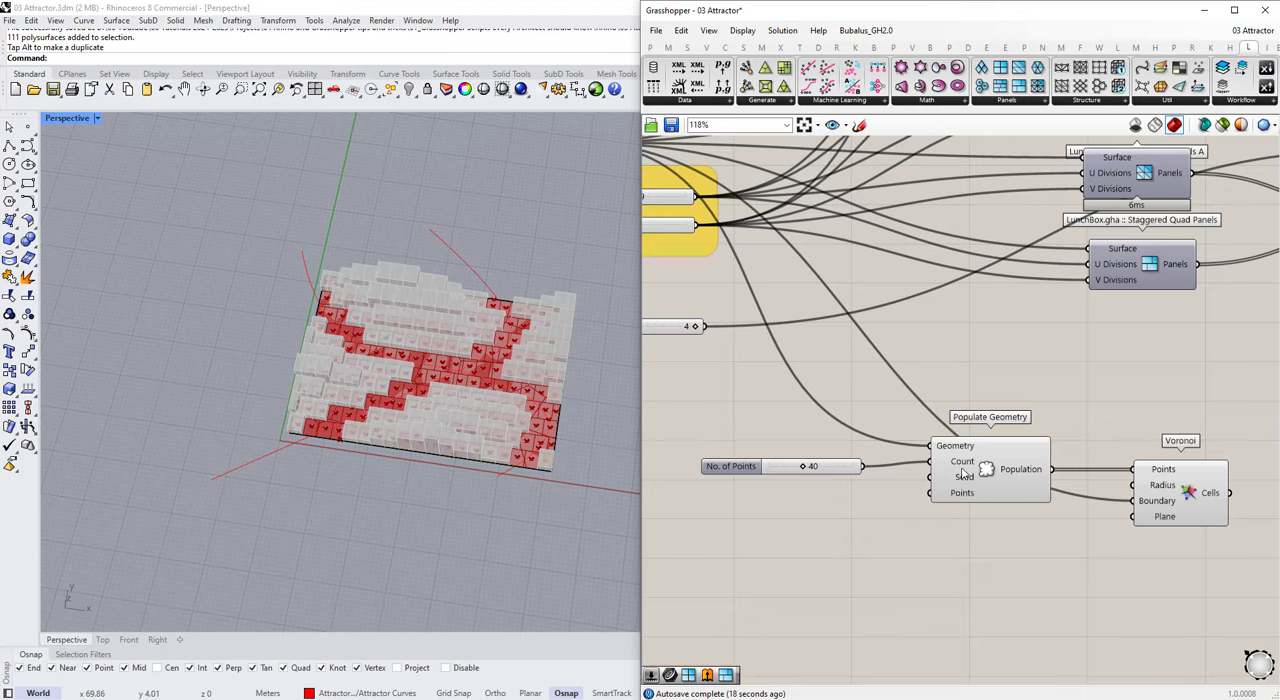
scroll(1012, 432, down, 6)
scroll(1198, 364, up, 3)
drag(1184, 399, 1094, 264)
scroll(1068, 322, down, 2)
click(1189, 371)
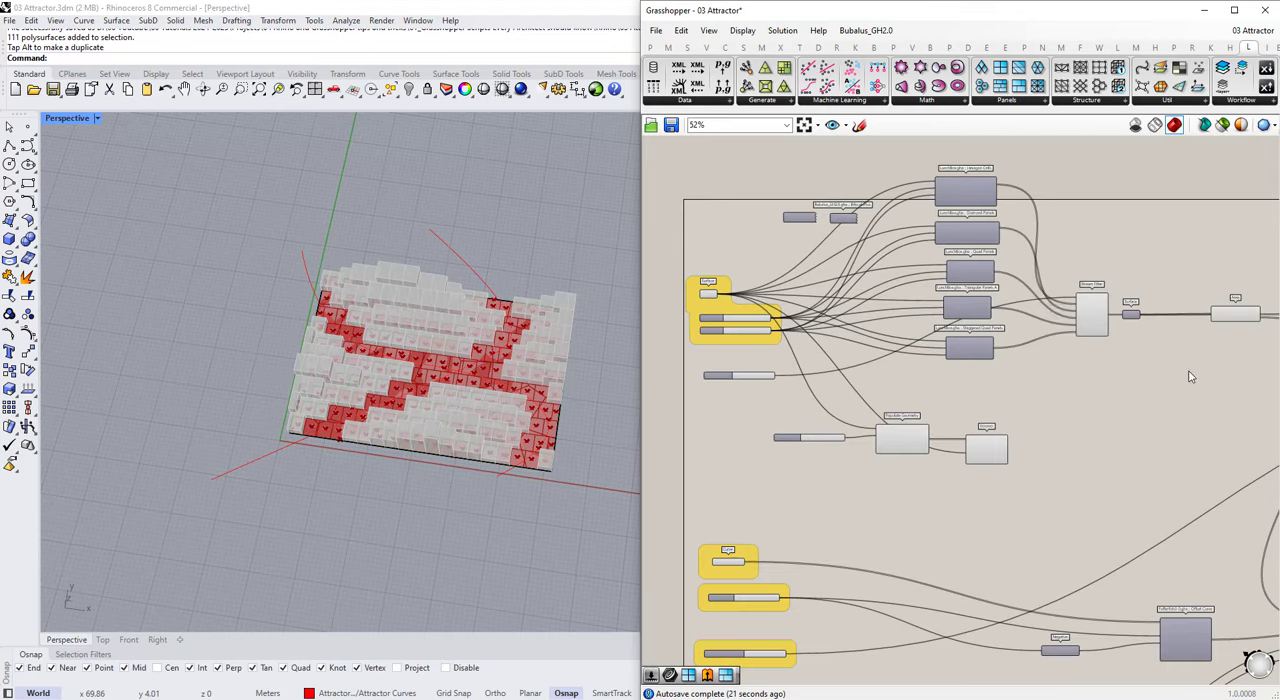
scroll(1190, 376, down, 4)
scroll(1220, 365, up, 5)
scroll(950, 300, down, 7)
drag(941, 284, 1063, 426)
middle_click(995, 344)
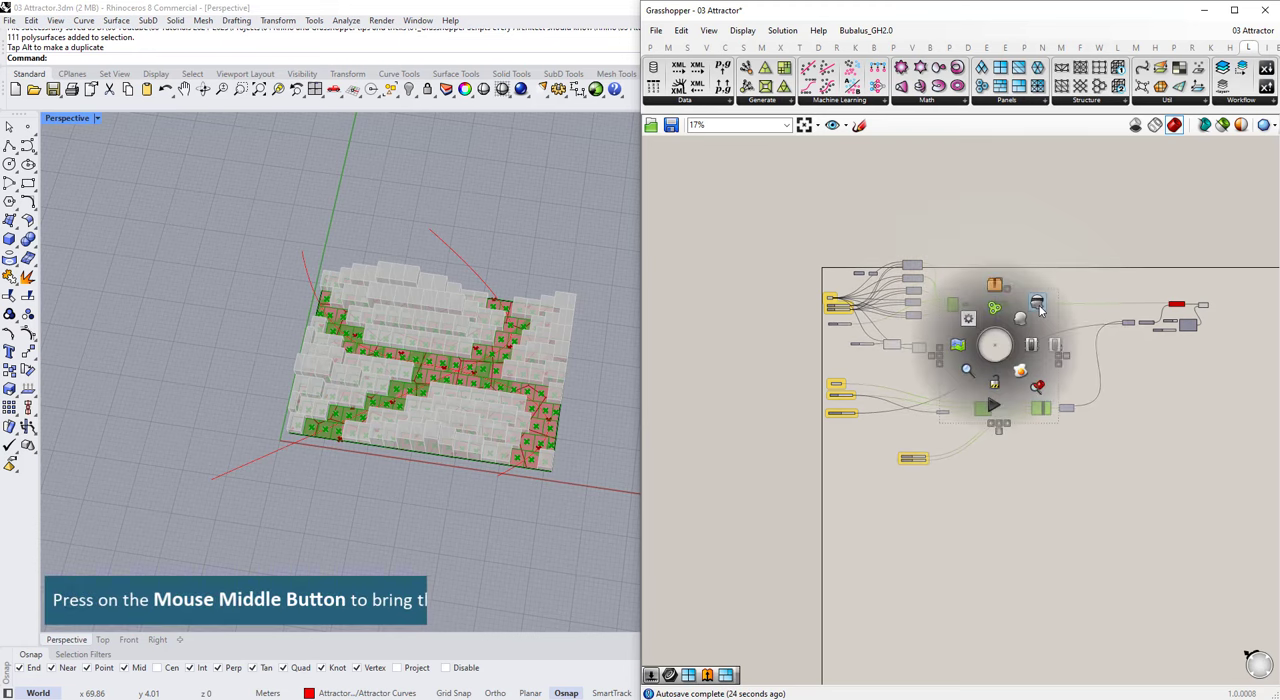
click(1040, 310)
click(1076, 357)
Step: Add input 5 to the Stream Filter and connect Voronoi's Cells output to it
scroll(906, 344, up, 7)
scroll(963, 365, up, 1)
click(962, 373)
scroll(1040, 320, up, 3)
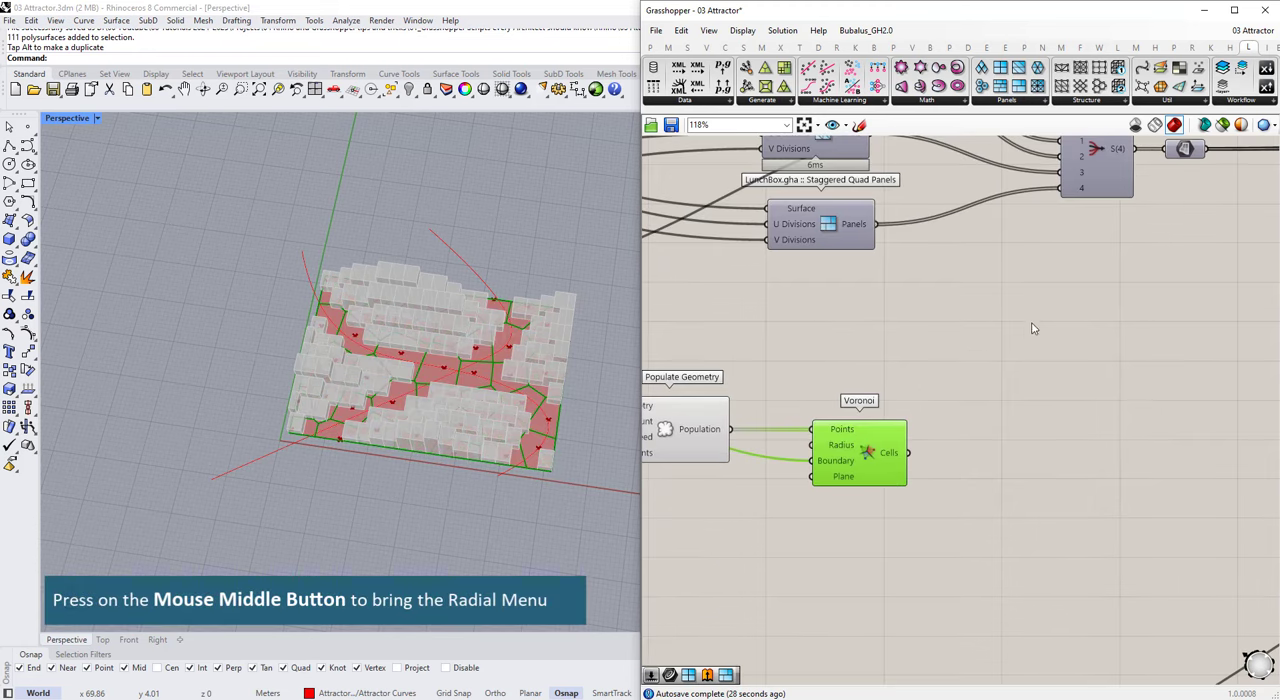
scroll(1075, 200, up, 6)
click(1117, 195)
scroll(1055, 359, down, 6)
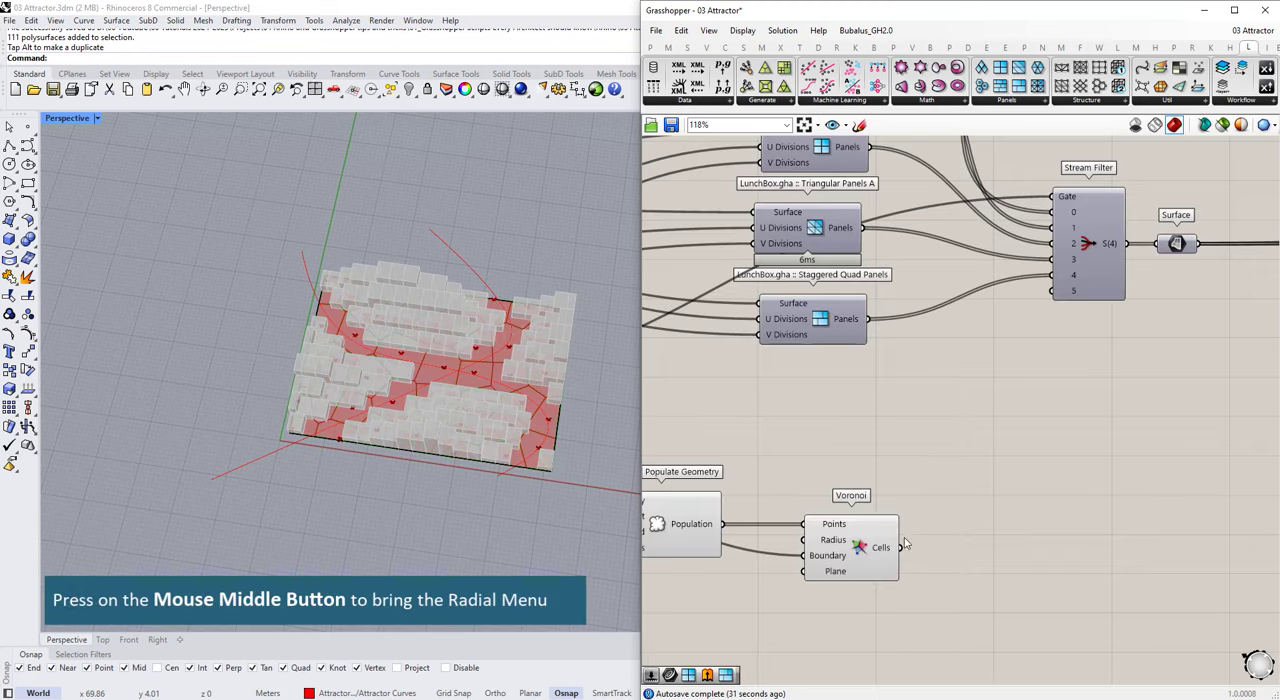
scroll(906, 543, down, 5)
scroll(745, 440, up, 4)
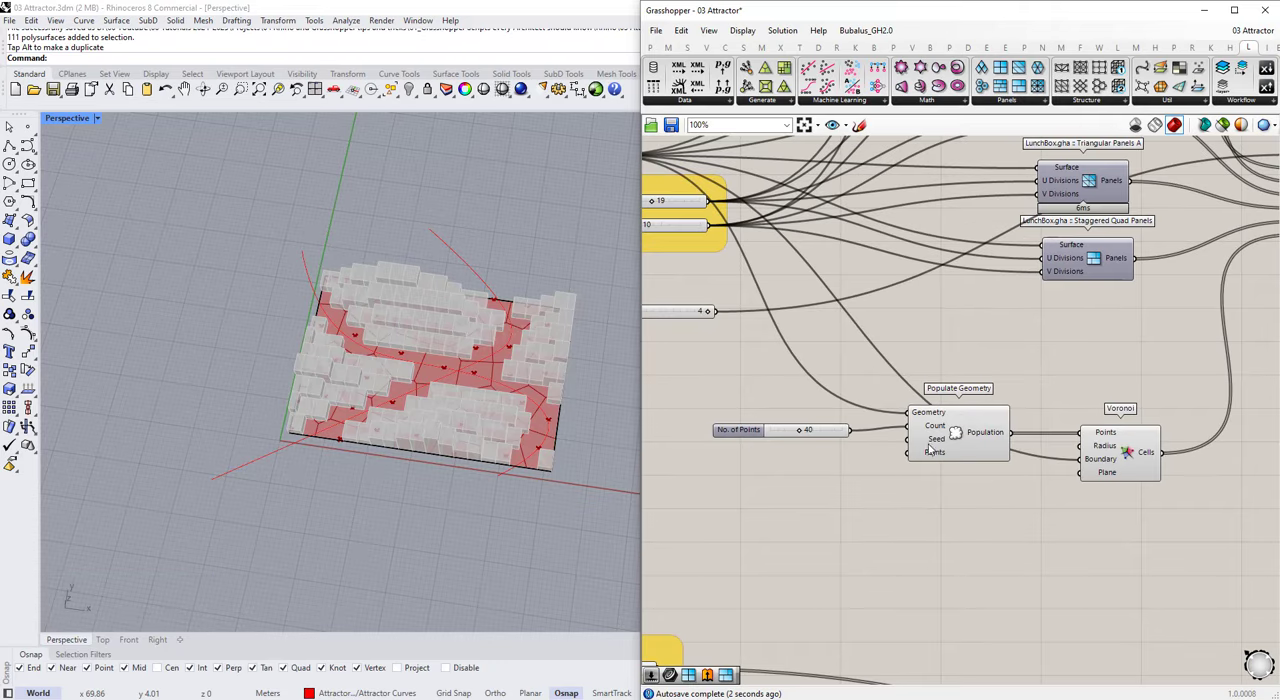
Step: Create a 0 to 10 slider named Seed and connect it to Populate Geometry's Seed input
double_click(777, 478)
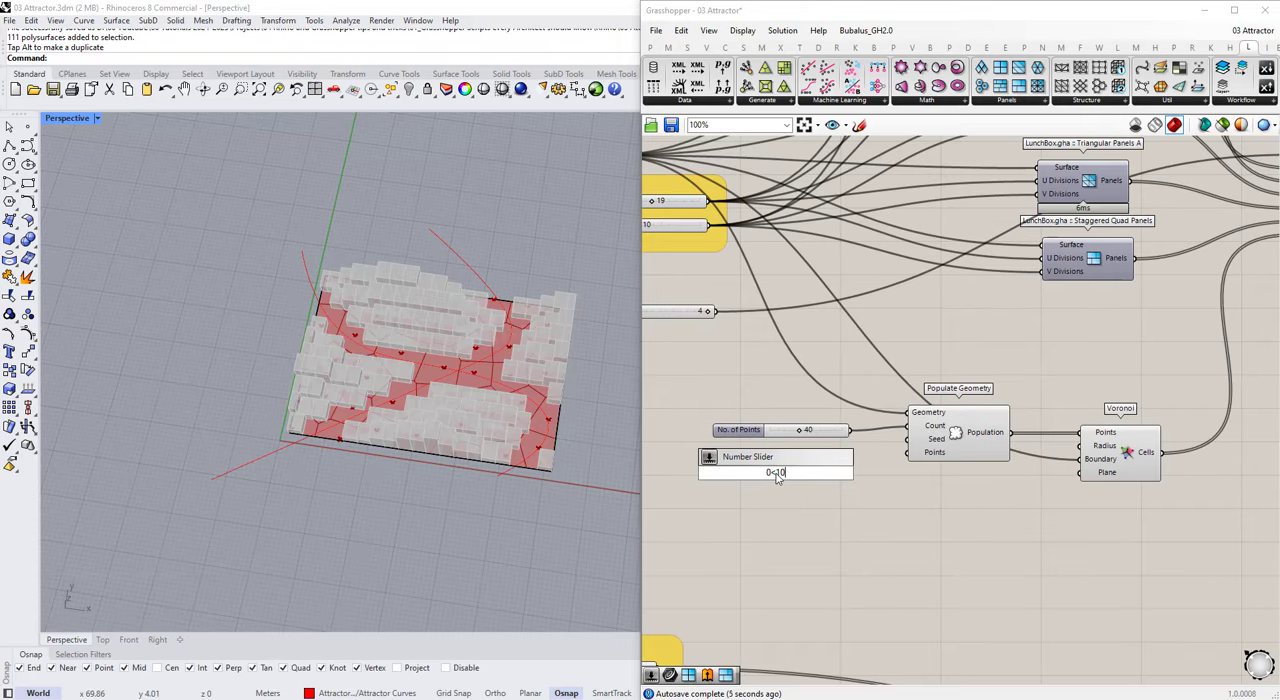
key(Return)
right_click(780, 476)
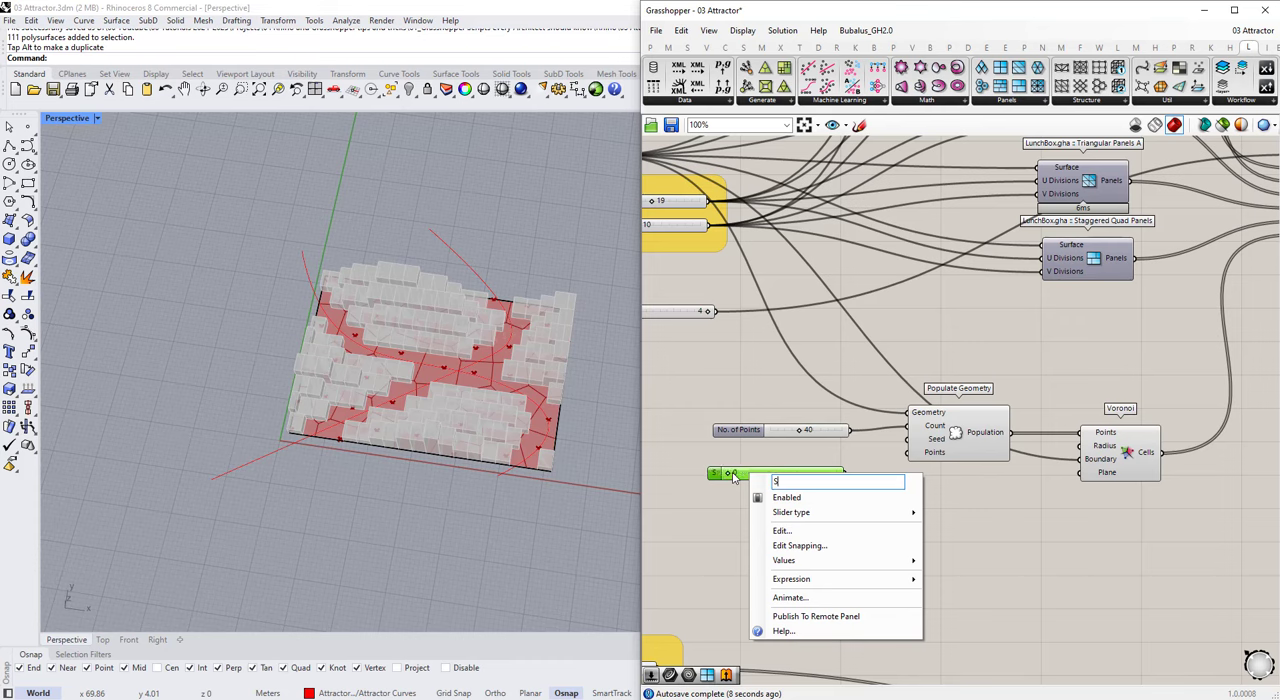
click(875, 445)
scroll(862, 470, up, 2)
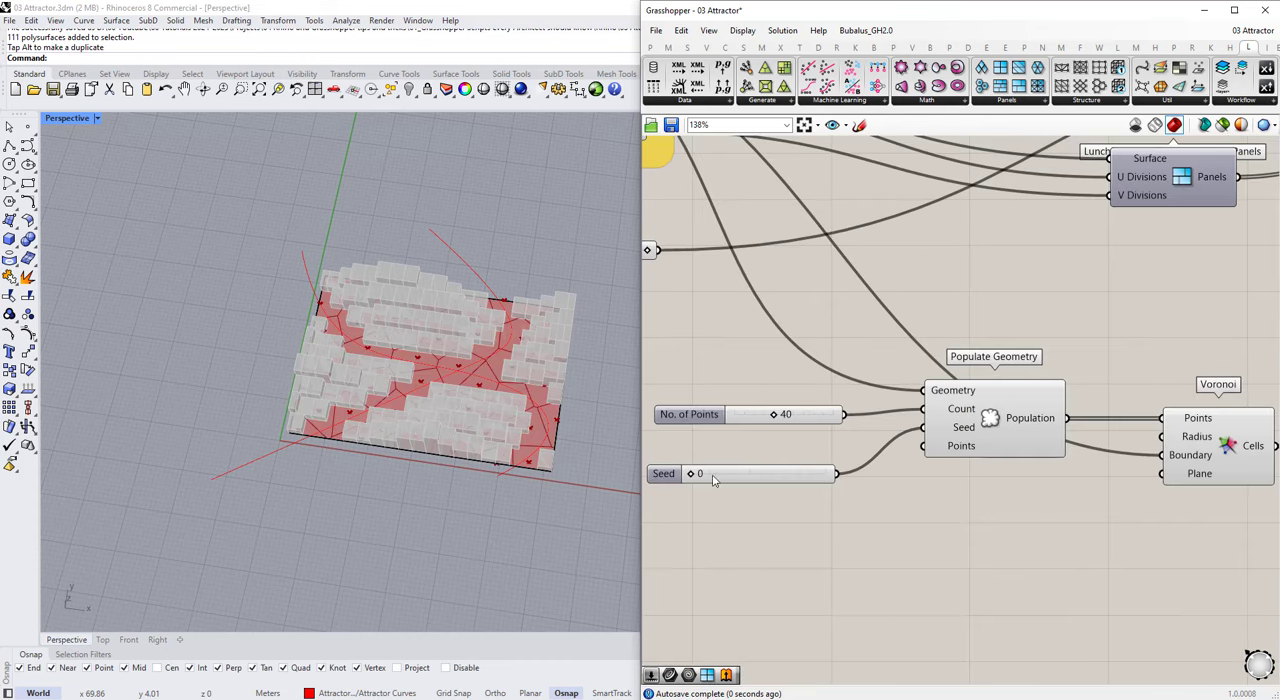
Step: Set the Seed slider to 3 and raise the Paneling Type slider's maximum to 5
scroll(820, 454, down, 4)
scroll(920, 396, down, 3)
scroll(765, 338, up, 5)
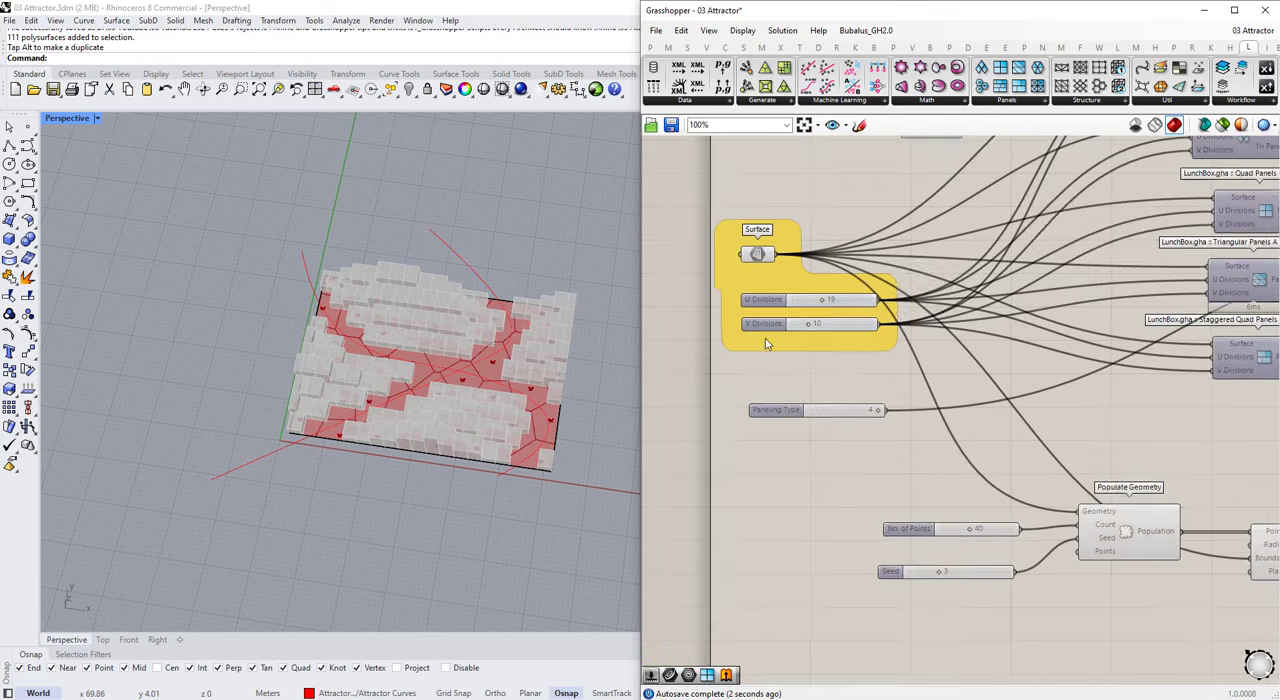
scroll(860, 412, down, 3)
scroll(836, 404, up, 8)
double_click(789, 483)
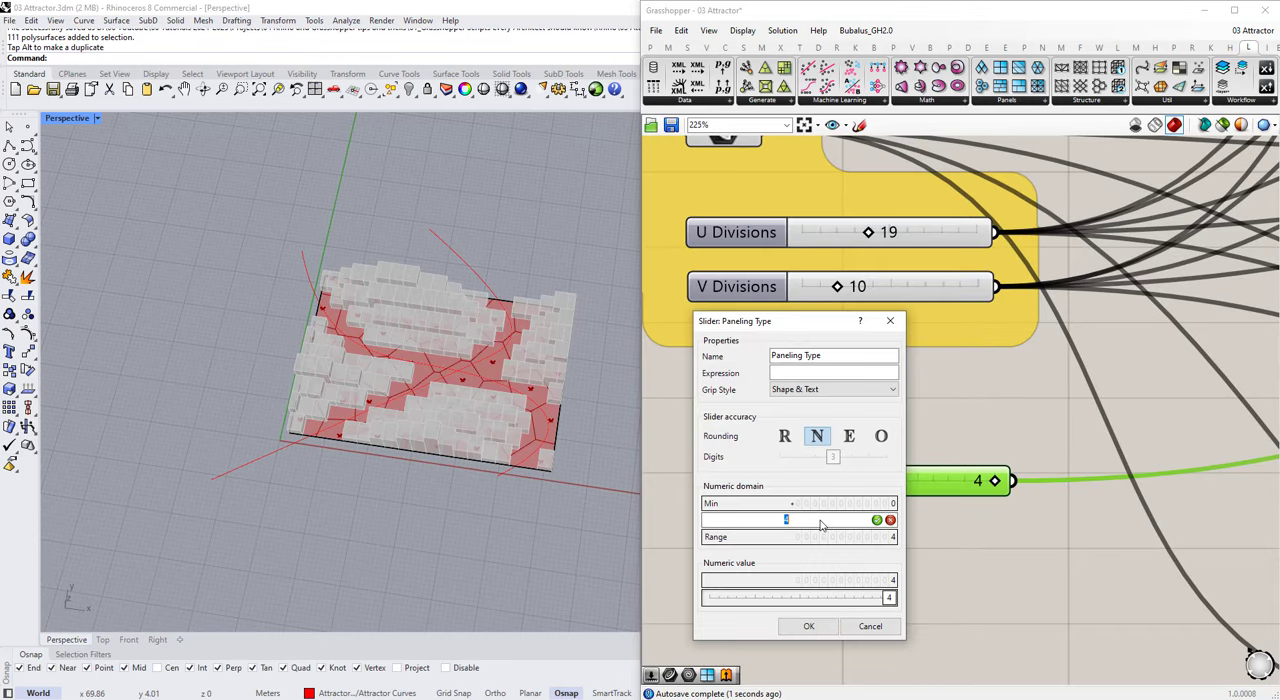
text(5)
key(Return)
click(817, 626)
Step: Set the Paneling Type slider to 5 so the massing uses the Voronoi cells
double_click(914, 489)
text(5)
key(Return)
right_drag(447, 431, 420, 420)
scroll(903, 396, down, 7)
scroll(1094, 508, up, 3)
Step: Move the Populate Geometry and Voronoi components up to sit just below the Staggered Quad Panels component
click(960, 405)
right_drag(505, 465, 520, 430)
scroll(770, 535, up, 1)
scroll(868, 508, down, 3)
drag(1070, 540, 950, 474)
drag(947, 492, 983, 433)
middle_click(1009, 437)
click(1051, 396)
click(1042, 397)
drag(1071, 450, 1066, 448)
drag(1066, 497, 983, 438)
drag(983, 438, 995, 436)
click(1076, 504)
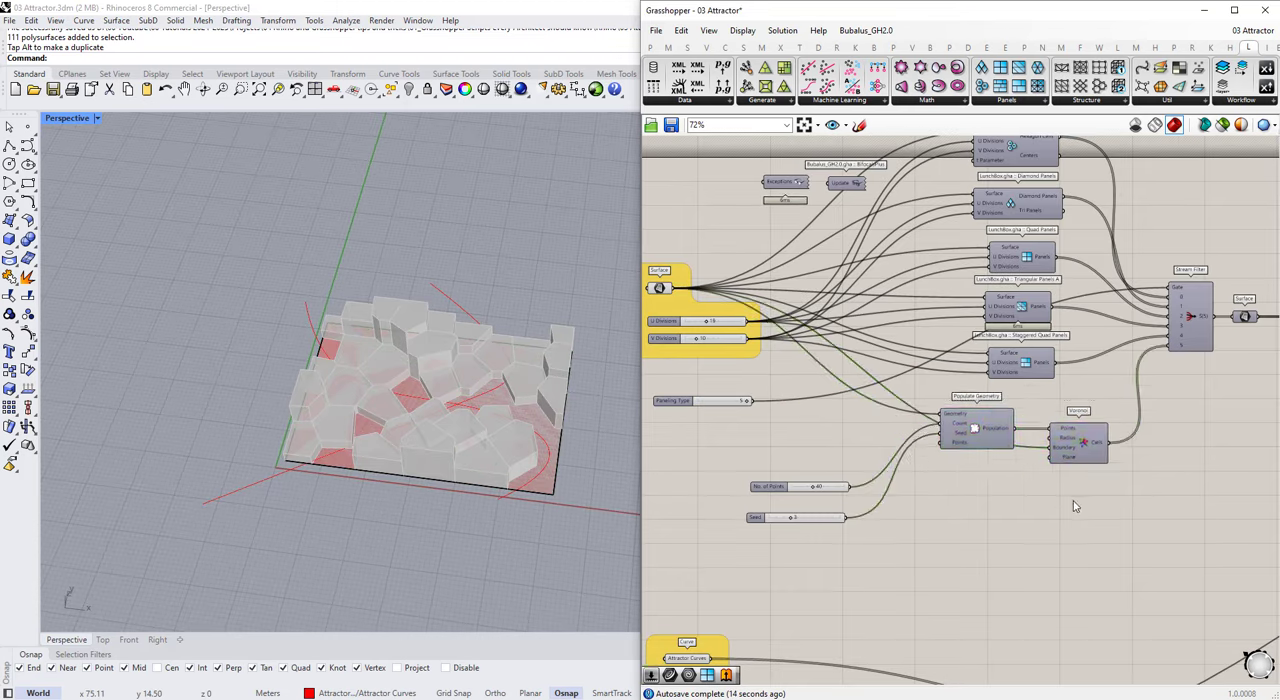
Step: Arrange the No. of Points and Seed sliders closely one above the other, beneath the Paneling Type slider
right_drag(776, 492, 1014, 464)
scroll(1014, 464, up, 2)
drag(1013, 460, 1003, 476)
drag(1020, 529, 836, 444)
click(883, 491)
scroll(883, 491, up, 2)
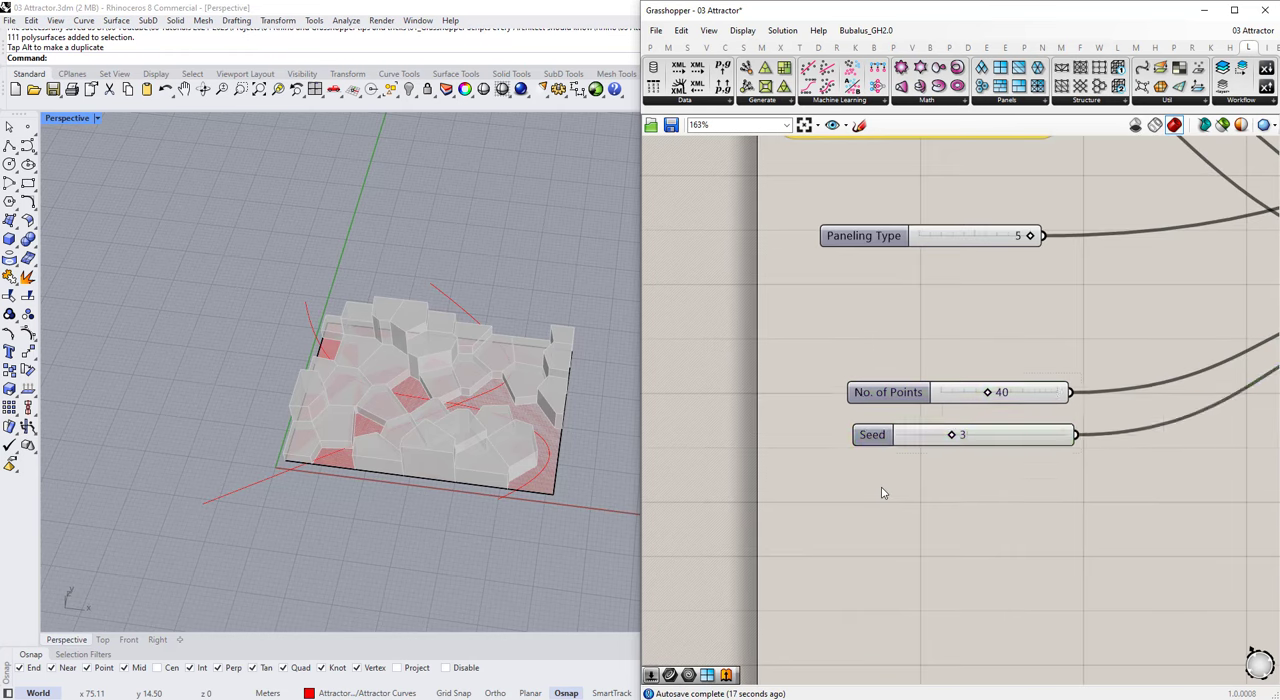
scroll(883, 463, down, 1)
Step: Group the No. of Points and Seed sliders in a green group and save the definition
drag(930, 465, 810, 370)
key(ctrl+g)
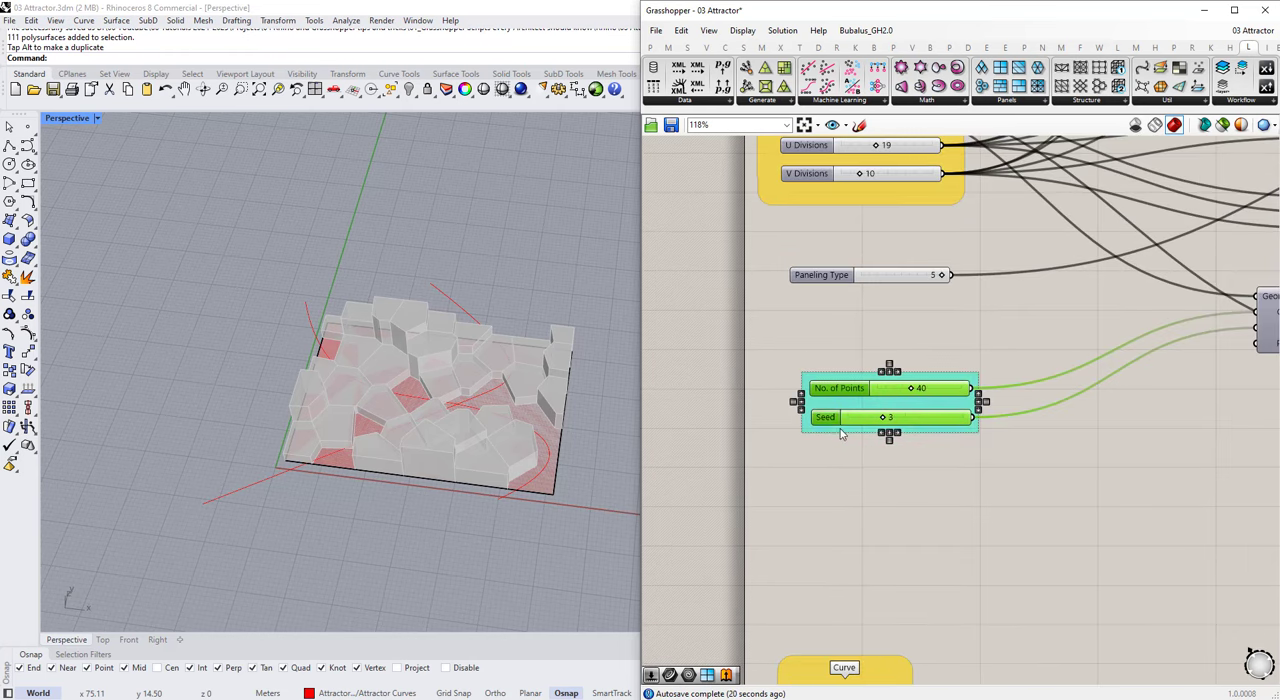
right_click(851, 440)
click(885, 508)
right_click(905, 446)
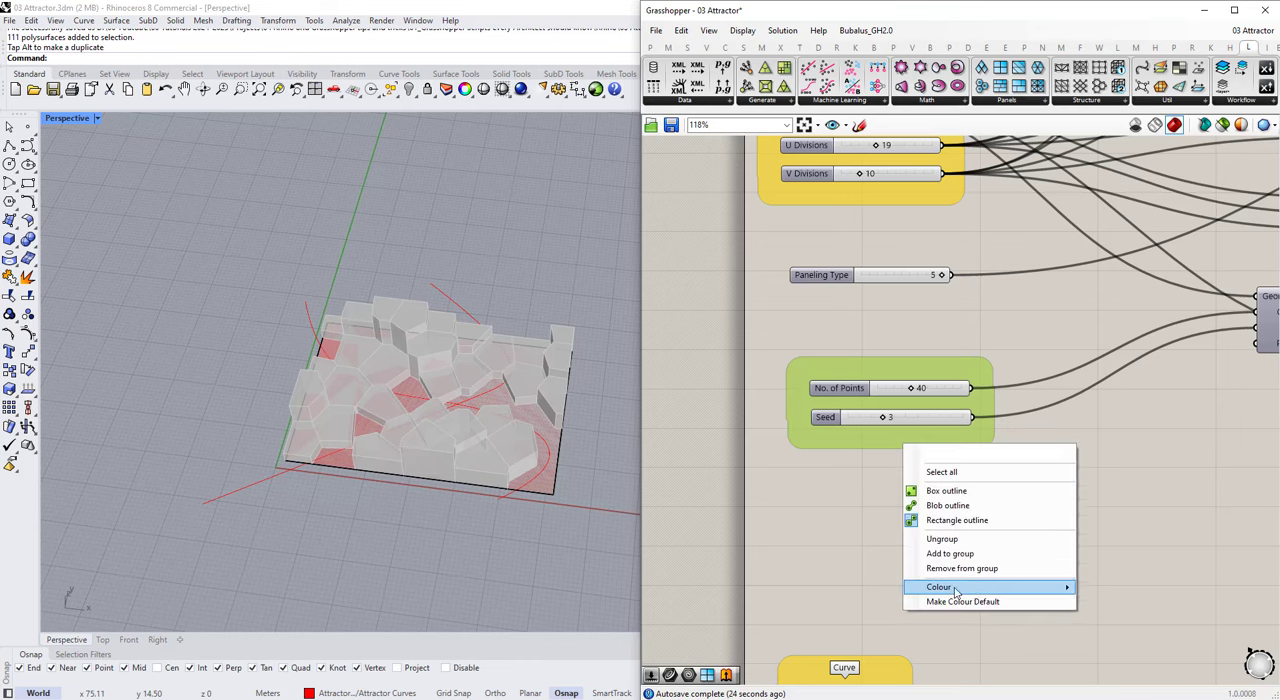
mouse_move(957, 587)
drag(1163, 637, 1146, 637)
scroll(880, 446, down, 3)
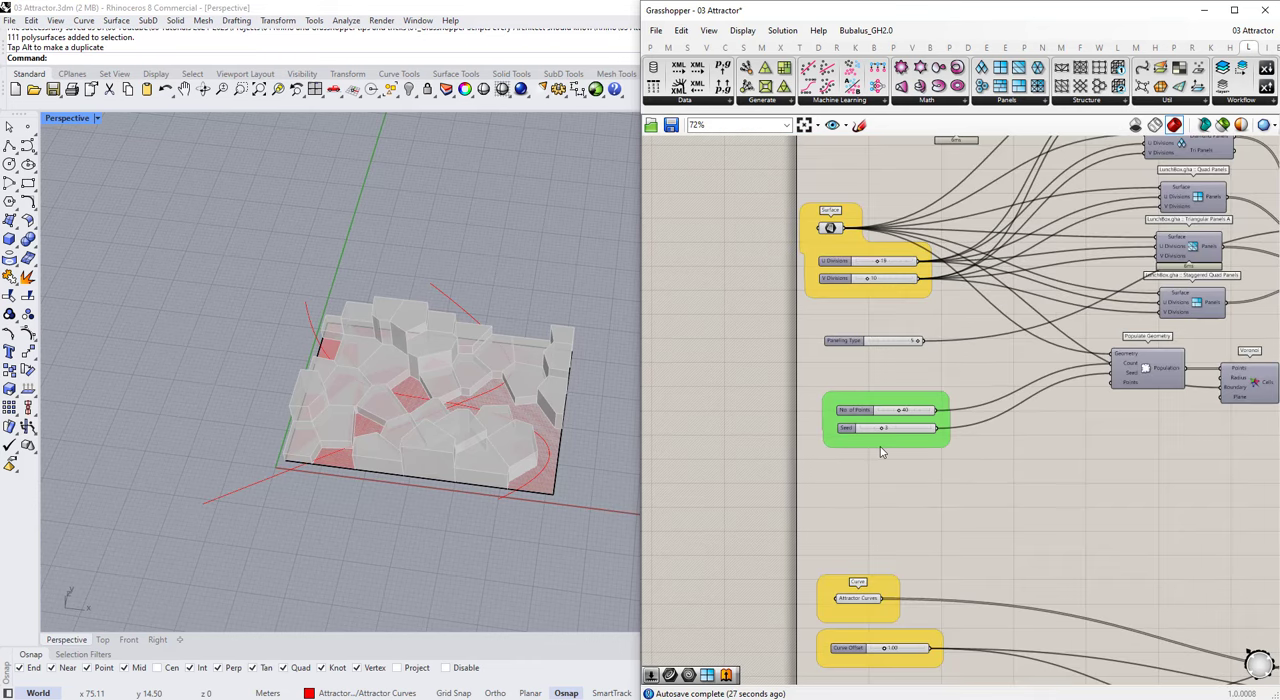
right_drag(428, 373, 340, 380)
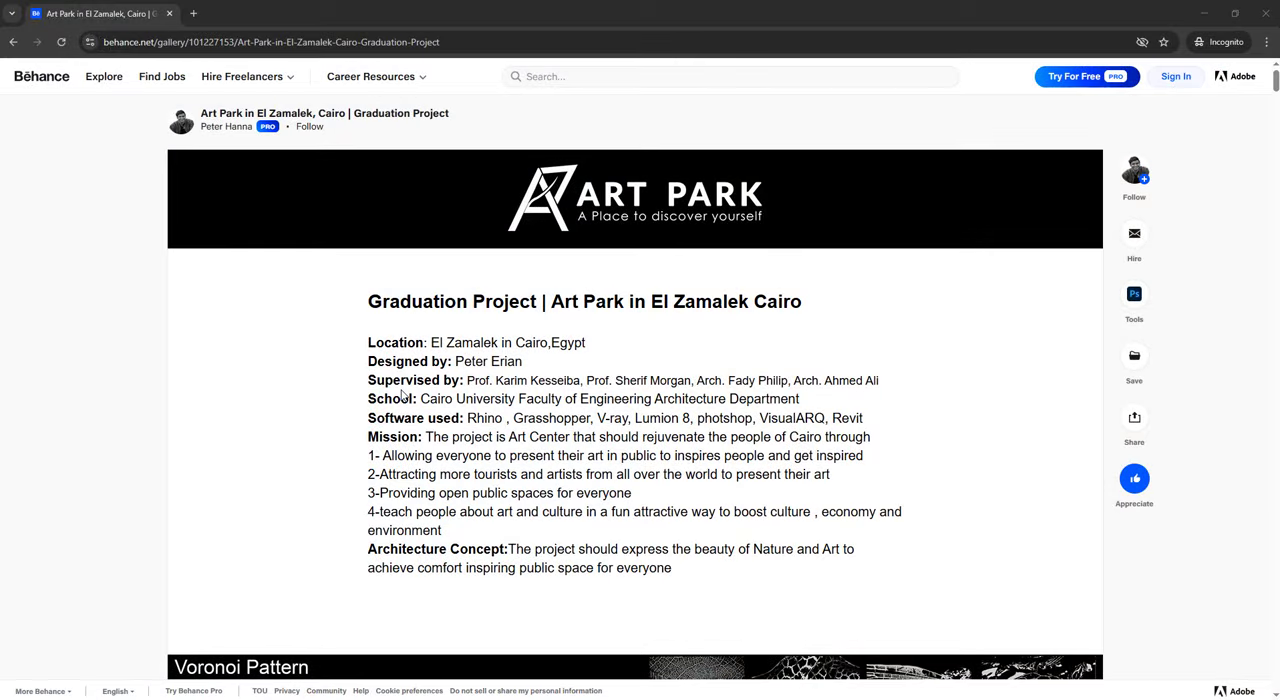
Step: Switch to the browser and examine the Art Park in El Zamalek project on Behance as a Voronoi massing reference
scroll(402, 396, down, 1)
scroll(402, 396, down, 7)
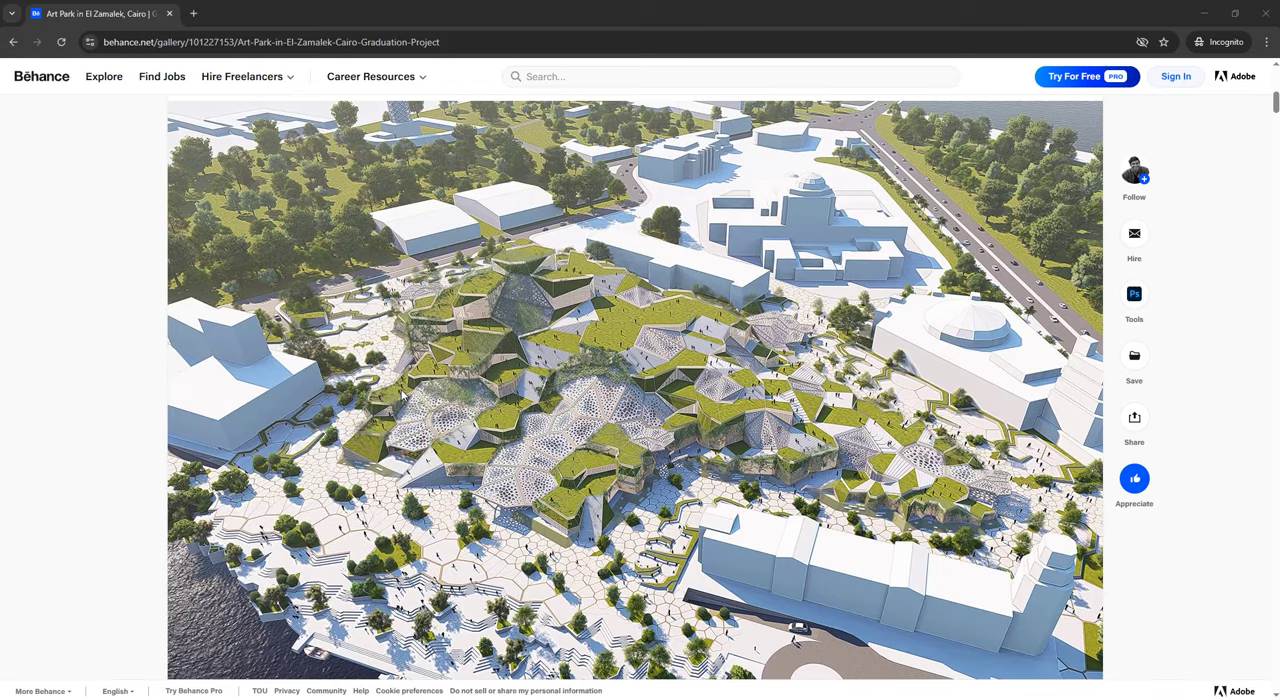
scroll(437, 292, down, 15)
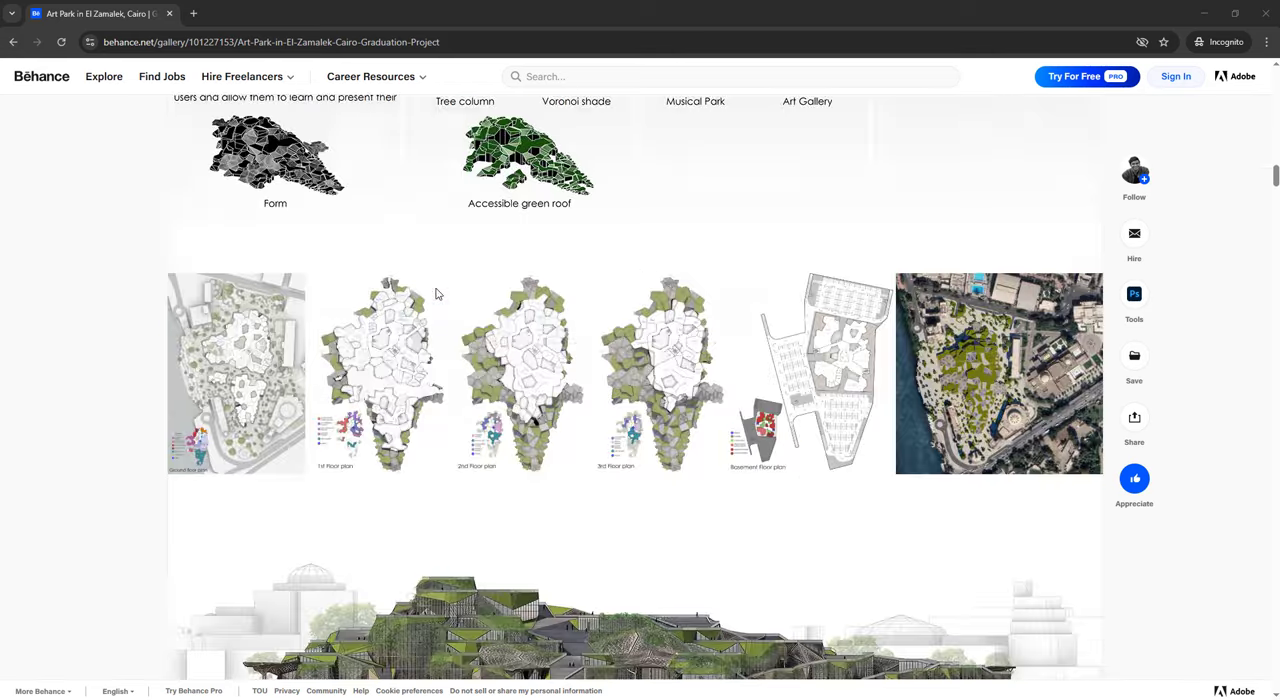
scroll(437, 292, down, 15)
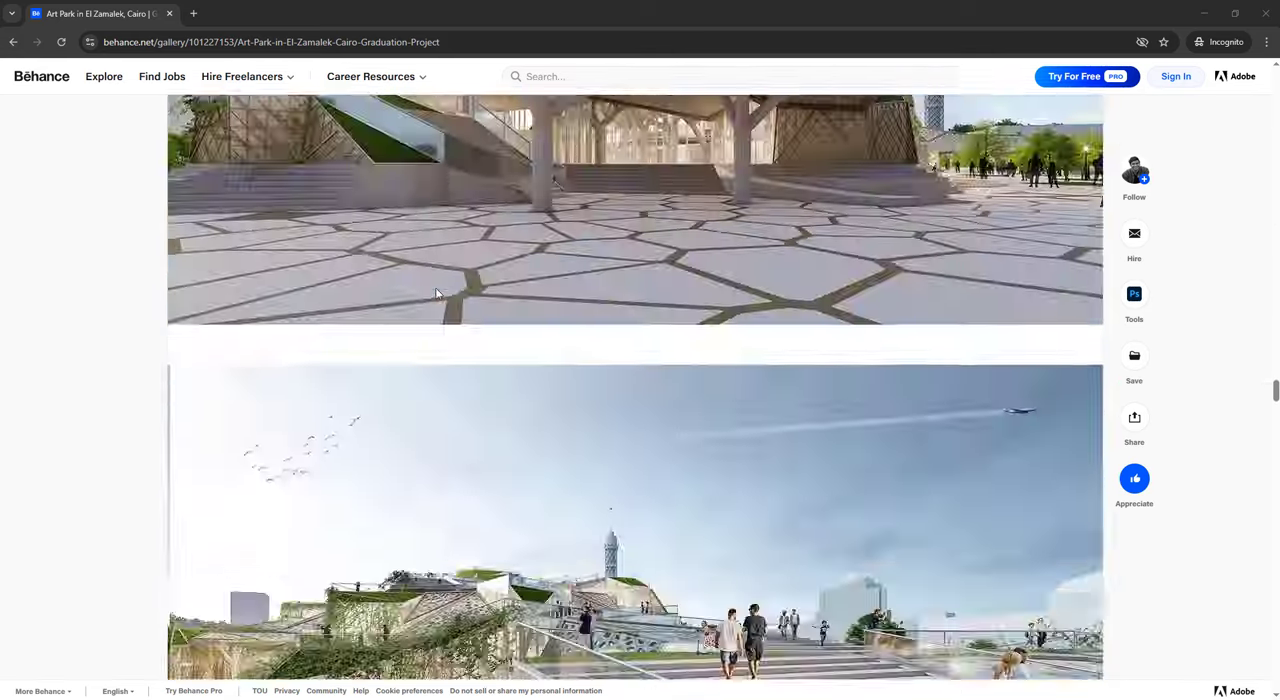
scroll(437, 293, down, 8)
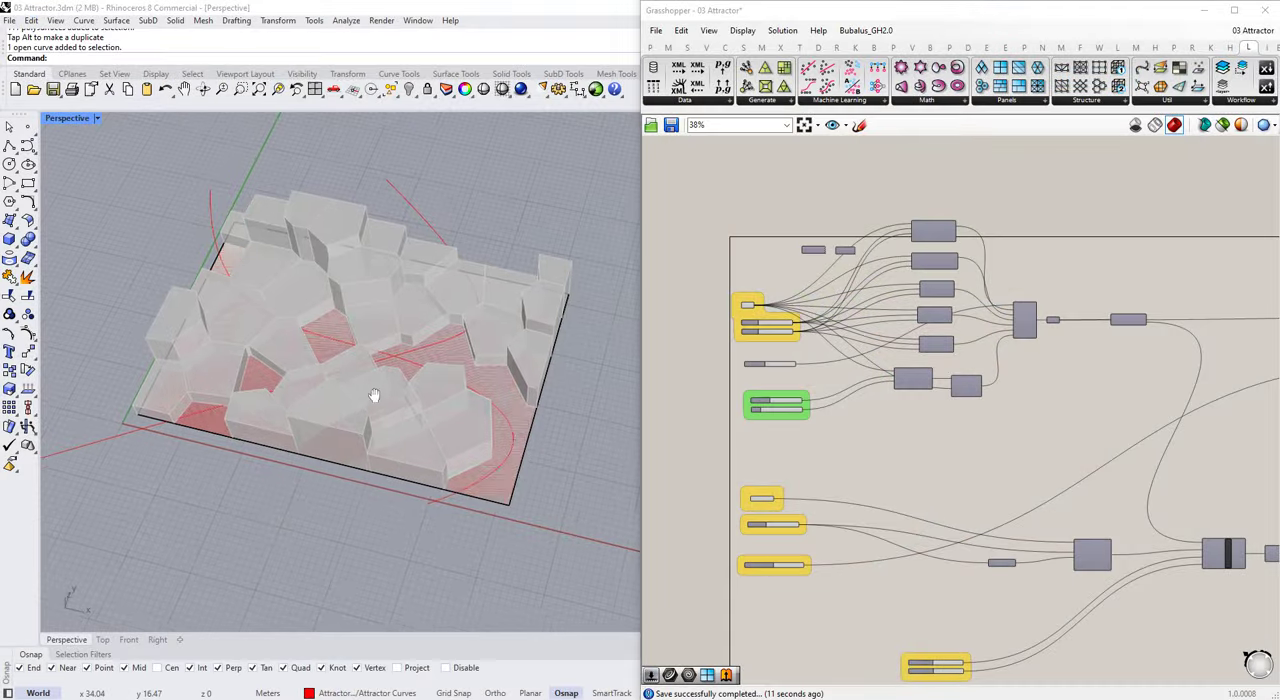
scroll(373, 395, down, 4)
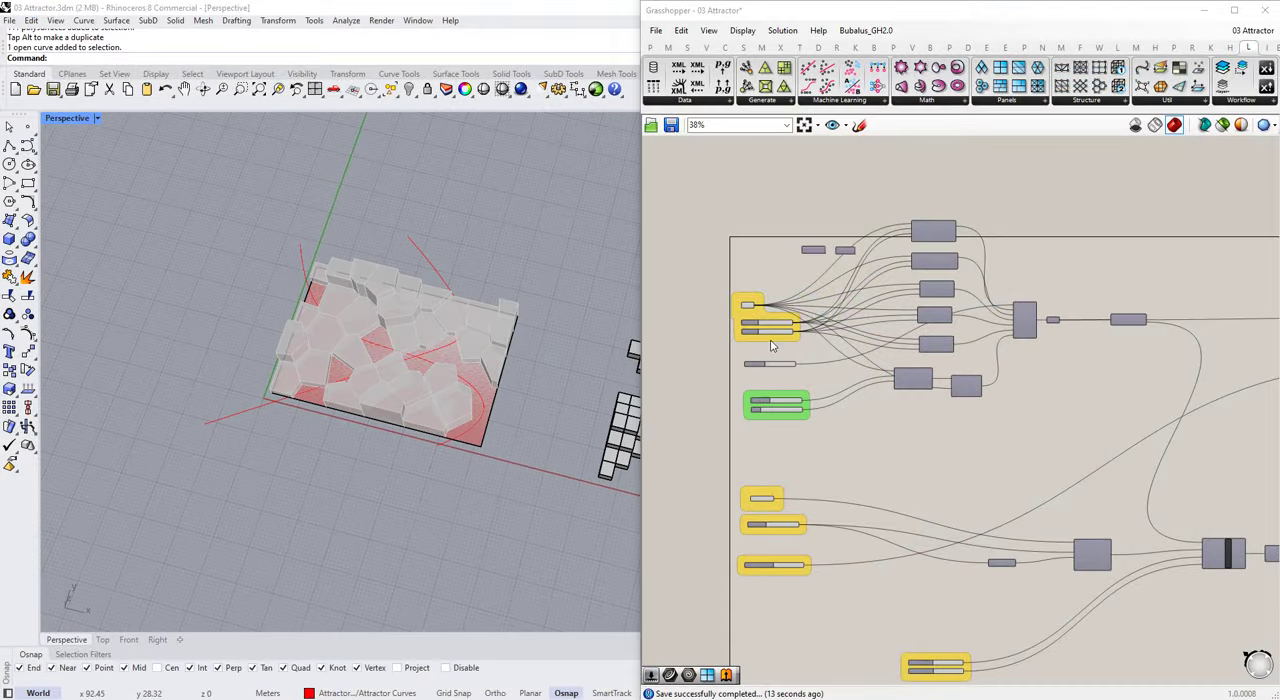
Step: Keep Paneling Type at 5 and move an inner control point of the long diagonal attractor curve
scroll(750, 383, up, 1)
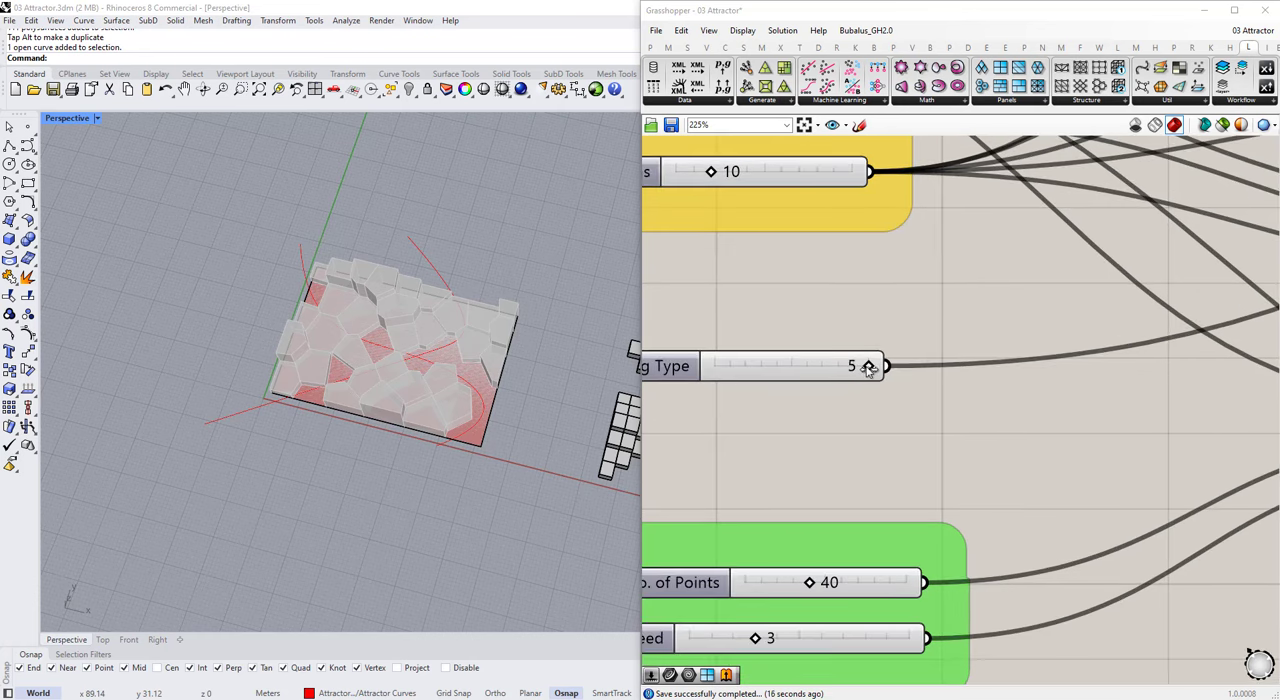
mouse_move(868, 366)
mouse_down()
mouse_move(726, 369)
mouse_move(880, 371)
mouse_up()
scroll(880, 372, down, 3)
right_drag(880, 372, 885, 313)
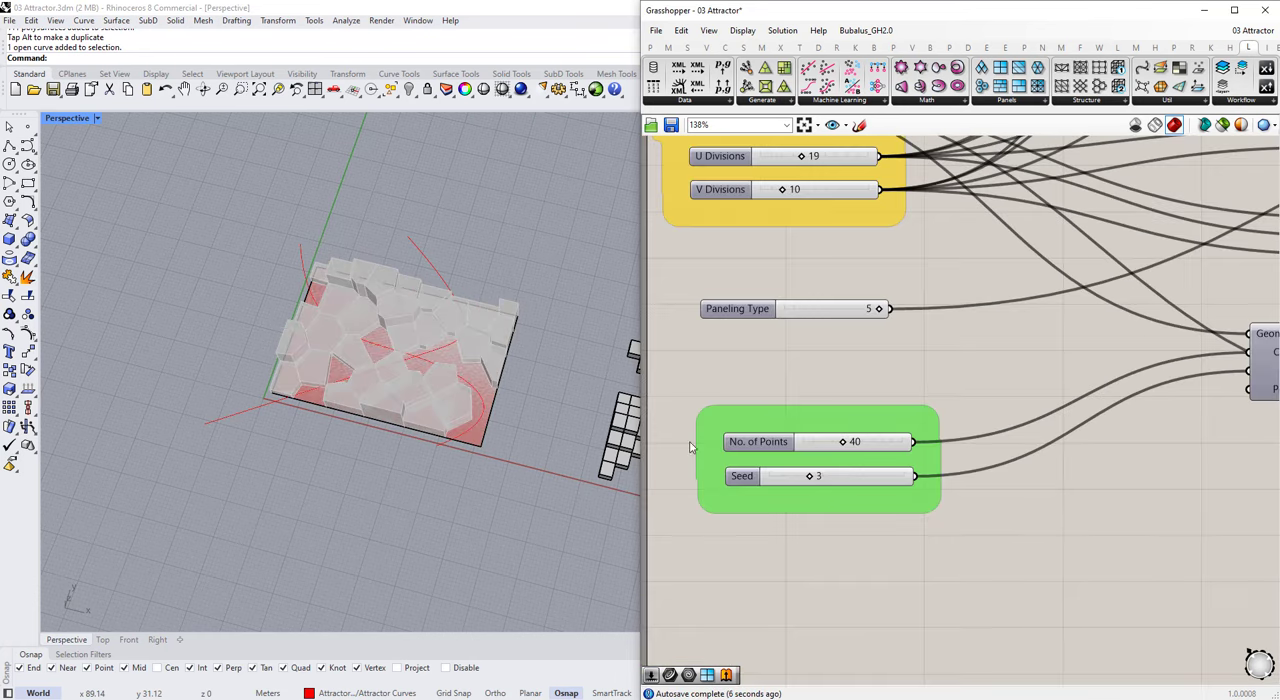
right_drag(372, 346, 400, 400)
drag(477, 187, 446, 302)
scroll(785, 354, down, 4)
scroll(790, 548, up, 2)
Step: Set the Curve Offset slider to 1
right_drag(800, 584, 786, 478)
scroll(786, 474, down, 1)
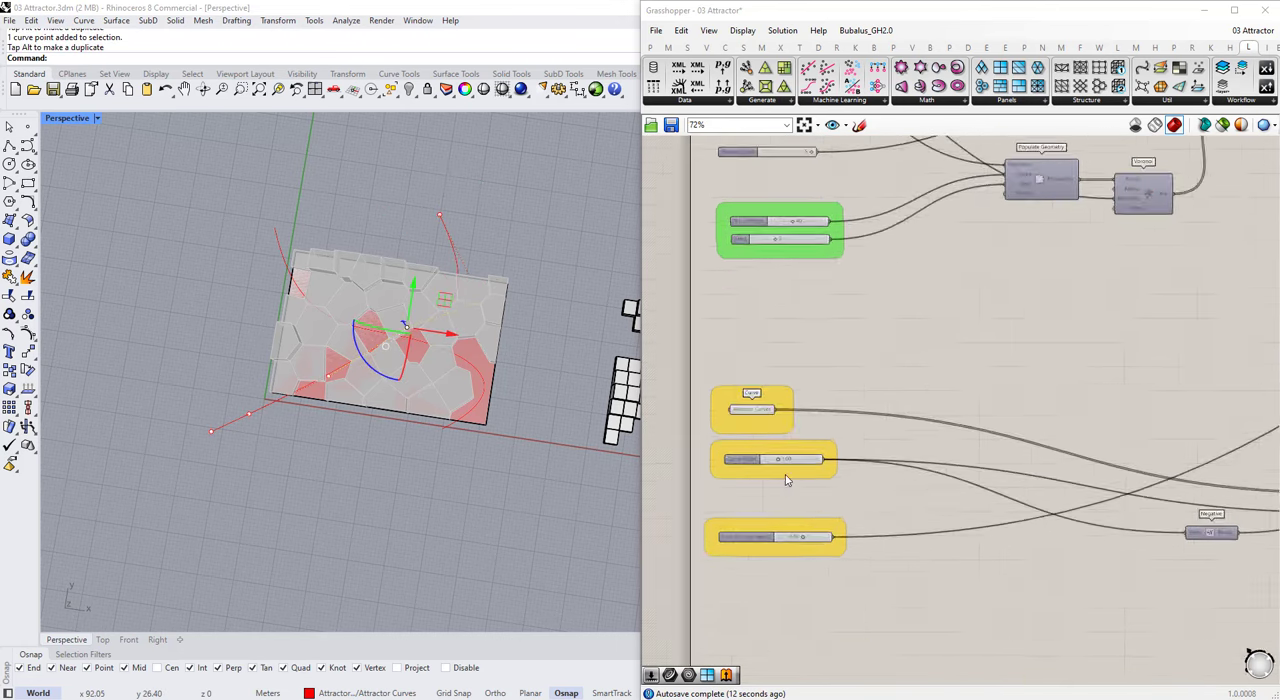
scroll(787, 470, up, 4)
click(789, 468)
double_click(792, 465)
text(1)
key(Return)
scroll(797, 474, down, 6)
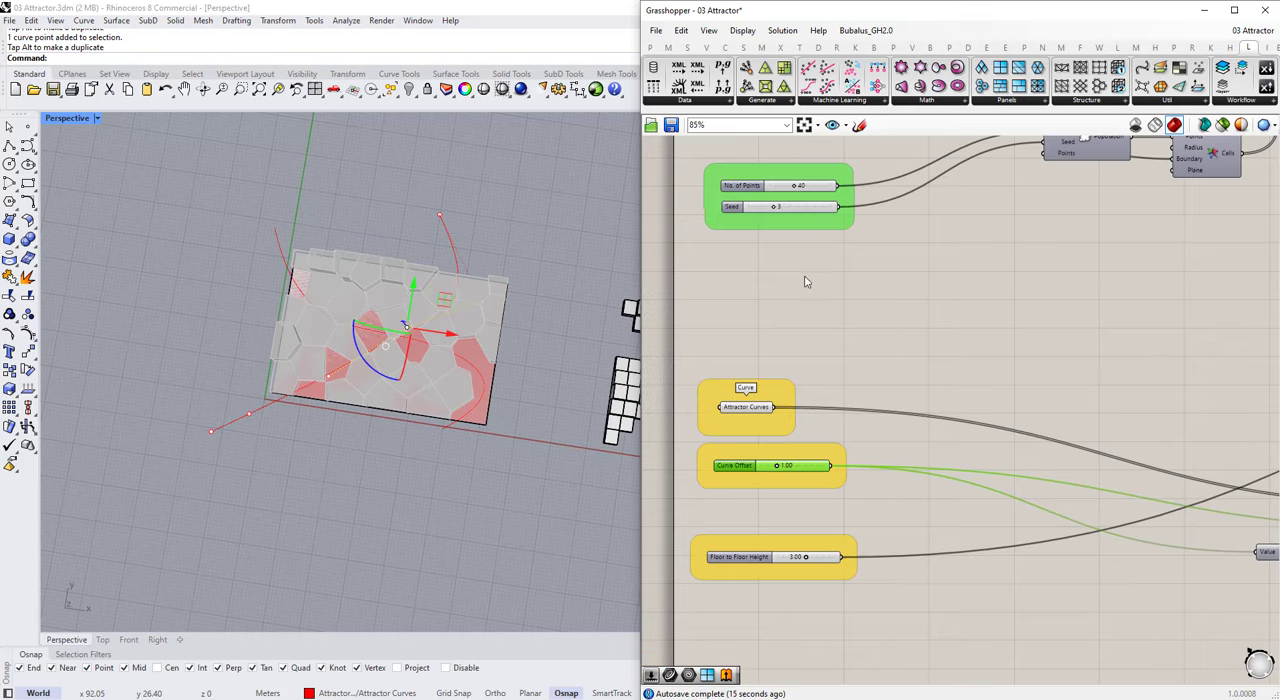
Step: Straighten the diagonal attractor curve by moving its end point beyond the surface's far corner and repositioning its middle control points
scroll(785, 182, up, 5)
click(446, 229)
mouse_move(476, 192)
mouse_down()
mouse_move(557, 220)
mouse_move(576, 247)
mouse_up()
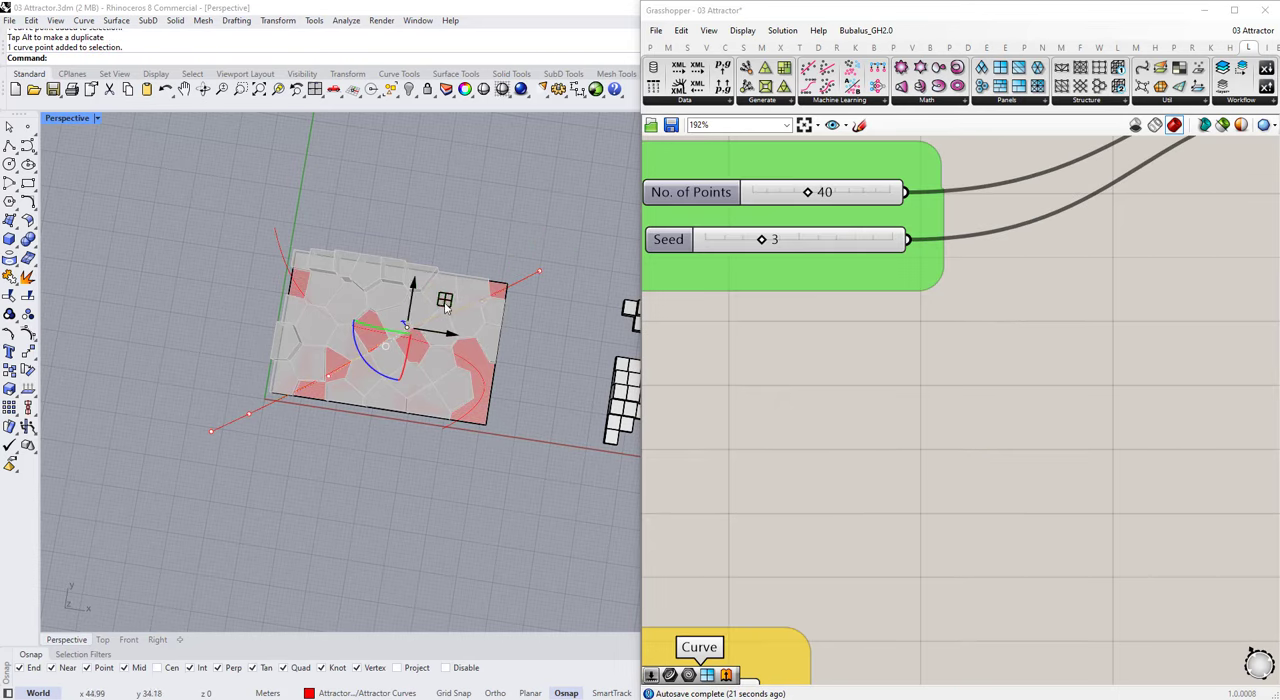
drag(446, 308, 393, 362)
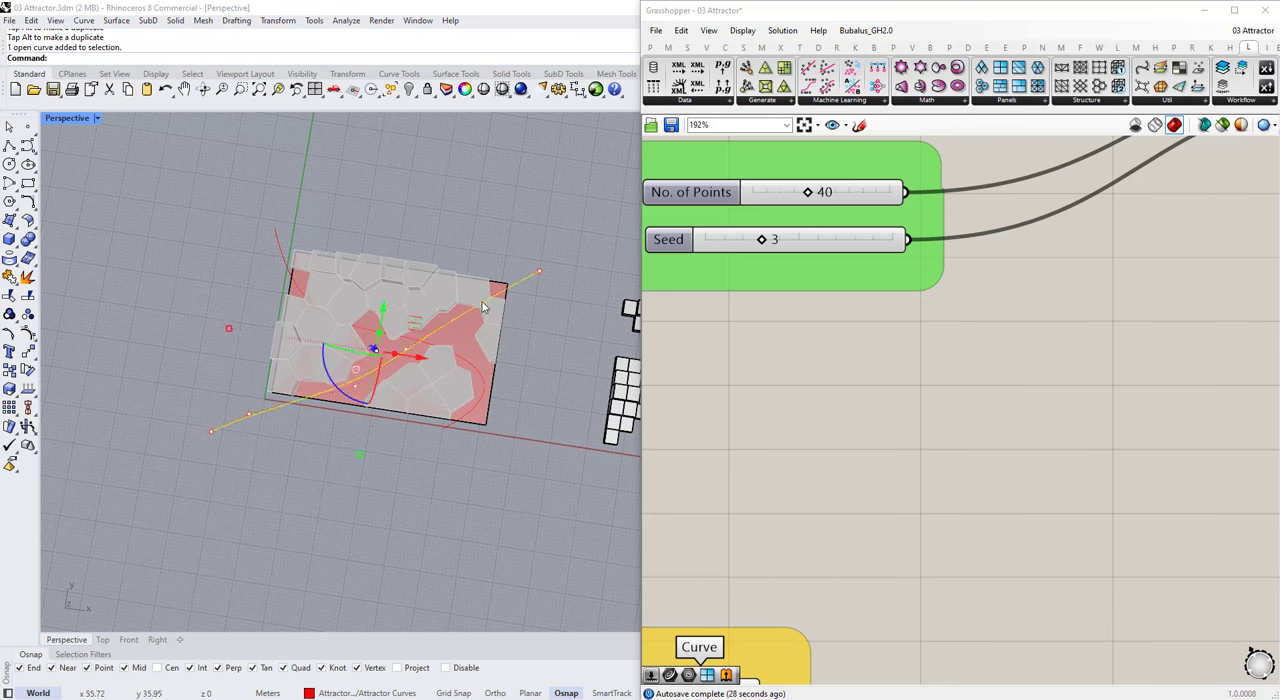
drag(483, 281, 523, 285)
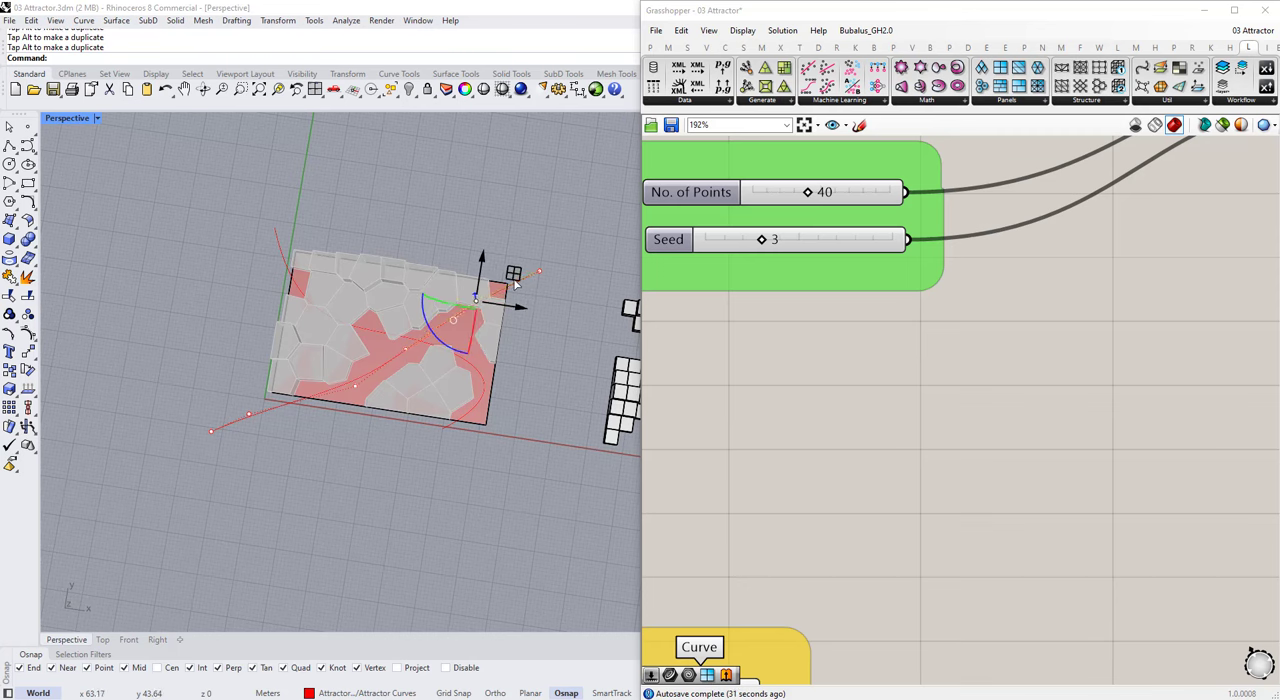
key(Escape)
key(Escape)
Step: Check the reshaped massing in perspective and save the Grasshopper definition
right_drag(470, 335, 345, 325)
scroll(345, 325, up, 3)
scroll(795, 335, down, 6)
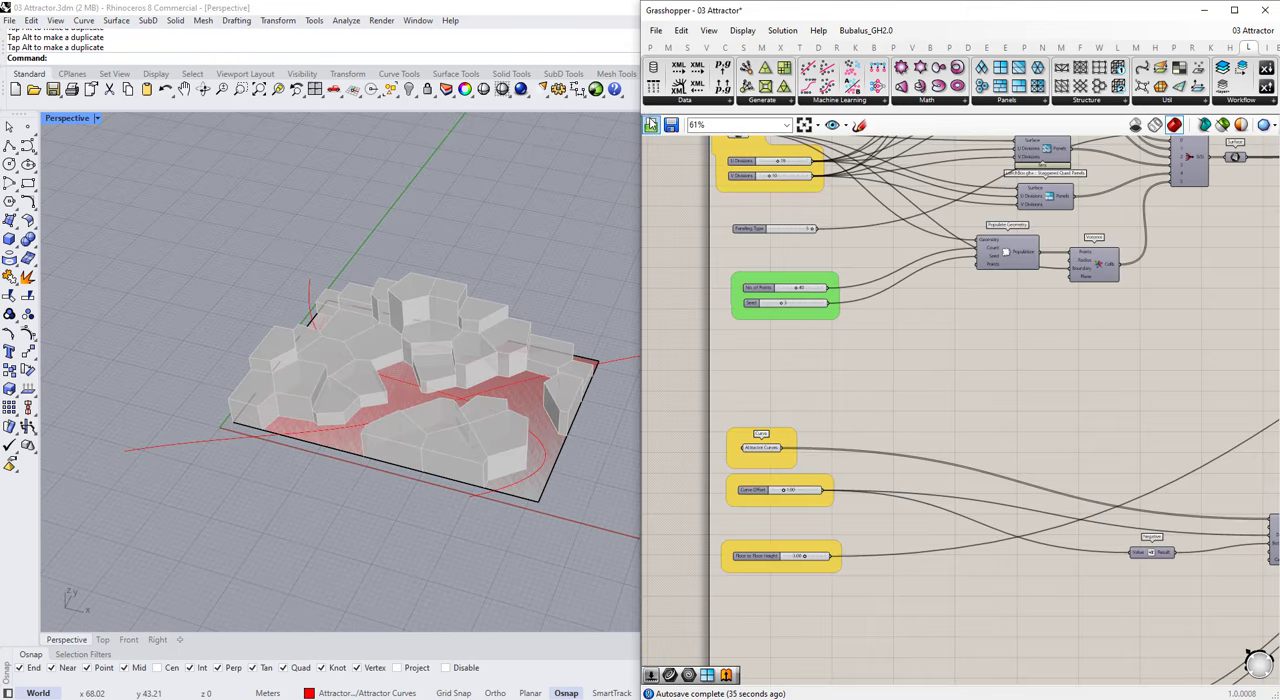
right_drag(471, 315, 503, 332)
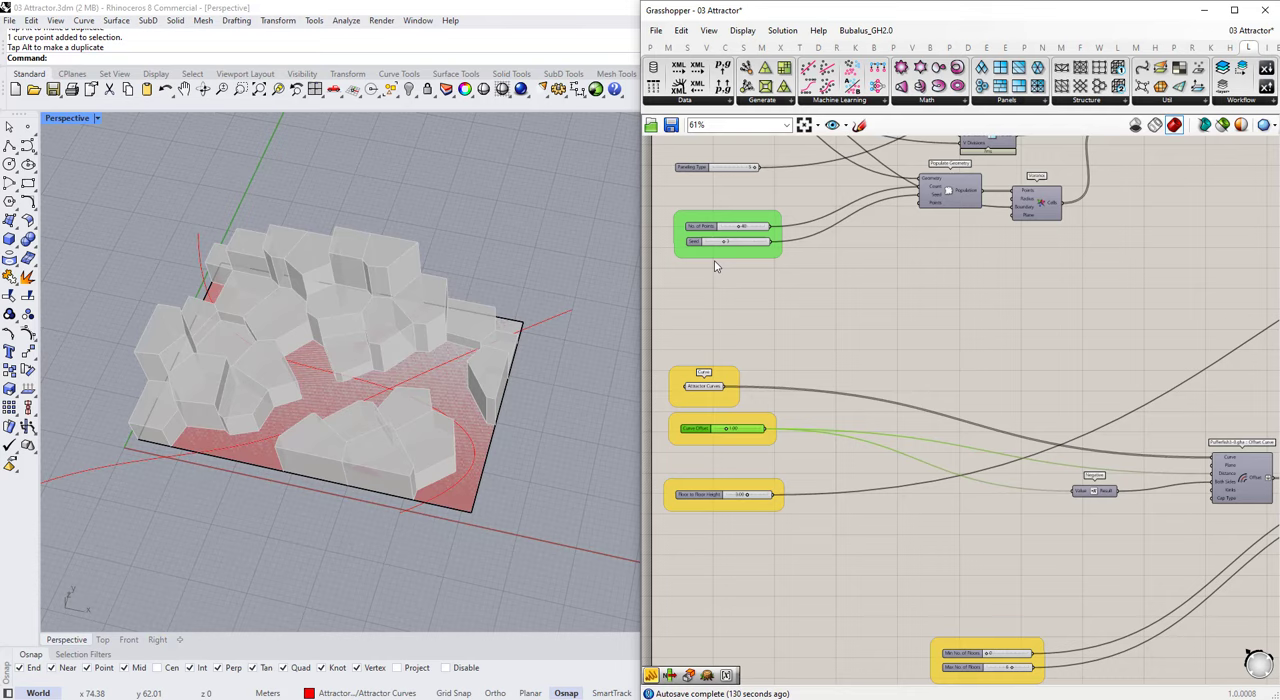
Step: Connect Round's Floor output to the Relay in place of Nearest
scroll(734, 342, down, 4)
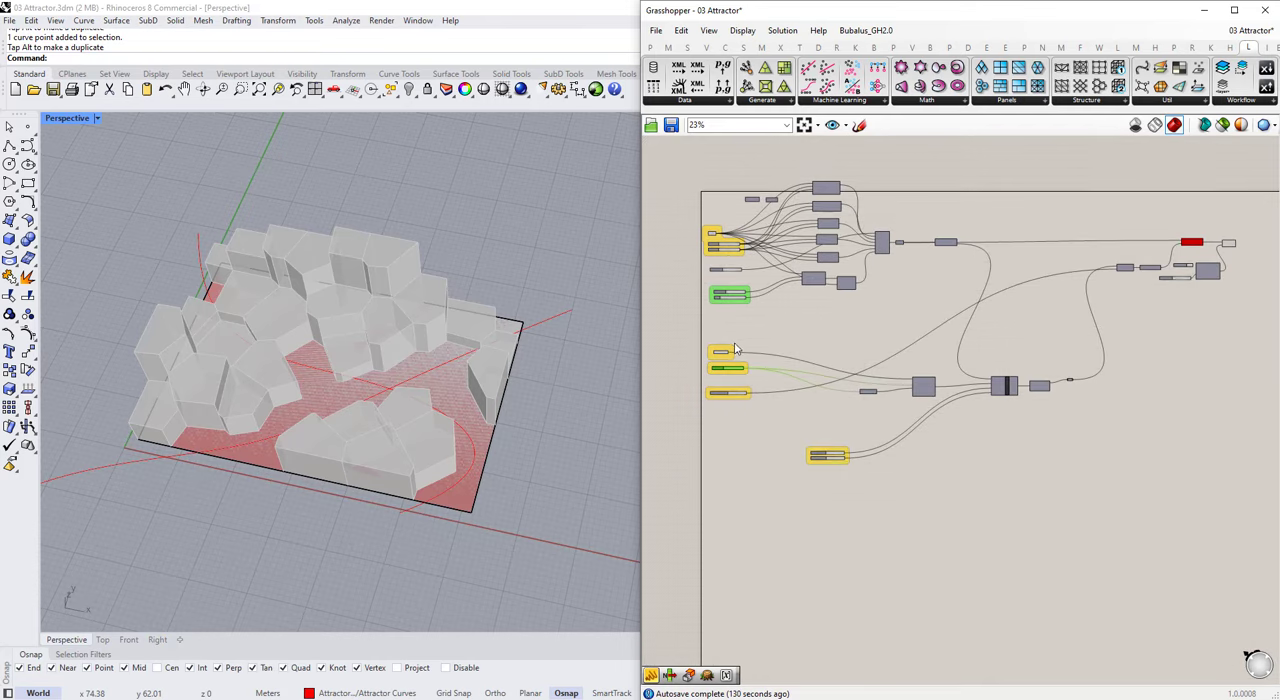
scroll(1070, 390, up, 10)
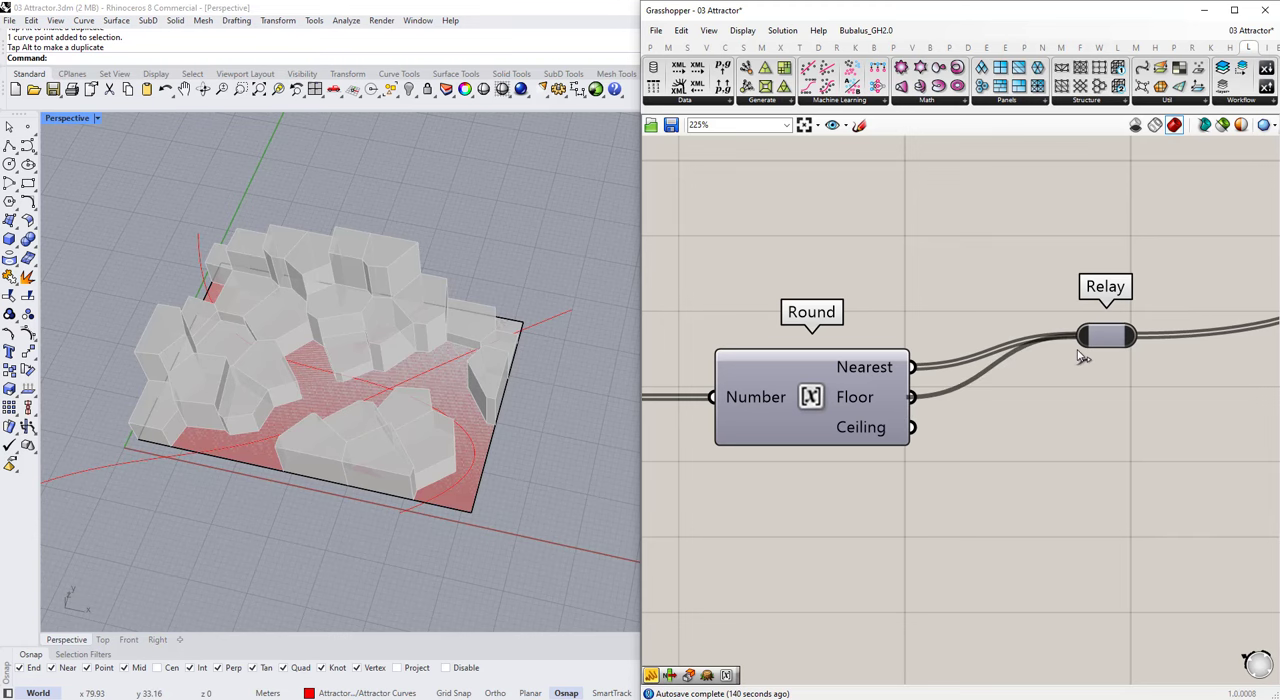
drag(1083, 357, 1082, 356)
Step: Select the attractor curve crossing the surface's back corner by the green axis and move one of its control points
right_drag(300, 372, 291, 404)
click(289, 418)
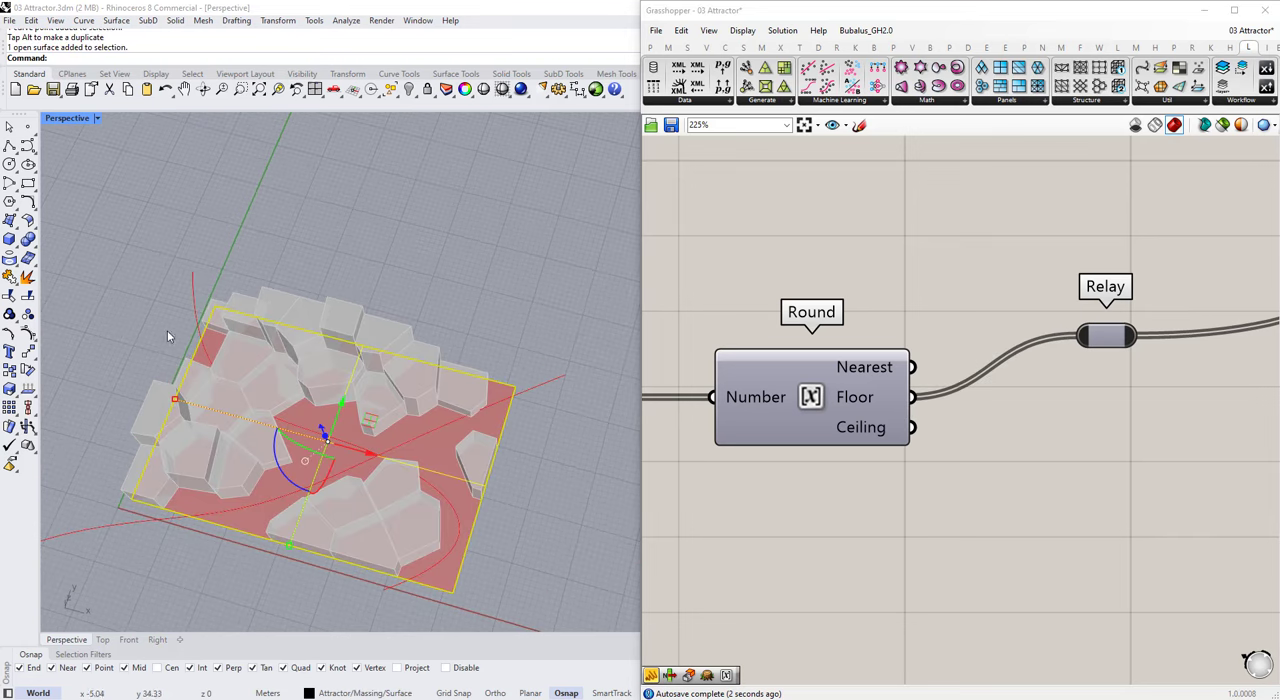
click(193, 308)
drag(237, 391, 255, 375)
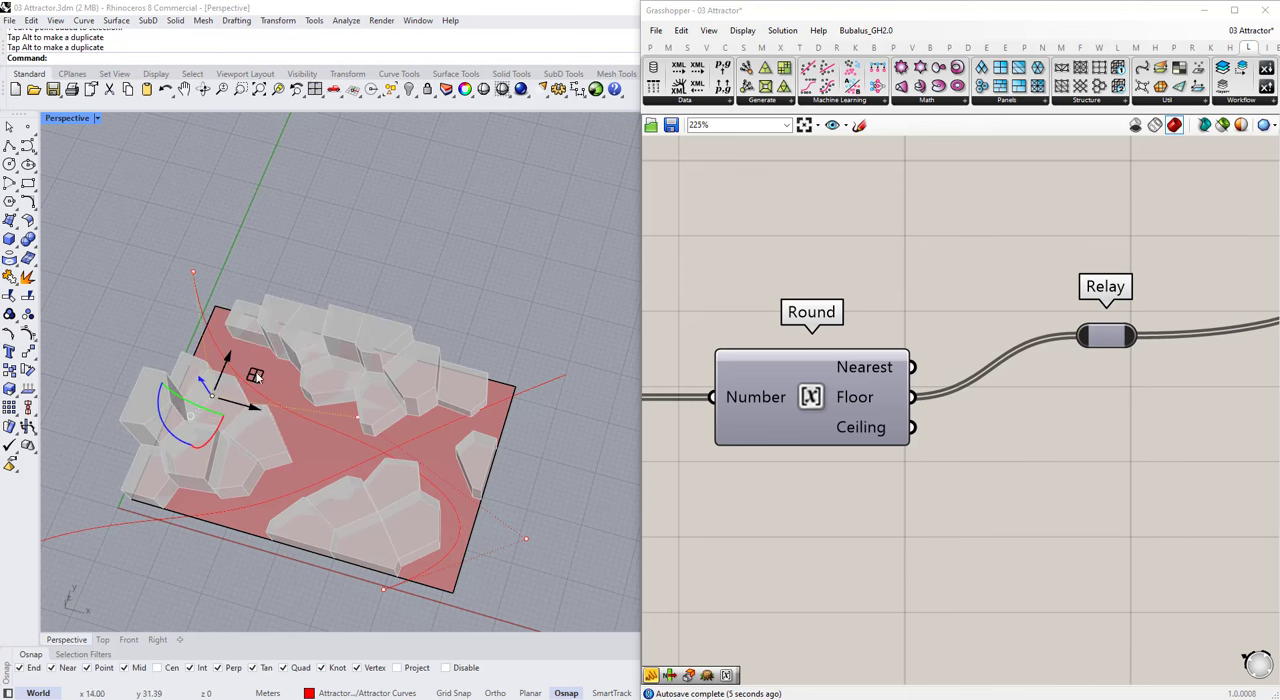
scroll(399, 380, down, 5)
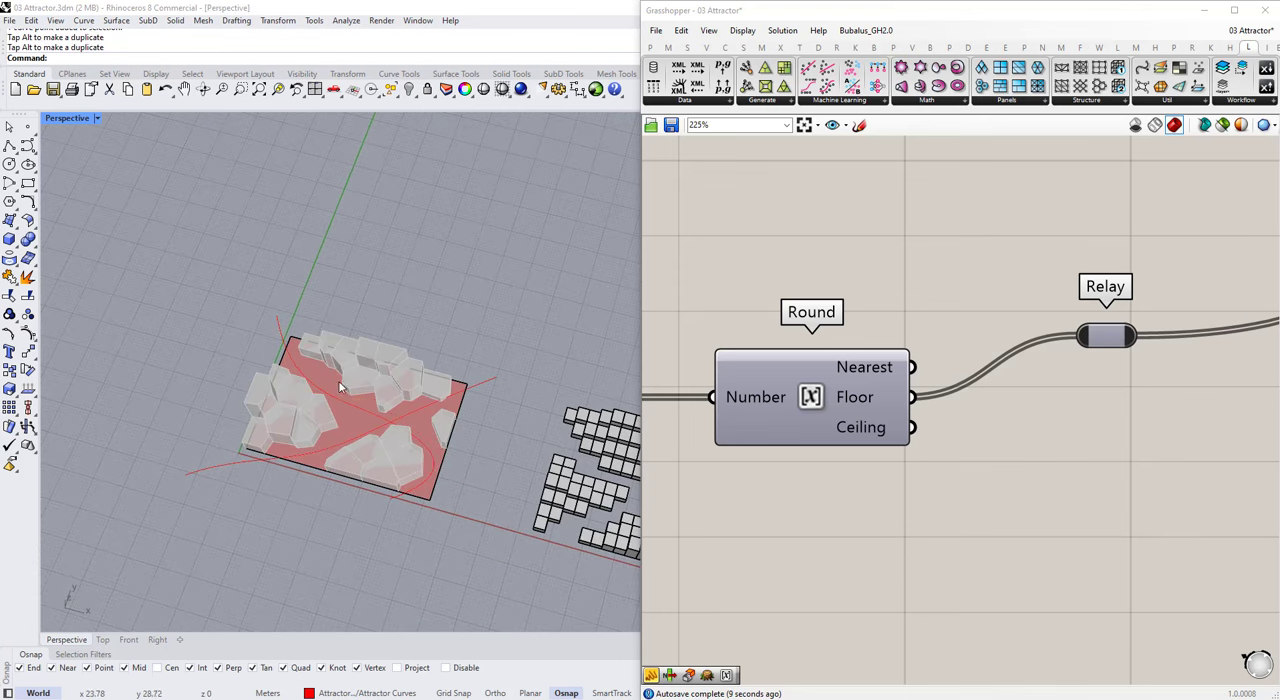
Step: Try Round's Nearest output on the Relay, reconnect the Floor output instead, and save the definition
drag(1030, 345, 1055, 361)
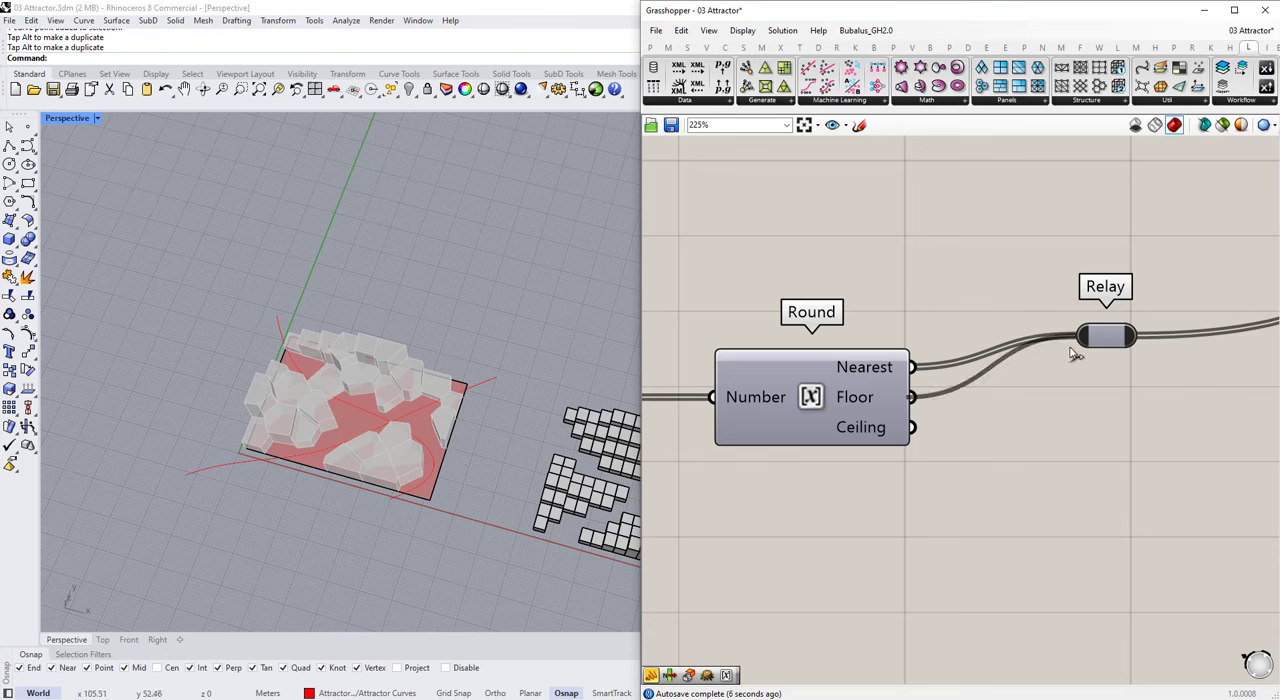
drag(1070, 348, 1072, 348)
right_drag(519, 341, 190, 266)
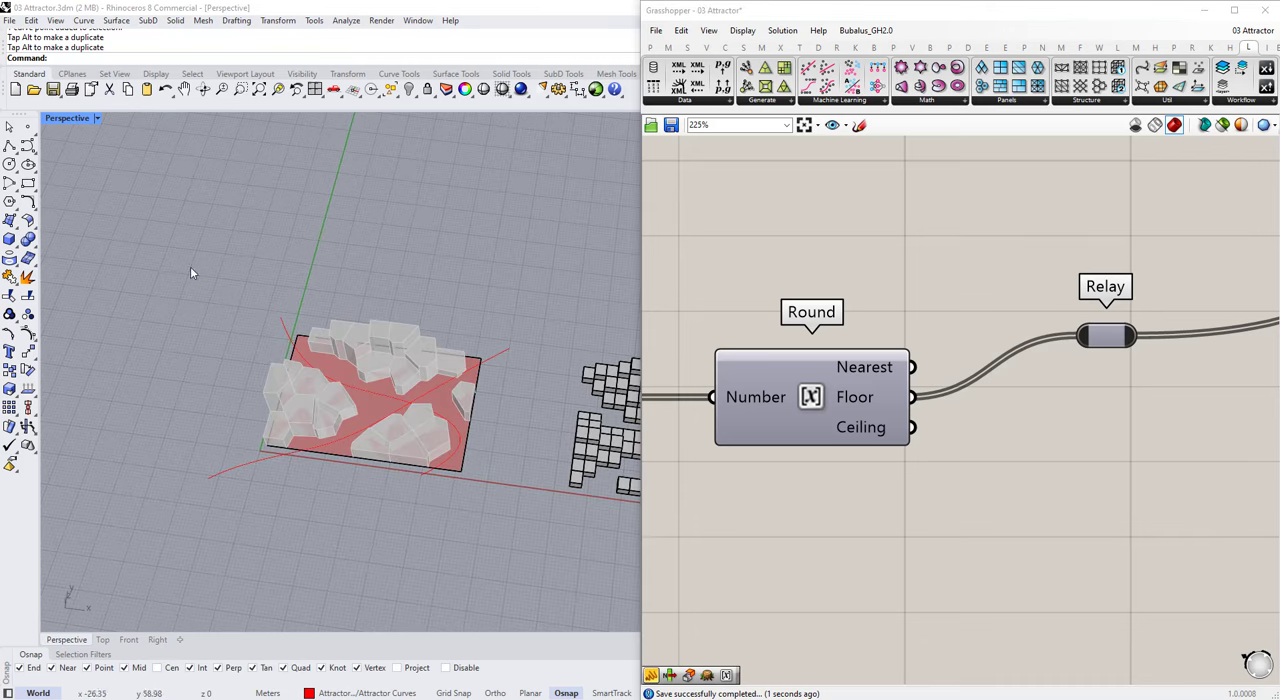
scroll(407, 319, down, 5)
right_drag(407, 319, 409, 360)
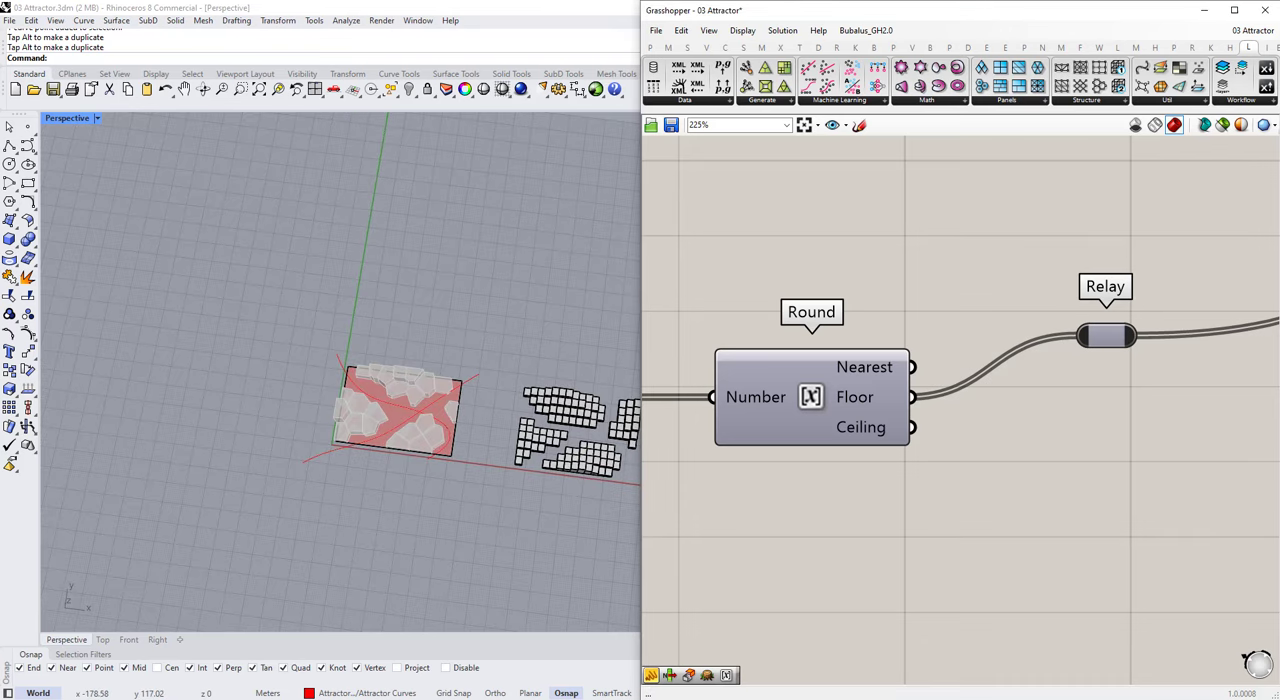
Step: Move the Relay to line up with the Round component
scroll(897, 384, down, 10)
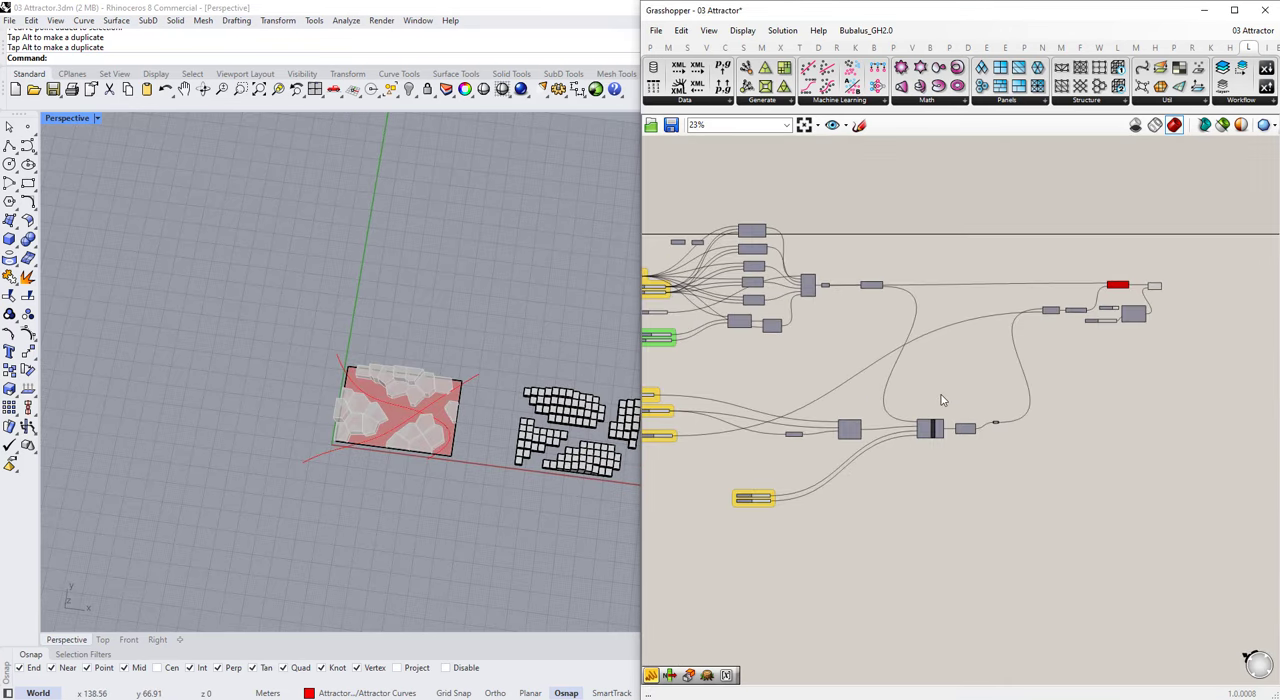
scroll(943, 398, up, 5)
drag(1085, 461, 1077, 465)
click(1068, 478)
scroll(980, 465, down, 3)
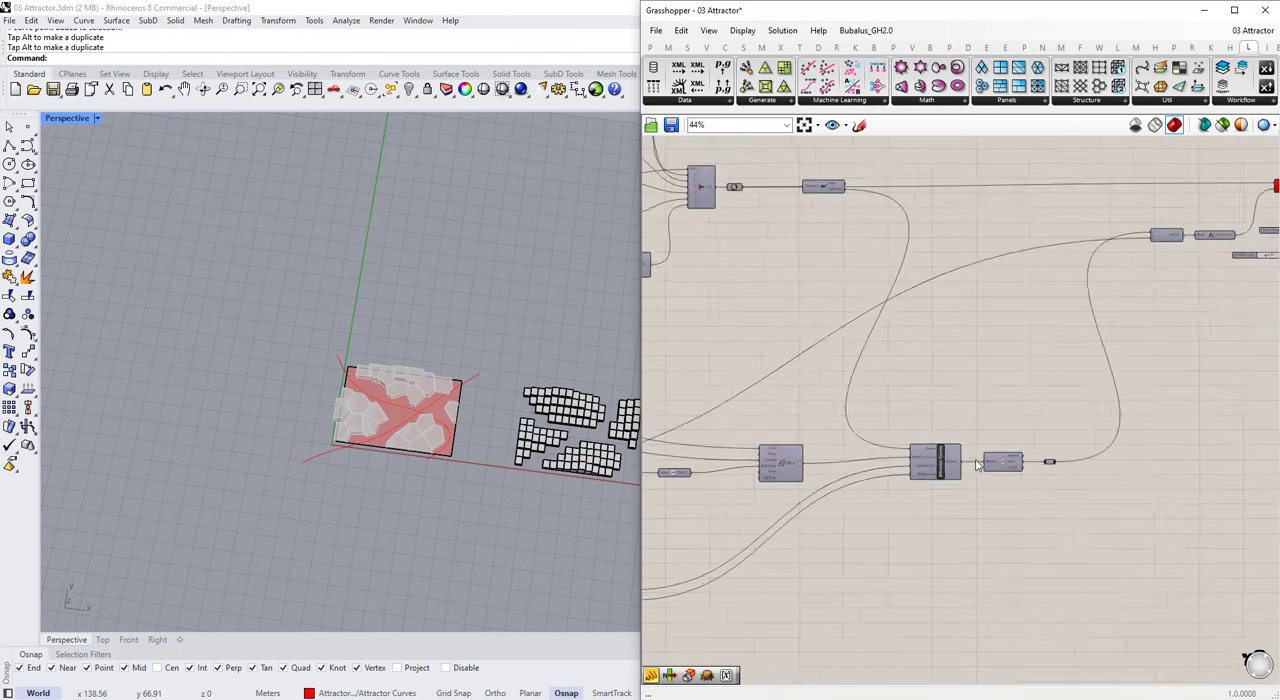
Step: Select the row of attractor components from Negative to the Relay and move it up towards the paneling components
drag(806, 460, 819, 457)
scroll(790, 472, down, 3)
scroll(892, 457, up, 2)
drag(1060, 550, 656, 398)
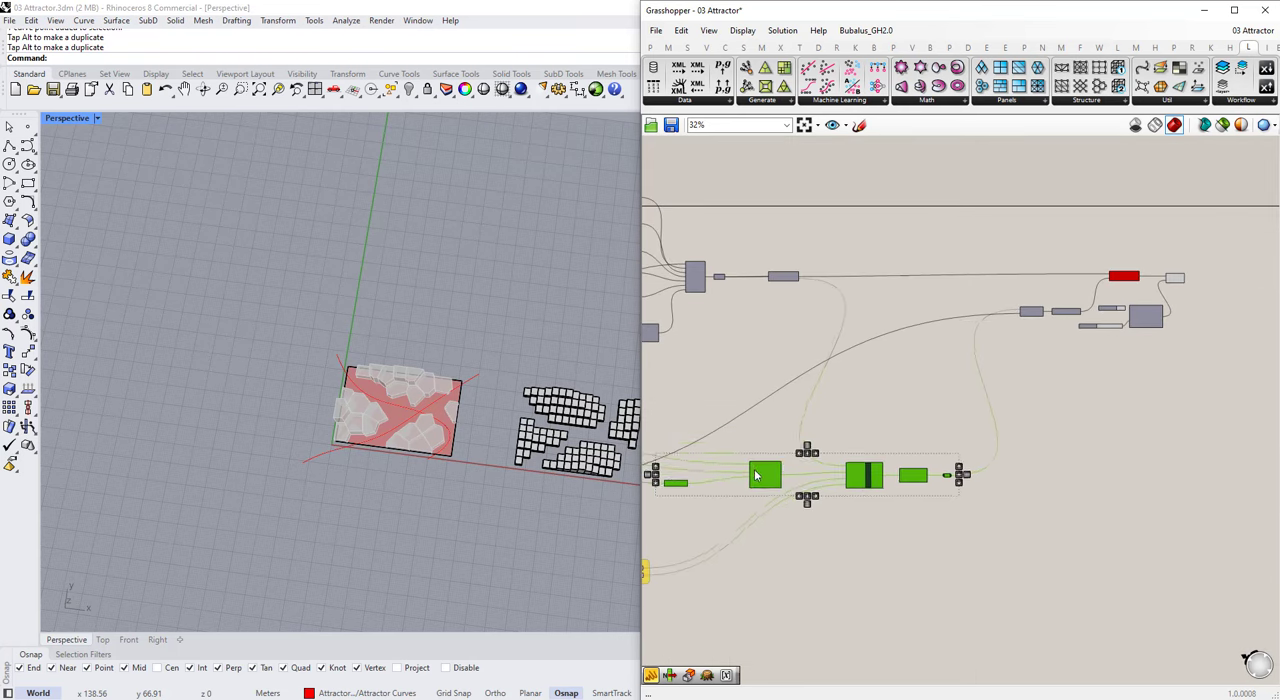
drag(757, 474, 791, 391)
click(920, 490)
right_drag(498, 370, 480, 326)
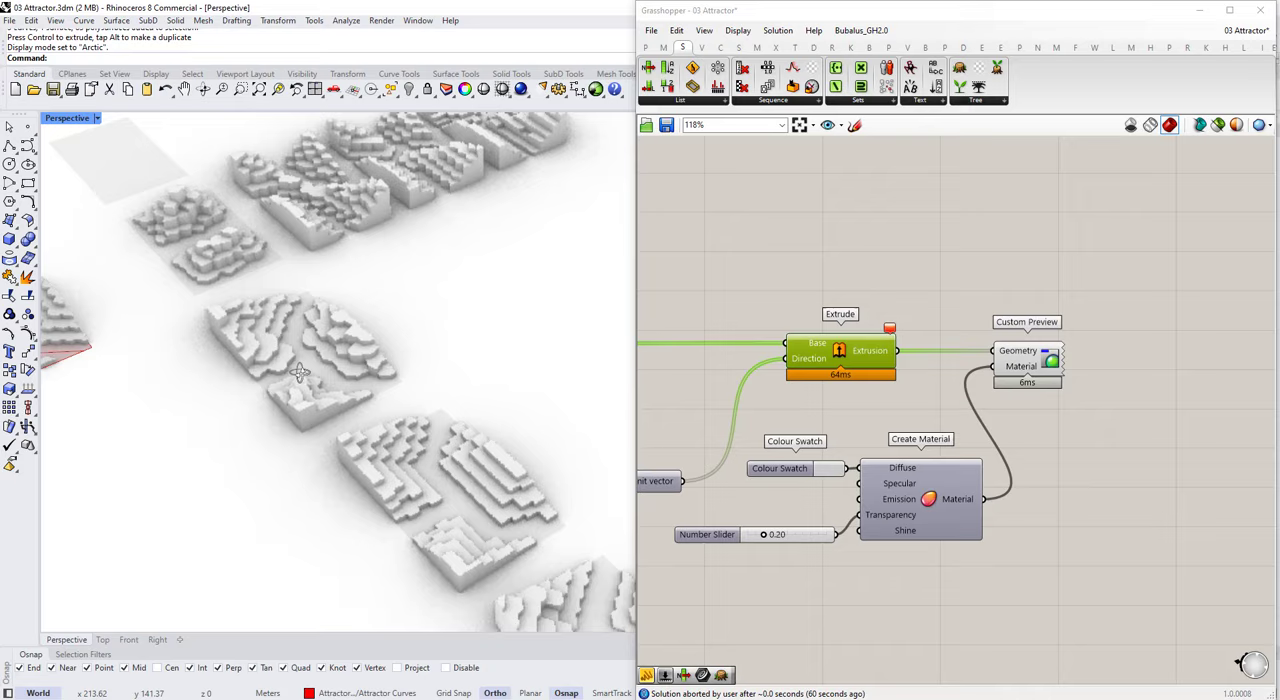
right_drag(300, 372, 514, 533)
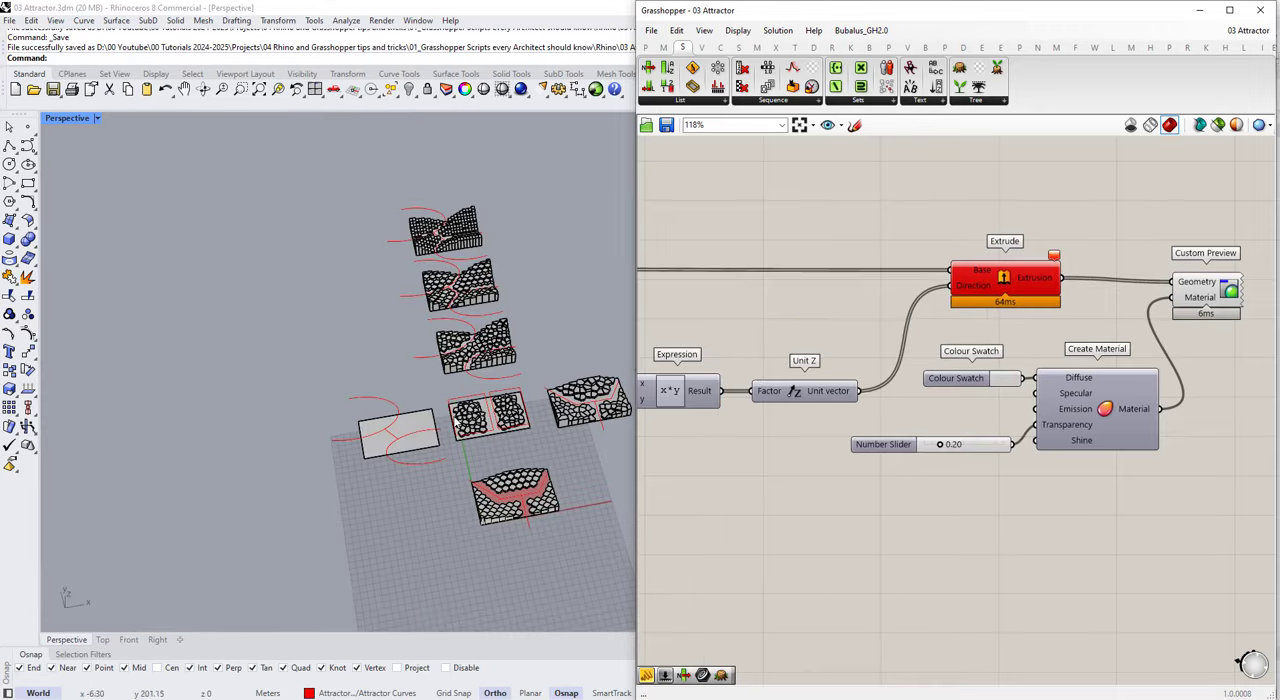
Step: Switch to Rhino and delete the sublayer Layer 07 under the Attractor layer
scroll(757, 387, down, 10)
scroll(770, 382, up, 3)
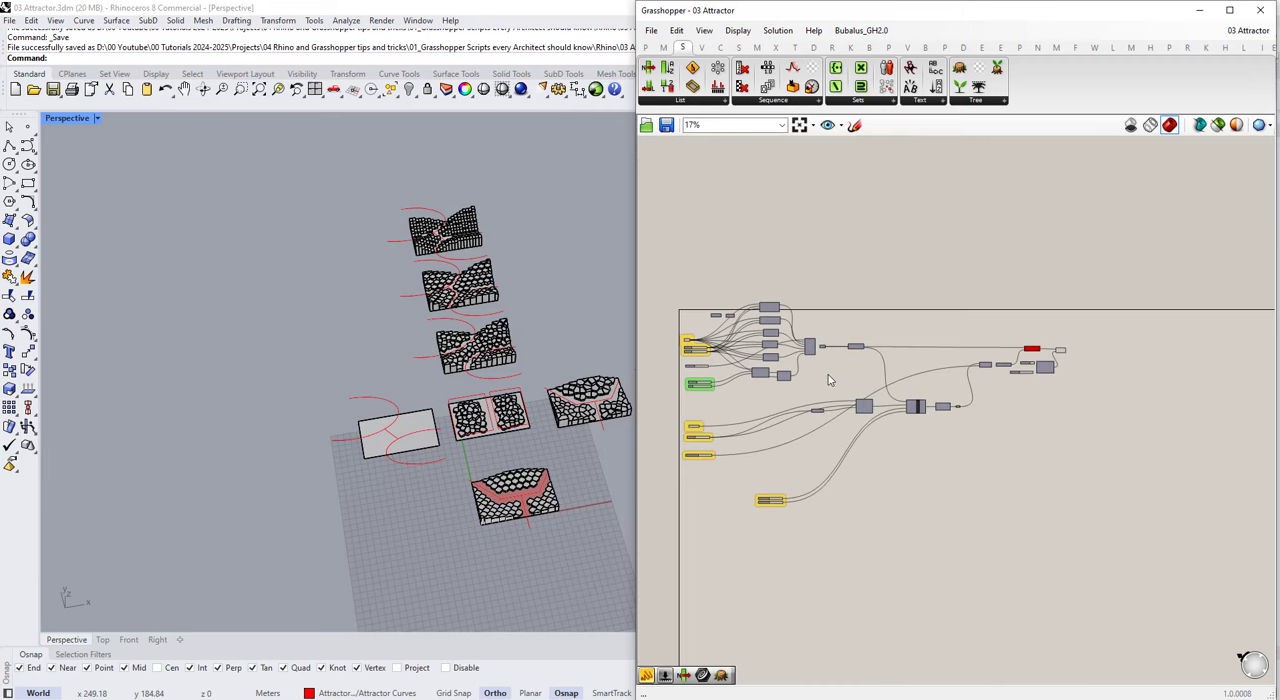
click(1201, 10)
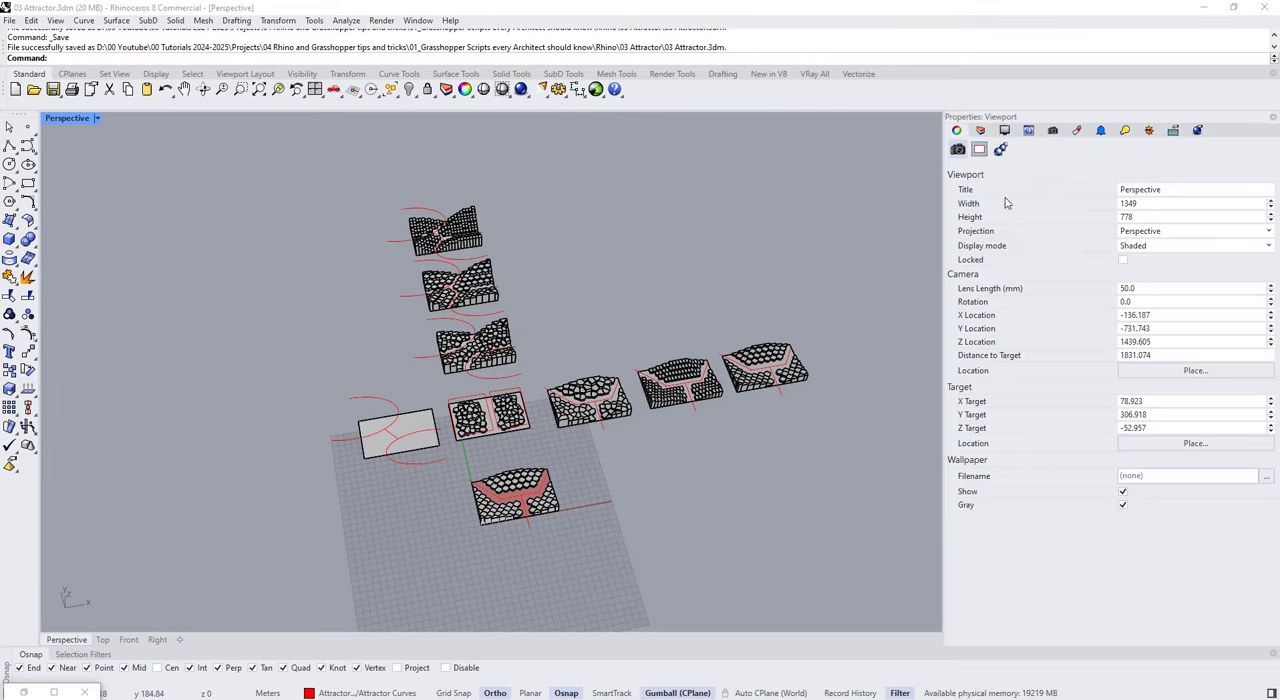
click(981, 131)
click(963, 288)
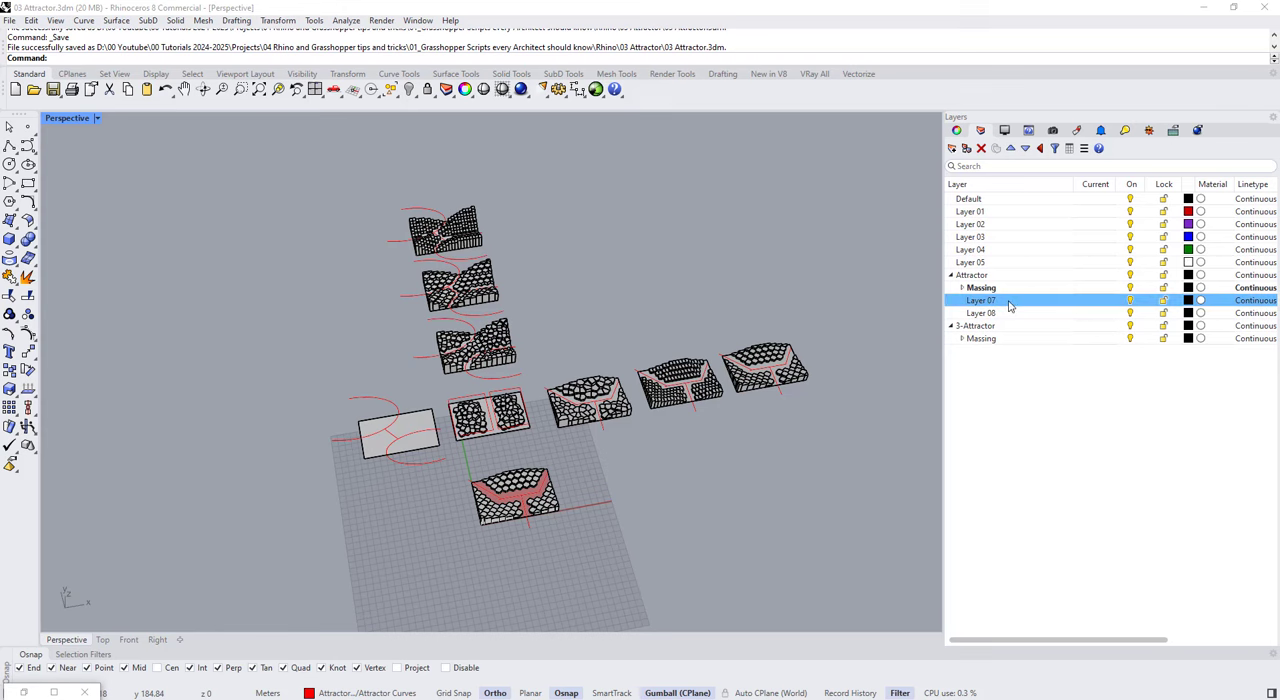
click(1008, 304)
click(1003, 289)
click(998, 301)
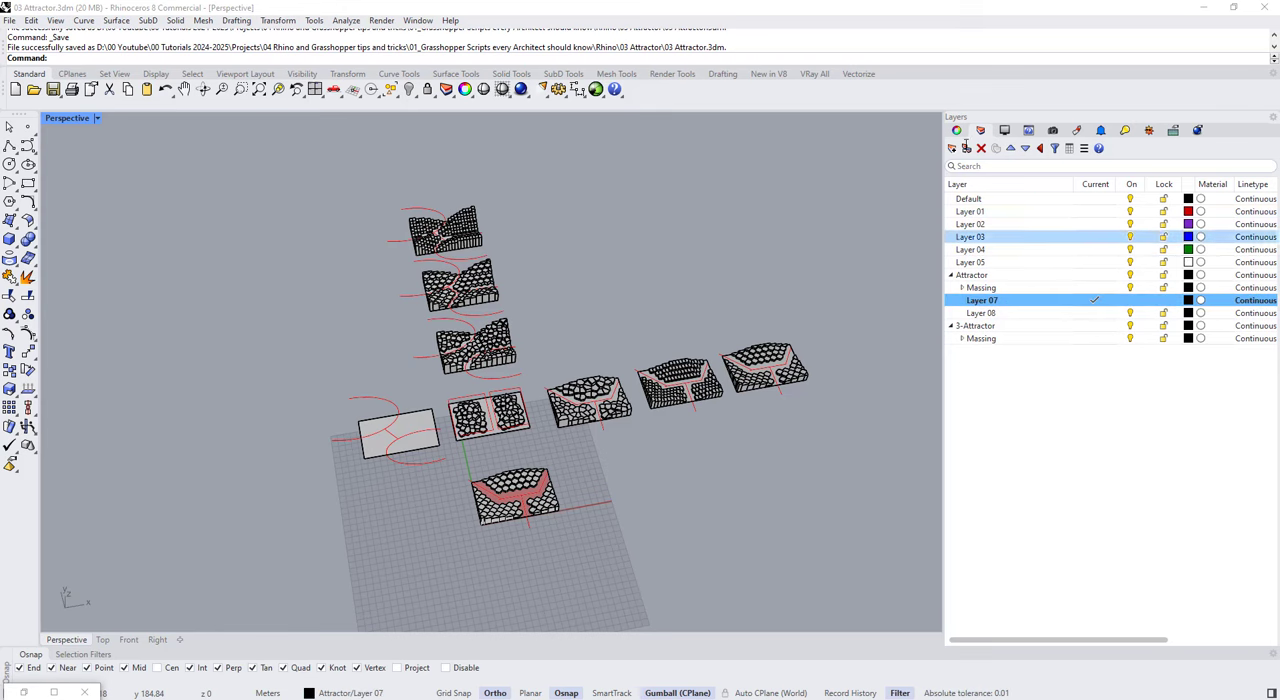
click(981, 148)
key(Return)
Step: Duplicate the Massing layer under Attractor without its objects and name the copy Landscape
right_click(1004, 290)
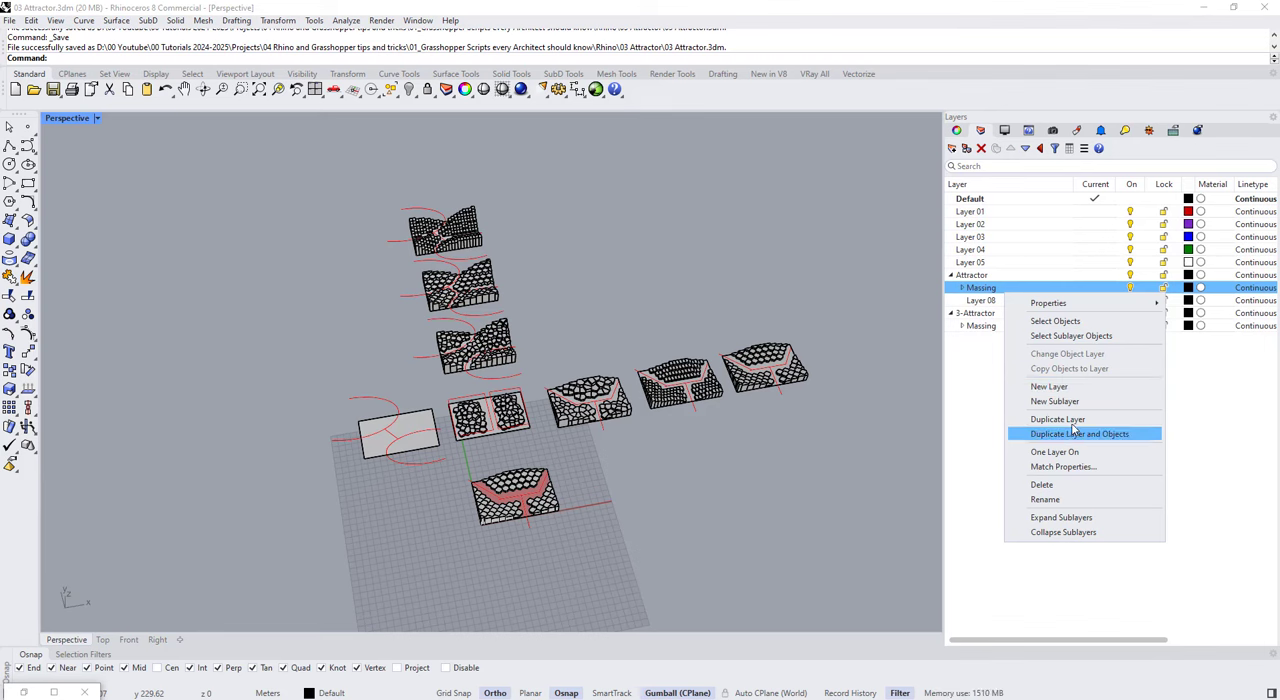
click(1062, 420)
click(577, 376)
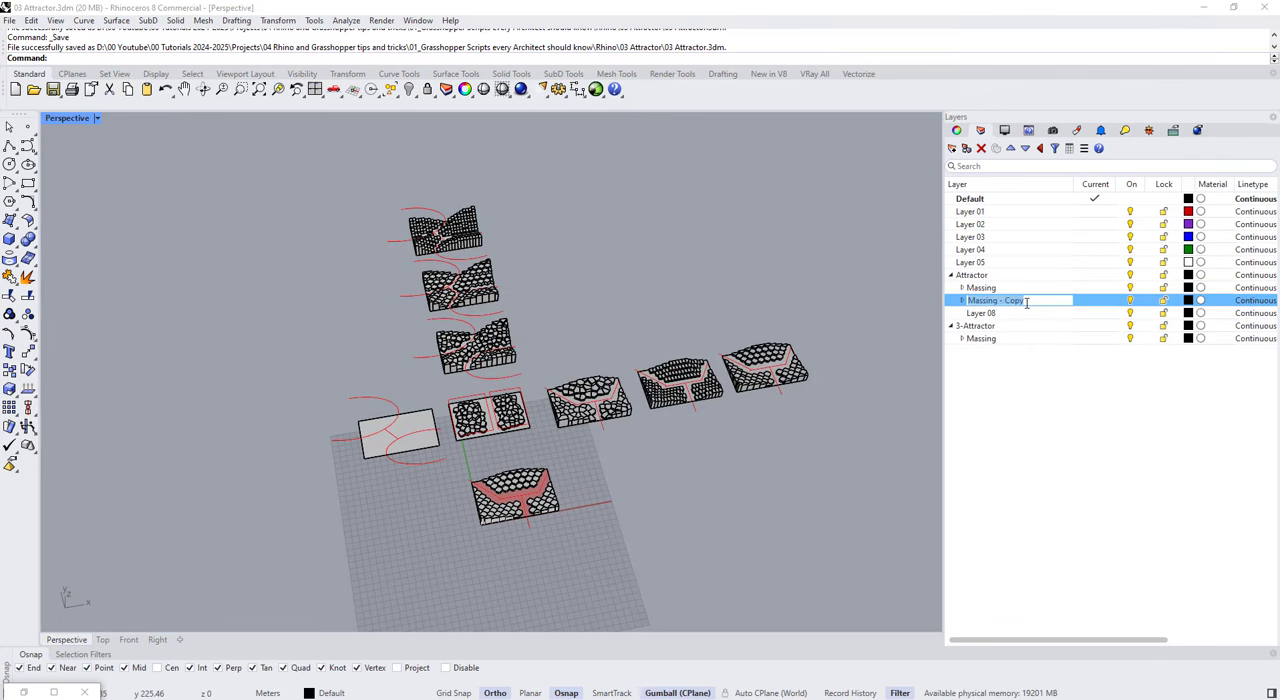
text(Landscape)
key(Return)
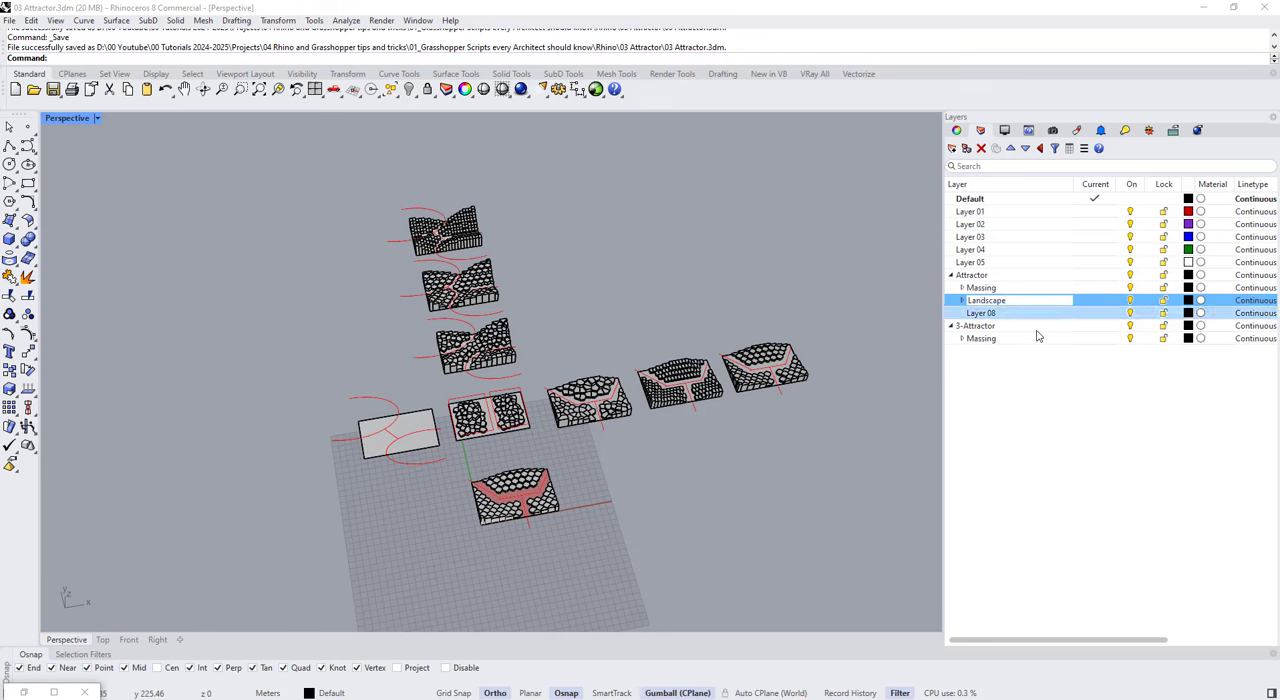
Step: Rename Landscape's third sublayer Landsacpe and add two sublayers named Grass and Tile beneath it
click(962, 300)
click(1003, 338)
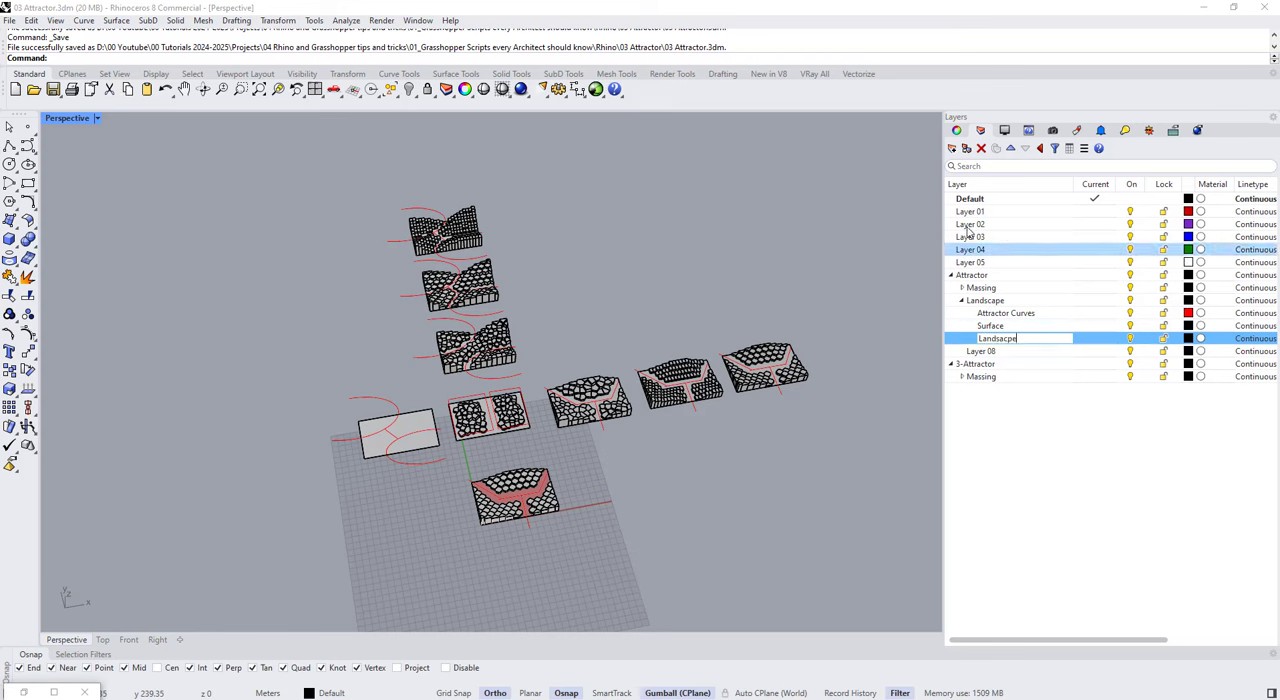
click(966, 149)
click(953, 149)
click(1014, 351)
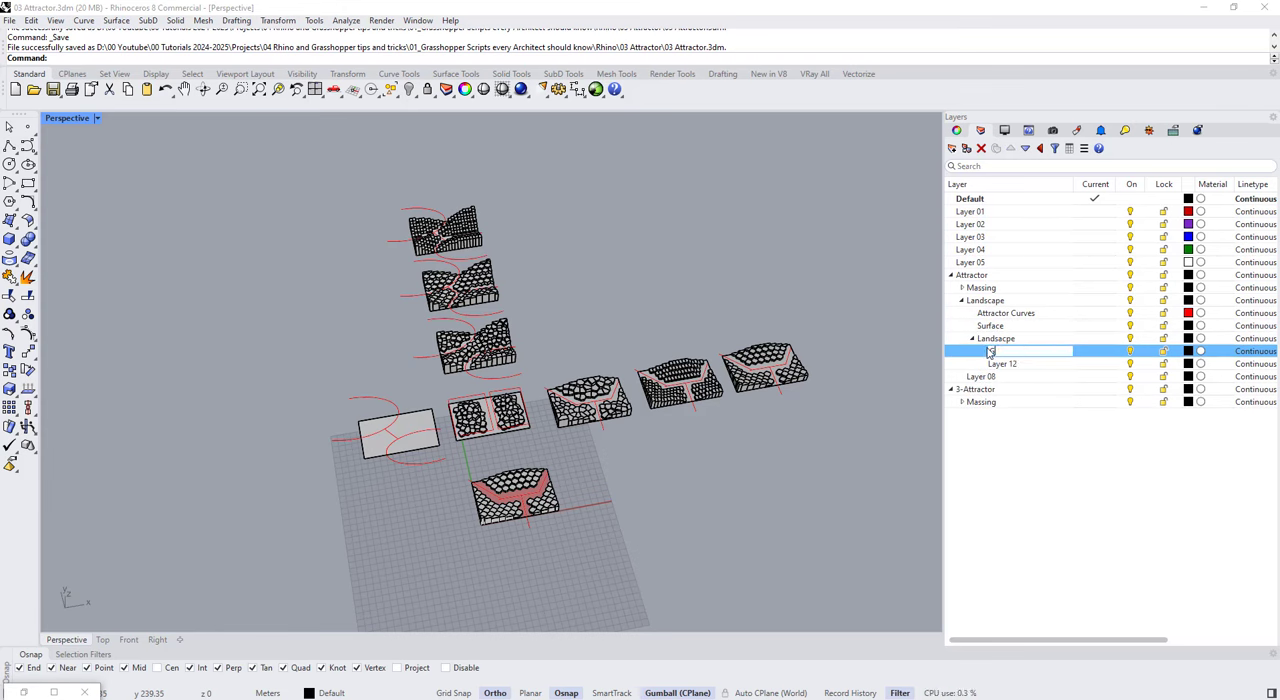
text(Grass)
double_click(1032, 364)
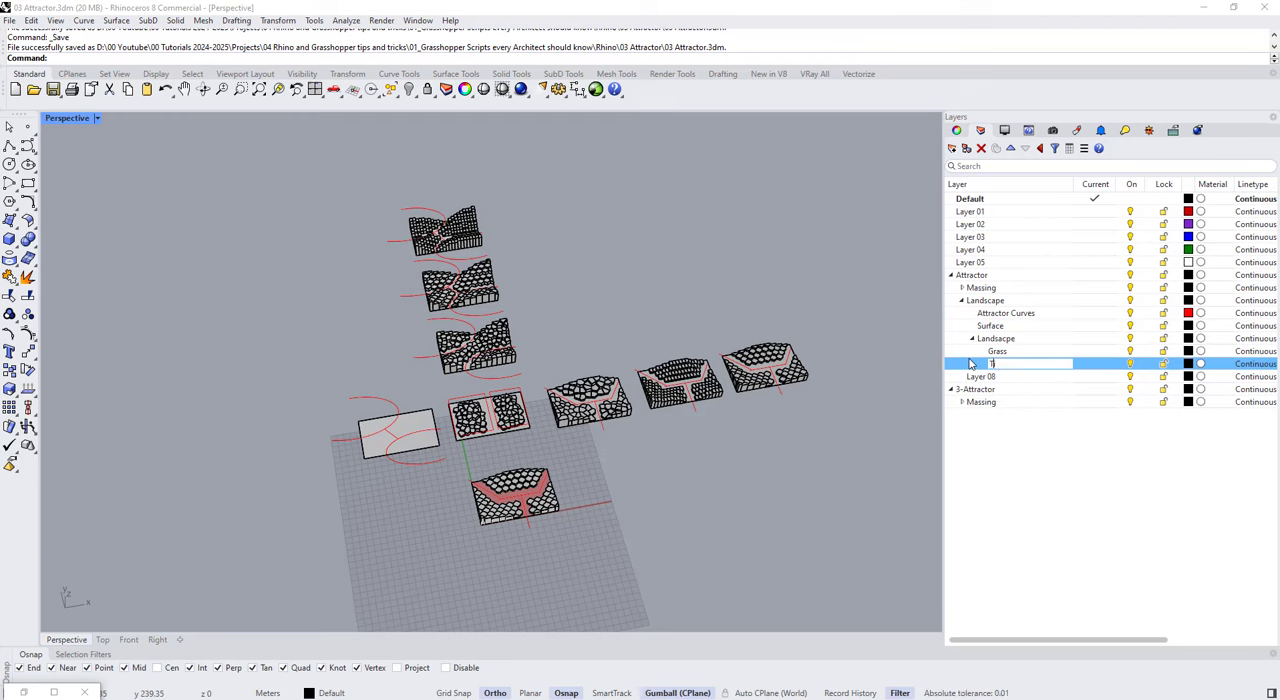
Step: Set the Grass layer's colour to bright green and the Tile layer's colour to light grey
click(1188, 351)
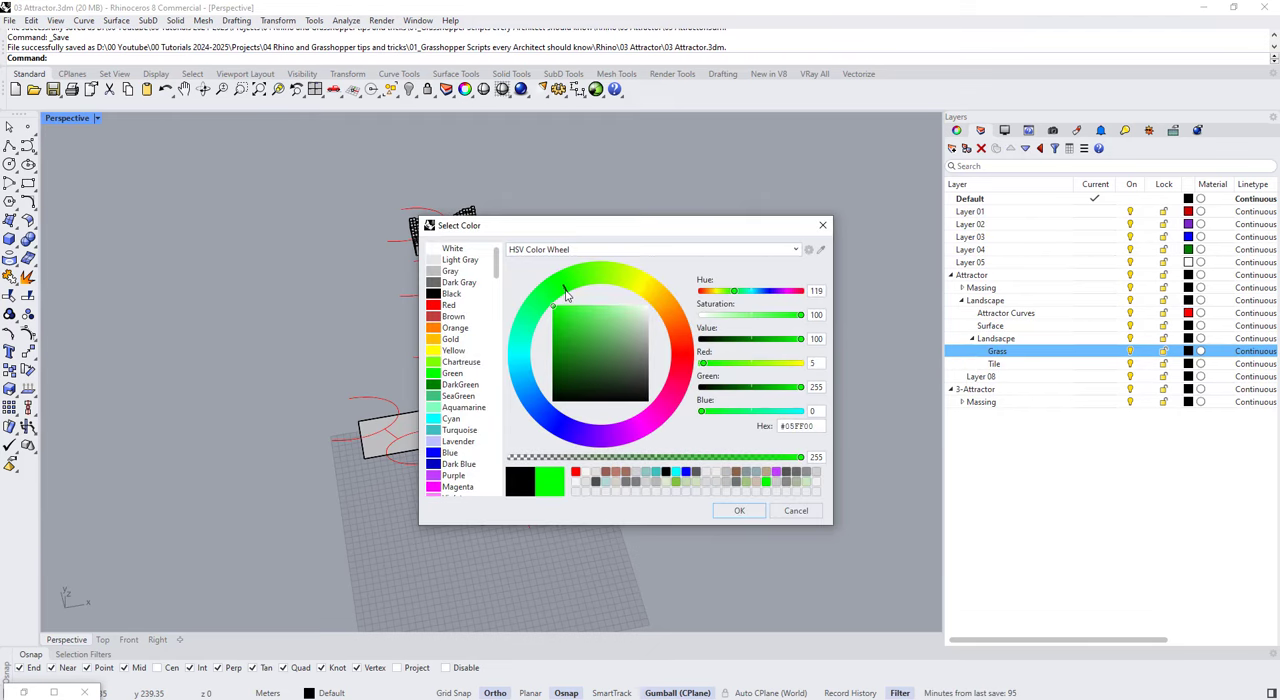
click(739, 510)
click(1188, 364)
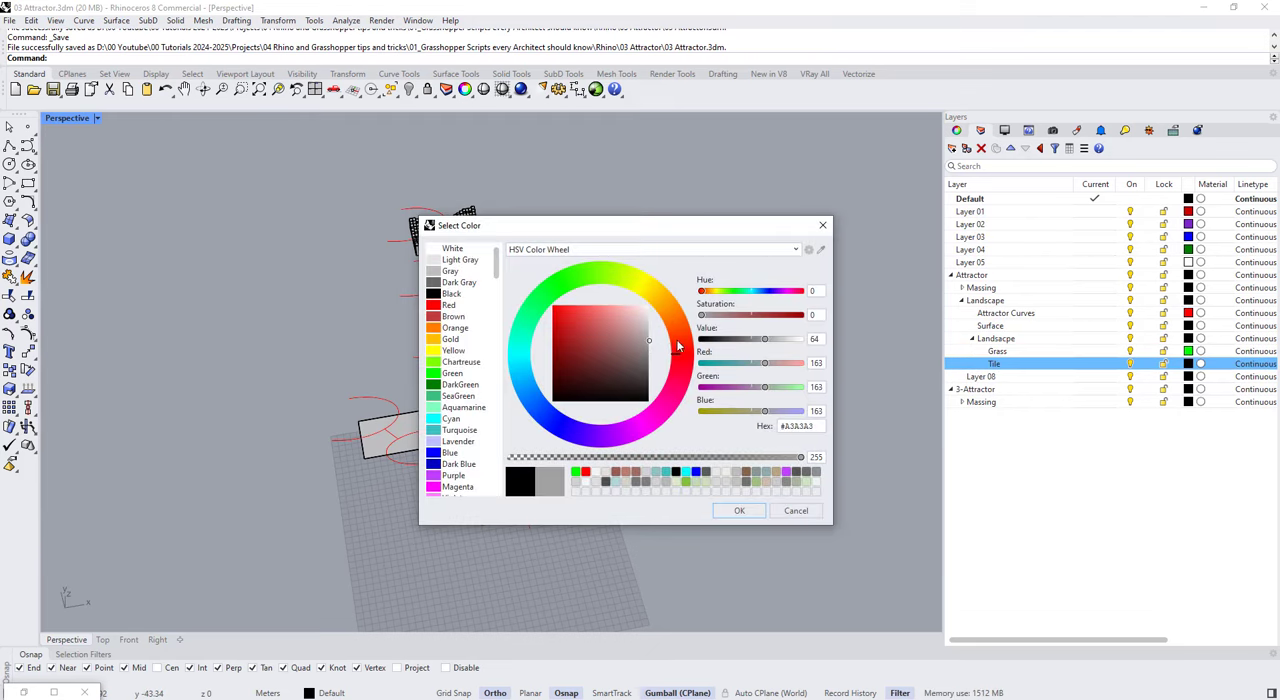
click(739, 510)
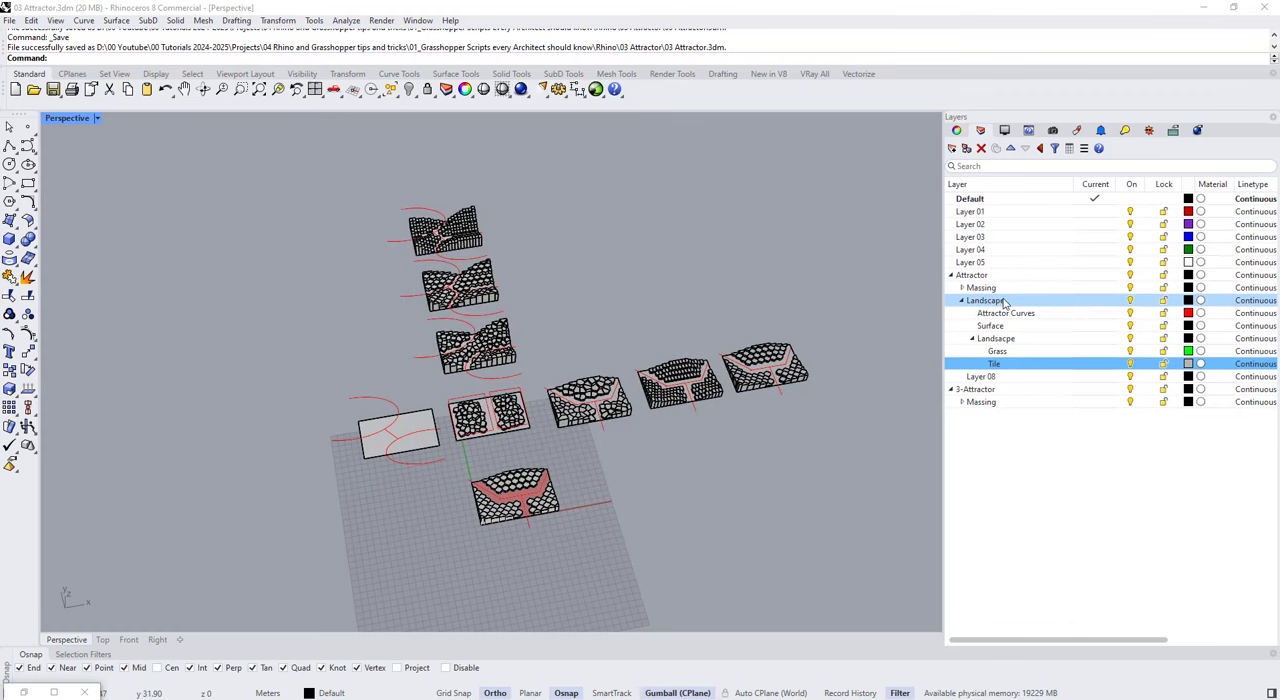
Step: Collapse the Landscape layer and turn off the Massing layer under Attractor
click(962, 300)
click(1130, 287)
right_drag(560, 470, 590, 480)
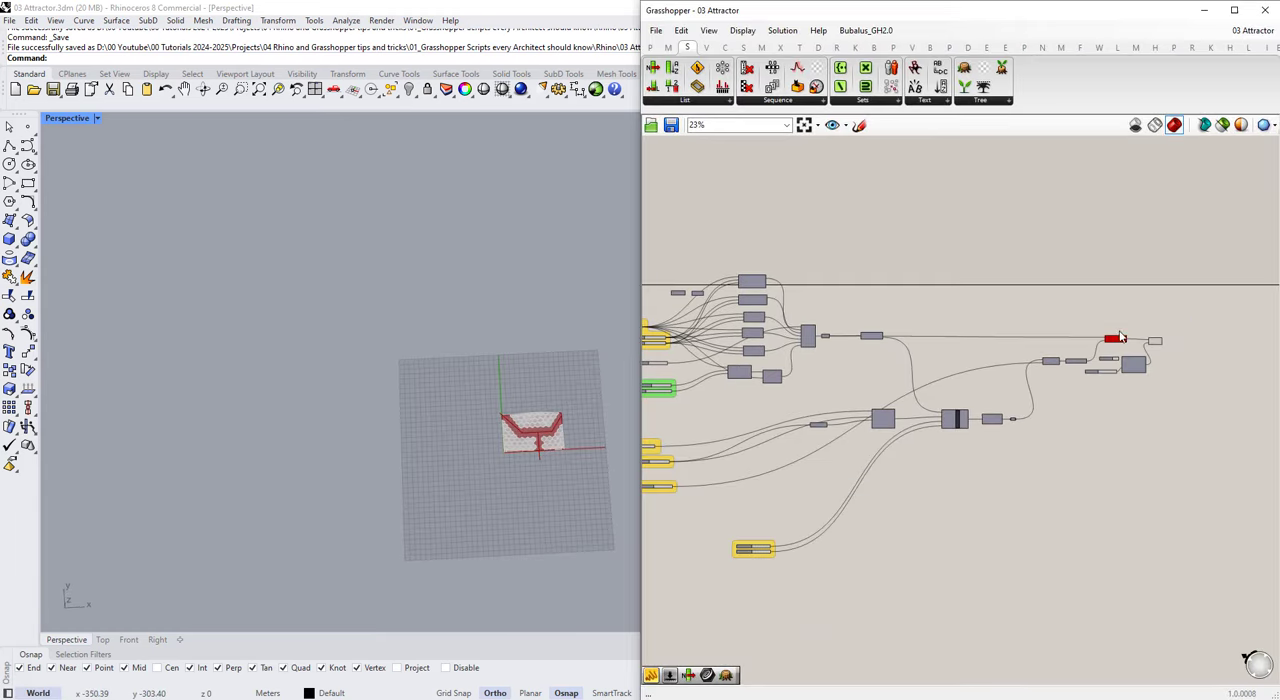
Step: Turn off the viewport preview of the massing definition's components in Grasshopper and return to Rhino
drag(1078, 386, 1168, 313)
middle_click(1149, 311)
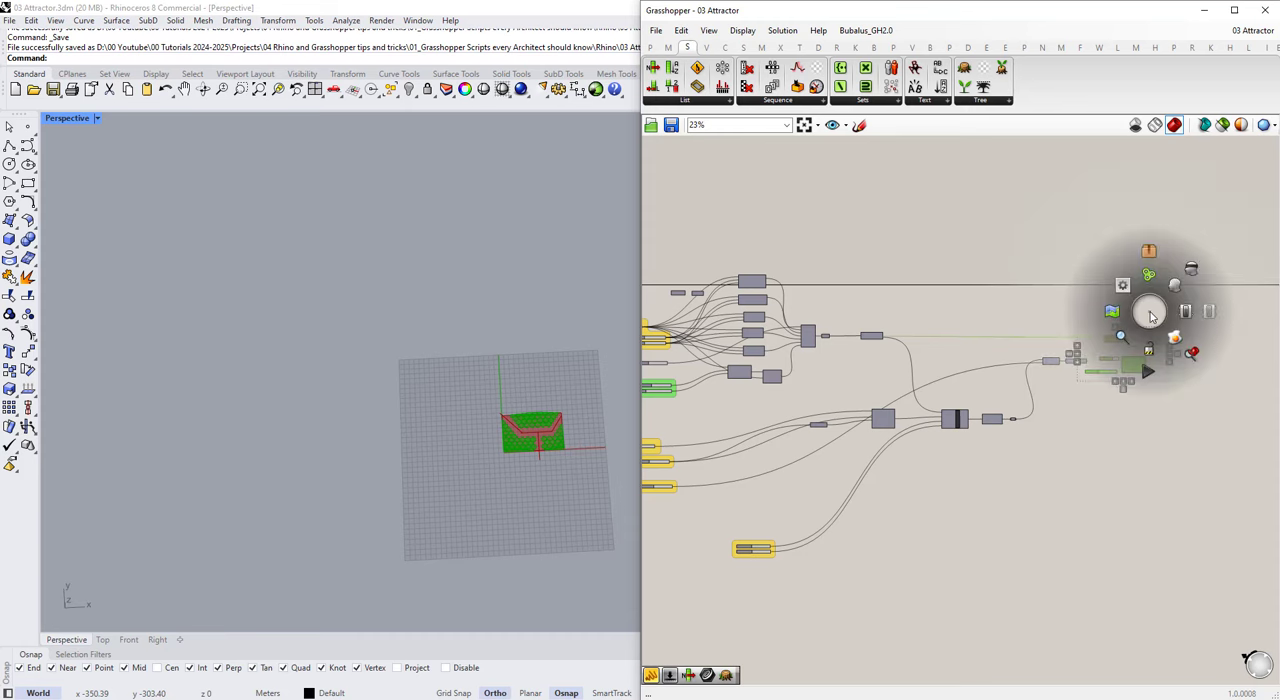
click(1187, 270)
click(1211, 346)
scroll(1212, 346, down, 3)
scroll(867, 346, up, 6)
scroll(874, 236, down, 2)
drag(877, 229, 859, 545)
middle_click(869, 354)
click(906, 315)
click(1060, 160)
click(1204, 10)
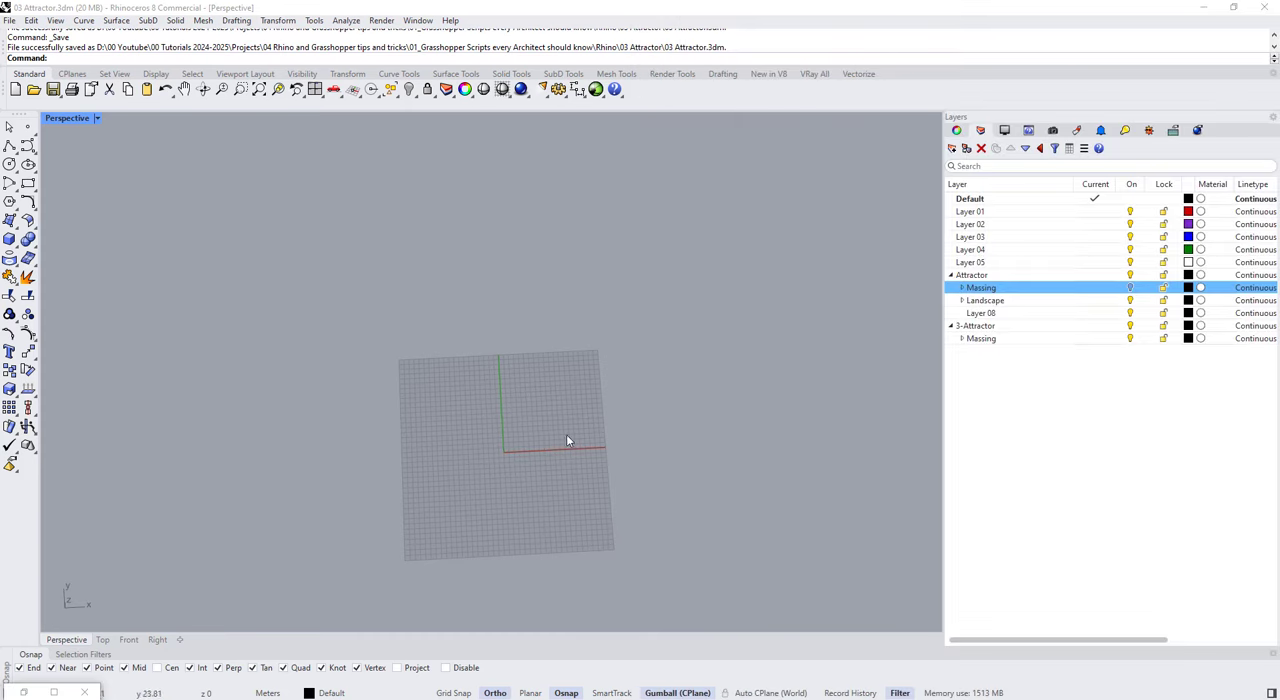
Step: Draw a three-point rectangular plane with a 20 m first edge near the origin on Landscape's Surface layer
click(964, 300)
double_click(1018, 327)
right_drag(622, 358, 603, 374)
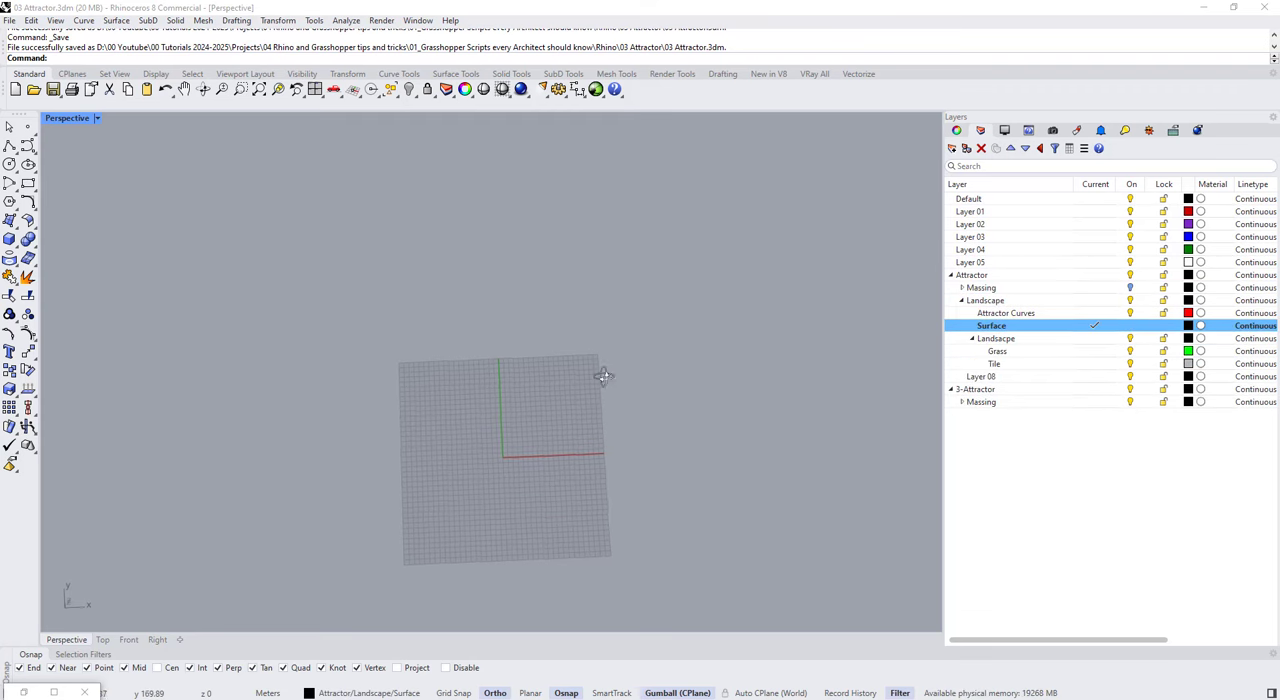
scroll(545, 447, up, 7)
click(14, 226)
click(48, 247)
scroll(458, 461, up, 5)
click(444, 451)
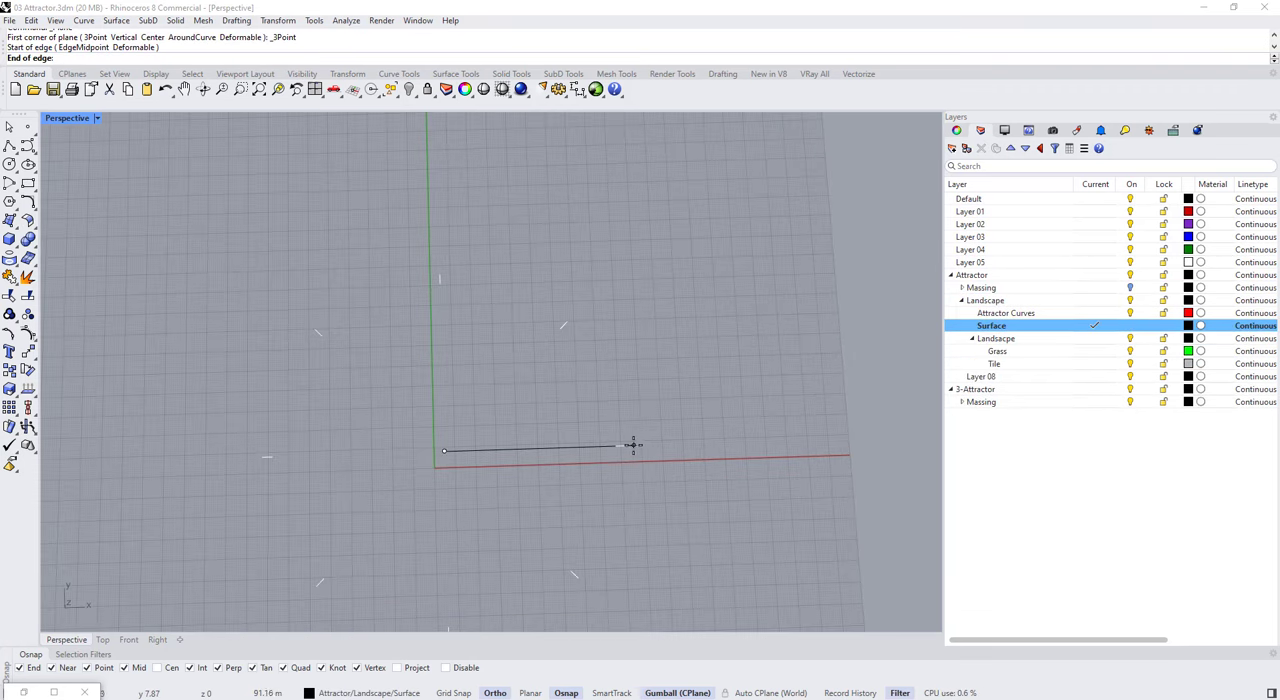
text(20)
key(Return)
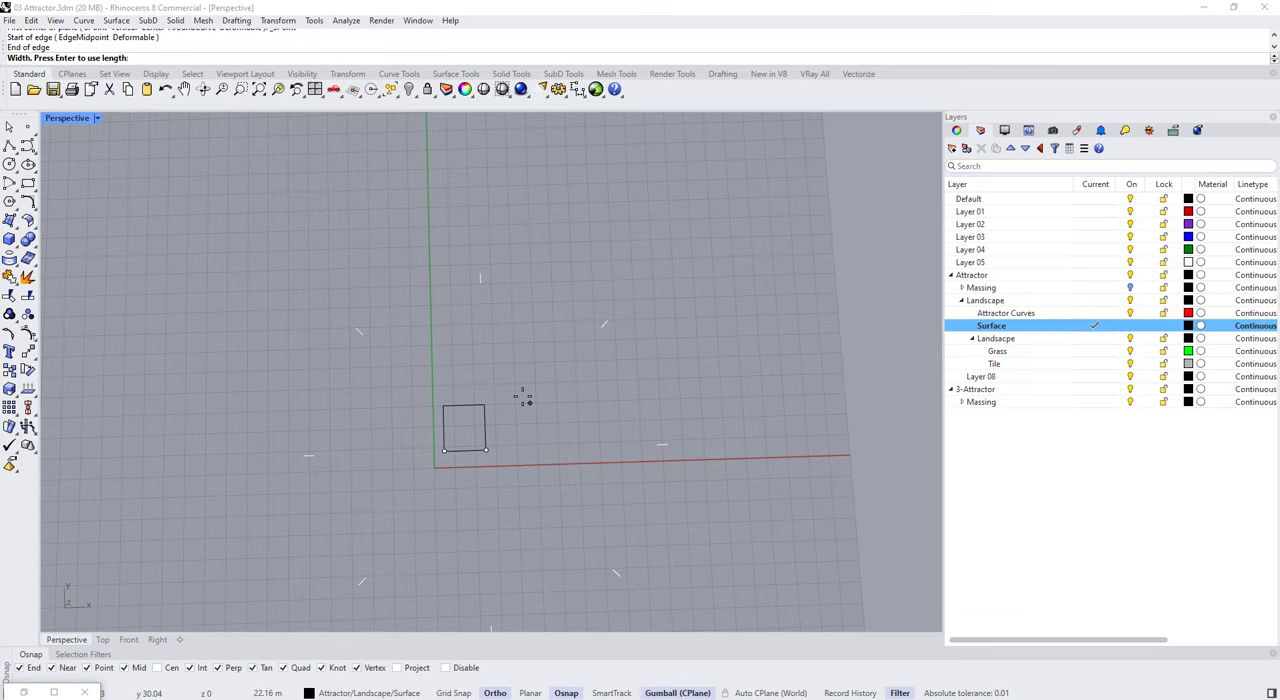
key(Return)
Step: Make the Attractor Curves sublayer under Landscape the current layer
right_drag(530, 403, 448, 336)
scroll(443, 329, up, 12)
click(414, 364)
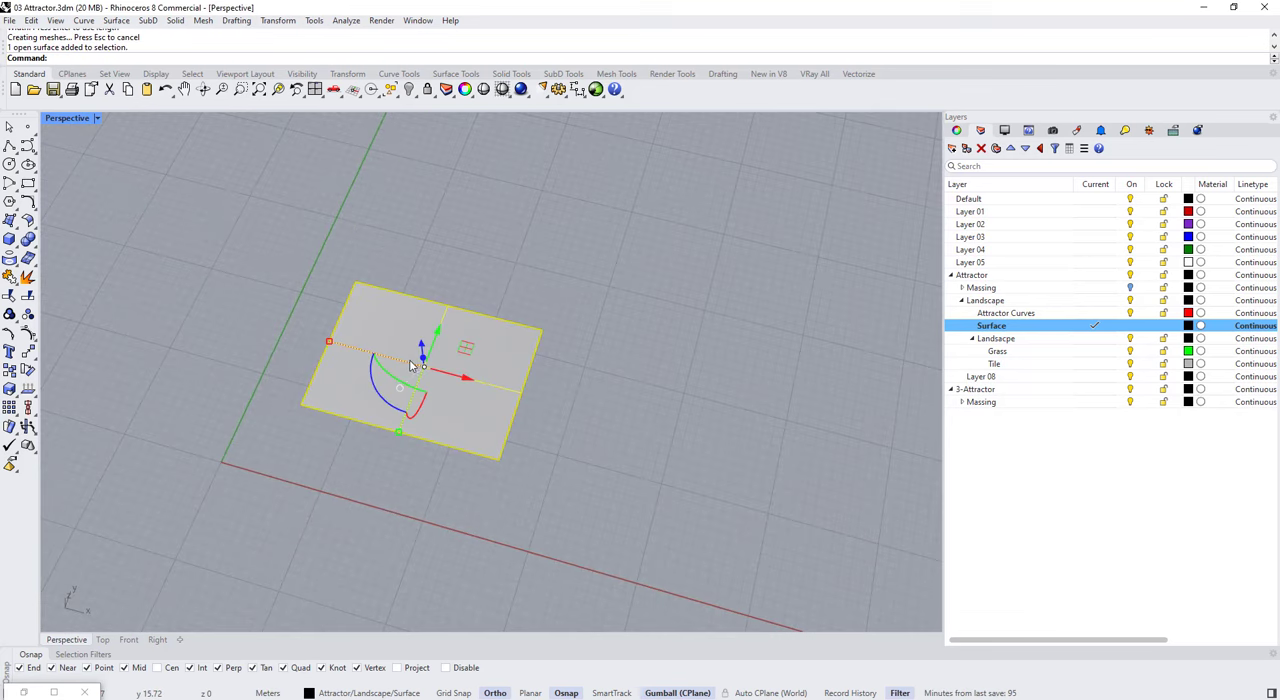
text(zs)
key(Return)
key(Escape)
double_click(998, 314)
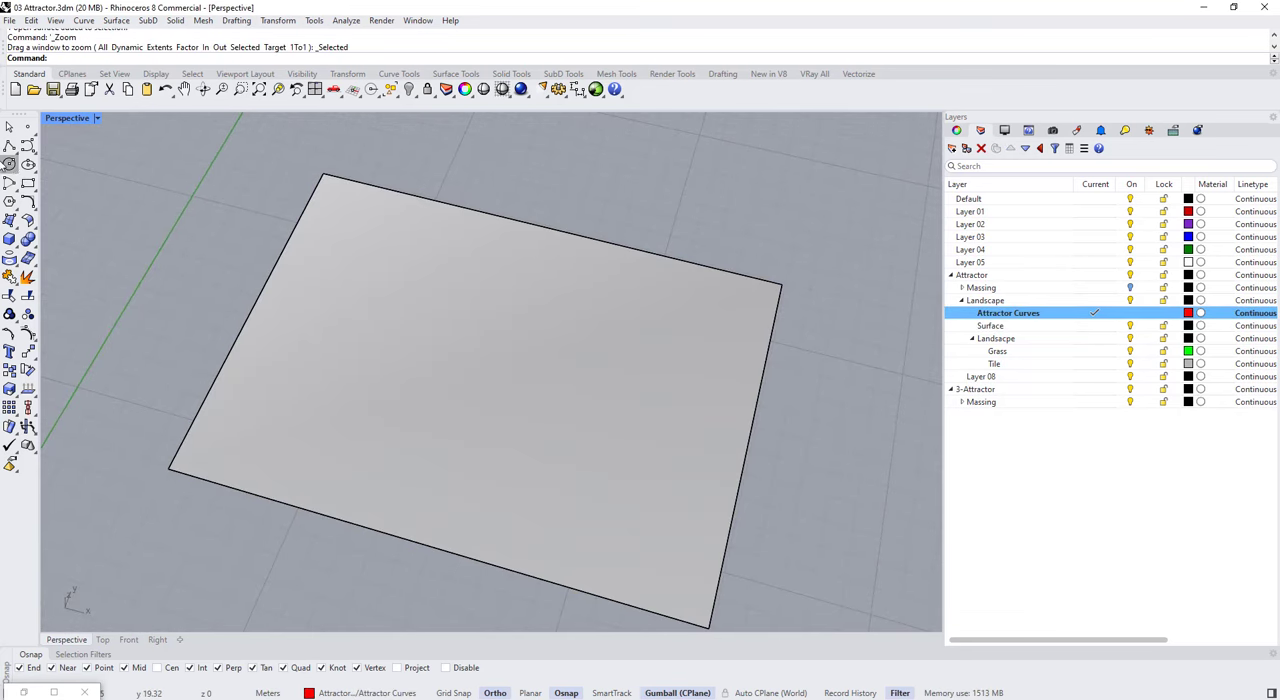
click(26, 146)
click(325, 153)
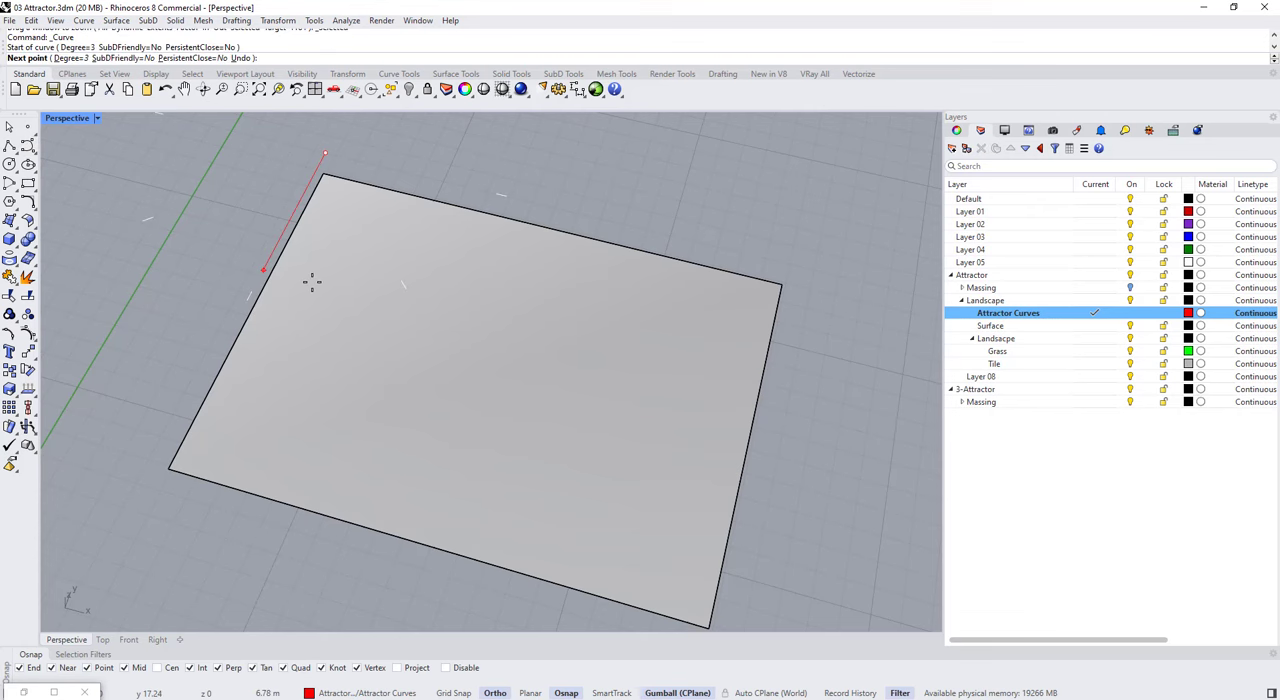
key(Escape)
Step: With Ortho off, draw a control-point curve from beyond the surface's back-left corner, sweeping across it and past its right edge
scroll(312, 282, down, 2)
right_drag(334, 271, 289, 303)
right_click(275, 189)
click(251, 173)
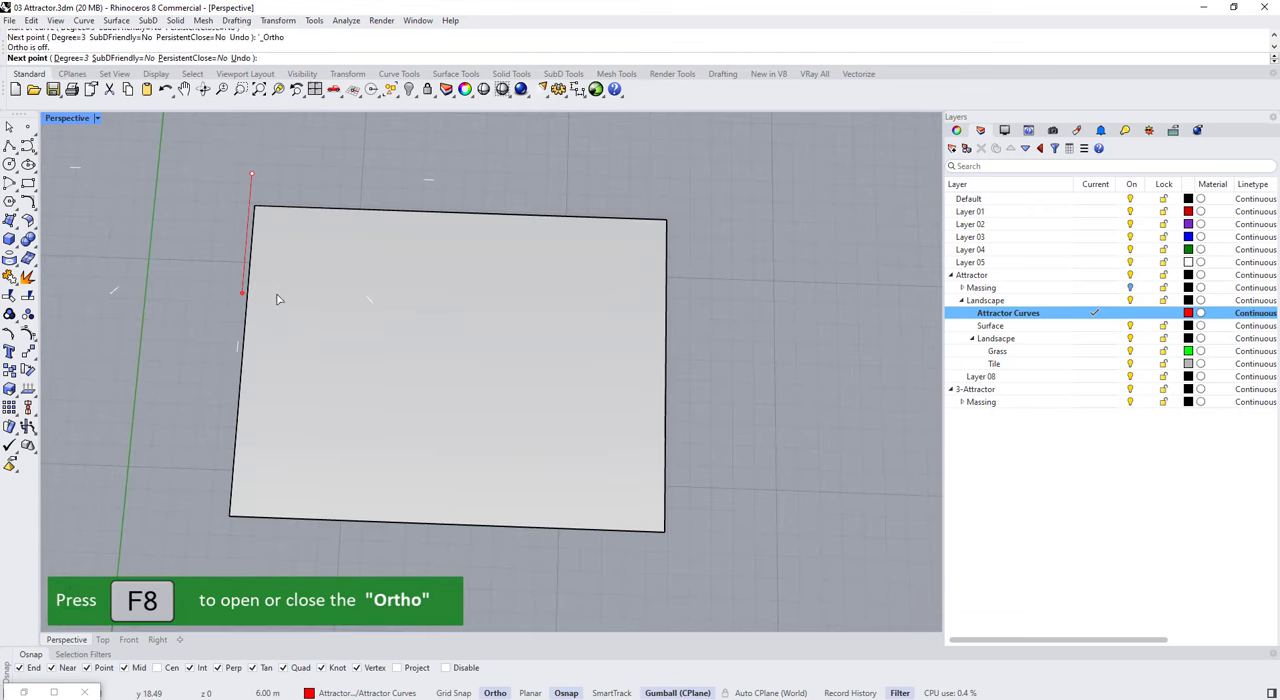
click(272, 305)
click(447, 361)
click(708, 391)
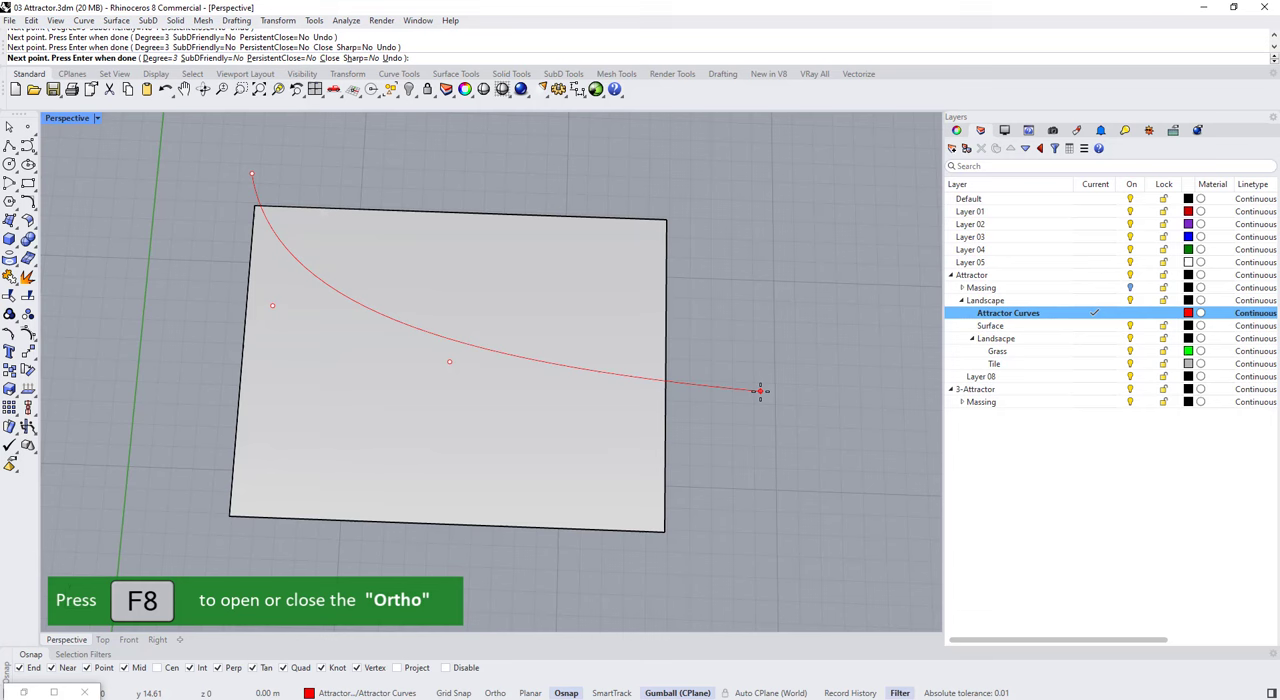
Step: Draw a second control-point curve from beyond the surface's front-left corner, crossing the first curve and running past the back edge
right_click(319, 539)
click(232, 591)
click(410, 567)
click(461, 483)
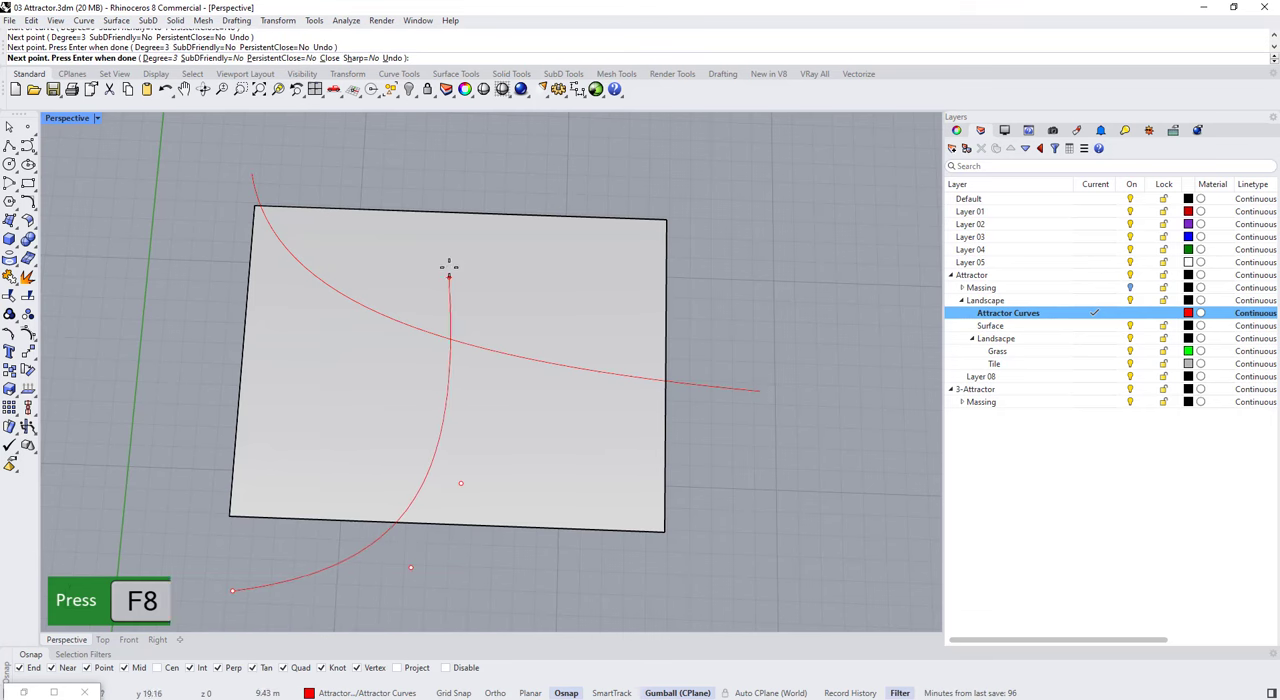
right_click(509, 136)
right_drag(615, 450, 566, 374)
click(683, 382)
scroll(683, 376, down, 2)
mouse_move(599, 275)
mouse_down()
mouse_move(590, 291)
mouse_move(589, 267)
mouse_up()
click(590, 239)
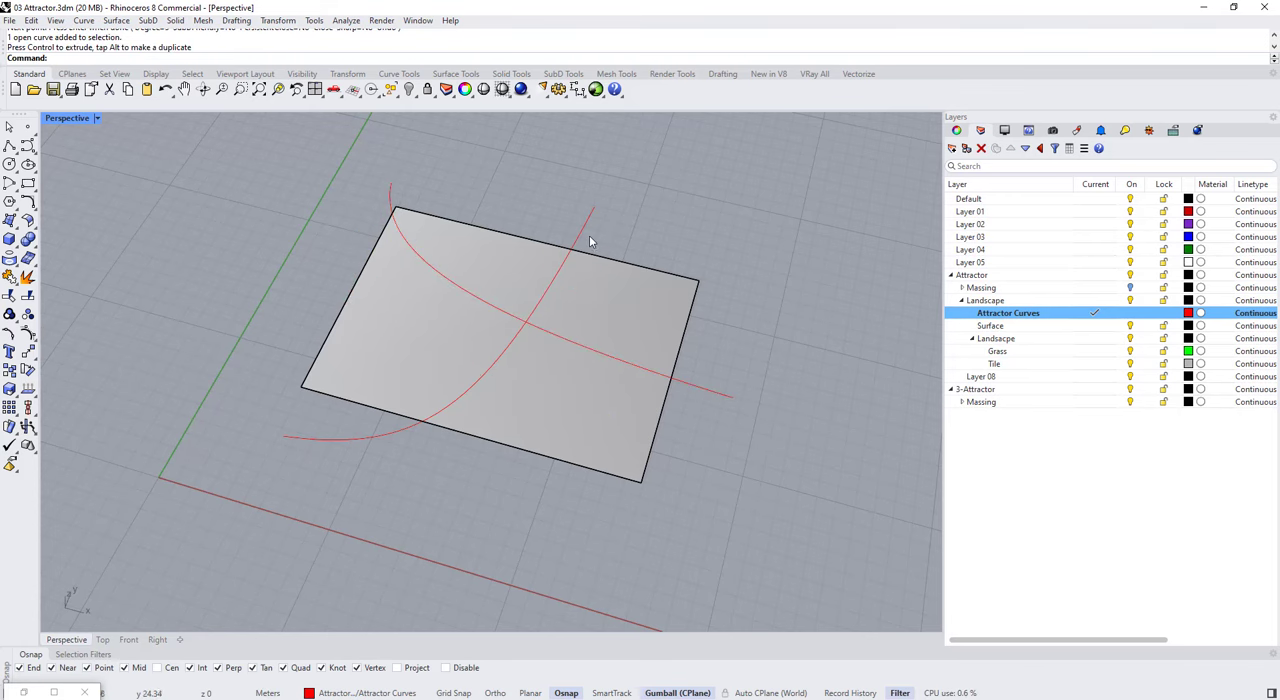
Step: Switch back to Grasshopper and go over the attractor part of the definition
right_drag(602, 254, 645, 207)
key(Return)
right_drag(1106, 306, 880, 337)
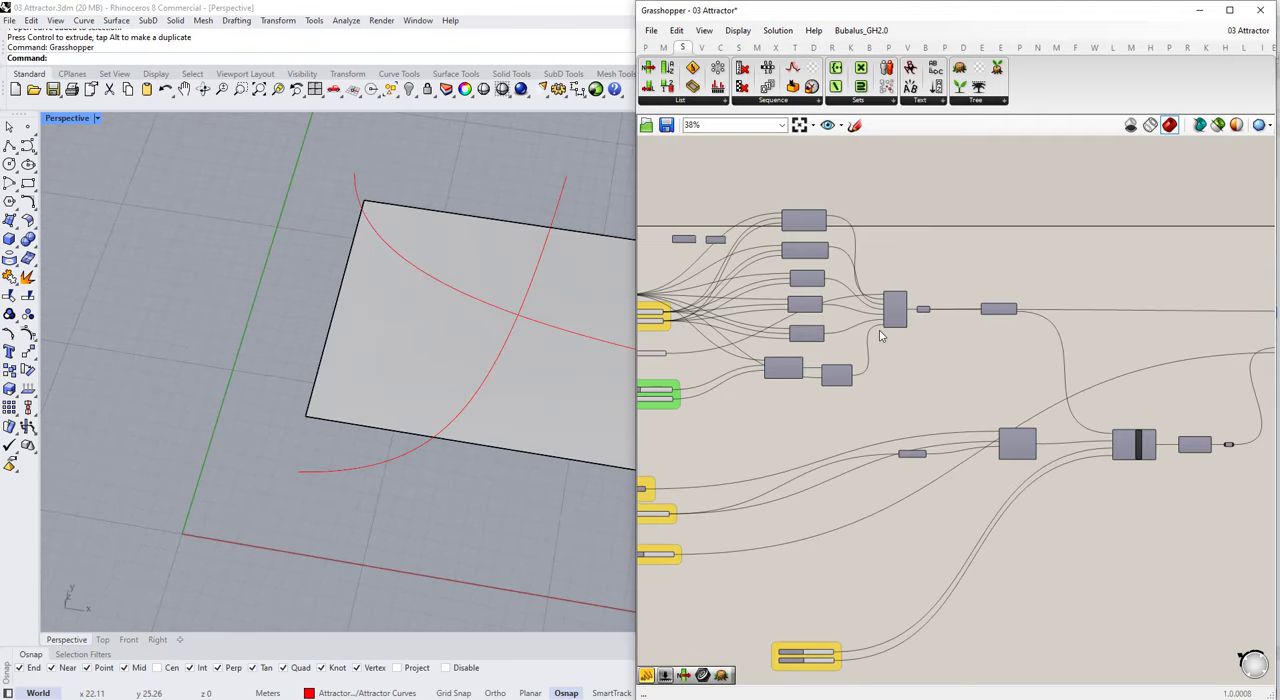
right_drag(1234, 477, 1051, 400)
scroll(913, 362, up, 3)
scroll(819, 381, down, 3)
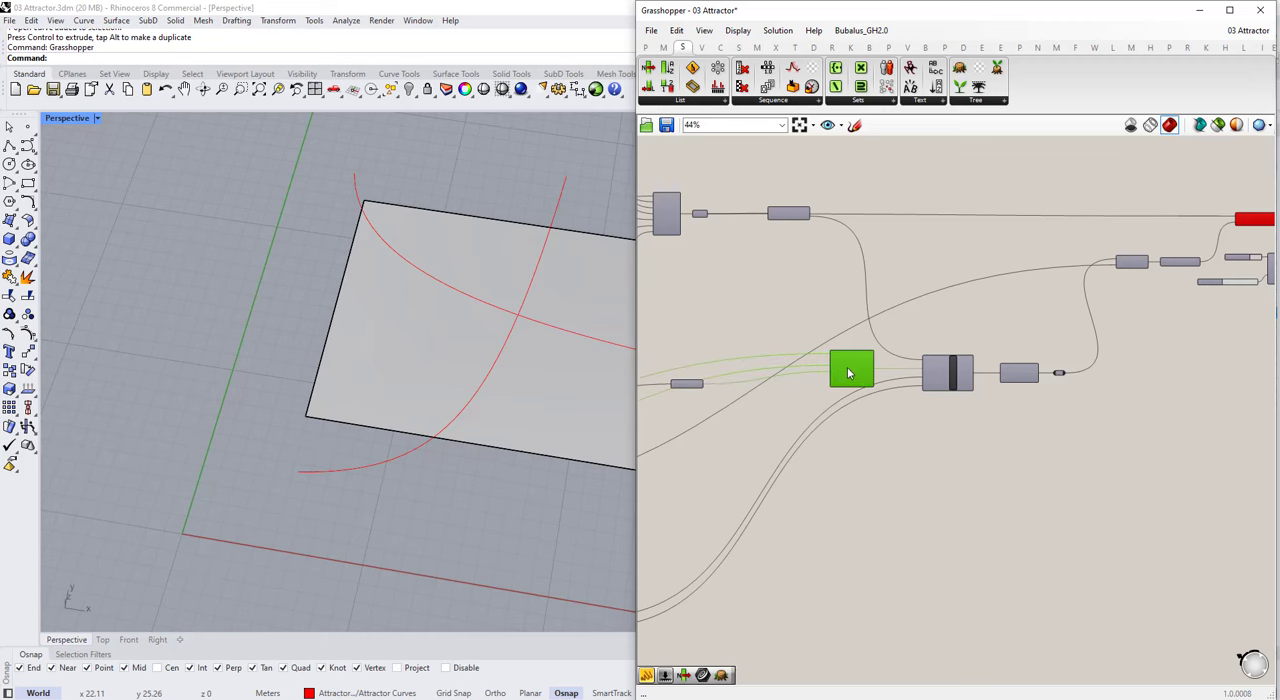
scroll(848, 373, down, 5)
Step: Select the whole massing definition and place a copy of it below the original
drag(1106, 271, 694, 496)
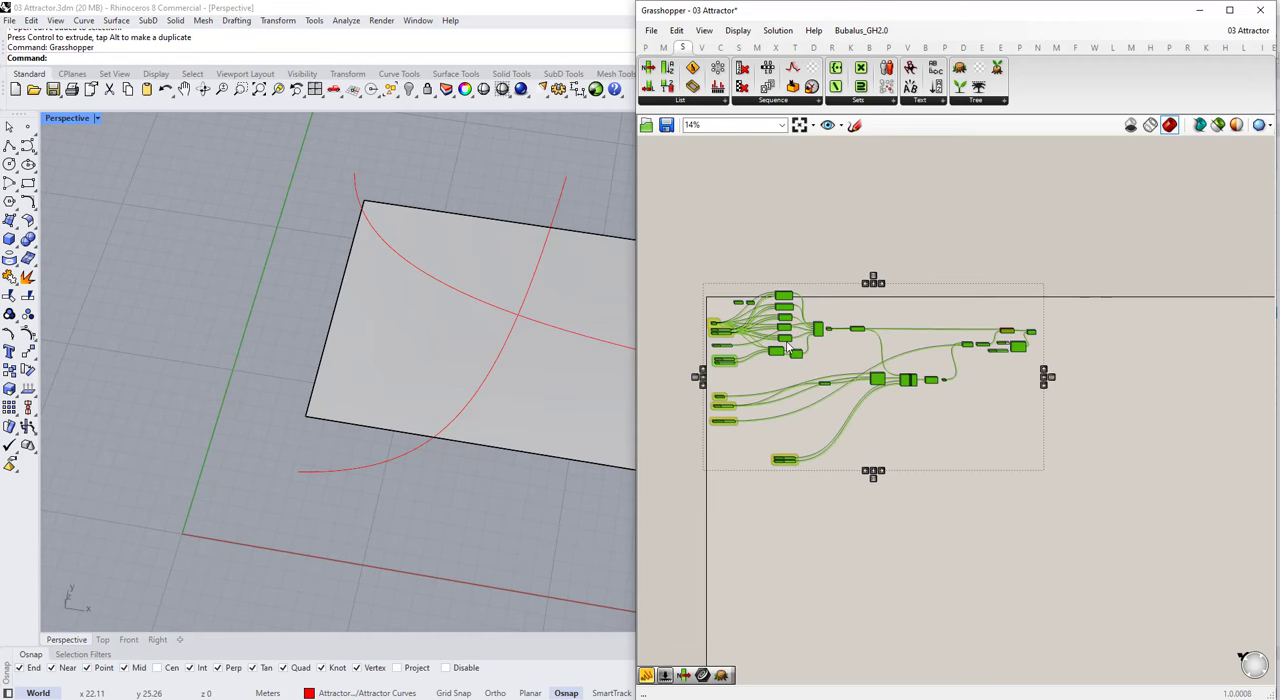
alt+drag(786, 342, 797, 620)
click(802, 510)
Step: Move the original definition's lowest yellow two-slider group to sit directly beneath the other input groups
scroll(804, 427, up, 4)
scroll(786, 472, down, 3)
mouse_move(734, 449)
mouse_down()
mouse_move(777, 522)
mouse_move(794, 521)
mouse_up()
drag(755, 492, 729, 482)
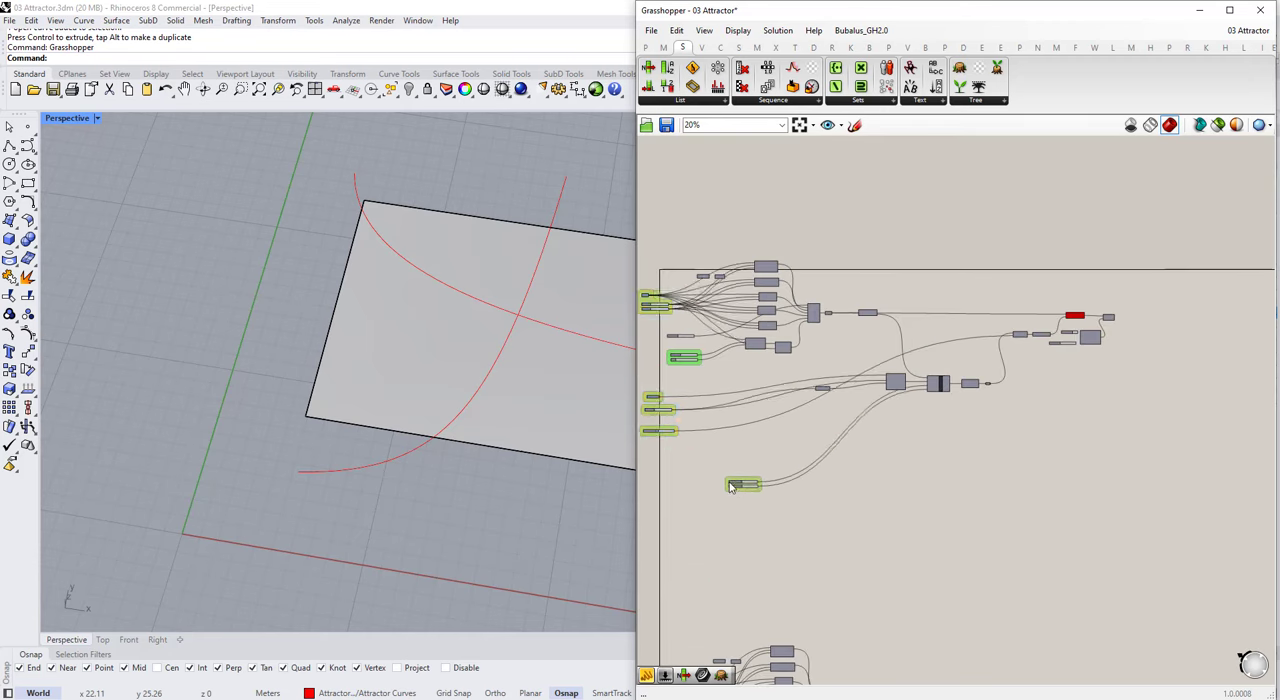
click(730, 486)
scroll(725, 480, up, 5)
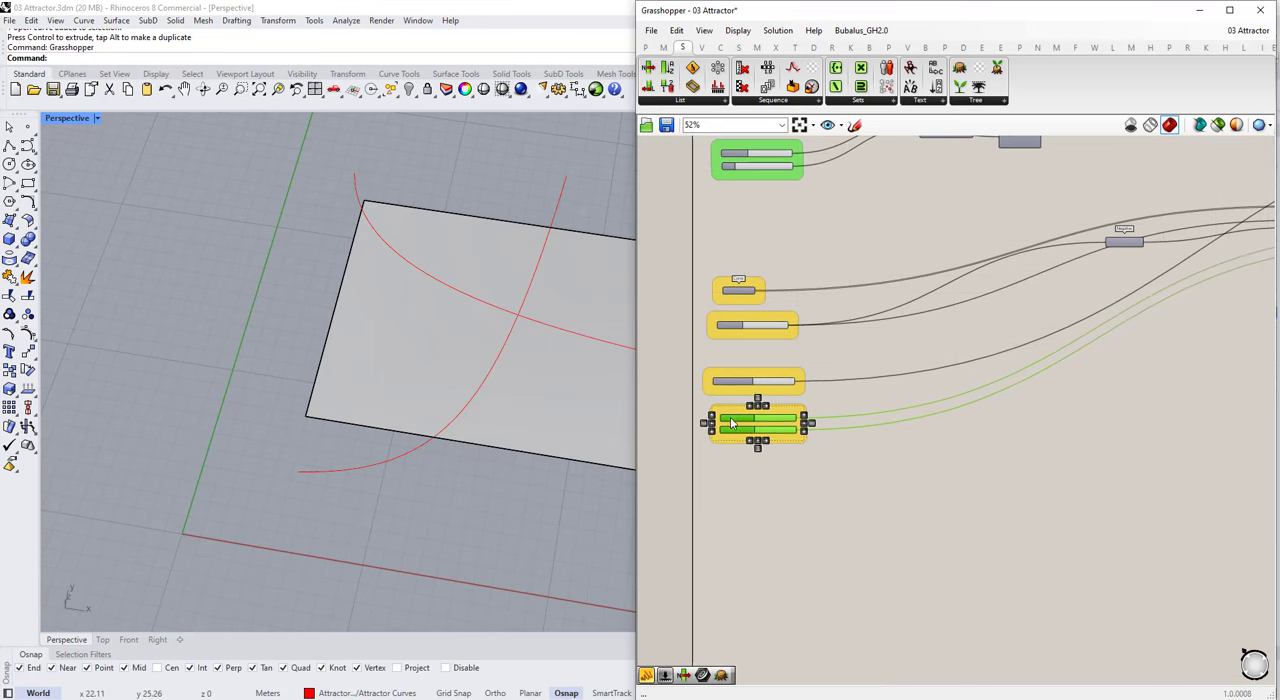
Step: Select the four yellow input groups below the green slider group and move them up closer to it
click(770, 520)
scroll(771, 522, down, 5)
scroll(739, 340, up, 3)
drag(729, 440, 861, 642)
drag(754, 498, 753, 428)
click(873, 273)
scroll(873, 273, down, 9)
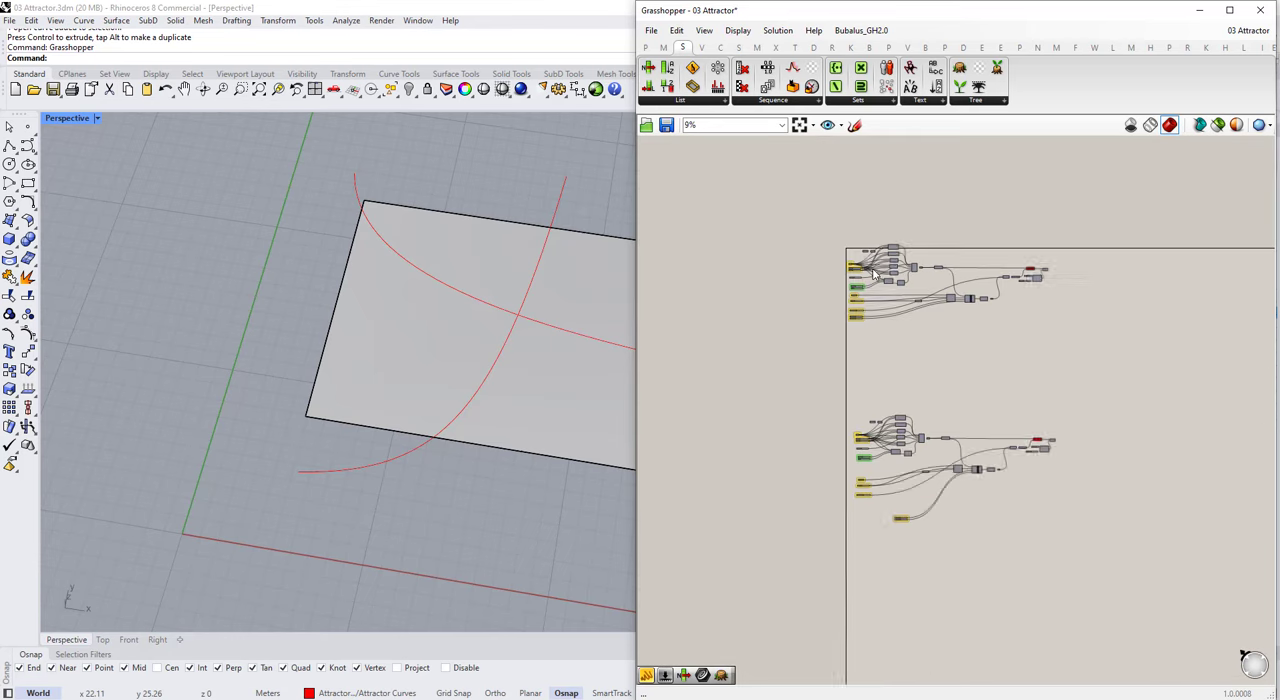
Step: Delete the copied definition below the original
drag(1105, 555, 832, 385)
scroll(949, 244, up, 1)
key(Delete)
Step: Duplicate the whole tidied definition and place the copy below the original
drag(1118, 370, 776, 230)
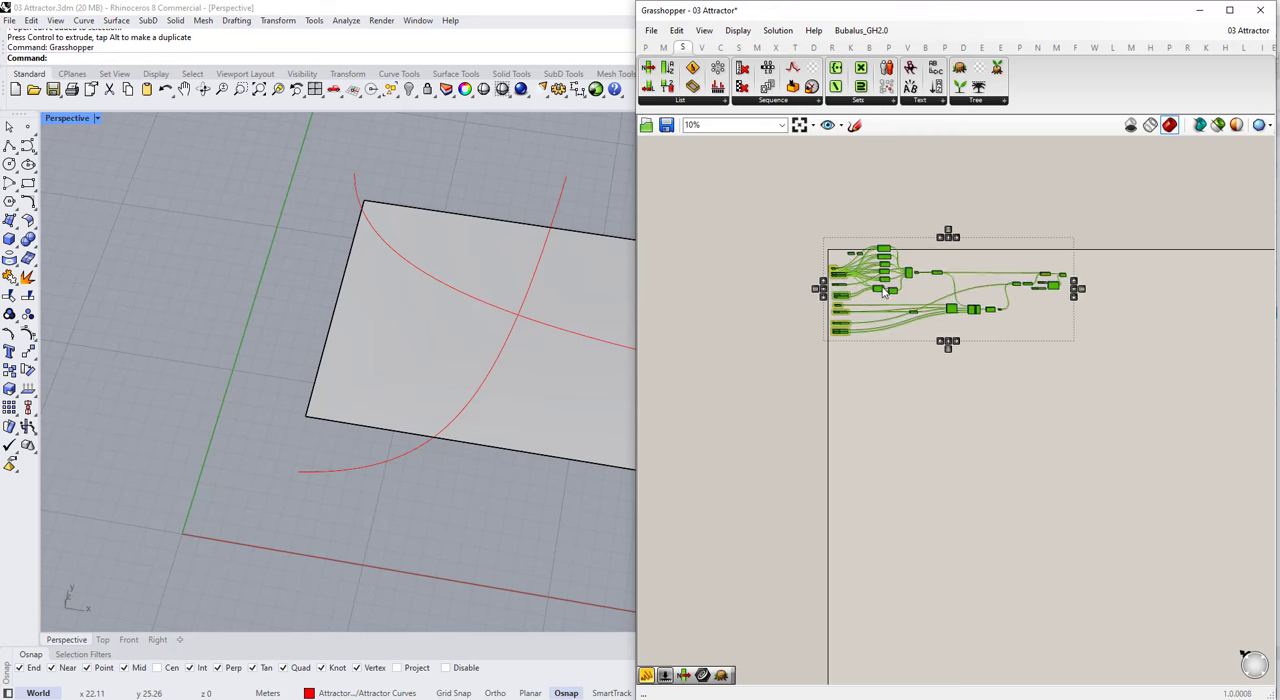
alt+drag(884, 292, 898, 479)
click(886, 209)
Step: Add a scribble above the original definition with the text "Attractor Massing Script"
scroll(889, 222, up, 10)
double_click(923, 260)
text(scv)
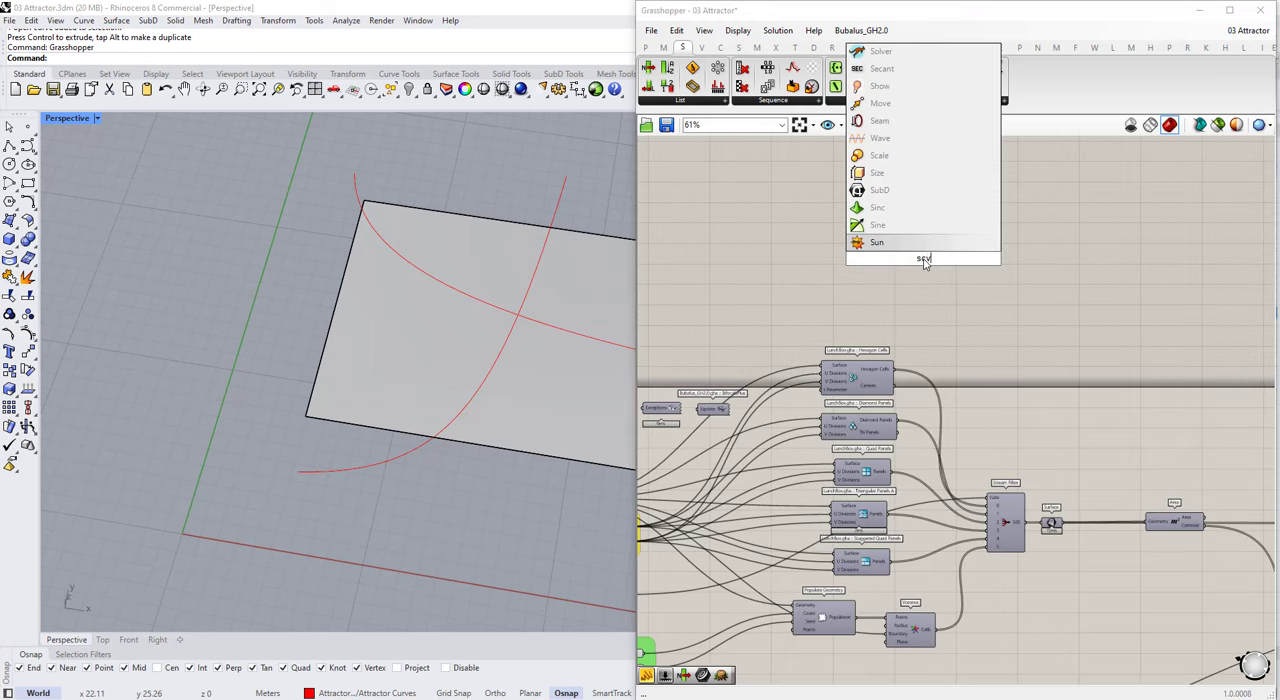
key(BackSpace)
text(rip)
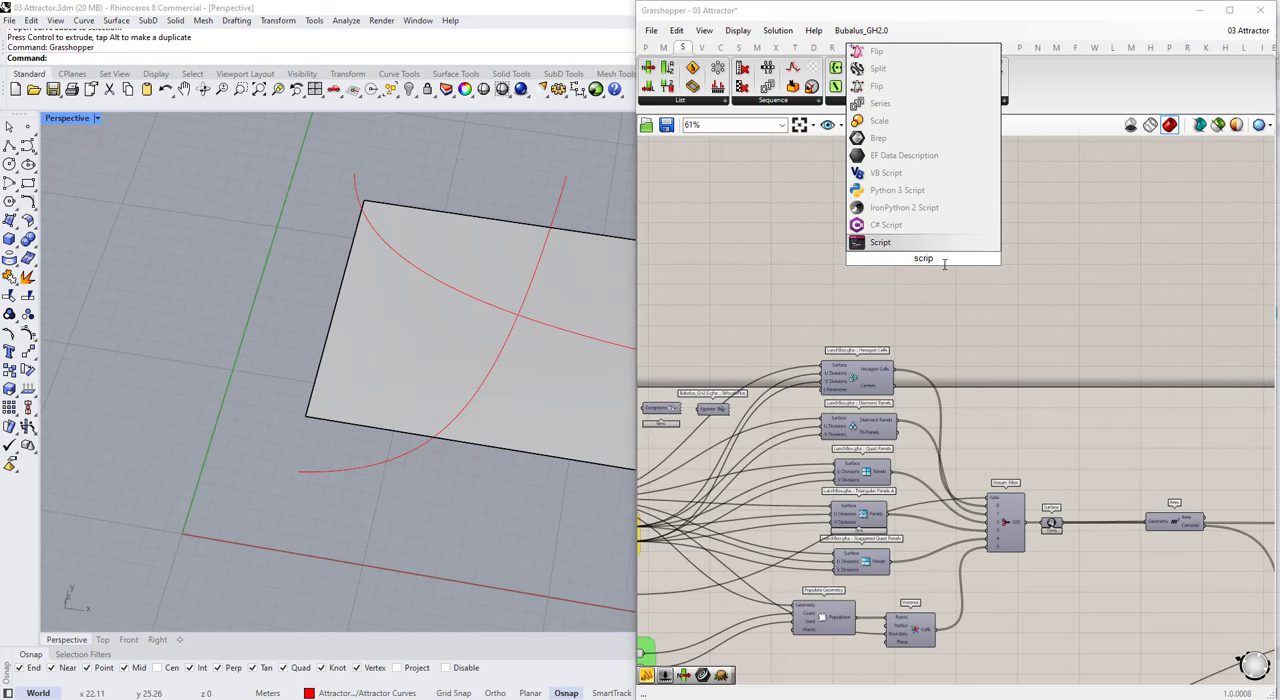
key(BackSpace)
key(BackSpace)
key(BackSpace)
key(Return)
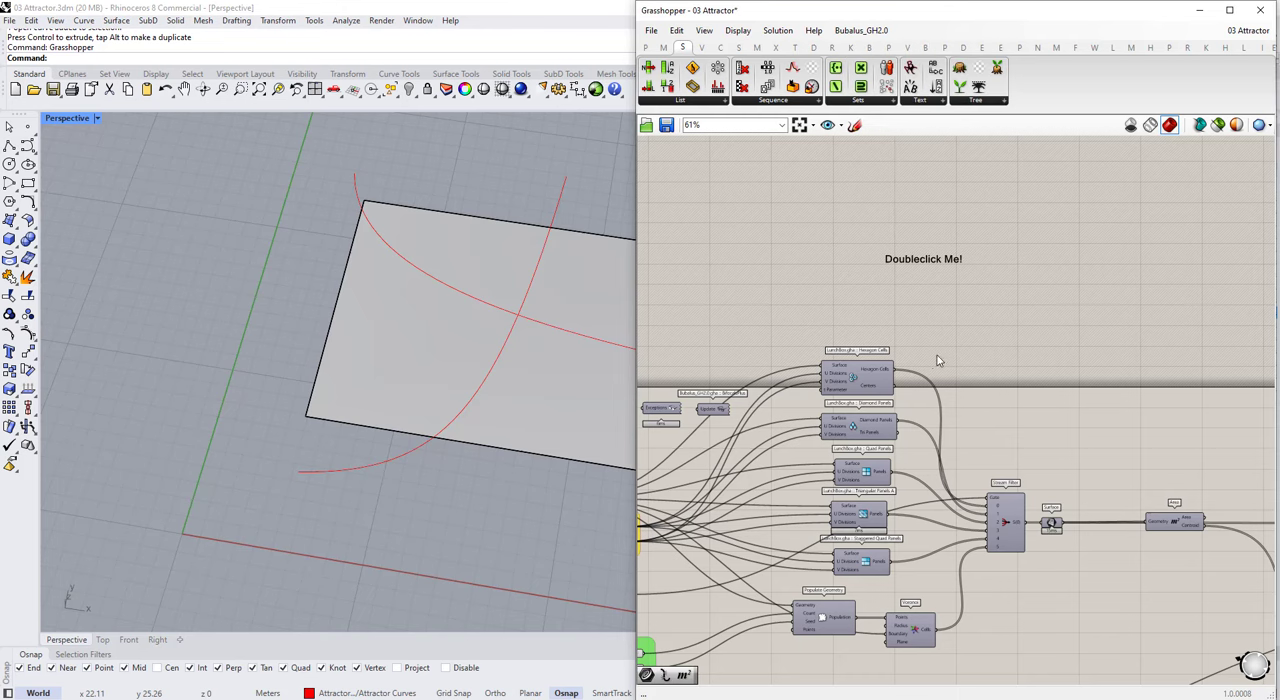
double_click(909, 277)
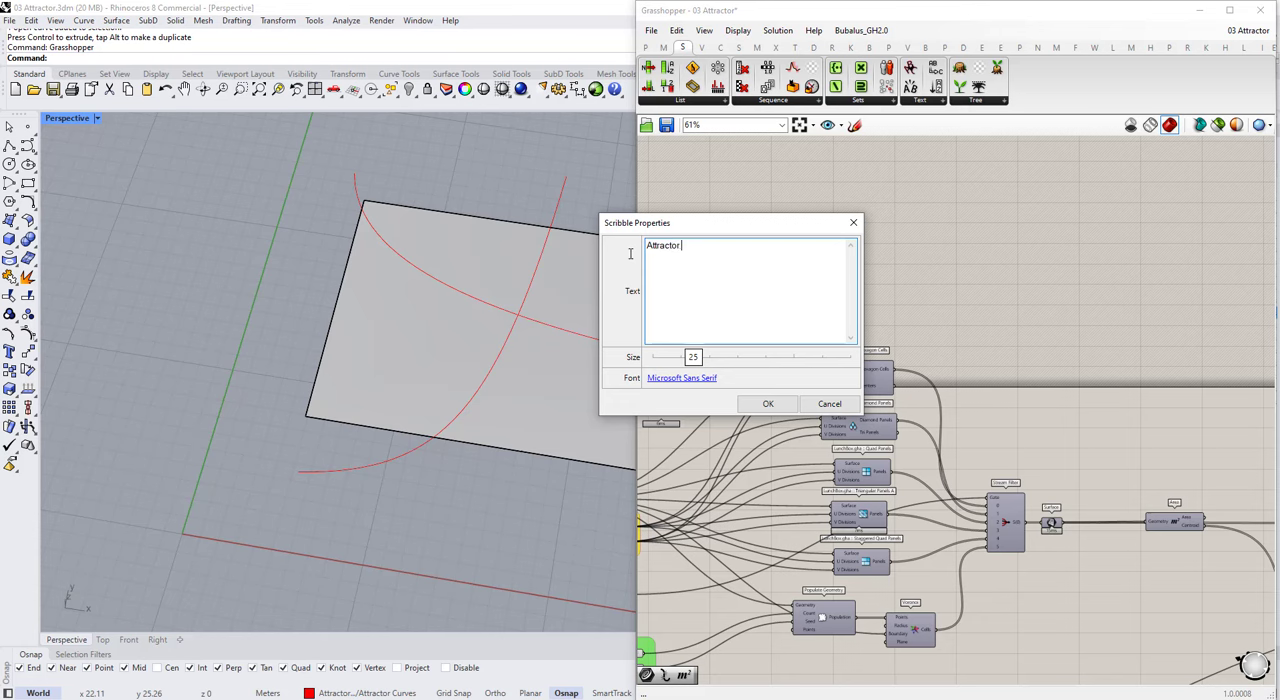
click(770, 403)
Step: Give the "Attractor Massing Script" scribble a group with a blob outline and colour the group red
right_click(753, 331)
click(775, 384)
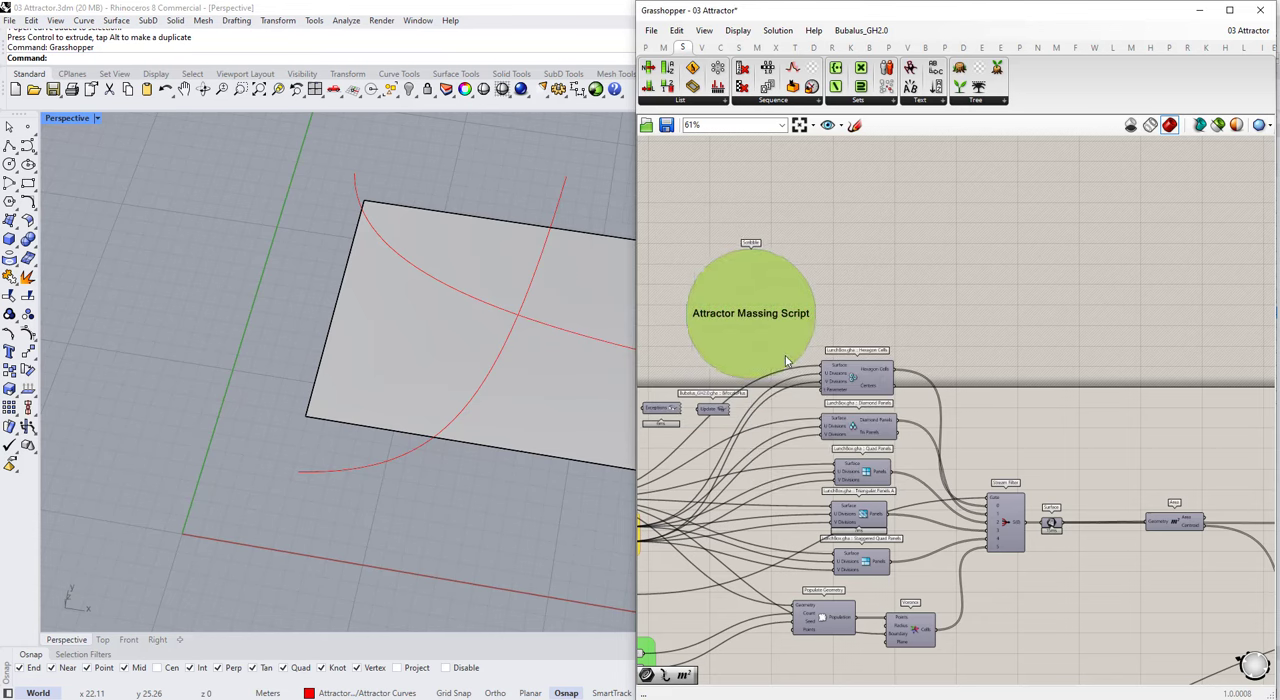
scroll(727, 347, down, 4)
scroll(727, 347, up, 4)
right_click(725, 346)
mouse_move(813, 487)
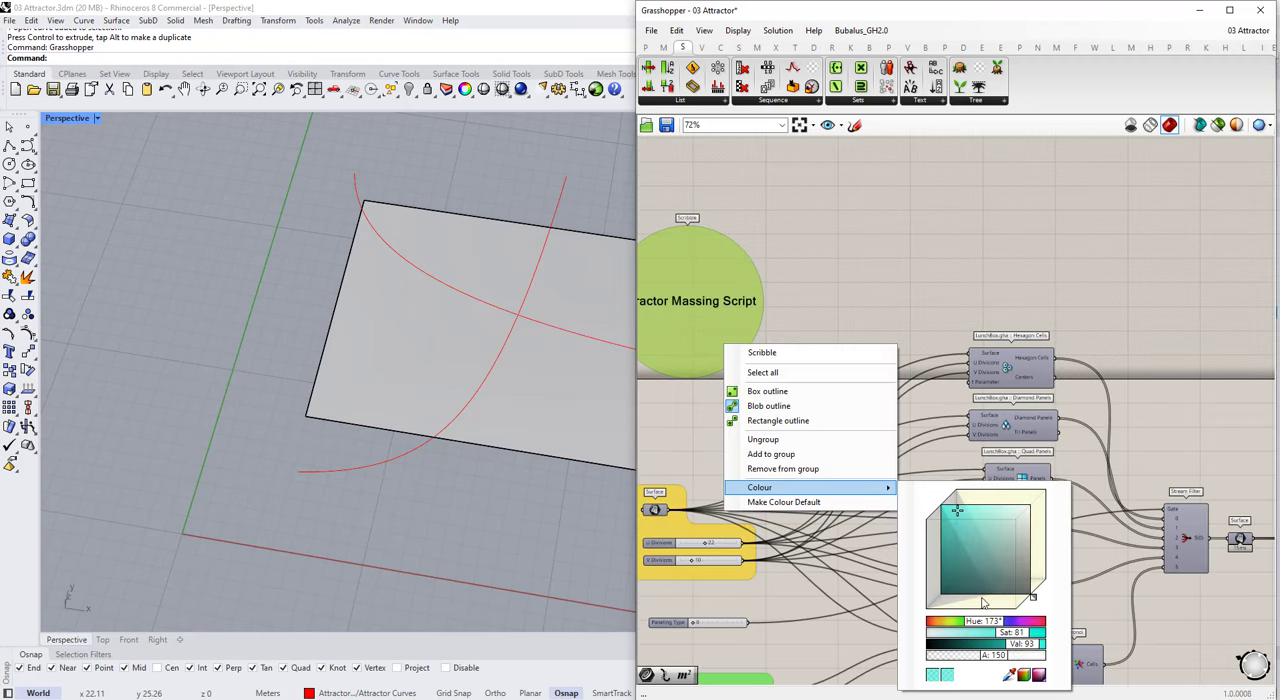
drag(940, 621, 921, 619)
click(914, 287)
Step: Place a copy of the red title group near the duplicated definition and change its text to "Attractor Landscape Script"
scroll(870, 325, down, 4)
scroll(867, 326, down, 2)
mouse_move(737, 243)
mouse_down()
mouse_move(812, 332)
mouse_move(860, 508)
mouse_move(827, 522)
mouse_up()
scroll(853, 386, down, 3)
scroll(827, 521, up, 10)
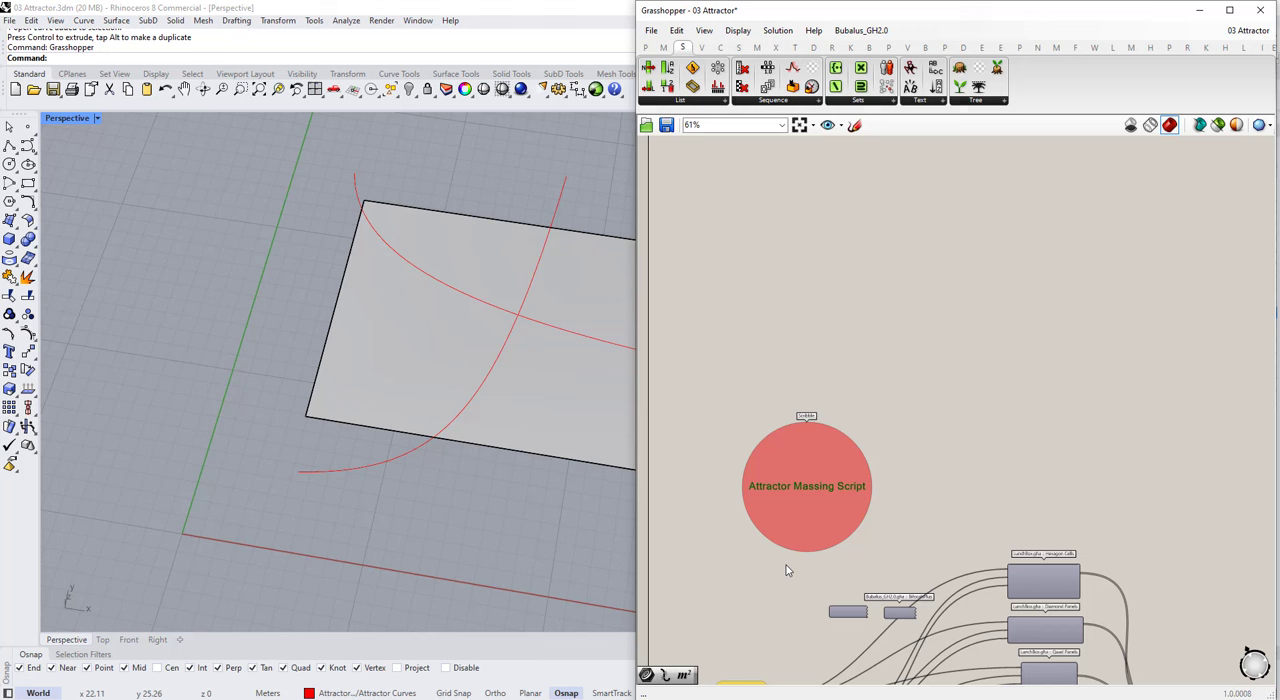
double_click(774, 466)
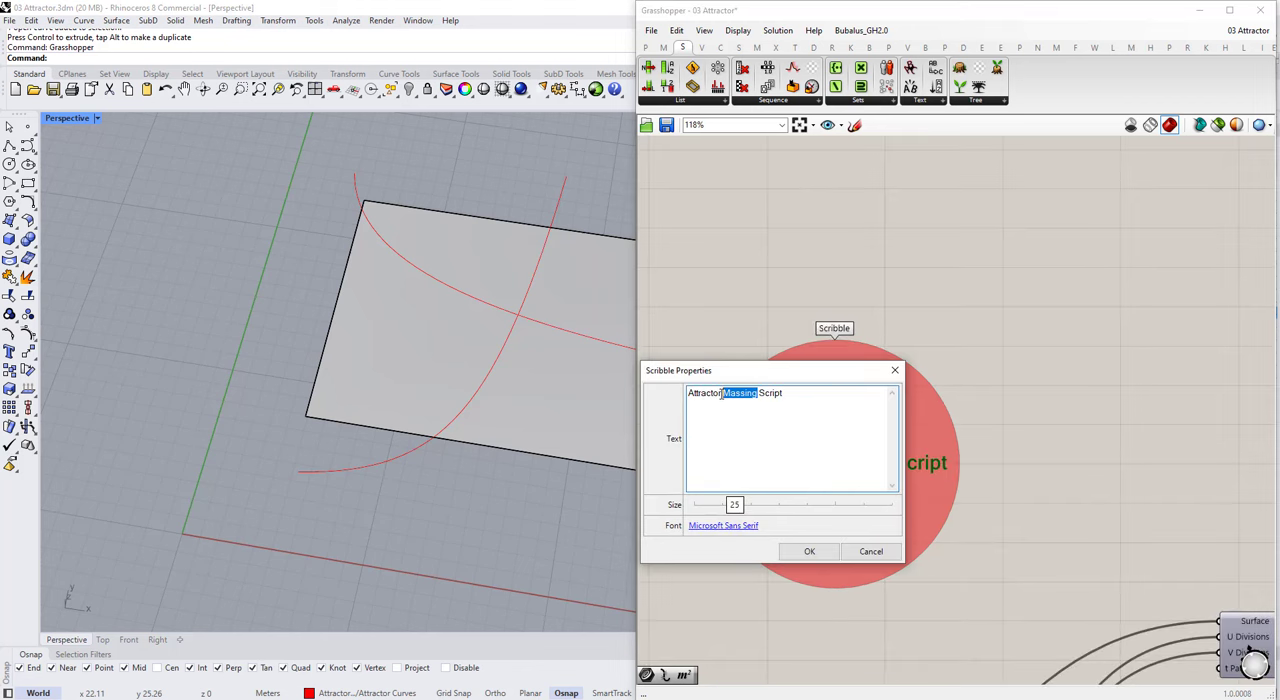
click(809, 551)
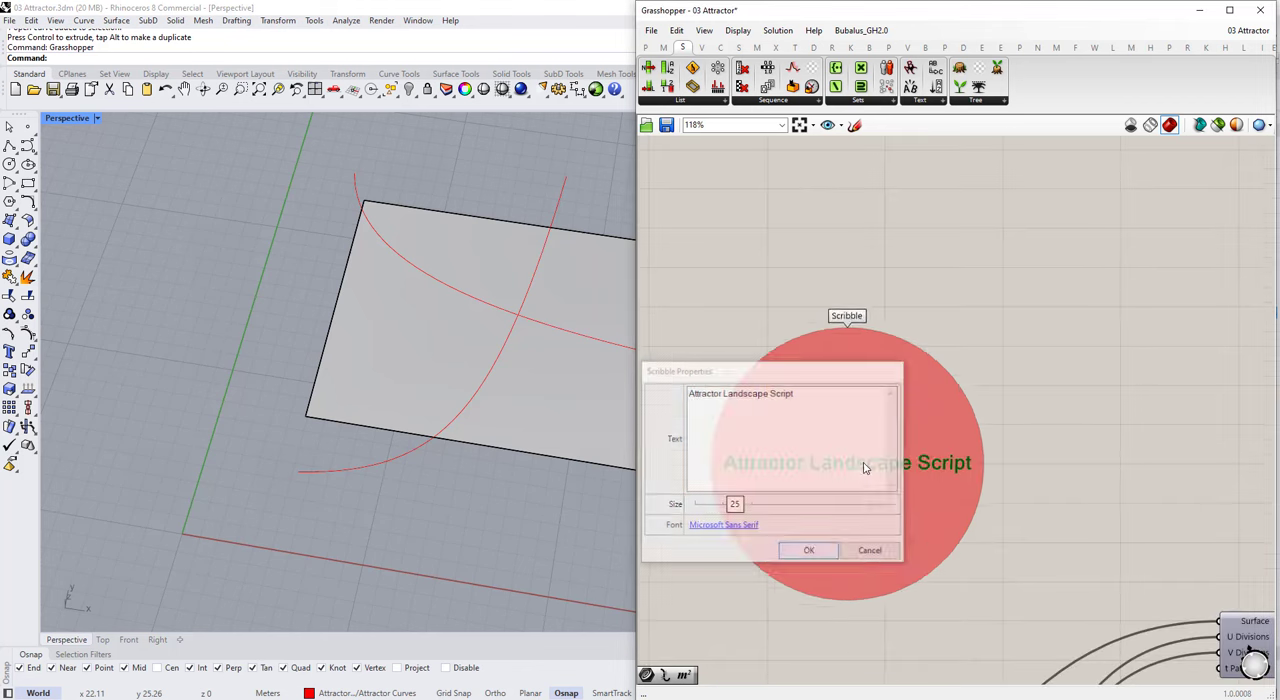
Step: Move the "Attractor Landscape Script" title to just above the input groups of the duplicated definition
scroll(1000, 415, down, 5)
scroll(902, 308, up, 3)
drag(966, 214, 851, 491)
scroll(900, 420, down, 3)
scroll(924, 477, up, 3)
scroll(924, 477, down, 3)
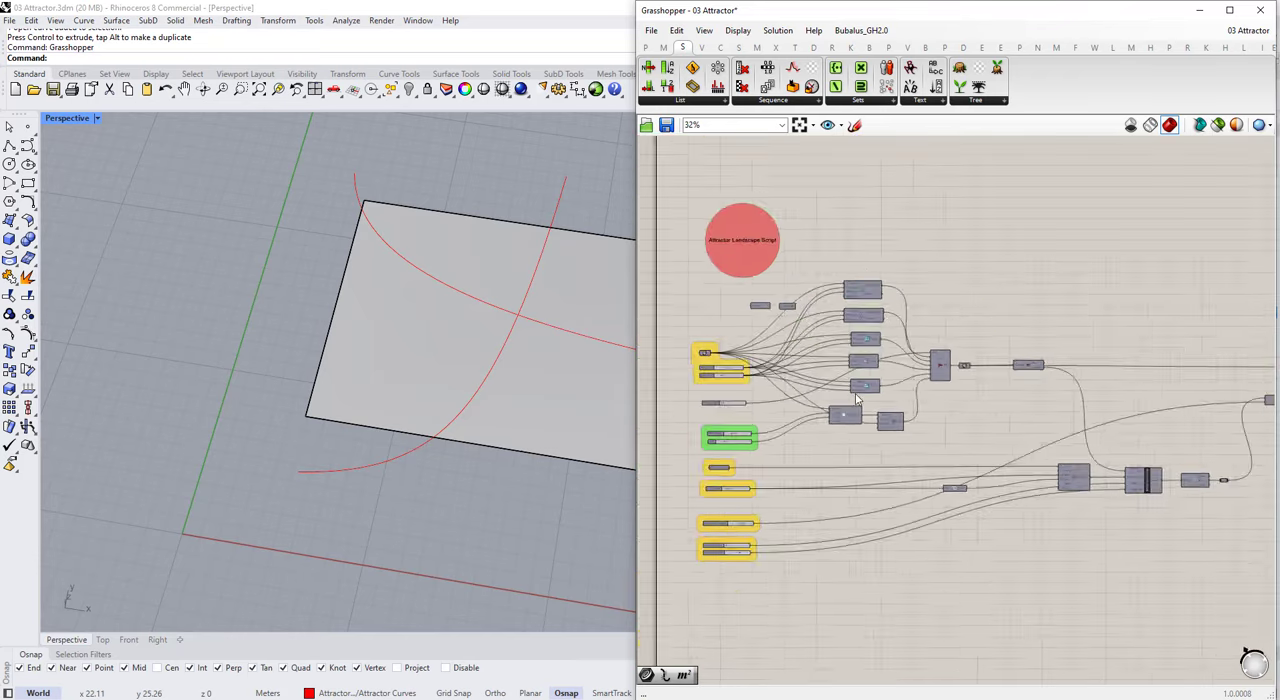
Step: Reference the rectangular landscape surface from Rhino in the duplicated definition's Surface parameter
scroll(760, 420, up, 4)
click(757, 420)
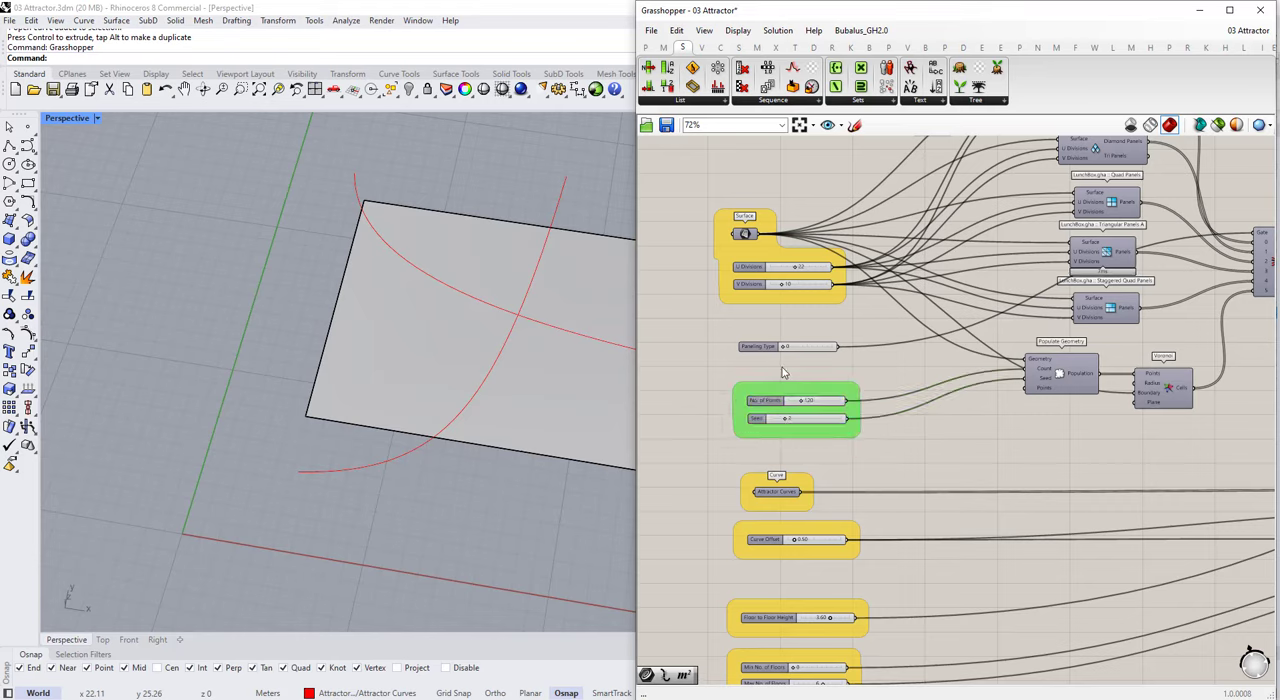
scroll(690, 370, down, 4)
scroll(490, 429, down, 2)
scroll(852, 341, up, 5)
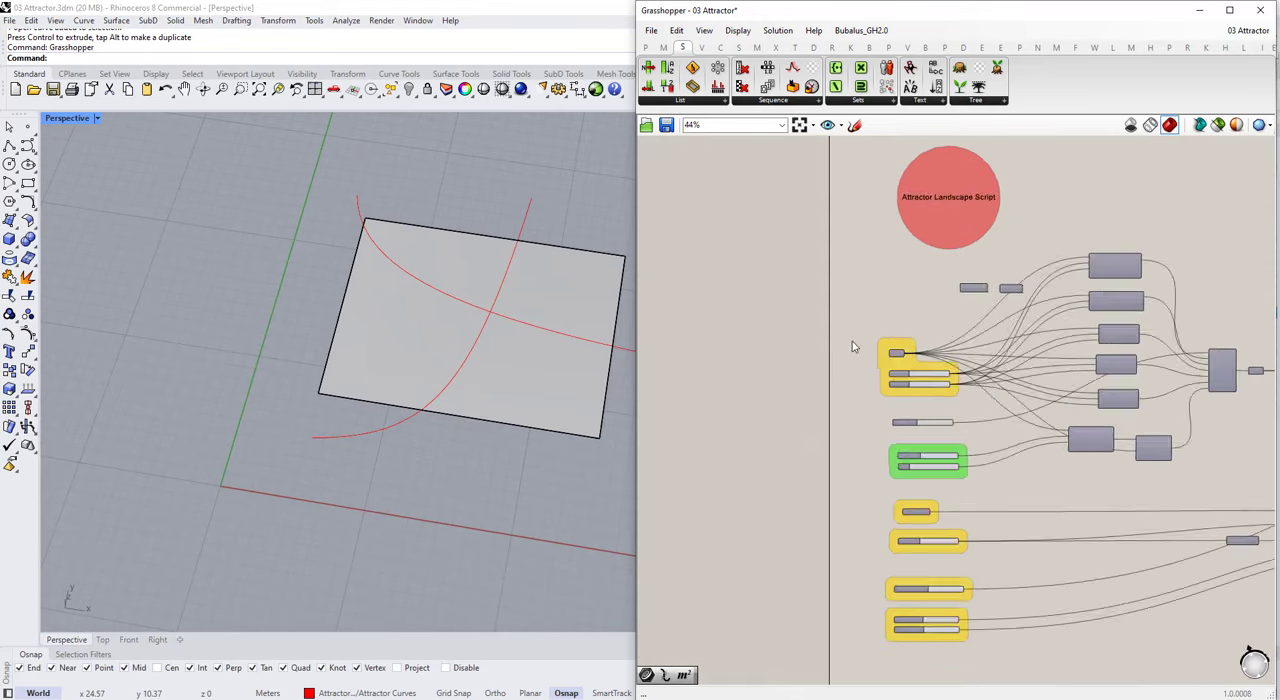
right_click(906, 364)
click(965, 540)
click(574, 397)
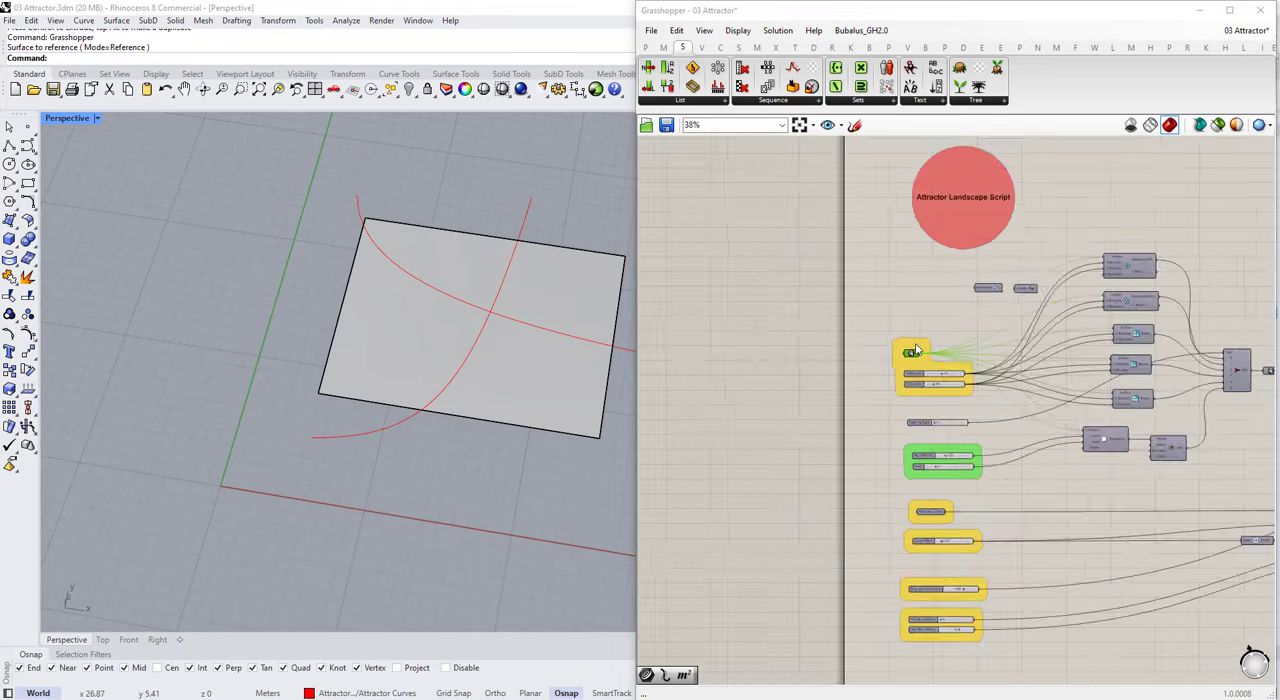
Step: Reference the two red landscape curves from Rhino in the duplicated definition's Attractor Curves parameter
scroll(912, 385, up, 3)
right_click(912, 388)
click(985, 580)
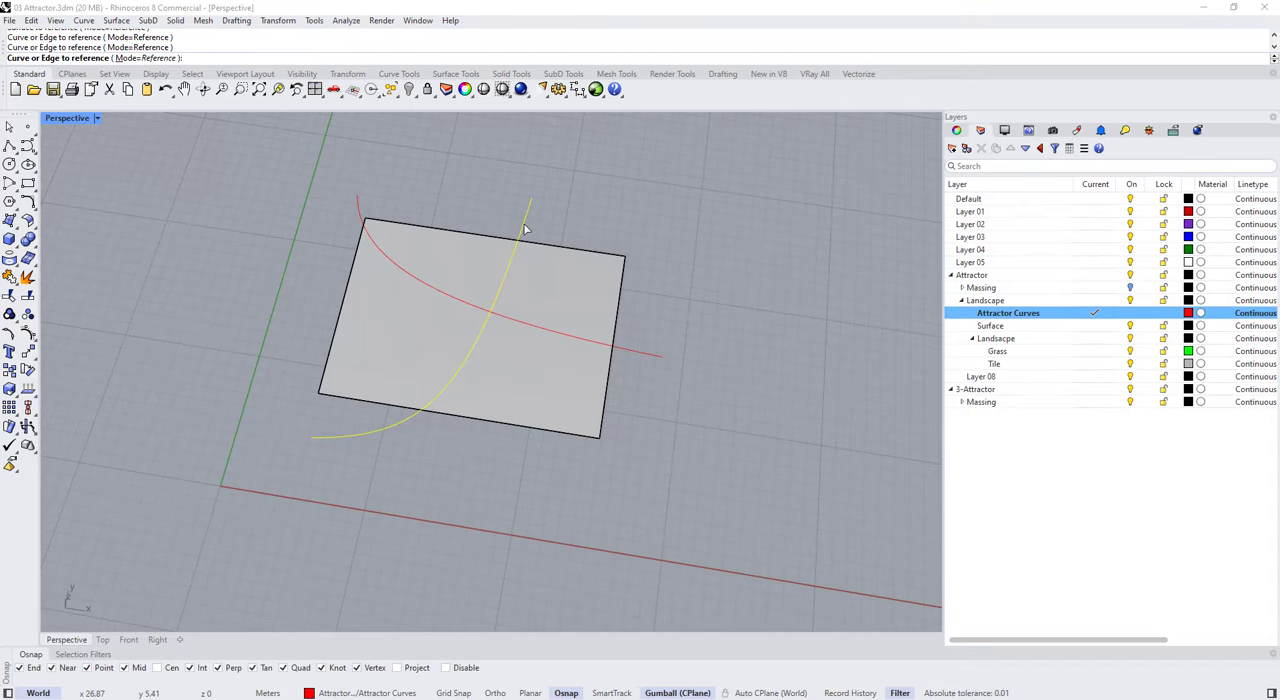
key(Return)
Step: Examine the landscape definition from the Stream Filter and Area through the attractor cluster to the extrusion components
scroll(806, 314, down, 5)
scroll(1054, 289, up, 4)
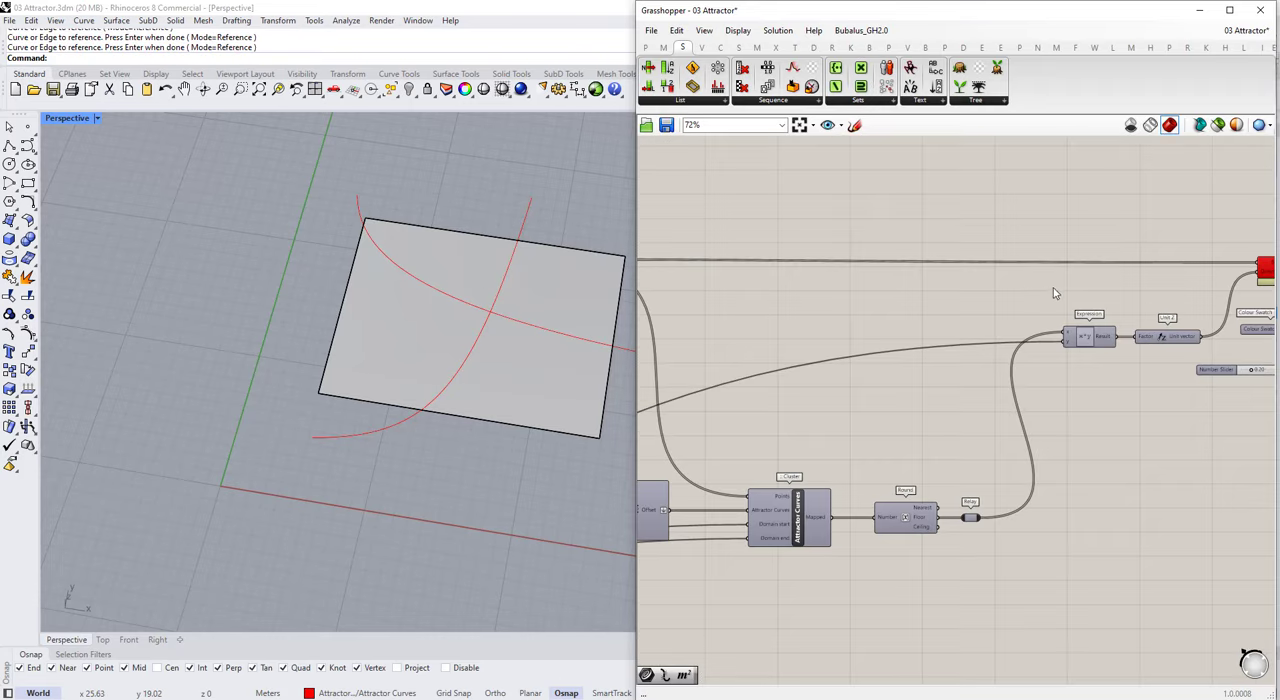
scroll(1054, 289, down, 3)
scroll(1193, 289, up, 3)
scroll(1129, 281, down, 1)
click(720, 259)
scroll(1040, 292, down, 2)
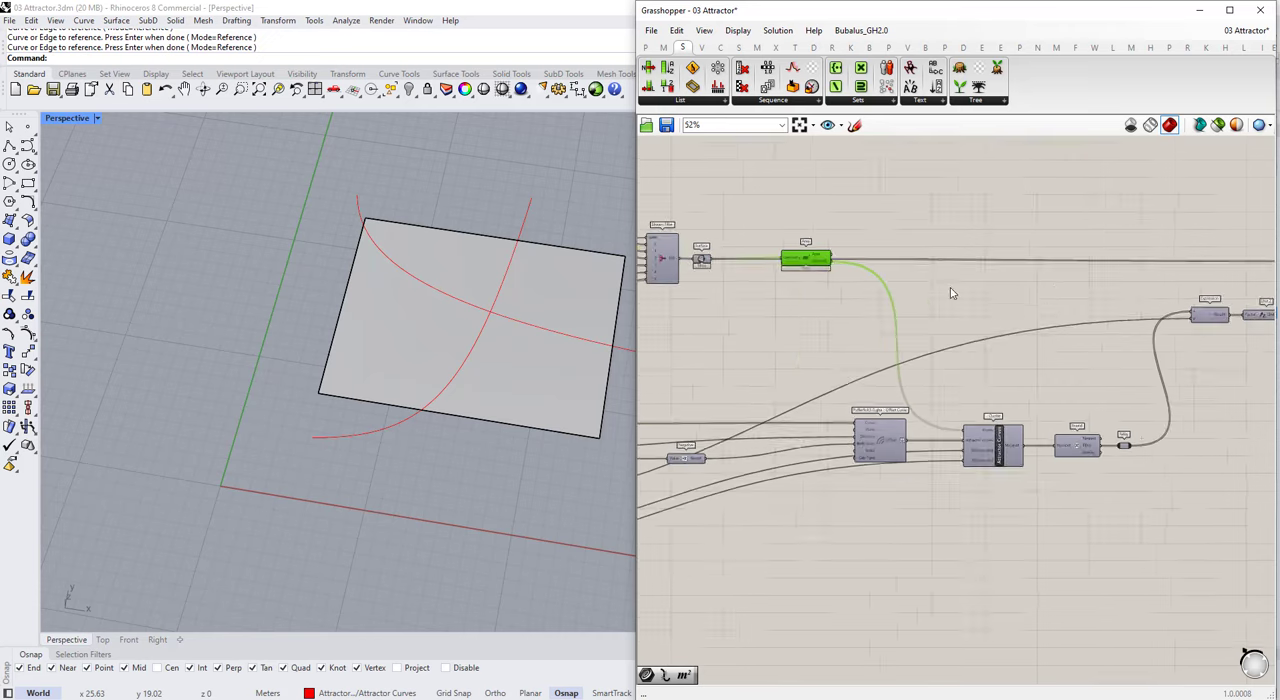
scroll(693, 280, up, 2)
scroll(696, 273, down, 1)
click(734, 288)
scroll(738, 284, down, 1)
scroll(724, 273, up, 1)
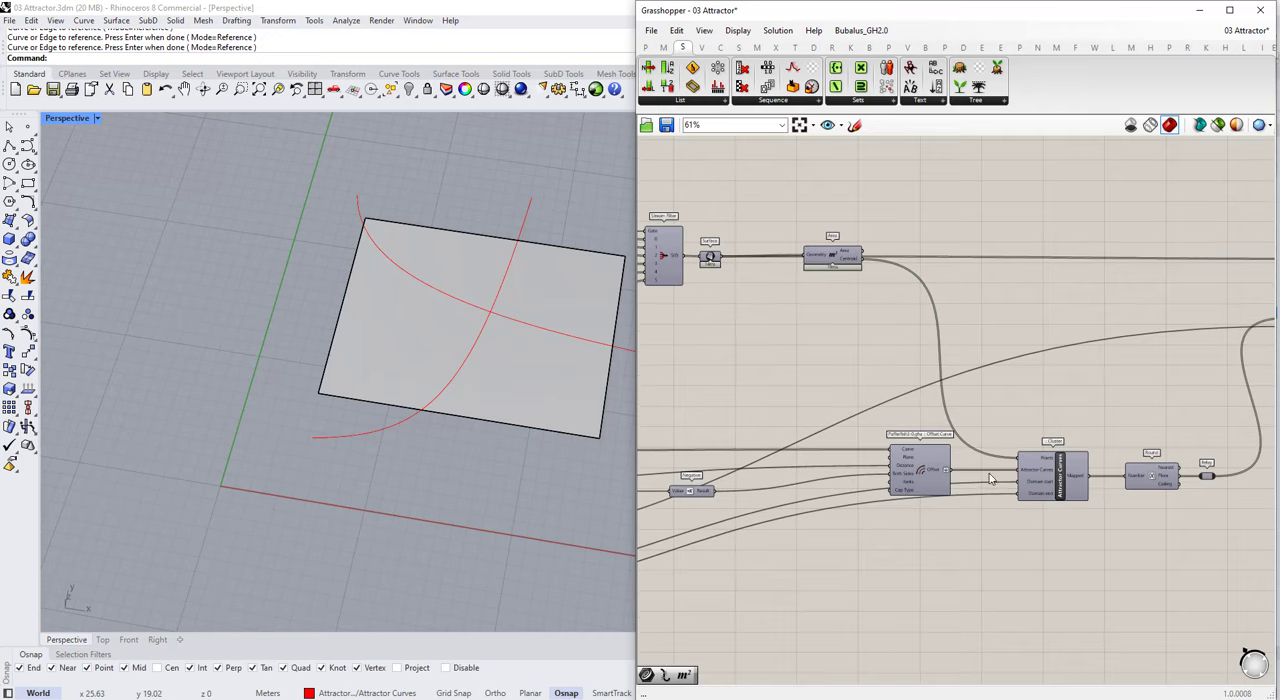
scroll(1045, 487, down, 3)
scroll(735, 460, up, 6)
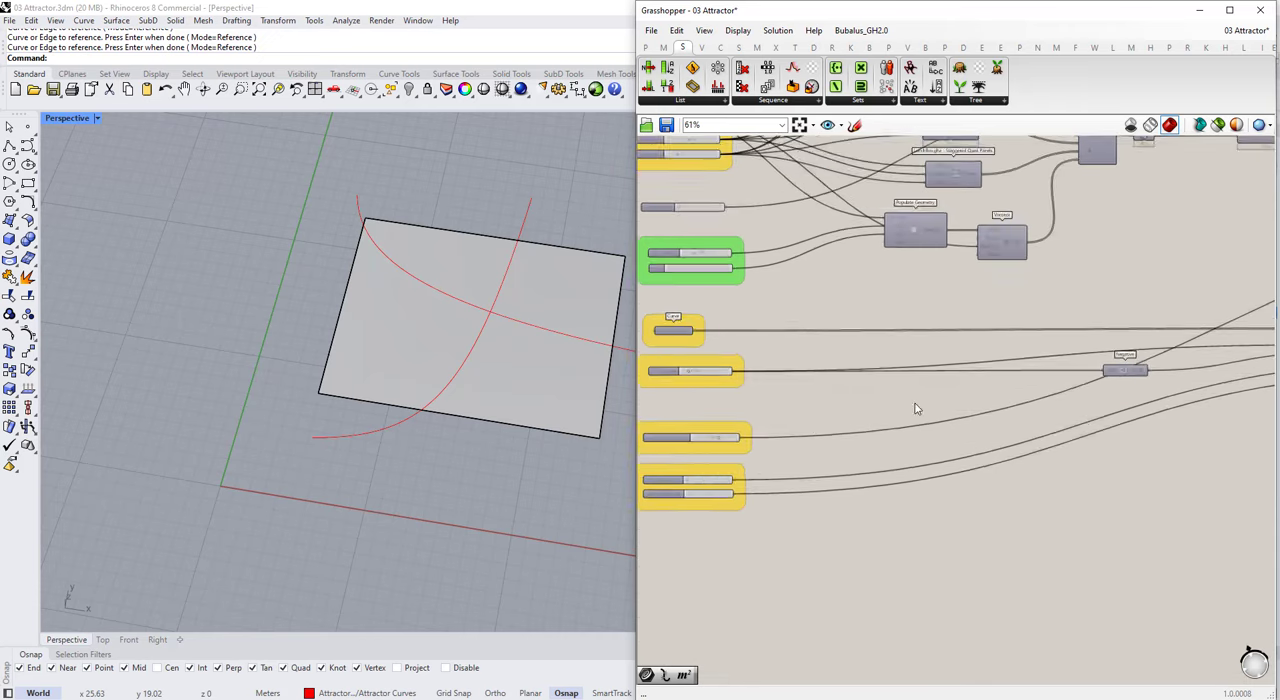
Step: Set the landscape definition's Max No. of Floors slider to 1
scroll(735, 460, up, 2)
click(740, 447)
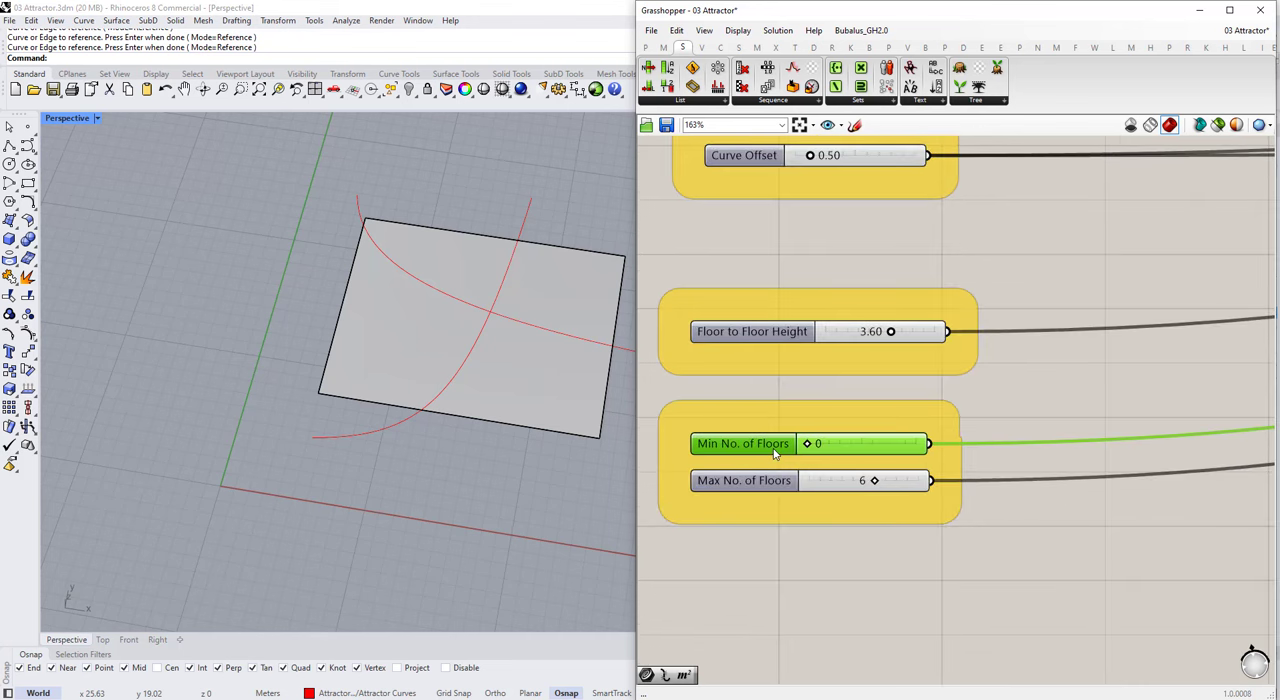
scroll(774, 453, down, 4)
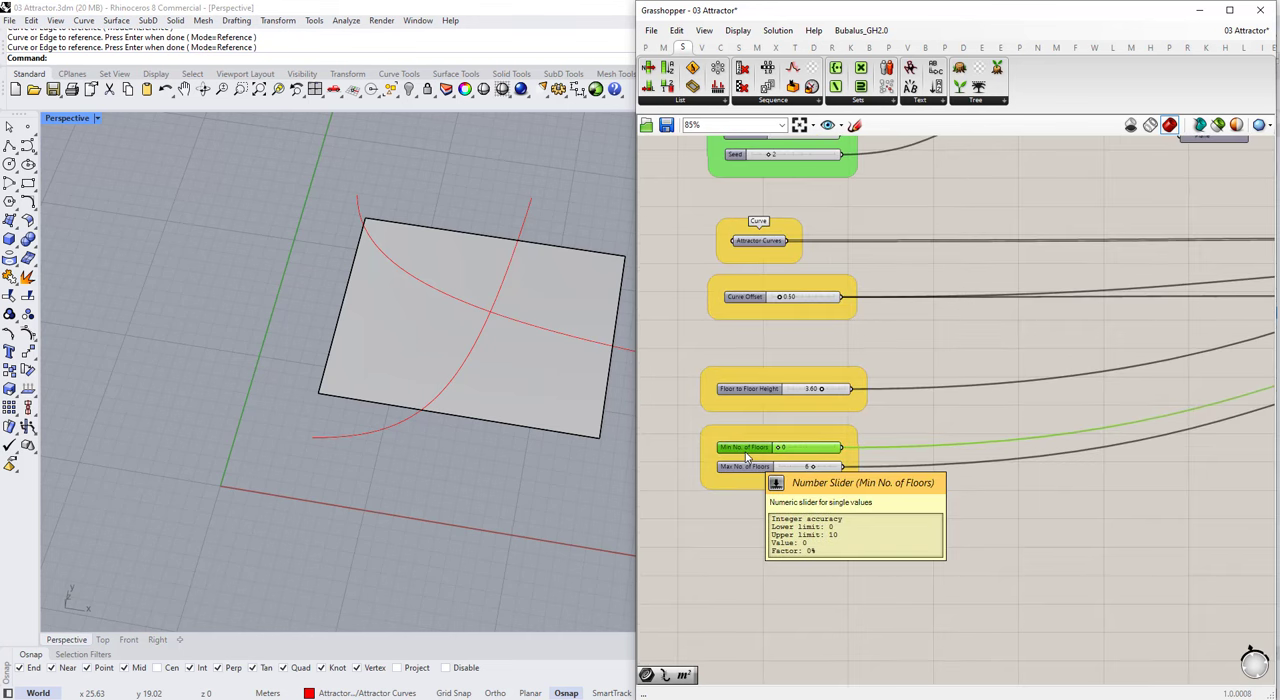
scroll(746, 457, up, 3)
click(777, 483)
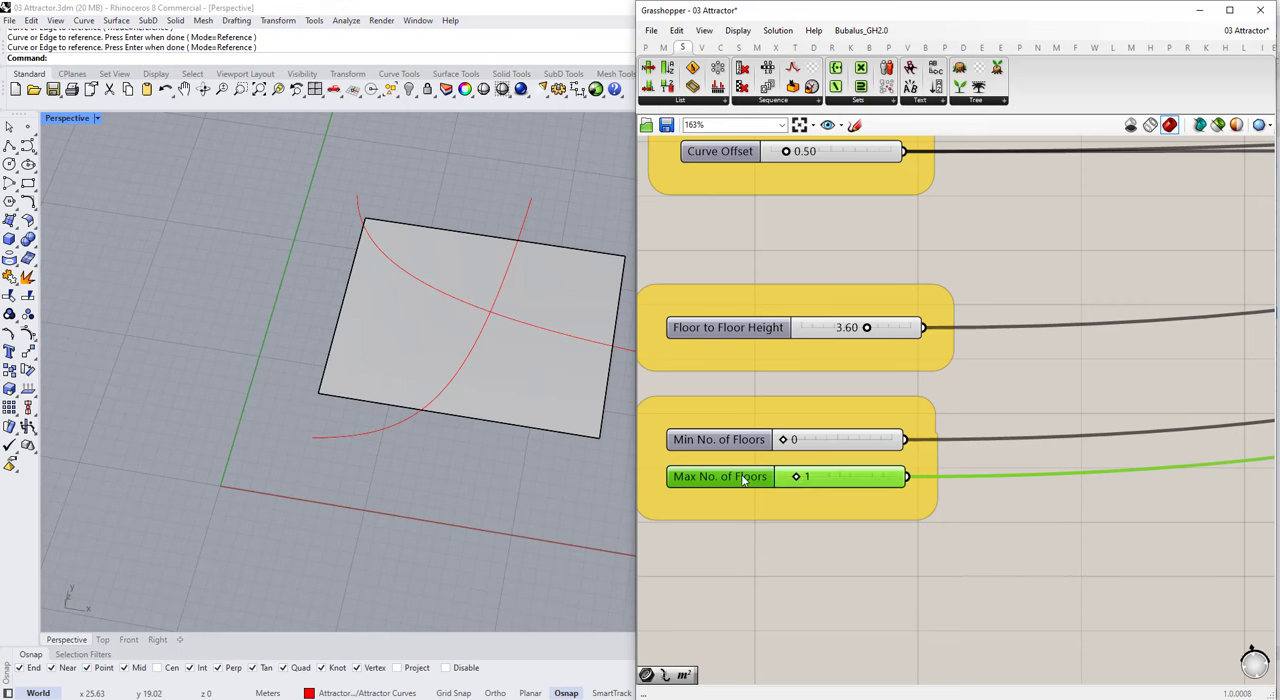
Step: Rename the minimum and maximum floor sliders to Min Scale and Max Scale, and switch both to decimal (R) rounding
double_click(748, 443)
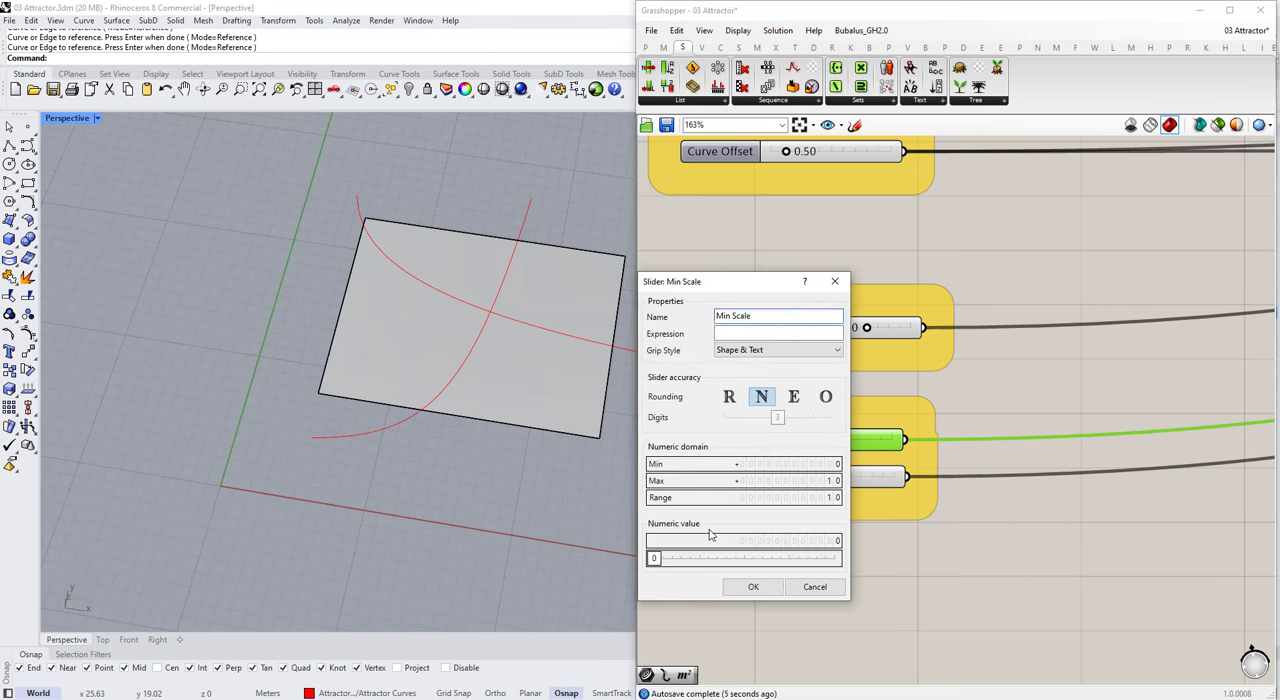
click(753, 587)
scroll(756, 464, up, 2)
double_click(716, 483)
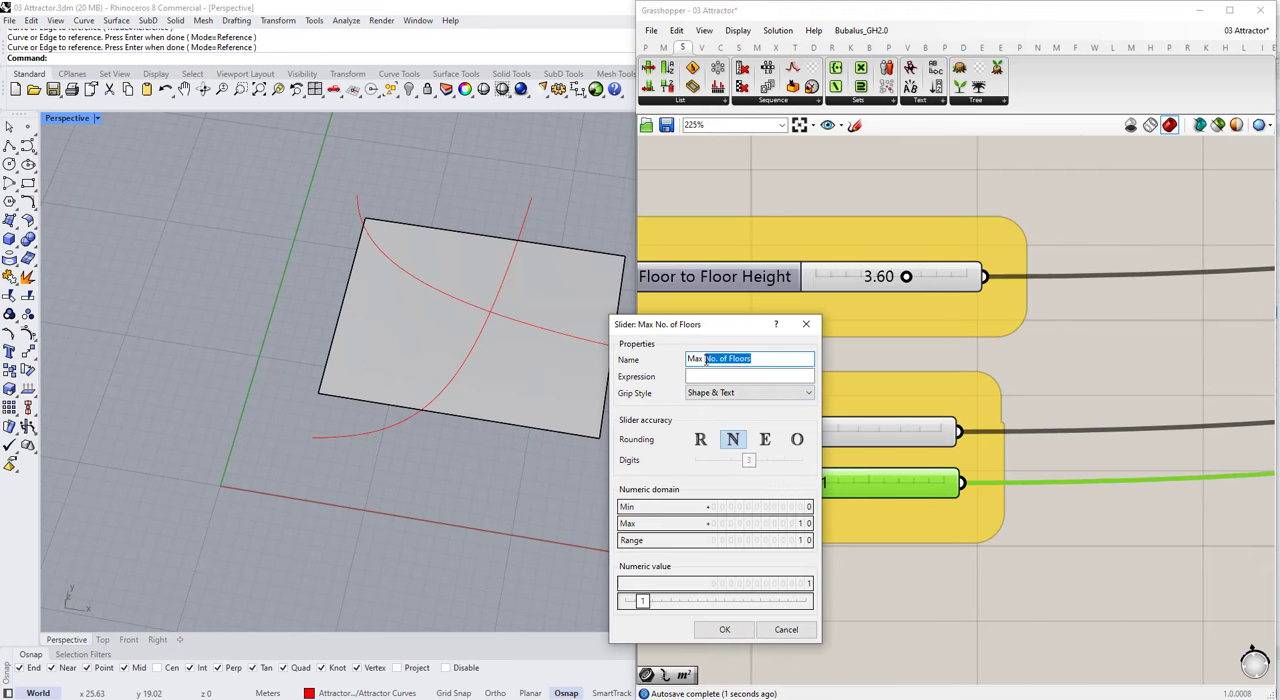
click(700, 439)
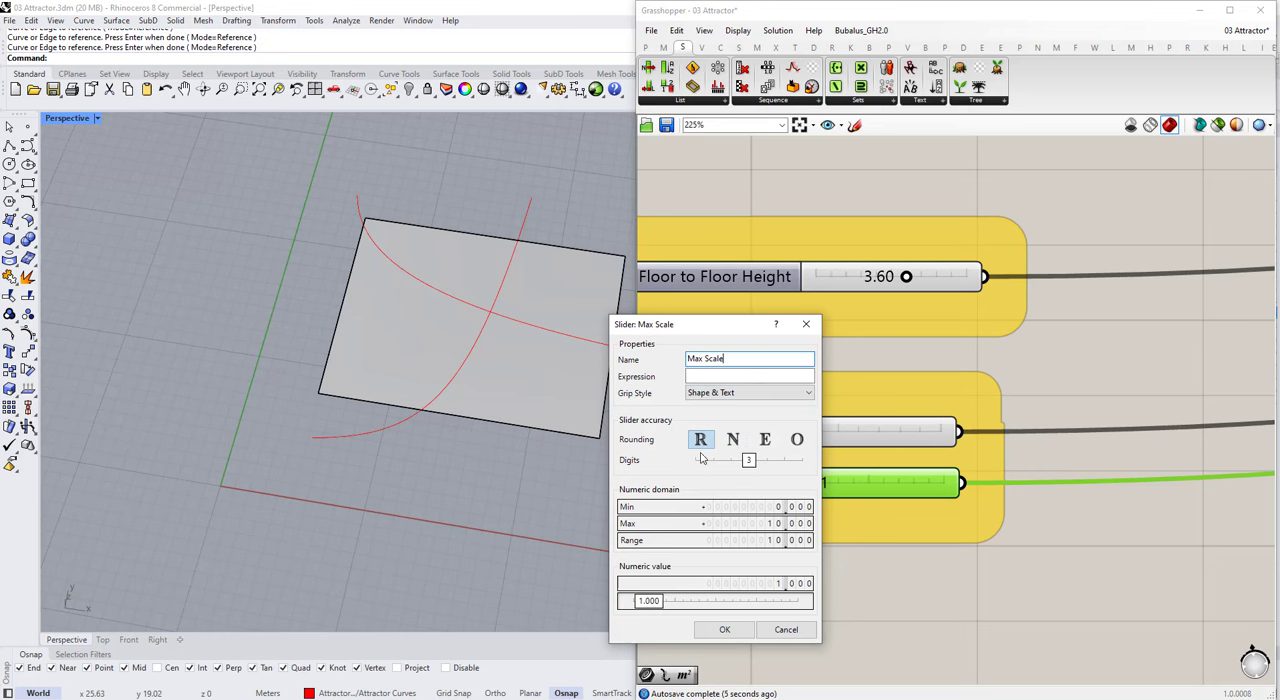
click(725, 629)
Step: Set the Max Scale slider to 0.9
scroll(780, 432, down, 8)
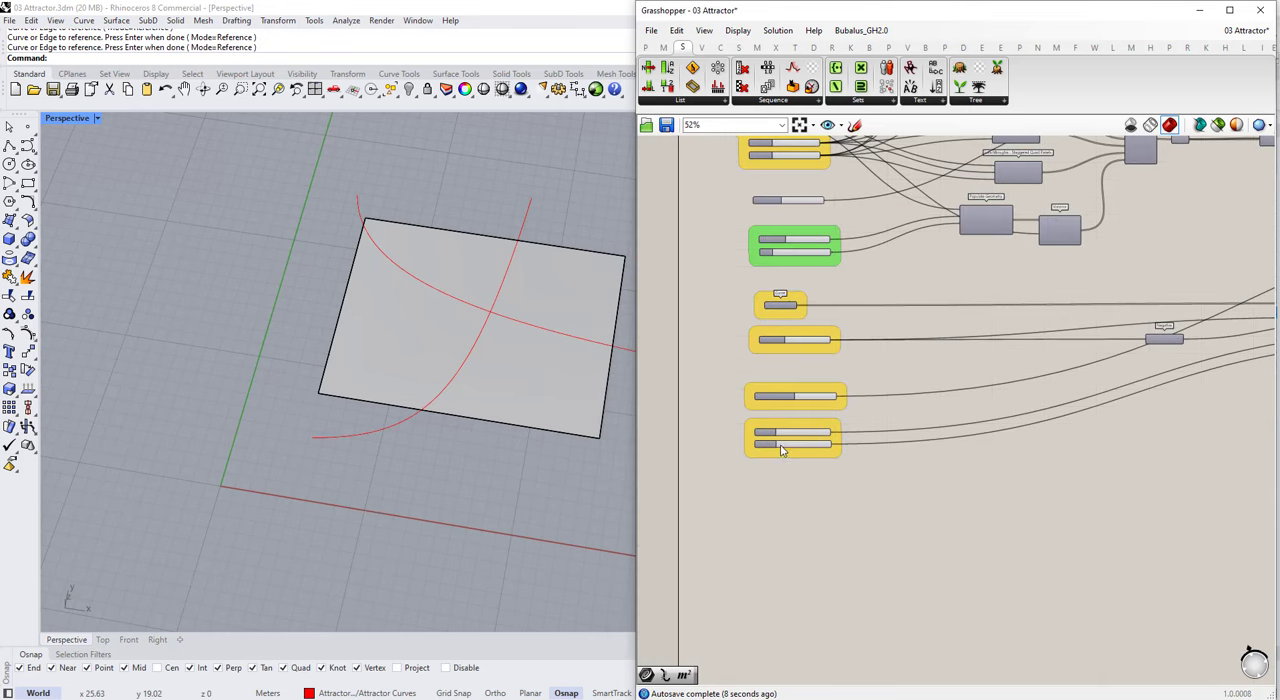
scroll(783, 448, up, 10)
double_click(812, 455)
text(.)
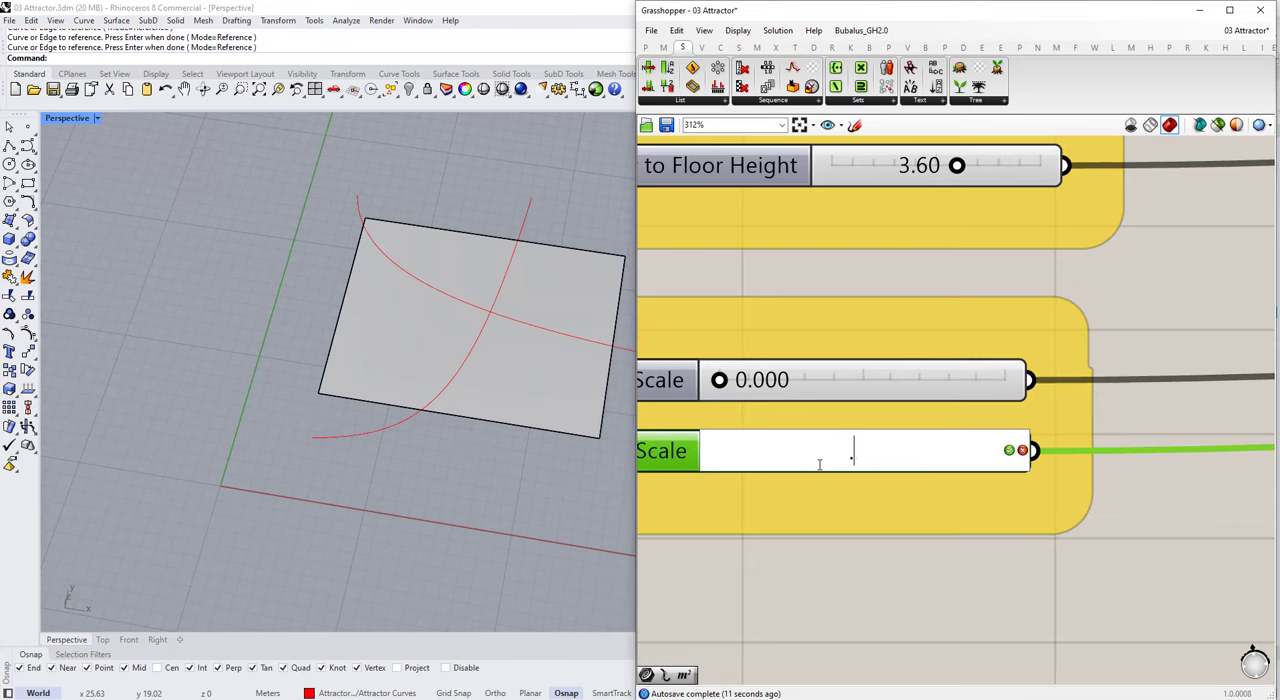
text(9)
key(Return)
Step: Delete the Extrude, Expression and Unit Z components from the landscape definition
scroll(866, 580, down, 10)
scroll(1097, 372, up, 4)
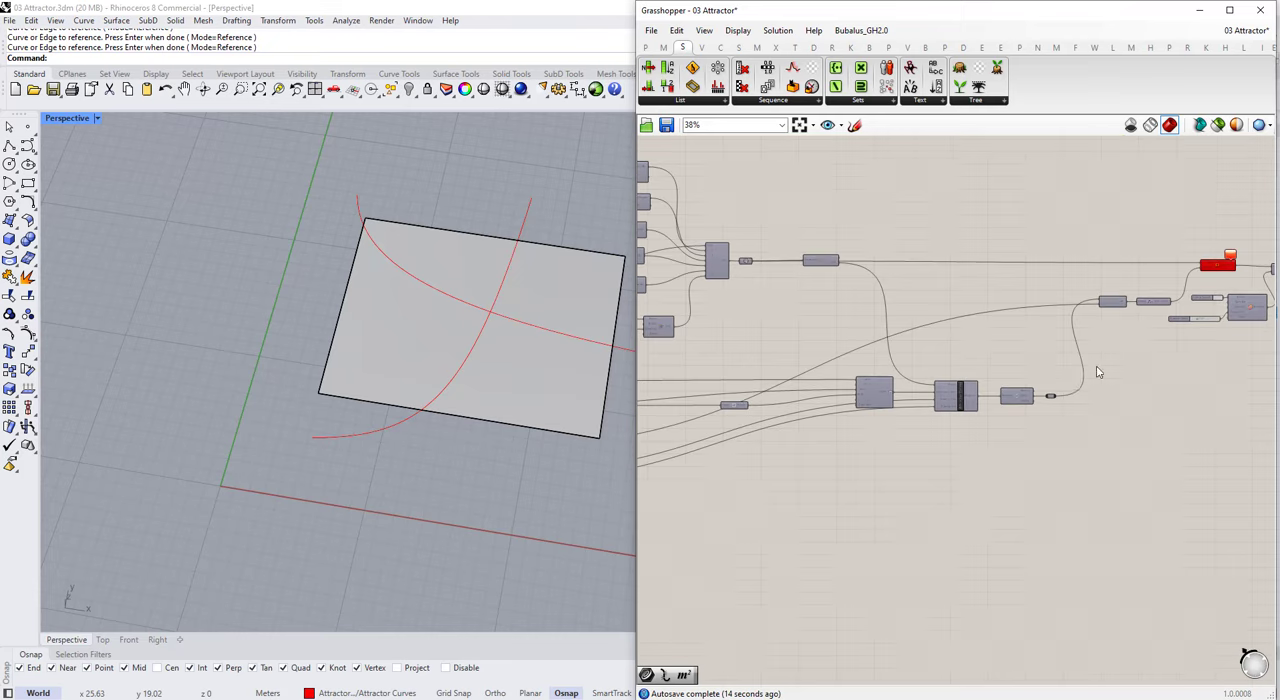
right_drag(1097, 371, 948, 401)
drag(949, 244, 1158, 366)
scroll(1074, 332, up, 4)
scroll(1114, 352, down, 1)
click(1161, 409)
scroll(1070, 281, up, 3)
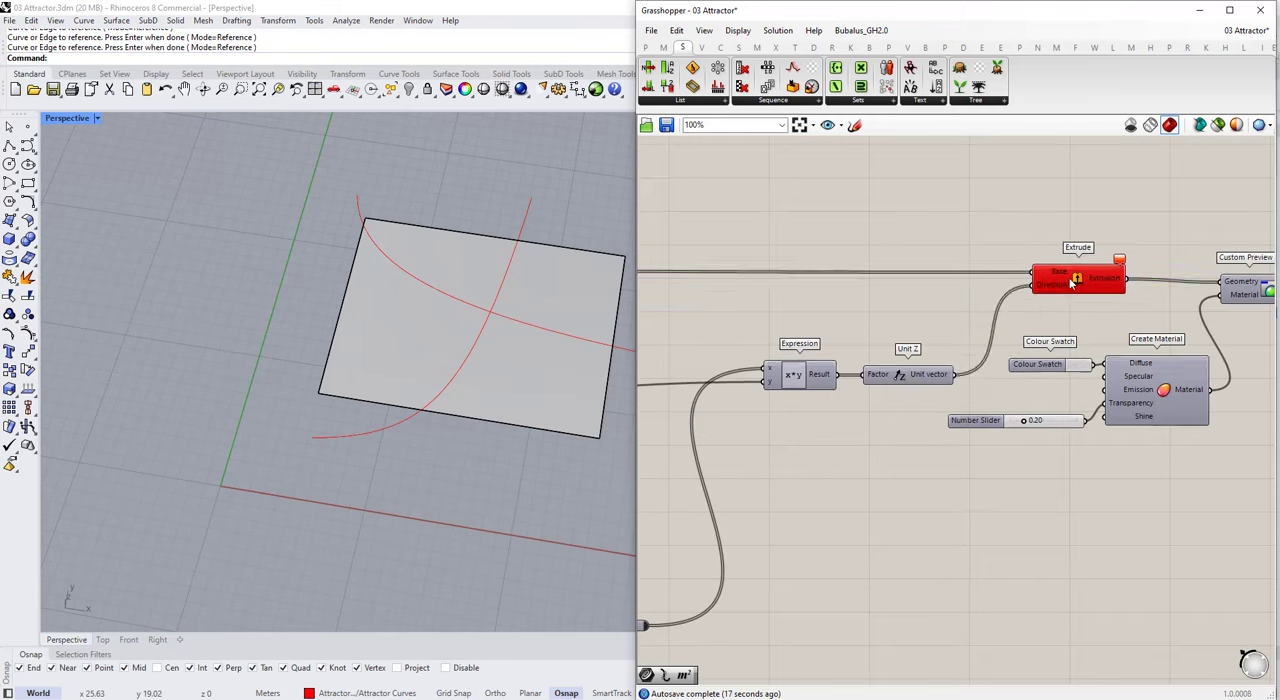
click(1070, 284)
key(Delete)
drag(936, 416, 766, 318)
key(Delete)
Step: Delete the Round component and the relay that follow the landscape definition's attractor cluster
scroll(770, 322, down, 5)
scroll(780, 446, up, 5)
drag(916, 418, 764, 552)
scroll(757, 525, down, 6)
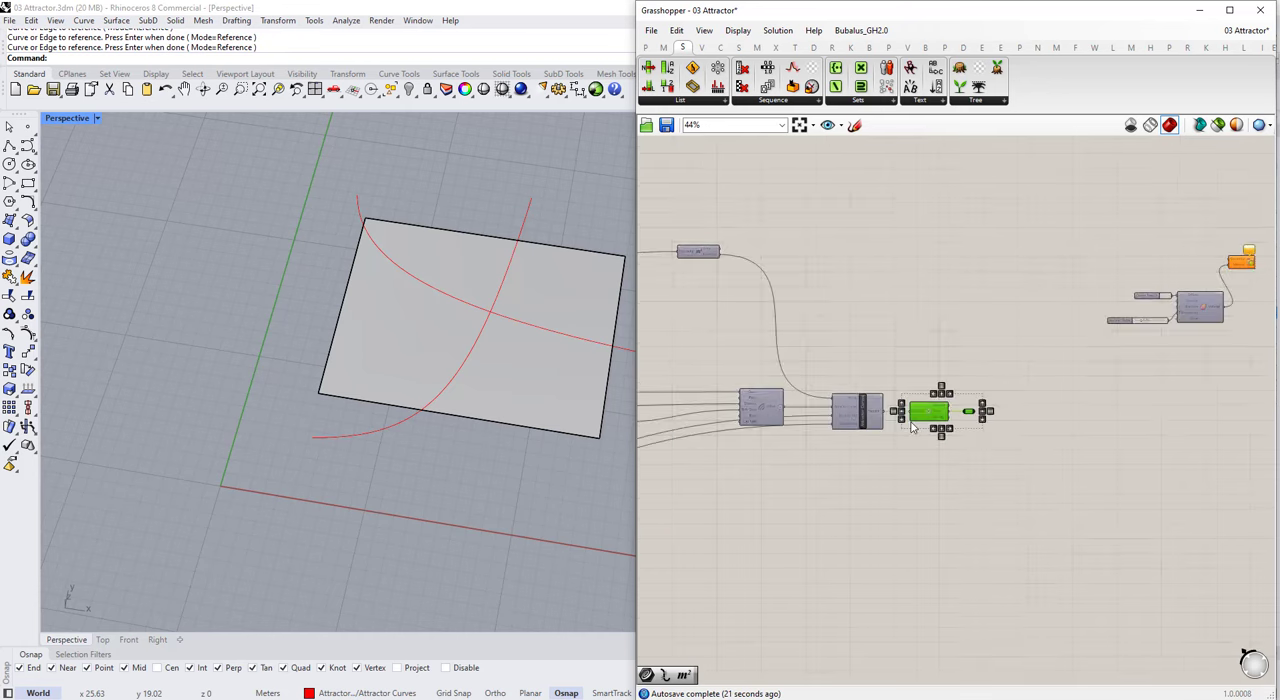
key(Delete)
scroll(900, 425, up, 6)
scroll(900, 430, down, 6)
scroll(787, 297, up, 1)
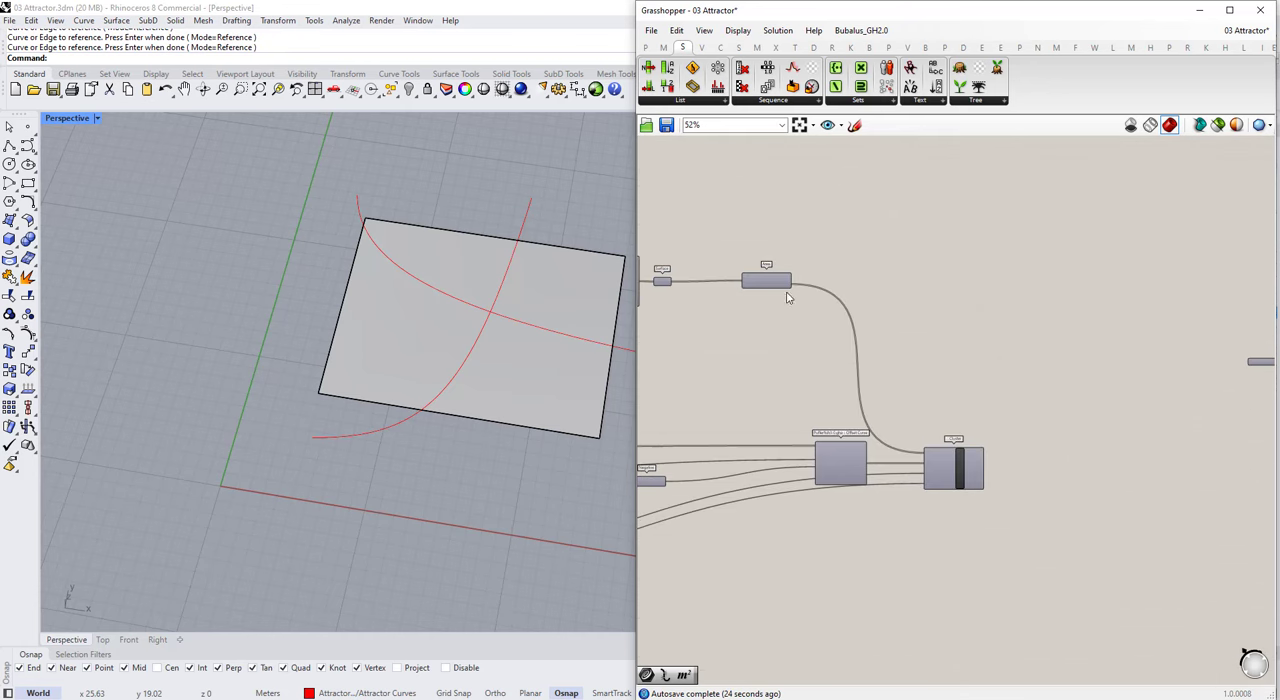
Step: Turn on the preview of the landscape definition's Stream Filter to display the paneling on the surface
scroll(993, 354, down, 3)
scroll(793, 304, up, 5)
click(792, 303)
middle_click(792, 303)
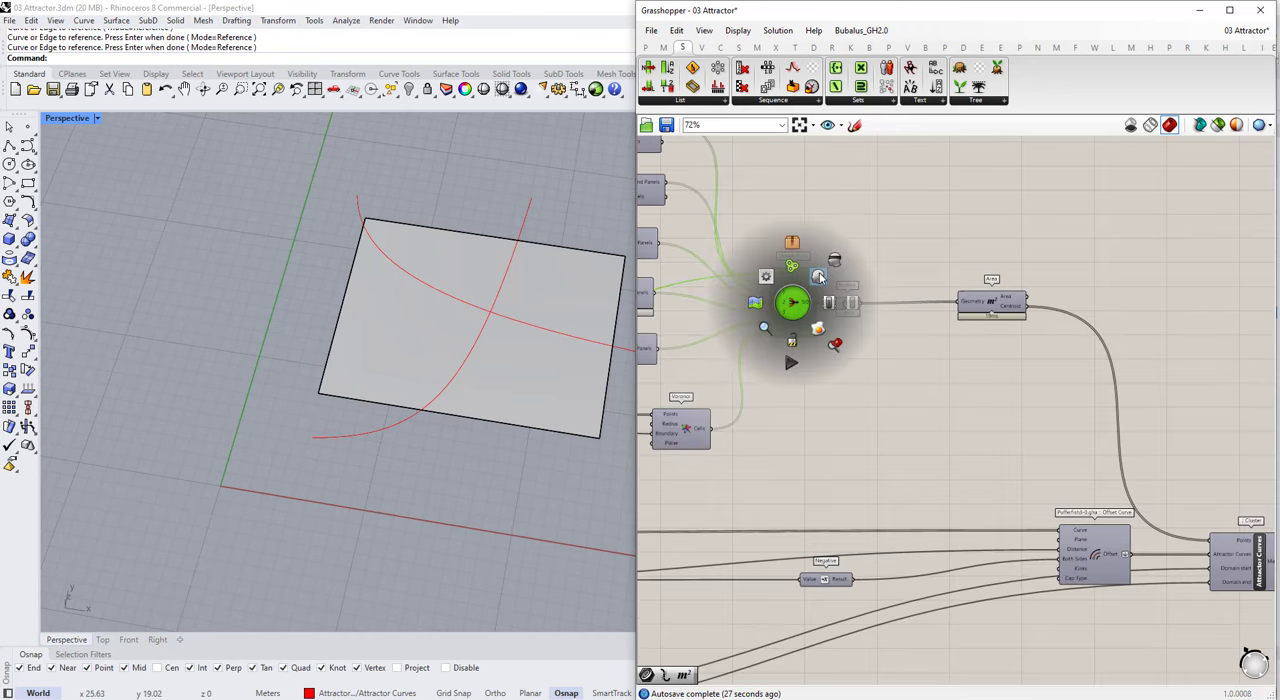
click(818, 277)
click(855, 374)
Step: Try the landscape definition's V Divisions slider at 20 and undo the change
scroll(886, 320, down, 4)
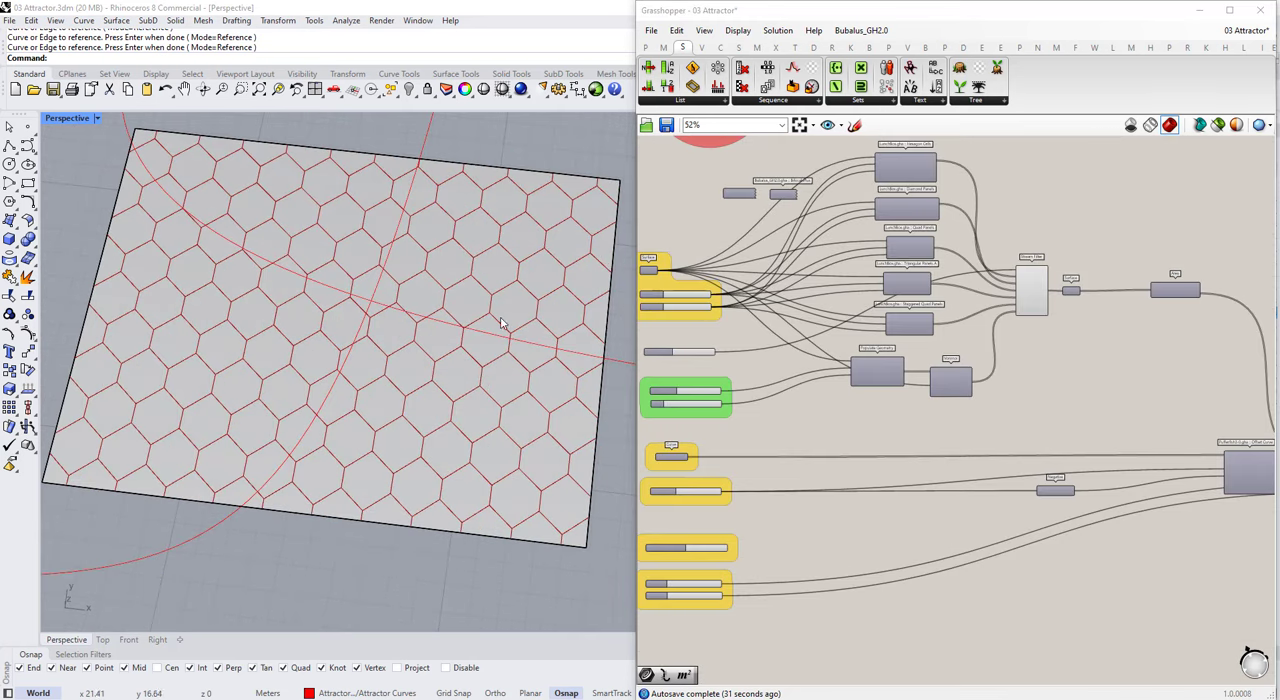
scroll(405, 327, down, 3)
scroll(794, 300, down, 2)
scroll(794, 300, up, 9)
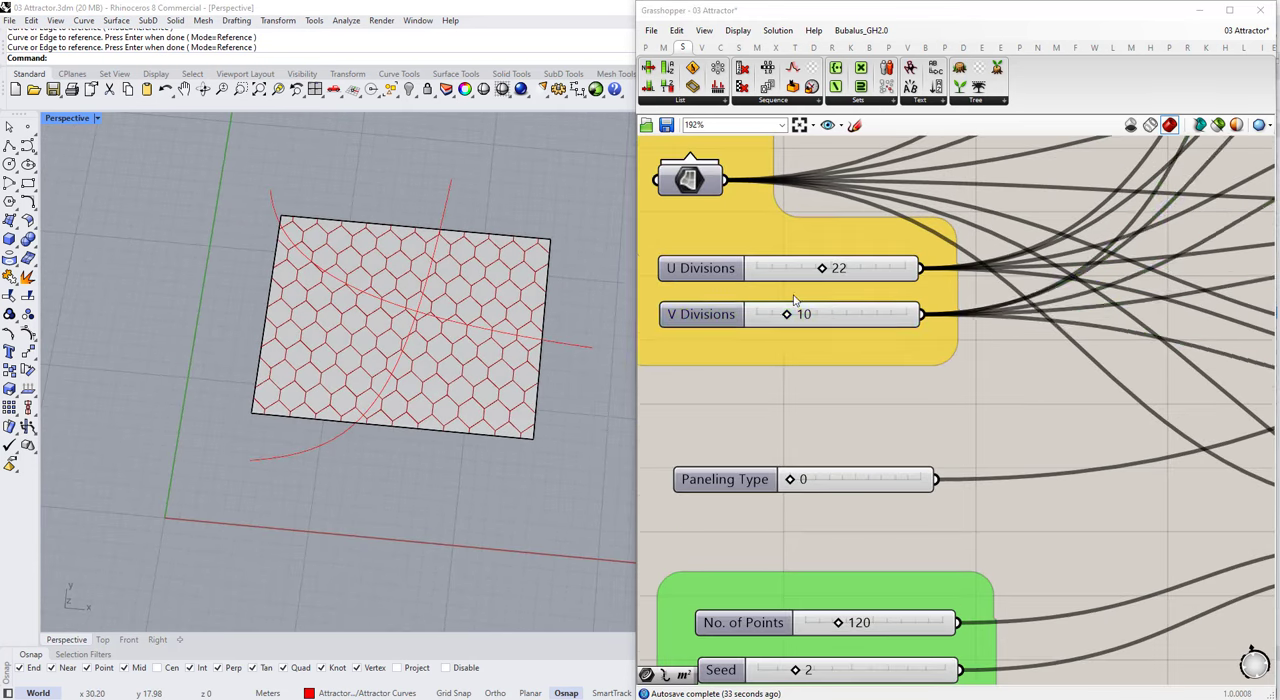
double_click(794, 312)
text(20)
key(Return)
click(836, 290)
click(843, 392)
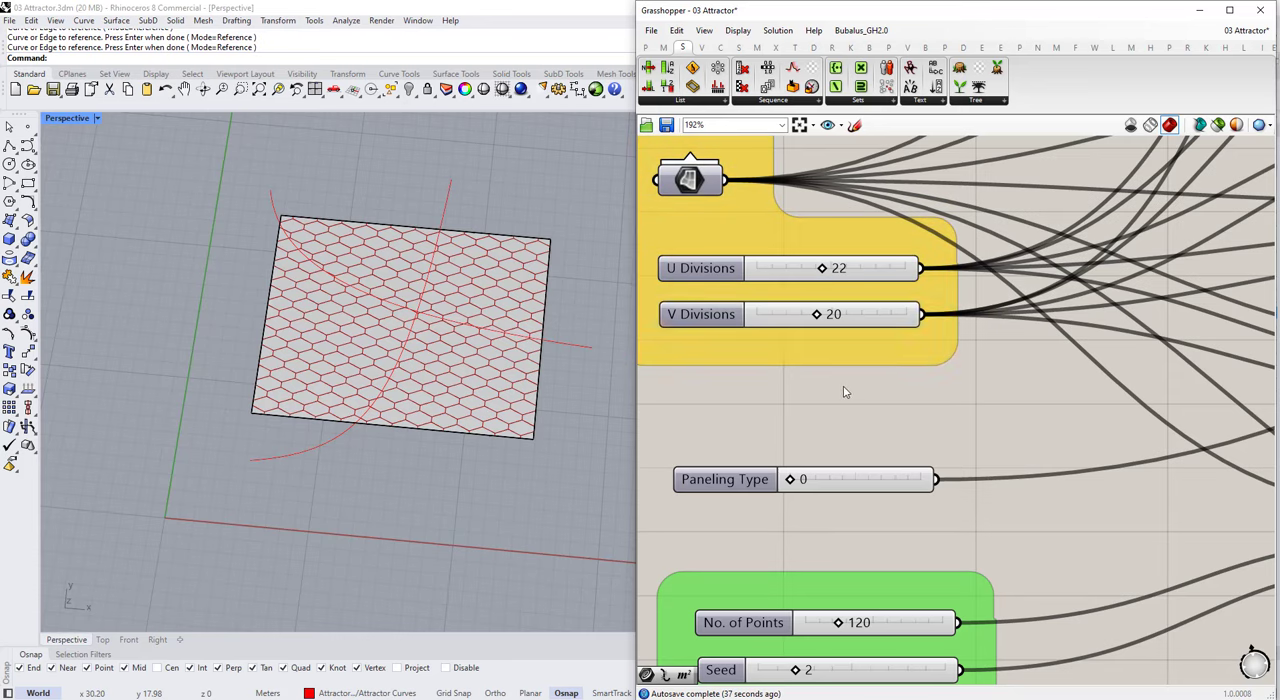
key(ctrl+z)
scroll(769, 337, down, 9)
scroll(1008, 346, up, 3)
right_drag(1170, 330, 842, 337)
scroll(1008, 346, down, 1)
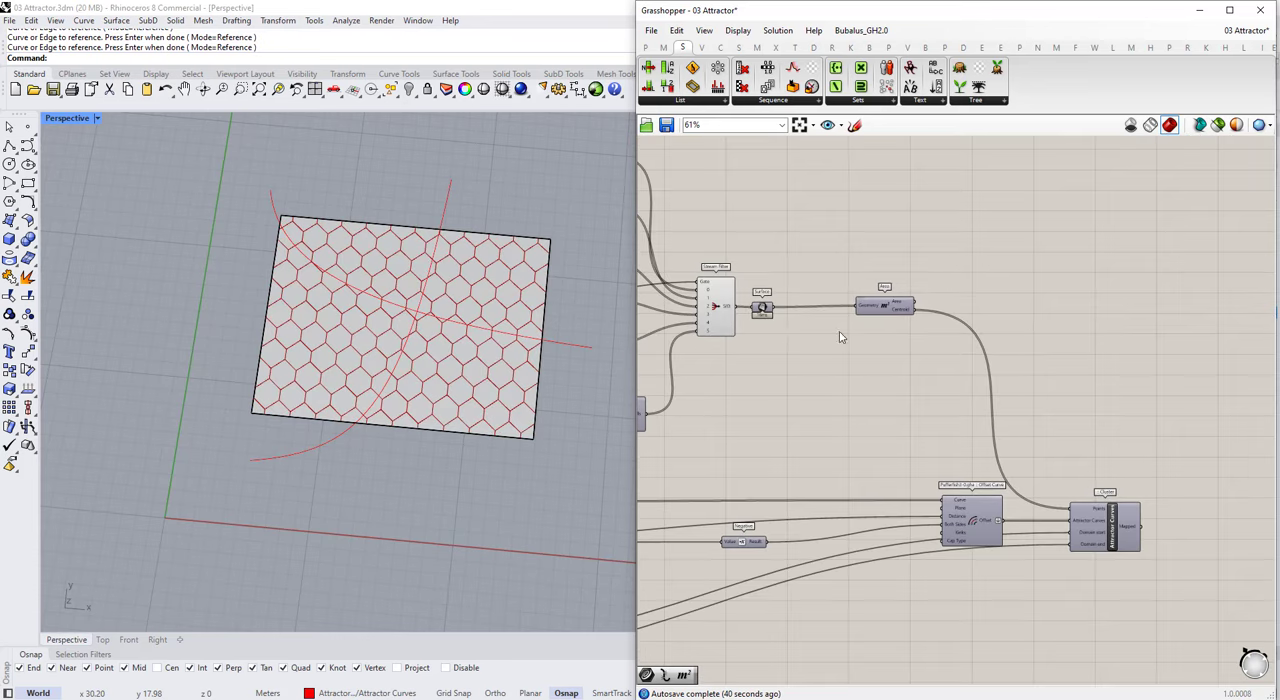
Step: Add a Scale component above the landscape definition's attractor cluster
click(725, 309)
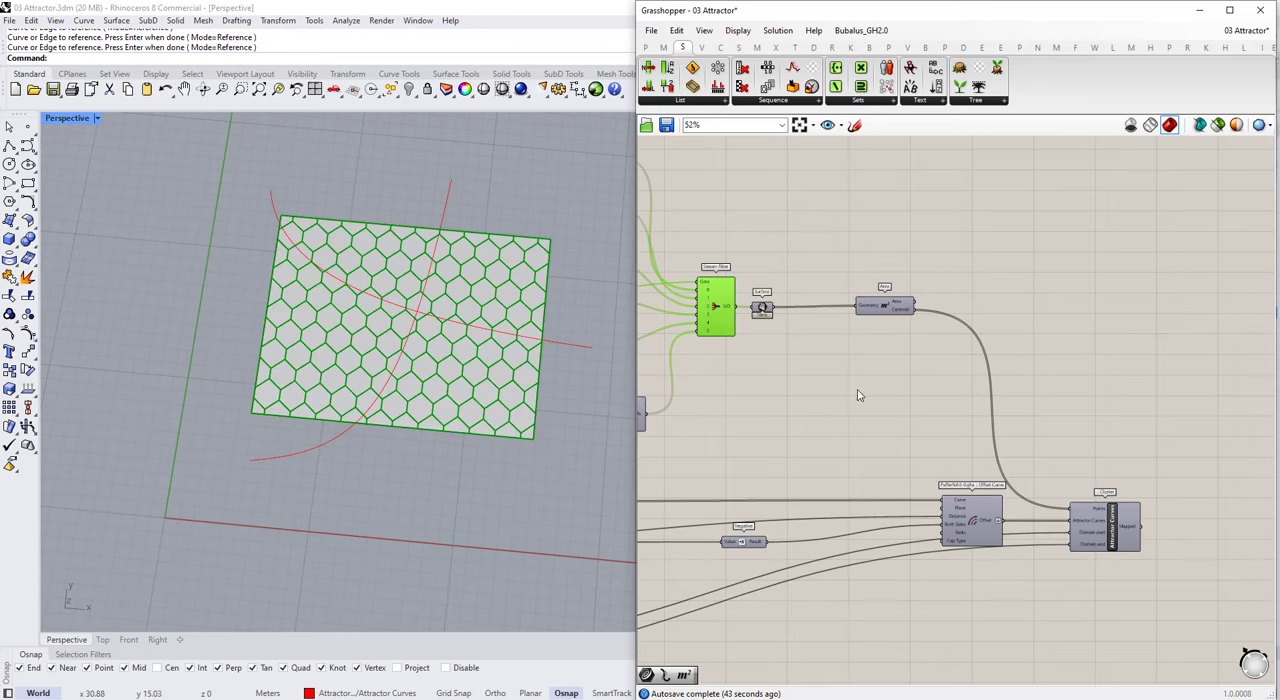
right_drag(860, 396, 795, 284)
scroll(870, 370, up, 1)
mouse_move(908, 428)
mouse_down()
mouse_move(886, 422)
mouse_move(897, 427)
mouse_up()
click(1028, 284)
double_click(1059, 258)
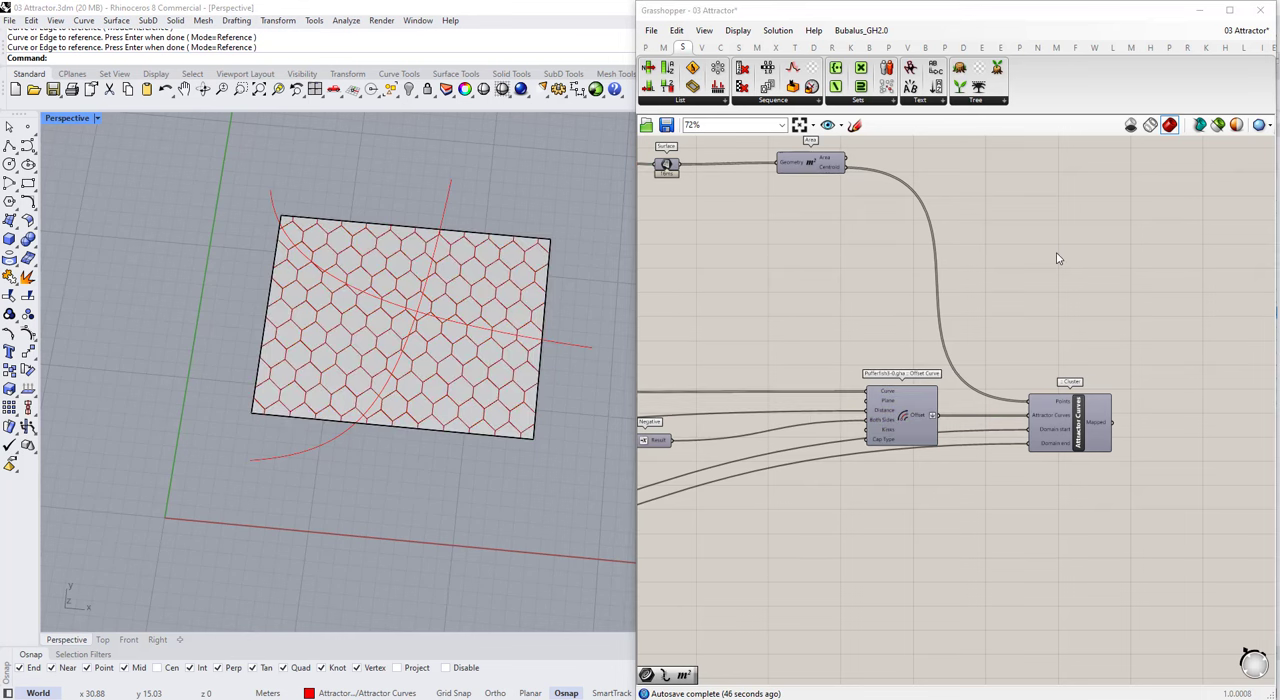
text(scale)
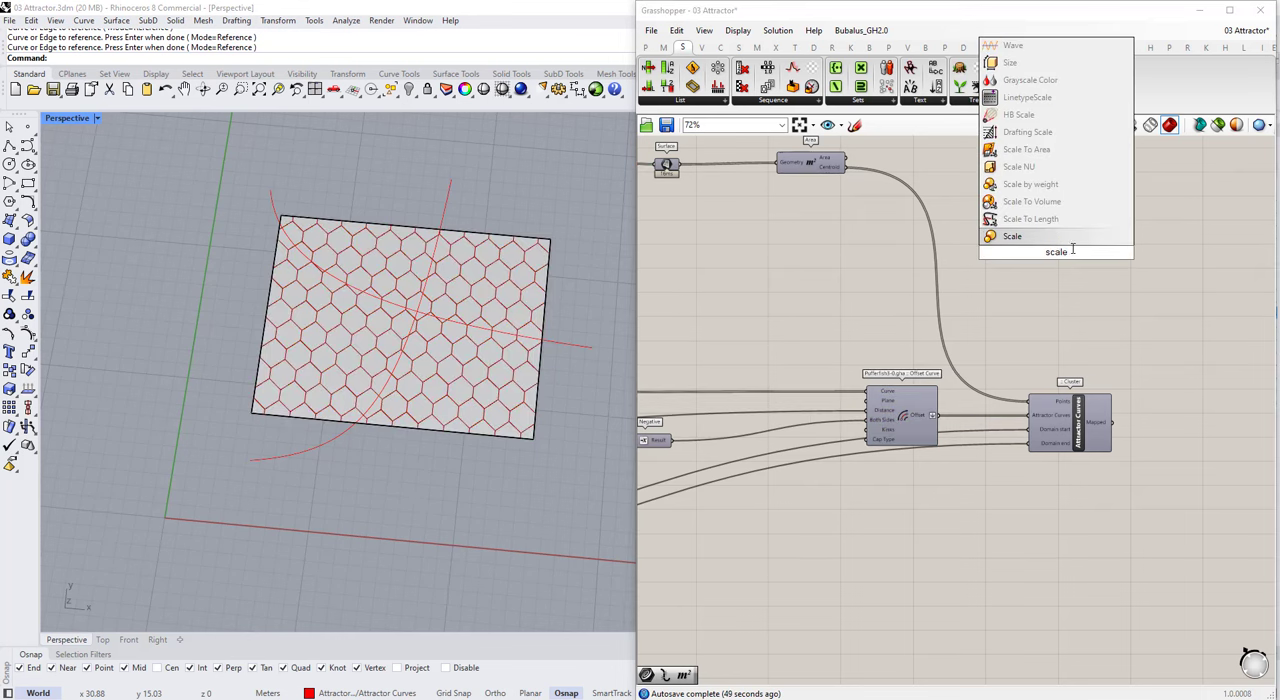
key(Return)
Step: Replace the Surface container between the Stream Filter and the Area component with a Curve container
scroll(921, 338, down, 2)
scroll(704, 217, up, 3)
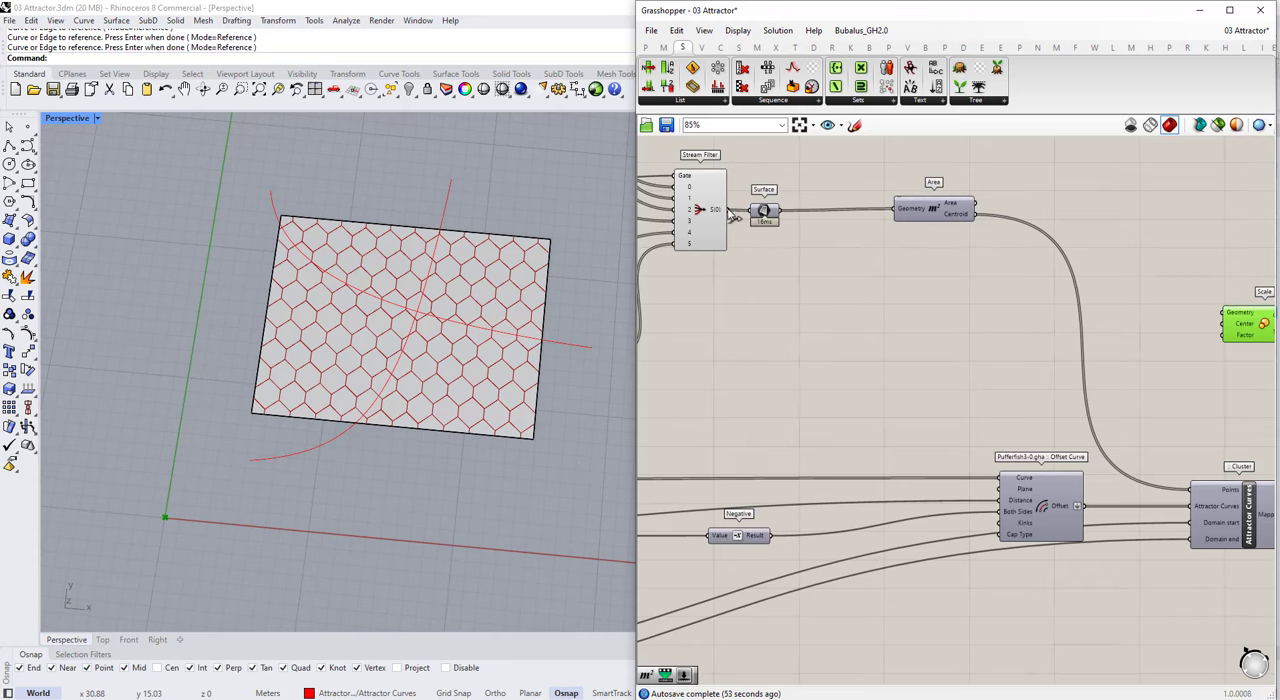
scroll(802, 269, down, 1)
drag(802, 268, 1138, 305)
scroll(770, 219, up, 2)
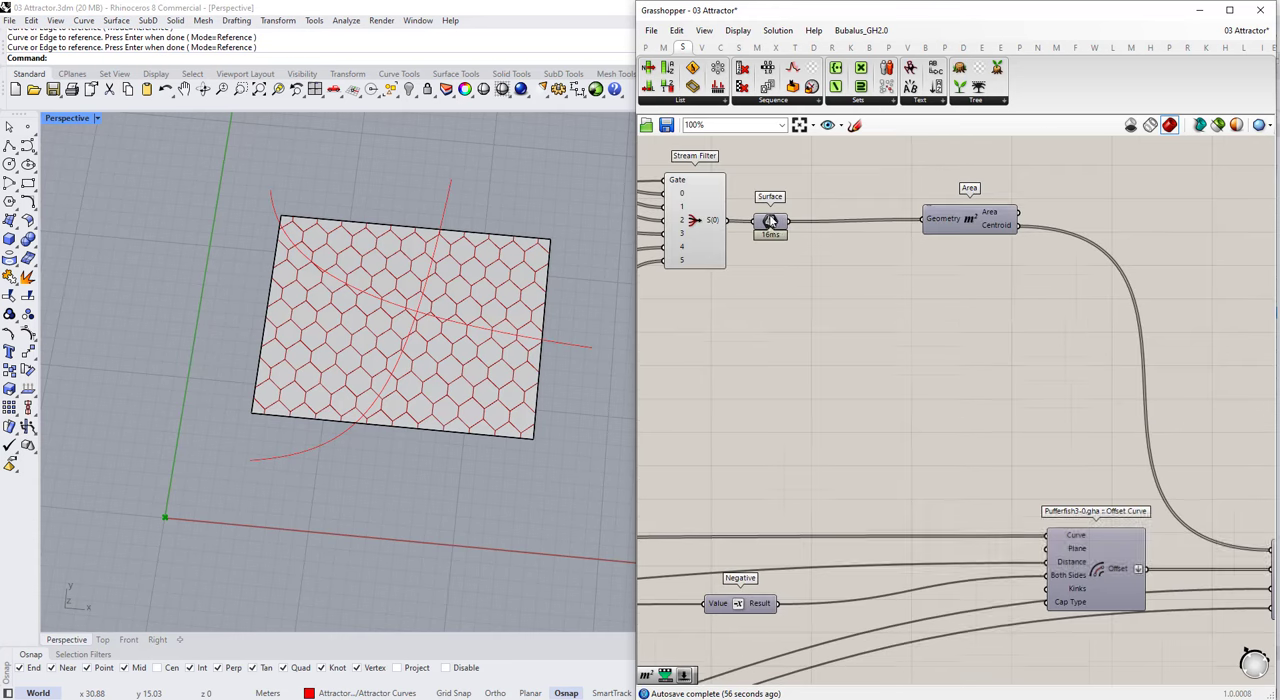
drag(774, 223, 789, 241)
double_click(778, 285)
text(curve)
key(Return)
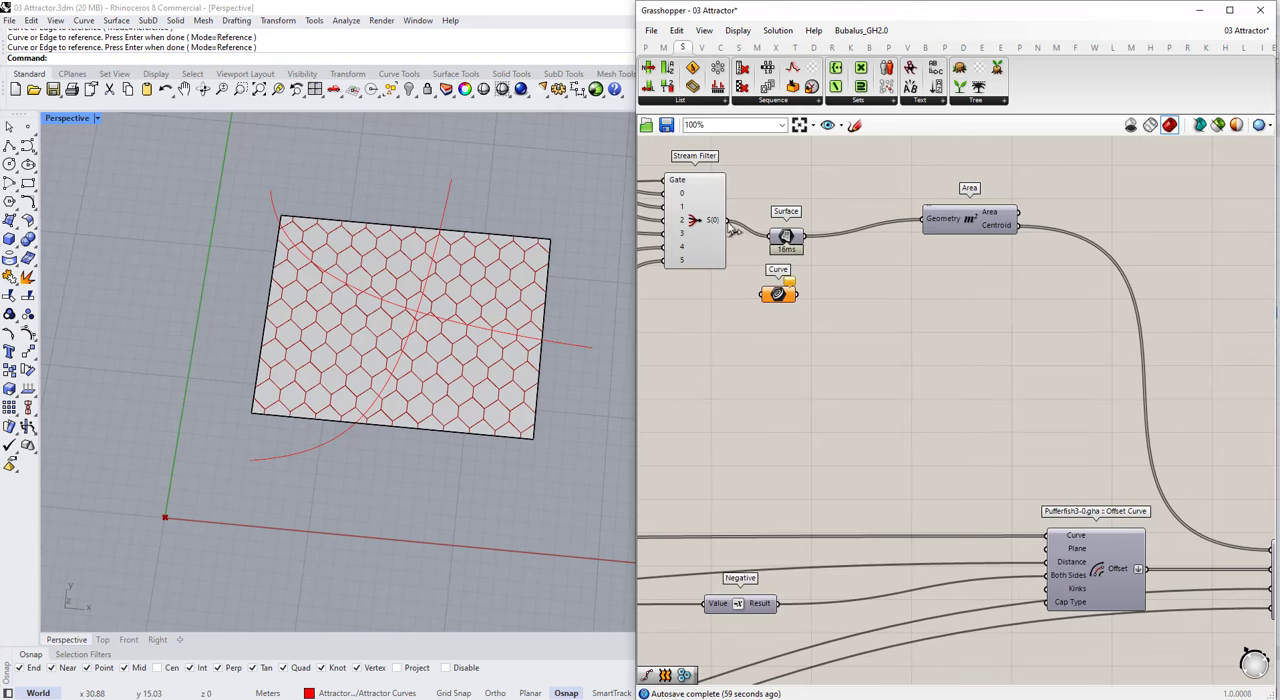
drag(923, 221, 925, 220)
drag(795, 238, 815, 193)
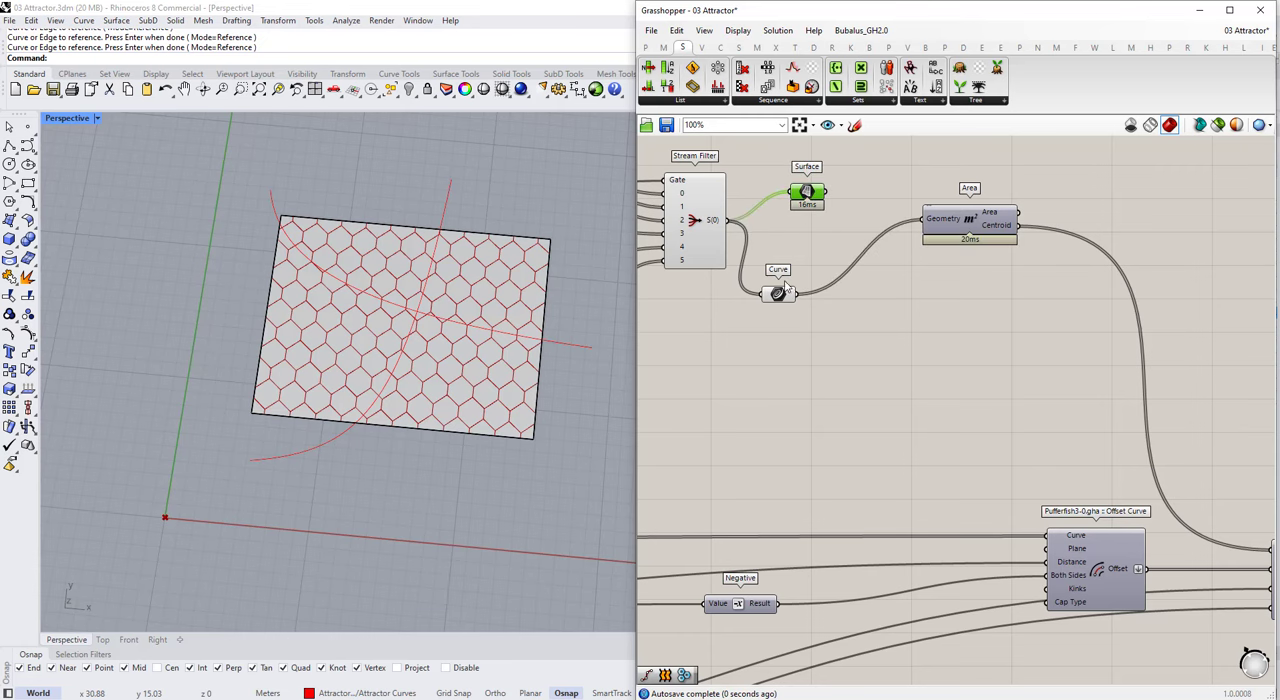
key(Delete)
drag(777, 297, 803, 277)
click(769, 249)
Step: Connect the Curve container to the Scale component's Geometry, the Area centroid to Center, and the attractor cluster's Mapped output to Factor
scroll(769, 249, down, 1)
scroll(769, 251, down, 2)
click(775, 238)
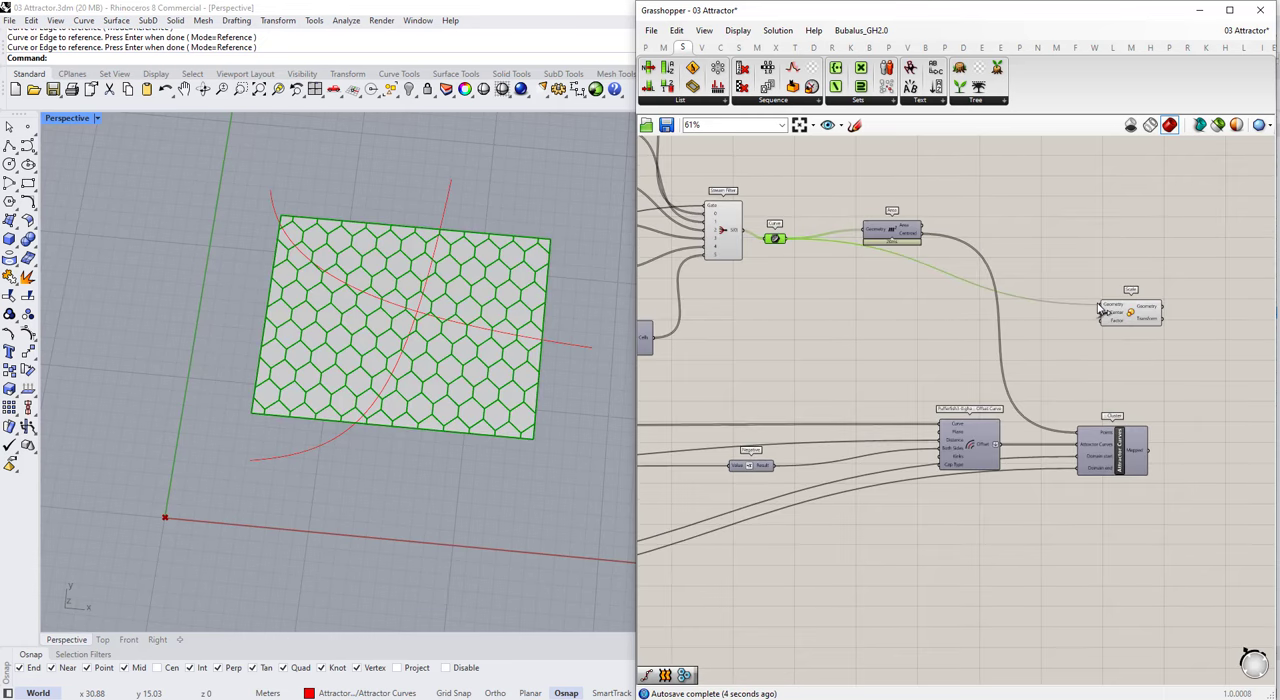
scroll(1060, 307, up, 2)
drag(1101, 311, 1160, 319)
drag(1167, 510, 1133, 346)
scroll(1129, 446, down, 1)
click(1149, 395)
click(1143, 346)
scroll(398, 308, up, 2)
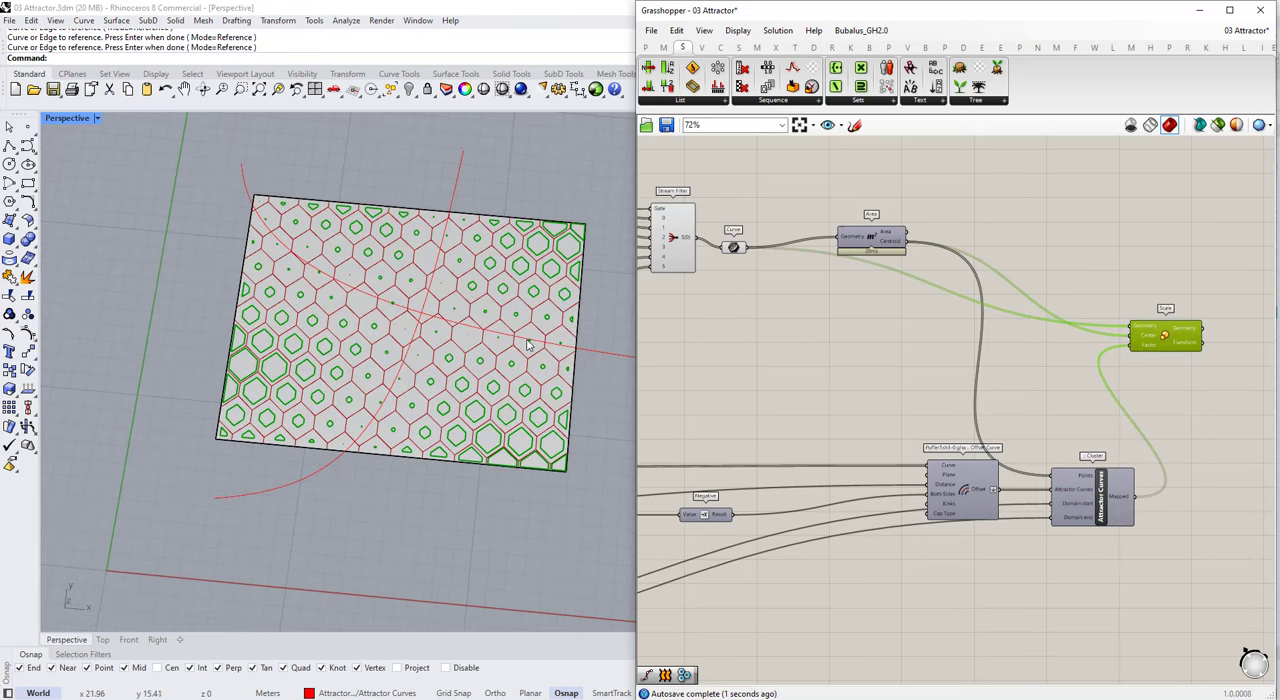
Step: Set the Min Scale slider to 0.01
scroll(905, 390, down, 4)
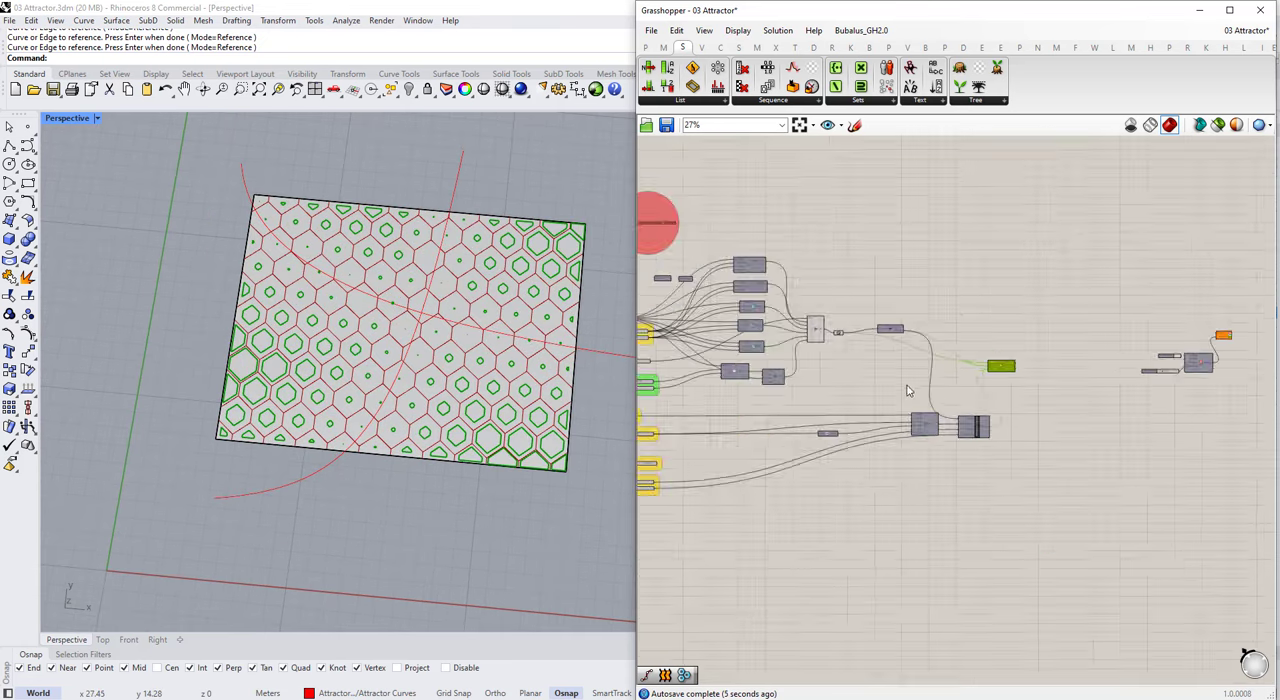
right_drag(660, 478, 868, 415)
scroll(856, 415, up, 9)
double_click(898, 417)
text(0.01)
key(Return)
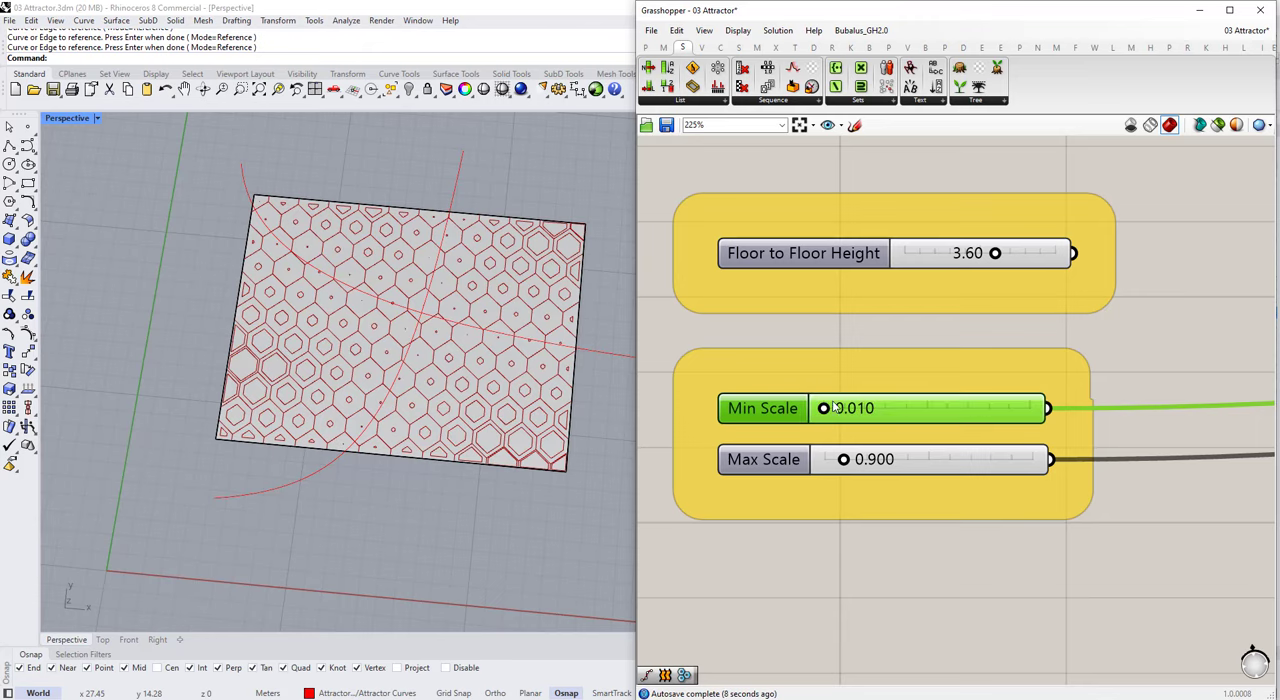
scroll(950, 400, down, 5)
scroll(1125, 278, up, 3)
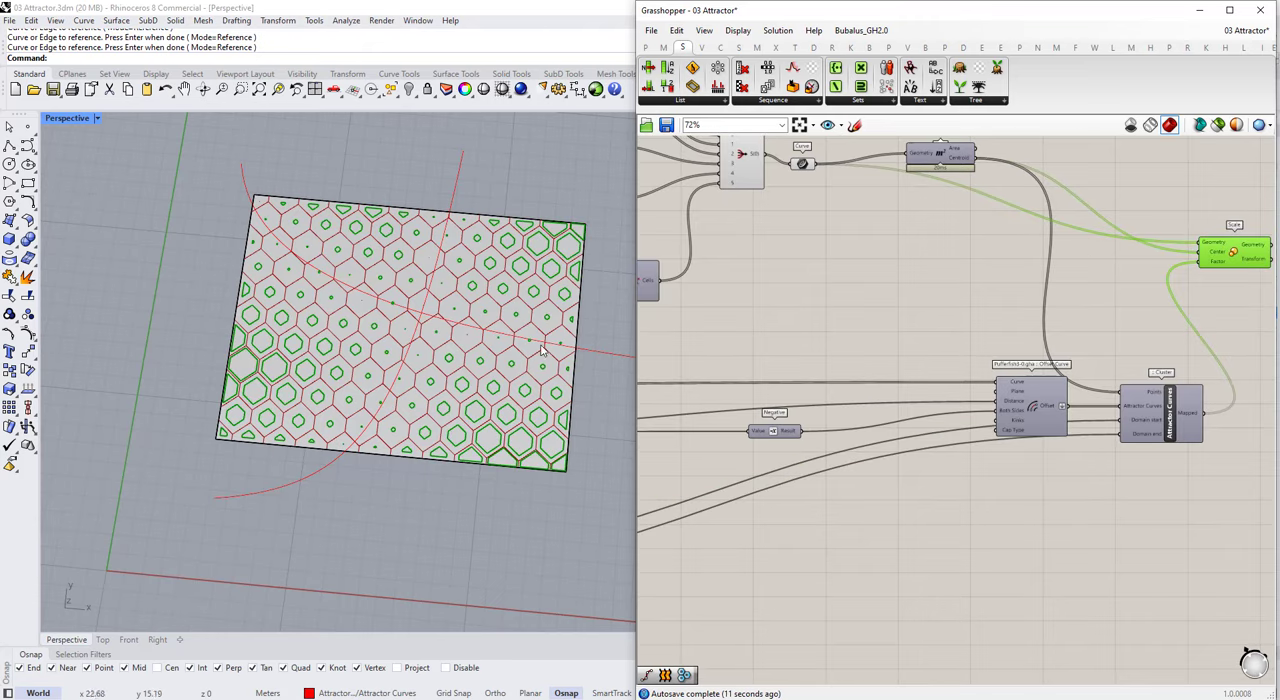
Step: Reverse the scaling range by setting the Min Scale slider to 0.9 and the Max Scale slider to 0.01
right_drag(583, 367, 590, 371)
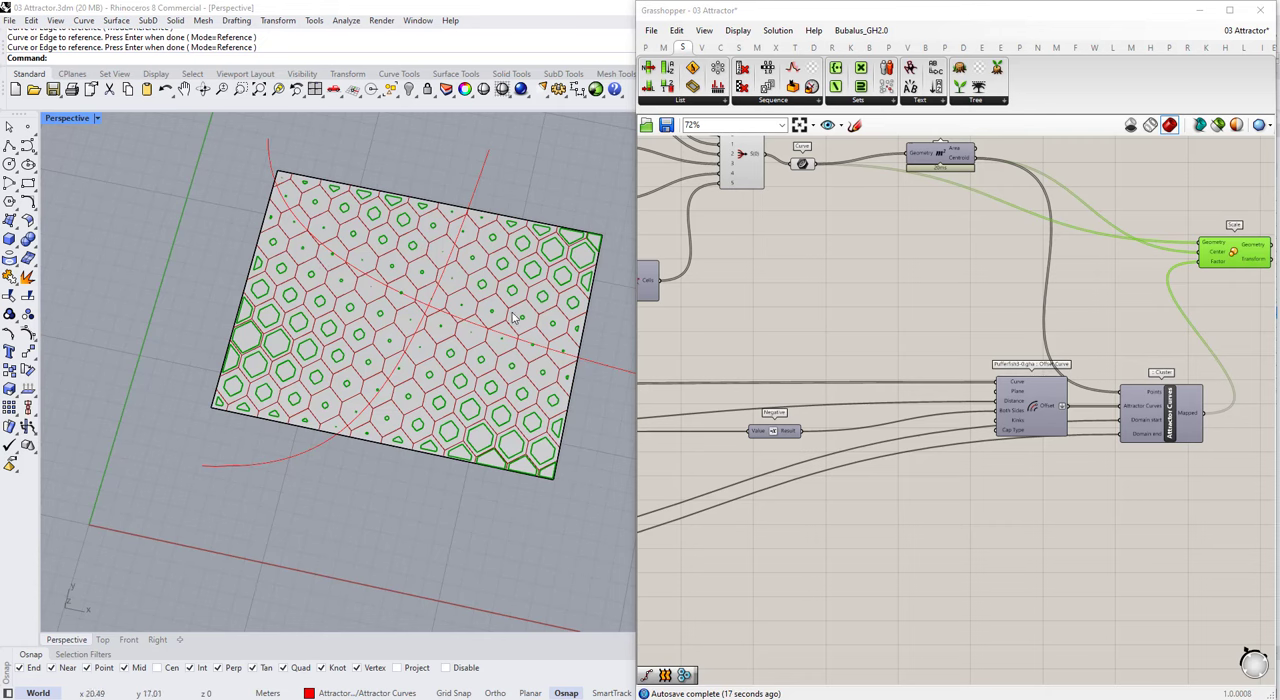
scroll(780, 369, down, 5)
right_drag(783, 371, 1108, 355)
scroll(848, 432, up, 11)
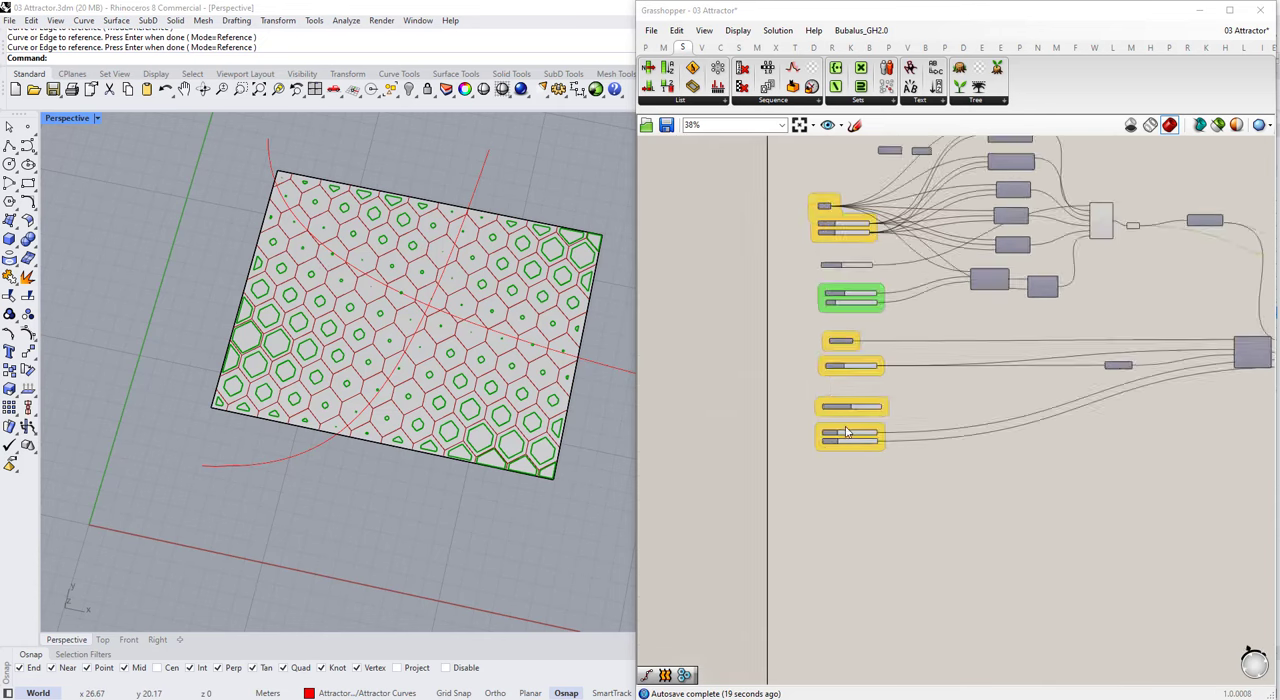
click(553, 350)
double_click(841, 449)
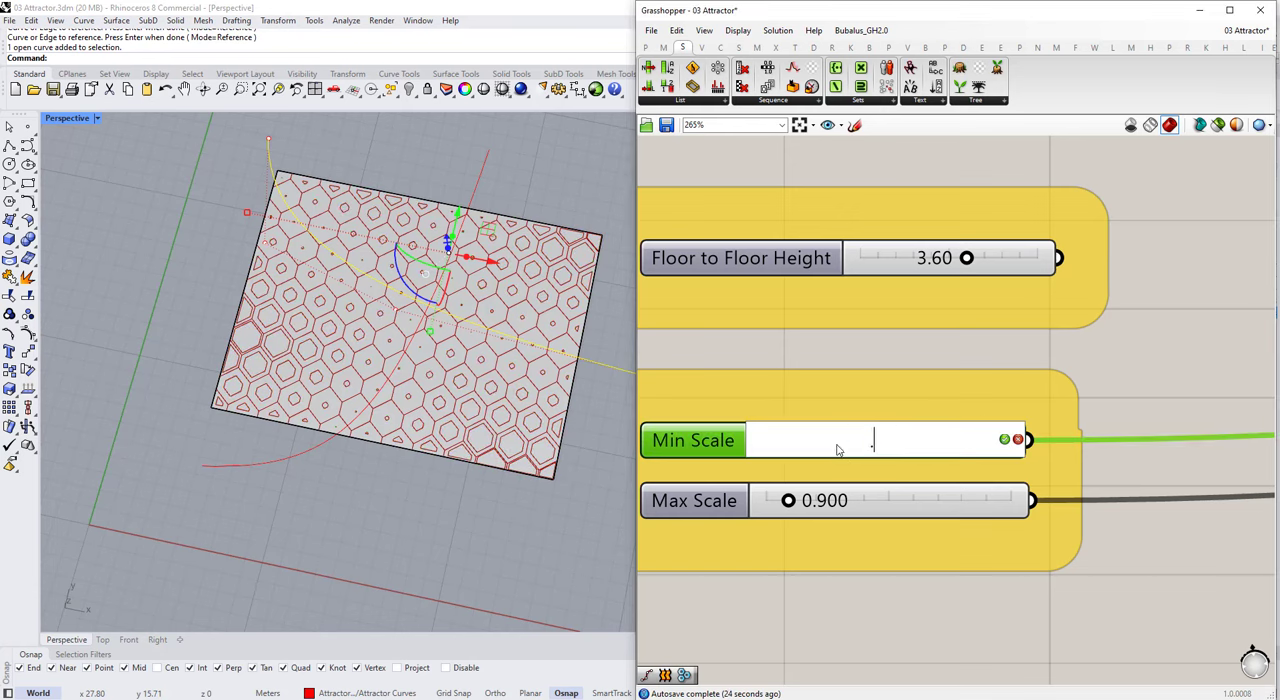
text(0.9)
key(Return)
double_click(850, 502)
text(0.01)
key(Return)
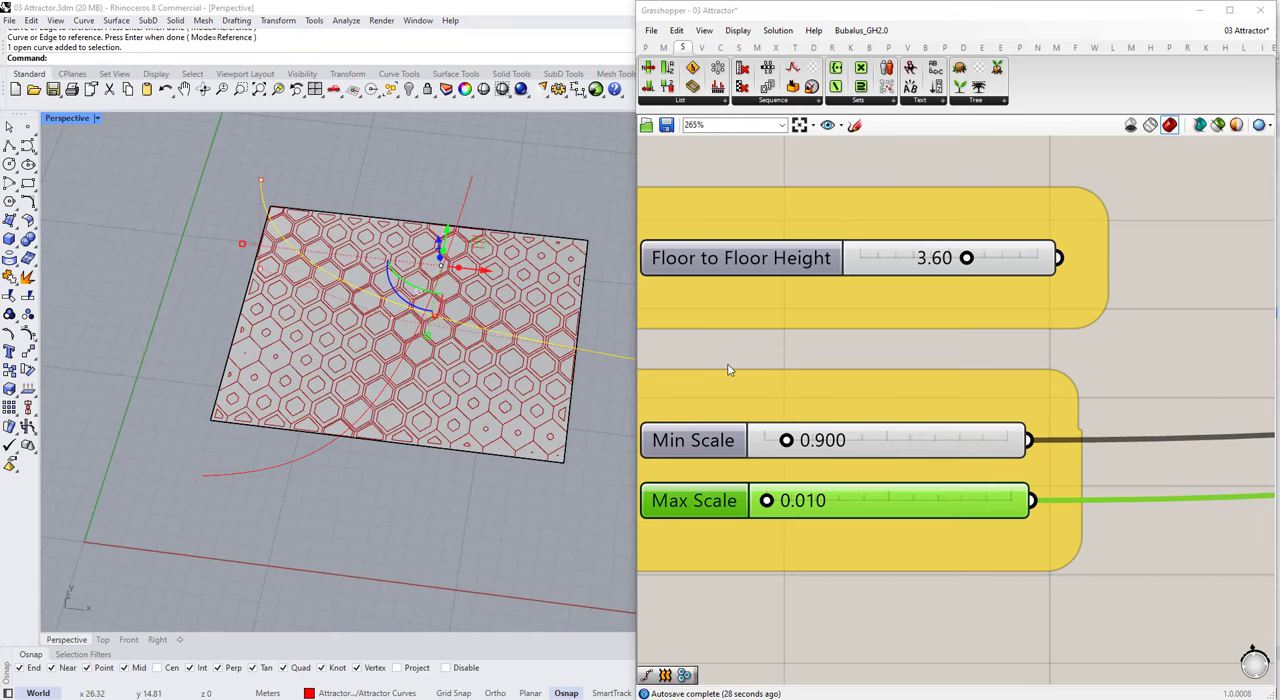
Step: Highlight the Scale component's panels in the viewport and move the component slightly farther from the attractor cluster
scroll(734, 371, down, 10)
scroll(991, 337, up, 2)
click(953, 325)
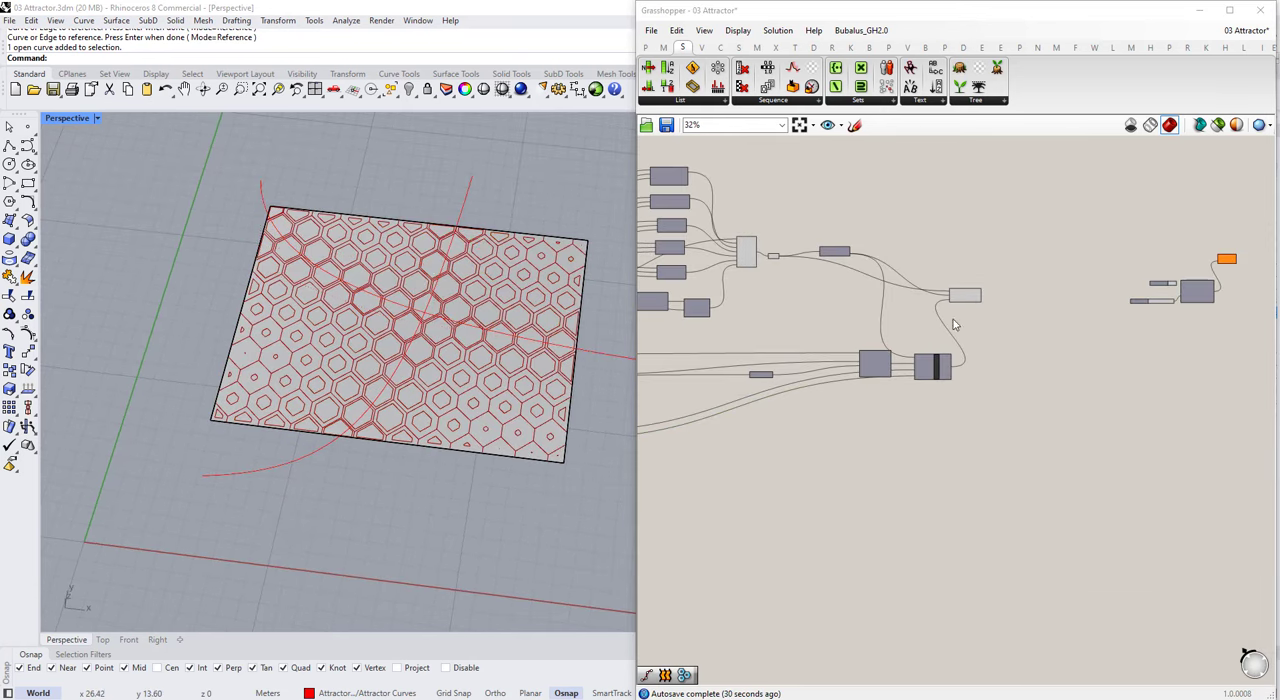
scroll(953, 325, up, 2)
click(966, 295)
scroll(860, 345, down, 4)
scroll(900, 300, up, 2)
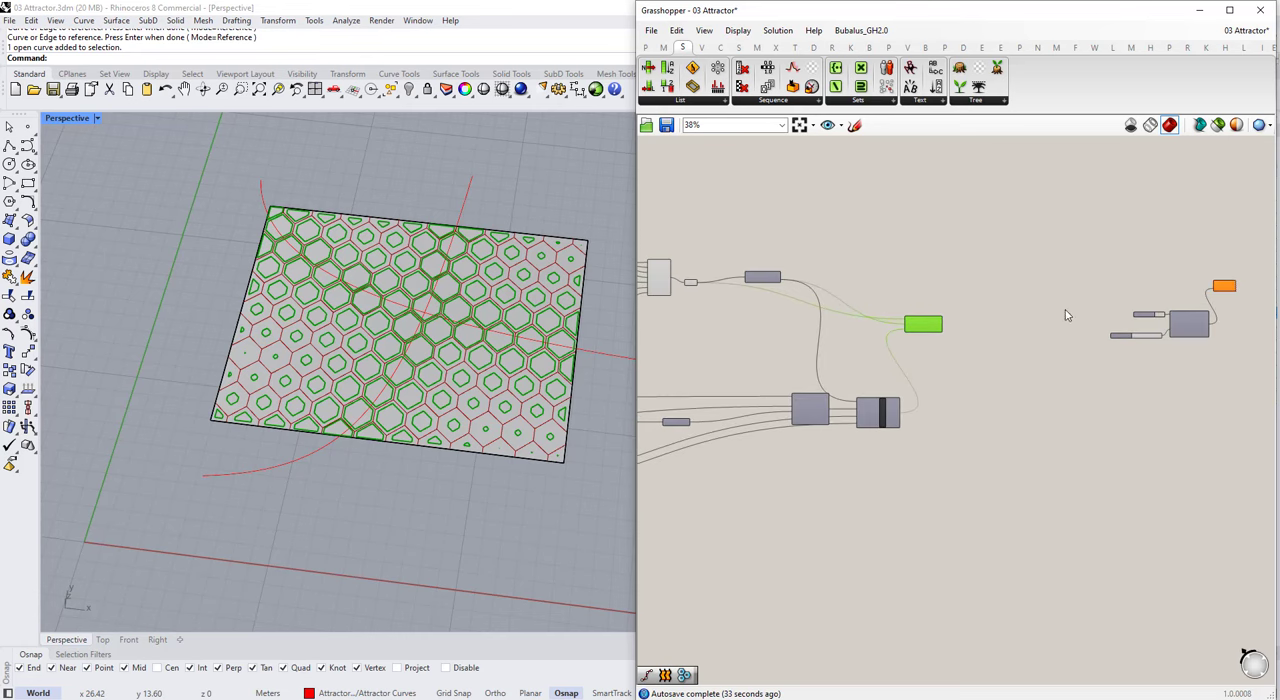
scroll(994, 320, up, 4)
drag(869, 328, 910, 351)
scroll(866, 271, up, 1)
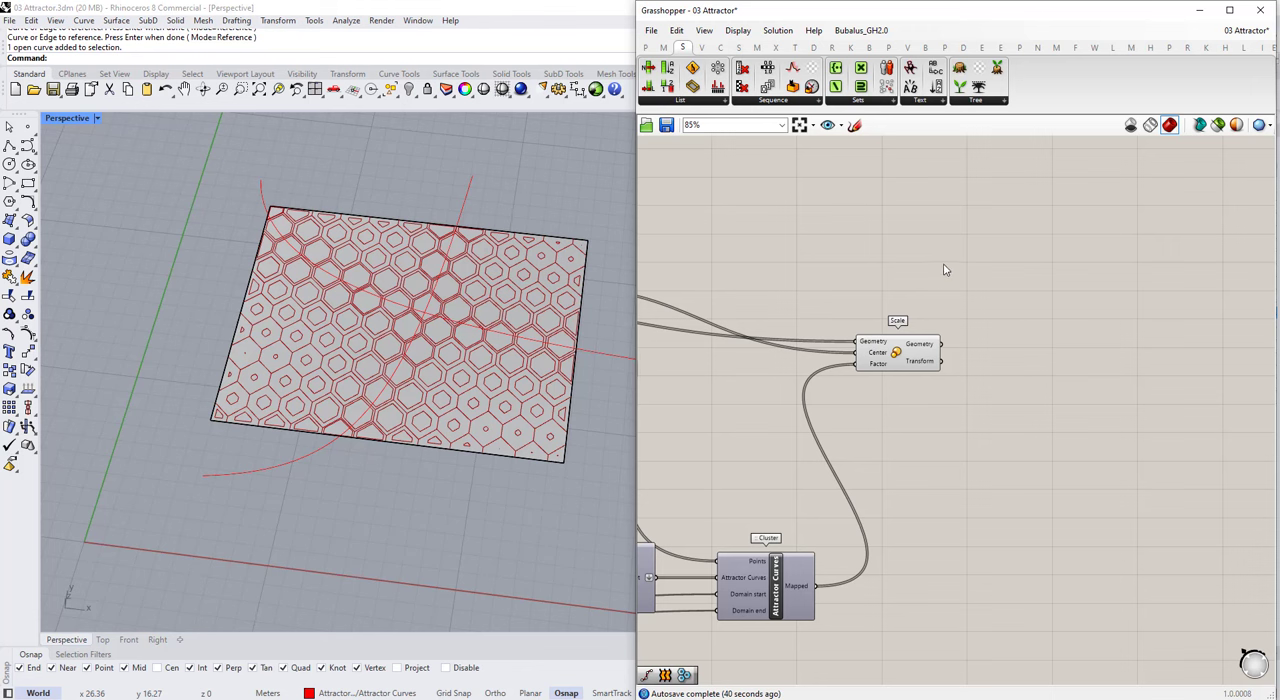
double_click(943, 264)
text(boundry surface)
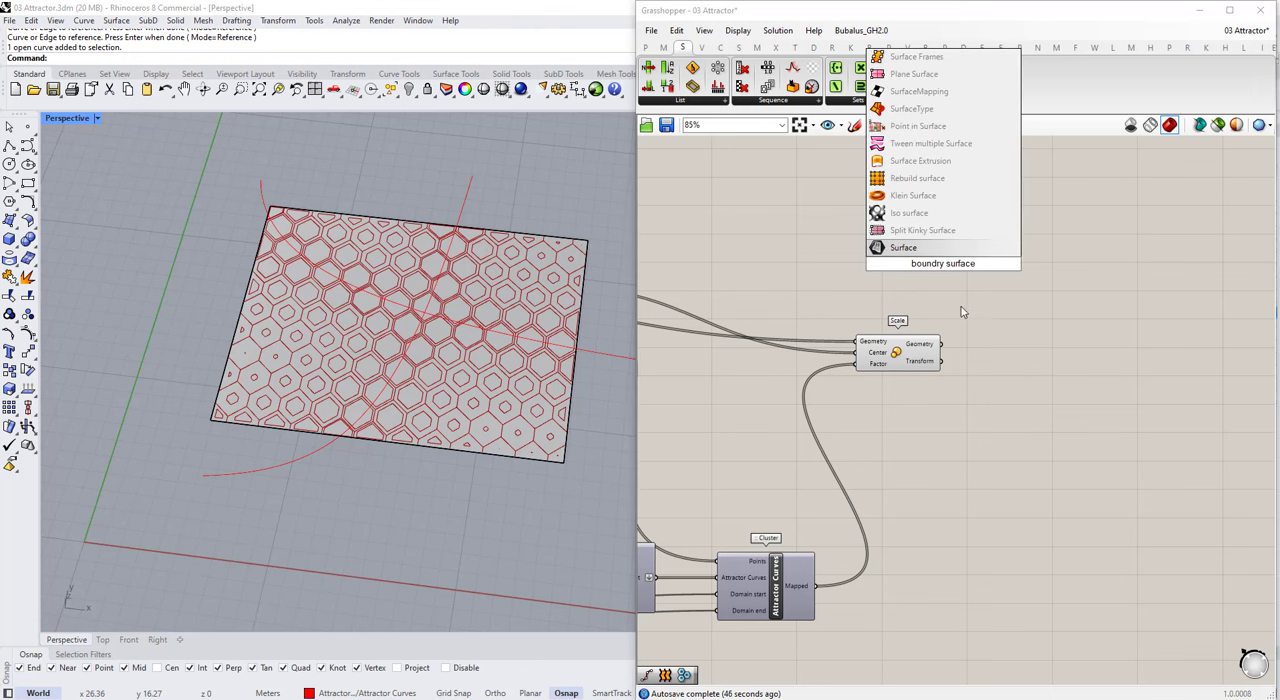
key(BackSpace)
key(BackSpace)
key(BackSpace)
key(BackSpace)
key(BackSpace)
click(963, 316)
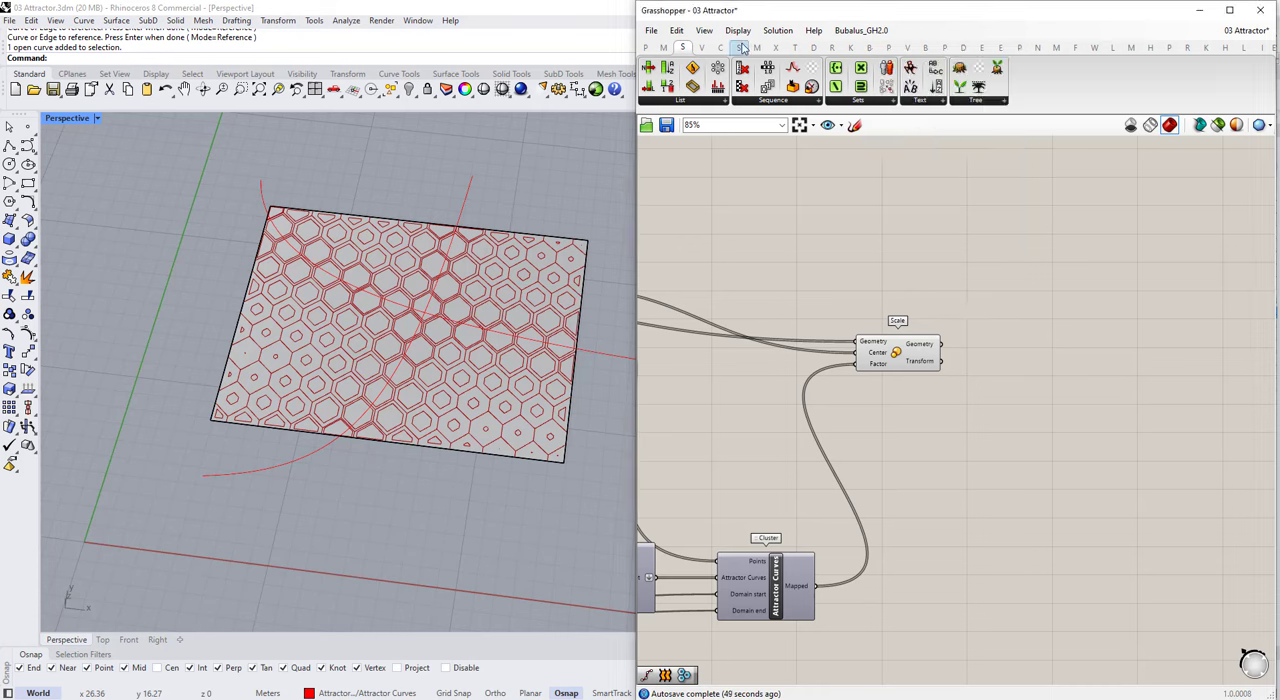
Step: Add a Boundary Surfaces component and place it just above the Scale component's output side
click(741, 48)
click(800, 100)
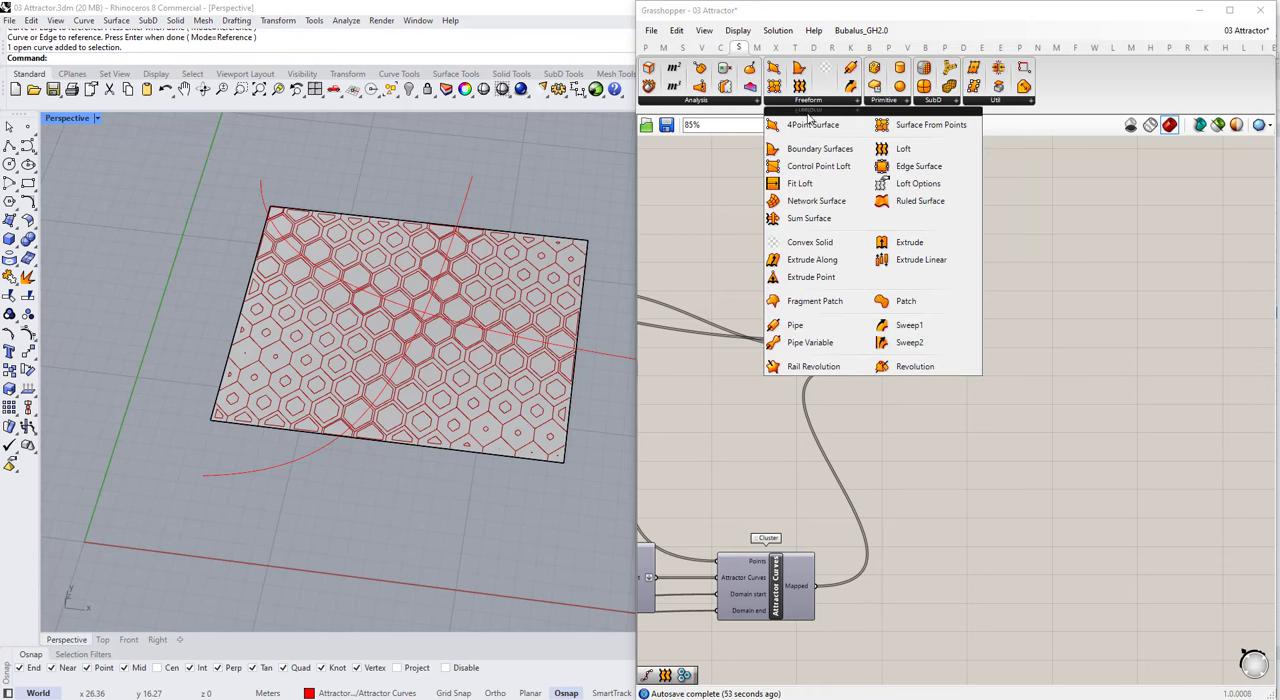
drag(818, 150, 871, 235)
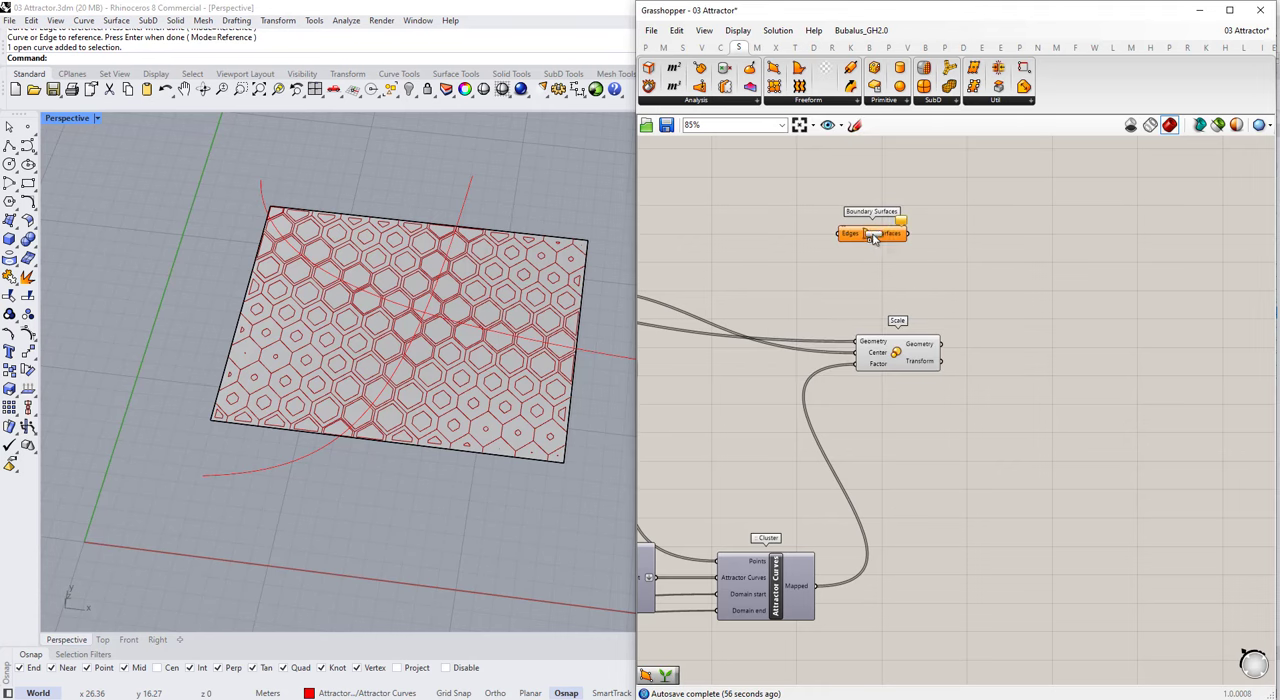
double_click(910, 290)
text(bound)
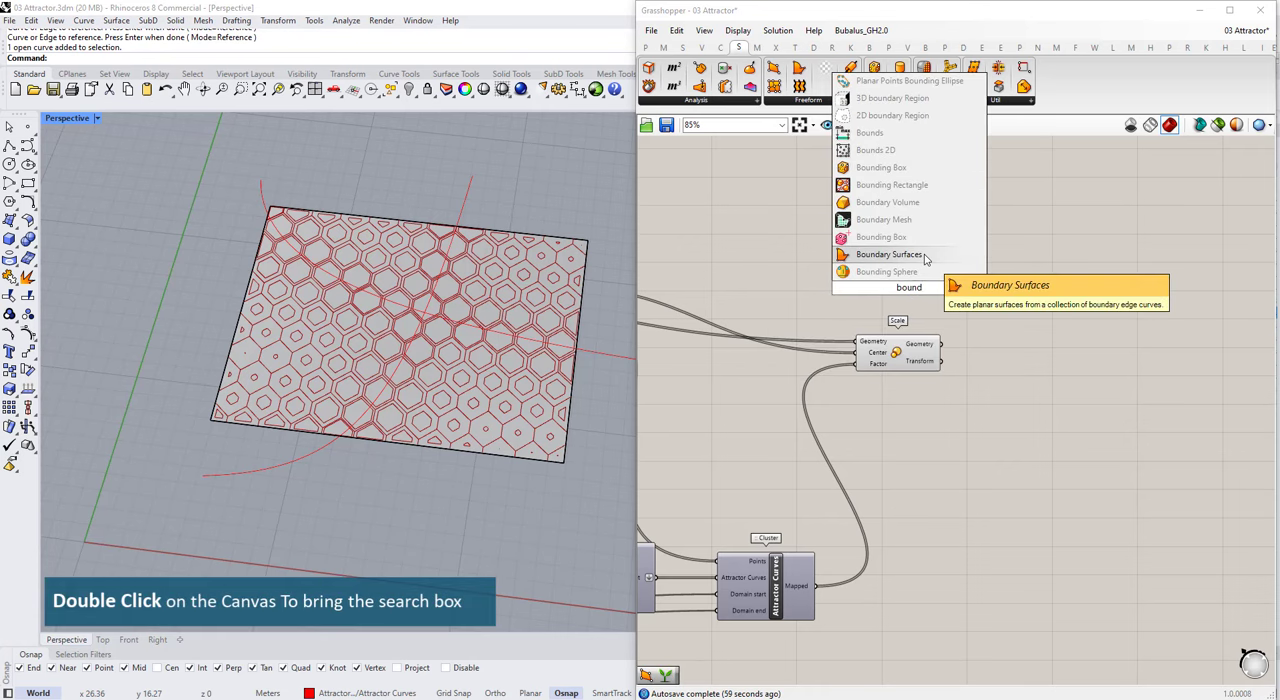
click(1077, 358)
drag(871, 233, 977, 266)
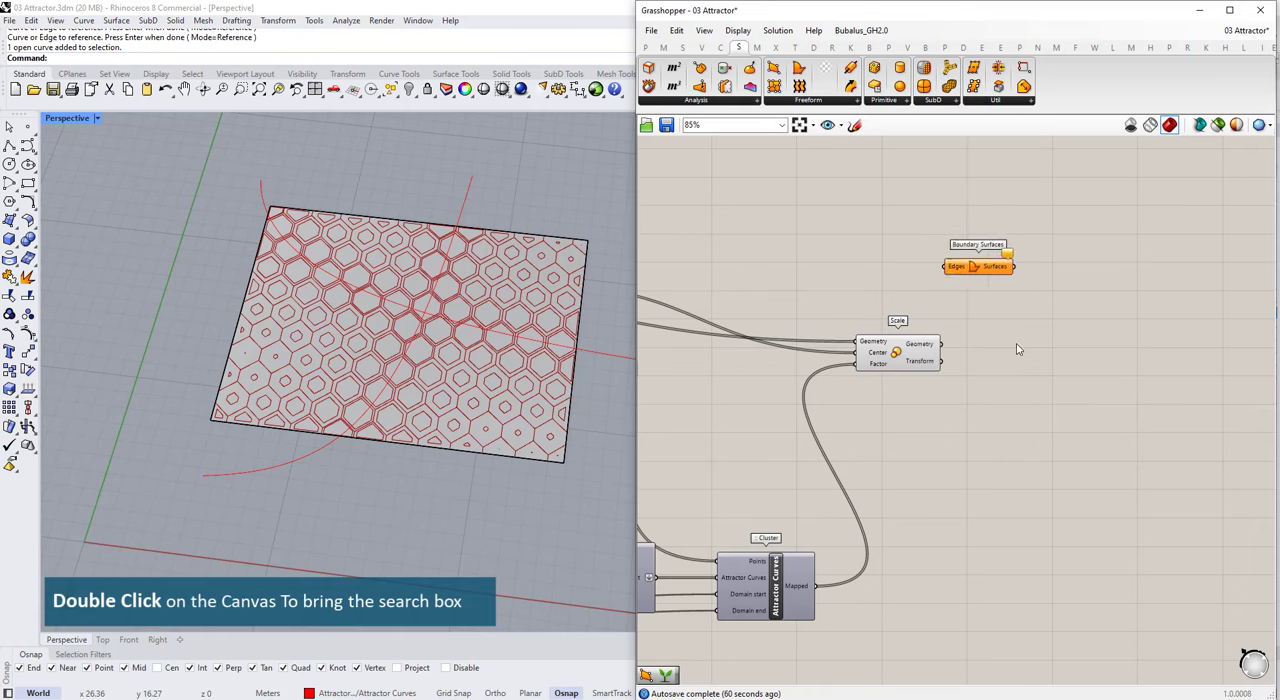
Step: Examine the smallest scaled panels near the lower corners of the surface with the Scale component highlighted
click(925, 362)
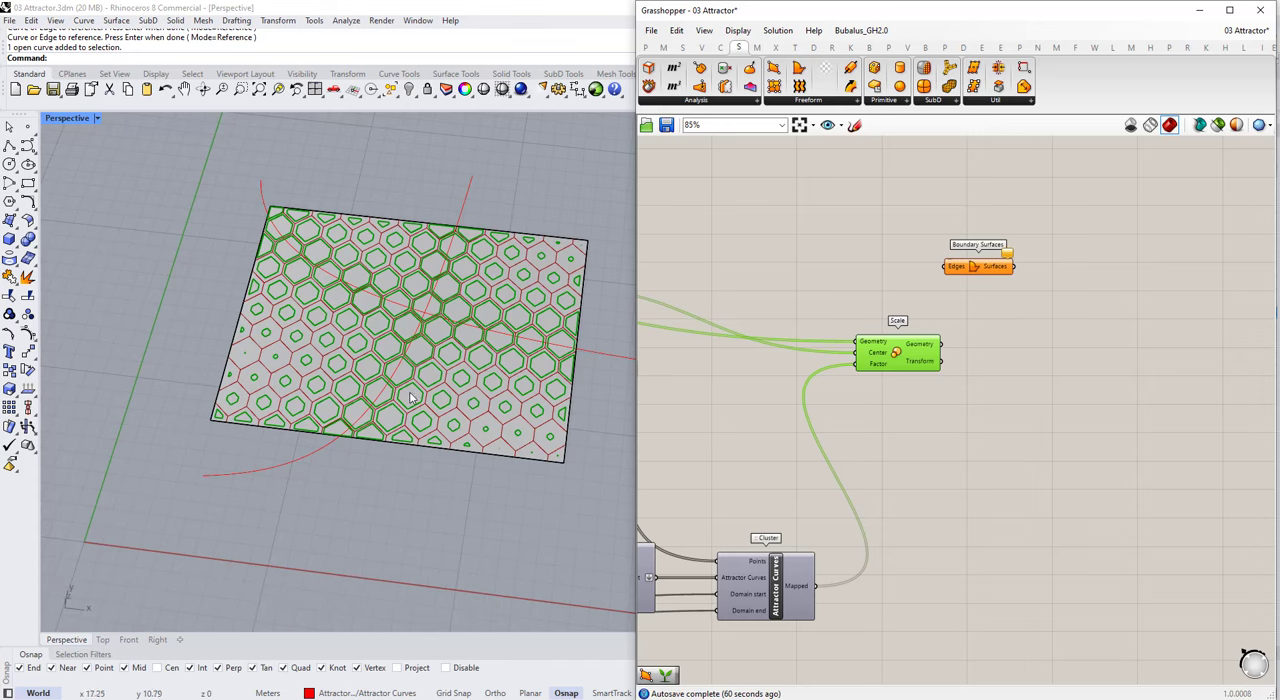
scroll(247, 377, up, 5)
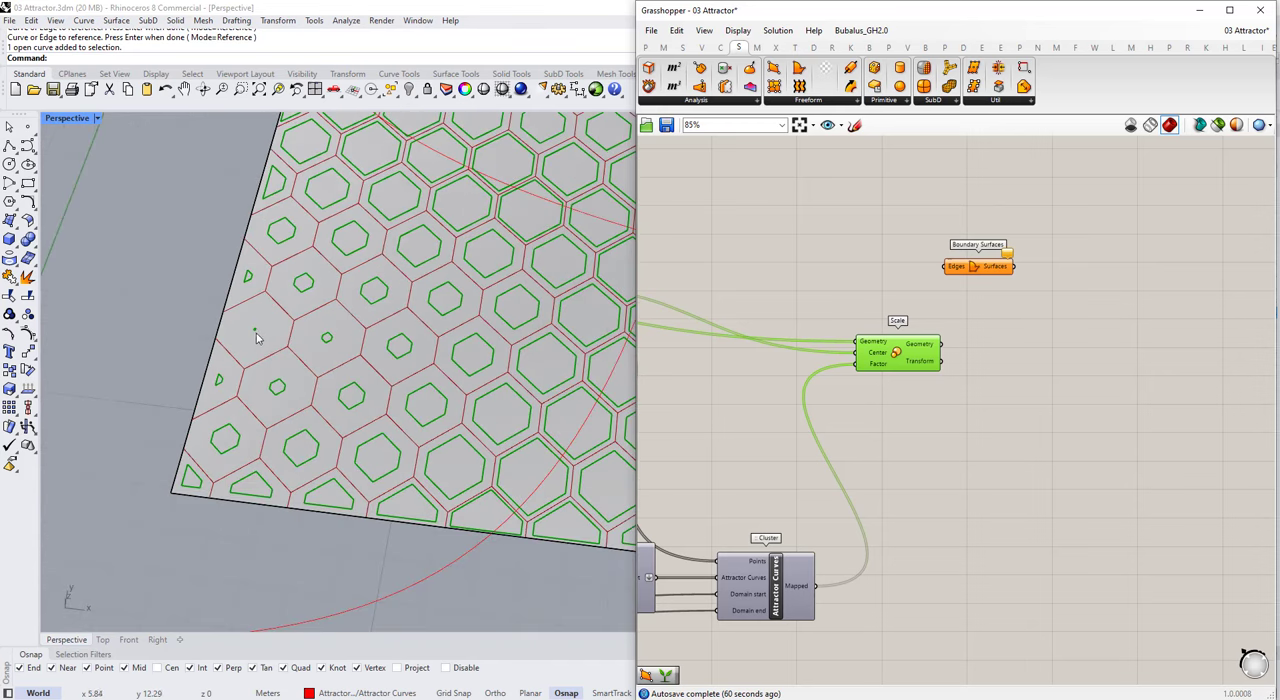
scroll(256, 338, up, 6)
scroll(240, 336, down, 6)
scroll(257, 338, down, 6)
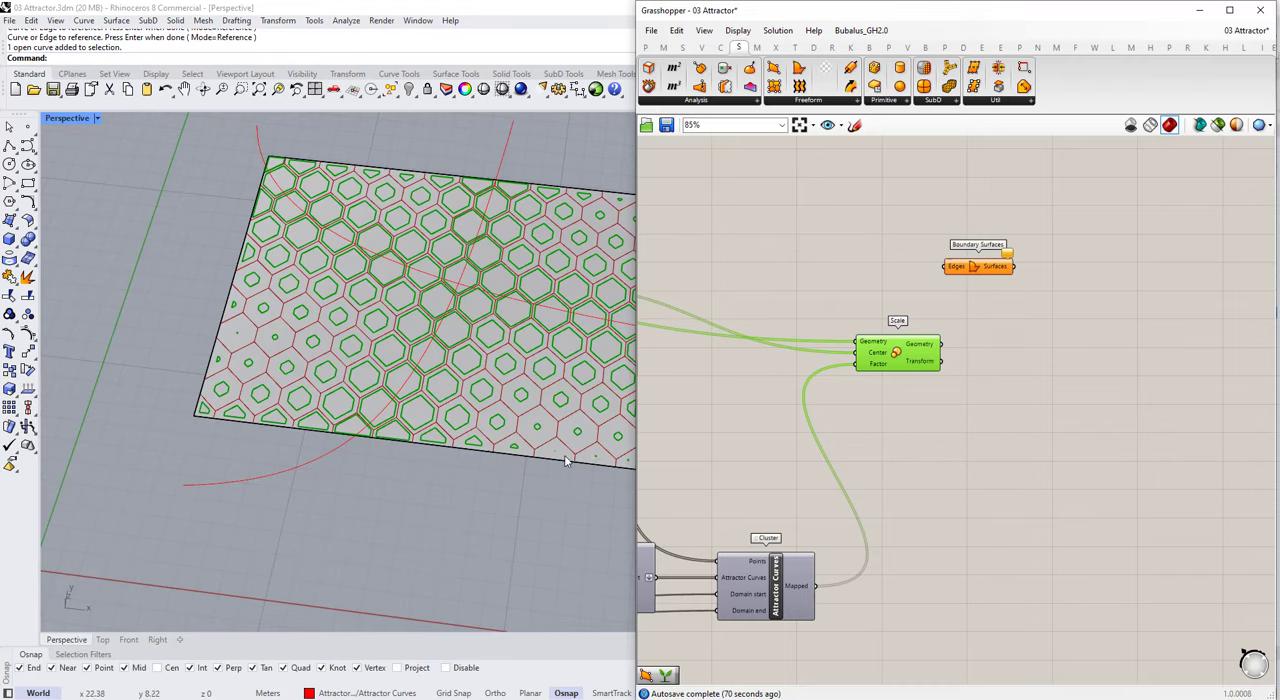
scroll(553, 448, up, 8)
scroll(515, 431, down, 10)
right_drag(450, 411, 474, 419)
scroll(1065, 345, down, 4)
scroll(1040, 352, up, 4)
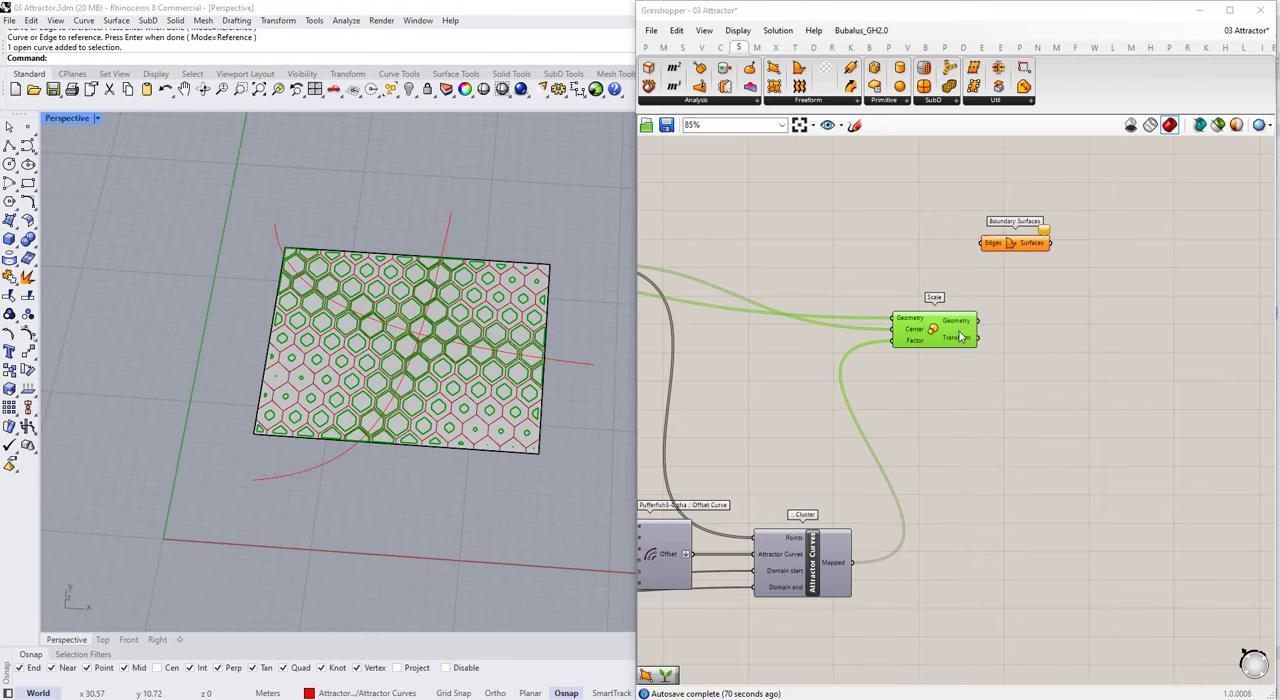
Step: Move the Scale component away from Boundary Surfaces and delete the leftover components and two sliders beyond it
click(975, 390)
scroll(977, 399, down, 3)
drag(967, 331, 925, 323)
click(908, 388)
scroll(908, 391, down, 4)
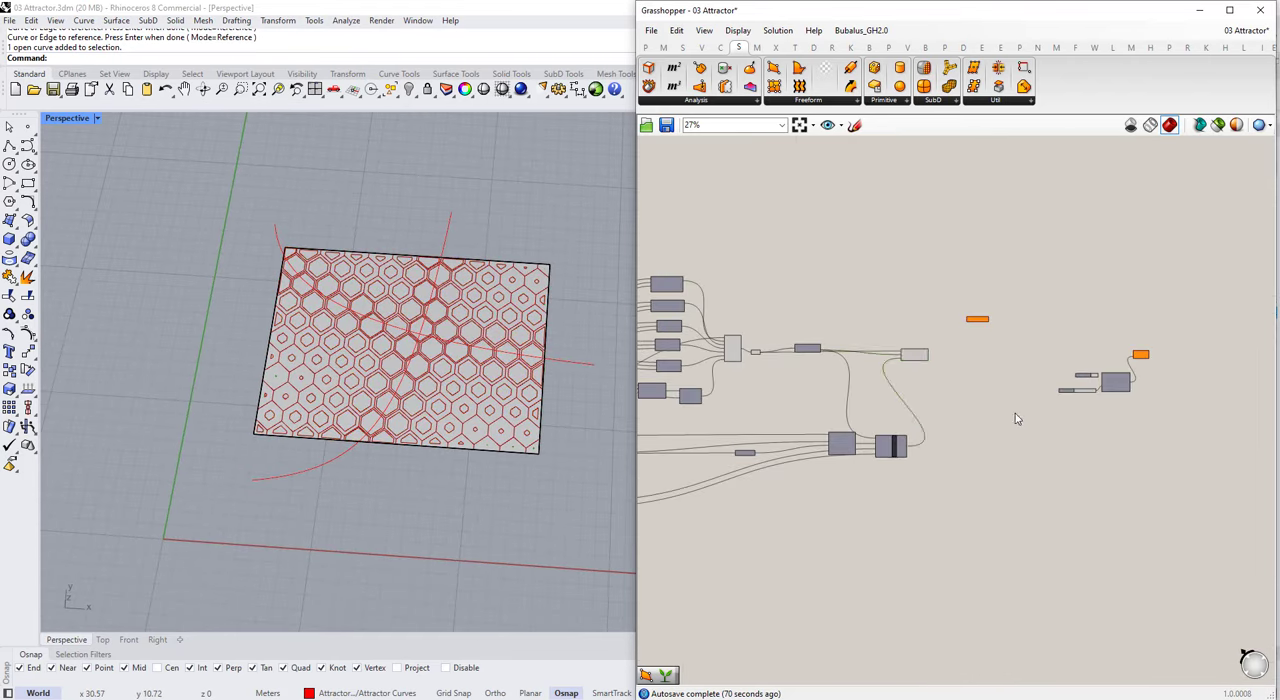
drag(1009, 308, 1178, 412)
scroll(1180, 414, up, 3)
key(Delete)
Step: Add an Area component beside the Scale component and connect it to the scaled Geometry output
scroll(669, 318, up, 3)
scroll(670, 320, up, 1)
drag(820, 312, 851, 388)
double_click(901, 379)
text(area)
click(898, 366)
scroll(879, 346, up, 3)
drag(905, 396, 987, 309)
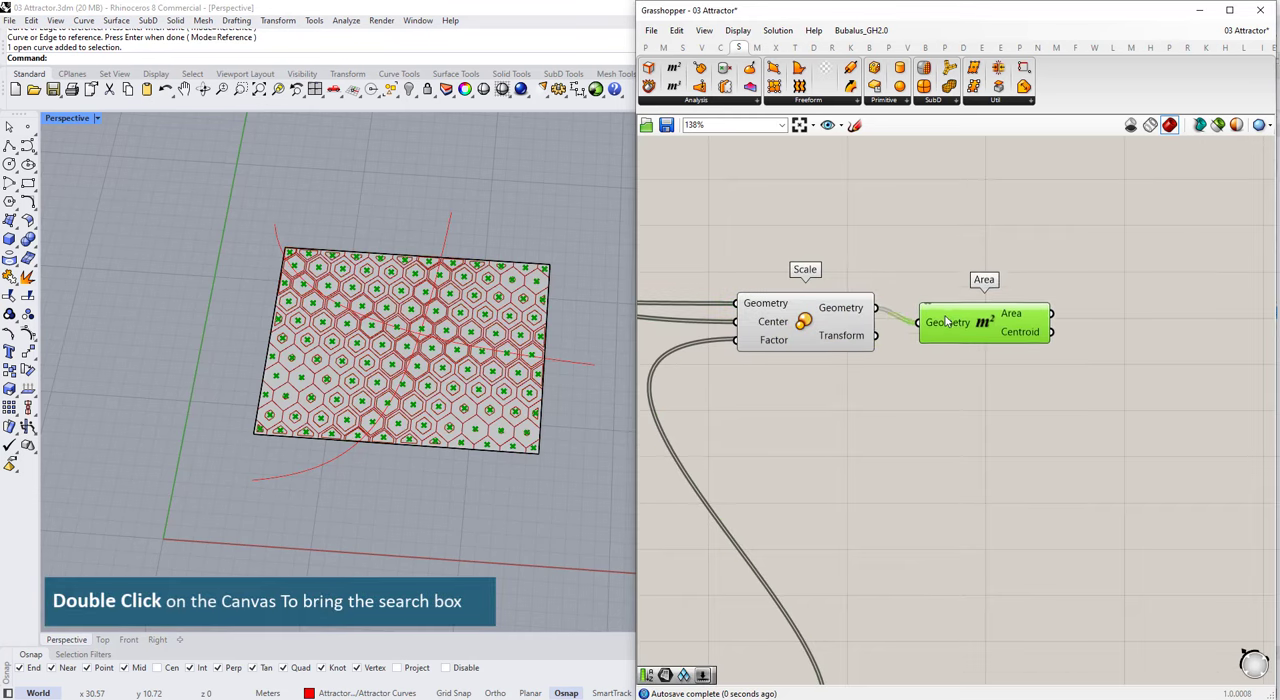
Step: Add a Smaller Than component and place it below and to the right of the new Area component
click(1020, 428)
double_click(1018, 427)
text(sm)
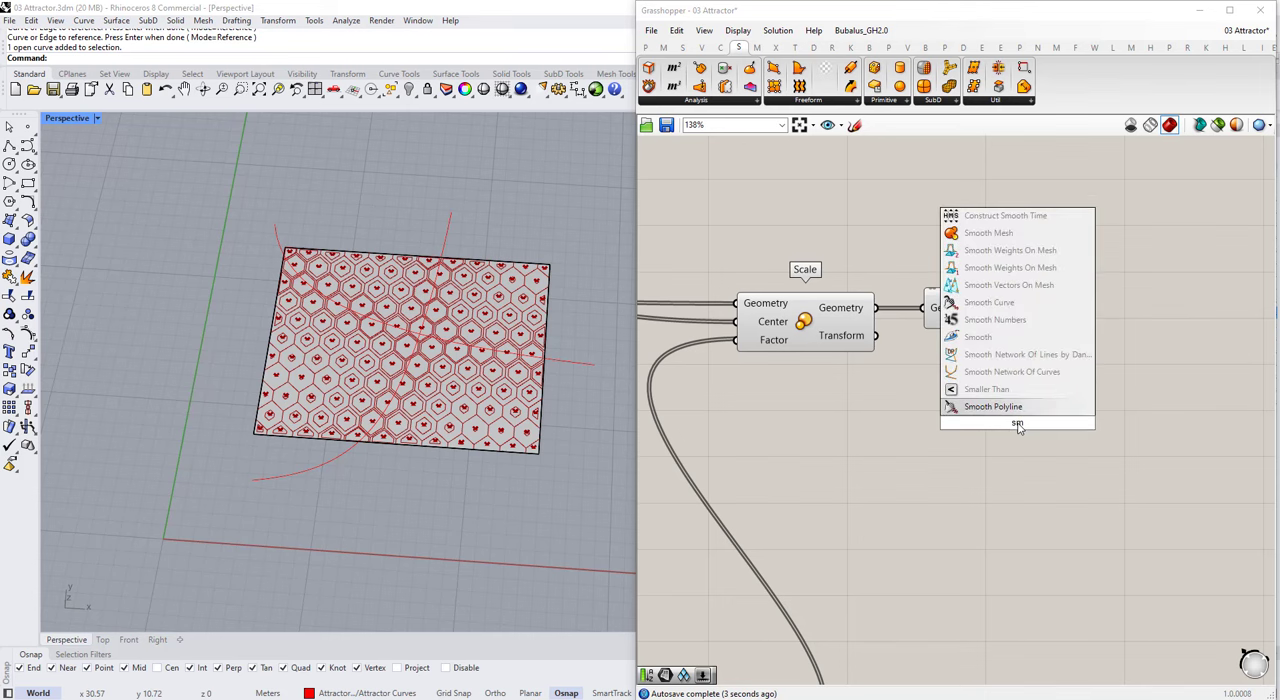
click(988, 391)
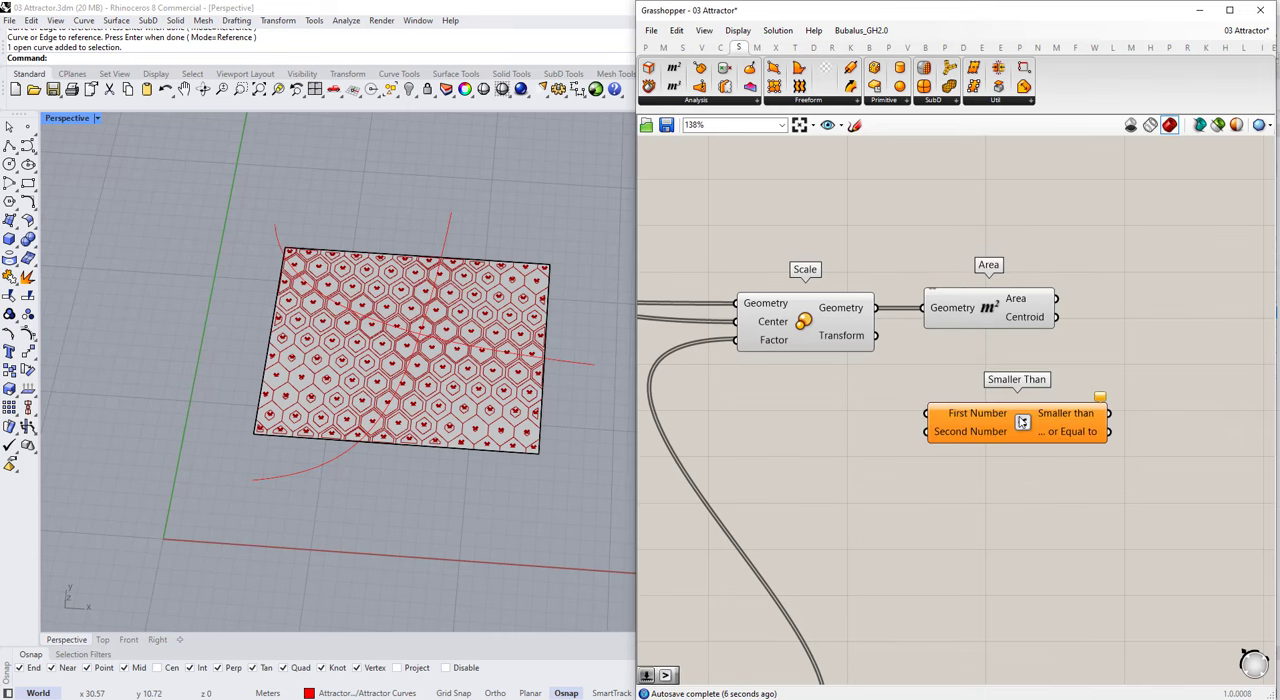
scroll(907, 417, down, 3)
drag(970, 411, 1047, 423)
scroll(1047, 423, up, 3)
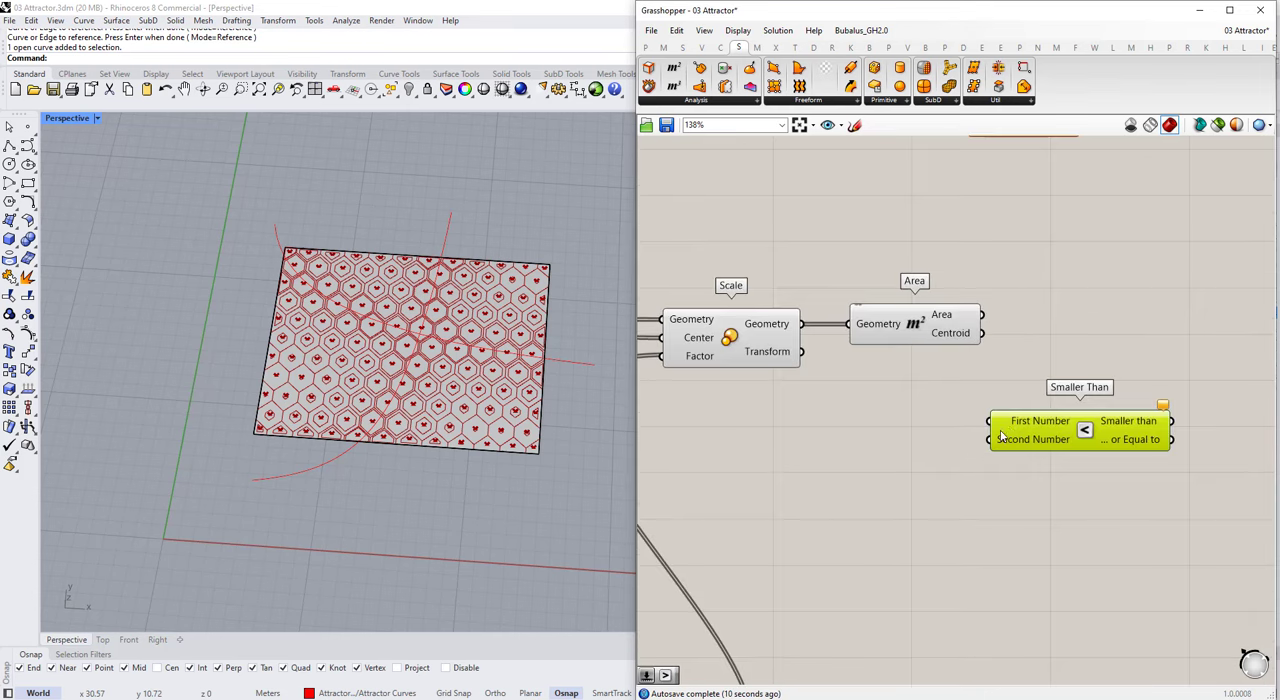
Step: Add a number slider with the value 0.100 beside the Smaller Than component and open its name for editing
scroll(502, 458, up, 5)
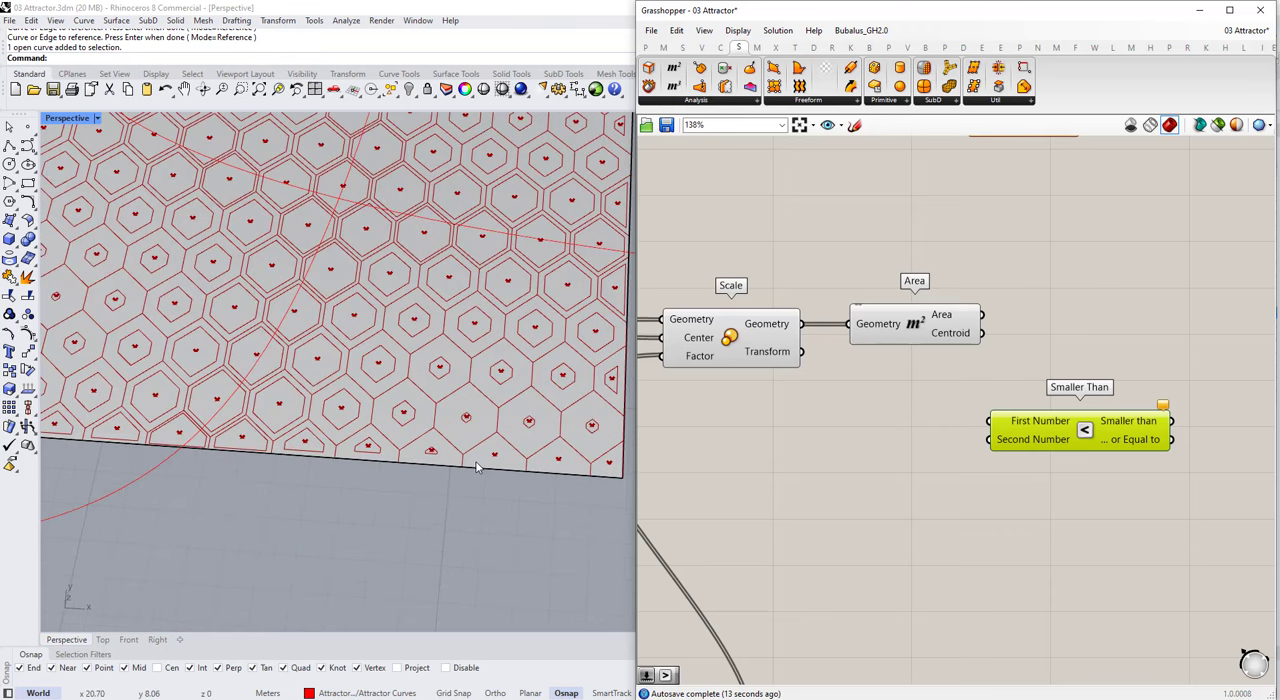
double_click(844, 446)
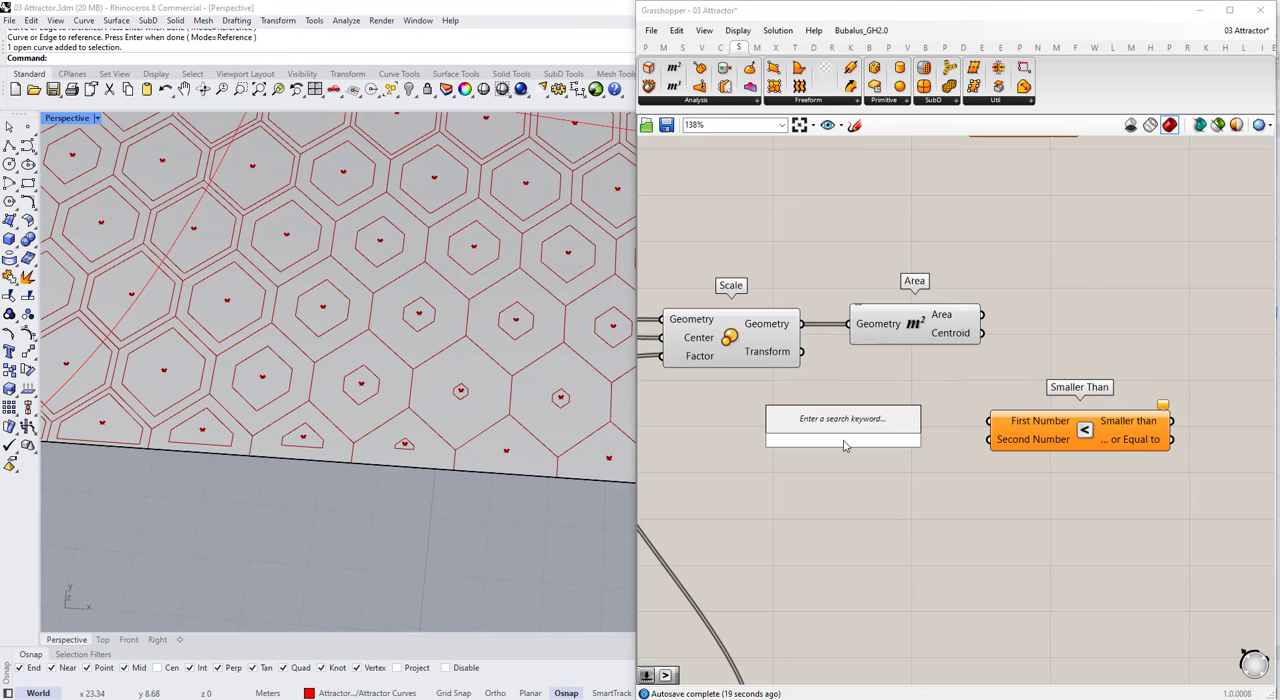
text(000<1)
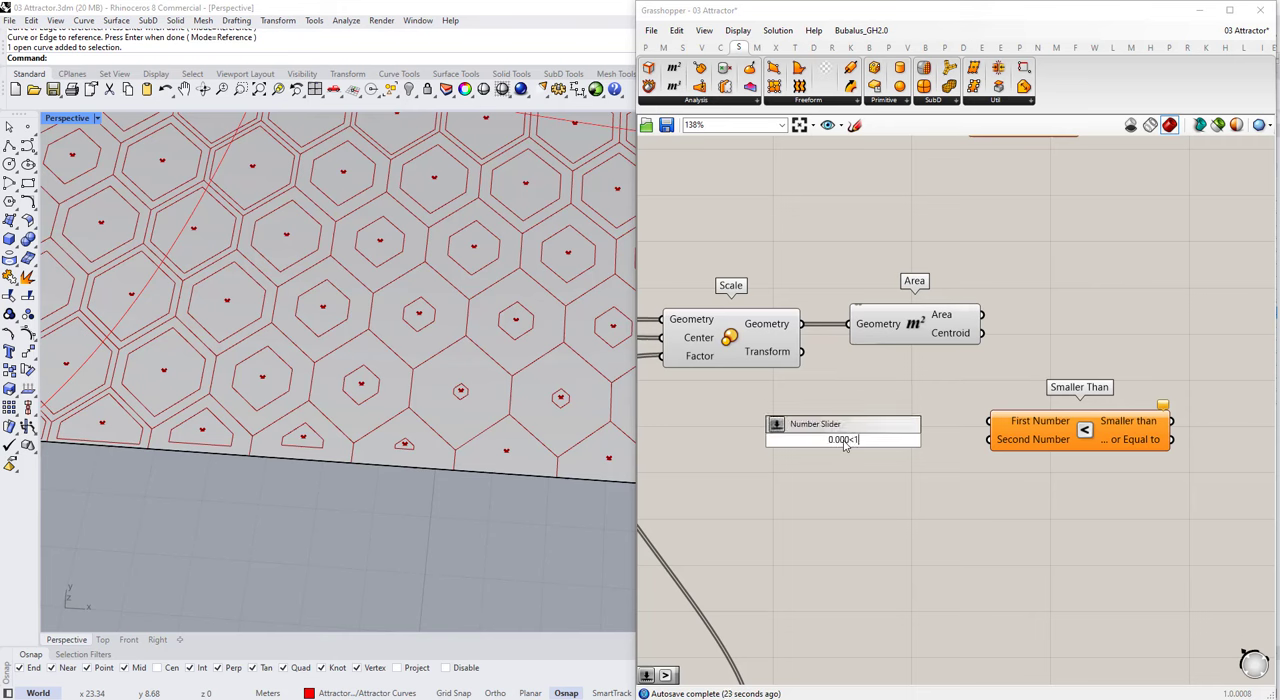
key(Return)
right_click(790, 444)
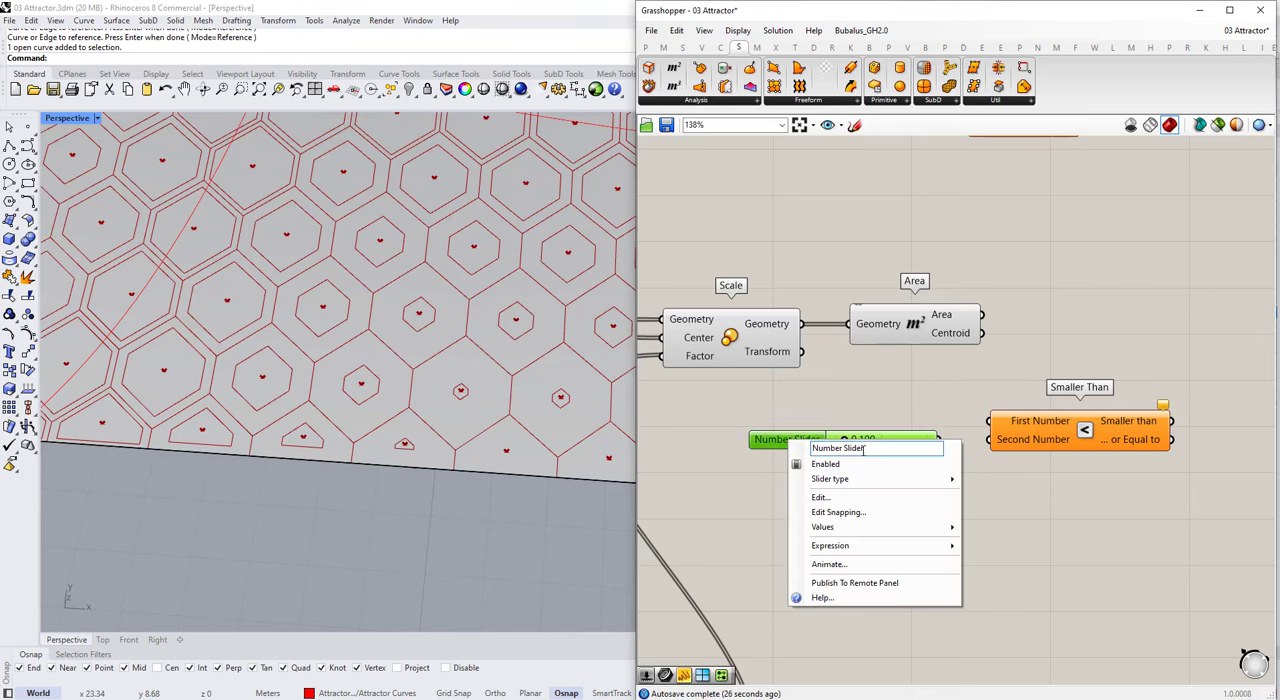
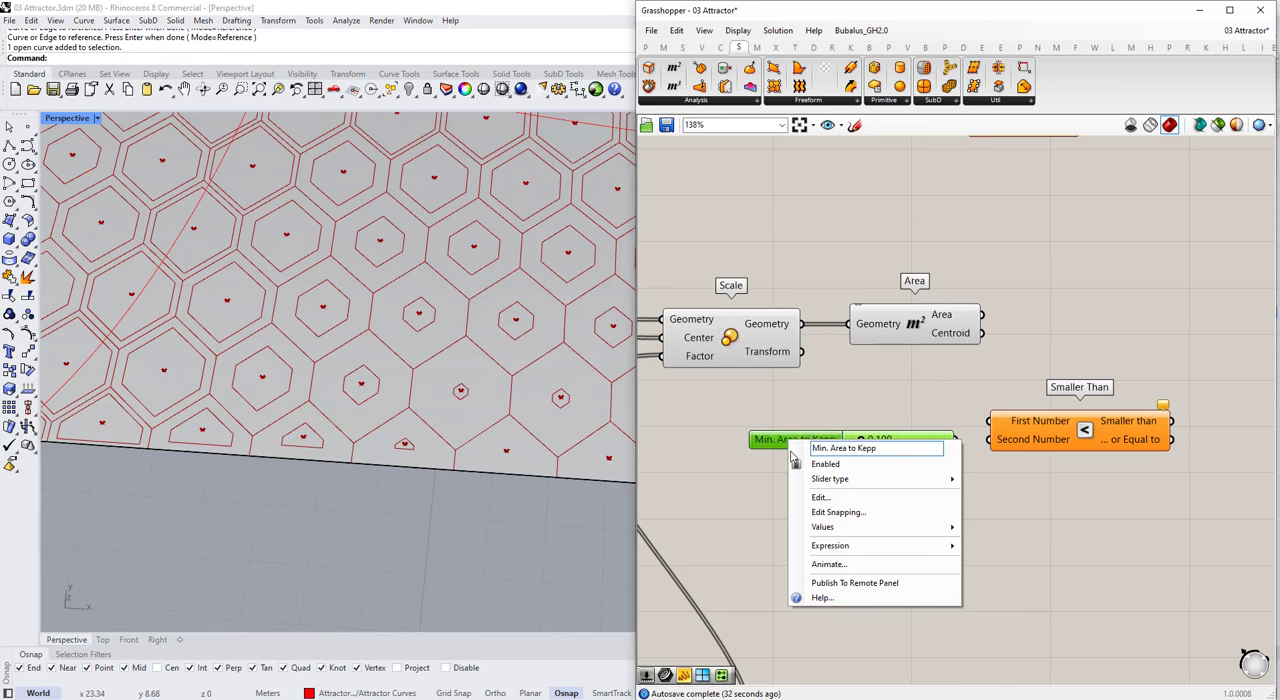
Step: Name the slider "Min. Area to Keep", then connect the Area output and the slider to Smaller Than's First and Second Number inputs
click(843, 417)
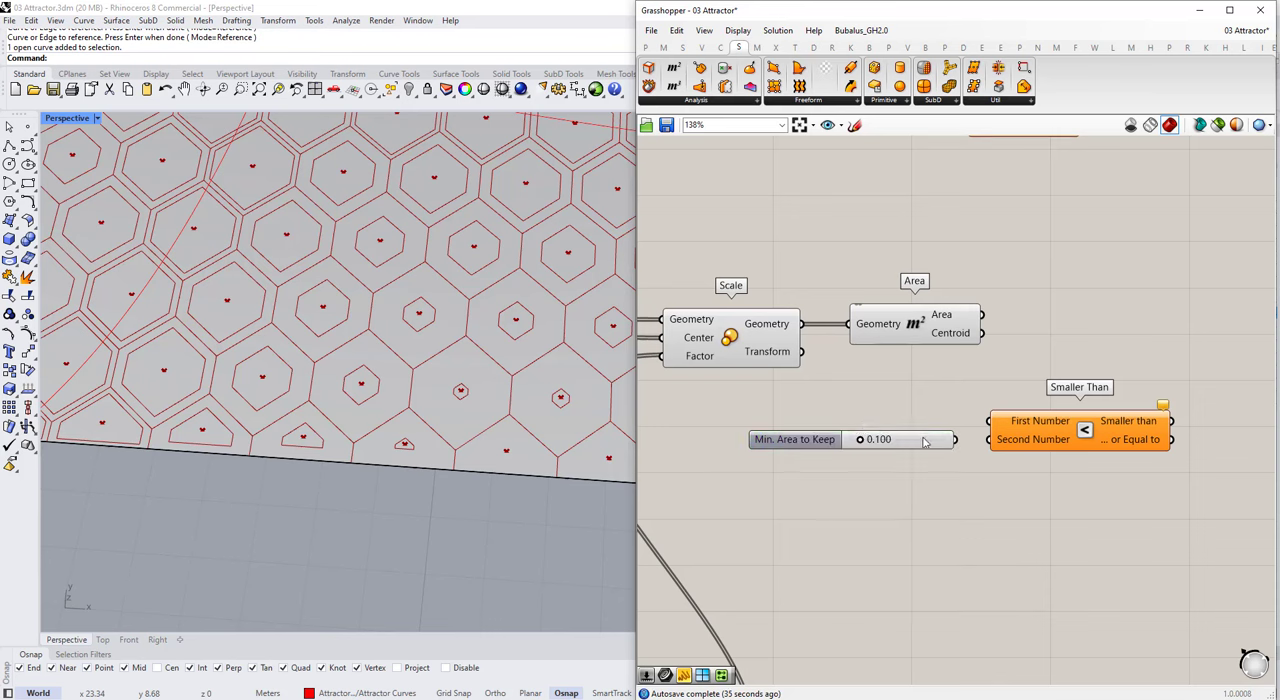
drag(923, 441, 991, 446)
drag(1035, 445, 1079, 445)
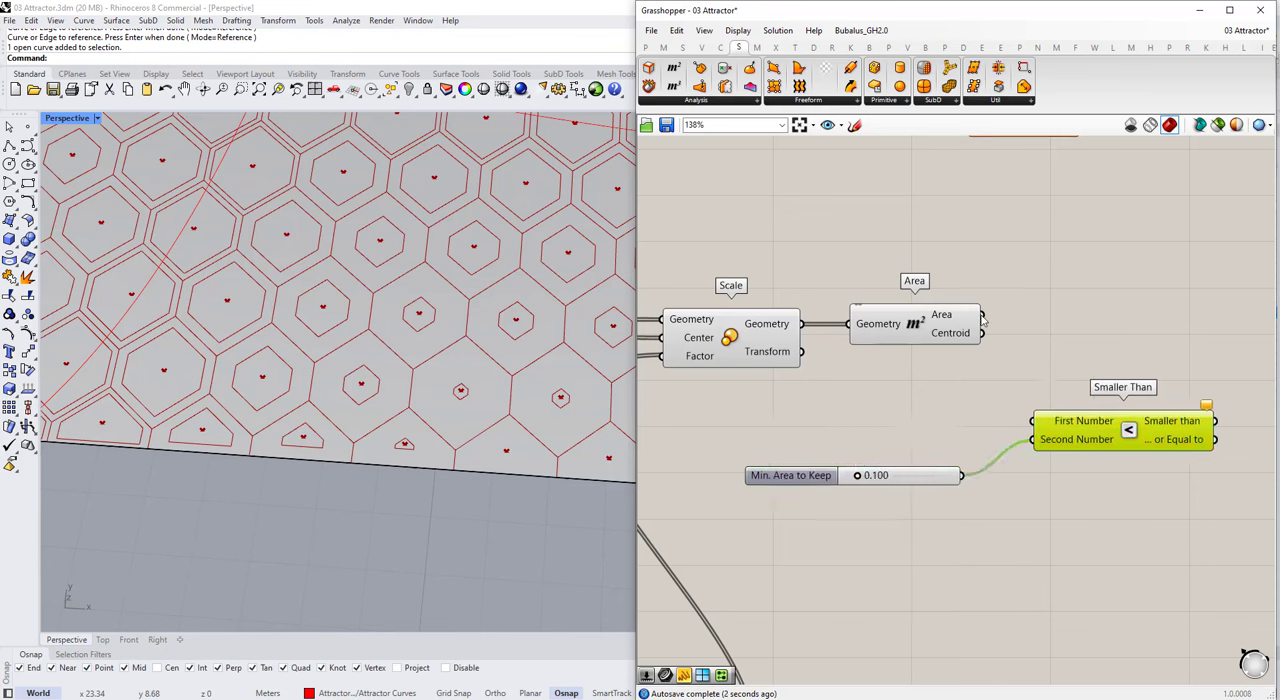
drag(983, 317, 1033, 421)
right_drag(1177, 433, 1071, 415)
scroll(1070, 407, up, 1)
mouse_move(1071, 408)
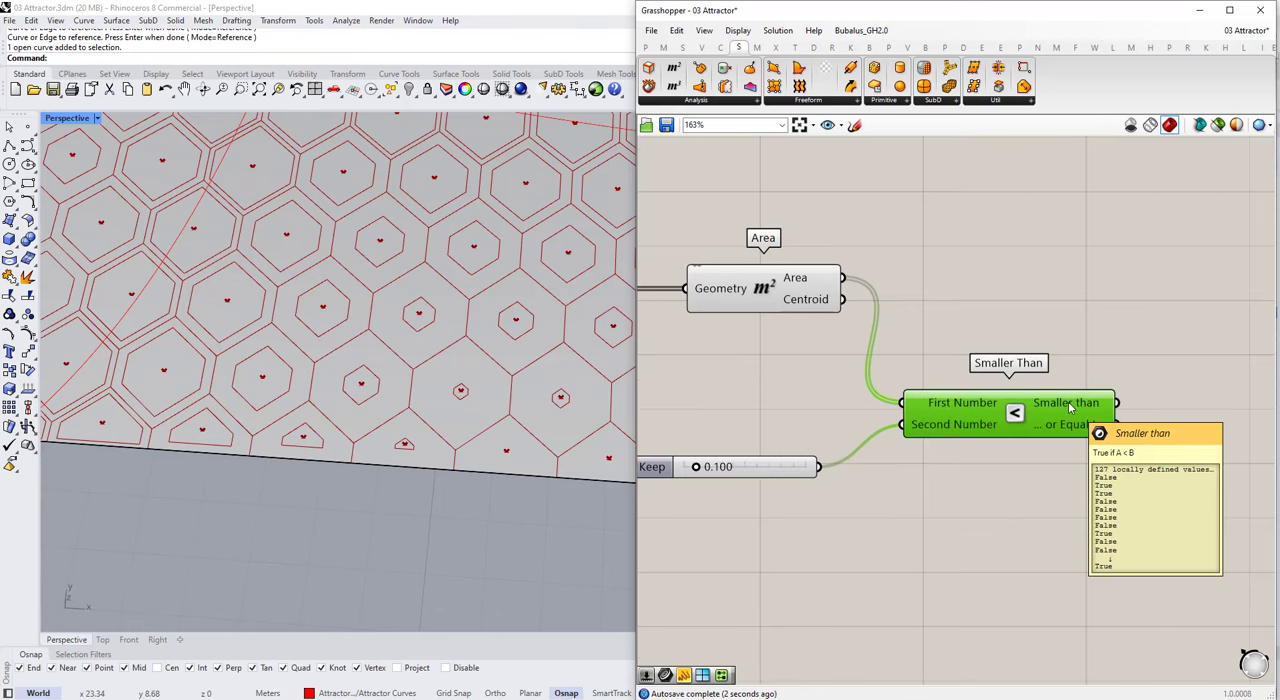
Step: Add a Cull Pattern component above and beyond the Smaller Than component
scroll(1069, 407, down, 3)
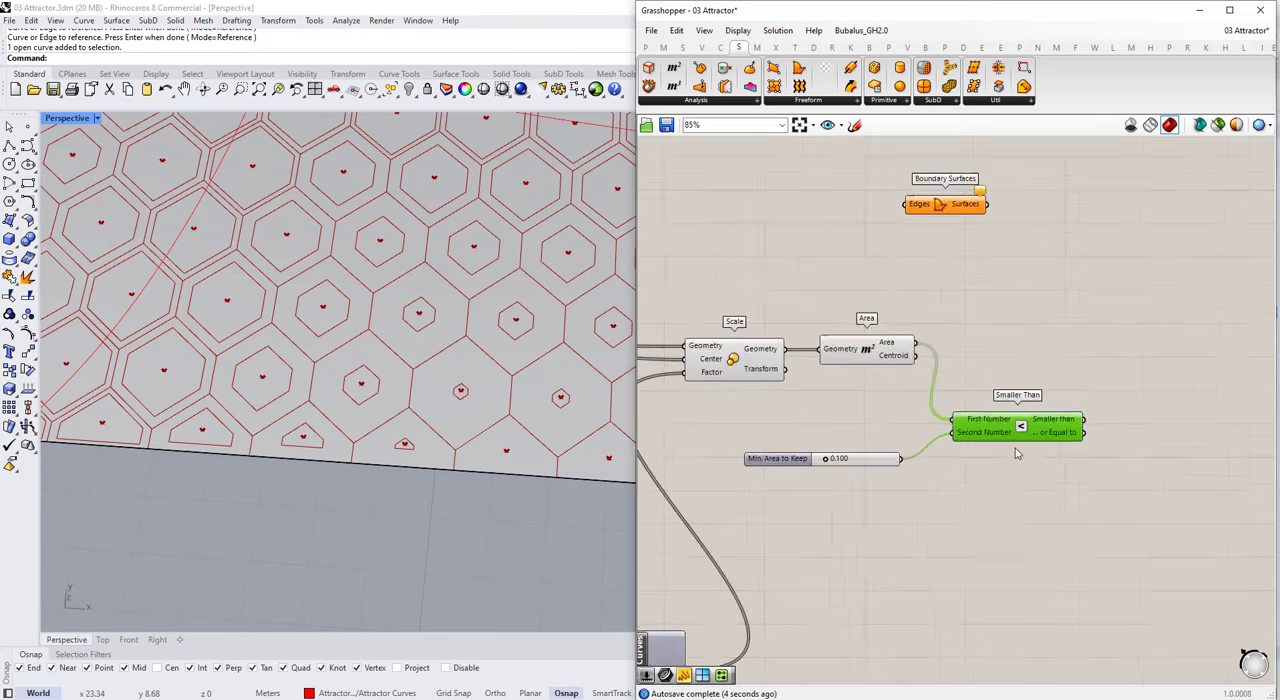
double_click(1058, 332)
scroll(377, 492, down, 5)
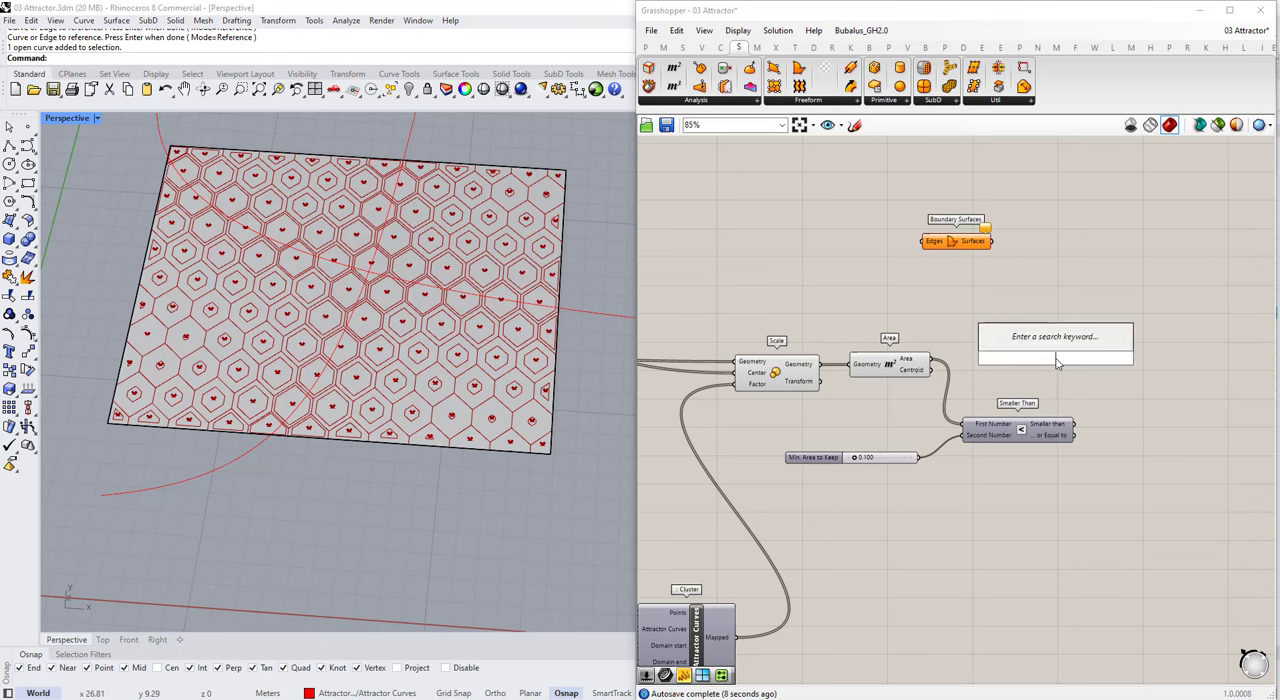
text(cull patter)
key(Return)
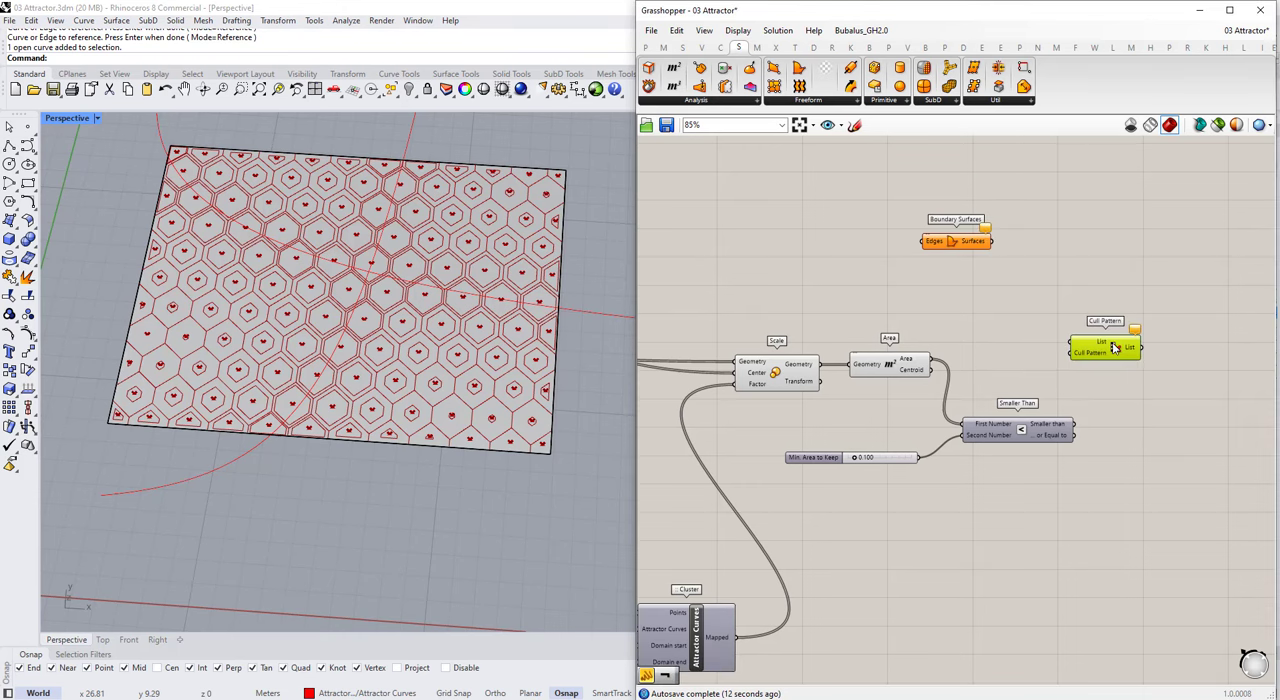
Step: Connect the scaled Geometry to the List input of Cull Pattern and the Smaller than result to its Cull Pattern input
click(792, 376)
drag(1030, 343, 1070, 344)
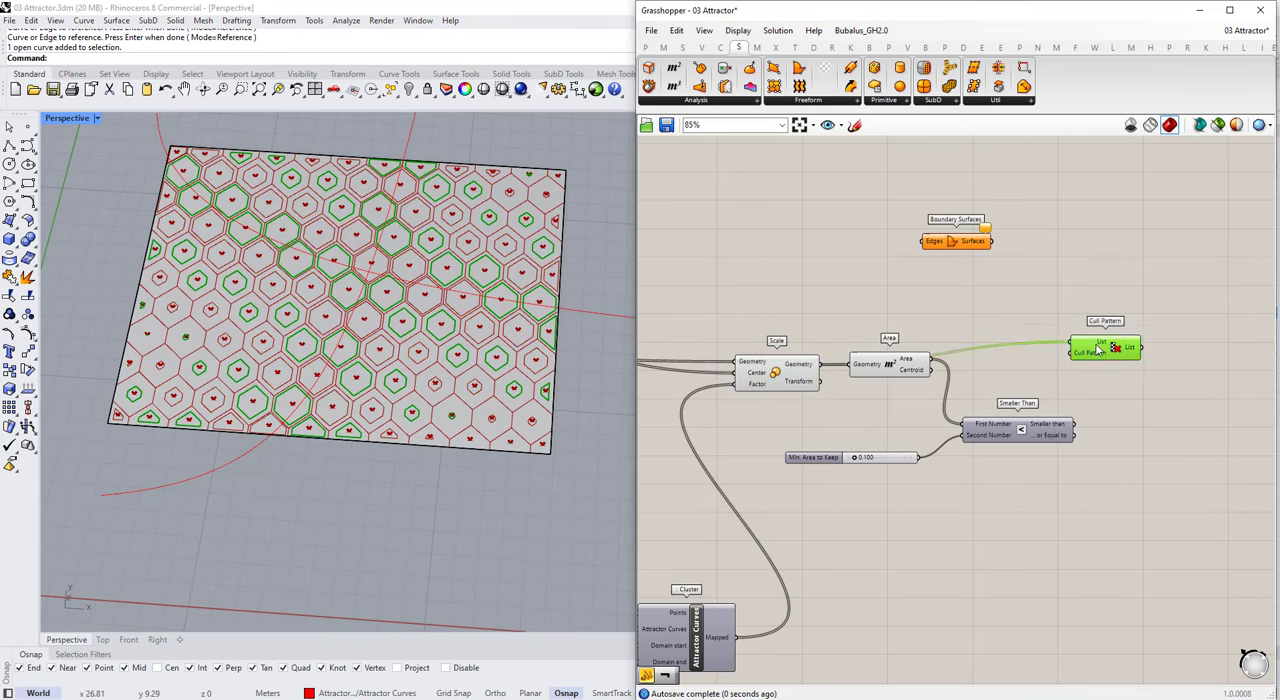
scroll(1082, 421, up, 3)
drag(1071, 425, 1140, 296)
click(1140, 296)
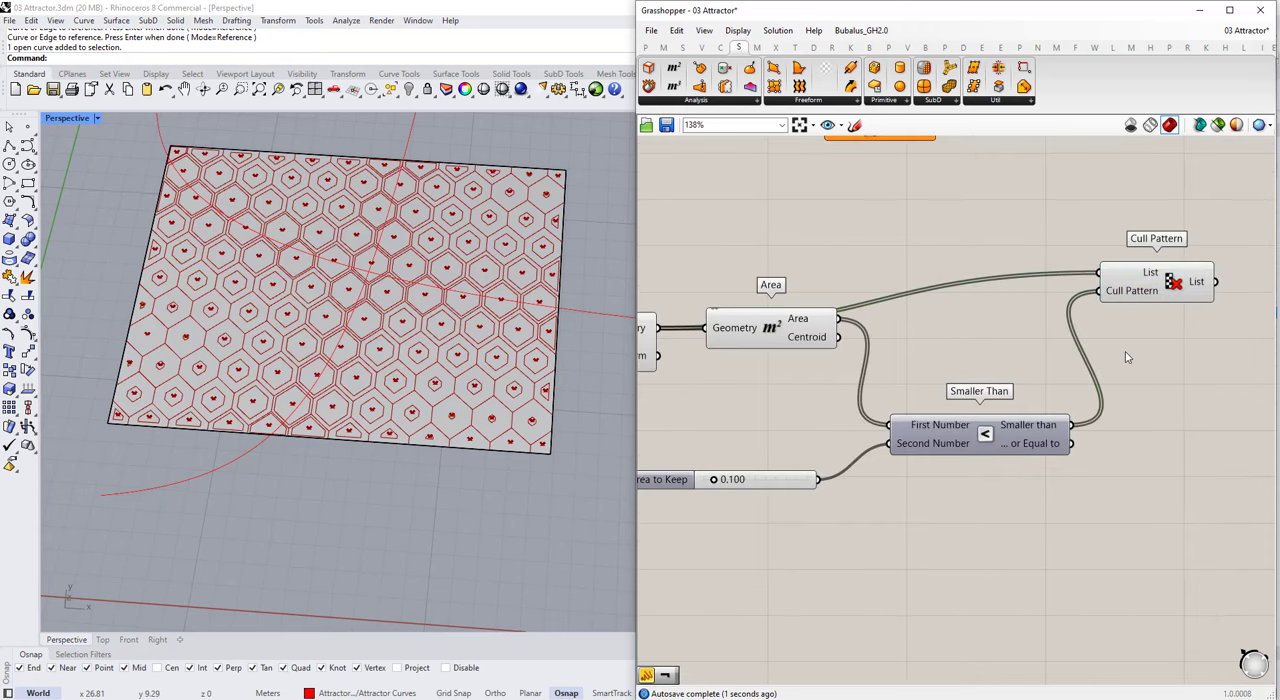
scroll(470, 395, down, 3)
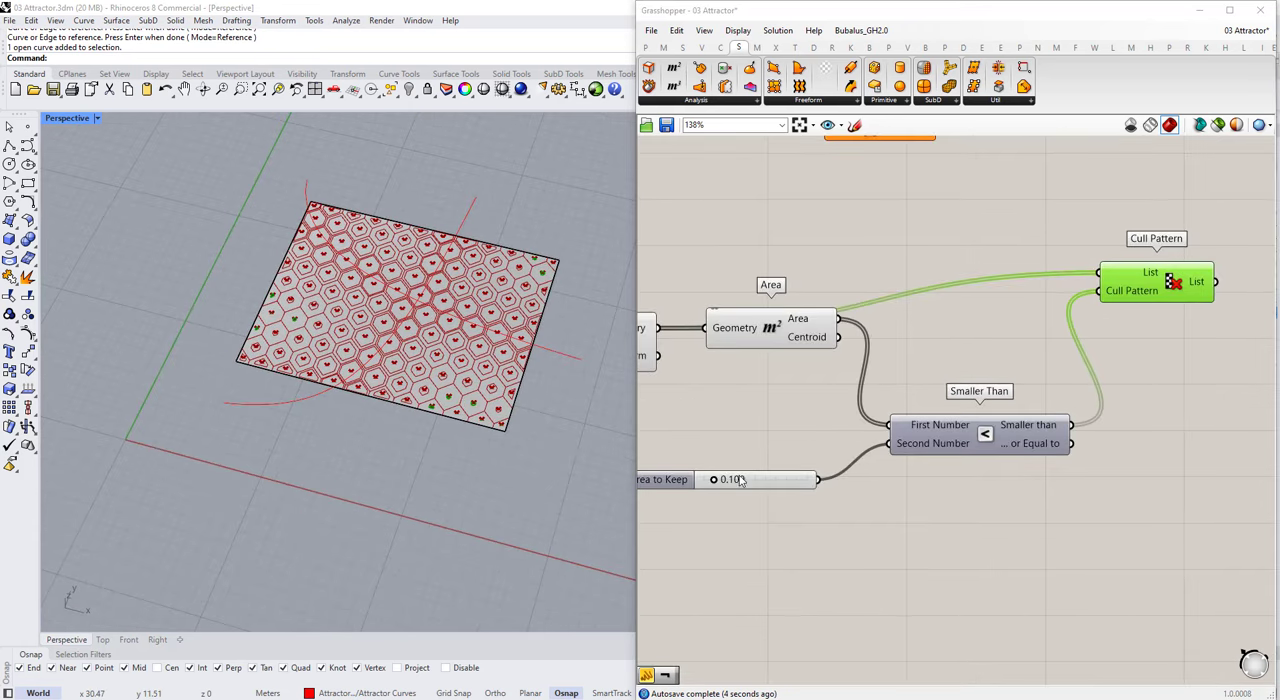
scroll(452, 415, up, 8)
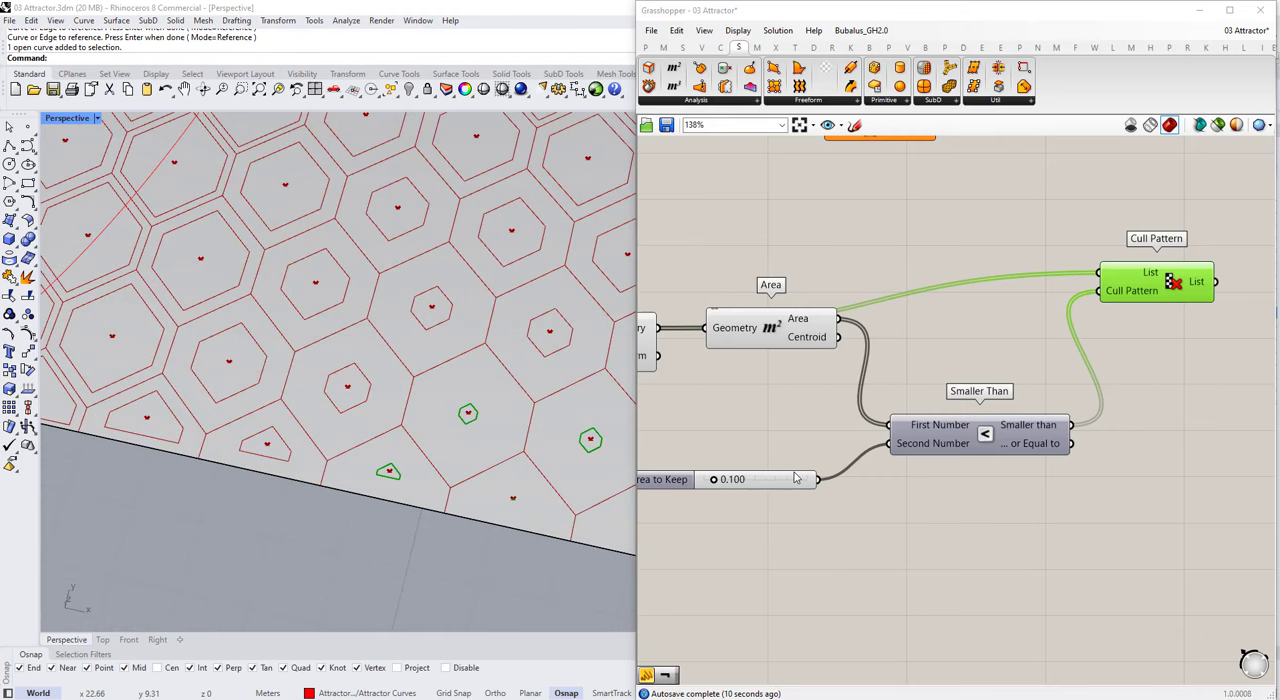
scroll(776, 482, down, 1)
scroll(744, 489, up, 1)
Step: Replace the Smaller Than component with a Larger Than component, transferring its area, slider and Cull Pattern connections
double_click(922, 508)
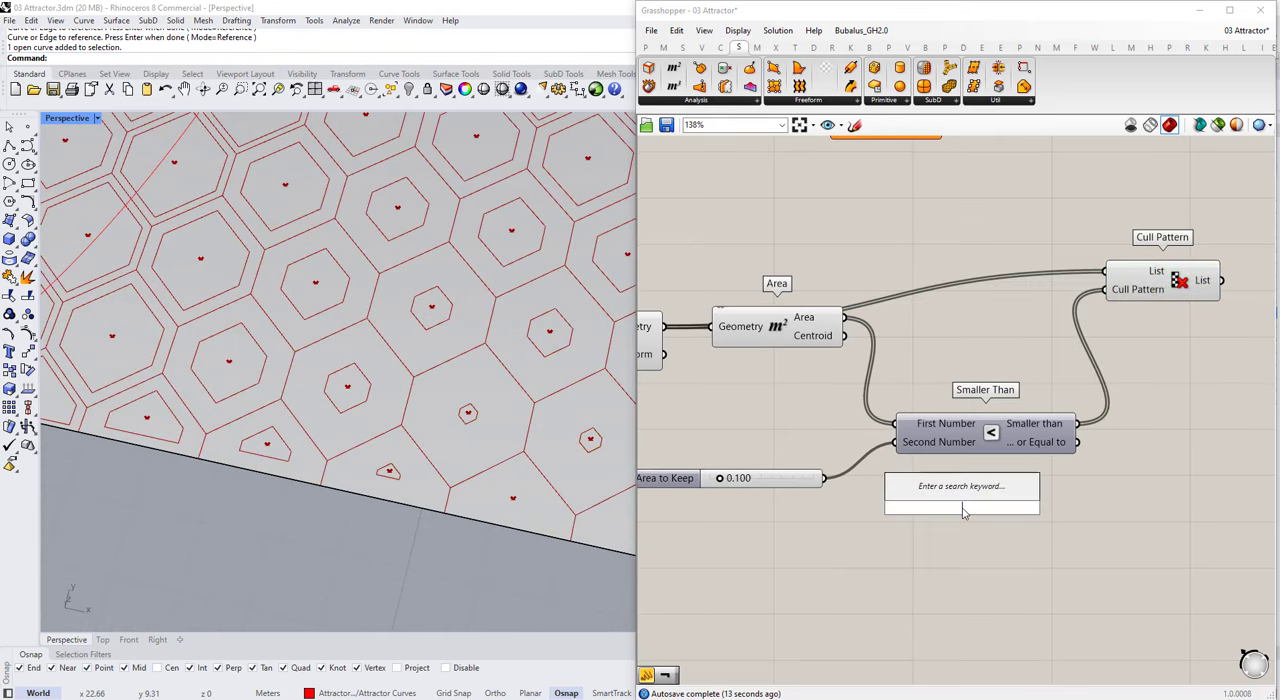
text(greater)
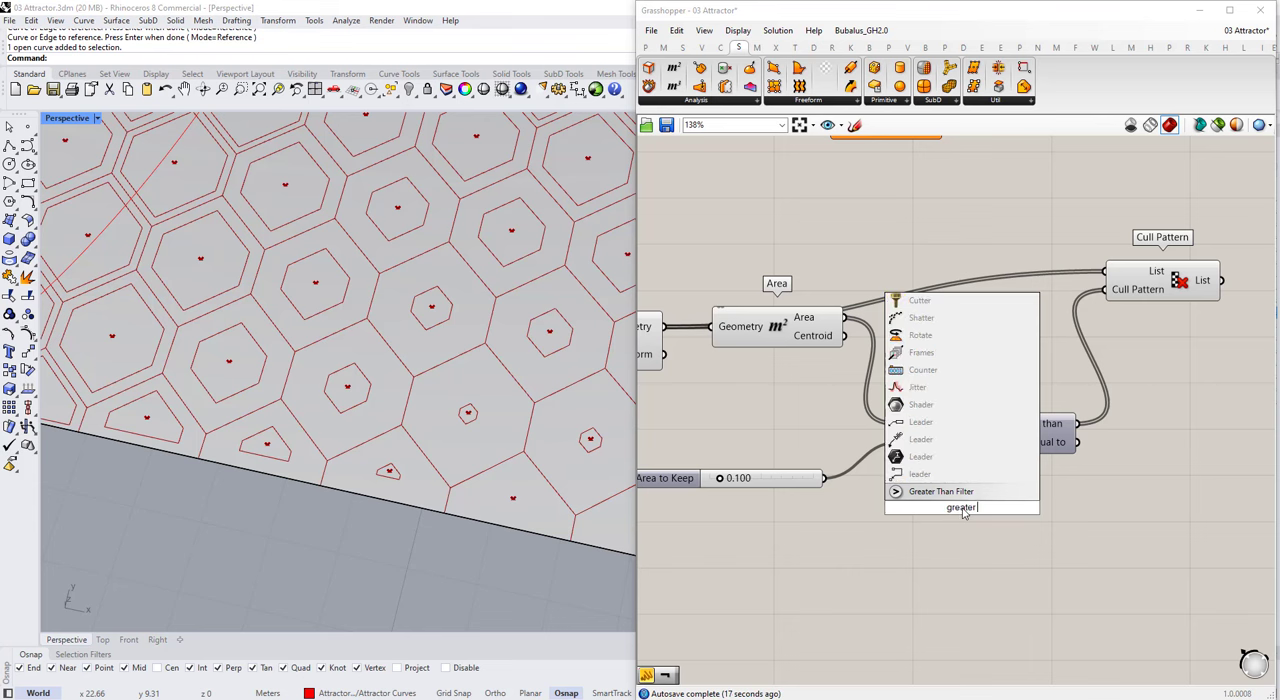
key(BackSpace)
key(BackSpace)
key(BackSpace)
key(BackSpace)
key(BackSpace)
key(BackSpace)
key(BackSpace)
text(larger)
click(956, 490)
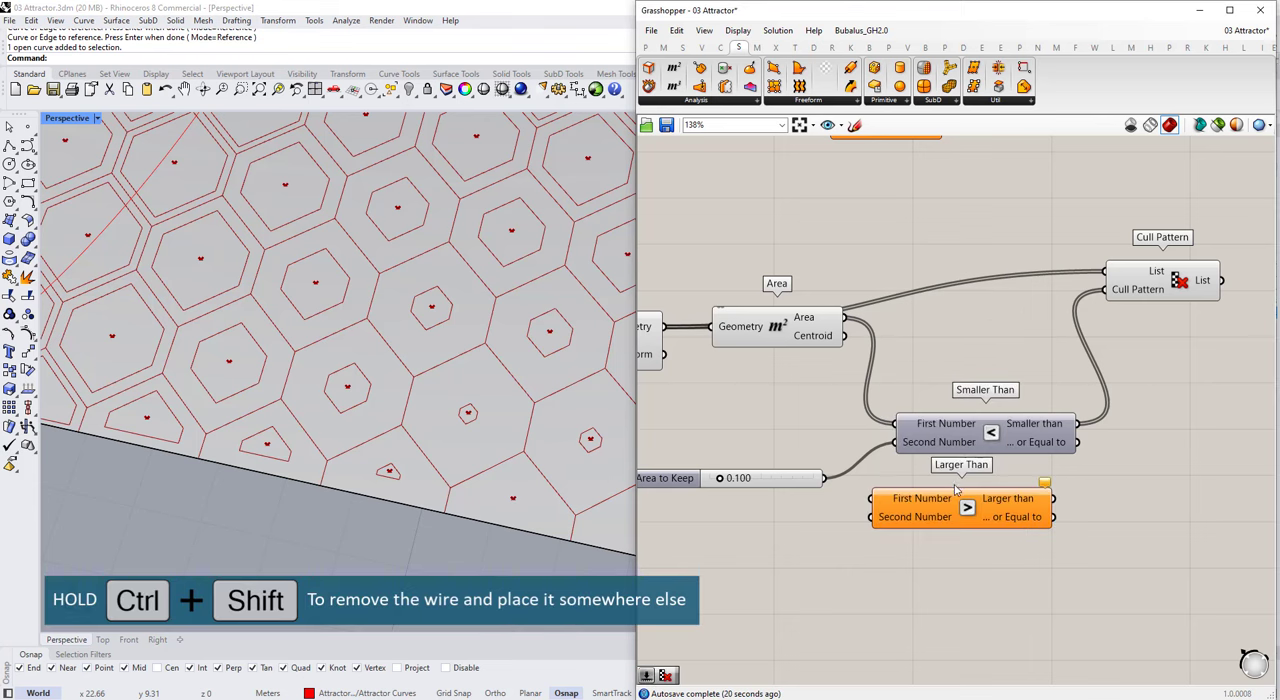
ctrl+shift+drag(878, 497, 876, 498)
ctrl+shift+drag(1076, 441, 1053, 498)
click(985, 425)
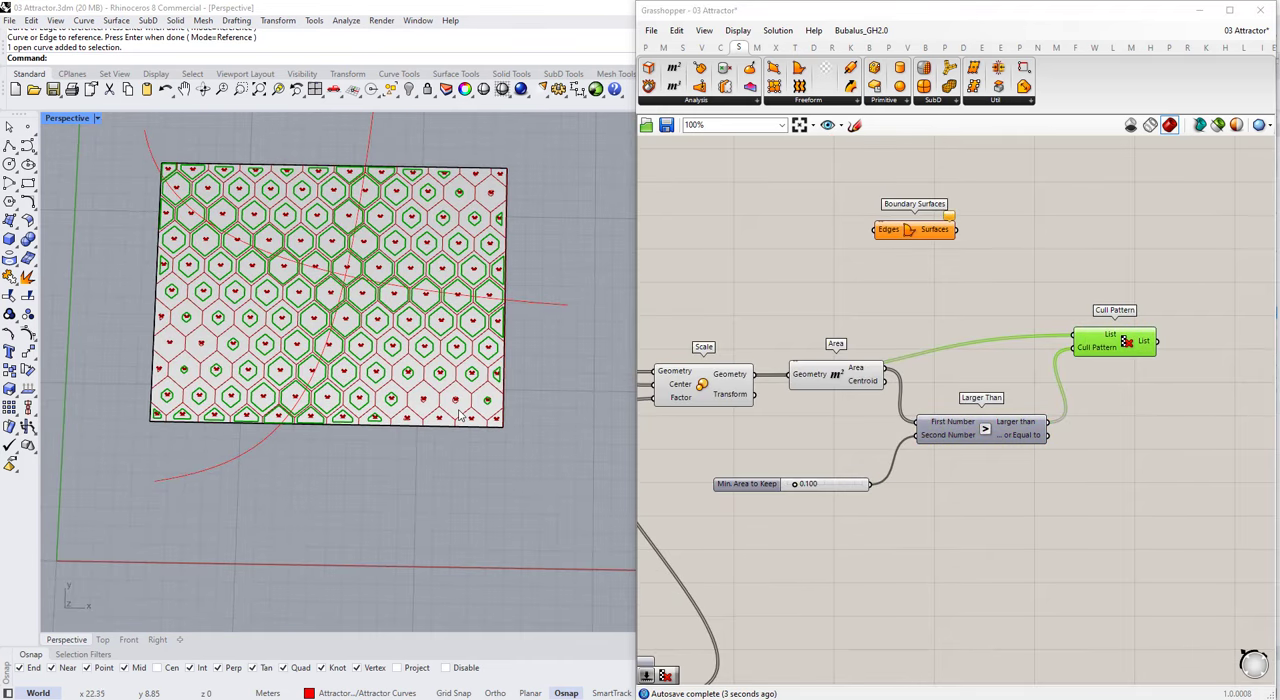
Step: Try the Min. Area to Keep slider at a different position and return it to 0.1
scroll(795, 485, up, 2)
scroll(795, 487, up, 3)
drag(797, 485, 826, 500)
double_click(826, 500)
text(.1)
key(Return)
scroll(848, 427, down, 4)
click(1162, 297)
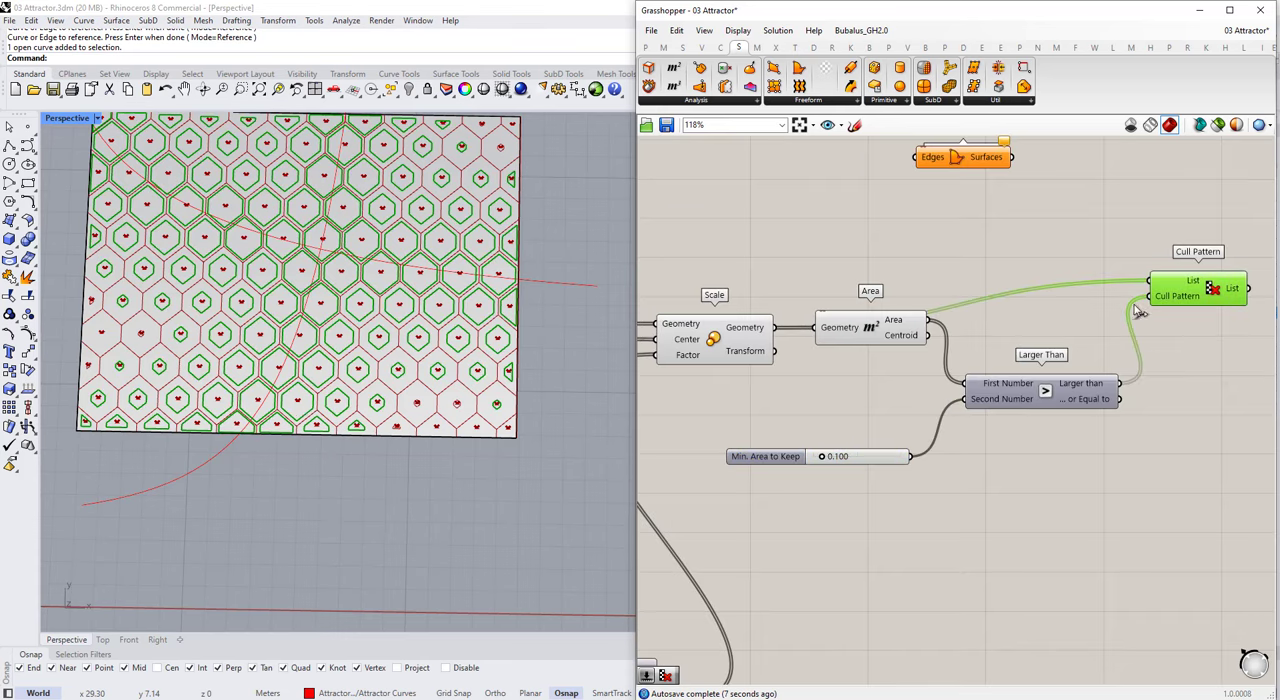
Step: Examine which scaled cells the Cull Pattern component keeps, and review the script's component chain that produces them
scroll(314, 365, down, 4)
right_drag(314, 368, 370, 438)
scroll(208, 341, up, 6)
scroll(208, 341, down, 4)
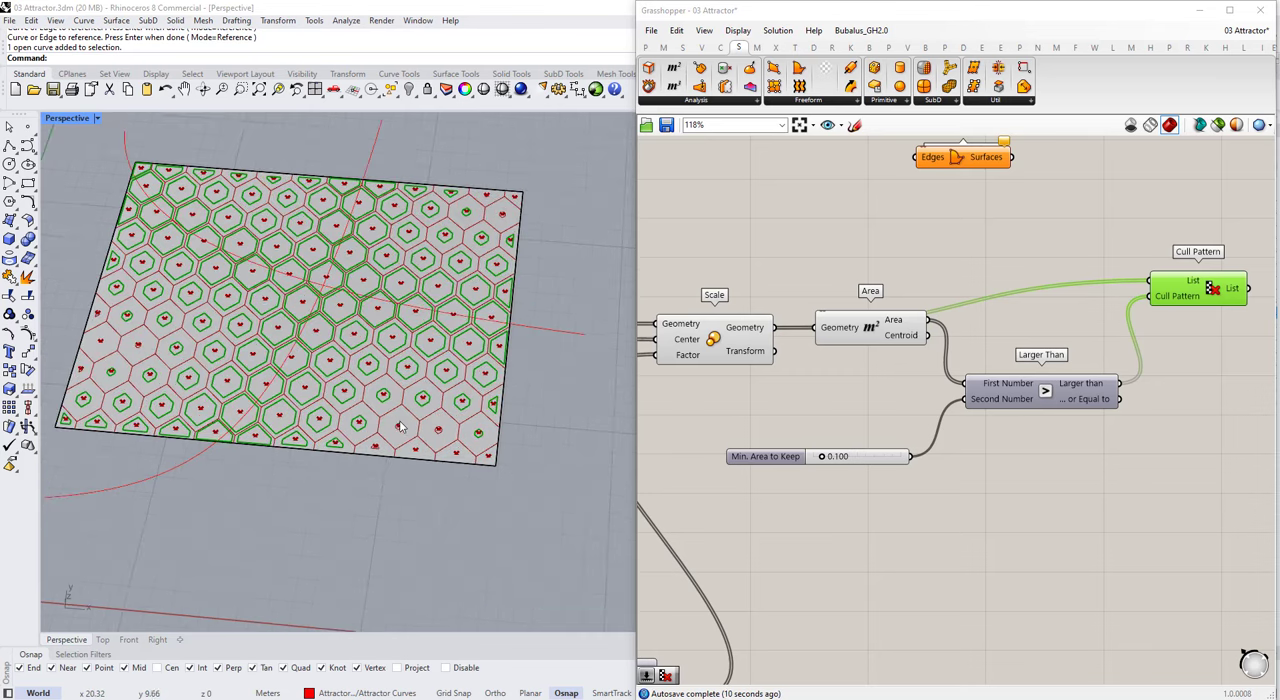
scroll(378, 442, up, 5)
scroll(524, 445, down, 2)
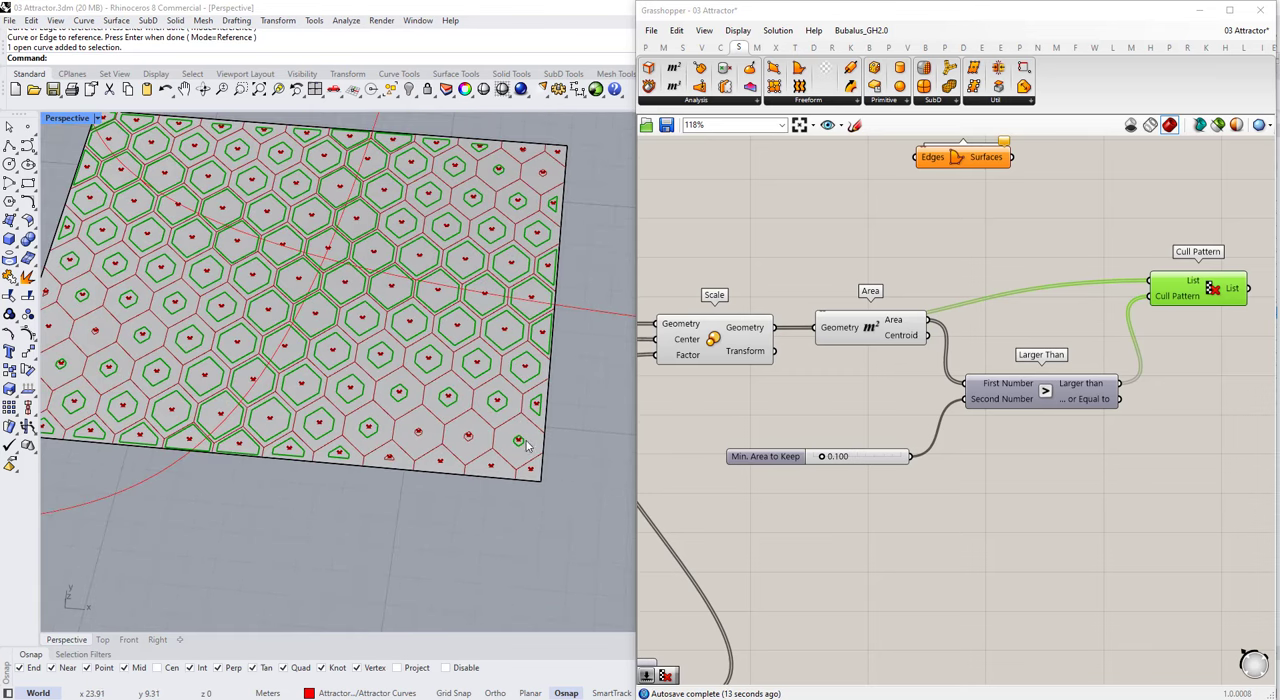
scroll(900, 375, down, 3)
scroll(1063, 300, up, 2)
scroll(1054, 392, down, 5)
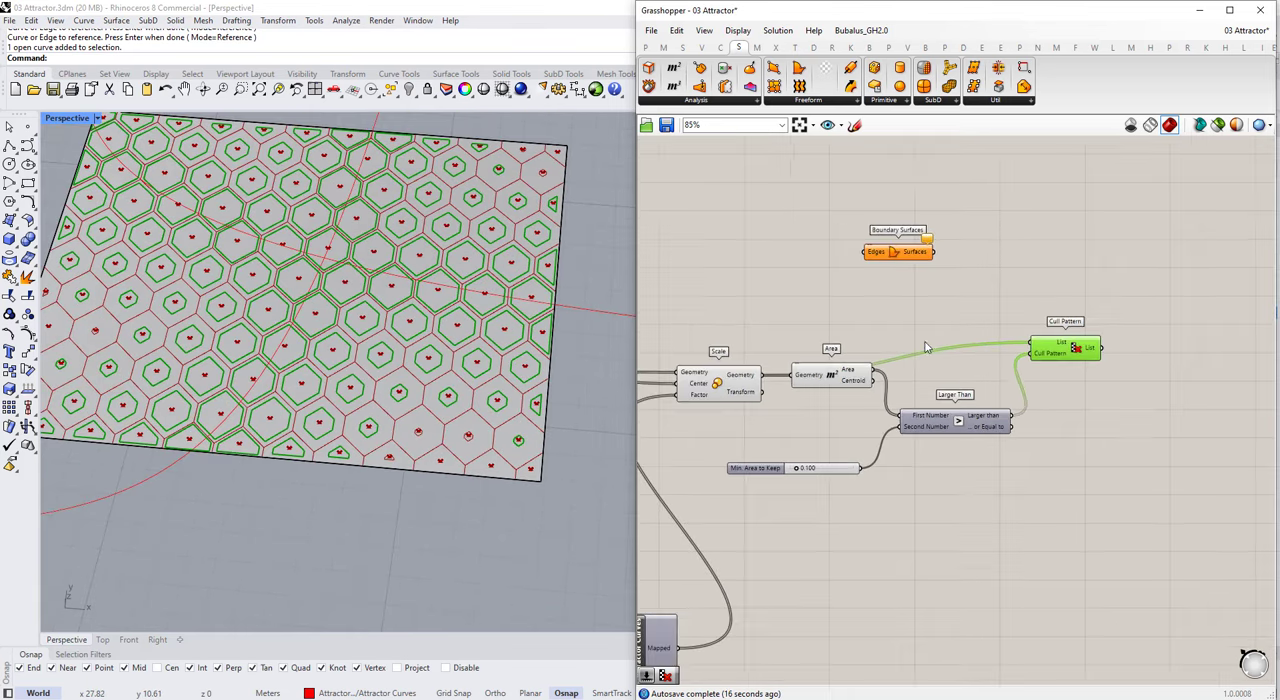
scroll(708, 363, up, 4)
scroll(795, 368, down, 3)
scroll(722, 360, up, 3)
scroll(859, 364, down, 3)
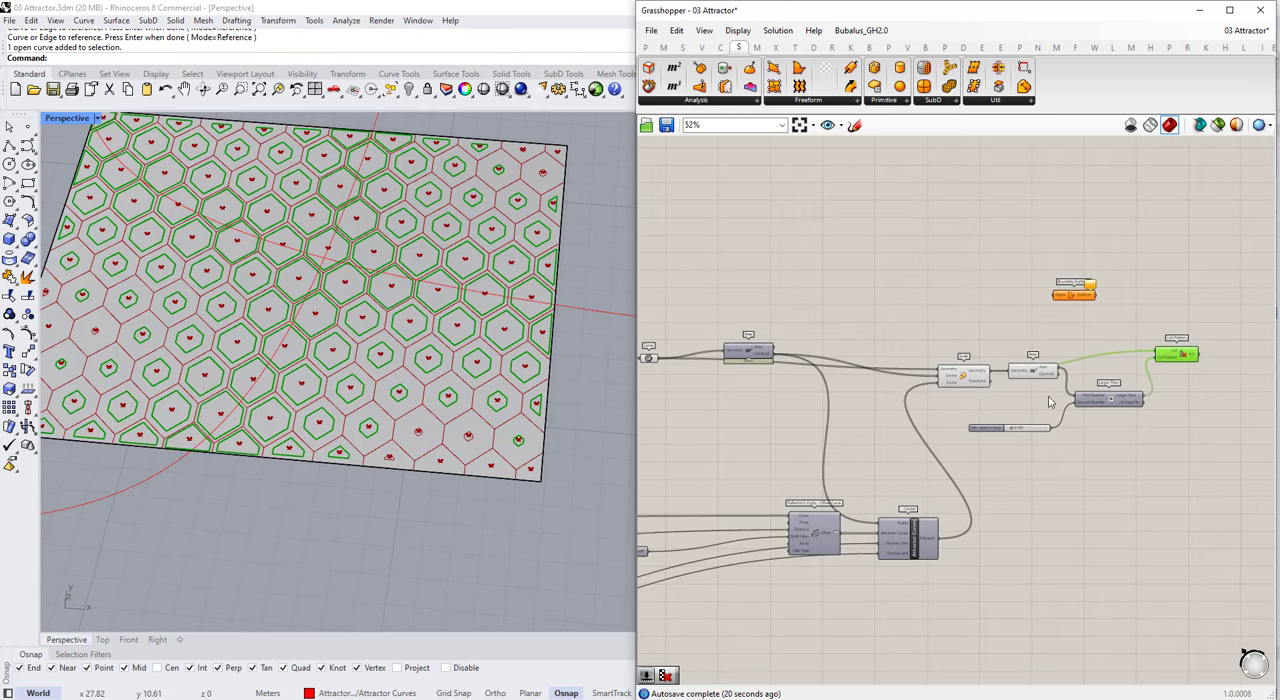
scroll(1130, 399, up, 3)
scroll(980, 388, down, 2)
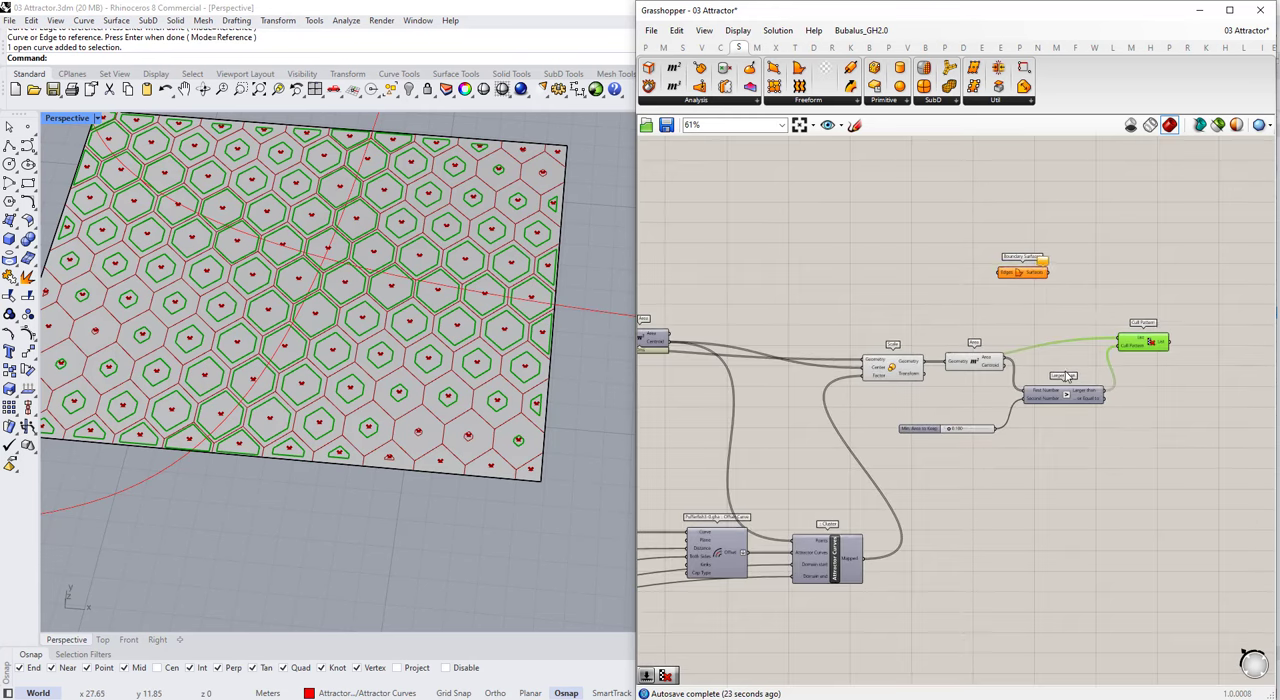
Step: Move the Boundary Surfaces component up and place a copy of the Cull Pattern component above the original
scroll(1043, 287, up, 2)
drag(1035, 266, 1040, 223)
double_click(1059, 271)
click(1191, 358)
alt+drag(1191, 362, 1145, 276)
scroll(1165, 310, down, 2)
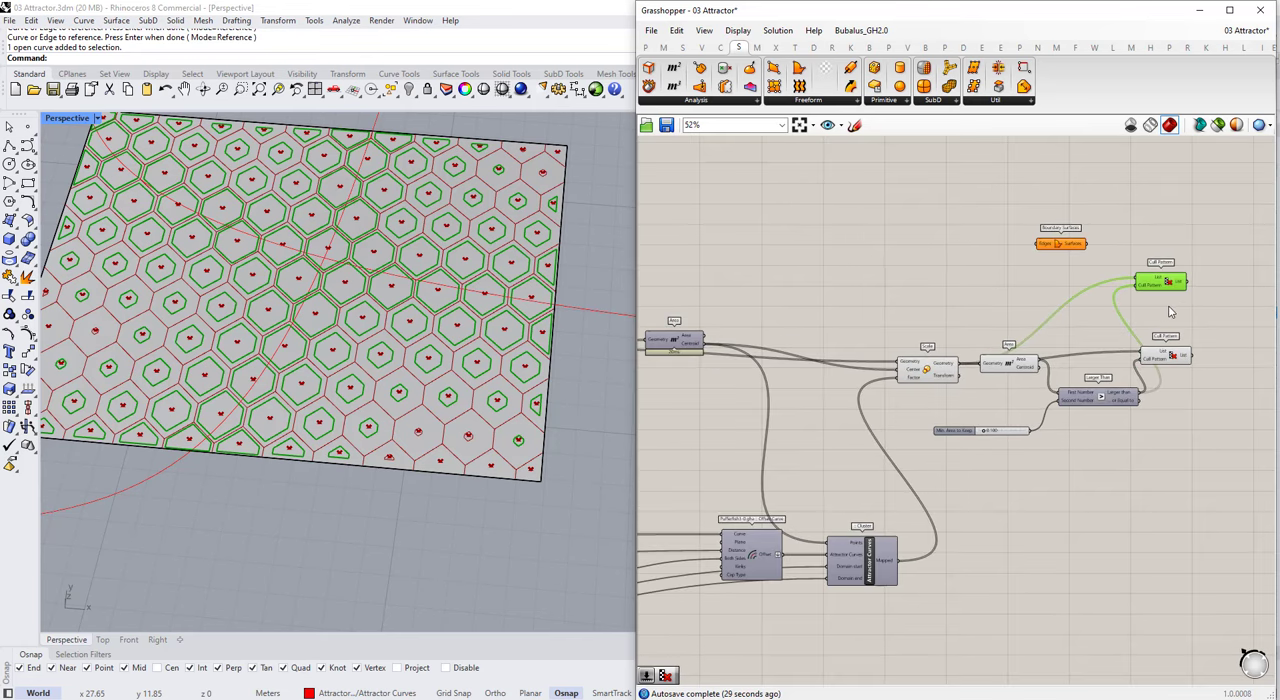
Step: Connect the original unscaled cell curves to the List input of the upper Cull Pattern copy
scroll(1171, 312, down, 2)
scroll(787, 318, up, 2)
click(762, 336)
scroll(797, 364, down, 2)
drag(771, 338, 1109, 368)
scroll(1192, 306, up, 4)
Step: Compare the outputs of the two Cull Pattern components and move the upper one slightly further from the lower one
click(1097, 356)
click(1109, 404)
click(1111, 315)
click(1130, 390)
click(1123, 327)
click(1117, 413)
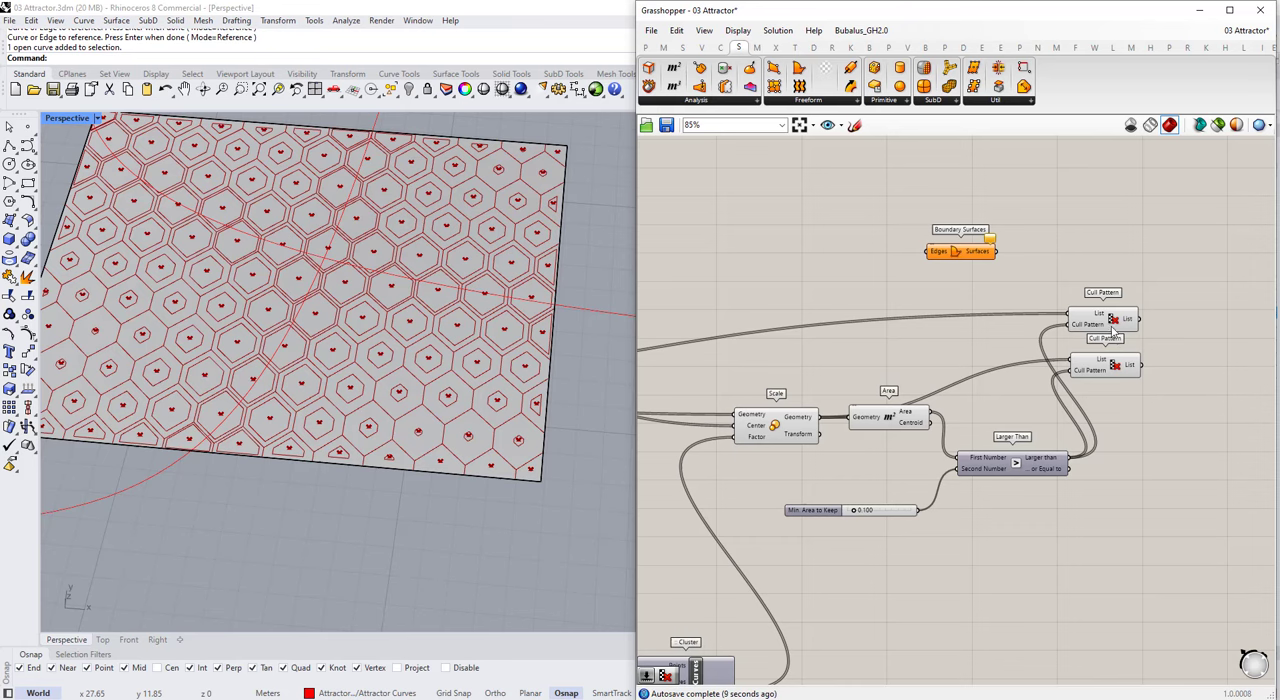
drag(1113, 332, 1113, 321)
scroll(313, 485, up, 3)
scroll(1070, 321, down, 1)
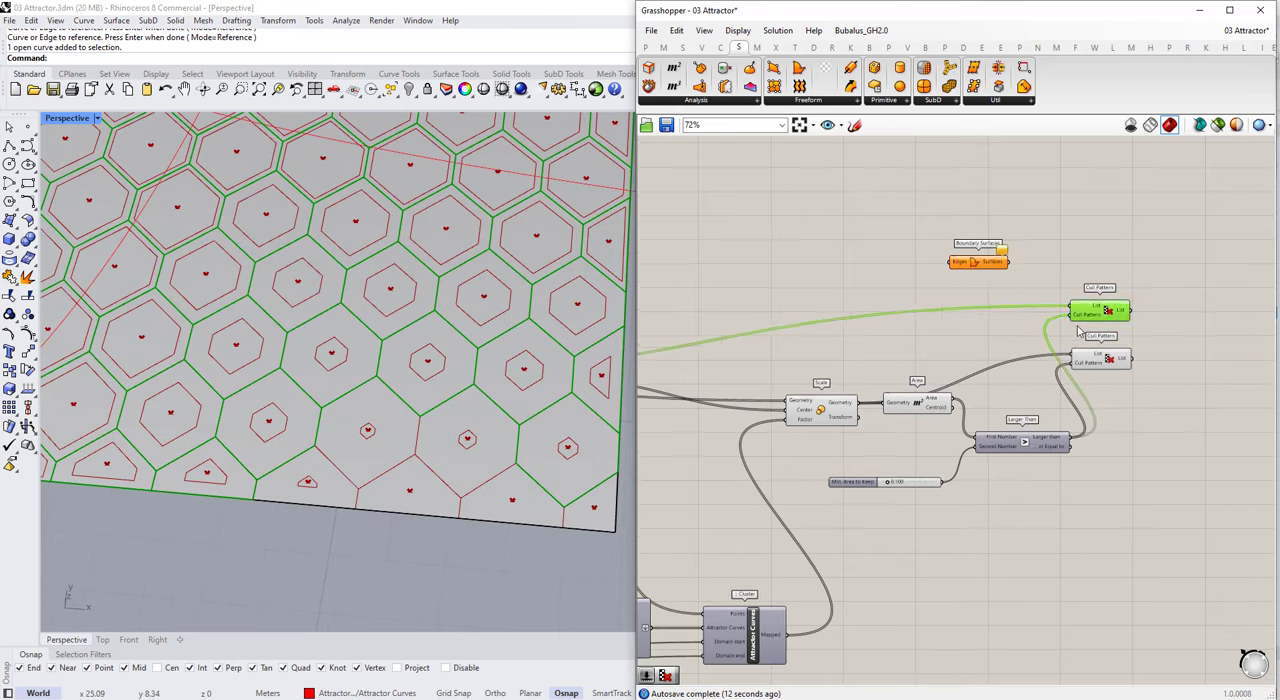
Step: Move Boundary Surfaces aside, add a Gate Not component and connect the Larger than result to its input
drag(977, 261, 904, 210)
double_click(1088, 267)
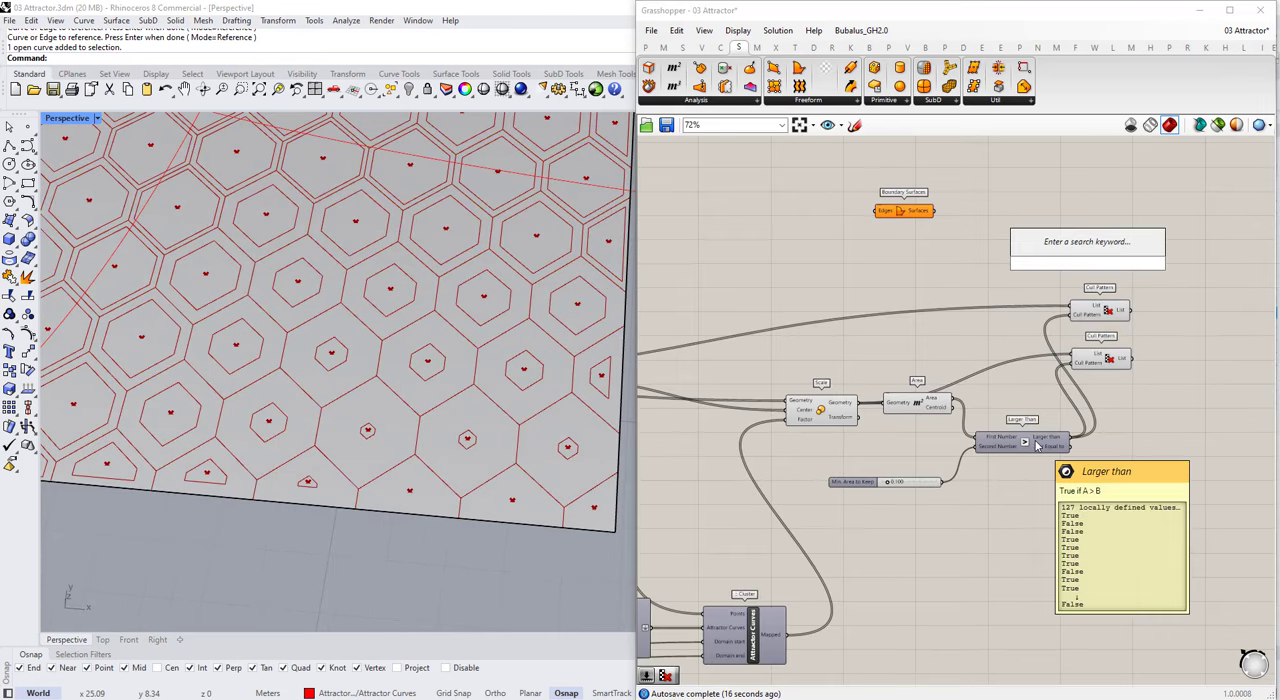
click(989, 285)
double_click(990, 283)
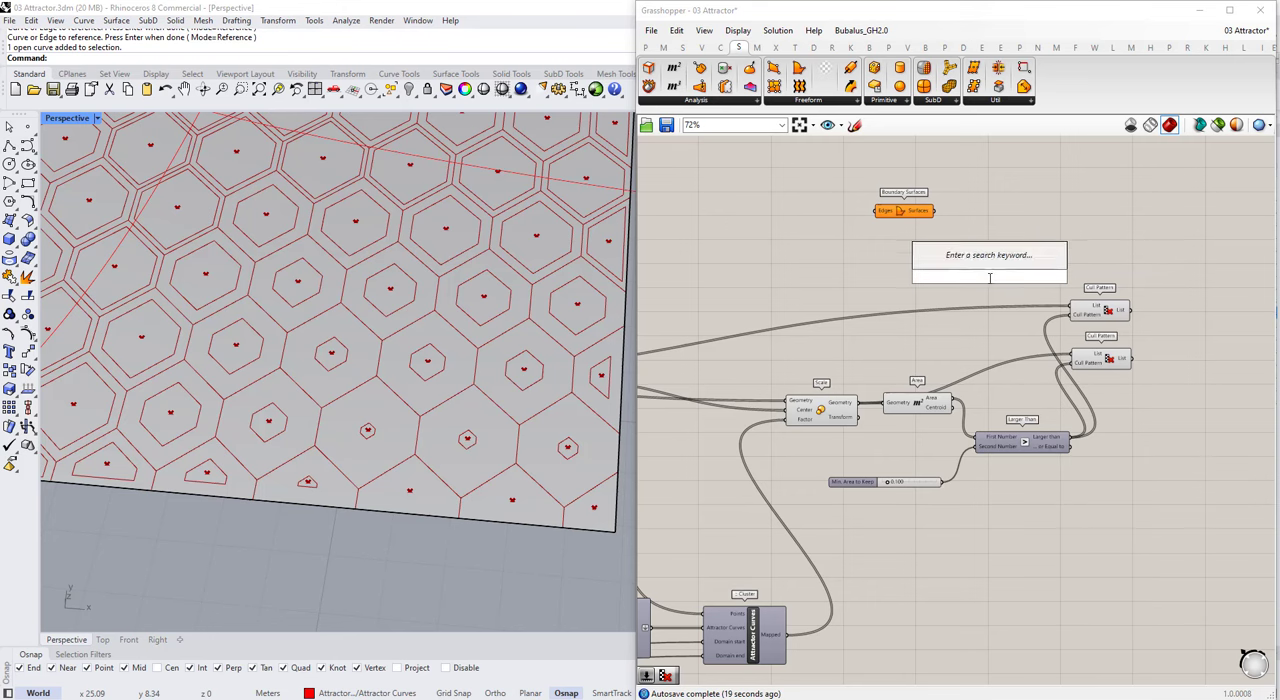
text(not)
key(Return)
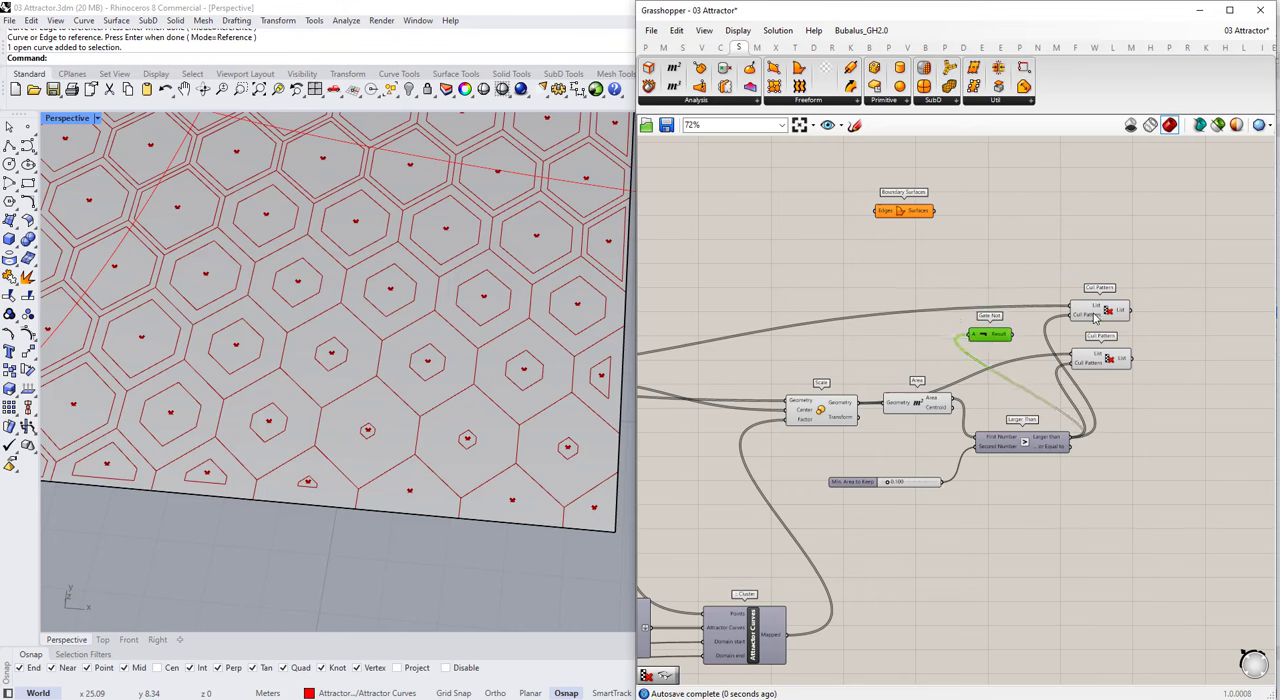
Step: Place a third Cull Pattern copy above the others, connect Gate Not's Result to its Cull Pattern input and move Gate Not beside it
alt+drag(1095, 318, 1092, 252)
drag(1011, 334, 1066, 256)
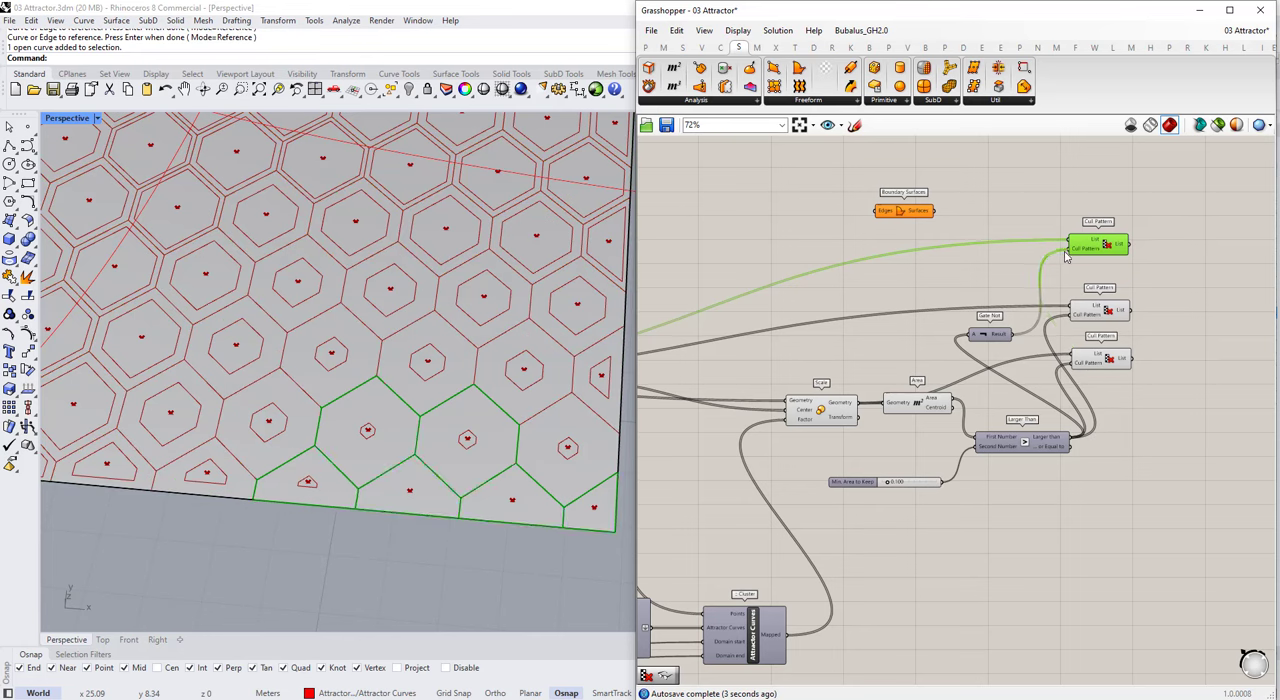
scroll(438, 390, down, 10)
right_drag(431, 391, 448, 402)
drag(1003, 330, 1018, 289)
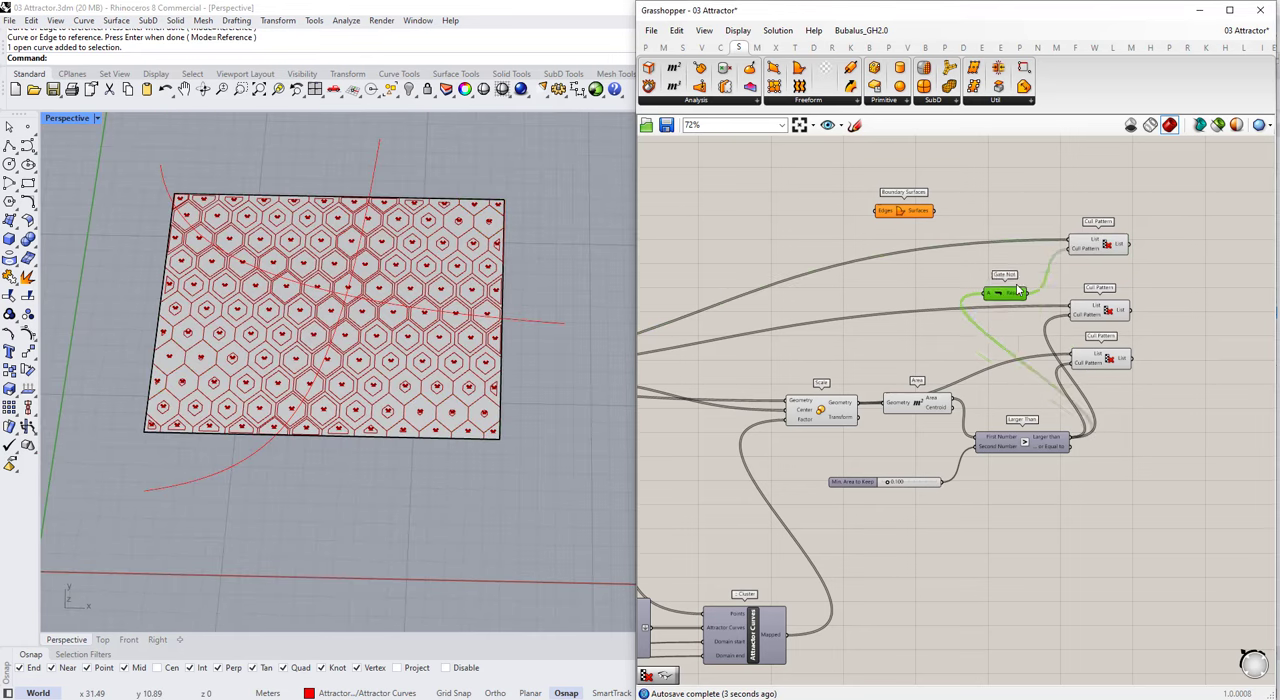
Step: Select the three Cull Pattern components in turn and examine which original and scaled cells each one outputs
shift+click(1100, 245)
click(1100, 310)
click(1106, 362)
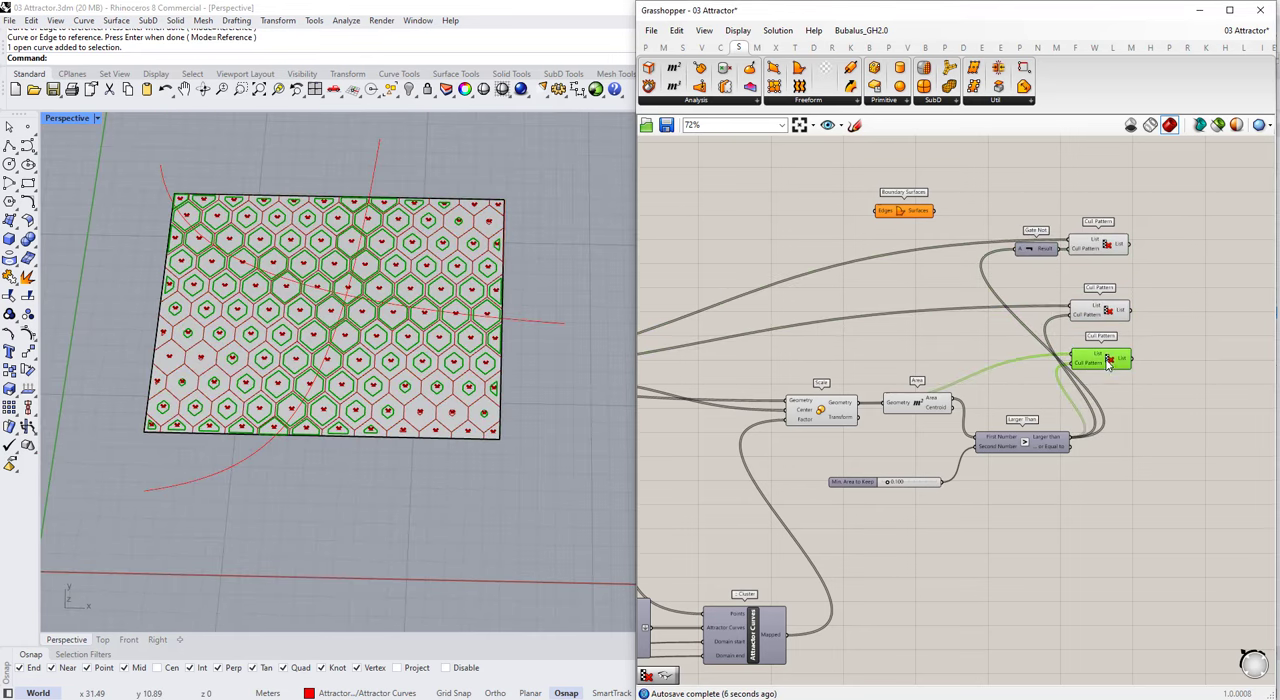
shift+click(1105, 312)
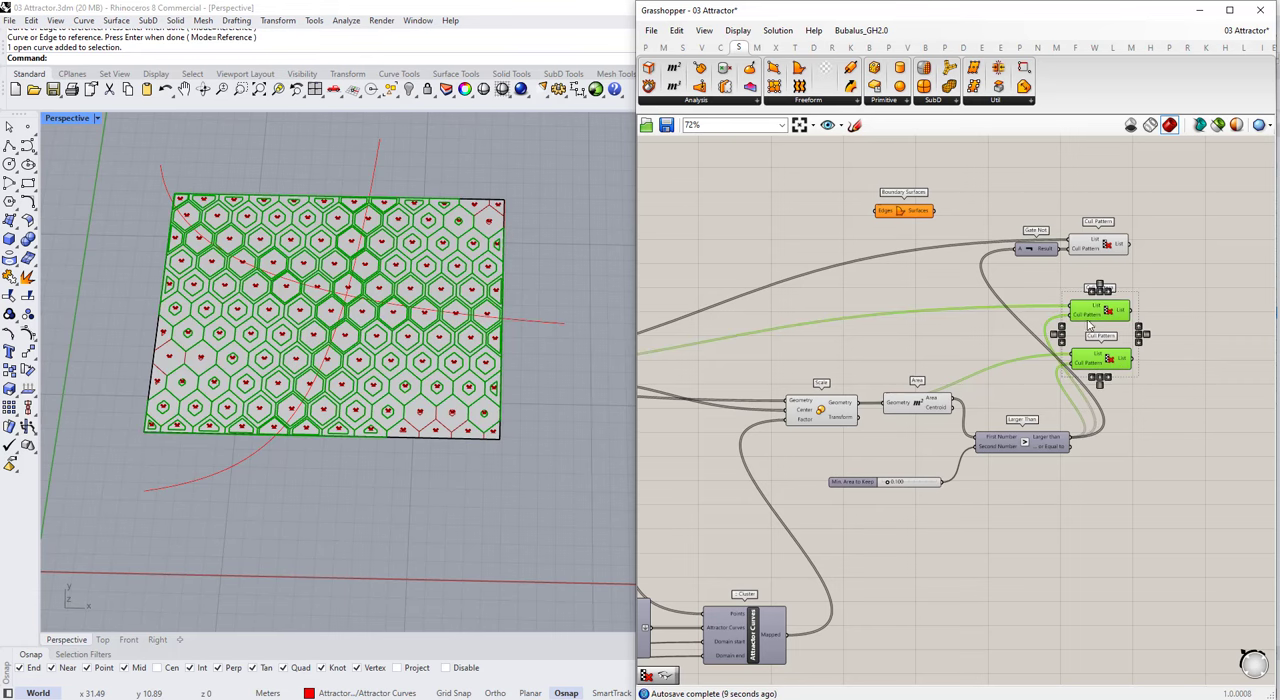
scroll(430, 378, up, 4)
scroll(1028, 305, up, 2)
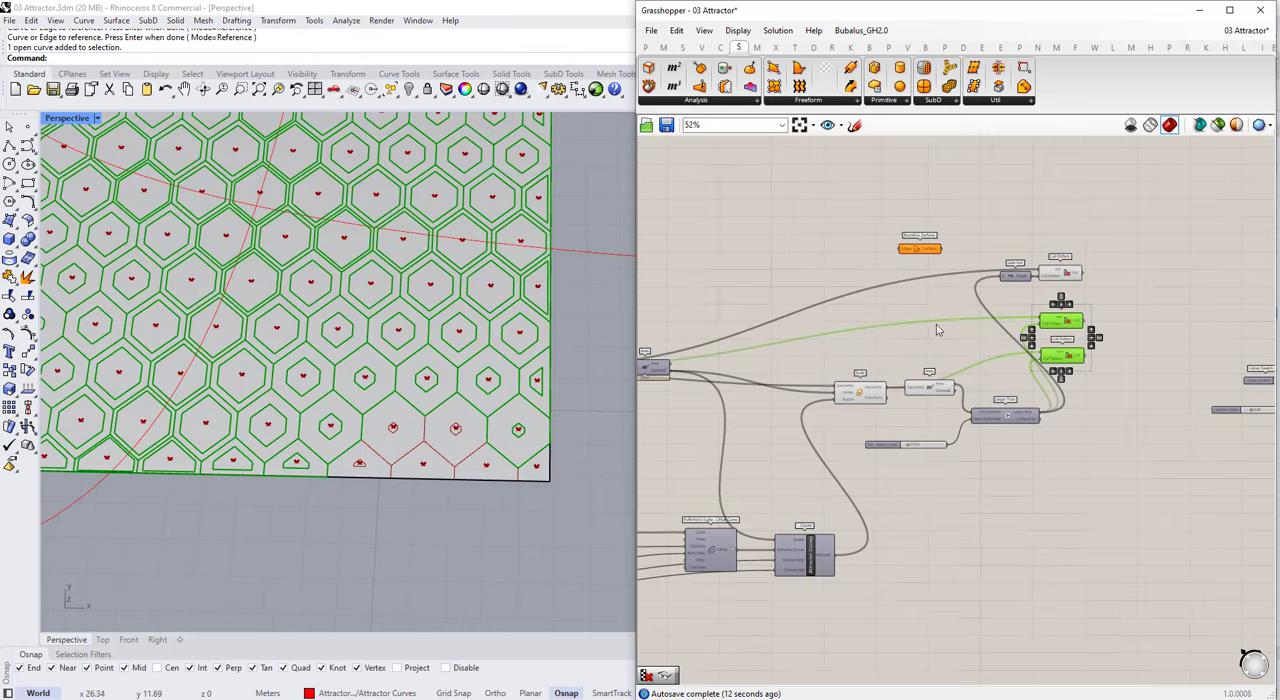
scroll(758, 228, down, 1)
right_drag(977, 265, 862, 238)
click(862, 240)
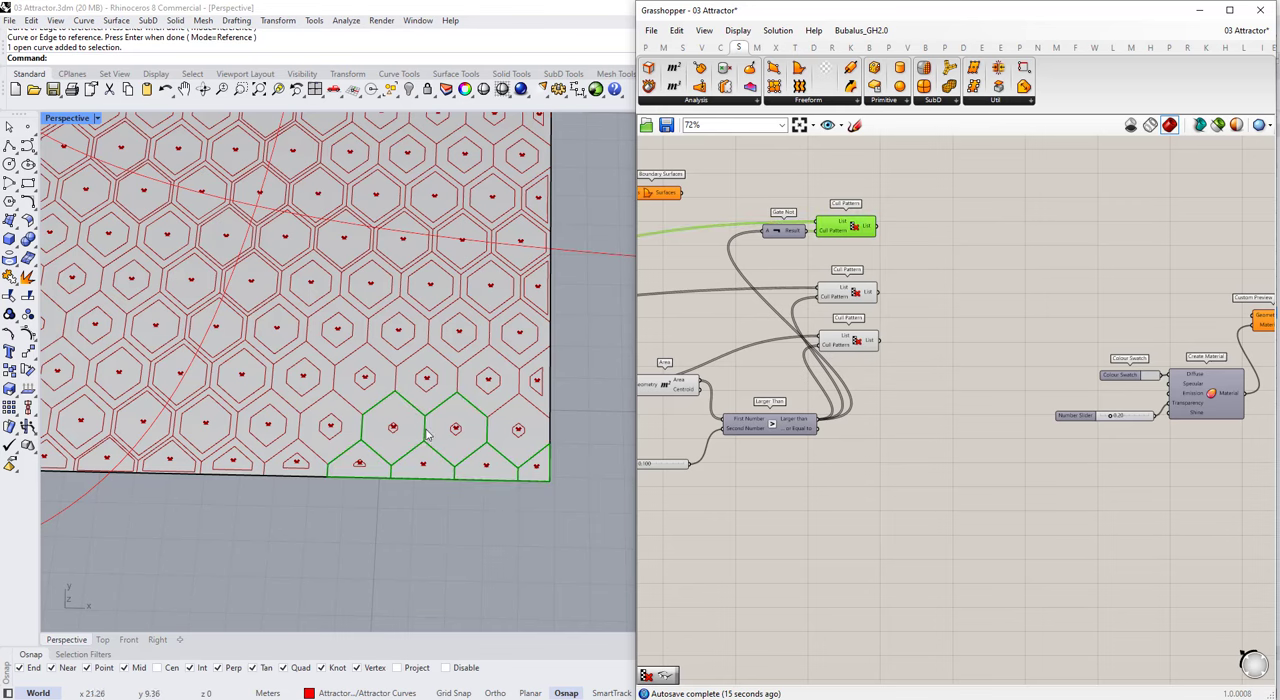
scroll(840, 321, down, 4)
click(1094, 295)
click(1109, 374)
scroll(797, 272, up, 5)
click(910, 357)
click(912, 406)
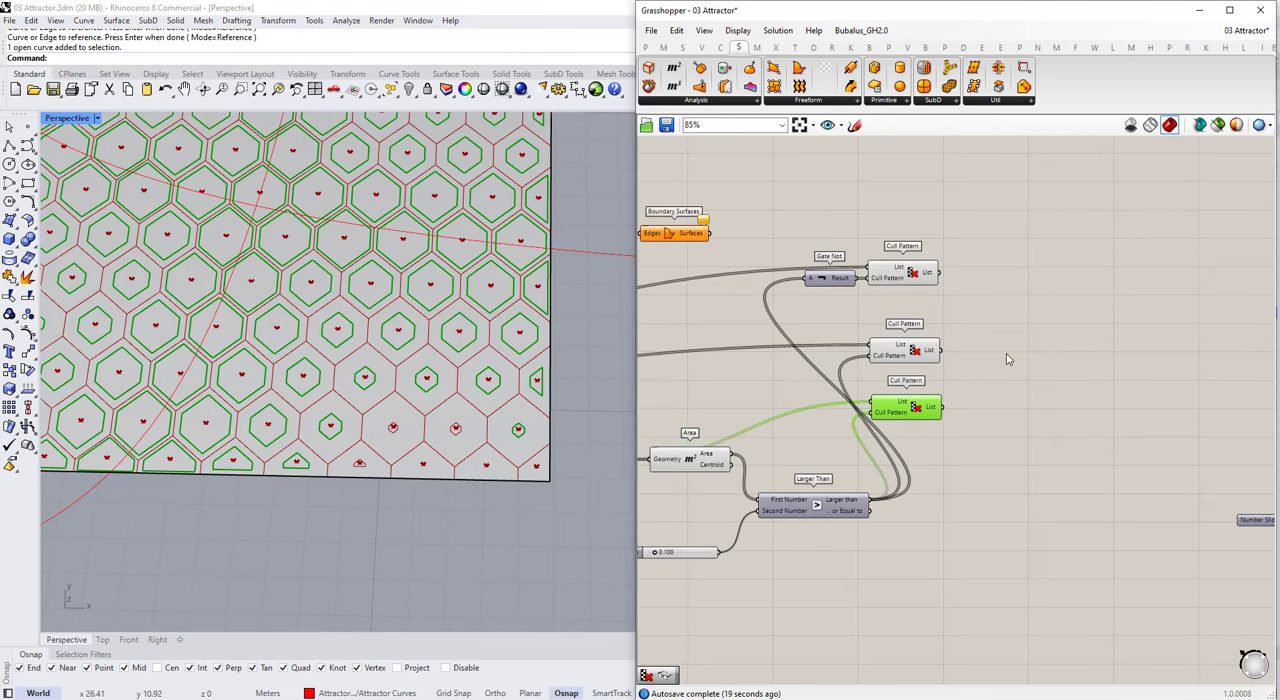
click(900, 359)
click(1024, 360)
double_click(1017, 369)
text(srf)
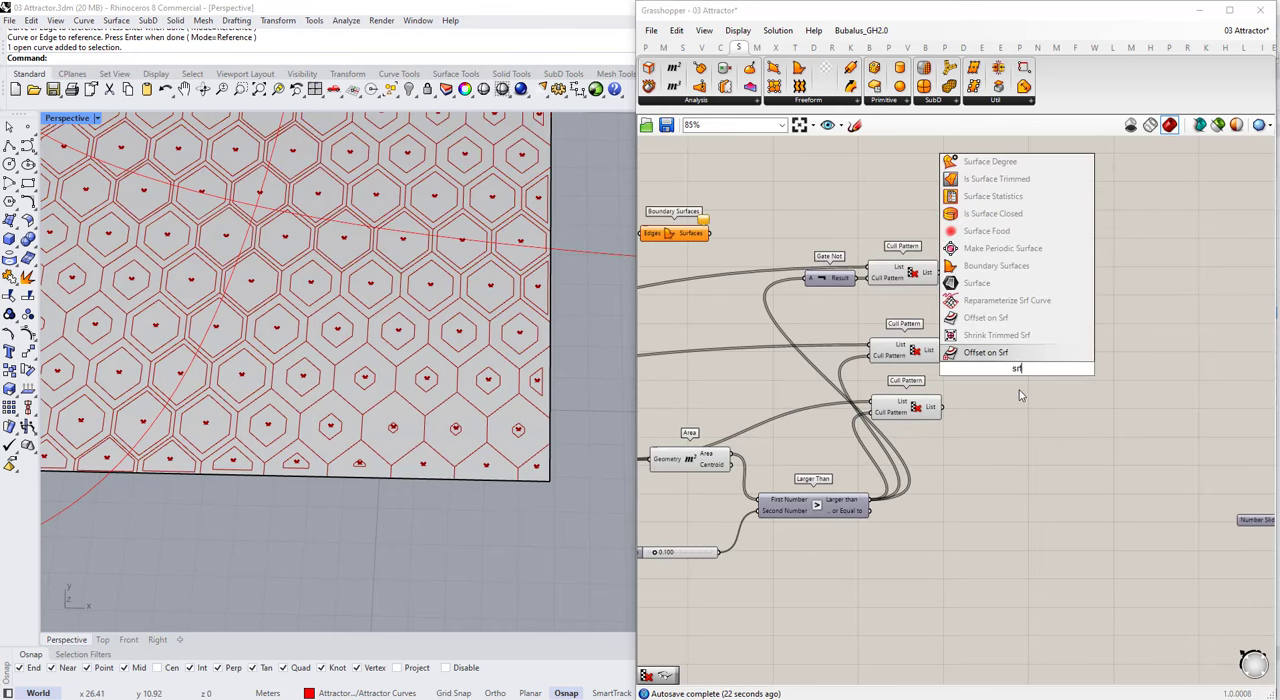
click(977, 286)
click(1017, 369)
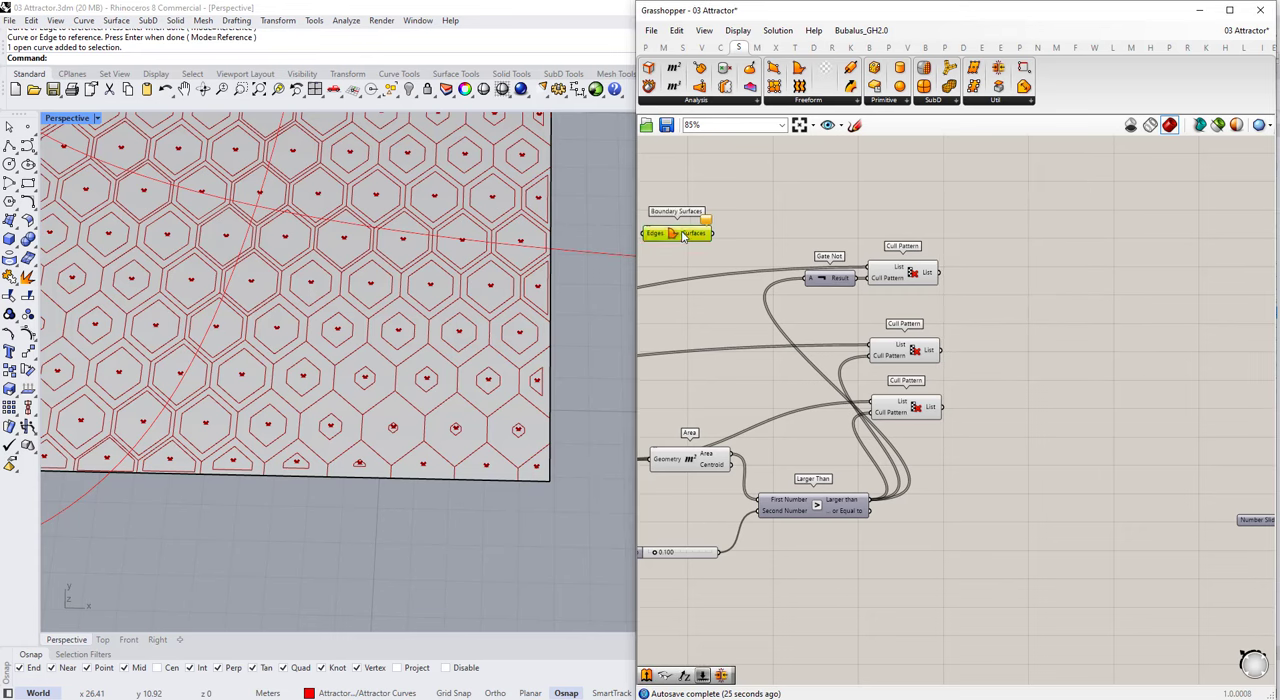
Step: Move Boundary Surfaces beside the lowest Cull Pattern and connect that component's List output to its Edges input
click(920, 414)
drag(684, 237, 1004, 407)
click(661, 391)
scroll(570, 445, down, 2)
drag(1028, 447, 933, 415)
drag(981, 404, 1054, 430)
click(1062, 390)
Step: Add a Merge component beside the Cull Patterns, try wiring the middle list into D1, remove that wire and shift Merge away
double_click(1037, 340)
mouse_move(927, 385)
mouse_down()
mouse_move(953, 337)
mouse_move(926, 400)
mouse_up()
text(mer)
click(1024, 307)
click(1020, 357)
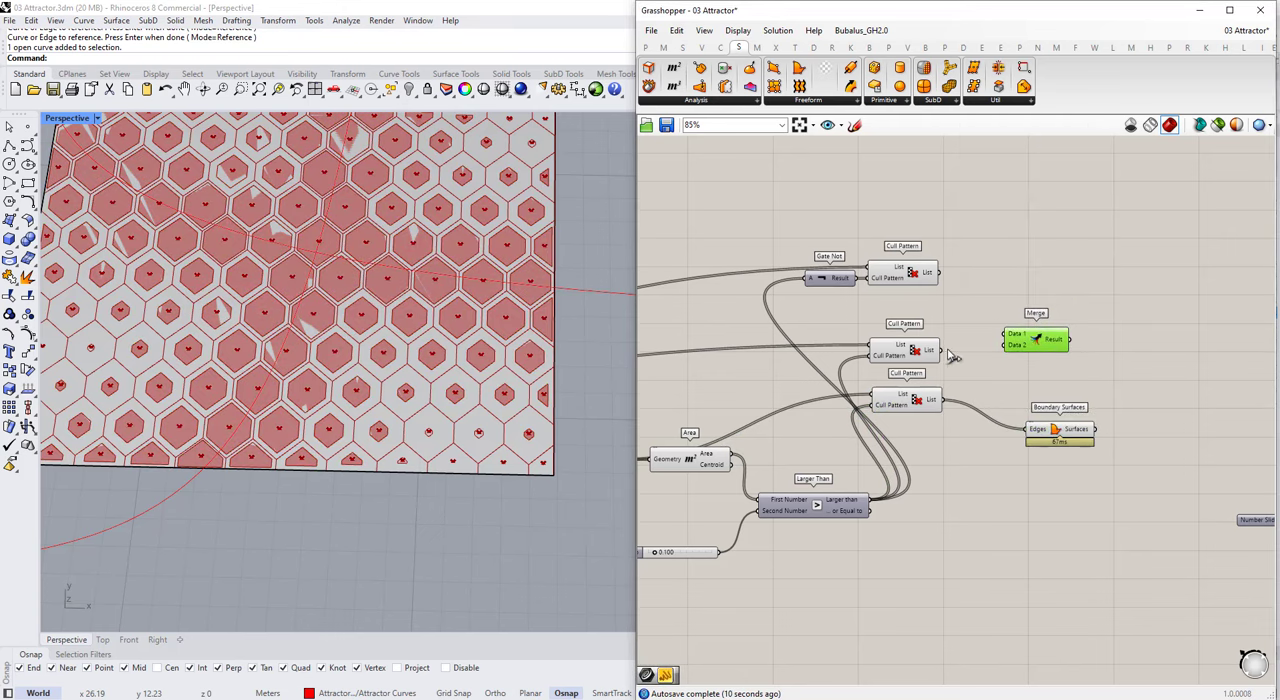
drag(941, 349, 1108, 344)
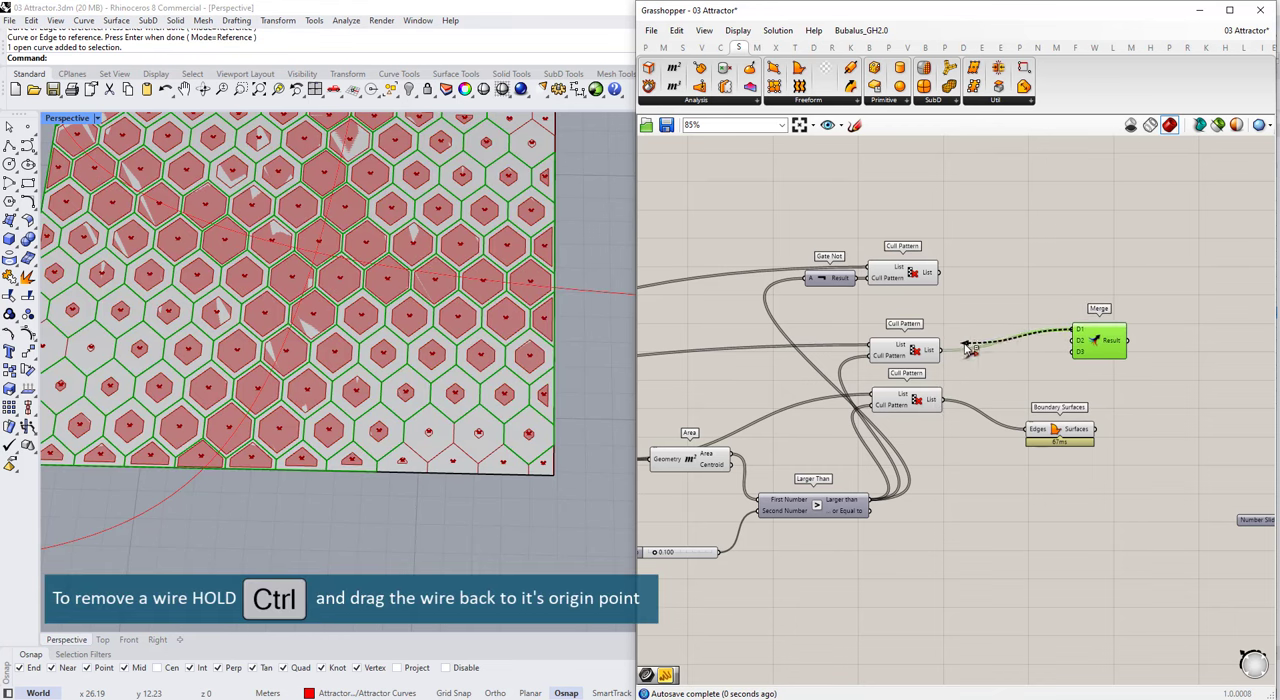
ctrl+drag(966, 345, 942, 350)
drag(1098, 343, 1126, 343)
Step: Add two Graft Tree components for the lower two Cull Pattern lists and connect them to Merge's D1 and D2
double_click(1046, 374)
drag(1059, 430, 1065, 466)
double_click(1054, 388)
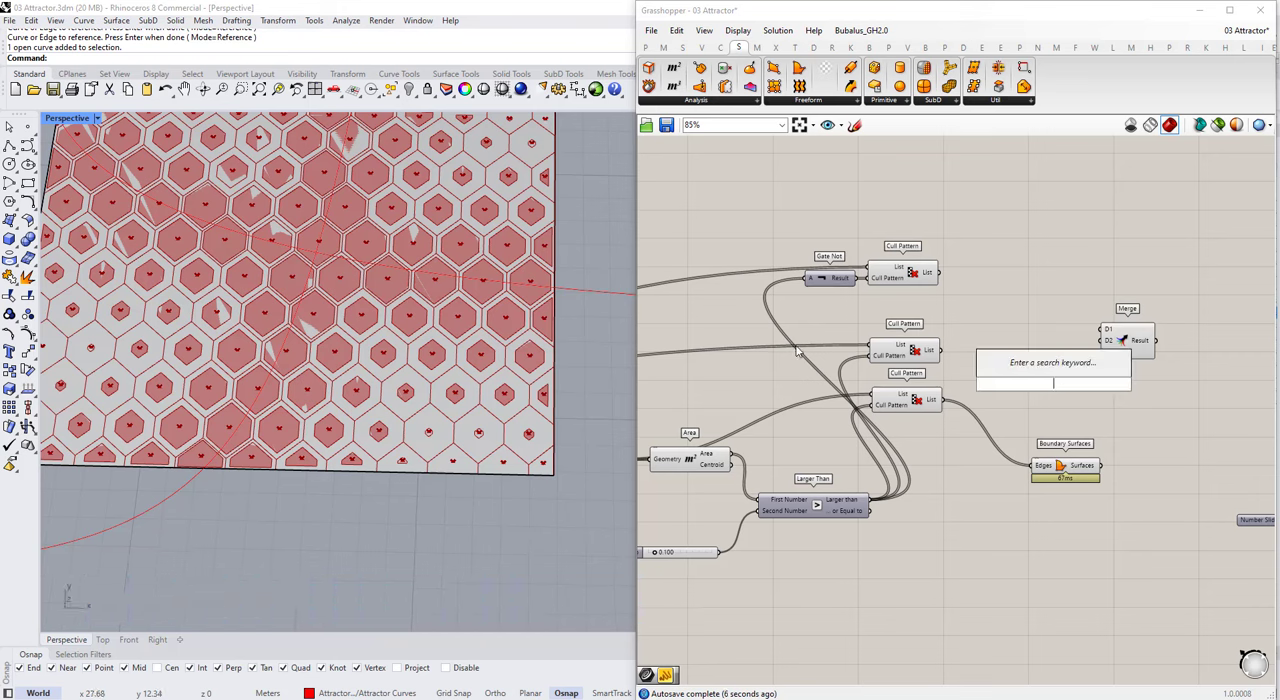
double_click(1010, 336)
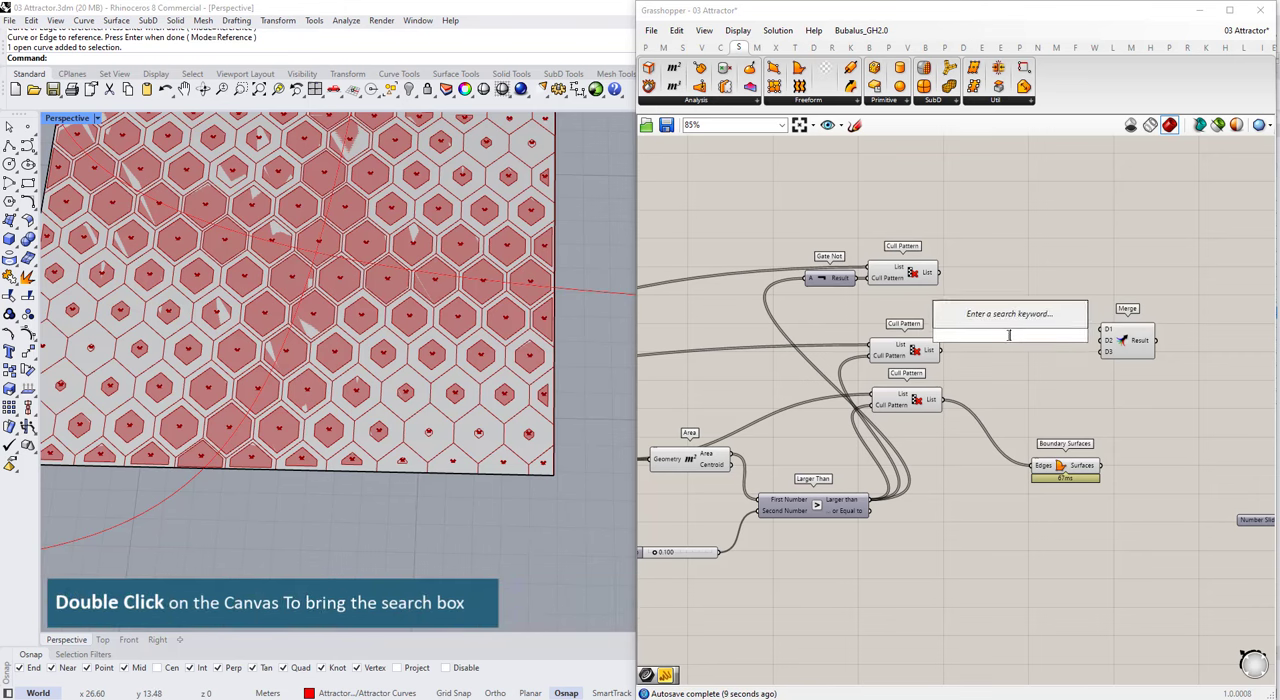
text(gra)
click(1004, 320)
drag(942, 351, 1004, 338)
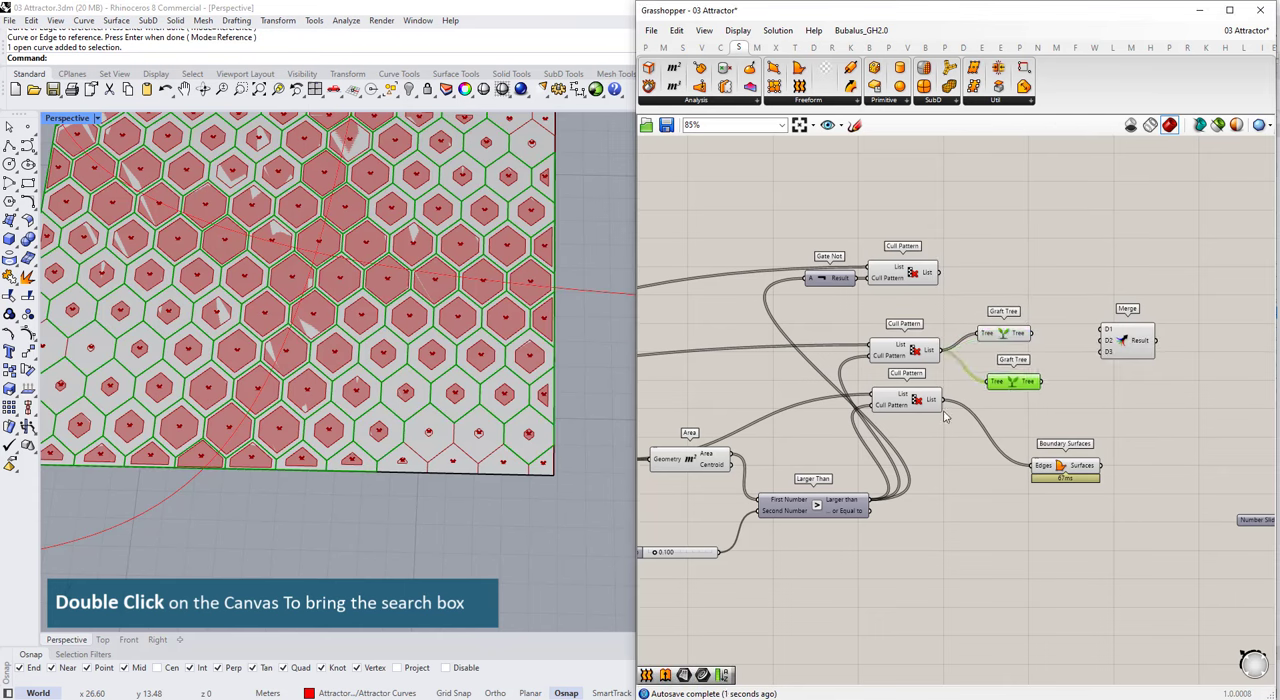
drag(941, 400, 990, 379)
drag(1072, 365, 1103, 344)
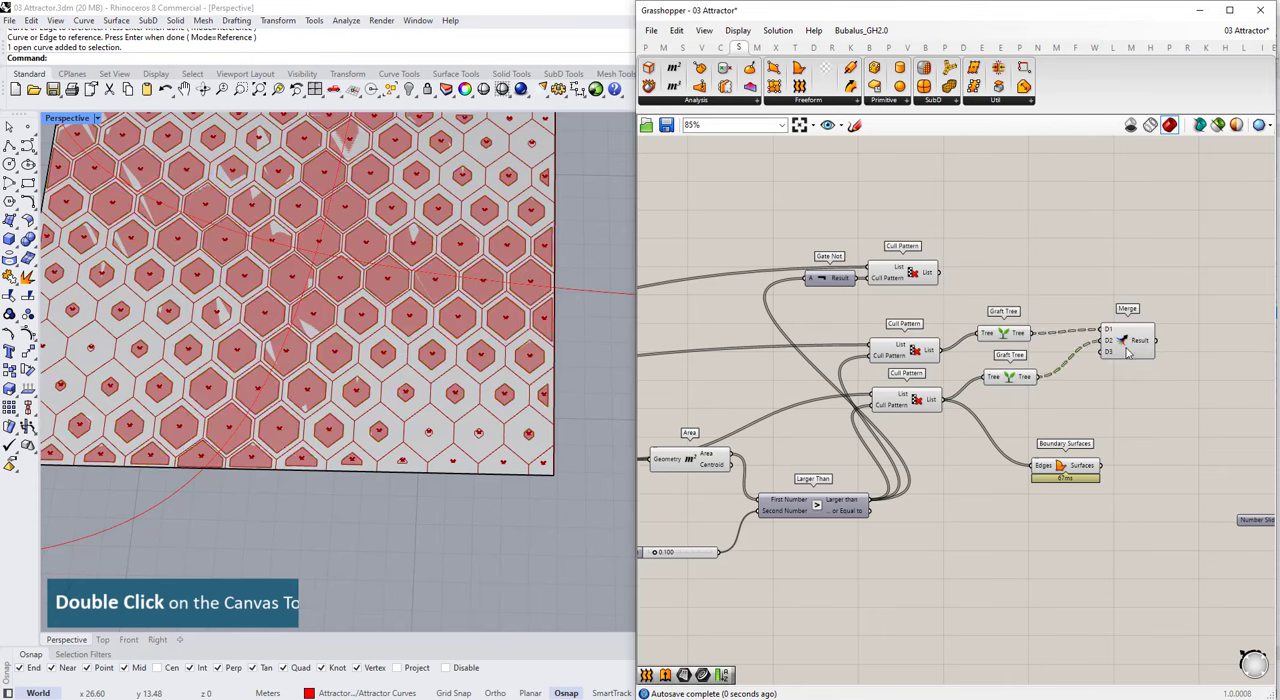
Step: Place a copy of Boundary Surfaces beside Merge and connect the Merge Result to its Edges input
click(1128, 345)
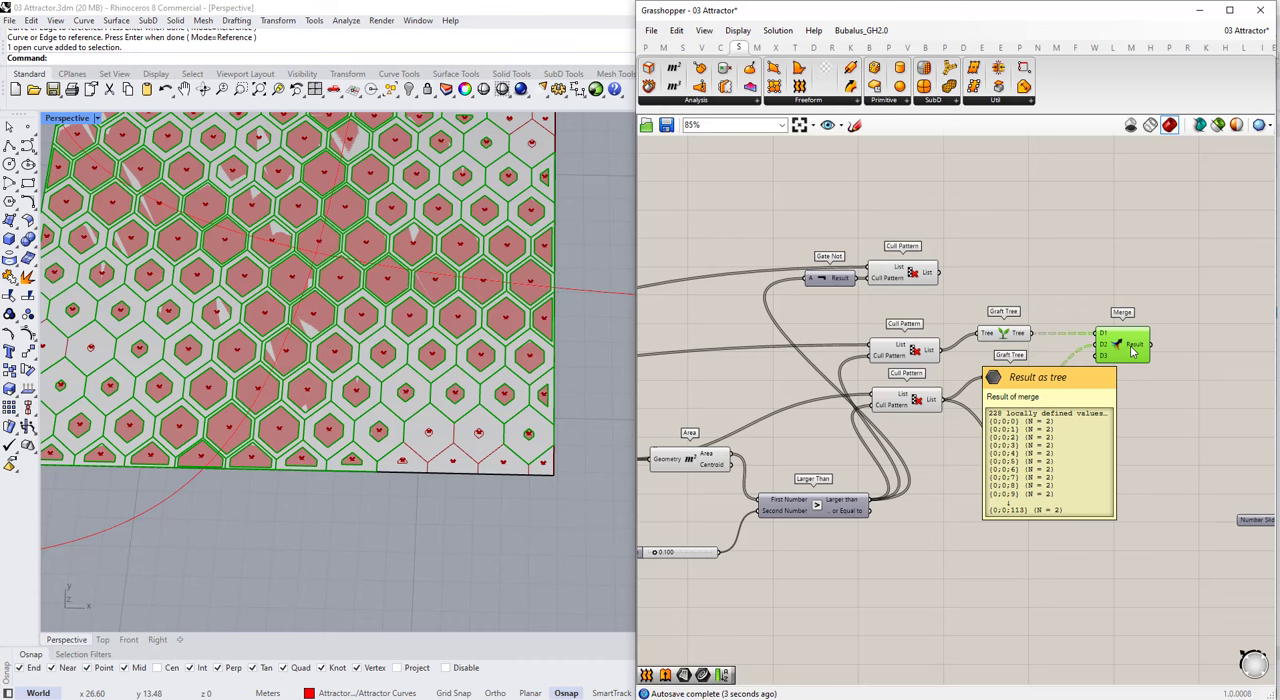
drag(1133, 350, 1128, 354)
drag(1075, 457, 1186, 290)
scroll(1101, 457, down, 2)
scroll(1106, 454, up, 5)
key(ctrl+c)
key(ctrl+v)
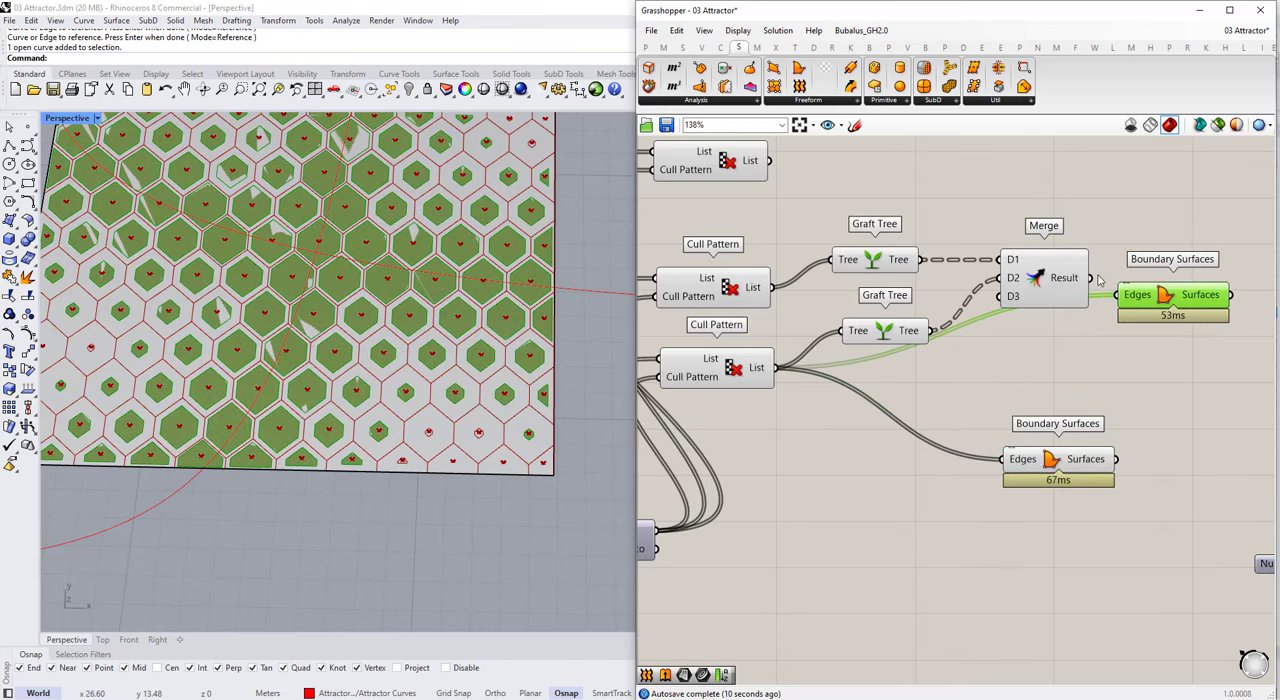
drag(1091, 278, 1124, 295)
drag(1137, 300, 1126, 278)
click(1000, 350)
scroll(496, 402, down, 2)
click(1127, 280)
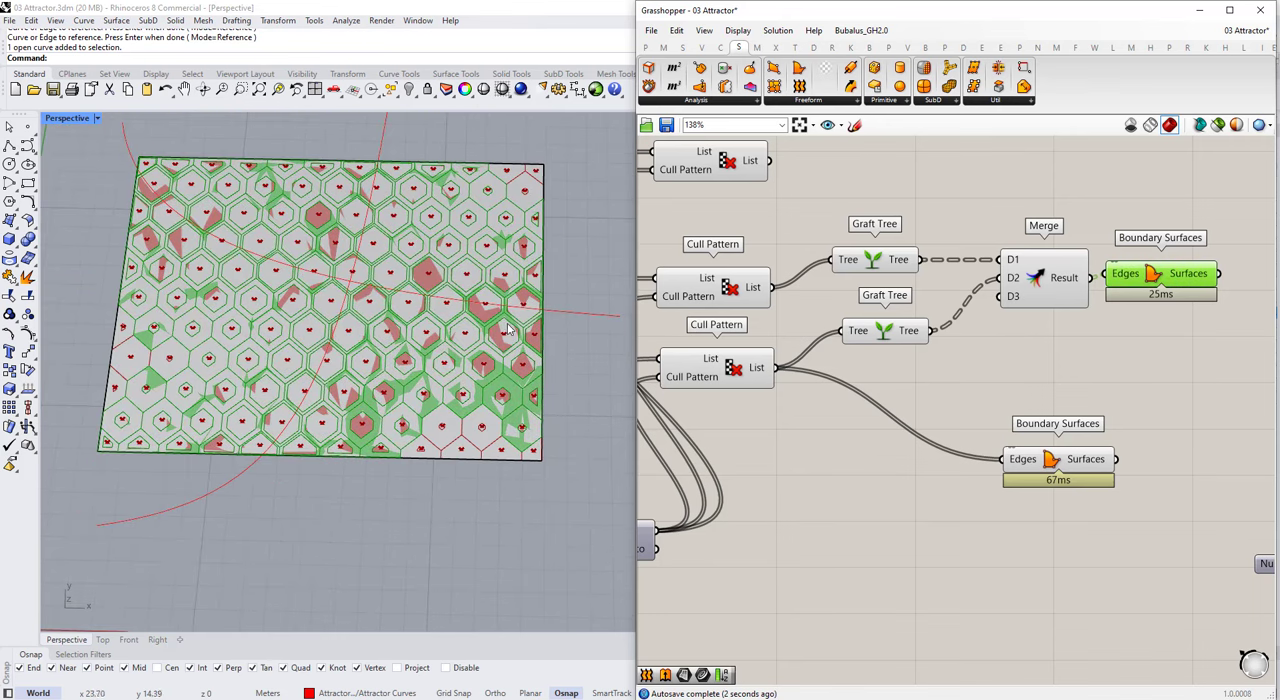
Step: Move the Colour Swatch, Create Material and Custom Preview setup up, clear of the Boundary Surfaces components
scroll(930, 367, down, 4)
right_drag(1249, 368, 1114, 382)
scroll(1118, 410, down, 4)
drag(1060, 479, 1212, 392)
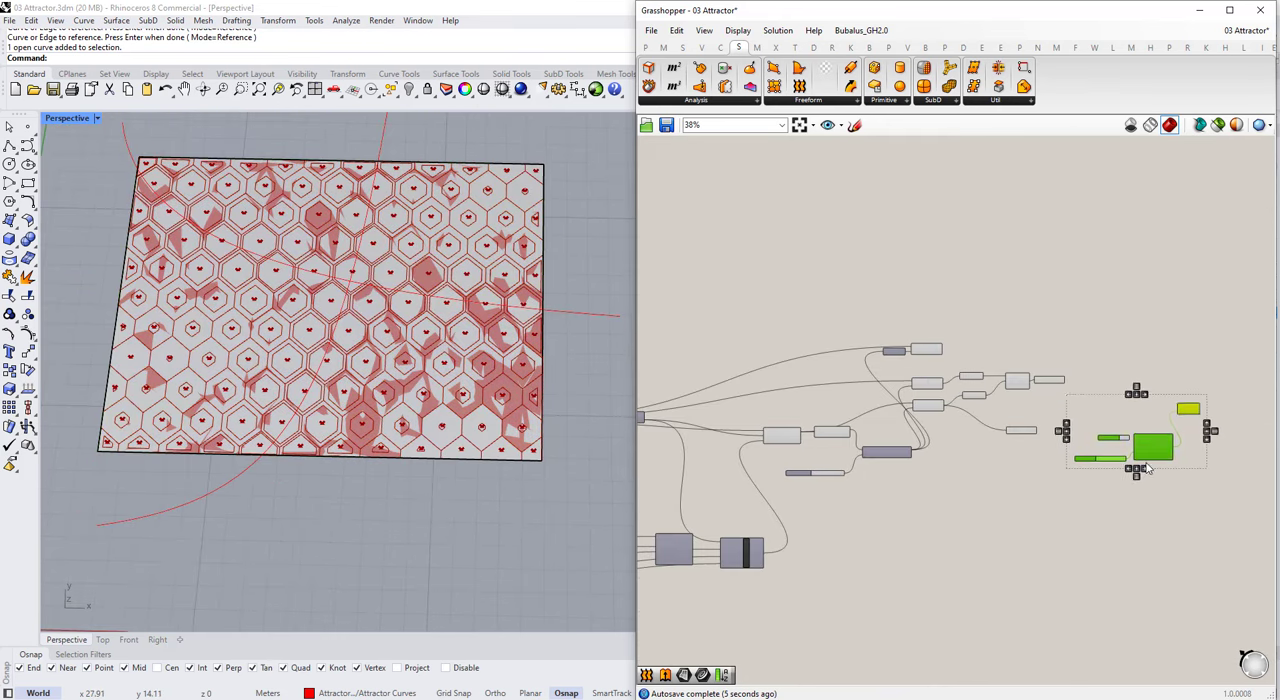
scroll(1148, 470, up, 4)
scroll(773, 320, up, 1)
Step: Make another copy of Boundary Surfaces above the others and feed its Edges from the upper Cull Pattern's List
click(895, 384)
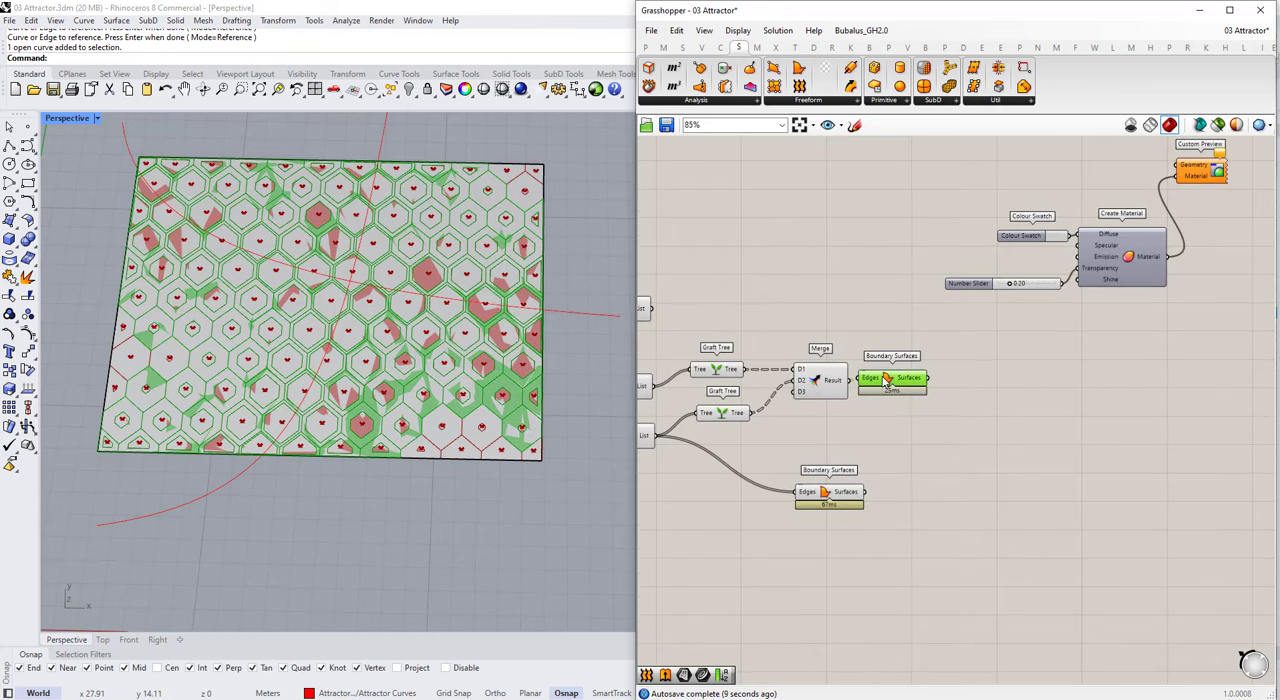
key(ctrl+c)
key(ctrl+v)
drag(895, 384, 797, 278)
scroll(810, 280, down, 2)
scroll(670, 303, up, 2)
drag(735, 304, 846, 270)
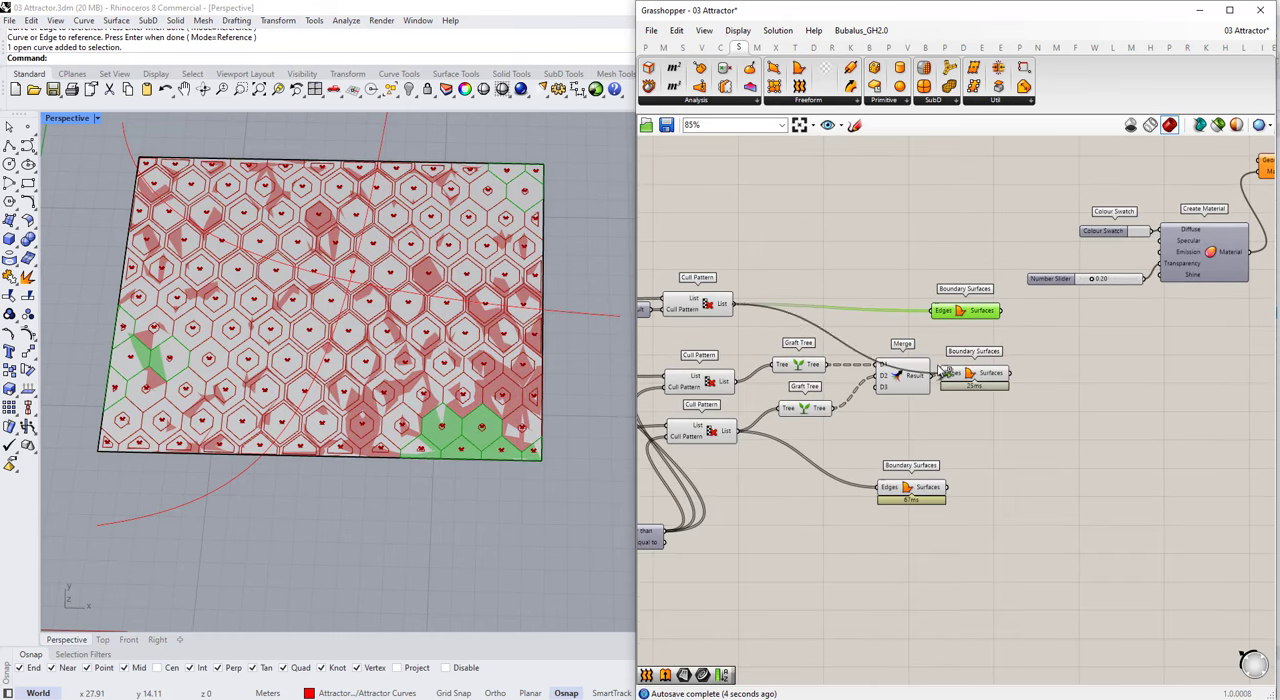
click(944, 326)
Step: Shift Gate Not and the upper Cull Pattern together to tidy the top row
scroll(944, 324, down, 2)
scroll(798, 322, up, 3)
drag(800, 326, 682, 292)
drag(764, 299, 782, 299)
click(904, 336)
scroll(904, 345, down, 3)
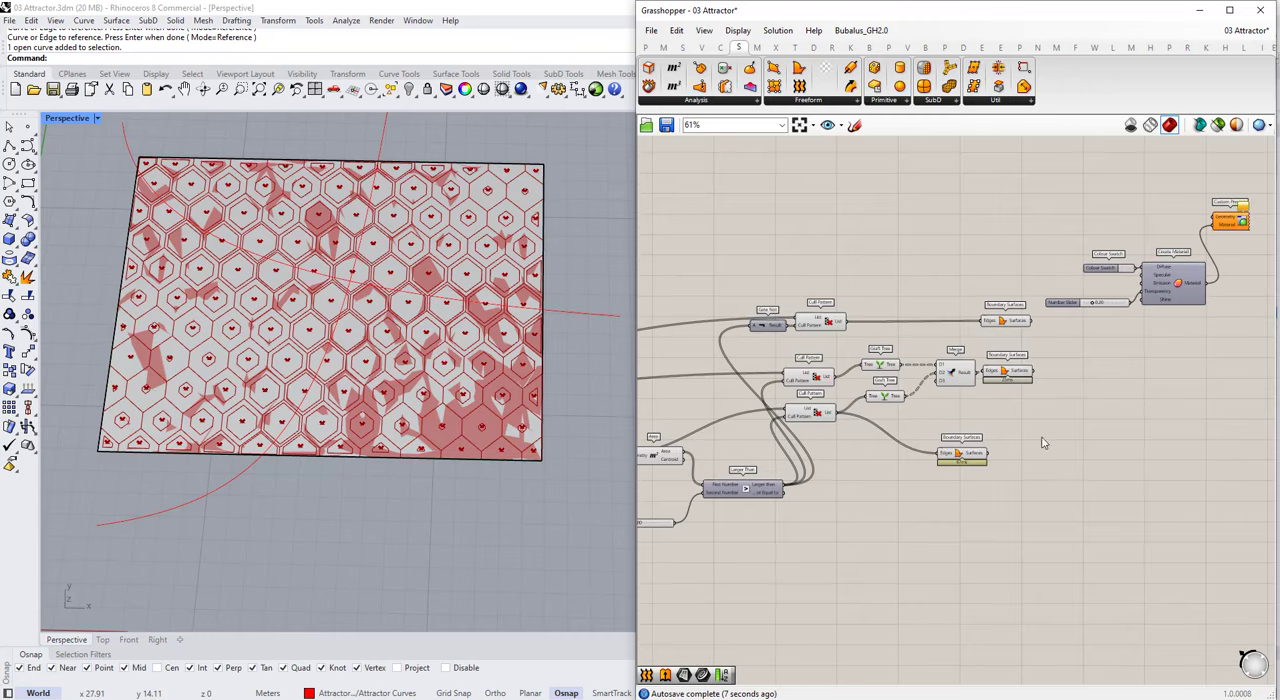
scroll(1072, 314, down, 2)
scroll(1090, 352, up, 3)
Step: Tidy the Graft Tree, Merge and Boundary Surfaces row, and move the material preview components further away
click(790, 360)
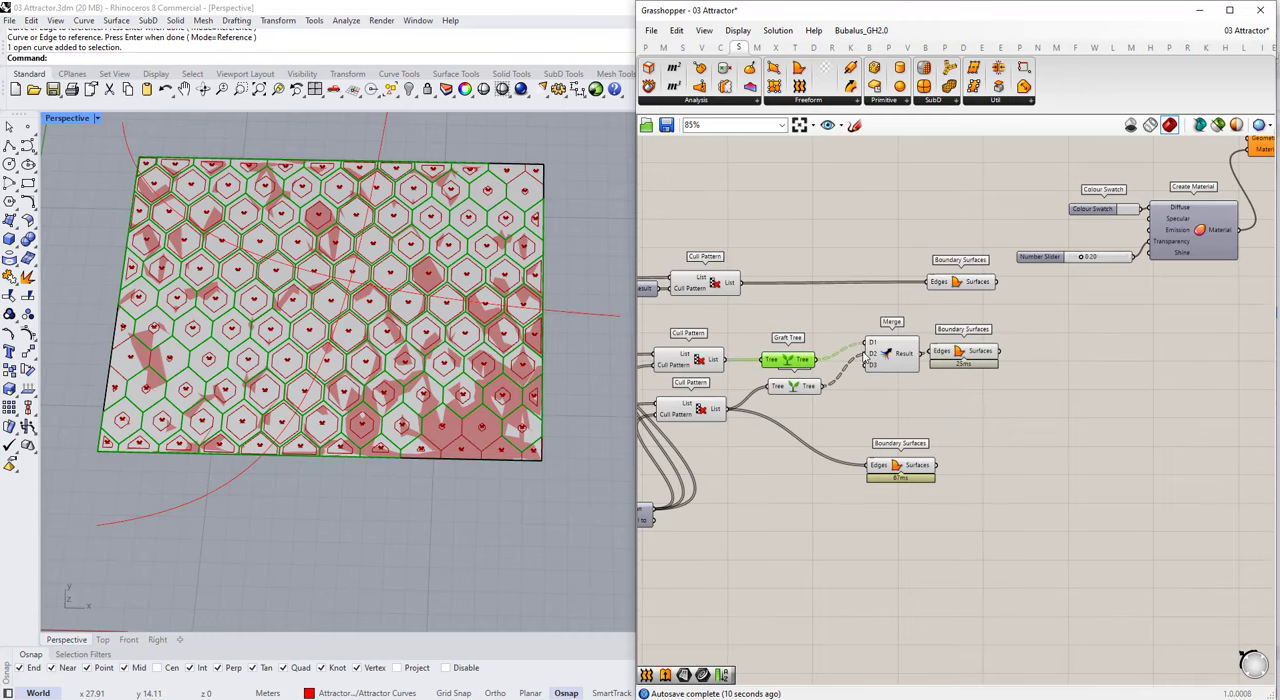
drag(886, 355, 868, 373)
click(905, 398)
drag(961, 353, 958, 372)
click(961, 419)
click(945, 358)
scroll(944, 359, down, 2)
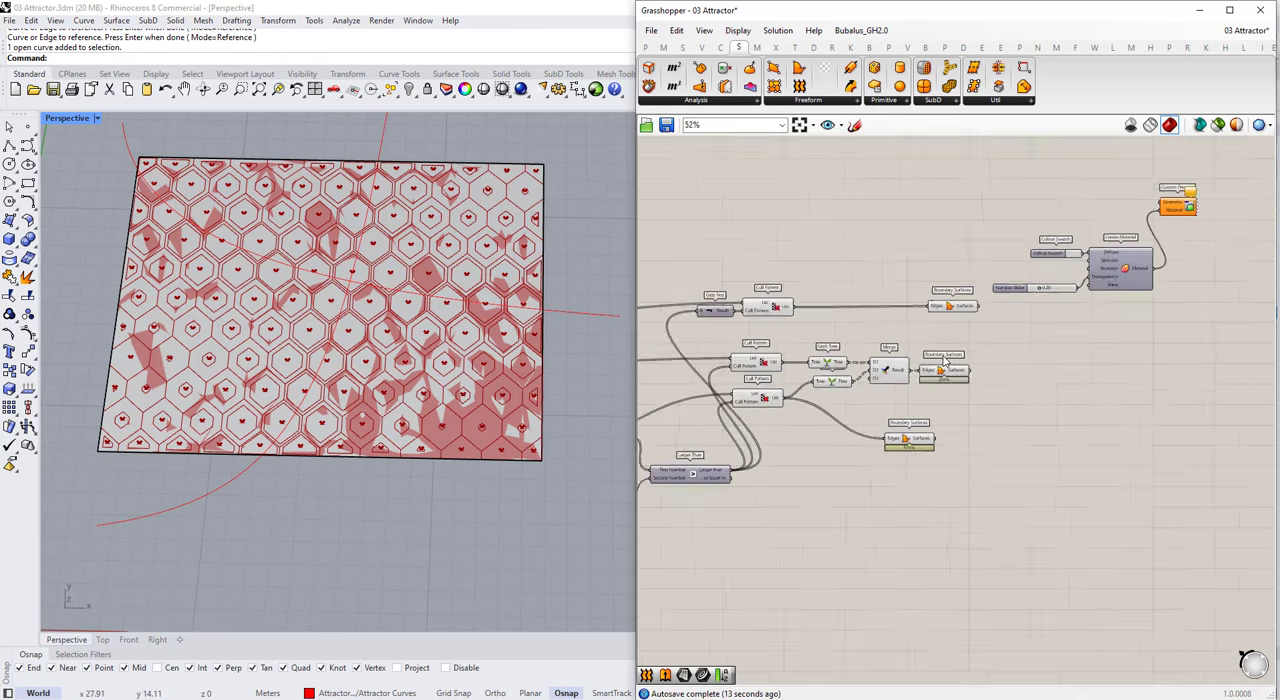
scroll(1098, 288, up, 2)
drag(1178, 355, 1003, 207)
drag(1076, 288, 1151, 234)
Step: Add a Geometry parameter, connect the surfaces of both upper Boundary Surfaces components to it and name it Grass
double_click(989, 352)
text(ge)
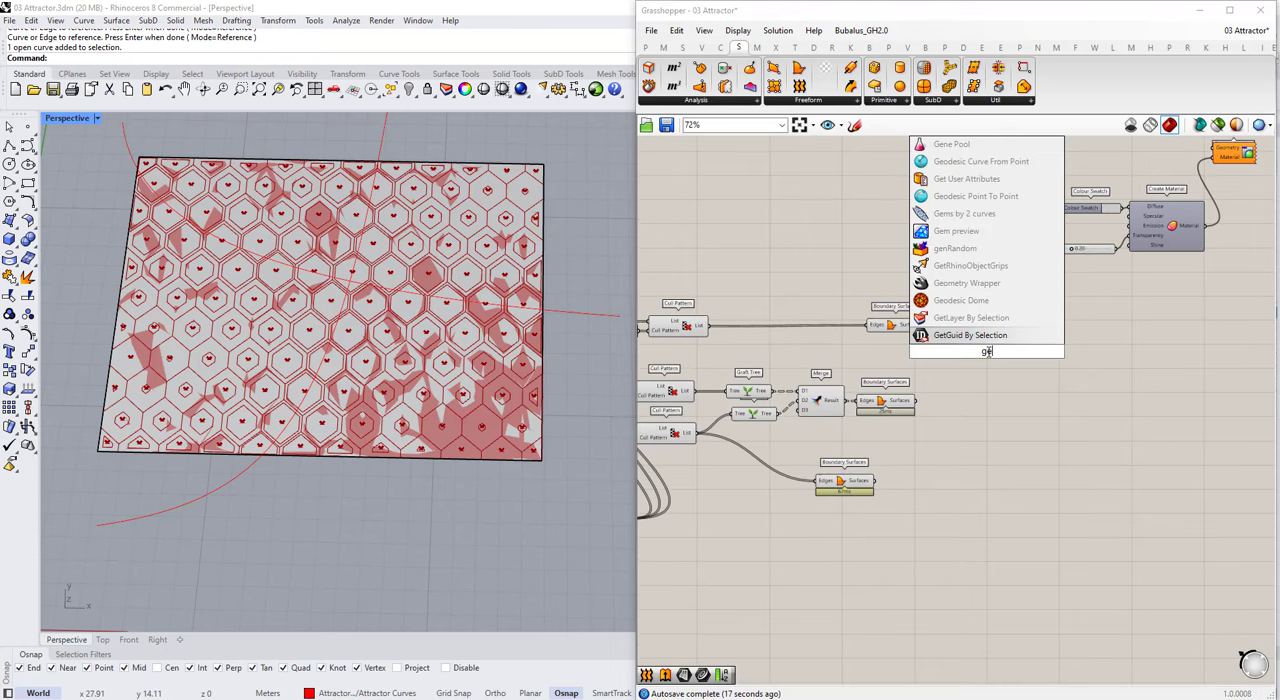
text(om)
click(957, 284)
scroll(928, 325, up, 2)
drag(926, 324, 991, 361)
shift+drag(911, 429, 990, 361)
right_click(1008, 362)
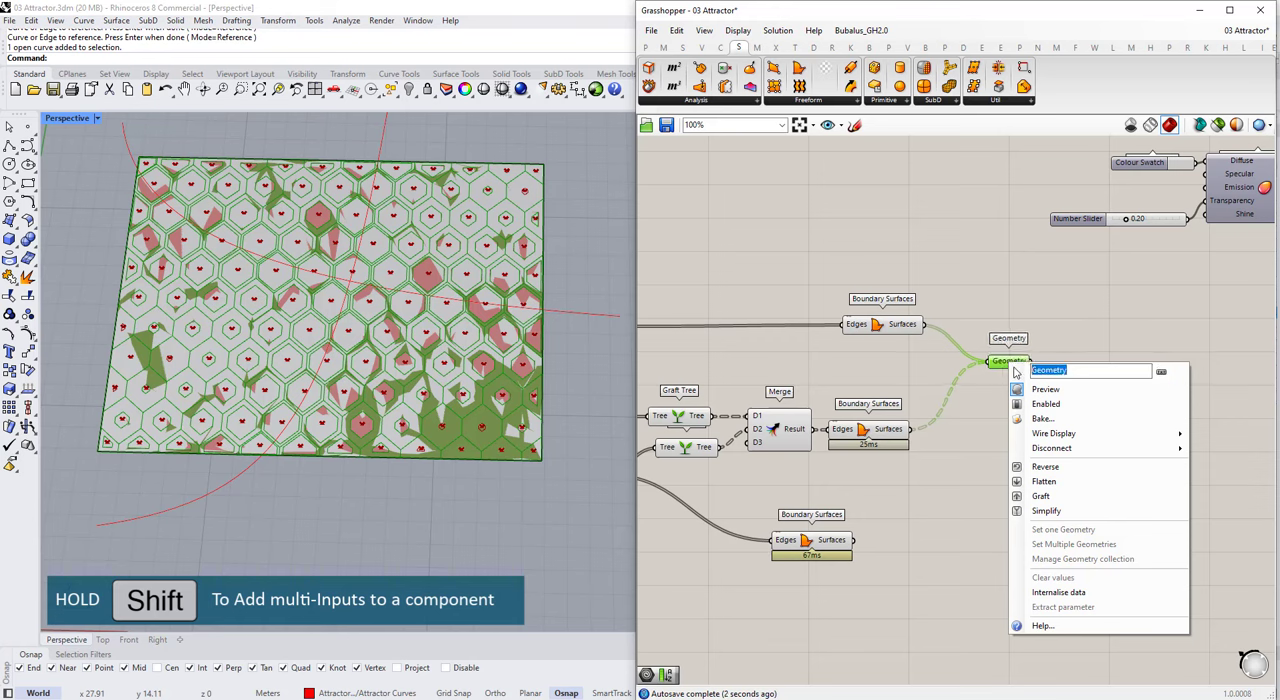
text(Grass)
key(Return)
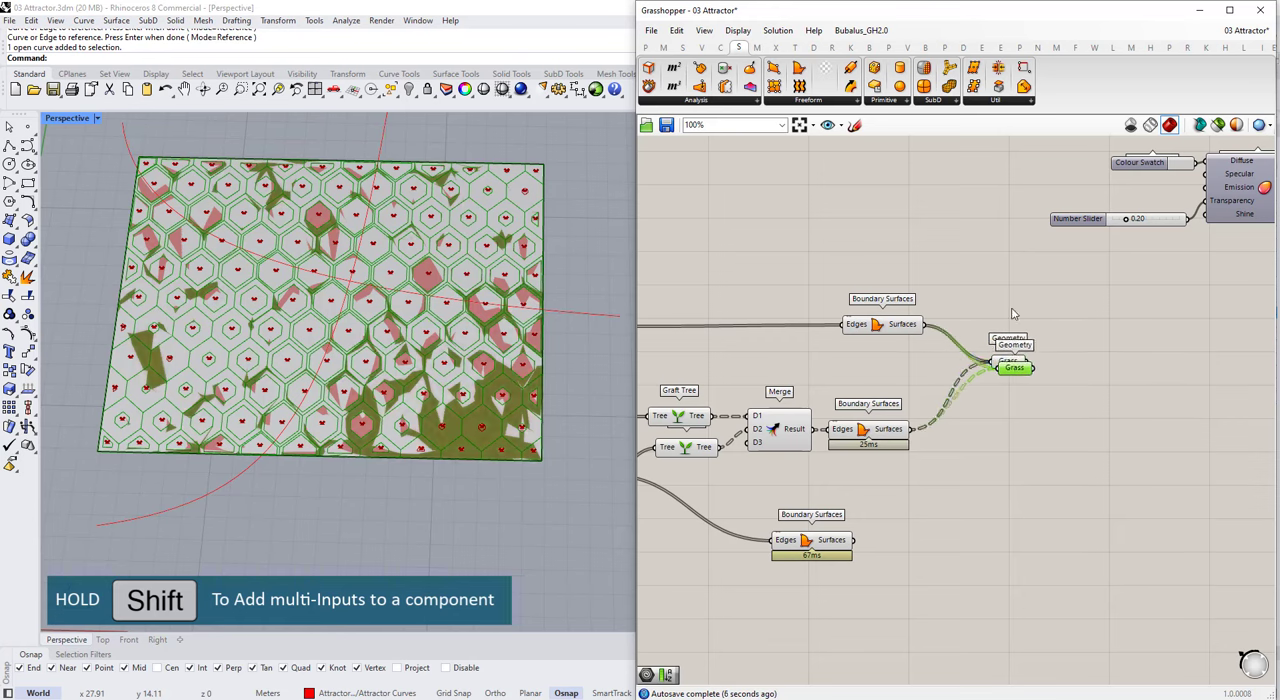
Step: Duplicate the Grass parameter, place the copy lower down and feed it from the lowest Boundary Surfaces component
drag(1015, 366, 1005, 474)
drag(937, 513, 979, 499)
drag(993, 499, 966, 548)
right_click(966, 548)
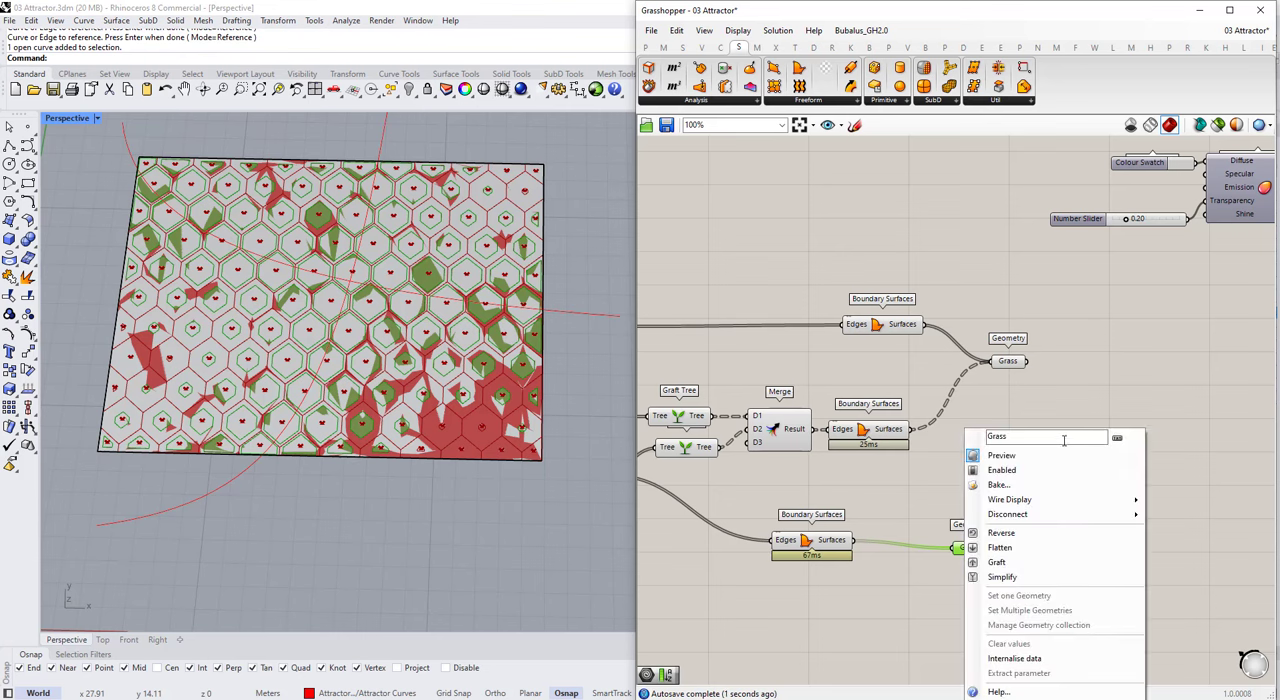
click(931, 520)
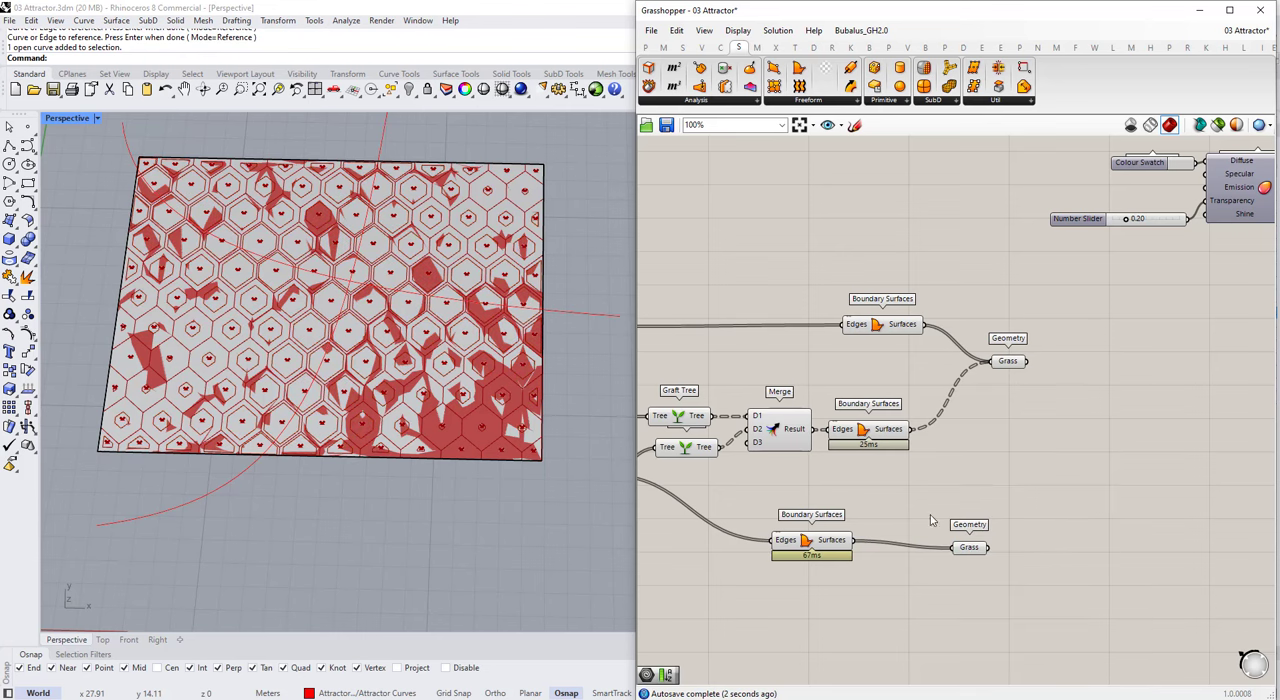
Step: Add an Extrude component and connect the lowest Boundary Surfaces output to its Base input
double_click(925, 598)
text(extrude)
click(916, 580)
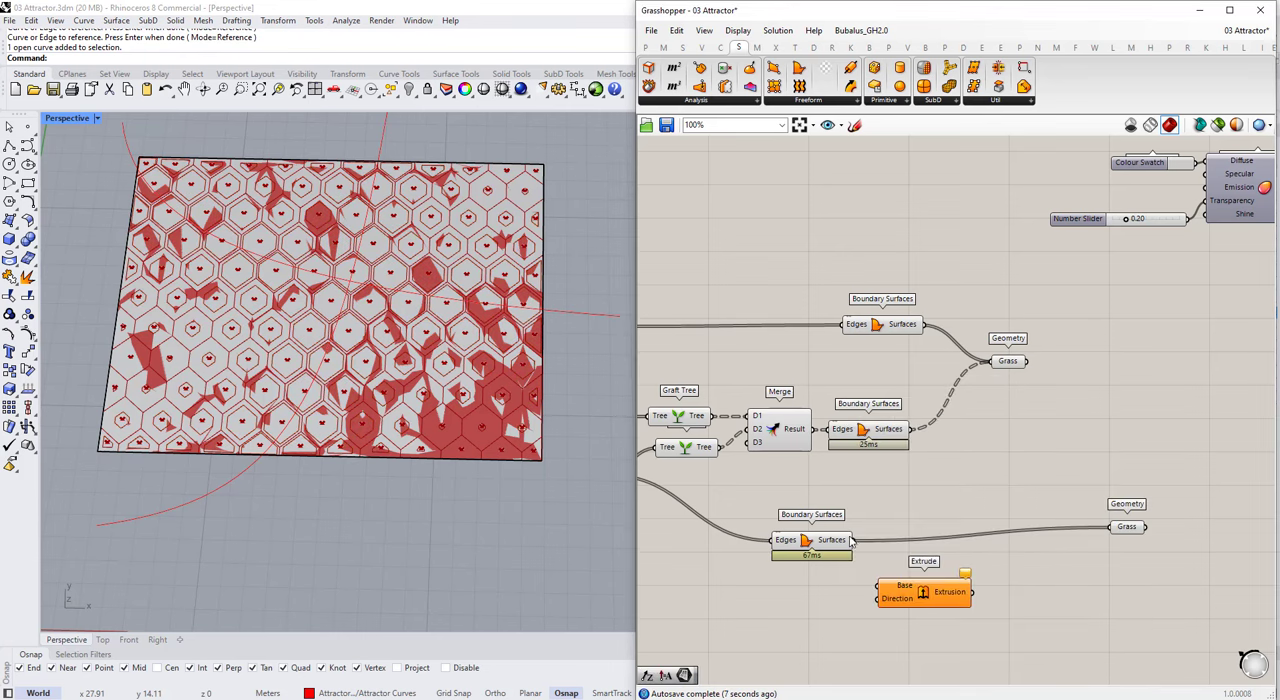
drag(848, 540, 878, 587)
scroll(1000, 500, down, 3)
scroll(868, 580, up, 2)
Step: Add a Unit Z component and connect its Unit vector to the Extrude Direction input
double_click(863, 592)
text(z)
click(863, 581)
scroll(995, 525, down, 3)
scroll(962, 559, up, 4)
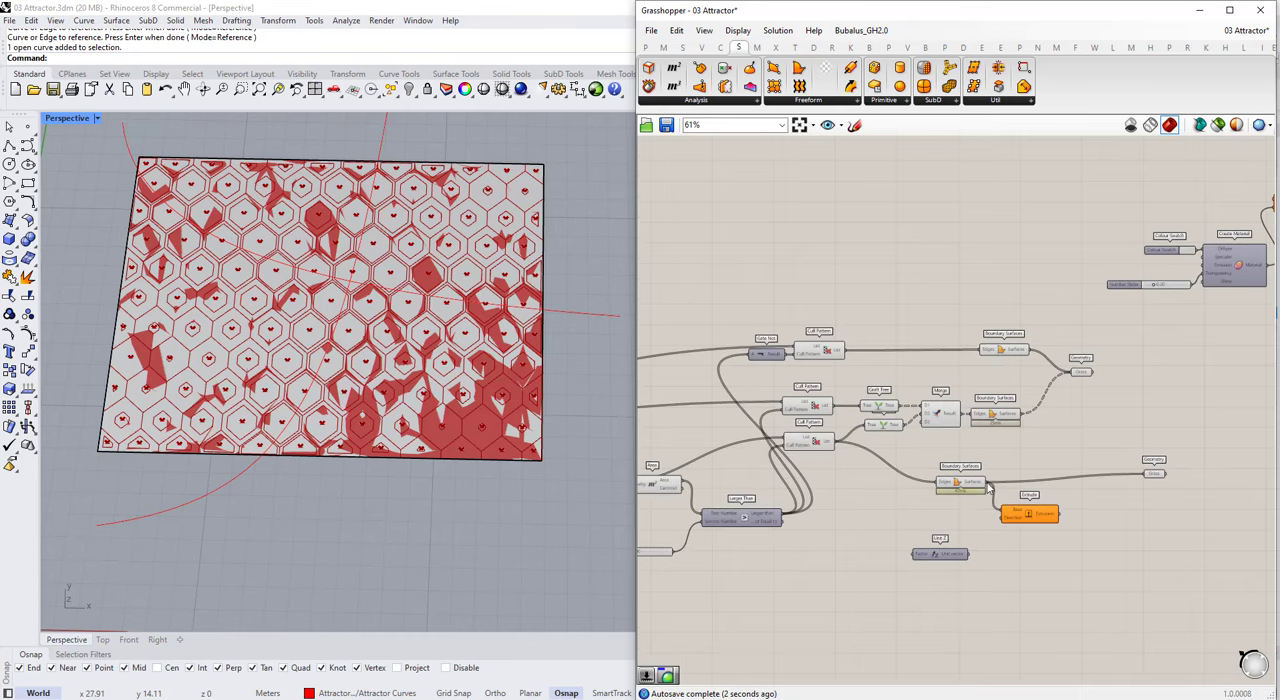
drag(966, 584, 1044, 503)
scroll(824, 507, down, 1)
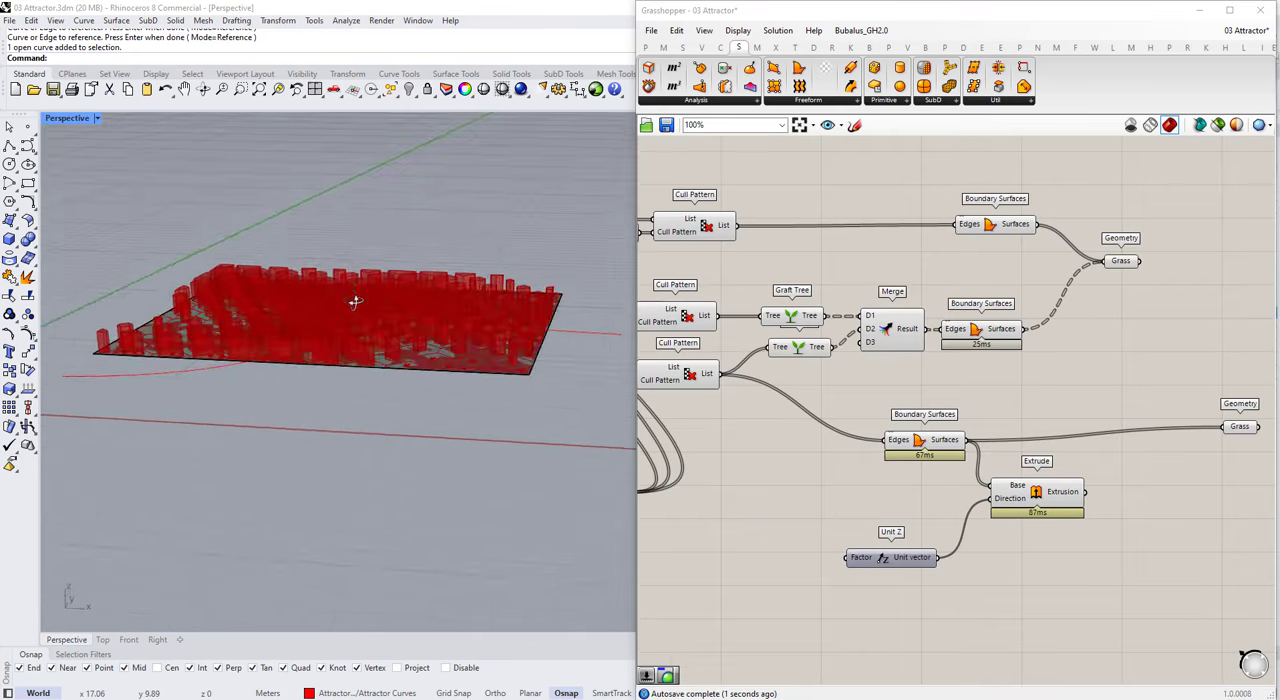
scroll(824, 507, up, 1)
Step: Add a number slider set to 0.020 and name it Tile Thickness
double_click(813, 522)
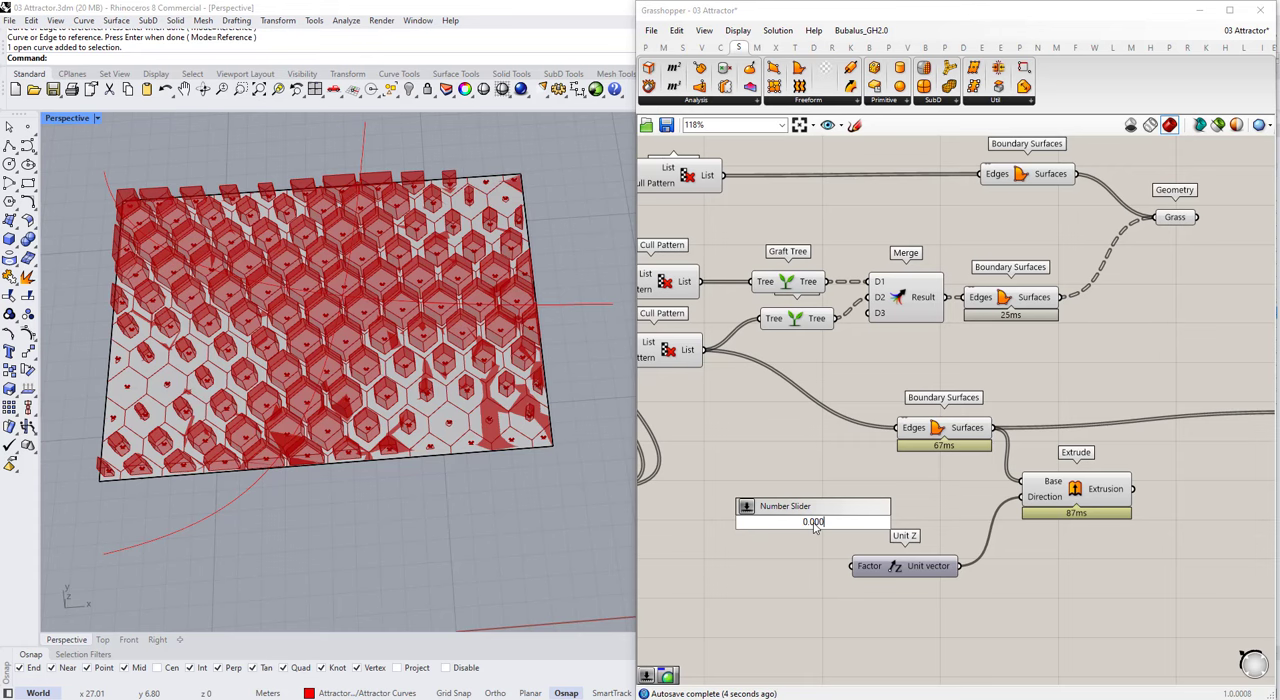
double_click(815, 526)
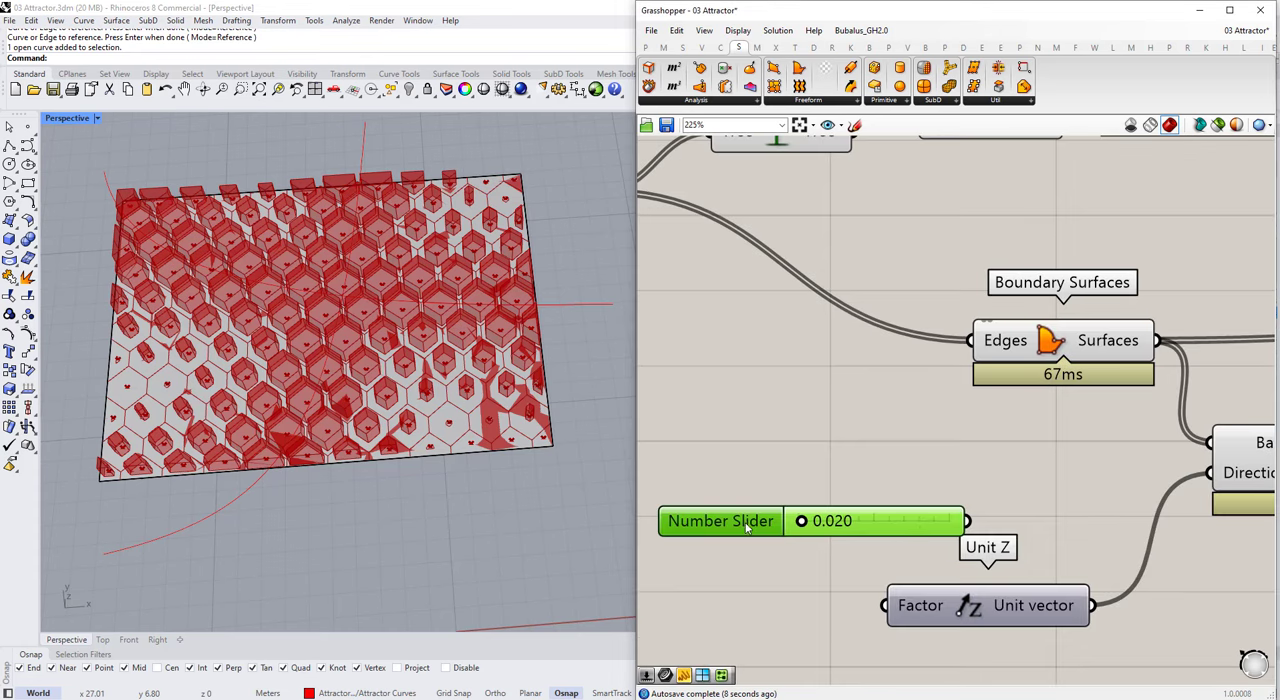
right_click(746, 528)
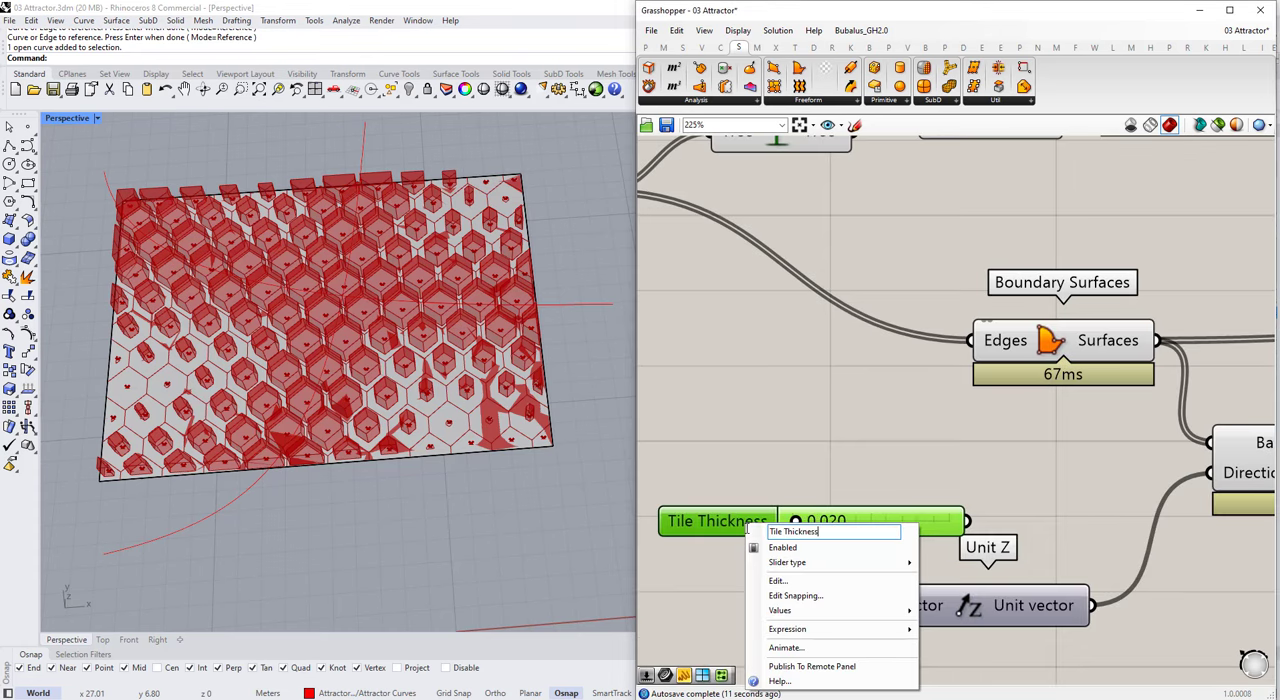
click(860, 464)
Step: Connect the Tile Thickness slider to the Unit Z Factor and move it below the Min Scale and Max Scale sliders
scroll(860, 464, down, 2)
drag(888, 511, 812, 570)
drag(860, 564, 928, 540)
scroll(1015, 487, down, 14)
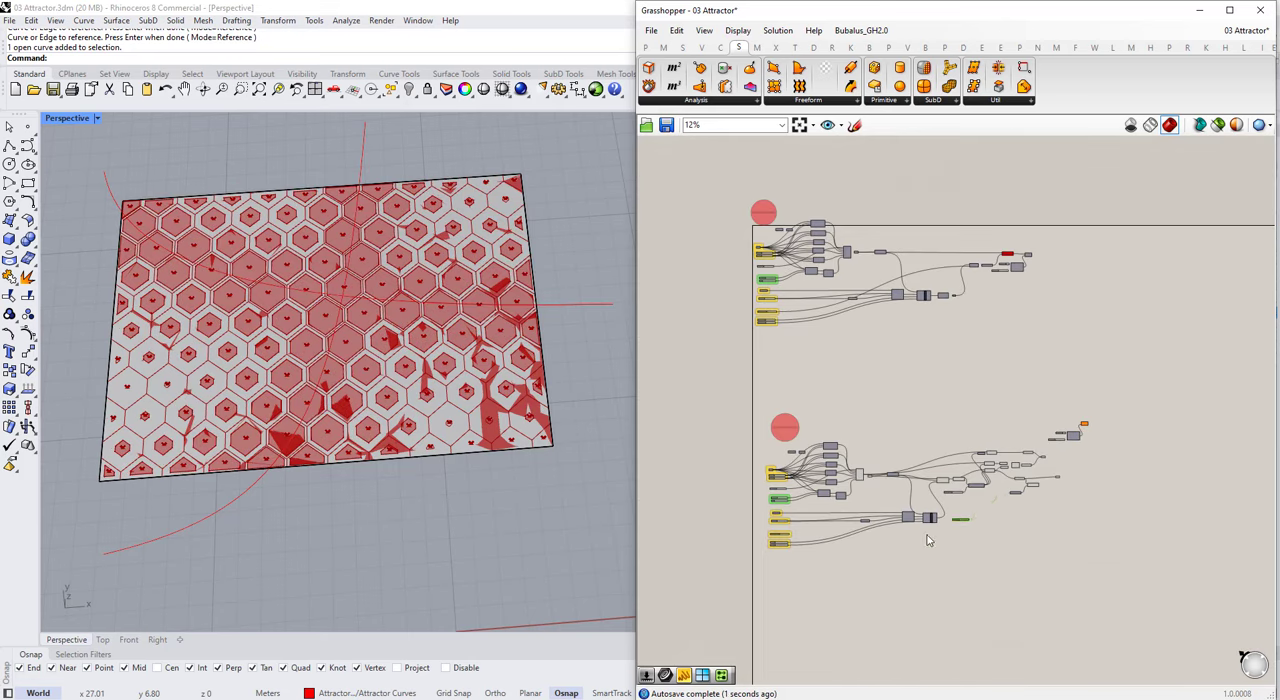
scroll(928, 540, up, 8)
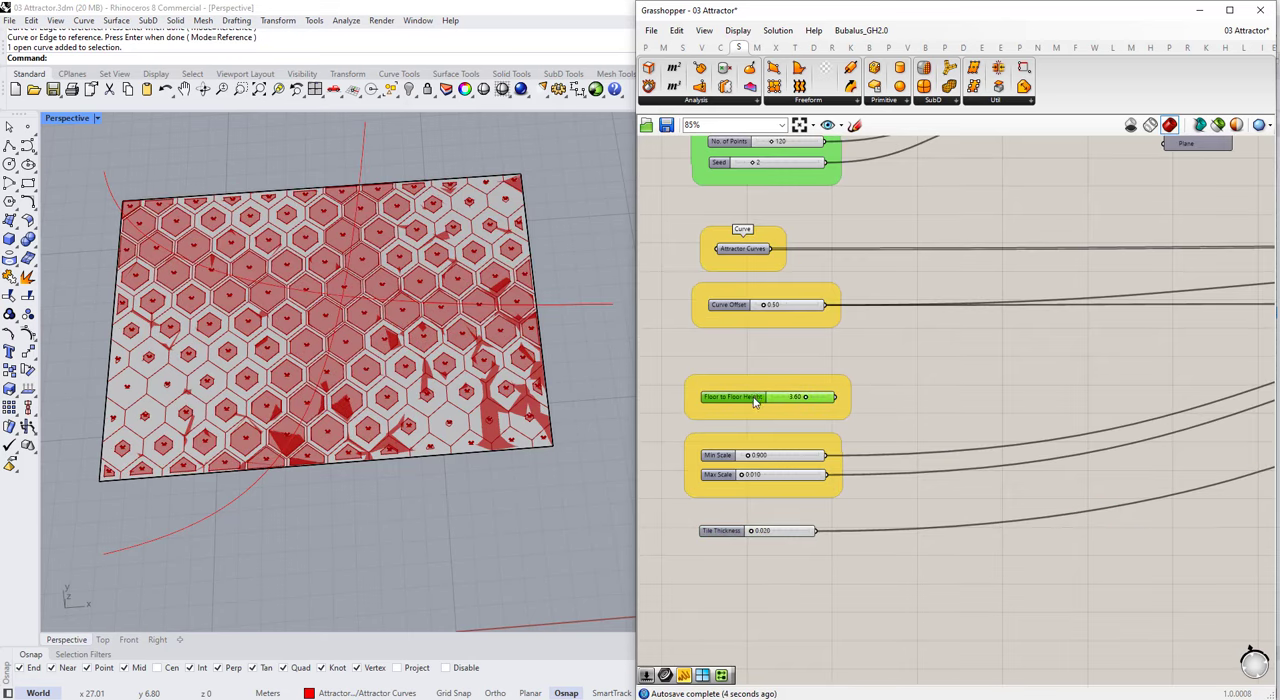
Step: Remove the Floor to Floor Height slider with its group and trace the Curve Offset wires to the Offset Curve component
click(714, 306)
scroll(657, 427, down, 4)
scroll(1188, 364, up, 4)
click(1160, 338)
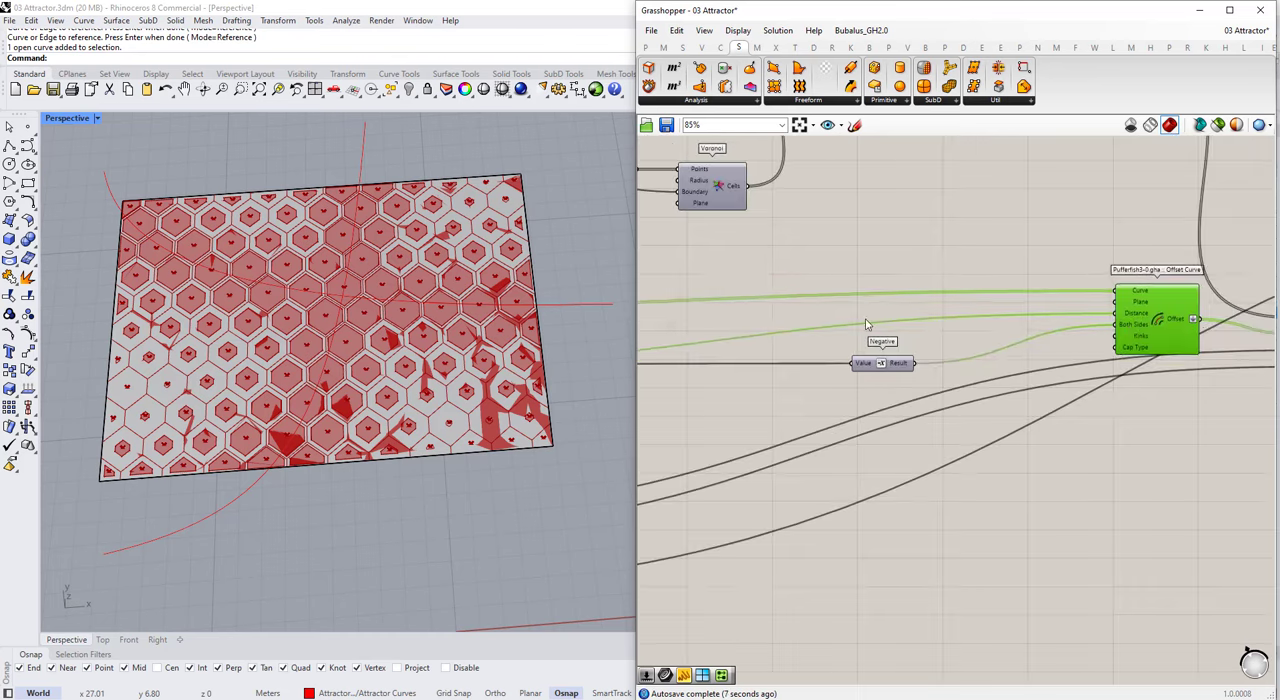
scroll(770, 337, down, 3)
scroll(966, 352, up, 1)
scroll(930, 365, down, 4)
scroll(662, 422, up, 6)
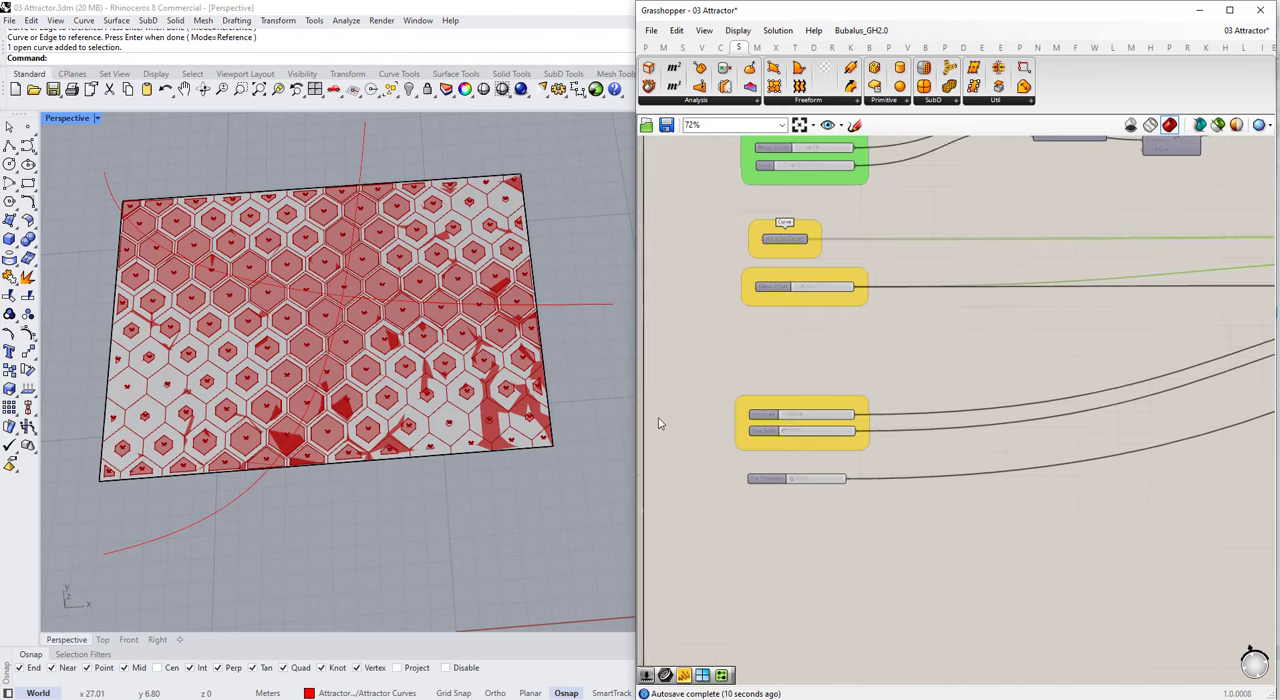
Step: Move the scale slider group and the Tile Thickness slider up beneath the Curve Offset group
drag(862, 456, 869, 384)
drag(790, 503, 790, 430)
scroll(775, 445, down, 5)
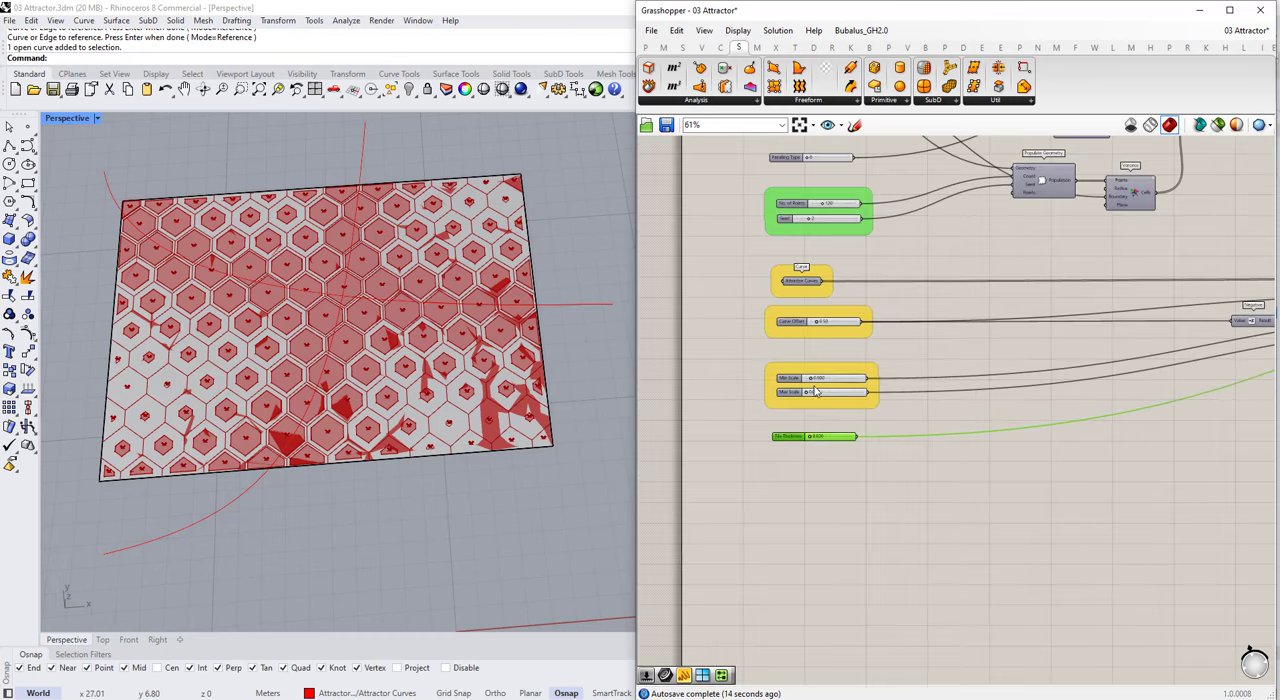
Step: Delete the number slider that feeds the Transparency input of Create Material
scroll(750, 365, down, 3)
right_drag(1200, 255, 984, 270)
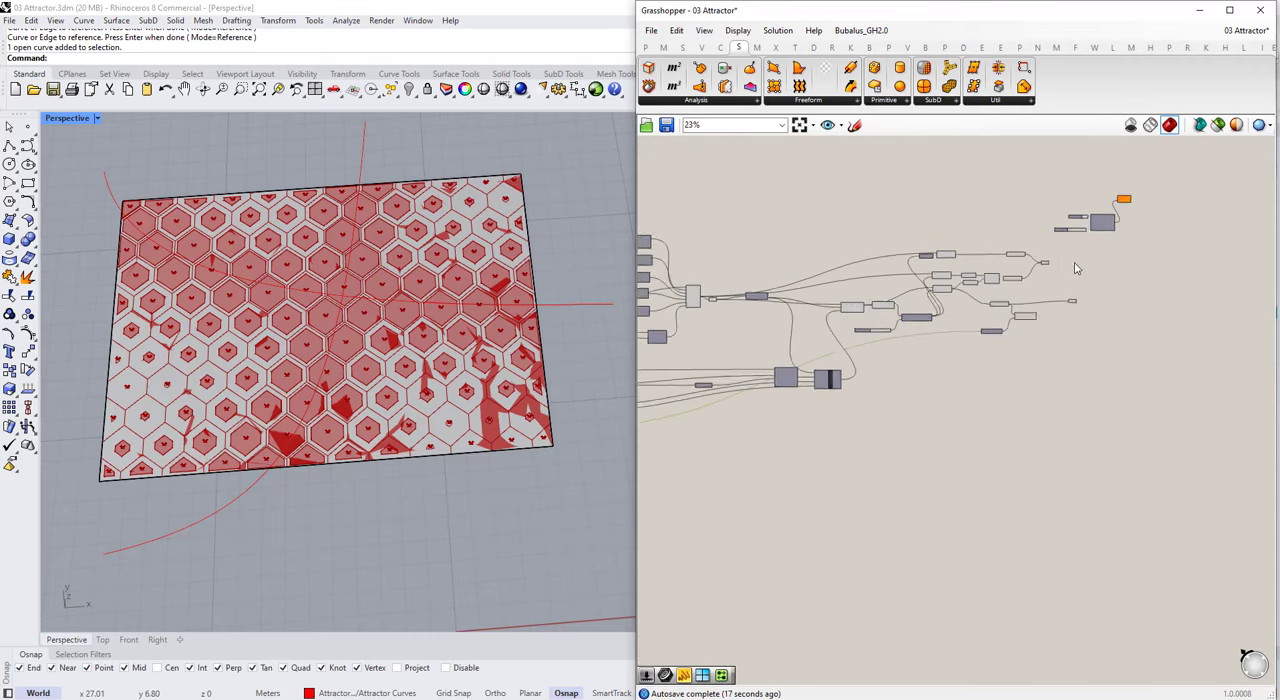
scroll(1077, 266, up, 6)
click(1077, 375)
scroll(907, 356, down, 3)
scroll(1049, 265, up, 1)
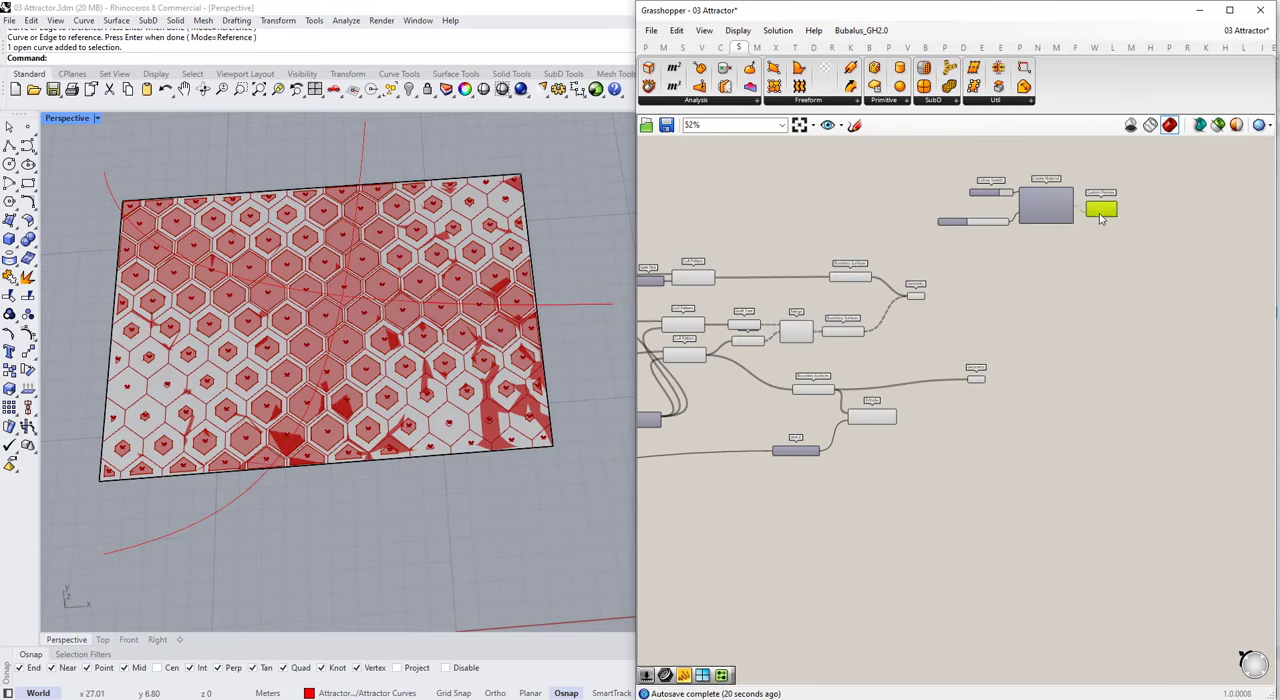
click(1098, 262)
scroll(1015, 245, up, 2)
click(975, 221)
key(Delete)
Step: Move the material preview components beside the lower Grass parameter and connect that parameter to Custom Preview's Geometry input
drag(1138, 247, 947, 148)
drag(1045, 190, 1052, 492)
click(1033, 448)
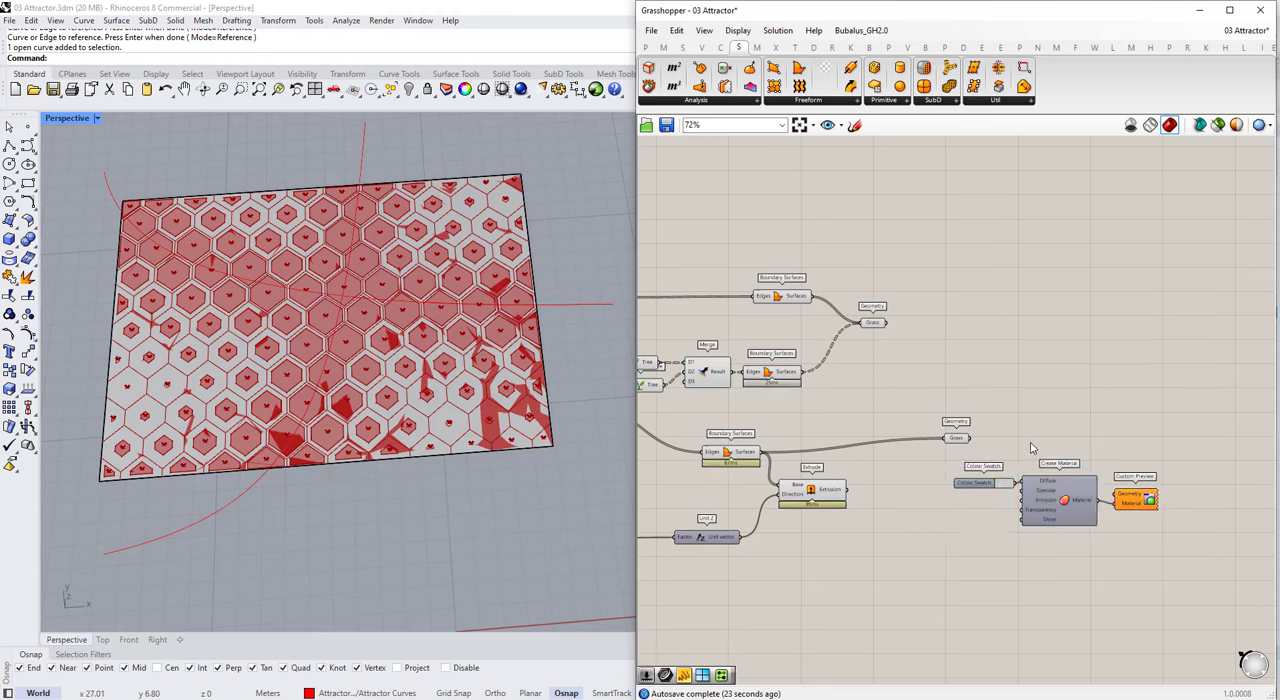
scroll(1110, 468, up, 1)
click(1124, 453)
scroll(958, 440, up, 4)
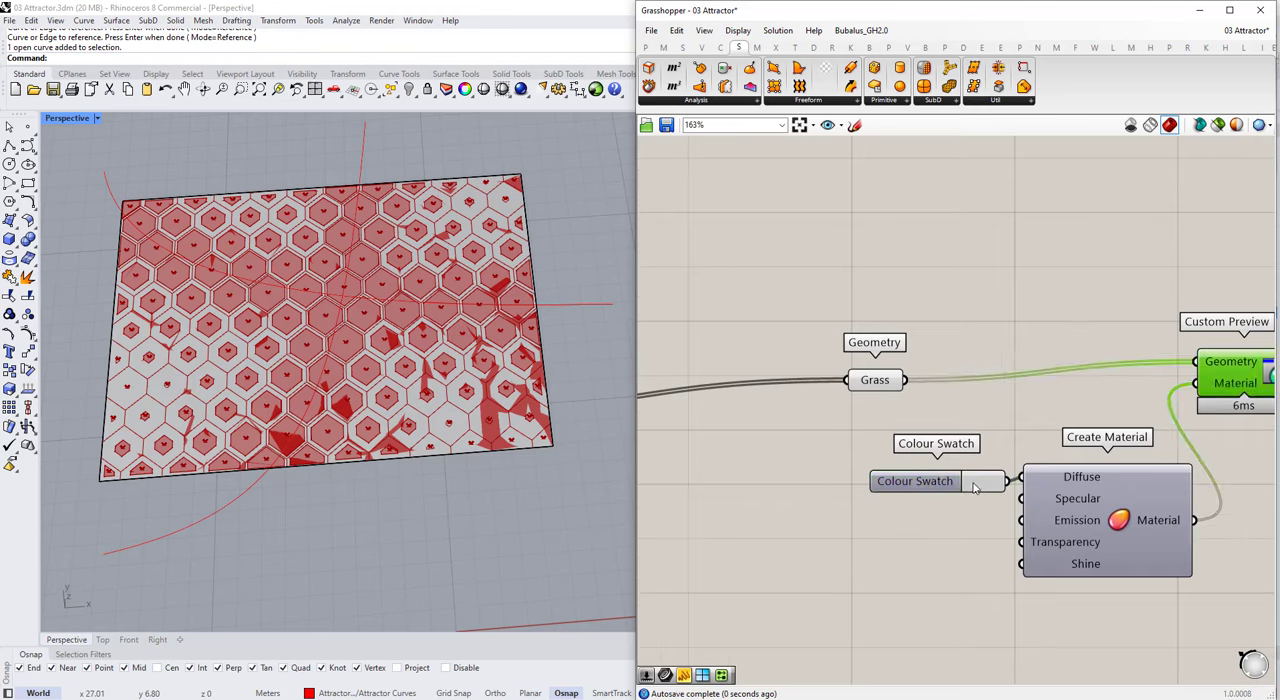
Step: Set the Colour Swatch feeding Create Material's Diffuse input to a green with hue 107°, saturation 46 and value 77
click(985, 481)
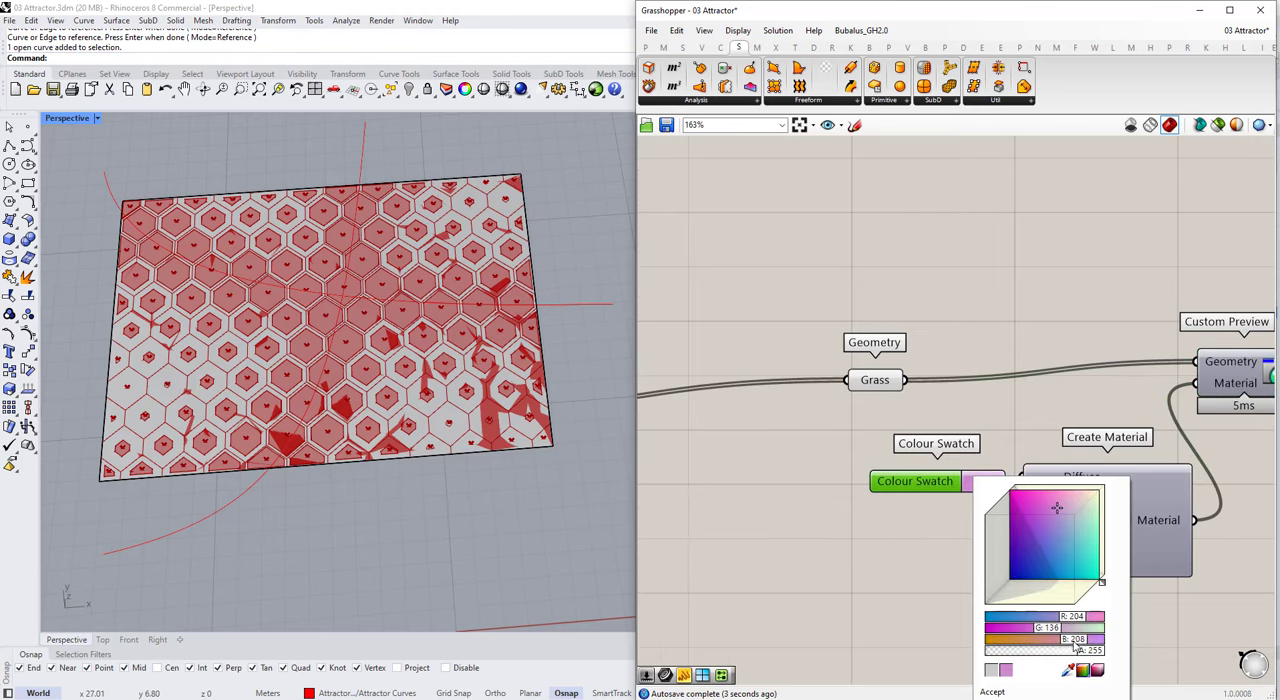
click(1097, 671)
click(1027, 617)
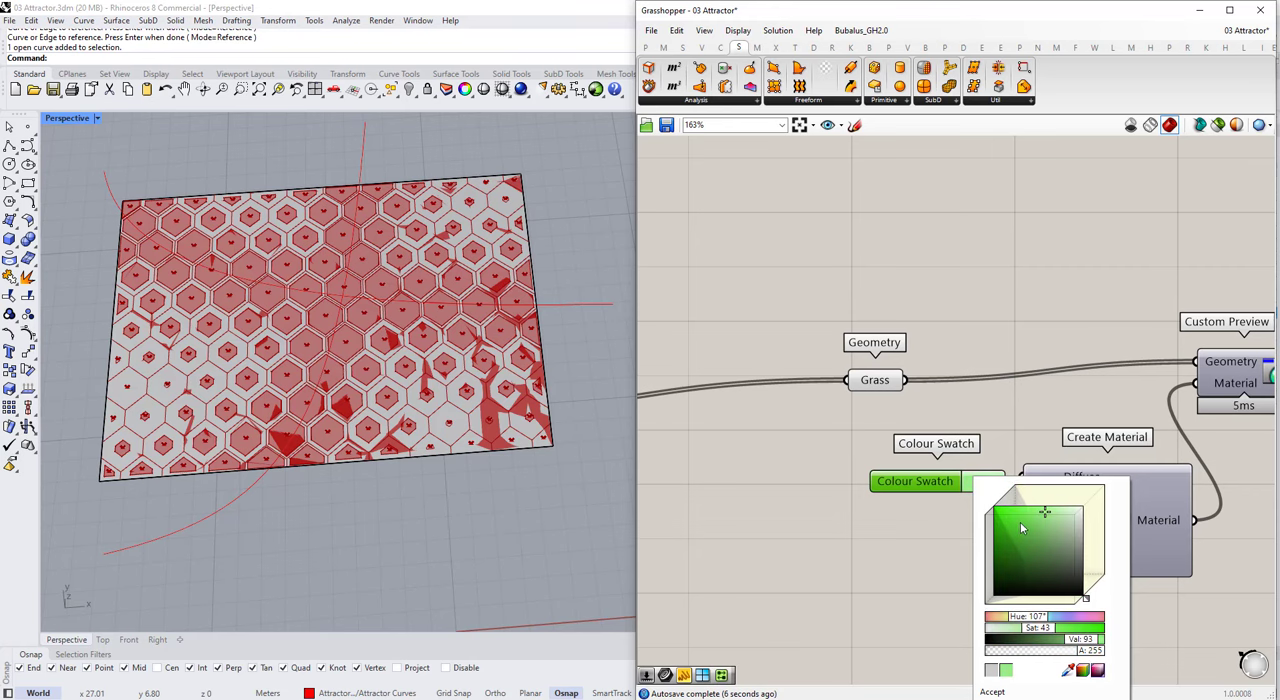
click(1053, 462)
Step: Connect the upper Grass parameter to Custom Preview's Geometry input in place of the lower one
scroll(1053, 460, down, 3)
middle_click(1171, 406)
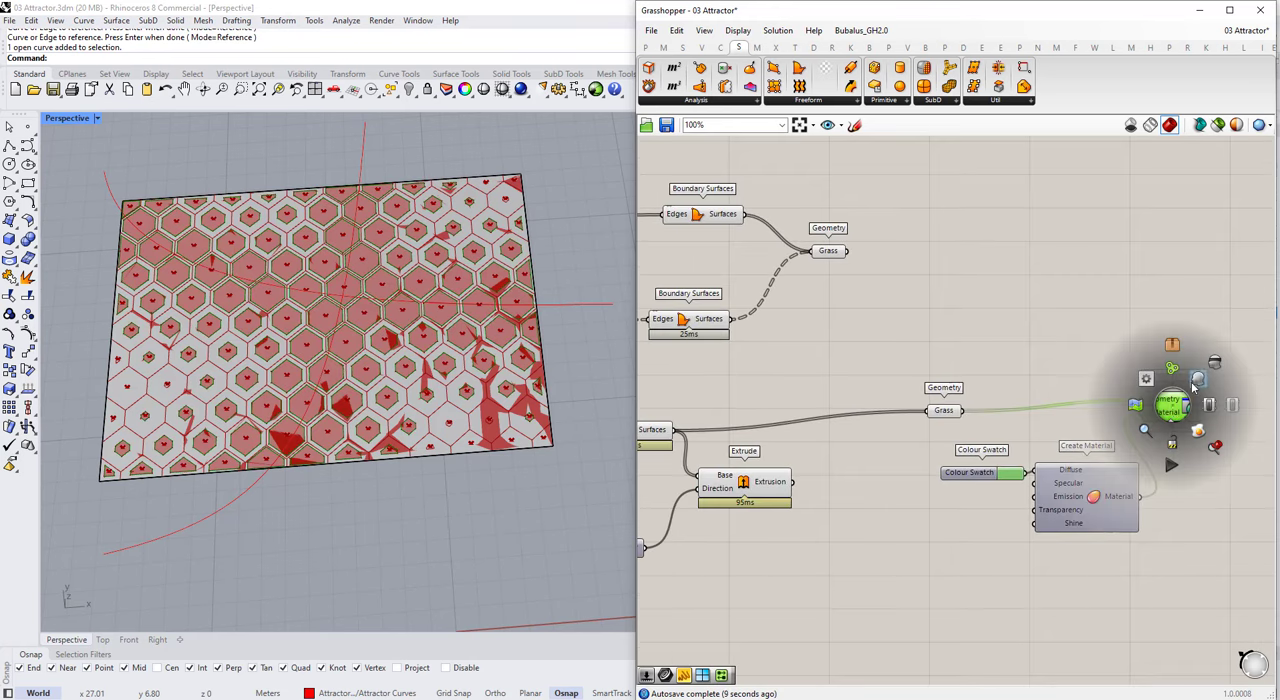
click(1180, 409)
right_drag(1066, 372, 1158, 347)
click(878, 457)
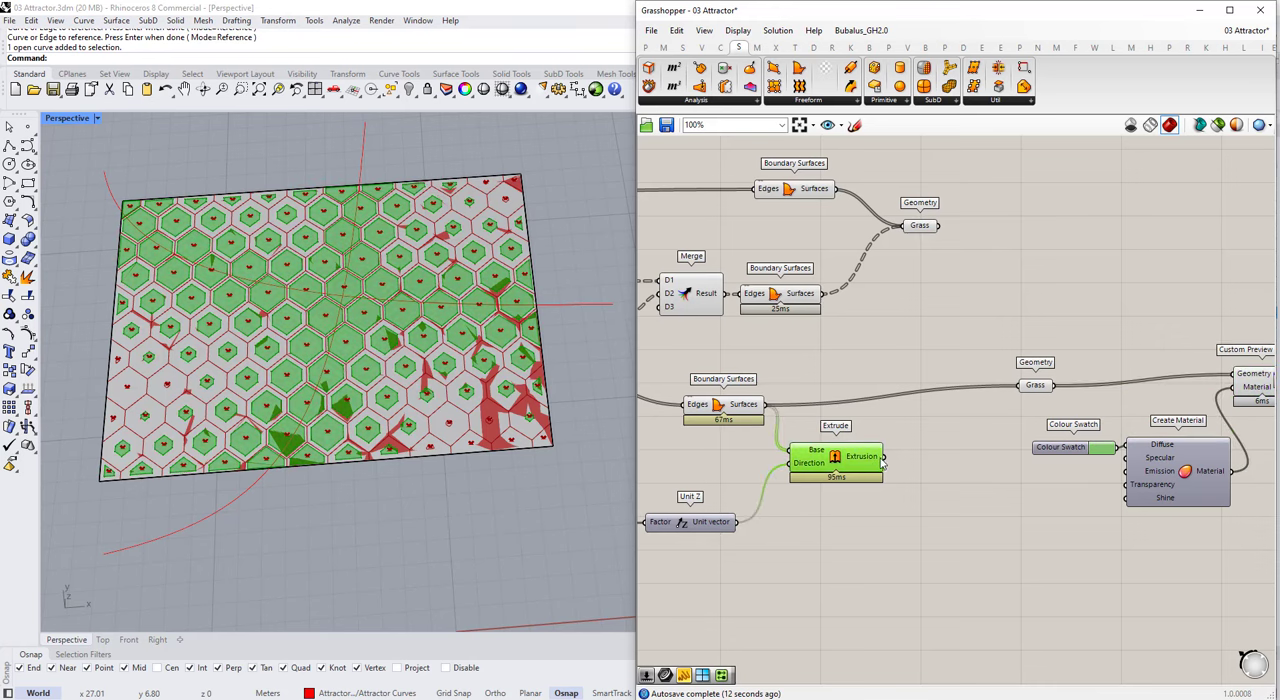
scroll(1000, 407, down, 1)
drag(1126, 366, 1199, 377)
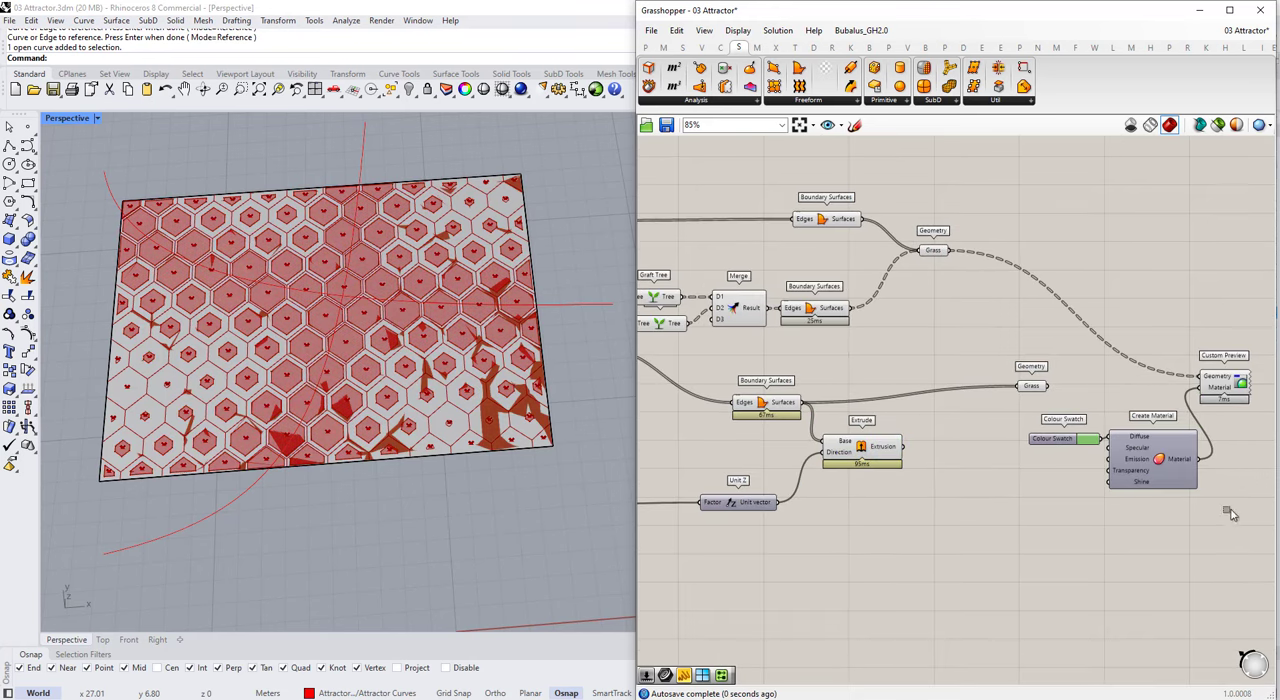
Step: Move the Colour Swatch, Create Material and Custom Preview components up beside the upper Grass parameter
drag(1229, 510, 1095, 369)
scroll(1133, 471, down, 3)
drag(1133, 471, 1134, 338)
scroll(1125, 362, up, 3)
click(1143, 347)
scroll(1039, 447, up, 3)
scroll(1043, 462, down, 1)
Step: Feed the Extrude result into the lower Grass parameter instead of the surfaces and rename that parameter Tile
right_drag(1043, 462, 1070, 449)
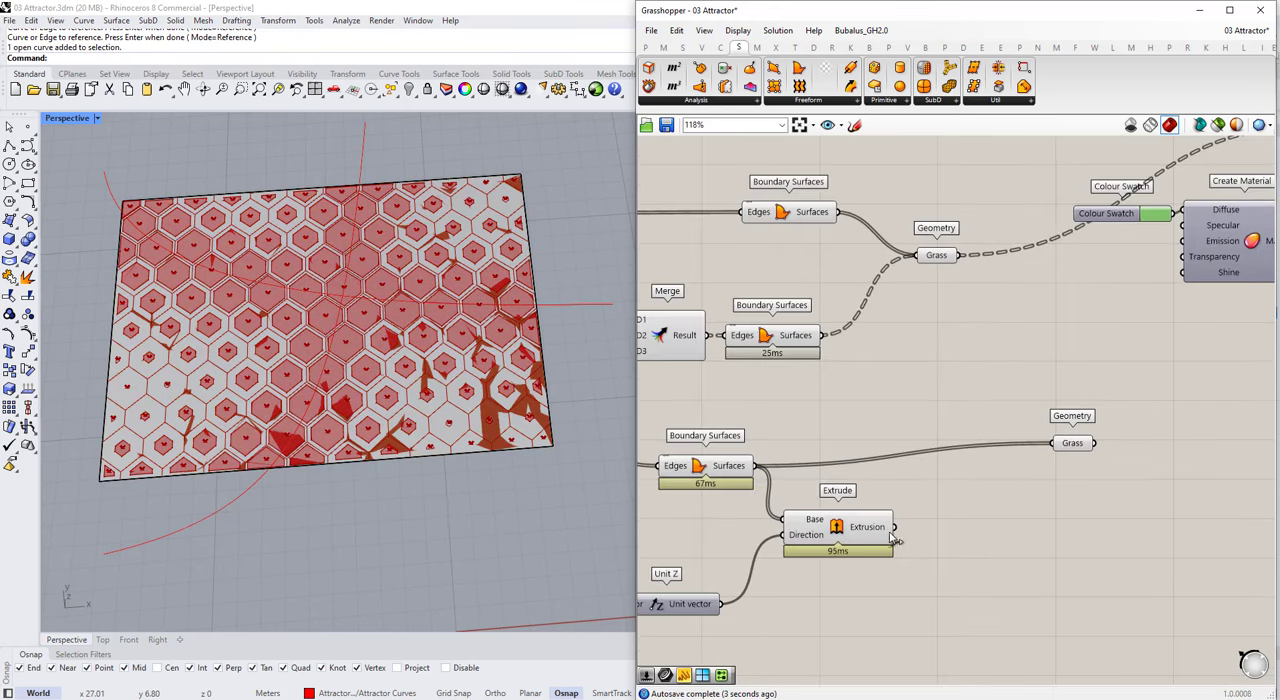
drag(894, 528, 1015, 519)
right_click(1015, 519)
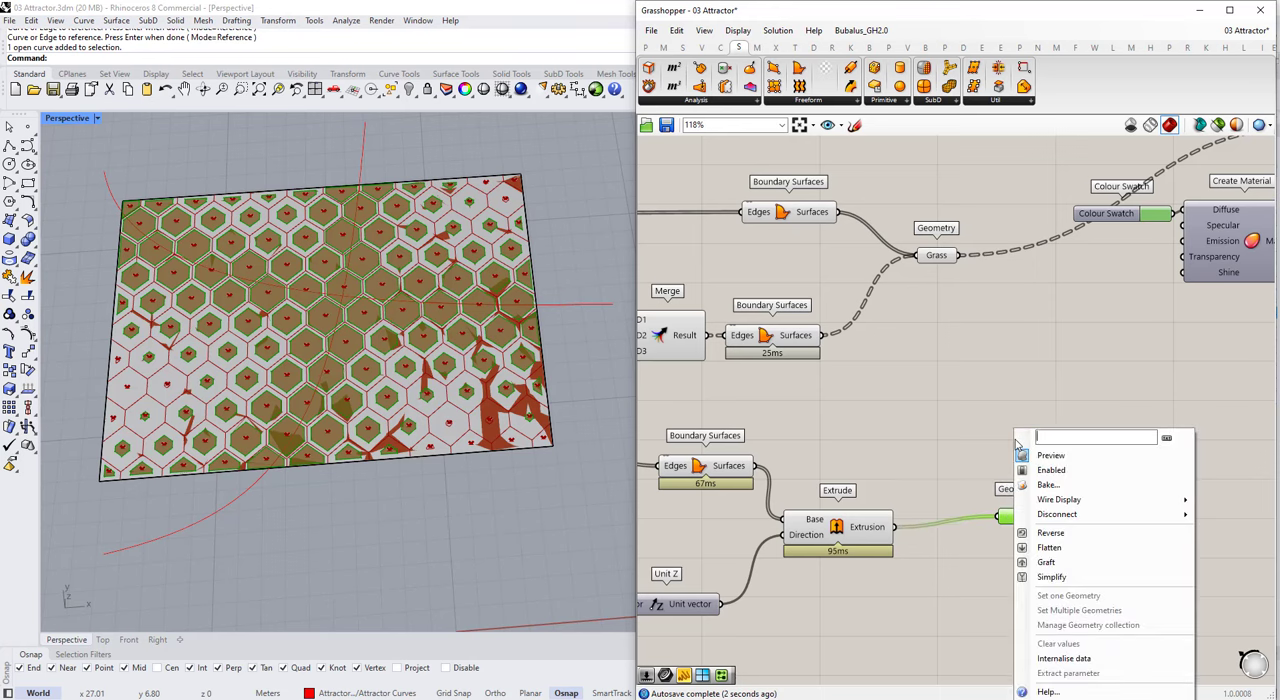
click(985, 423)
Step: Duplicate the Colour Swatch, Create Material and Custom Preview beside the Tile parameter and connect Tile to the copy's Geometry input
scroll(930, 410, down, 4)
scroll(1068, 337, up, 2)
drag(1140, 376, 984, 204)
alt+drag(1045, 304, 1040, 550)
click(922, 530)
drag(1113, 470, 1108, 472)
scroll(870, 530, up, 1)
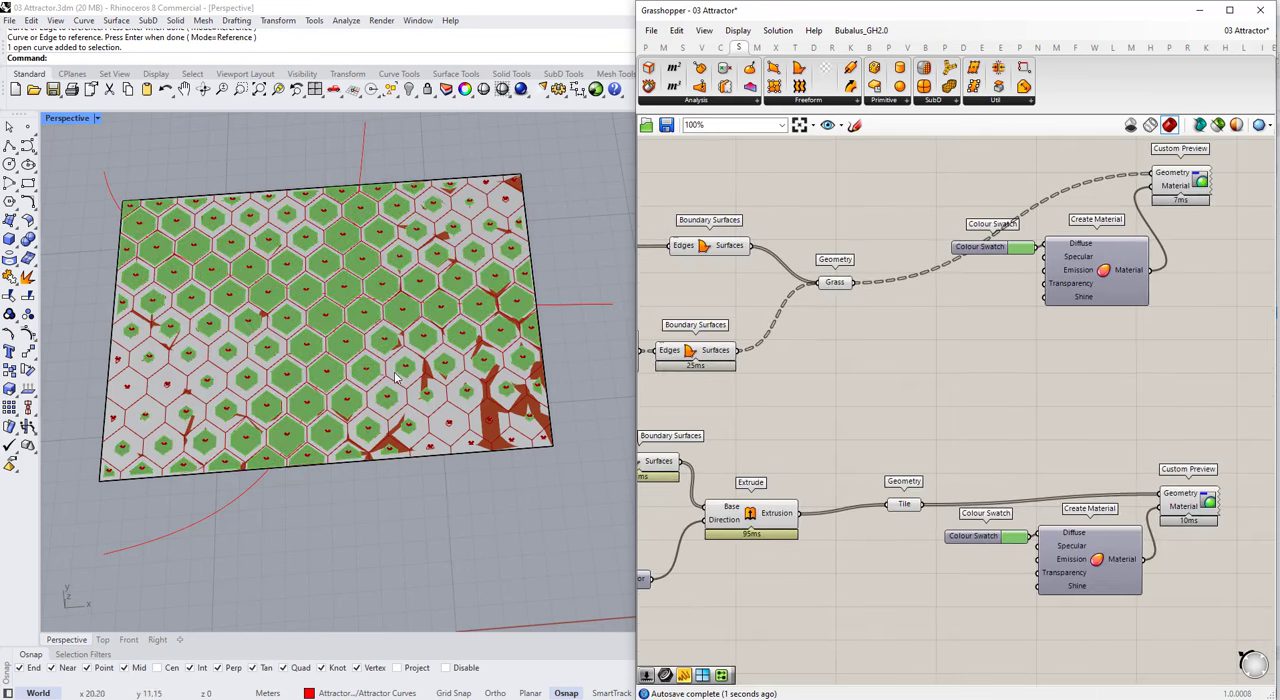
Step: Switch the Perspective viewport to Wireframe display and inspect the tiled surface up close
click(98, 119)
click(138, 111)
right_drag(390, 315, 357, 297)
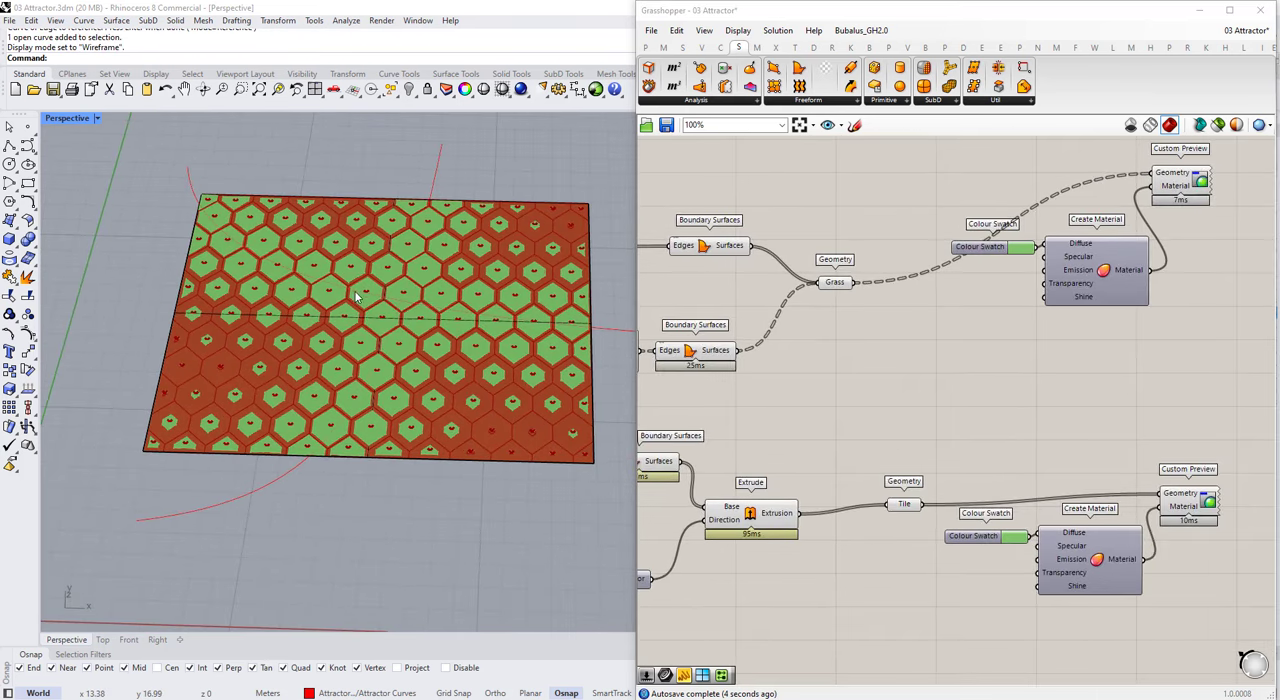
scroll(358, 404, up, 4)
Step: Set the Colour Swatch of the Tile material to a light grey
click(1188, 503)
click(1013, 537)
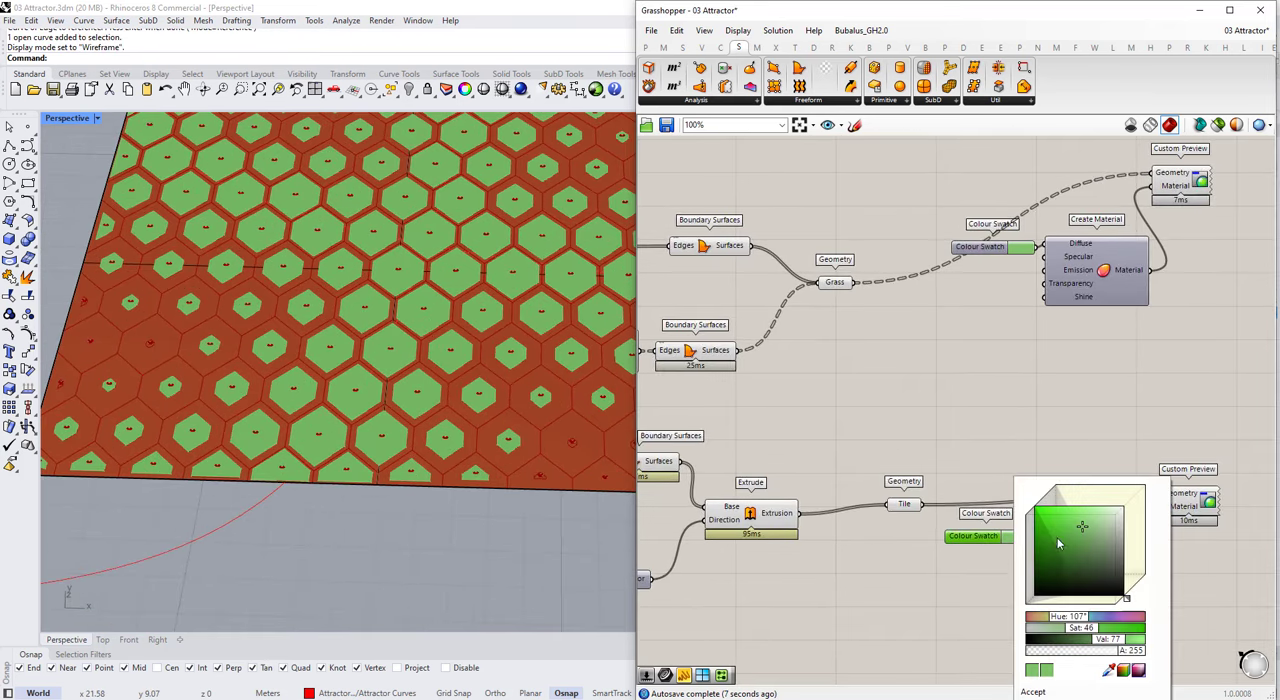
drag(1080, 530, 1117, 530)
Step: Turn off the preview of all script components except the two Custom Preview components
scroll(1029, 466, down, 5)
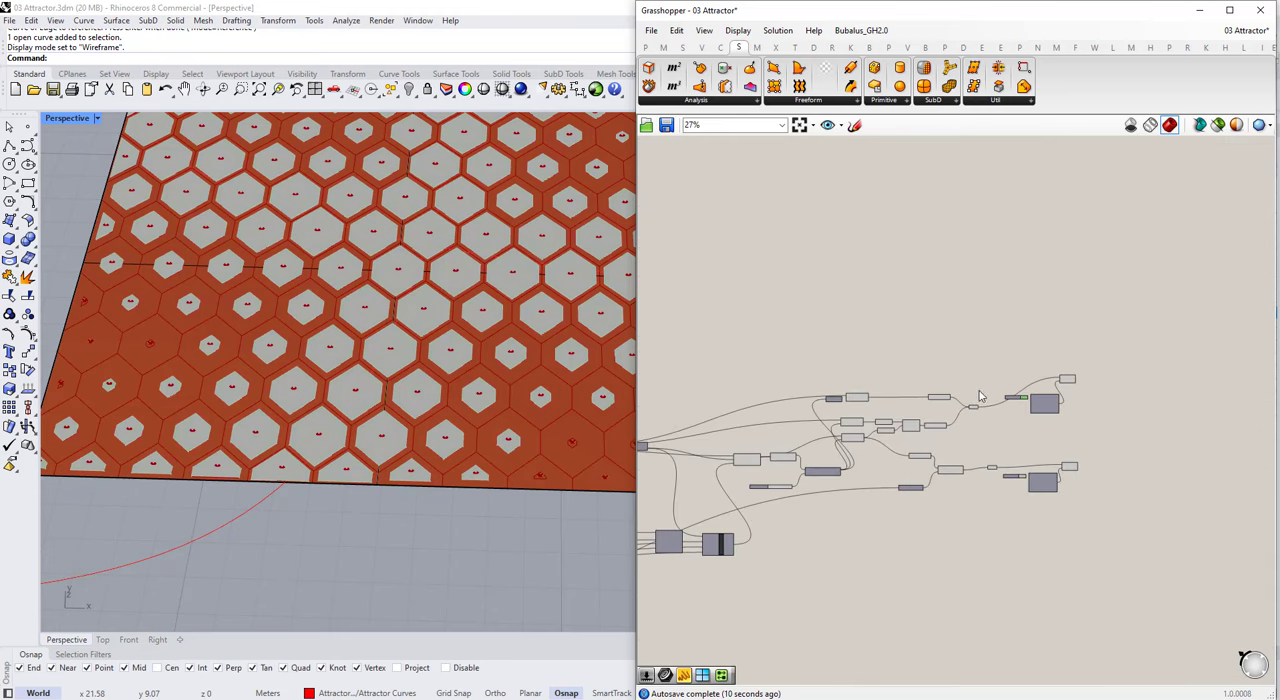
drag(1062, 358, 705, 558)
middle_click(720, 391)
click(760, 354)
click(738, 352)
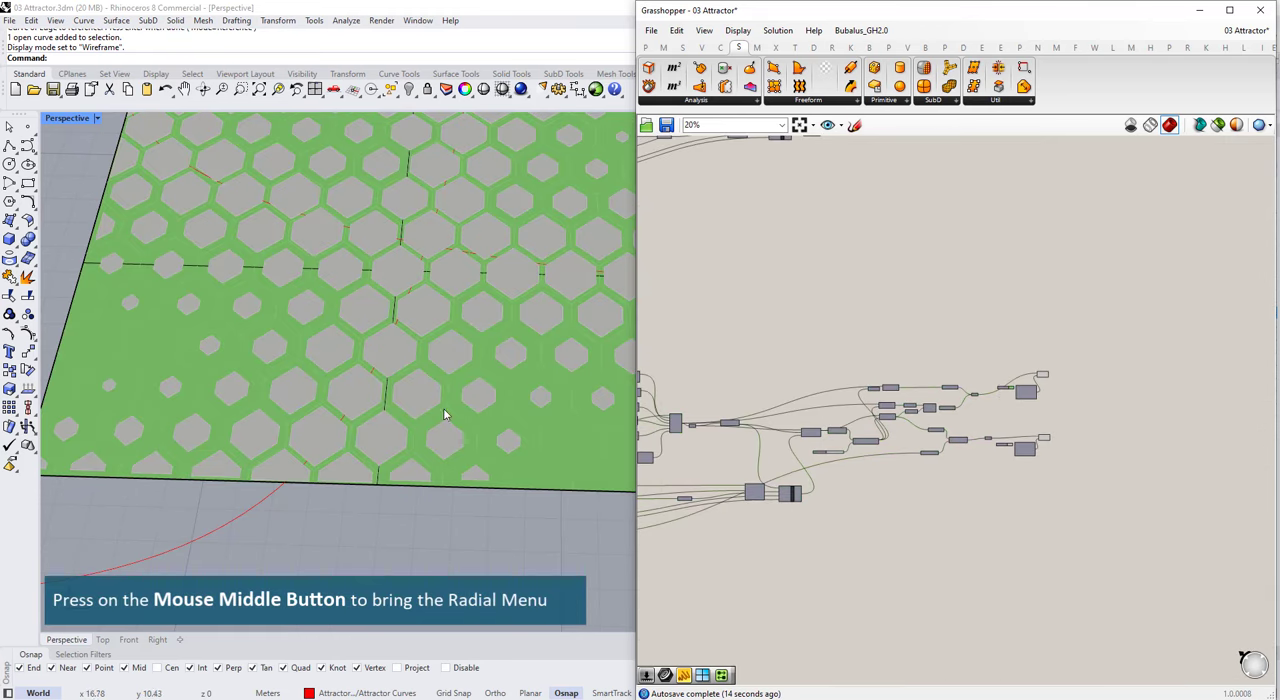
right_drag(443, 414, 478, 382)
scroll(398, 373, down, 4)
scroll(397, 372, up, 2)
scroll(997, 423, up, 5)
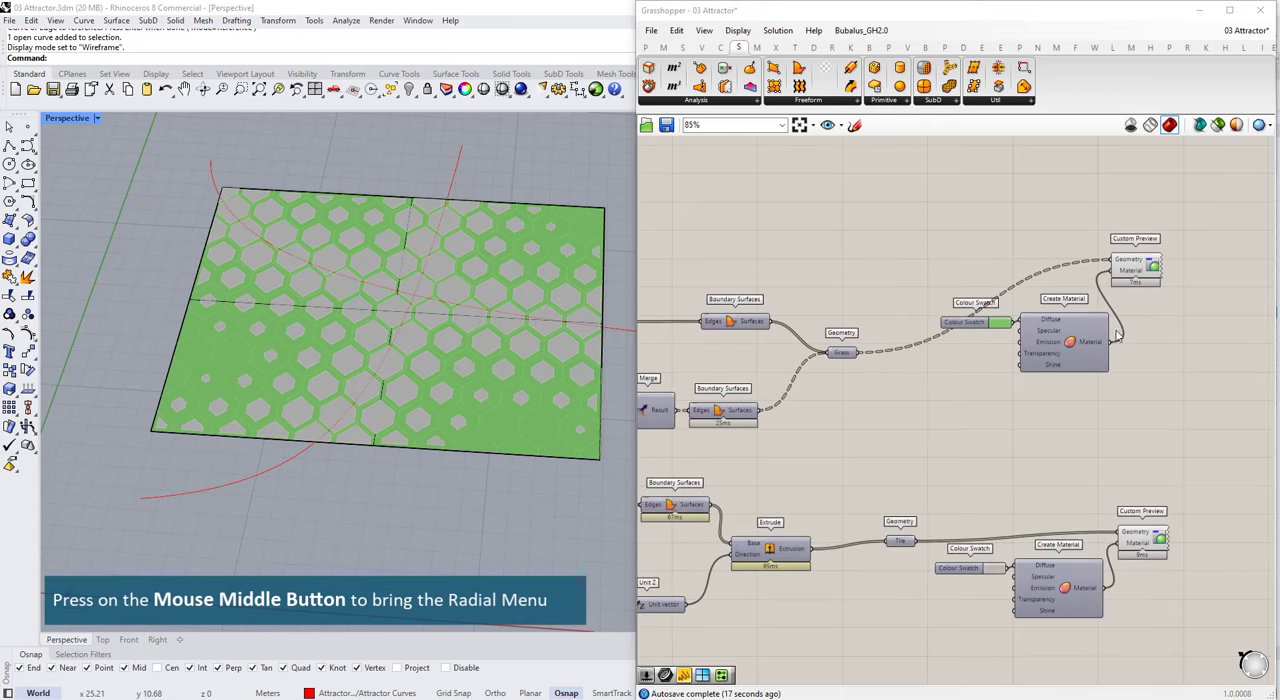
Step: Move the Grass material preview components down so Custom Preview lines up with the Grass parameter above the Tile set
drag(1158, 381, 990, 257)
drag(1094, 363, 1126, 427)
drag(1165, 339, 1193, 353)
click(1190, 425)
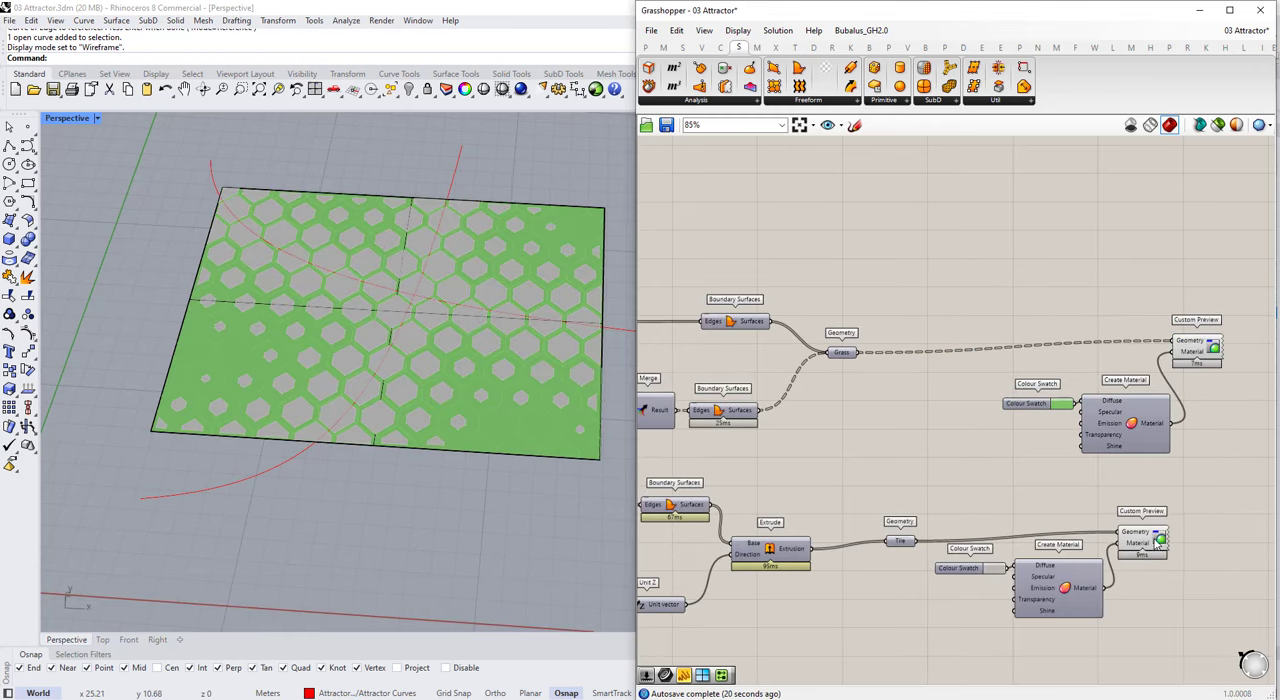
drag(1151, 535, 1155, 546)
click(1218, 501)
Step: Move the minimum area slider feeding Larger Than over to the input sliders at the start of the script
scroll(1220, 503, down, 2)
scroll(1055, 372, down, 3)
scroll(805, 394, up, 4)
drag(846, 423, 855, 424)
scroll(1026, 362, down, 3)
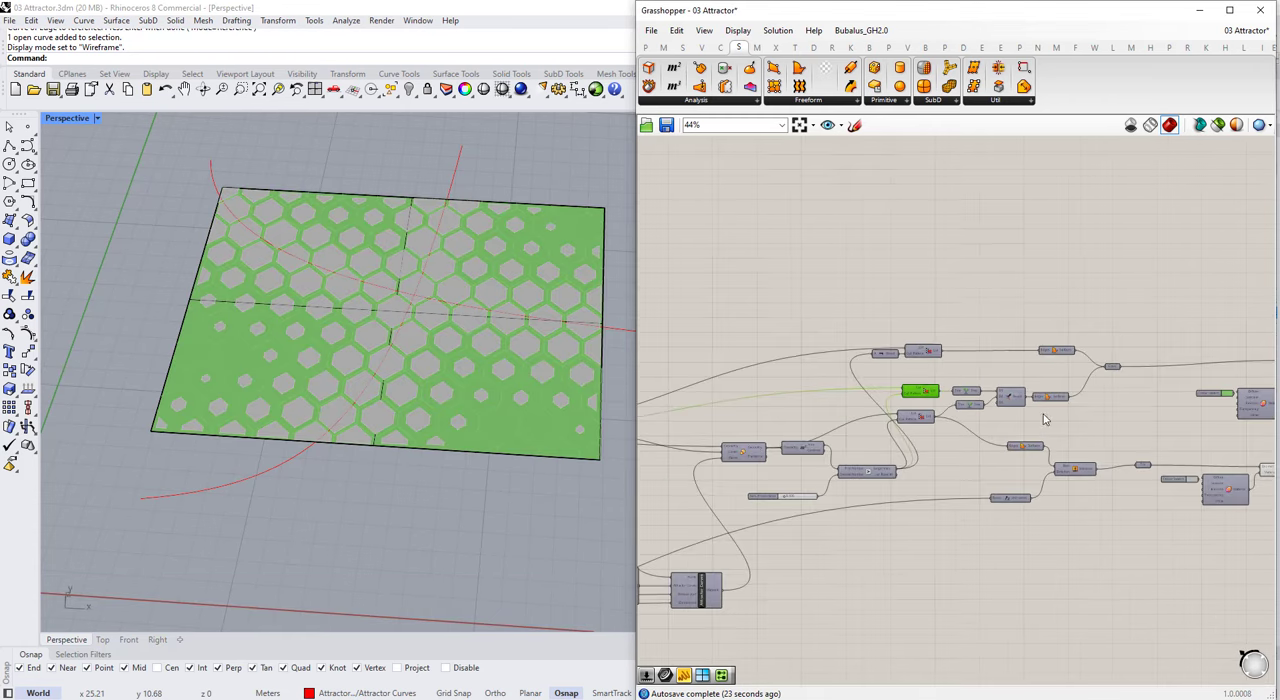
scroll(1047, 392, up, 2)
scroll(1046, 404, down, 2)
scroll(800, 480, up, 3)
drag(793, 508, 776, 515)
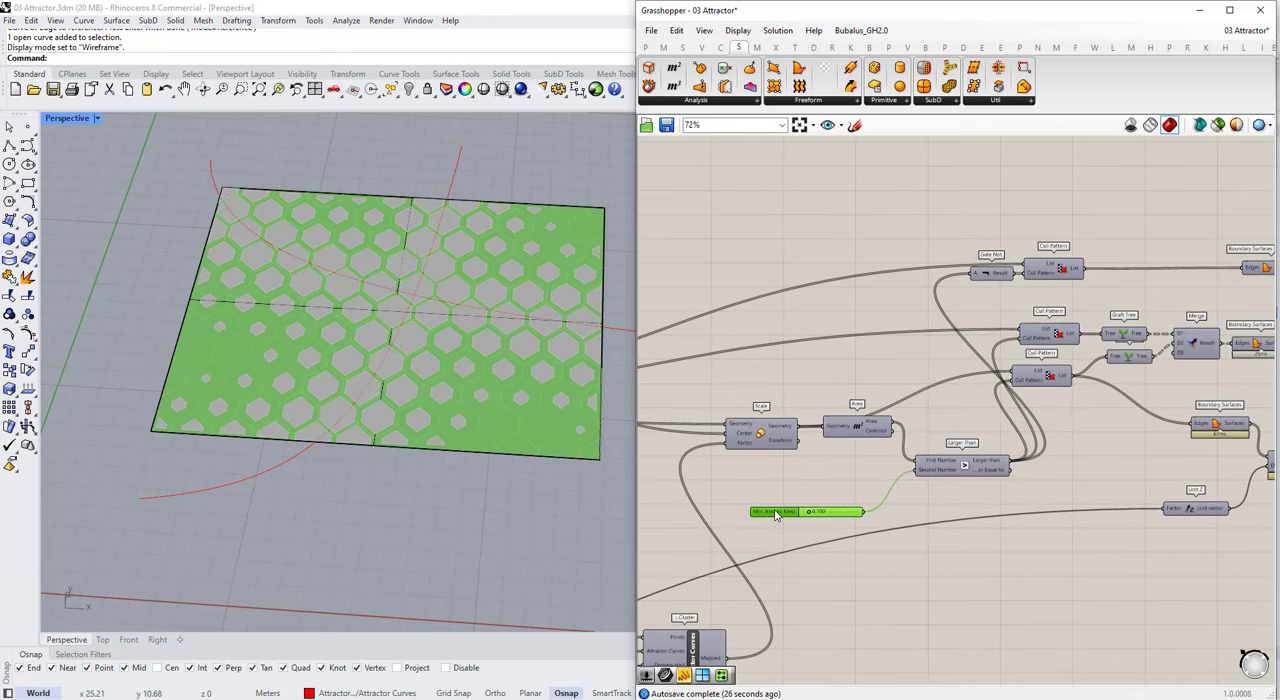
scroll(1040, 423, down, 9)
scroll(771, 534, up, 2)
drag(977, 444, 658, 541)
scroll(1135, 393, up, 4)
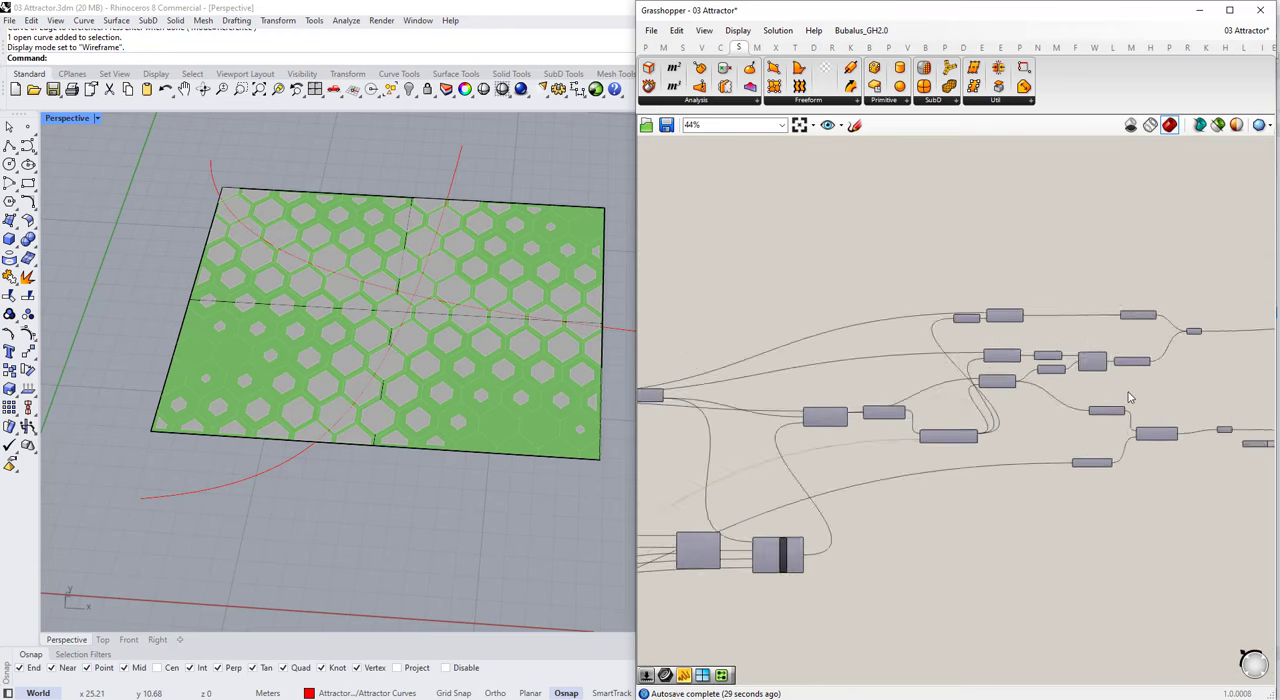
Step: Group the Scale, Area and Larger Than components under the title "Scale tile" and nudge Area down inside the group
scroll(965, 375, up, 1)
scroll(770, 443, down, 1)
scroll(768, 442, up, 2)
drag(763, 349, 951, 355)
key(ctrl+g)
scroll(860, 355, up, 1)
right_click(832, 350)
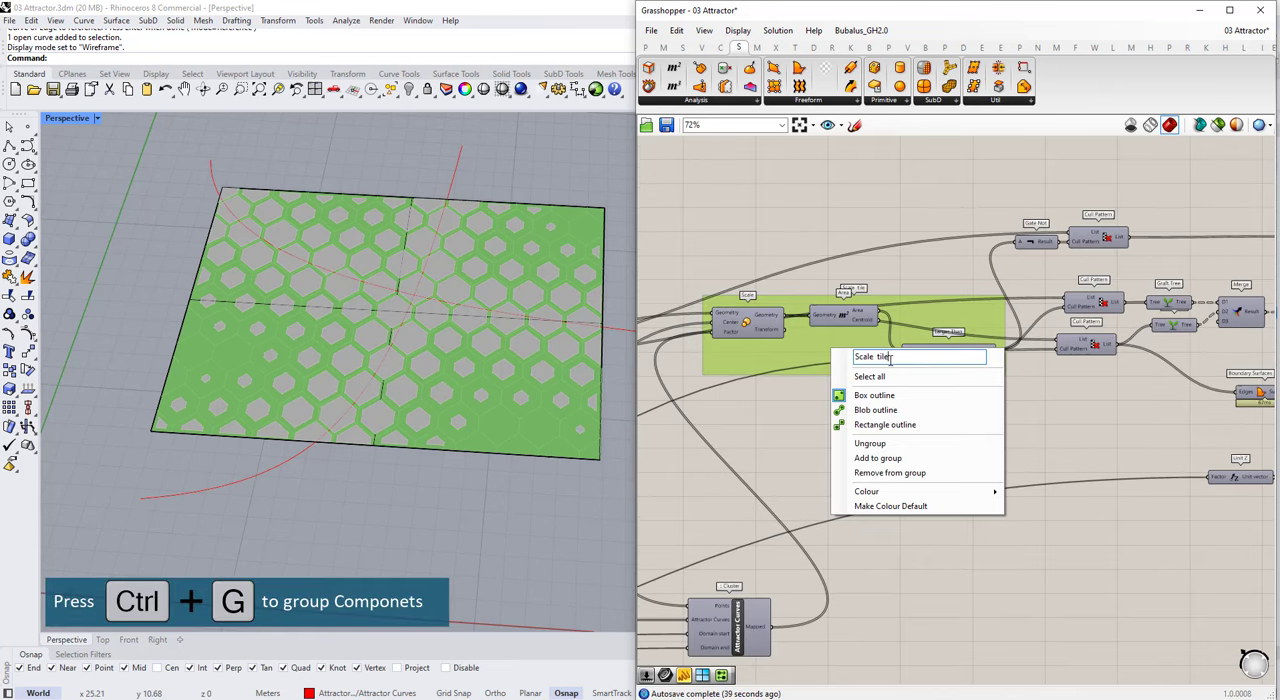
click(929, 280)
drag(851, 321, 852, 333)
right_drag(1097, 306, 890, 343)
scroll(890, 343, up, 1)
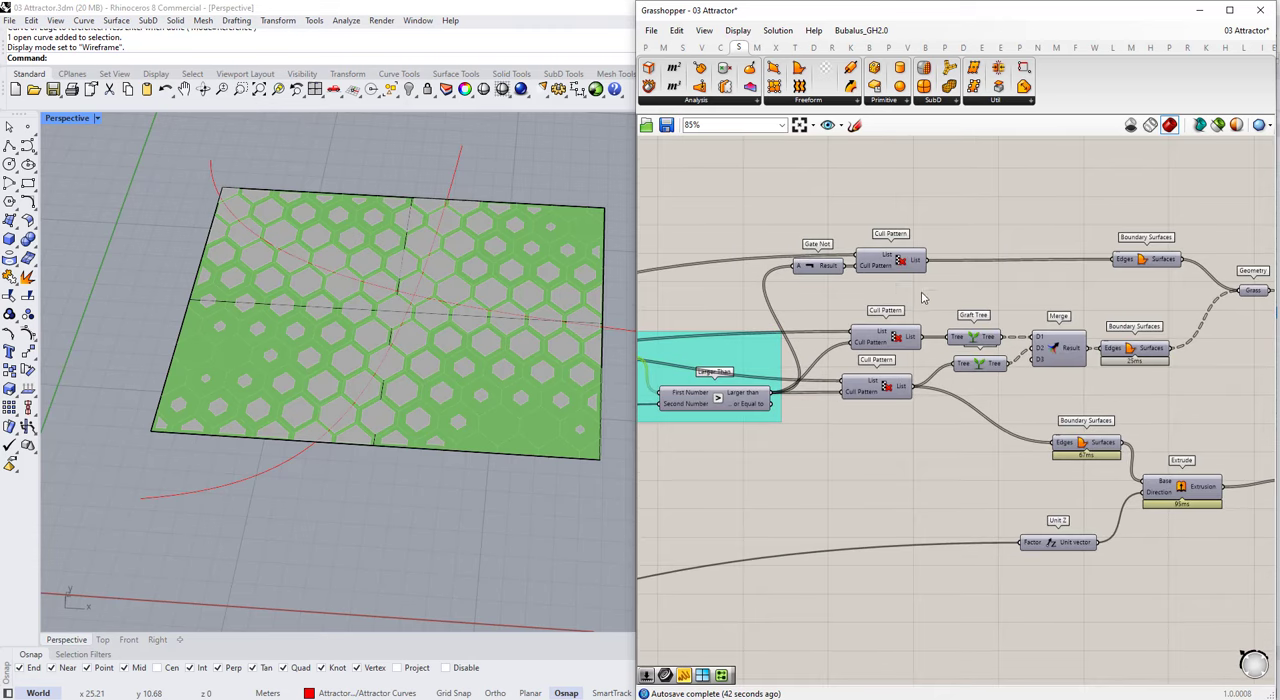
drag(923, 297, 836, 250)
scroll(854, 252, down, 2)
right_drag(1184, 362, 1077, 366)
scroll(1077, 366, down, 2)
scroll(960, 357, up, 4)
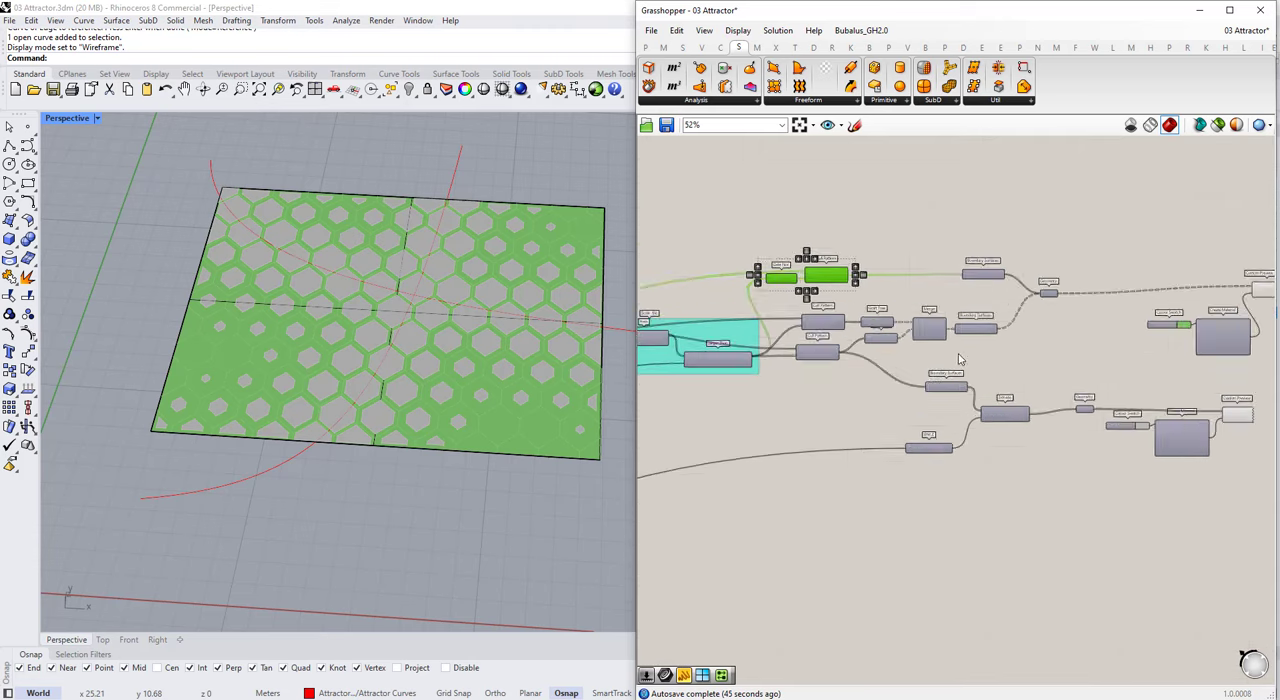
click(860, 335)
scroll(883, 374, down, 3)
scroll(883, 374, up, 2)
Step: Extend the title of the group around Scale, Area and Larger Than to mention removing small tiles
right_drag(925, 362, 1003, 369)
scroll(1003, 369, down, 2)
scroll(740, 377, up, 3)
click(740, 377)
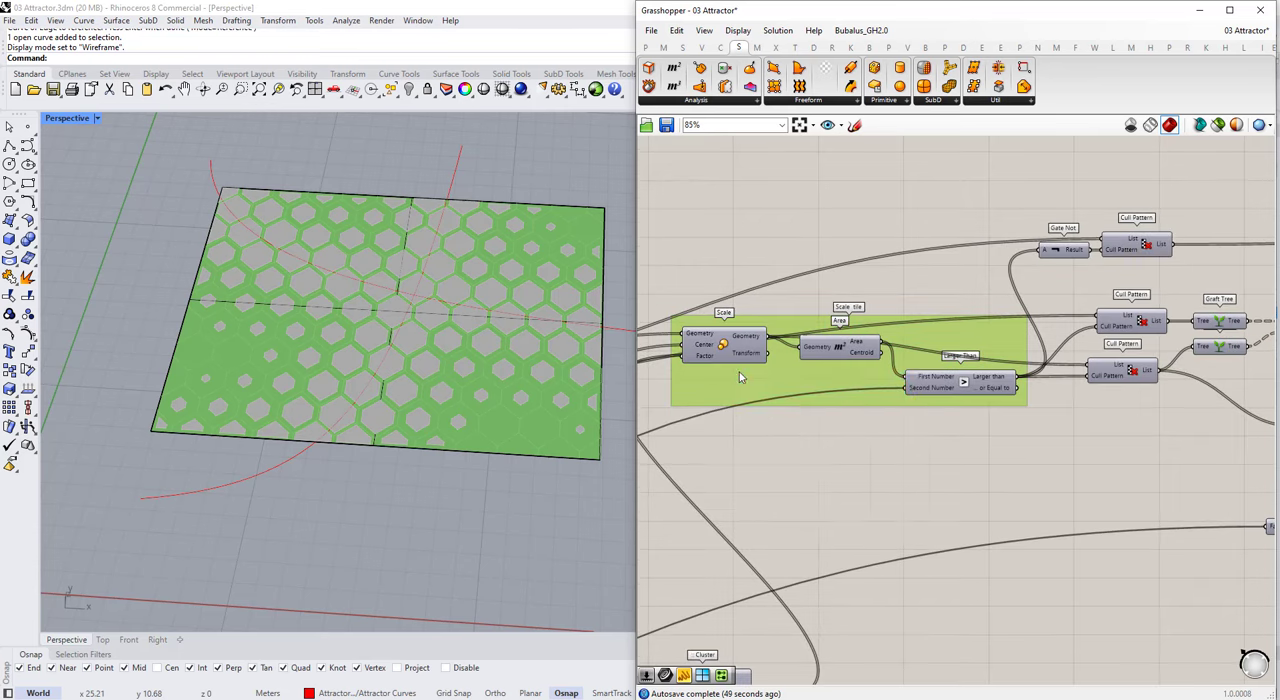
right_click(740, 377)
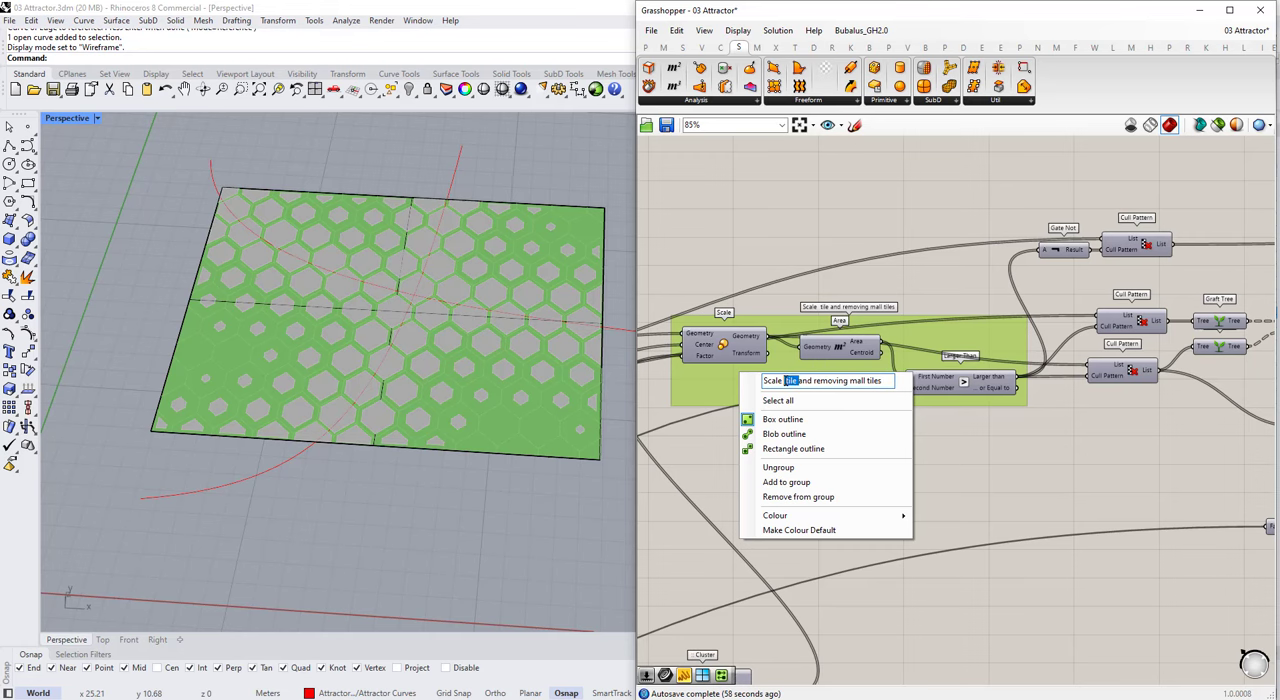
click(902, 253)
Step: Move the lowest Cull Pattern down and bring Unit Z close beneath its neighbouring Boundary Surfaces and Extrude
right_drag(876, 261, 661, 236)
drag(928, 345, 937, 373)
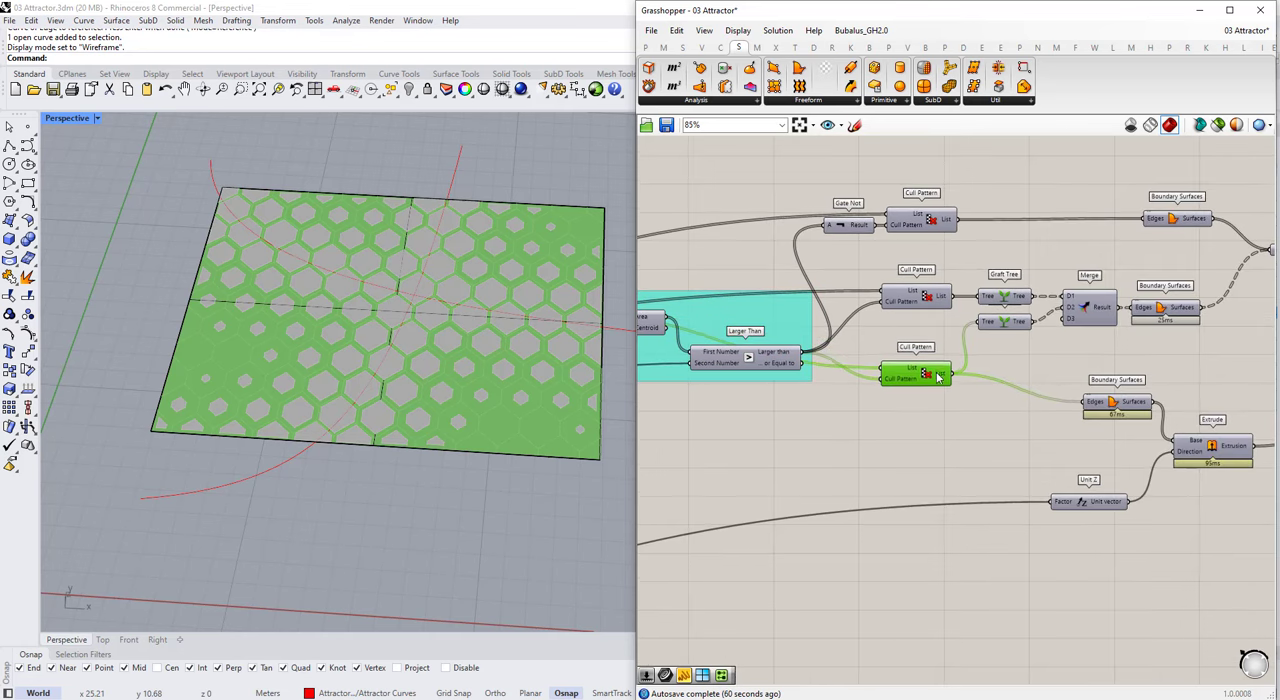
scroll(934, 328, down, 3)
scroll(1078, 317, up, 4)
click(1064, 314)
scroll(976, 365, down, 3)
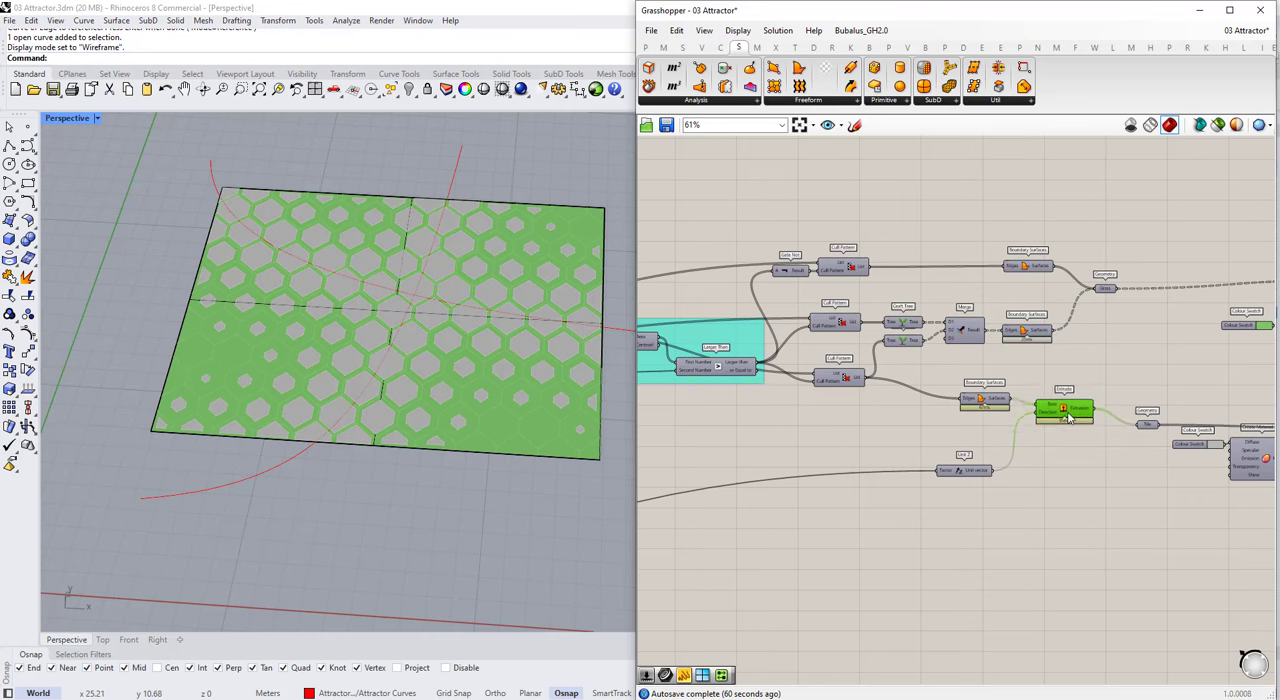
scroll(977, 434, up, 2)
click(1074, 300)
right_drag(1074, 300, 1046, 346)
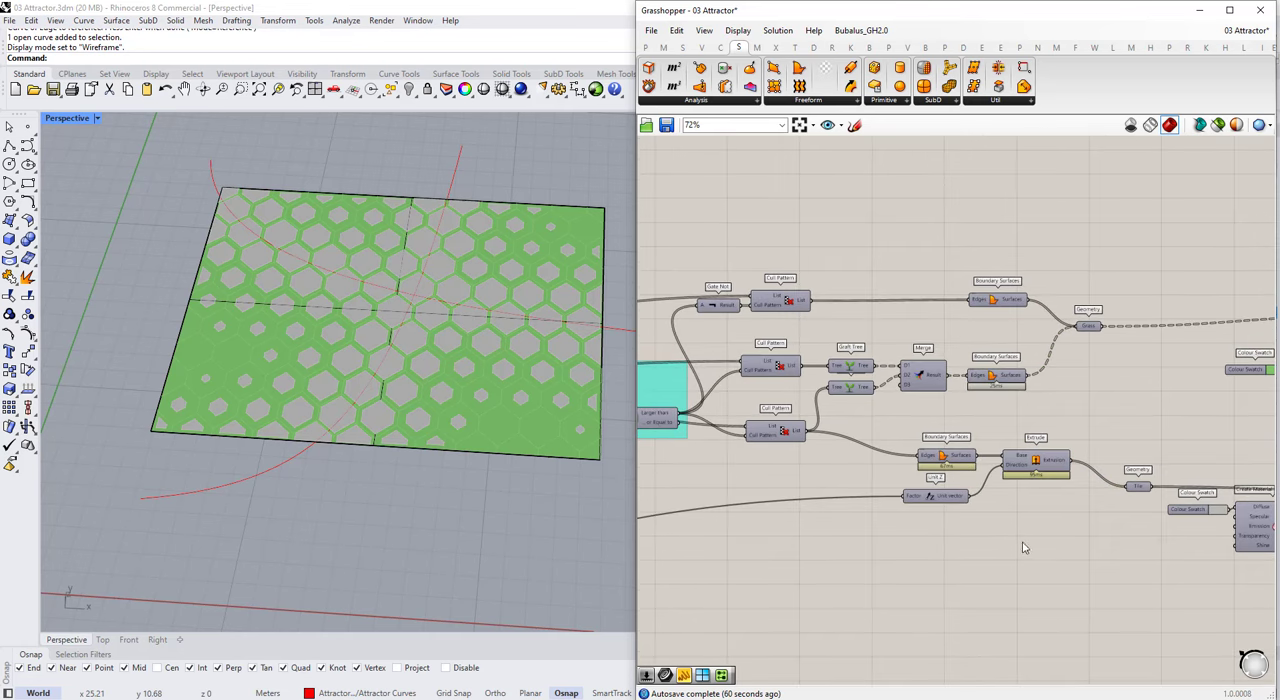
drag(1037, 549, 888, 465)
Step: Shift the grass components up and group them, from Gate Not and the upper Cull Patterns through to the Grass parameter
drag(1034, 258, 706, 326)
drag(1023, 408, 713, 256)
drag(784, 368, 786, 331)
click(1071, 361)
drag(1100, 368, 710, 224)
key(ctrl+g)
Step: Group the lowest Cull Pattern with its Boundary Surfaces, Unit Z and Extrude, and title the upper group Grass and the tile group
drag(743, 397, 1132, 590)
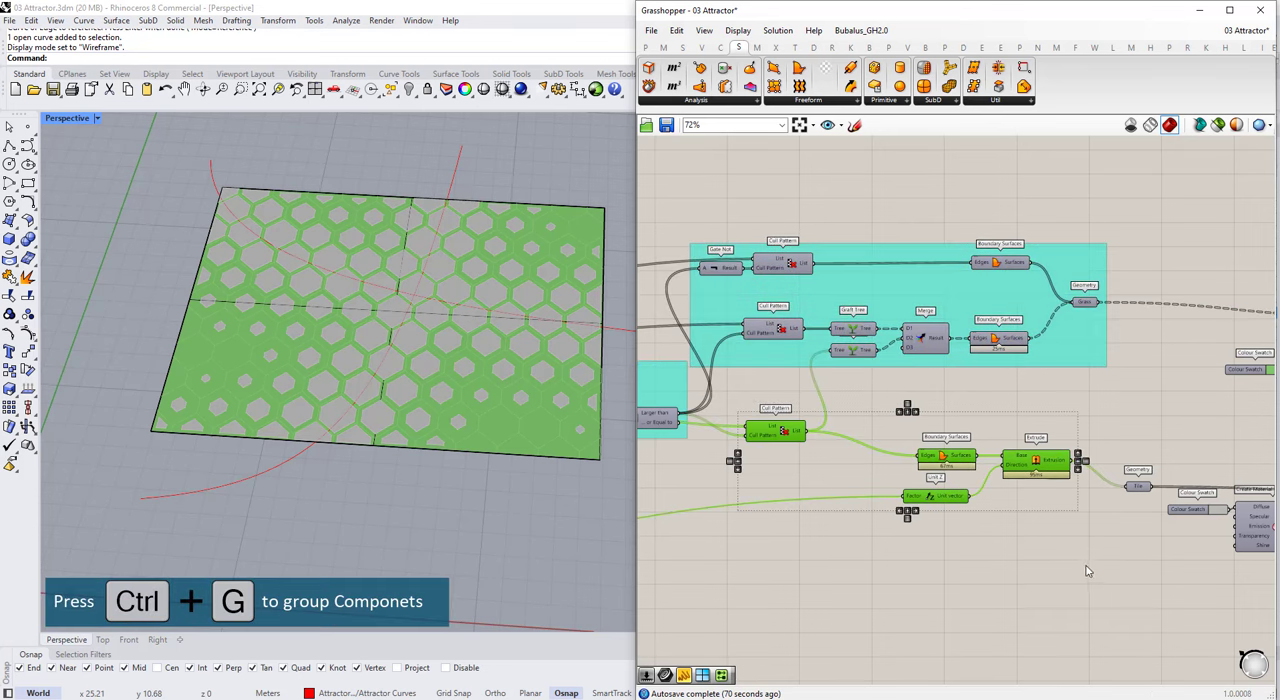
key(ctrl+g)
right_click(1046, 362)
key(Return)
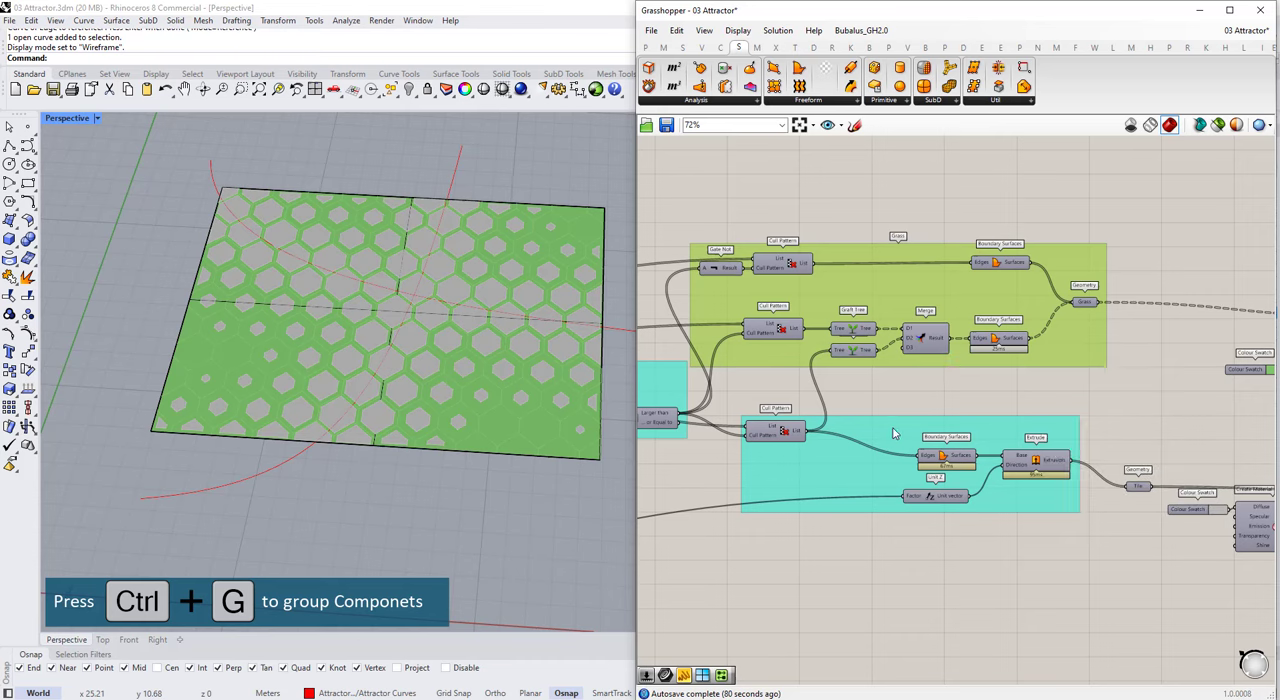
right_click(893, 427)
key(Return)
Step: Set the V Divisions slider to 20 and the U Divisions slider to 40
scroll(1100, 380, down, 5)
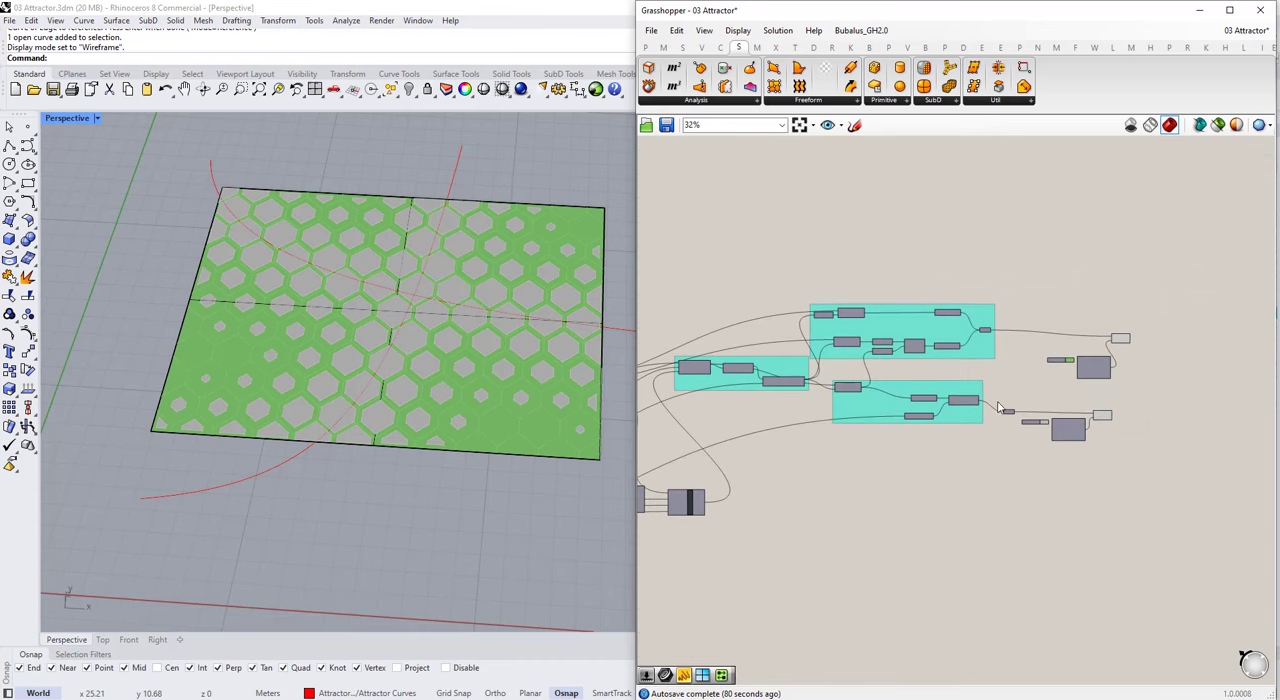
scroll(1150, 370, up, 2)
scroll(1190, 358, down, 2)
scroll(751, 400, up, 12)
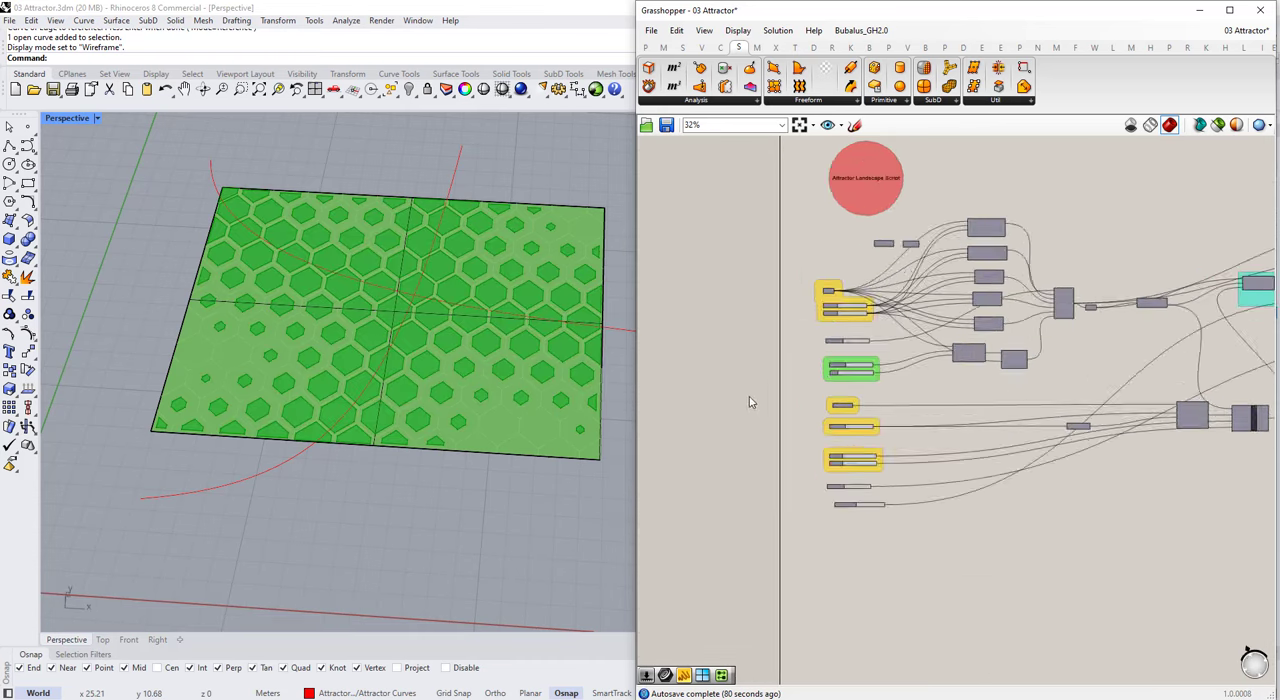
double_click(889, 296)
text(20)
key(Return)
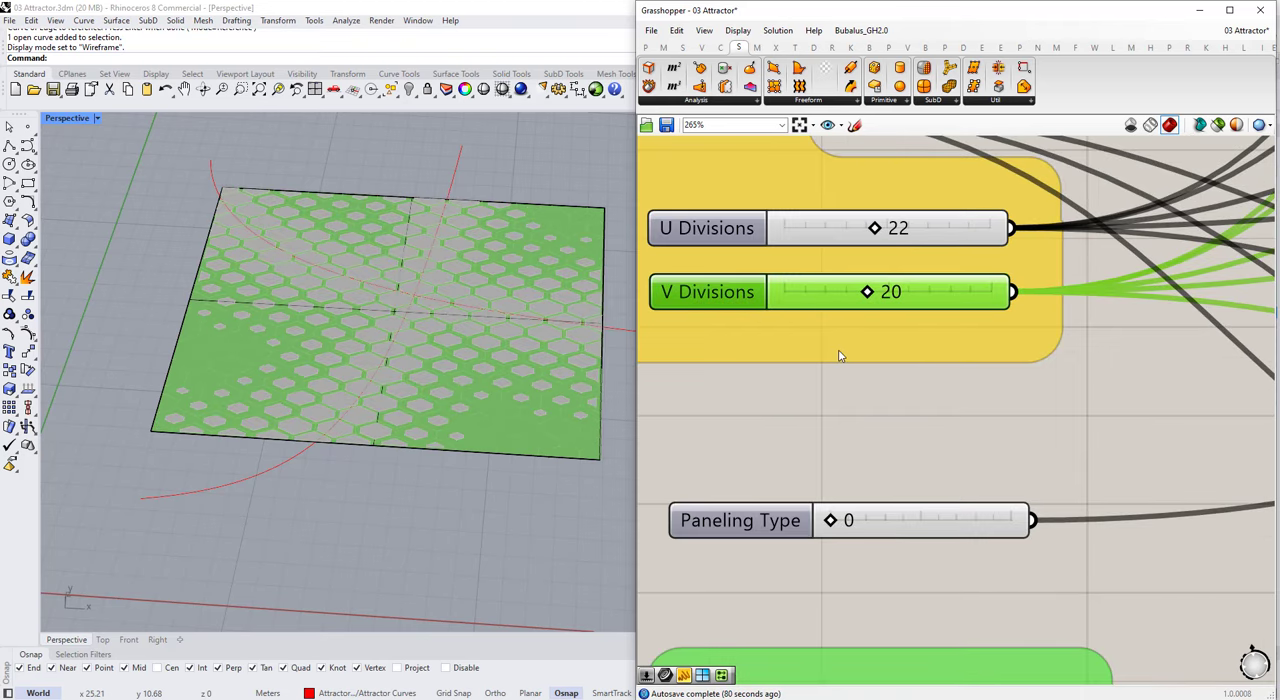
drag(895, 230, 906, 232)
double_click(906, 232)
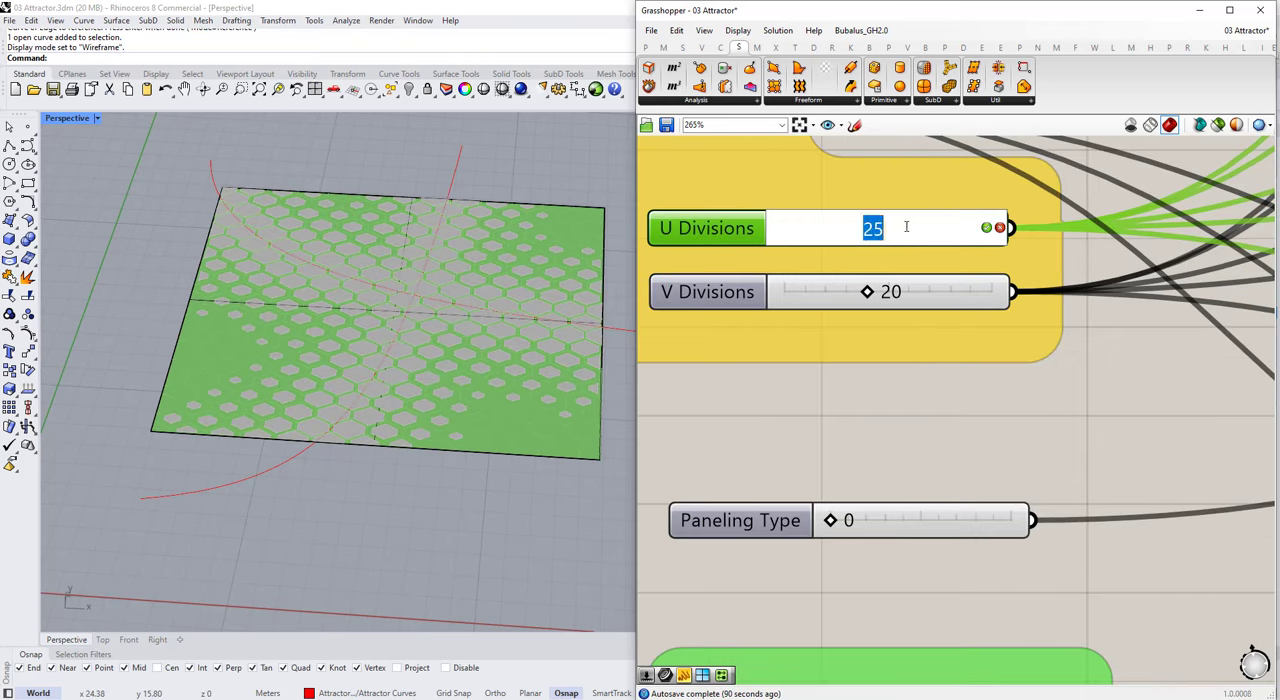
text(40)
key(Return)
Step: Reduce the Curve Offset slider first to 0.2 and finally to 0
right_drag(476, 359, 396, 361)
scroll(890, 293, down, 8)
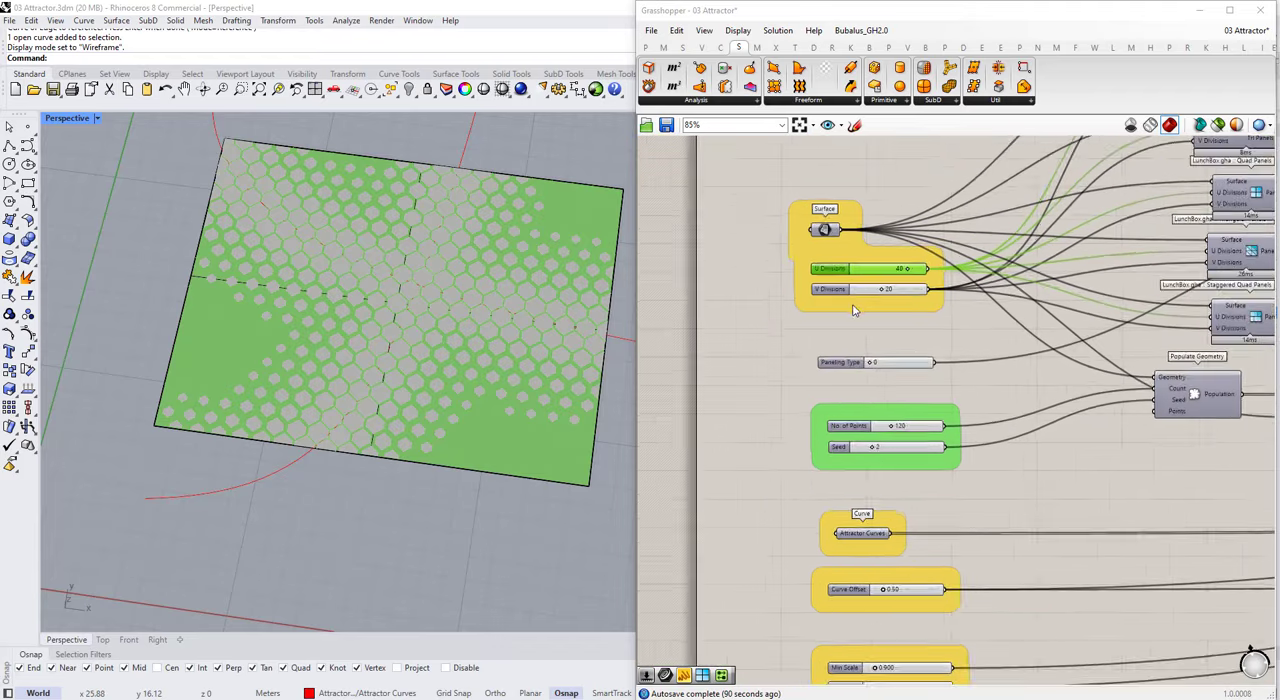
scroll(873, 360, up, 6)
scroll(871, 328, down, 4)
scroll(900, 380, up, 6)
double_click(906, 384)
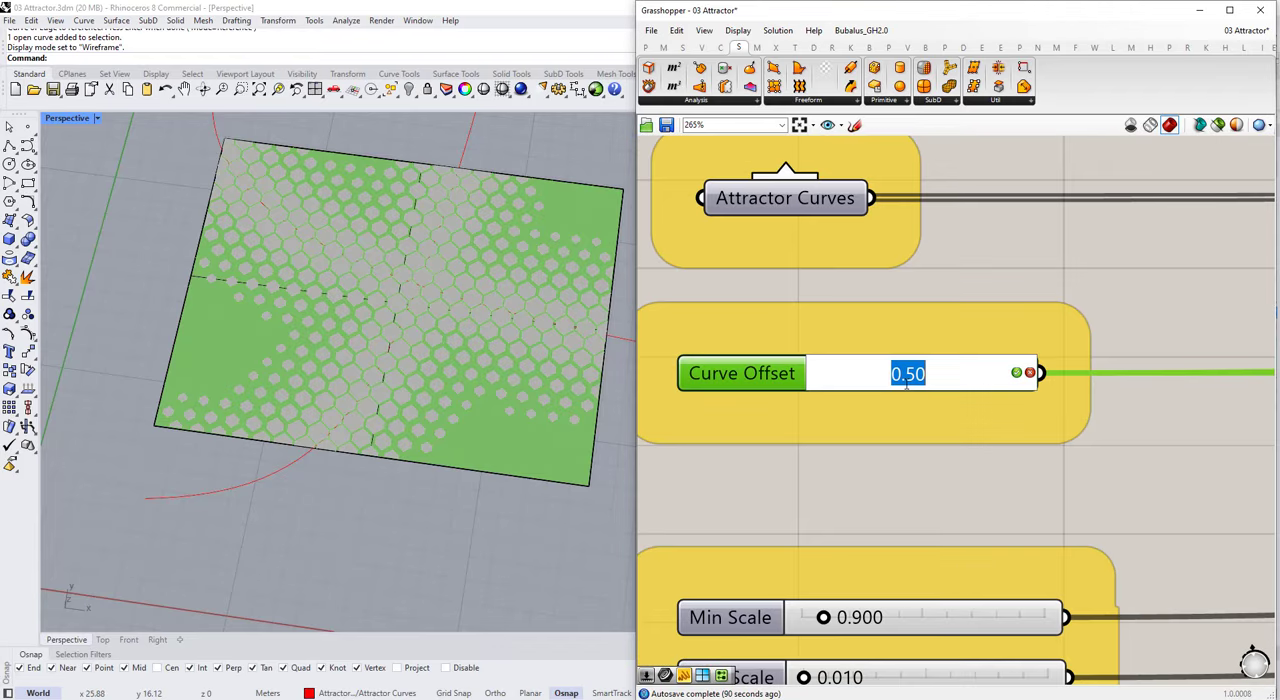
text(0.2)
key(Return)
double_click(913, 372)
text(0)
key(Return)
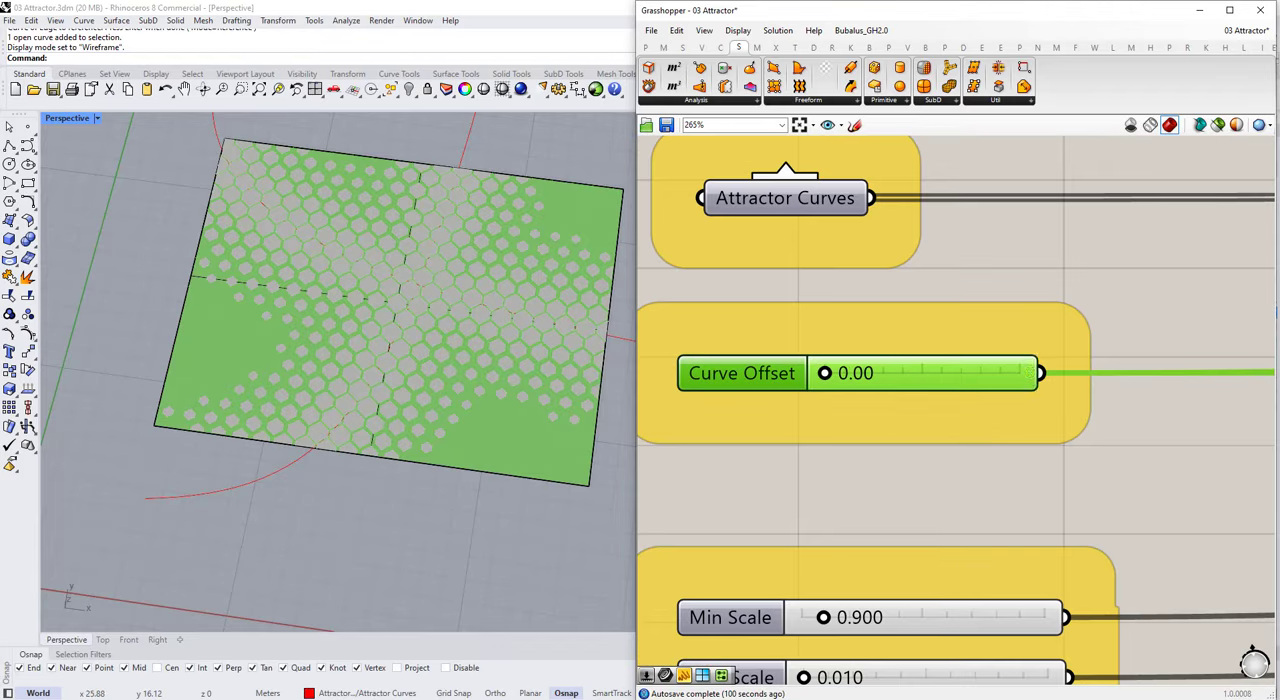
scroll(798, 319, down, 10)
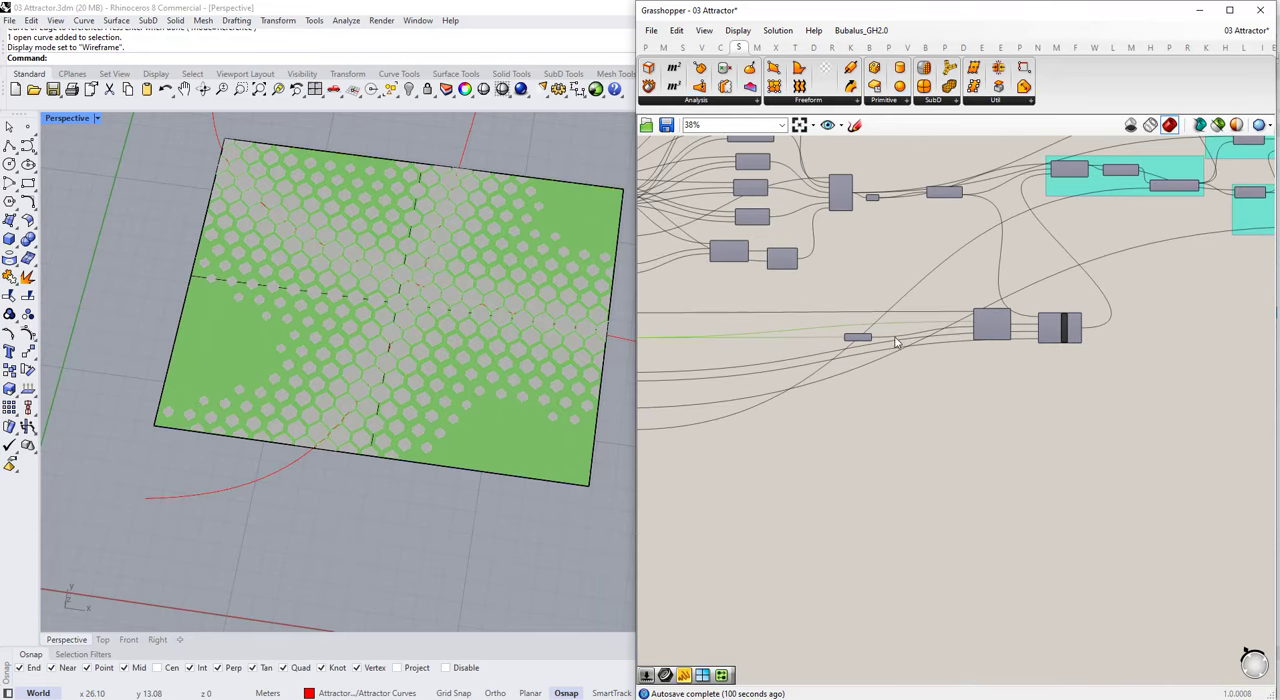
Step: Move the Offset Curve and Attractor Curves cluster closer in, and shift the three cyan groups further right and down the canvas
right_drag(858, 425, 961, 408)
click(957, 393)
scroll(961, 406, up, 4)
scroll(897, 384, down, 4)
shift+click(830, 364)
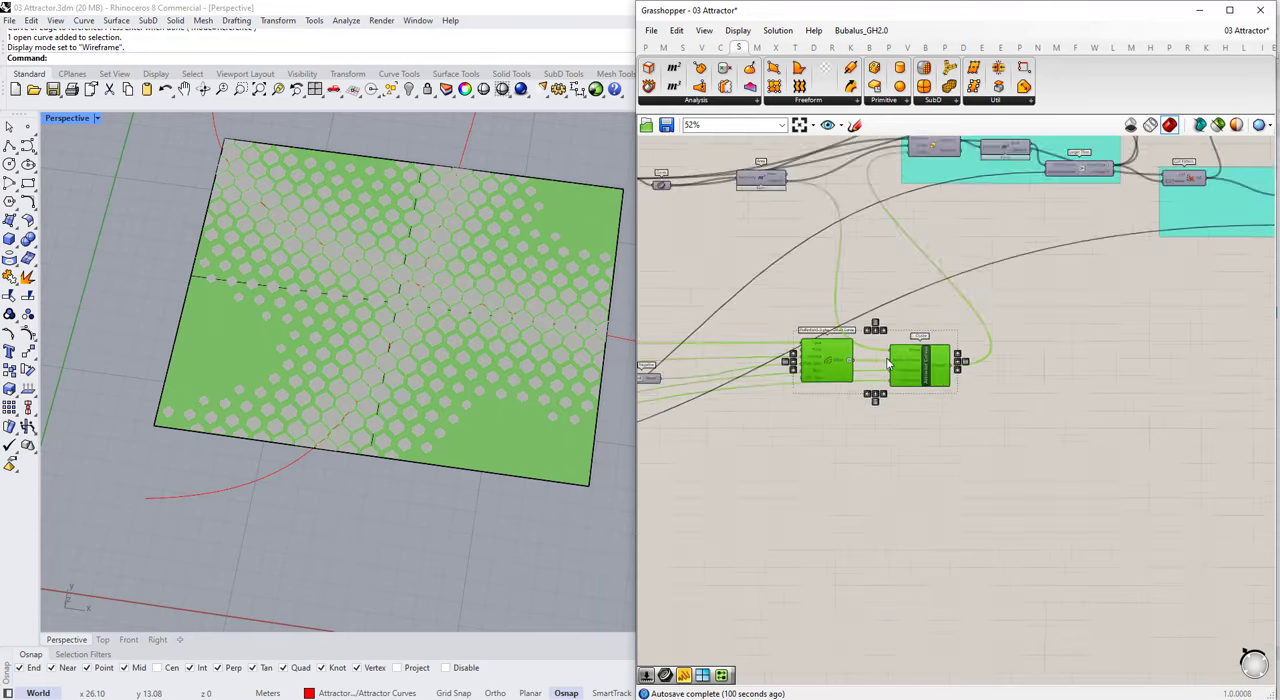
scroll(790, 350, down, 4)
scroll(855, 215, down, 1)
drag(848, 179, 1172, 297)
drag(1003, 276, 1086, 316)
click(1061, 411)
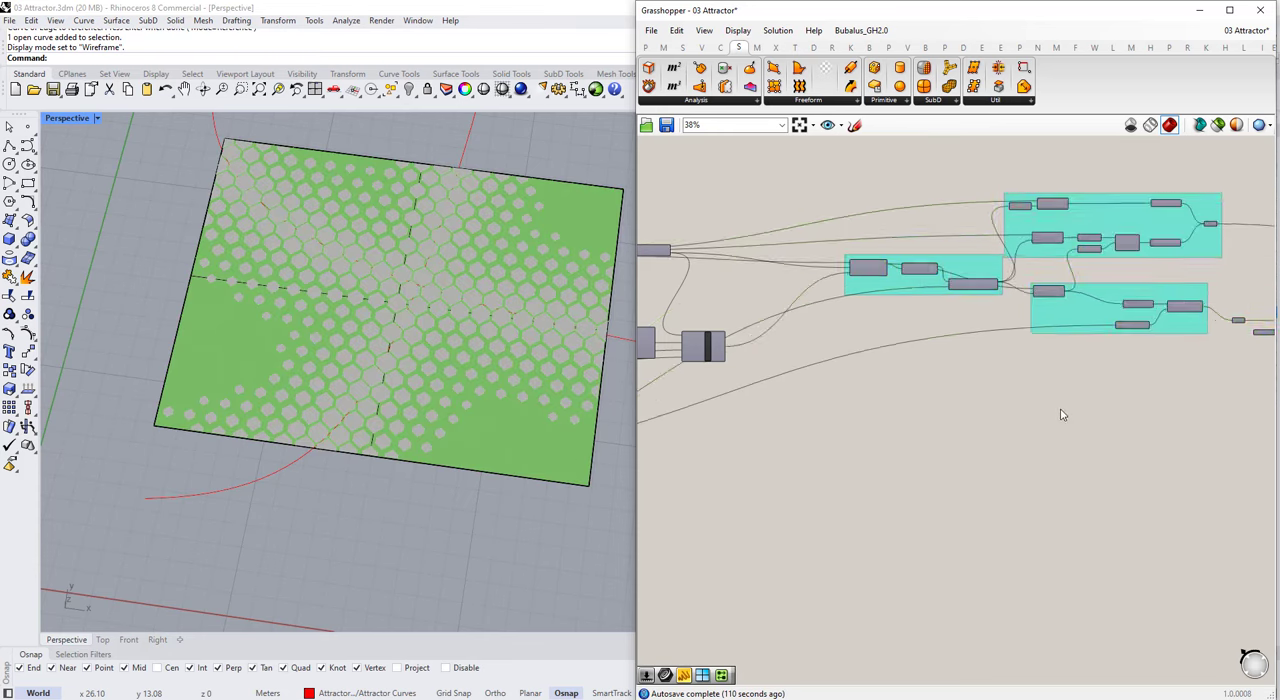
Step: Move the Offset Curve, the Attractor Curves cluster and the small component below them further down the canvas together
scroll(1050, 407, down, 2)
scroll(688, 360, up, 3)
drag(667, 299, 864, 480)
drag(713, 323, 904, 402)
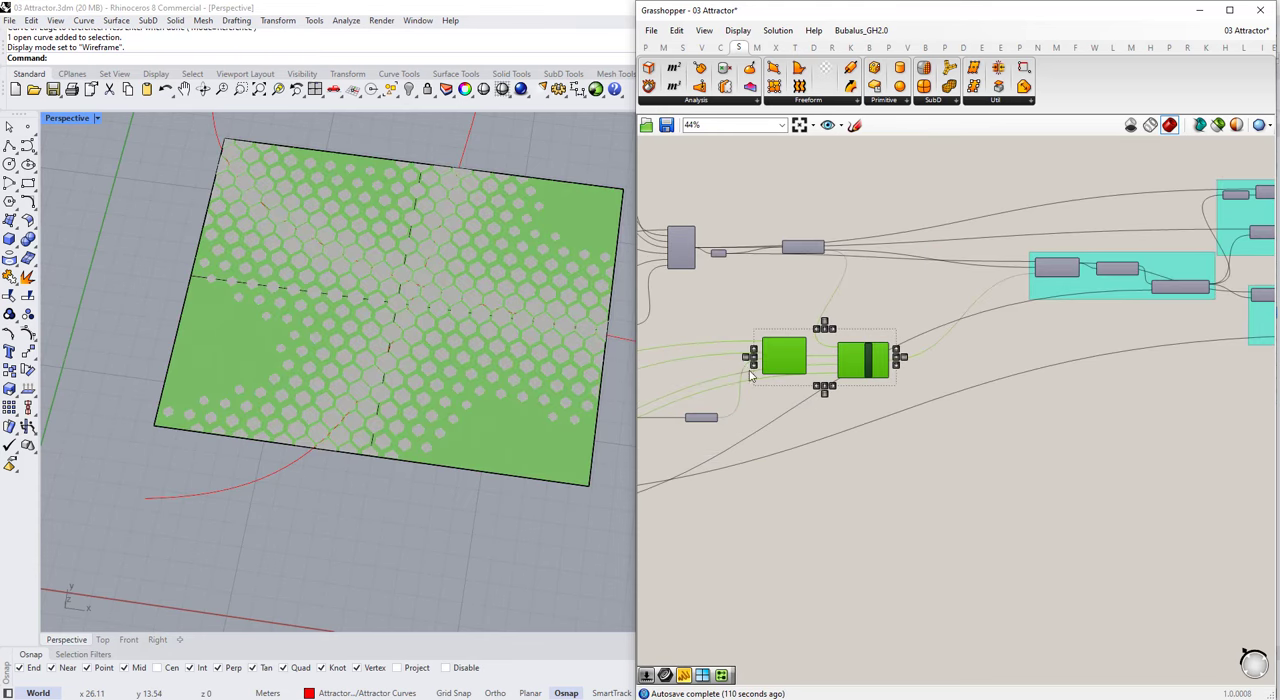
drag(677, 303, 908, 446)
drag(794, 371, 827, 469)
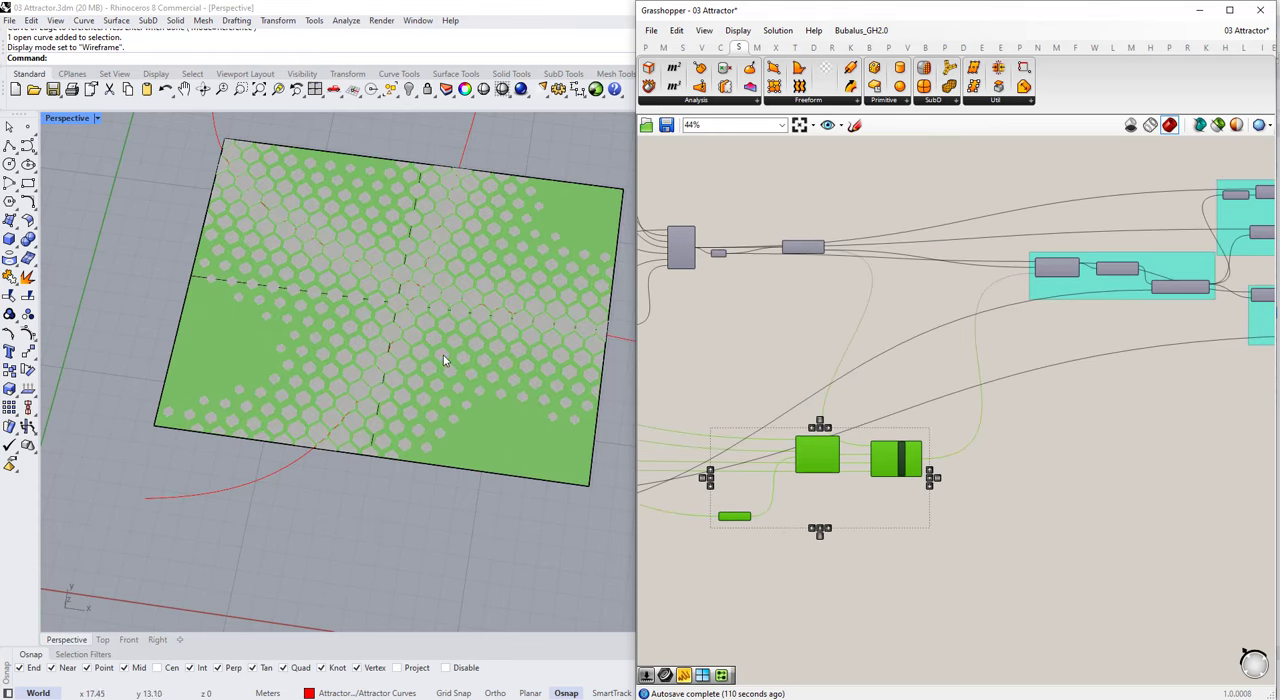
Step: Add a Graph Mapper and insert it between the Attractor Curves cluster's Mapped output and the downstream component
right_drag(443, 355, 449, 330)
scroll(1031, 534, up, 4)
double_click(1031, 534)
text(graph)
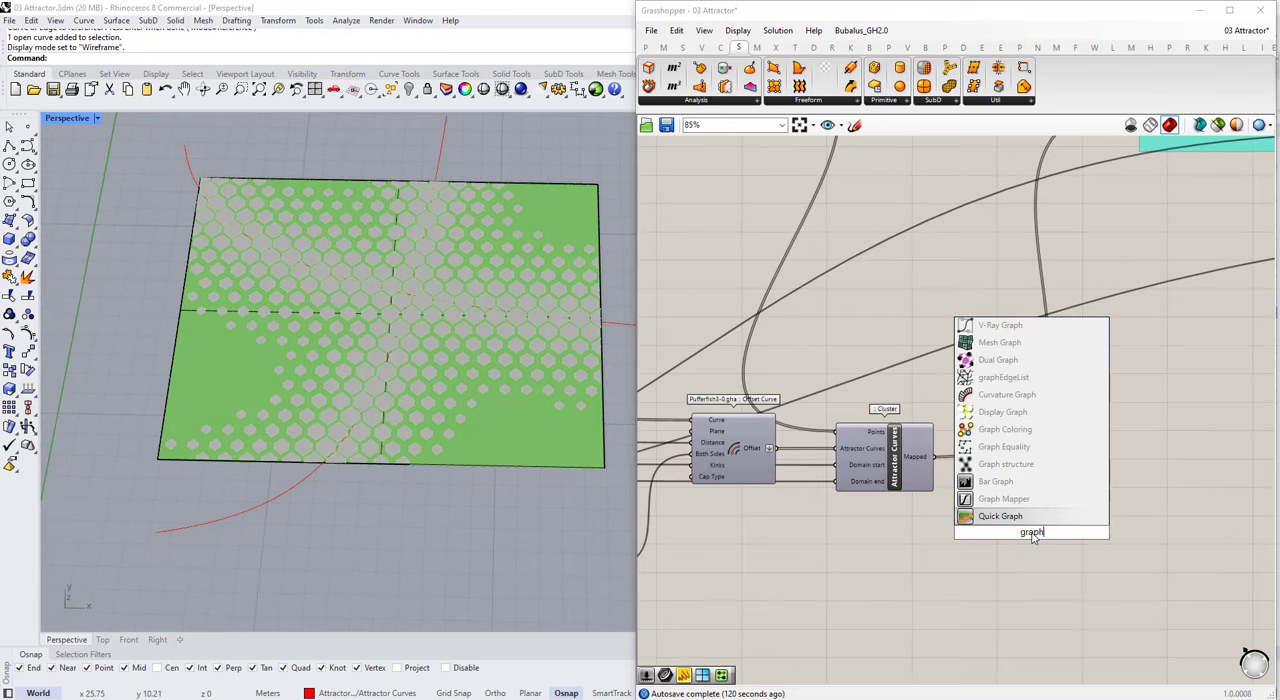
click(1020, 499)
scroll(1032, 488, up, 2)
ctrl+shift+drag(897, 447, 1090, 551)
drag(1035, 551, 964, 418)
Step: Set the Graph Mapper to a Bezier graph and reshape its curve using both handles
right_click(990, 440)
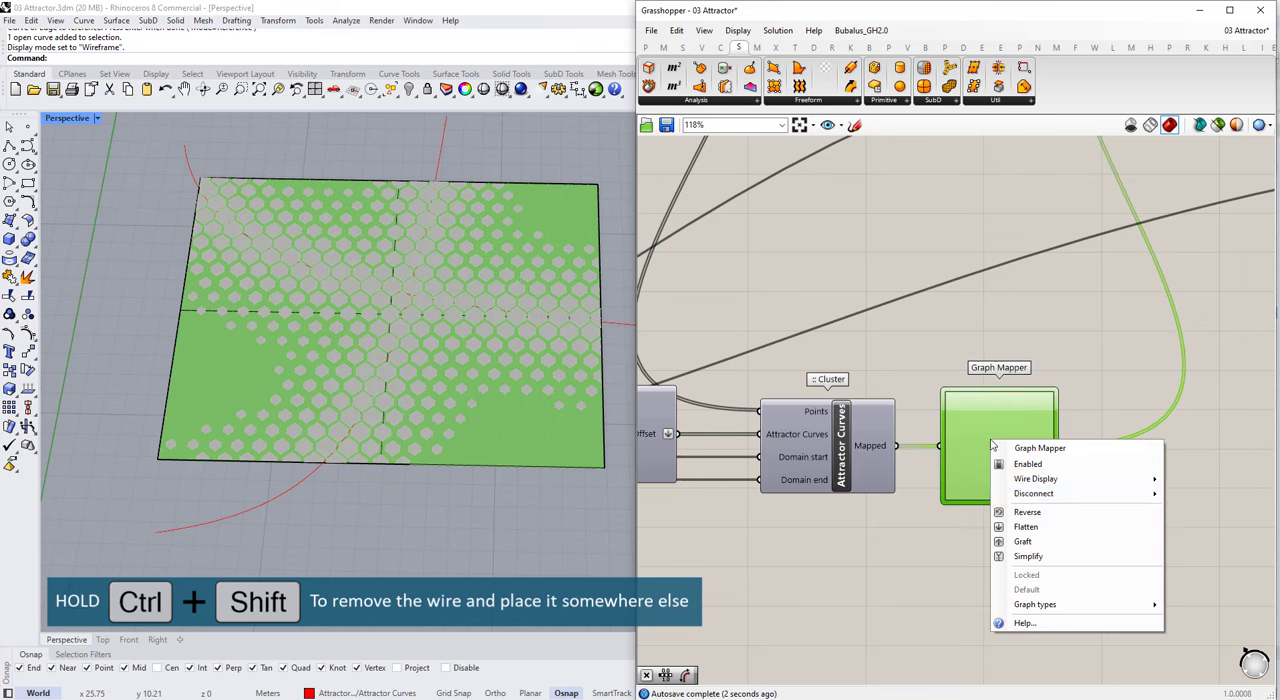
mouse_move(1060, 604)
click(1197, 545)
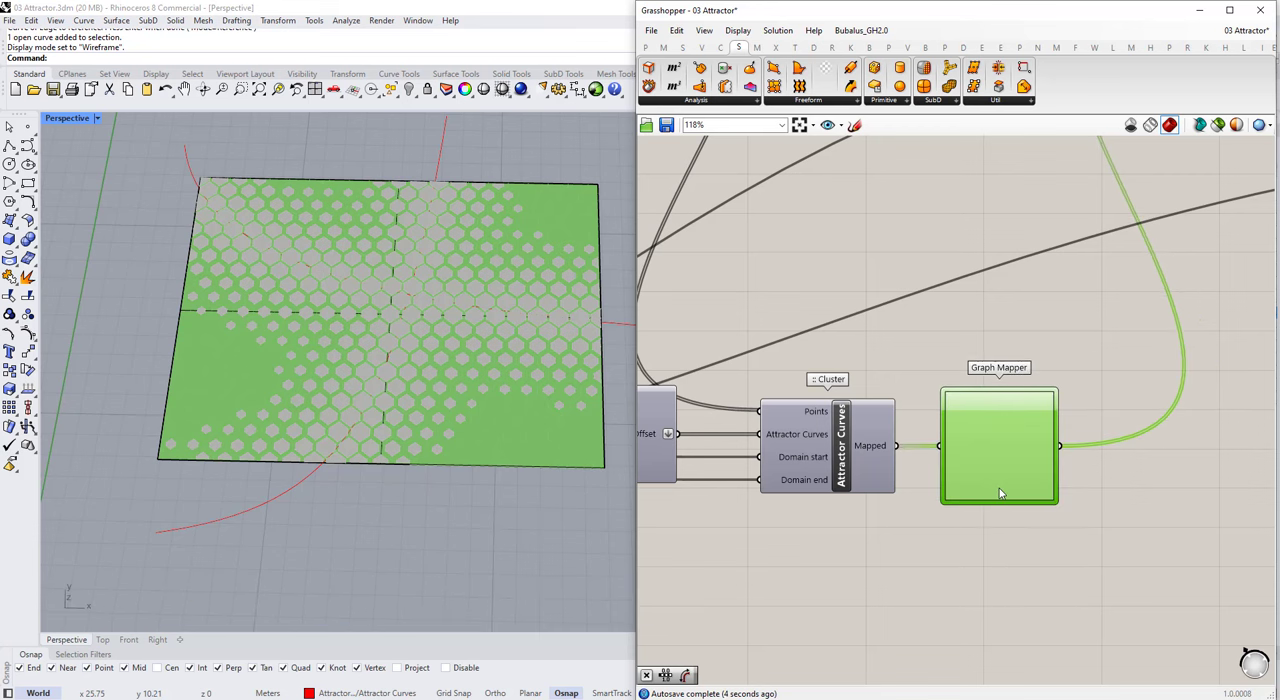
drag(976, 474, 994, 492)
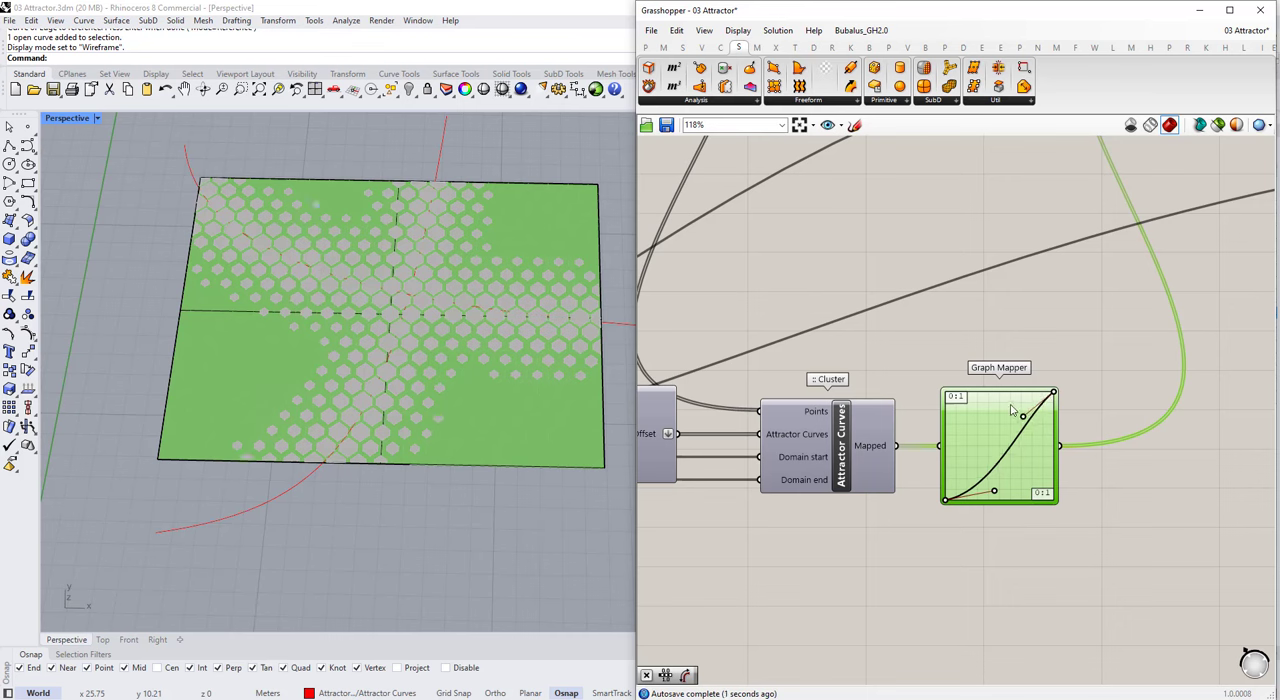
drag(1020, 411, 1000, 387)
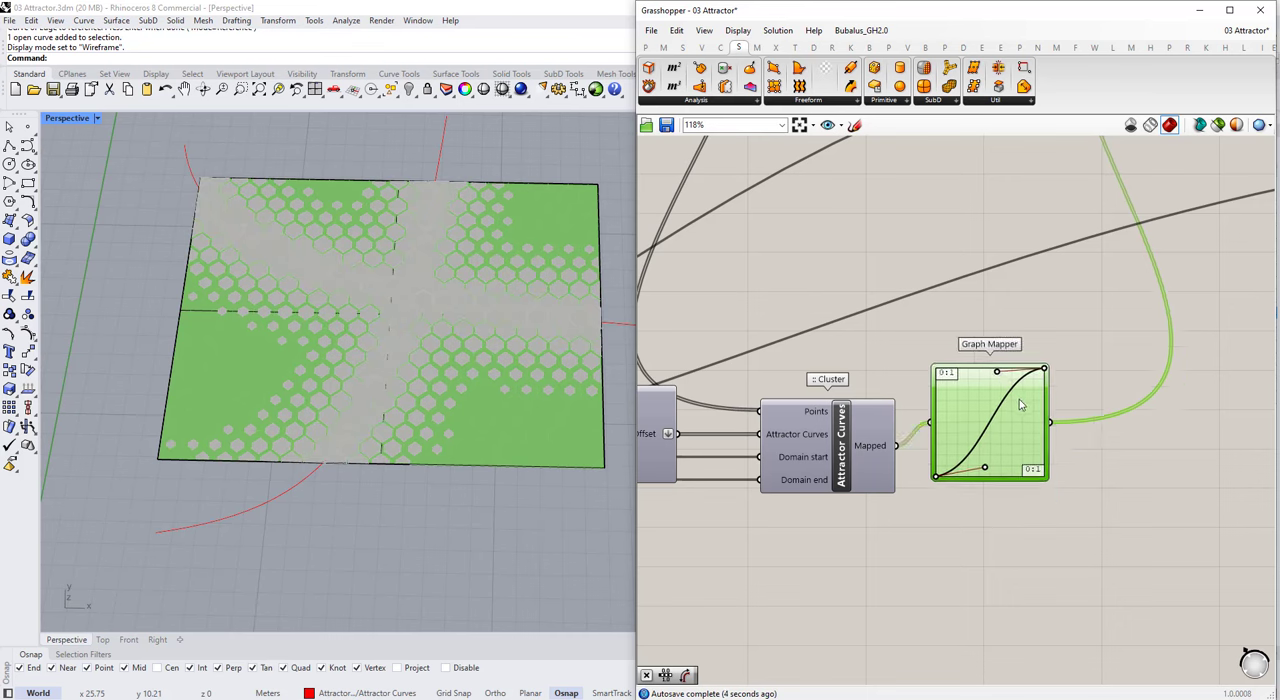
scroll(1106, 378, down, 5)
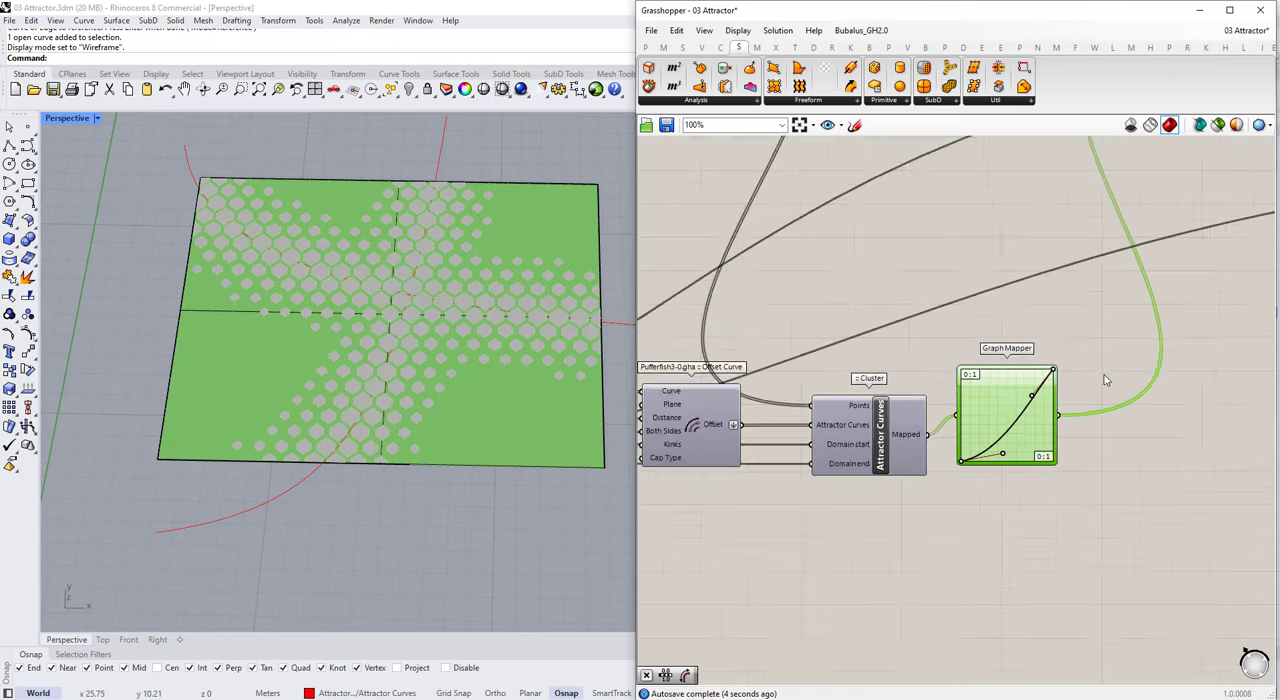
Step: Set the Min. Area to Keep slider to 0.05
scroll(959, 400, up, 6)
scroll(959, 400, up, 3)
double_click(1003, 443)
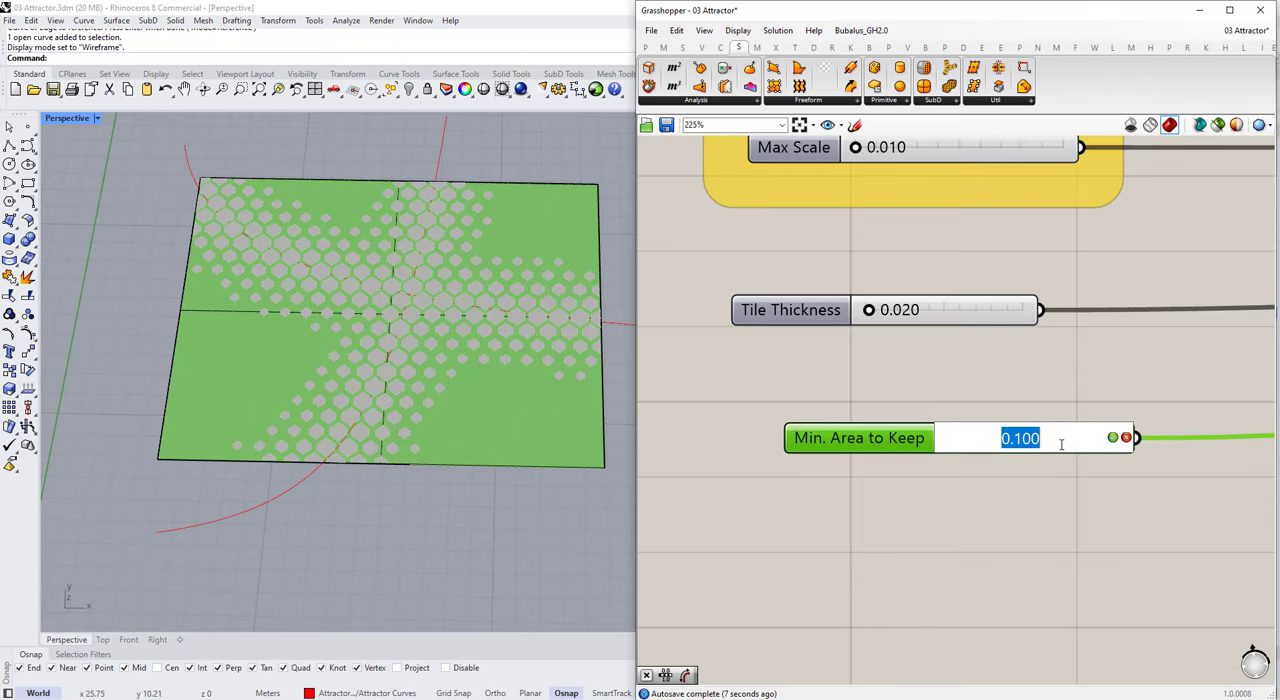
text(0.05)
key(Return)
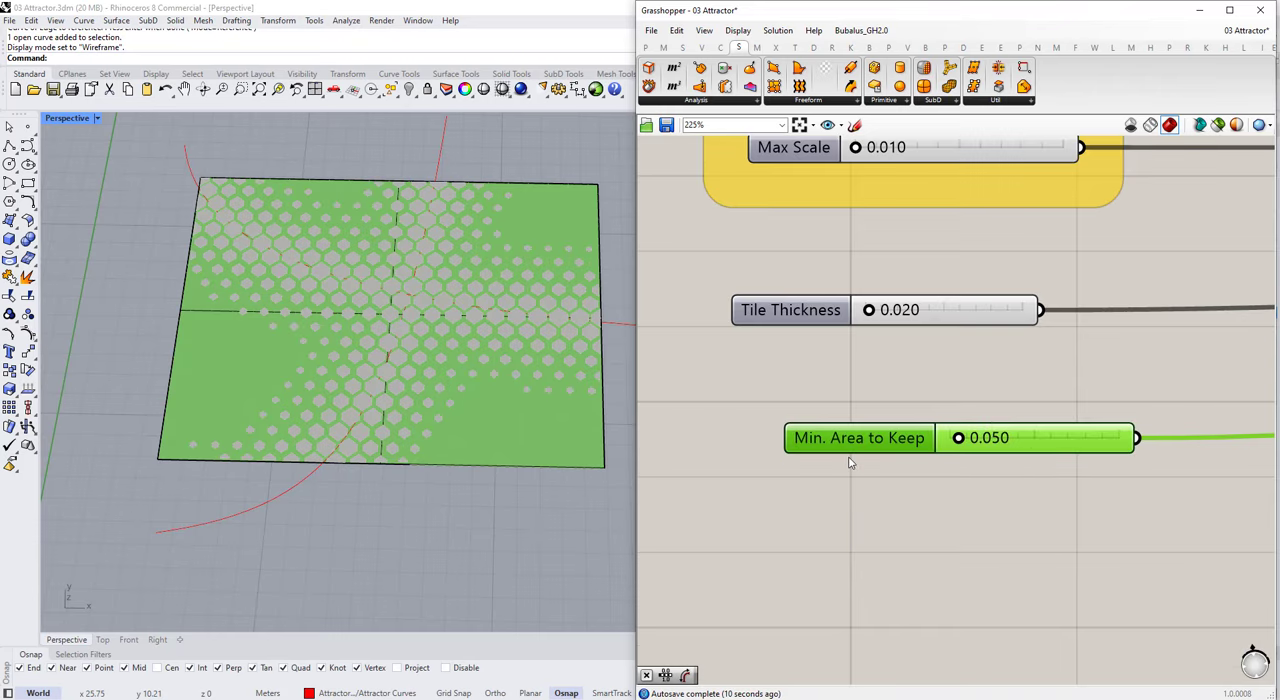
double_click(847, 455)
key(Return)
Step: Save the Grasshopper definition with the Graph Mapper and the reduced minimum area
scroll(812, 401, down, 8)
mouse_move(440, 368)
right_down()
mouse_move(391, 337)
mouse_move(432, 370)
right_up()
scroll(425, 350, down, 4)
click(667, 126)
scroll(844, 390, down, 4)
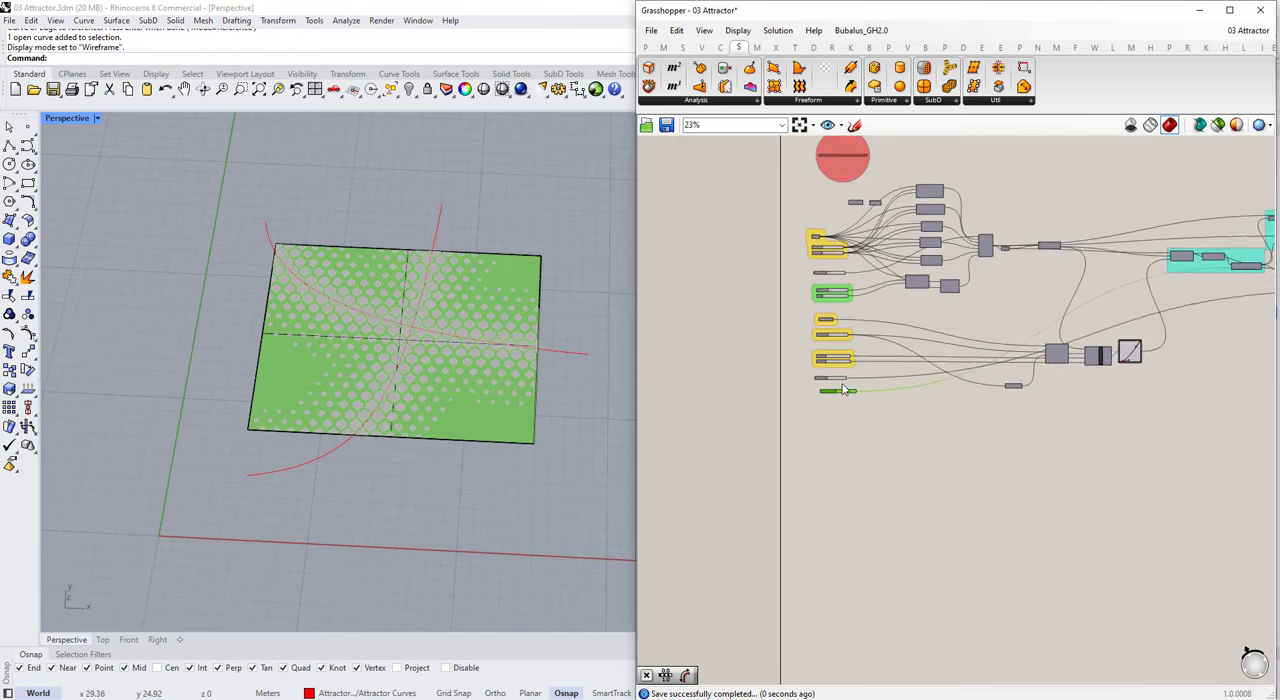
Step: Test the Paneling Type slider at 1, 2 and 3, viewing the pattern in the viewport
scroll(830, 250, up, 8)
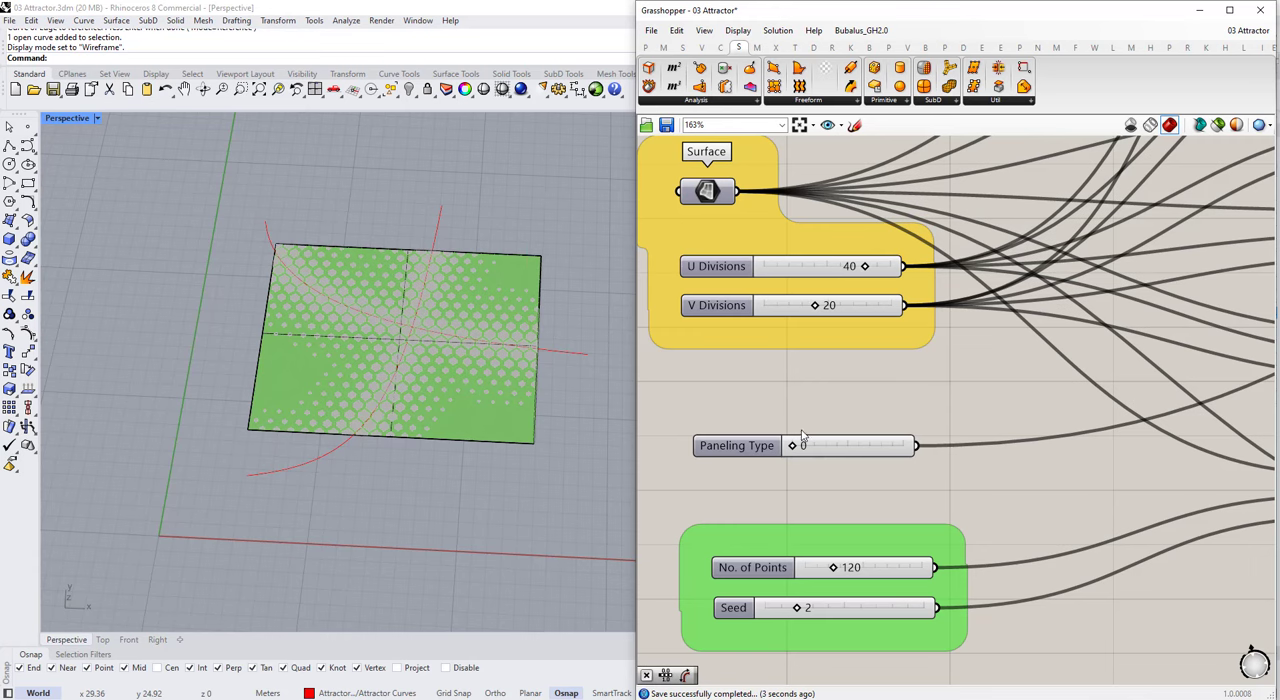
click(815, 449)
scroll(425, 352, up, 2)
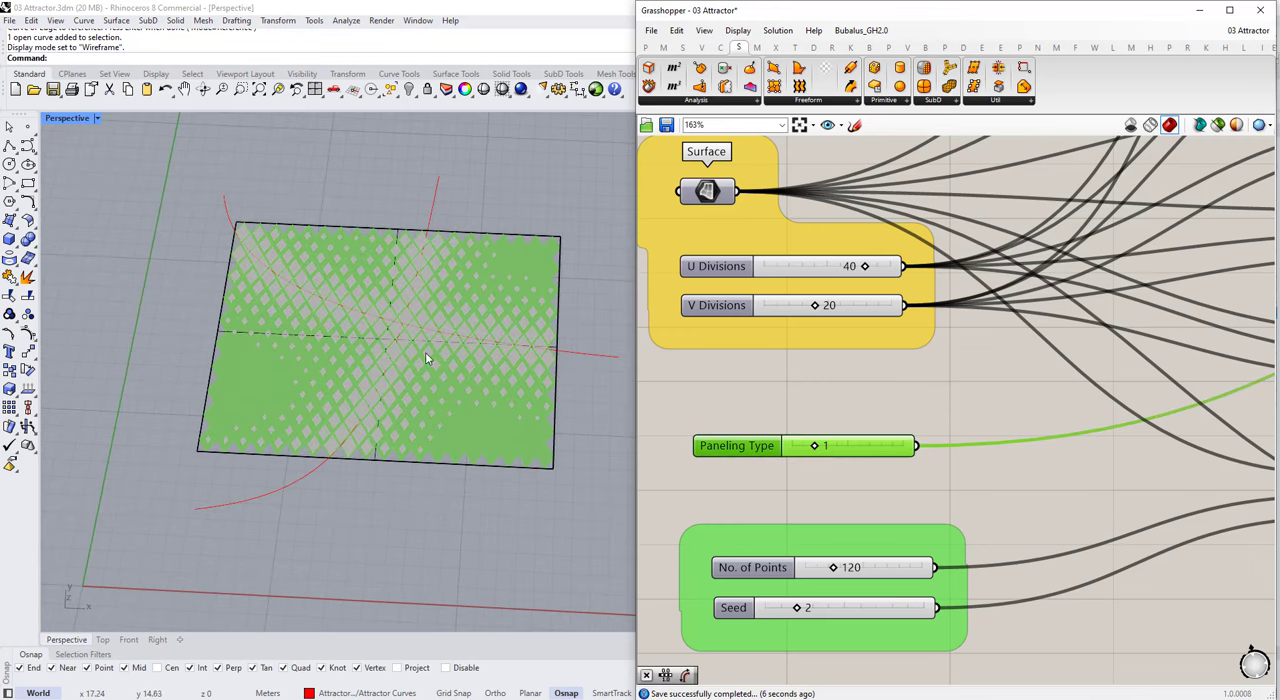
right_drag(425, 352, 388, 353)
scroll(388, 353, up, 2)
drag(815, 448, 840, 453)
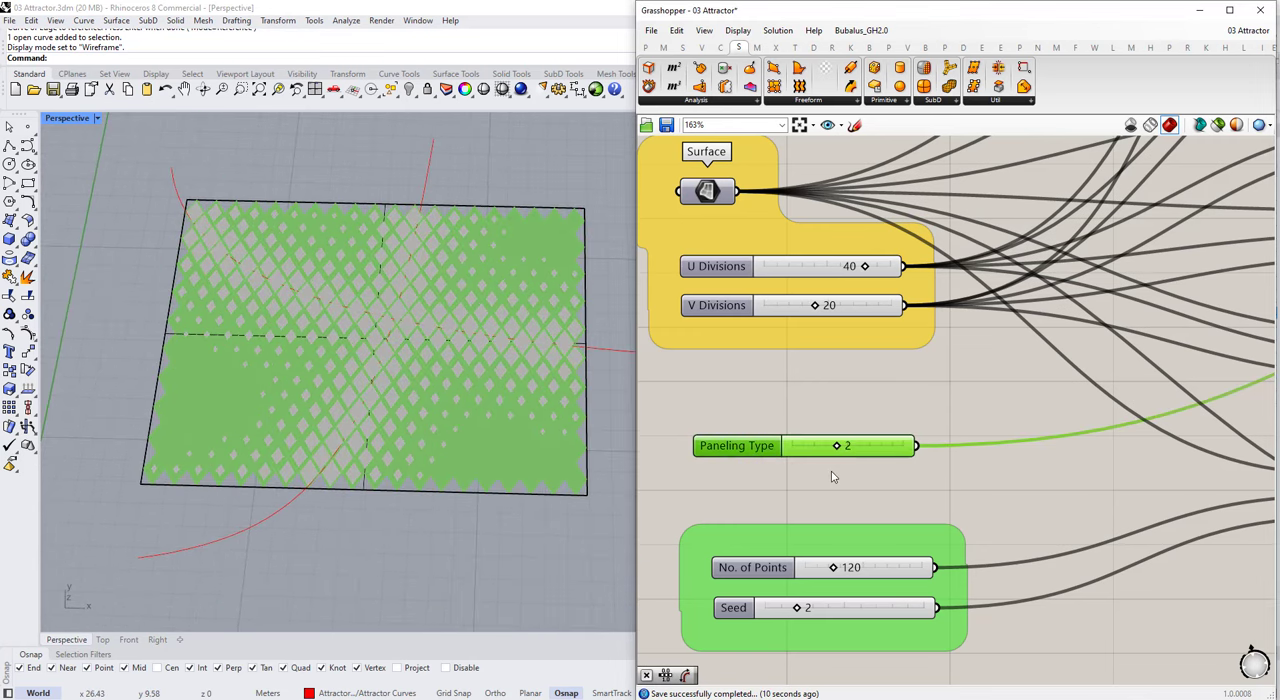
scroll(396, 361, up, 3)
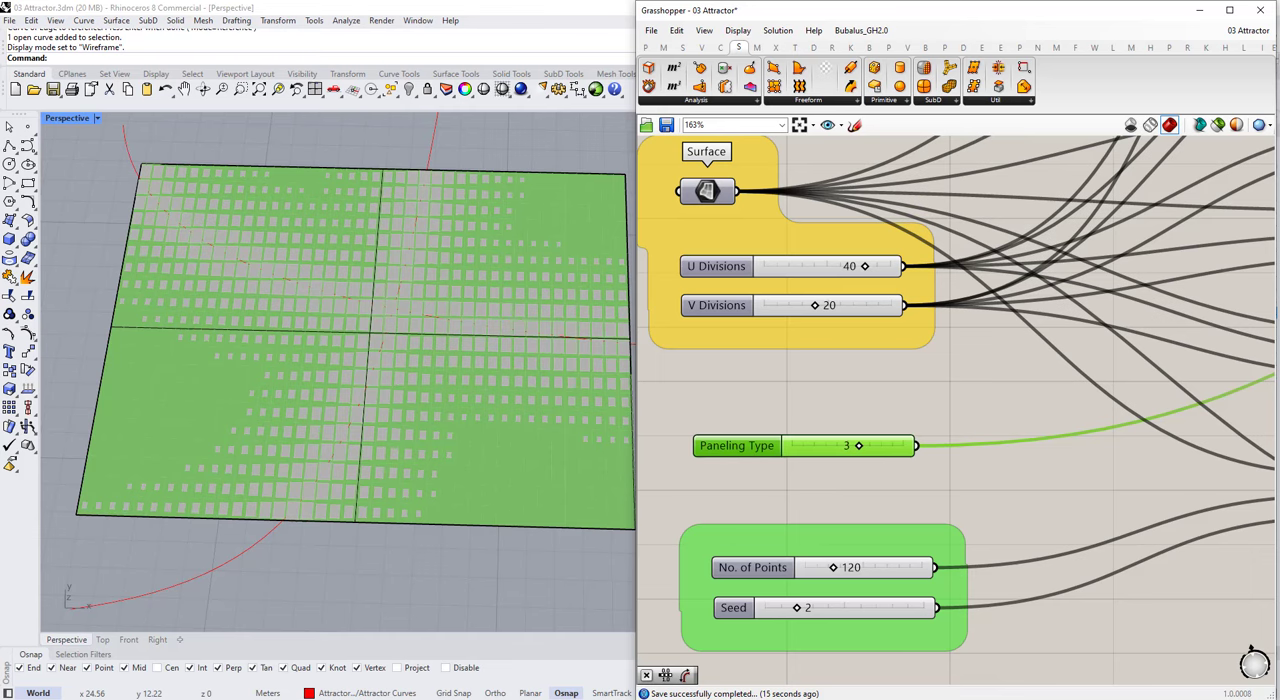
right_drag(248, 322, 271, 344)
Step: Set the Paneling Type slider first to 4 and finally to 5
scroll(799, 455, down, 5)
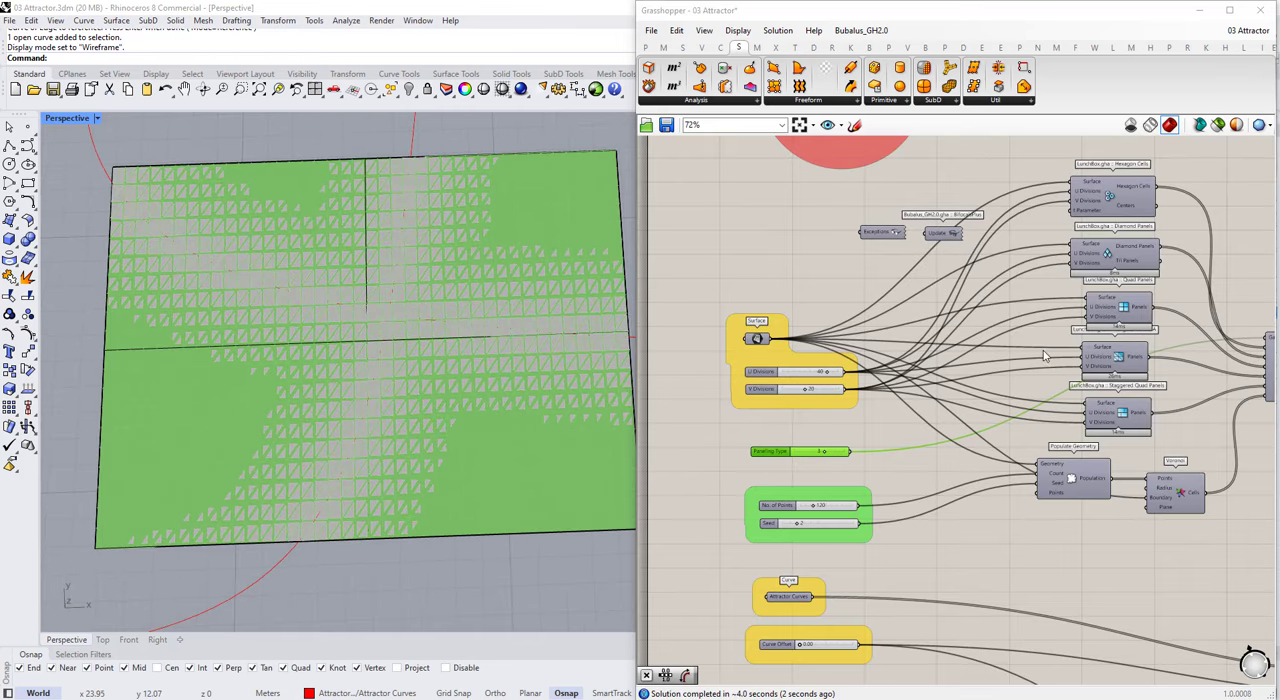
scroll(1106, 366, up, 1)
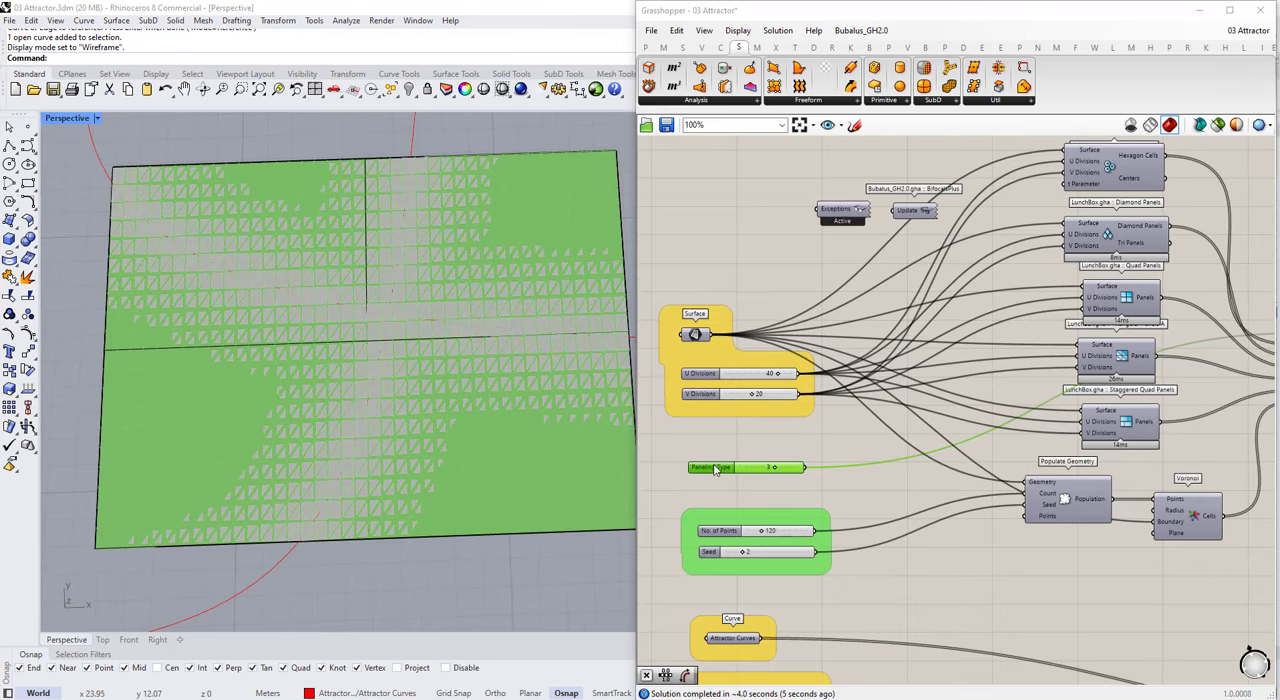
scroll(715, 469, up, 4)
double_click(814, 467)
text(4)
key(Return)
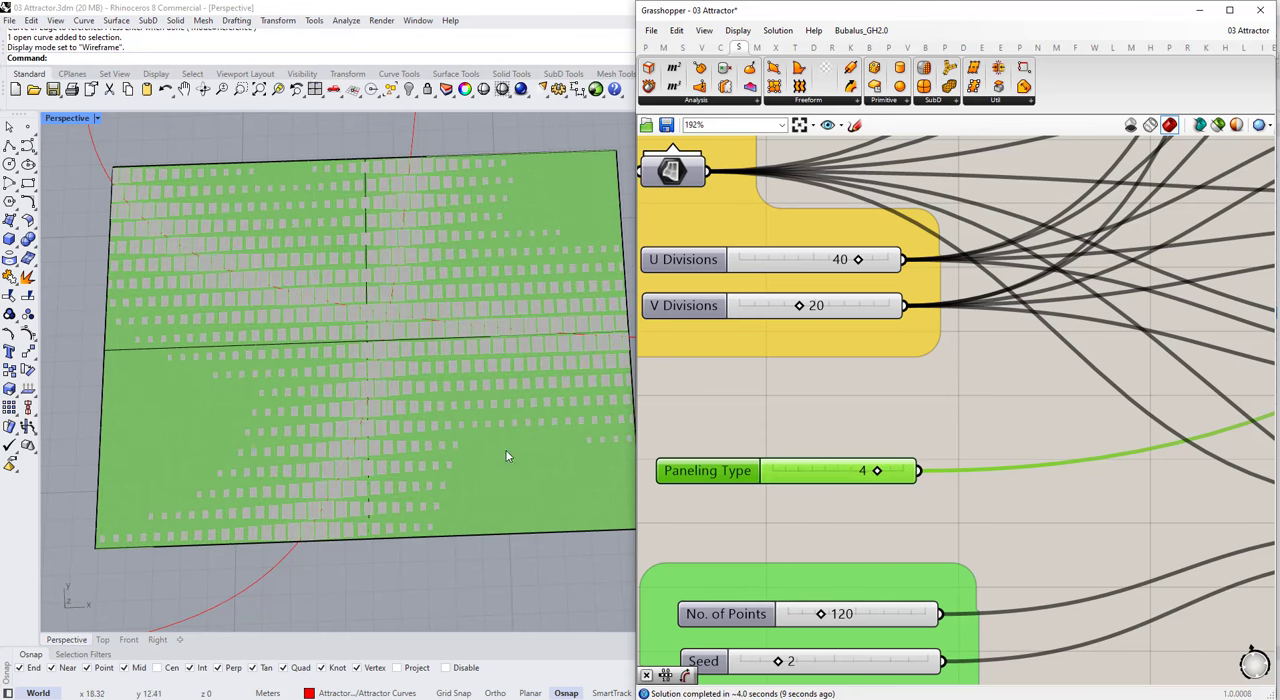
double_click(791, 477)
text(5)
key(Return)
Step: Save the Grasshopper definition with Paneling Type 5 and view the Voronoi tiles from another angle
right_drag(514, 372, 550, 300)
scroll(388, 292, down, 3)
click(667, 125)
scroll(494, 383, down, 5)
right_drag(457, 368, 437, 342)
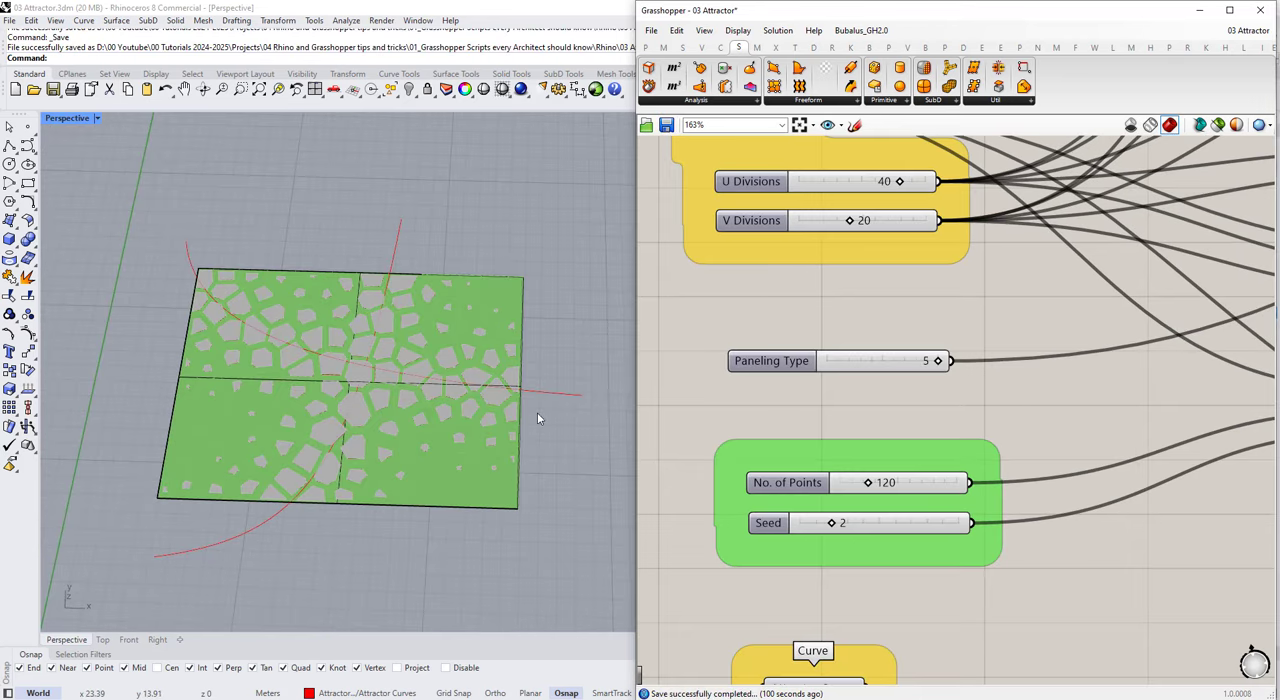
scroll(988, 401, down, 8)
right_drag(431, 385, 375, 393)
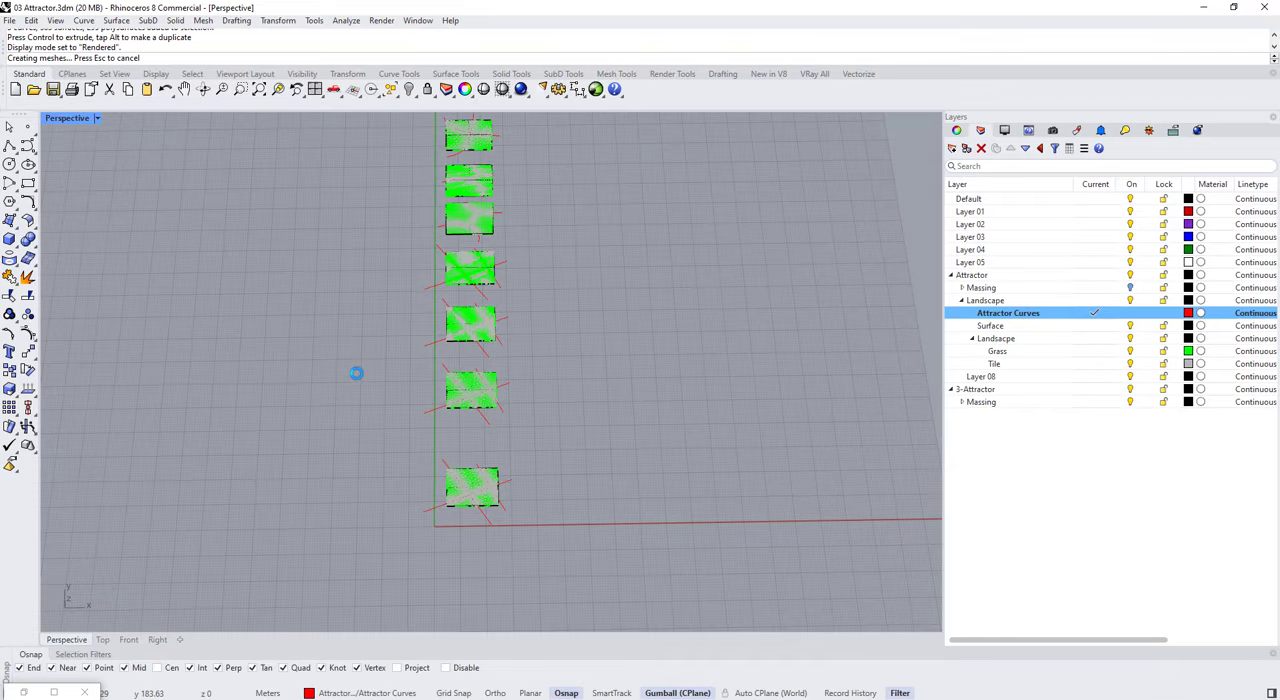
Step: Assign the Grass layer a new Custom material named Grass with a light green colour
right_drag(356, 373, 535, 475)
scroll(515, 433, up, 7)
click(1208, 352)
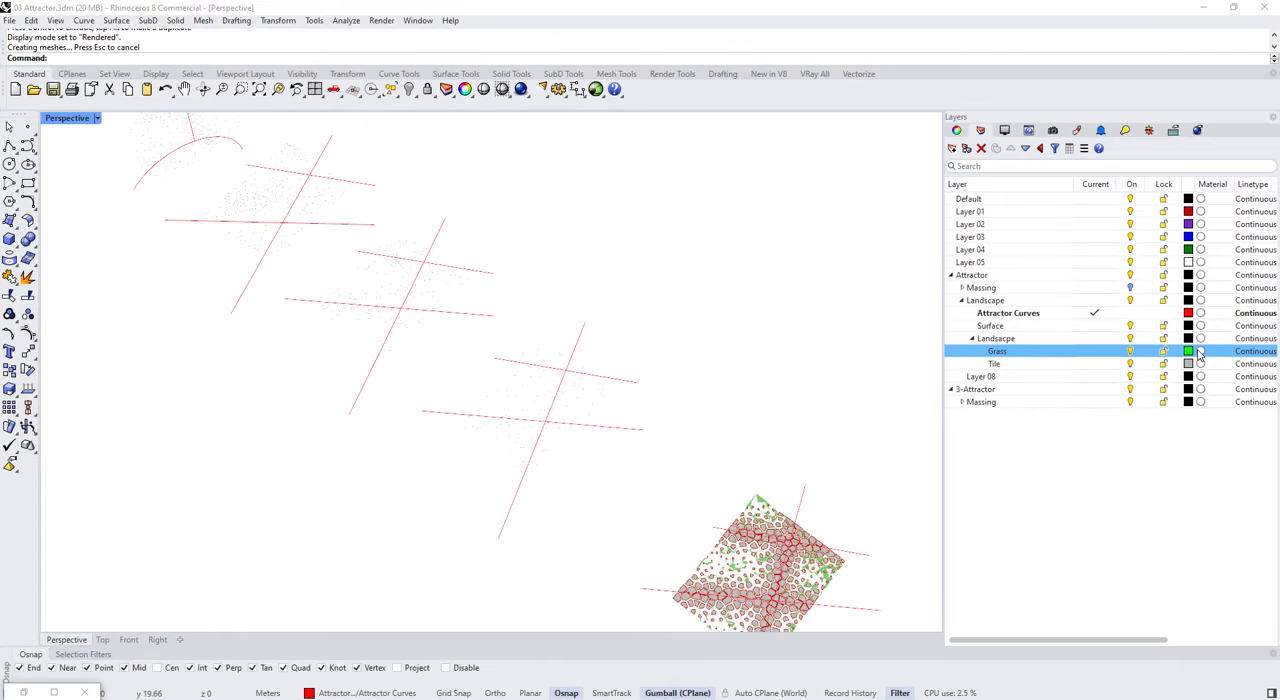
click(1200, 352)
click(674, 195)
click(811, 211)
click(560, 303)
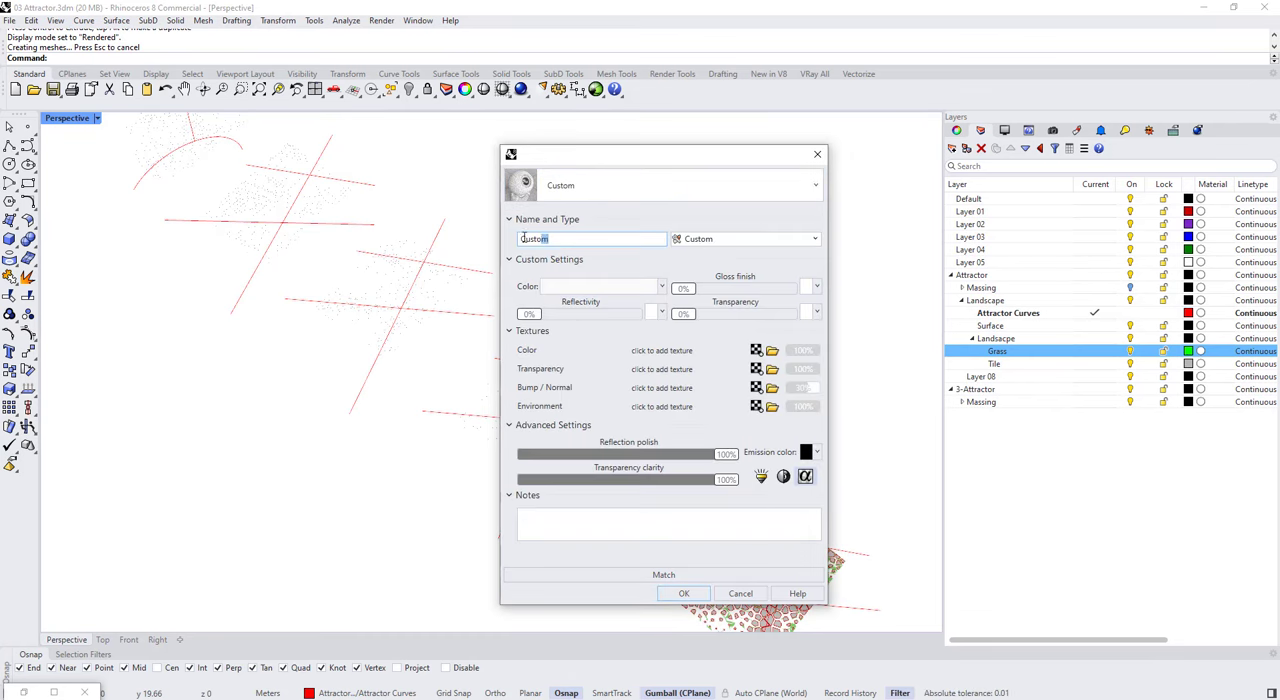
text(Grass)
click(566, 286)
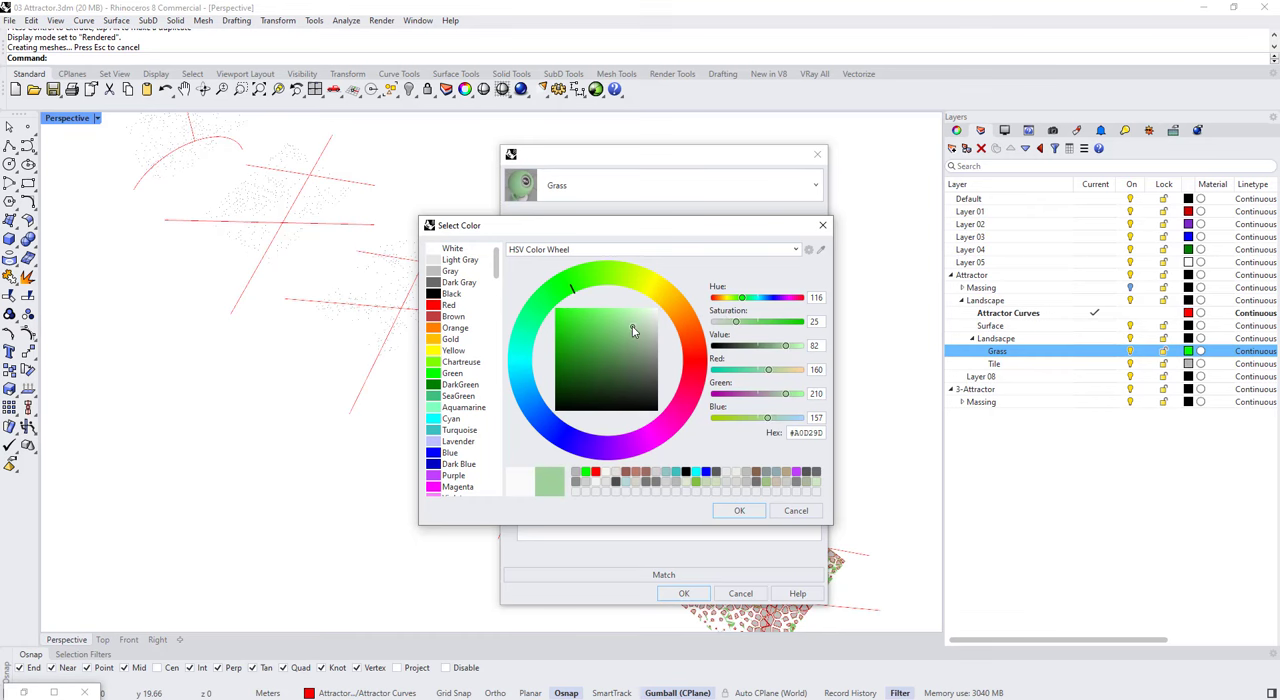
click(739, 510)
click(684, 593)
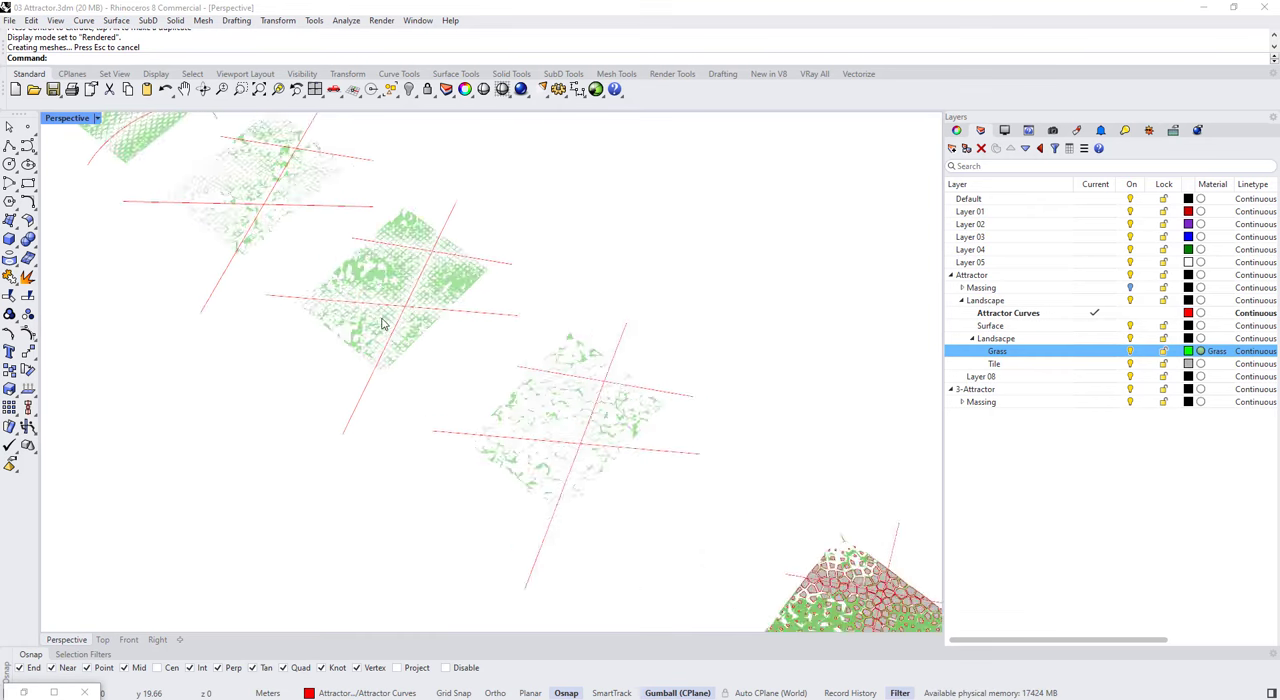
Step: Turn off the Surface layer under Landscape
scroll(381, 323, up, 3)
click(990, 325)
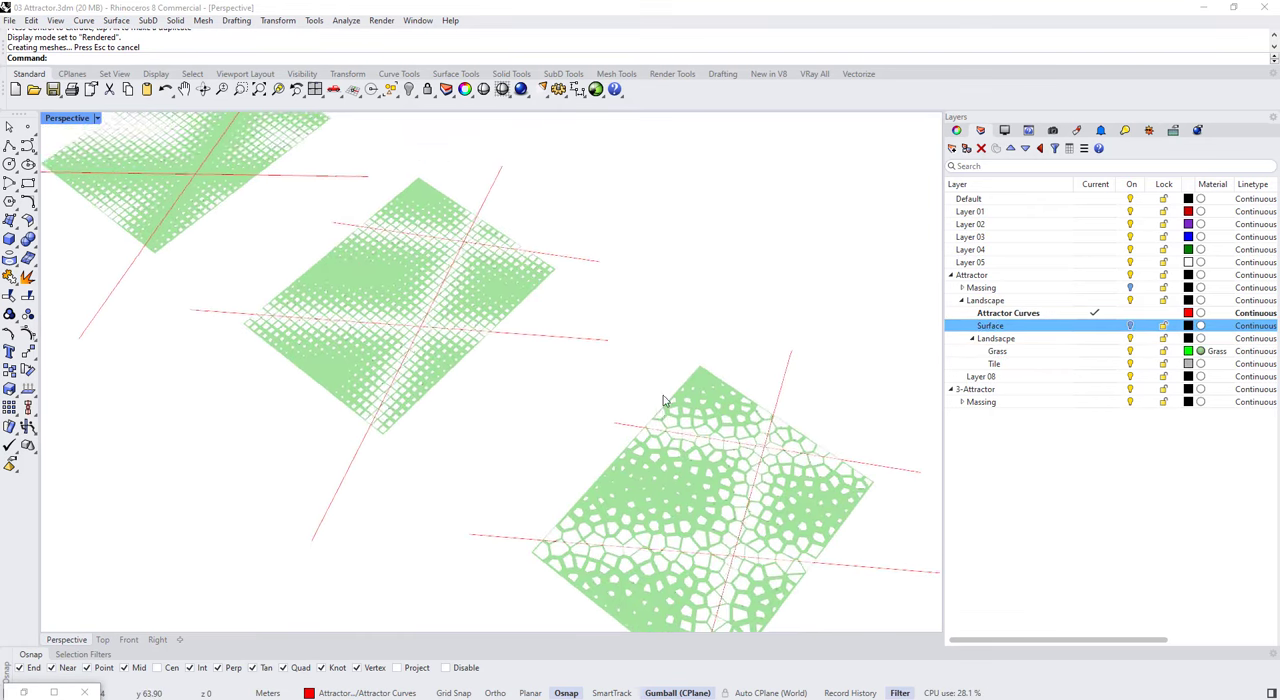
scroll(663, 395, down, 2)
Step: Assign the Tile layer a new Custom material named Tile 1 with a light grey colour
click(1040, 363)
click(1201, 363)
click(623, 190)
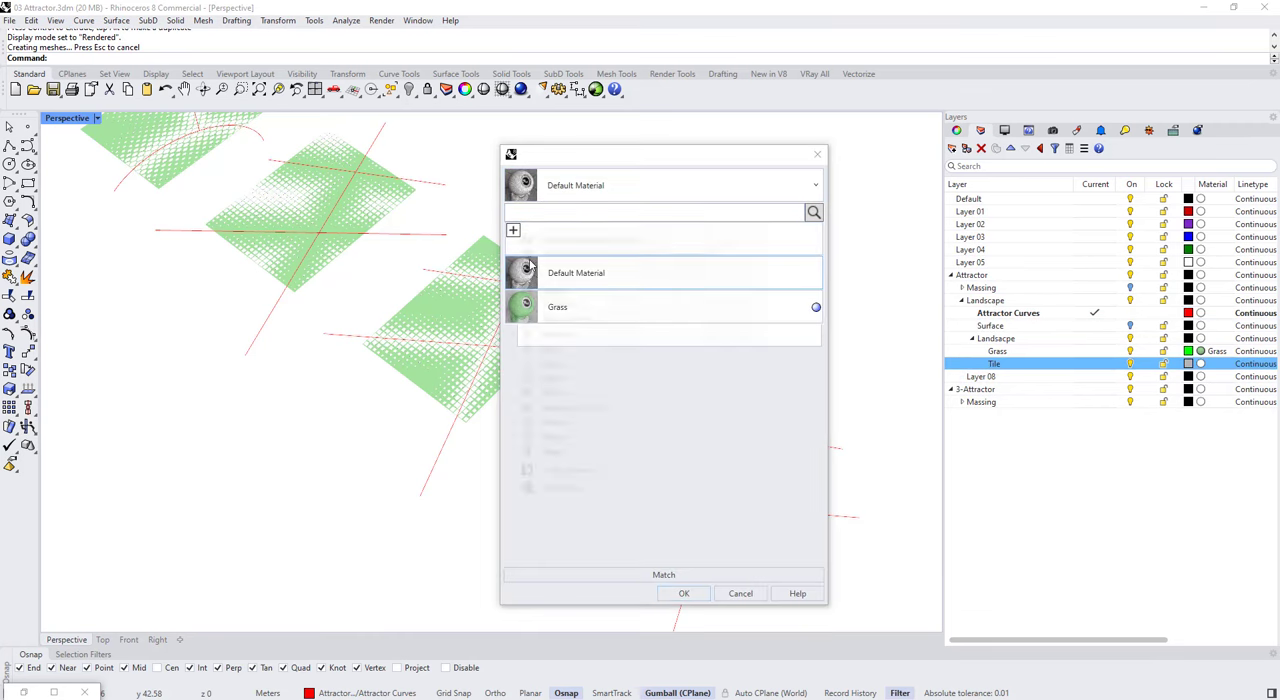
click(513, 230)
click(535, 277)
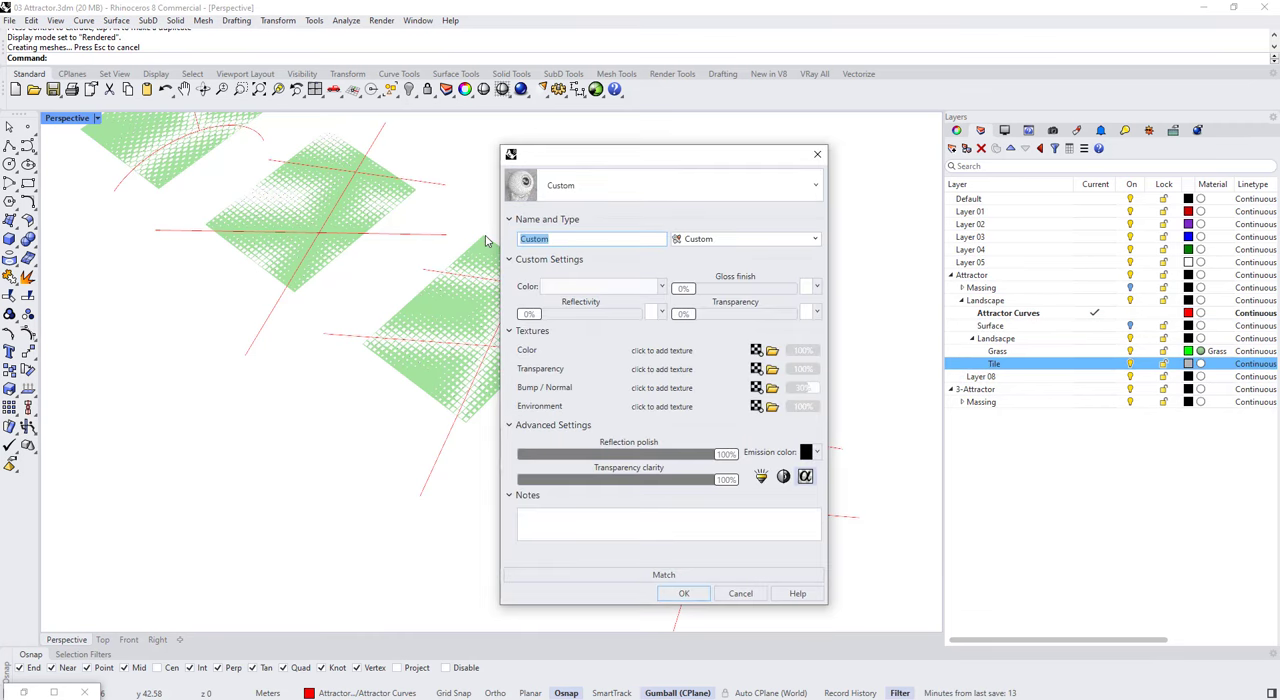
text(Tile 1)
click(546, 286)
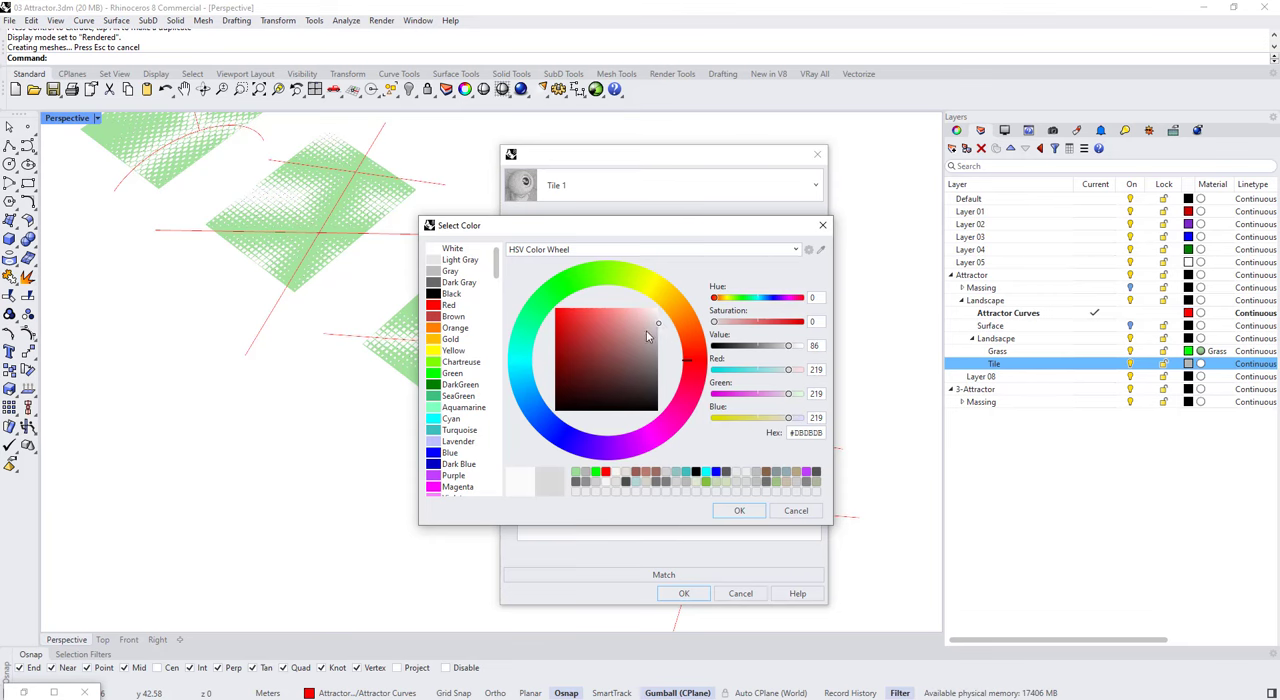
click(739, 514)
click(683, 595)
Step: Inspect the materials on the baked landscape panels, then change the Perspective viewport's display mode
right_drag(452, 376, 505, 390)
scroll(719, 470, up, 3)
shift+right_drag(385, 352, 482, 369)
click(97, 118)
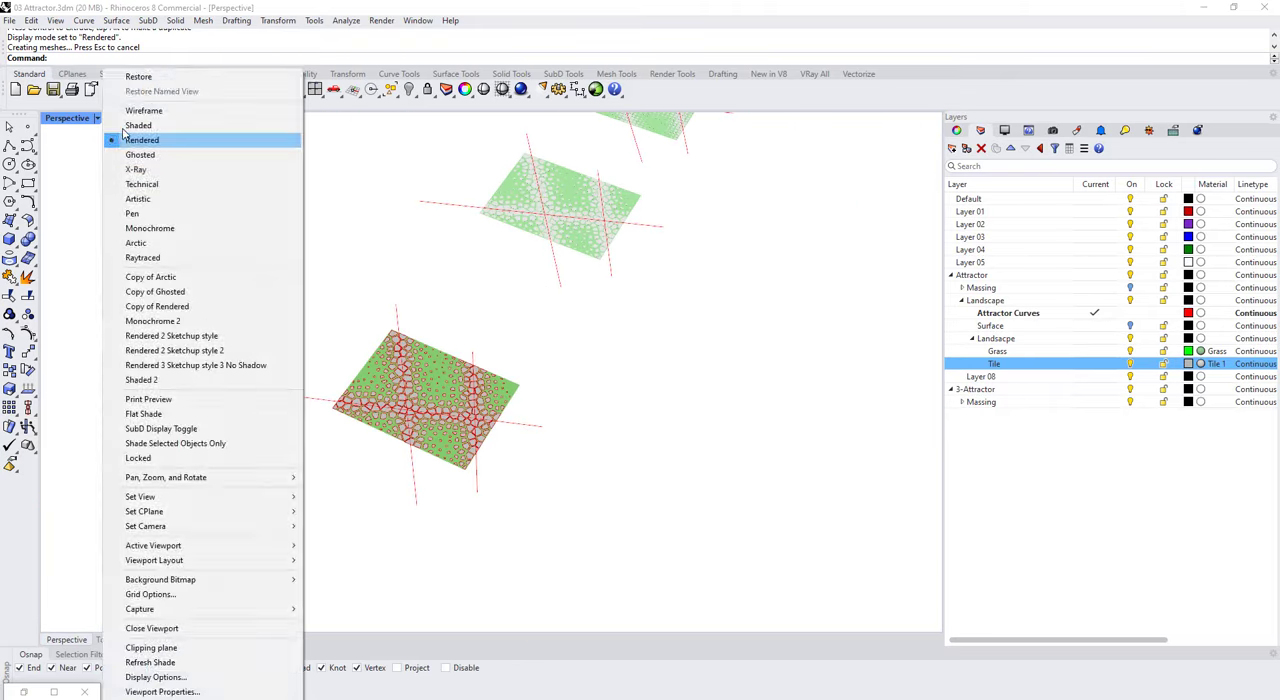
click(130, 134)
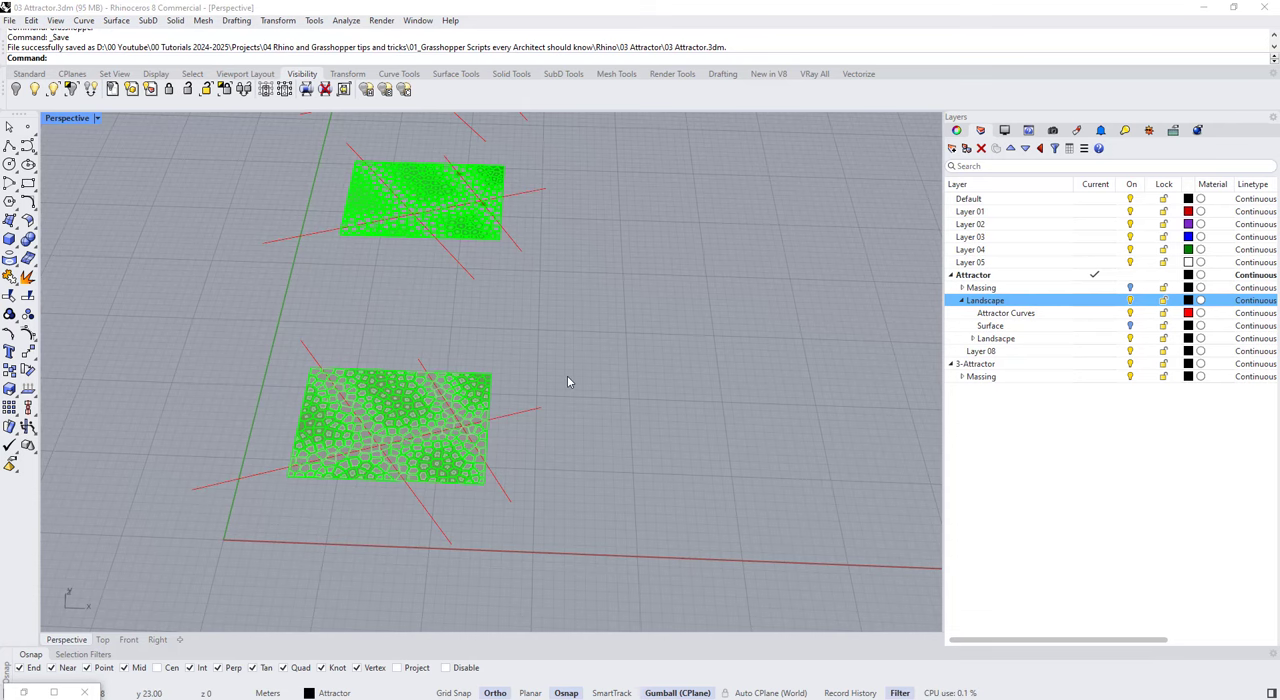
Step: Turn off the Landsacpe sublayer and delete Layer 08, leaving the Landscape layer collapsed
right_drag(556, 408, 522, 376)
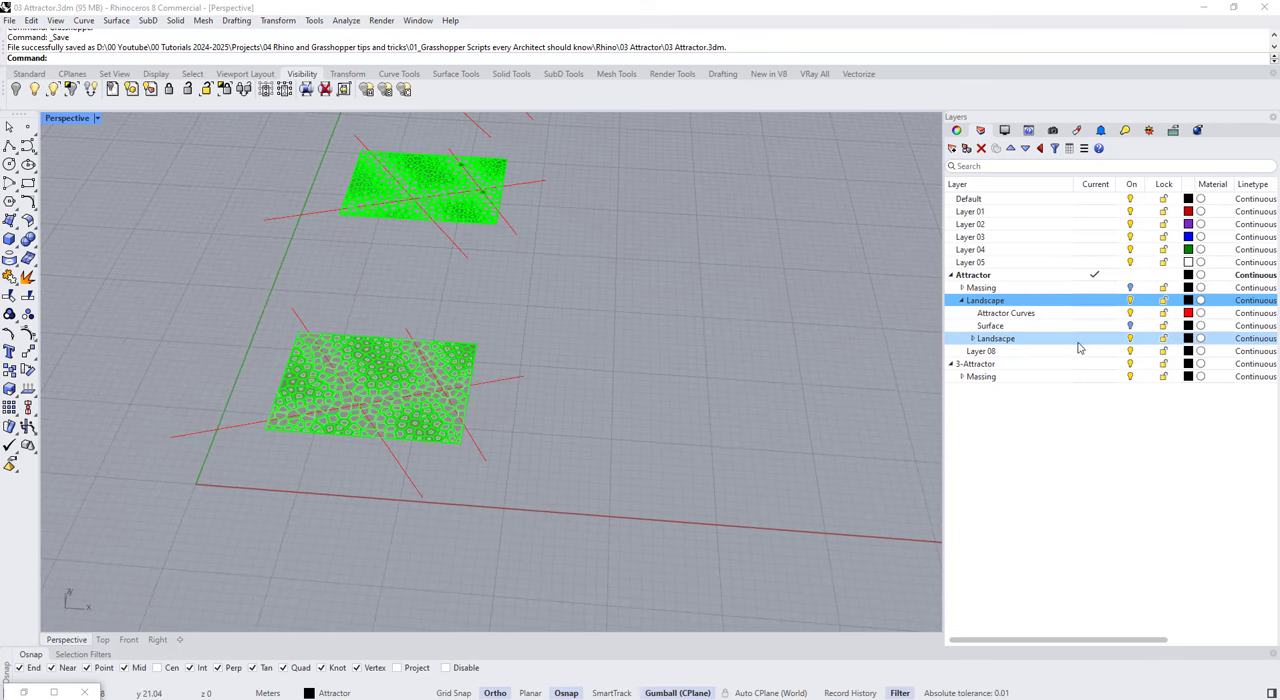
click(1131, 341)
click(982, 353)
click(981, 149)
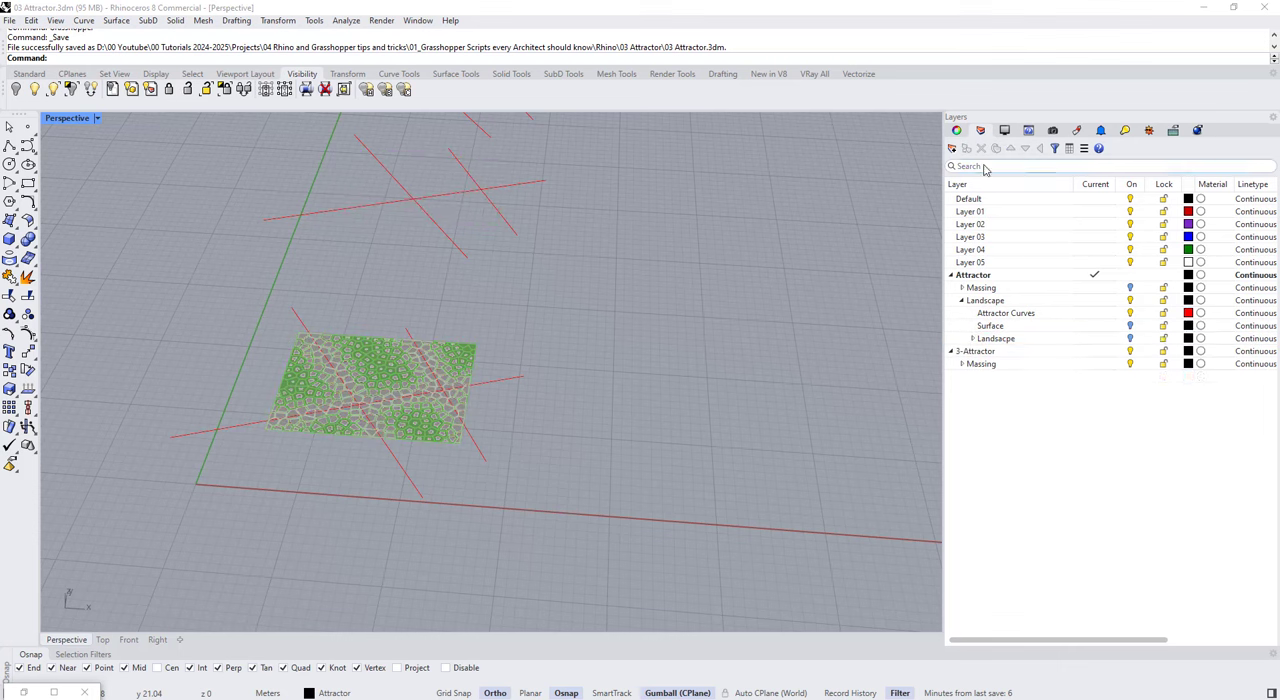
click(961, 300)
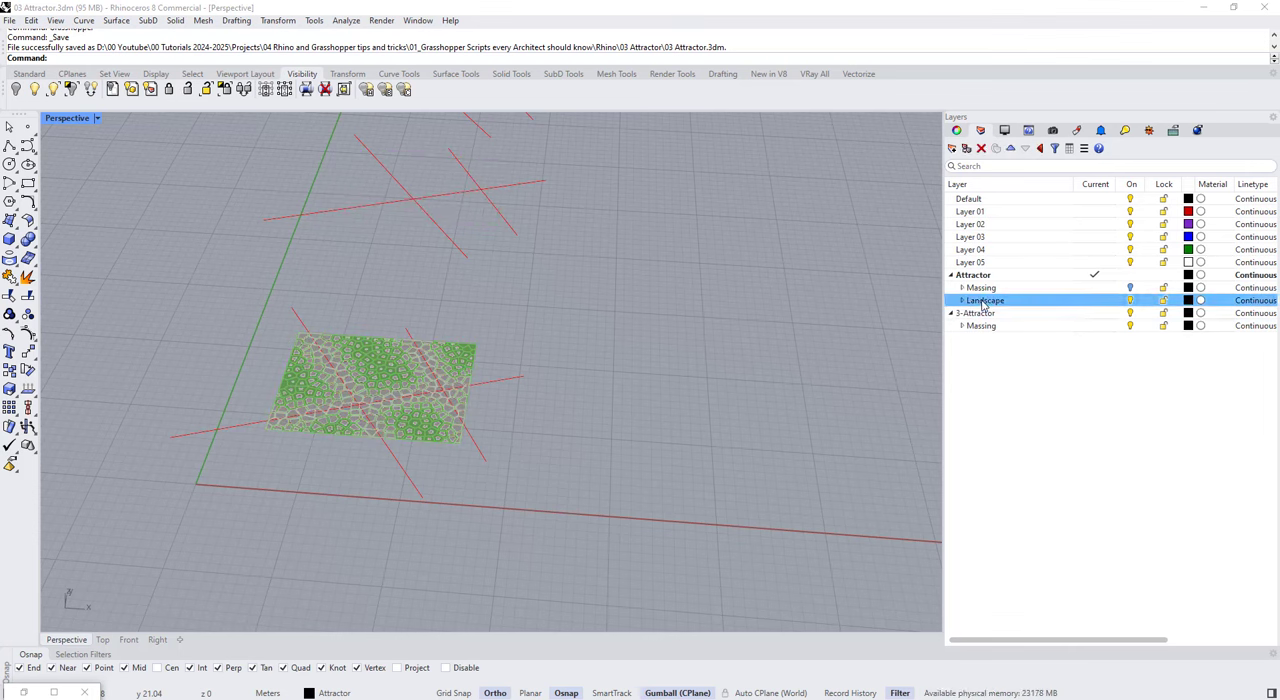
Step: Duplicate the Landscape layer together with all its sublayers and name the copy Paneling
right_click(983, 301)
click(1033, 428)
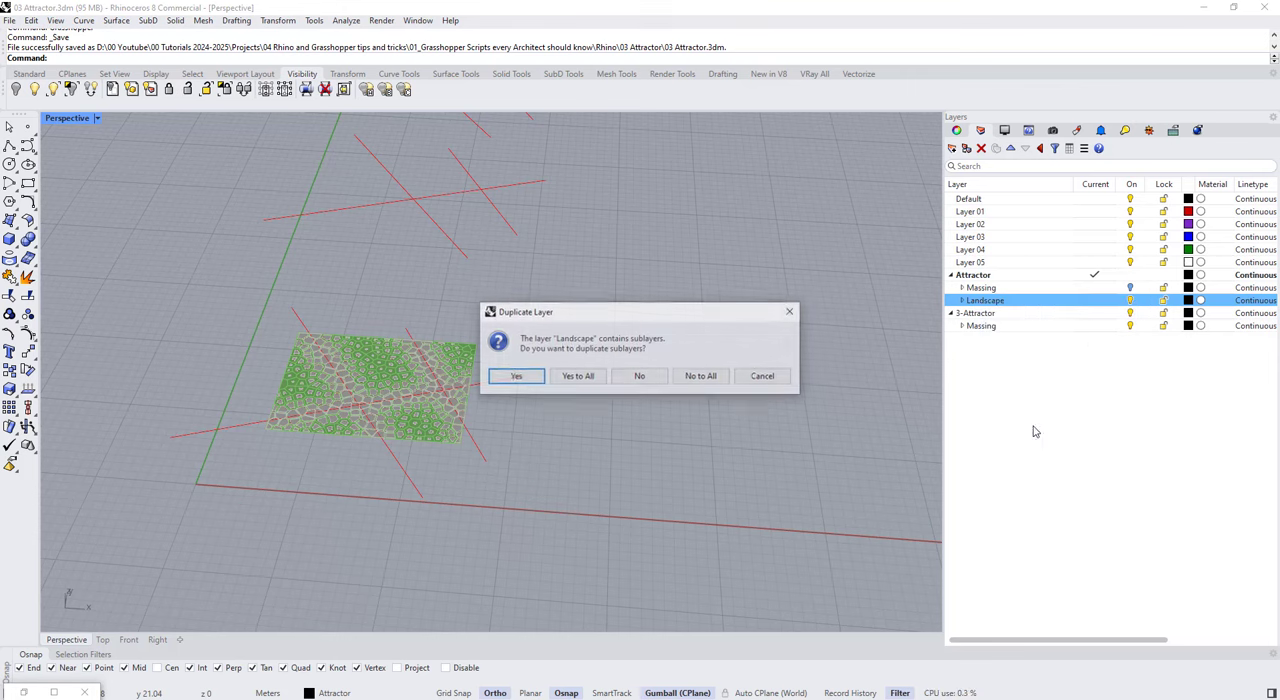
click(568, 378)
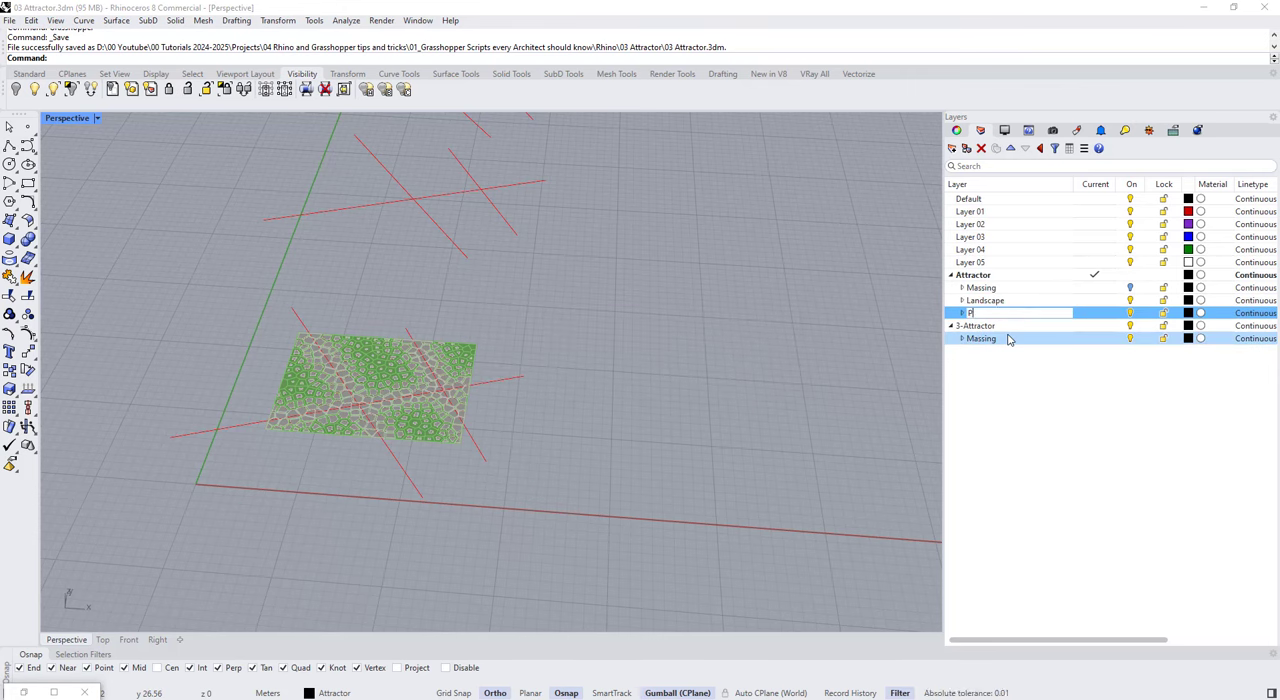
click(962, 313)
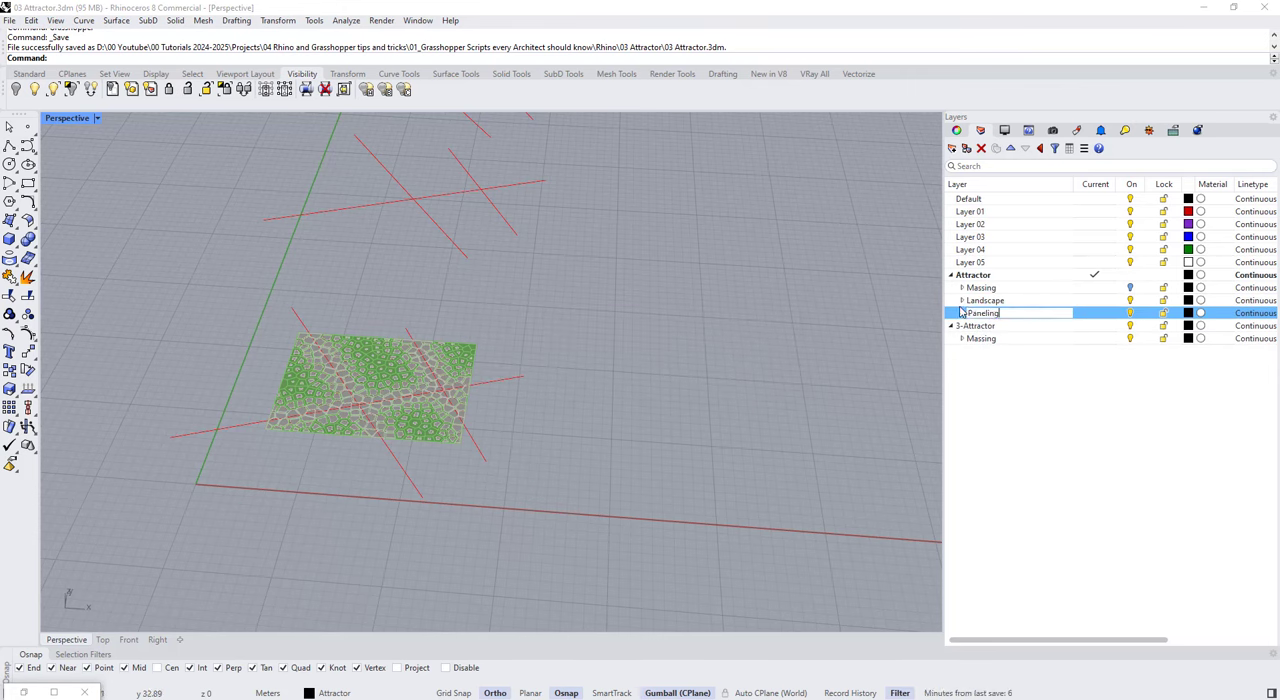
Step: Under Paneling, delete the copied Landsacpe sublayer and add a new layer named Panels
click(990, 338)
click(1003, 353)
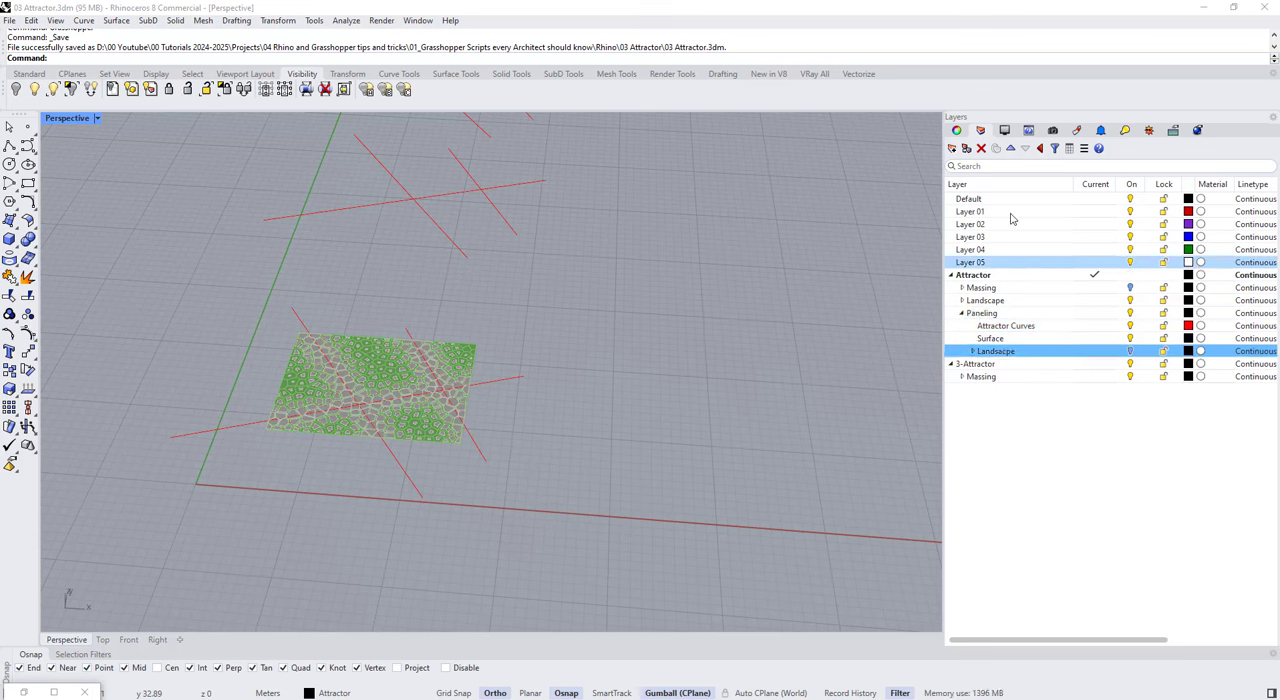
click(982, 150)
click(997, 337)
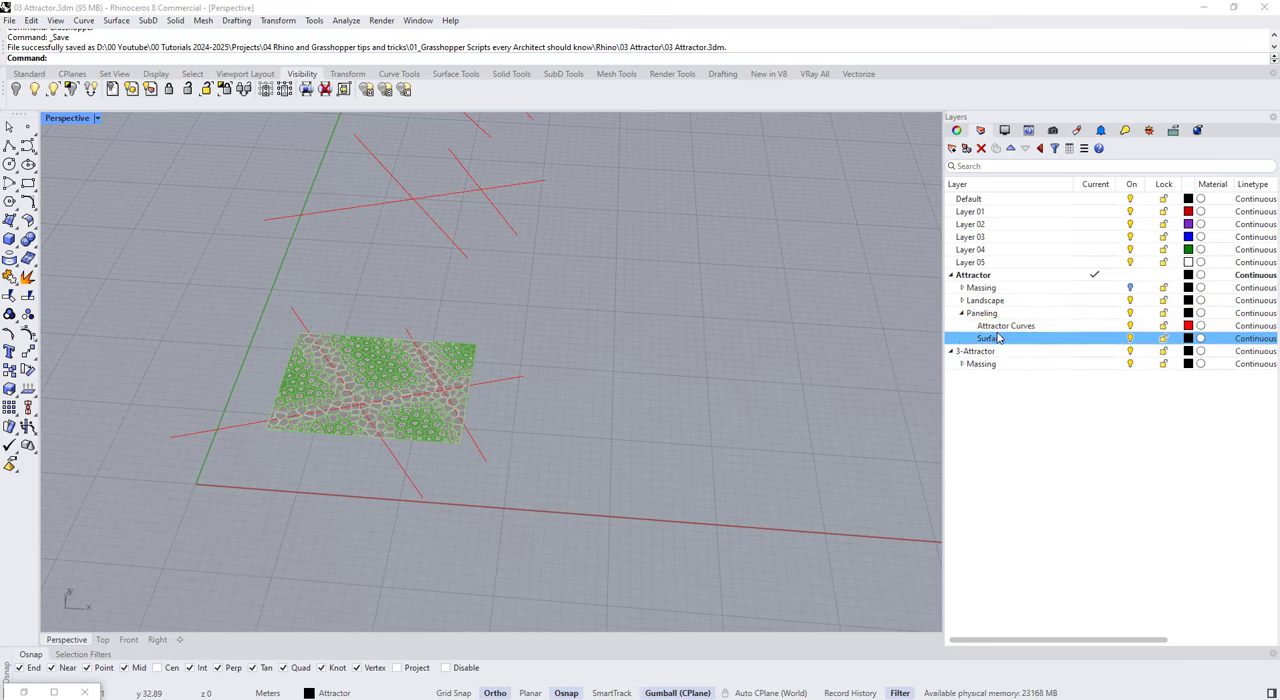
click(953, 150)
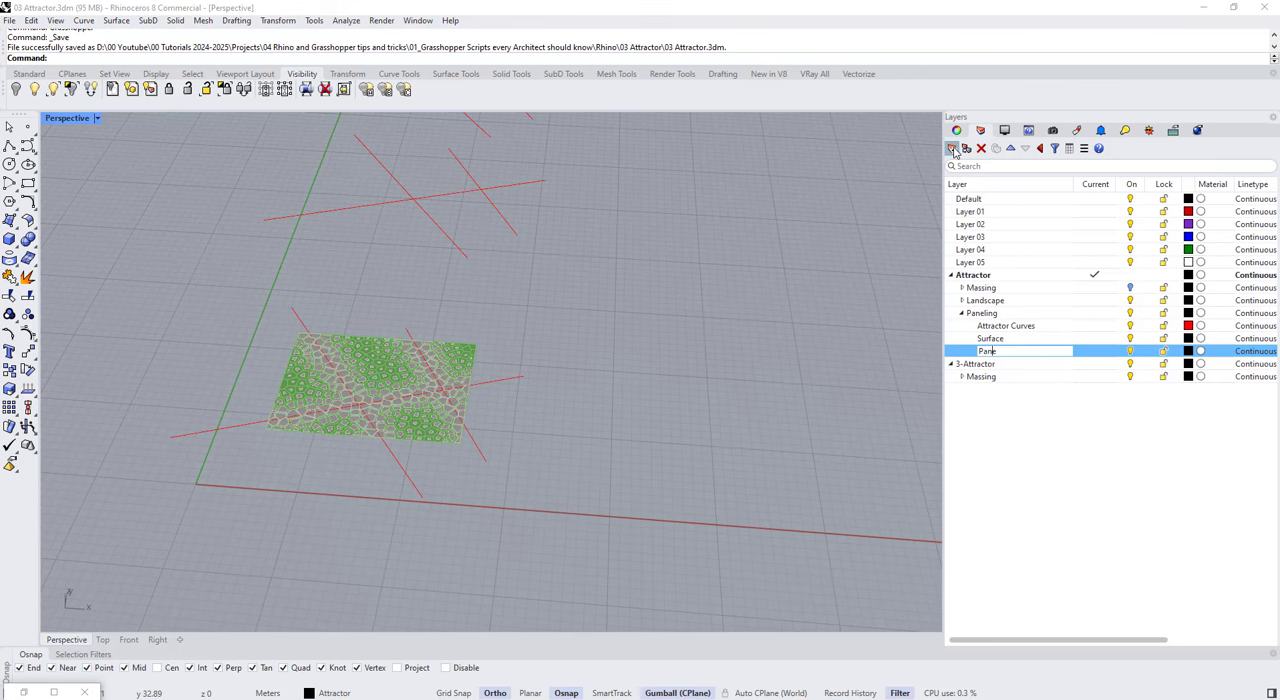
Step: Add three sublayers inside the Panels layer named Structure, Glass and Panels
click(966, 149)
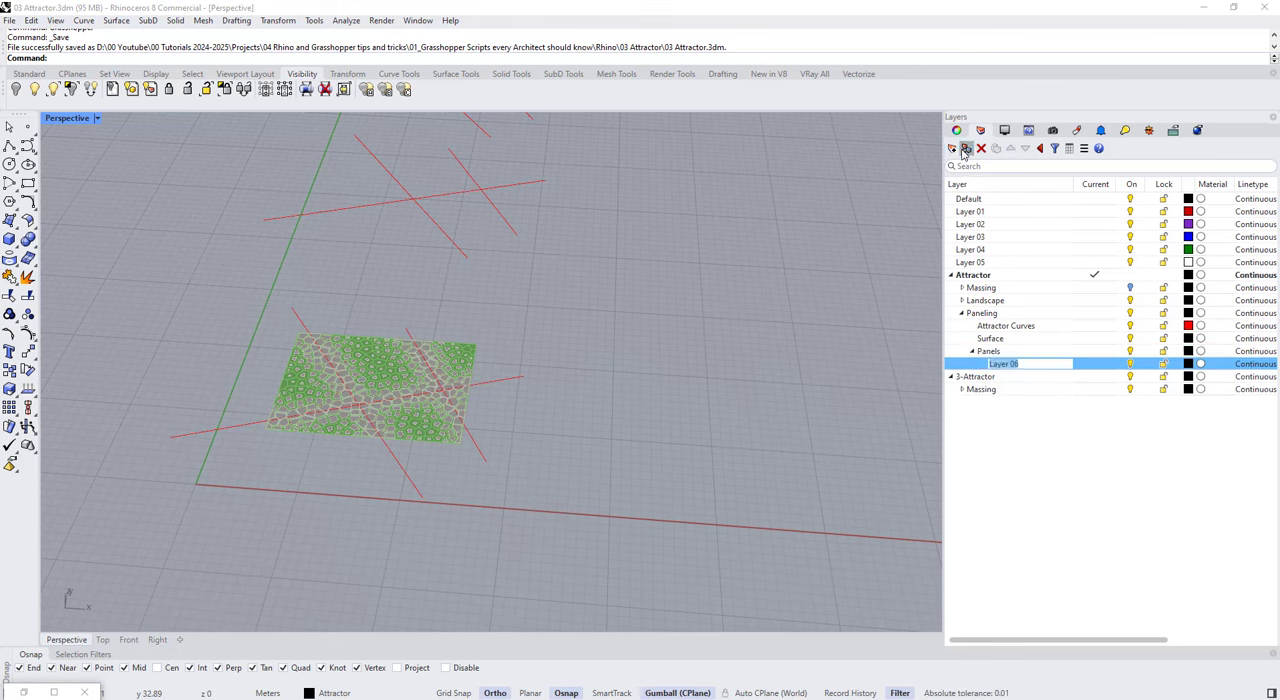
click(954, 150)
click(954, 150)
click(1020, 368)
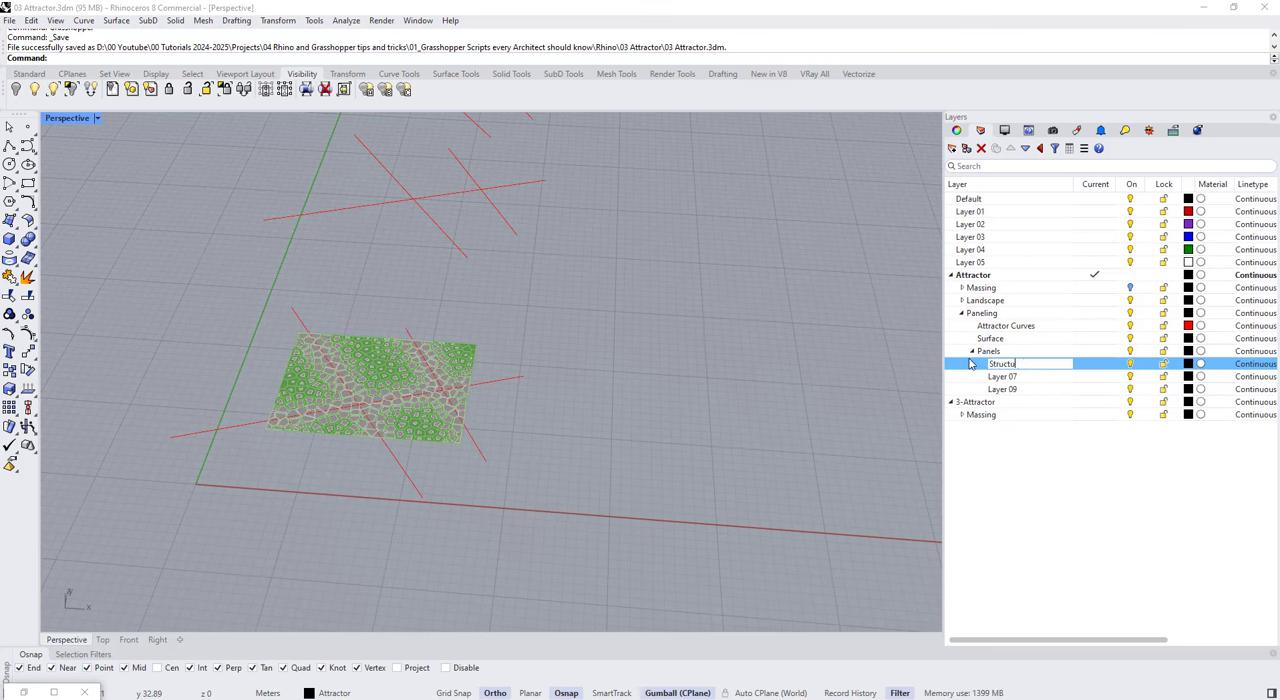
double_click(1027, 376)
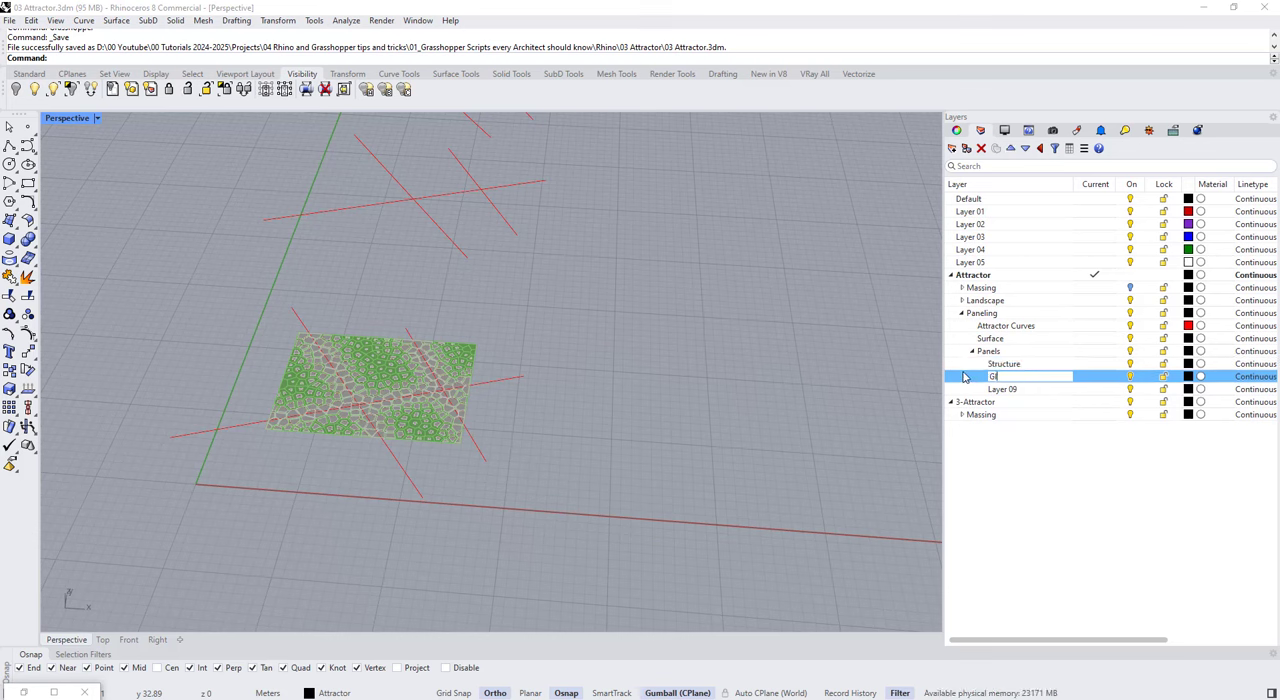
click(1005, 389)
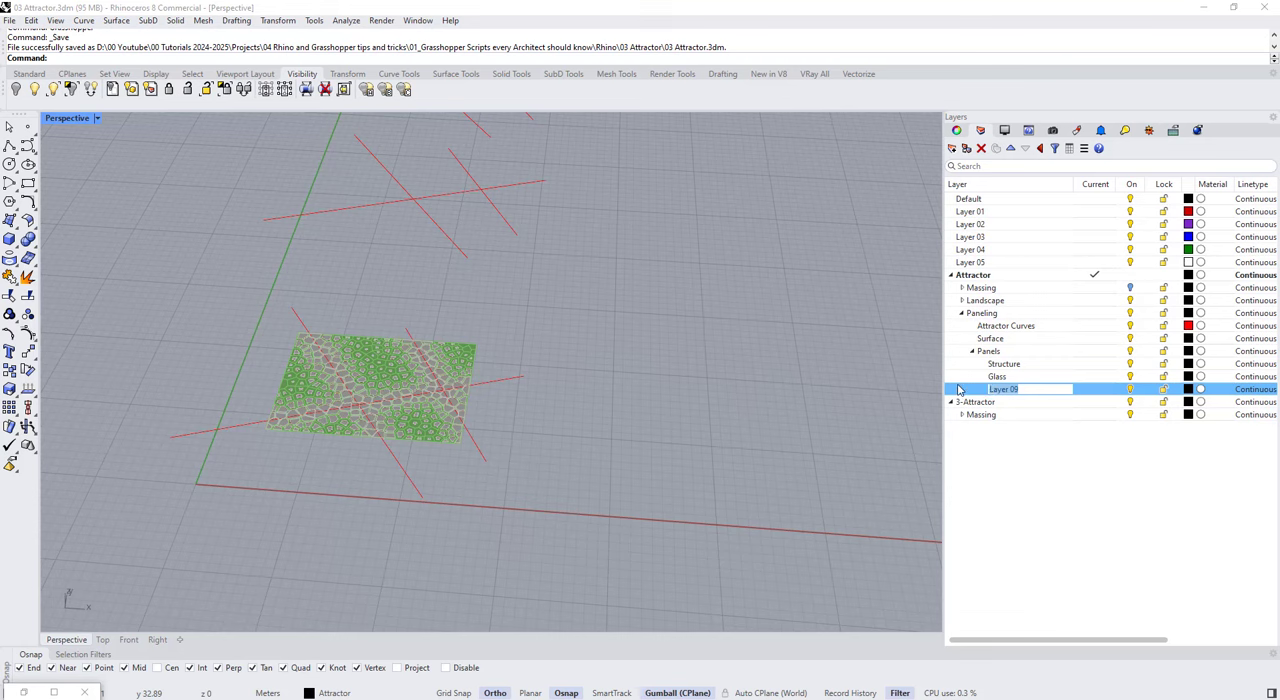
Step: Colour the Glass layer cyan, the Structure layer dark grey and the inner Panels layer light grey
click(1187, 377)
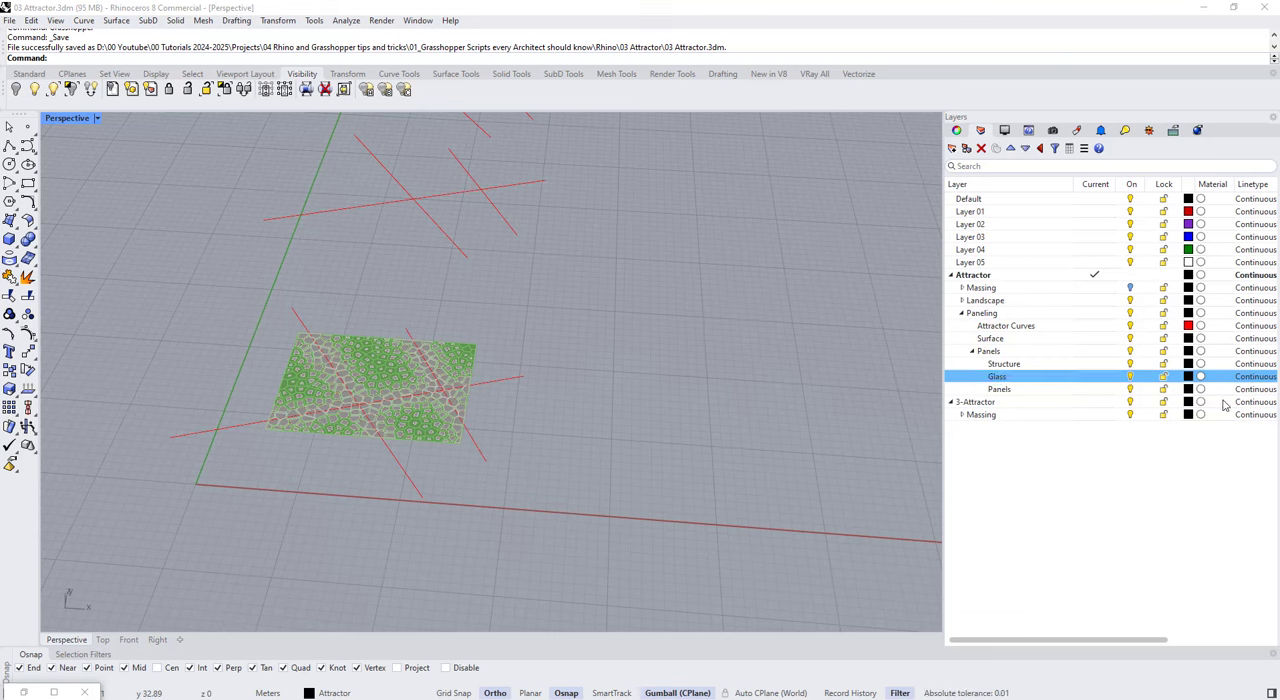
click(452, 419)
click(733, 513)
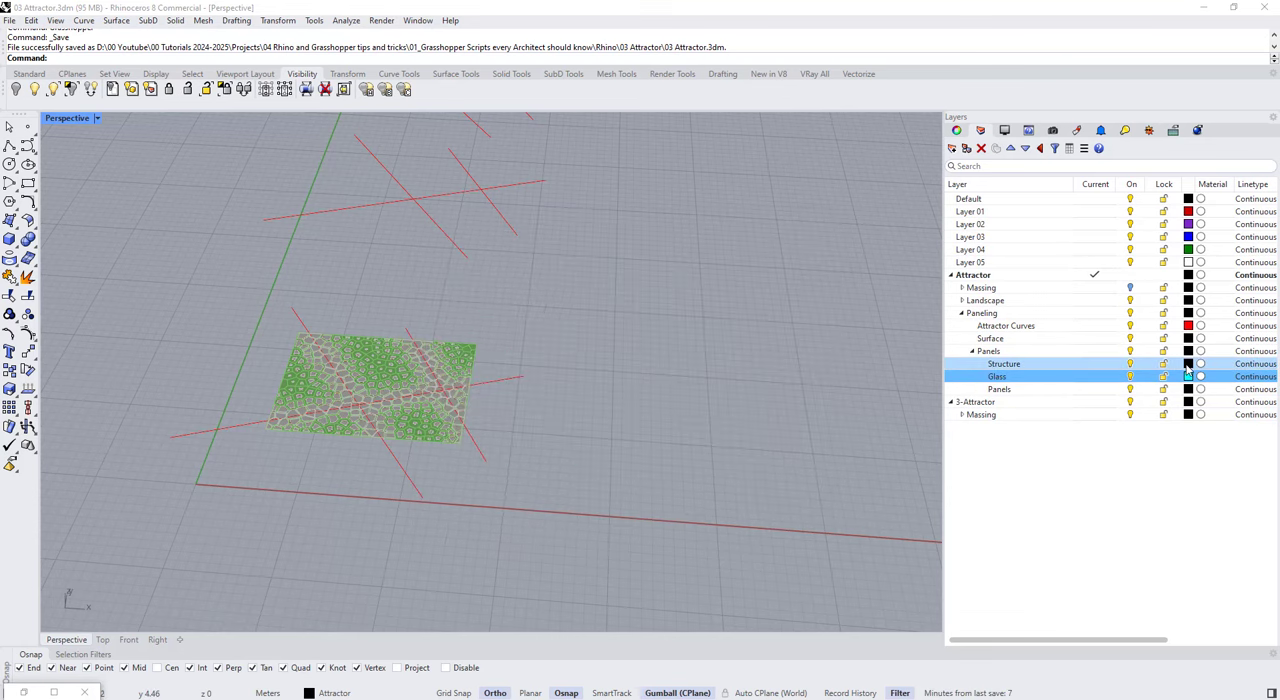
click(1188, 364)
click(742, 510)
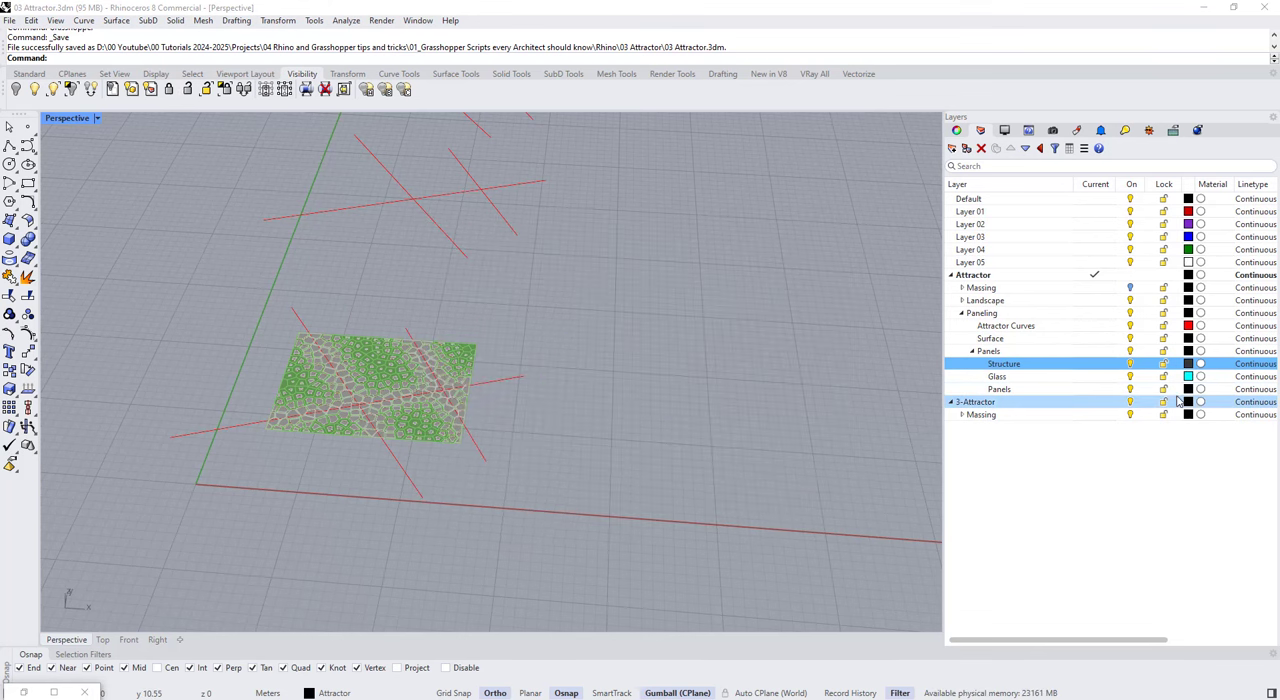
click(1188, 389)
click(705, 490)
click(740, 510)
Step: Turn off the Landscape layer with its contents and leave the Landscape and Paneling layers collapsed
right_drag(731, 526, 682, 492)
scroll(578, 366, down, 5)
drag(616, 312, 482, 202)
right_drag(629, 293, 622, 336)
key(Escape)
click(961, 313)
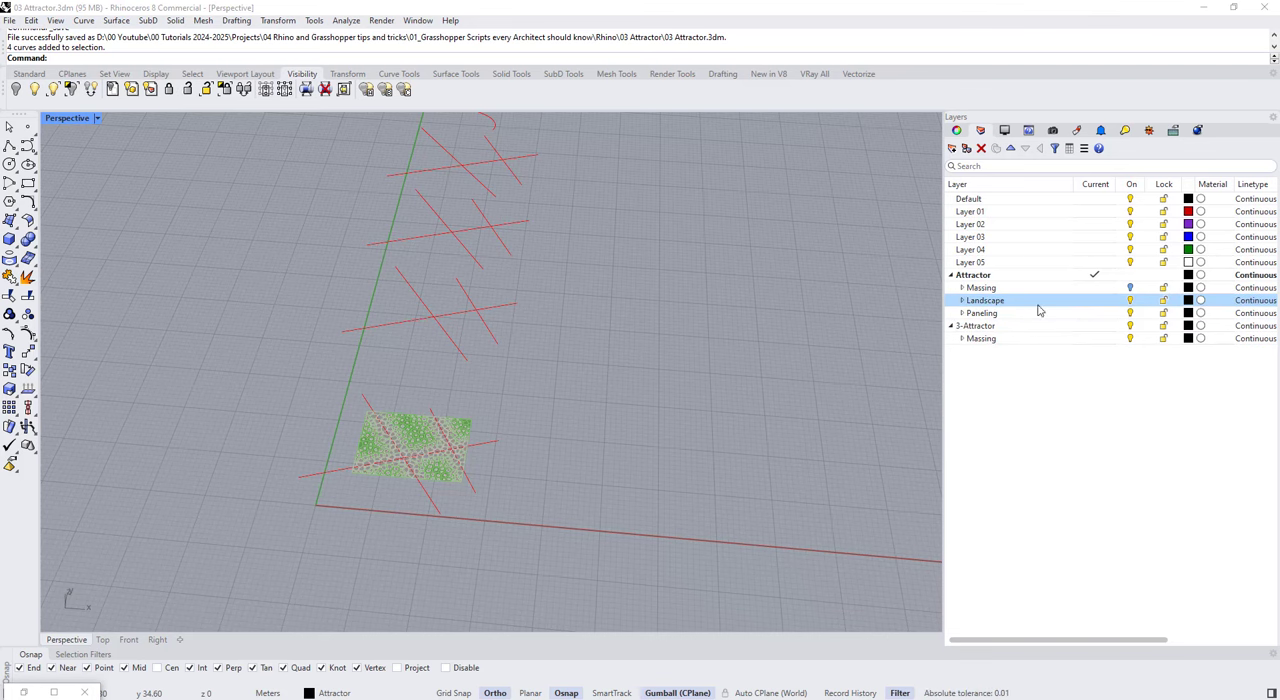
click(1130, 300)
click(962, 301)
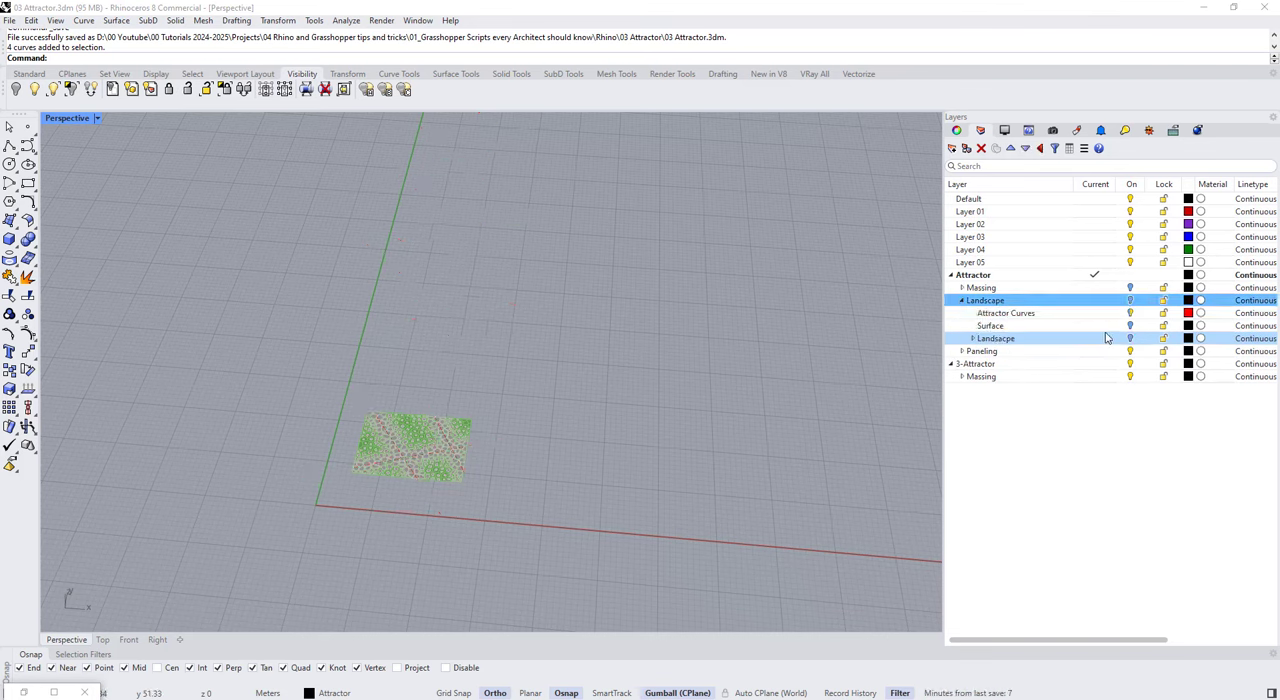
click(1130, 300)
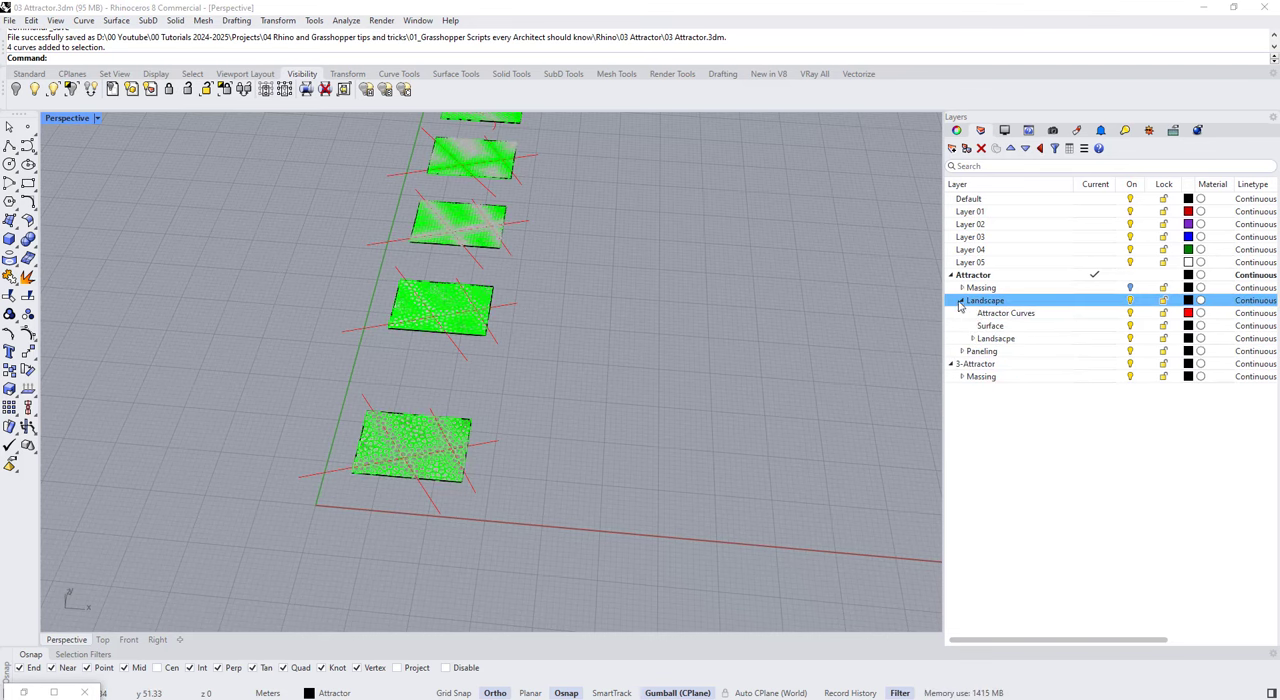
click(1130, 300)
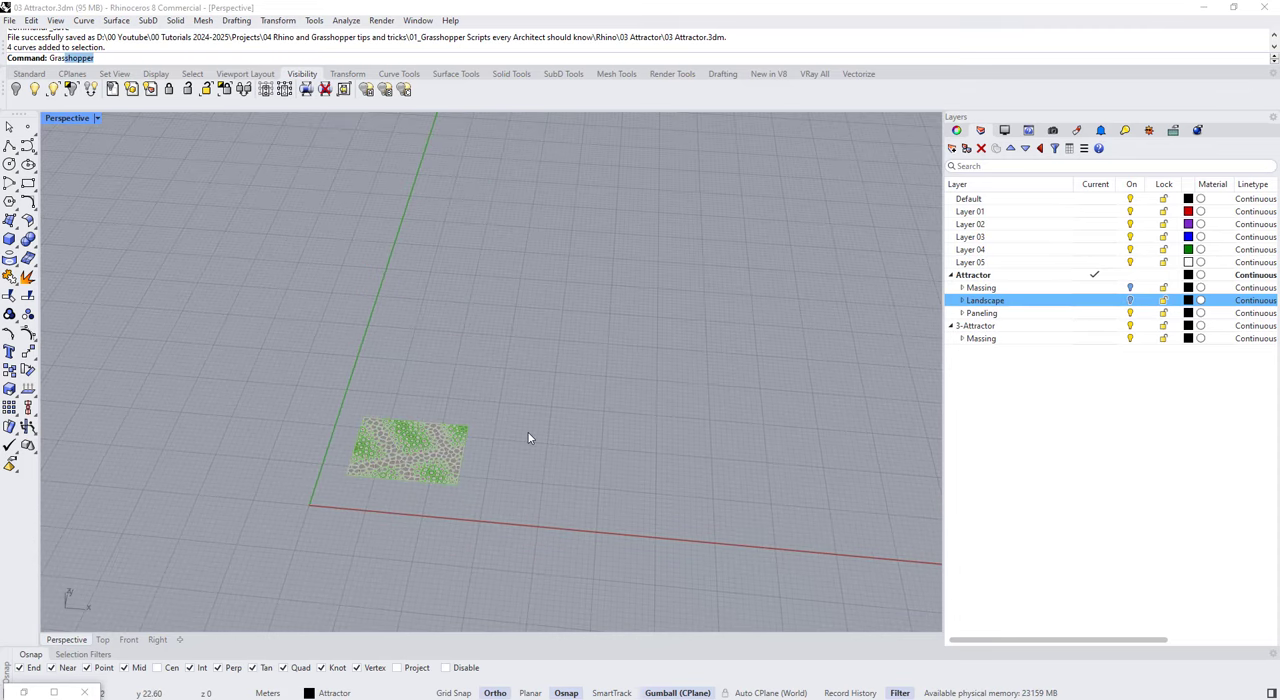
Step: Switch to Grasshopper and turn off the preview of the landscape script's panel, grass and tile components
key(Return)
scroll(948, 297, down, 7)
scroll(1123, 312, up, 4)
drag(1177, 272, 1067, 391)
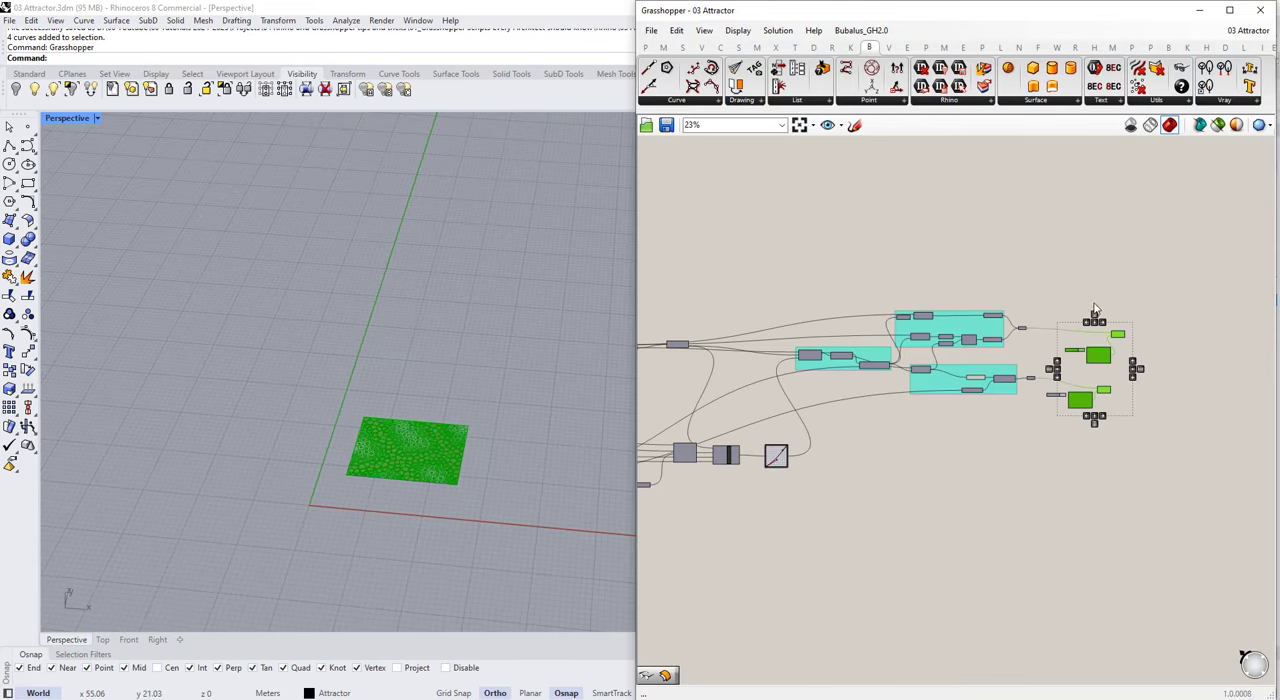
middle_click(1058, 287)
click(1106, 245)
scroll(1110, 263, down, 1)
drag(1145, 262, 822, 428)
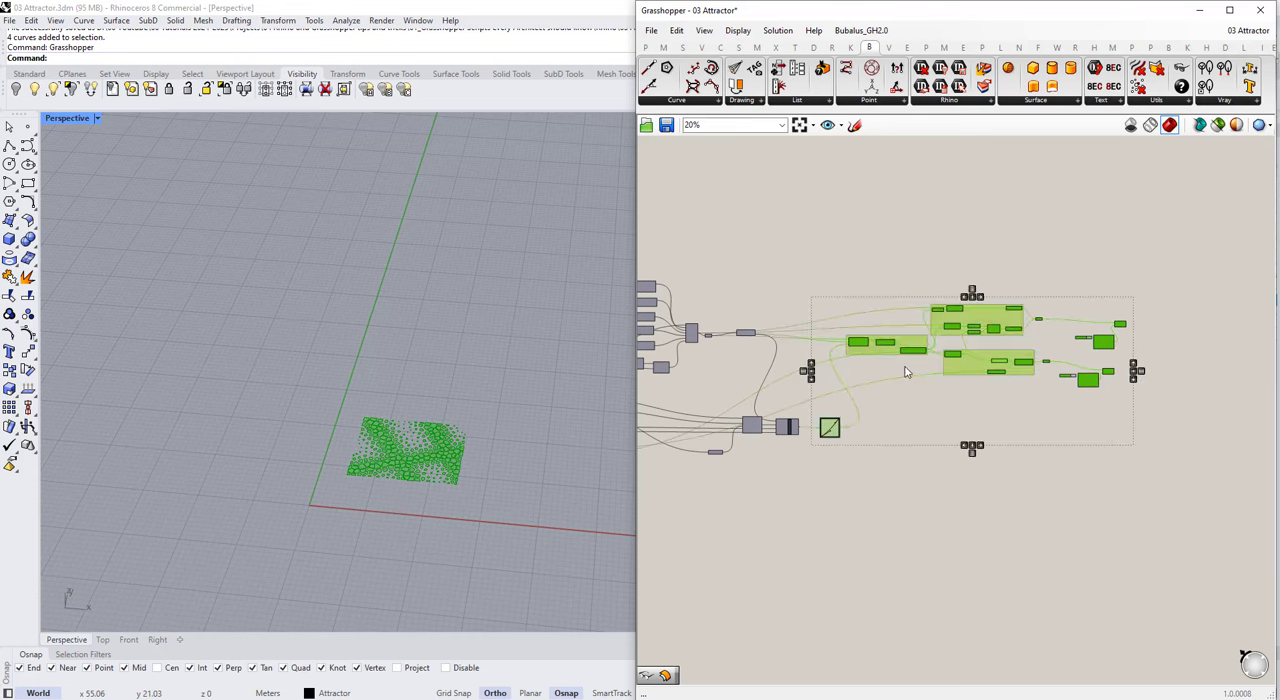
middle_click(901, 367)
click(945, 326)
click(1055, 253)
Step: Copy the entire landscape script, including its title, and place the duplicate below the original
scroll(1090, 256, down, 2)
drag(1175, 240, 668, 532)
scroll(800, 361, down, 3)
scroll(815, 310, up, 7)
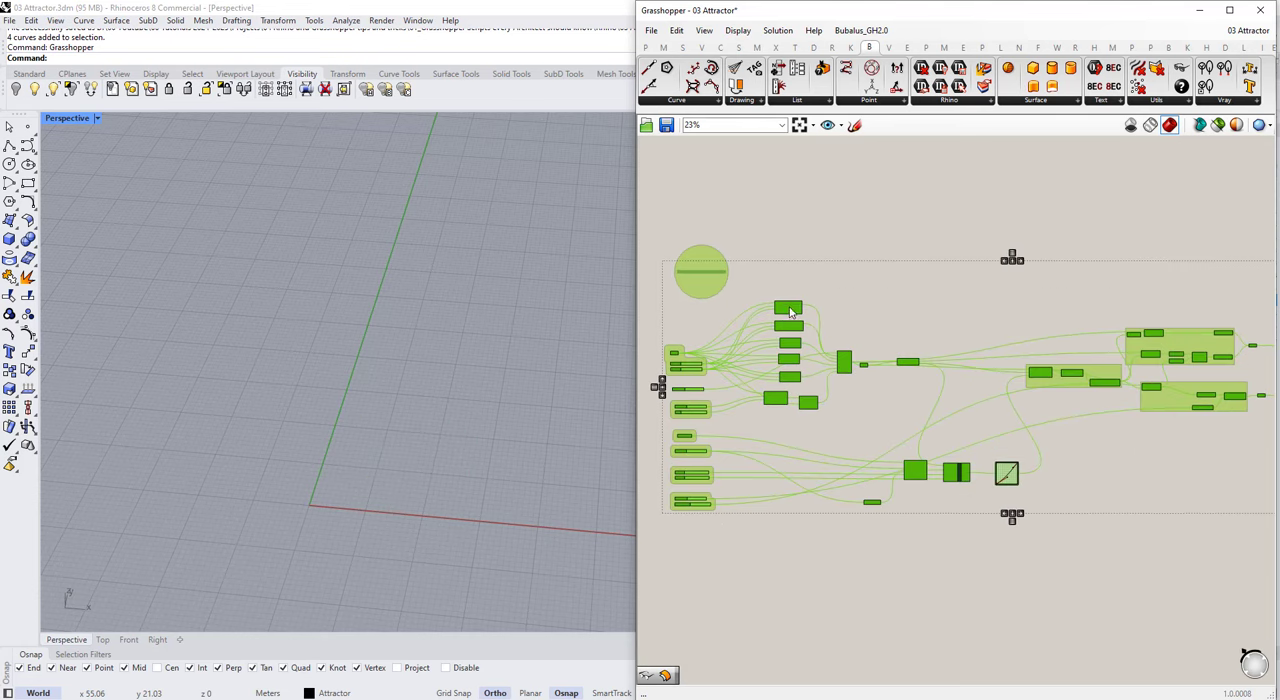
right_drag(690, 334, 696, 304)
scroll(696, 304, down, 1)
scroll(688, 230, down, 1)
drag(1223, 493, 662, 200)
scroll(729, 284, down, 1)
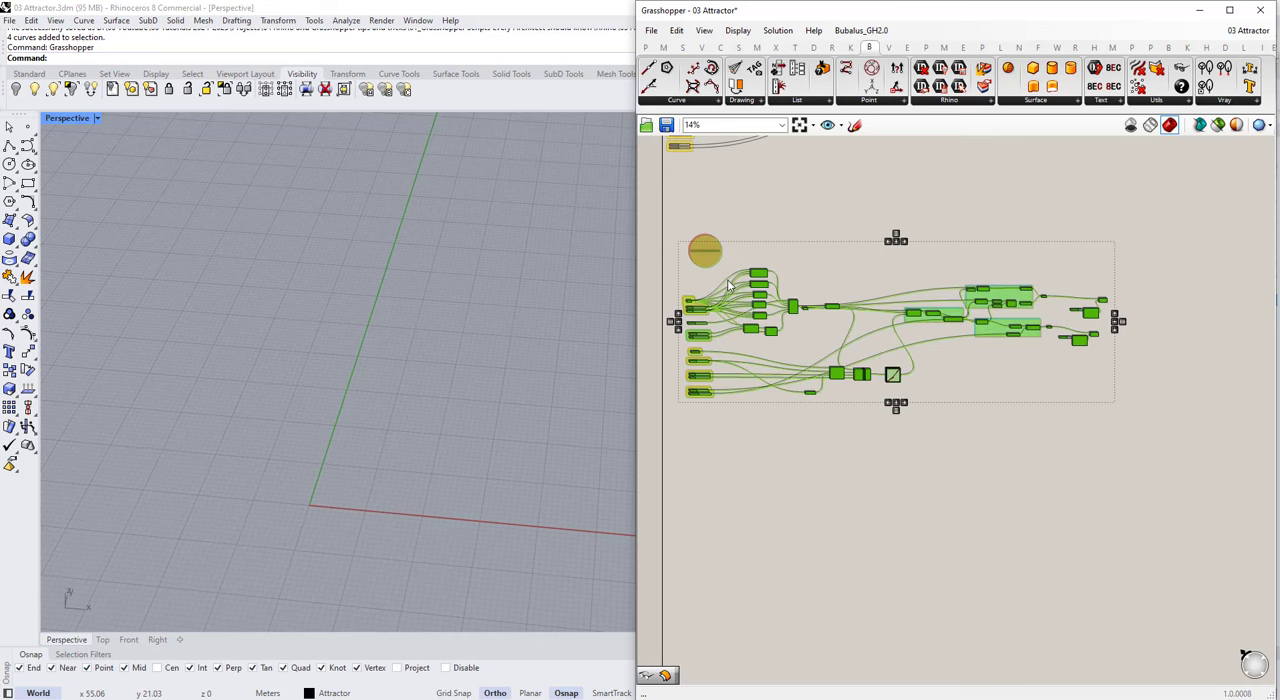
key(ctrl+c)
key(ctrl+v)
drag(710, 270, 710, 540)
Step: Change the duplicated script's title scribble to "Attractor Panels Script" and save the definition
click(760, 457)
scroll(705, 235, up, 6)
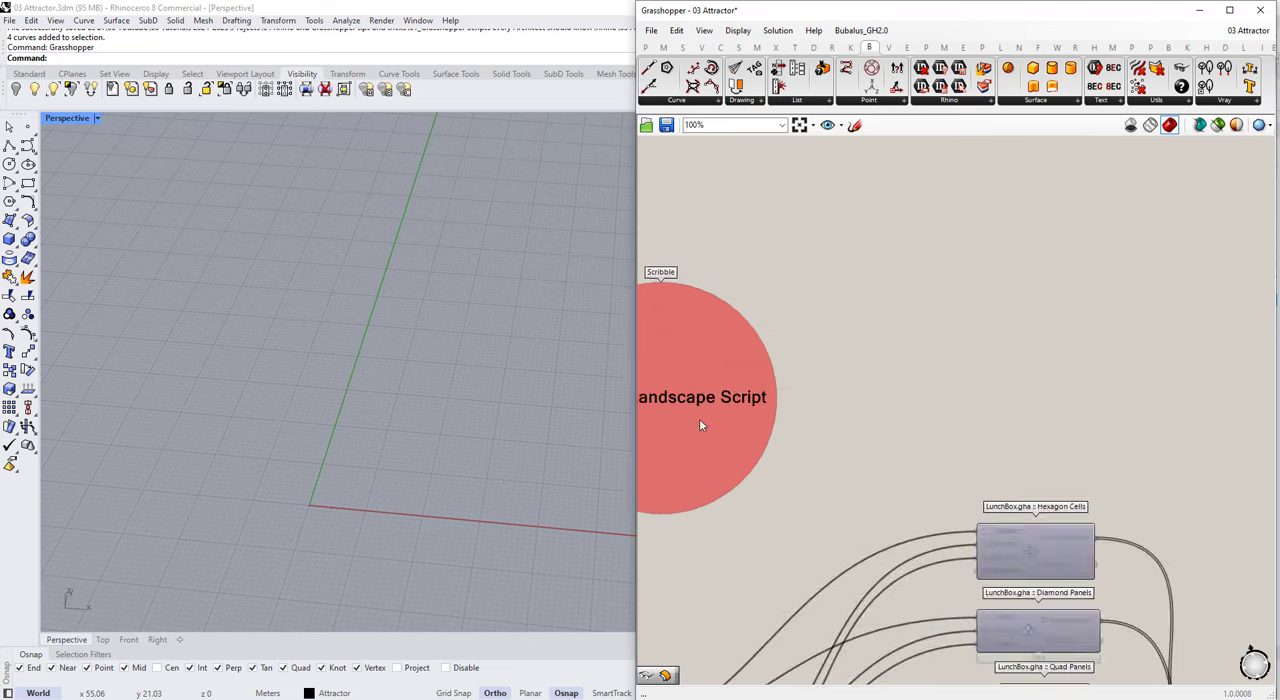
double_click(750, 400)
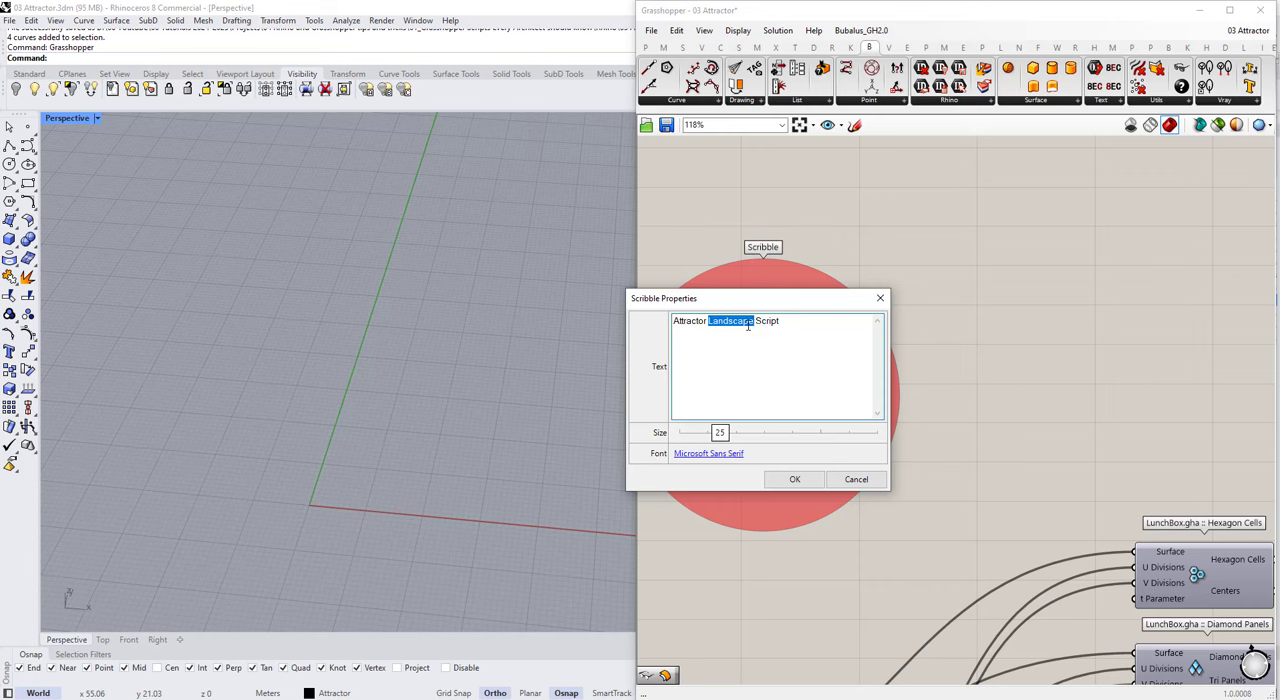
click(794, 479)
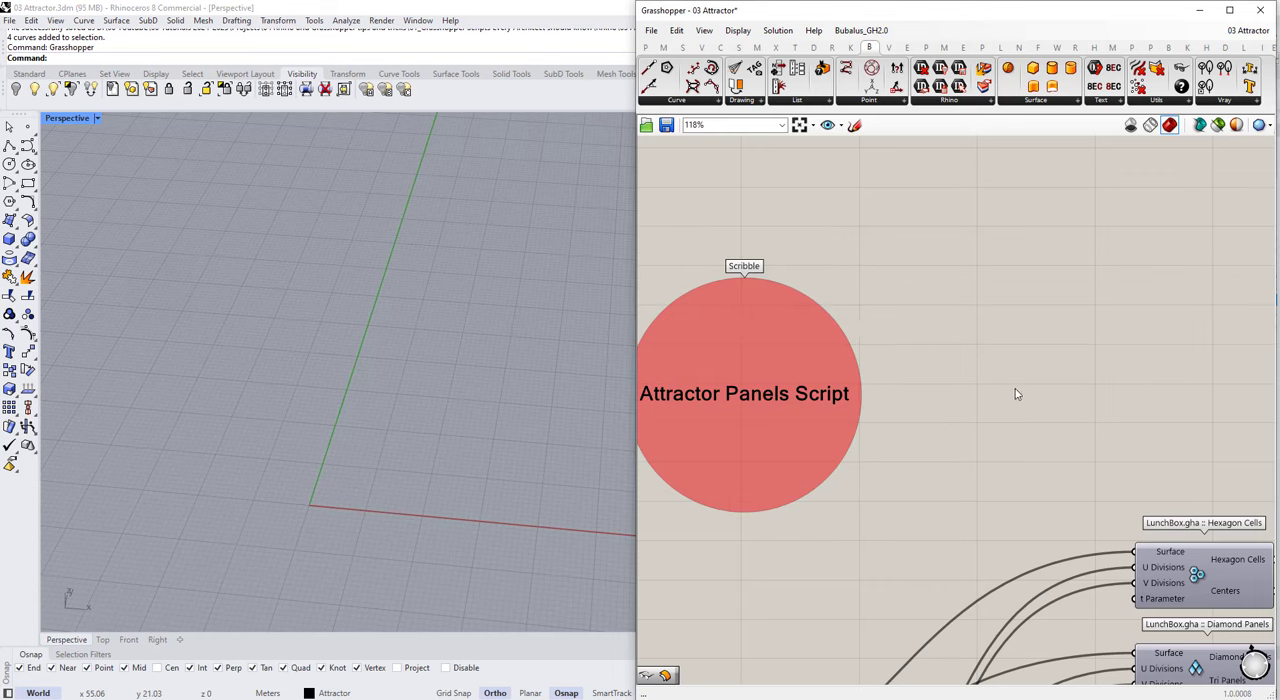
scroll(1014, 391, down, 5)
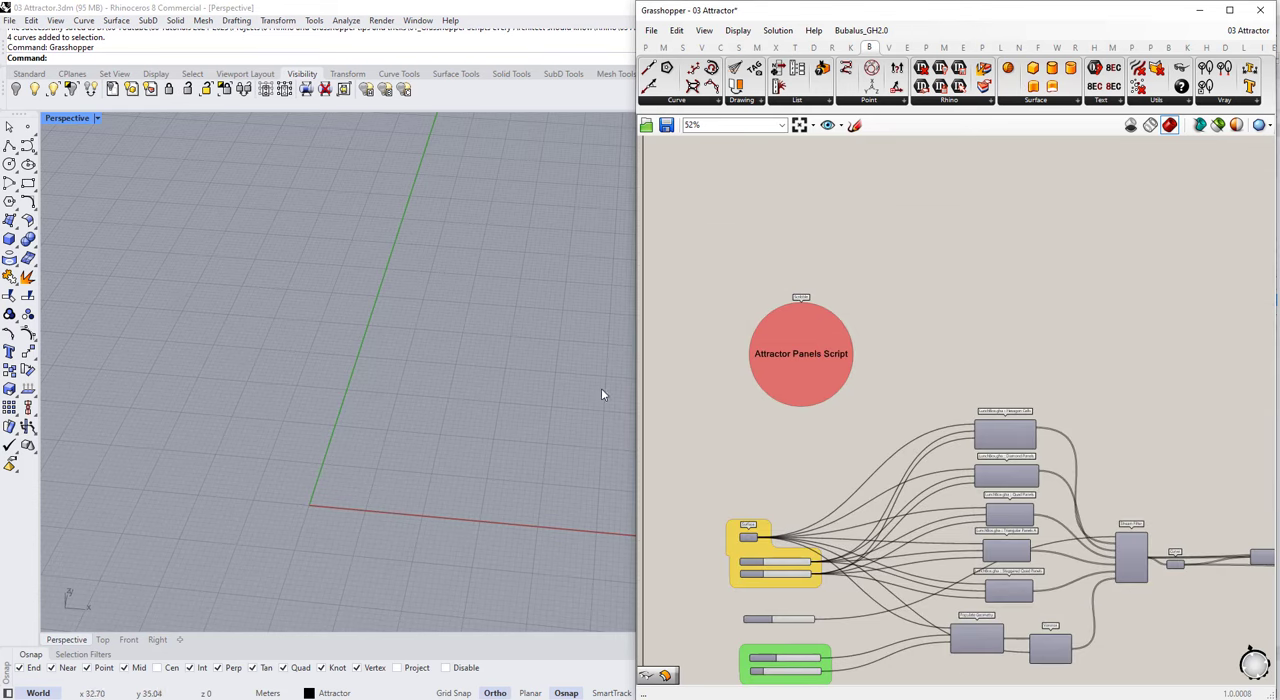
Step: Switch back to Rhino, expand the Paneling layer and make its Crvs sublayer current
click(1200, 11)
click(962, 313)
click(1094, 351)
click(177, 452)
scroll(250, 390, down, 4)
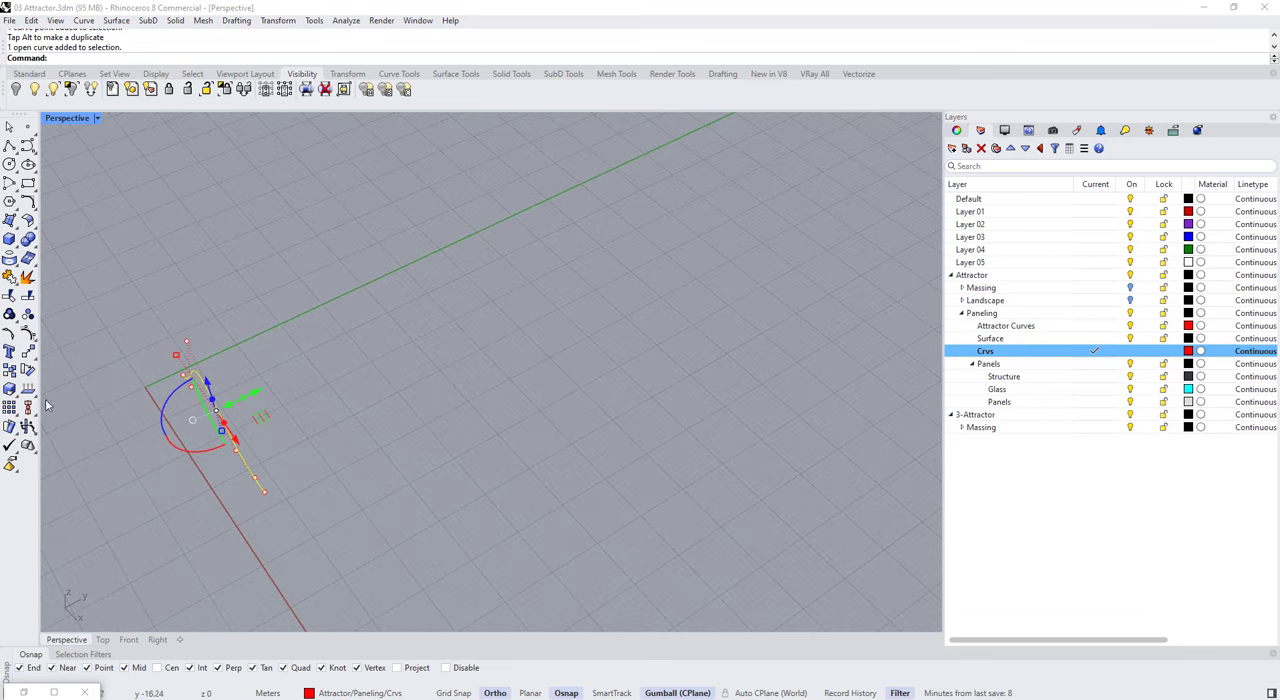
Step: Try copying the bent curve in a row along the Y axis, and undo the copies and its control-point move
click(9, 371)
click(263, 493)
click(322, 463)
click(388, 434)
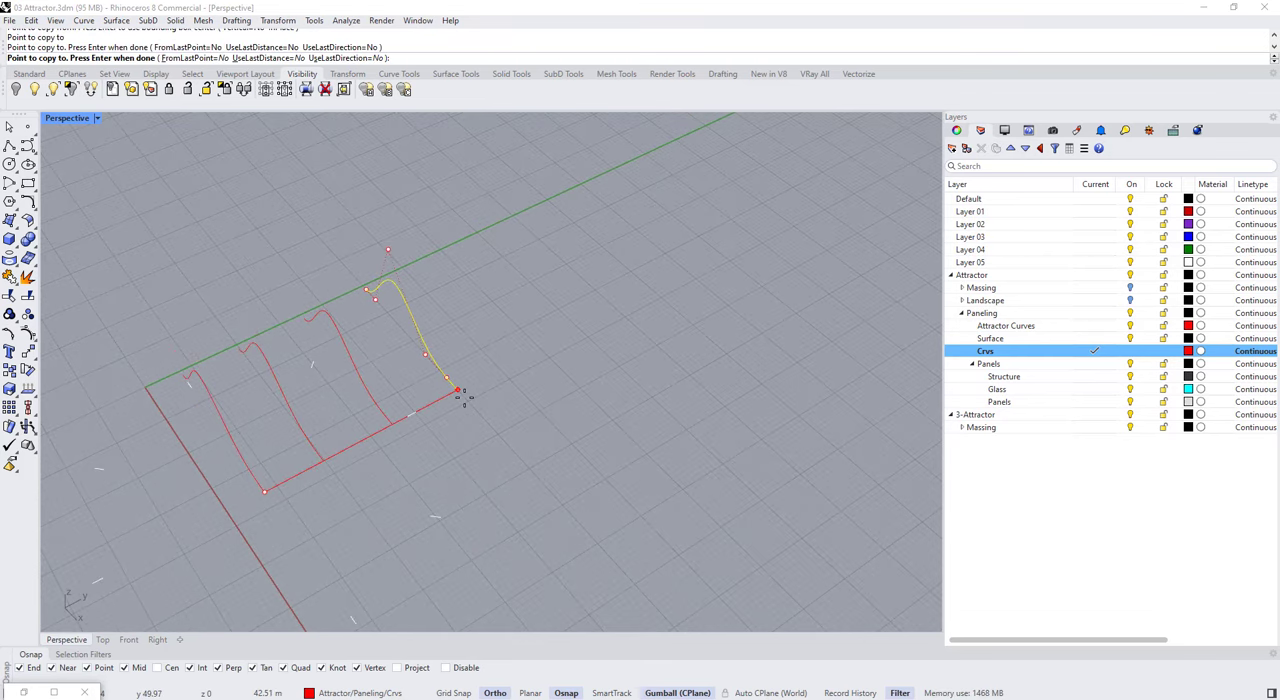
click(460, 393)
key(Return)
key(Return)
right_drag(480, 463, 463, 383)
key(Escape)
key(Escape)
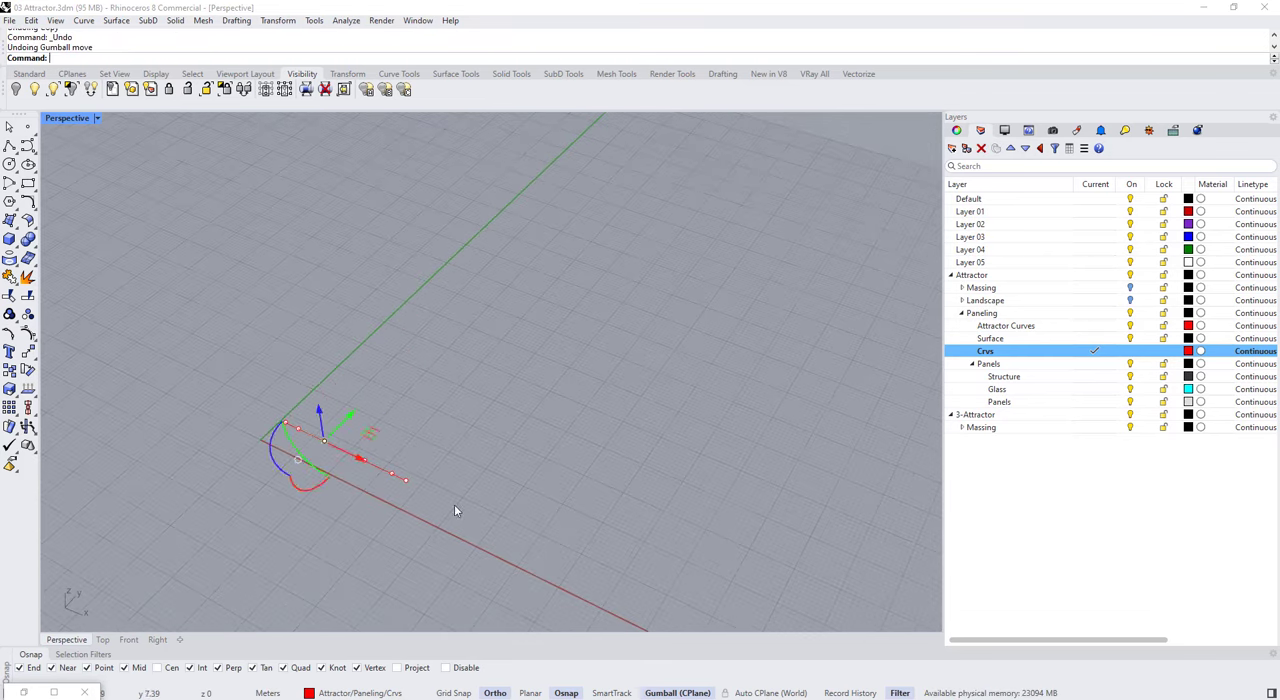
Step: Copy the straight curve four times at even spacing along the Y axis, using its endpoint as base point
click(379, 467)
click(7, 378)
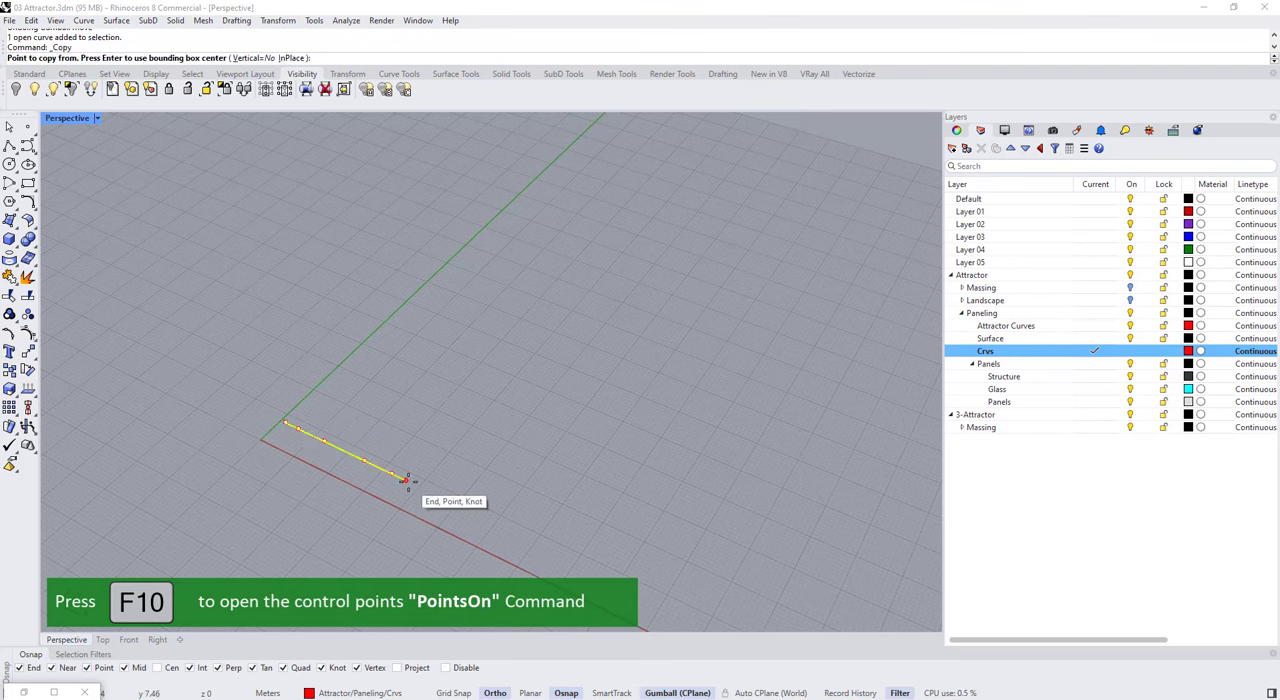
click(406, 480)
click(442, 439)
click(482, 395)
click(520, 351)
Step: Show the control points of all five curves and select single inner points on several of them
drag(610, 503, 308, 235)
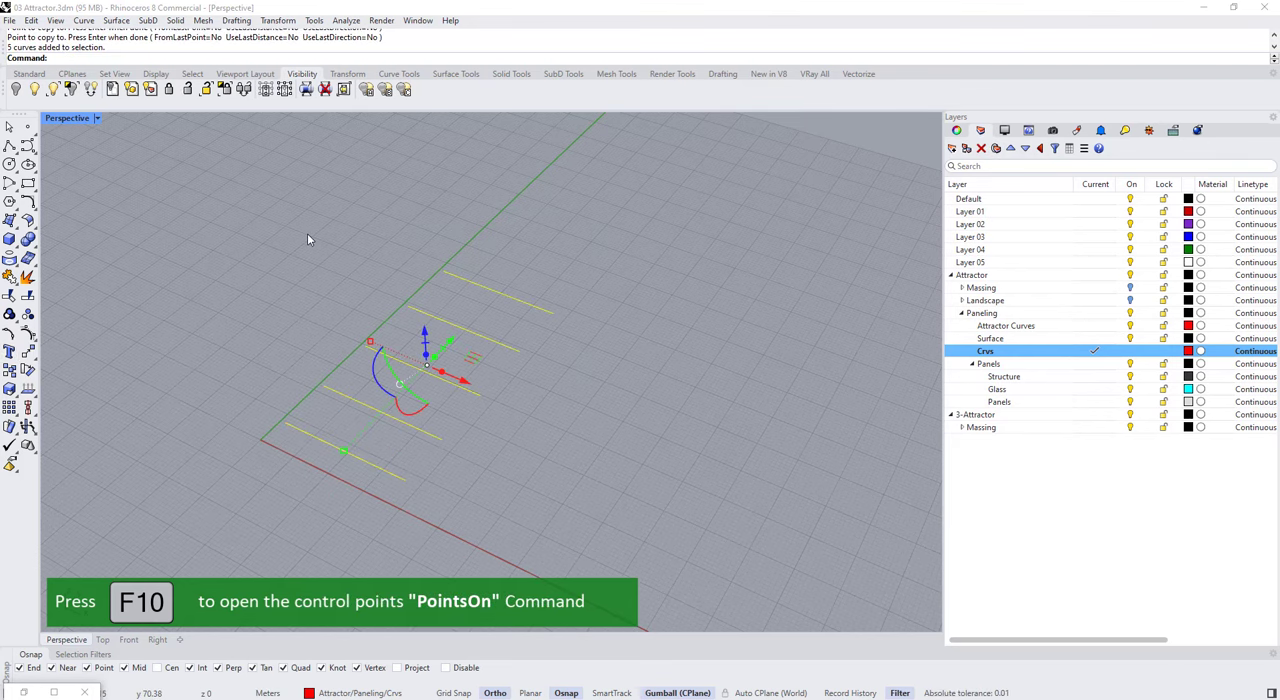
key(F10)
click(321, 439)
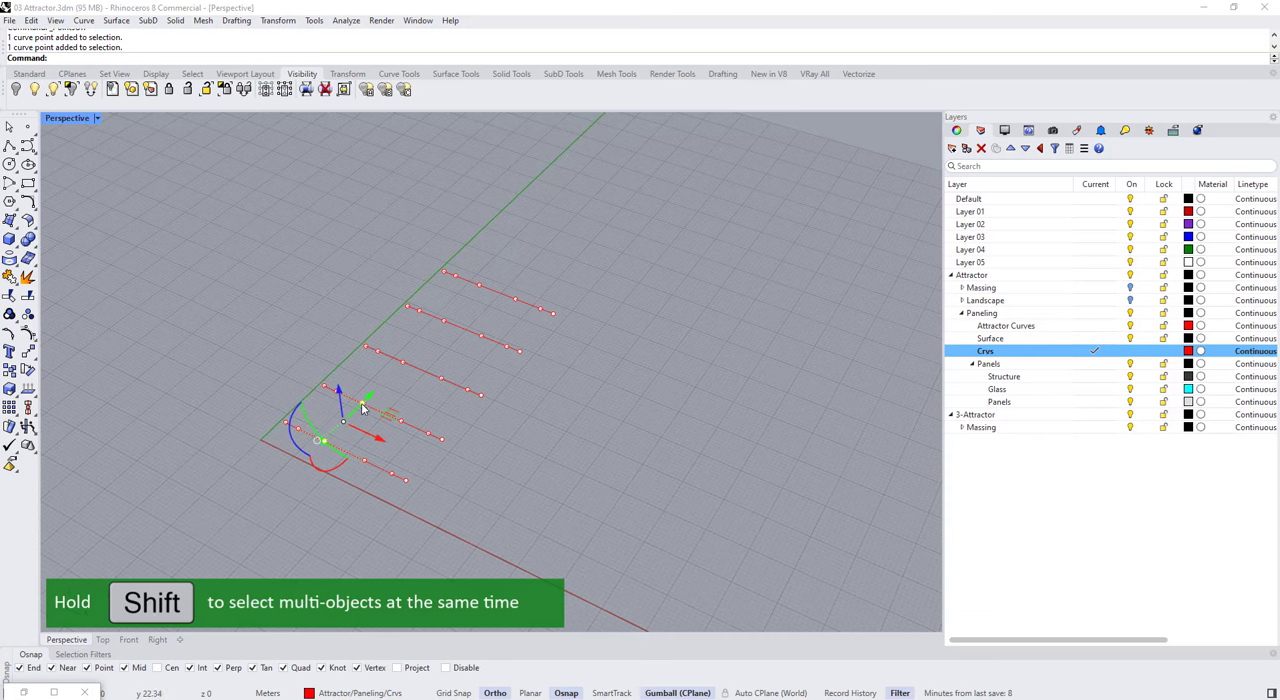
right_drag(452, 306, 408, 420)
ctrl+click(447, 345)
ctrl+click(450, 288)
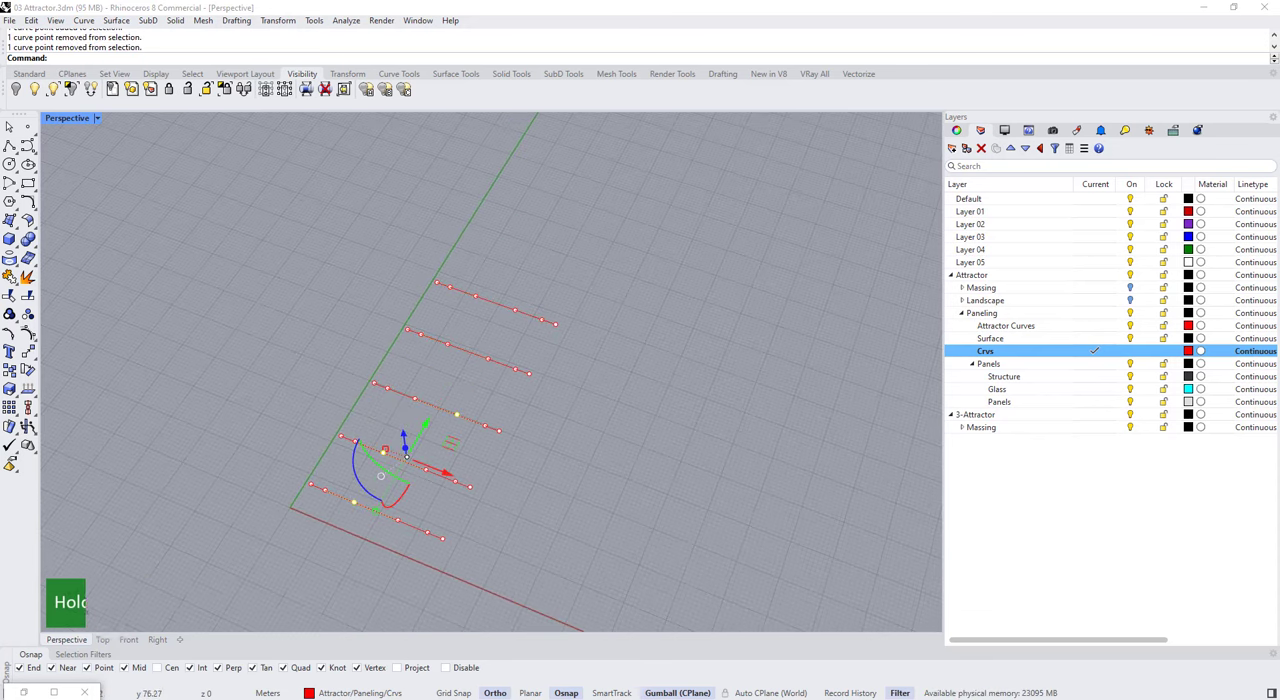
shift+click(488, 359)
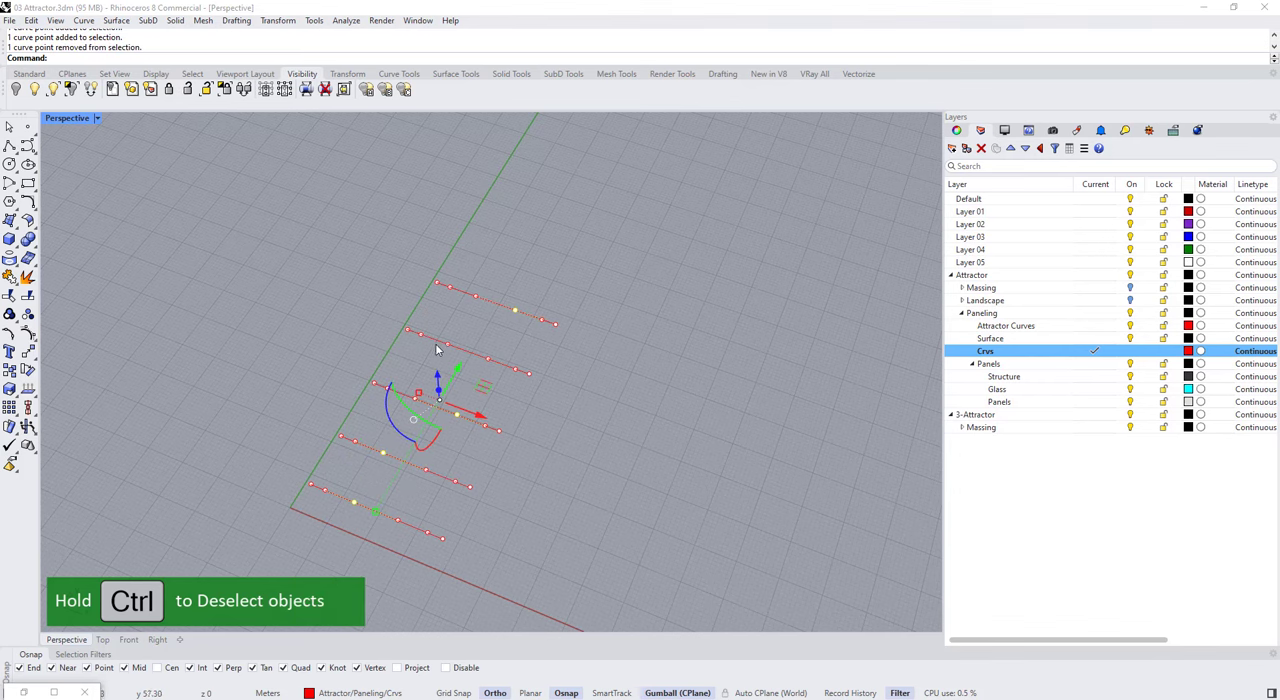
Step: Delete the shortened second curve and move the three curves beyond it back along Y to close the gap
mouse_move(432, 486)
right_down()
mouse_move(434, 472)
mouse_move(421, 484)
right_up()
click(466, 471)
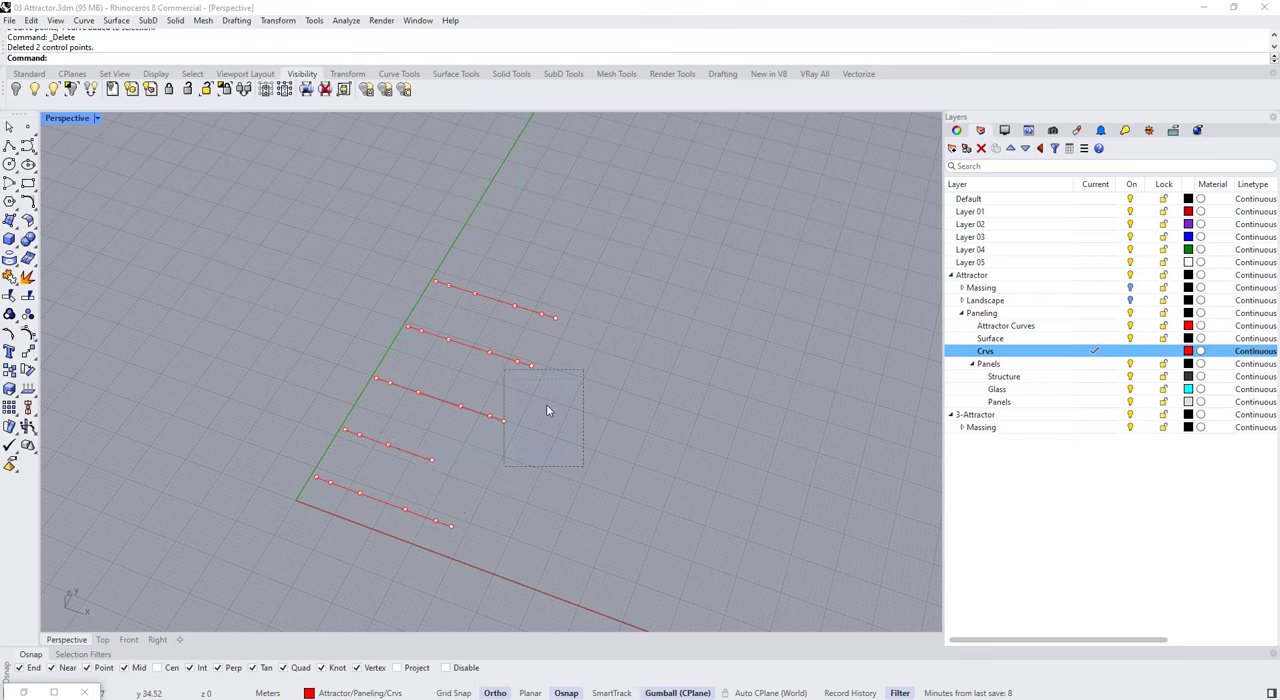
drag(464, 350, 457, 362)
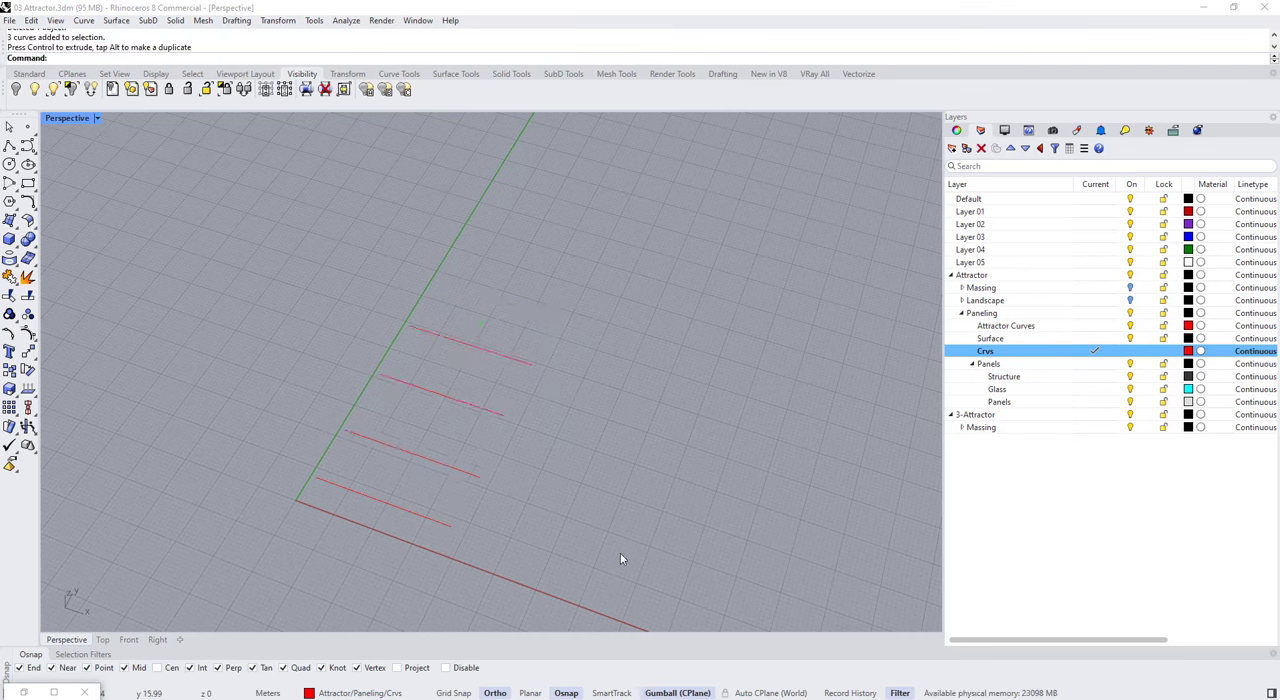
Step: Show the control points of the four curves and raise one alternating inner point on each to form humps
drag(620, 553, 363, 330)
key(F10)
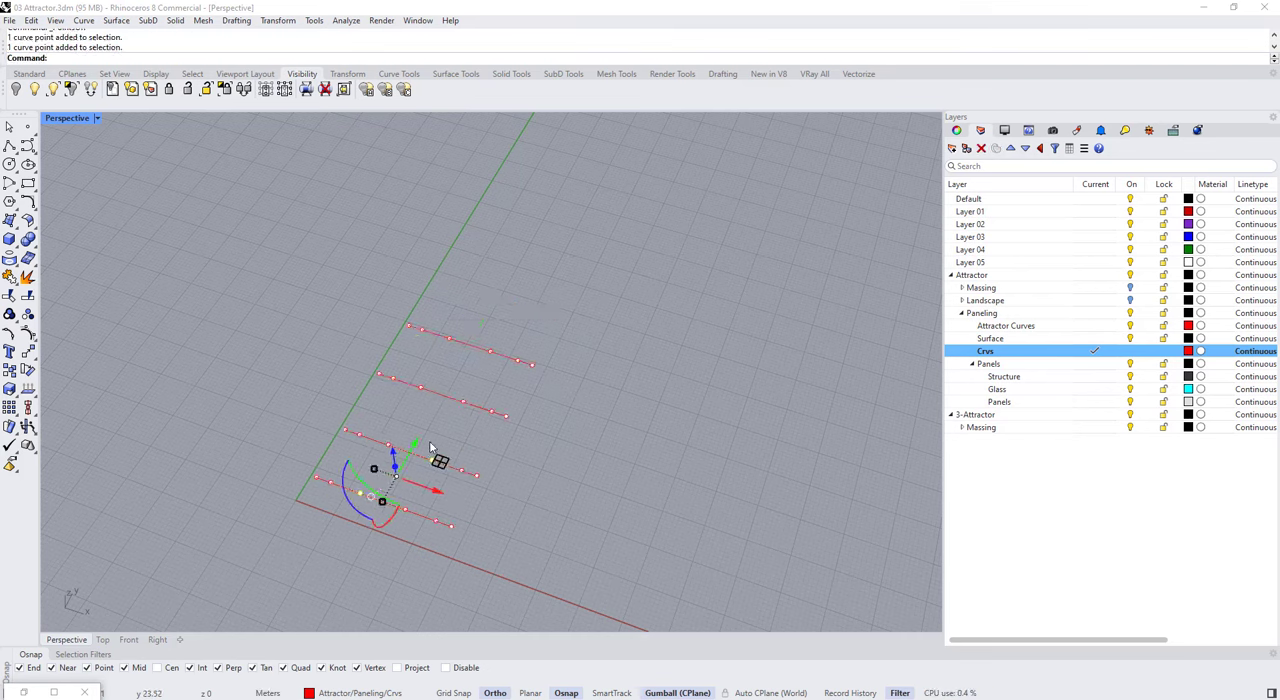
shift+click(421, 386)
click(472, 424)
shift+click(490, 351)
right_drag(480, 351, 468, 330)
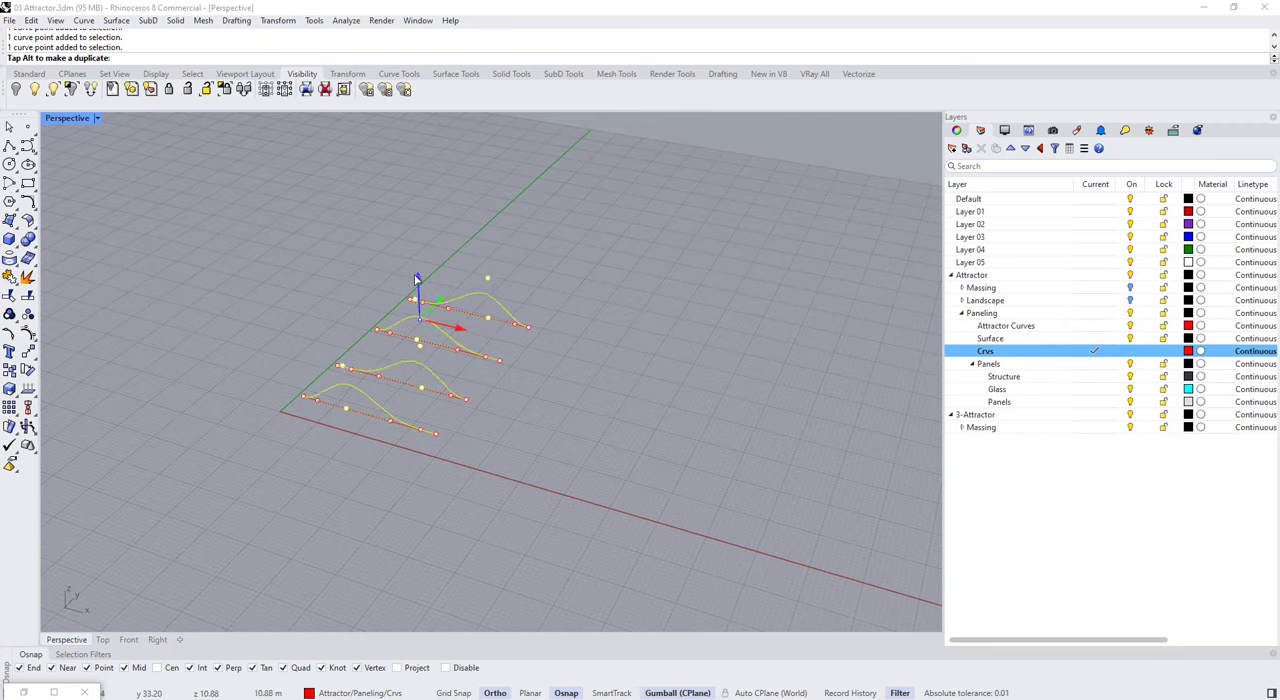
key(Return)
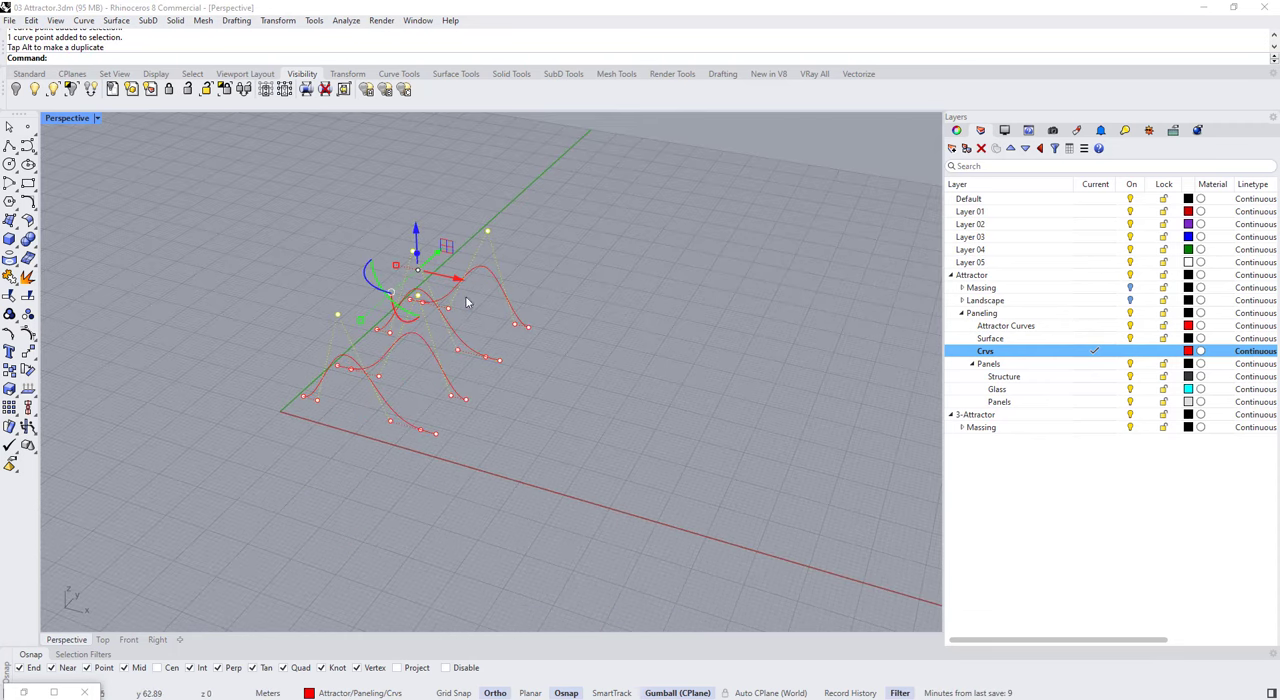
Step: Adjust the heights of individual peak points and stretch the end of the farthest curve outward along X
right_drag(465, 296, 374, 190)
click(379, 190)
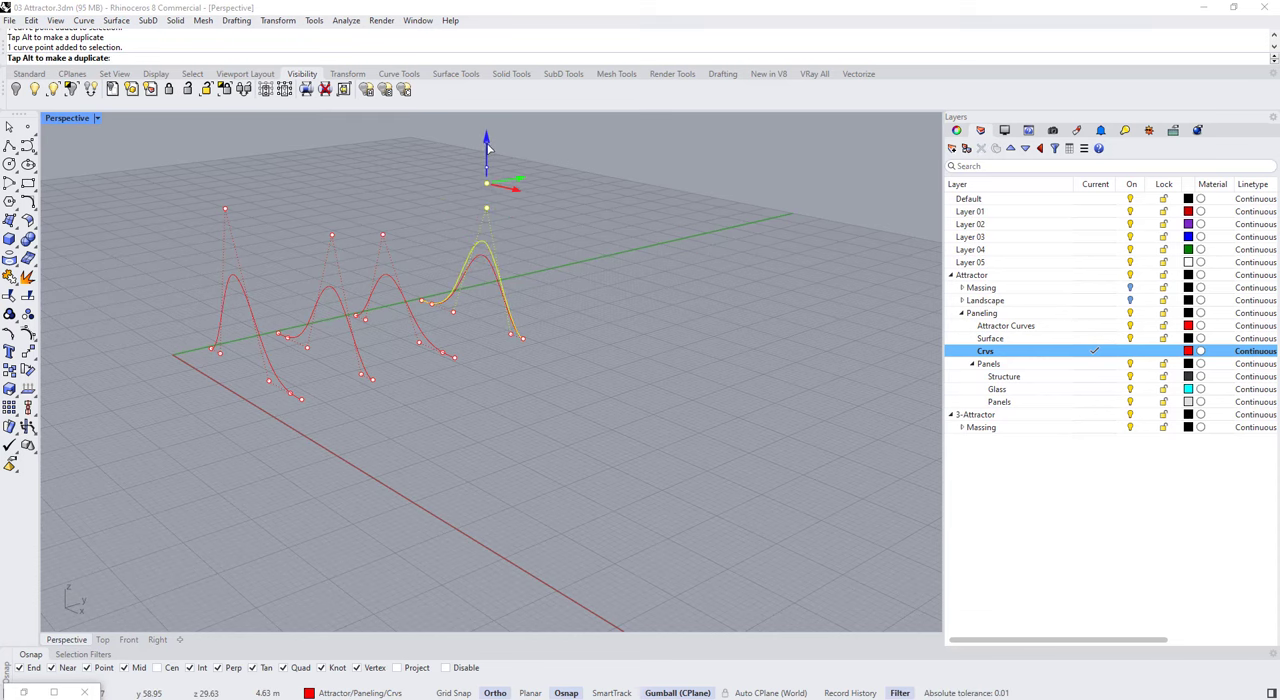
drag(488, 148, 488, 147)
click(590, 262)
right_drag(590, 270, 583, 462)
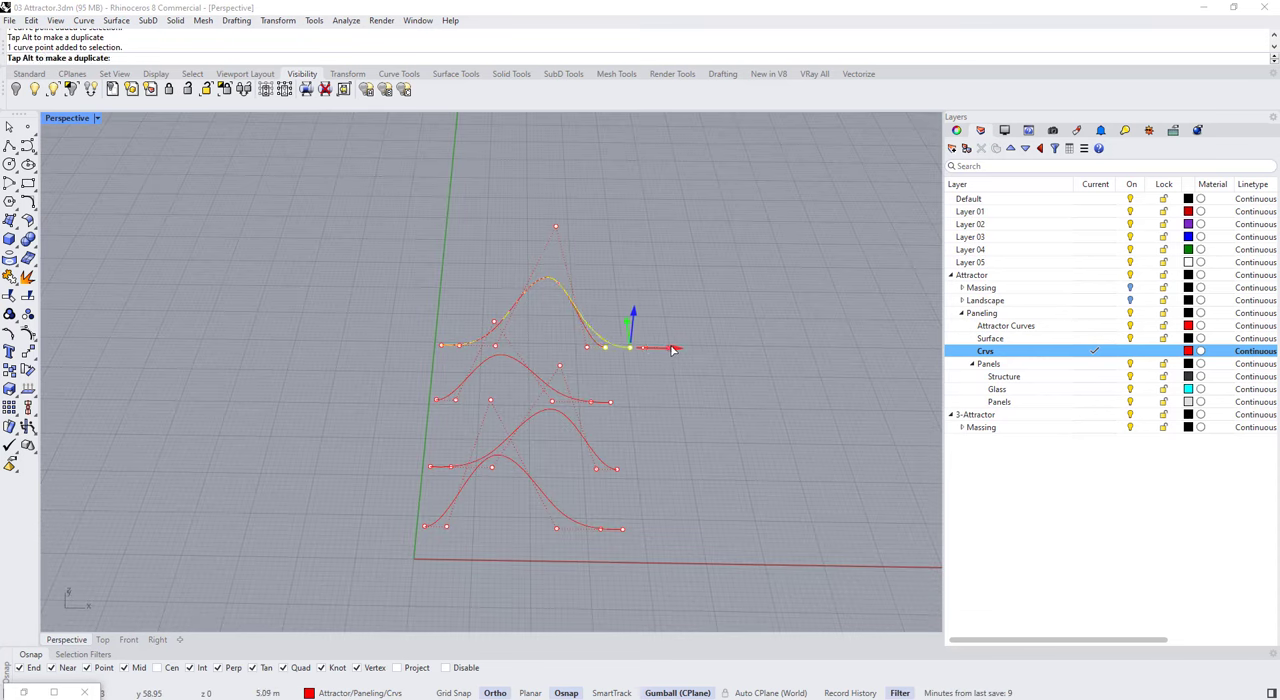
drag(673, 349, 688, 349)
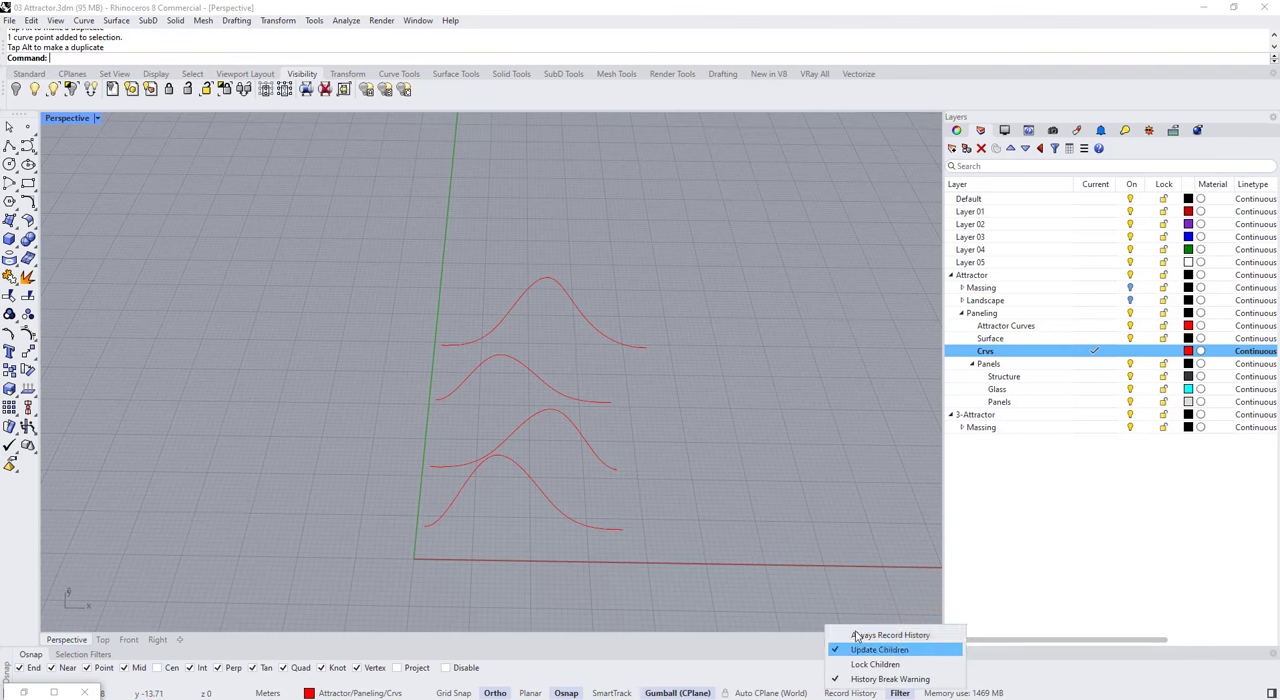
Step: Enable Always Record History and make the Surface layer current
click(859, 637)
double_click(993, 340)
right_drag(788, 404, 677, 445)
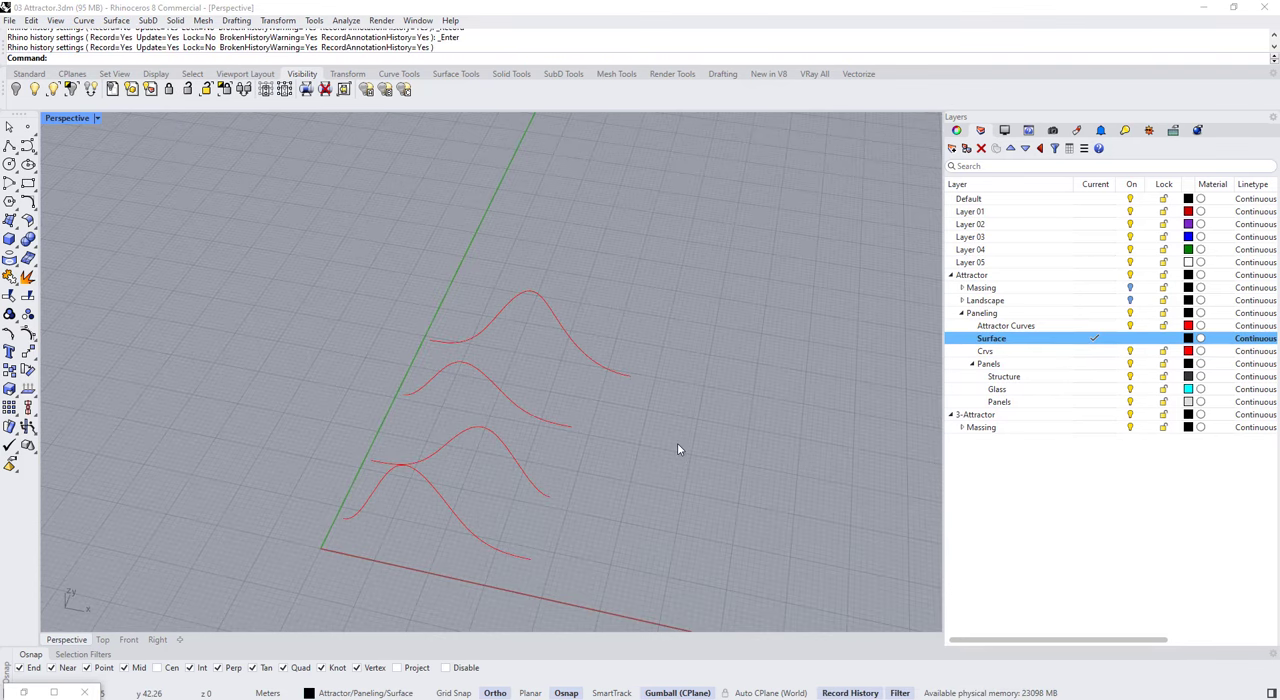
Step: Loft the four profile curves in order into one surface
key(Return)
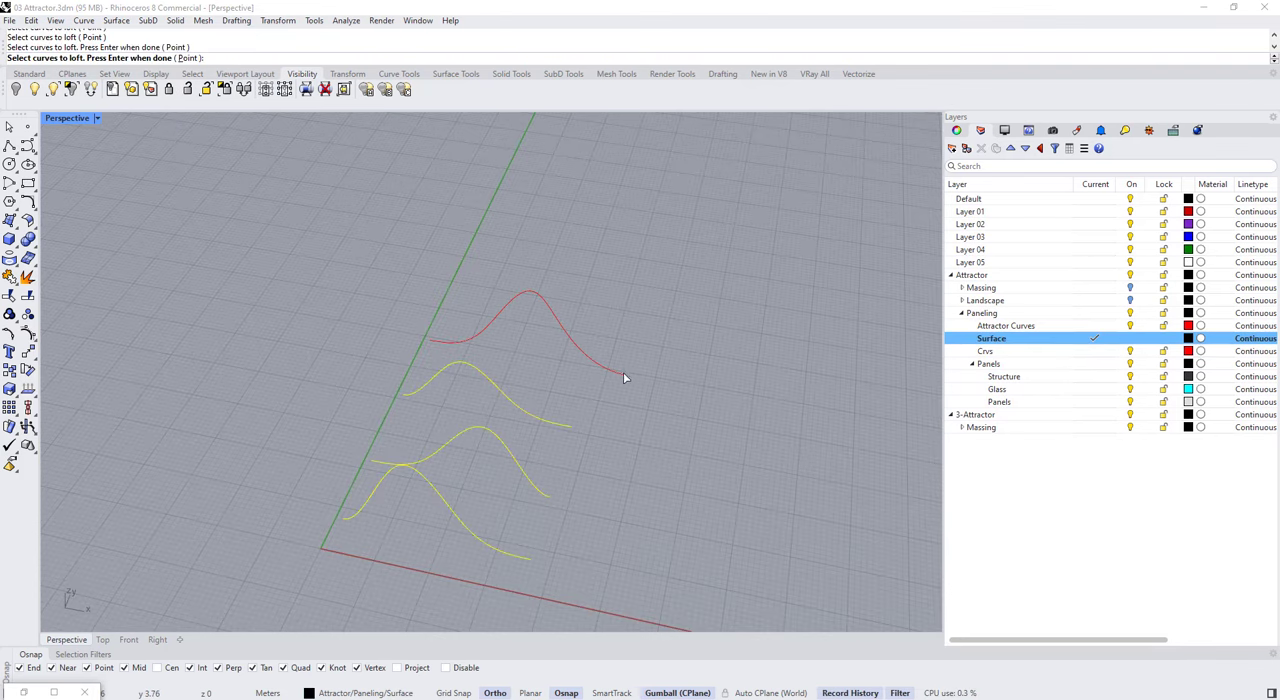
click(624, 374)
key(Return)
right_drag(335, 436, 425, 440)
key(Return)
Step: Lock the lofted surface and show the control points of all the profile curves
text(Lock)
key(Return)
drag(610, 480, 246, 241)
key(F10)
Step: Lower the peak control point of the second curve to reshape the lofted surface
right_drag(400, 365, 470, 275)
click(450, 264)
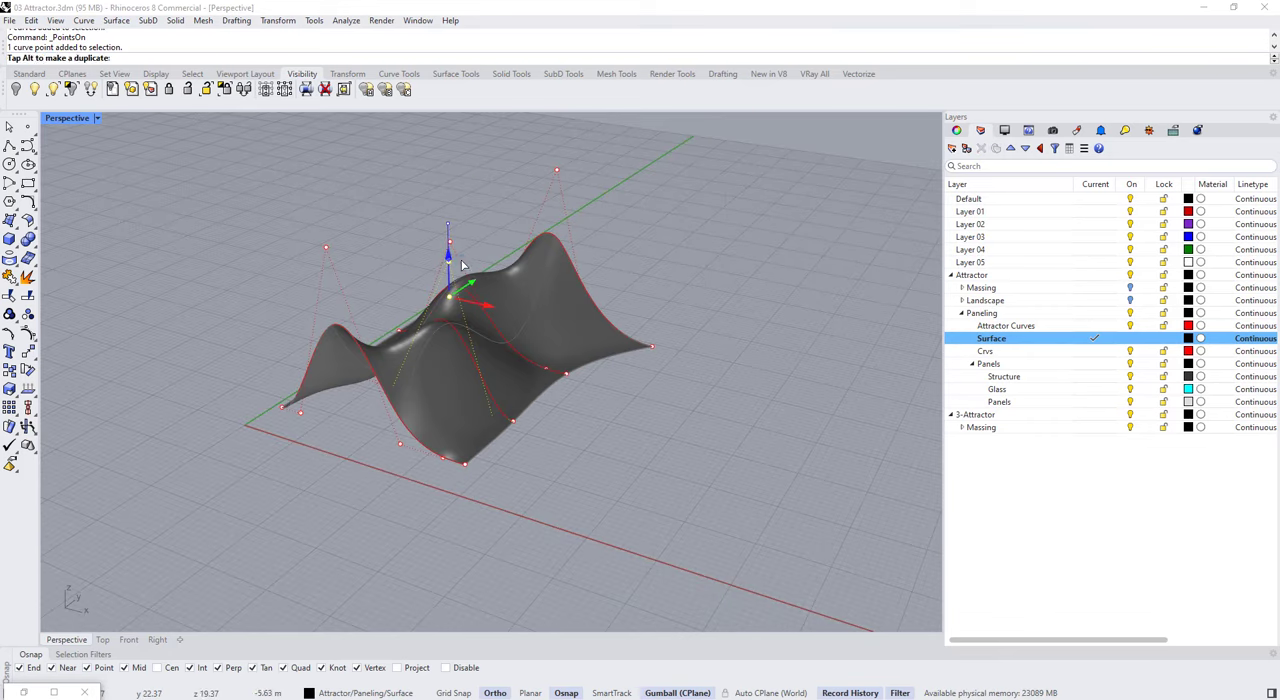
drag(461, 265, 461, 268)
right_drag(463, 272, 518, 366)
drag(541, 358, 508, 351)
right_drag(482, 425, 350, 350)
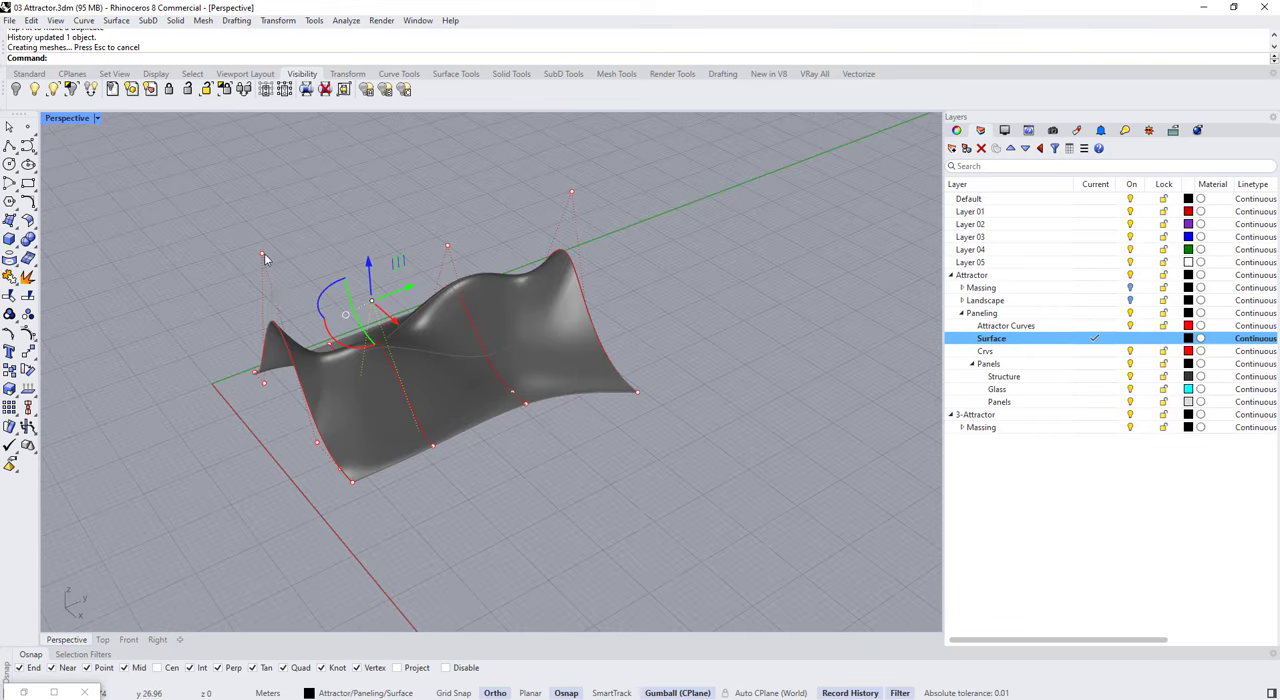
Step: Lower the peak control points of the first and third curves to soften the surface's humps
drag(265, 251, 217, 267)
right_drag(317, 341, 625, 358)
click(636, 264)
right_drag(636, 264, 390, 250)
click(449, 232)
drag(450, 196, 450, 227)
Step: Move the end control points of the rear curves along X, pulling the third curve's start outward
right_drag(566, 238, 543, 175)
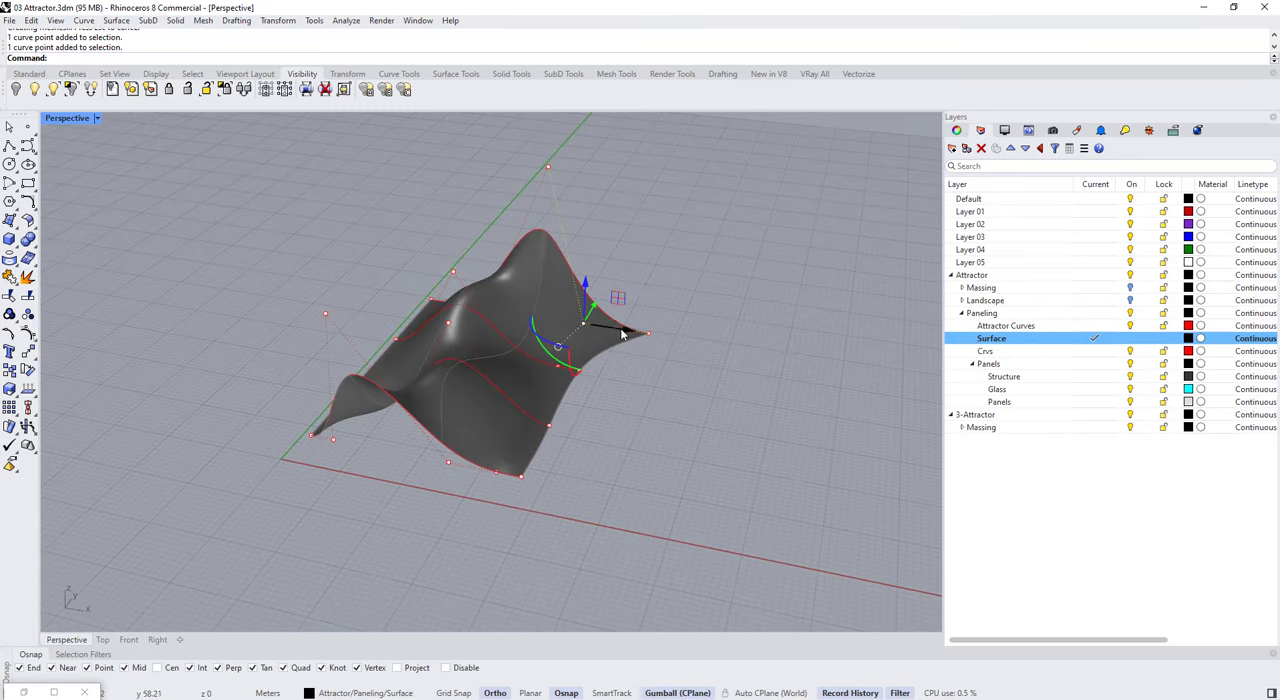
right_drag(642, 328, 397, 373)
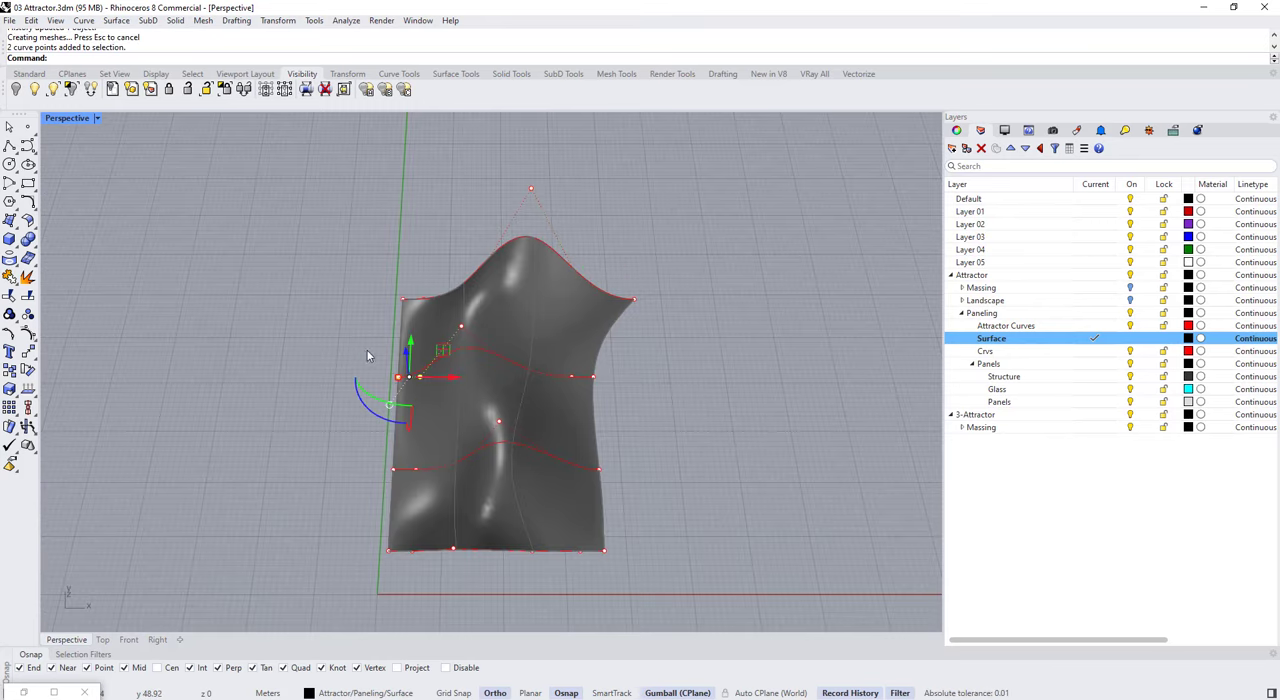
drag(434, 380, 395, 378)
right_drag(395, 378, 441, 371)
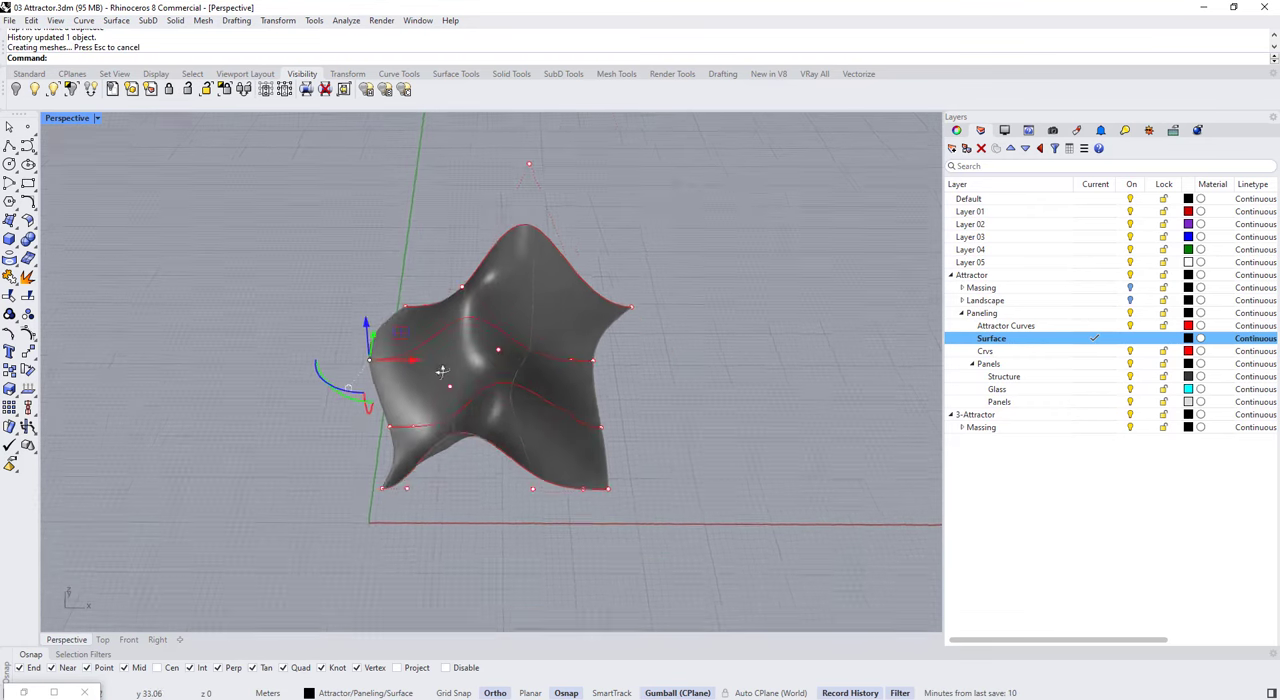
scroll(446, 365, up, 4)
click(390, 330)
drag(412, 320, 412, 306)
Step: Move further control points of the profile curves to refine the surface's edges and humps
scroll(412, 308, down, 4)
right_drag(408, 315, 488, 372)
drag(489, 328, 489, 325)
right_drag(465, 332, 510, 352)
mouse_move(368, 338)
mouse_down()
mouse_move(402, 368)
mouse_move(382, 318)
mouse_up()
mouse_move(400, 322)
right_down()
mouse_move(514, 334)
mouse_move(545, 368)
right_up()
mouse_move(366, 360)
mouse_down()
mouse_move(399, 397)
mouse_move(332, 403)
mouse_move(458, 502)
mouse_up()
right_drag(458, 502, 386, 480)
drag(354, 415, 338, 419)
right_drag(350, 425, 660, 400)
Step: Hide the curves' control points and unlock the surface
key(Escape)
key(Escape)
key(ctrl+alt+l)
Step: Switch to the Grasshopper attractor script alongside the Rhino viewport
text(Grasshopper)
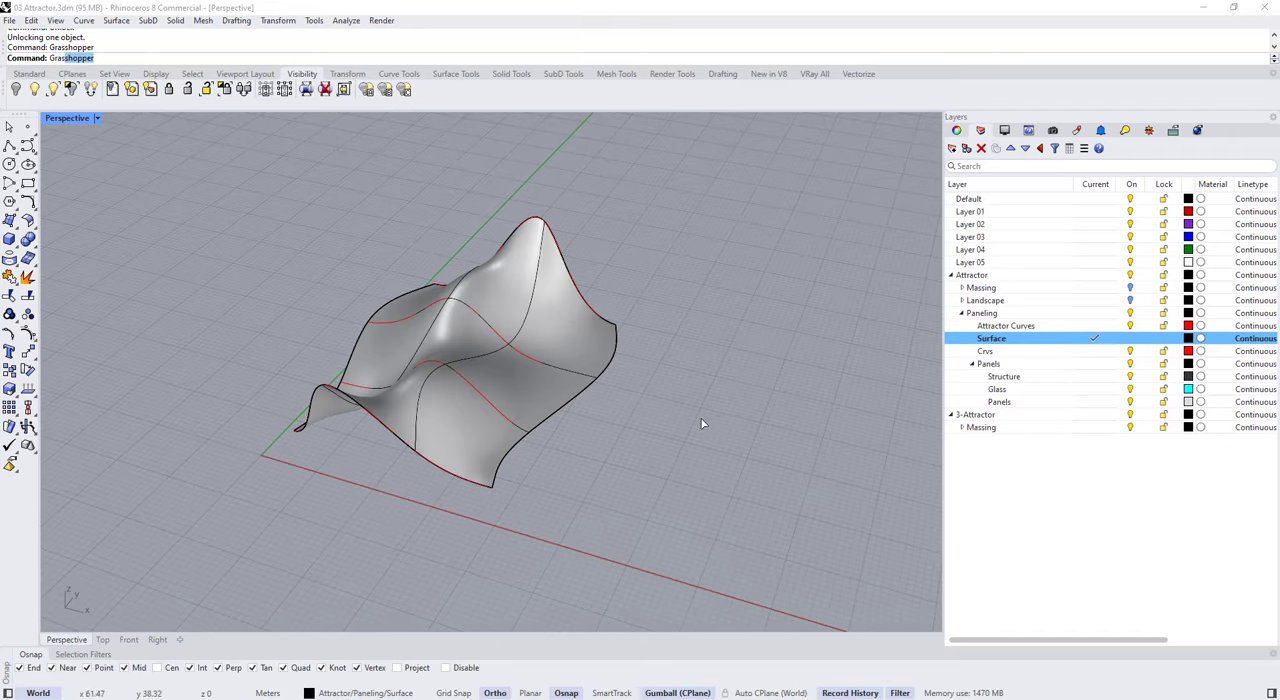
key(Return)
scroll(845, 414, up, 6)
scroll(671, 303, up, 4)
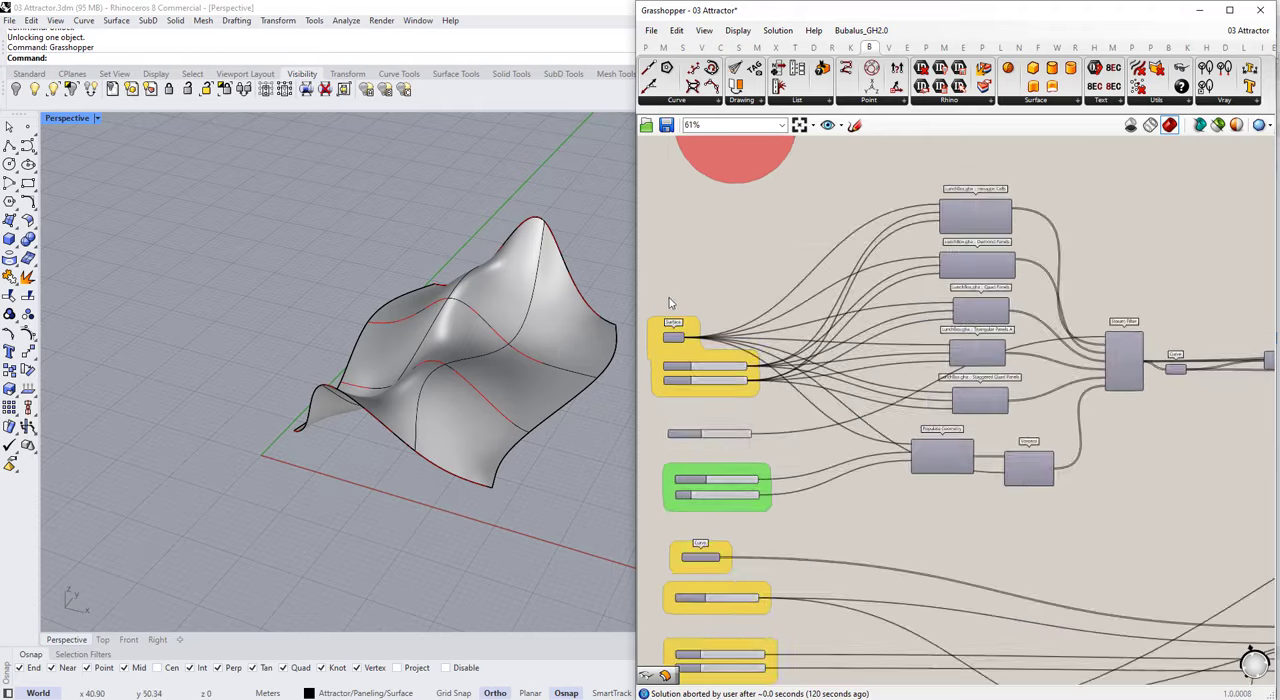
Step: Delete the Populate Geometry and Voronoi components together with their green group of sliders
scroll(690, 350, down, 6)
scroll(793, 360, up, 6)
right_drag(795, 362, 866, 388)
drag(981, 570, 823, 481)
scroll(823, 481, down, 5)
scroll(720, 450, up, 4)
scroll(720, 427, up, 1)
key(Delete)
scroll(784, 518, up, 1)
drag(814, 549, 718, 478)
scroll(750, 475, down, 4)
scroll(1059, 433, up, 7)
scroll(1059, 433, up, 3)
scroll(871, 291, down, 6)
scroll(780, 445, up, 5)
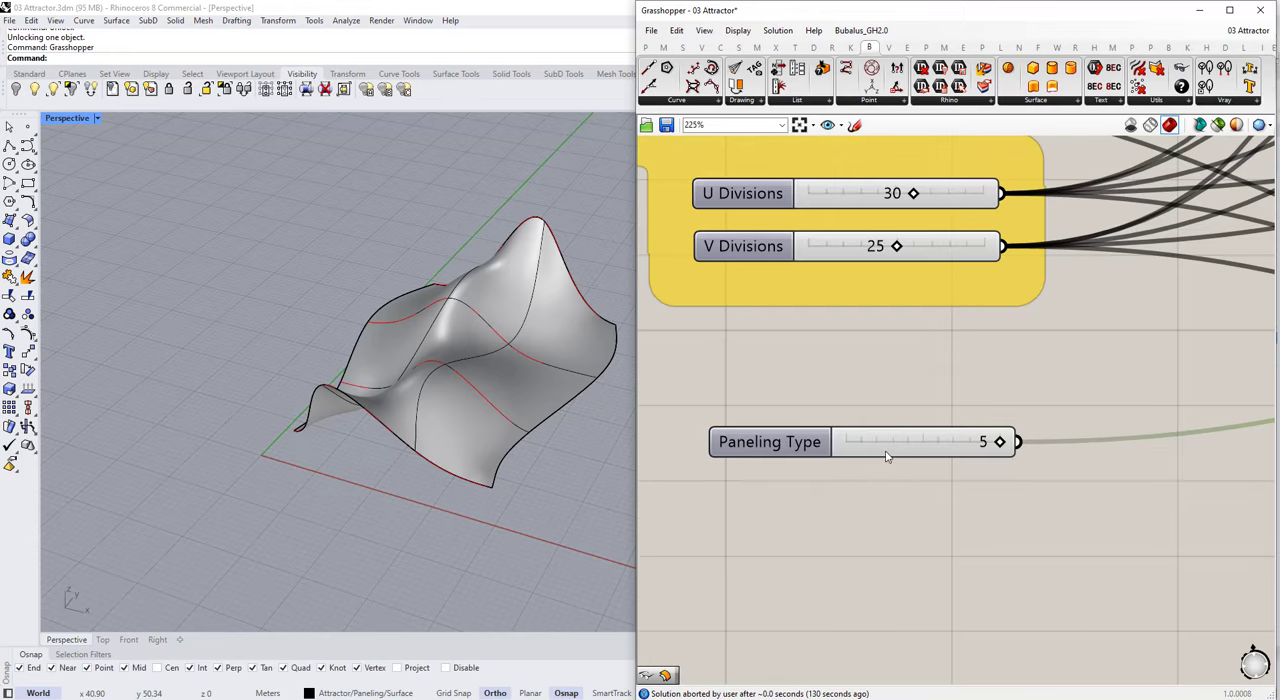
Step: Set the Paneling Type slider's maximum to 4 and remove the spare last input from the Stream Filter
double_click(772, 443)
text(4)
key(Return)
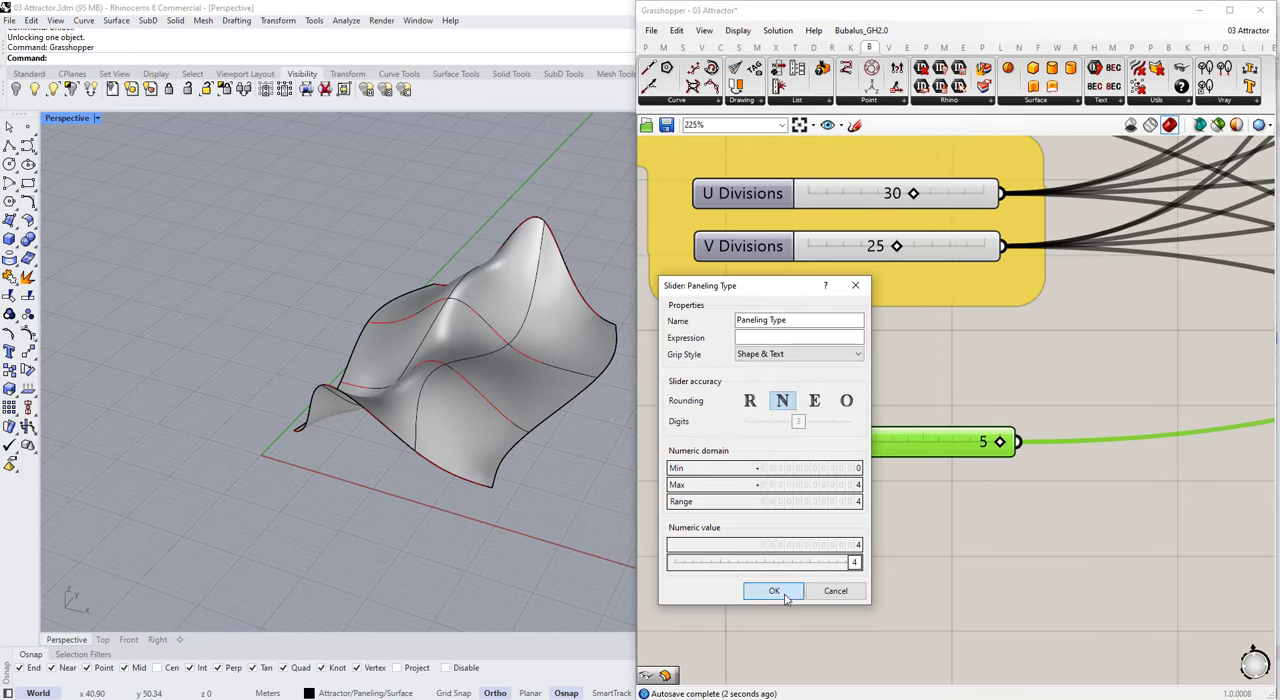
click(787, 591)
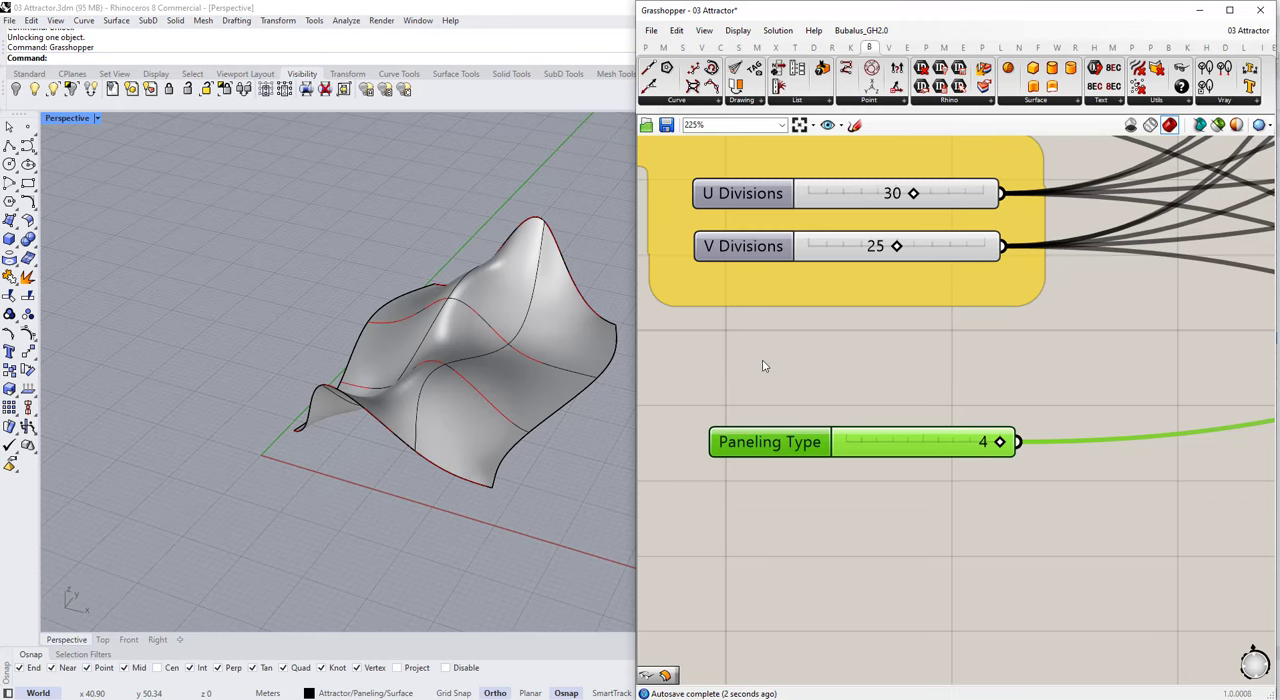
click(763, 366)
scroll(765, 368, down, 6)
scroll(761, 339, up, 2)
click(769, 284)
click(729, 288)
scroll(729, 288, down, 6)
Step: Select all component groups downstream of the attractor and Graph Mapper, and disable them
right_drag(953, 344, 749, 341)
scroll(749, 341, up, 2)
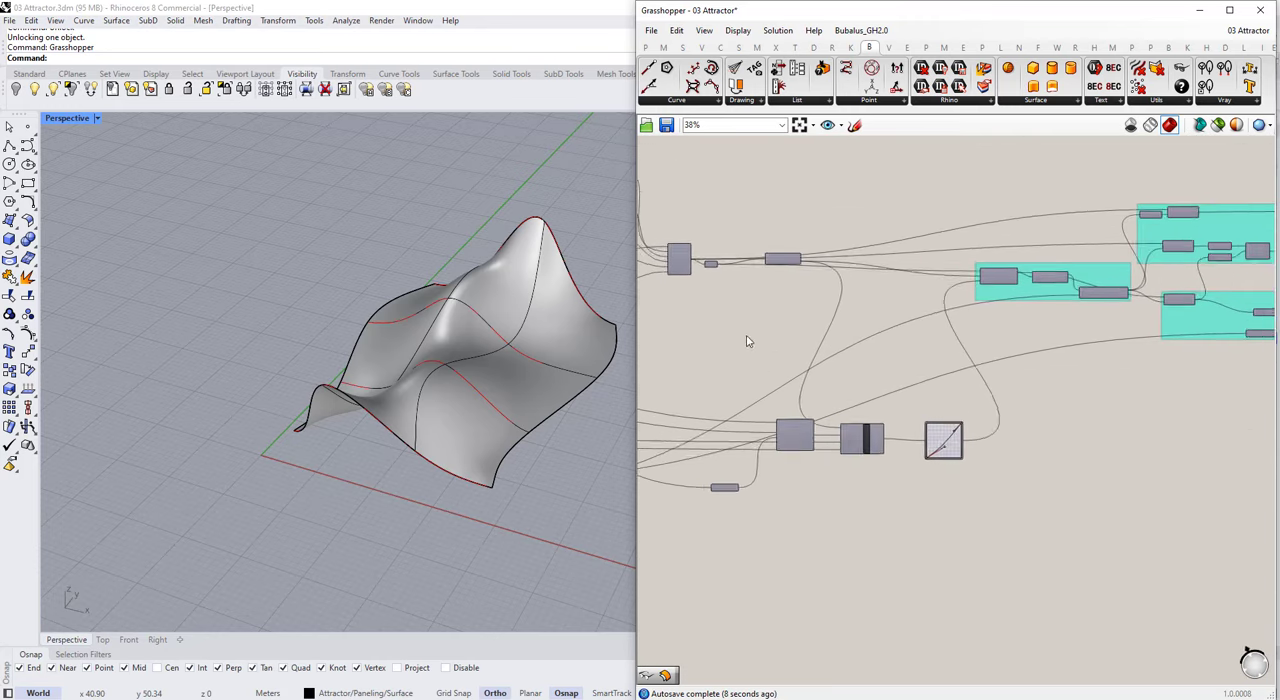
drag(829, 200, 1163, 390)
scroll(997, 308, down, 1)
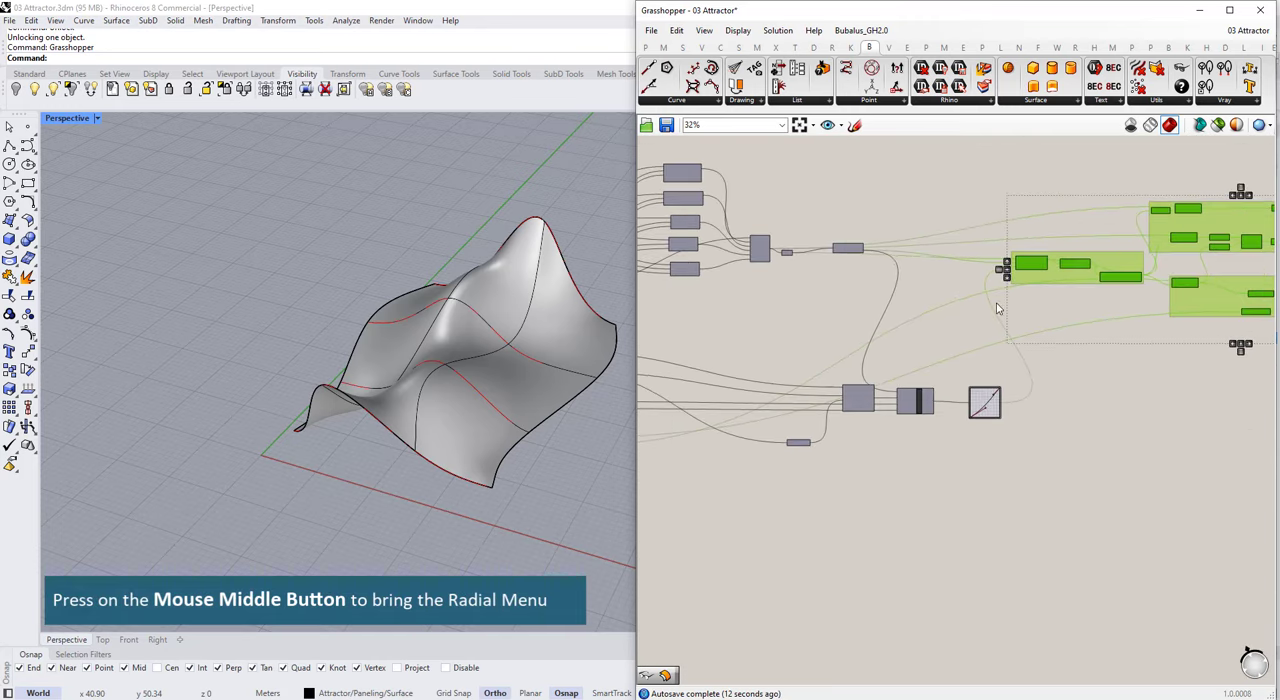
middle_click(997, 308)
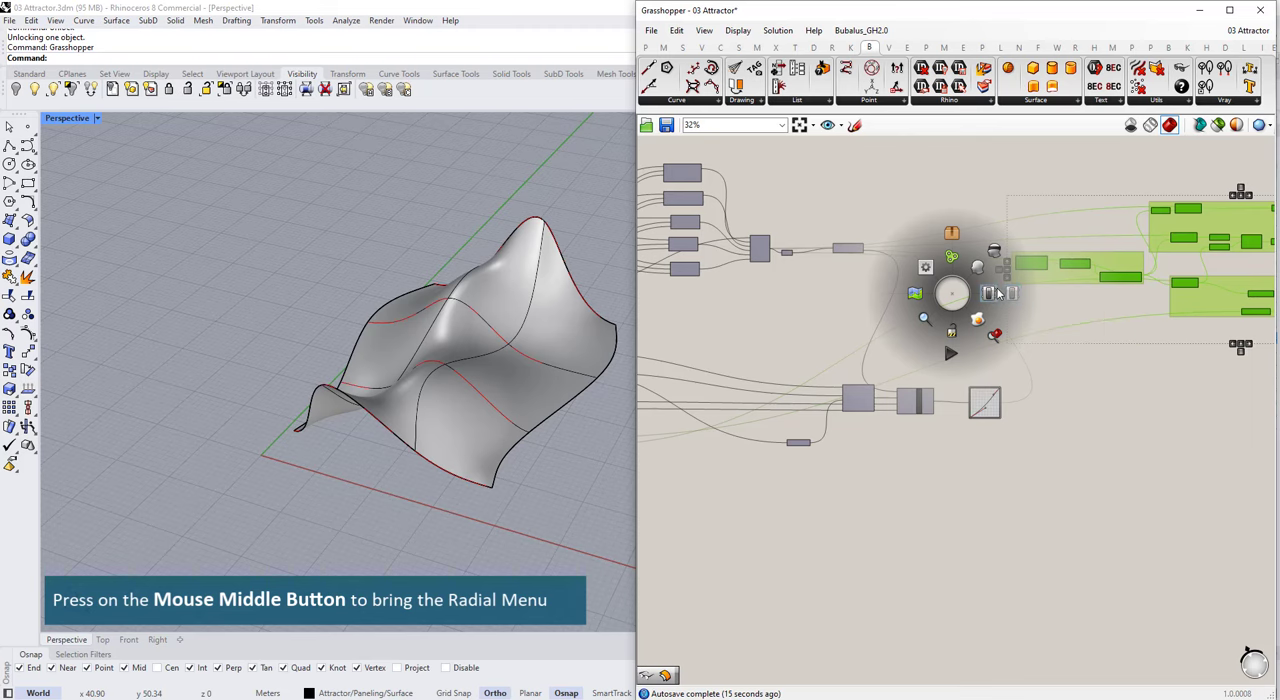
click(997, 293)
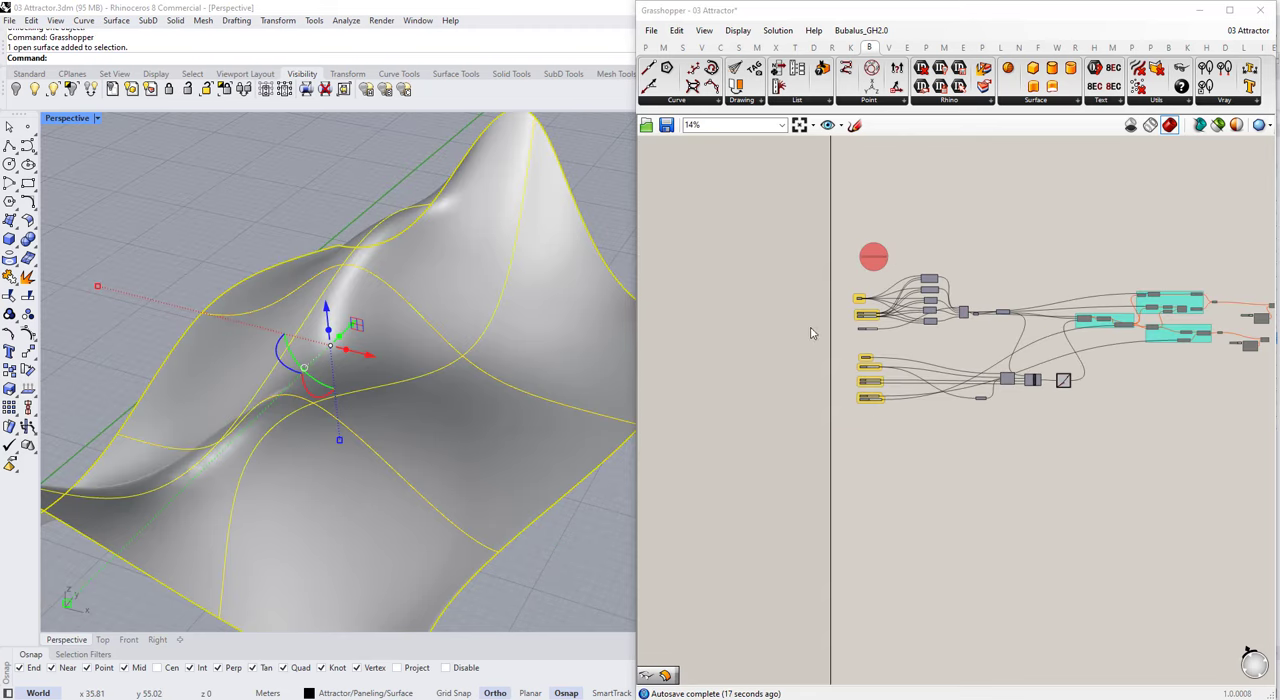
Step: Reference the lofted Rhino surface in the script's Surface parameter
scroll(865, 268, up, 5)
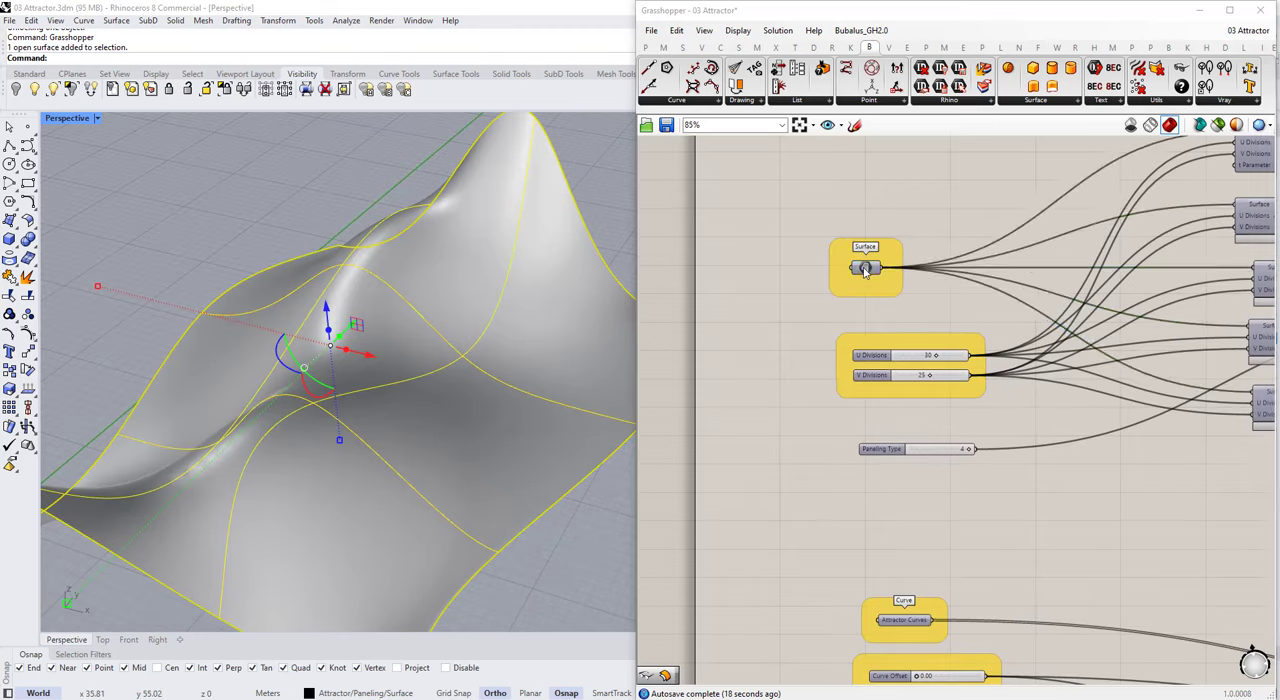
right_click(865, 268)
click(900, 449)
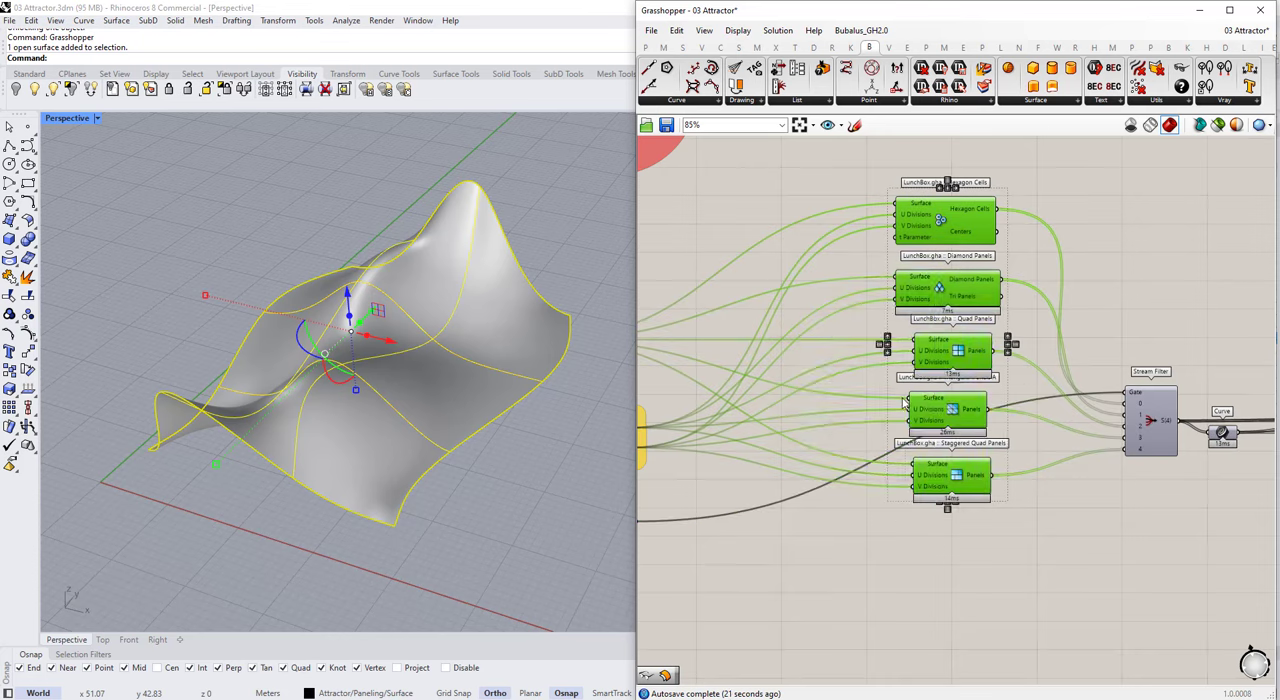
Step: Delete the Hexagon Cells component and turn off the preview of the four remaining LunchBox panel components
middle_click(905, 402)
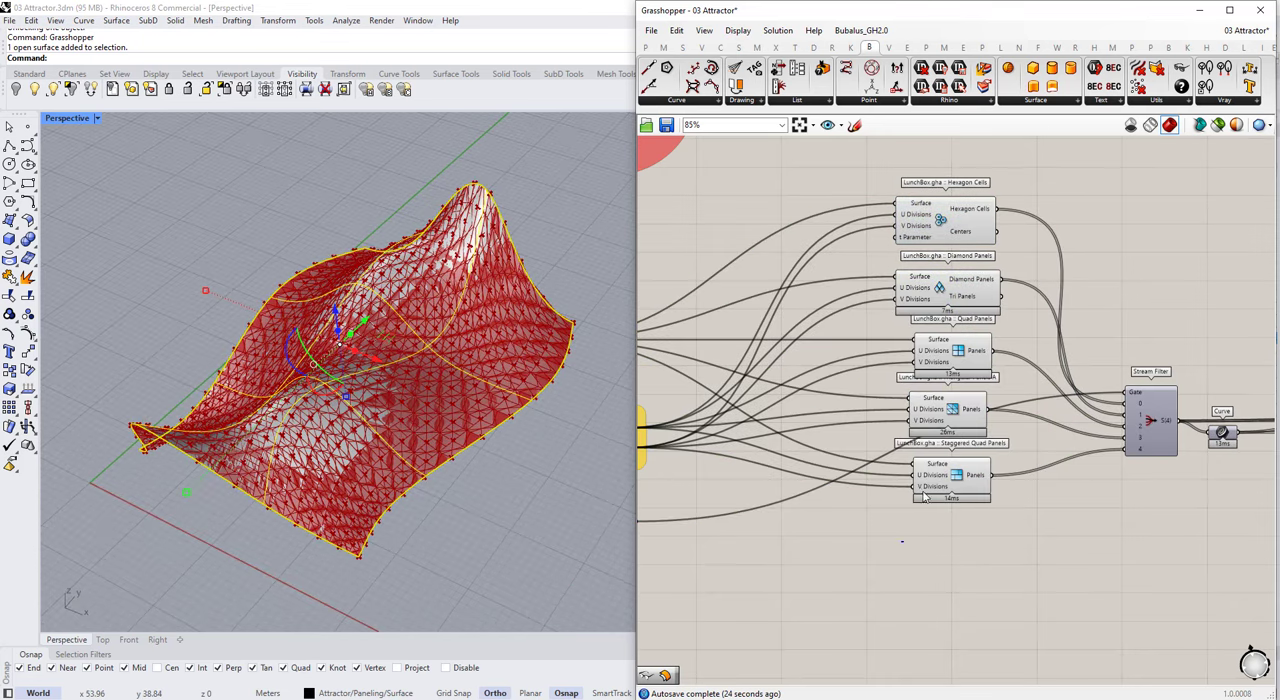
click(963, 215)
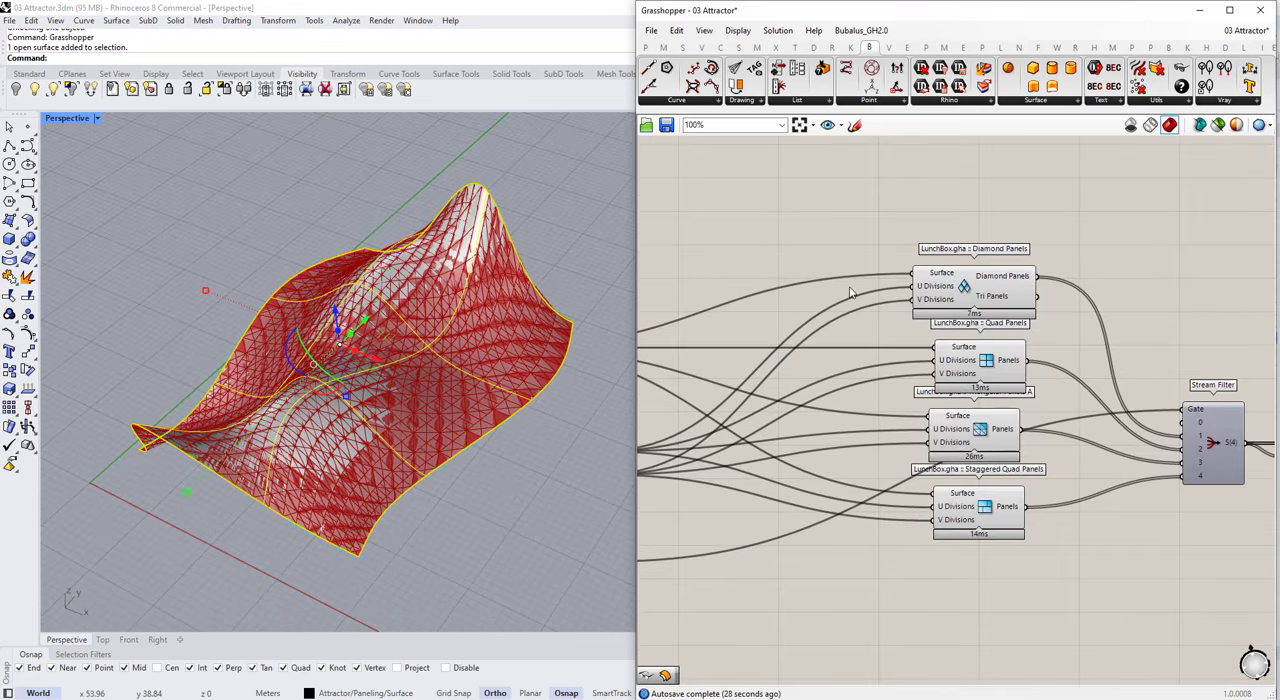
drag(1026, 218, 904, 578)
scroll(858, 340, down, 2)
click(1051, 526)
drag(1009, 250, 908, 484)
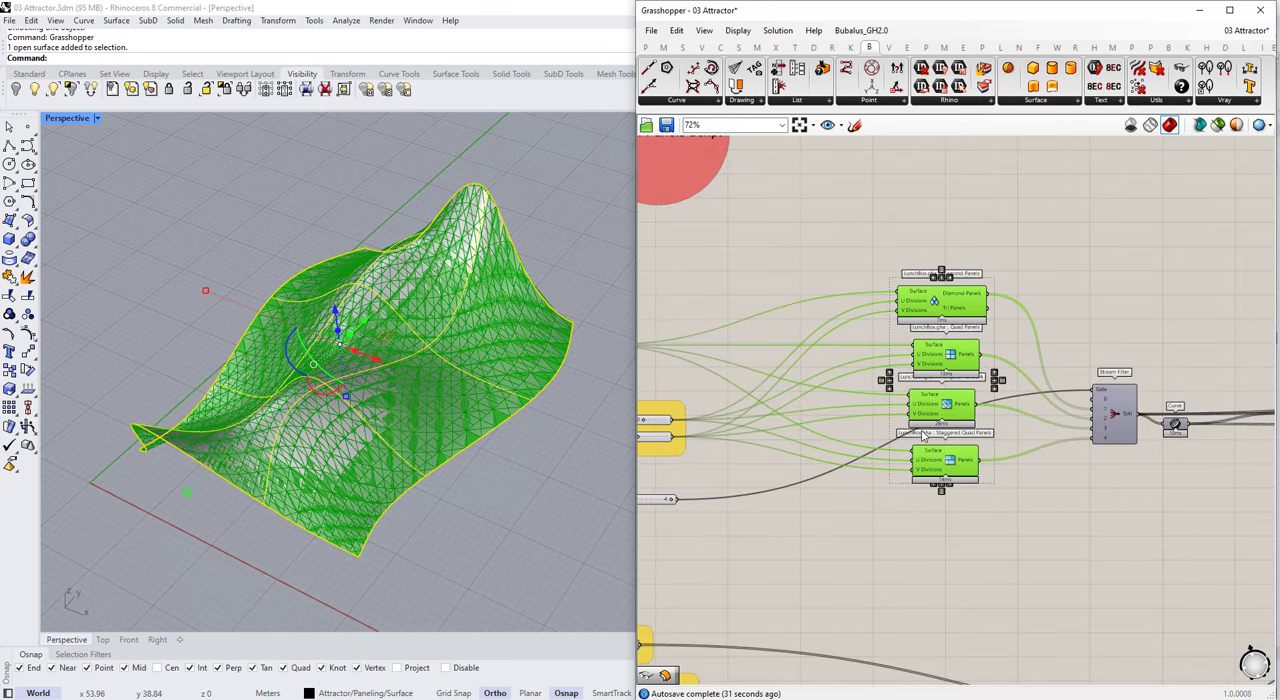
middle_click(923, 436)
click(985, 463)
click(1002, 466)
Step: Preview the Quad Panels component alone on the surface, and turn its preview off again
scroll(941, 332, up, 2)
click(951, 371)
middle_click(952, 378)
click(1006, 346)
click(850, 344)
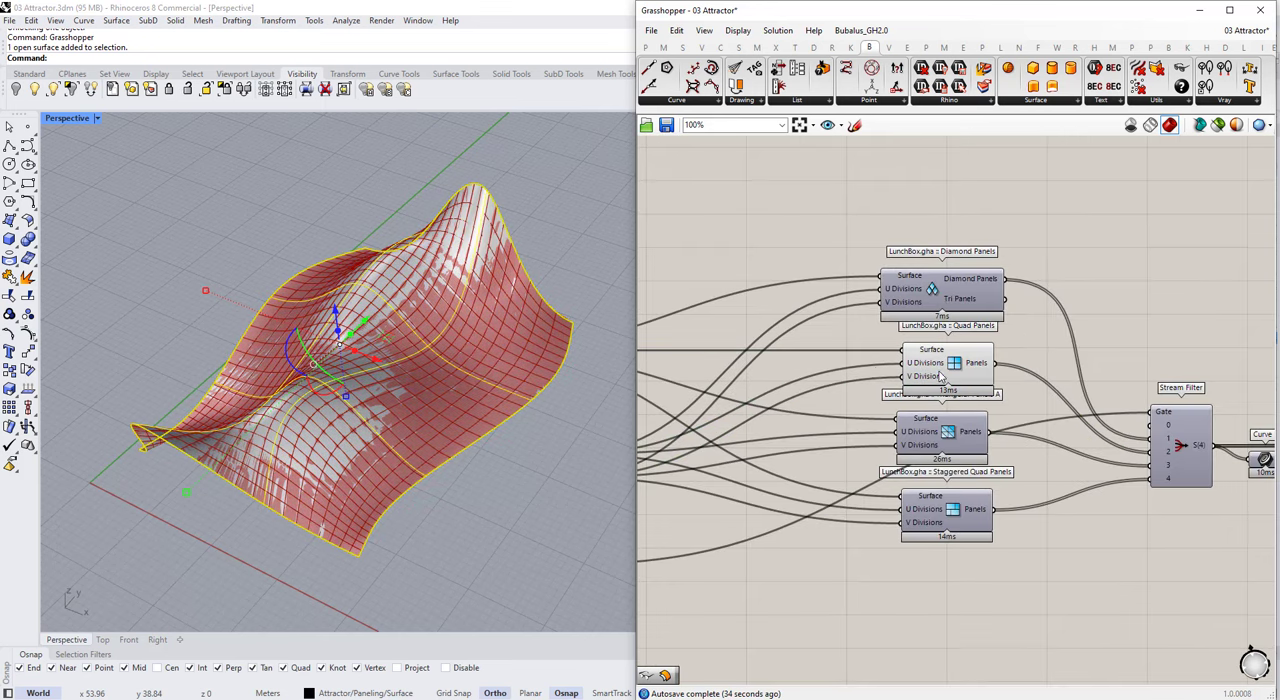
click(941, 377)
middle_click(943, 378)
click(997, 409)
click(1060, 400)
Step: Turn on the preview of the Stream Filter component
click(1183, 443)
middle_click(1184, 443)
click(1237, 411)
click(1095, 370)
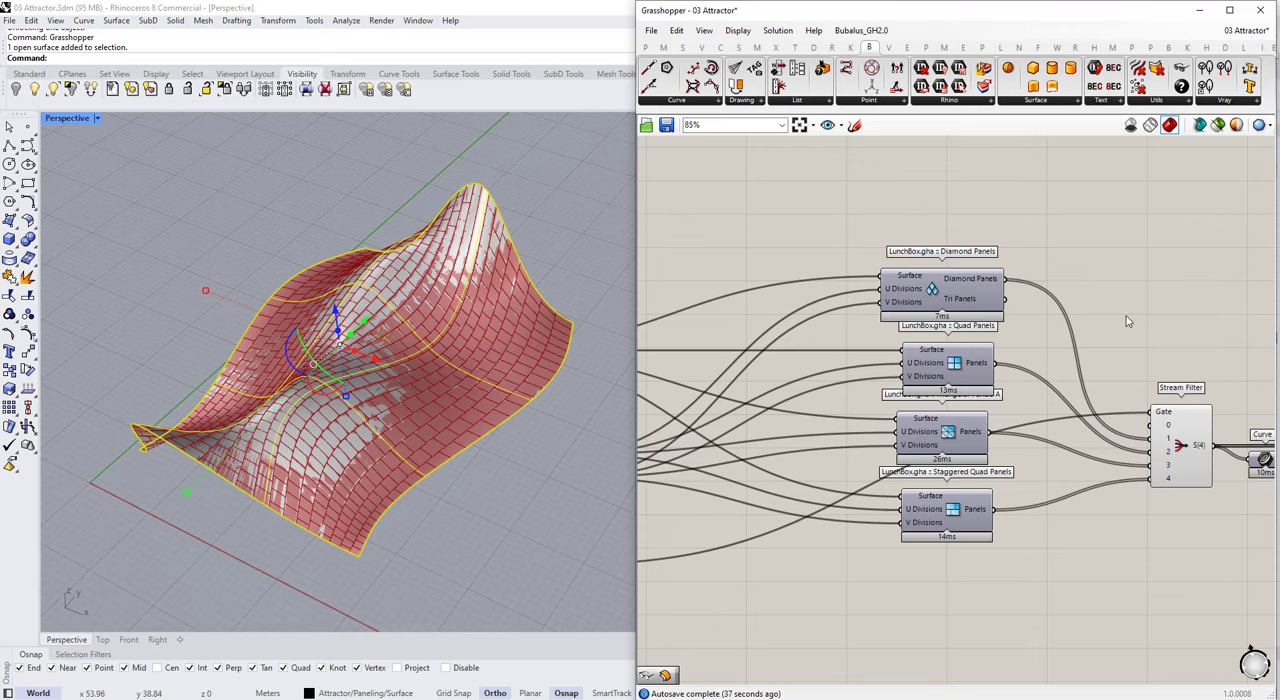
Step: Try Paneling Type 2 and set the slider back to 4 for the staggered quad panels
scroll(1126, 321, down, 2)
scroll(734, 437, up, 4)
drag(830, 500, 783, 531)
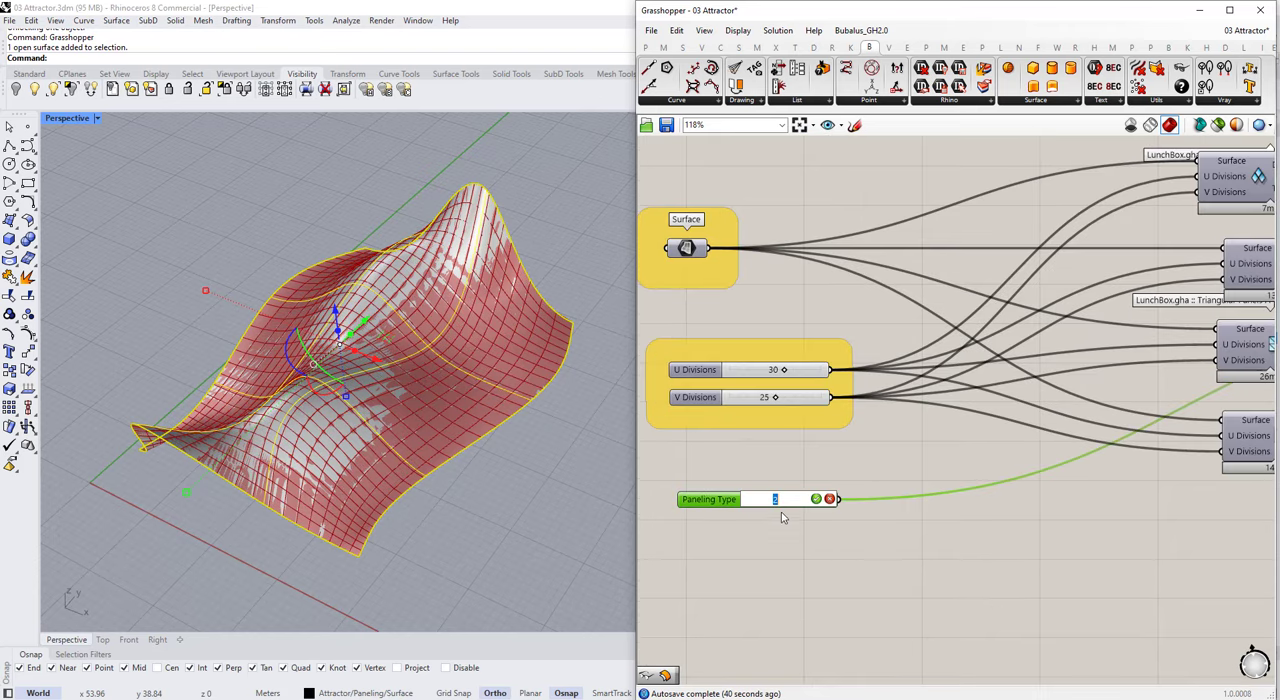
click(823, 571)
right_drag(490, 450, 572, 525)
click(572, 525)
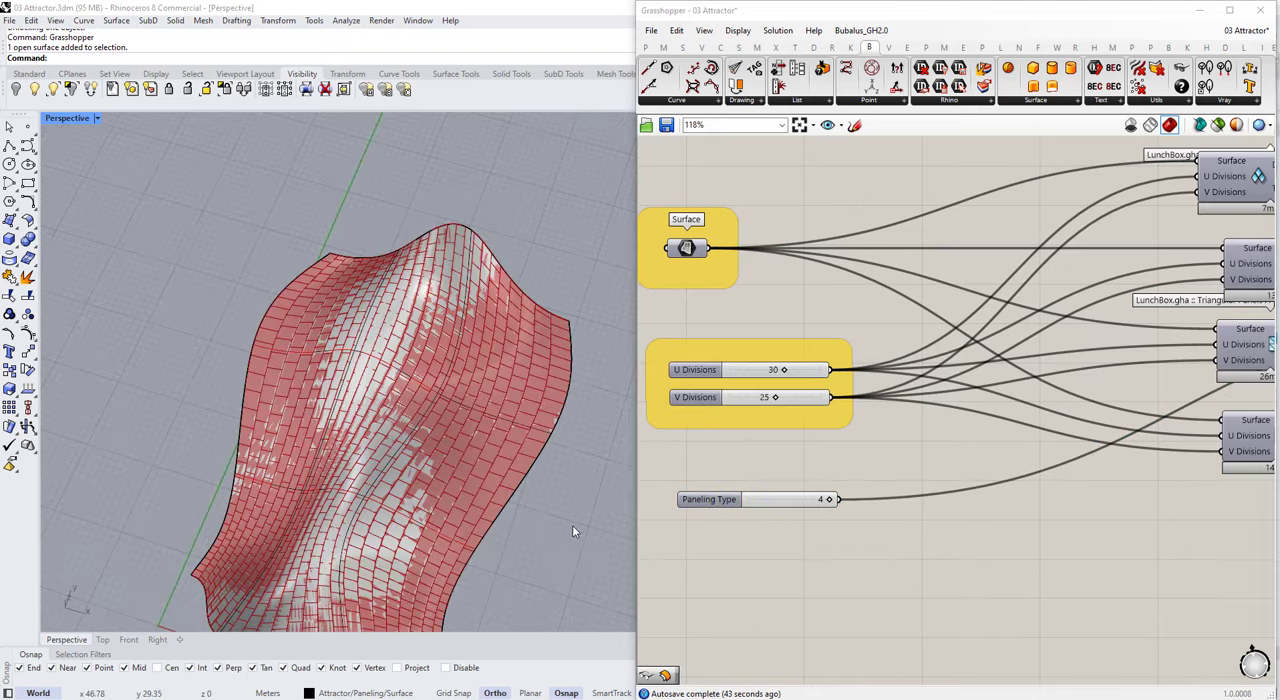
Step: Examine the staggered quad panels across the surface from several angles
right_drag(450, 430, 560, 351)
scroll(350, 429, up, 5)
right_drag(350, 429, 269, 452)
scroll(270, 450, down, 6)
right_drag(385, 385, 284, 379)
scroll(284, 379, up, 5)
scroll(305, 374, down, 5)
scroll(713, 343, down, 4)
scroll(1014, 350, up, 3)
Step: Select the Stream Filter and set the Perspective viewport to Wireframe display
click(1131, 349)
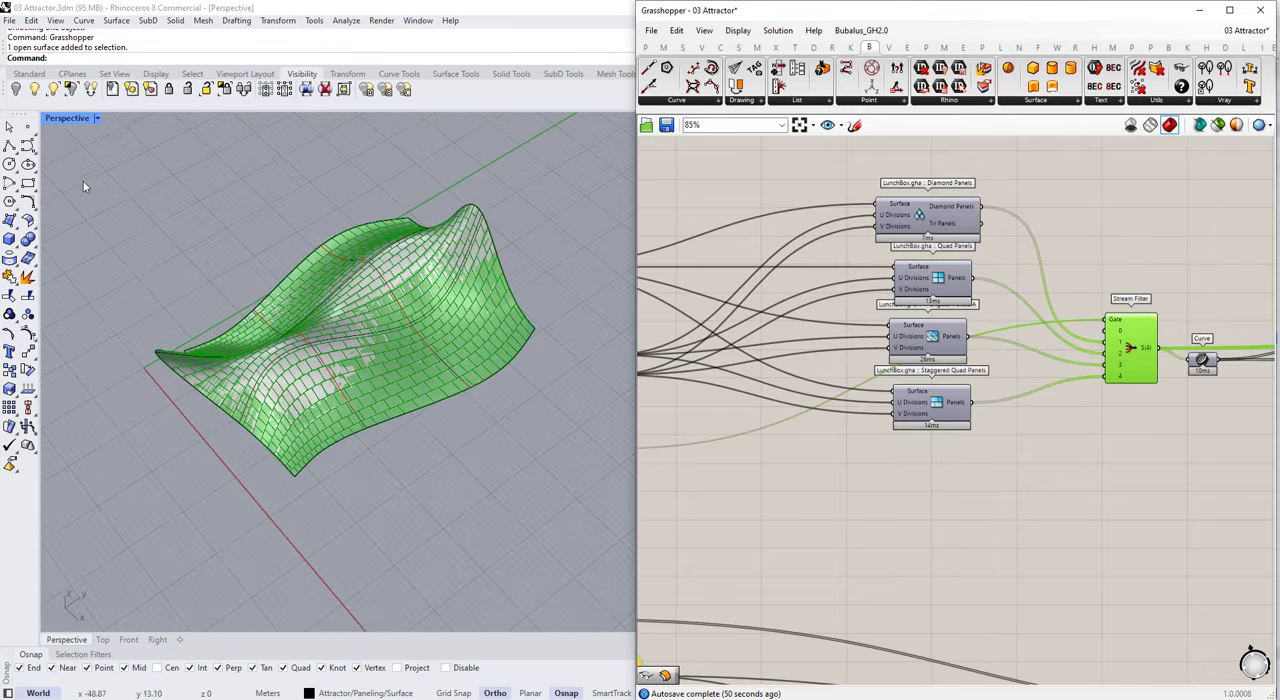
click(98, 118)
click(143, 109)
scroll(846, 352, down, 4)
Step: Rearrange the Curve and Area components below the Stream Filter's output wires
scroll(1170, 368, up, 6)
drag(984, 328, 957, 443)
scroll(966, 420, down, 1)
drag(750, 336, 770, 458)
scroll(824, 410, down, 2)
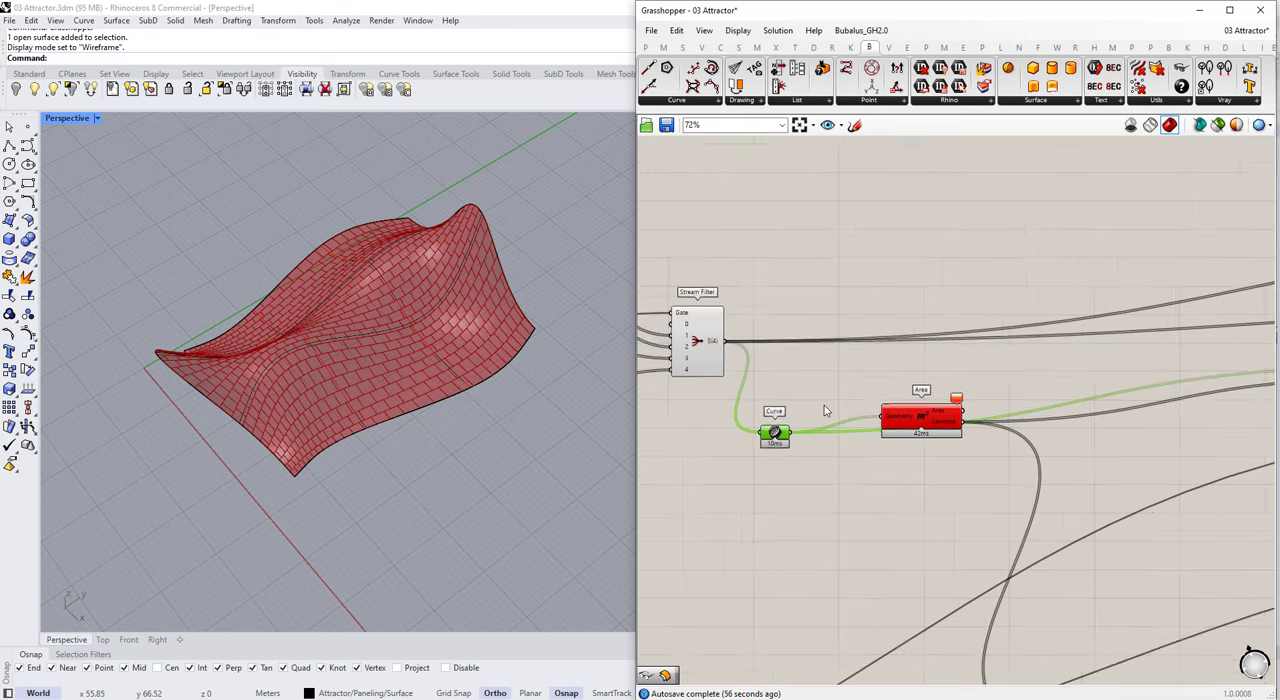
right_drag(826, 409, 846, 413)
drag(930, 435, 940, 403)
scroll(763, 433, down, 1)
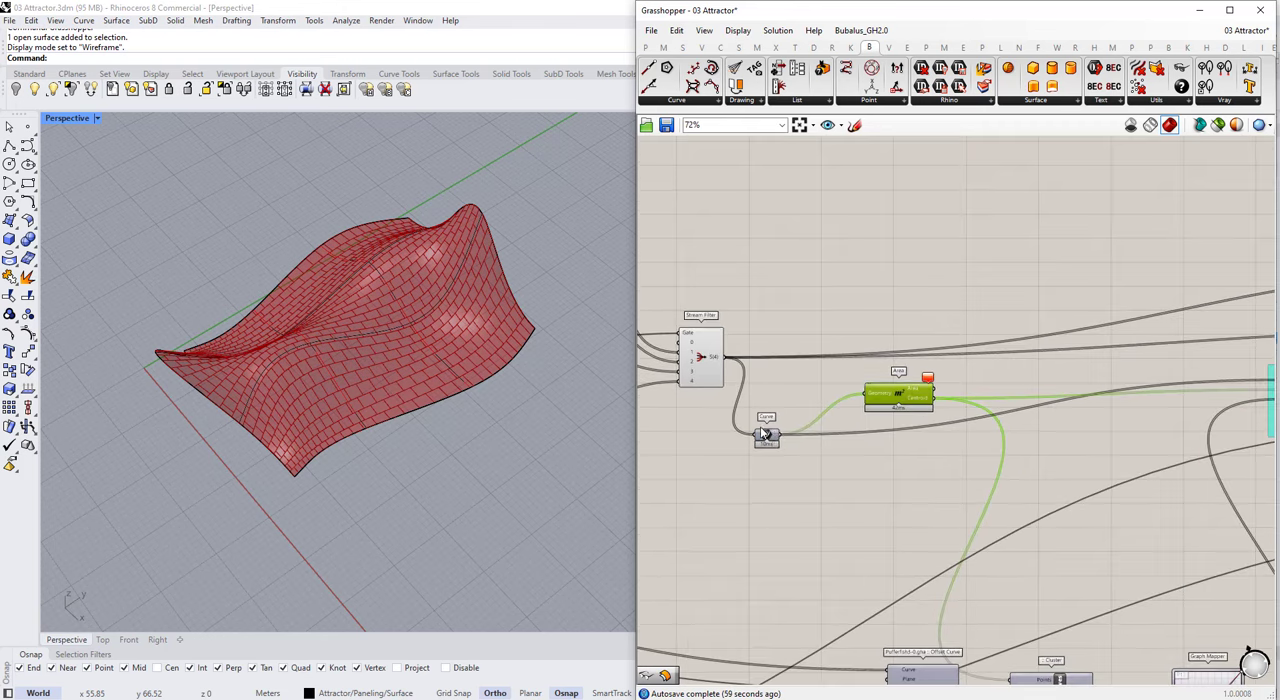
Step: Try connecting the Stream Filter's output to the Area component's Geometry input
scroll(804, 427, up, 3)
drag(678, 311, 893, 375)
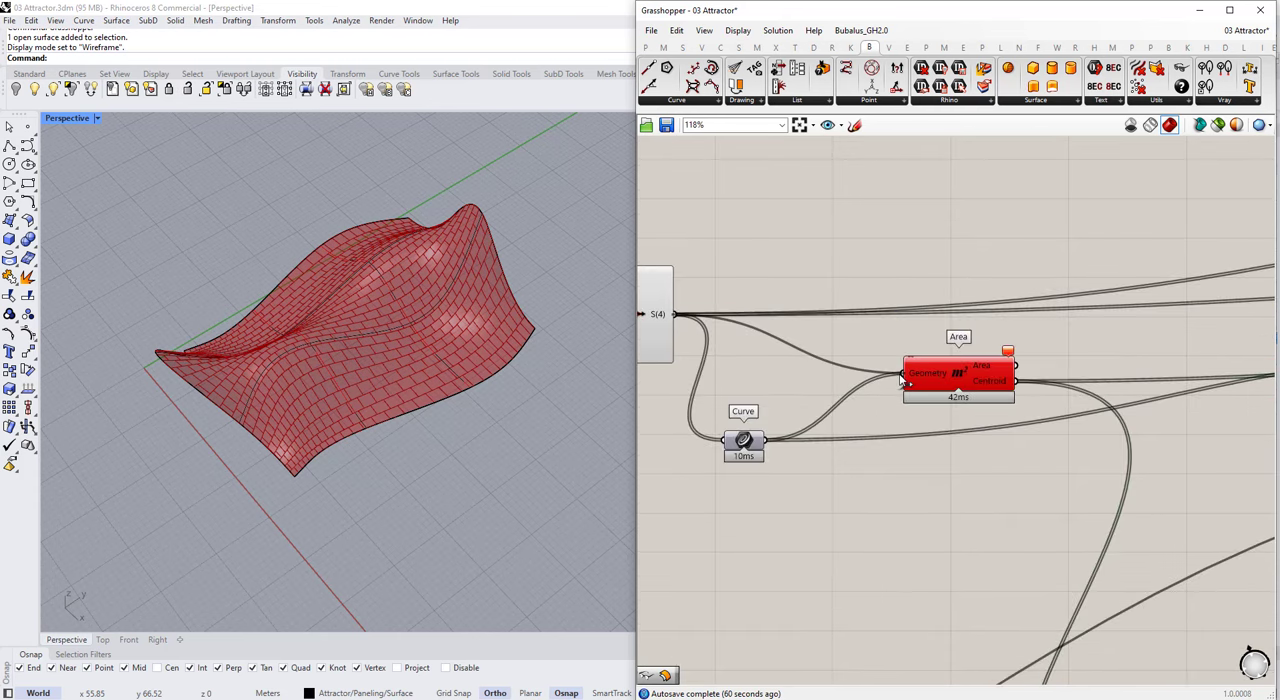
scroll(721, 380, down, 4)
Step: Move the Curve component above the Stream Filter's output wires
click(734, 409)
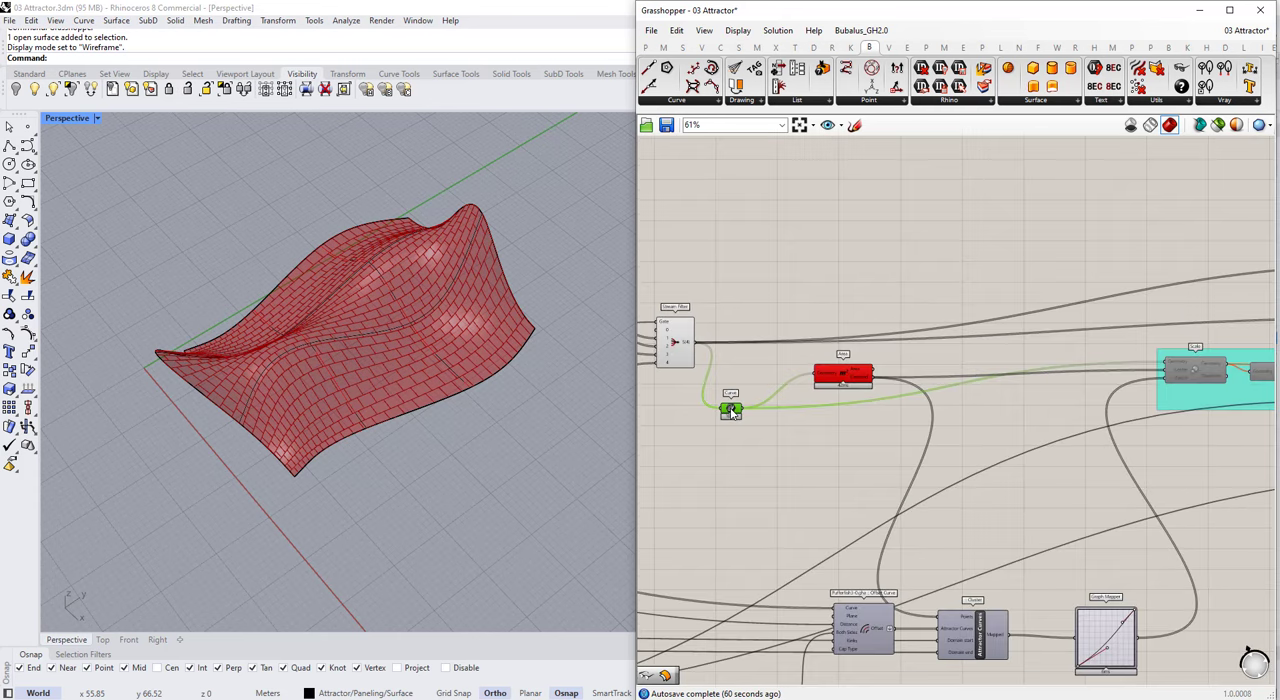
scroll(736, 417, down, 5)
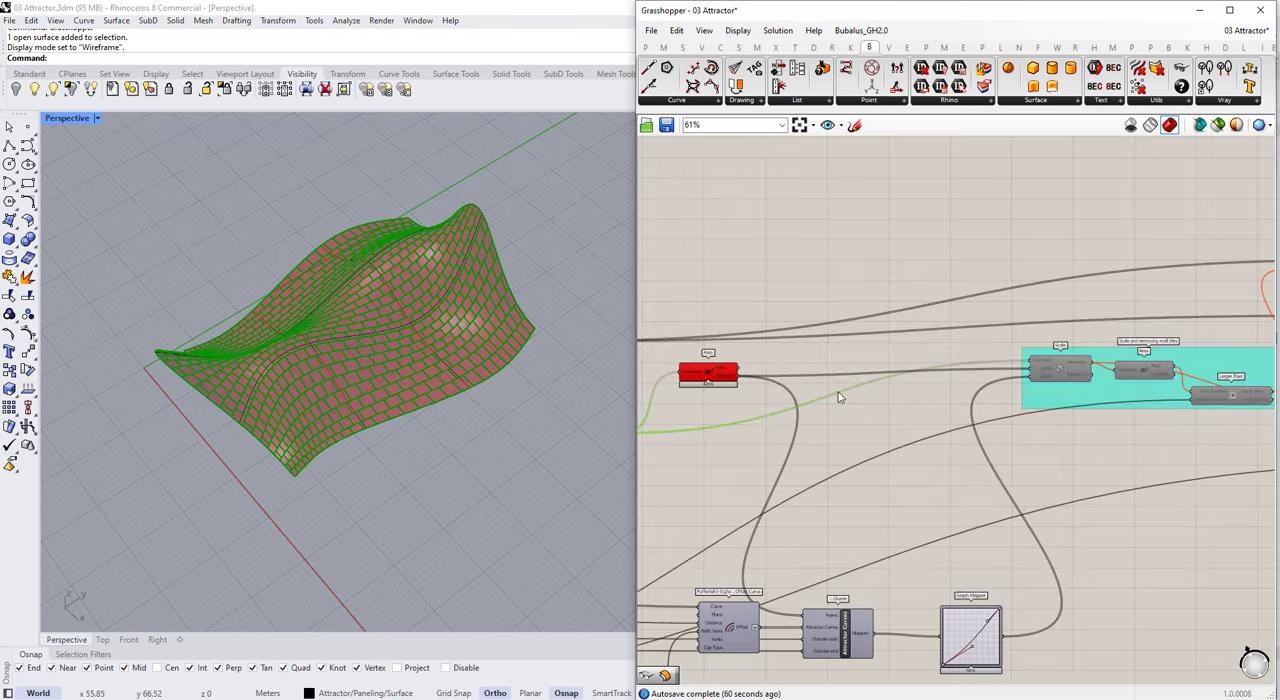
scroll(845, 461, up, 3)
click(845, 461)
right_drag(945, 466, 1023, 429)
scroll(1023, 429, up, 3)
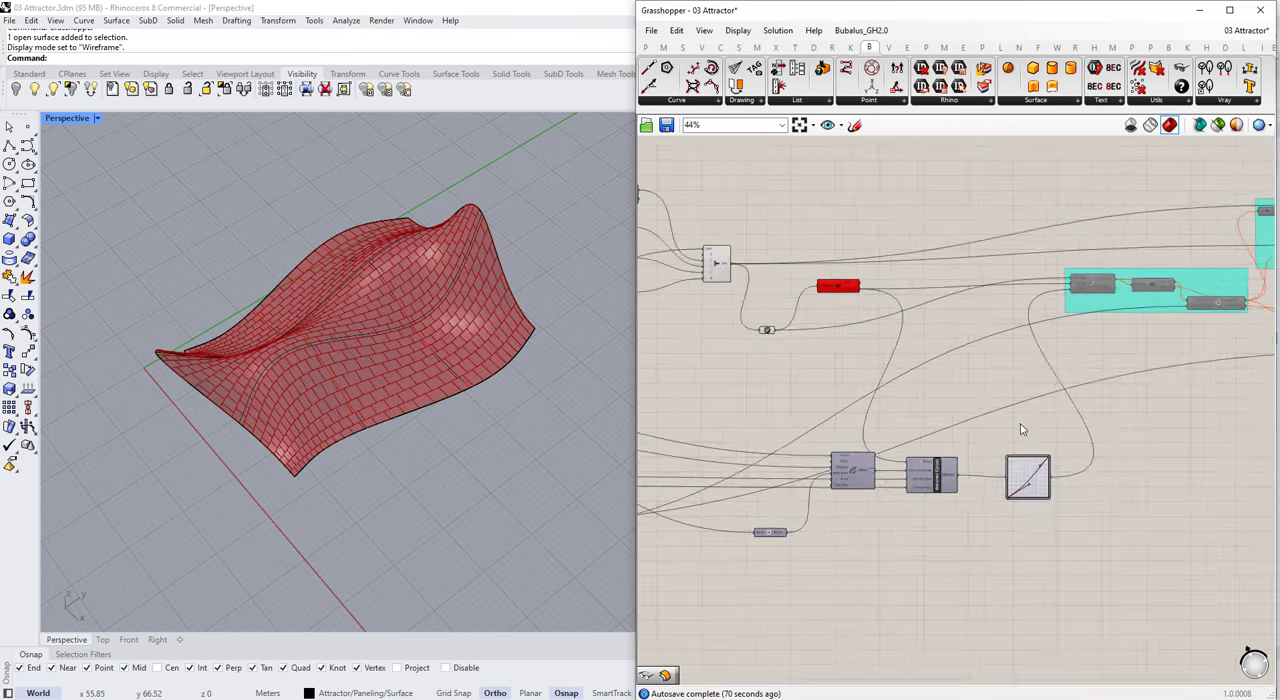
drag(769, 386, 1064, 636)
right_drag(801, 191, 864, 334)
scroll(864, 334, up, 1)
drag(813, 416, 829, 265)
click(805, 441)
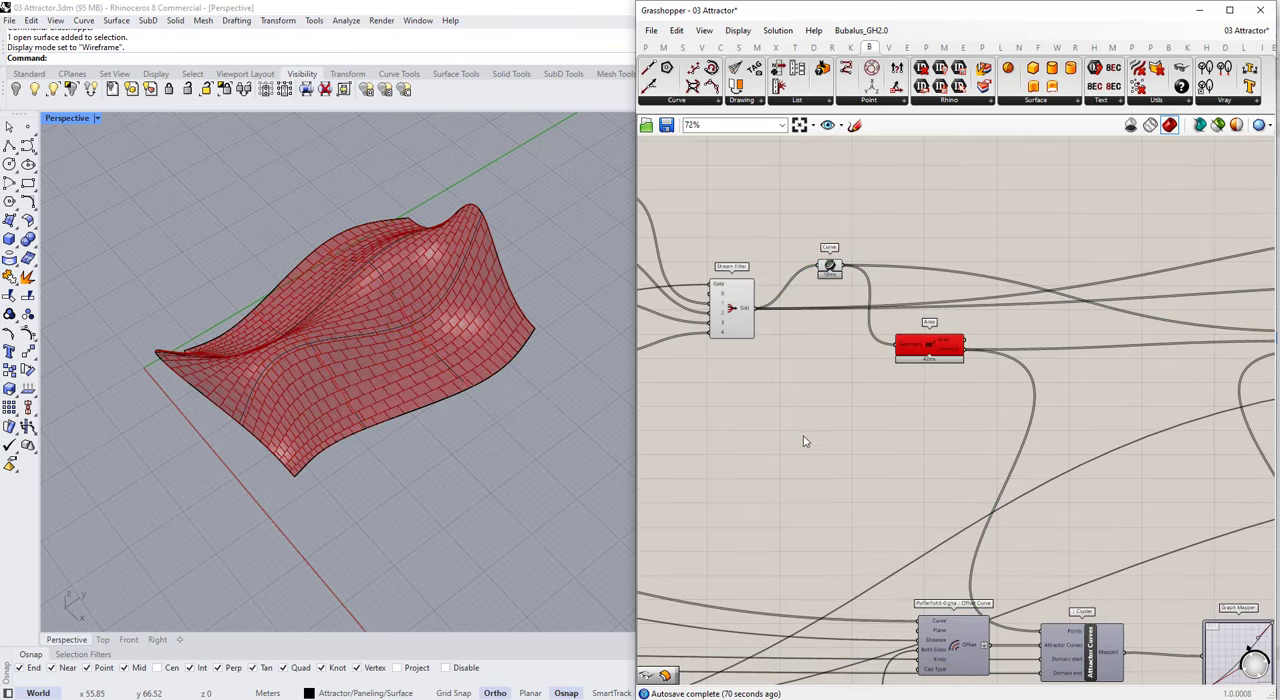
Step: Spread the Curve and Area components apart and feed Area's Geometry input directly from the Stream Filter's output instead of the Curve
scroll(822, 454, up, 1)
right_drag(850, 400, 784, 481)
drag(764, 312, 763, 297)
drag(882, 408, 878, 457)
click(764, 300)
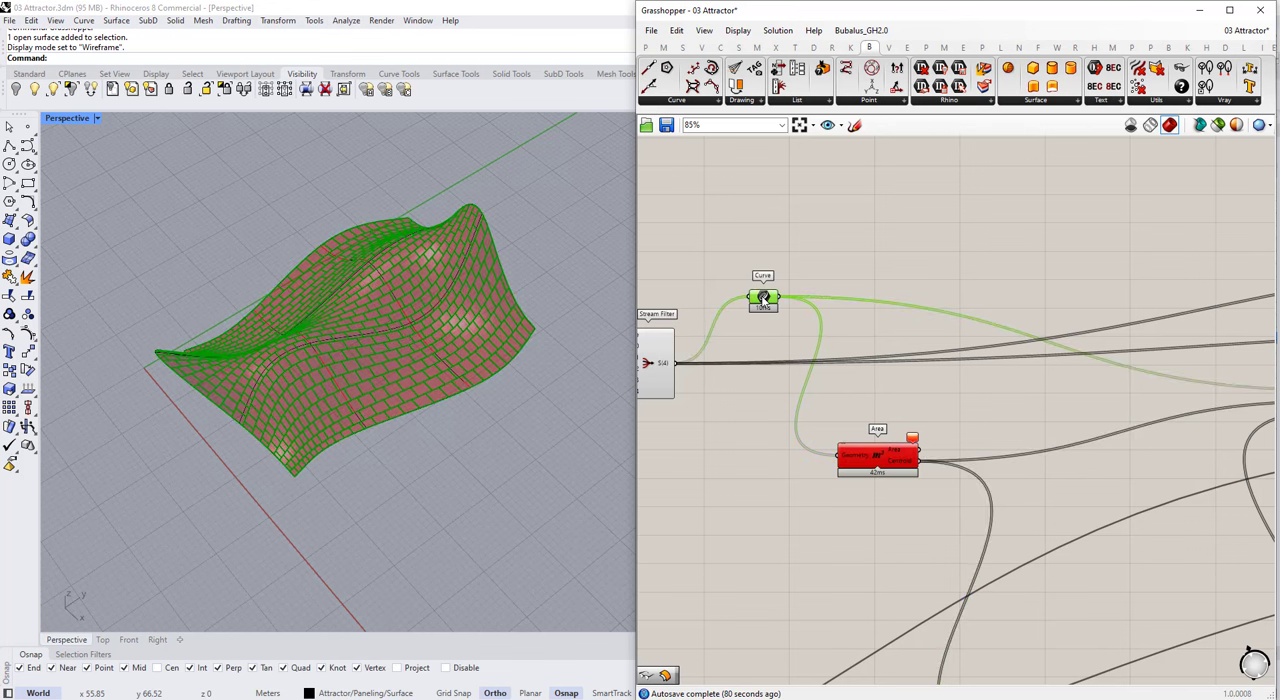
drag(674, 363, 817, 457)
click(869, 466)
Step: Turn off the viewport preview of the Area component
middle_click(817, 457)
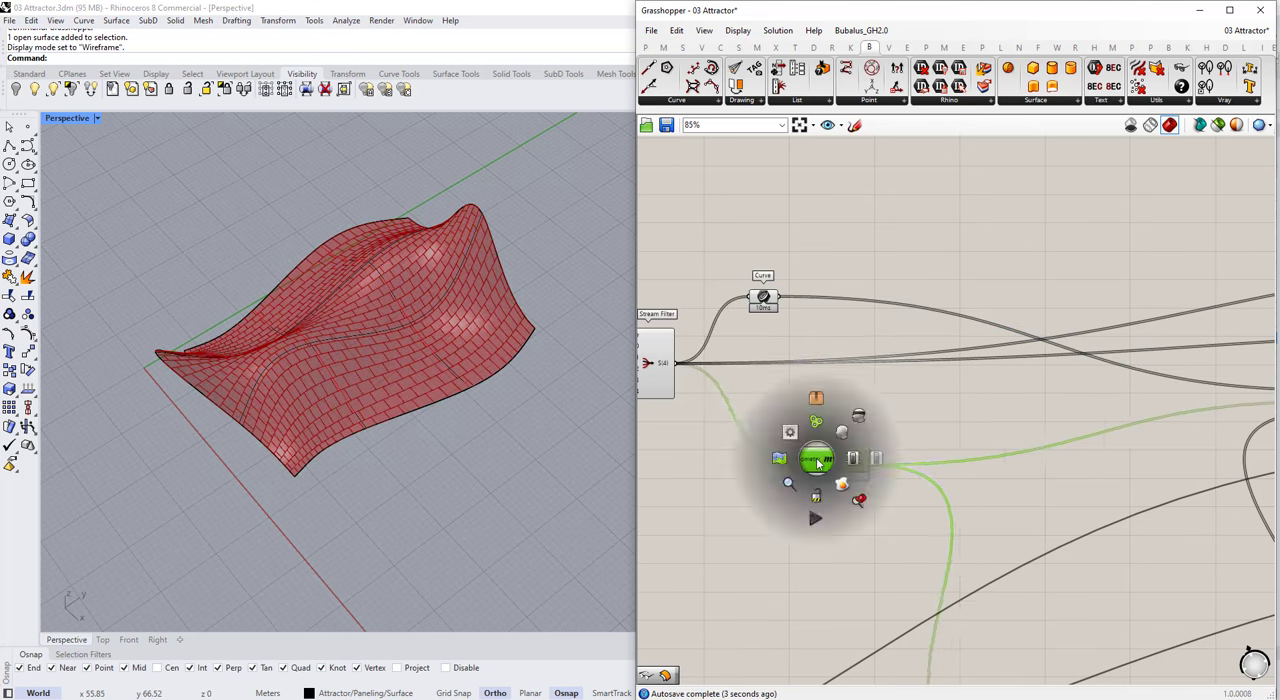
click(843, 437)
click(856, 415)
middle_click(831, 464)
middle_click(831, 468)
middle_click(831, 471)
click(856, 445)
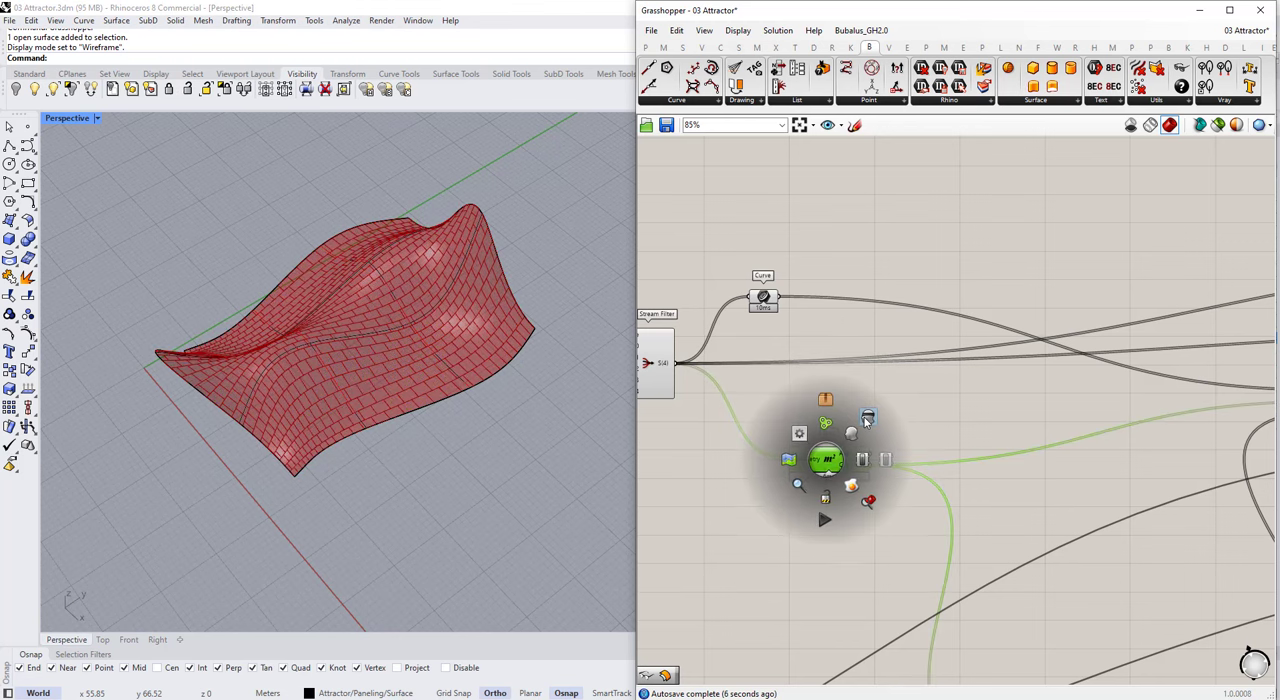
Step: Add a Scale component, wiring the Curve into its Geometry input and Area's Centroid into its Center input
double_click(914, 257)
text(scale)
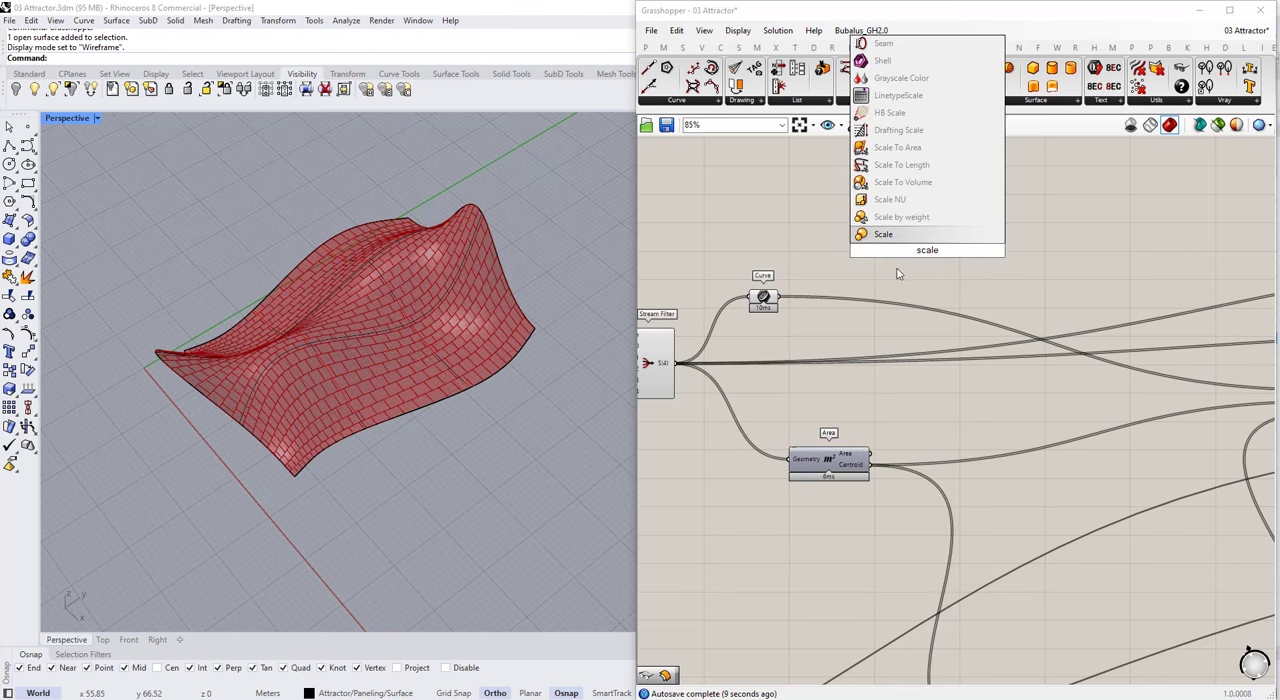
key(Return)
click(776, 300)
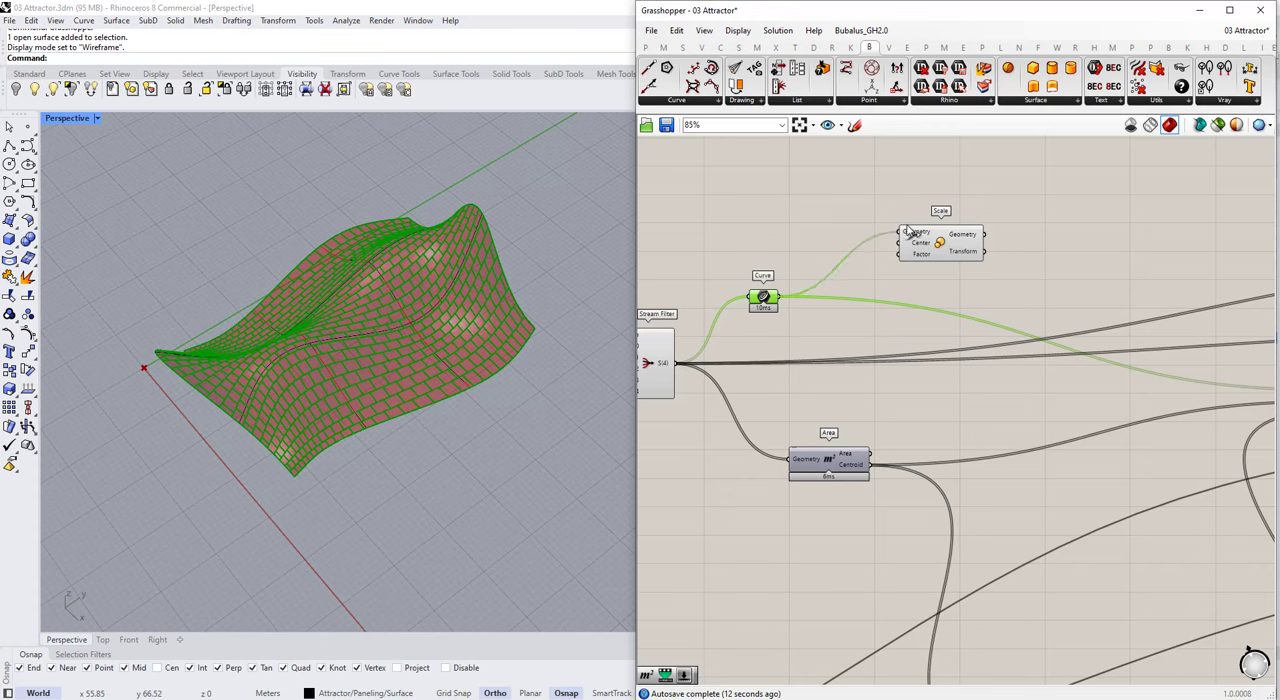
drag(910, 232, 918, 229)
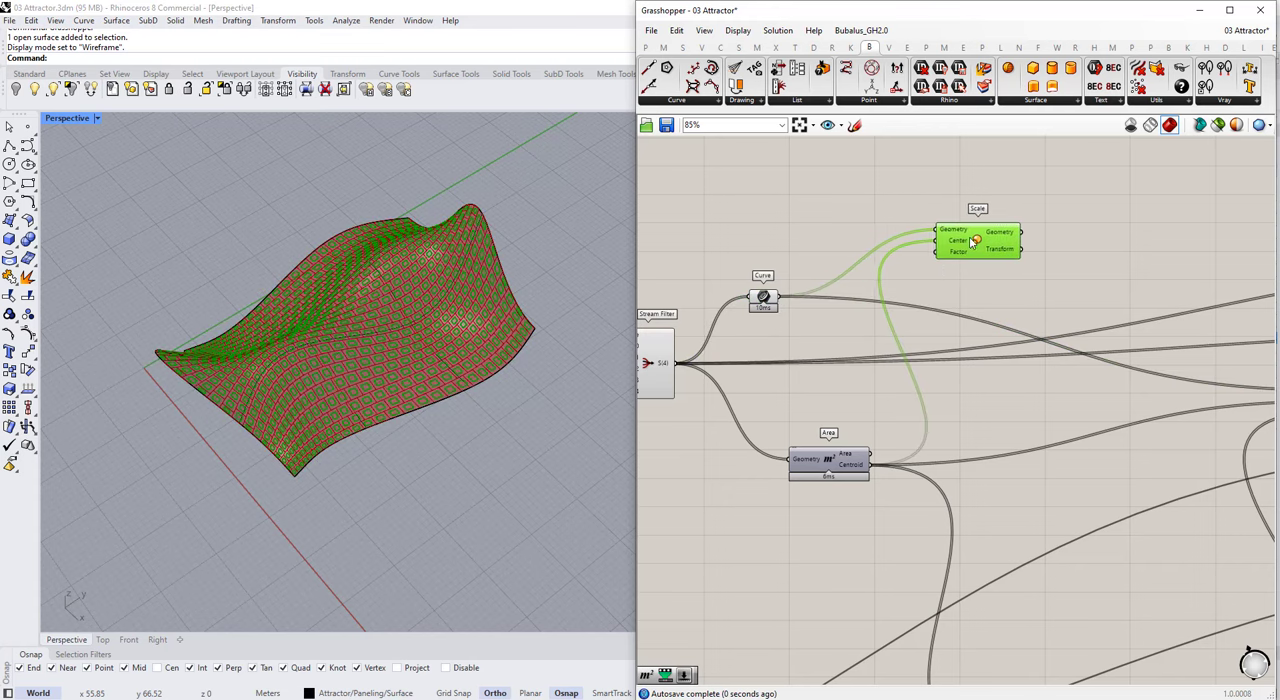
Step: Add a number slider set to 0.950 and name it "Structure Width Scale Factor"
scroll(906, 242, up, 1)
double_click(844, 213)
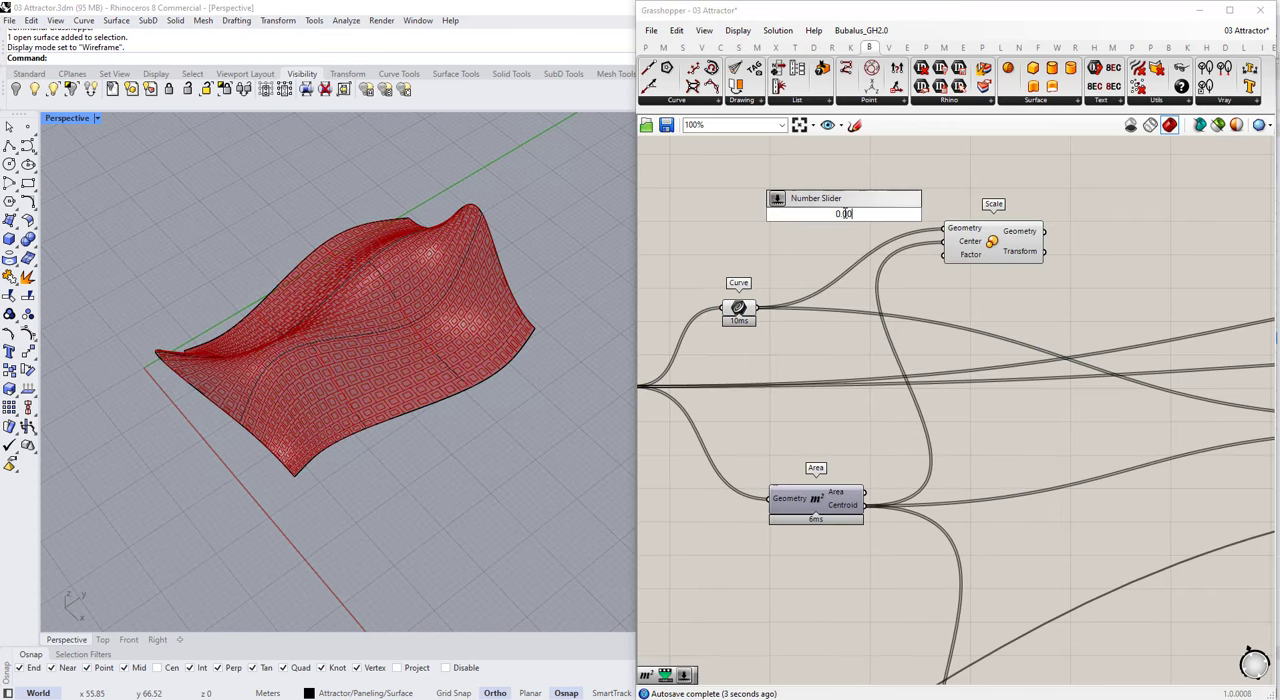
key(Return)
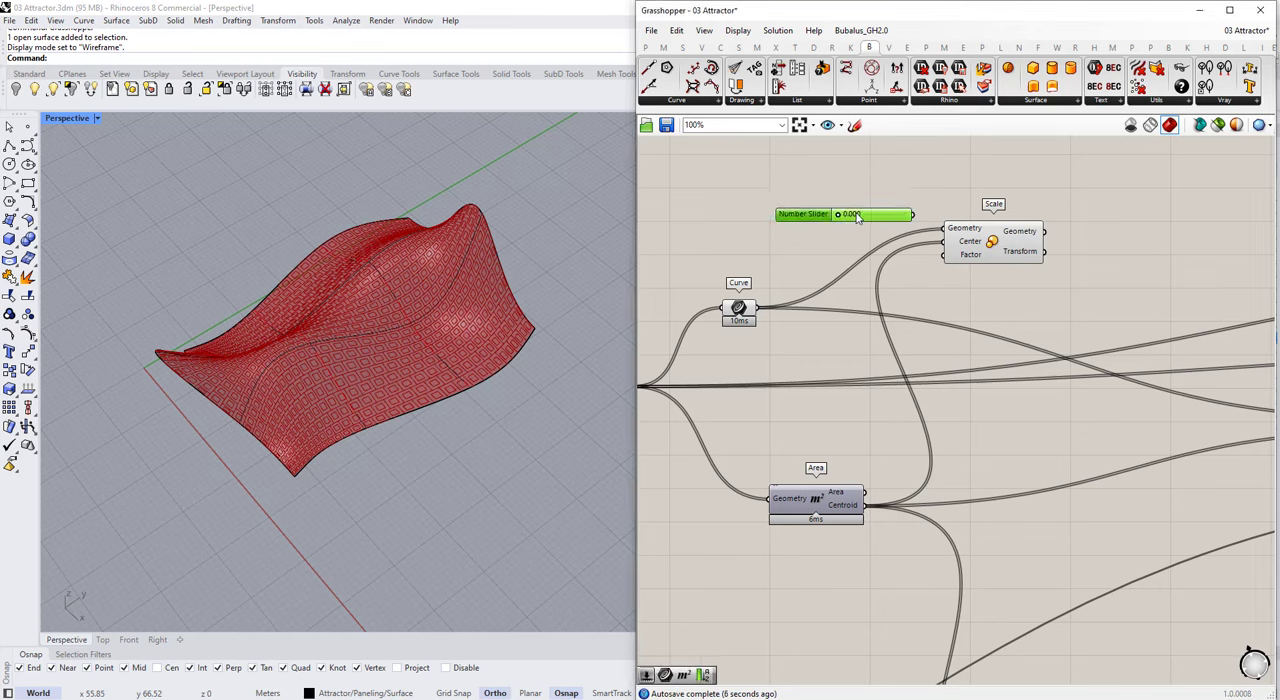
key(Return)
right_click(878, 215)
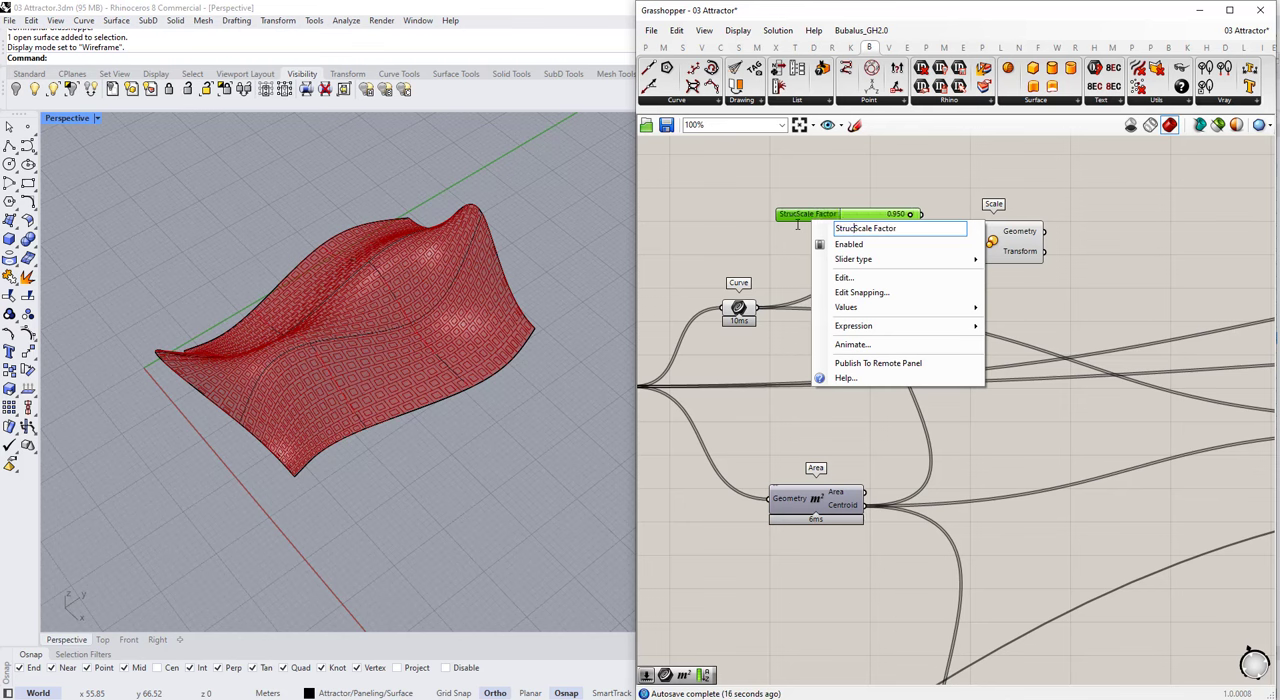
key(Return)
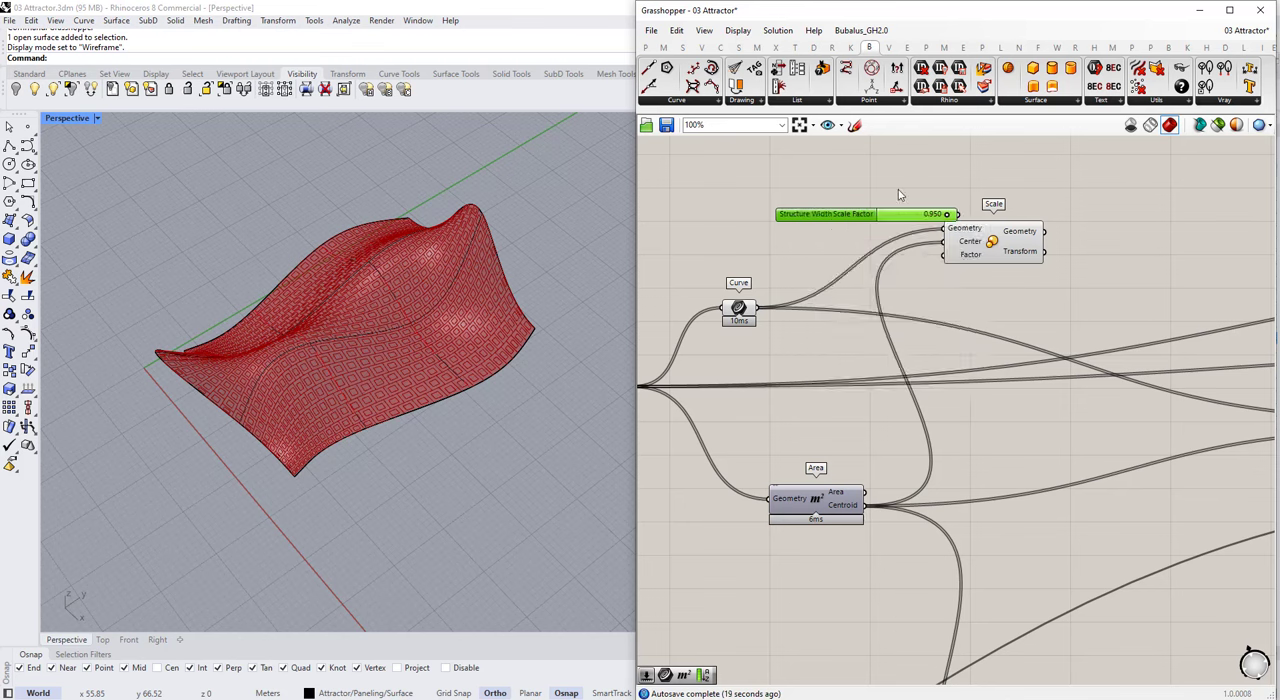
Step: Connect the Structure Width Scale Factor slider to Scale's Factor input and inspect the scaled panel outlines up close
drag(860, 216, 797, 232)
drag(896, 231, 944, 256)
click(990, 244)
scroll(323, 395, up, 15)
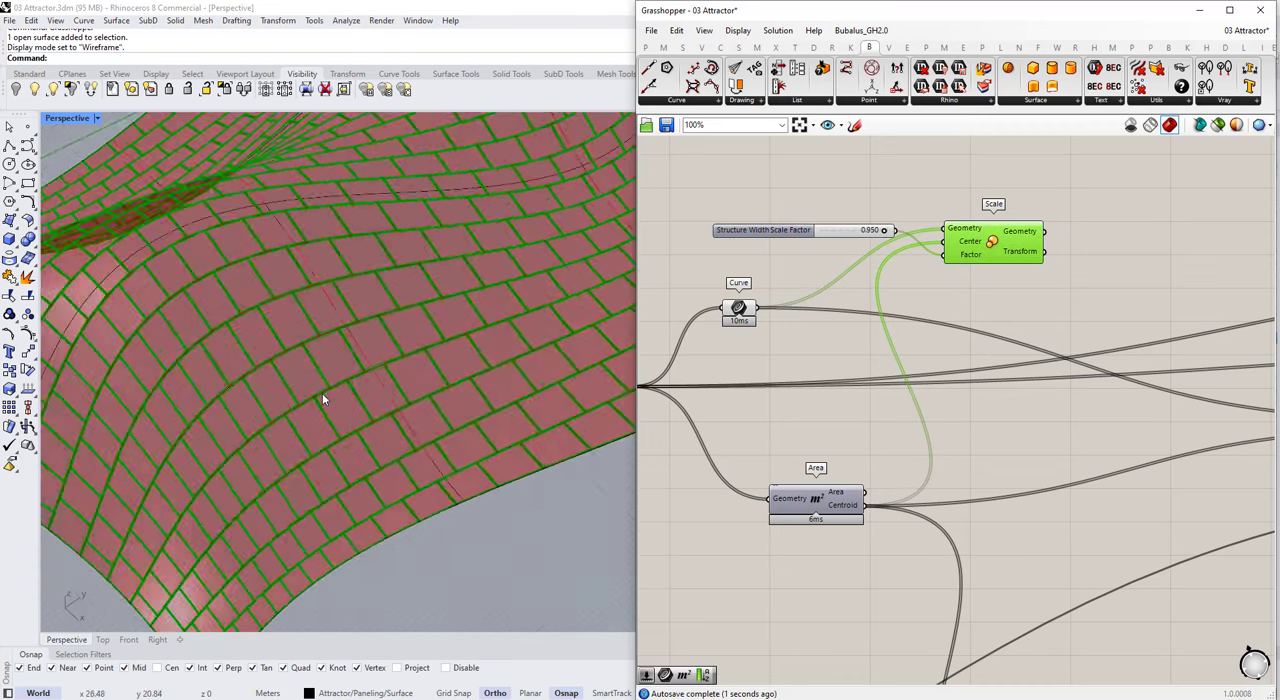
scroll(845, 237, up, 2)
click(885, 228)
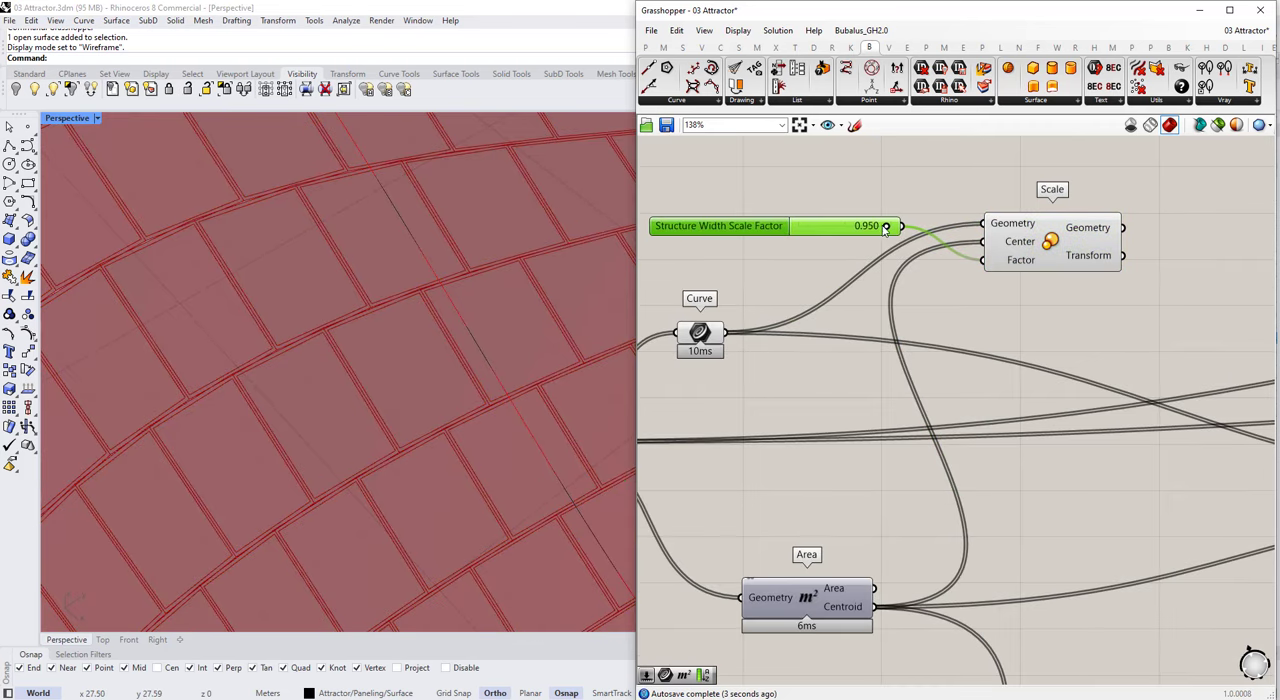
click(1037, 260)
Step: Try lowering the Structure Width Scale Factor to 0.863
mouse_move(886, 227)
mouse_down()
mouse_move(857, 229)
mouse_move(878, 229)
mouse_up()
scroll(270, 232, up, 3)
scroll(290, 255, down, 3)
scroll(315, 290, up, 3)
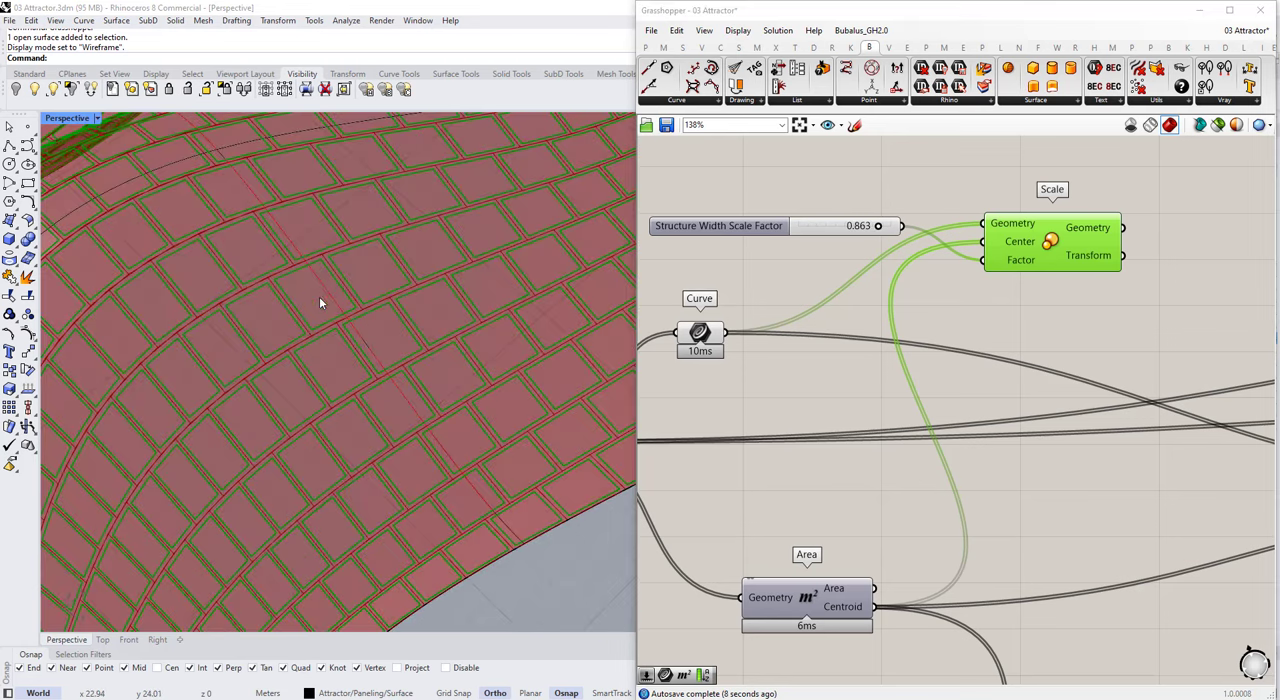
scroll(857, 228, up, 2)
Step: Set the Structure Width Scale Factor to 0.9 and review the panel gaps across the whole surface
double_click(845, 227)
text(.9)
key(Return)
scroll(366, 288, down, 5)
right_drag(366, 288, 370, 335)
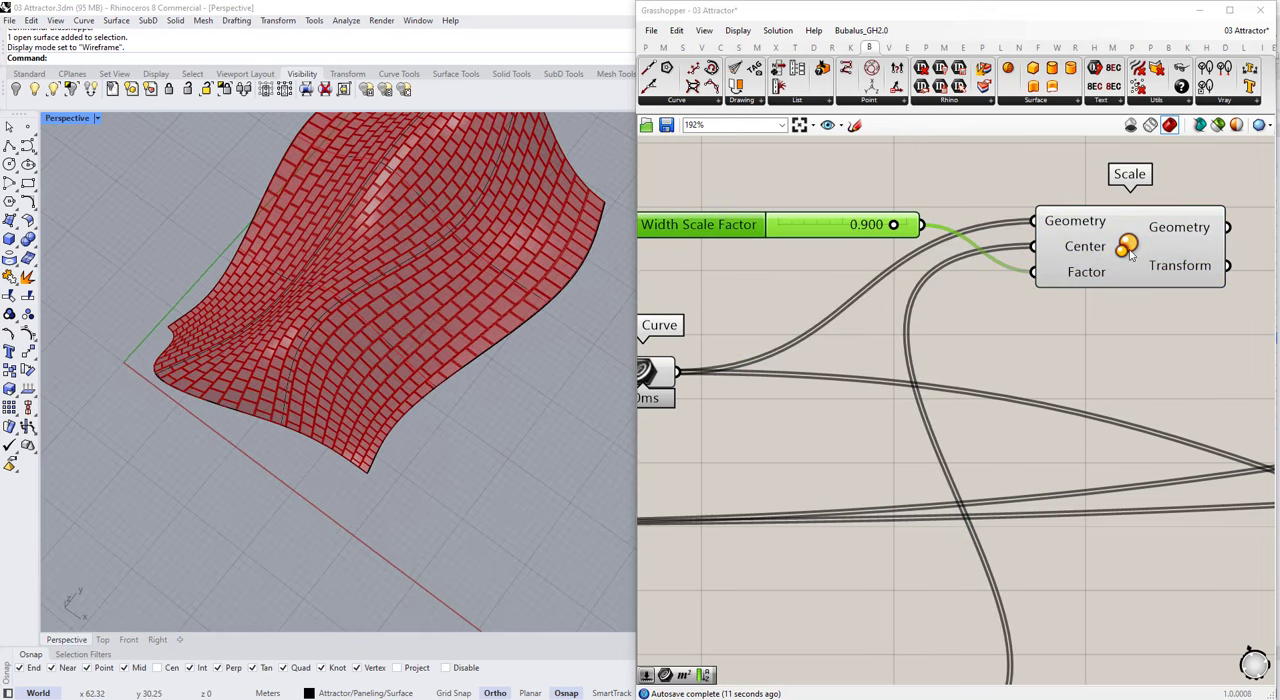
Step: Rearrange the Curve component, scale factor slider and Scale component into a tidier layout
drag(1129, 250, 1116, 203)
scroll(1038, 288, down, 3)
click(1066, 305)
drag(794, 340, 948, 321)
click(1058, 247)
scroll(950, 325, down, 1)
right_drag(950, 325, 881, 336)
drag(881, 336, 832, 205)
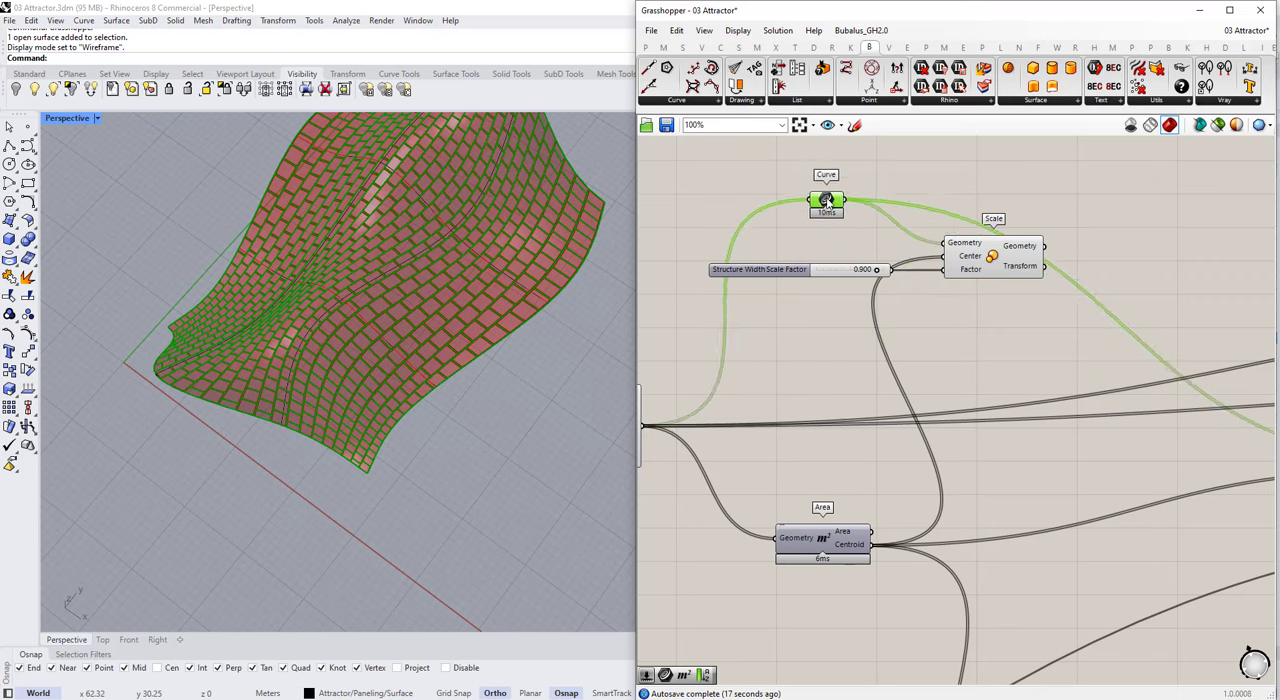
drag(992, 258, 989, 268)
Step: Add a Loft component and a Graft Tree component near the Scale component
scroll(940, 338, down, 3)
scroll(1090, 230, up, 4)
click(1019, 255)
double_click(1017, 254)
text(loft)
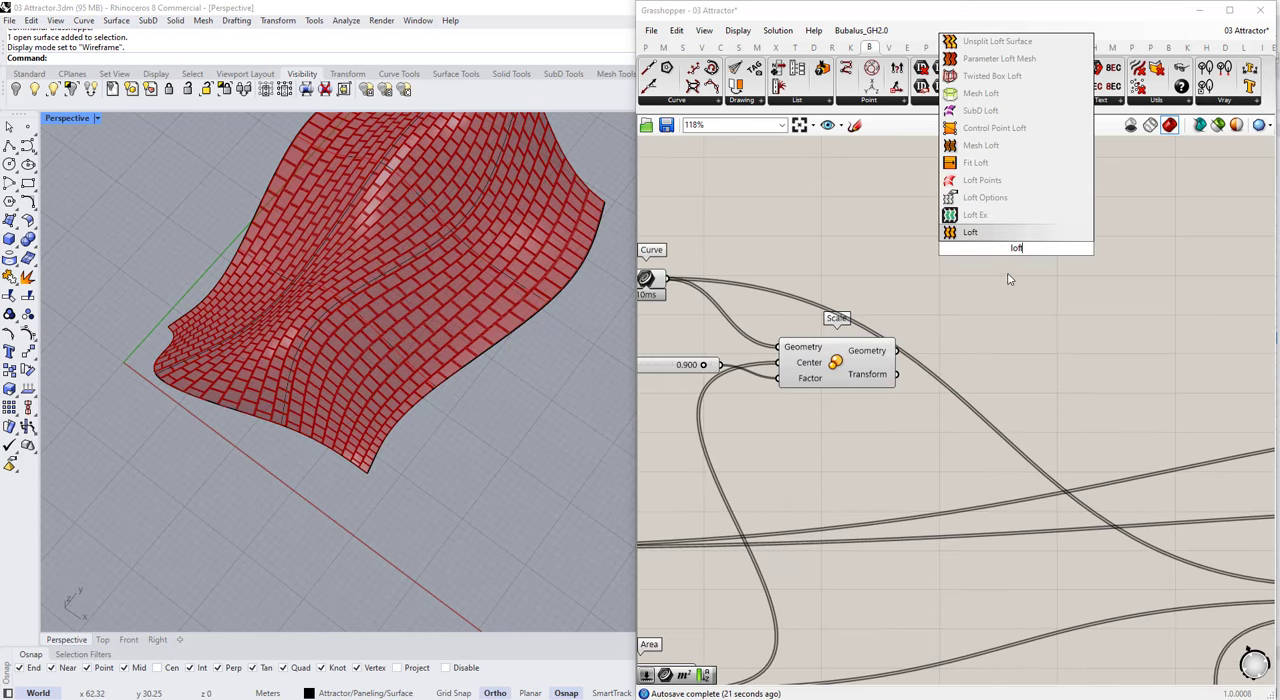
key(Return)
double_click(884, 229)
text(graft)
key(Return)
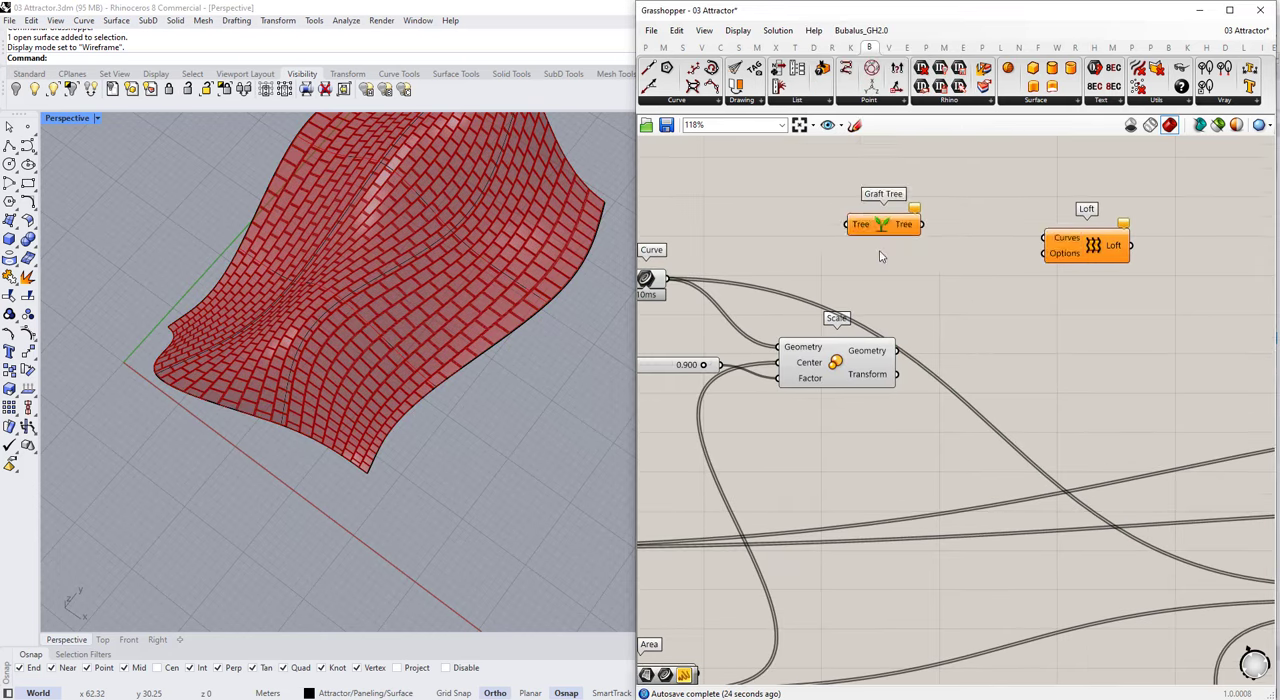
Step: Feed the Curve into the Graft Tree, duplicate the Graft Tree, and connect Scale's Geometry output to the copy
scroll(912, 252, down, 3)
drag(878, 321, 856, 433)
scroll(869, 370, down, 2)
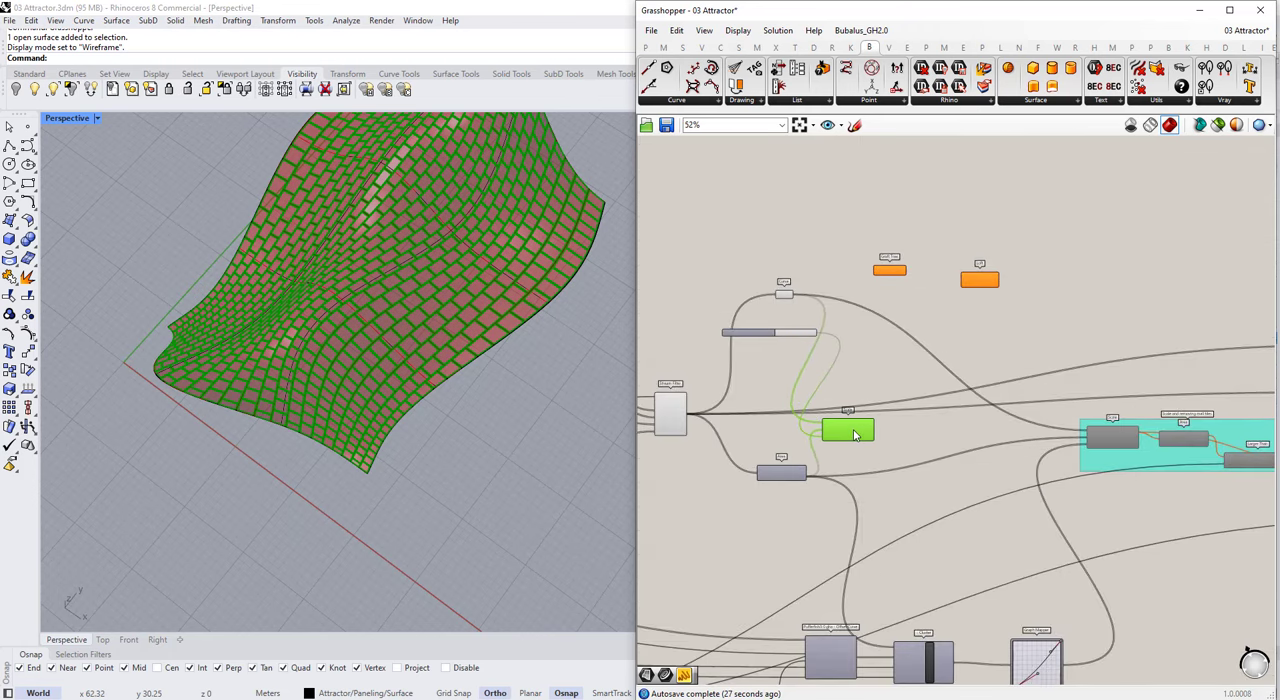
scroll(928, 270, up, 4)
drag(829, 272, 826, 273)
drag(840, 277, 843, 323)
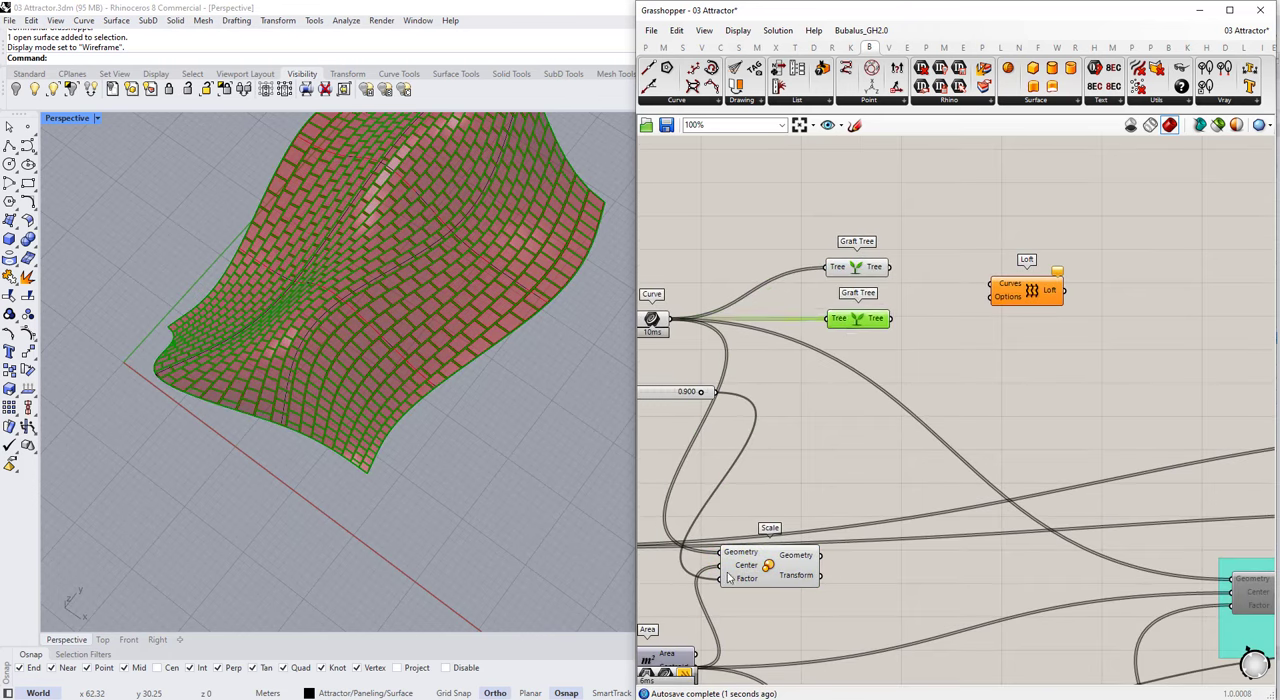
drag(758, 564, 828, 319)
Step: Add a Merge component between the Graft Trees and the Loft
click(930, 316)
double_click(945, 319)
text(meg)
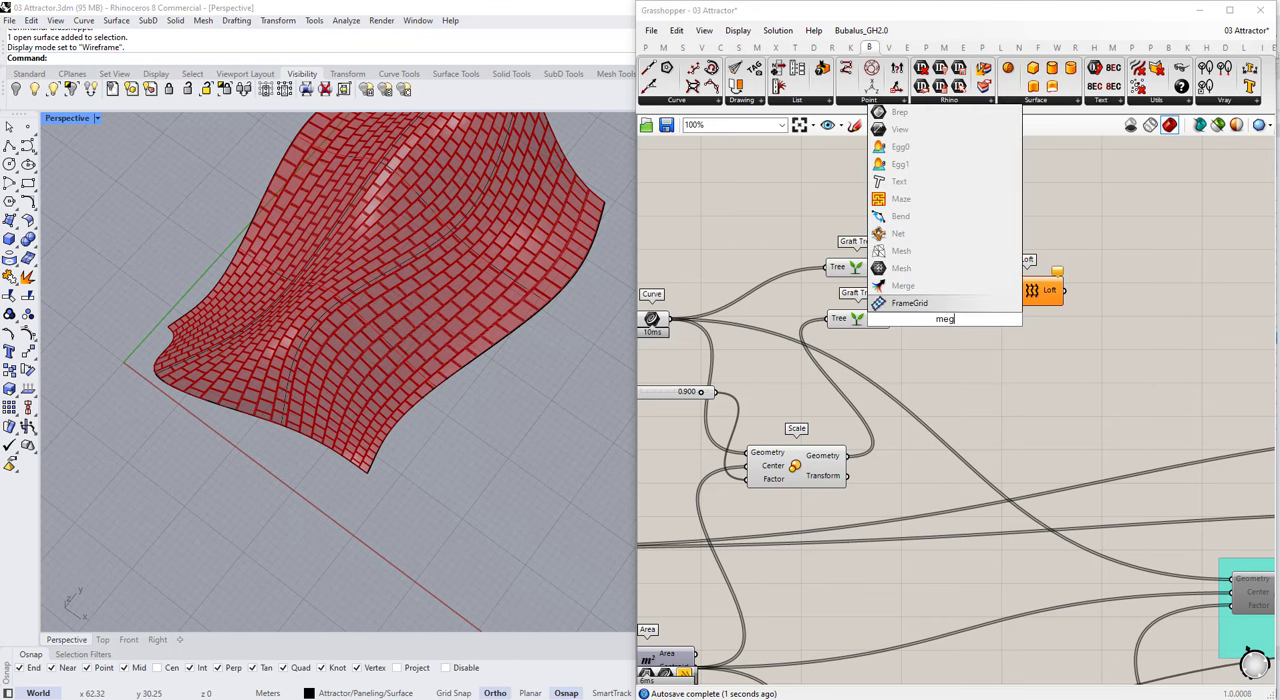
key(BackSpace)
key(BackSpace)
key(BackSpace)
text(me)
key(BackSpace)
key(BackSpace)
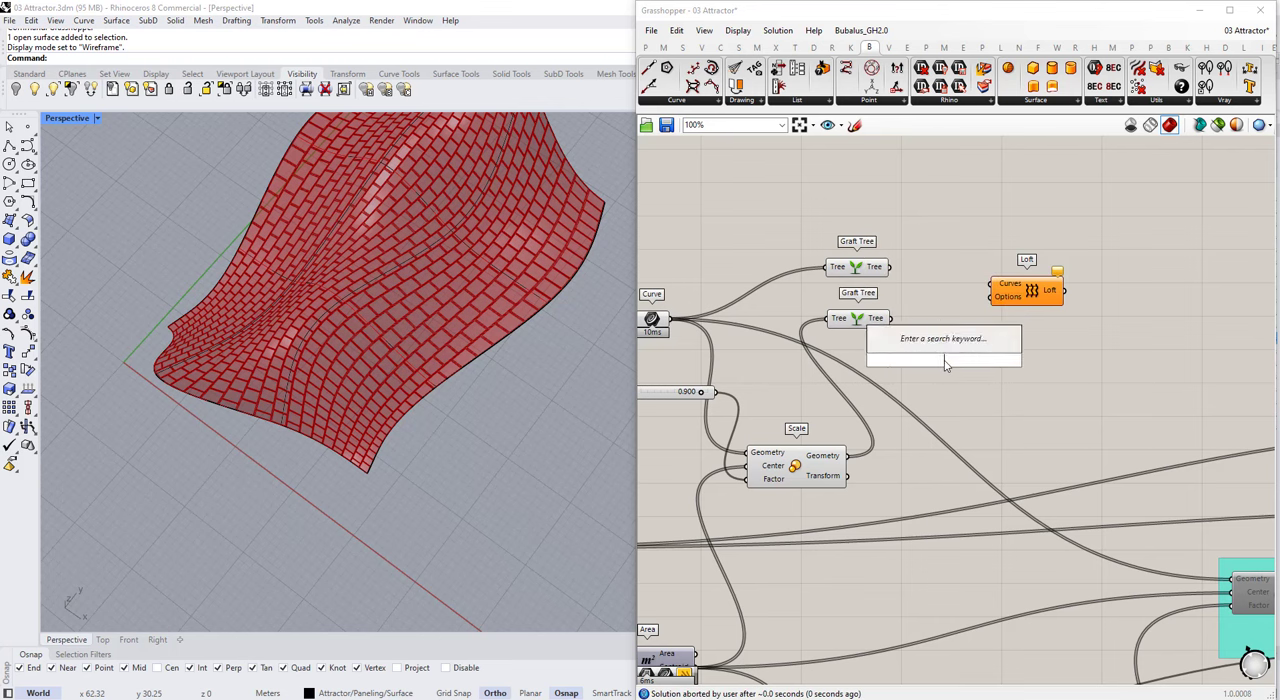
text(merge)
key(Return)
Step: Connect both Graft Trees to the Merge inputs and Merge's Result to Loft's Curves input
drag(857, 318, 845, 379)
drag(879, 379, 902, 381)
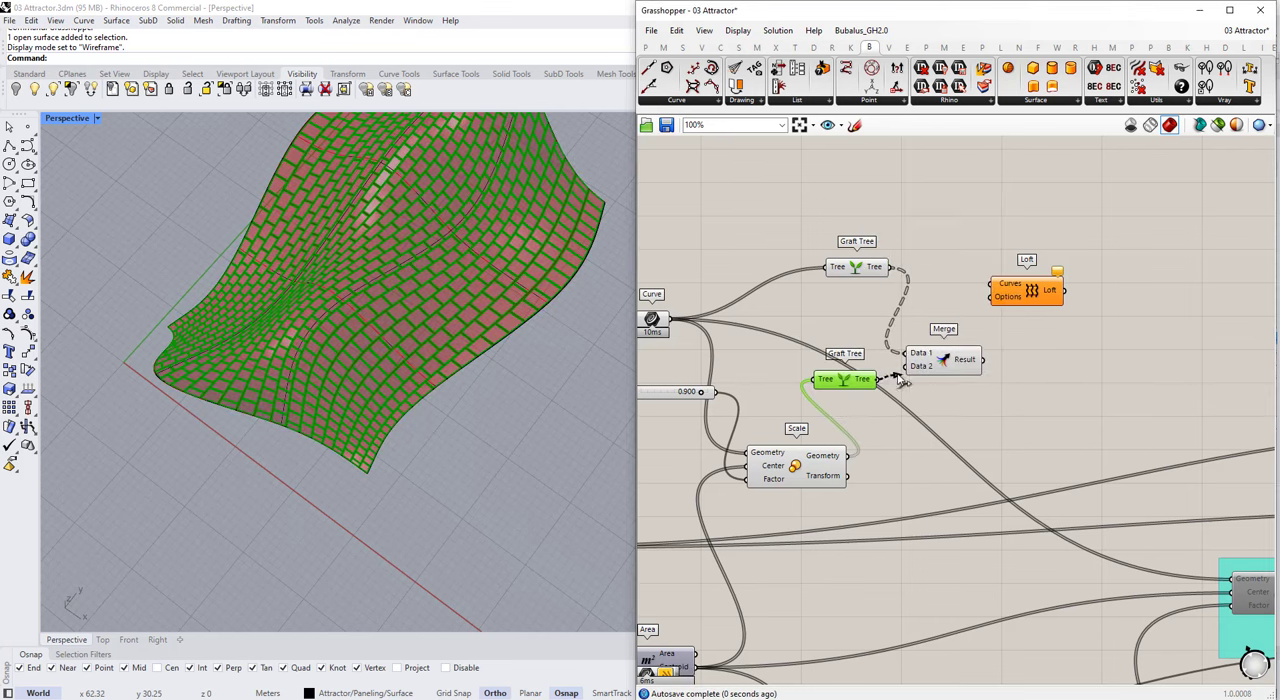
mouse_move(966, 366)
drag(980, 360, 1050, 323)
scroll(268, 320, up, 5)
scroll(334, 349, down, 3)
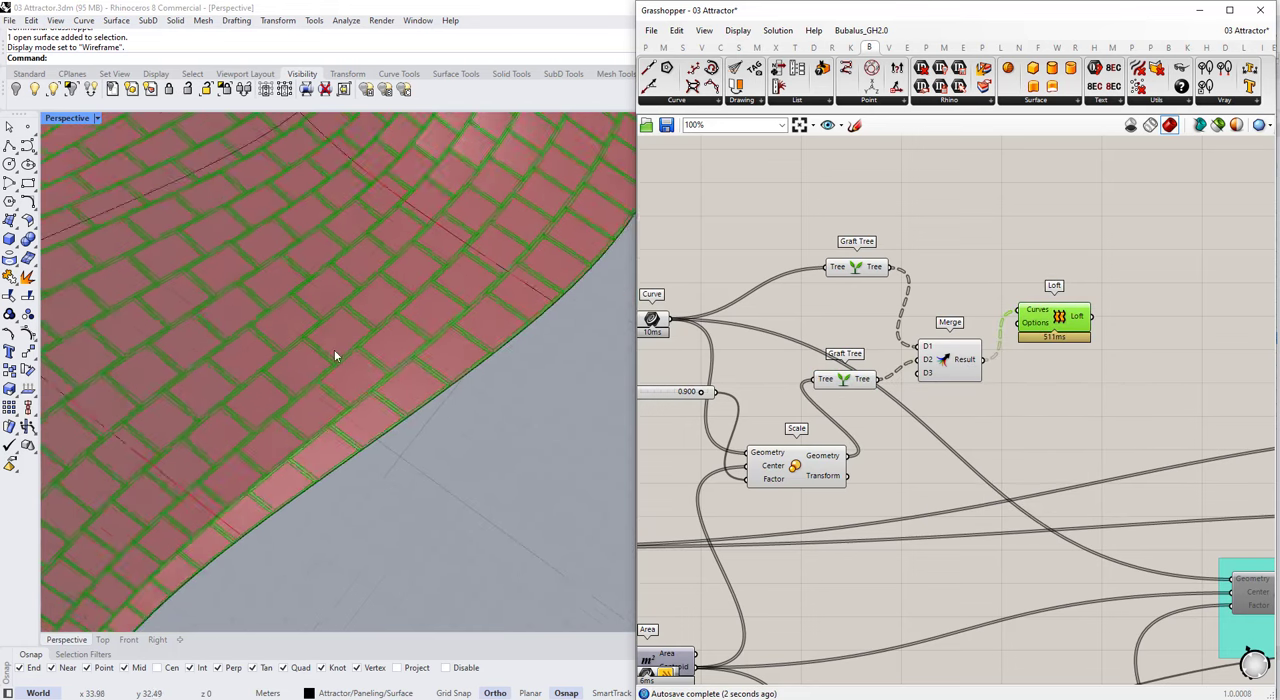
Step: Line up the Curve, Scale, Graft Tree, Merge and Loft components in a compact layout
scroll(266, 320, up, 2)
drag(955, 362, 949, 319)
drag(1034, 358, 784, 249)
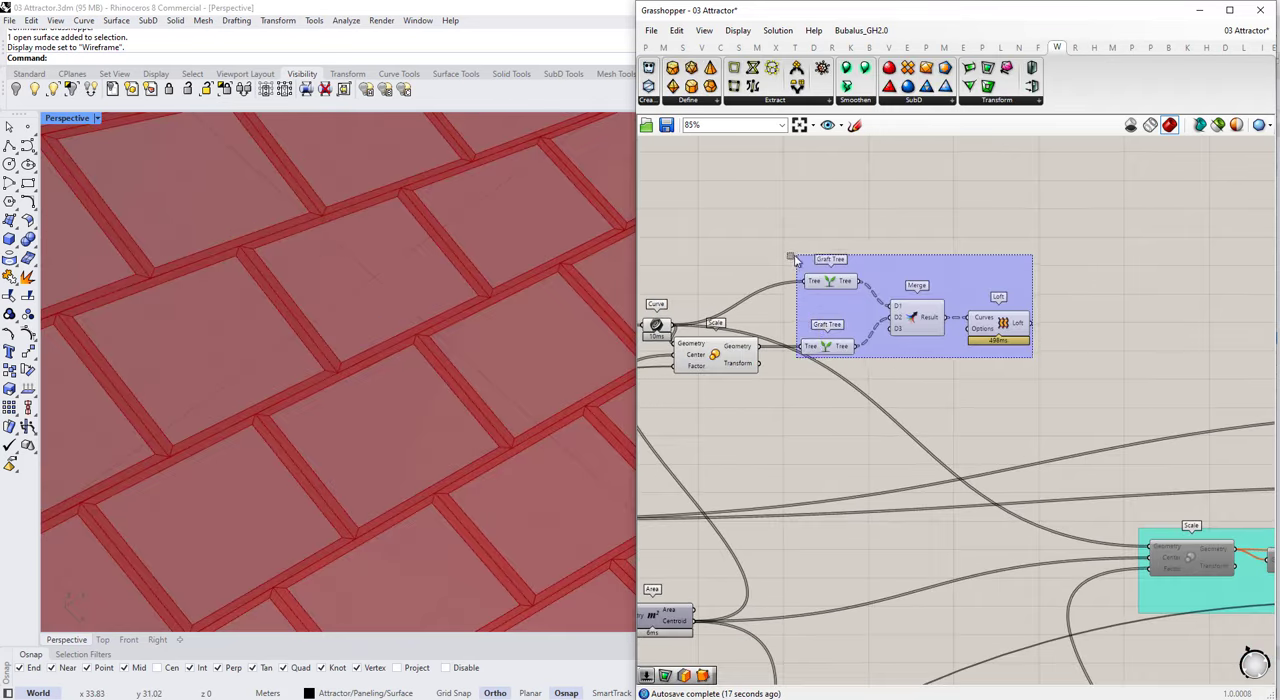
scroll(782, 260, down, 2)
drag(674, 240, 995, 366)
drag(886, 308, 955, 270)
scroll(970, 320, down, 1)
scroll(863, 305, up, 1)
drag(786, 278, 753, 241)
mouse_move(828, 299)
mouse_down()
mouse_move(797, 343)
mouse_move(787, 250)
mouse_move(797, 388)
mouse_move(804, 304)
mouse_up()
click(1017, 327)
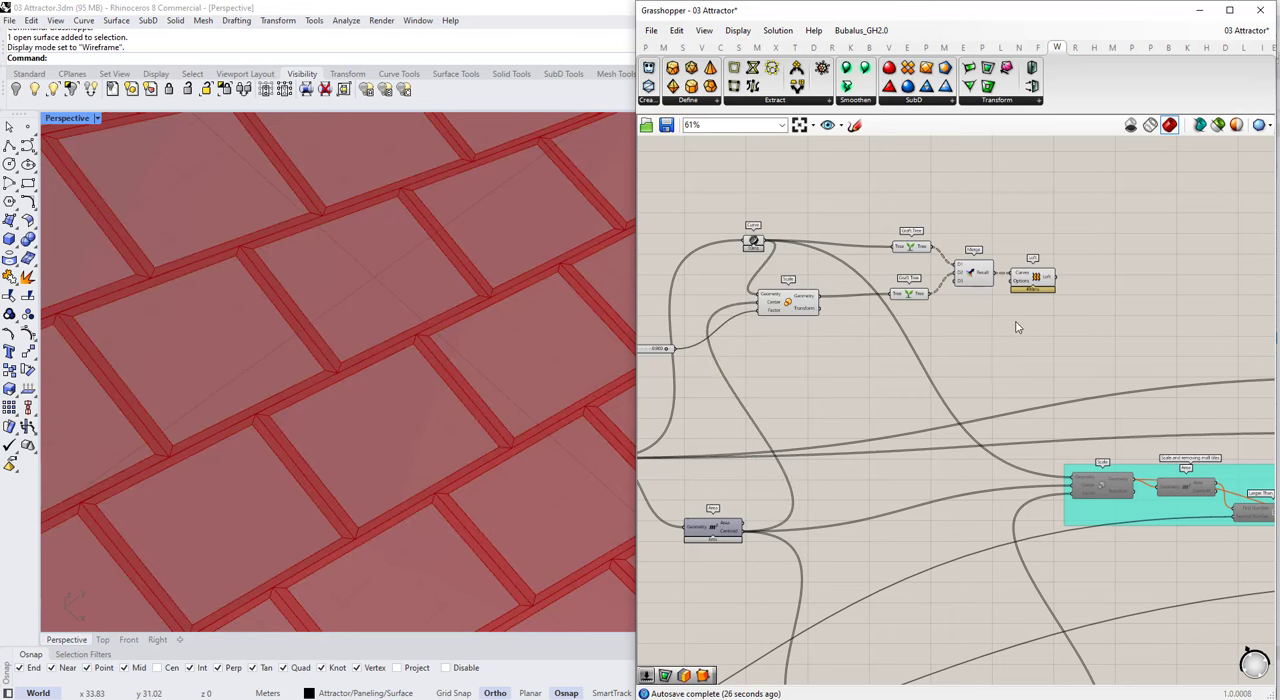
Step: Group the components from Curve through Loft and name the group "Structure"
drag(726, 197, 1077, 357)
key(ctrl+g)
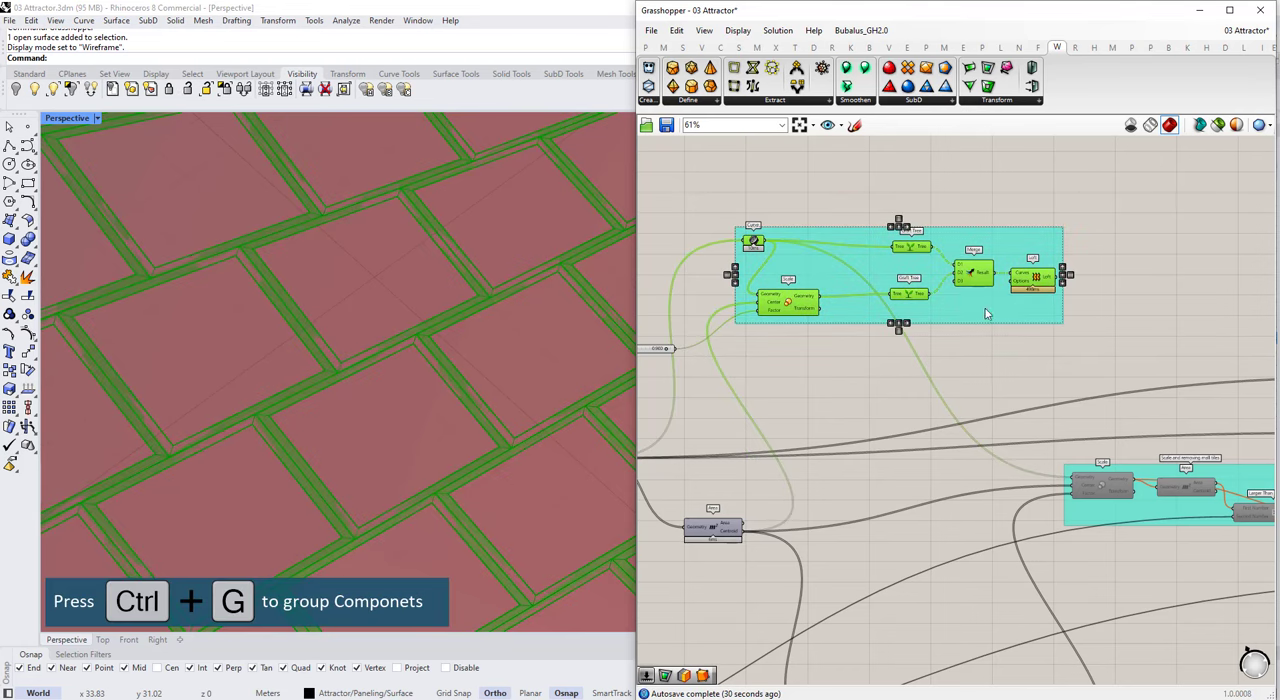
right_click(987, 310)
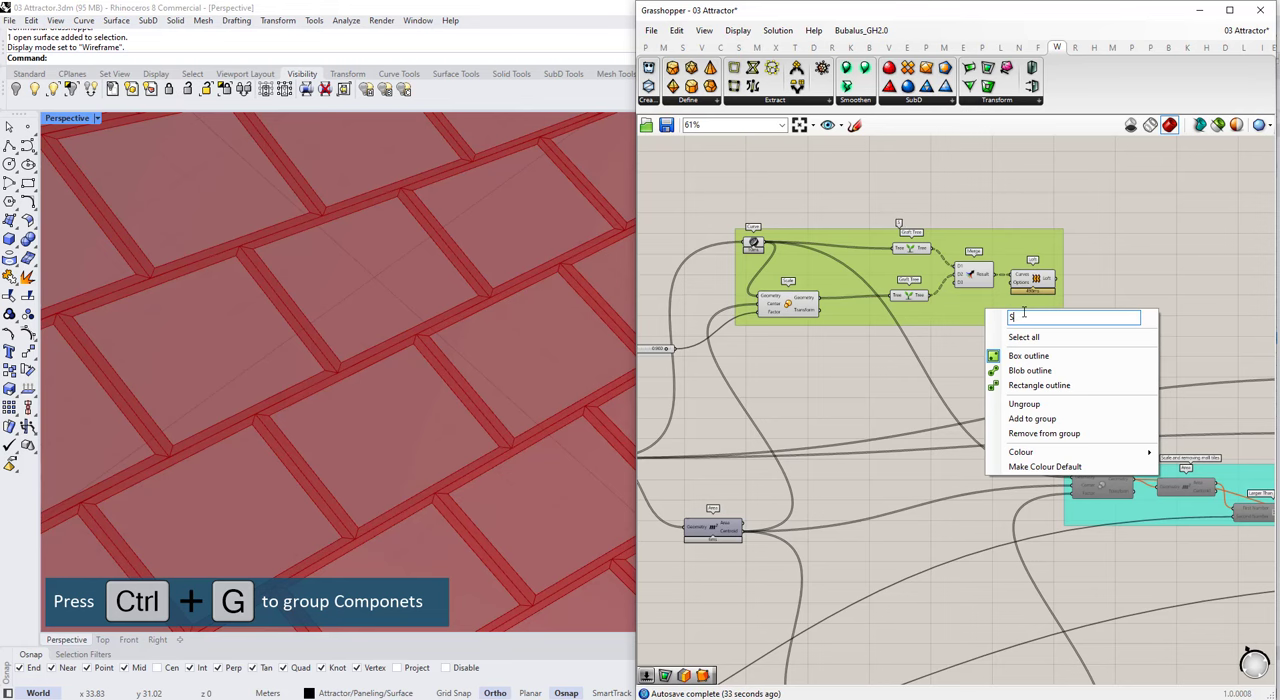
text(re)
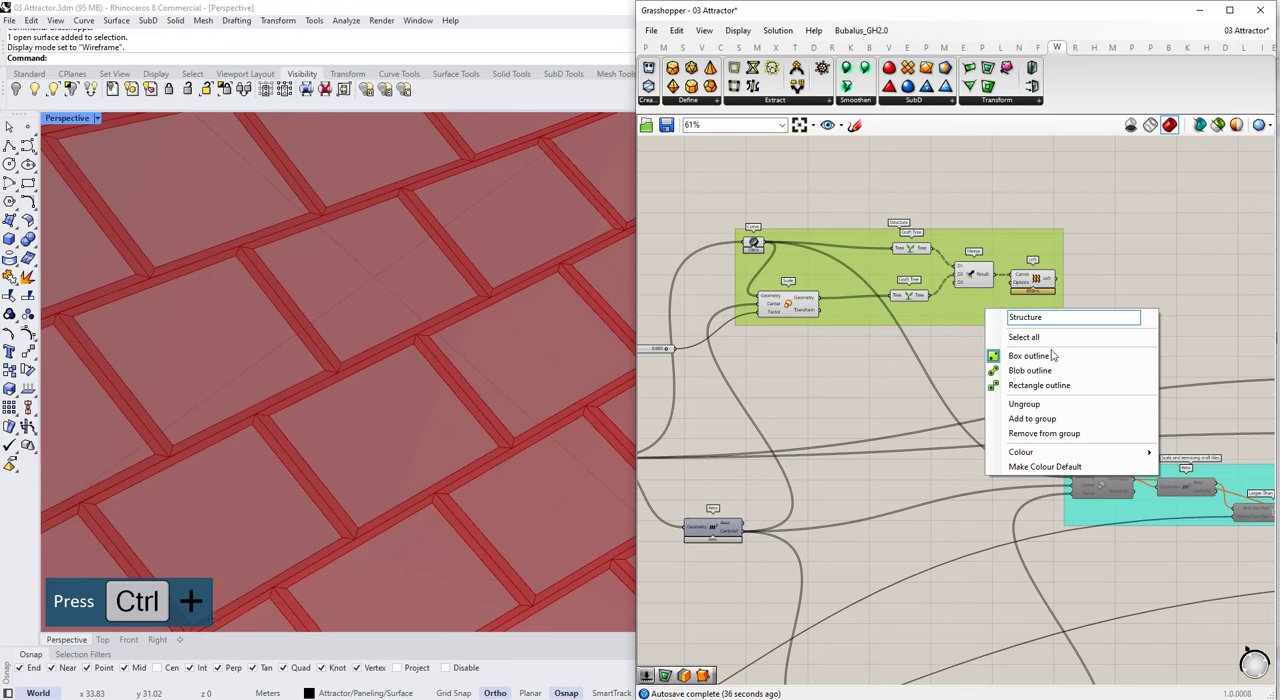
click(1038, 287)
Step: Check the lofted frames on the surface and adjust the Curve and Scale positions inside the Structure group
scroll(439, 333, down, 5)
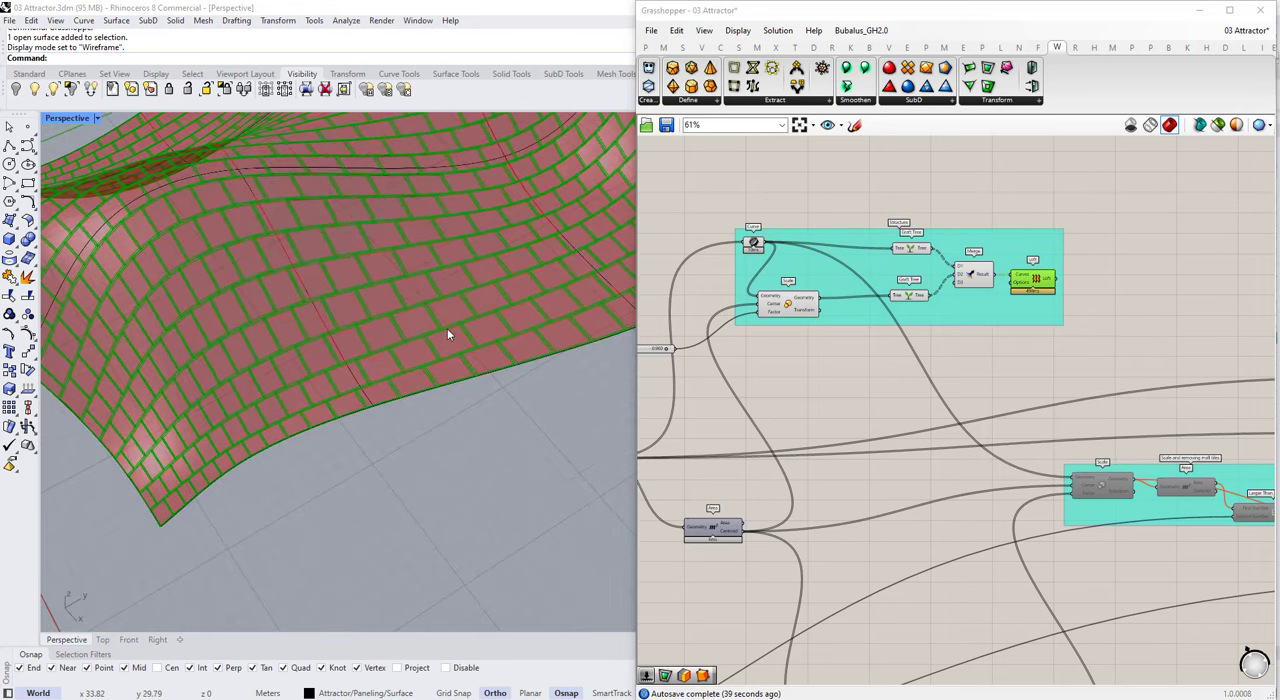
scroll(802, 248, up, 2)
drag(737, 242, 742, 252)
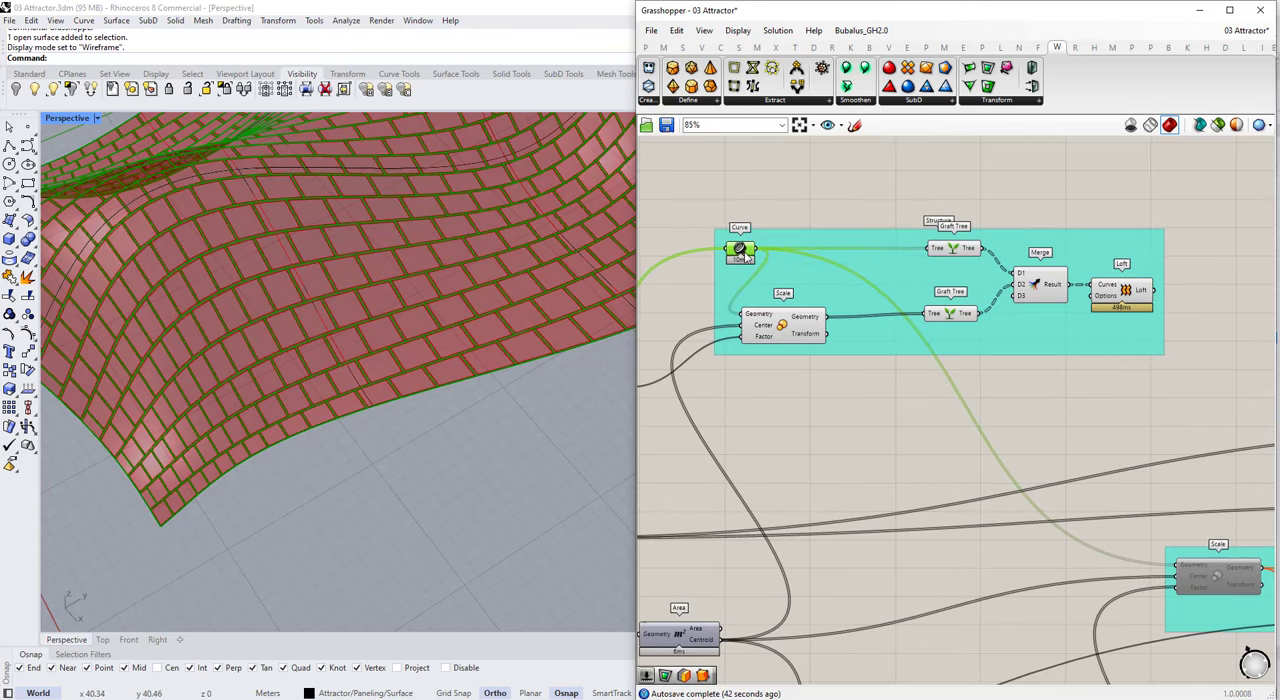
drag(784, 325, 832, 322)
right_drag(1140, 294, 1042, 295)
scroll(1042, 295, down, 1)
click(1042, 294)
scroll(1120, 290, up, 3)
Step: Add a Simple Mesh component beside the Structure group and connect the Loft output to its Brep input
click(1113, 305)
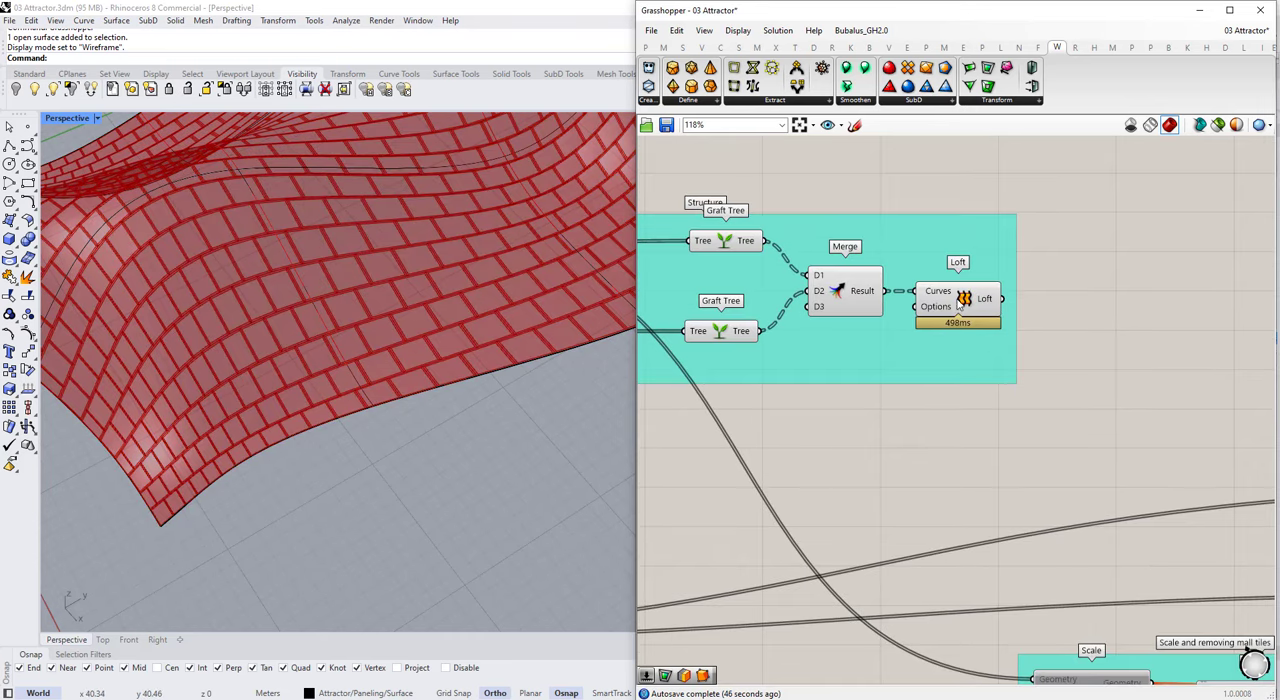
click(985, 296)
double_click(1090, 301)
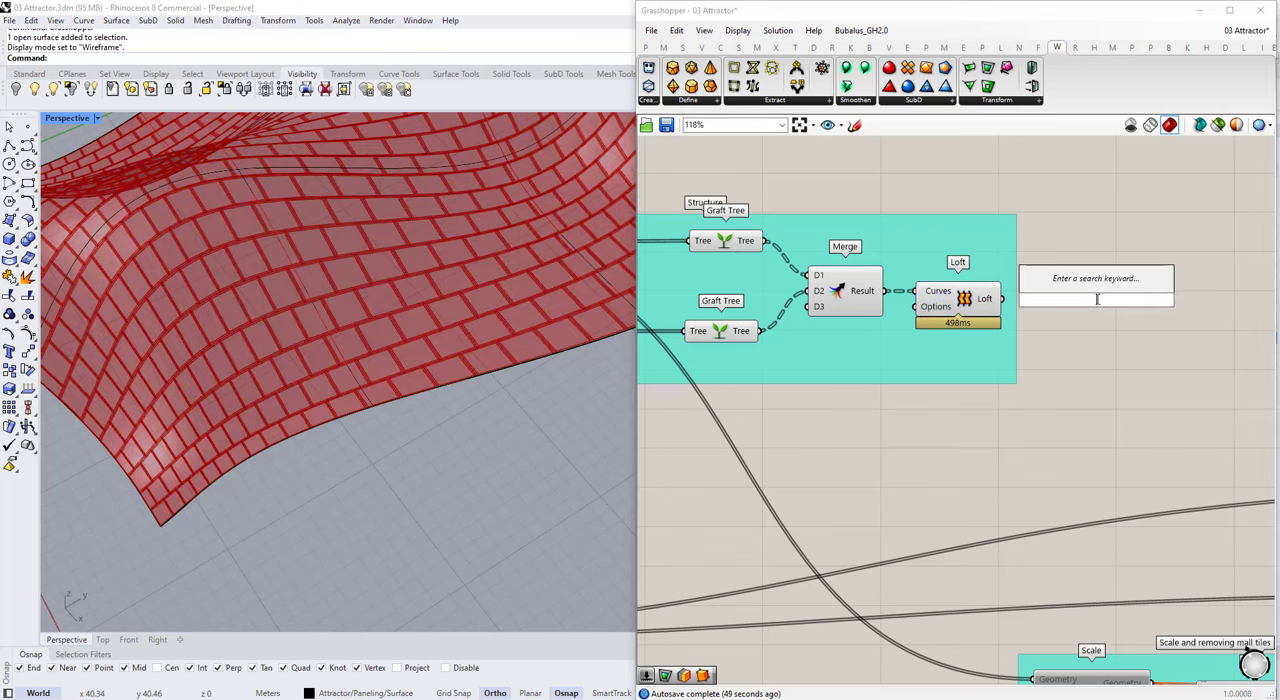
text(simpl)
click(1061, 163)
drag(1003, 299, 1055, 299)
drag(1097, 301, 1083, 301)
click(1086, 365)
Step: Add a Pufferfish Offset Mesh component after Simple Mesh and connect the Mesh output to its Mesh input
scroll(1180, 262, down, 1)
right_drag(1185, 257, 985, 291)
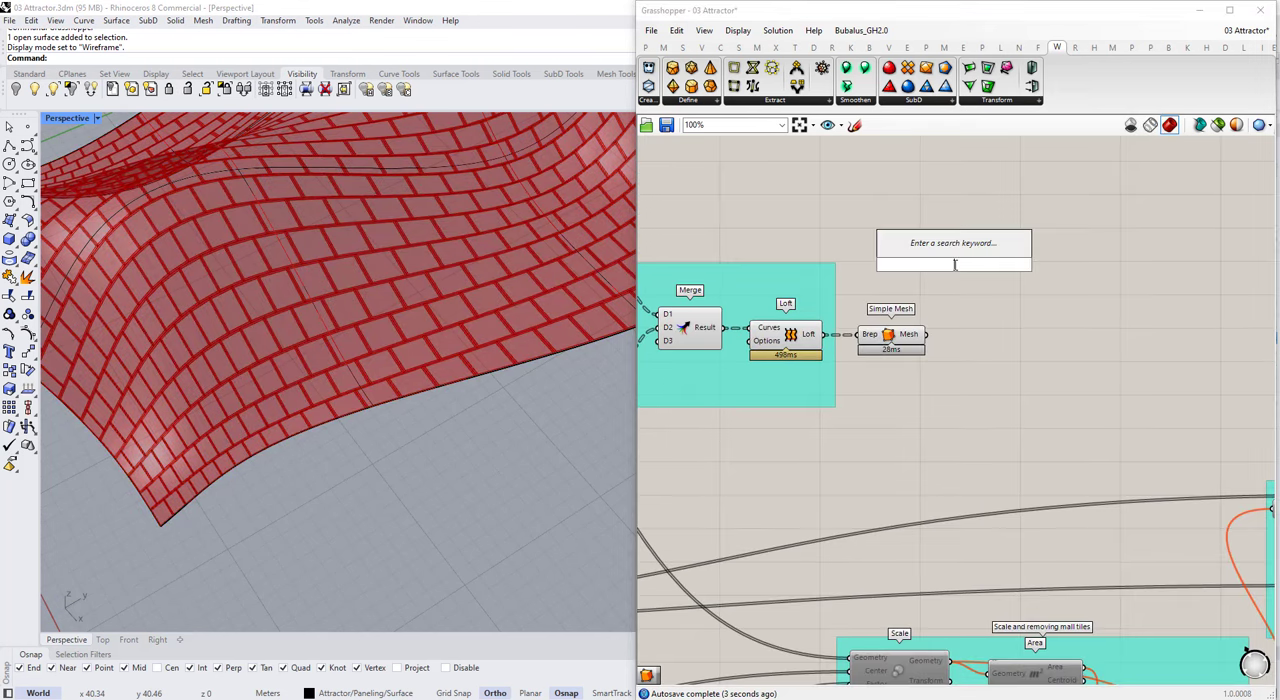
text(offset mesh)
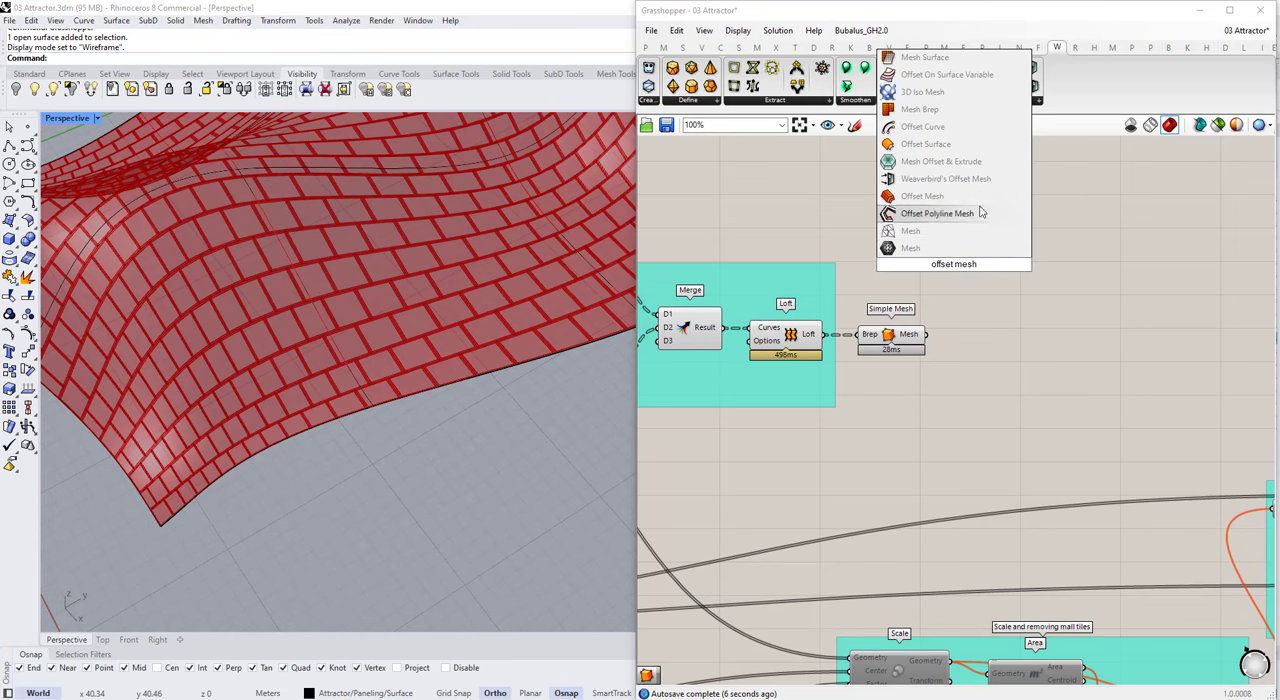
click(930, 196)
scroll(944, 348, up, 1)
drag(975, 345, 943, 277)
scroll(1010, 341, down, 5)
scroll(1040, 354, up, 2)
right_drag(1052, 346, 1107, 349)
Step: Reposition the Scale component between the Curve and the lower Graft Tree in the Structure group
drag(1126, 356, 772, 251)
scroll(752, 306, up, 1)
scroll(752, 306, up, 1)
drag(752, 306, 757, 272)
click(1155, 310)
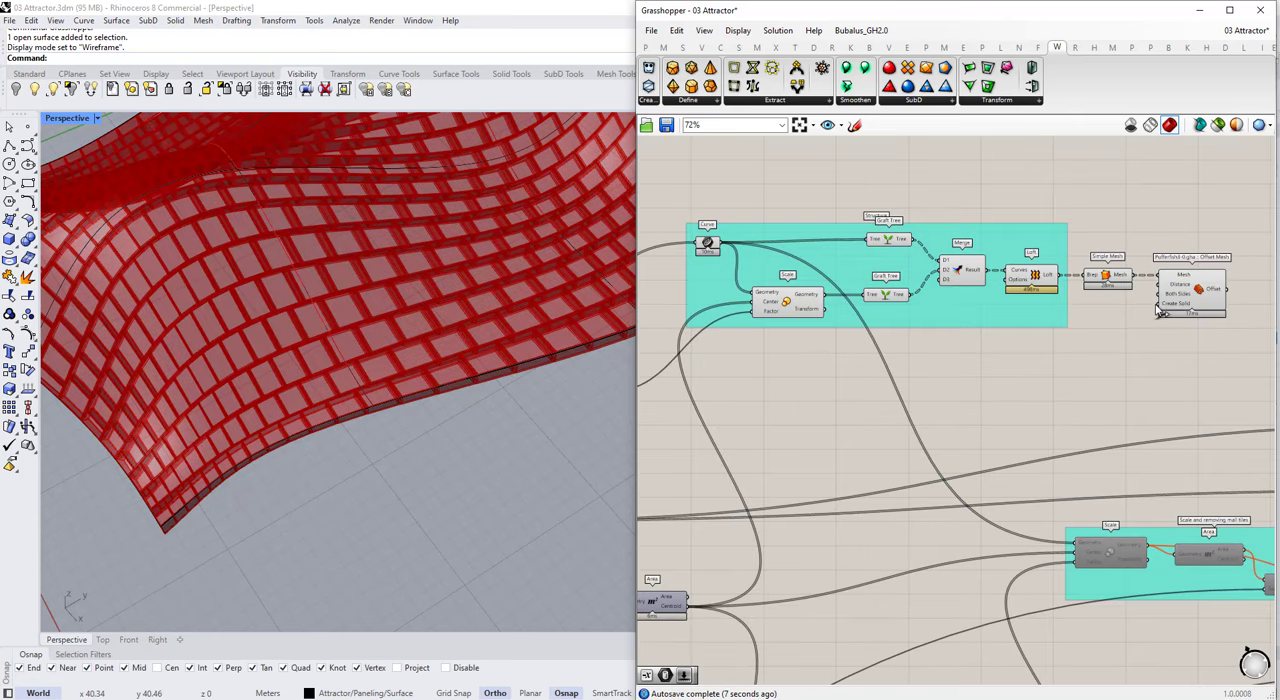
Step: Turn off the viewport preview of the Structure group's components that feed the Offset Mesh
scroll(947, 334, down, 1)
drag(691, 184, 1090, 340)
middle_click(1047, 284)
click(1077, 258)
click(1081, 262)
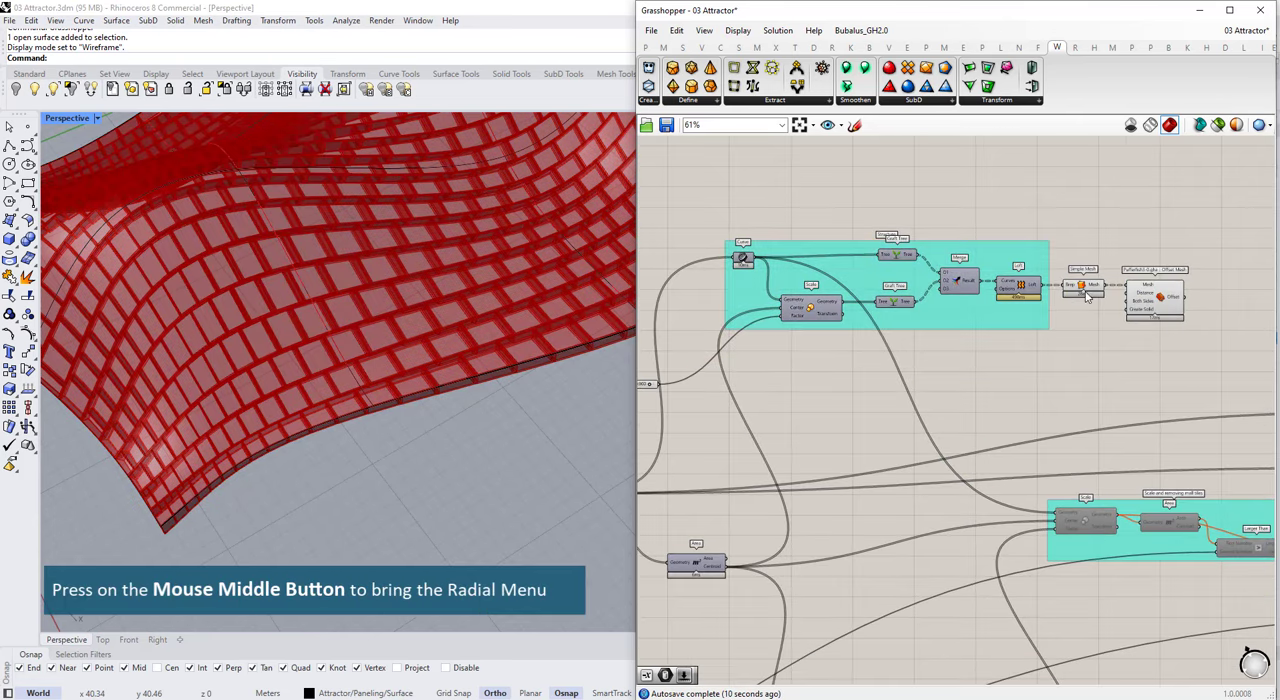
click(1085, 289)
click(1112, 314)
scroll(1144, 315, up, 4)
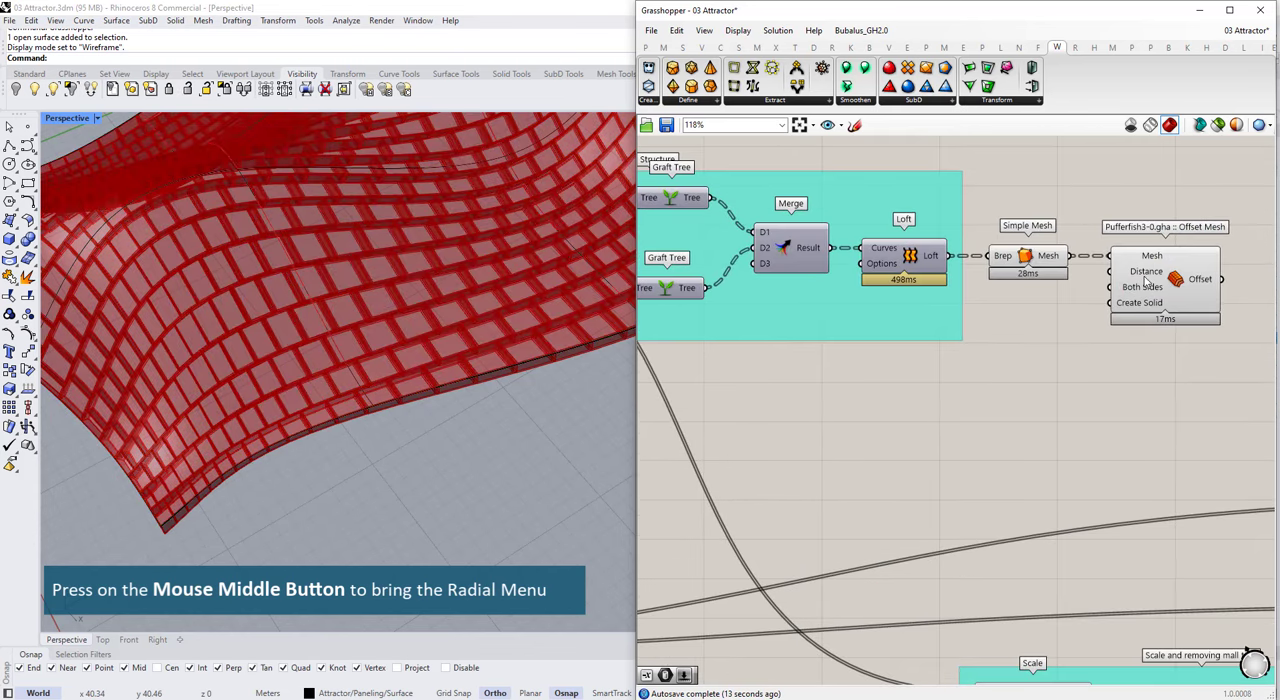
scroll(1145, 288, down, 3)
double_click(1037, 352)
text(0)
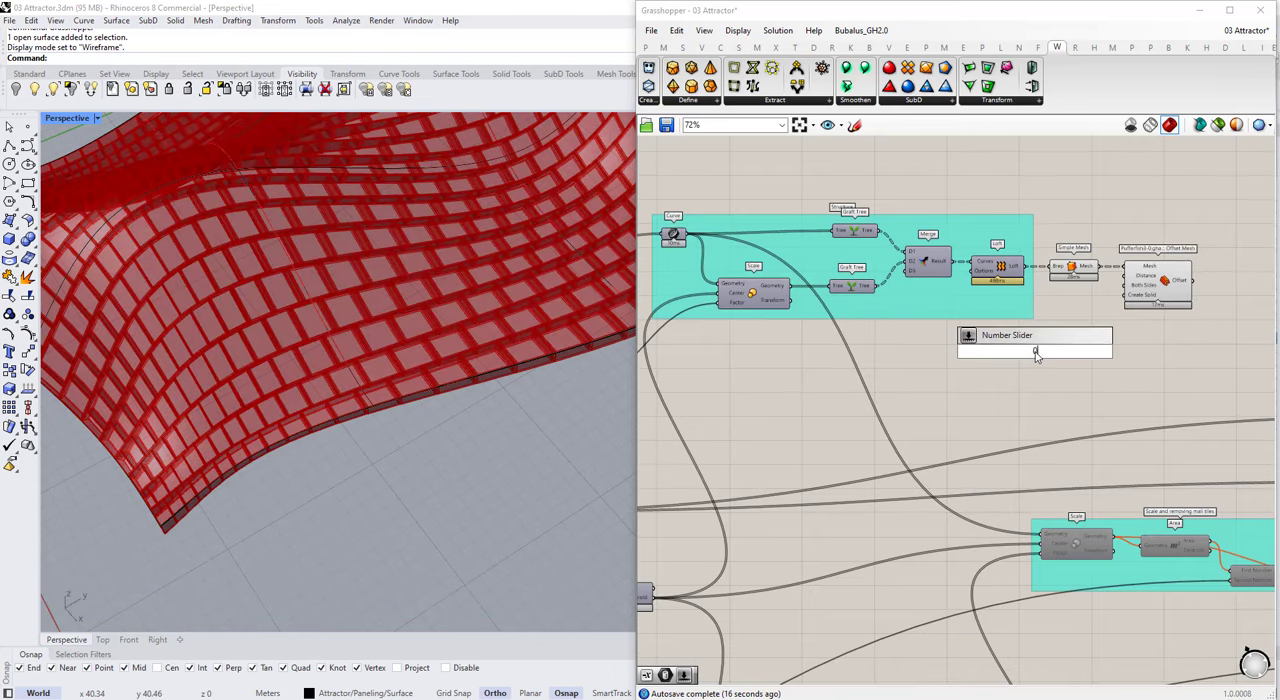
key(Escape)
Step: Duplicate the Structure Width Scale Factor slider below the original and open the copy's name for editing
scroll(1031, 363, down, 5)
scroll(788, 408, up, 9)
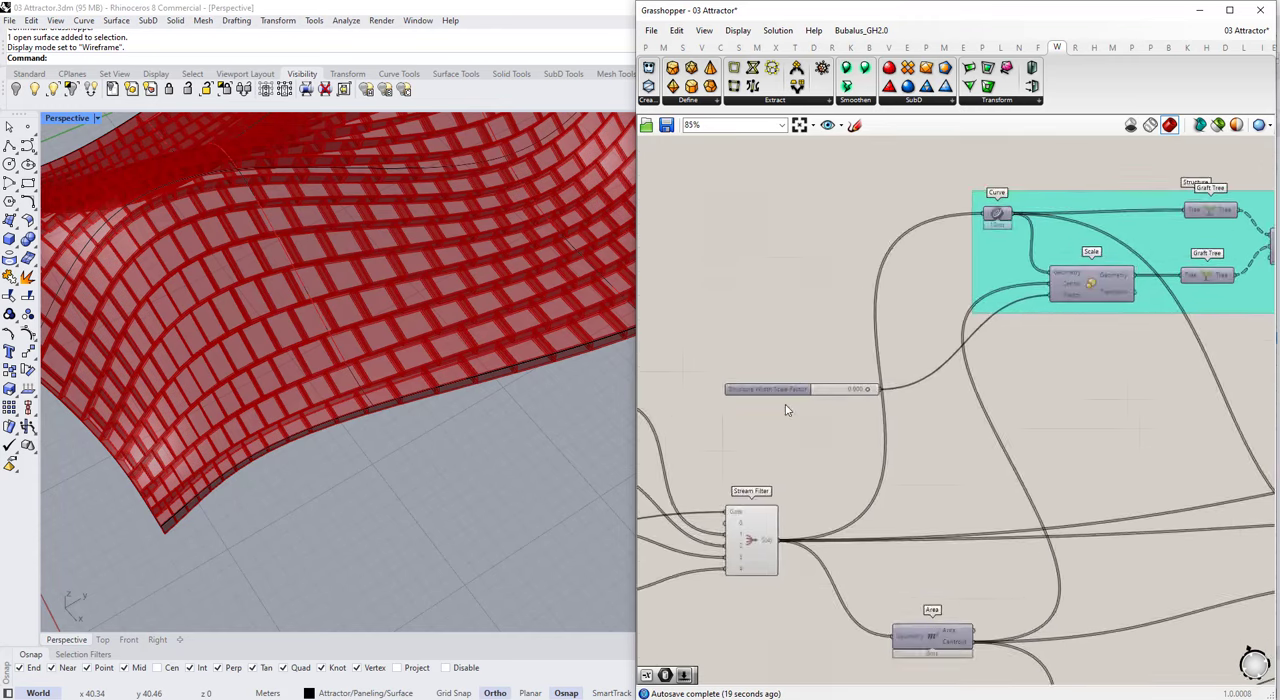
drag(783, 387, 784, 343)
right_click(784, 345)
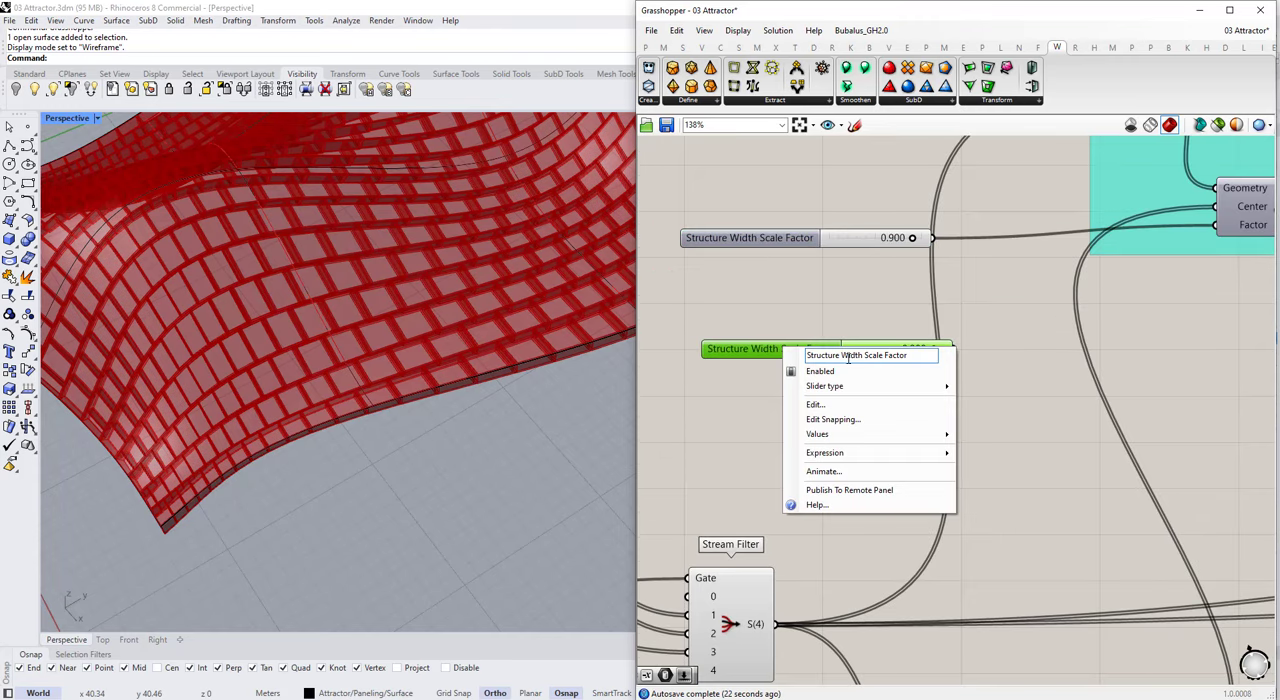
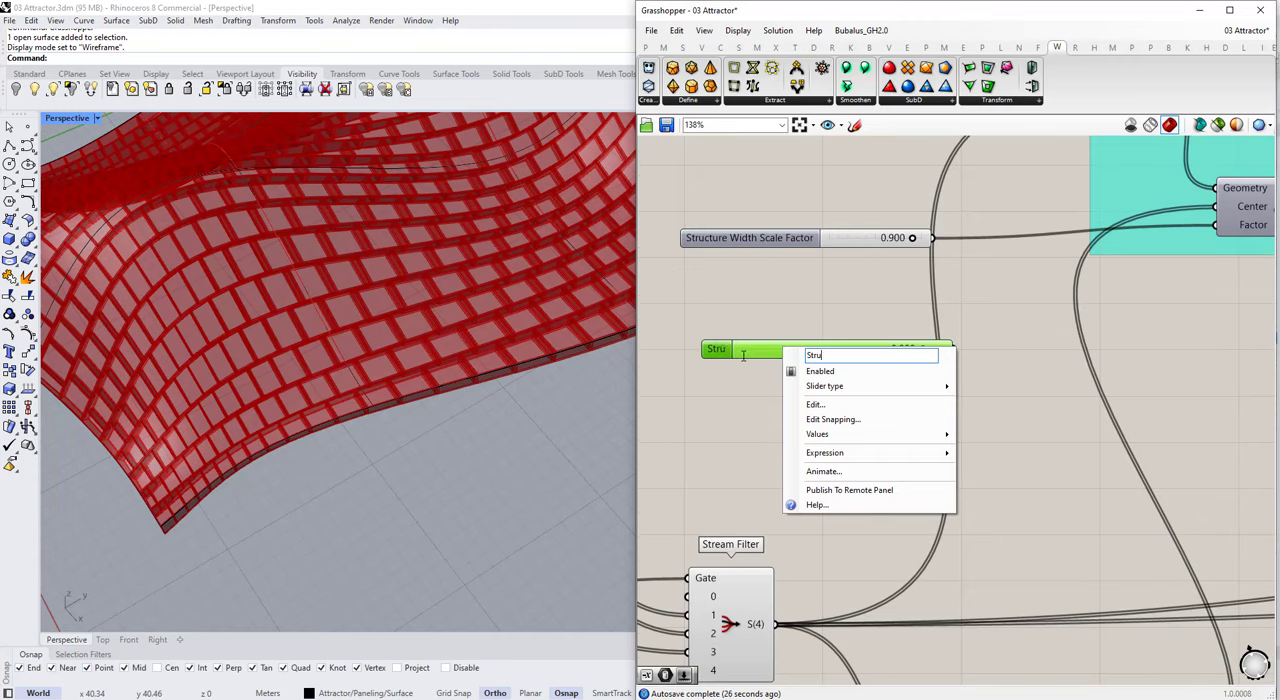
Step: Name the duplicated slider Structure thickness and add a Negative component below it
click(692, 473)
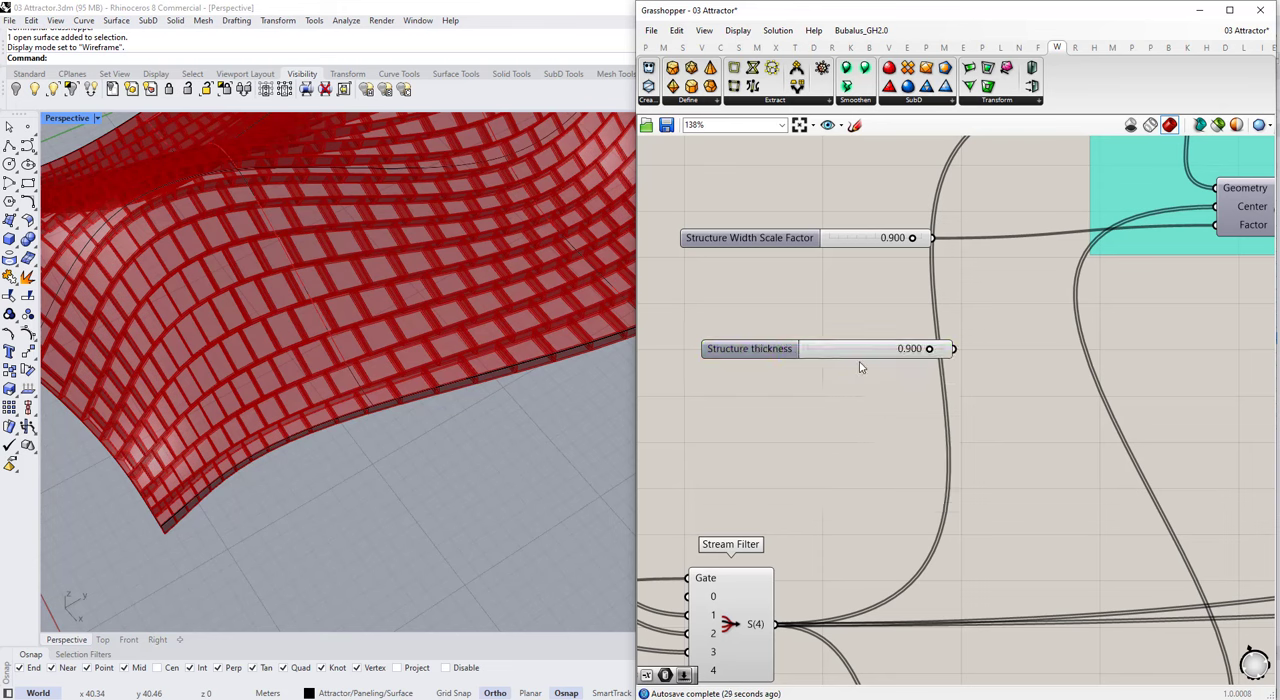
double_click(870, 418)
text(neg)
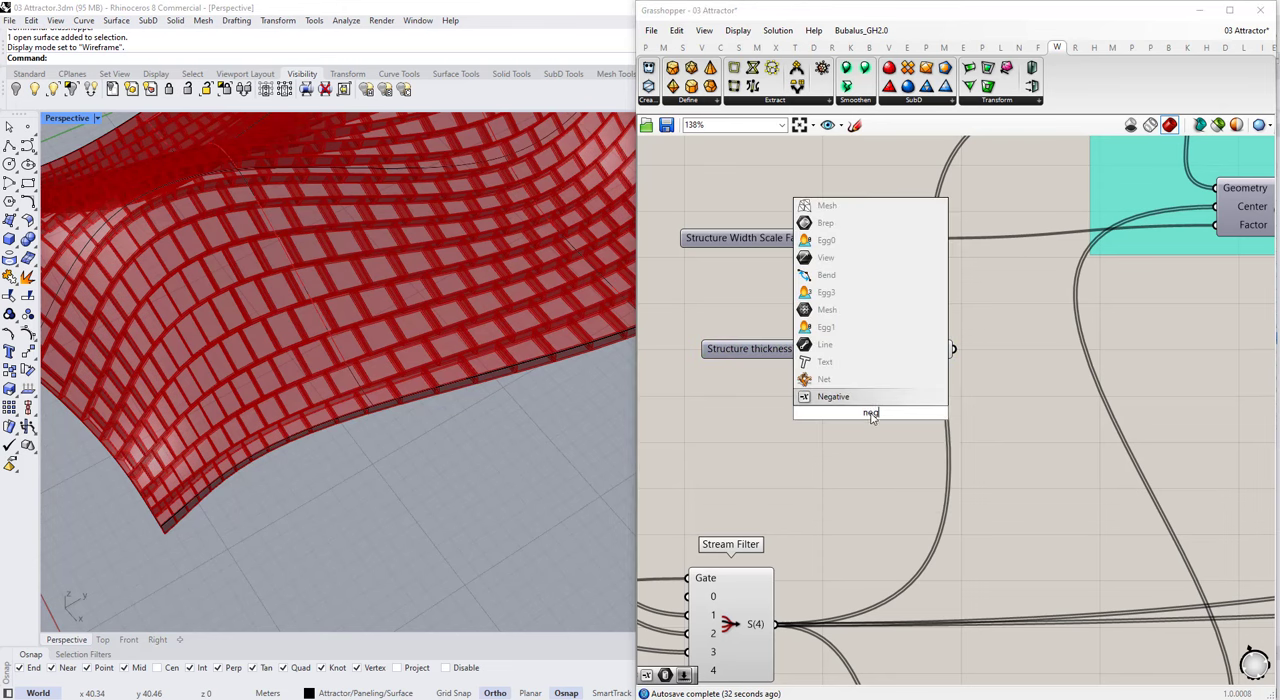
key(Return)
Step: Set the Structure thickness slider to 0.200 and delete the Negative component
drag(881, 420, 1134, 430)
scroll(1000, 430, down, 7)
drag(974, 398, 1143, 342)
scroll(1151, 431, up, 5)
scroll(1074, 397, down, 5)
scroll(965, 430, up, 5)
key(Delete)
Step: Add an Expression component below the Structure thickness slider and set its expression to x/2
double_click(931, 449)
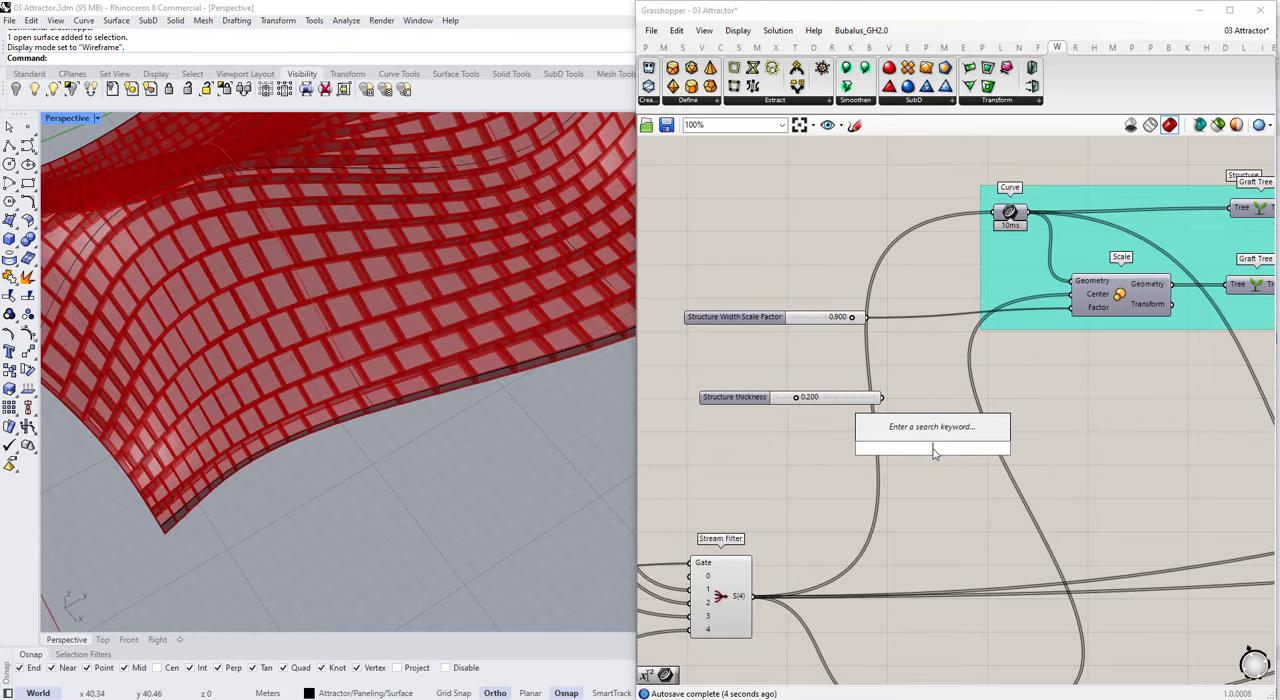
text(expression)
key(Return)
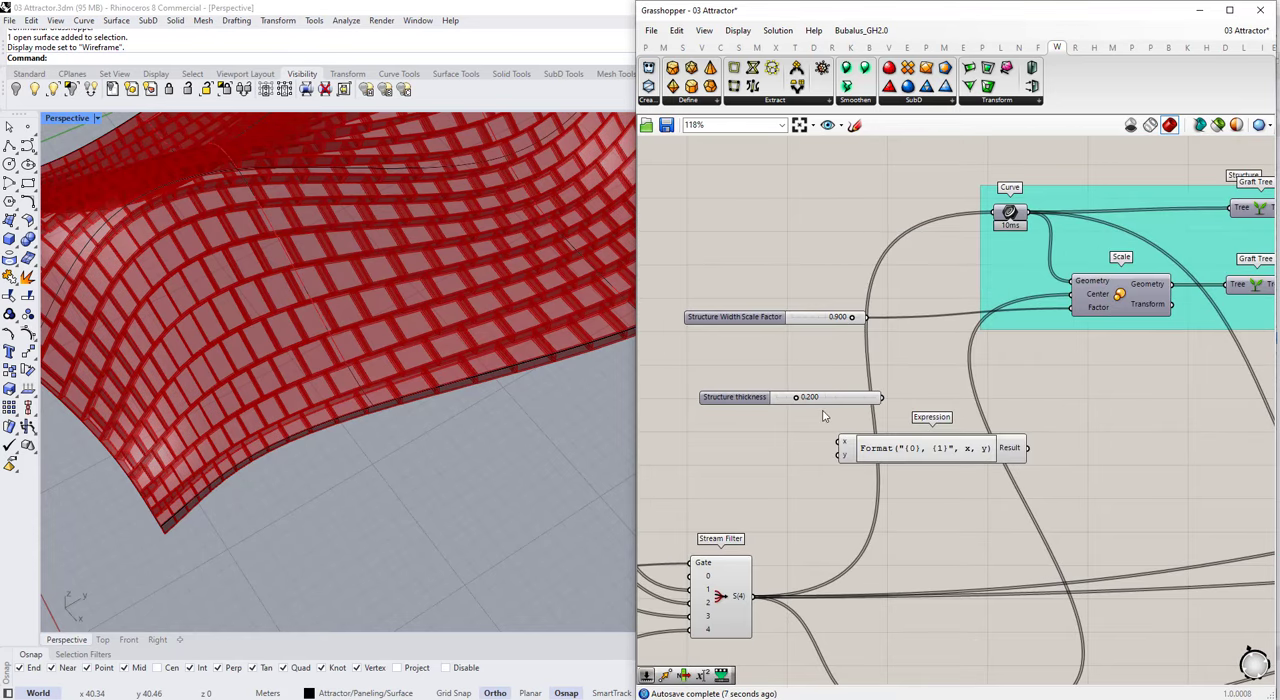
scroll(824, 416, up, 5)
double_click(1015, 459)
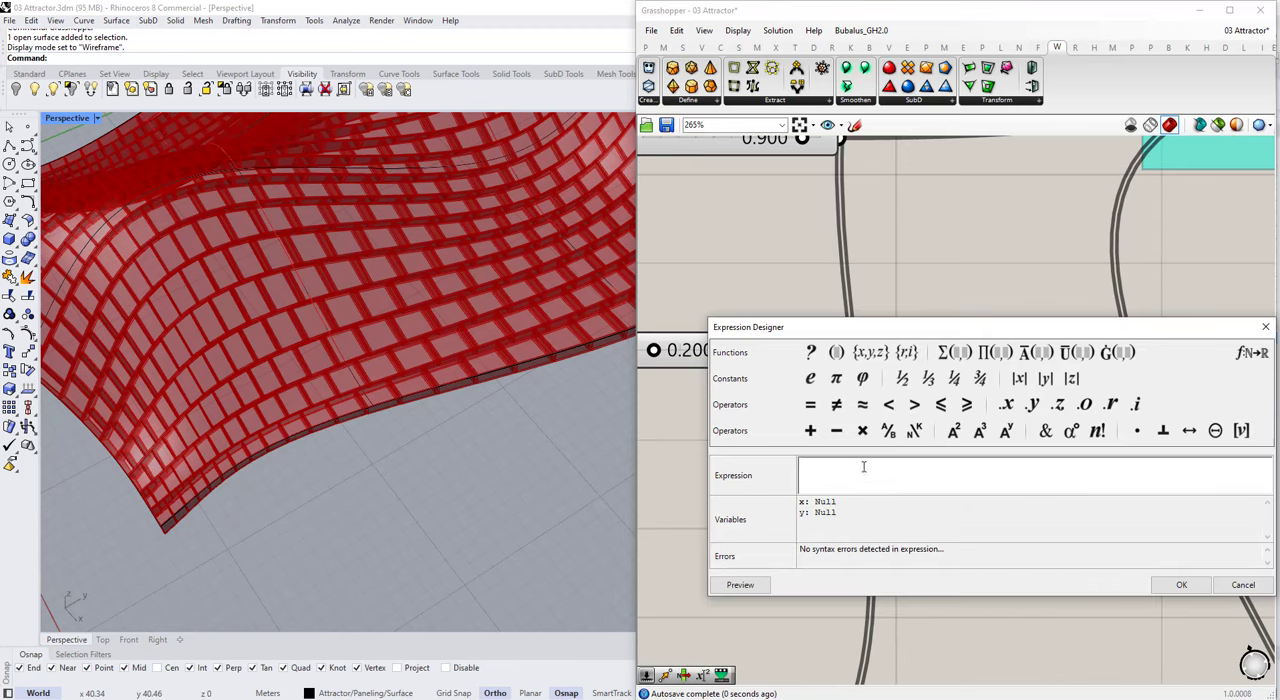
click(1186, 592)
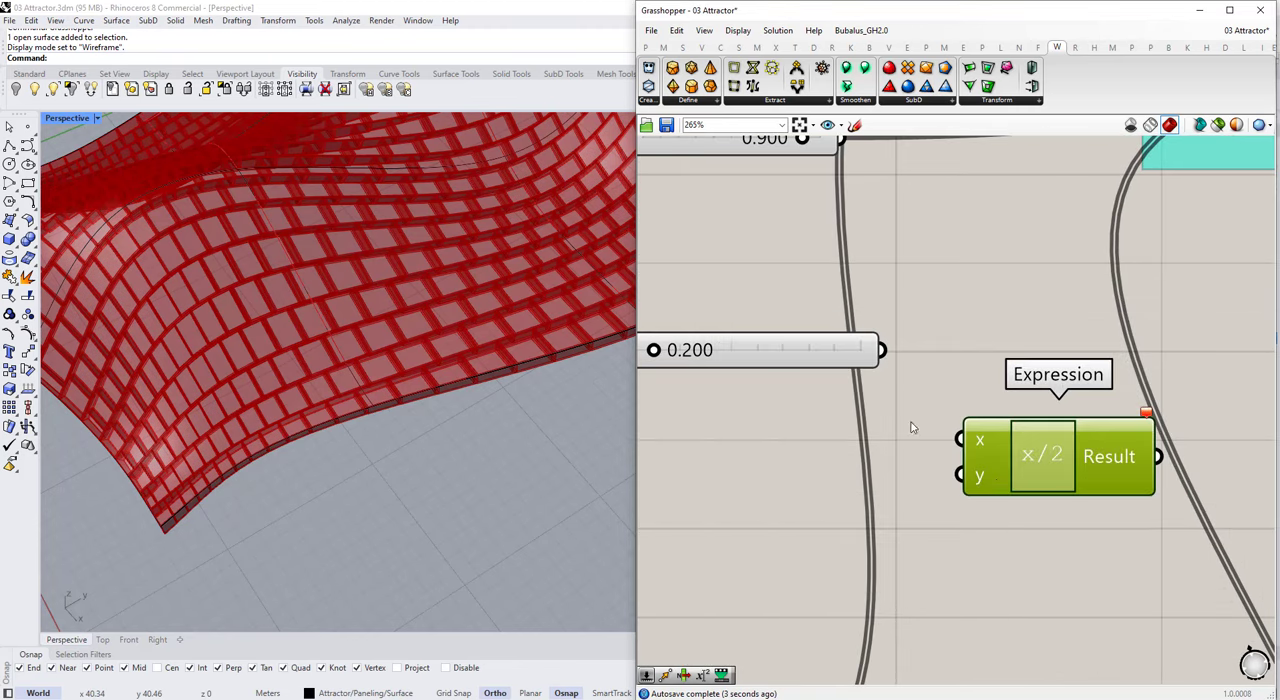
Step: Remove the Expression component's y input and connect the Structure thickness slider to its x input
scroll(996, 477, up, 6)
click(991, 477)
scroll(996, 476, down, 4)
drag(843, 298, 1017, 388)
scroll(979, 431, down, 4)
Step: Add a Negative component and place it just after and below the Expression component
double_click(990, 517)
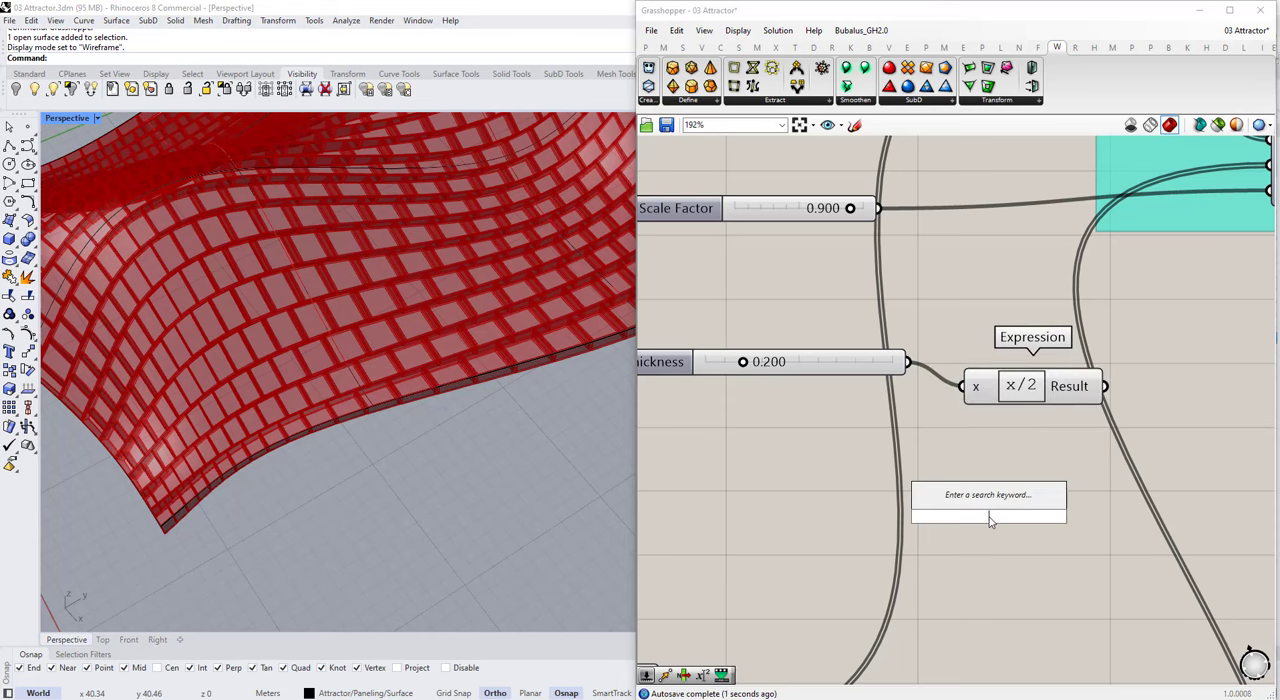
text(neg)
click(987, 503)
scroll(987, 492, down, 2)
drag(988, 507, 1124, 481)
scroll(950, 438, down, 4)
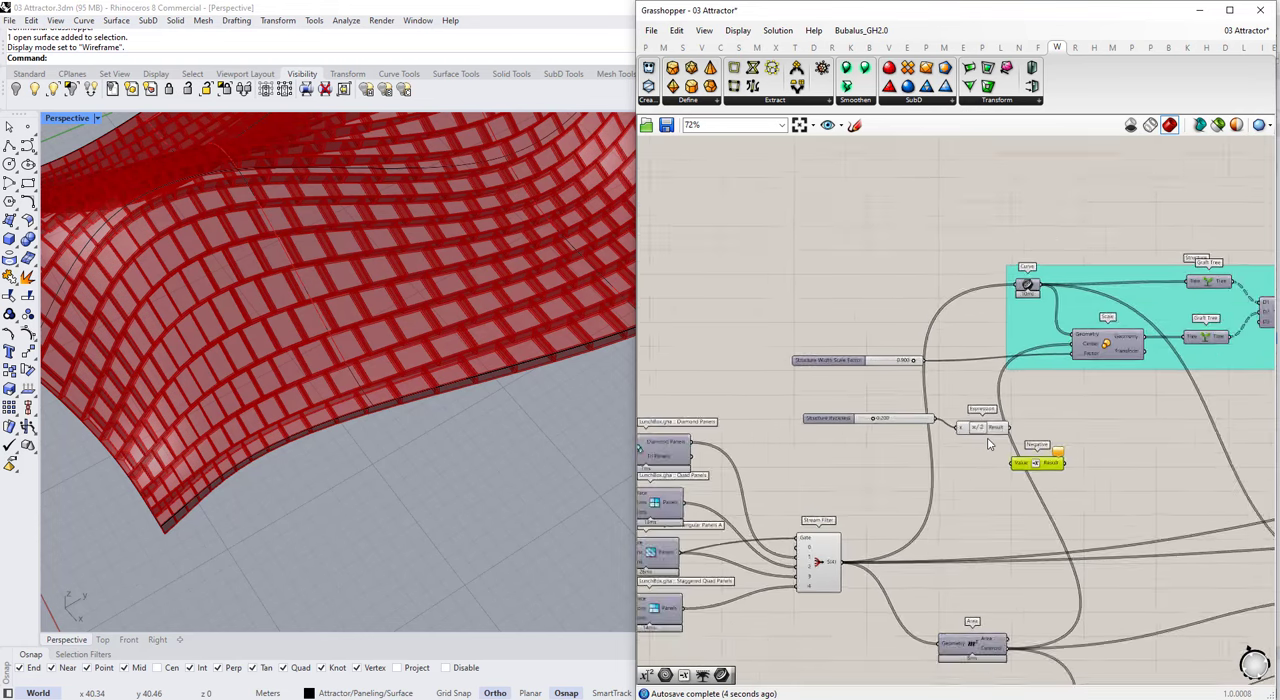
Step: Connect the Expression component's Result to the Distance input of the Pufferfish Offset Mesh component
scroll(991, 440, up, 2)
drag(982, 427, 1098, 382)
scroll(902, 435, down, 2)
scroll(1007, 436, up, 3)
scroll(966, 428, down, 5)
scroll(1246, 393, up, 5)
scroll(1100, 384, down, 3)
scroll(757, 434, up, 3)
drag(739, 427, 1223, 416)
scroll(764, 457, down, 2)
scroll(766, 456, up, 1)
drag(1232, 338, 1230, 338)
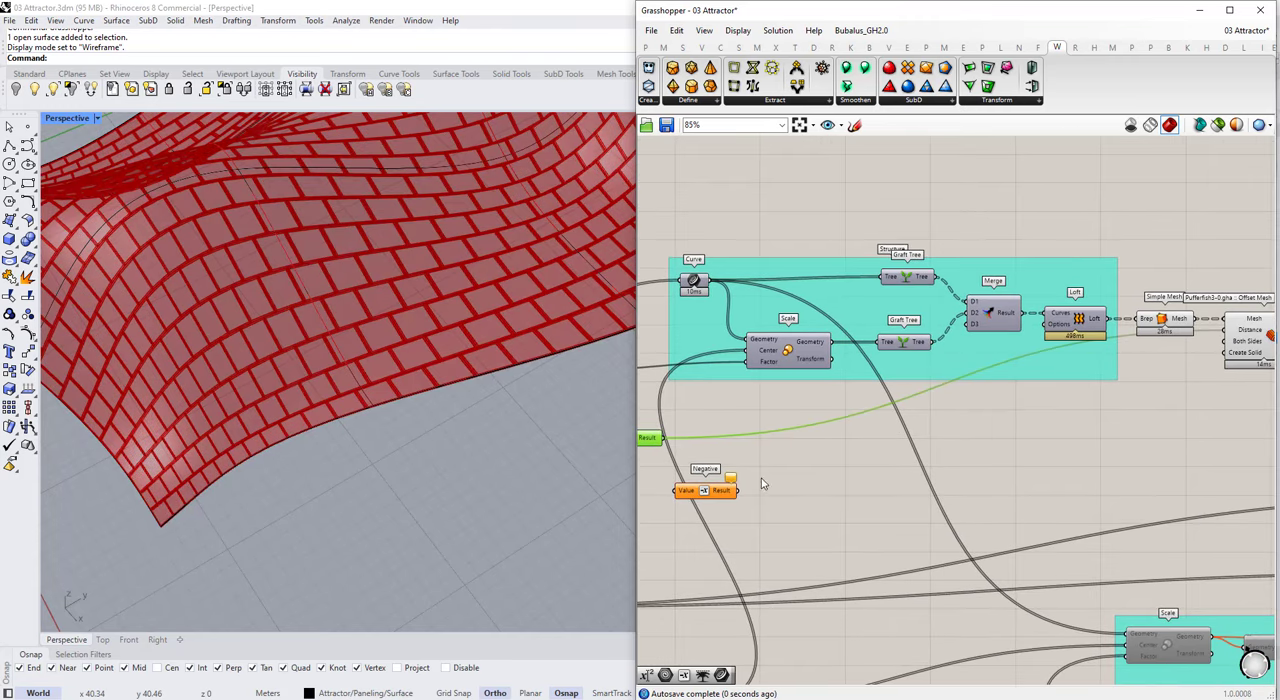
Step: Feed the Expression result through Negative into Offset Mesh's Both Sides input and inspect the thickened frame up close
drag(753, 488, 1225, 342)
click(1248, 345)
scroll(361, 378, up, 5)
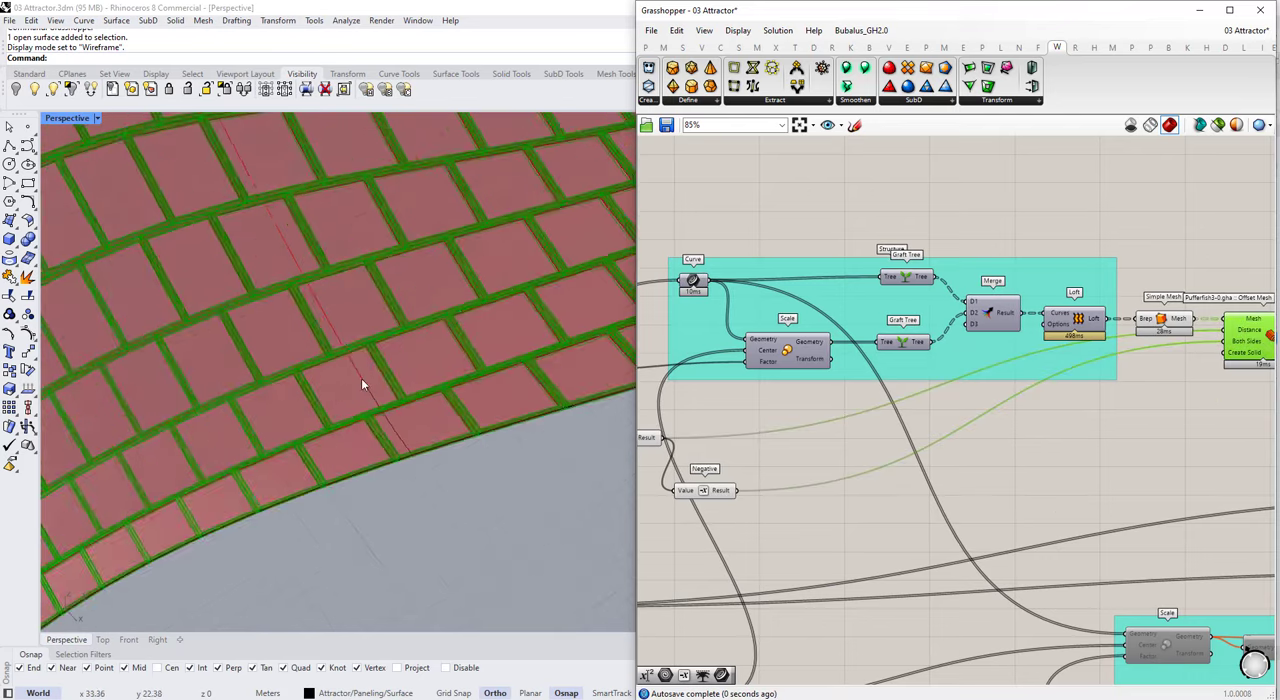
right_drag(361, 378, 391, 243)
scroll(279, 136, up, 3)
scroll(279, 137, up, 5)
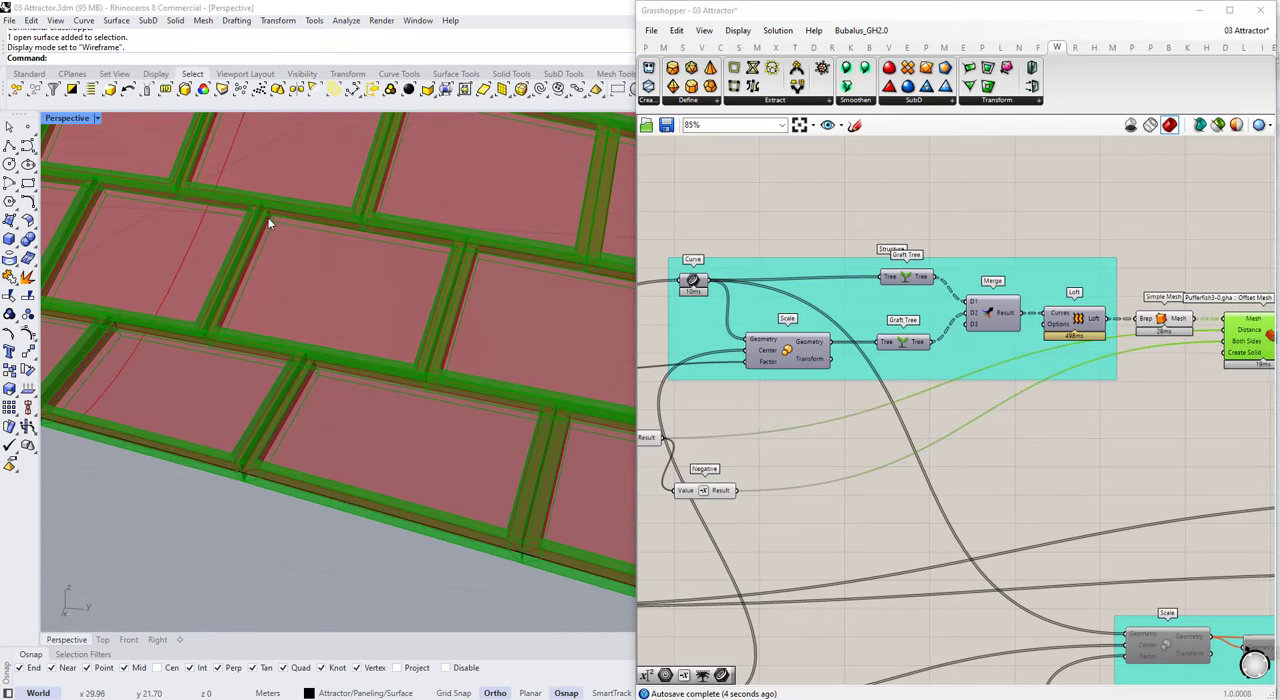
scroll(1249, 404, down, 4)
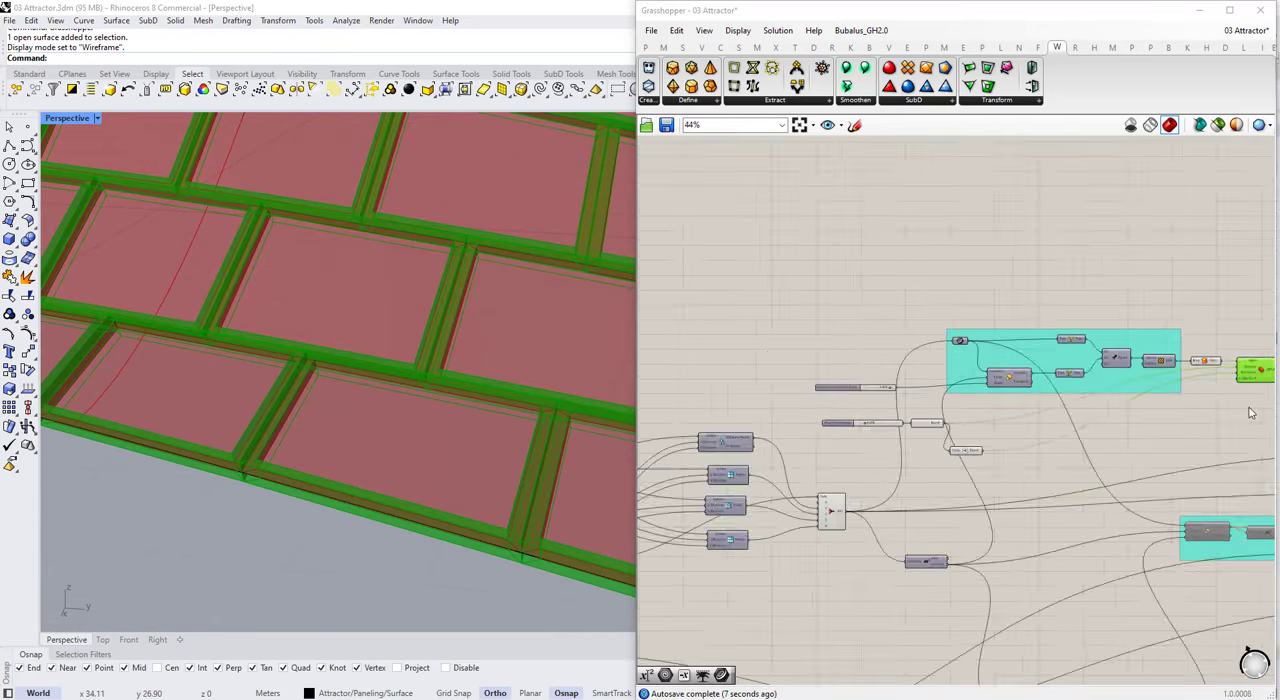
Step: Stack the Structure thickness slider directly beneath the Structure Width Scale Factor slider, beside the Structure group
scroll(955, 426, up, 5)
drag(703, 410, 685, 356)
scroll(920, 363, down, 3)
drag(793, 379, 757, 365)
scroll(776, 348, up, 3)
click(747, 398)
scroll(451, 337, down, 9)
right_drag(451, 337, 470, 365)
scroll(950, 384, down, 4)
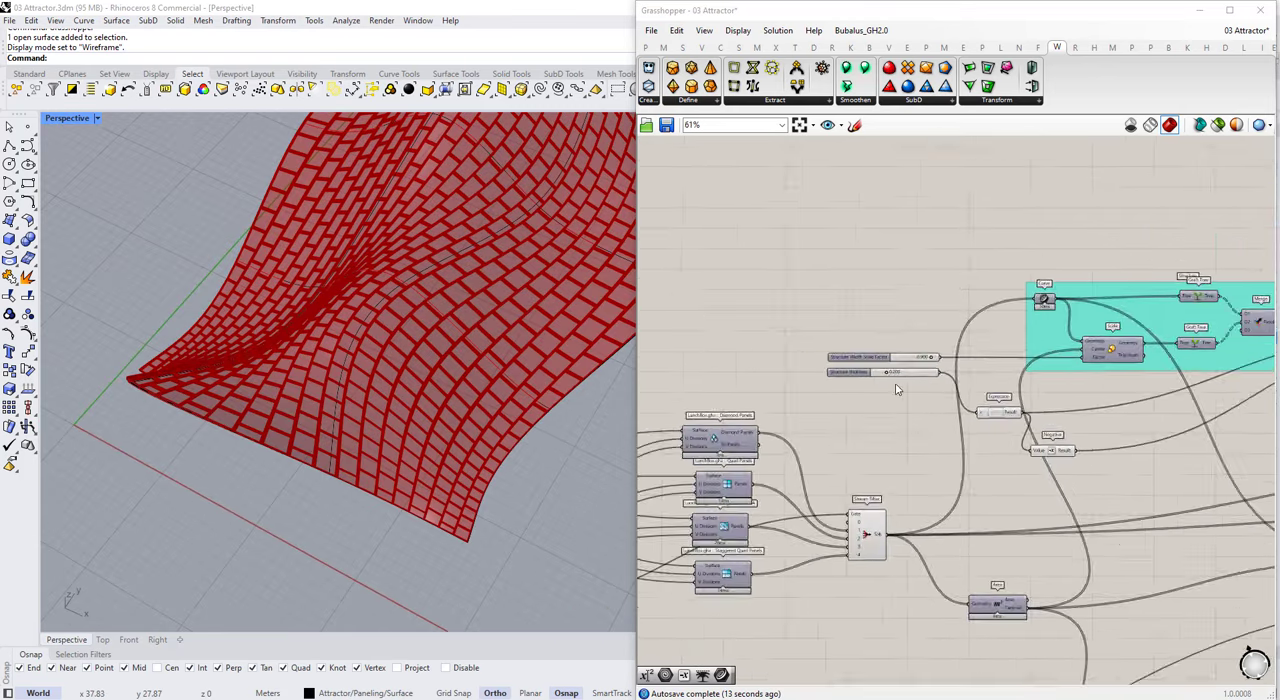
Step: Move the Expression and Negative components below the Scale and Graft Tree components and add them to the Structure group
scroll(1100, 433, up, 3)
drag(1034, 463, 1069, 368)
scroll(922, 404, down, 1)
scroll(924, 403, down, 3)
scroll(1125, 348, up, 4)
right_click(1157, 330)
click(1170, 447)
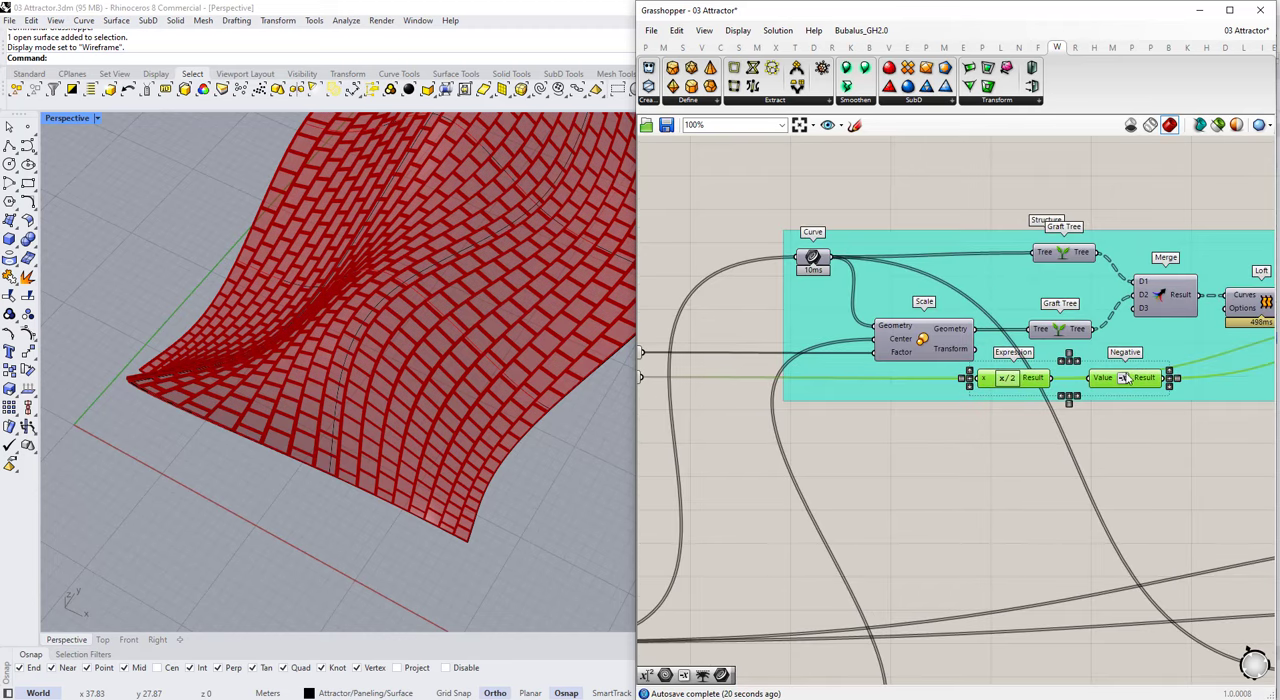
scroll(993, 345, down, 4)
click(1202, 330)
scroll(1056, 376, up, 6)
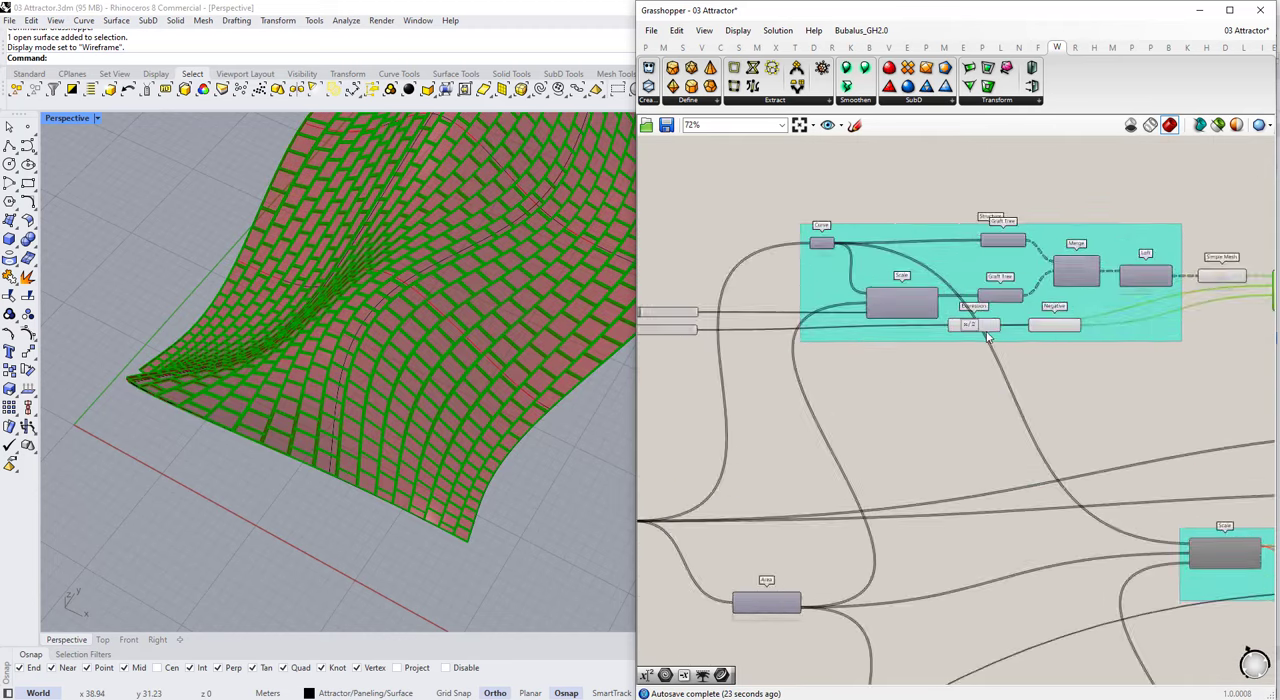
Step: Add a Curve component below the Structure group and connect the Scale component's Geometry output to it
click(872, 287)
double_click(872, 490)
scroll(886, 363, down, 3)
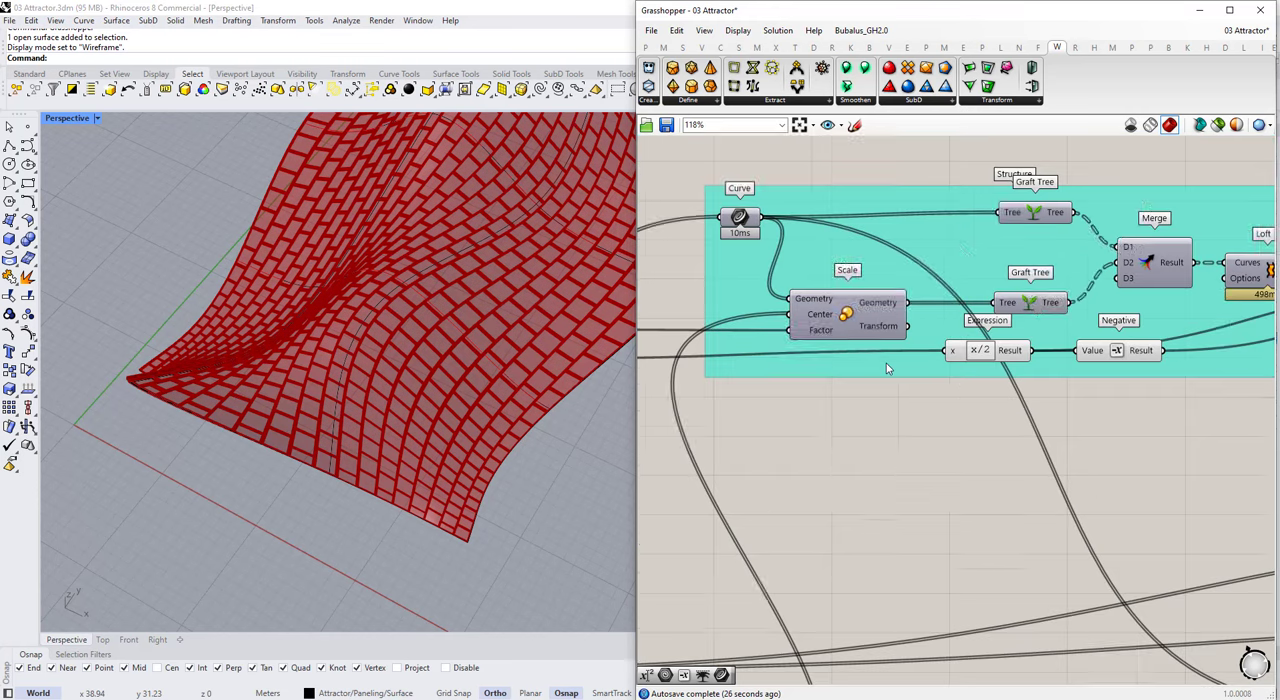
double_click(878, 452)
text(crv)
click(870, 456)
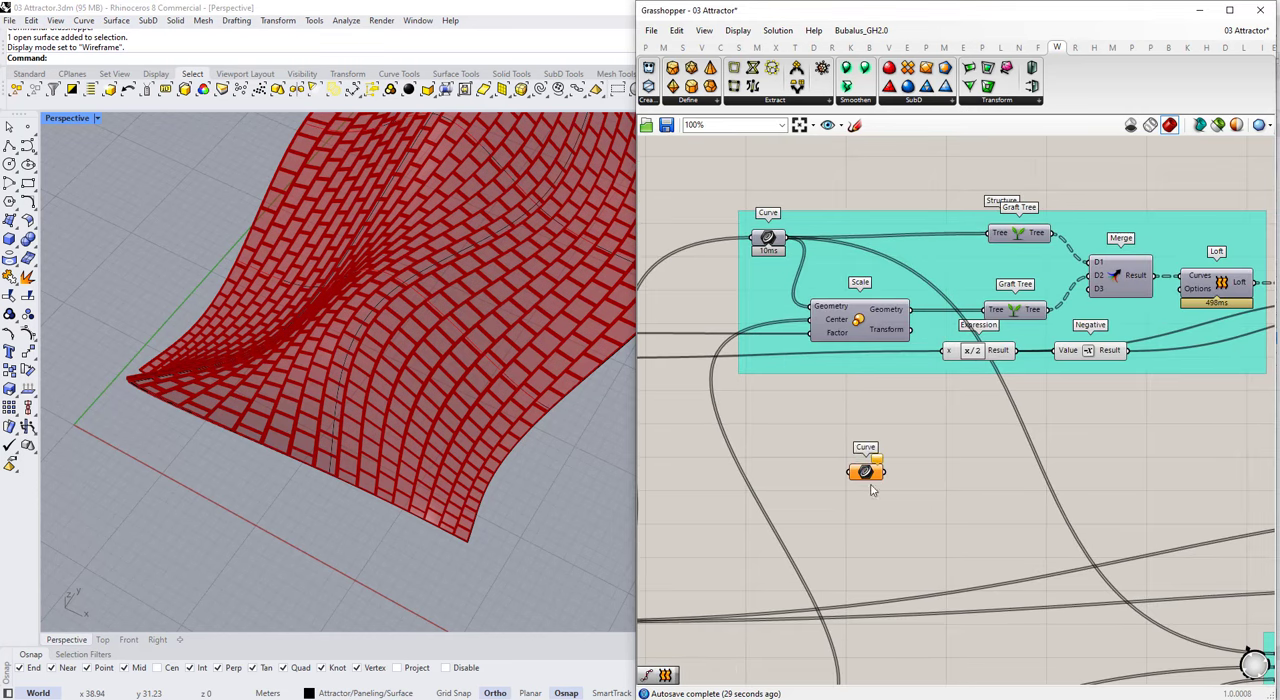
drag(849, 435, 847, 430)
right_drag(877, 393, 886, 379)
drag(895, 439, 875, 458)
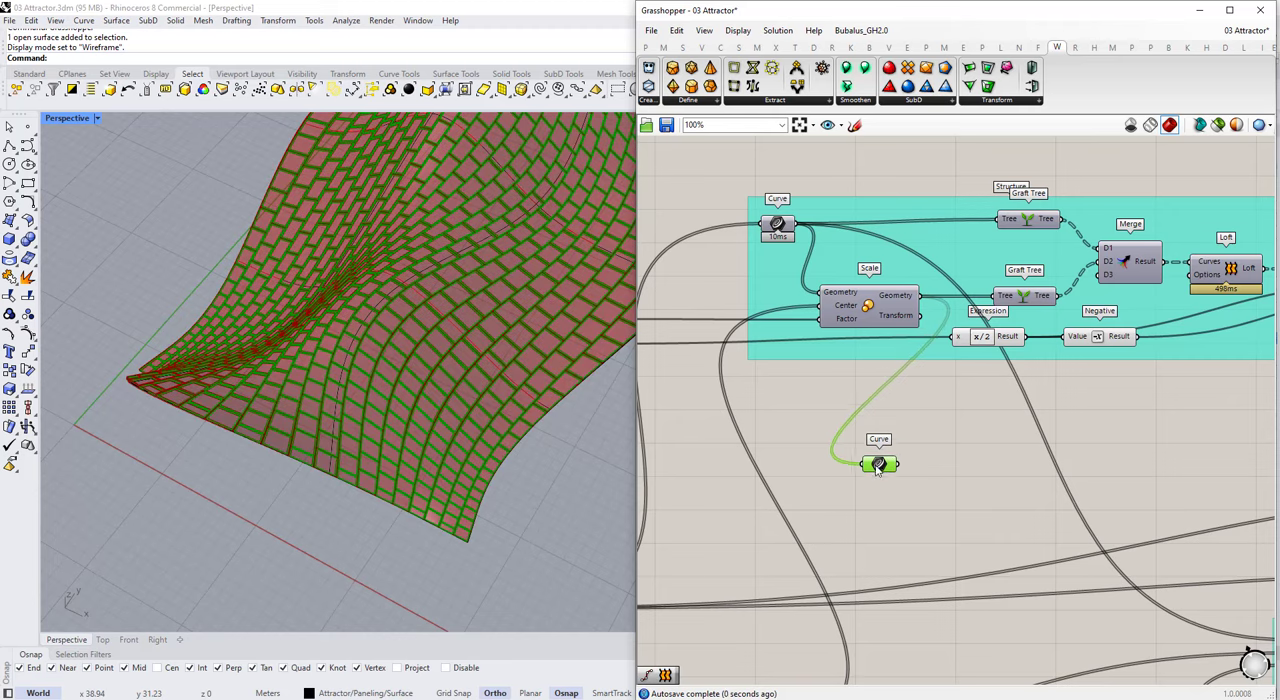
Step: Inspect the scaled panel outlines on the surface and delete the temporary Curve component
scroll(509, 375, up, 10)
scroll(233, 330, down, 10)
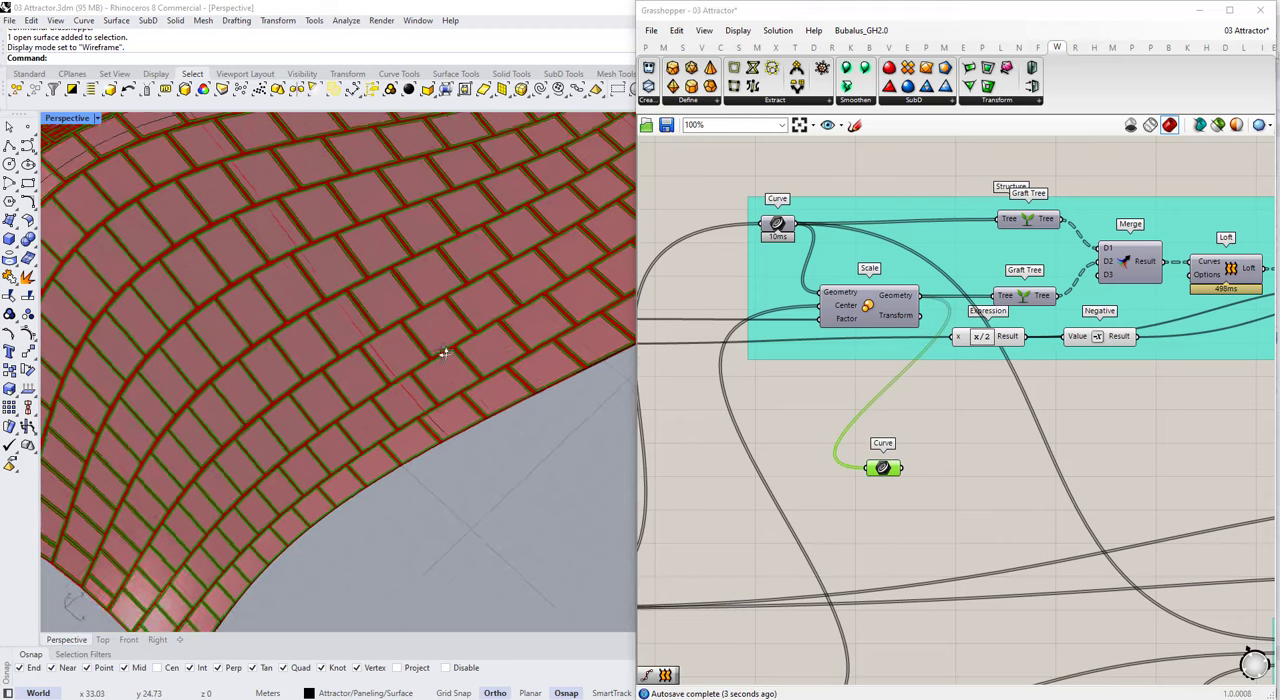
scroll(838, 391, down, 3)
scroll(785, 431, up, 1)
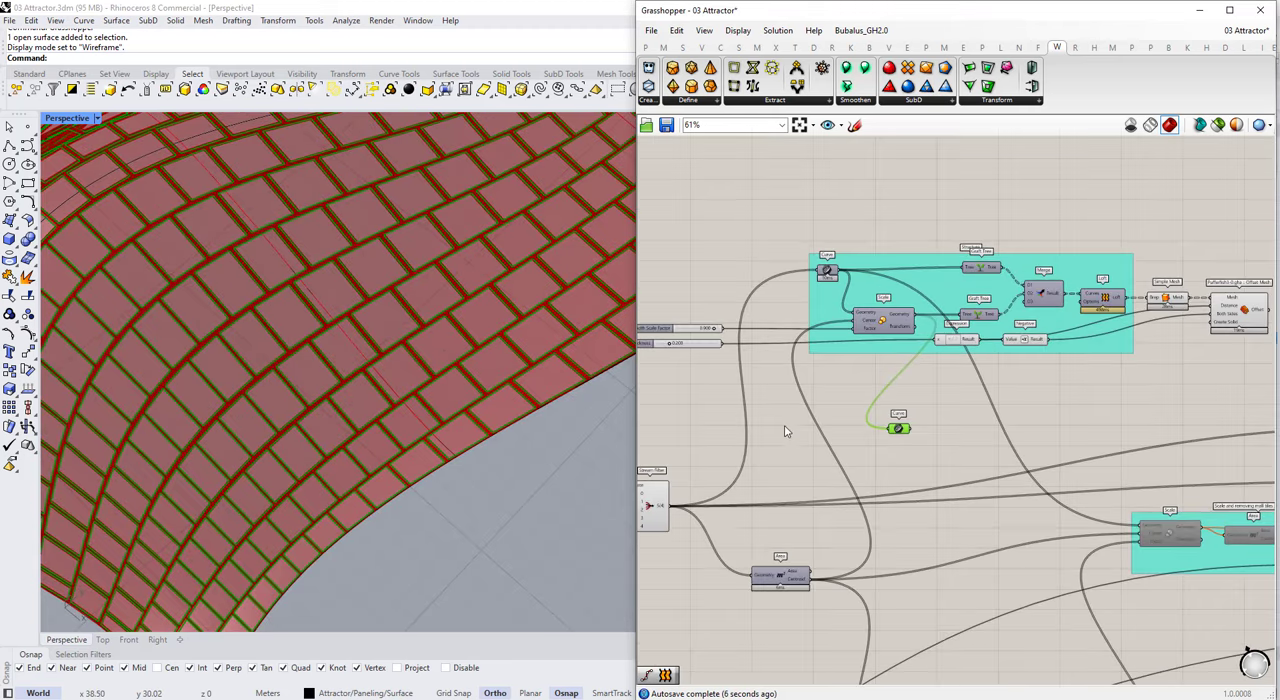
key(Delete)
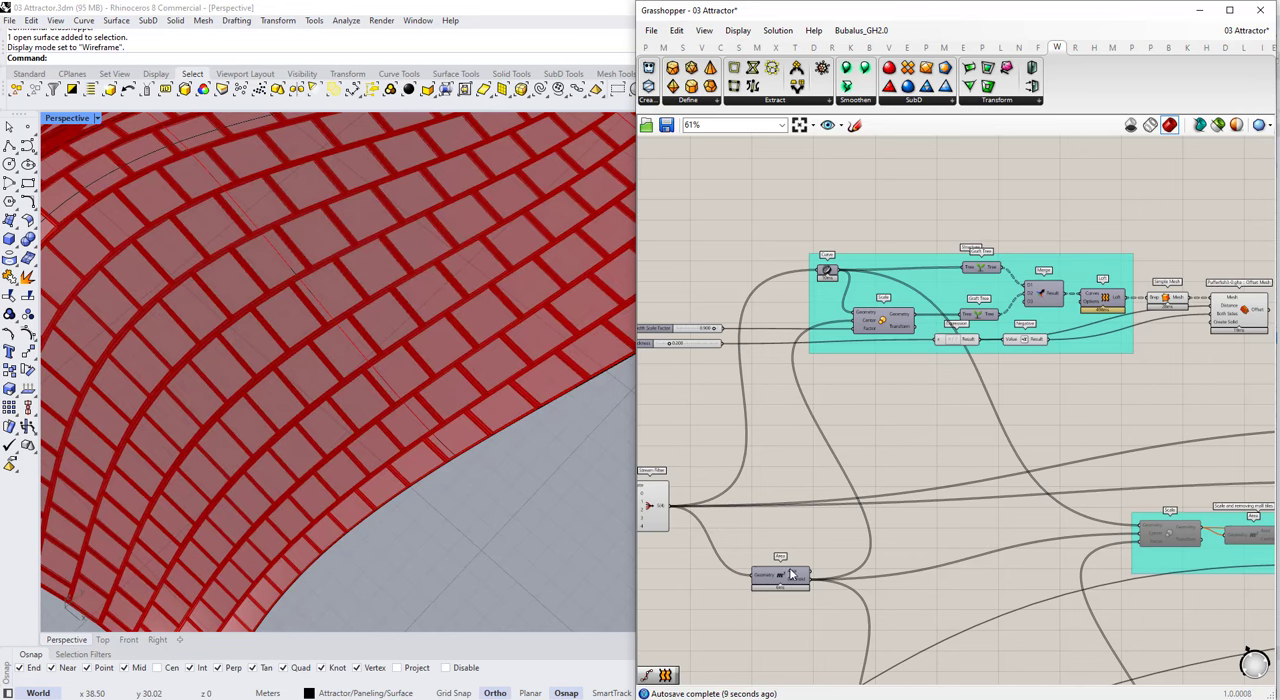
Step: Duplicate the Scale component below the Structure group and connect the Stream Filter output to the copy's Geometry input
scroll(878, 360, up, 2)
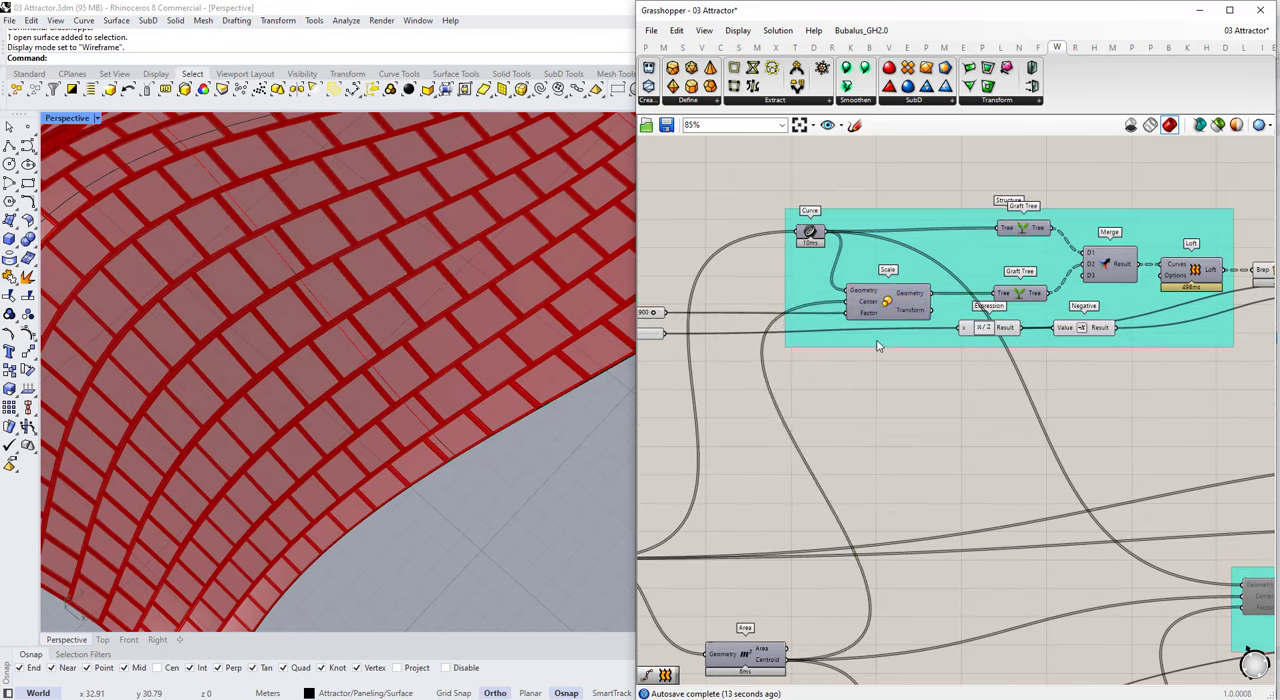
click(877, 304)
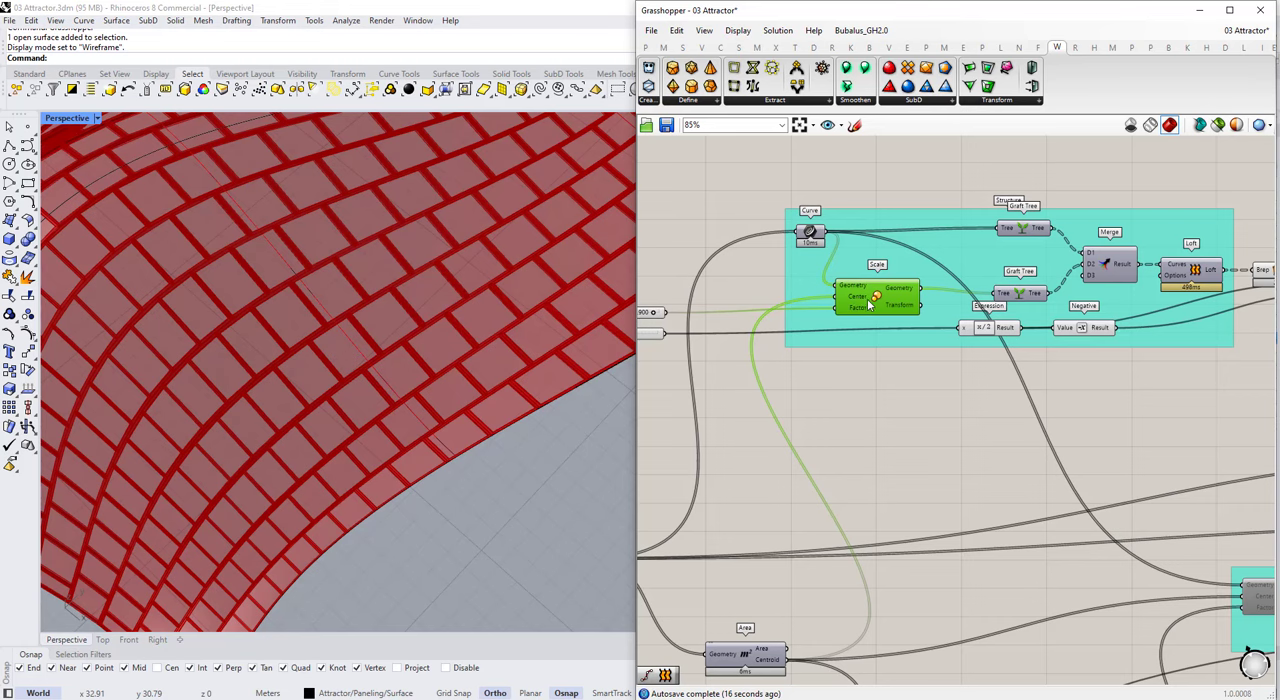
key(ctrl+c)
key(ctrl+v)
drag(867, 305, 856, 444)
click(897, 398)
scroll(697, 640, down, 1)
right_drag(697, 640, 908, 546)
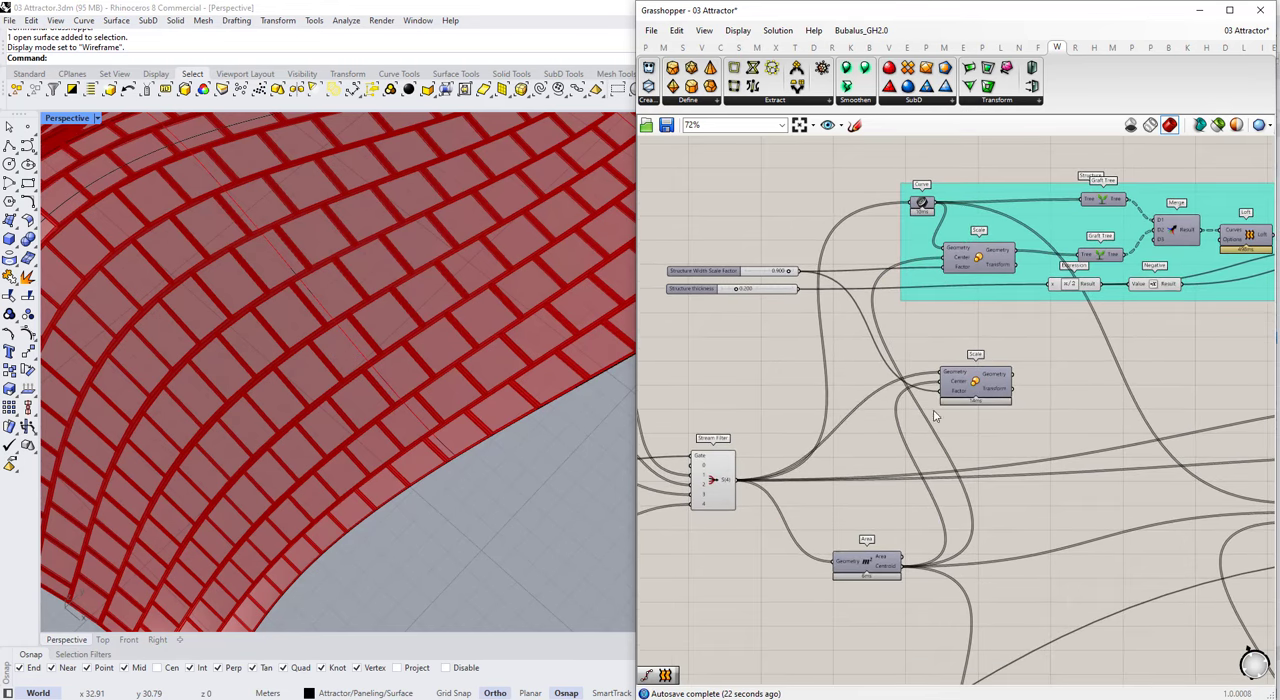
Step: Turn on the viewport preview of the duplicated Scale component and select it
click(971, 379)
middle_click(971, 379)
click(1005, 404)
click(1014, 420)
click(981, 385)
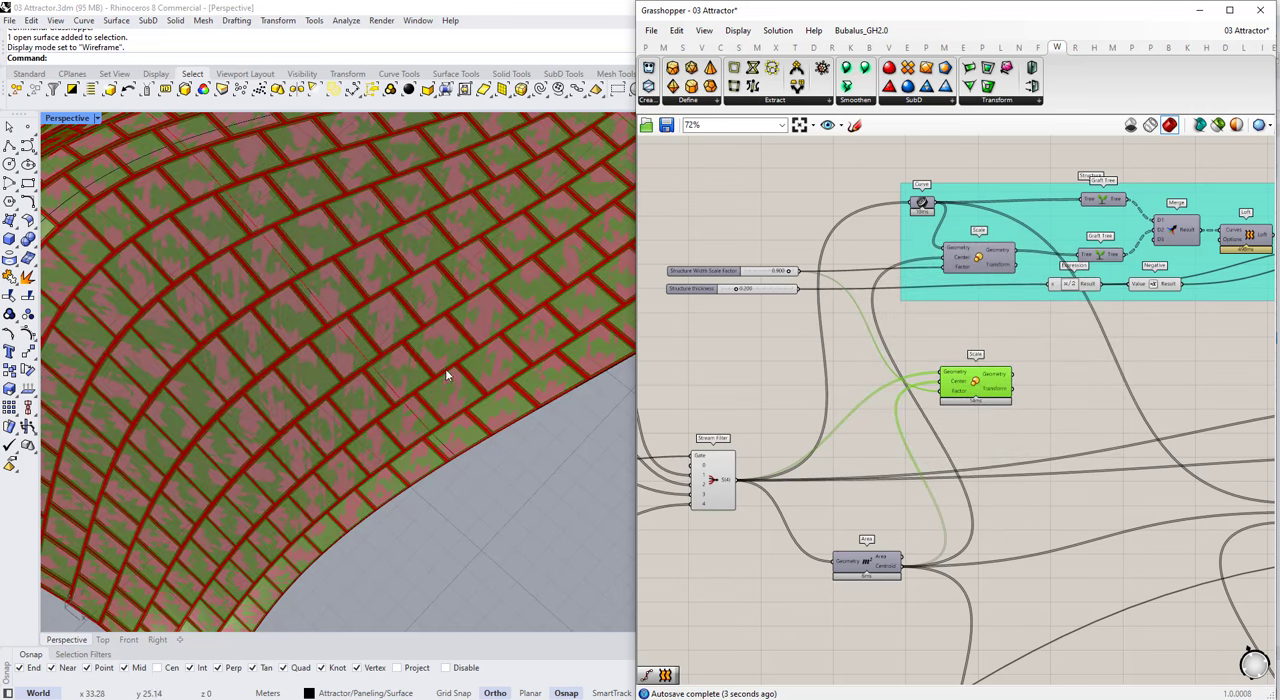
Step: Delete the old preview-disabled panel groups and their output components downstream of the attractor setup
scroll(926, 376, up, 1)
right_drag(926, 376, 716, 358)
scroll(888, 366, down, 7)
scroll(1114, 443, up, 1)
scroll(1055, 404, up, 6)
scroll(945, 343, down, 8)
mouse_move(1168, 305)
mouse_down()
mouse_move(989, 416)
mouse_move(1203, 404)
mouse_up()
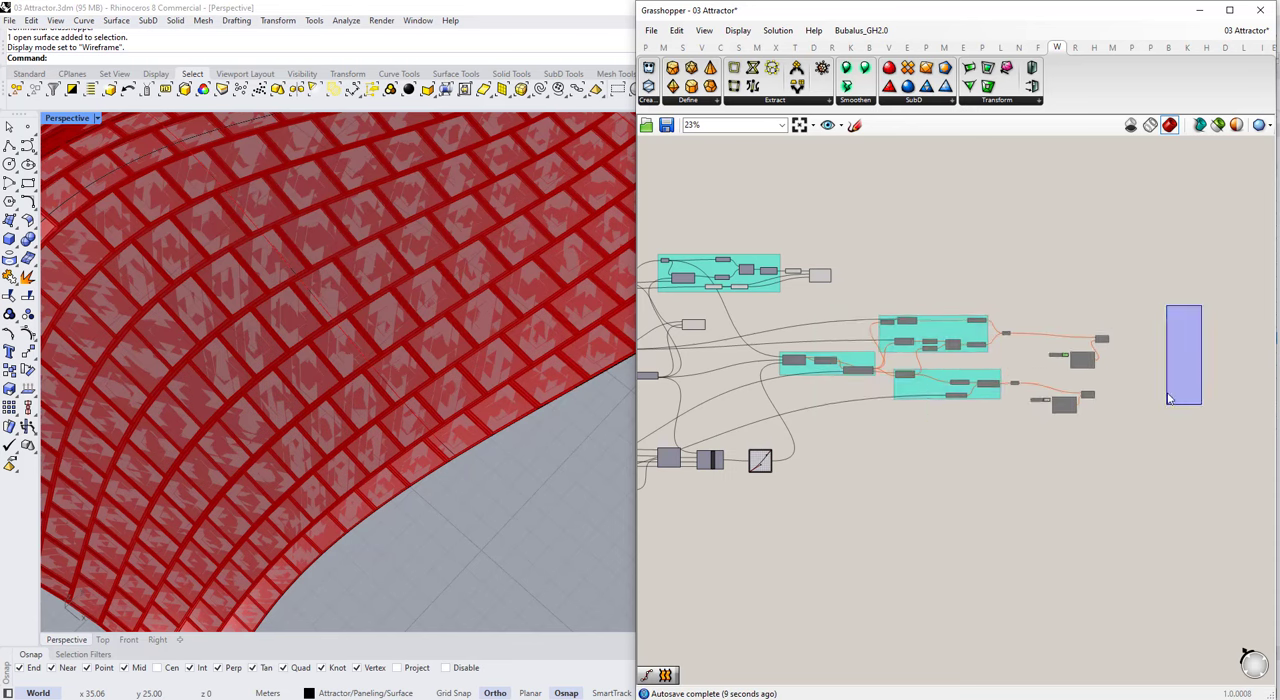
scroll(1090, 325, up, 1)
drag(1129, 313, 740, 441)
key(Delete)
Step: Move the attractor components, including Offset Curve, Attractor Curves and Graph Mapper, to beneath the Area component
right_drag(700, 490, 1043, 485)
scroll(1043, 497, up, 6)
drag(1143, 545, 840, 430)
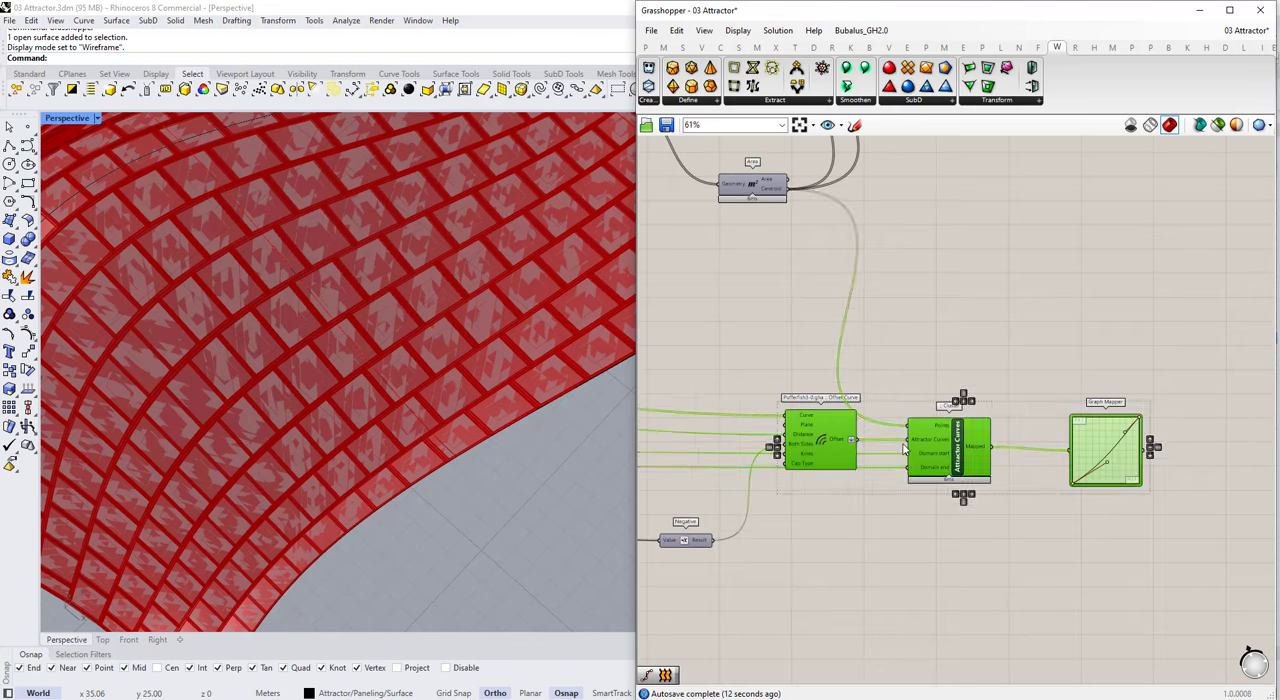
scroll(888, 444, down, 3)
drag(1074, 562, 765, 415)
scroll(822, 425, down, 3)
drag(840, 438, 766, 414)
Step: Reposition the duplicated Scale component and the Area component, and check the scaled panel surfaces up close
click(850, 360)
scroll(873, 264, up, 5)
drag(852, 296, 898, 337)
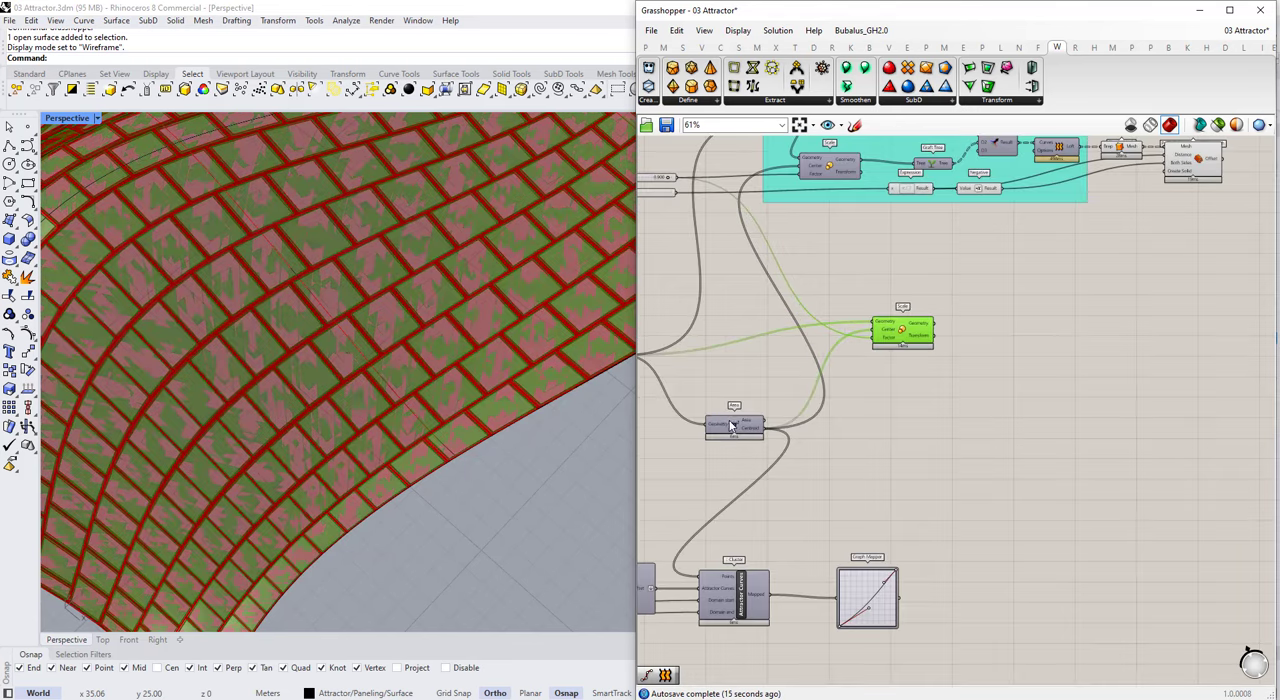
drag(732, 425, 696, 391)
click(830, 385)
click(925, 340)
scroll(455, 300, up, 3)
scroll(900, 330, up, 4)
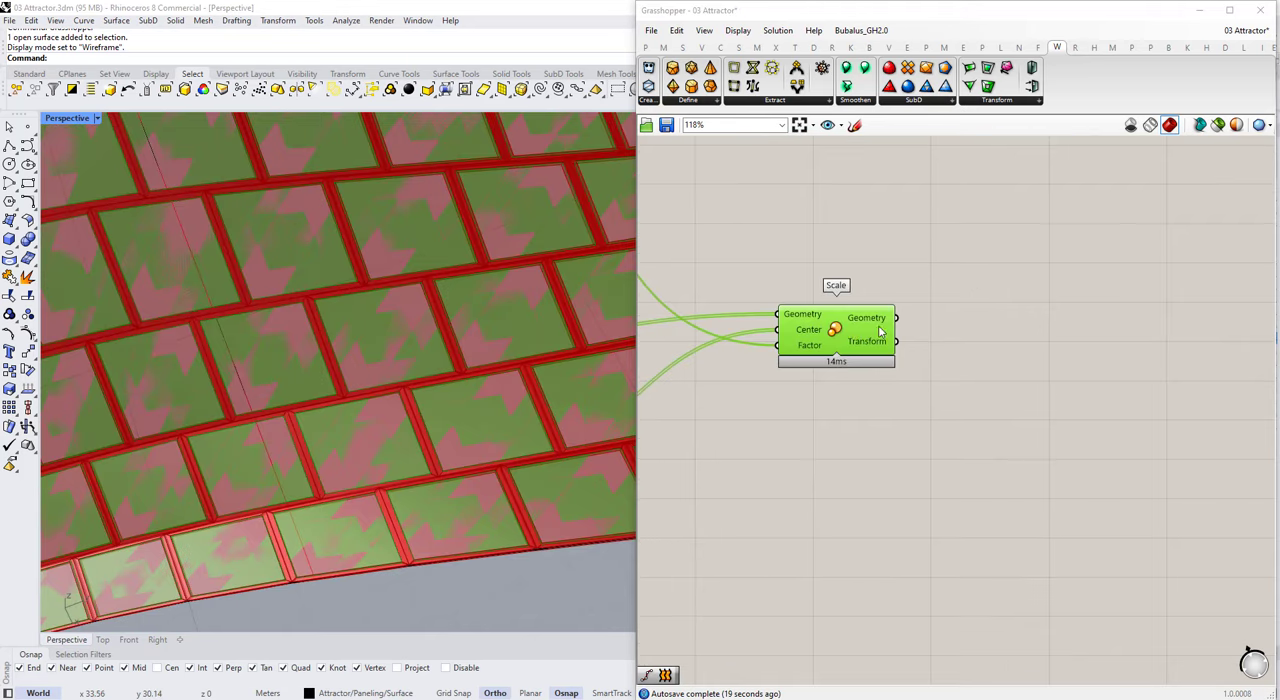
Step: Select the existing curve crossing the panelled surface in Rhino and delete it
scroll(610, 323, down, 10)
right_drag(608, 323, 520, 354)
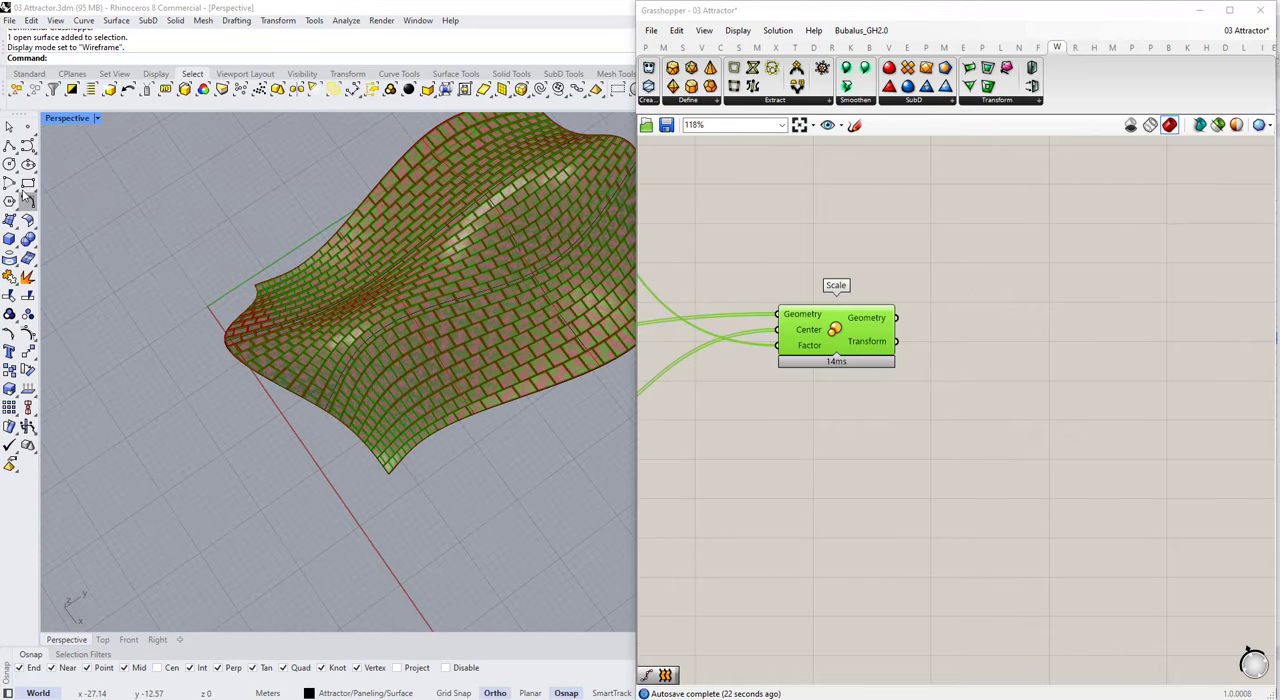
click(9, 147)
scroll(275, 360, down, 2)
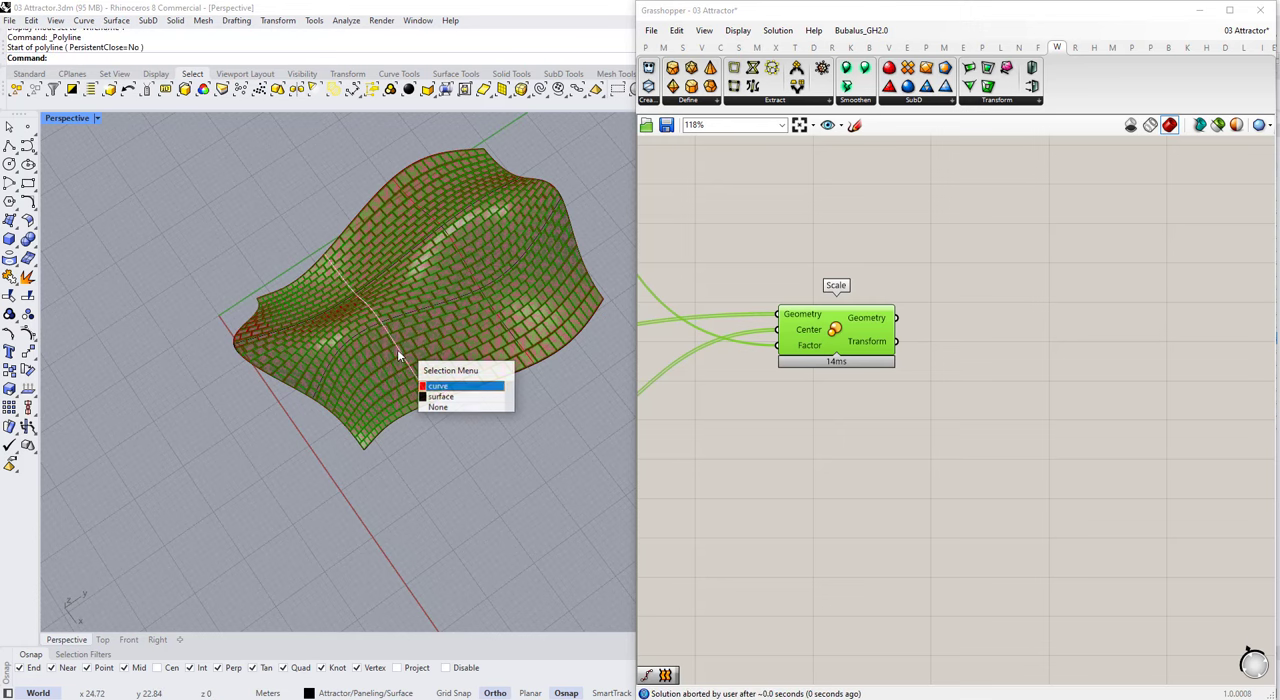
click(440, 386)
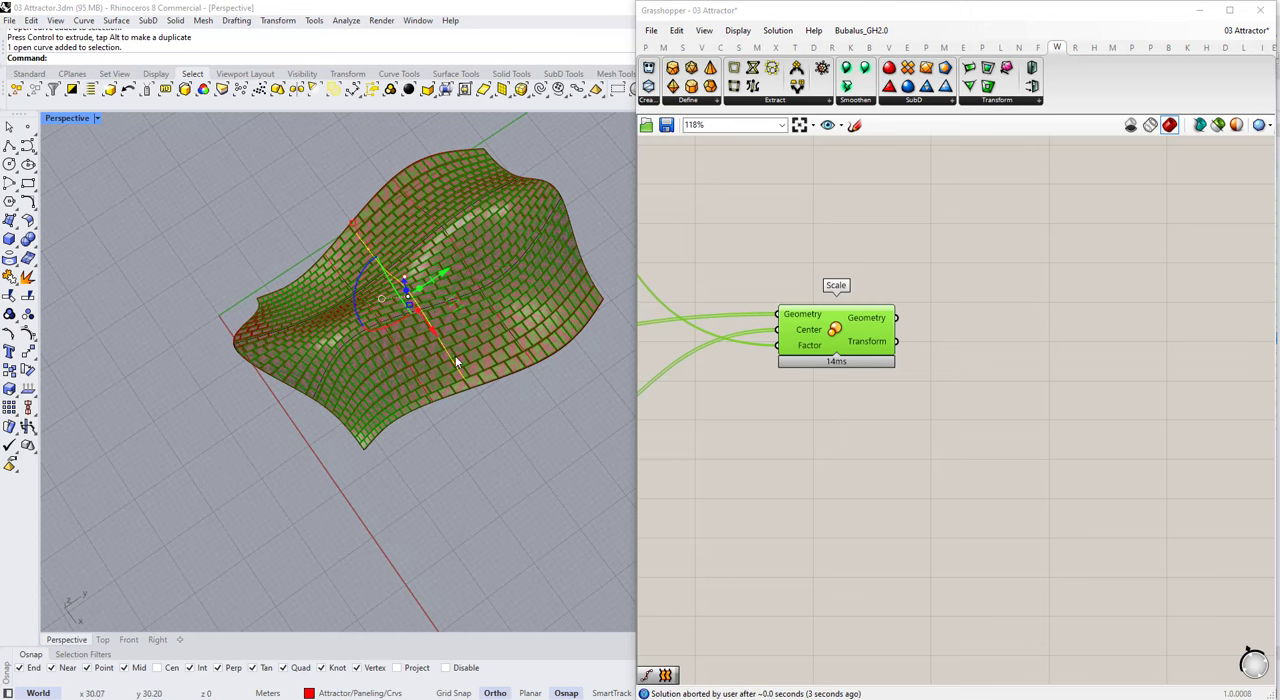
key(Delete)
Step: Draw a new attractor curve on the lofted surface across the panels and assign it to the Attractor Curves layer
click(1020, 240)
click(1200, 10)
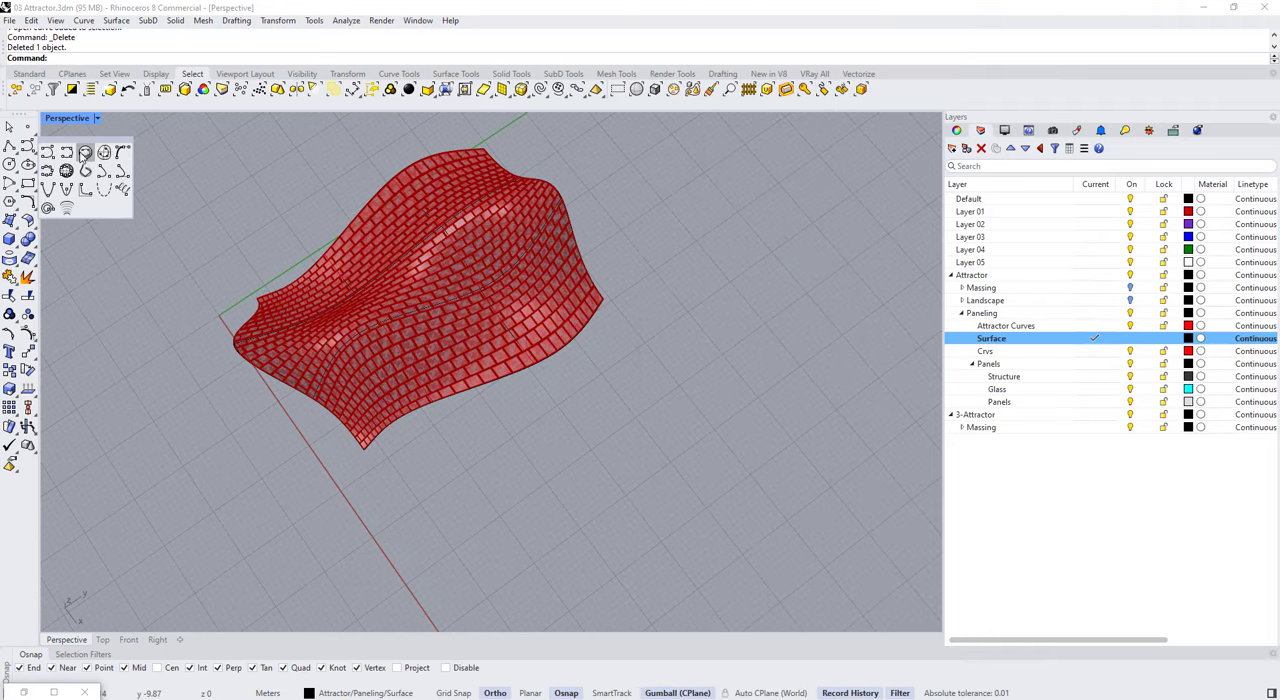
click(86, 154)
click(426, 320)
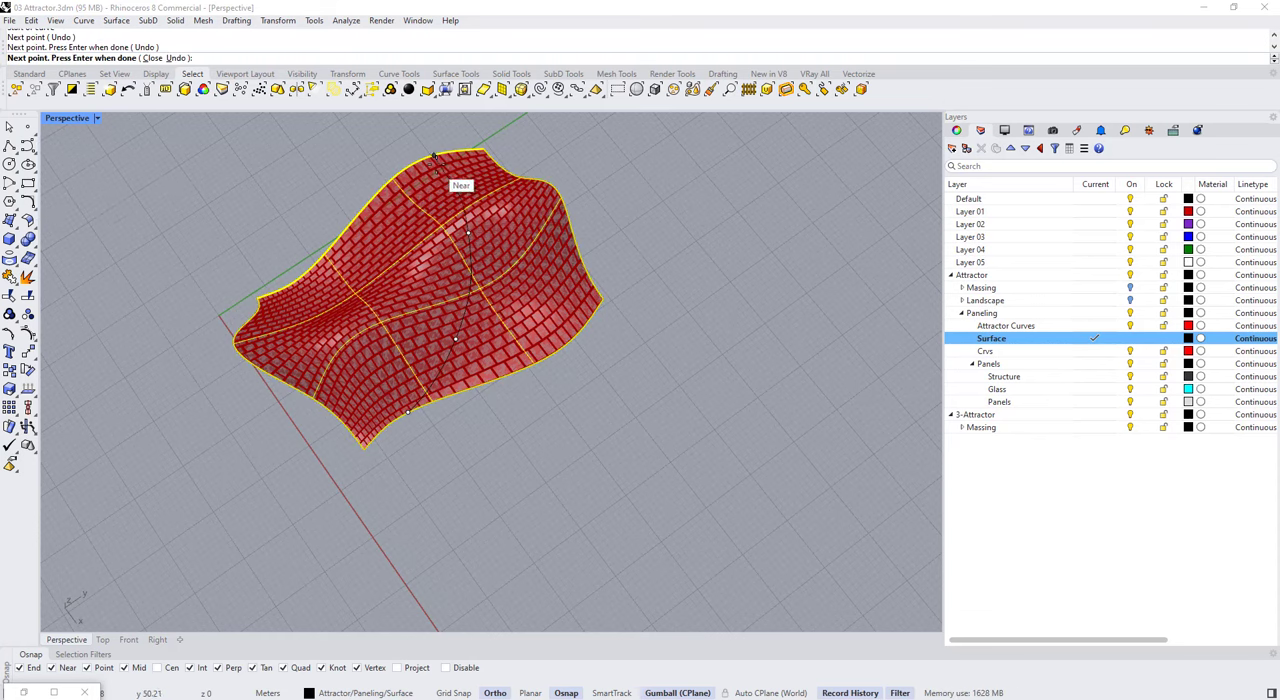
click(1200, 219)
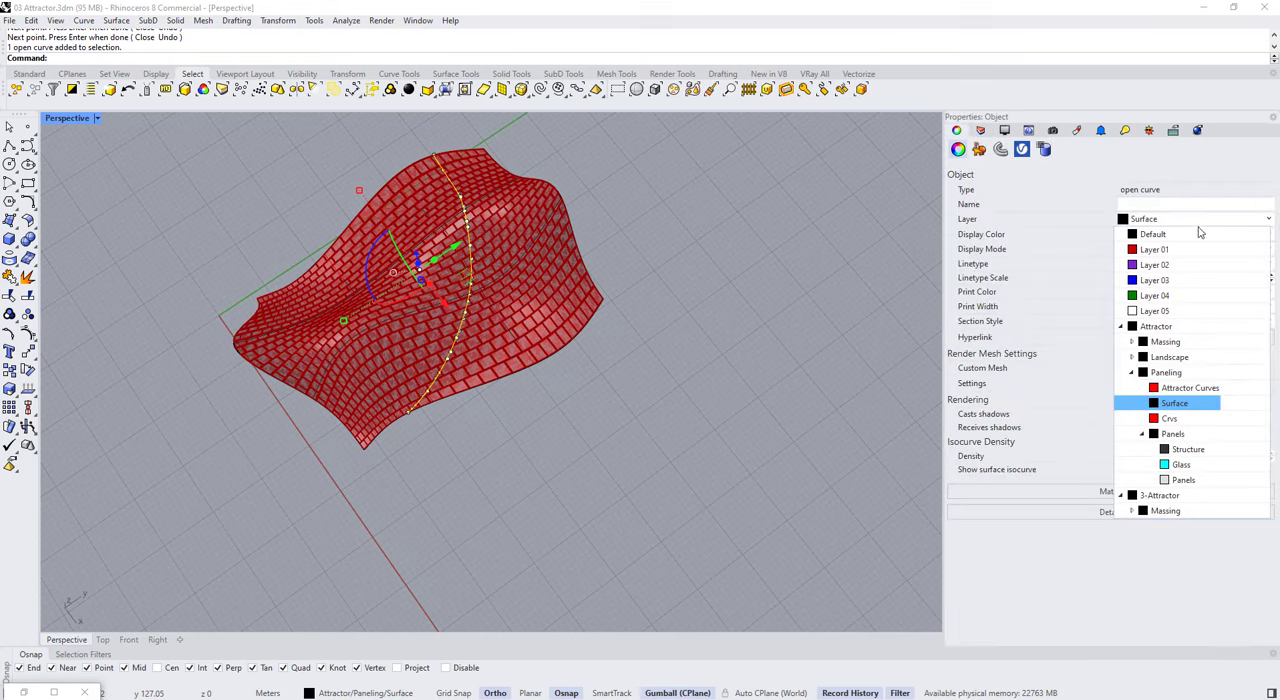
click(1184, 387)
Step: Set the display colour of the Crvs layer to Blue
click(979, 131)
click(1188, 351)
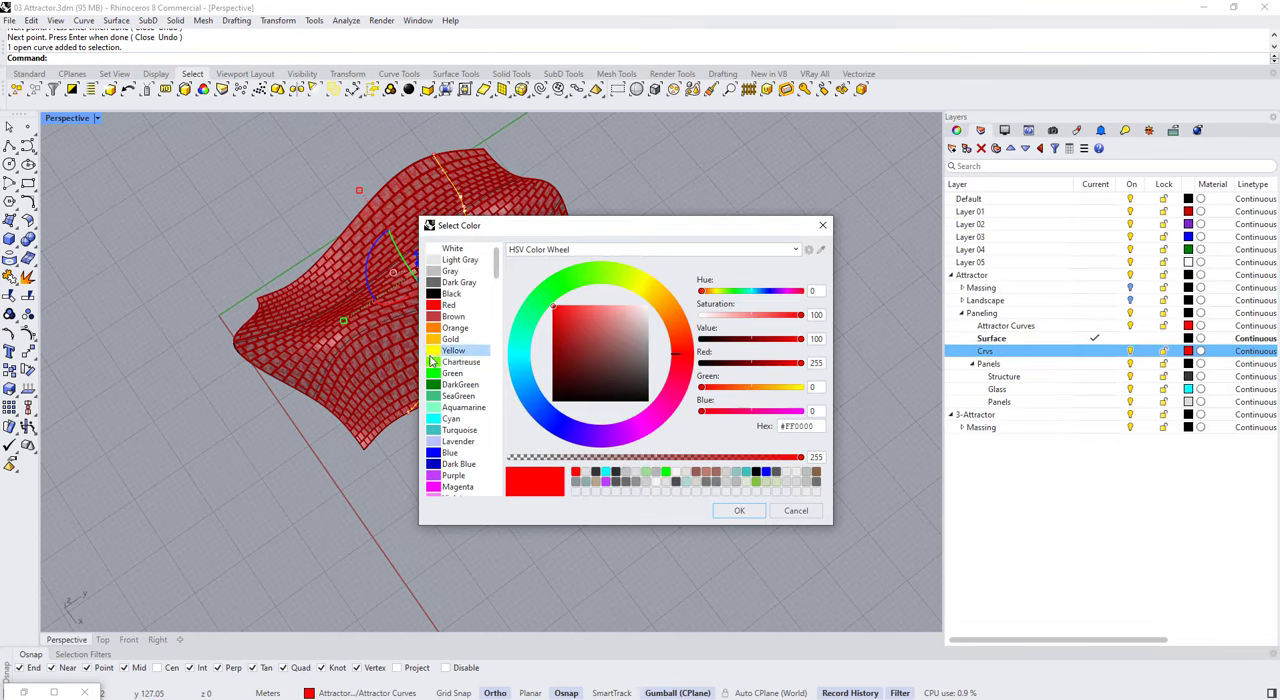
click(450, 452)
click(739, 510)
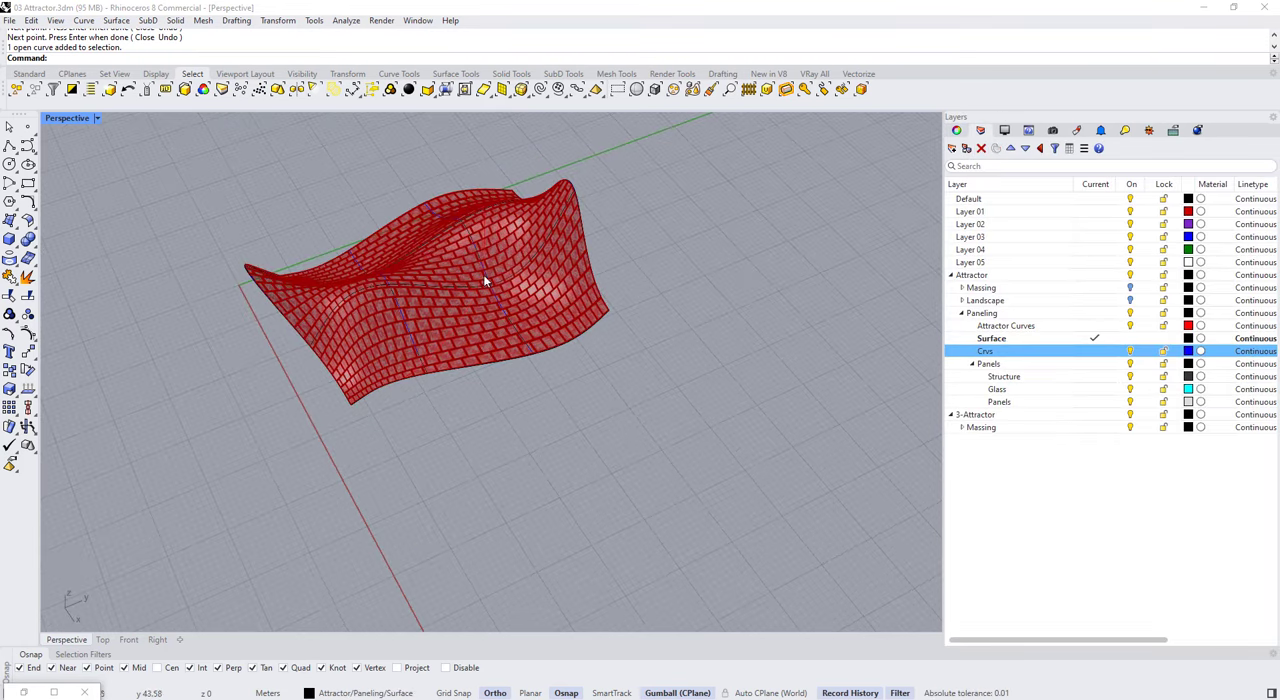
scroll(483, 274, up, 3)
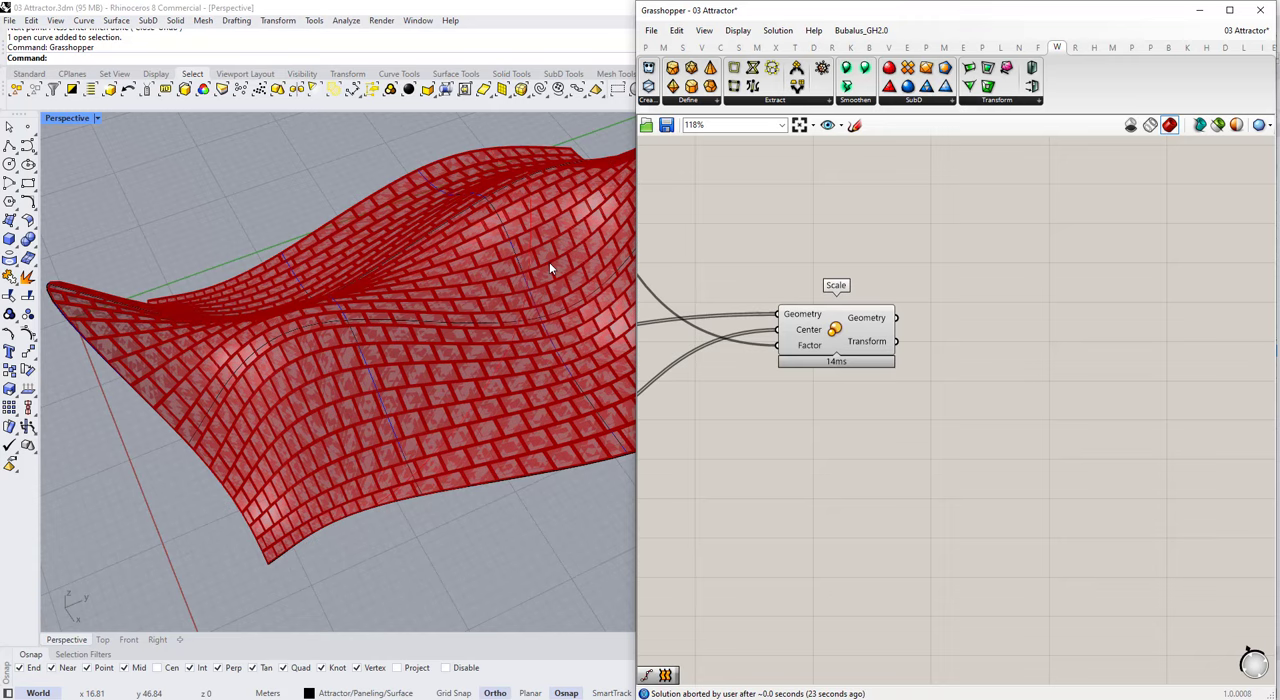
Step: Return to Grasshopper and assign the newly drawn curve to the Attractor Curves parameter
click(530, 262)
scroll(840, 355, down, 9)
scroll(745, 475, up, 7)
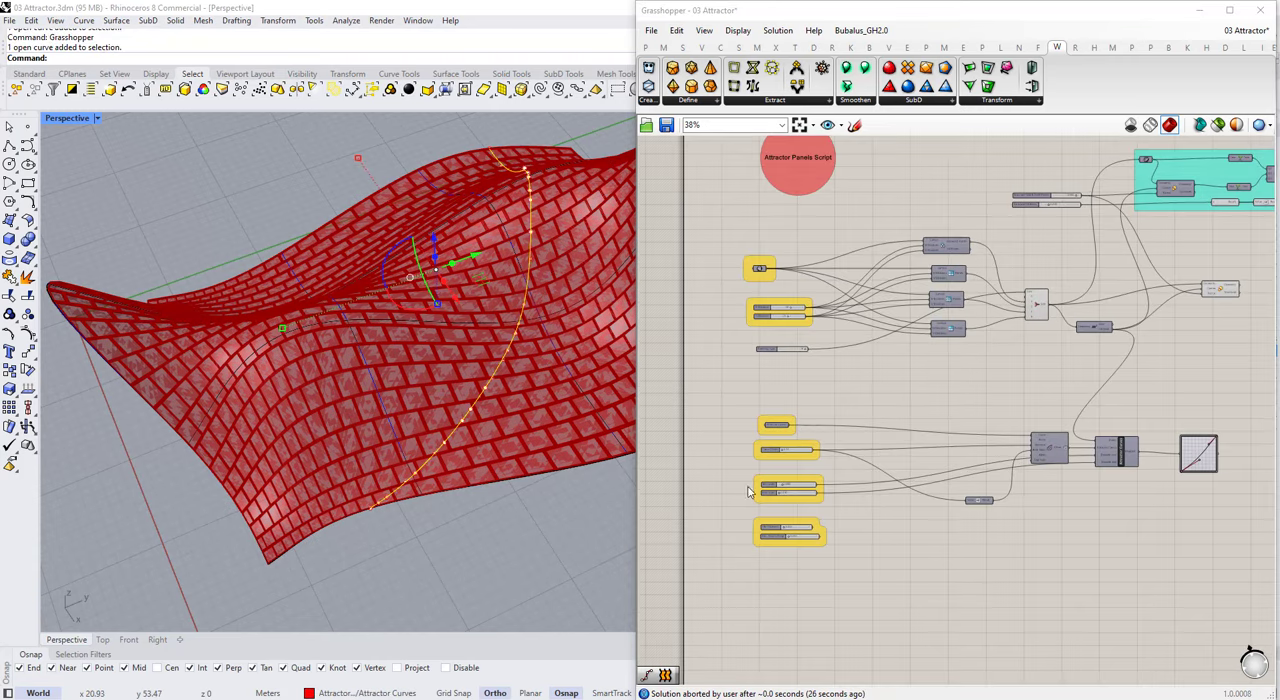
click(825, 348)
right_click(825, 348)
click(874, 528)
scroll(410, 400, down, 4)
right_drag(410, 400, 440, 430)
click(470, 388)
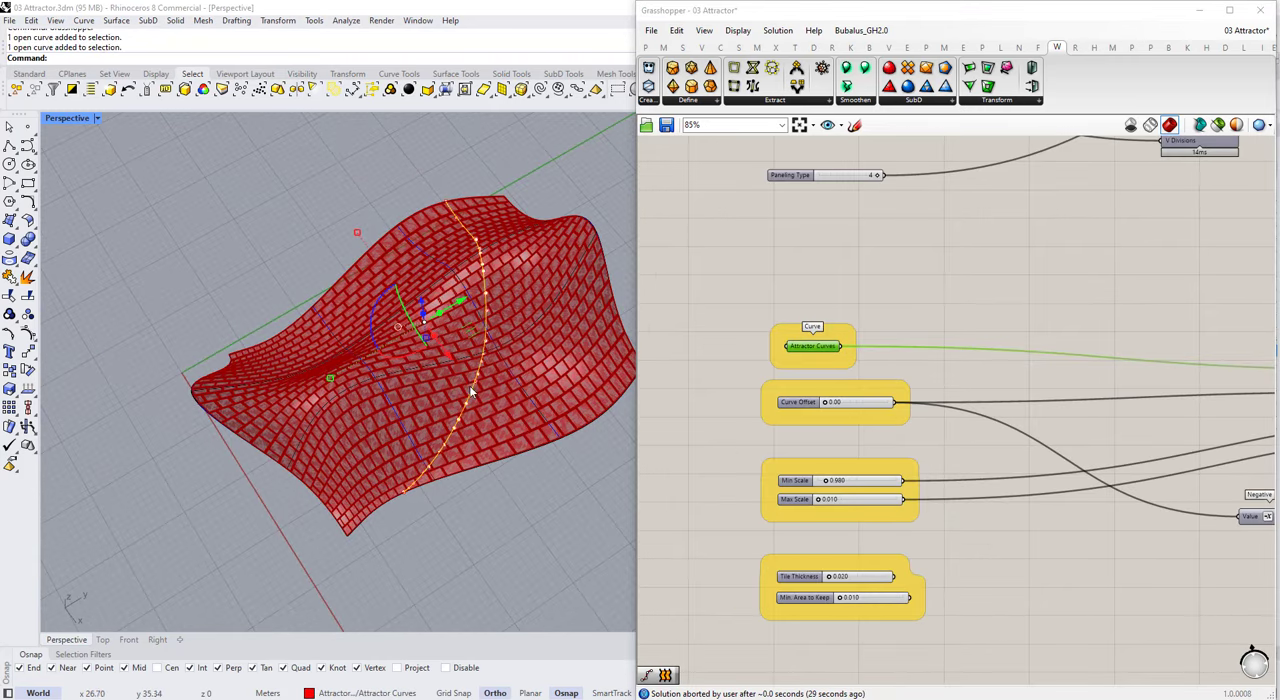
Step: Move the Graph Mapper lower, clear of the Attractor Curves cluster
scroll(750, 366, down, 6)
scroll(1060, 383, up, 6)
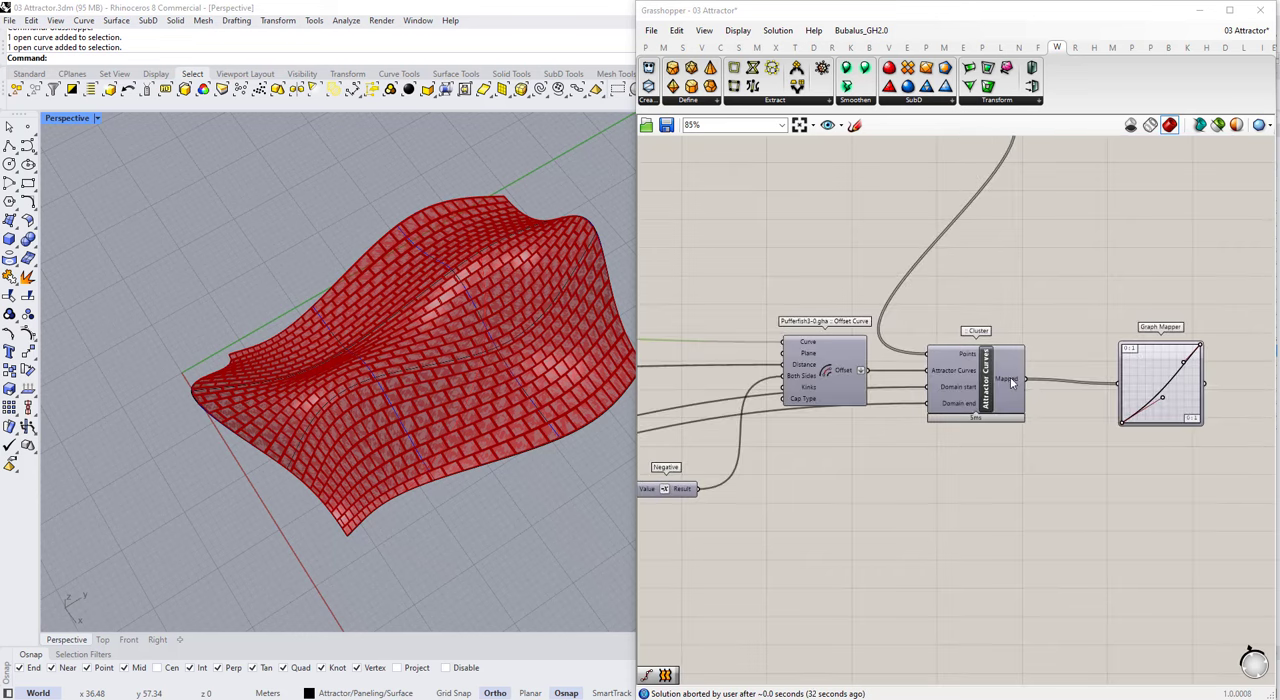
mouse_move(1011, 383)
drag(1134, 367, 1133, 471)
scroll(1090, 440, down, 5)
scroll(995, 290, up, 3)
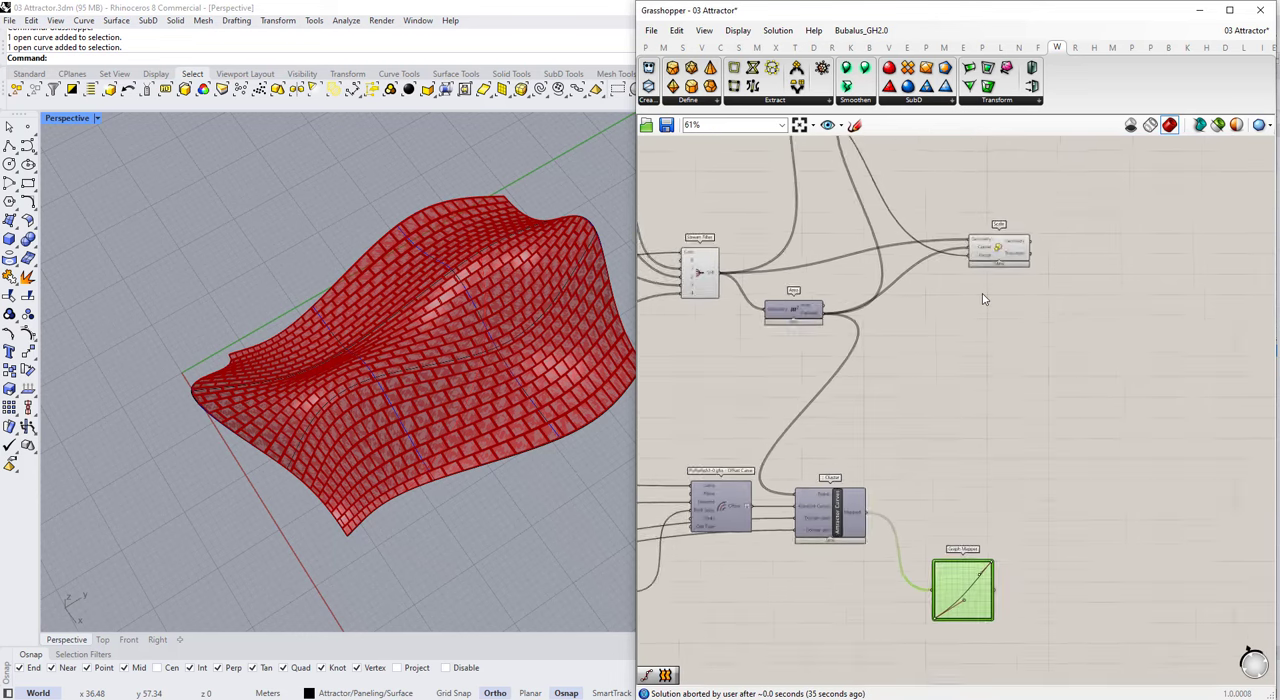
Step: Rearrange the Stream Filter, Area and Scale components beneath the structure group so they sit close together
right_drag(944, 228, 937, 260)
scroll(925, 415, down, 2)
scroll(782, 326, up, 3)
click(764, 336)
scroll(932, 445, down, 2)
scroll(873, 352, up, 1)
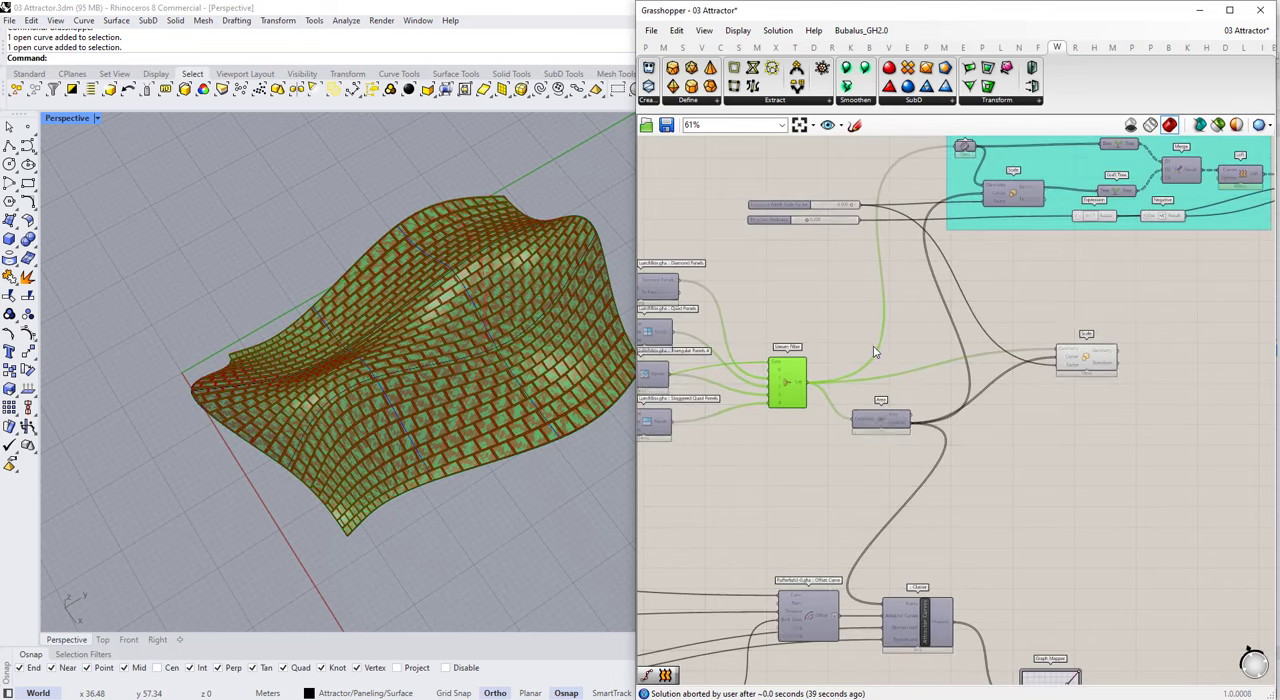
scroll(910, 384, down, 3)
scroll(1006, 350, up, 3)
drag(1020, 389, 946, 423)
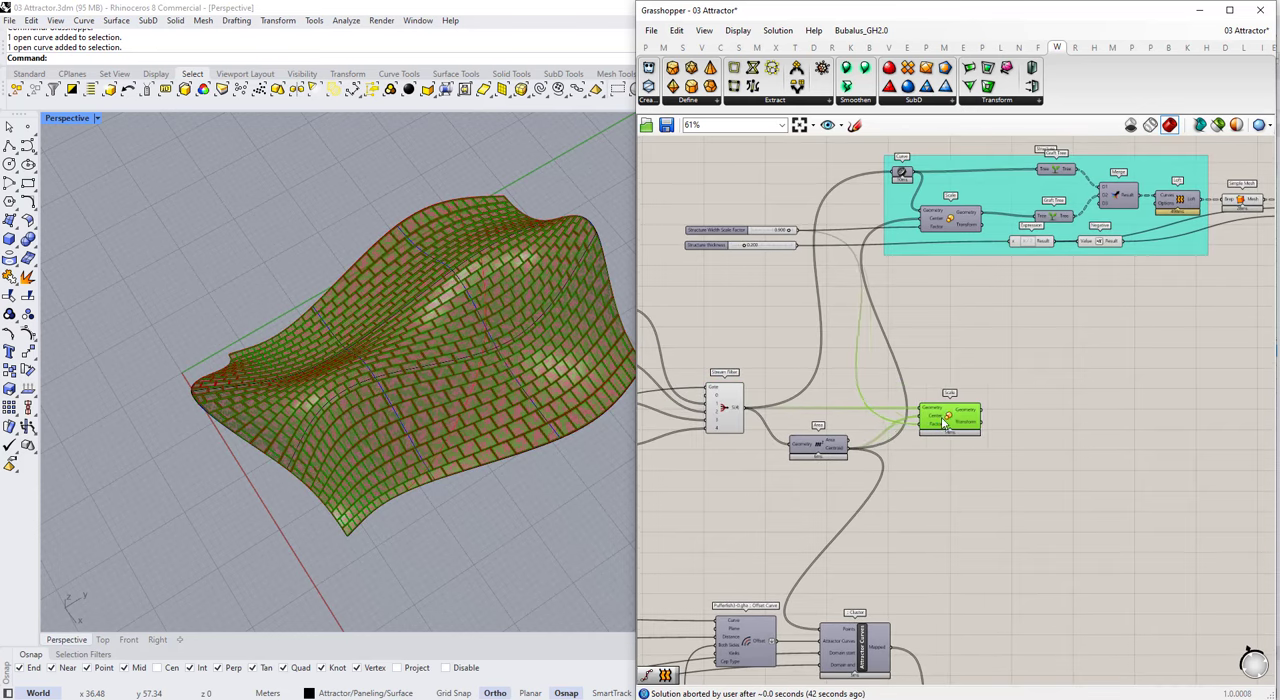
scroll(864, 436, up, 1)
drag(817, 451, 784, 329)
drag(966, 411, 866, 407)
drag(786, 331, 788, 348)
Step: Add a second Scale component and place it beyond the existing Scale below the structure group
scroll(838, 347, down, 2)
scroll(970, 429, up, 2)
double_click(970, 425)
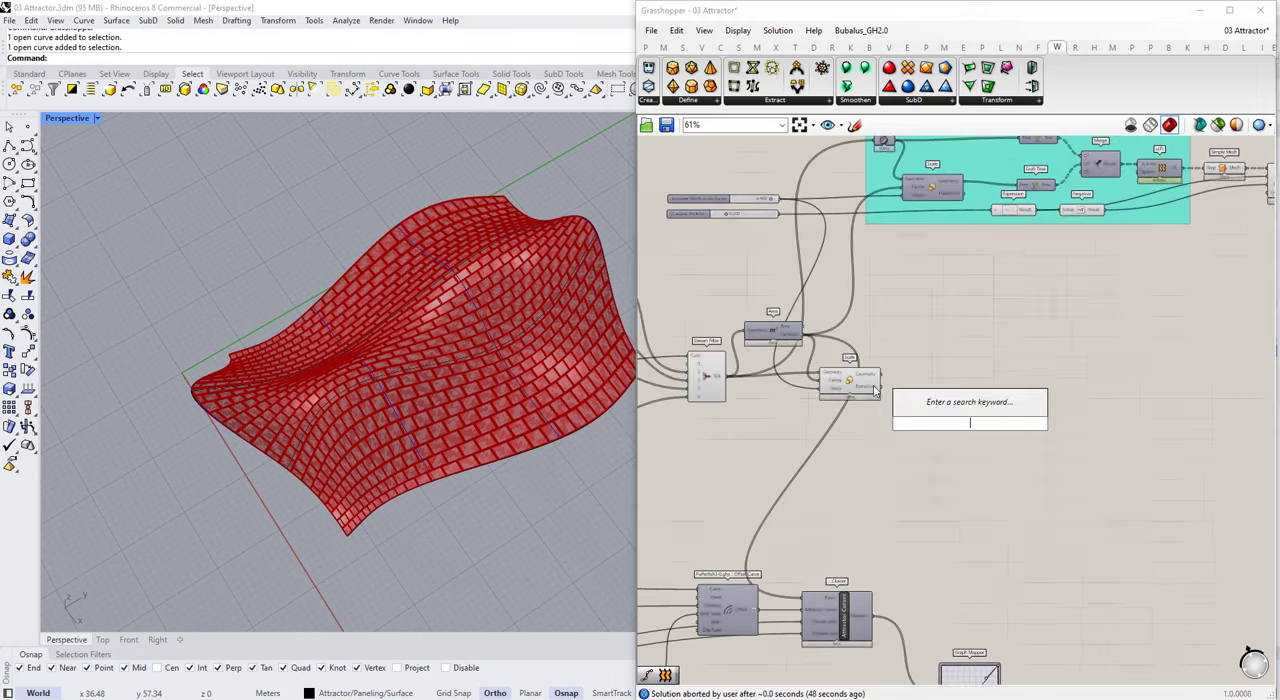
text(scale)
key(Return)
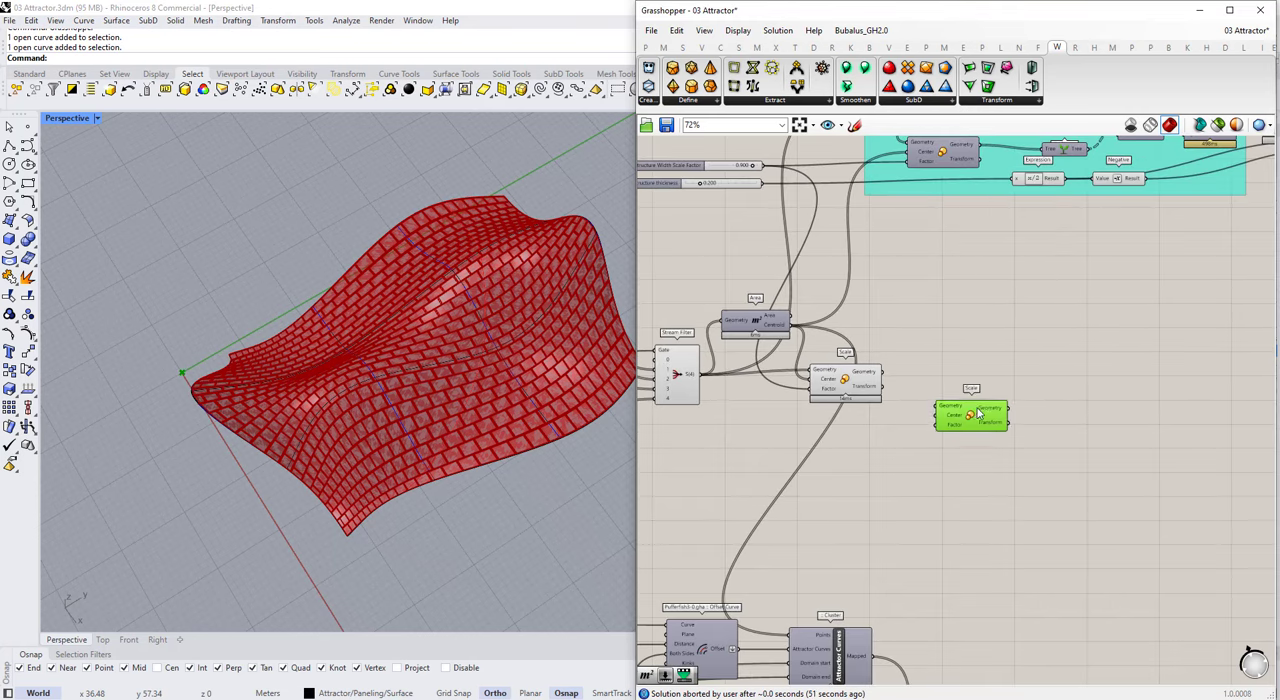
drag(973, 418, 1009, 418)
scroll(822, 361, up, 3)
Step: Duplicate the Area component, feed it the first Scale's Geometry output, and connect its Centroid to the new Scale's Center
click(736, 303)
click(842, 388)
click(731, 304)
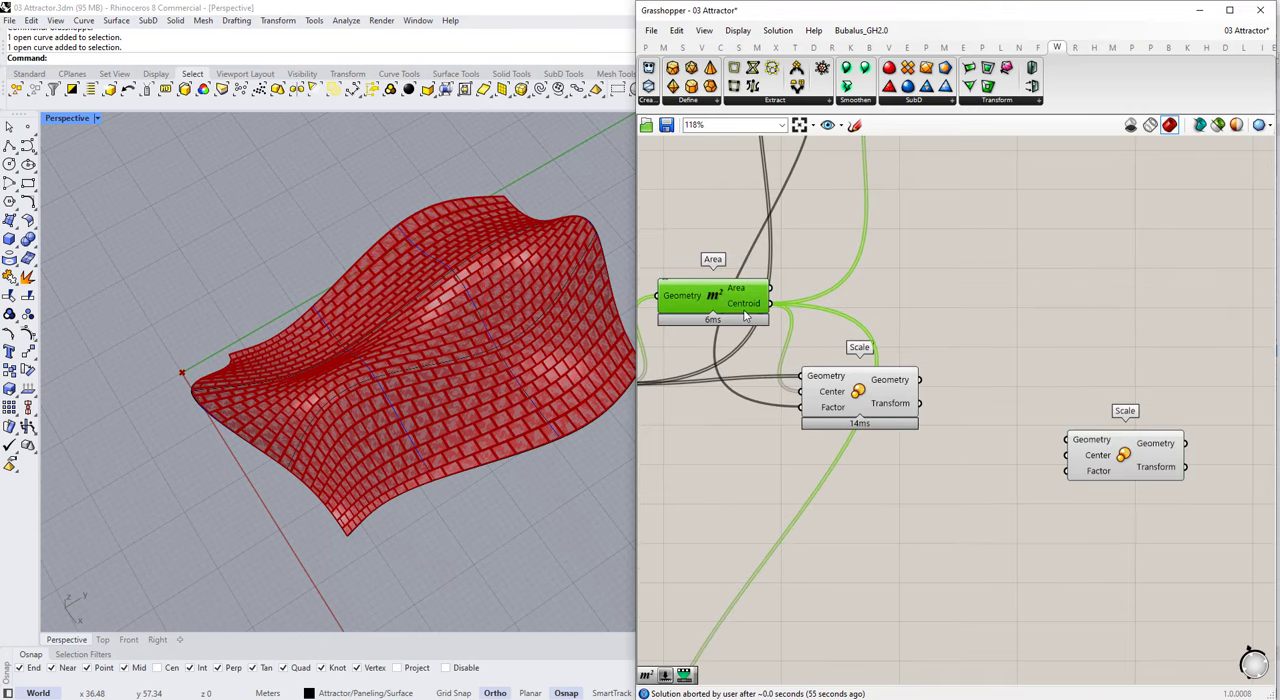
alt+drag(744, 312, 1064, 346)
drag(966, 340, 978, 330)
drag(1030, 338, 1030, 373)
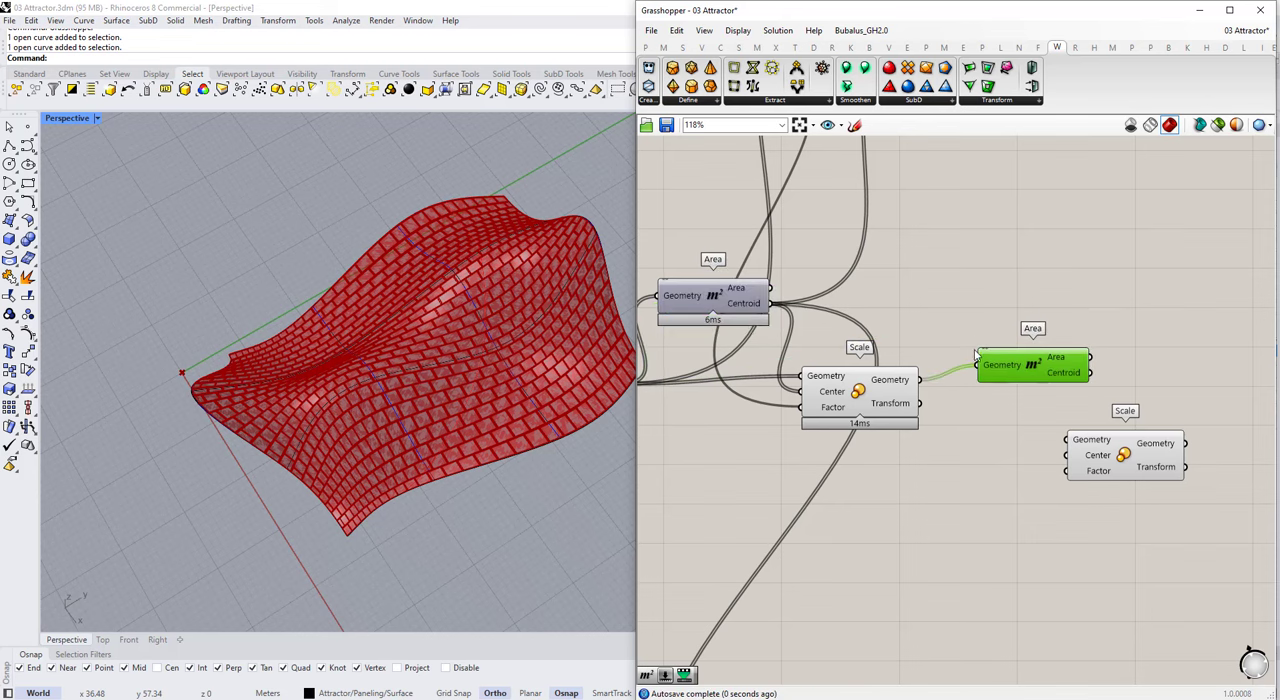
right_drag(1001, 432, 853, 387)
drag(905, 388, 917, 409)
drag(942, 417, 1024, 379)
Step: Connect the first Scale's Geometry to the second Scale's Geometry input and the Attractor Curves cluster's Mapped output to its Factor
scroll(1024, 345, down, 6)
scroll(976, 553, up, 2)
mouse_move(887, 521)
mouse_down()
mouse_move(957, 376)
mouse_move(908, 511)
mouse_up()
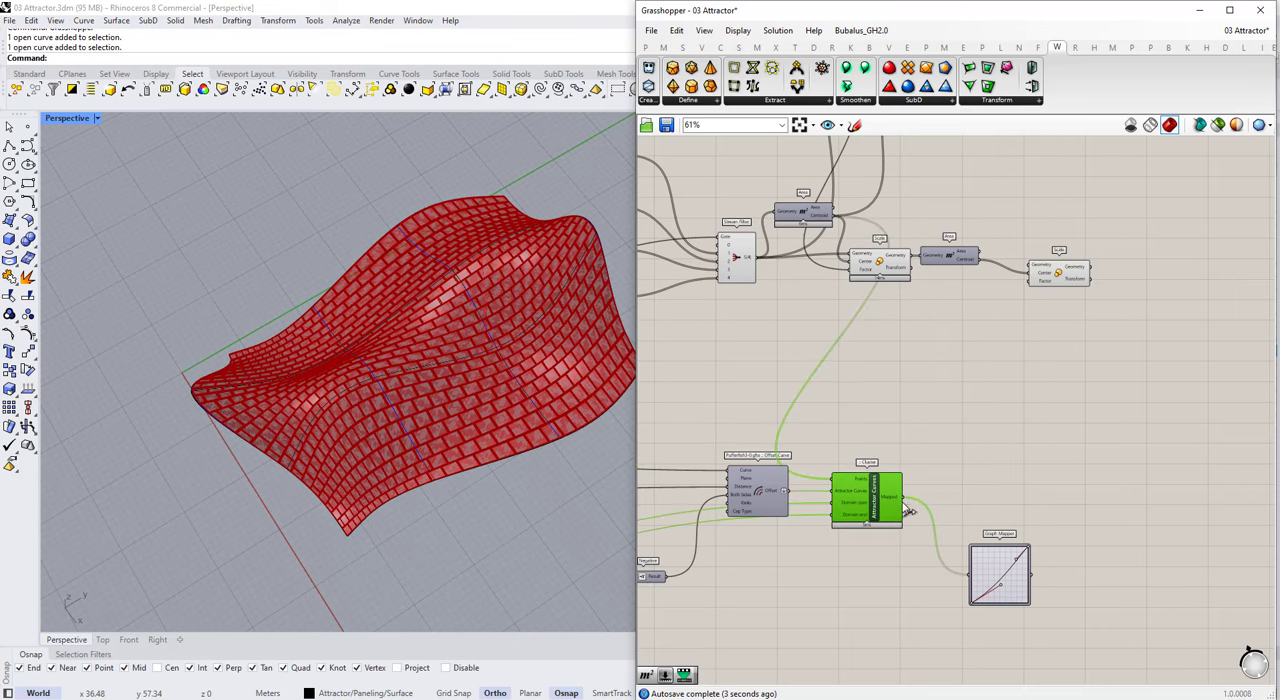
scroll(906, 262, up, 3)
scroll(1030, 340, down, 2)
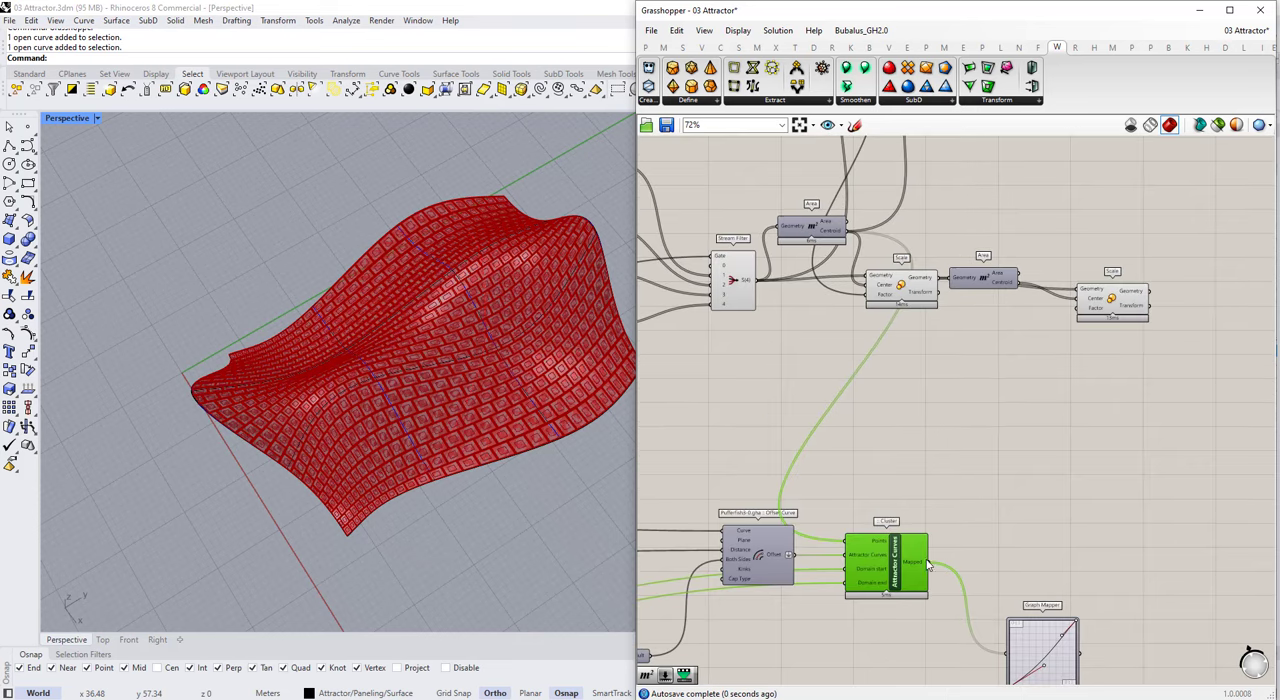
drag(928, 562, 1077, 307)
scroll(436, 345, up, 5)
scroll(436, 345, down, 5)
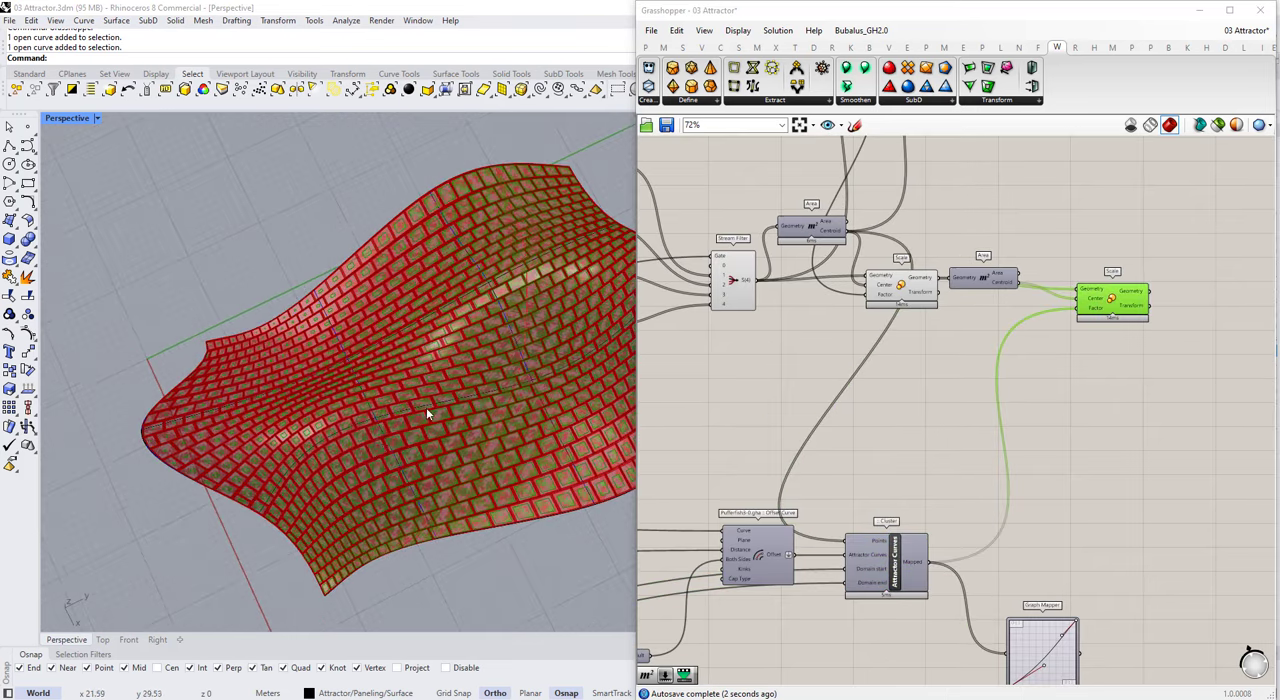
right_drag(426, 407, 130, 185)
scroll(1164, 292, down, 3)
scroll(840, 430, up, 6)
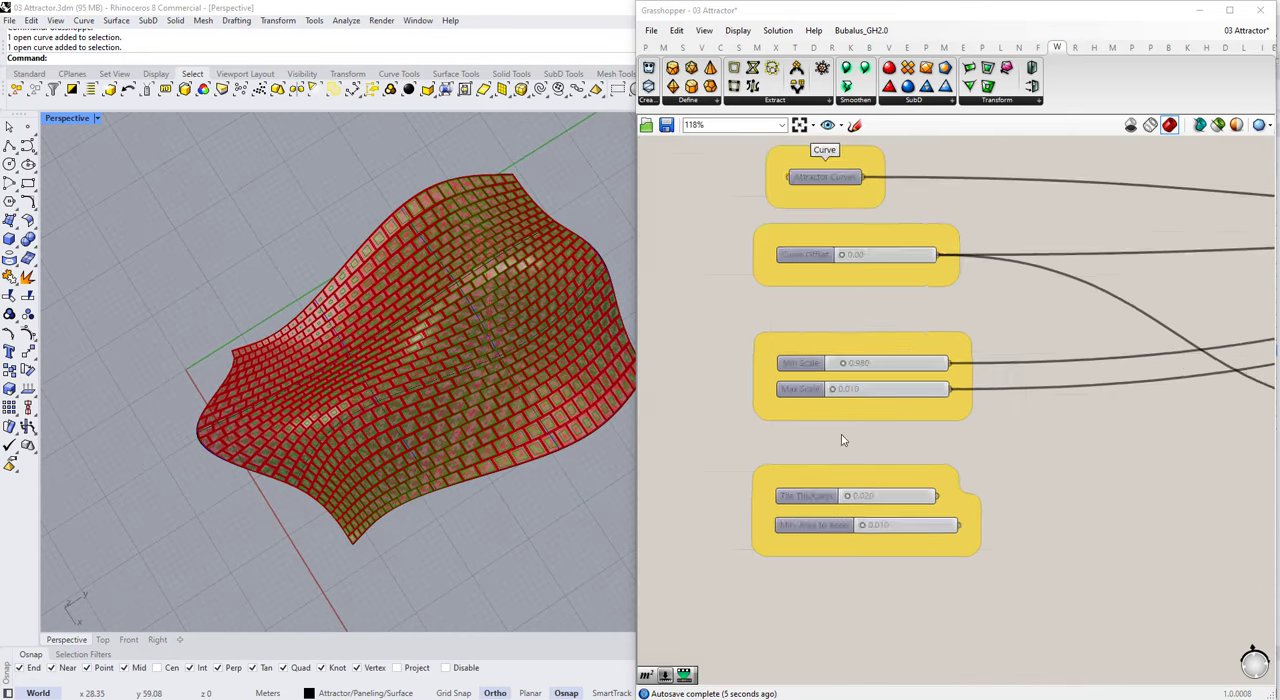
Step: Set the Min Scale slider to 0.1 and the Max Scale slider to 0.9
double_click(887, 347)
text(.1)
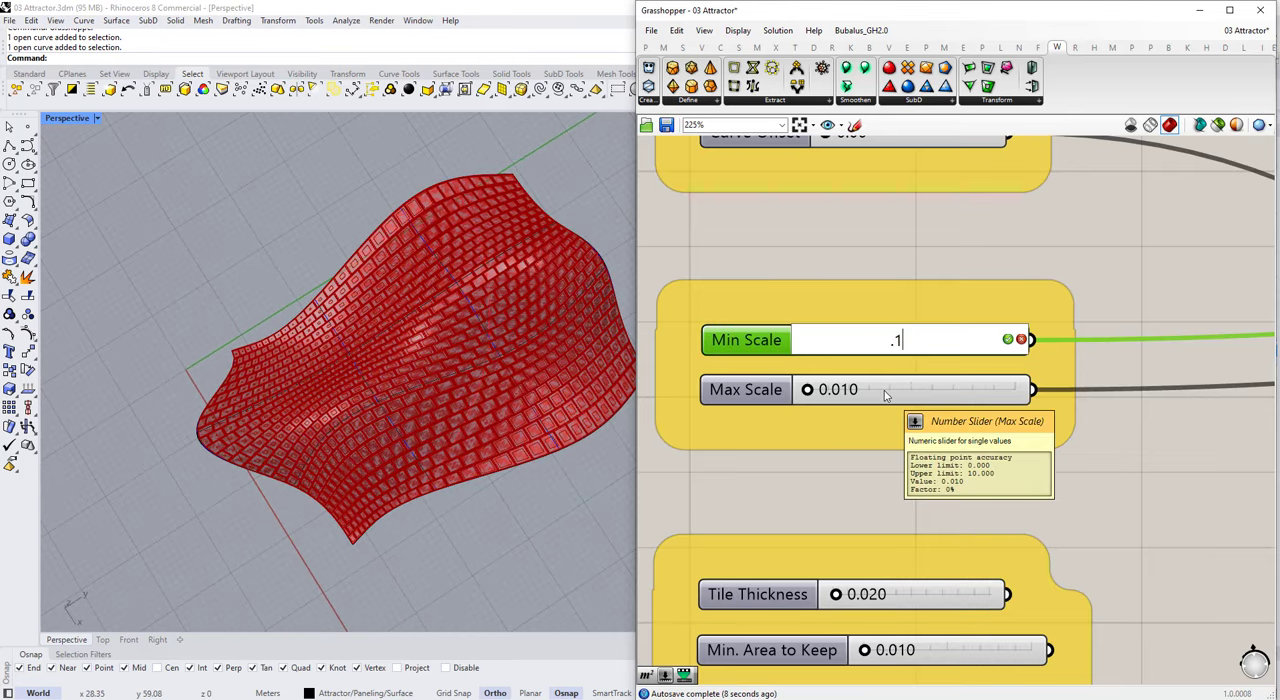
key(Return)
double_click(887, 390)
text(.9)
key(Return)
Step: Examine the rescaled inner panels up close around the attractor curve, highlighting the second Scale's output
right_drag(517, 417, 494, 376)
scroll(494, 378, up, 5)
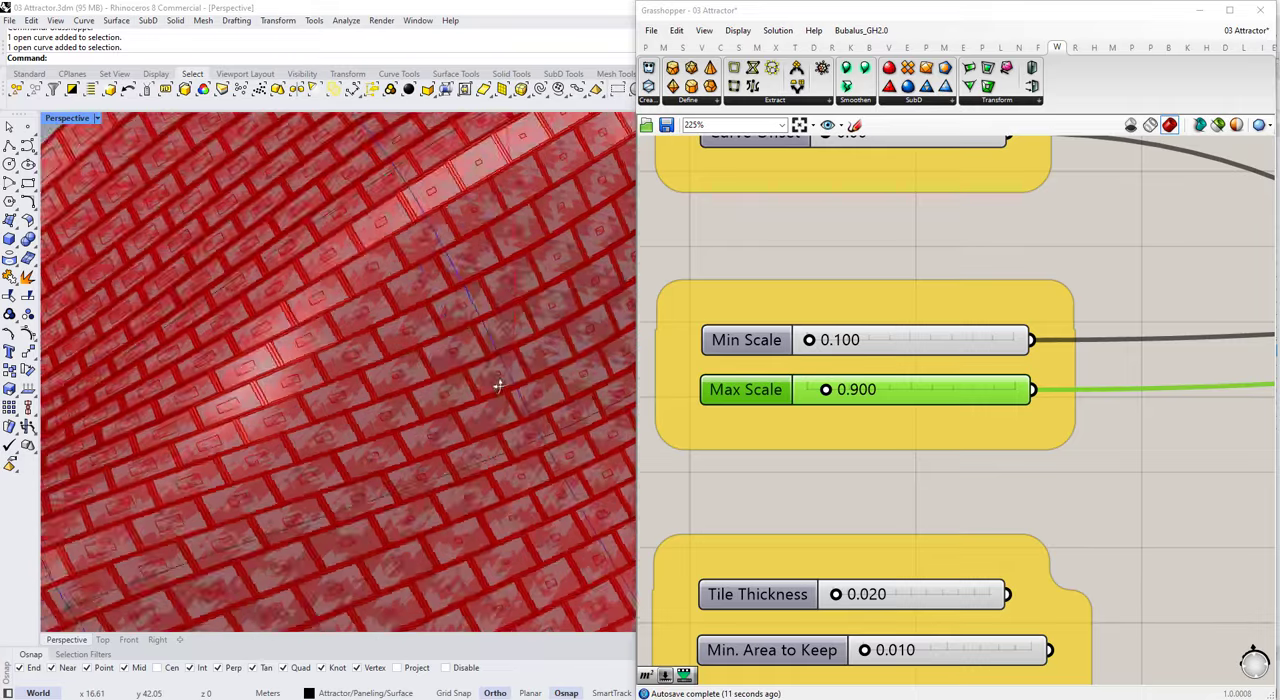
scroll(320, 384, down, 6)
right_drag(320, 384, 389, 407)
scroll(407, 366, up, 2)
scroll(970, 325, down, 7)
scroll(1067, 225, up, 4)
click(1075, 247)
scroll(412, 361, down, 4)
scroll(414, 406, up, 5)
scroll(389, 407, up, 5)
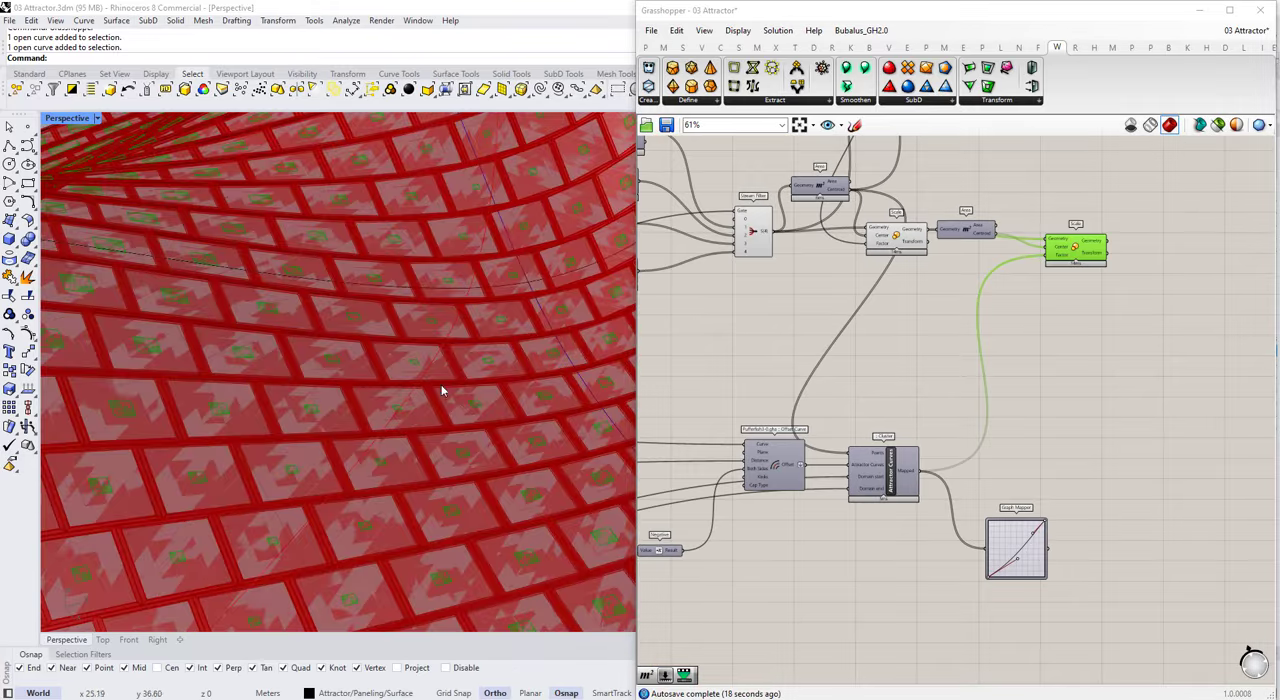
Step: Feed the second Scale's Factor from the Graph Mapper, try adjusting the graph's curve handles, and check the scaled panels
drag(1027, 560, 1020, 524)
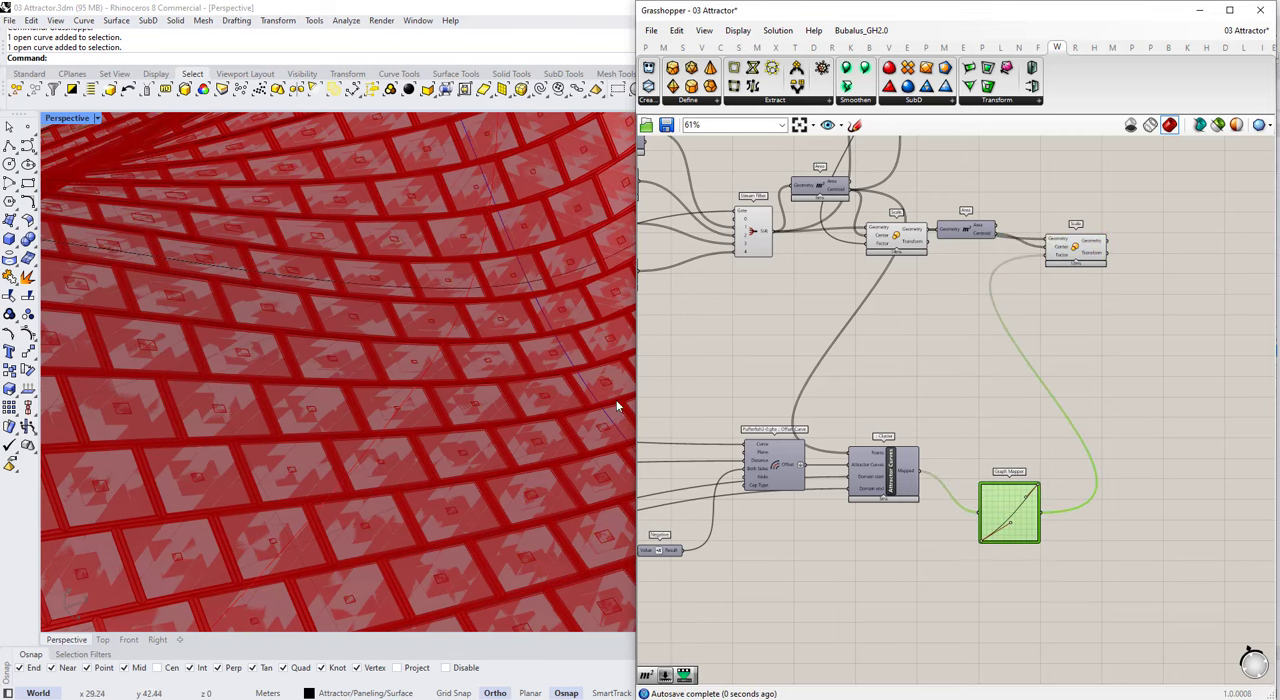
scroll(417, 360, down, 5)
scroll(992, 545, up, 3)
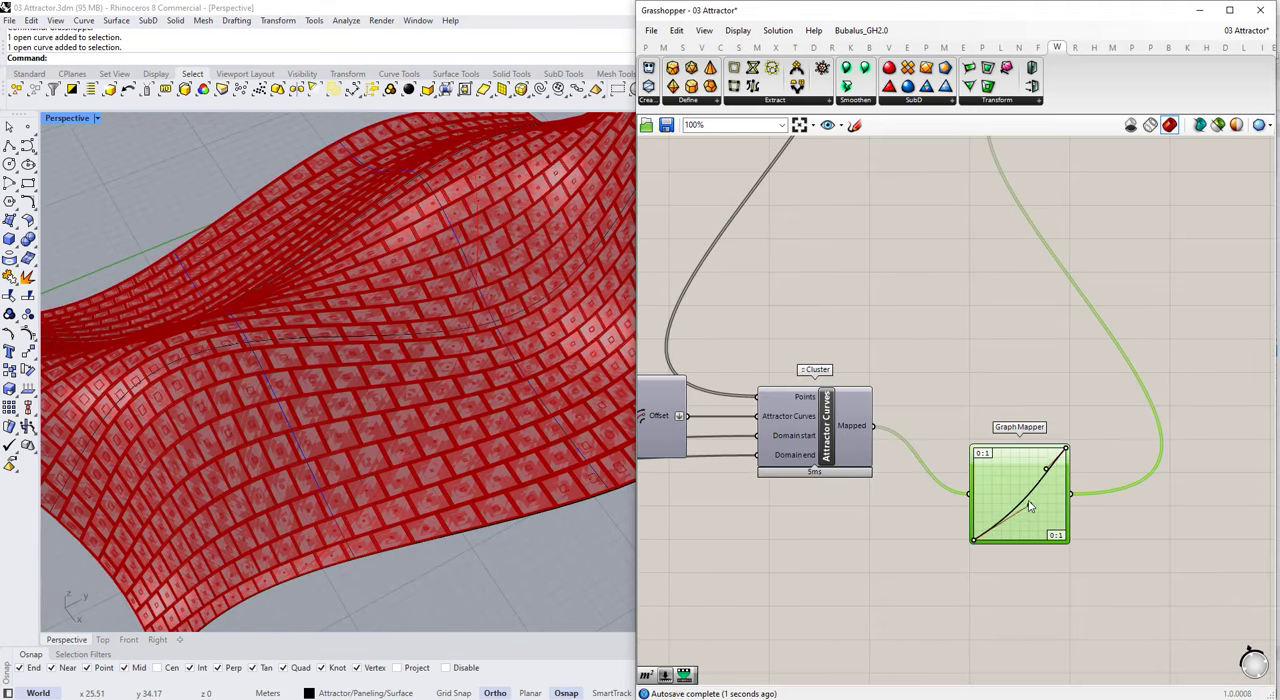
drag(1029, 506, 1031, 518)
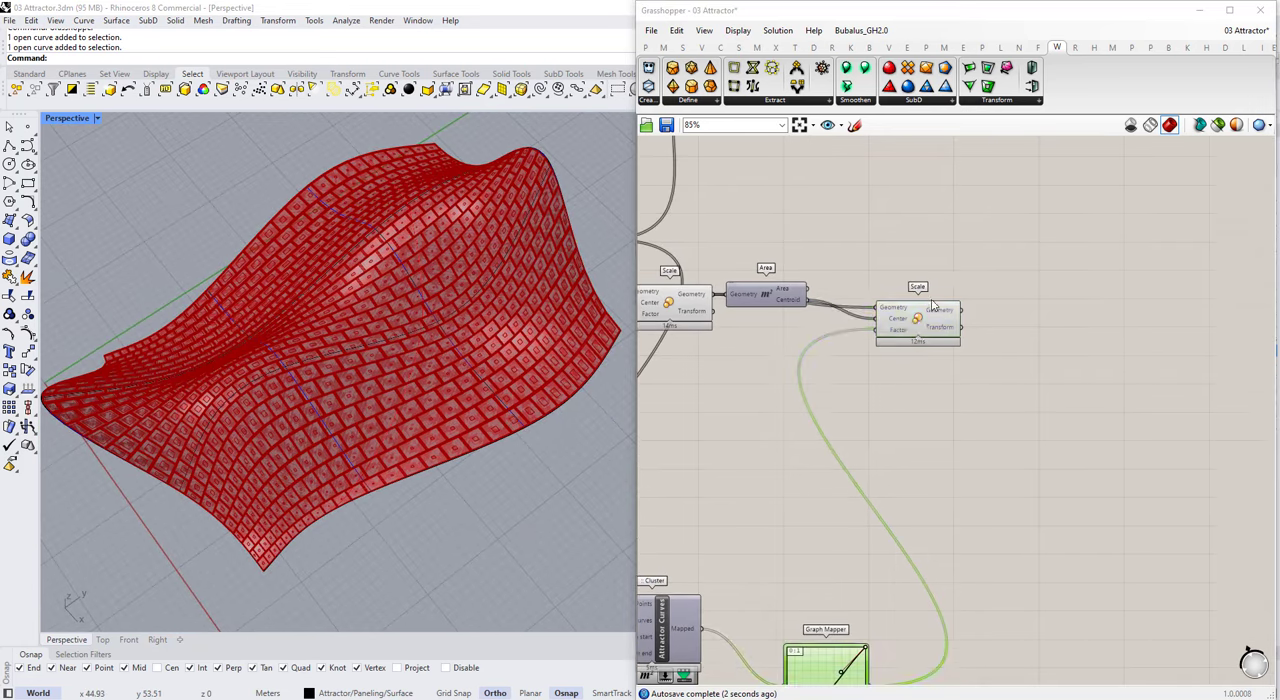
click(908, 290)
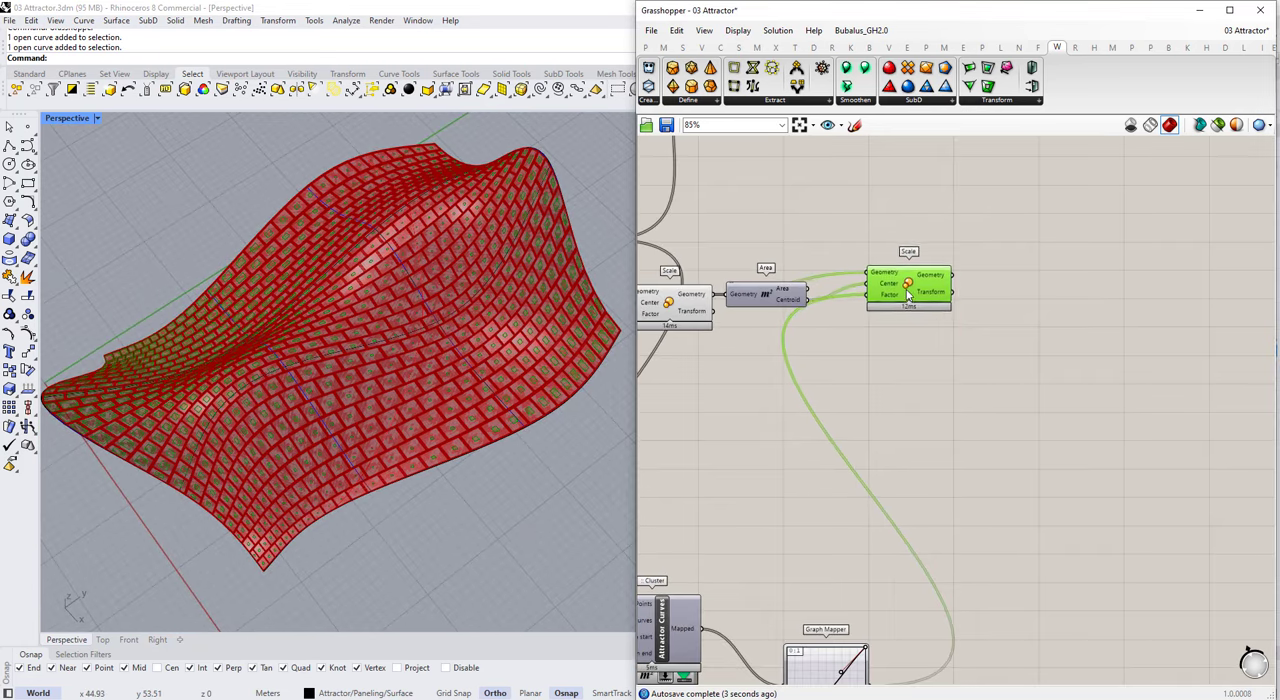
scroll(490, 345, up, 5)
scroll(484, 370, down, 5)
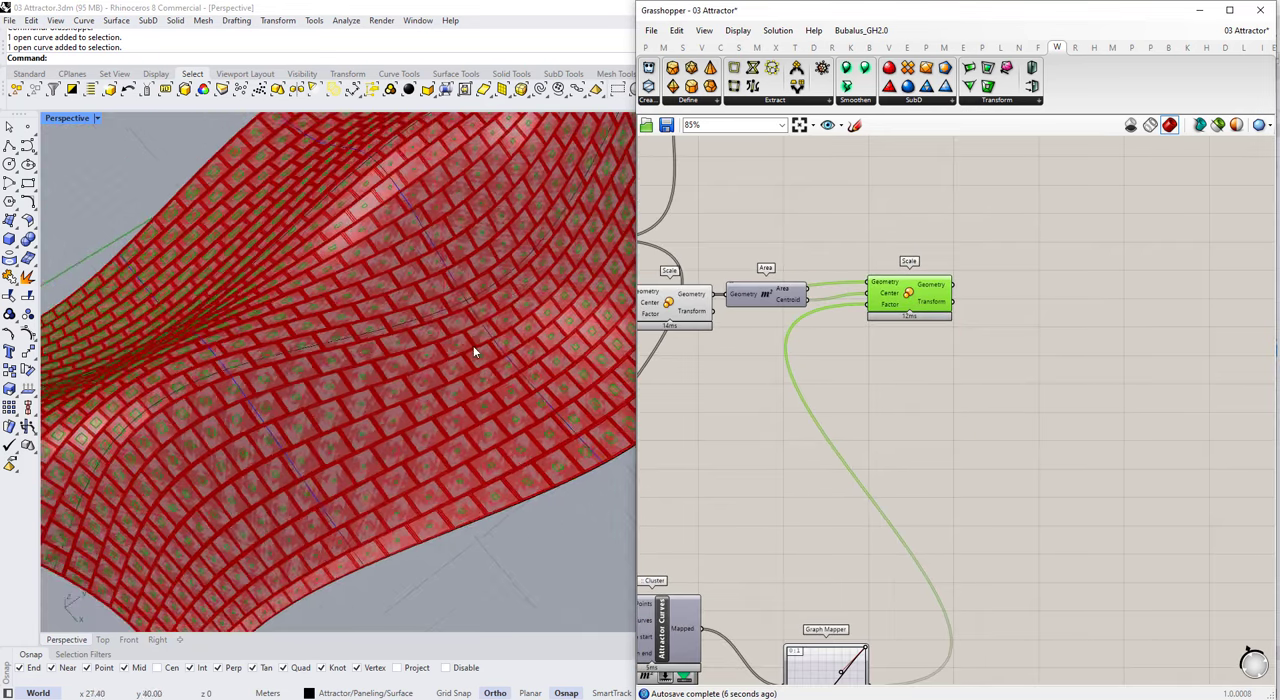
scroll(473, 345, up, 5)
scroll(426, 457, down, 5)
scroll(896, 390, down, 10)
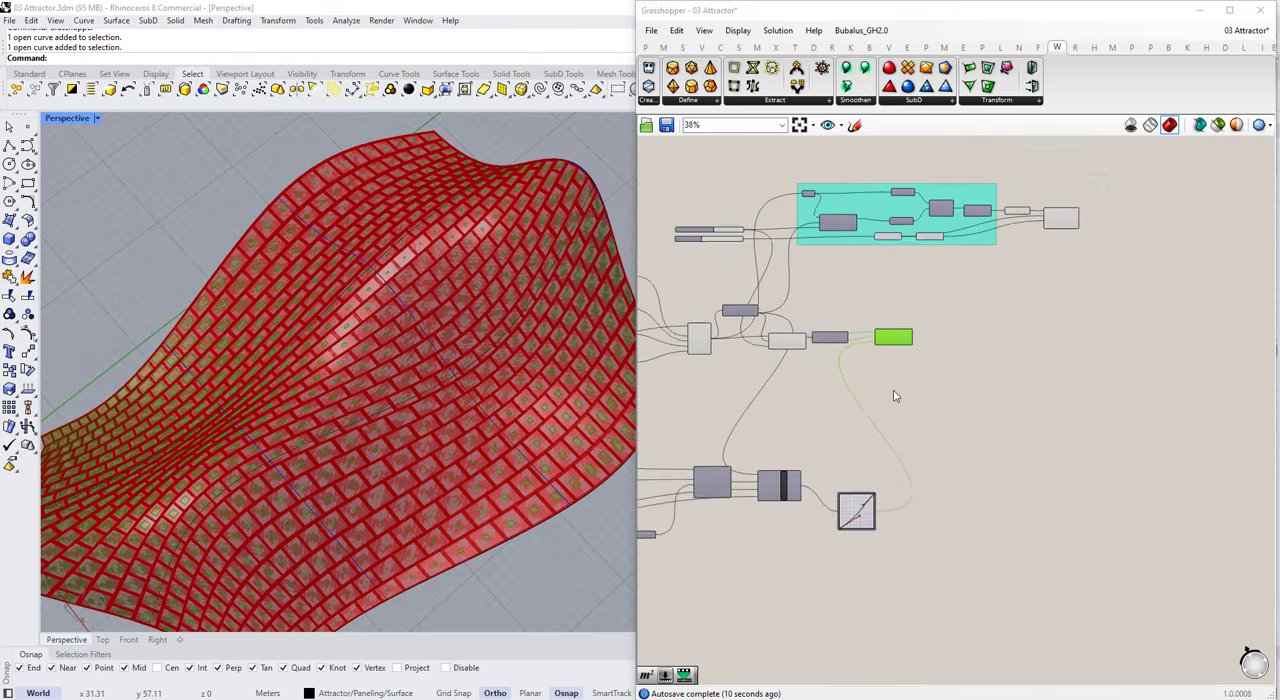
Step: Examine how Area and Larger Than are wired after Scale in the original group that removes small tiles
scroll(963, 172, up, 10)
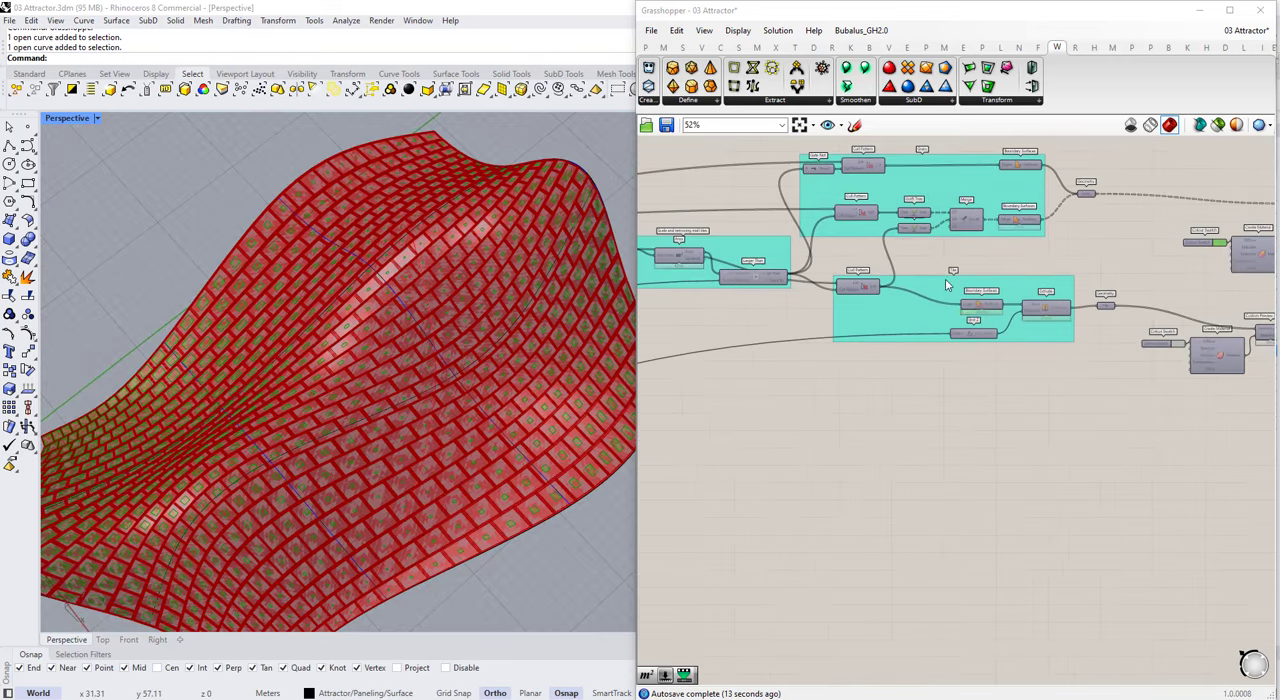
scroll(1030, 362, down, 5)
click(845, 306)
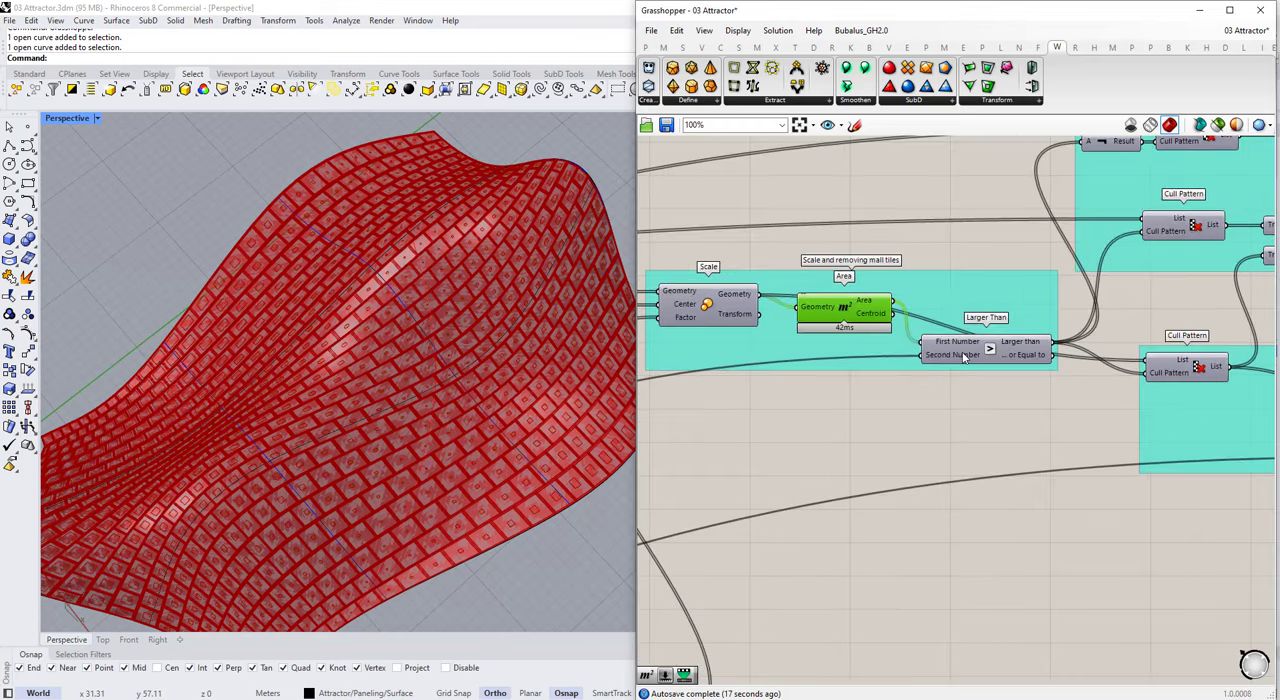
scroll(845, 306, down, 4)
scroll(1069, 345, up, 5)
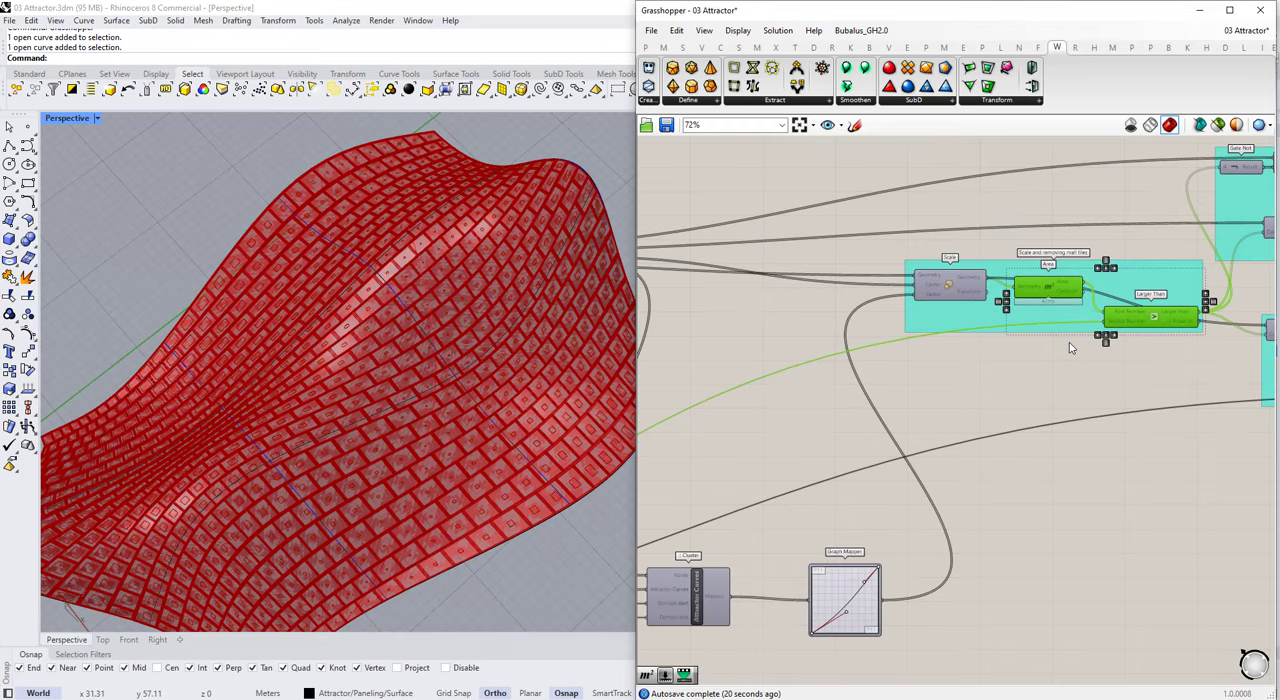
scroll(1078, 256, down, 4)
scroll(924, 628, up, 5)
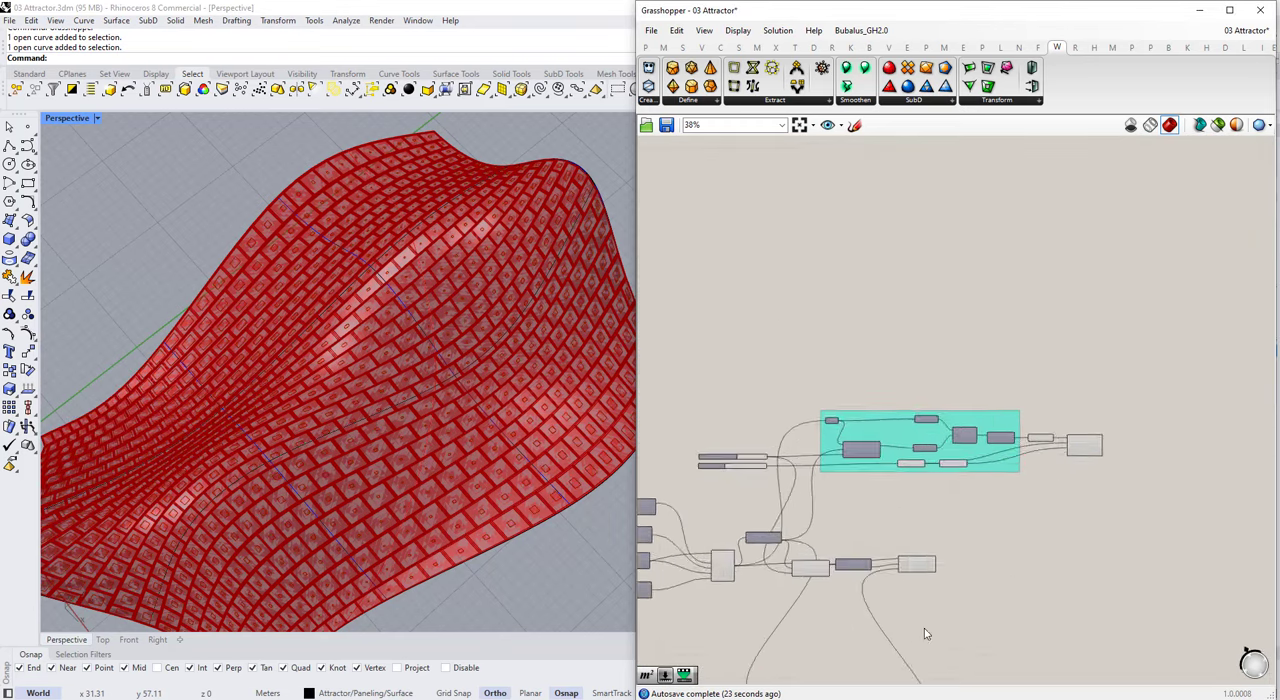
Step: Add an Area component after the second Scale and connect that Scale's Geometry output to it
double_click(995, 505)
text(area)
click(1000, 485)
scroll(960, 532, up, 3)
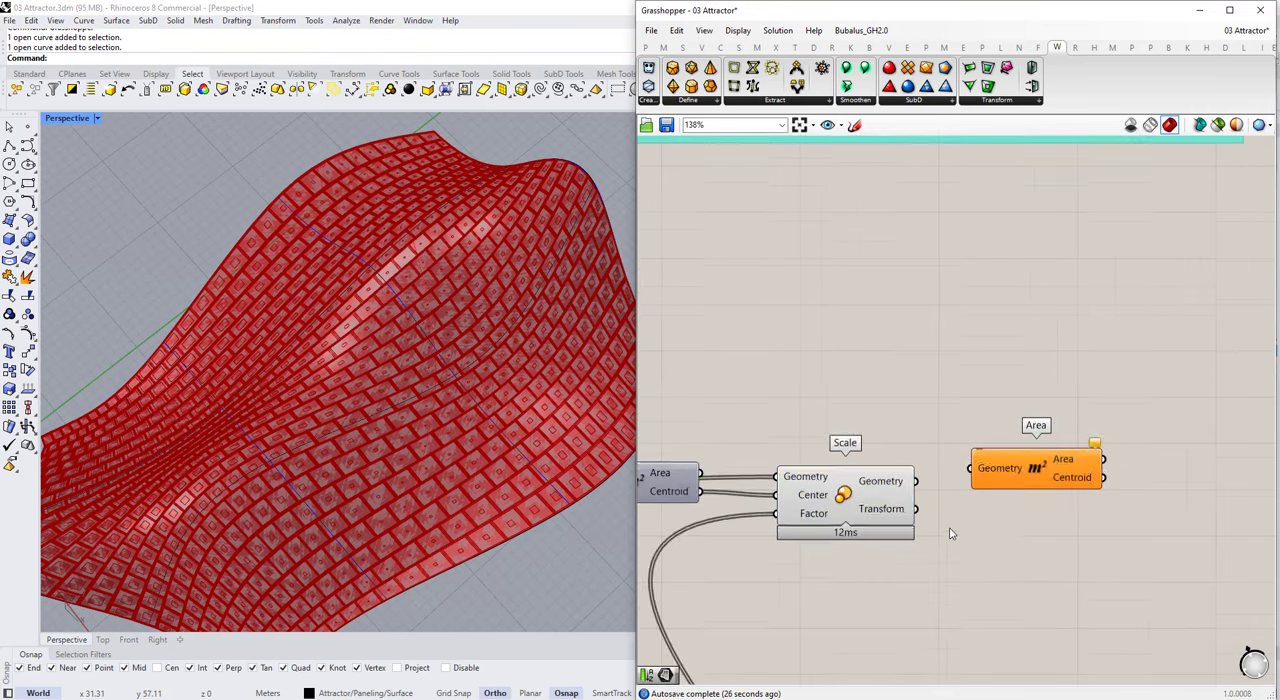
click(895, 501)
click(945, 540)
drag(996, 466, 1004, 513)
click(892, 494)
drag(916, 481, 1000, 481)
Step: Add a Larger Than component after the Area component that measures the scaled panels
double_click(1070, 585)
text(larg)
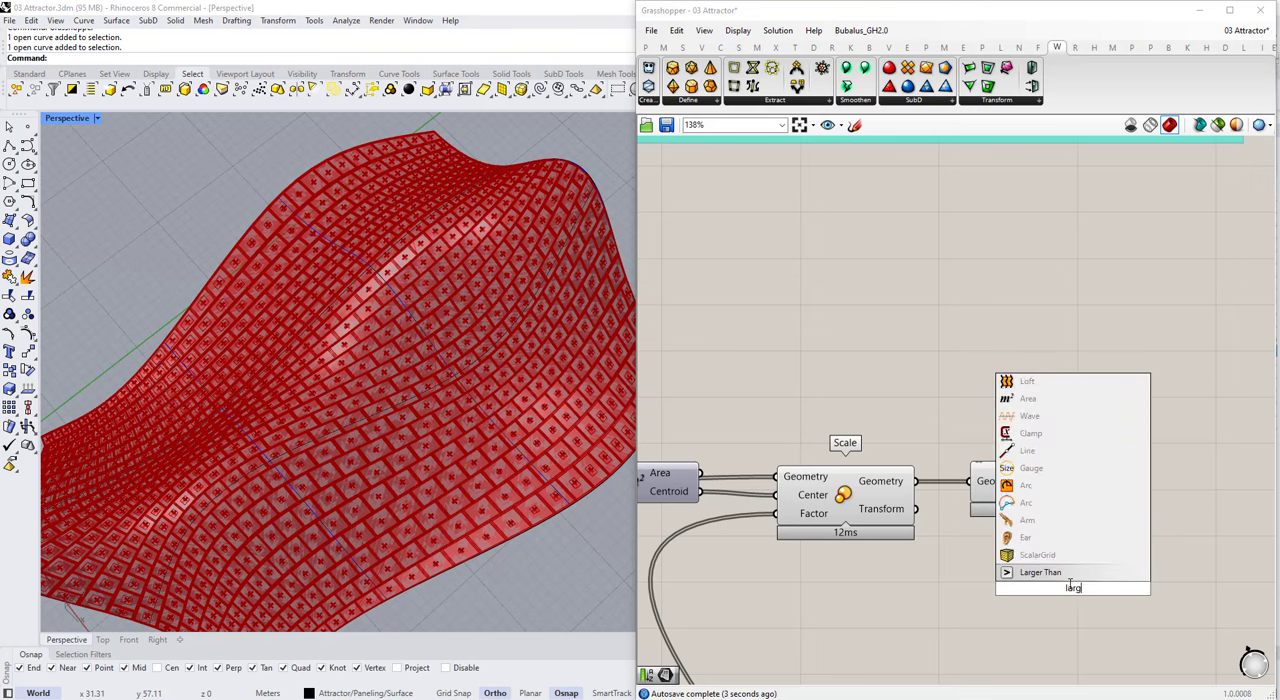
text(er)
key(Return)
Step: Add a 0 to 1 slider named Min. Area to Keep at 0.500 for Larger Than's Second Number, and connect Area to its First Number
scroll(960, 517, down, 3)
double_click(959, 517)
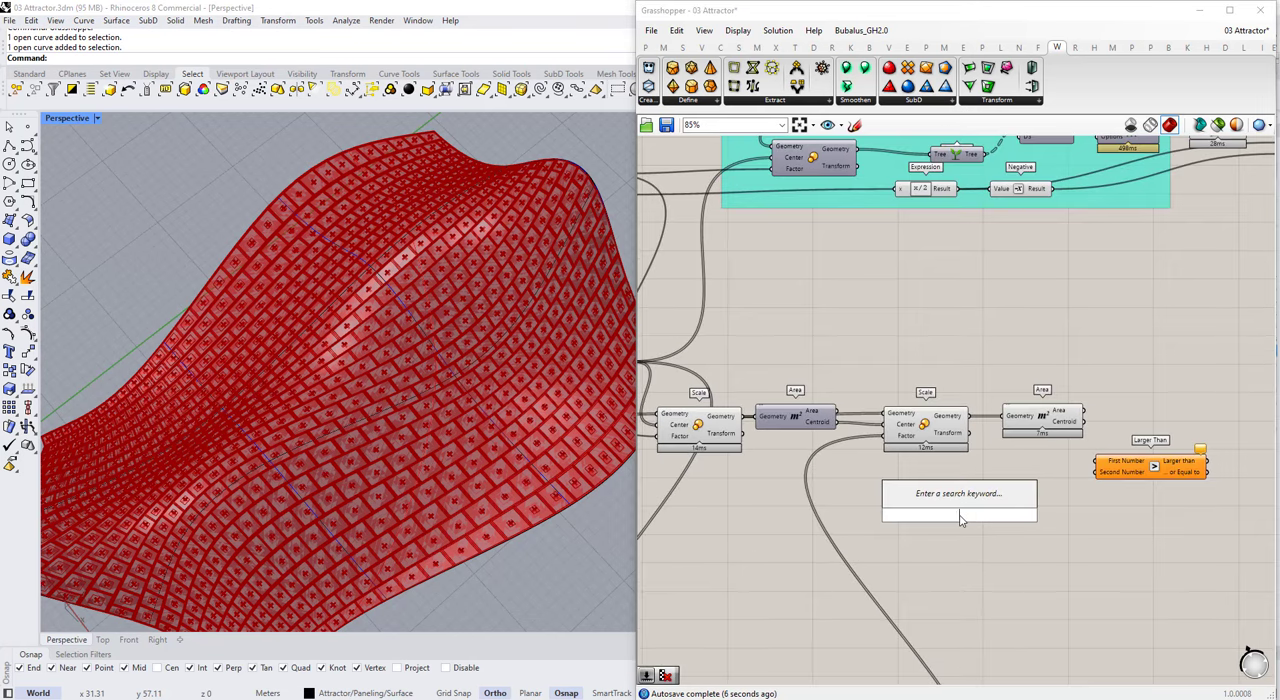
text(0.000<1)
key(Return)
scroll(960, 517, up, 3)
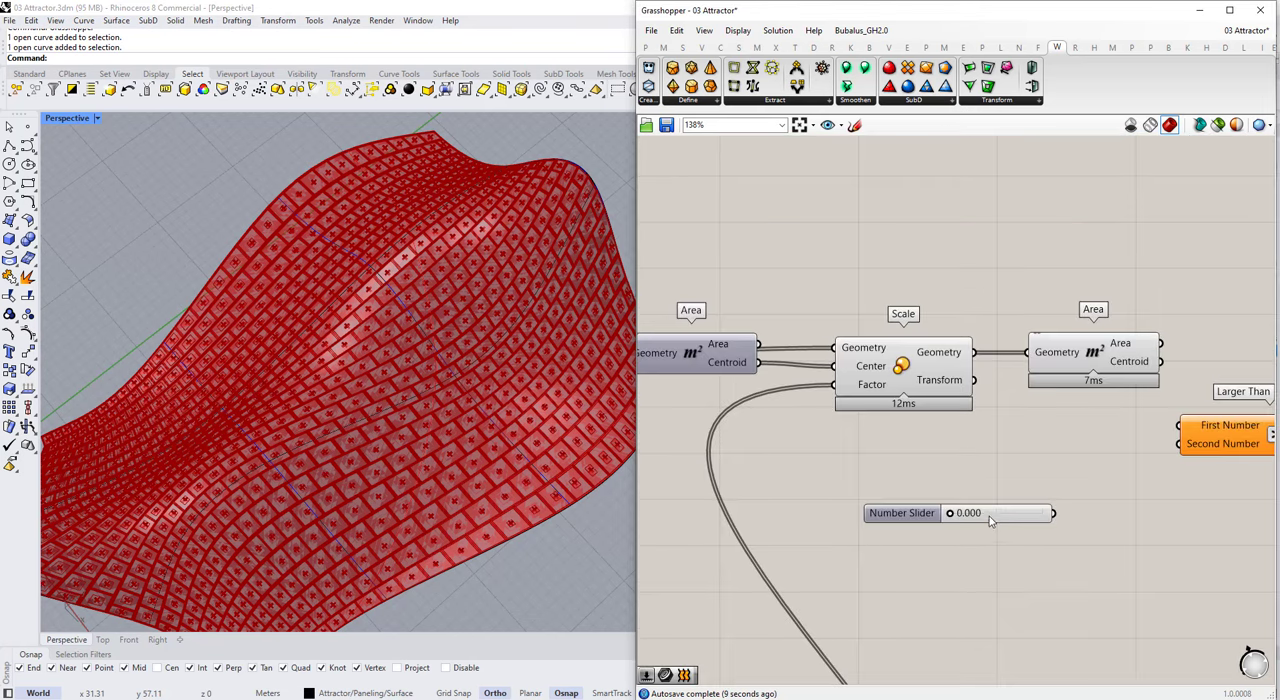
right_click(905, 524)
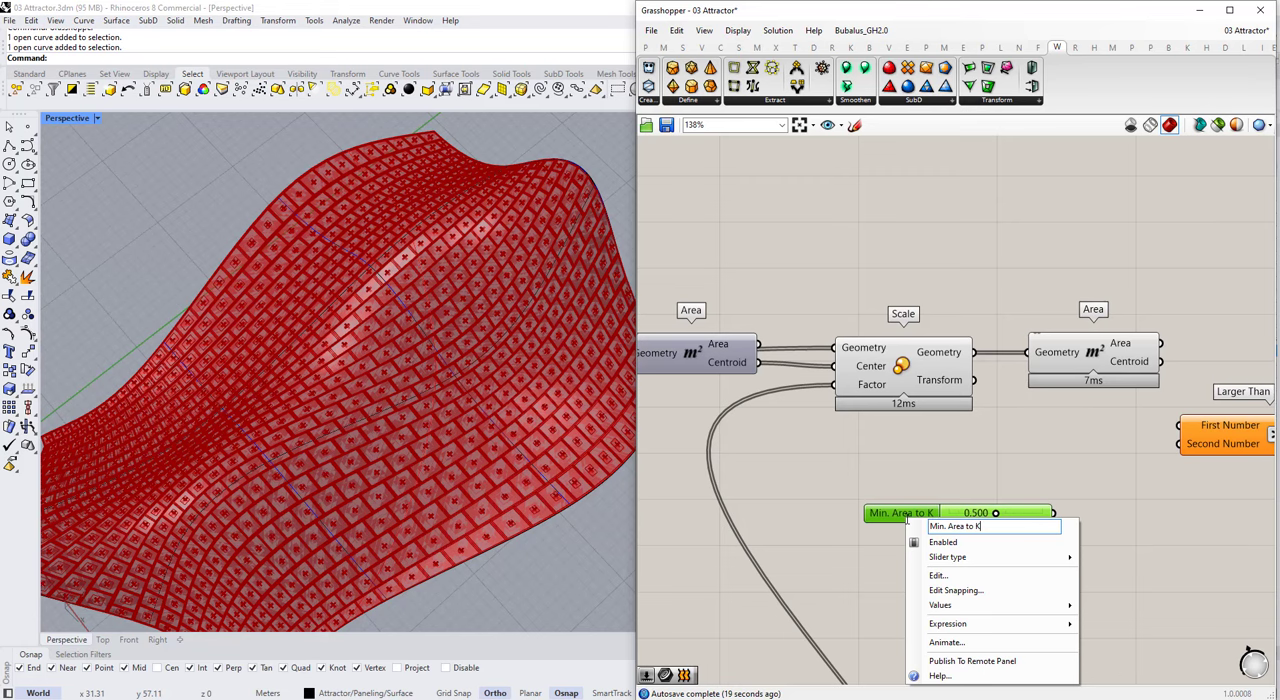
click(1078, 516)
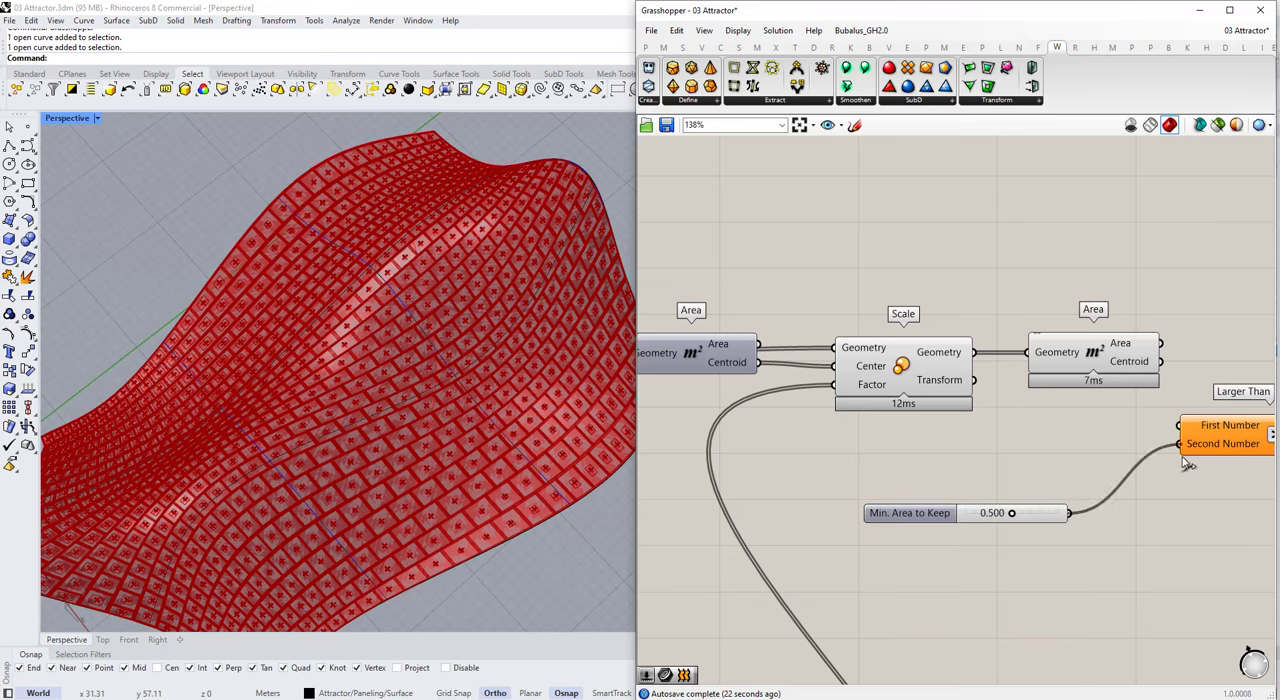
scroll(1170, 432, down, 6)
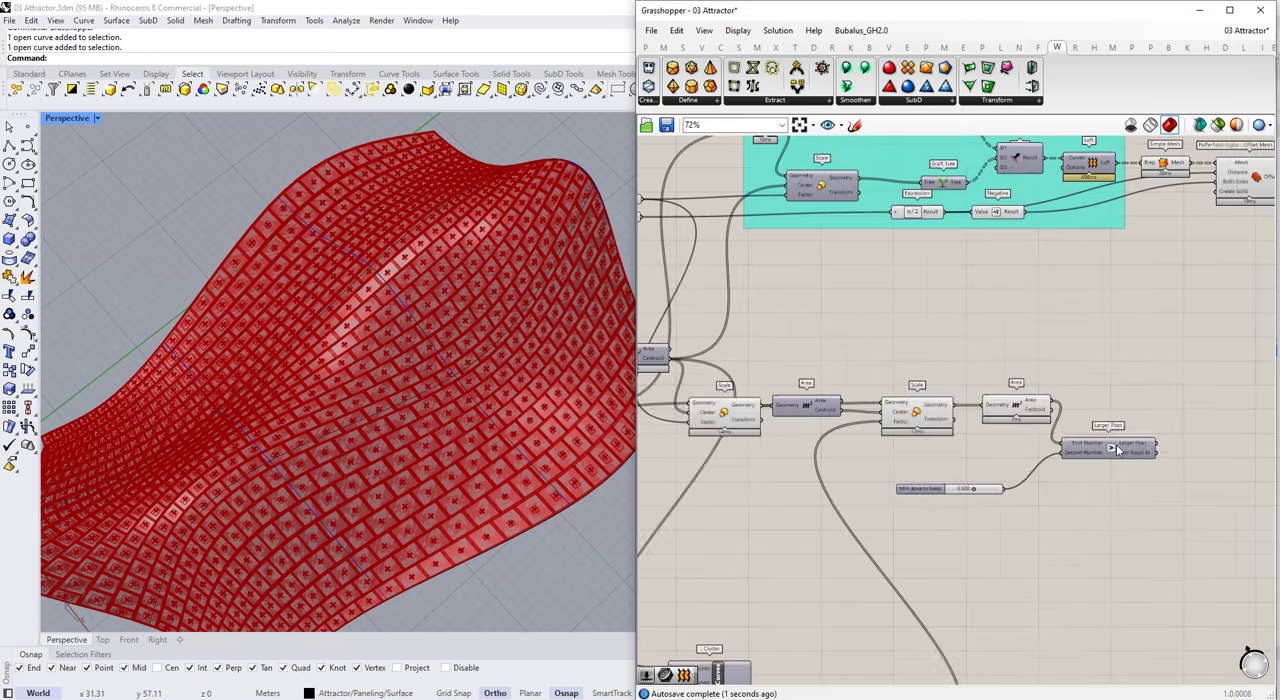
Step: Add a Cull Pattern component and connect the second Scale's Geometry output to its List input
double_click(1095, 444)
text(cul)
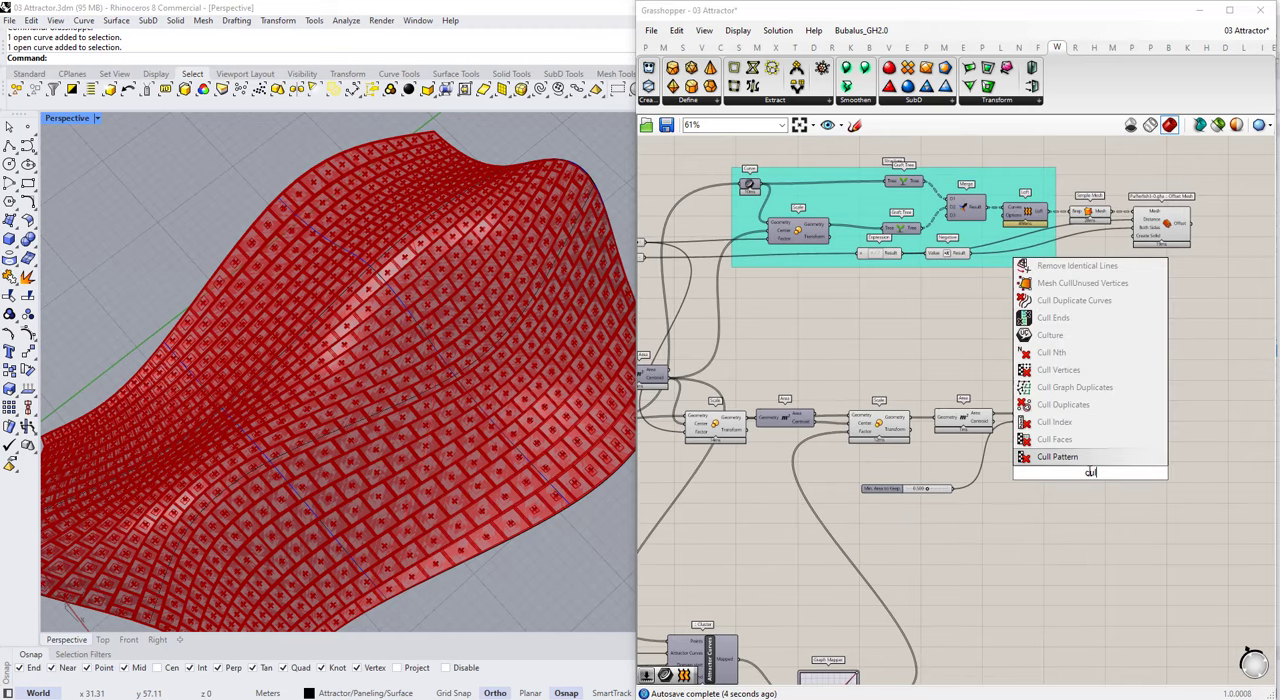
text(l patt)
click(1057, 457)
scroll(1010, 450, up, 4)
click(806, 392)
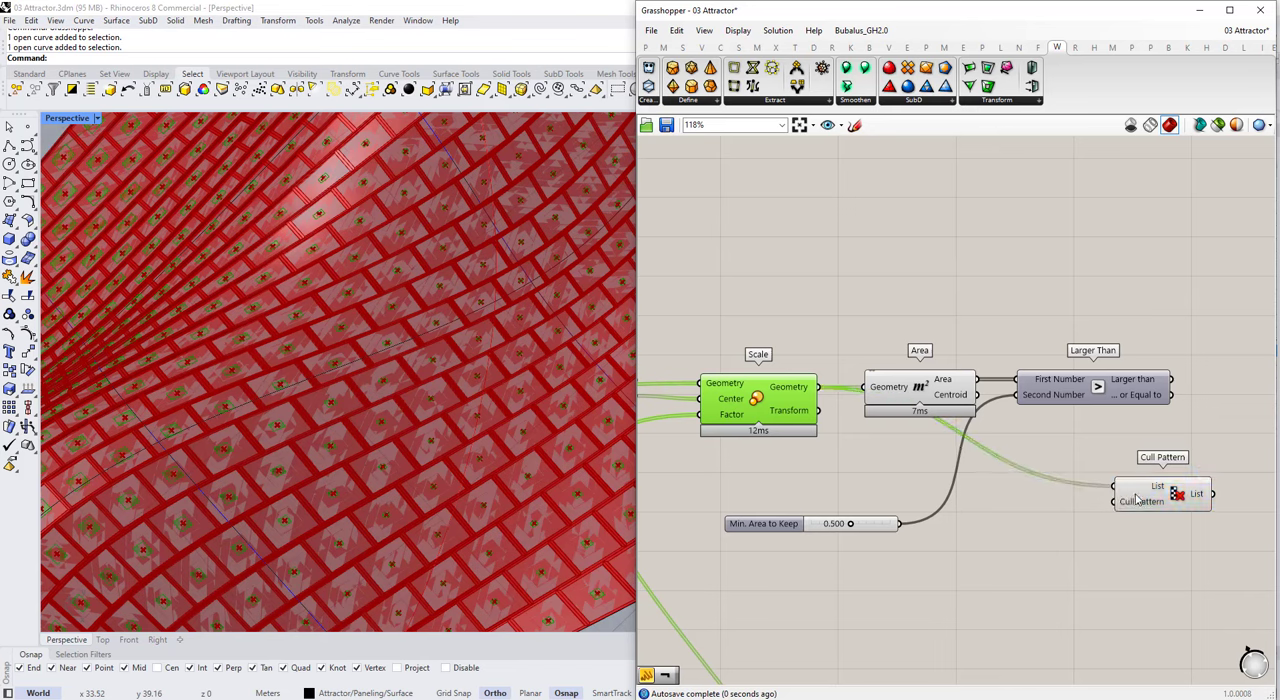
Step: Place Cull Pattern after Larger Than, feed its pattern from the Larger Than output, and highlight the culled panels
scroll(1145, 499, down, 1)
drag(1148, 500, 1220, 345)
scroll(1222, 365, up, 1)
drag(1162, 399, 1190, 349)
click(1207, 400)
right_drag(1207, 400, 1106, 404)
click(1122, 339)
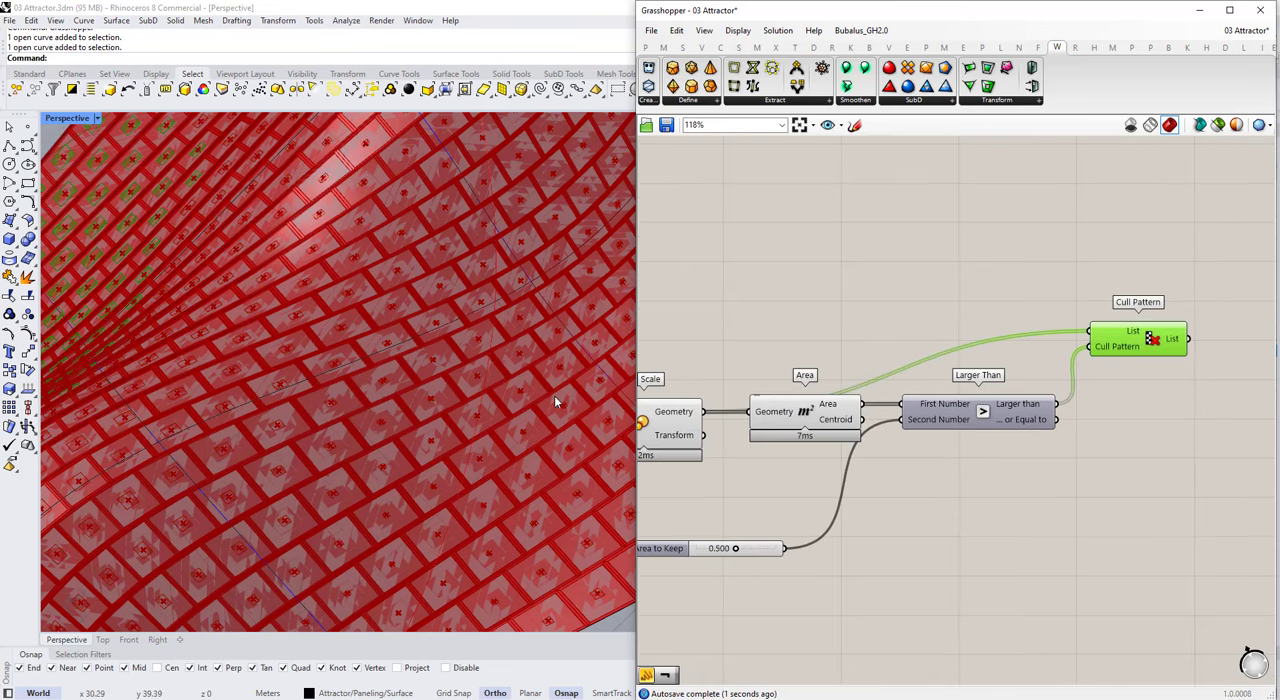
Step: Set Min. Area to Keep to 0.1 and check which panels Cull Pattern keeps on the surface
scroll(554, 397, down, 6)
right_drag(283, 403, 334, 422)
scroll(334, 422, up, 2)
scroll(704, 588, up, 3)
double_click(794, 514)
text(.1)
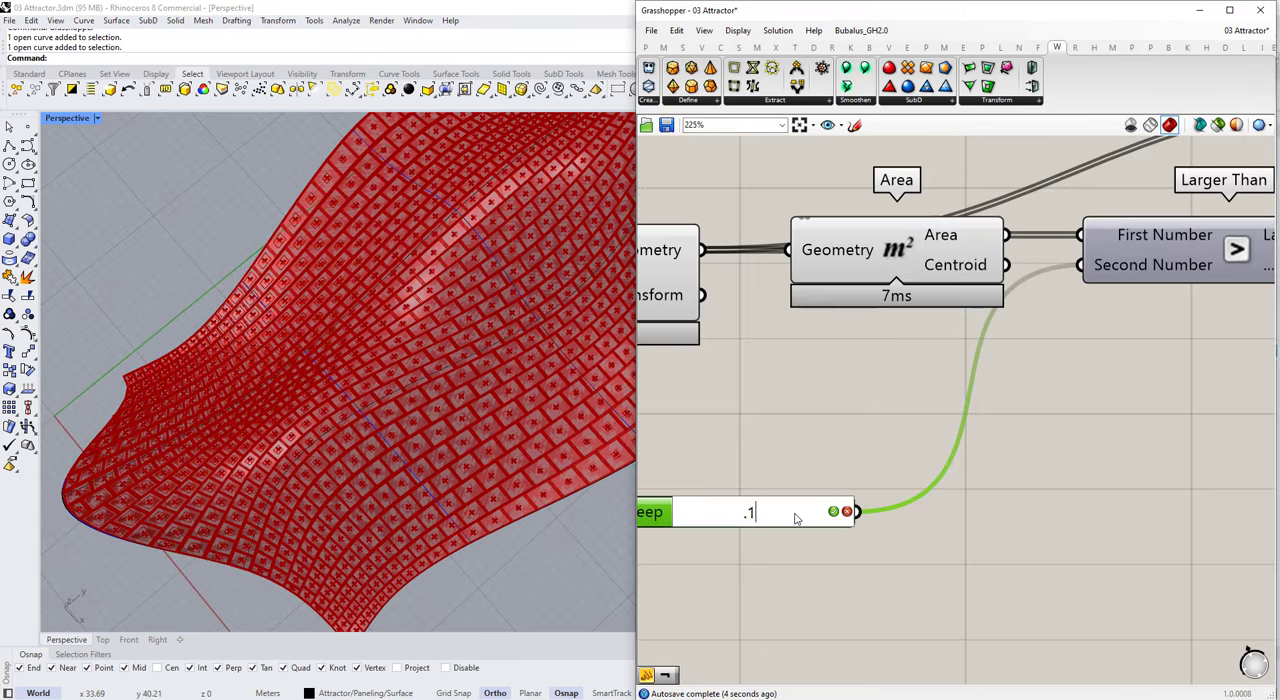
key(Return)
scroll(793, 427, down, 3)
click(1207, 260)
right_drag(476, 440, 332, 420)
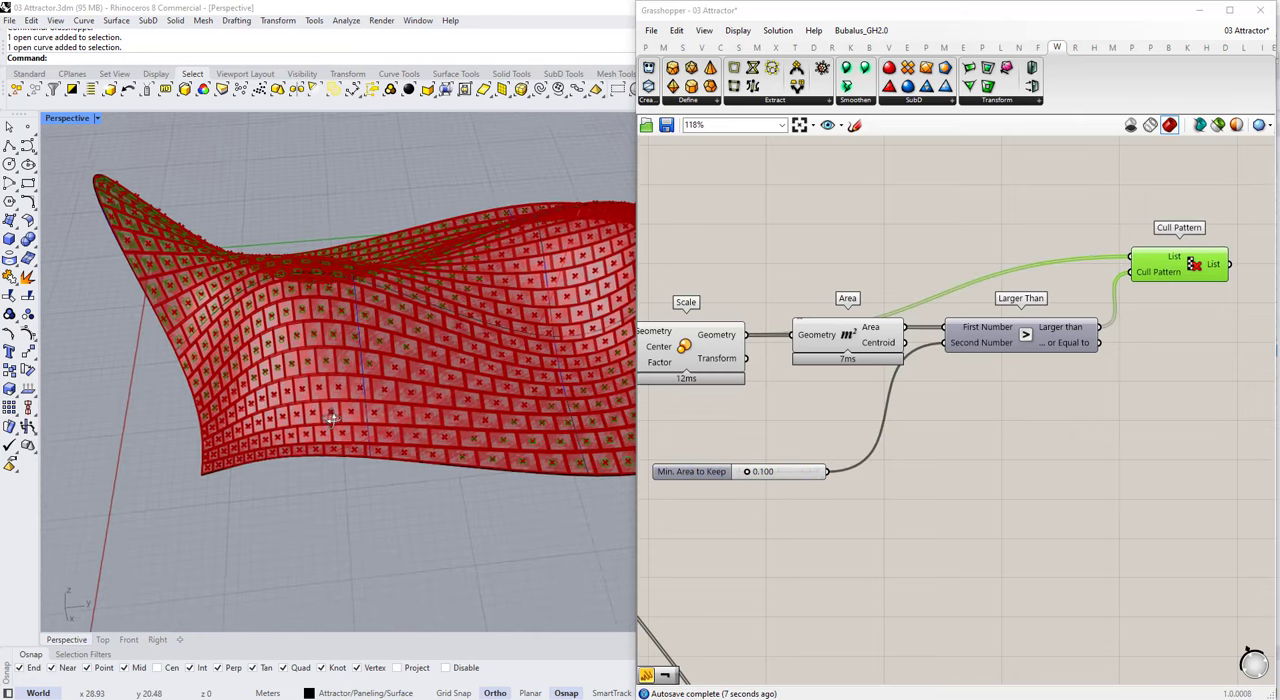
scroll(332, 418, up, 3)
scroll(273, 371, up, 2)
Step: Adjust both Graph Mapper curve handles to flatten the curve close to the diagonal
scroll(1064, 416, down, 2)
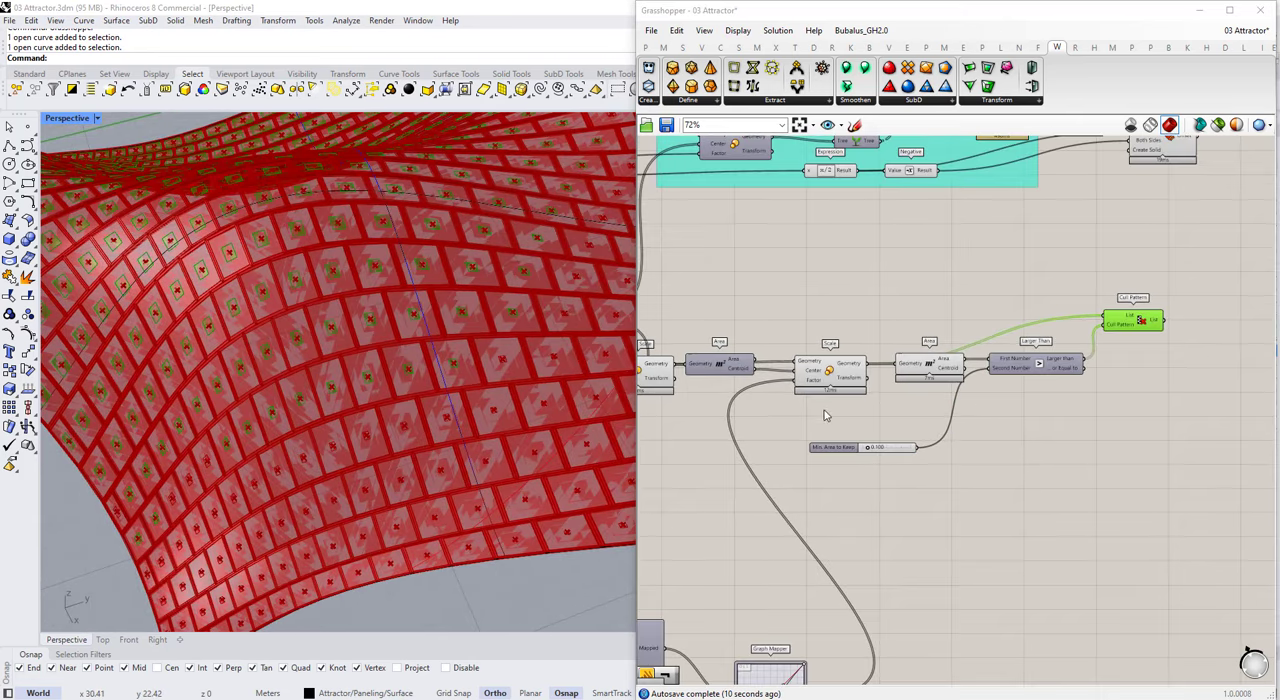
scroll(868, 367, down, 2)
scroll(813, 650, up, 4)
drag(829, 525, 848, 553)
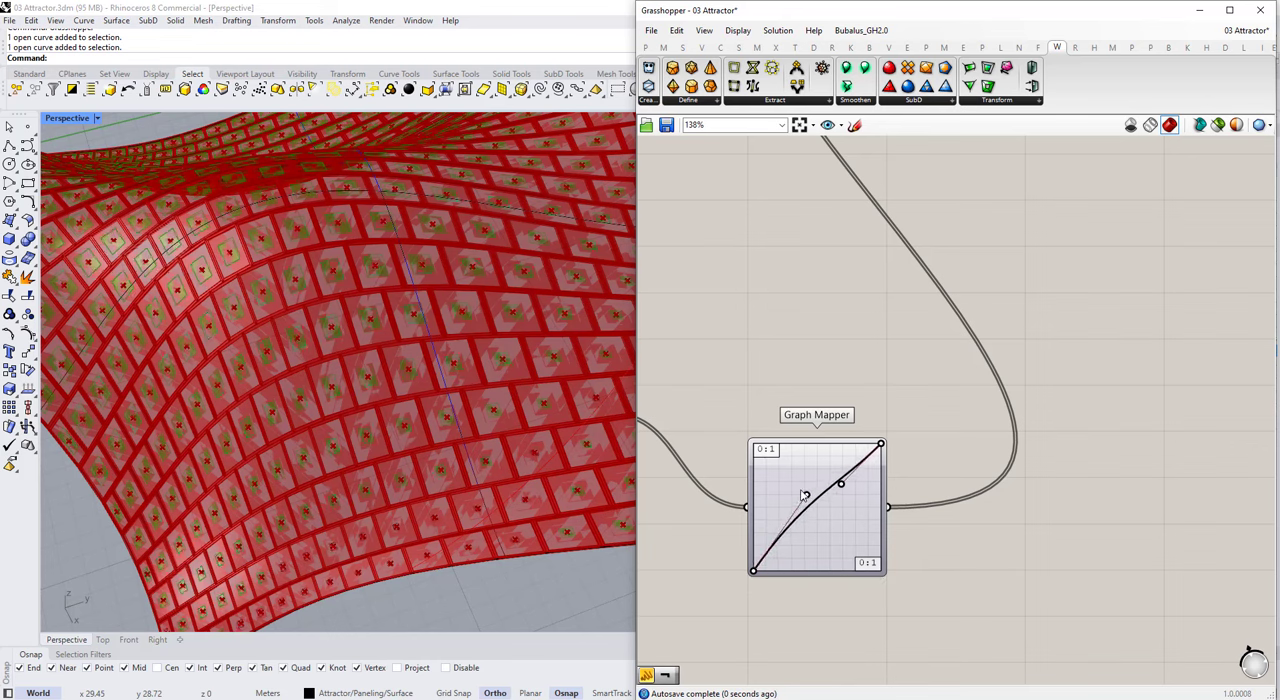
scroll(355, 422, down, 6)
drag(842, 484, 865, 497)
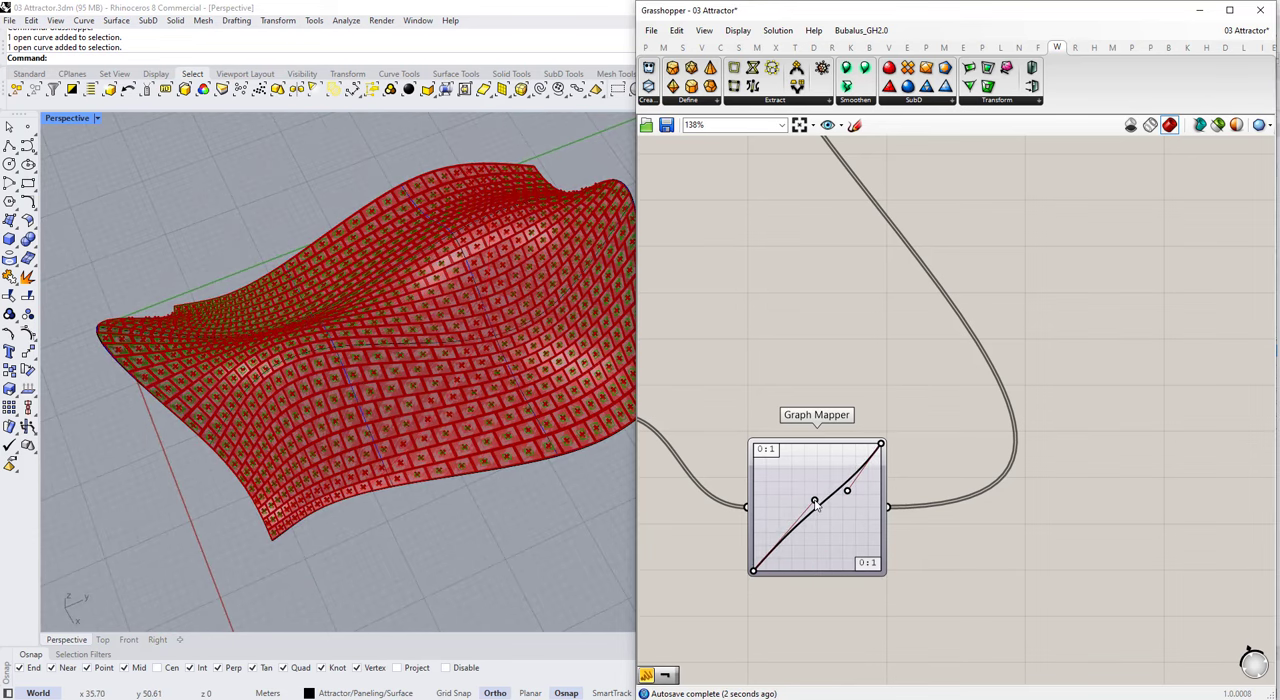
Step: Examine the panels kept by Cull Pattern up close with the adjusted graph
right_drag(548, 430, 580, 428)
scroll(905, 420, down, 6)
scroll(1095, 283, up, 2)
click(1082, 261)
scroll(405, 420, up, 6)
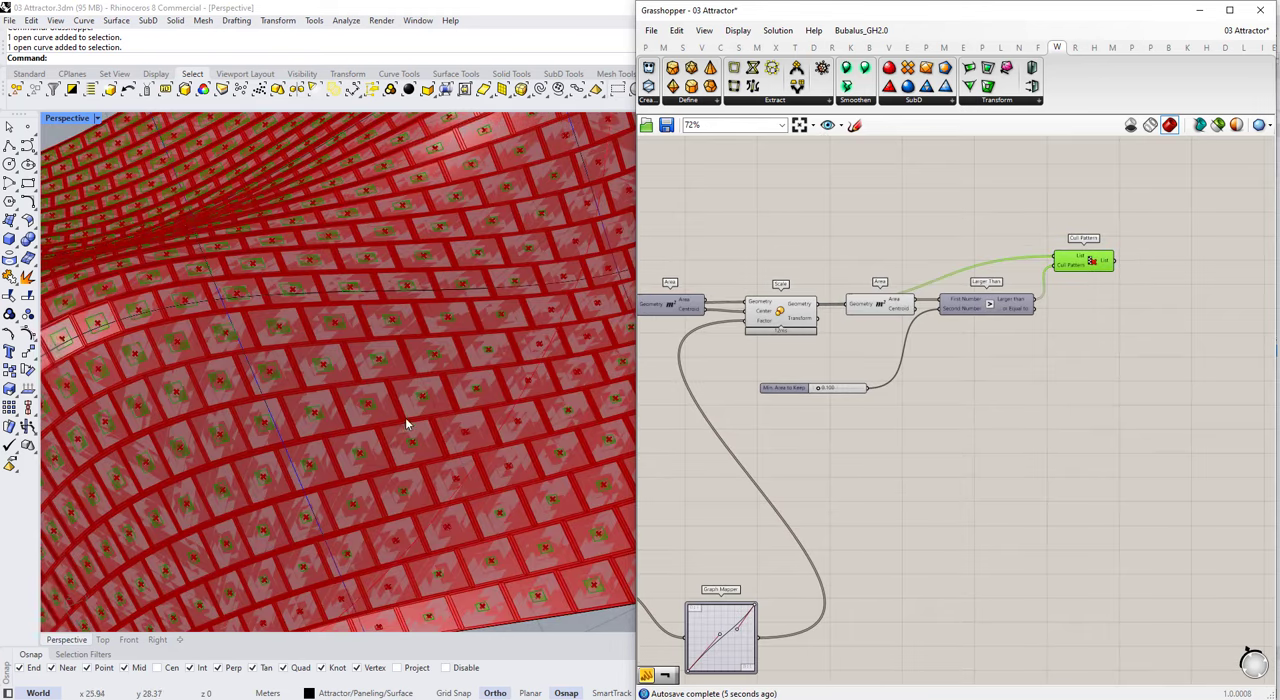
scroll(1070, 280, down, 3)
scroll(1093, 326, up, 2)
scroll(1058, 333, up, 1)
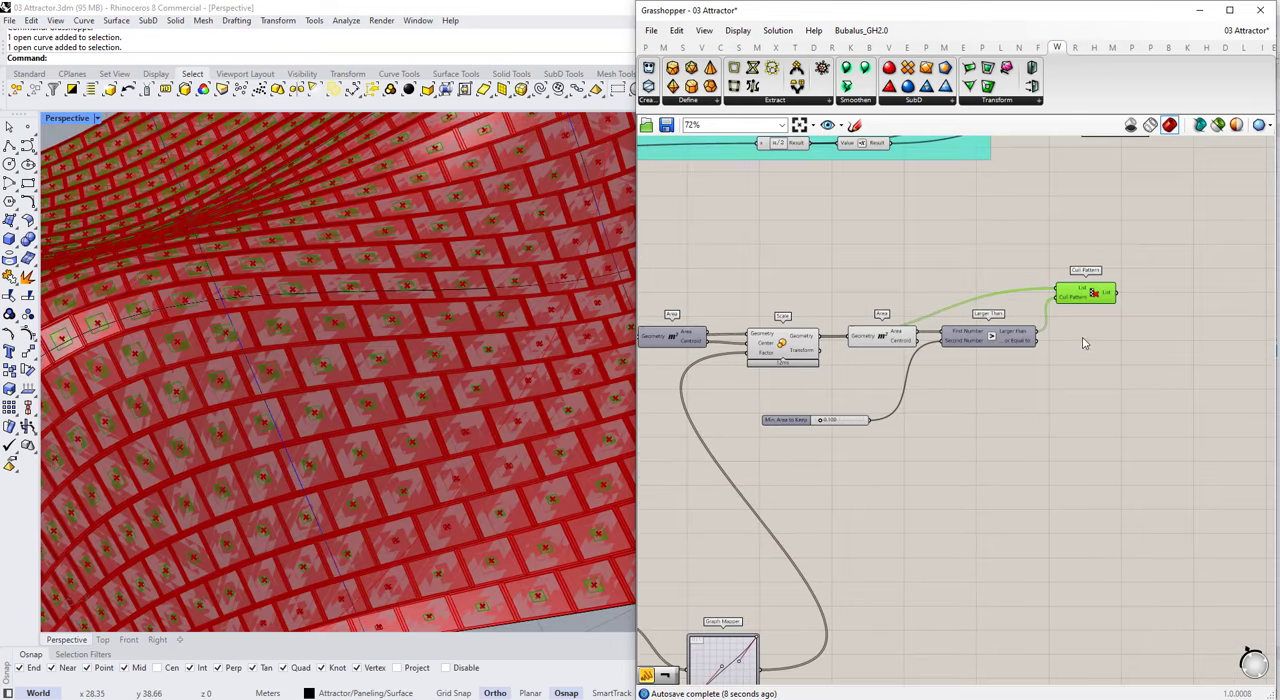
Step: Duplicate Cull Pattern above the original and feed the copy's List from the first Scale's Geometry output
scroll(525, 399, down, 3)
scroll(1059, 308, up, 2)
alt+drag(1094, 287, 1088, 218)
scroll(1122, 362, down, 3)
scroll(888, 358, up, 1)
click(850, 368)
click(659, 366)
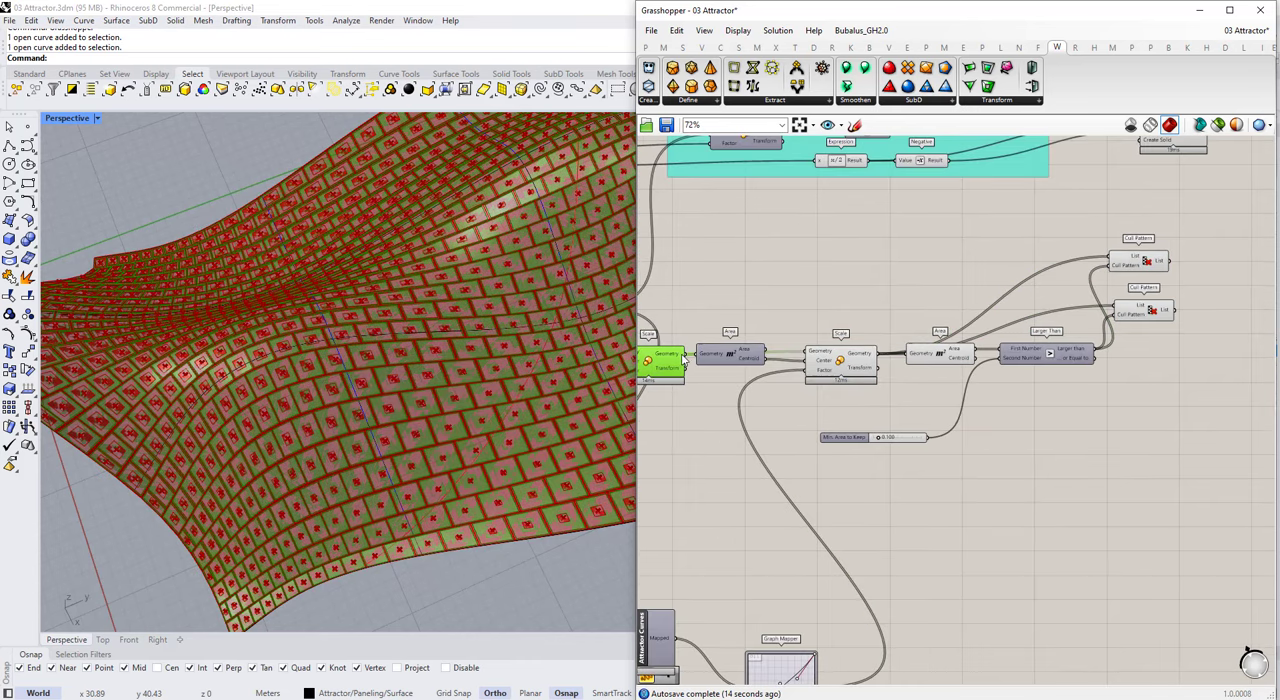
drag(1142, 260, 1152, 260)
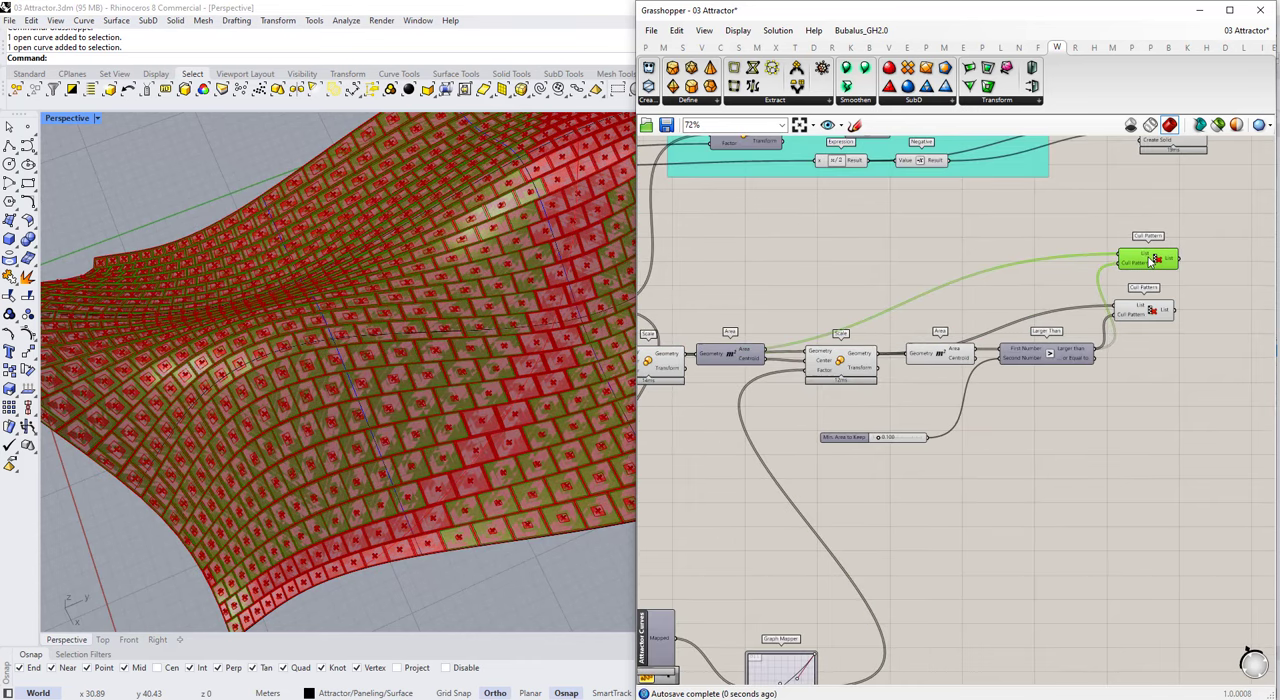
Step: Compare the outputs of the two Cull Patterns on the surface, highlighting them together and individually
click(1156, 310)
drag(1186, 332, 1108, 261)
scroll(412, 412, down, 6)
scroll(1181, 305, up, 3)
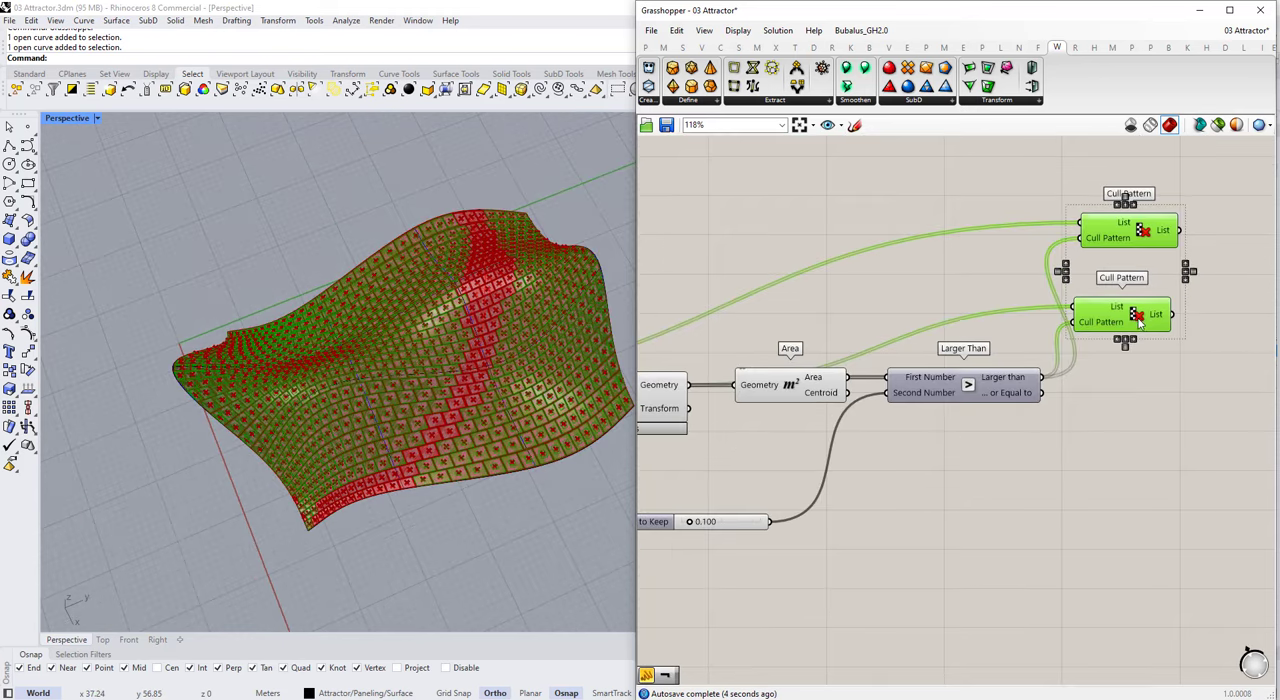
scroll(1202, 263, down, 2)
scroll(1197, 253, up, 1)
scroll(457, 360, up, 5)
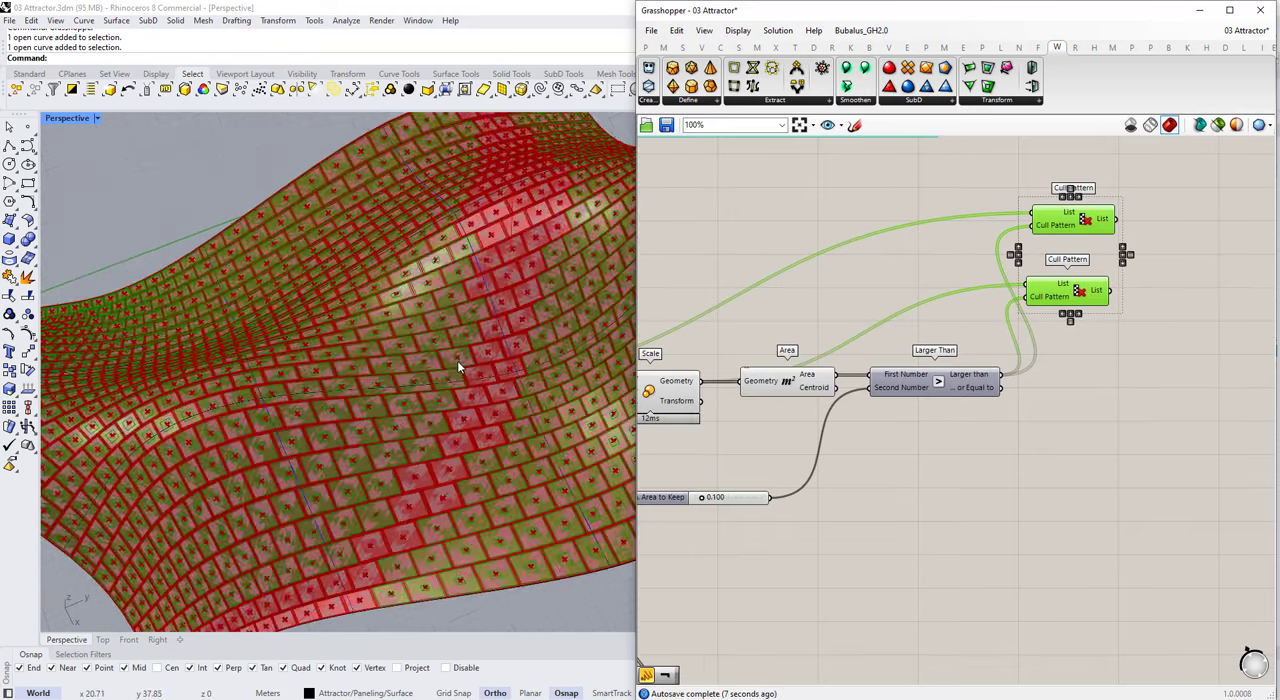
click(1087, 295)
click(1073, 219)
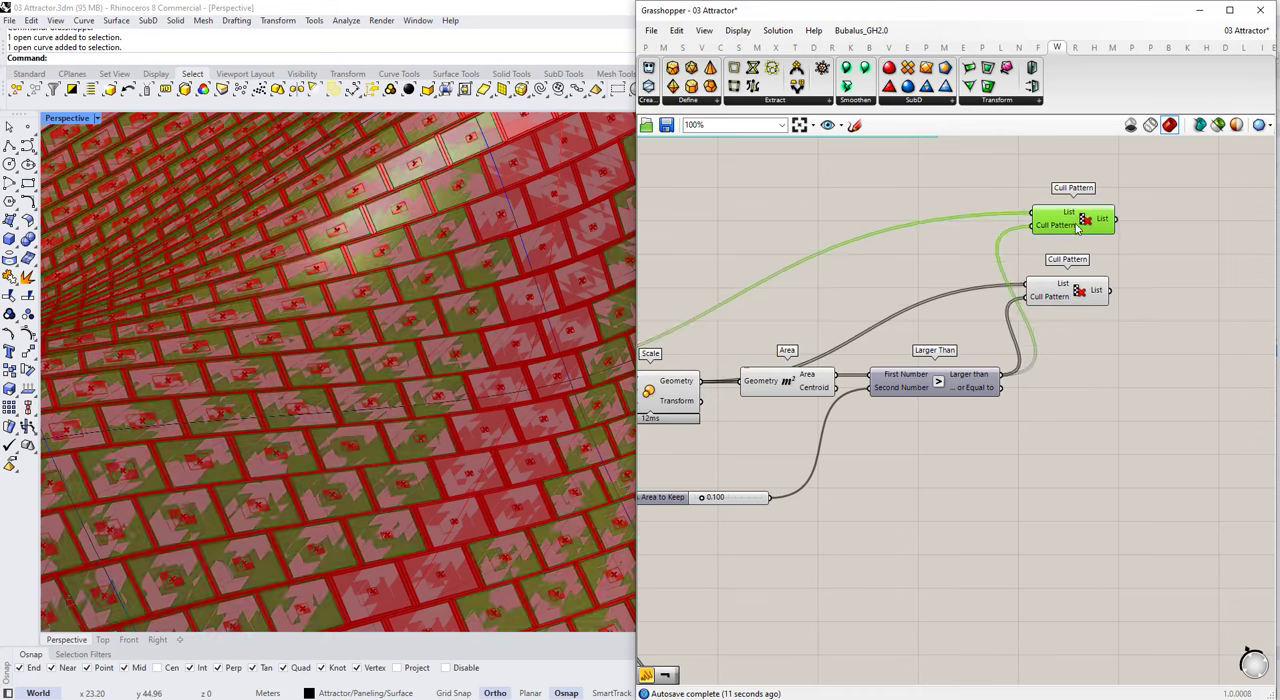
Step: Add a Curve parameter after each Cull Pattern and connect each List output to its own Curve
drag(1138, 206, 1071, 277)
scroll(1071, 277, down, 1)
double_click(1134, 237)
text(cr)
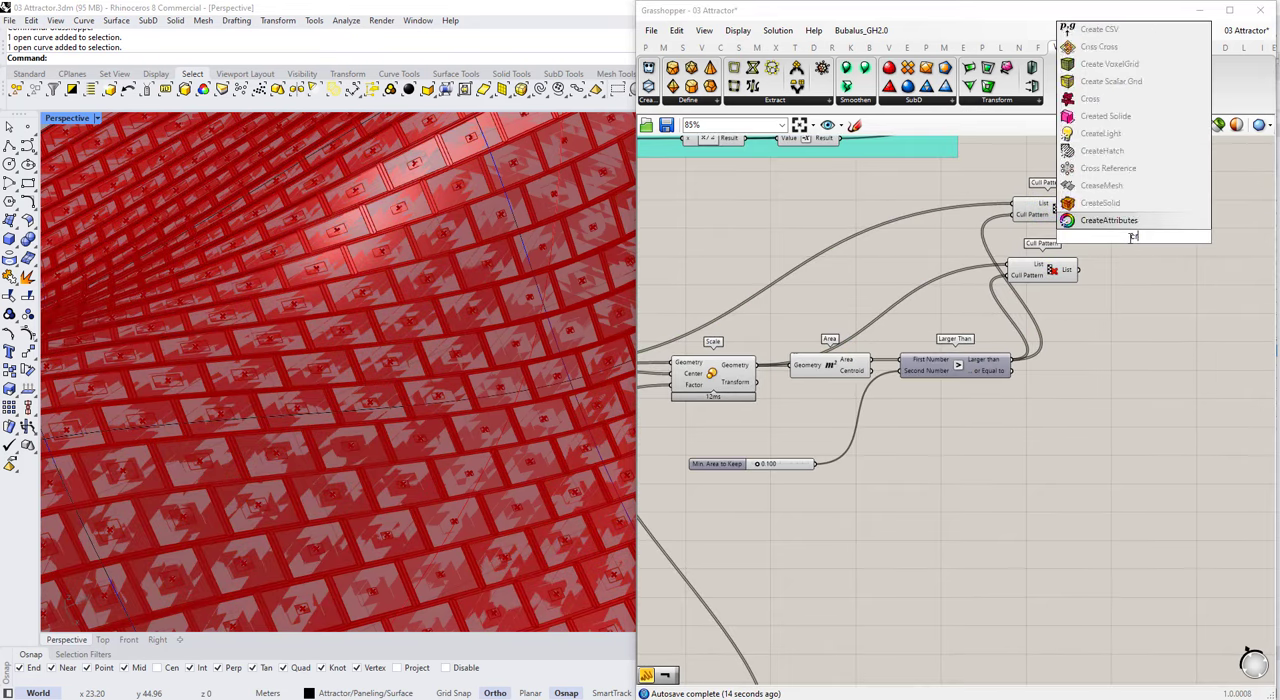
click(1117, 228)
scroll(1107, 221, up, 1)
drag(1081, 208, 1120, 237)
drag(1137, 239, 1117, 215)
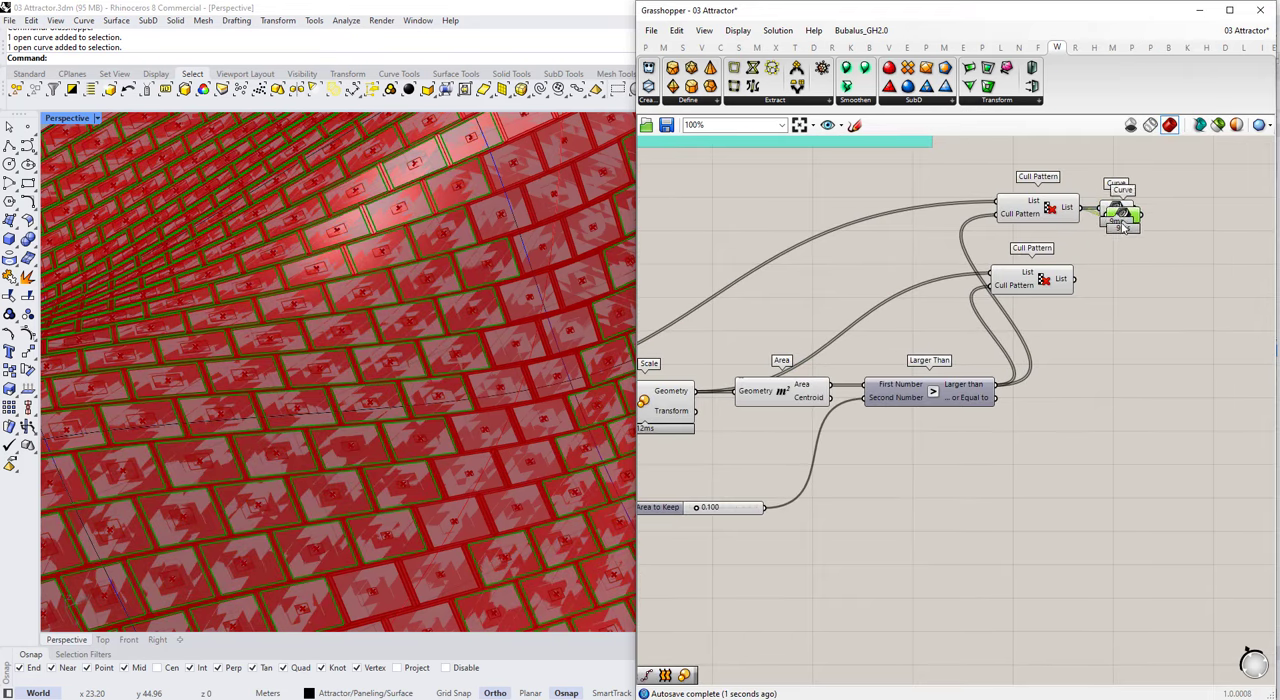
drag(1081, 279, 1106, 267)
right_drag(1140, 210, 962, 260)
Step: Graft both Curve parameters that follow the Cull Patterns
scroll(962, 260, up, 4)
right_click(939, 259)
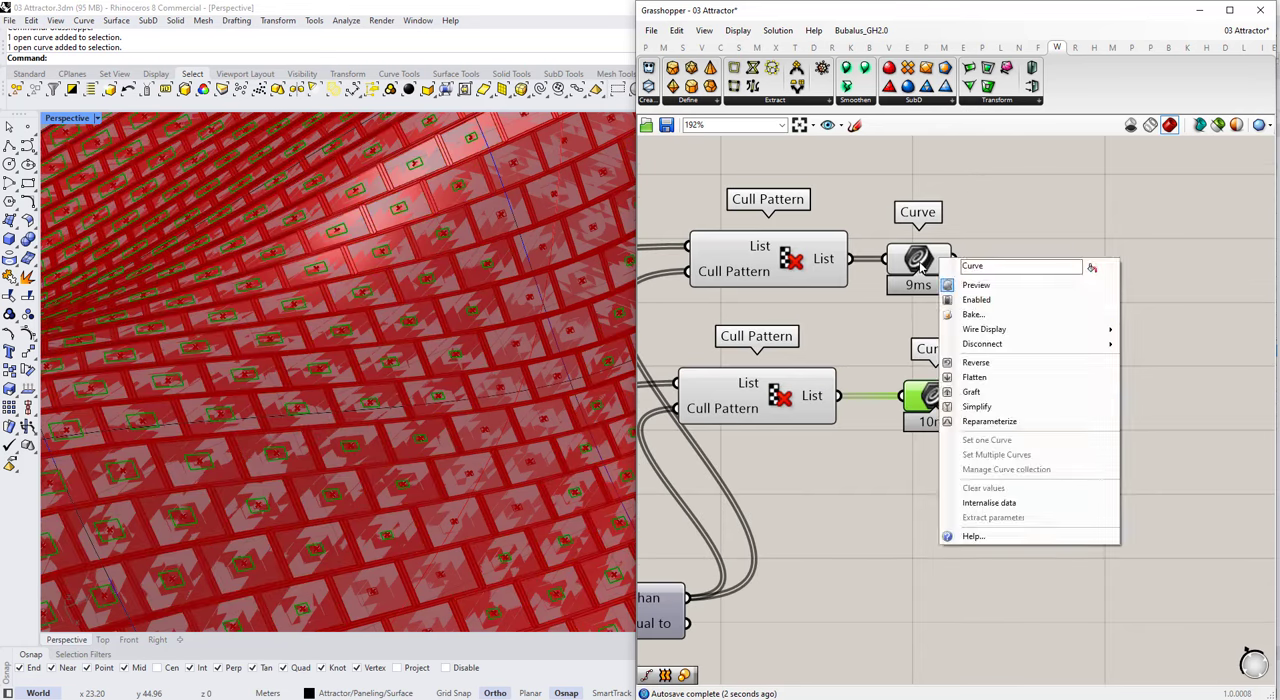
click(937, 257)
right_click(937, 257)
click(975, 391)
right_click(952, 404)
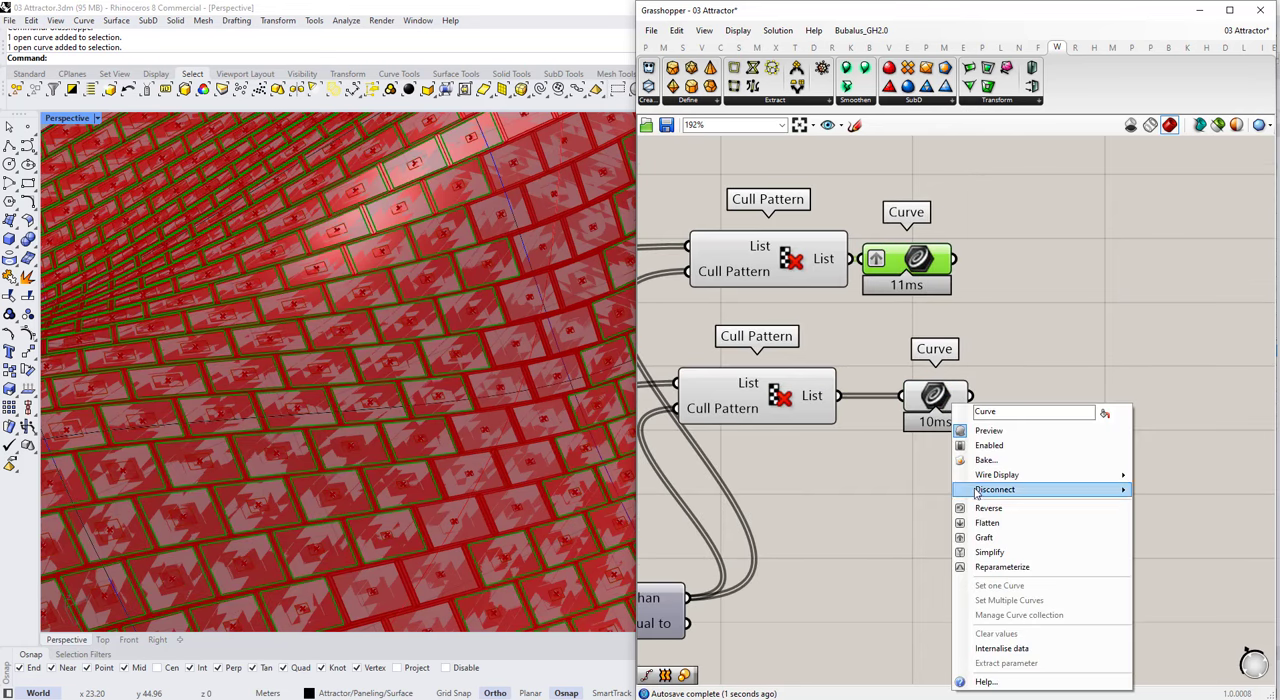
click(984, 537)
Step: Add a Merge component and connect the upper grafted Curve to D1 and the lower one to D2
double_click(1053, 338)
text(merg)
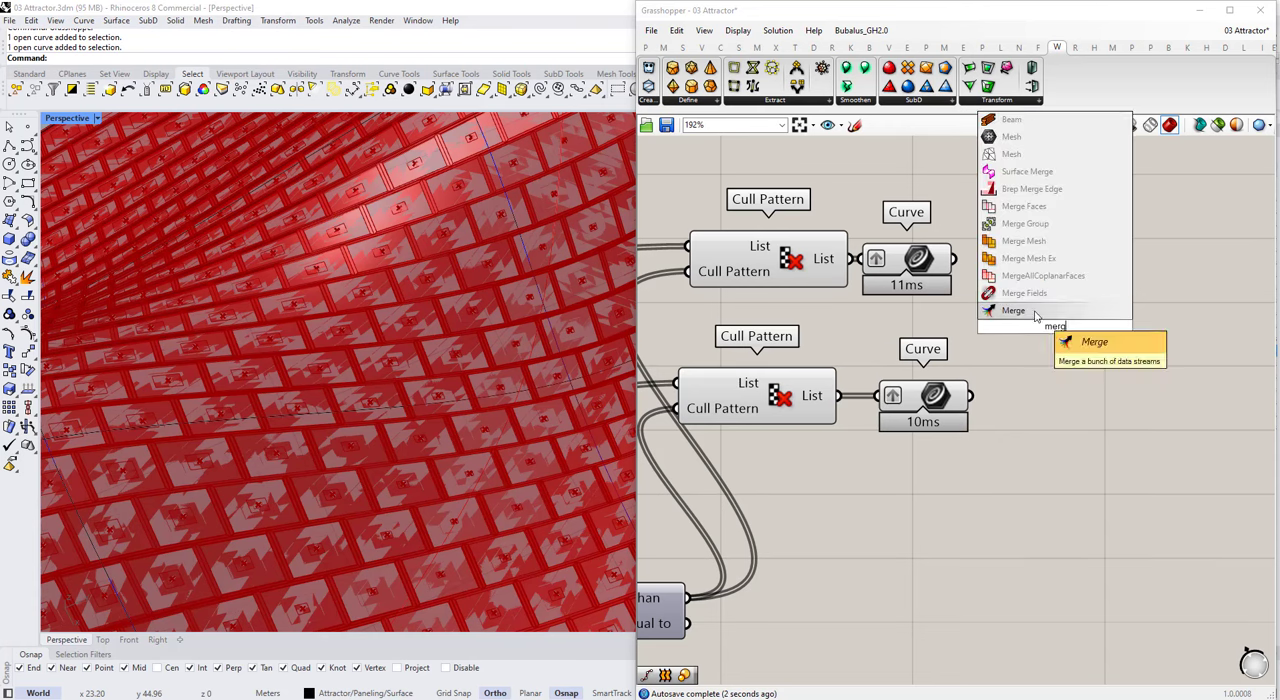
click(1036, 316)
drag(954, 259, 981, 313)
drag(970, 396, 981, 339)
drag(1004, 327, 1106, 341)
mouse_move(1106, 334)
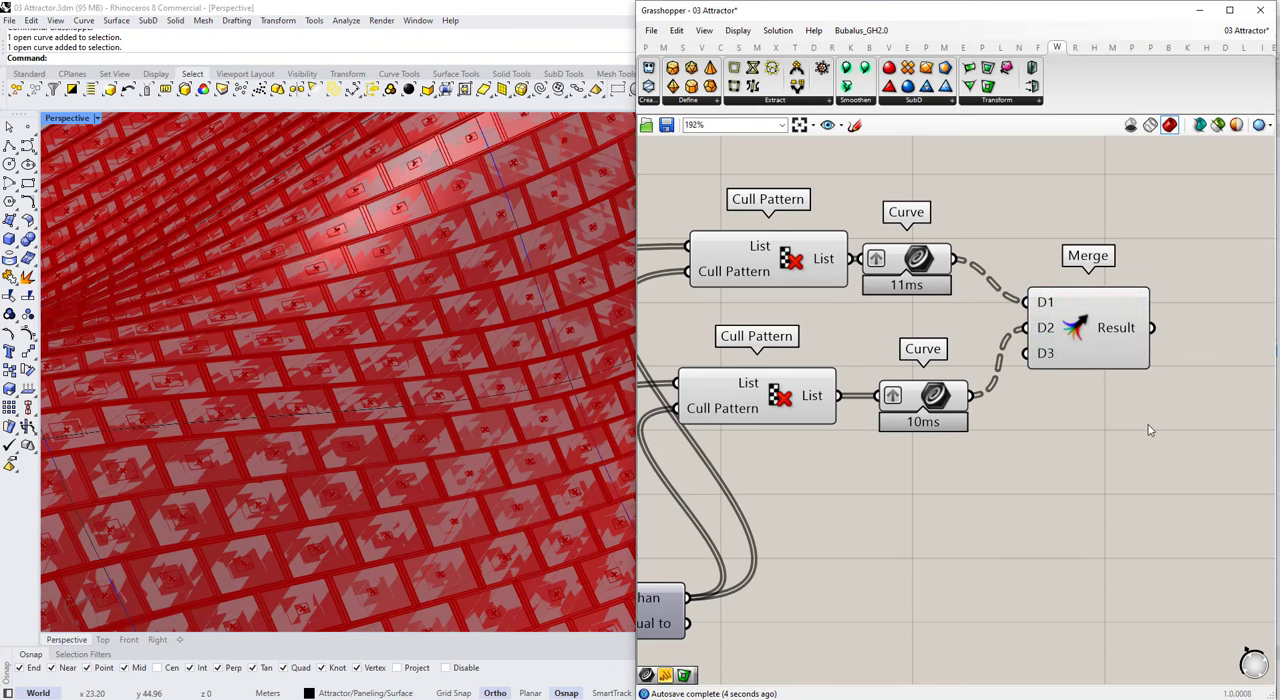
Step: Add a Loft component fed by the Merge result and check the lofted panels up close
double_click(1146, 428)
text(loft)
click(1146, 411)
scroll(984, 413, down, 3)
drag(1084, 420, 1145, 365)
drag(1086, 360, 1158, 371)
scroll(355, 417, down, 6)
scroll(332, 424, up, 8)
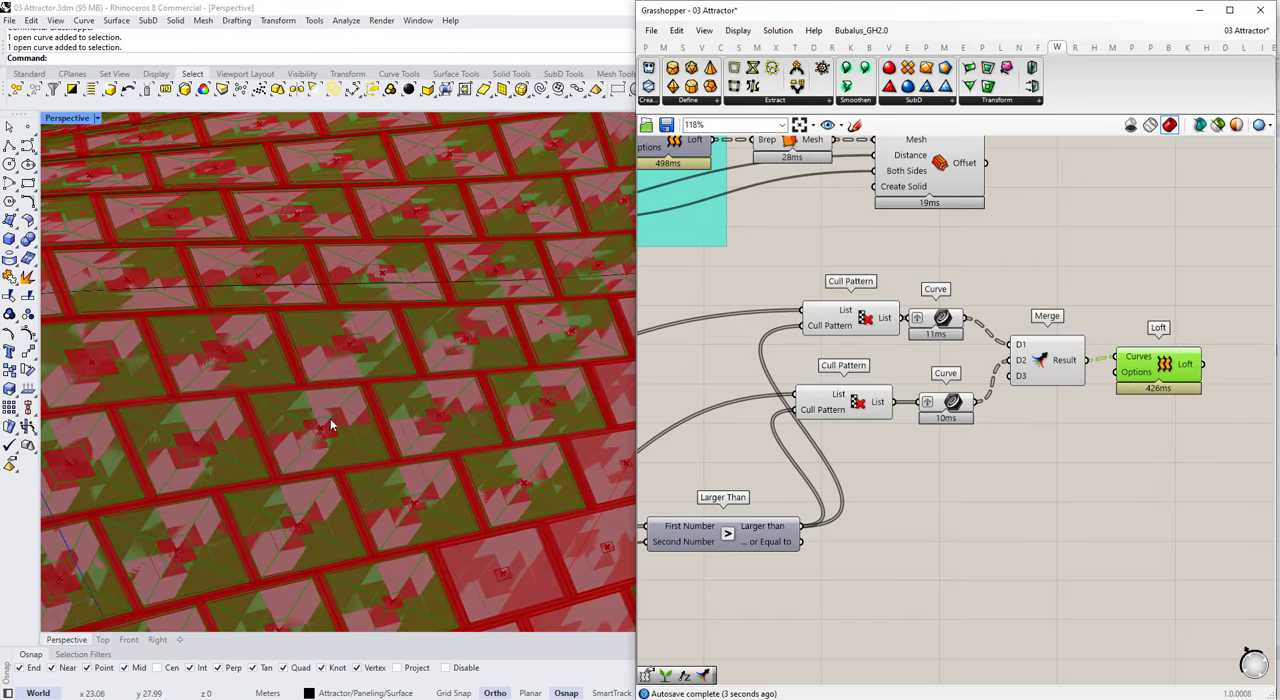
Step: Examine how Simple Mesh and Offset Mesh follow the Loft in the existing frame definition
scroll(1030, 347, down, 1)
drag(1168, 420, 860, 295)
drag(890, 320, 933, 324)
scroll(871, 357, down, 3)
click(900, 304)
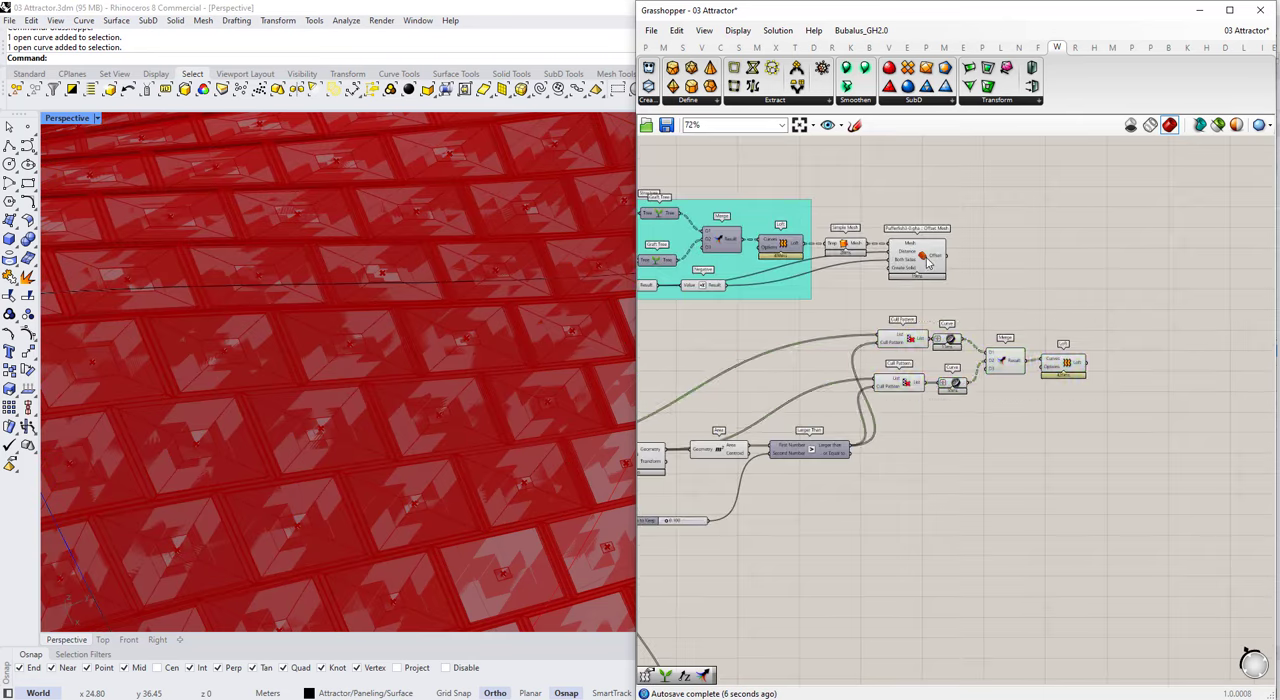
scroll(931, 261, up, 2)
drag(958, 194, 862, 299)
scroll(885, 302, down, 1)
right_drag(1205, 377, 1172, 317)
scroll(1165, 315, up, 1)
right_drag(1083, 302, 1186, 357)
scroll(1231, 378, up, 3)
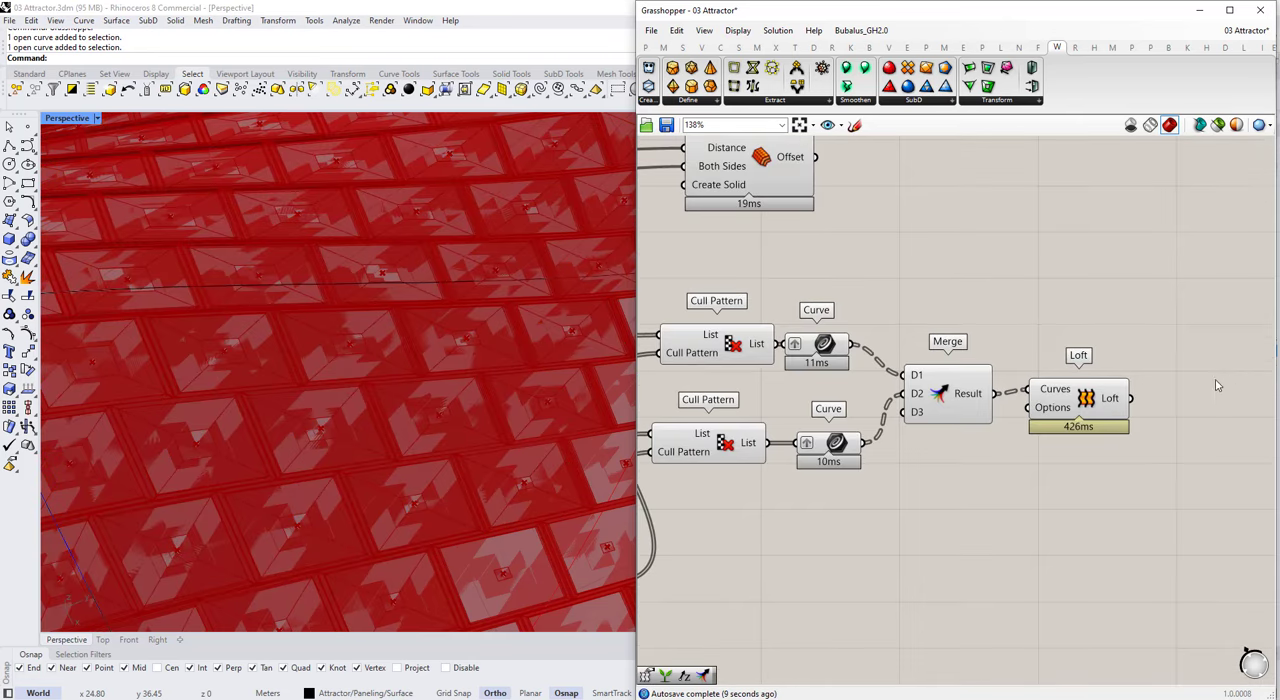
Step: Add a Simple Mesh component and connect the new Loft output to its Brep input
double_click(1217, 385)
text(simple mesh)
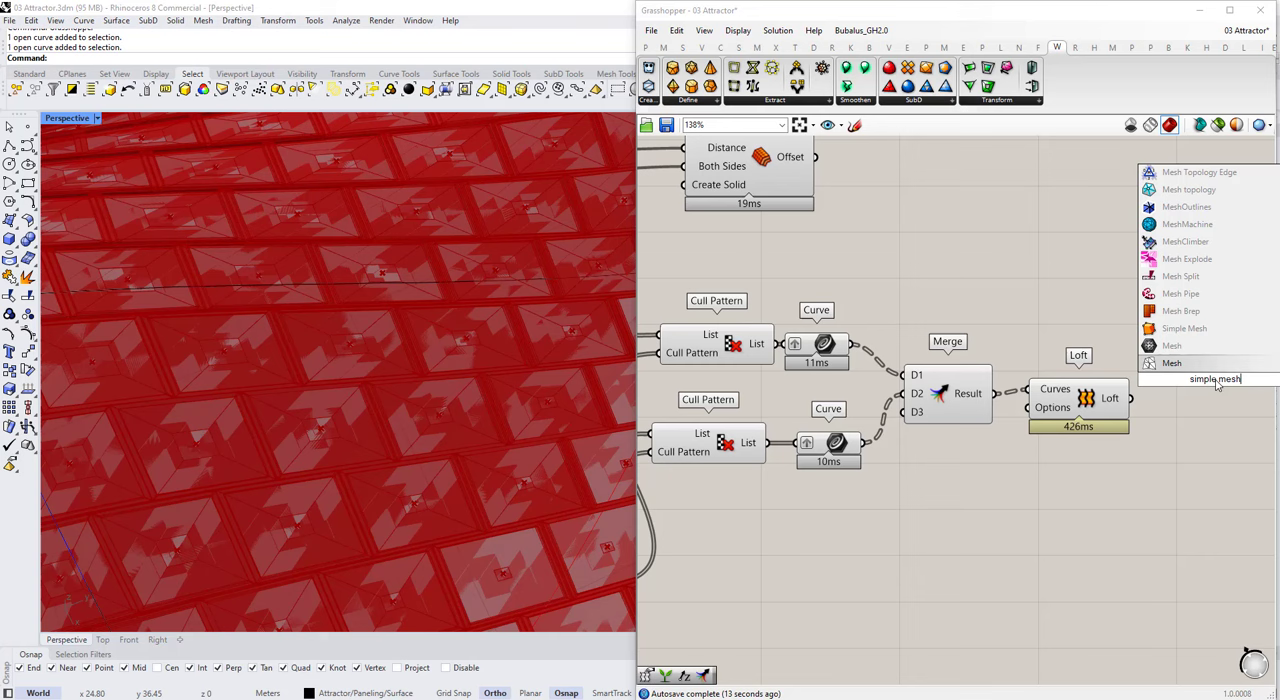
click(1192, 333)
drag(1131, 399, 1192, 400)
click(1114, 448)
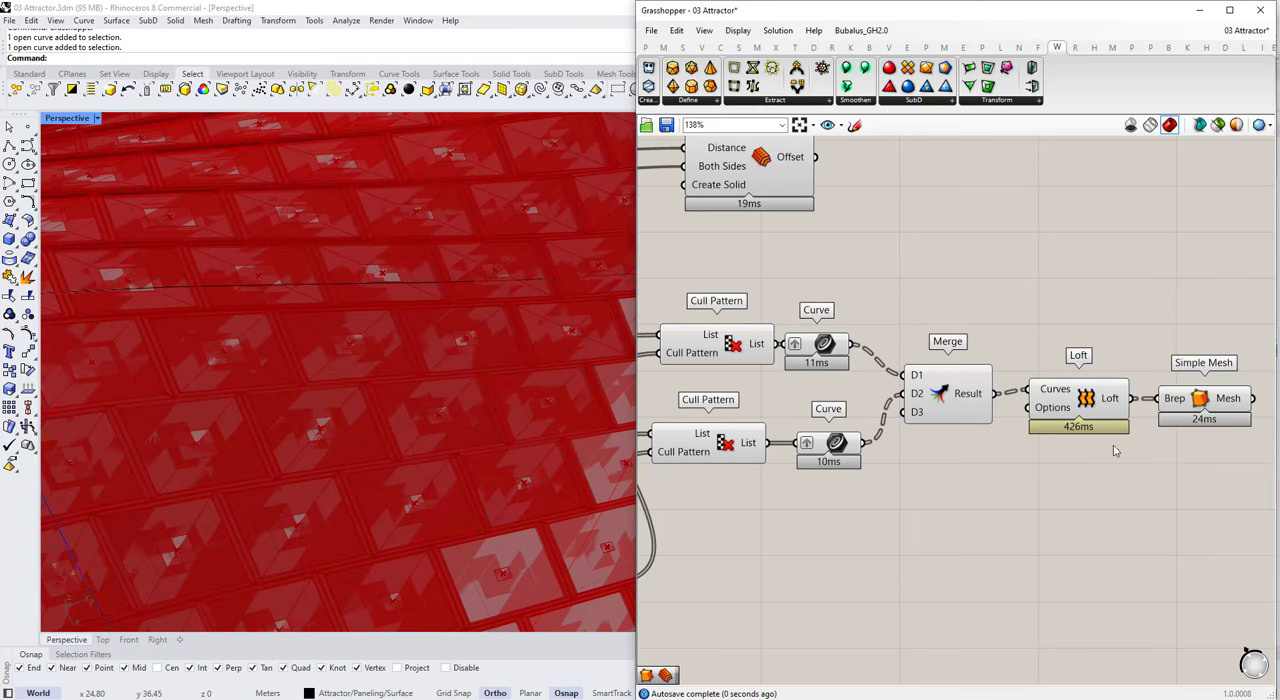
Step: Add a Pufferfish Offset Mesh component and connect the new Simple Mesh output to its Mesh input
scroll(947, 358, down, 4)
drag(1122, 334, 838, 440)
scroll(1114, 380, up, 3)
double_click(1130, 300)
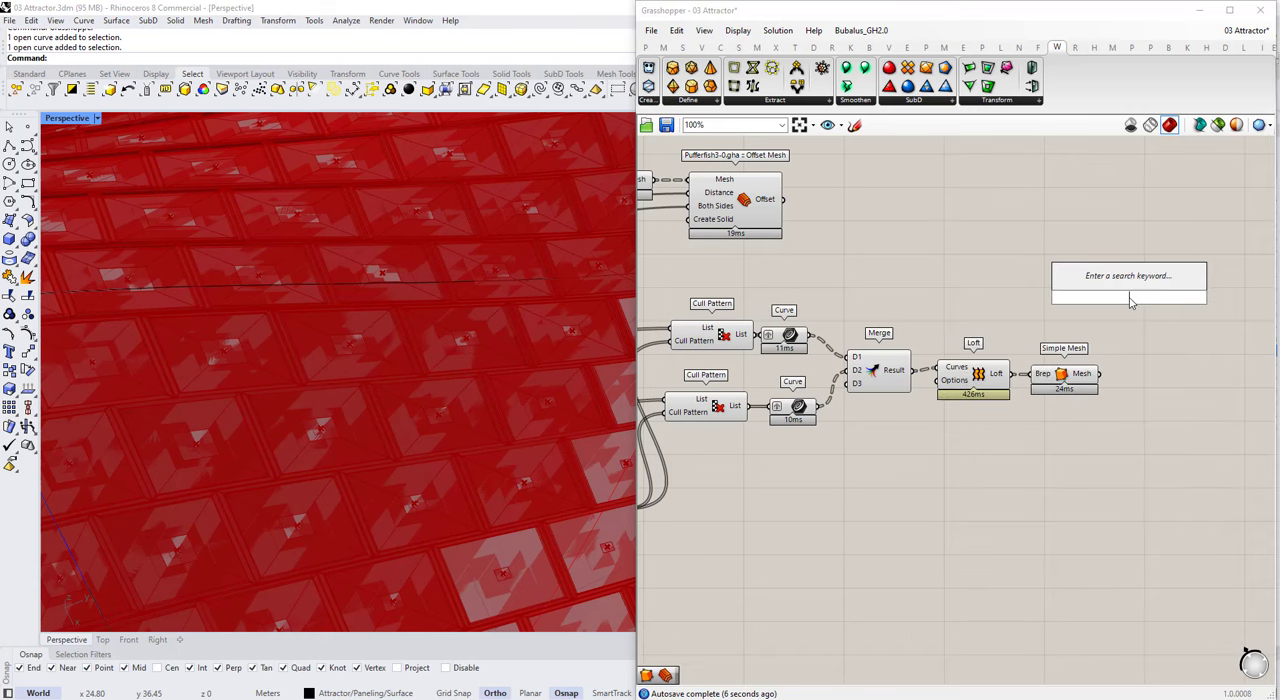
text(offset mesh)
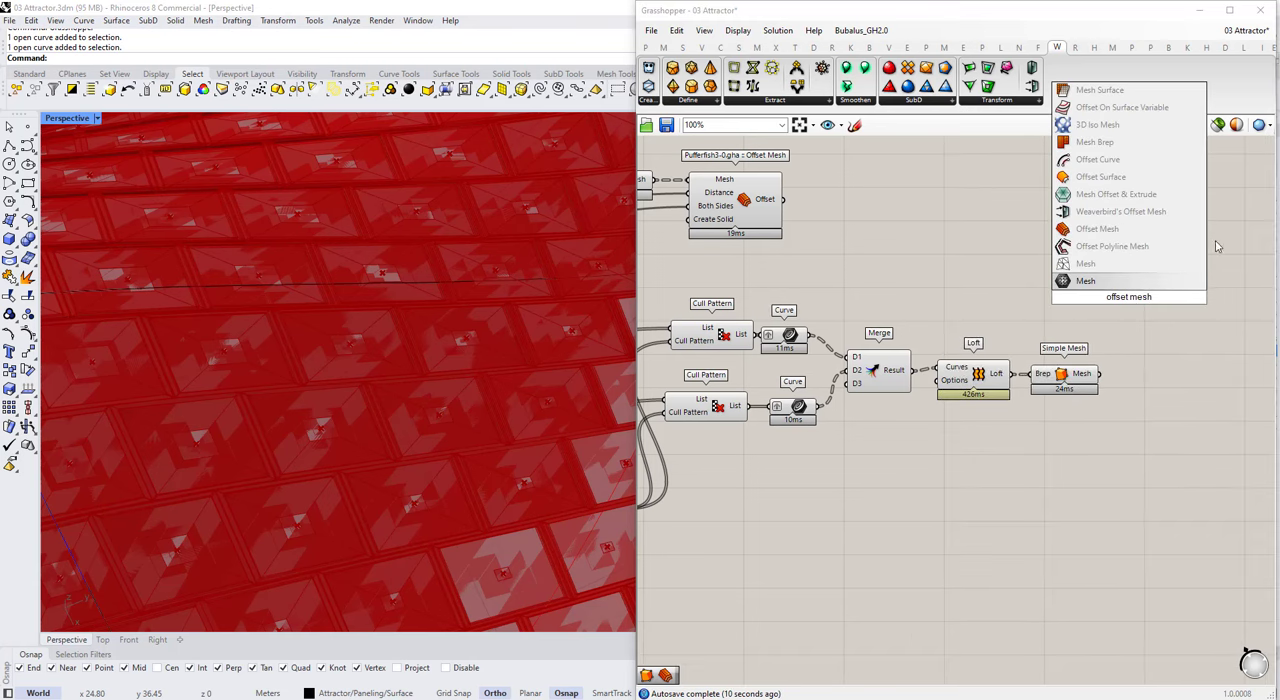
click(1097, 229)
scroll(1185, 366, down, 1)
drag(1109, 372, 1170, 388)
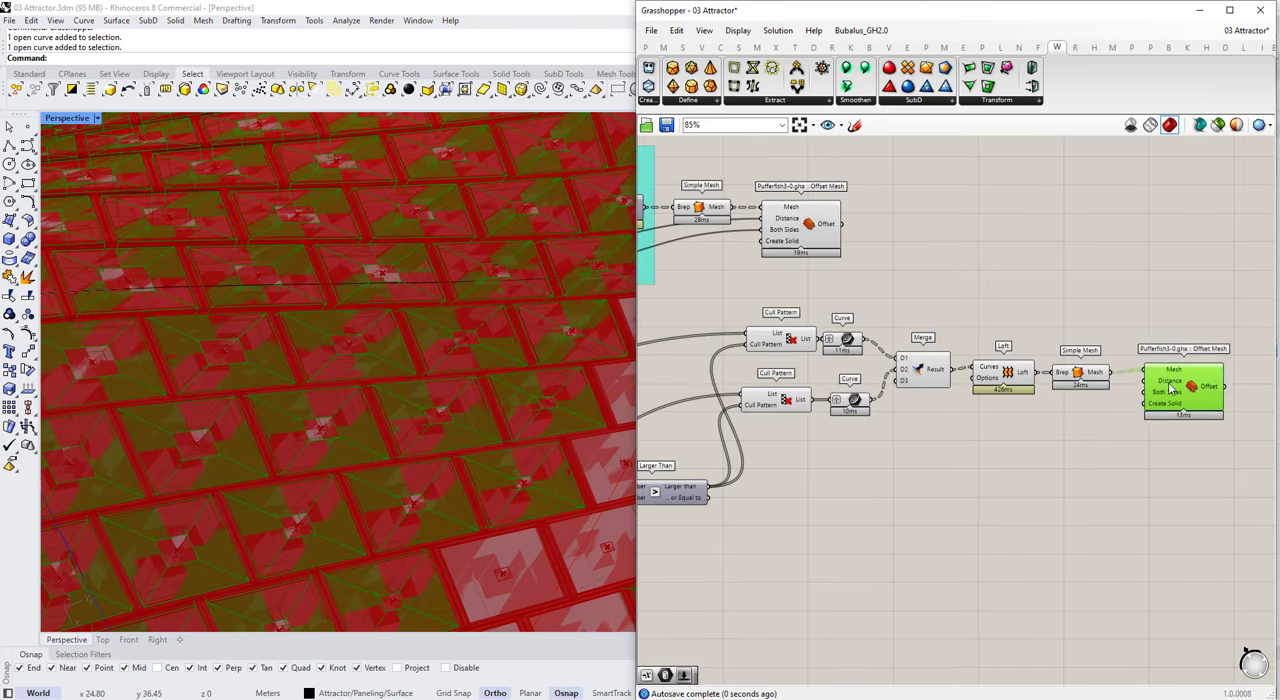
Step: Flatten the Mesh output of the new Simple Mesh component
scroll(1087, 383, up, 3)
right_click(1105, 360)
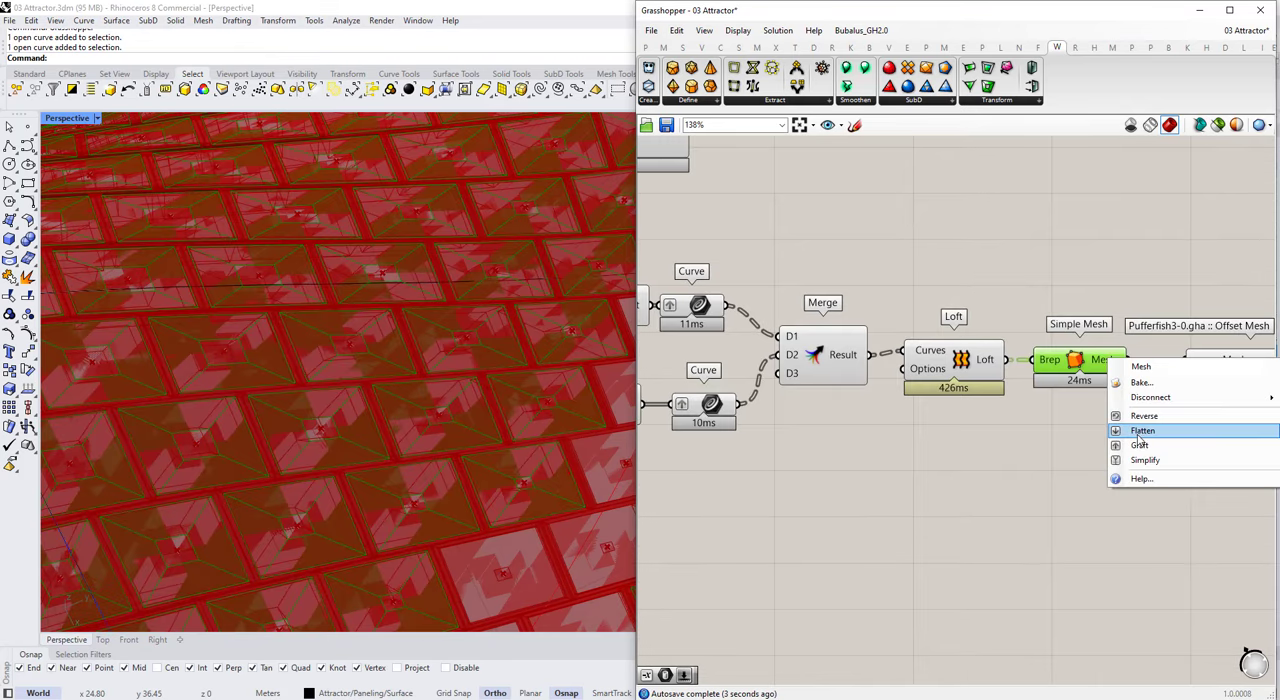
click(1148, 432)
scroll(1088, 388, down, 2)
click(1192, 403)
Step: Duplicate the Structure thickness slider with its x/2 Expression and Negative components and place the copies near the new Offset Mesh
scroll(1112, 388, down, 2)
scroll(1071, 277, up, 3)
right_drag(896, 257, 1225, 279)
scroll(1071, 277, down, 1)
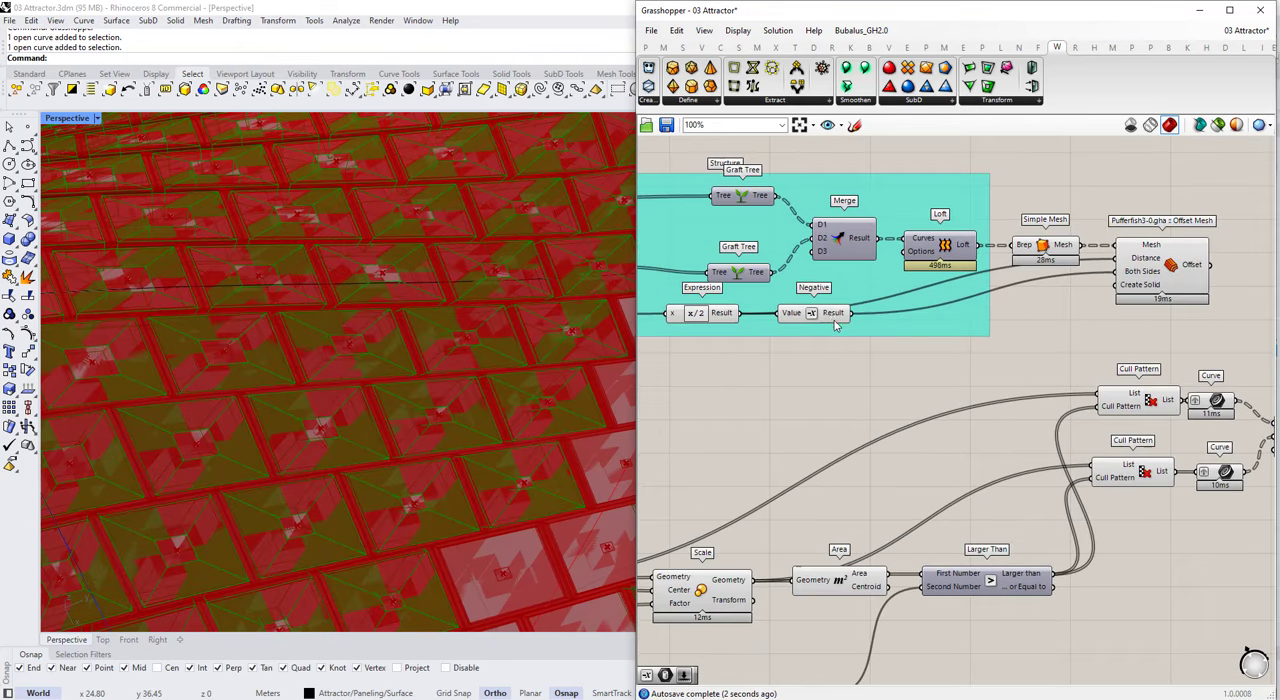
click(815, 314)
shift+click(720, 314)
scroll(1054, 306, down, 2)
right_drag(692, 310, 987, 315)
scroll(803, 322, up, 1)
shift+click(803, 322)
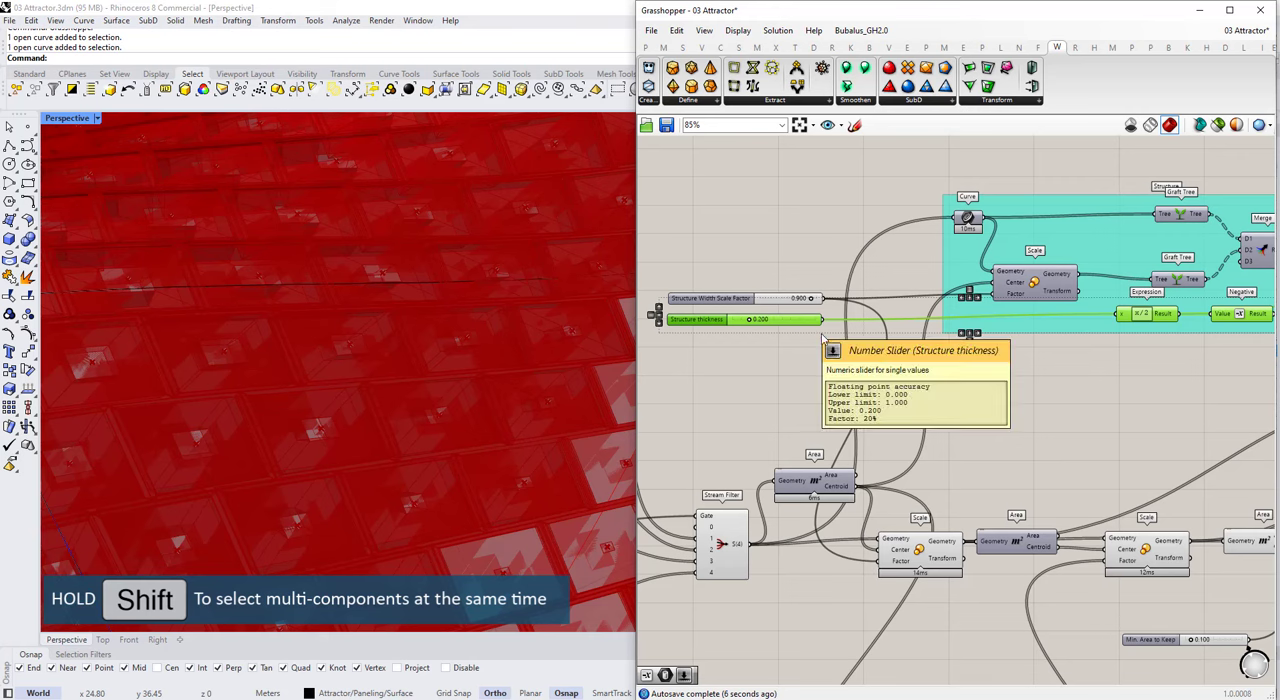
alt+drag(800, 323, 975, 447)
scroll(785, 380, down, 5)
scroll(985, 438, up, 3)
scroll(1205, 405, up, 3)
drag(1222, 425, 849, 373)
Step: Connect the copied Expression result to the new Offset Mesh's Distance input and the copied Negative result to its Both Sides input
click(992, 384)
scroll(998, 372, up, 2)
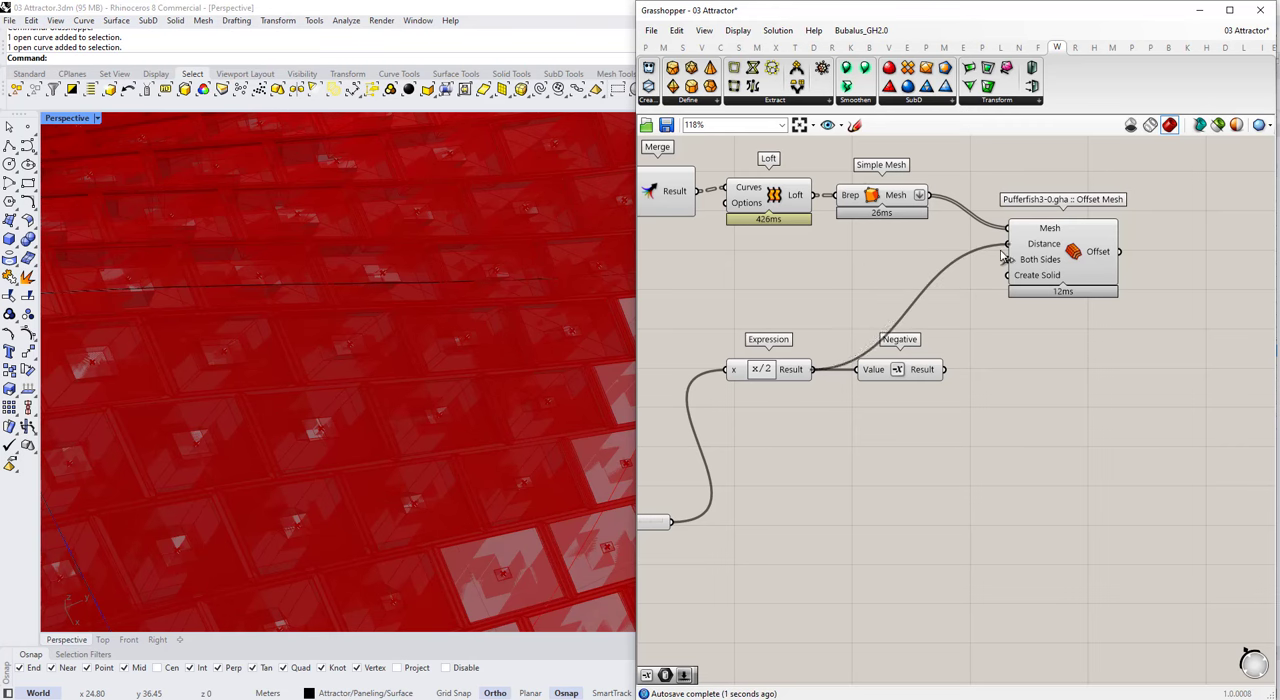
click(1067, 278)
scroll(1145, 295, down, 4)
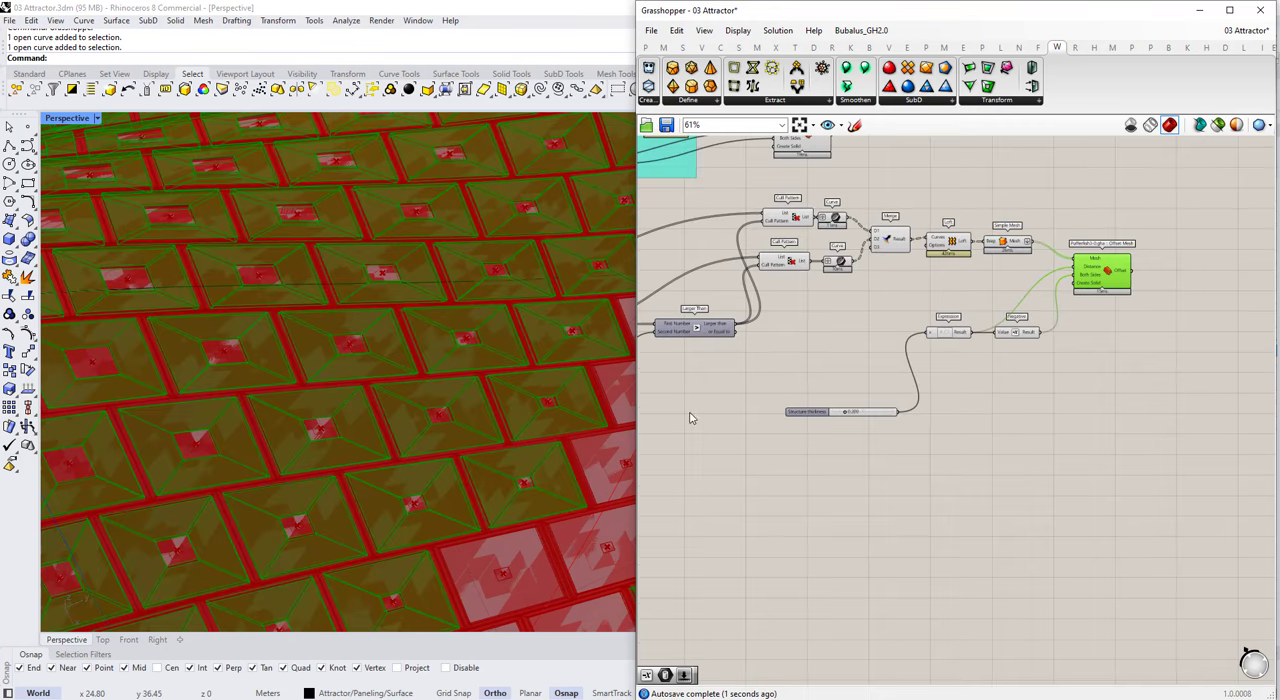
Step: Rename the copied thickness slider to Panel Thickness
scroll(810, 411, up, 7)
right_click(834, 404)
drag(931, 412, 873, 416)
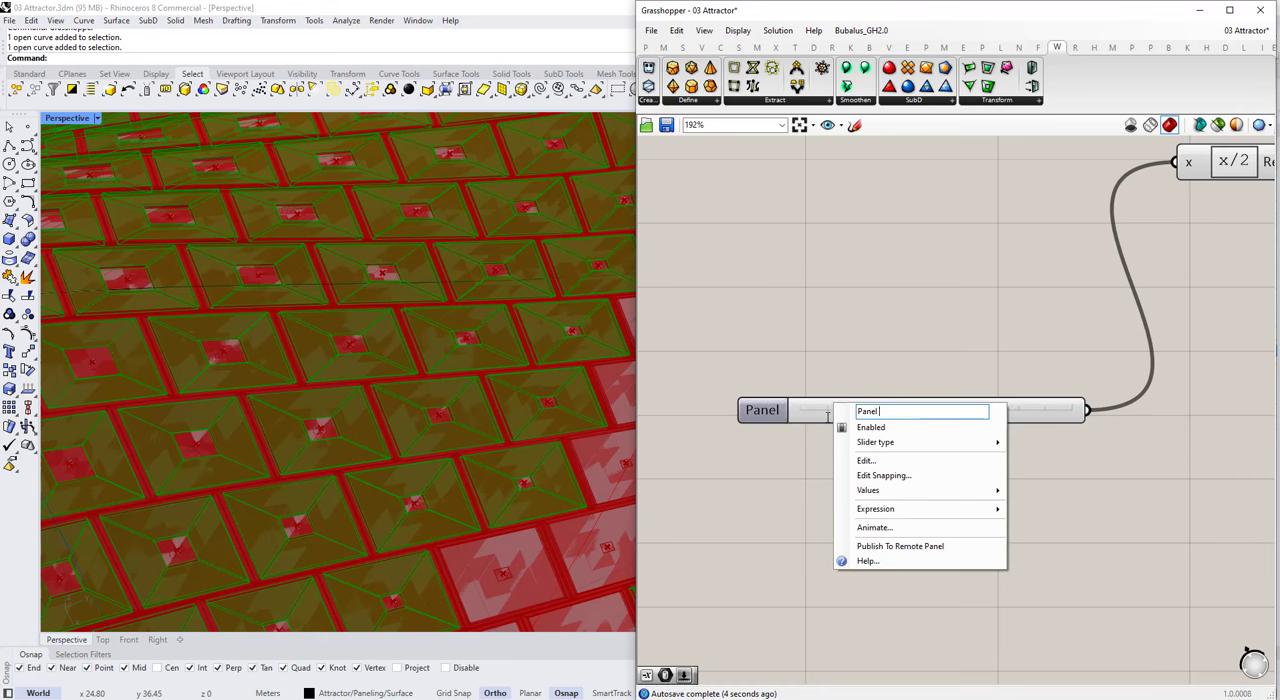
click(908, 380)
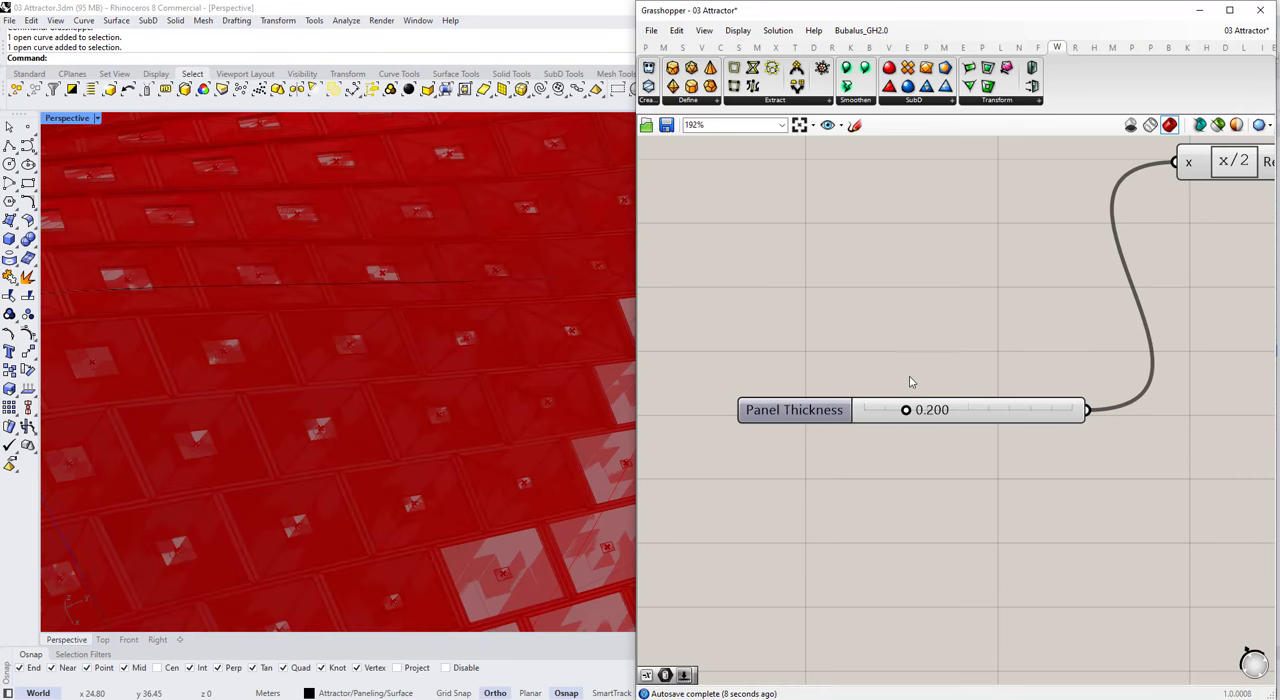
Step: Line the Panel Thickness slider up with its Expression and duplicate the slider, Expression, Negative and Offset Mesh below the originals
scroll(880, 400, down, 6)
click(1146, 255)
drag(1144, 249, 1145, 255)
drag(1234, 408, 1028, 356)
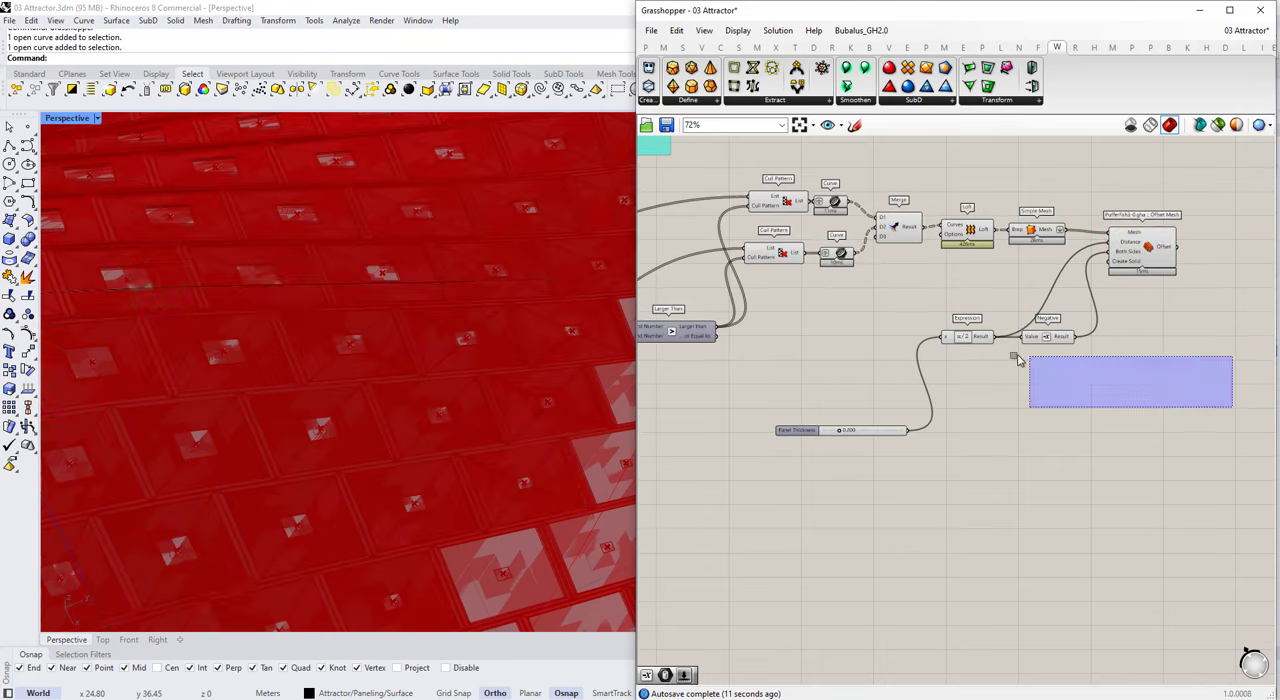
drag(1134, 412, 868, 322)
shift+click(1158, 256)
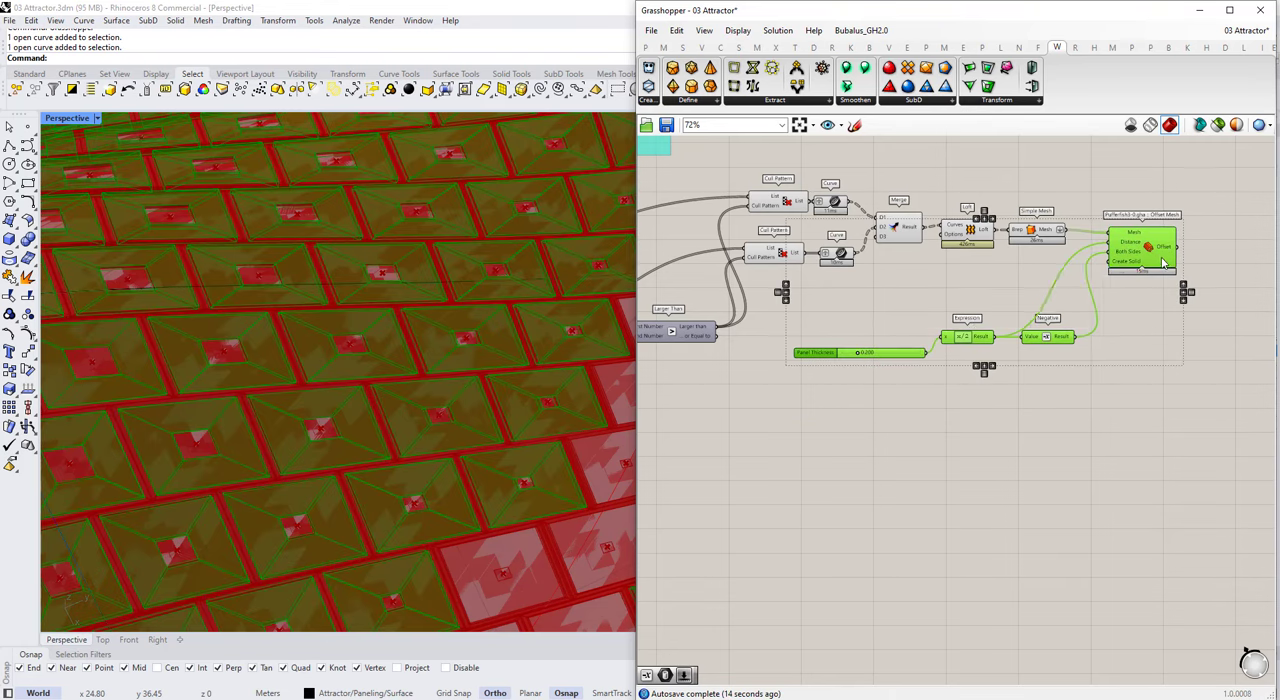
alt+drag(1159, 257, 1130, 466)
Step: Add a Simple Mesh fed by the second Cull Pattern's List, connect it to the duplicated Offset Mesh, and reposition that group
click(965, 425)
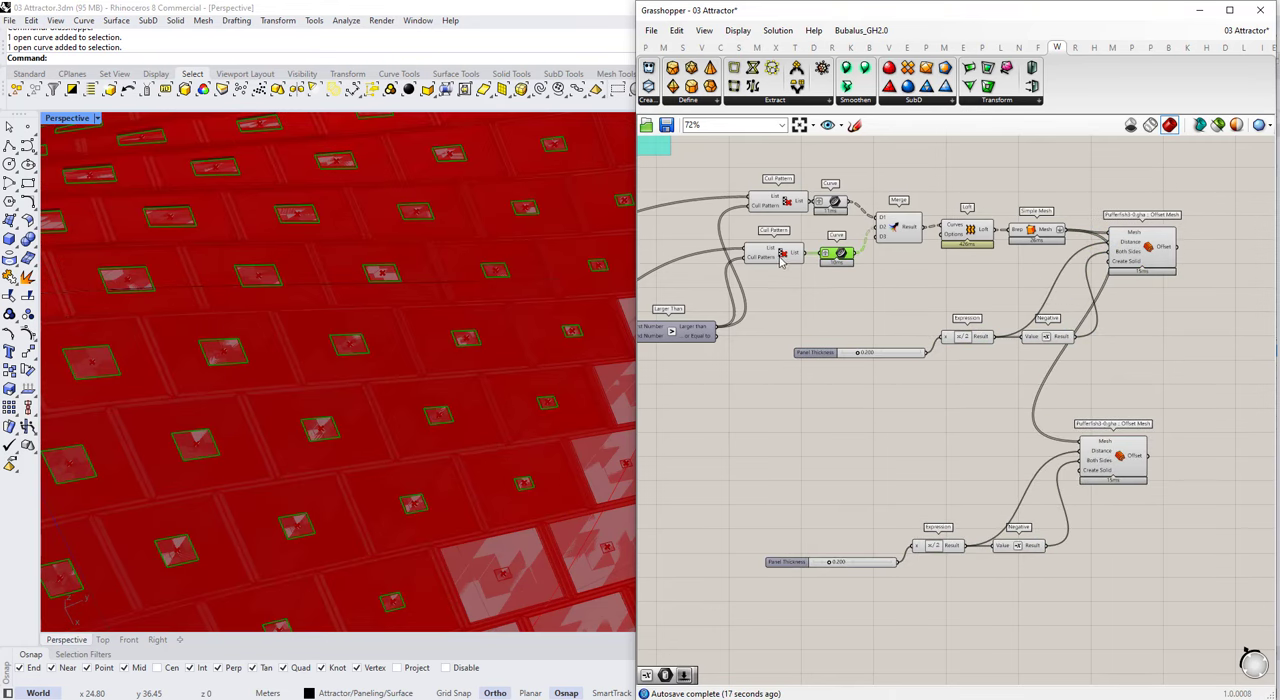
click(801, 258)
click(1060, 448)
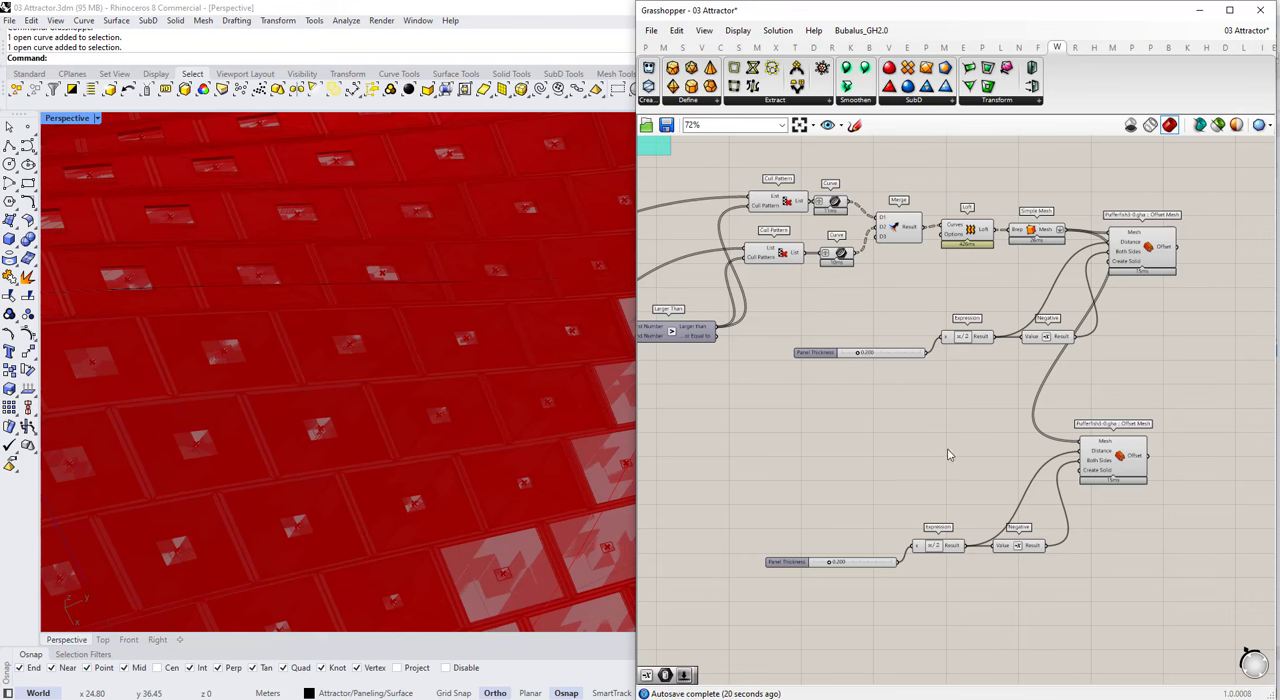
text(simple mesh)
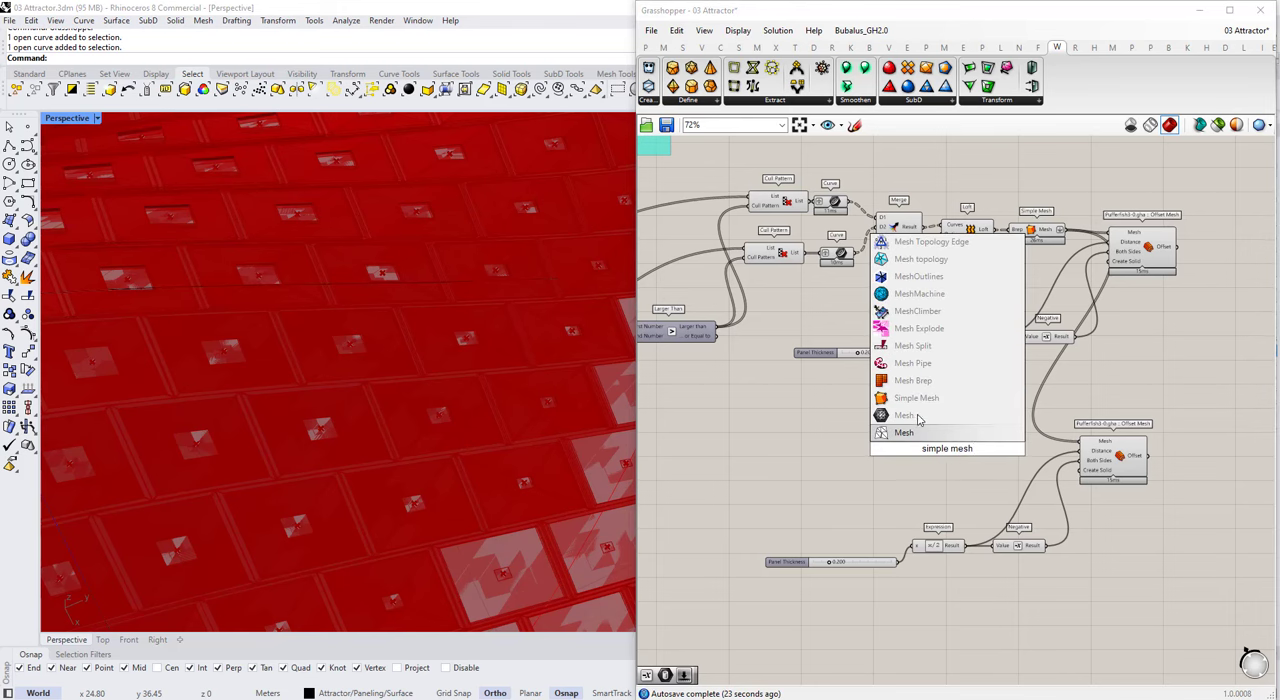
click(916, 398)
click(785, 258)
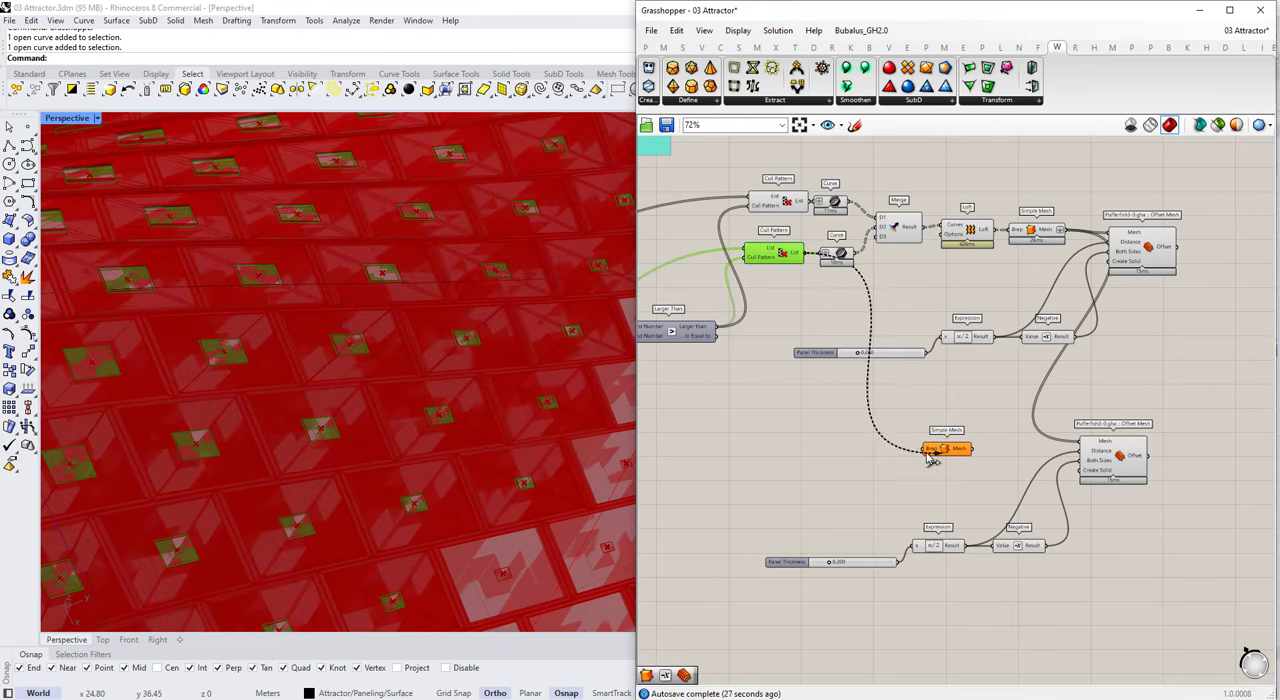
drag(940, 455, 1005, 443)
drag(1175, 420, 779, 626)
scroll(800, 490, down, 2)
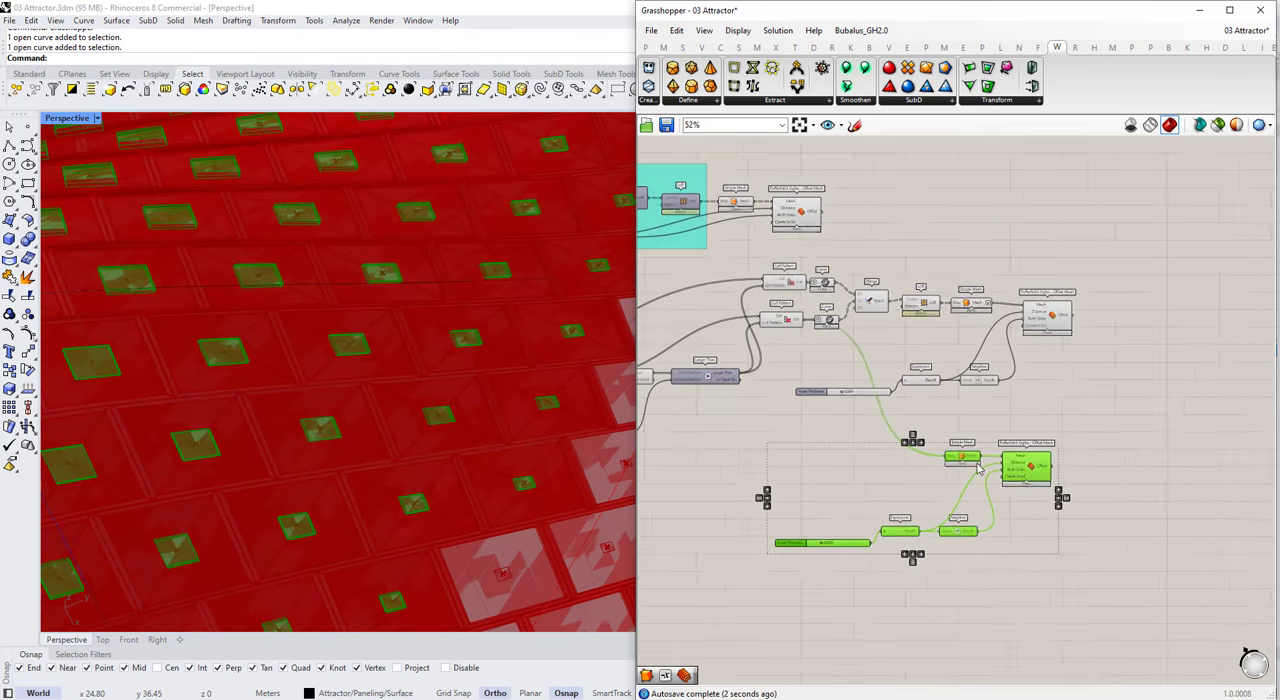
drag(1030, 468, 1089, 467)
Step: Rename the duplicated thickness slider to Glass Thickness and set its value to 0.02
click(1047, 321)
scroll(1047, 321, up, 4)
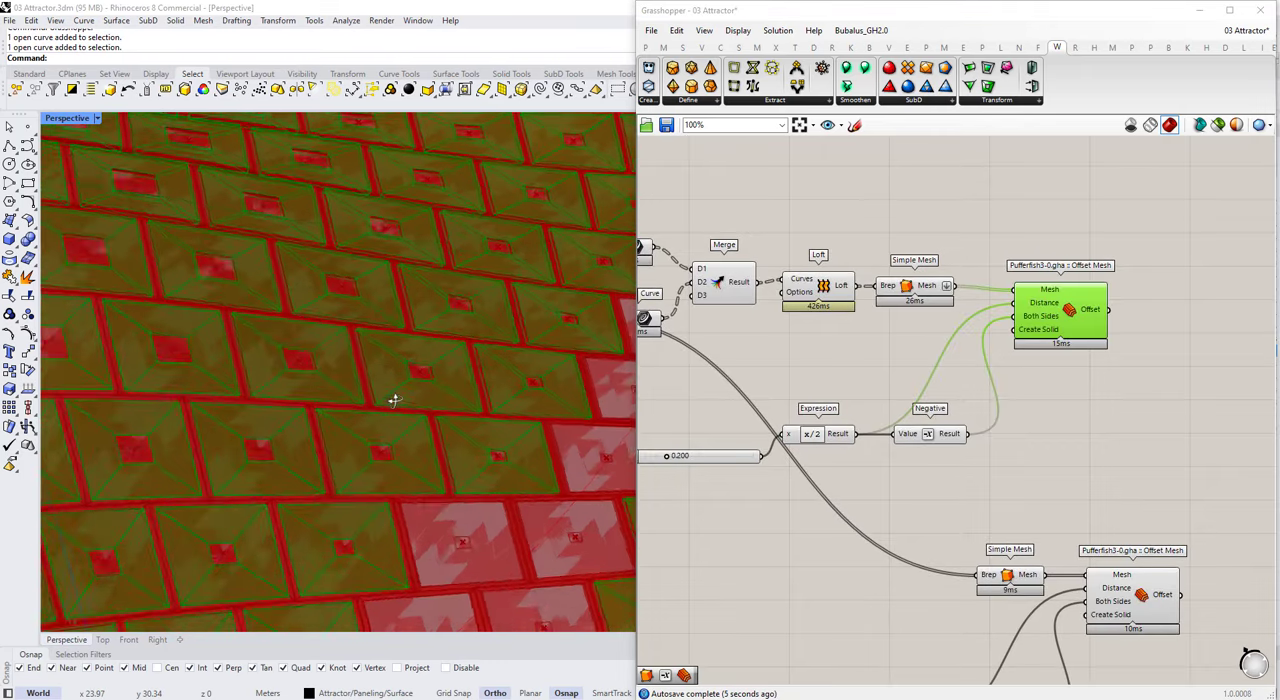
click(1108, 602)
scroll(1092, 458, down, 3)
scroll(872, 638, up, 4)
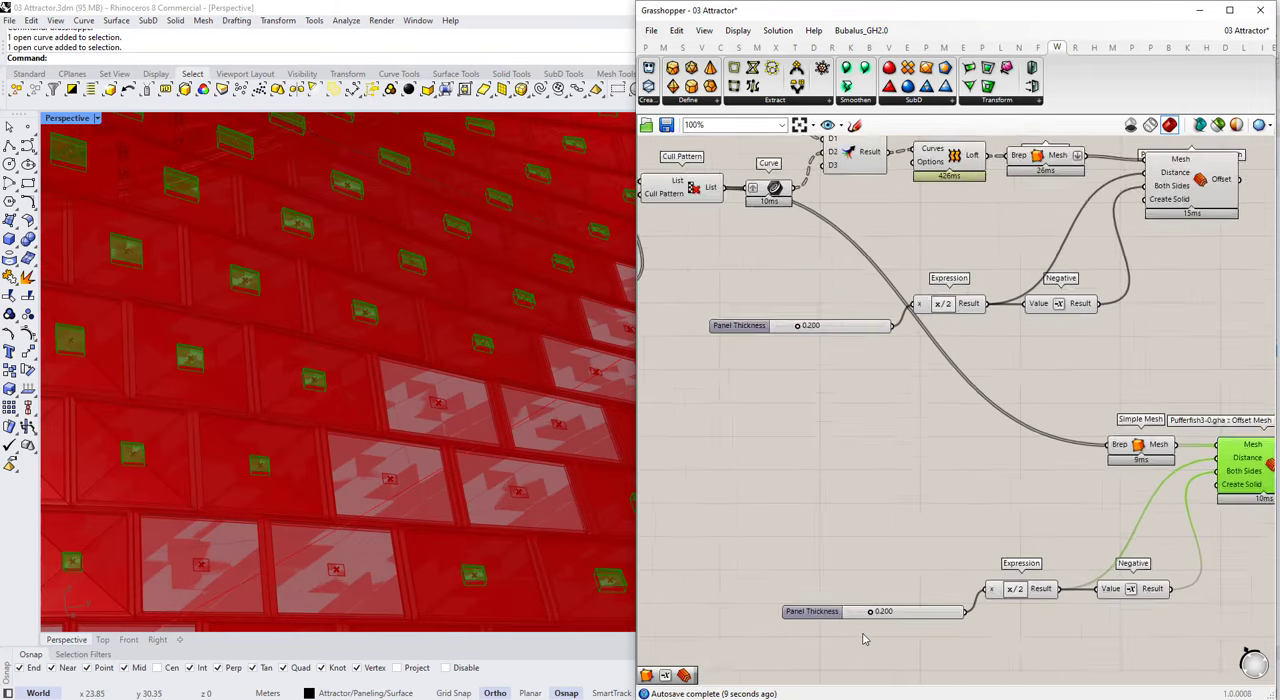
right_click(803, 611)
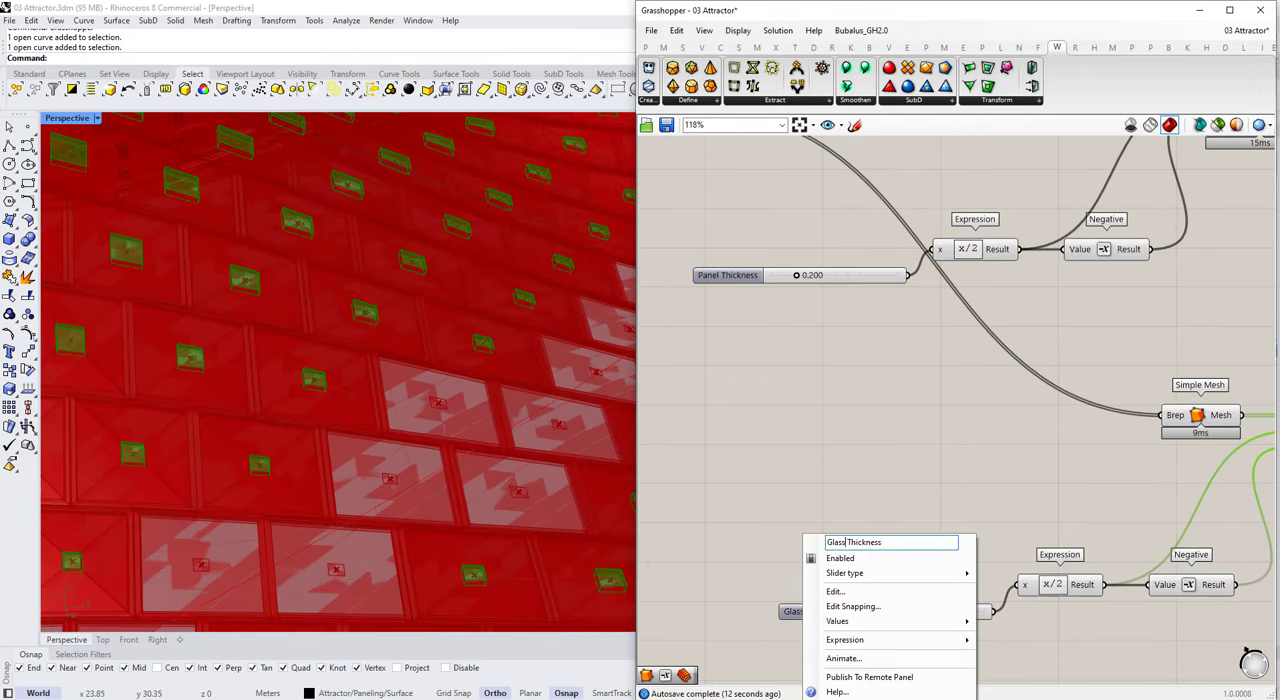
key(Return)
scroll(868, 641, up, 4)
double_click(929, 584)
text(.02)
click(794, 531)
scroll(793, 530, down, 6)
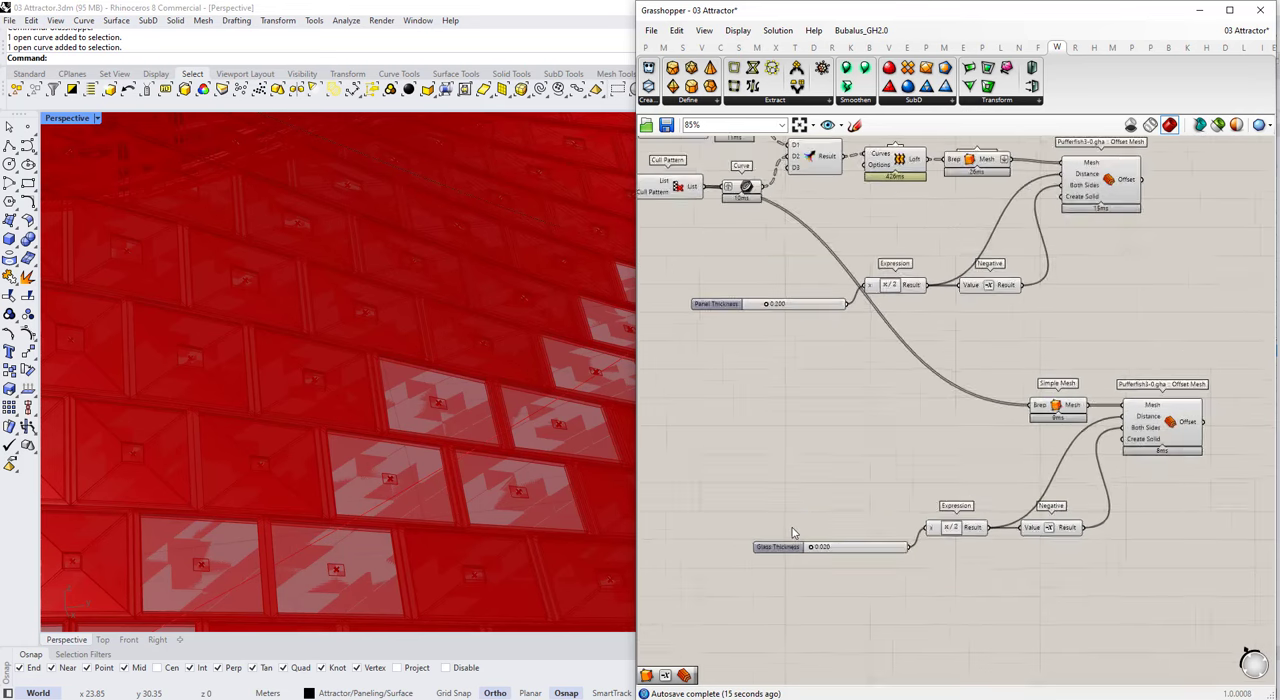
Step: Set the Panel Thickness slider to 0.300
scroll(1055, 440, down, 2)
click(1090, 255)
scroll(871, 321, up, 5)
scroll(842, 404, down, 3)
scroll(842, 404, up, 4)
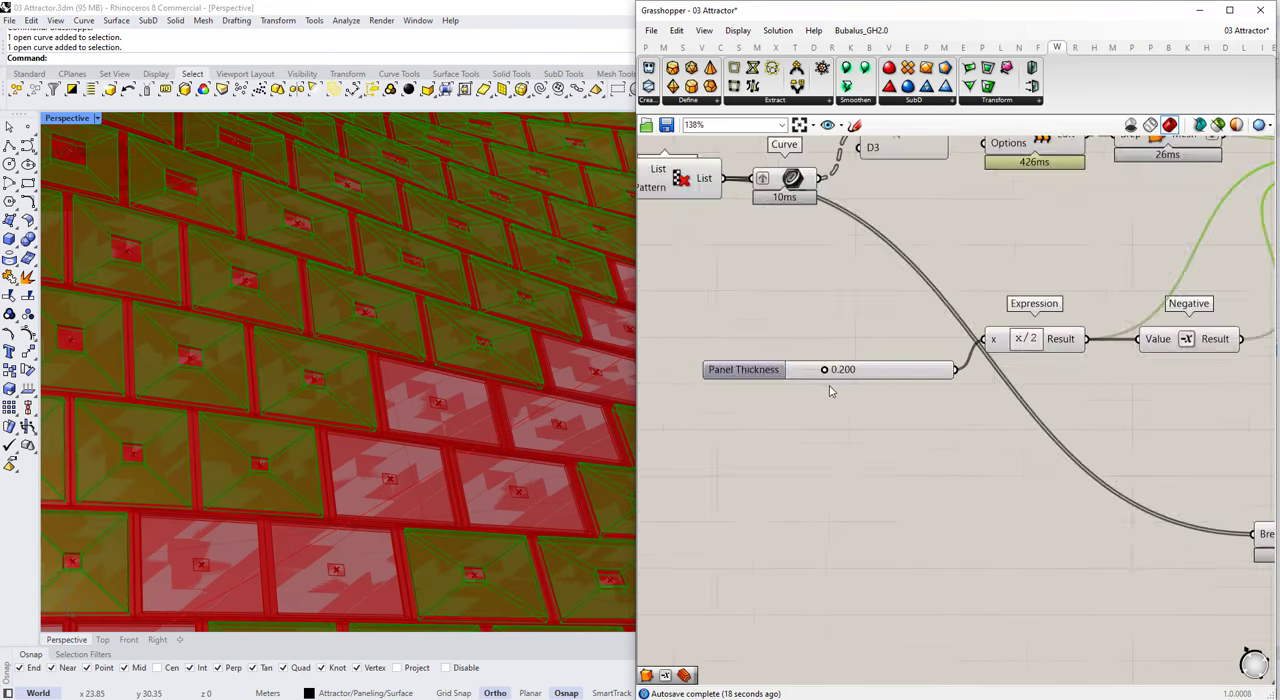
double_click(866, 364)
click(897, 415)
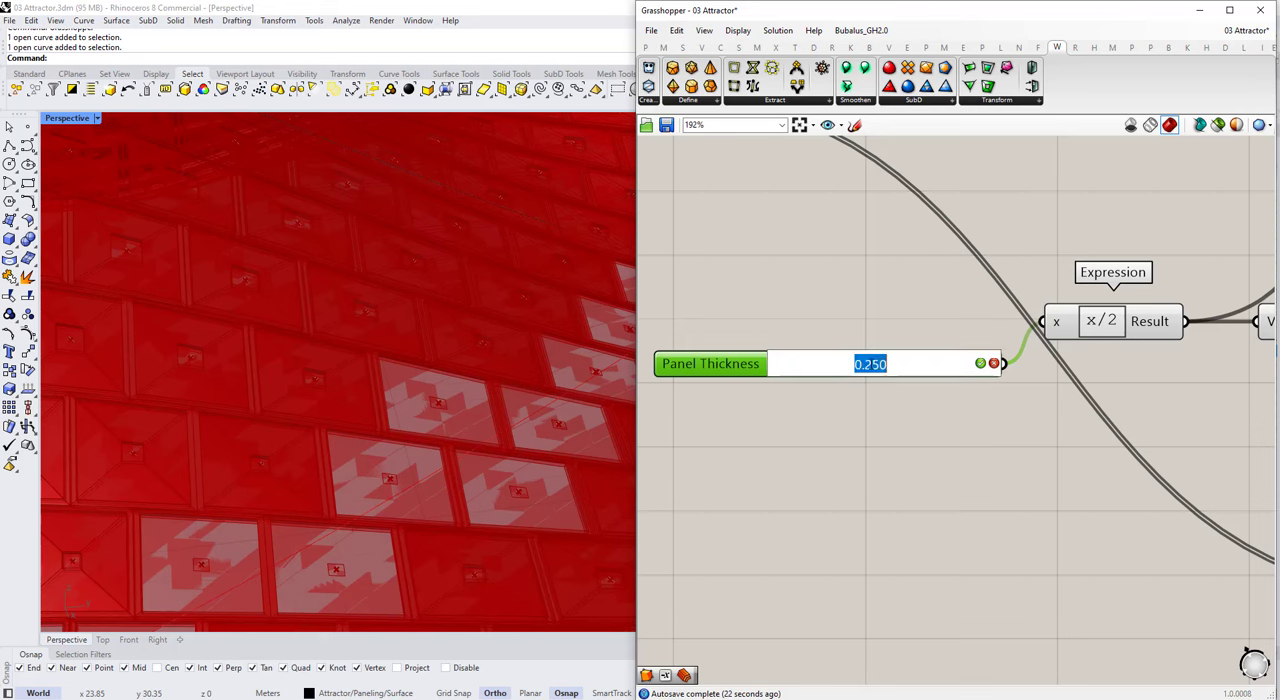
click(886, 452)
Step: Group the Panel Thickness and Glass Thickness sliders together on the canvas, well ahead of their Expression components
scroll(833, 428, down, 5)
mouse_move(869, 404)
mouse_down()
mouse_move(880, 529)
mouse_move(901, 577)
mouse_up()
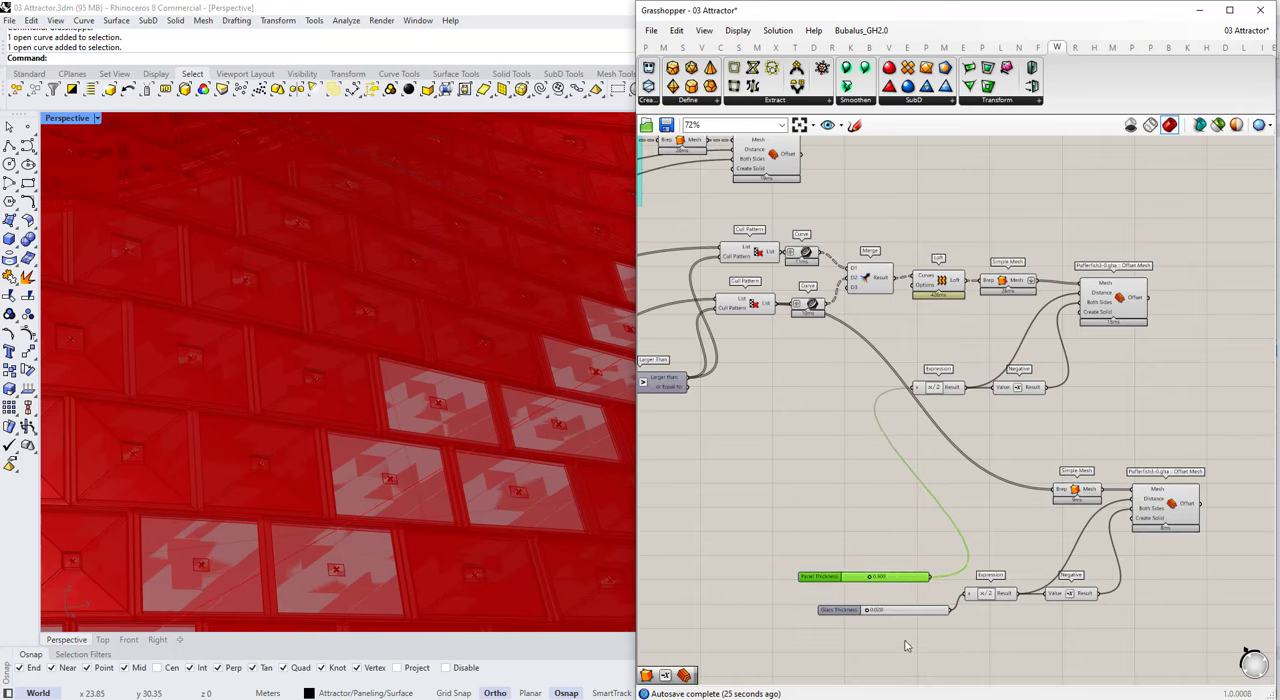
drag(905, 642, 835, 570)
drag(835, 570, 730, 588)
drag(816, 601, 645, 631)
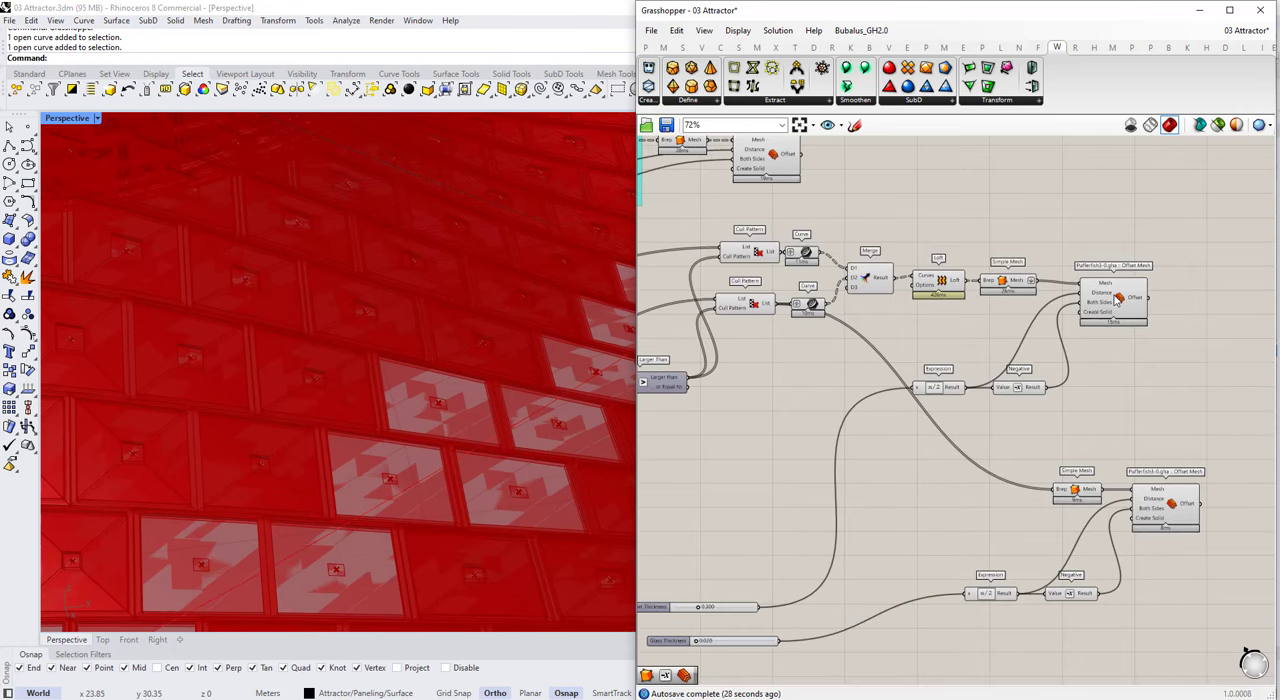
Step: Examine the thickened panel mesh across the whole surface for areas left without panels
click(1122, 291)
scroll(968, 397, down, 1)
scroll(328, 383, down, 7)
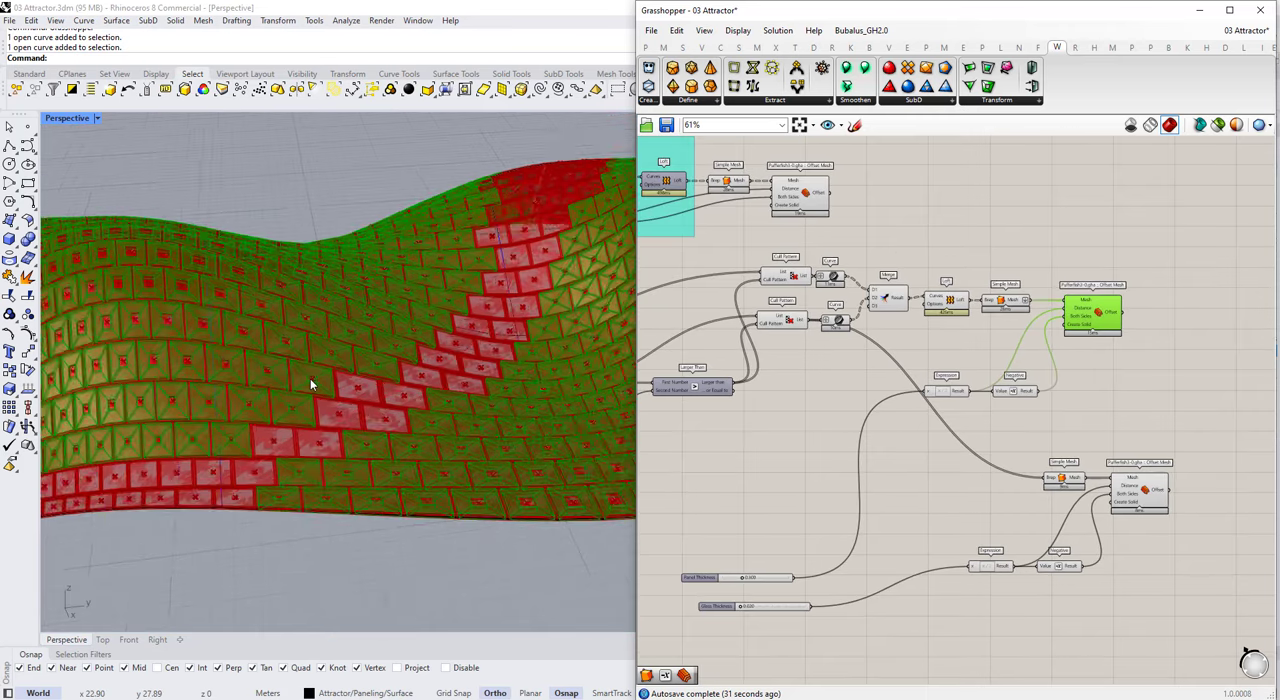
right_drag(312, 382, 372, 362)
scroll(360, 368, down, 2)
right_drag(456, 280, 378, 368)
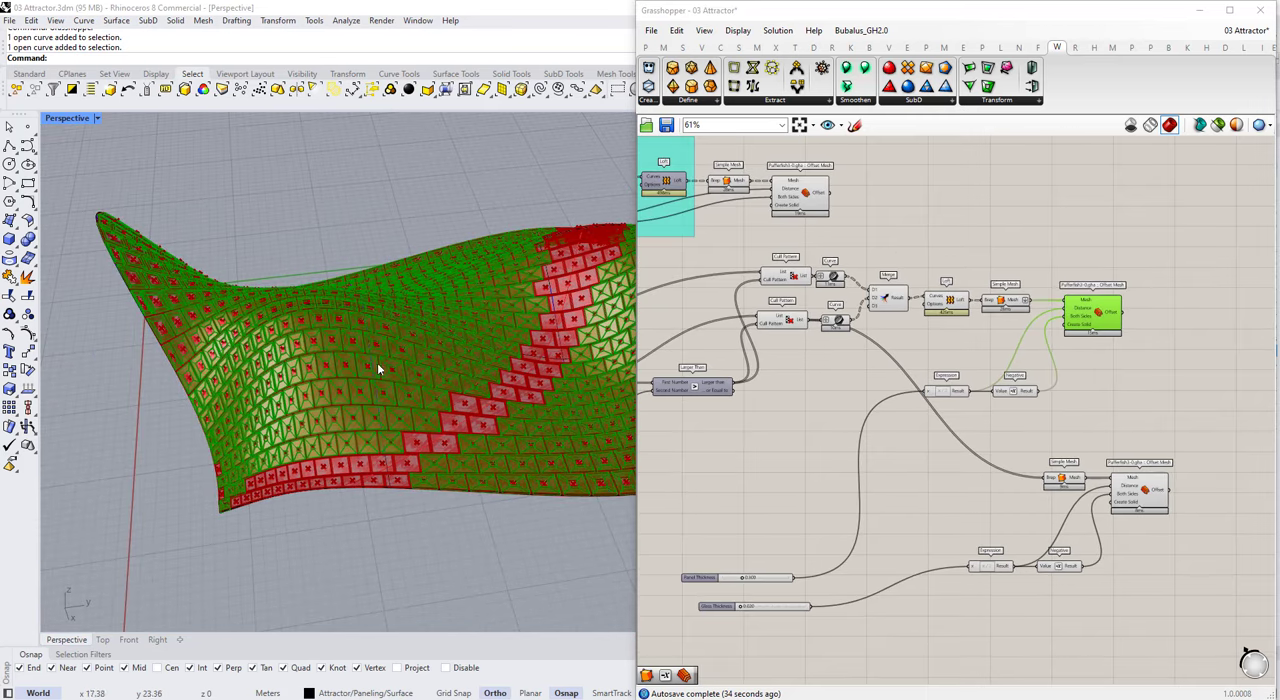
scroll(1065, 348, up, 4)
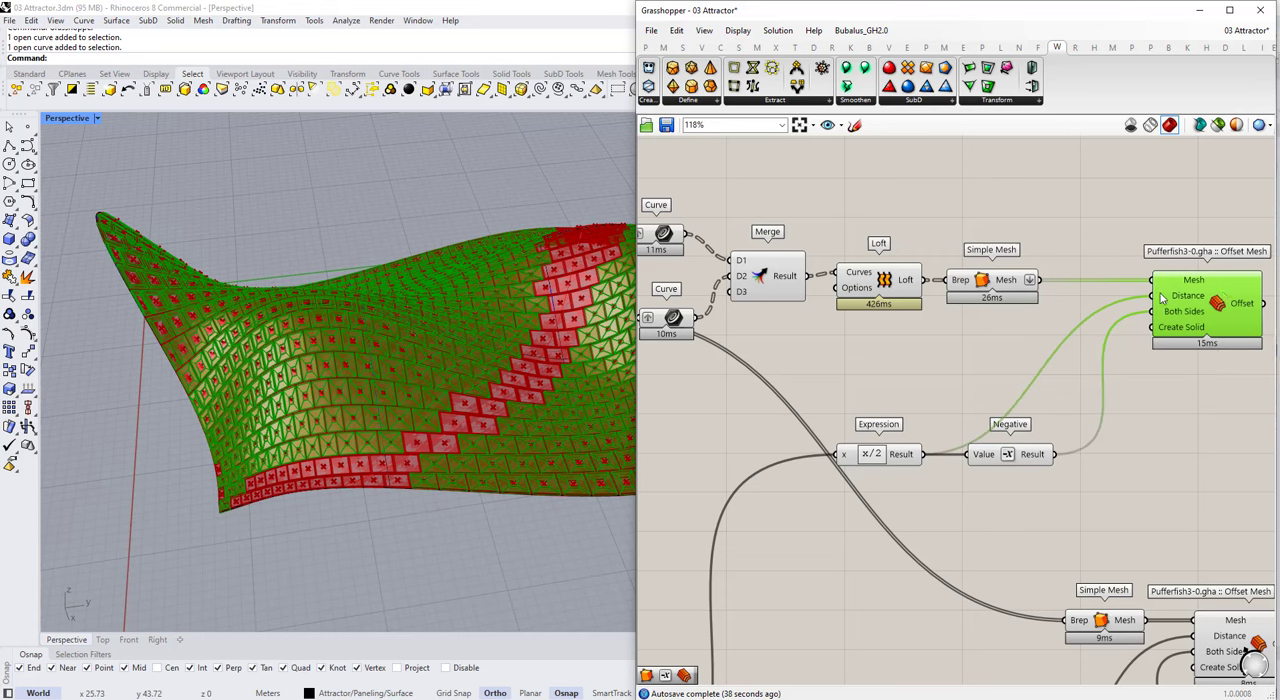
Step: Trace the panel definition back to the Cull Pattern components and check which cells they keep
click(888, 420)
drag(880, 456, 934, 456)
right_drag(936, 456, 1137, 431)
scroll(1137, 431, down, 2)
click(882, 340)
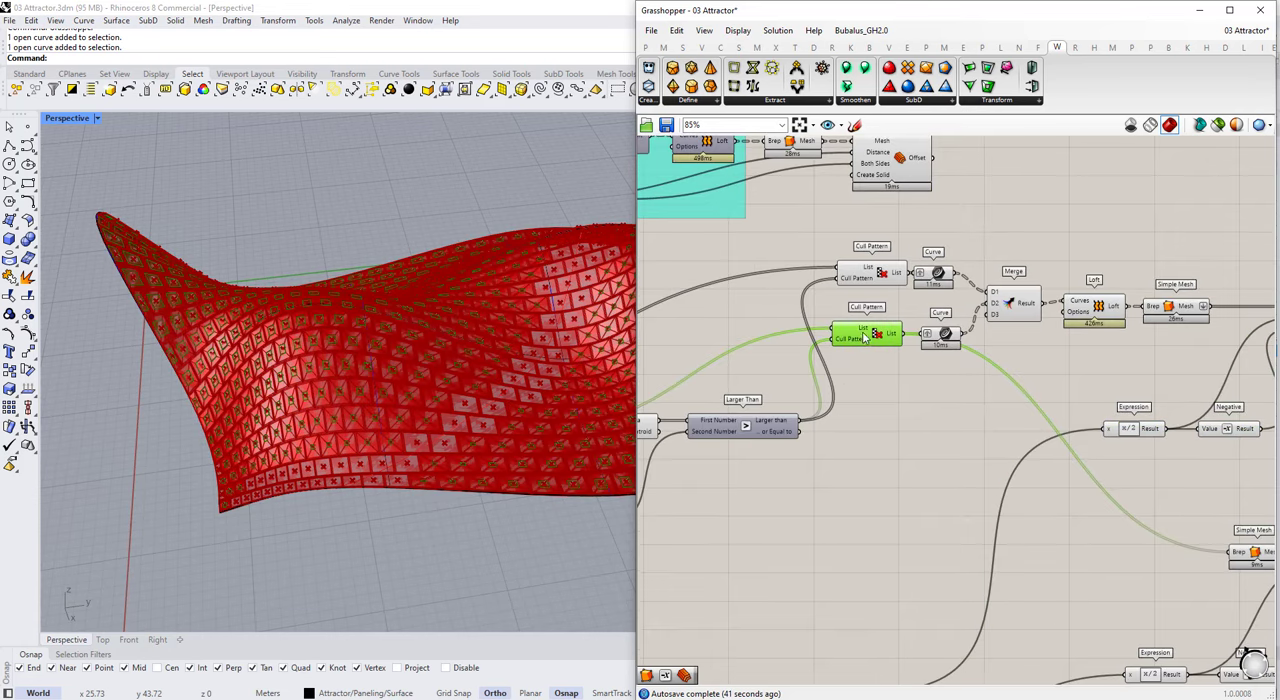
click(905, 352)
scroll(906, 350, down, 1)
click(896, 340)
Step: Duplicate the Cull Pattern that filters the outer panel outlines and place the copy below the Larger Than component
click(887, 289)
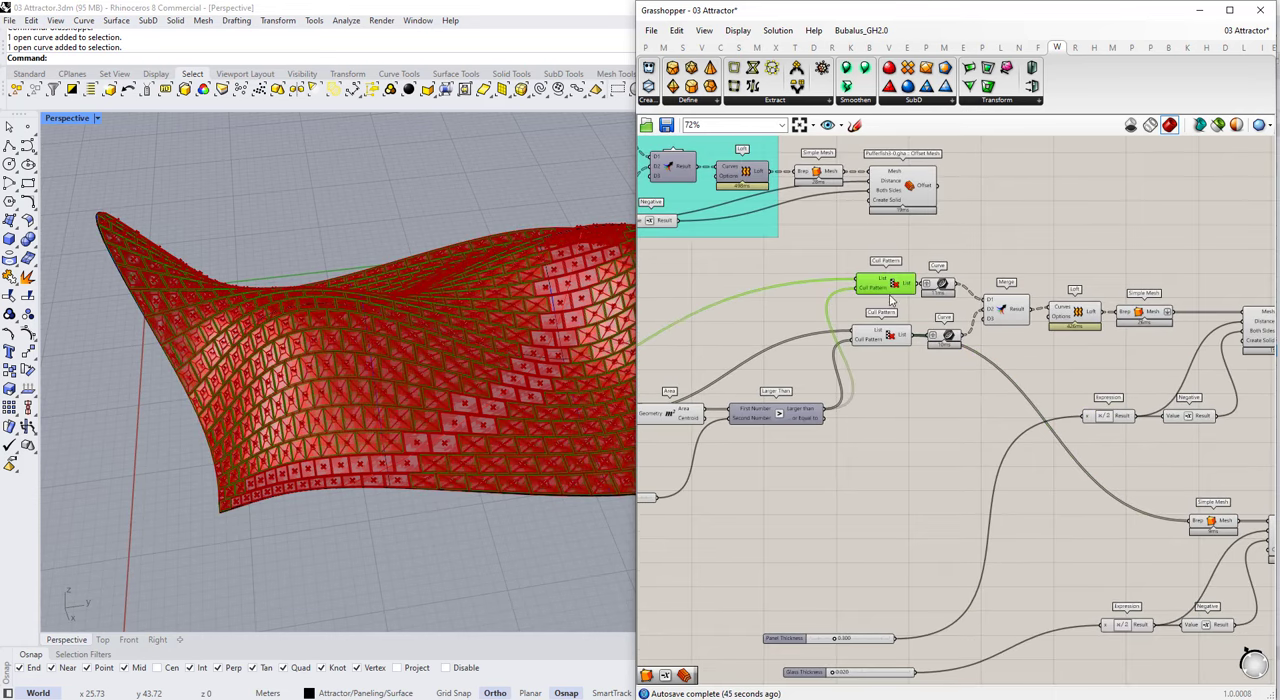
key(ctrl+c)
key(ctrl+v)
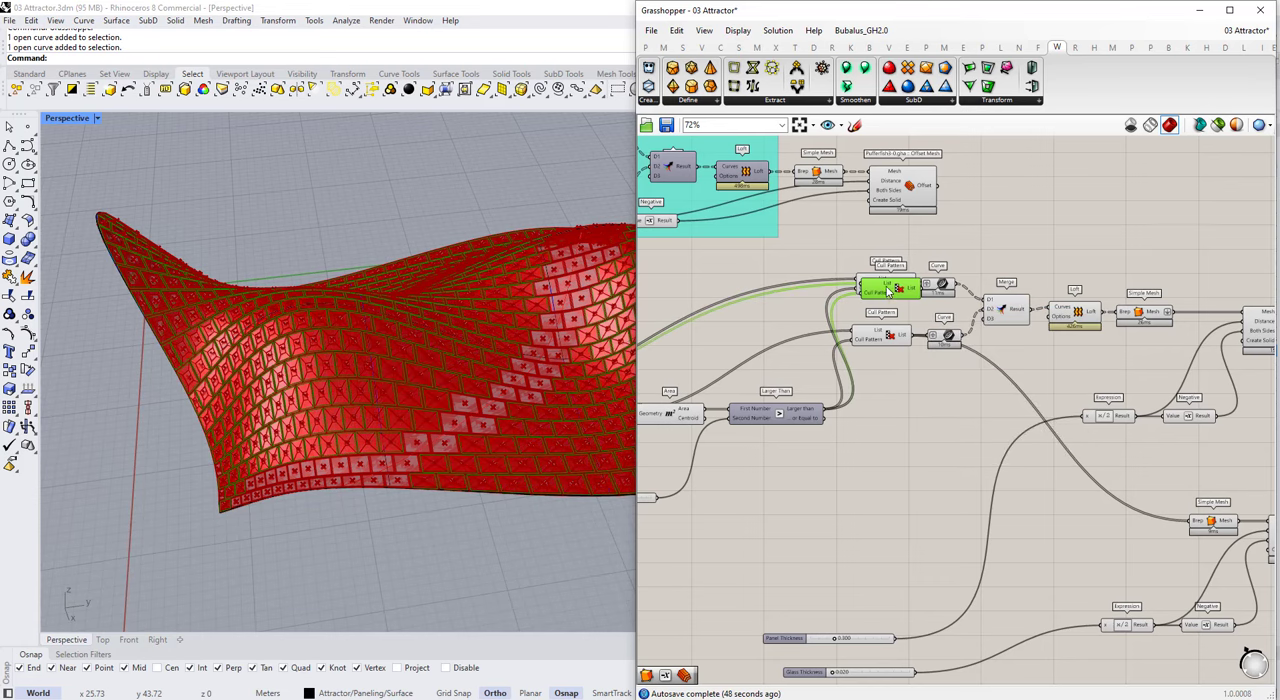
drag(911, 467, 911, 485)
Step: Add a Gate Not fed by the Larger Than result and connect its Result to the duplicated Cull Pattern's Cull Pattern input
scroll(808, 406, up, 1)
double_click(812, 502)
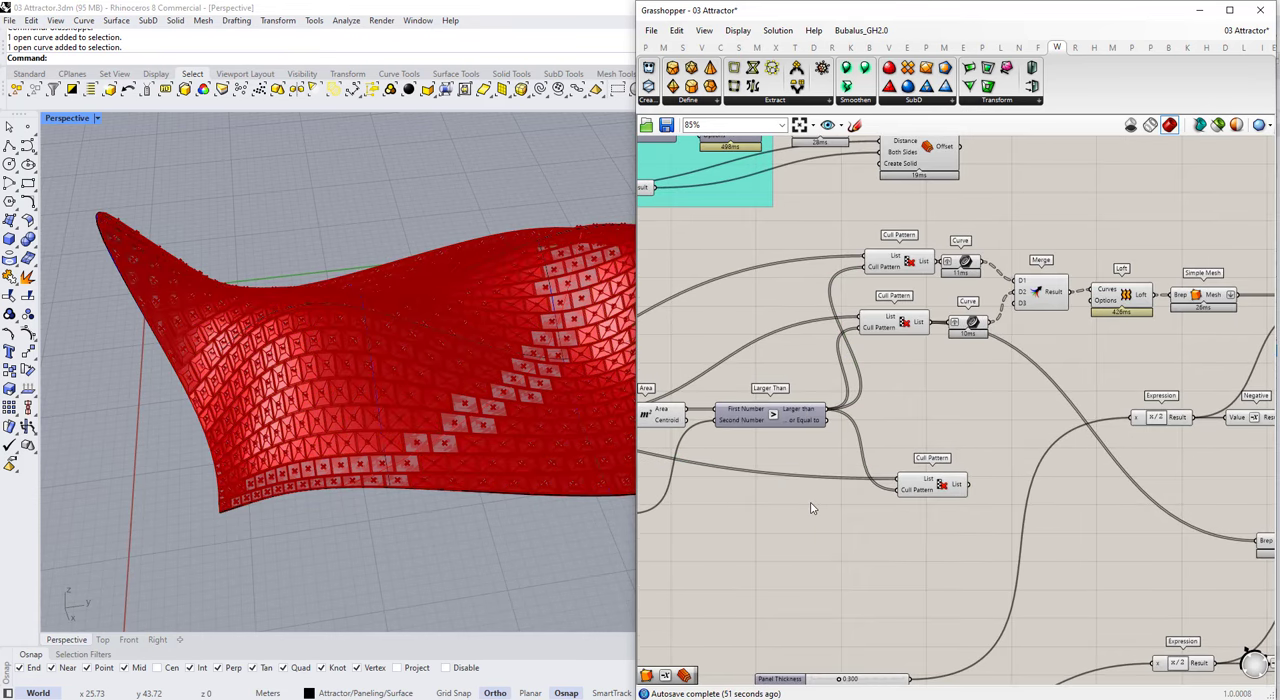
text(not)
key(Return)
scroll(811, 502, up, 2)
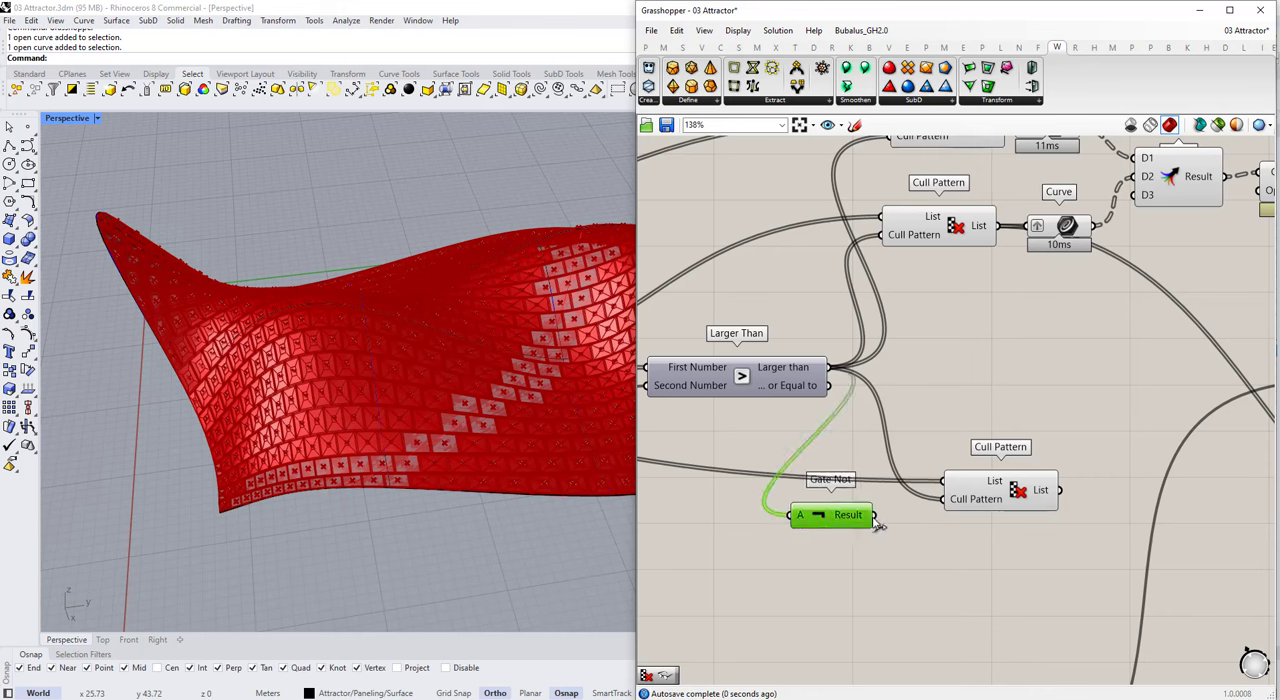
click(1002, 499)
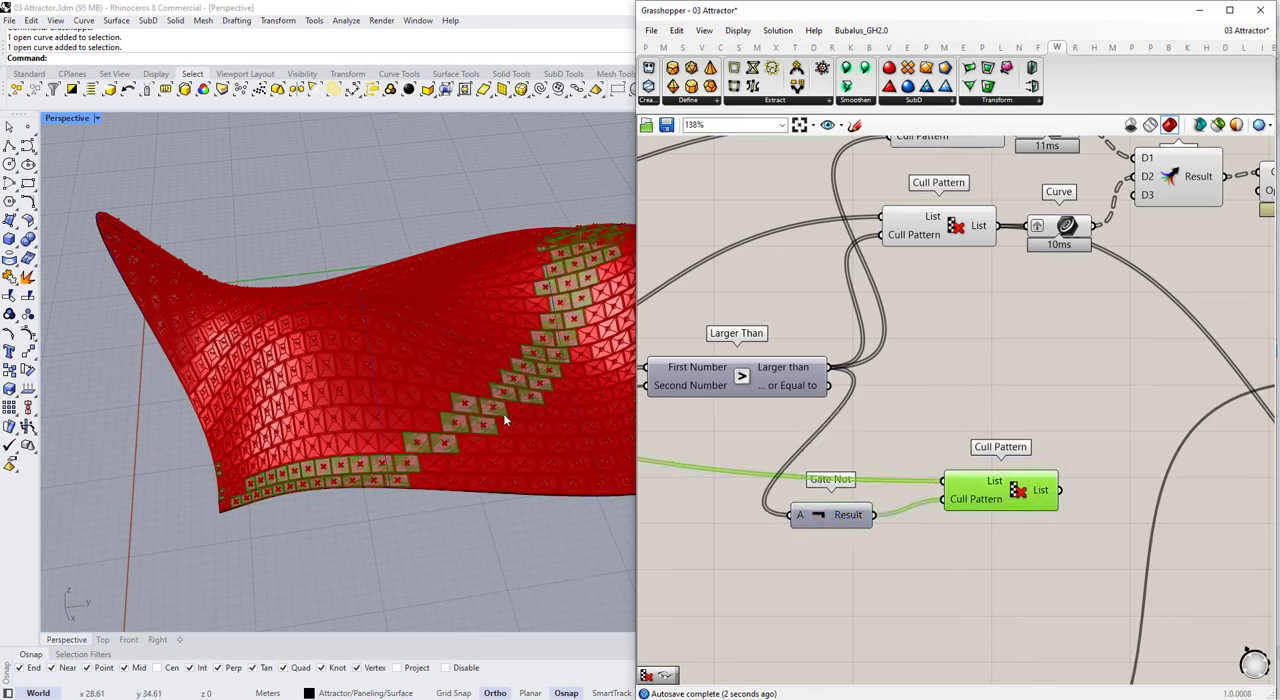
drag(852, 515, 870, 499)
Step: Add the duplicated Cull Pattern's List as an additional Brep input of the panel Simple Mesh and check the completed panel surface
scroll(806, 412, down, 5)
scroll(1150, 316, up, 3)
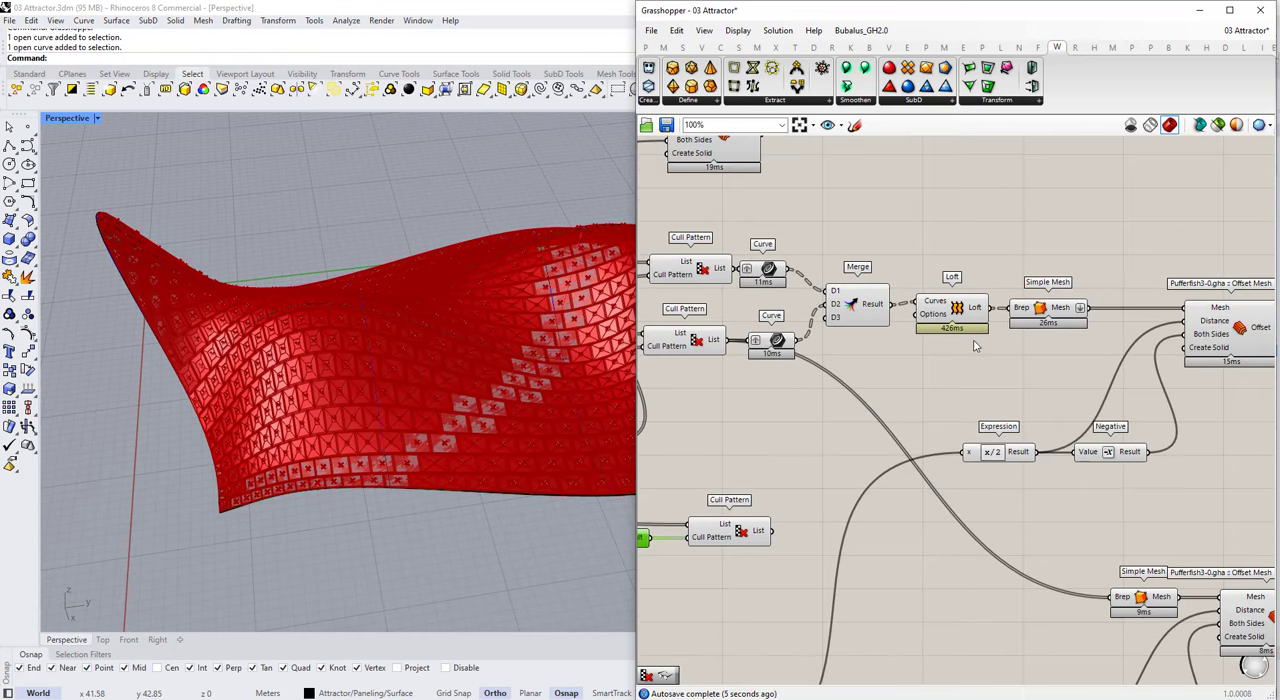
scroll(976, 345, down, 1)
scroll(1024, 334, up, 1)
shift+drag(852, 477, 1018, 323)
click(1212, 340)
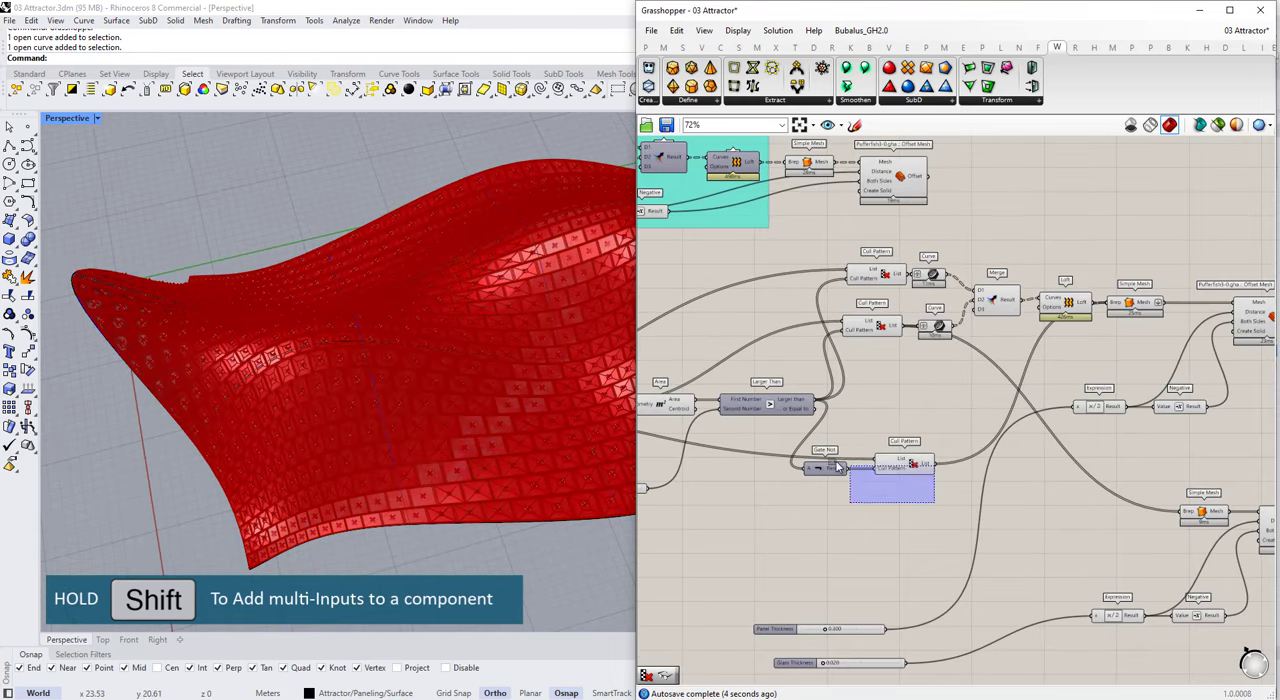
drag(950, 500, 918, 450)
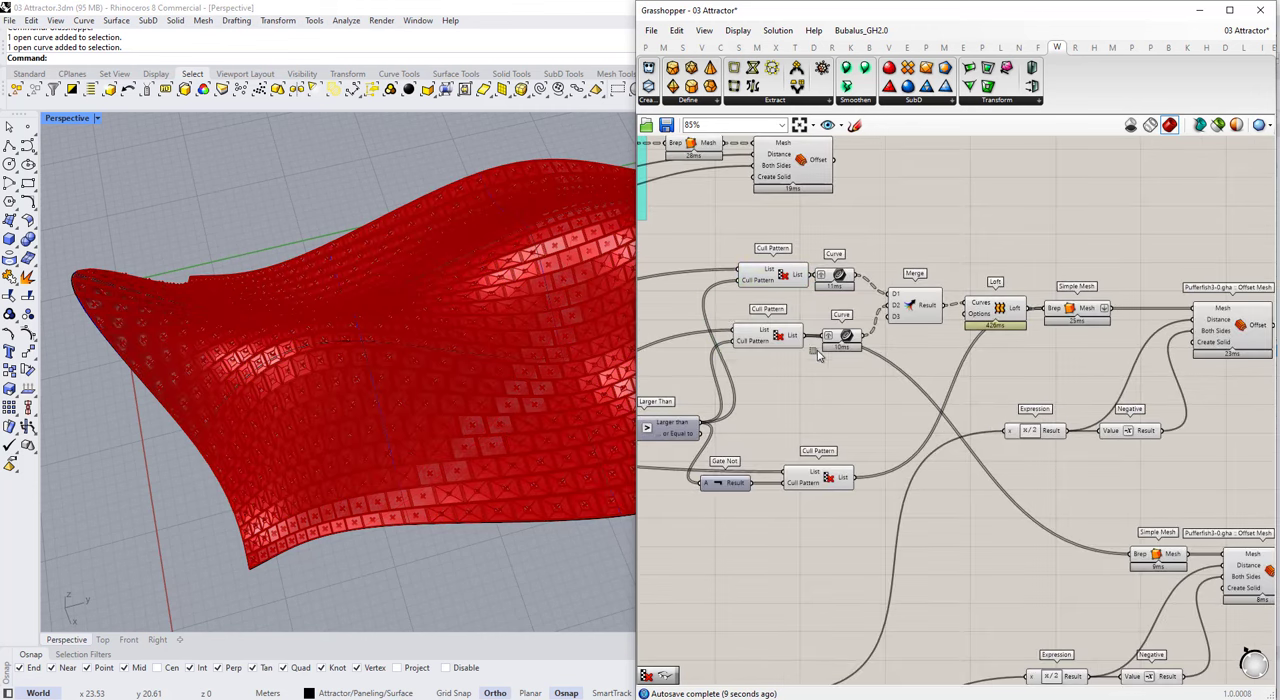
drag(715, 298, 865, 363)
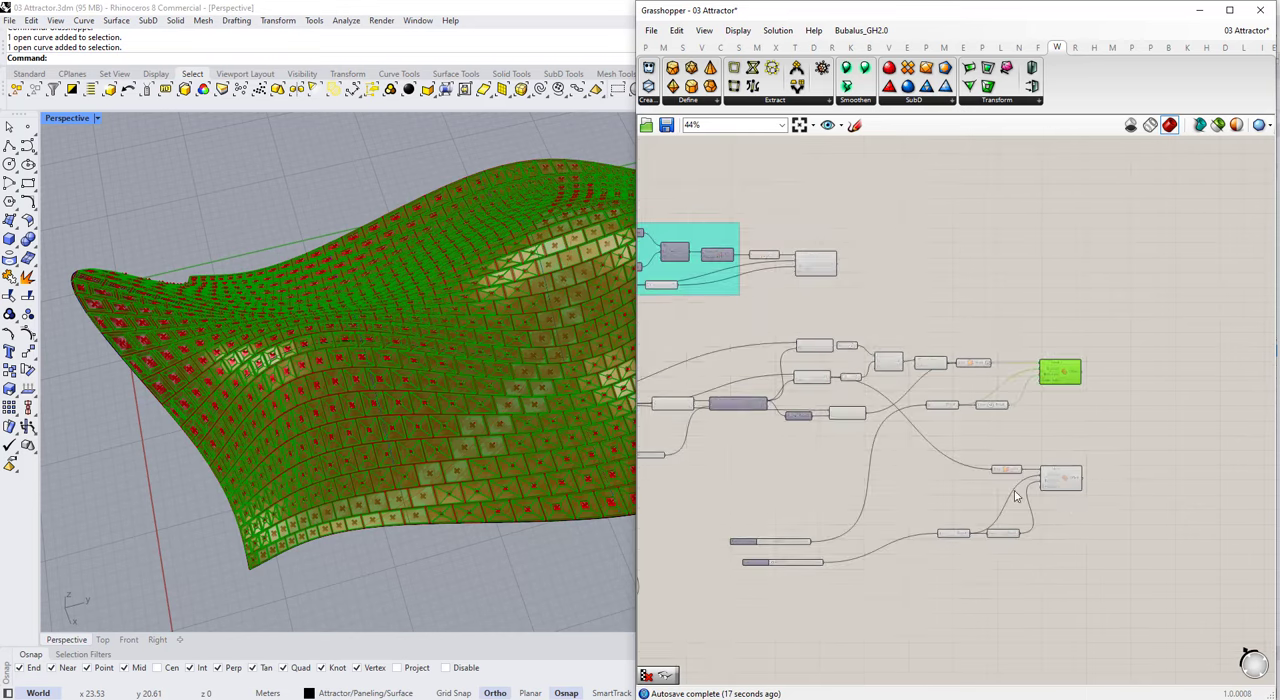
Step: Add a Geometry parameter beside the panel Offset Mesh and connect the Offset output to it
scroll(1015, 497, up, 4)
drag(886, 406, 1094, 337)
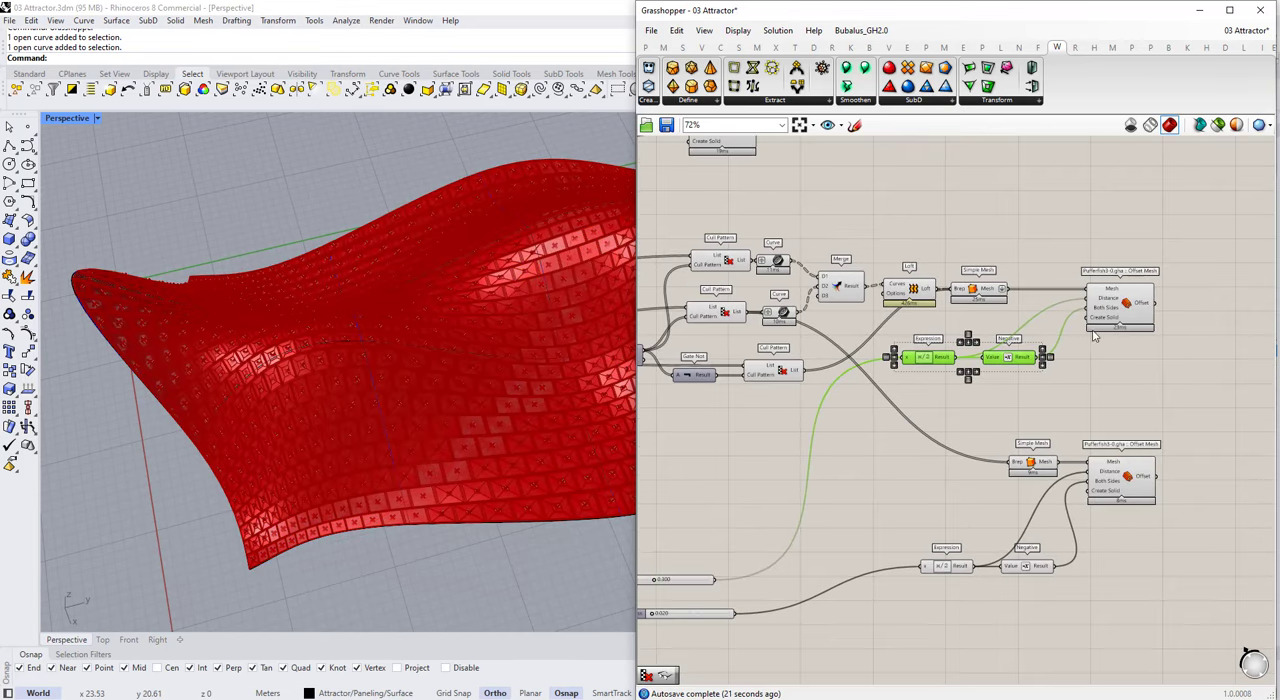
click(1098, 325)
double_click(1187, 384)
text(geom)
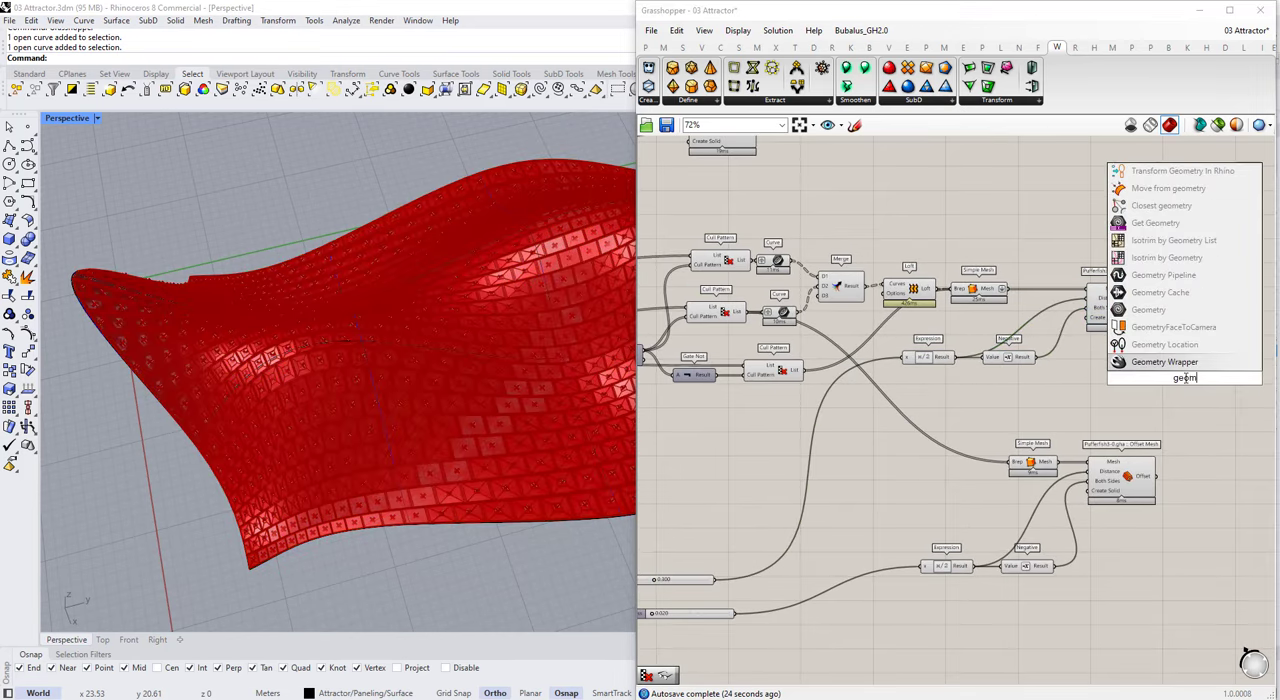
click(1154, 311)
click(1152, 320)
drag(1184, 376, 1206, 302)
scroll(1172, 318, down, 4)
scroll(1150, 317, up, 5)
Step: Flatten the panel Offset Mesh's Offset output and rename its Geometry parameter as Panels
right_click(989, 307)
scroll(1036, 320, up, 3)
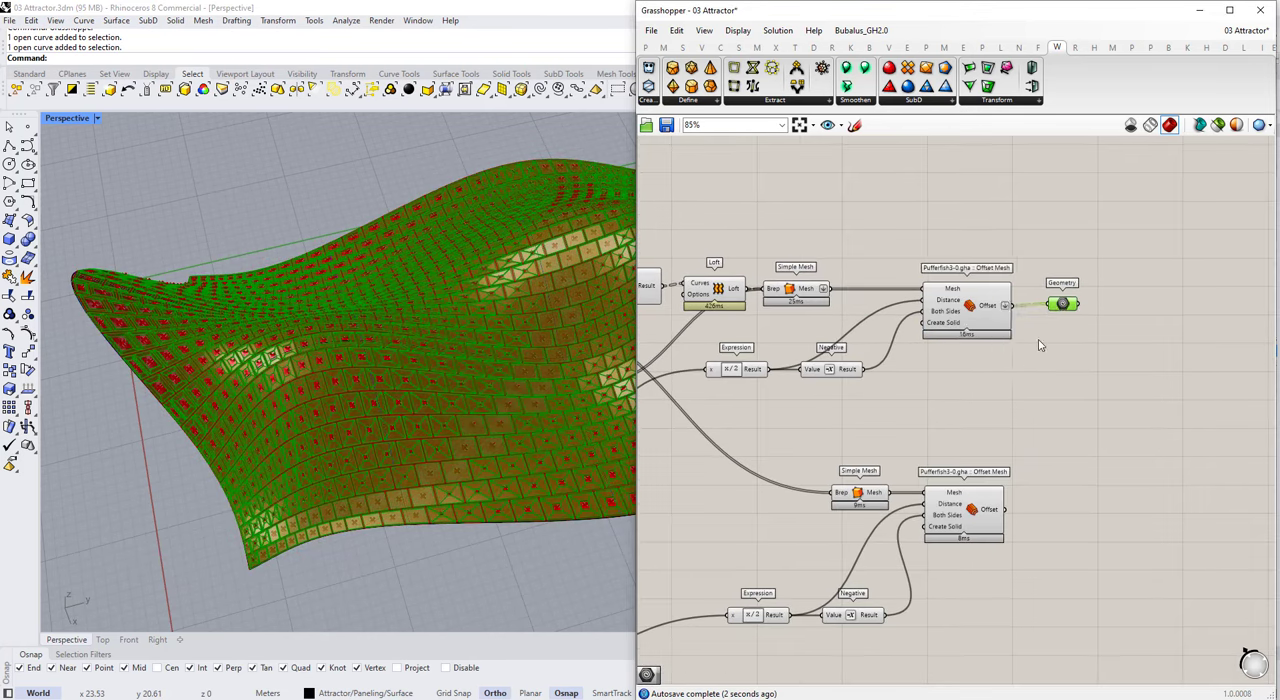
right_click(1077, 296)
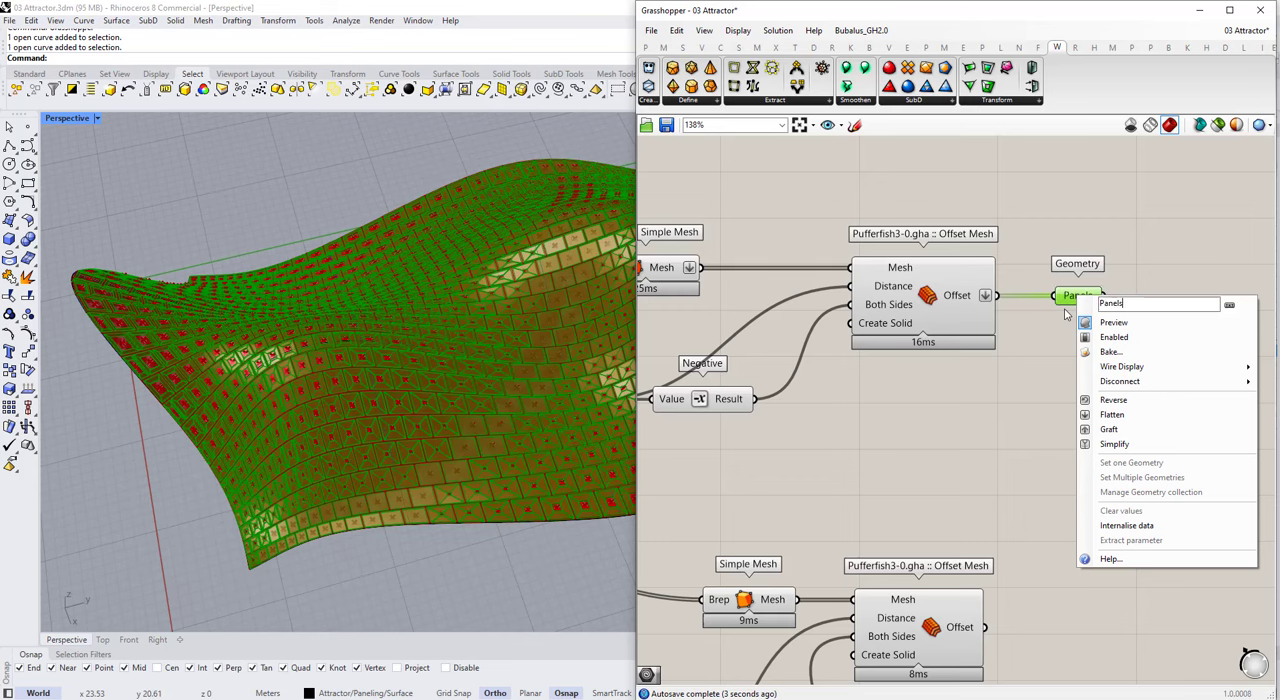
click(1004, 448)
Step: Place a copy of the Panels Geometry parameter beside the structure Offset Mesh and feed it from that component's Offset output
scroll(1010, 452, down, 5)
scroll(790, 311, up, 3)
click(760, 318)
click(900, 362)
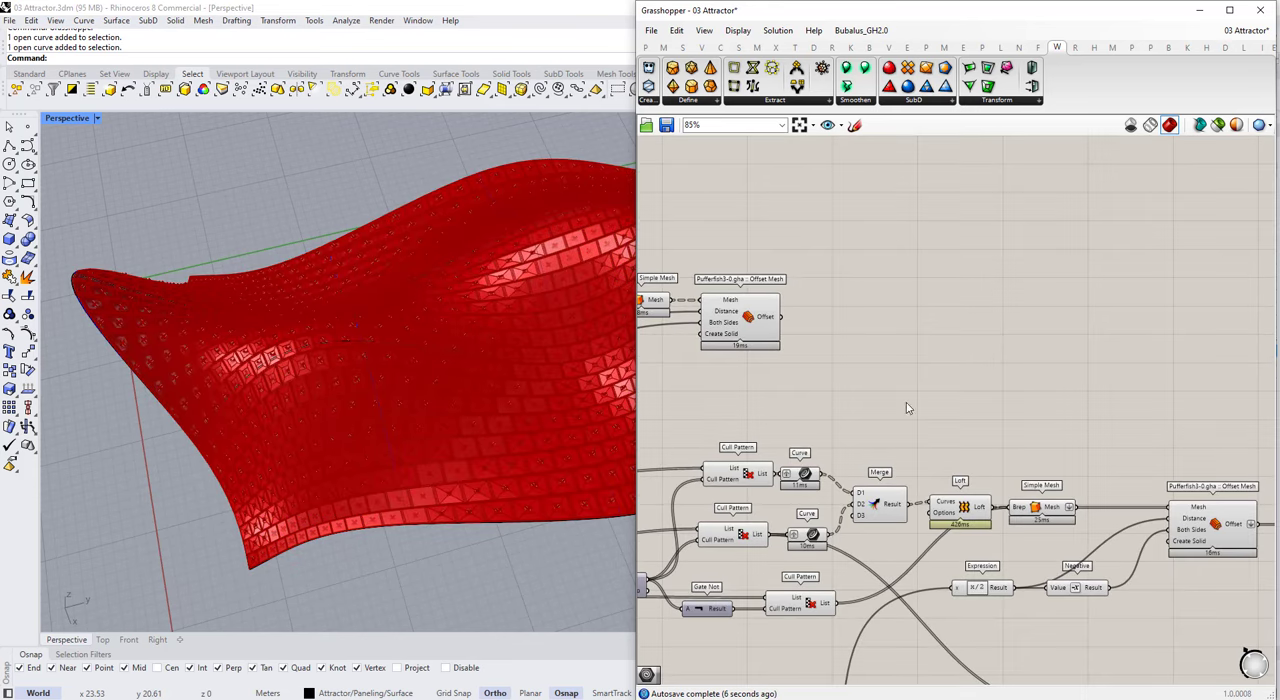
scroll(906, 402, down, 1)
right_drag(906, 402, 679, 352)
drag(1095, 411, 1010, 497)
alt+drag(780, 300, 752, 288)
scroll(752, 288, down, 4)
right_drag(684, 297, 800, 331)
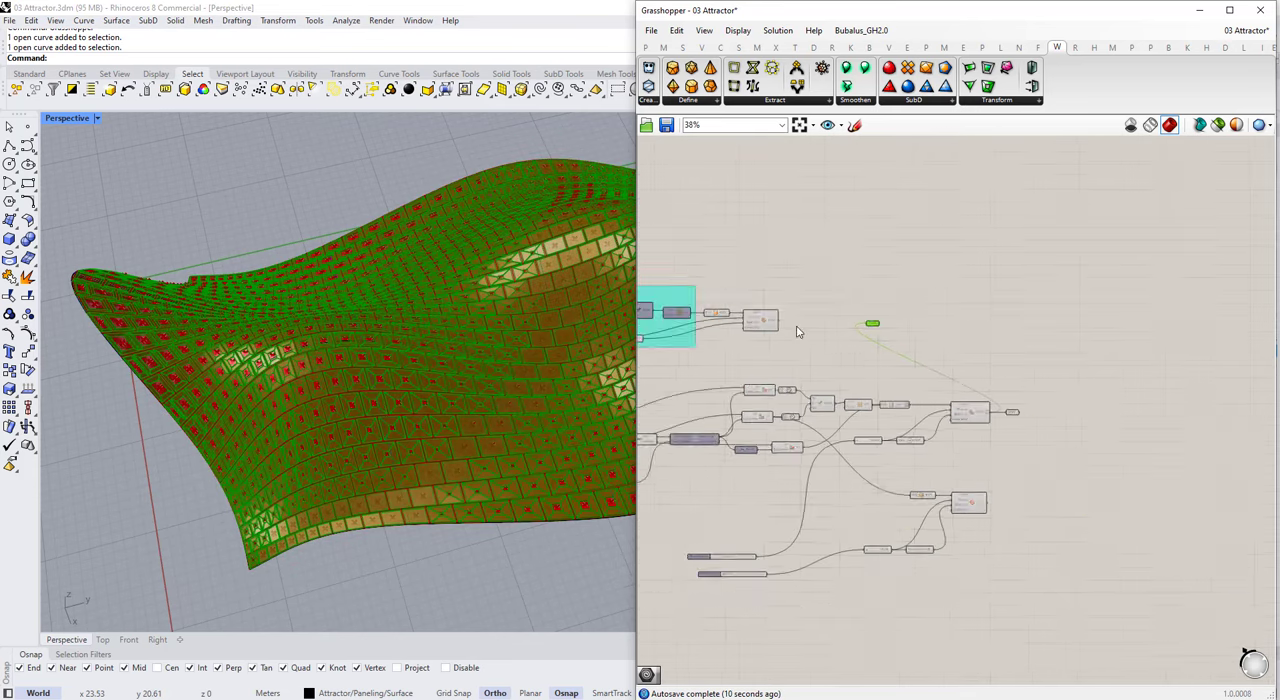
scroll(788, 326, up, 5)
drag(773, 314, 921, 323)
drag(836, 330, 954, 318)
Step: Rename the copied Geometry parameter as Structure and align it with the structure Offset Mesh
right_click(952, 319)
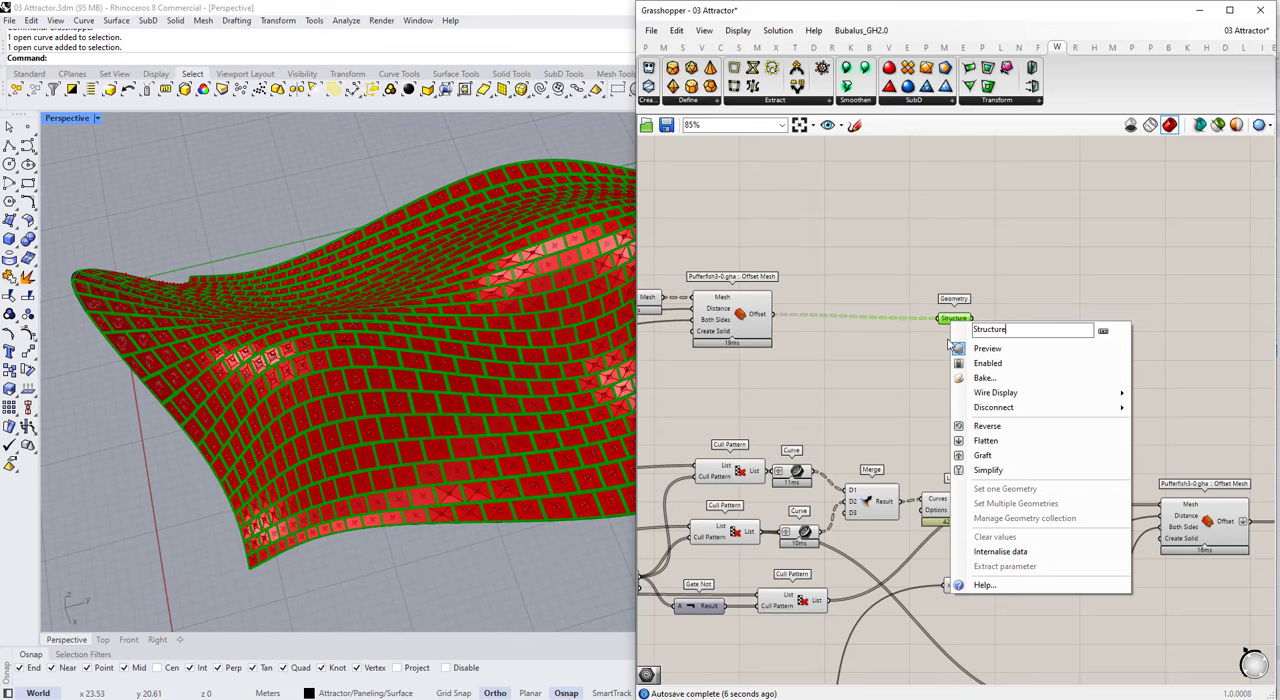
click(864, 378)
click(953, 319)
scroll(984, 332, down, 5)
right_drag(997, 341, 989, 328)
scroll(950, 436, up, 3)
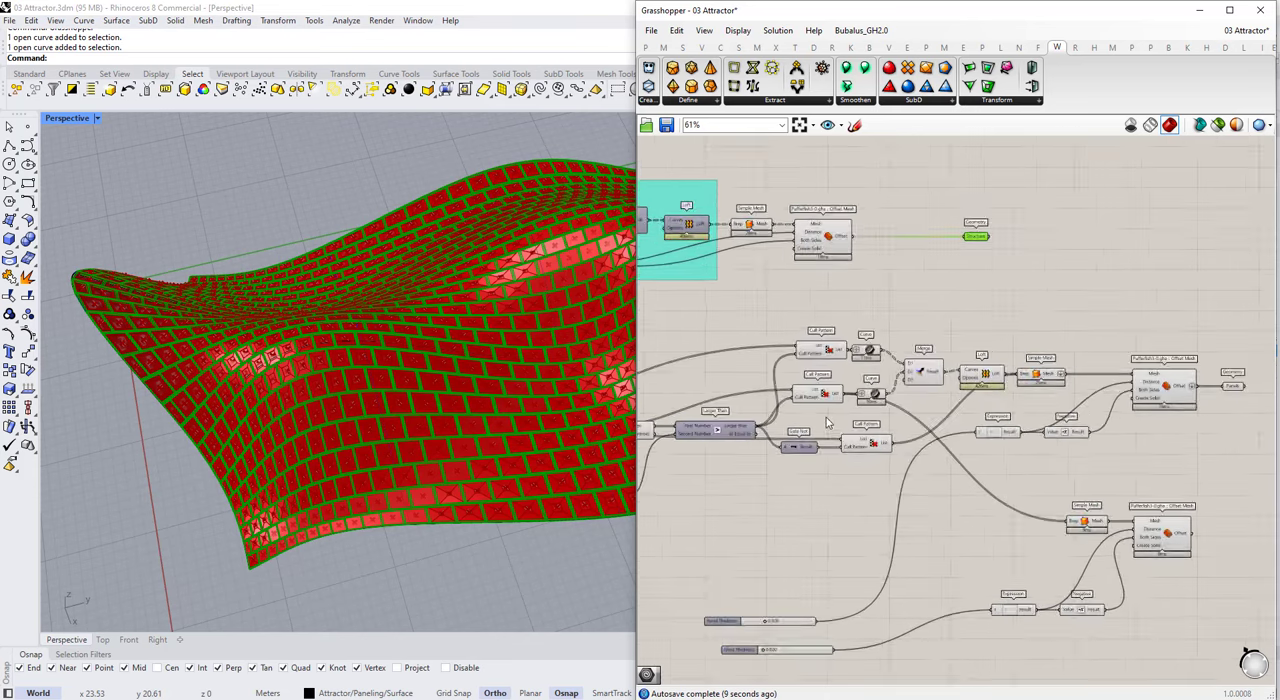
Step: Duplicate the Panels parameter beside the glass Offset Mesh, connect that component's Offset output to it and rename it Glass
scroll(1160, 400, up, 3)
click(1197, 298)
alt+drag(1205, 415, 1212, 557)
click(1180, 561)
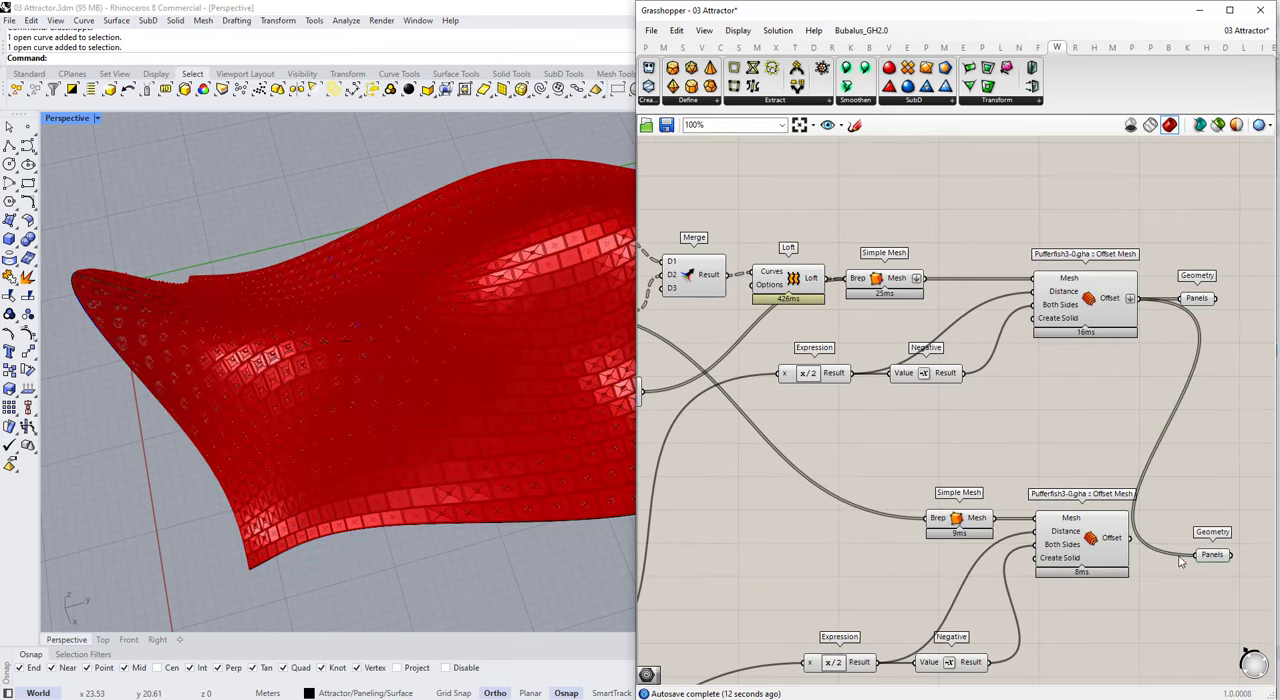
right_click(1207, 552)
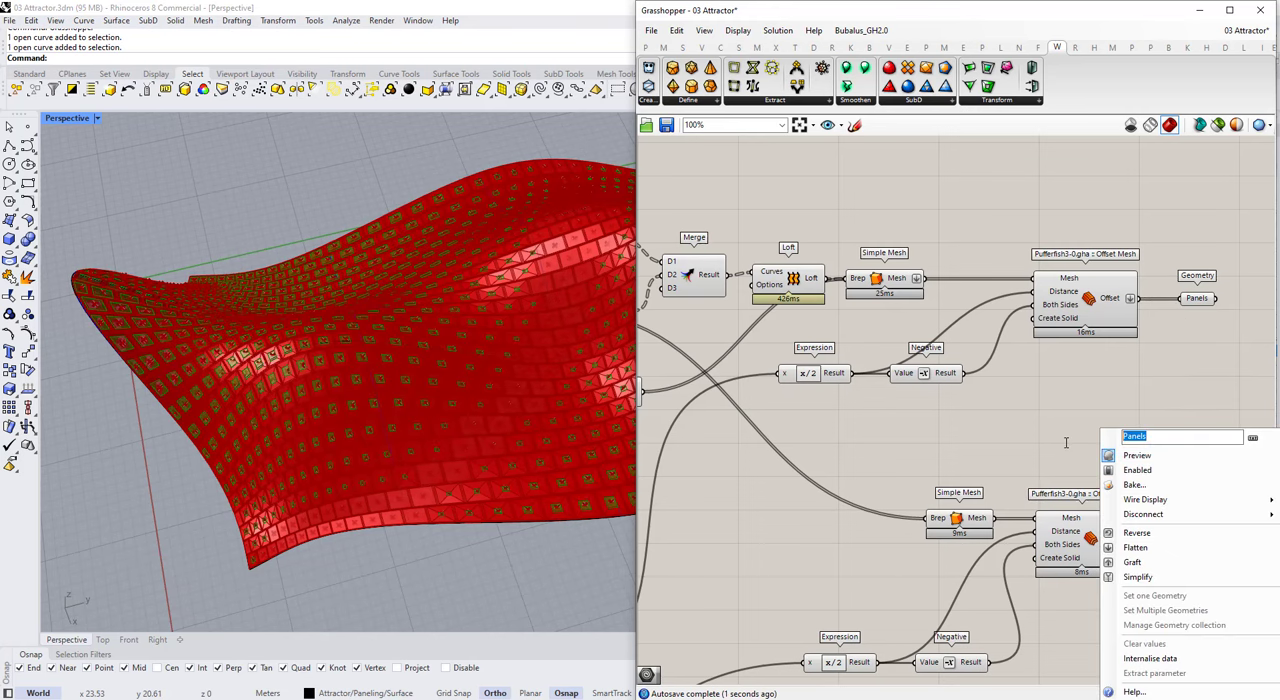
click(966, 453)
scroll(1086, 443, down, 4)
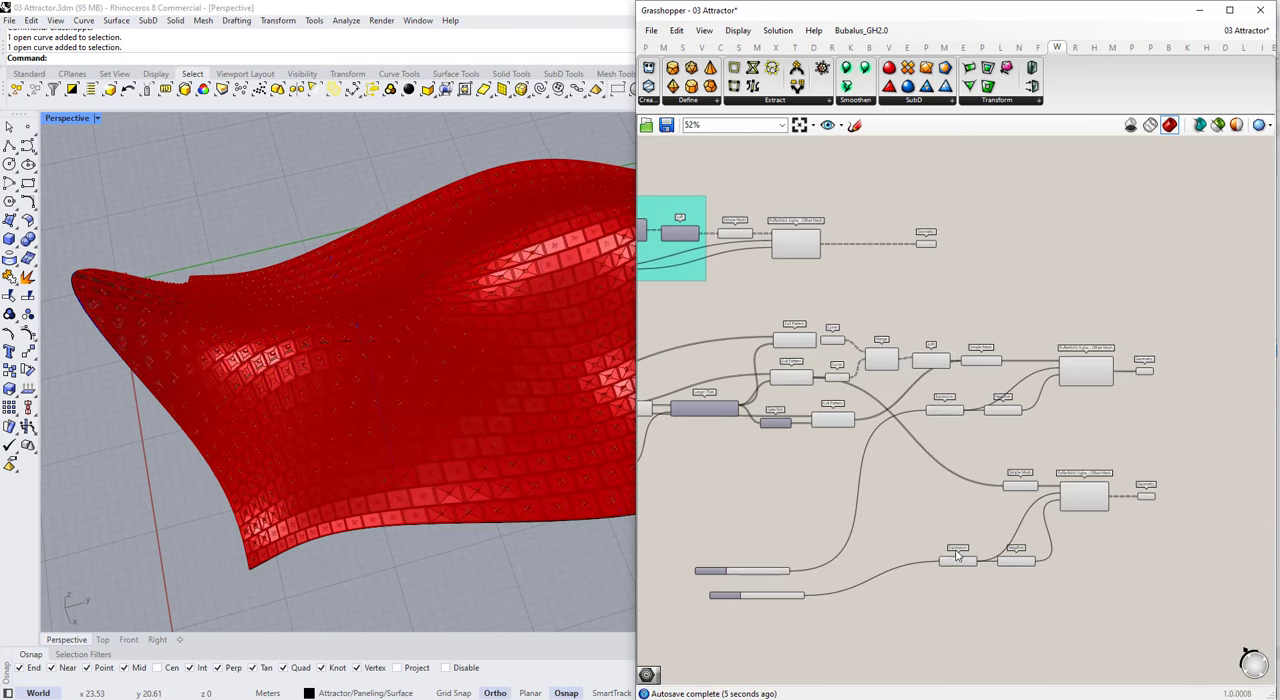
Step: Move the glass Expression and Negative components up, closer to the glass Offset Mesh
scroll(1000, 532, up, 2)
drag(1045, 586, 1027, 504)
scroll(1162, 557, down, 2)
Step: Turn off the preview of the components leading up to the Structure, Panels and Glass output parameters
drag(1184, 556, 676, 152)
middle_click(748, 223)
click(722, 184)
click(1269, 349)
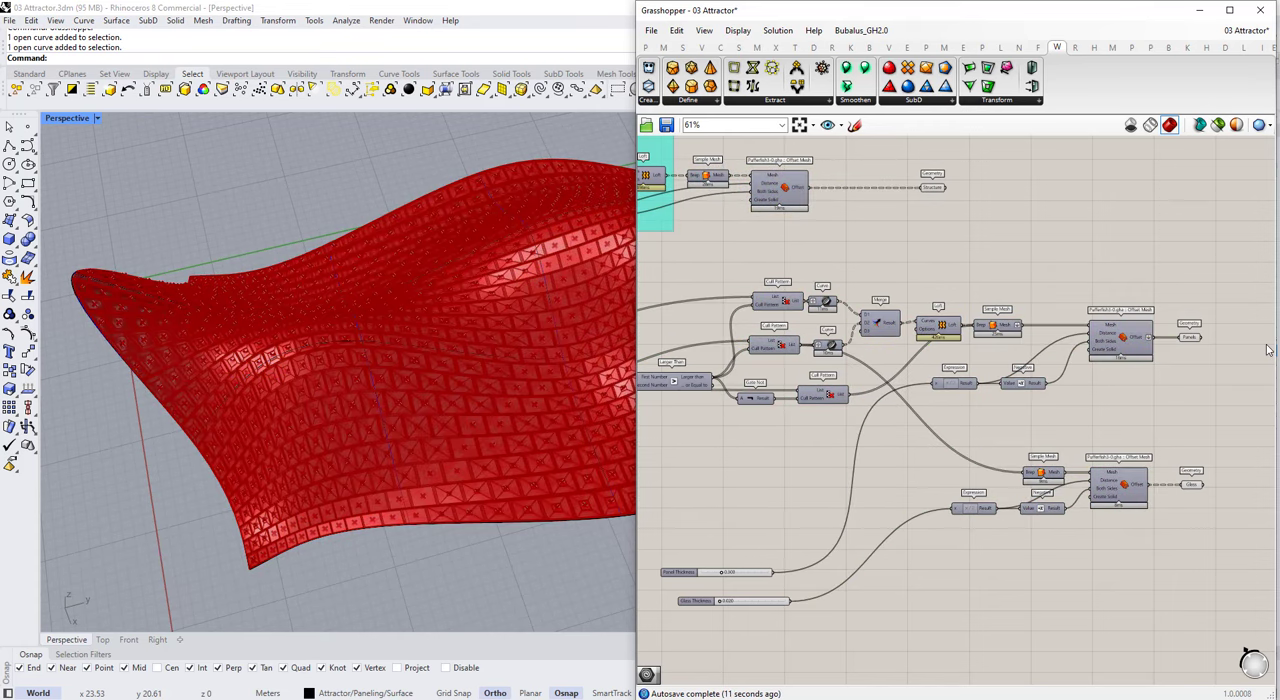
Step: Group the panel components from the Cull Patterns and Gate Not through Merge, Loft and Simple Mesh
scroll(1158, 349, down, 2)
scroll(1006, 366, up, 1)
scroll(1008, 369, down, 3)
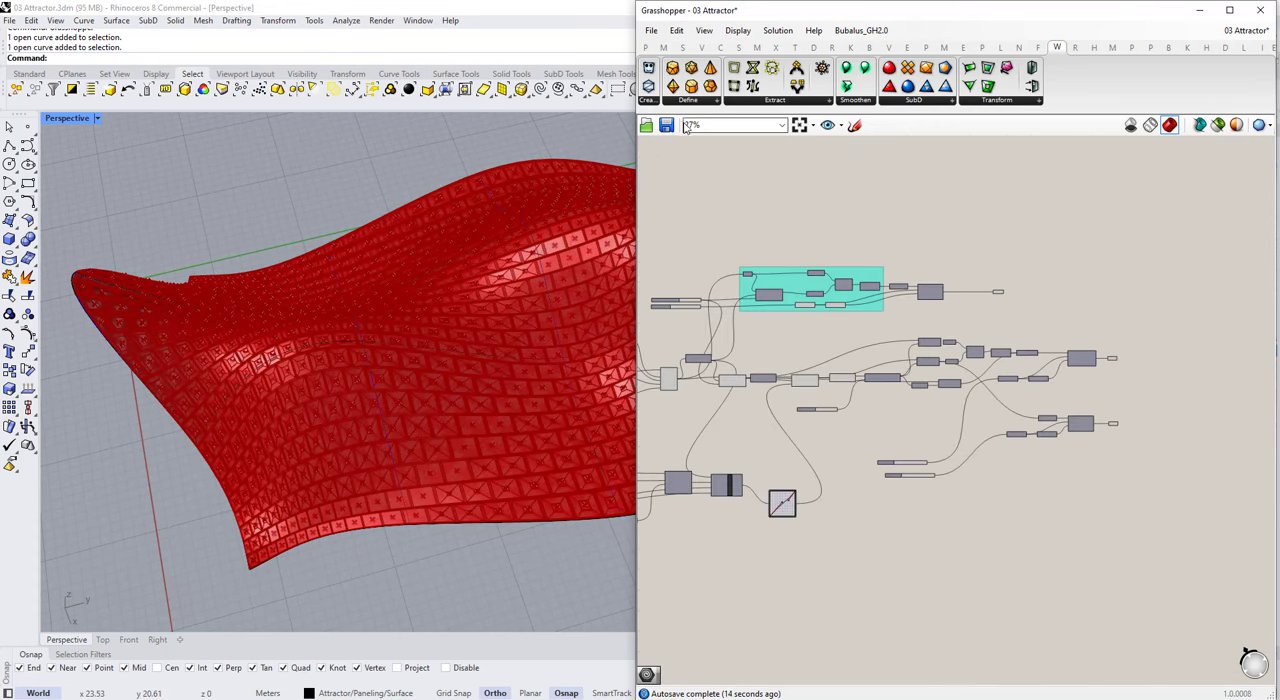
scroll(979, 388, up, 4)
drag(829, 239, 1146, 430)
scroll(750, 341, down, 3)
key(ctrl+g)
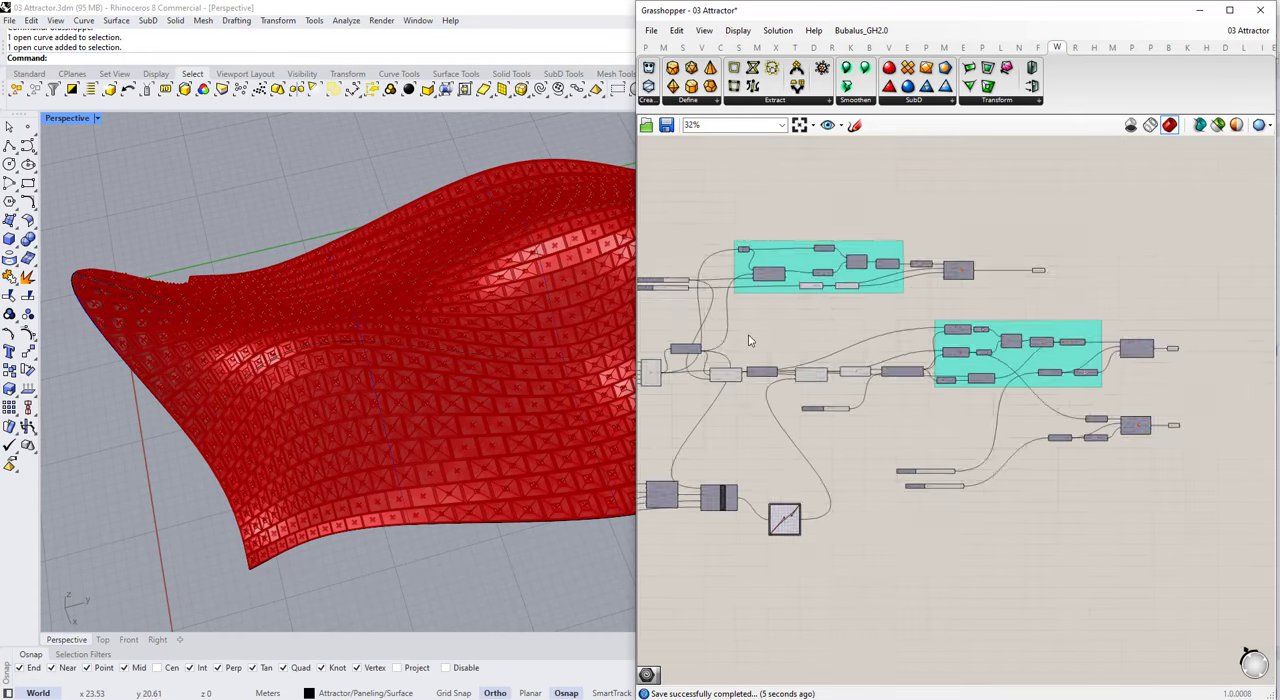
Step: Try toggling the preview of the Cull Pattern fed by the Gate Not
drag(688, 357, 912, 420)
click(976, 388)
middle_click(976, 388)
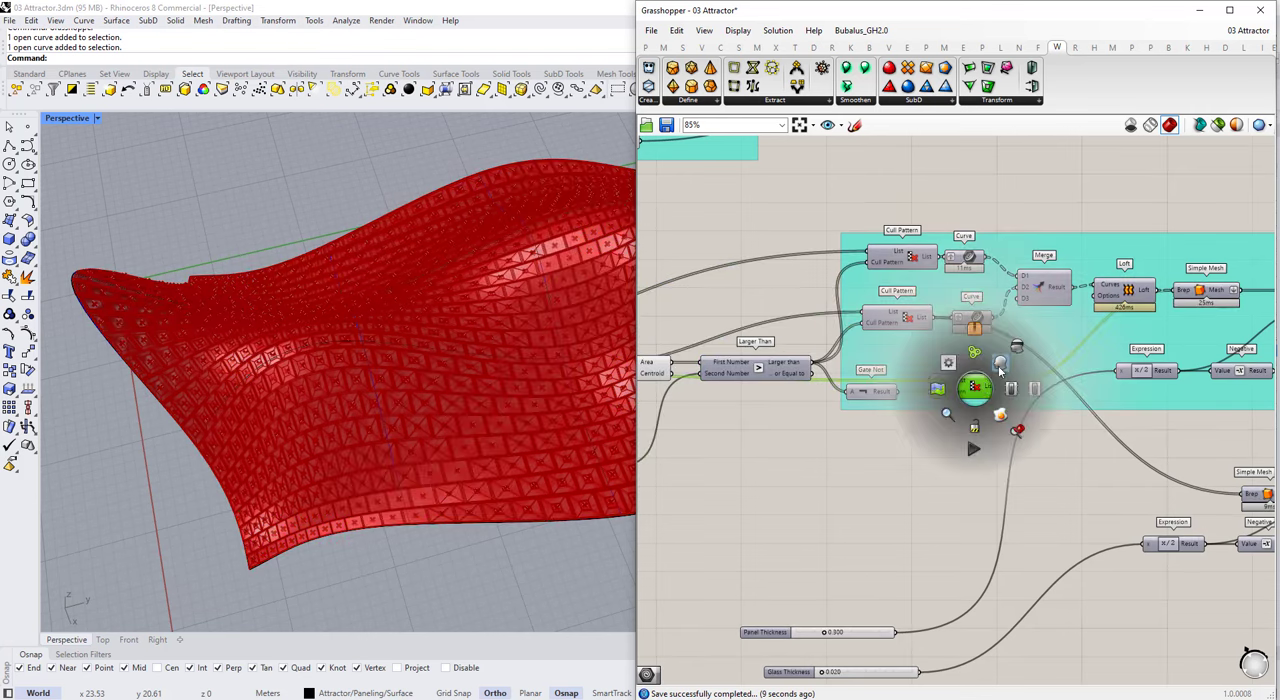
click(1012, 387)
middle_click(980, 388)
click(1012, 387)
Step: Move the Gate Not and its Cull Pattern to the upper end of the panel group
click(952, 433)
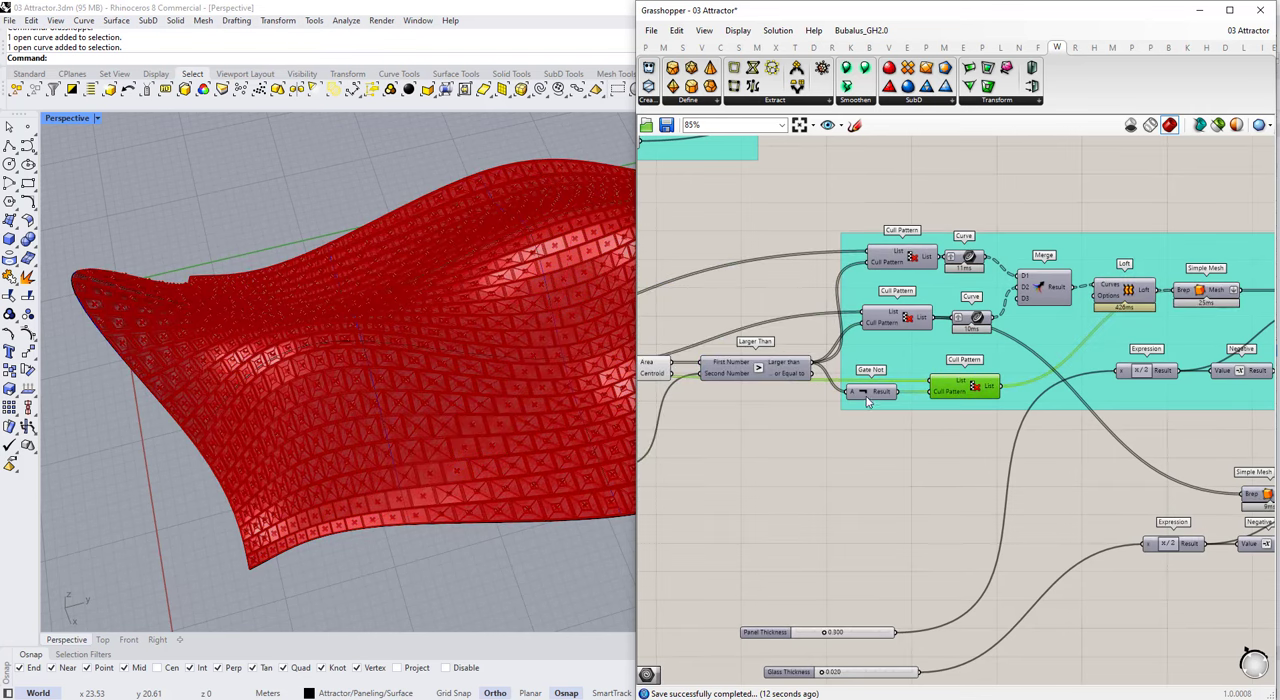
drag(938, 243, 963, 209)
click(955, 408)
Step: Group the row of Area, Scale, Area and Larger Than components
scroll(950, 400, down, 6)
drag(691, 380, 908, 452)
scroll(800, 430, up, 8)
key(ctrl+g)
Step: Move the Min. Area to Keep slider from beneath the Larger Than row to the column of input sliders
click(885, 526)
click(895, 508)
right_click(911, 448)
click(945, 594)
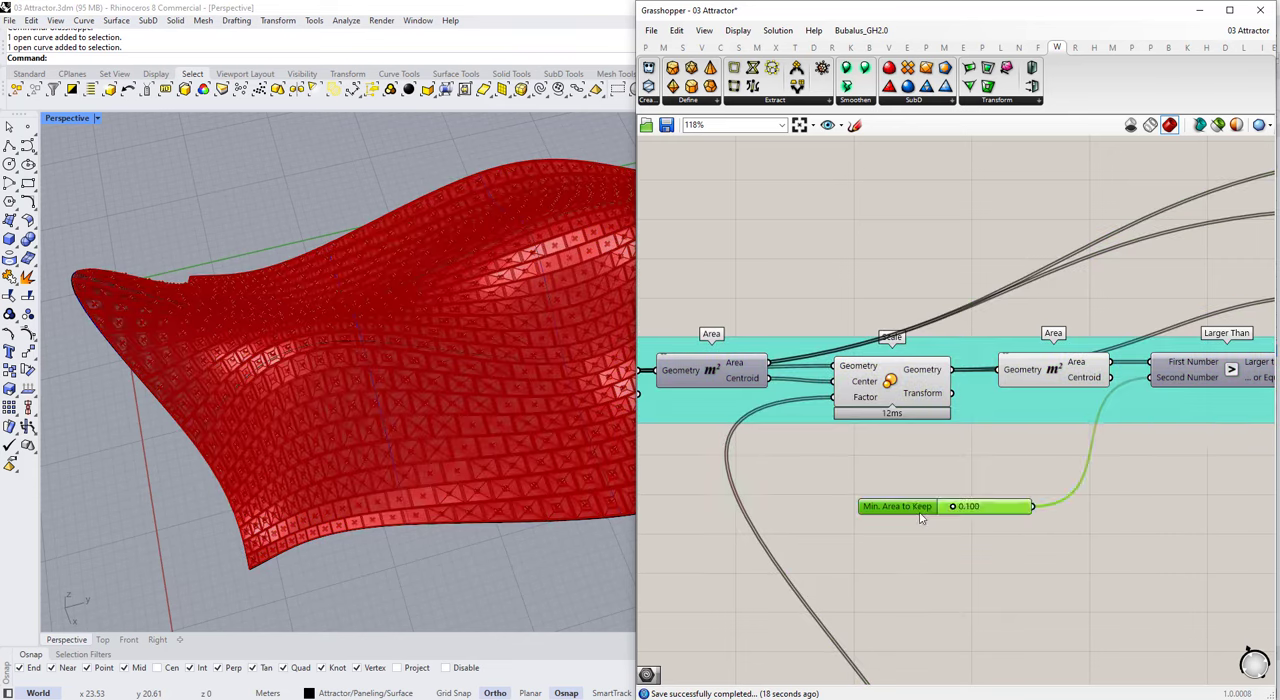
scroll(1161, 418, down, 7)
drag(915, 509, 812, 404)
scroll(1162, 421, down, 4)
scroll(990, 466, up, 5)
scroll(668, 374, down, 7)
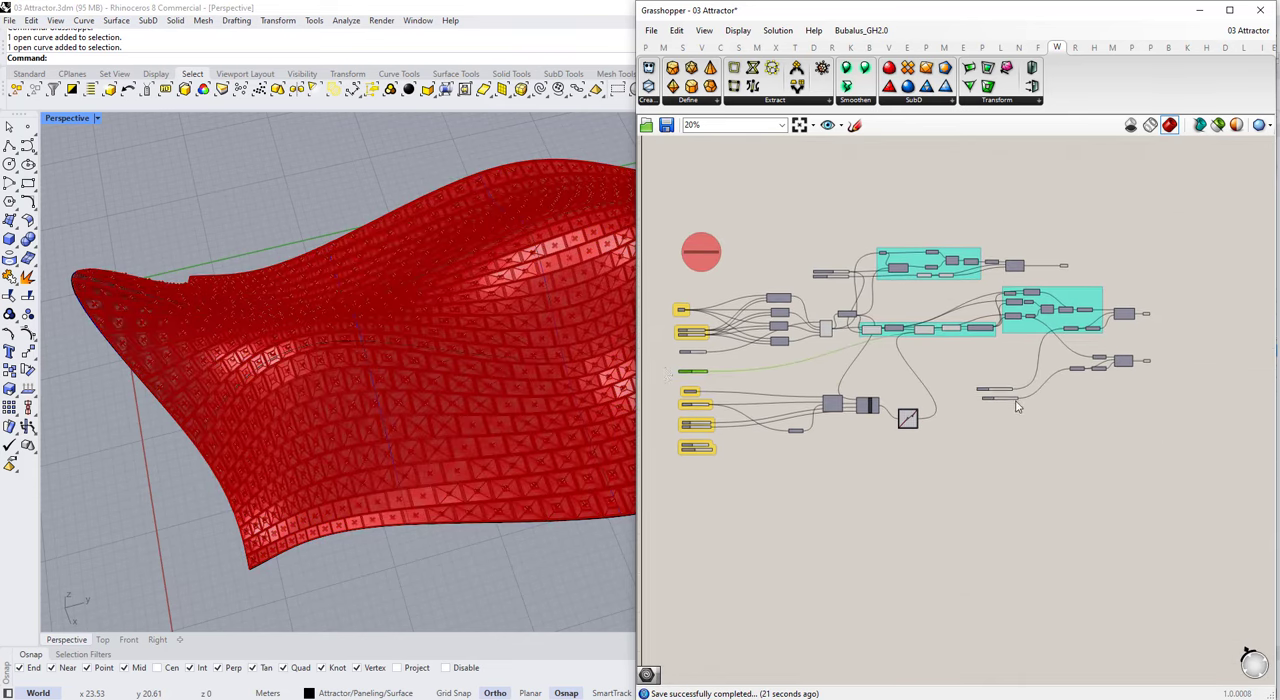
Step: Move the Panel Thickness and Glass Thickness sliders into the input column and stack them near Min. Area to Keep
drag(985, 395, 705, 362)
scroll(705, 362, up, 10)
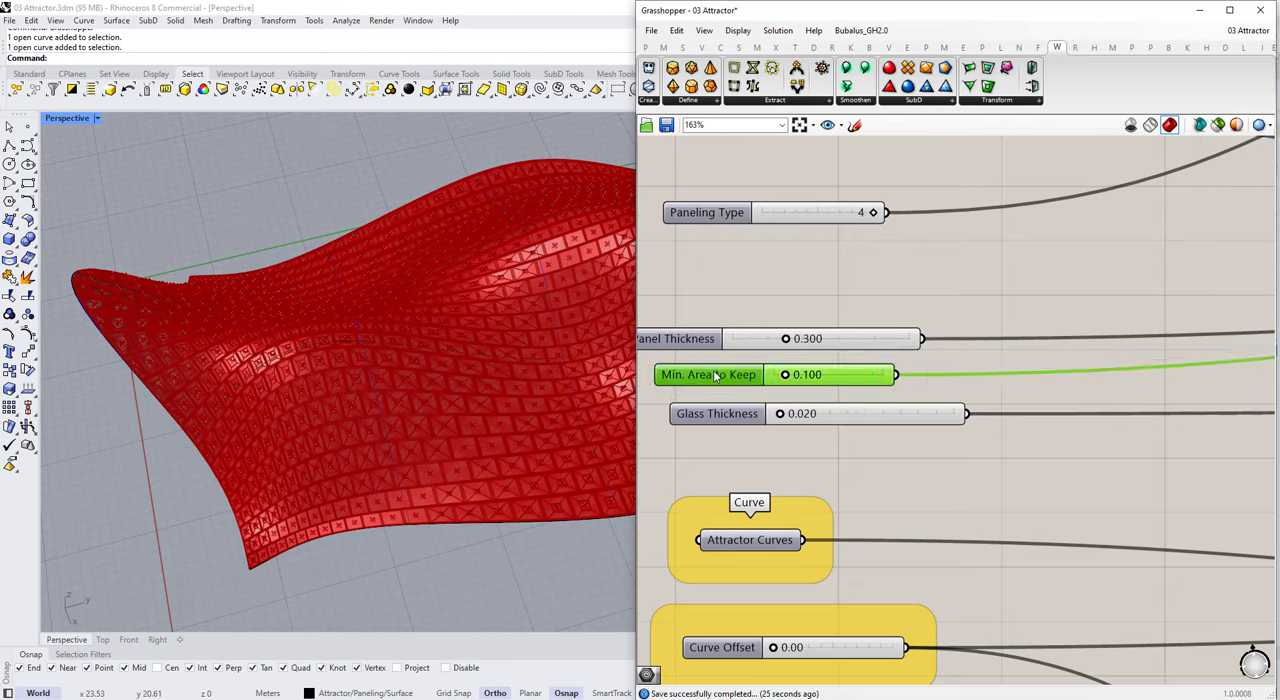
scroll(893, 453, down, 3)
scroll(893, 453, up, 2)
drag(735, 425, 762, 342)
shift+click(703, 386)
scroll(757, 380, down, 6)
scroll(1150, 196, up, 4)
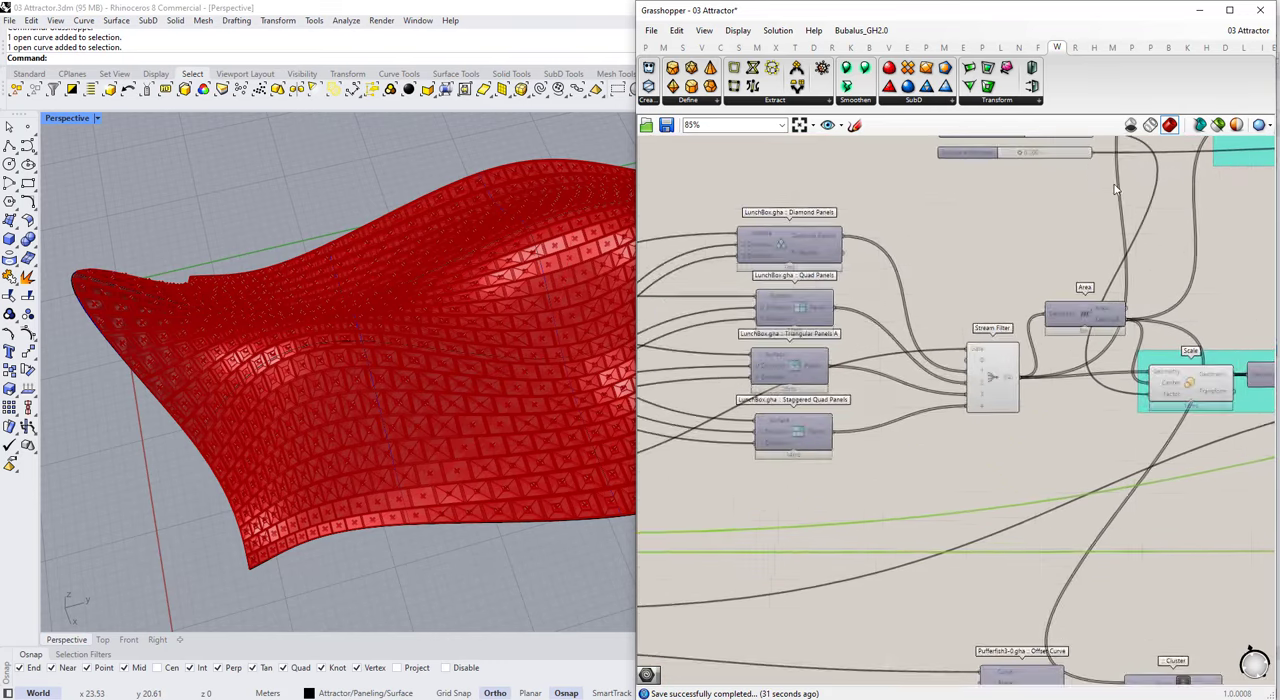
Step: Move the Structure Width Scale Factor and Structure thickness sliders into the column of input sliders
right_drag(996, 158, 995, 218)
scroll(1001, 213, up, 1)
click(965, 223)
shift+click(955, 201)
scroll(1002, 209, down, 7)
drag(955, 201, 836, 325)
scroll(770, 370, up, 5)
click(893, 437)
Step: Stack the structure sliders under Glass Thickness, with Min. Area to Keep at the end of the stack
scroll(893, 437, down, 4)
scroll(835, 450, up, 5)
scroll(842, 402, down, 4)
drag(848, 398, 935, 572)
scroll(850, 422, up, 3)
drag(897, 453, 896, 481)
scroll(896, 481, down, 4)
scroll(1113, 445, up, 2)
Step: Delete the unused Offset Curve component, its Negative and the Curve Offset slider
click(1115, 443)
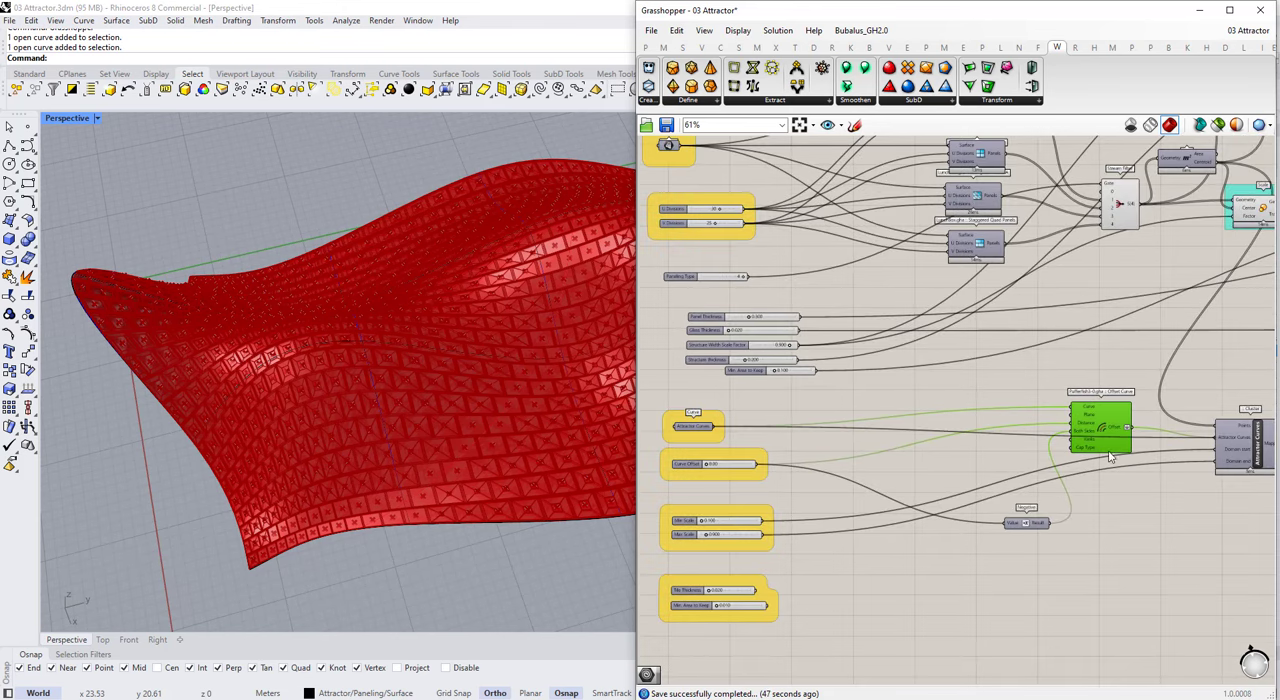
scroll(1105, 443, down, 1)
scroll(801, 464, up, 5)
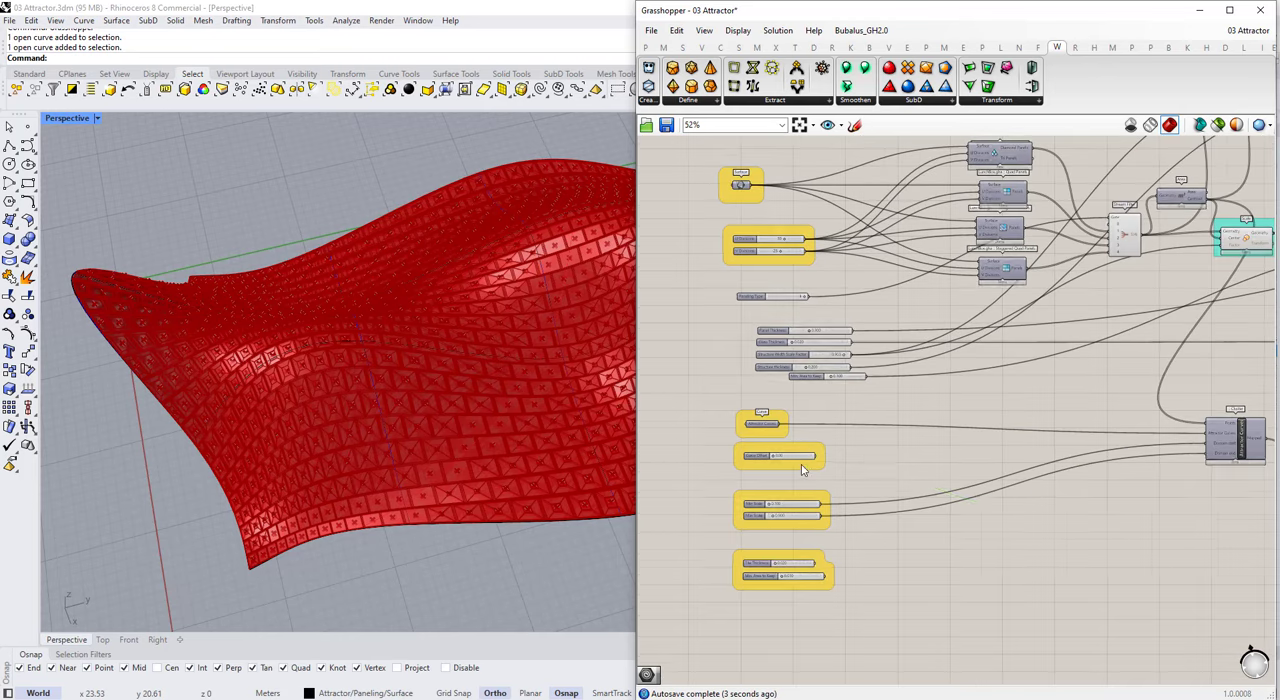
drag(690, 398, 928, 630)
scroll(866, 560, down, 1)
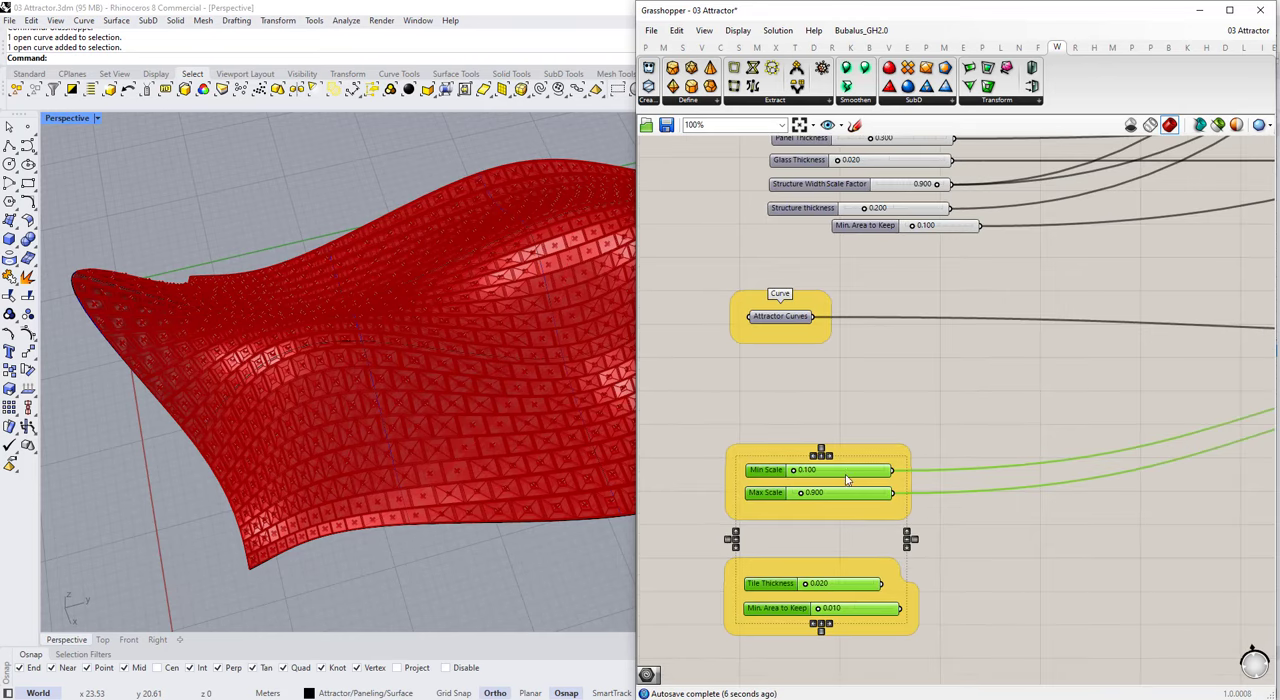
Step: Move the Min Scale and Max Scale group up under Attractor Curves and delete the unconnected Tile Thickness slider group
drag(850, 482, 855, 430)
click(855, 472)
scroll(848, 445, up, 2)
scroll(782, 455, down, 2)
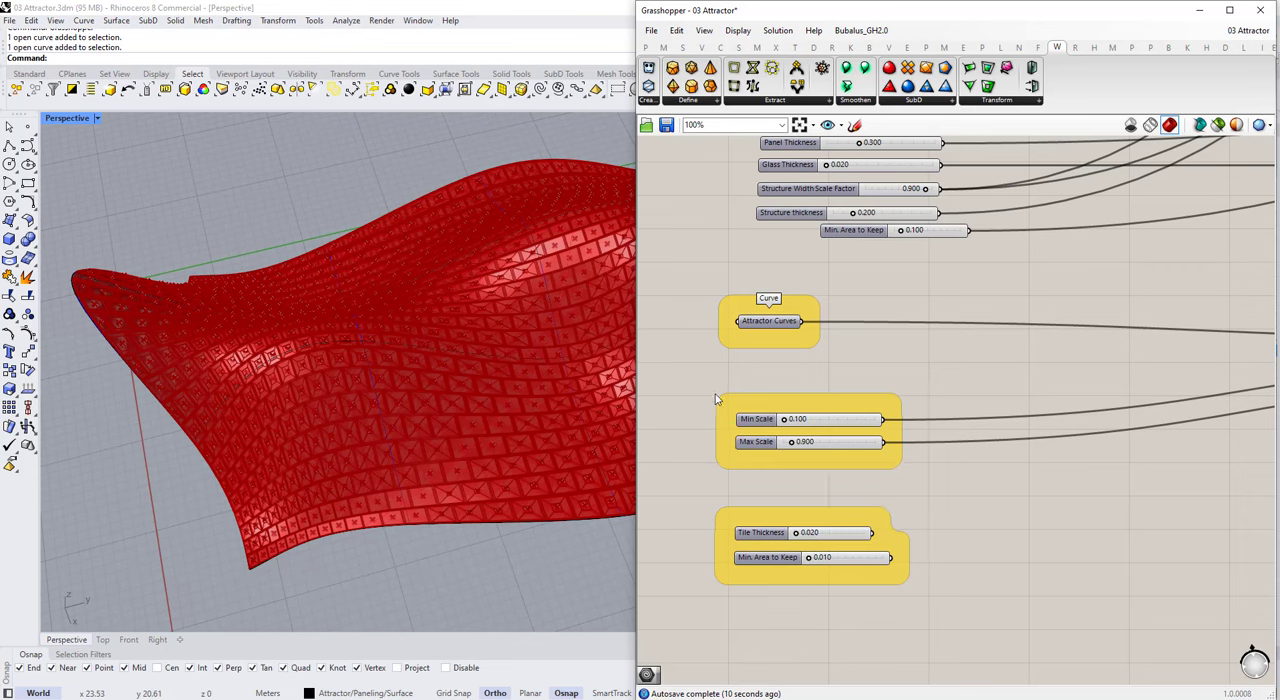
drag(715, 399, 895, 527)
scroll(780, 535, down, 6)
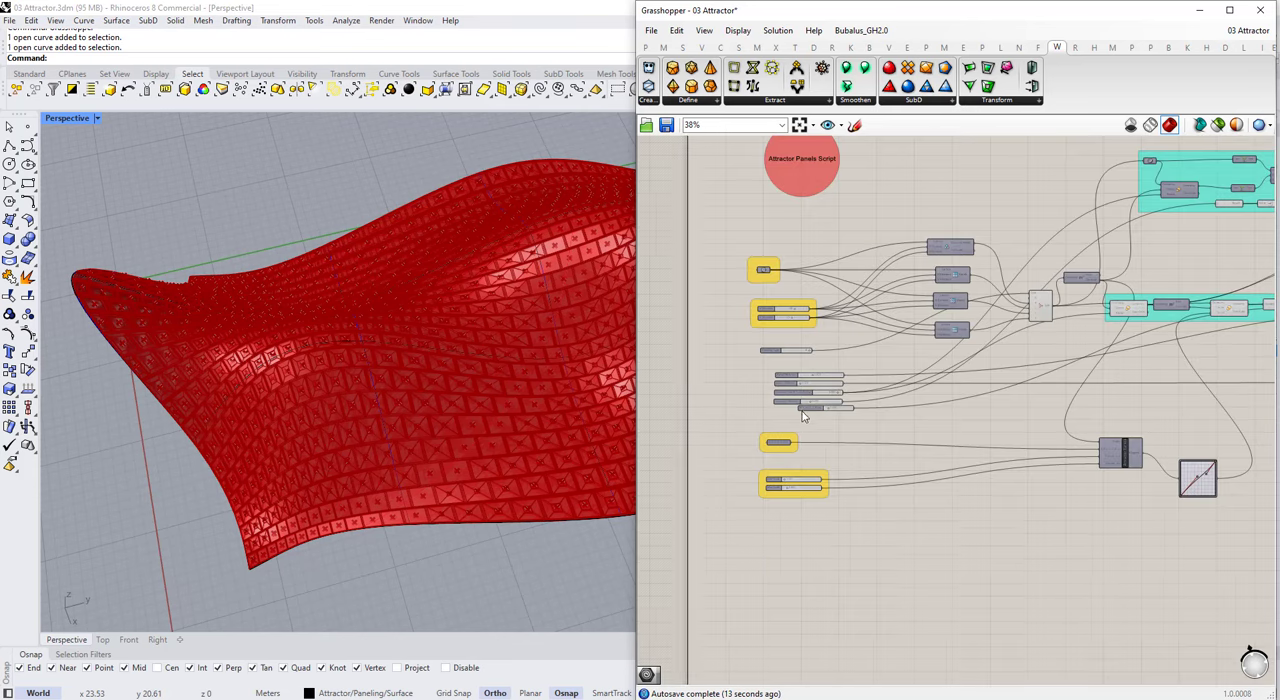
Step: Place the Min. Area to Keep slider directly below the Paneling Type slider
scroll(803, 412, up, 8)
drag(805, 417, 889, 448)
scroll(889, 449, down, 3)
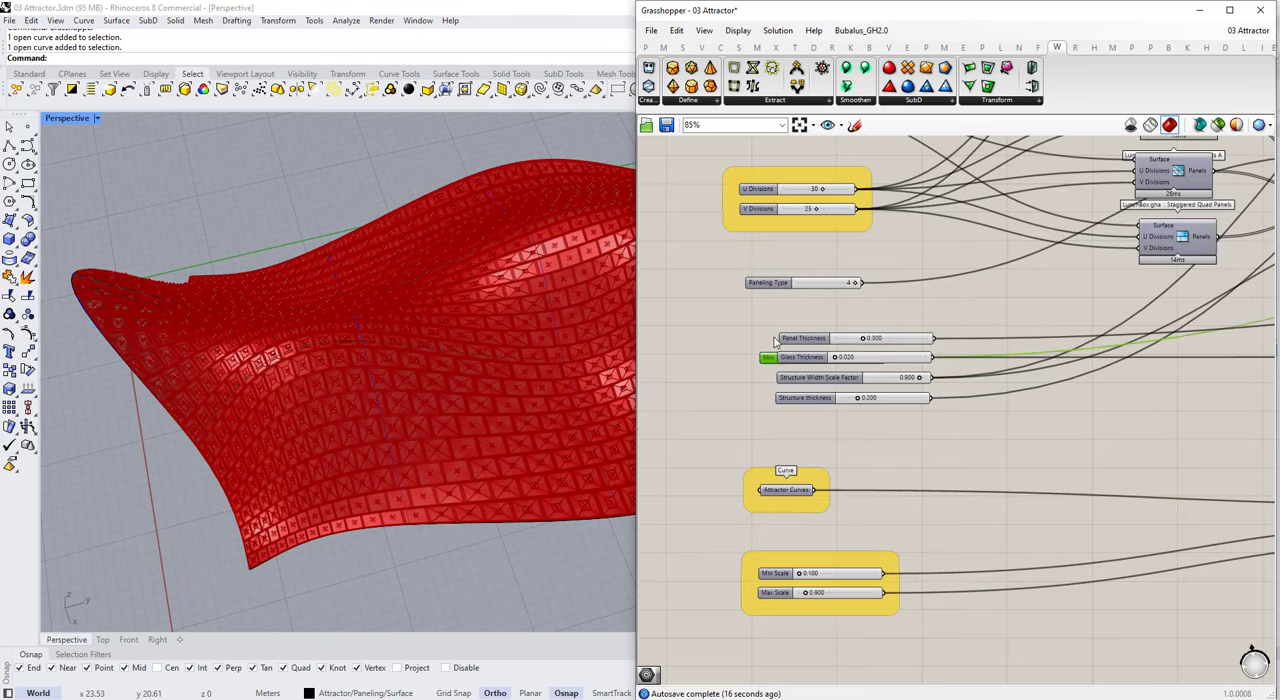
scroll(762, 315, up, 3)
drag(755, 331, 720, 238)
drag(756, 271, 743, 233)
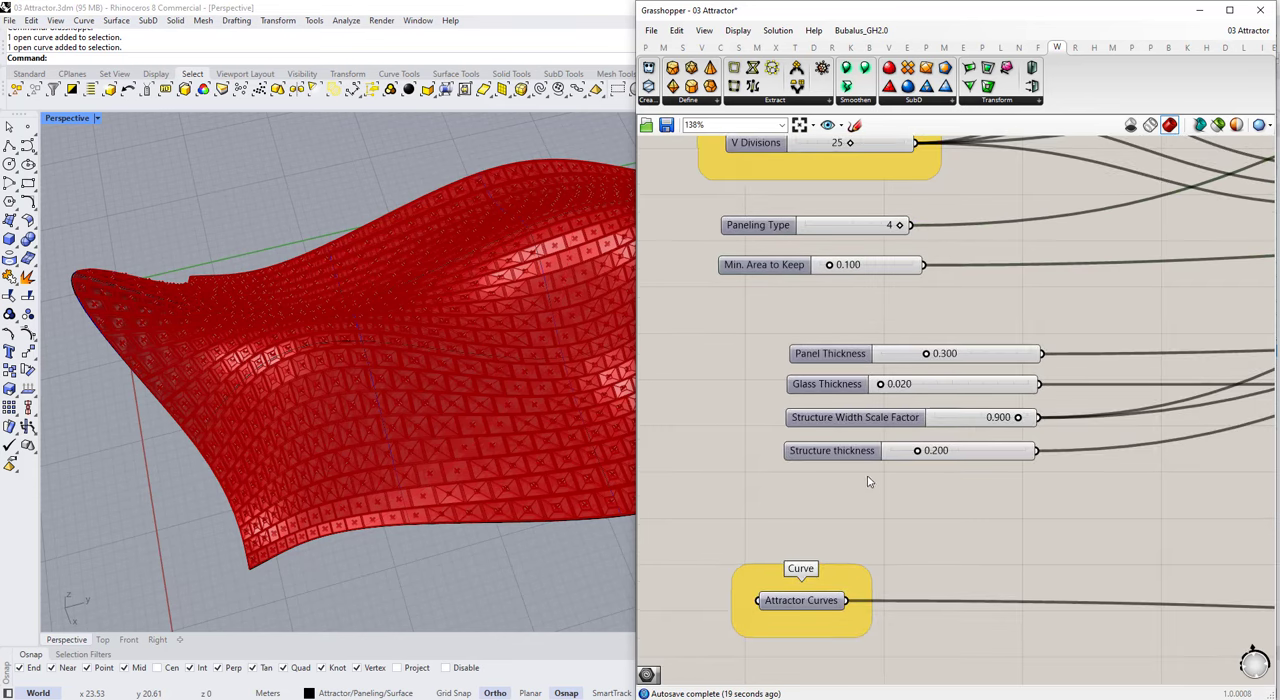
Step: Align the panel, glass and structure sliders with the other inputs in the column
drag(868, 479, 828, 346)
click(904, 475)
click(876, 516)
scroll(874, 454, down, 6)
drag(920, 234, 831, 583)
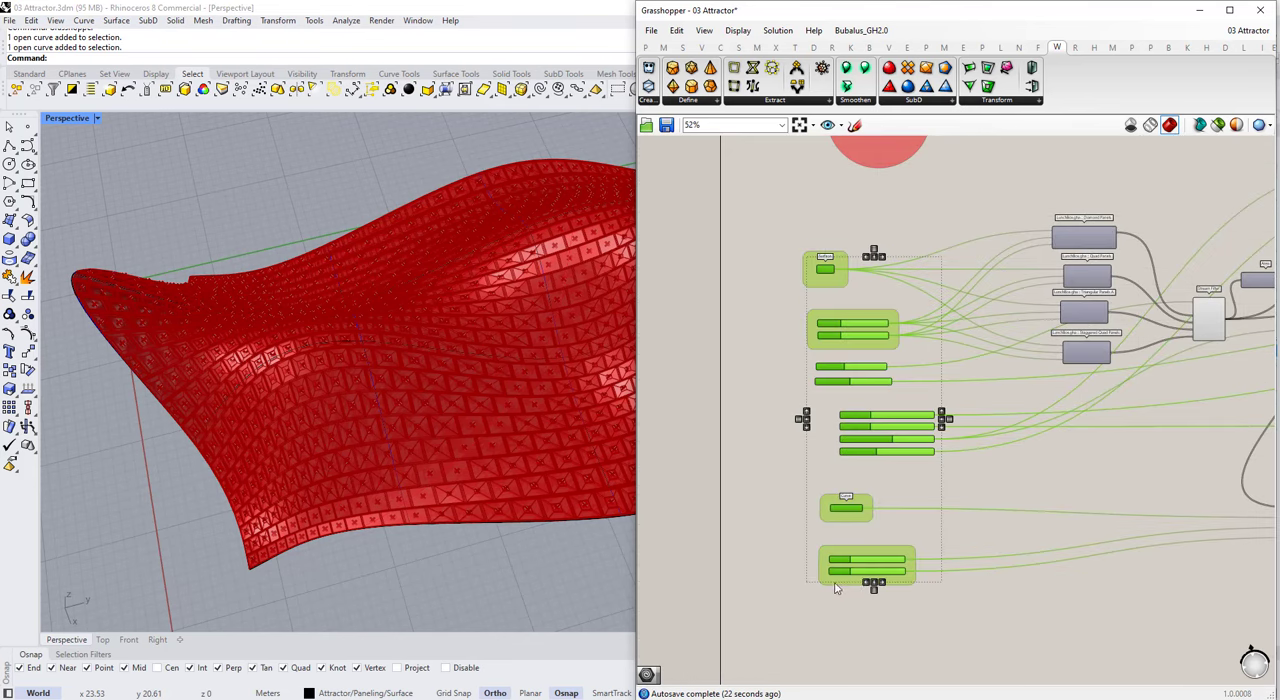
click(853, 616)
Step: Group Paneling Type with Min. Area to Keep, and put the four thickness and structure sliders in their own group
scroll(839, 468, up, 5)
scroll(839, 470, down, 1)
drag(905, 480, 784, 258)
right_click(788, 237)
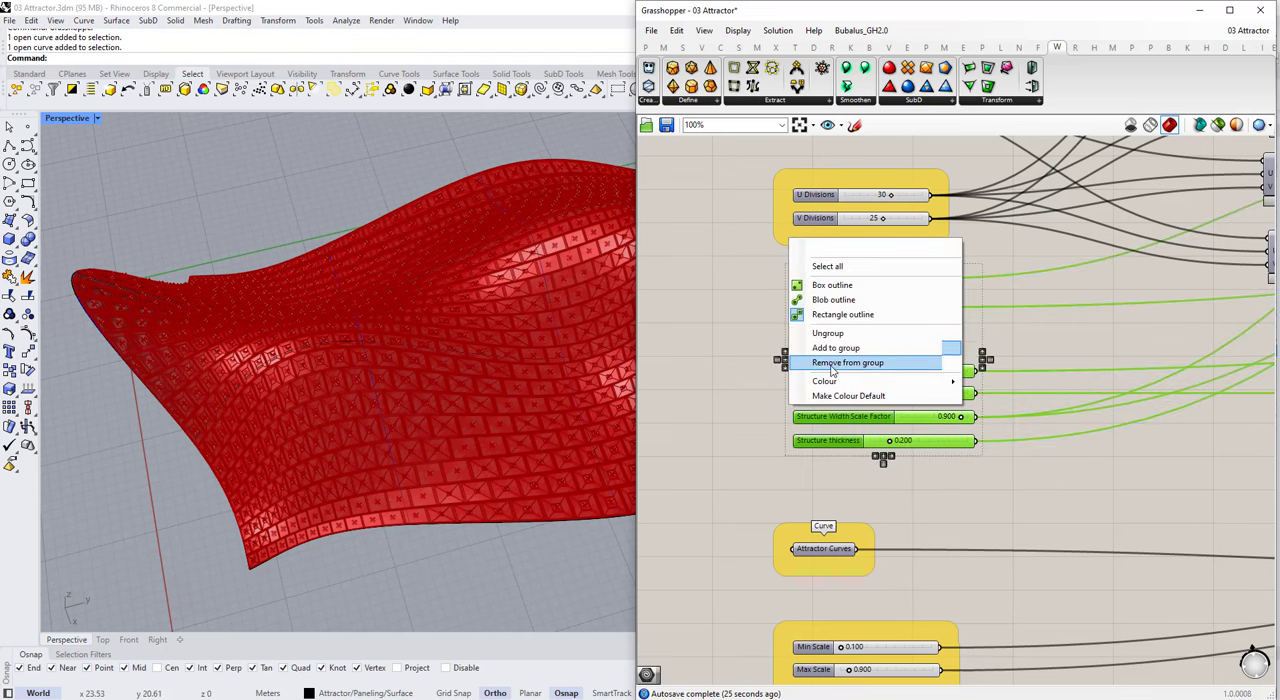
click(830, 353)
click(830, 357)
scroll(815, 405, up, 2)
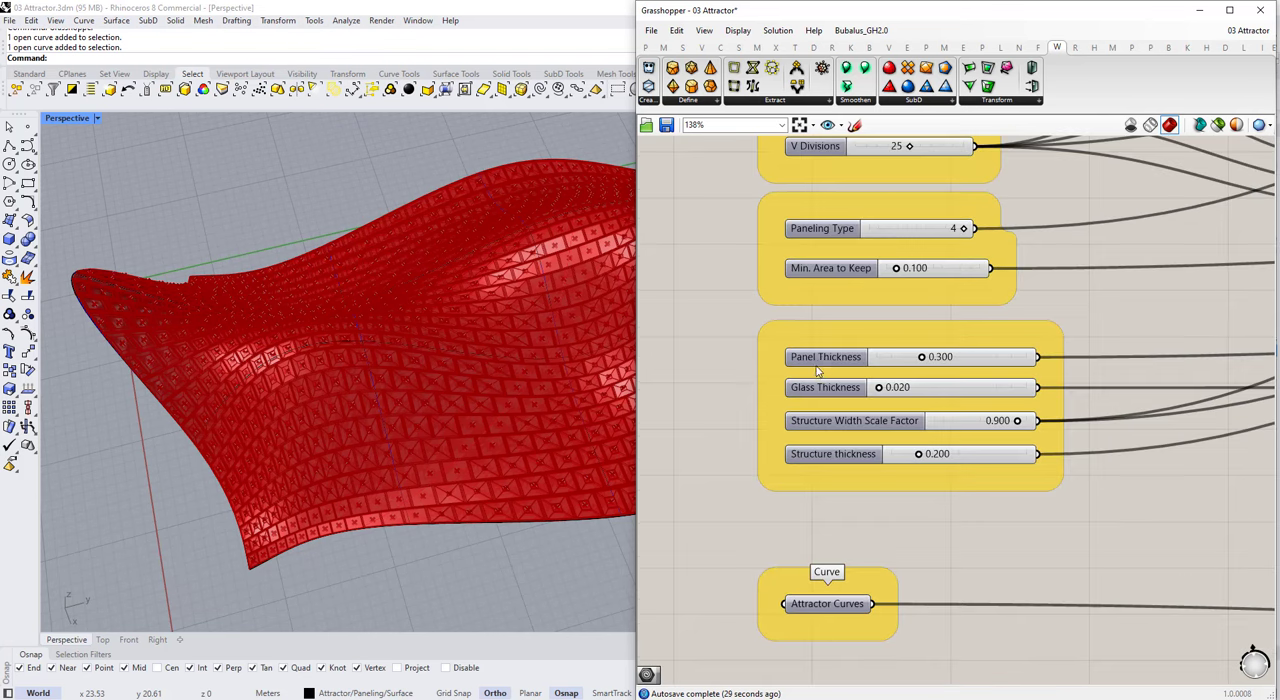
scroll(827, 527, down, 7)
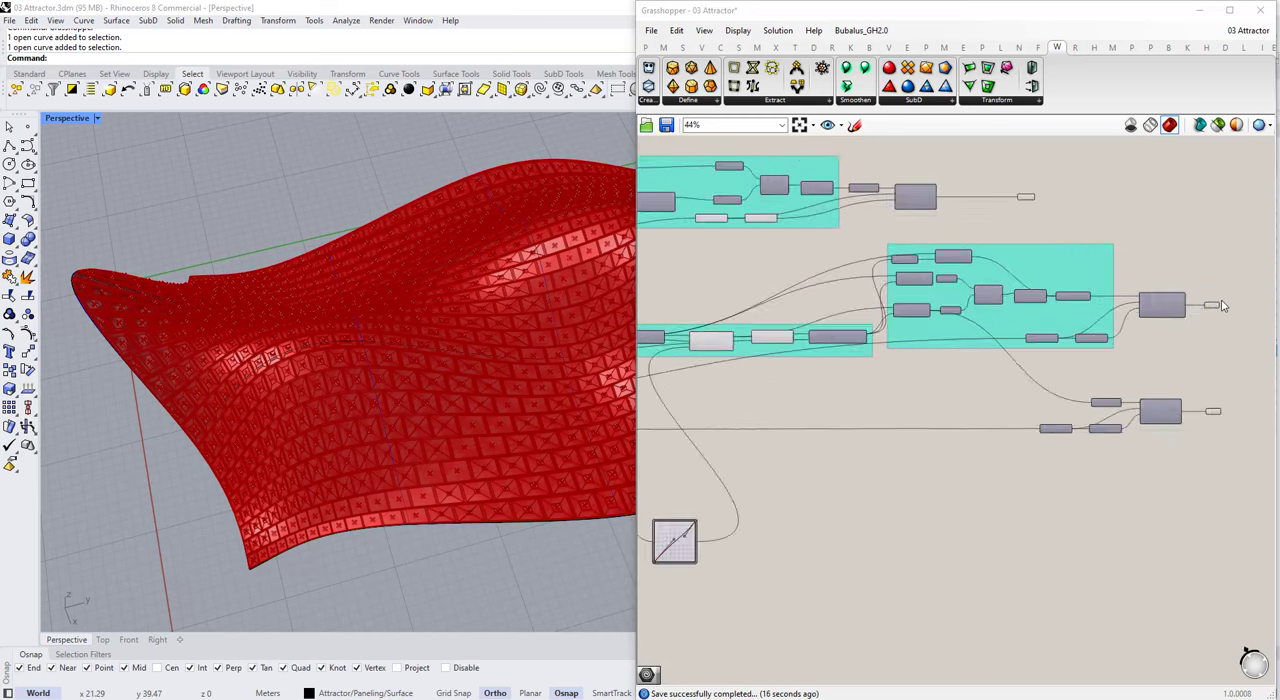
Step: Place a copied set of Colour Swatch, Create Material and Custom Preview components beside the Structure parameter
scroll(1060, 246, up, 2)
drag(1067, 308, 894, 190)
scroll(950, 258, down, 5)
drag(943, 235, 840, 388)
scroll(852, 398, up, 2)
scroll(852, 398, up, 6)
click(854, 439)
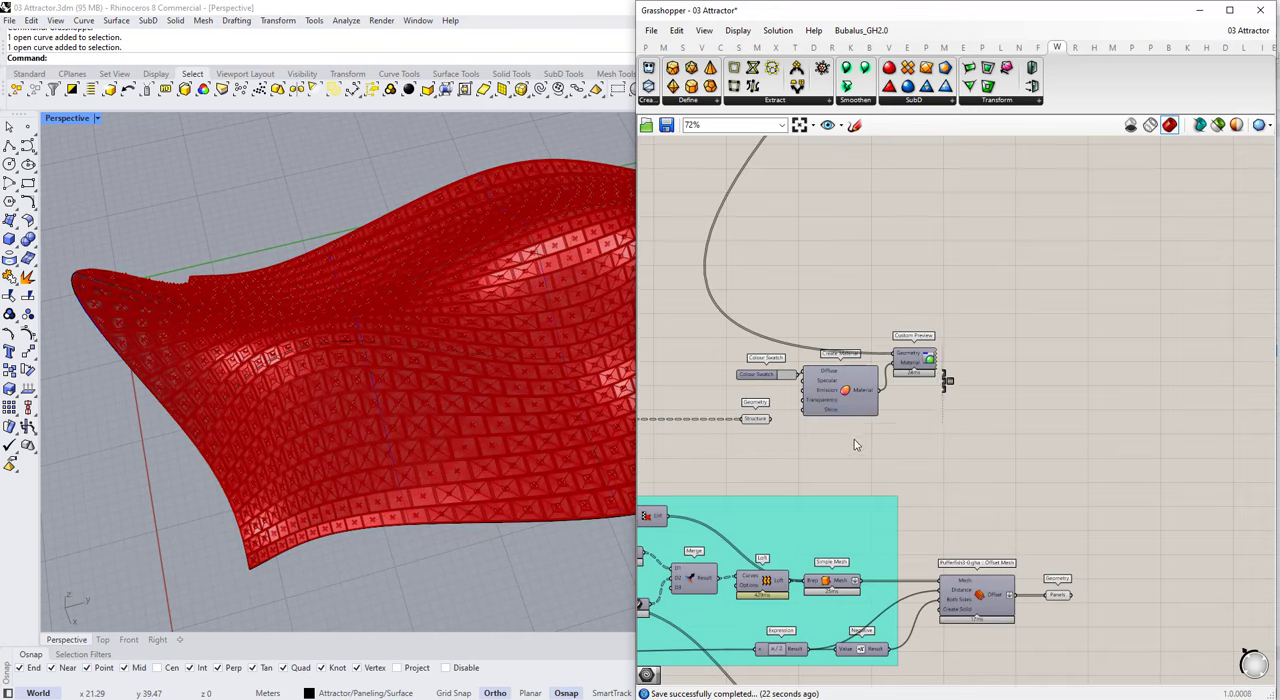
Step: Connect the Structure parameter to the Custom Preview's Geometry input
drag(883, 468, 735, 335)
drag(817, 378, 872, 508)
click(806, 432)
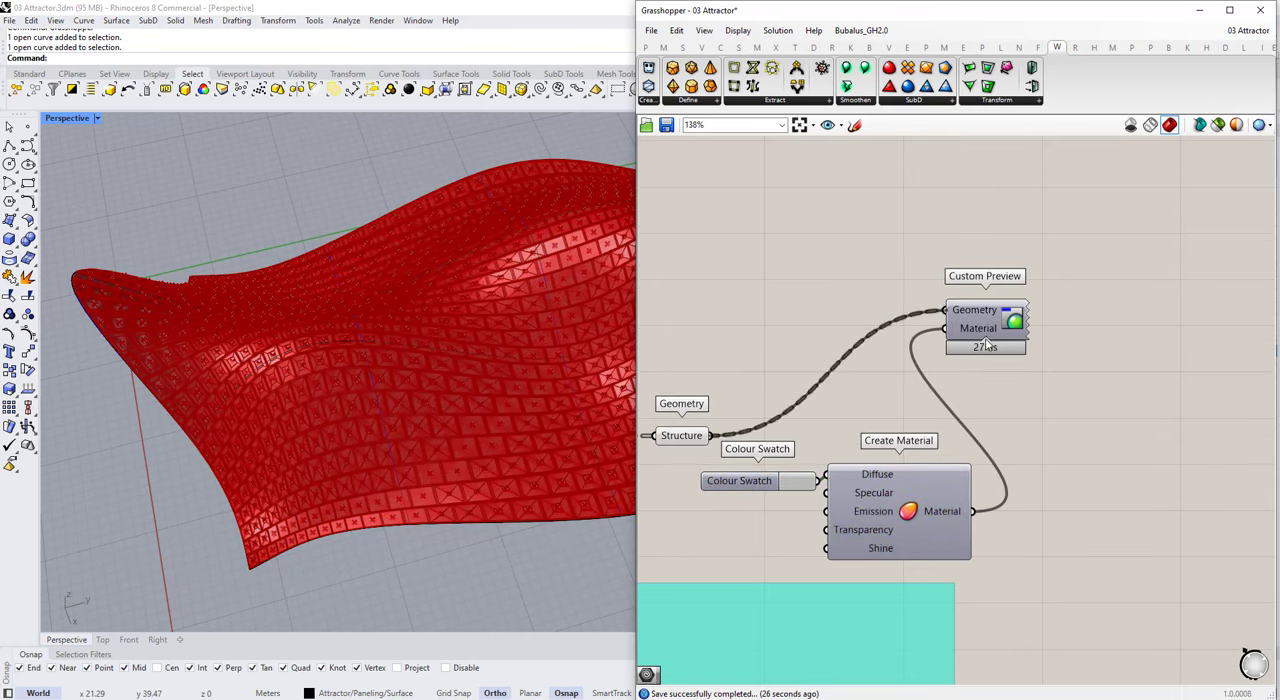
Step: Turn on the structure Custom Preview so the frame is drawn with its own material
middle_click(1031, 452)
click(1031, 394)
click(1030, 393)
scroll(771, 488, up, 4)
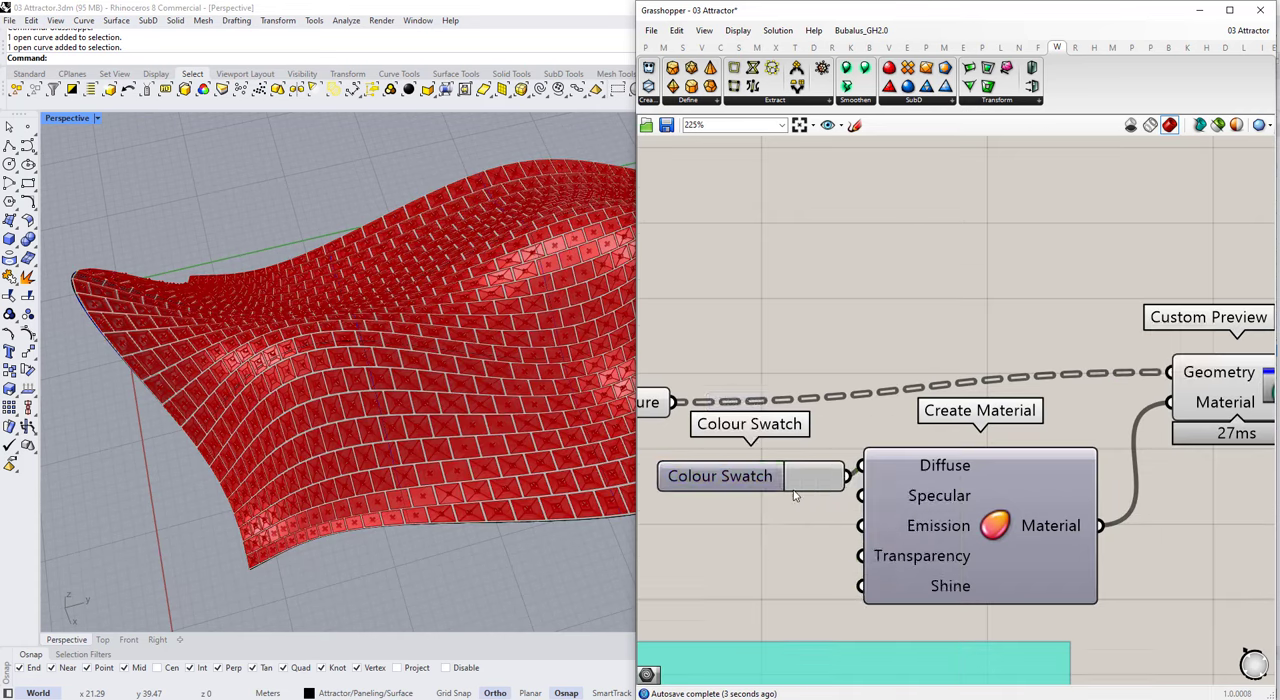
Step: Set the structure material's Colour Swatch to dark grey
click(803, 477)
drag(903, 529, 930, 582)
click(916, 266)
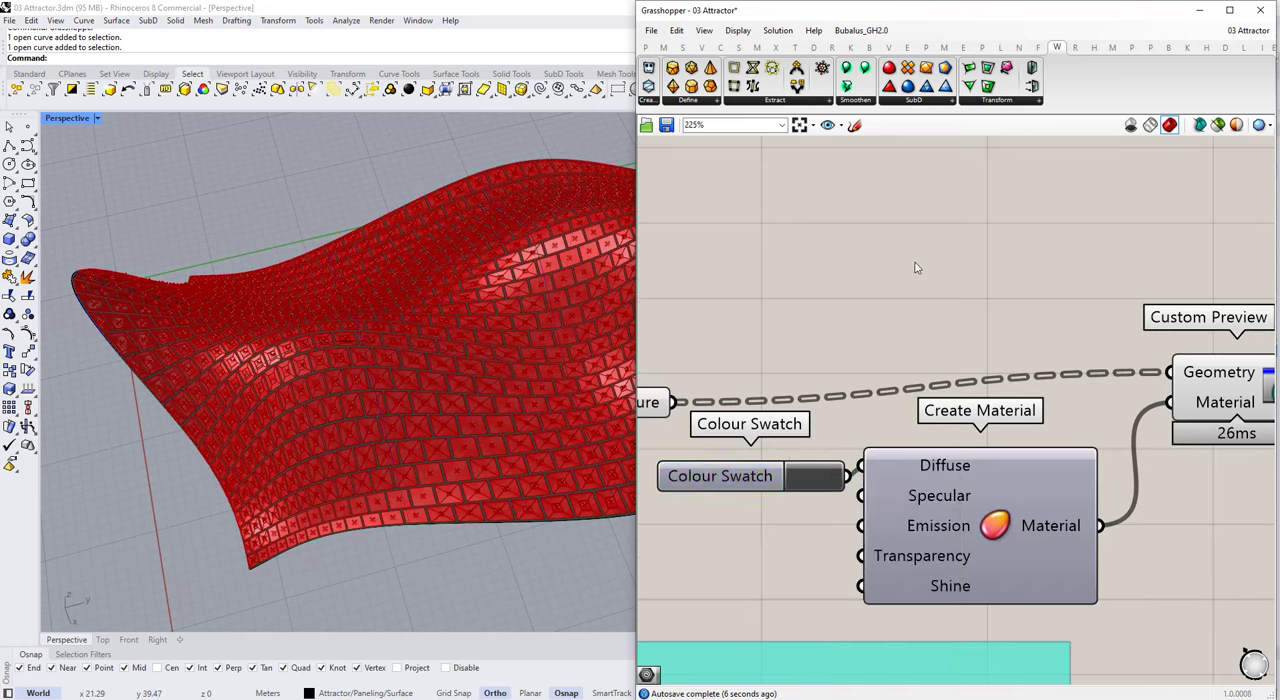
Step: Place a copied set of Colour Swatch, Create Material and Custom Preview components beside the Panels parameter
scroll(965, 310, down, 3)
drag(777, 369, 779, 306)
scroll(781, 306, down, 4)
drag(1037, 409, 841, 327)
drag(907, 378, 1238, 533)
right_drag(1220, 529, 868, 467)
scroll(866, 467, up, 2)
click(700, 487)
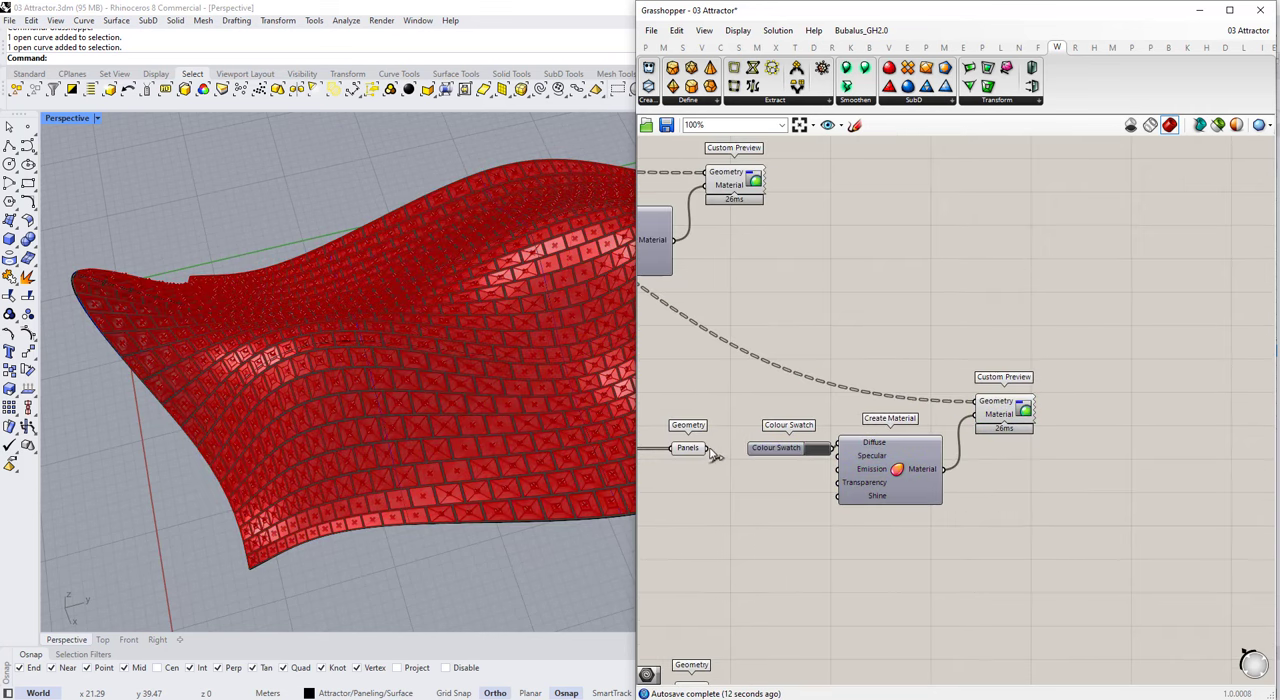
Step: Connect the Panels parameter to its Custom Preview's Geometry input and set its Colour Swatch to light grey, value 78
drag(708, 449, 975, 402)
scroll(863, 444, up, 2)
click(818, 447)
drag(938, 527, 944, 503)
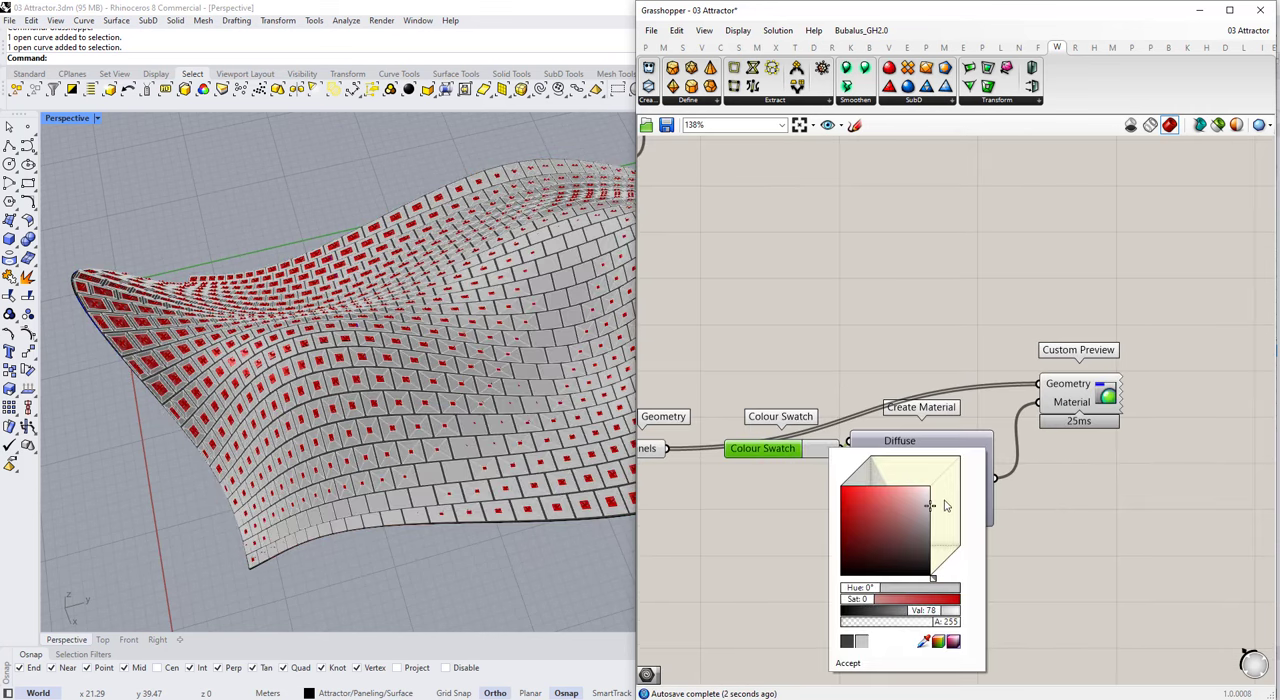
click(1064, 322)
Step: Place another copy of the Colour Swatch, Create Material and Custom Preview set beside the Glass parameter
scroll(1066, 320, down, 3)
drag(1113, 436, 879, 322)
scroll(977, 360, down, 2)
alt+drag(978, 408, 973, 552)
scroll(888, 597, up, 3)
click(884, 590)
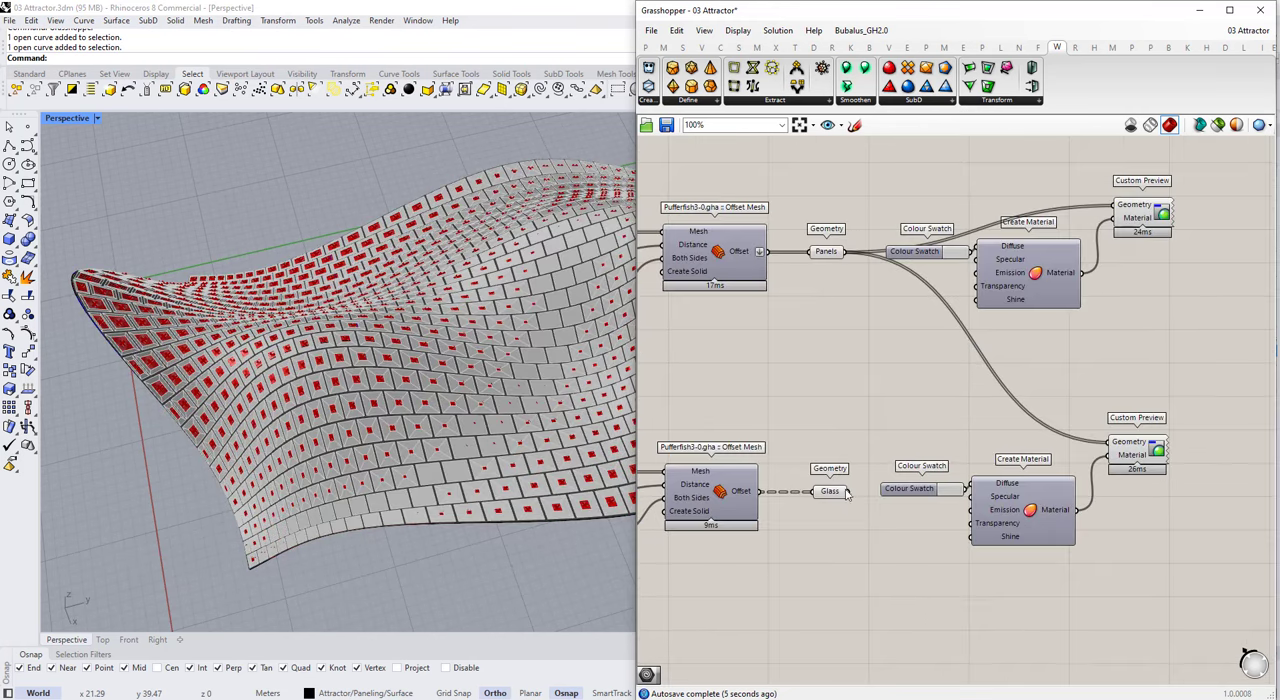
Step: Connect the Glass parameter to the copied Custom Preview's Geometry input and move the material components below the wire
drag(1137, 449, 1137, 485)
drag(1246, 648, 962, 464)
drag(1024, 523, 1021, 590)
scroll(1109, 549, up, 2)
drag(1127, 553, 1132, 537)
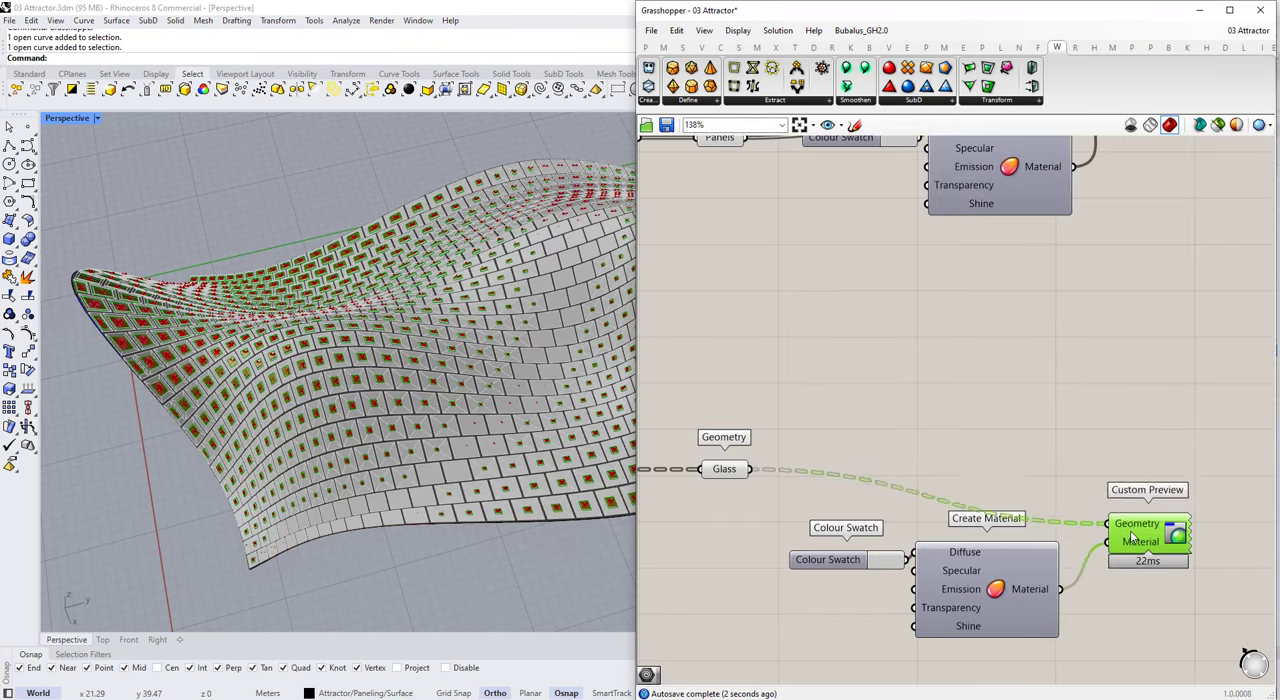
Step: Set the glass Colour Swatch to light cyan and feed its material's Transparency from a 0.500 number slider
click(880, 564)
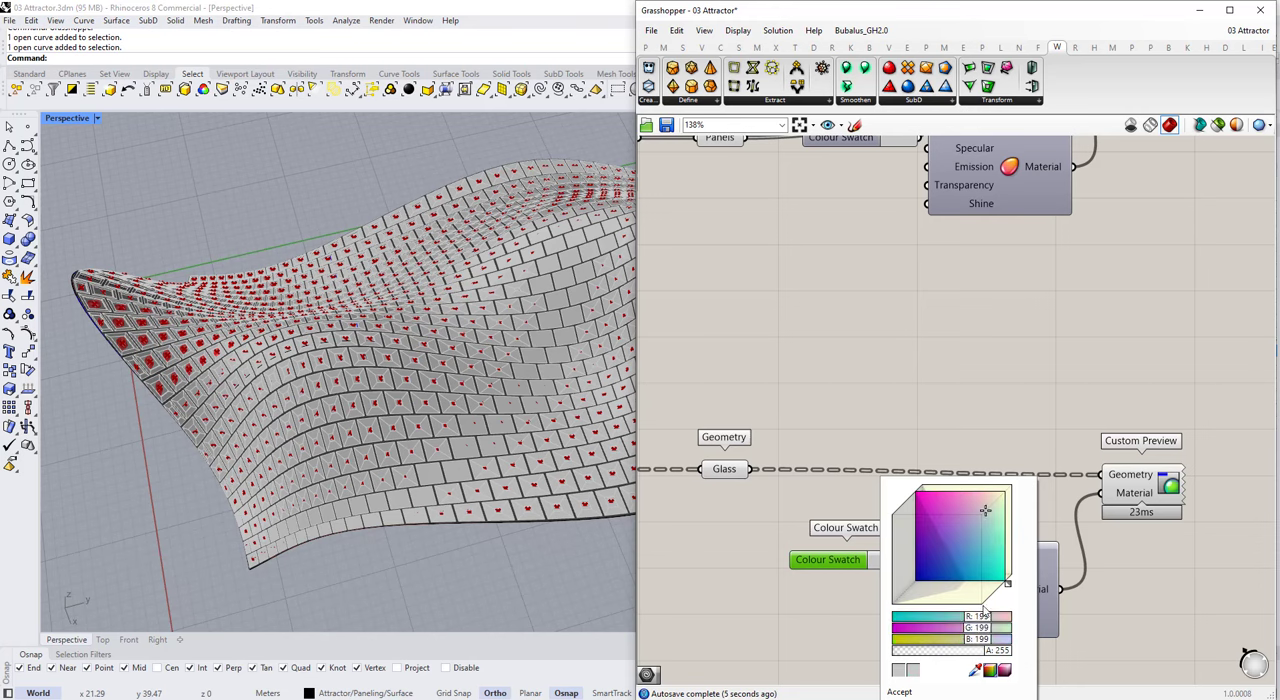
click(867, 660)
right_drag(867, 660, 924, 559)
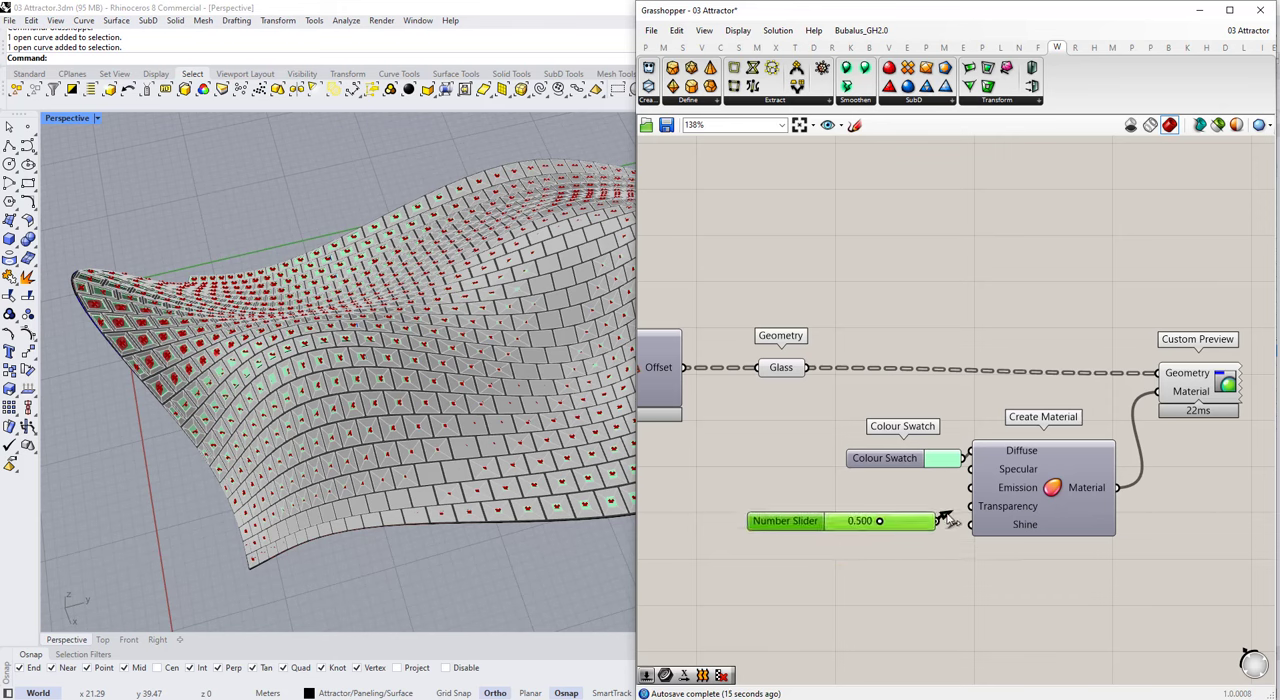
click(948, 462)
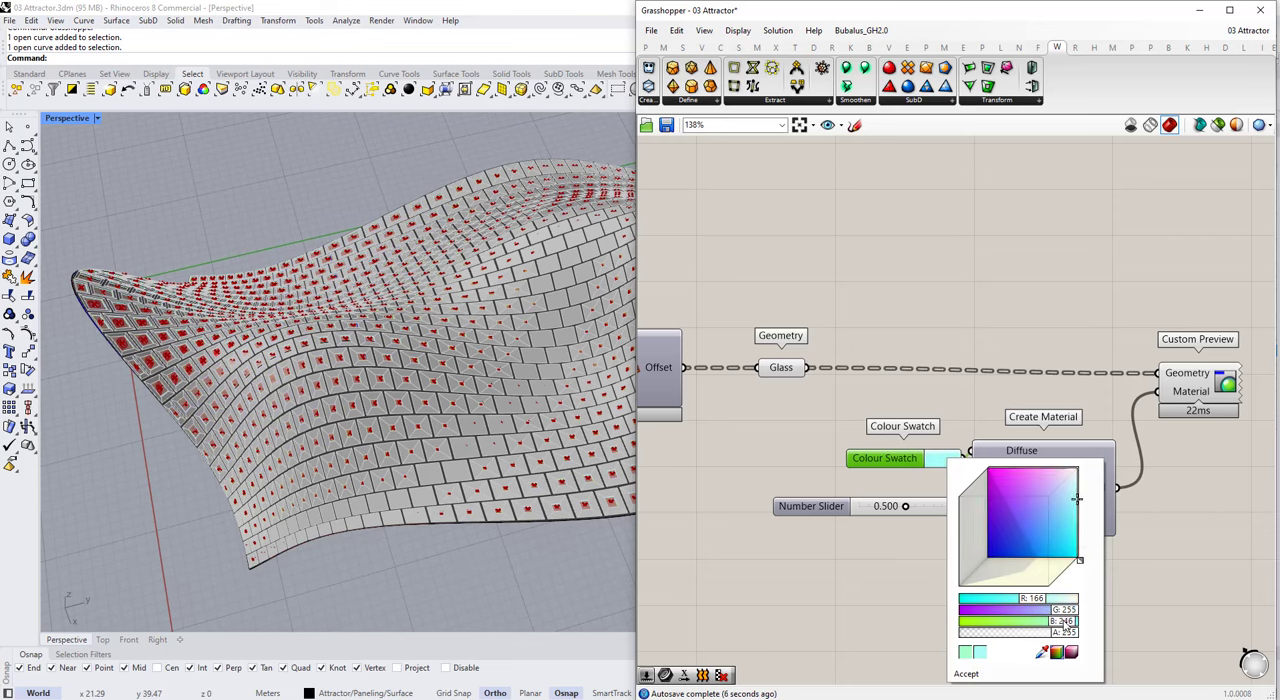
click(720, 609)
Step: Disable the preview of the Panels, Glass and Structure geometry parameters
scroll(963, 465, down, 5)
drag(965, 454, 918, 232)
scroll(922, 365, down, 2)
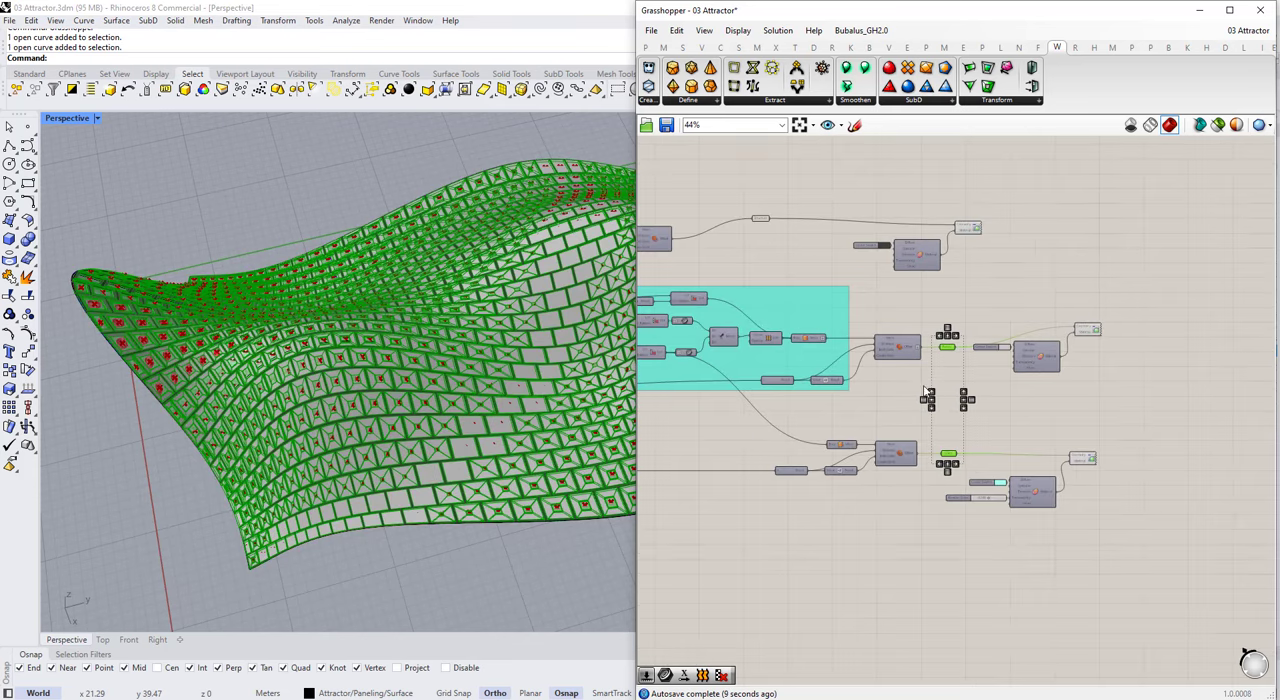
middle_click(922, 370)
click(966, 328)
drag(782, 204, 740, 242)
middle_click(737, 248)
click(779, 206)
Step: Move the structure's swatch, material and Custom Preview set above the panel set so the preview sets line up
drag(990, 213, 870, 275)
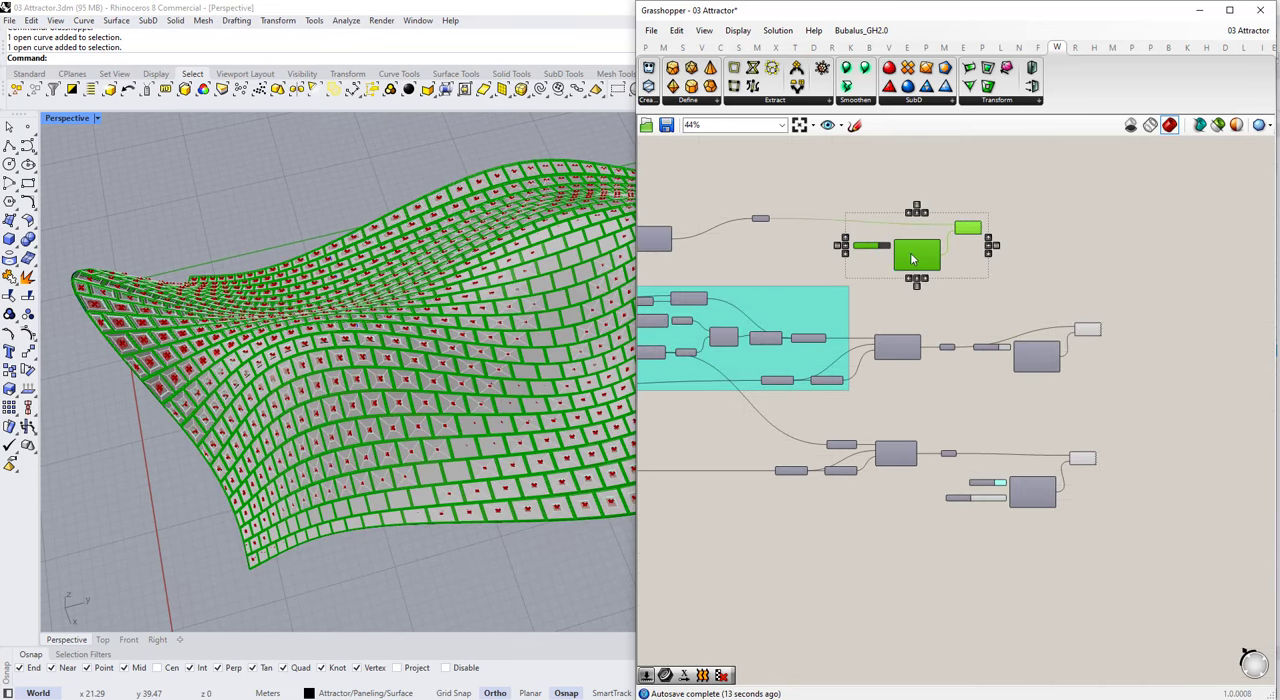
click(1117, 366)
scroll(1098, 342, up, 3)
mouse_move(1092, 326)
mouse_down()
mouse_move(1092, 344)
mouse_move(1093, 330)
mouse_up()
scroll(1096, 340, down, 3)
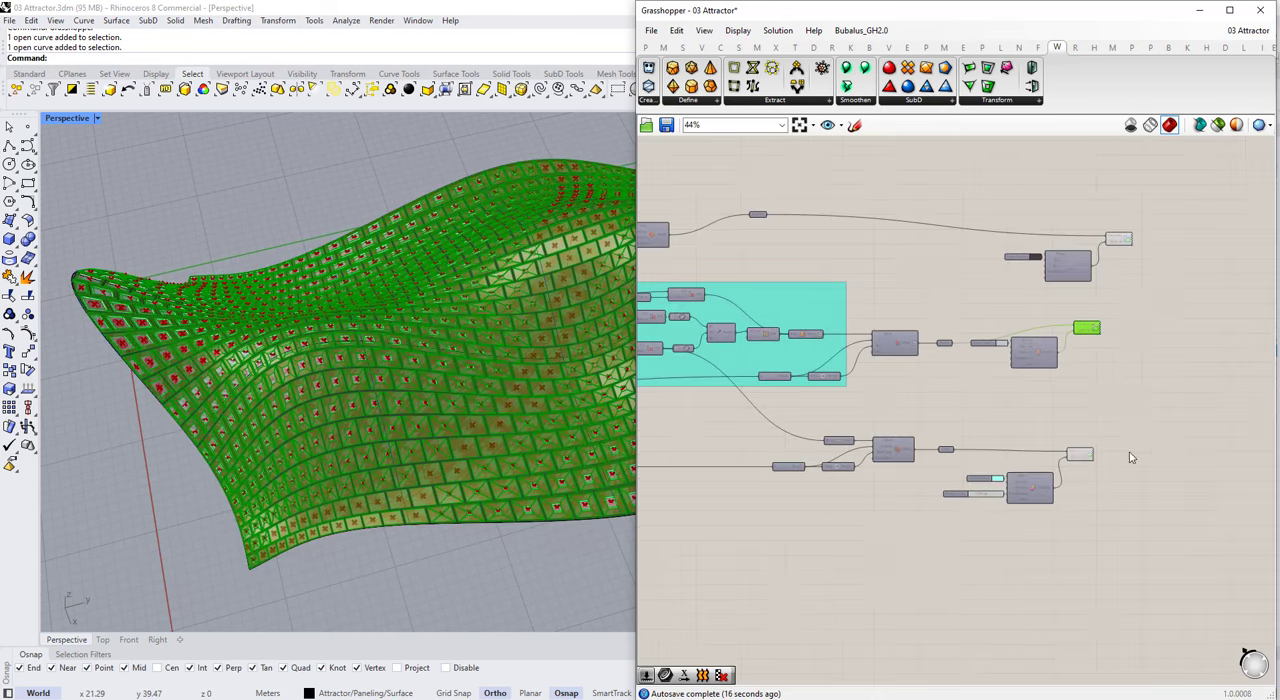
Step: Reposition the glass, panel and structure material sets and their Custom Previews into a tidy column
scroll(1128, 512, up, 2)
drag(1120, 514, 942, 450)
drag(1000, 491, 1044, 505)
click(1127, 332)
drag(1134, 340, 951, 236)
drag(1006, 304, 1022, 335)
click(1120, 240)
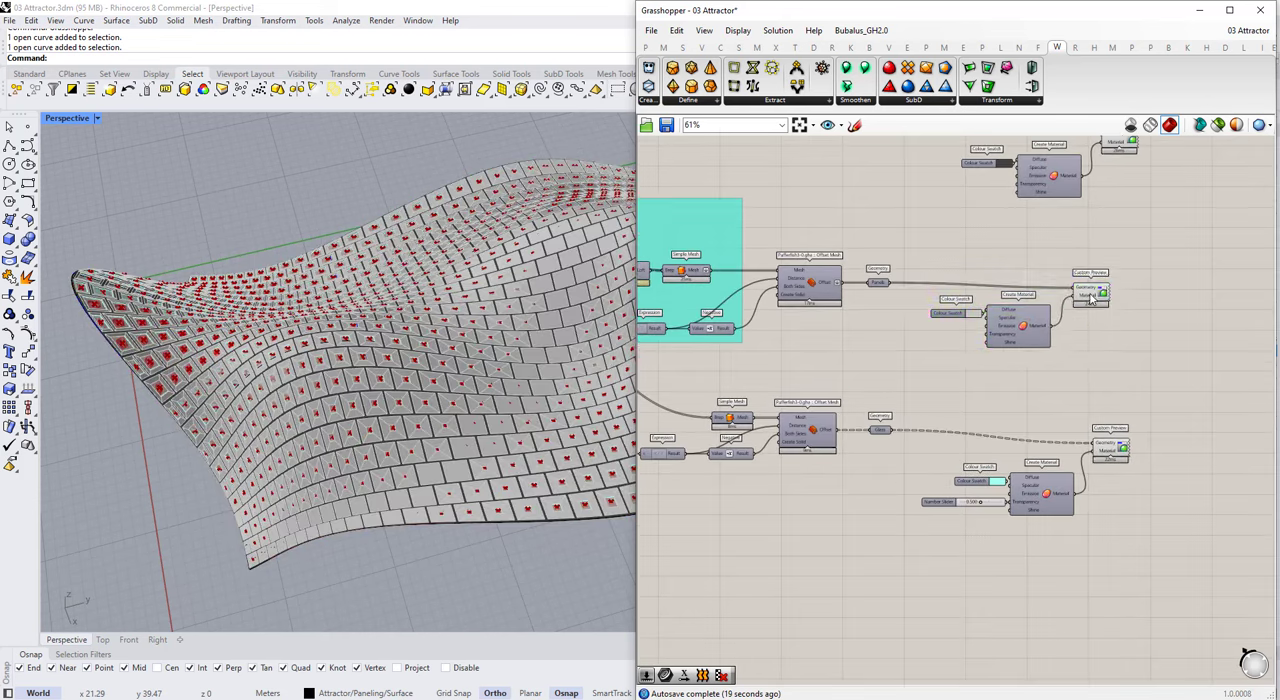
scroll(1130, 230, up, 1)
drag(1142, 270, 940, 180)
drag(953, 228, 950, 226)
Step: Move the Structure parameter into line above the Panels and Glass parameters
scroll(950, 226, down, 1)
right_drag(950, 226, 1181, 276)
drag(797, 212, 1045, 294)
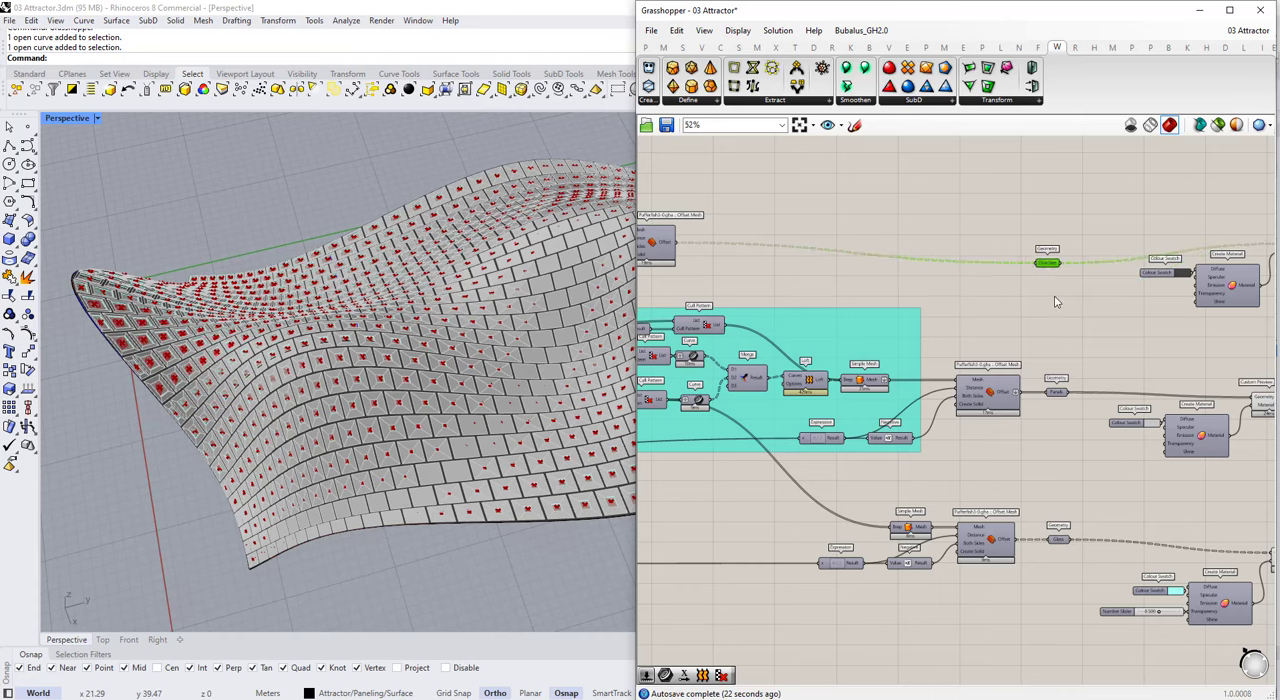
right_drag(1055, 297, 1082, 306)
Step: Group the Structure, Panels and Glass parameters together
scroll(1082, 306, up, 1)
drag(1034, 232, 1144, 578)
key(ctrl+g)
Step: Set the output group's outline style to Blob outline
right_click(1078, 350)
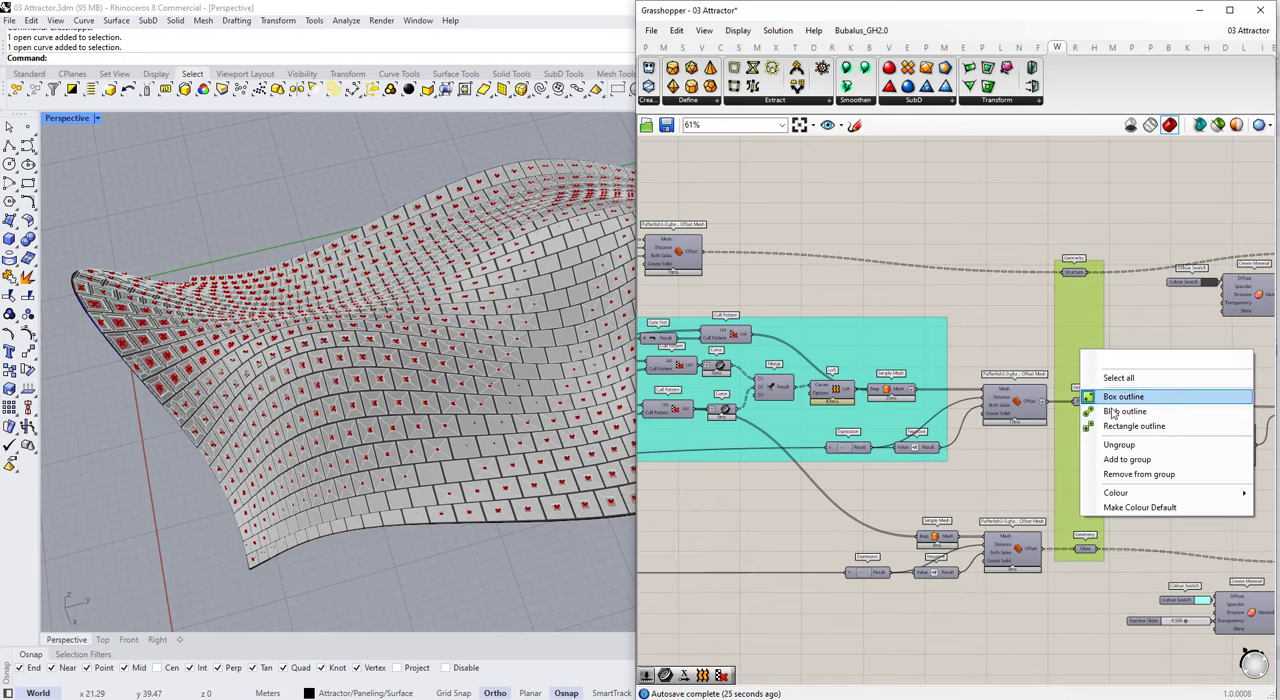
click(1095, 413)
right_click(1084, 286)
click(1095, 334)
right_click(1073, 300)
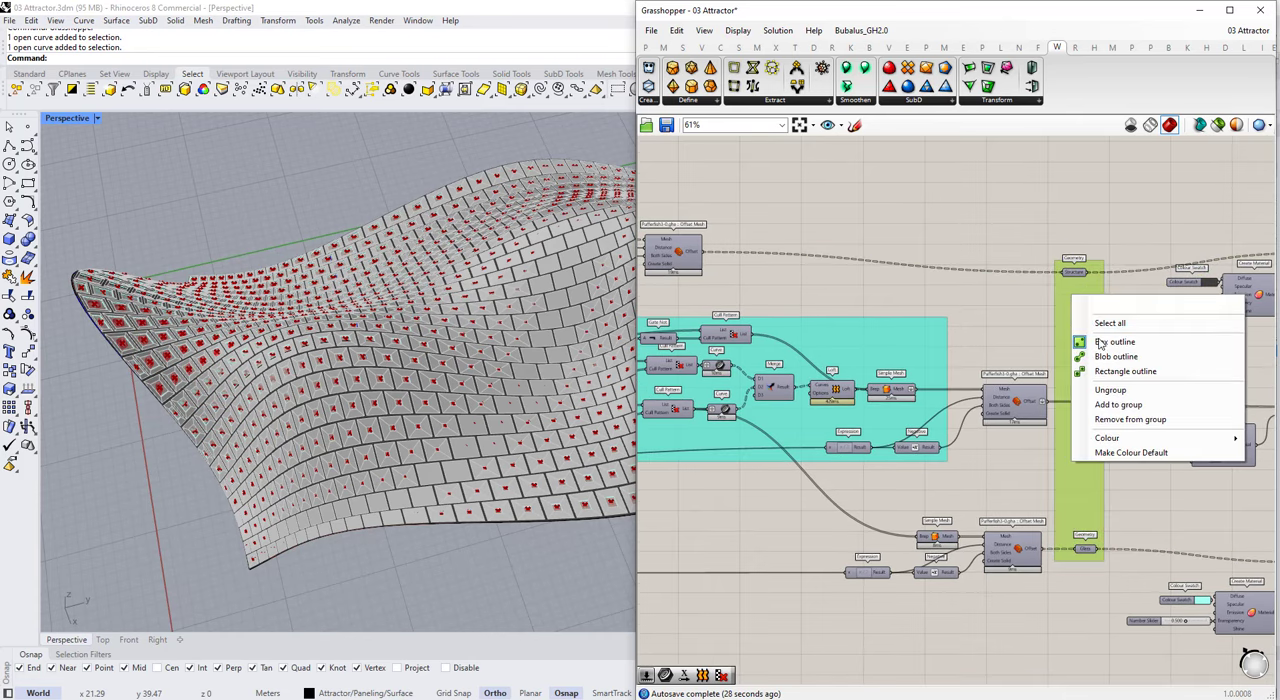
click(1110, 355)
right_click(1076, 290)
mouse_move(1114, 433)
right_click(1067, 289)
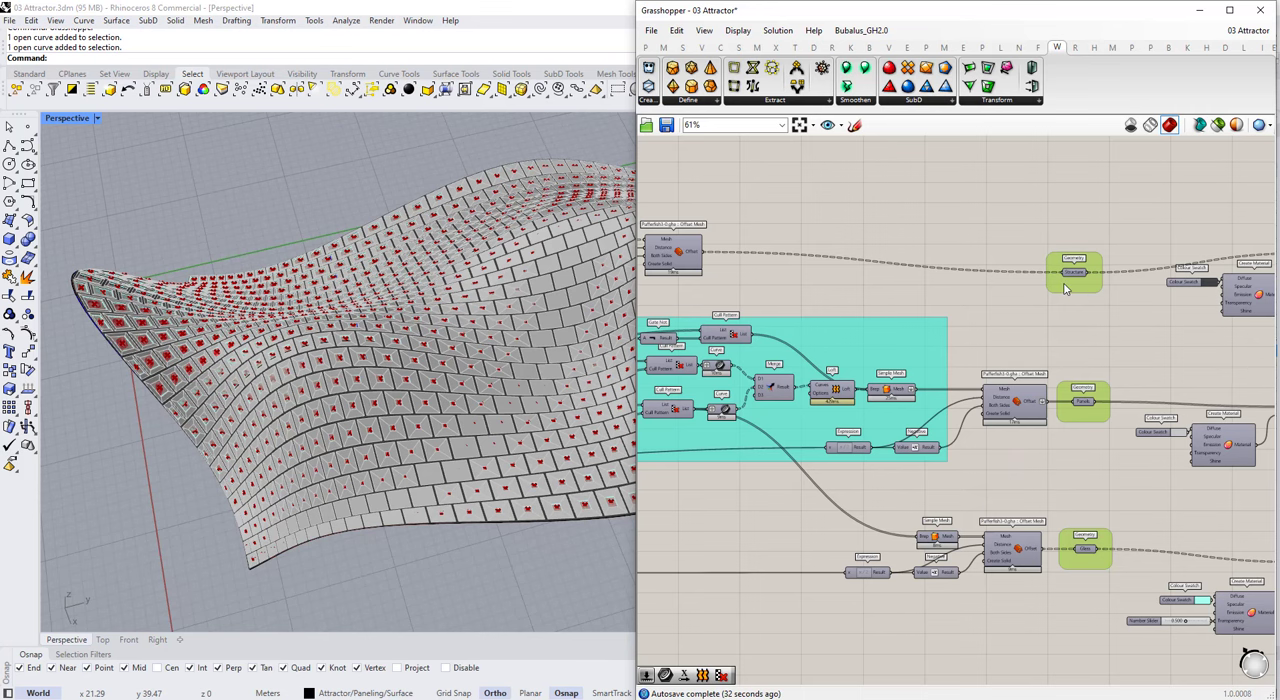
right_click(1067, 289)
click(1102, 348)
Step: Set the output group's colour to red
right_click(1074, 292)
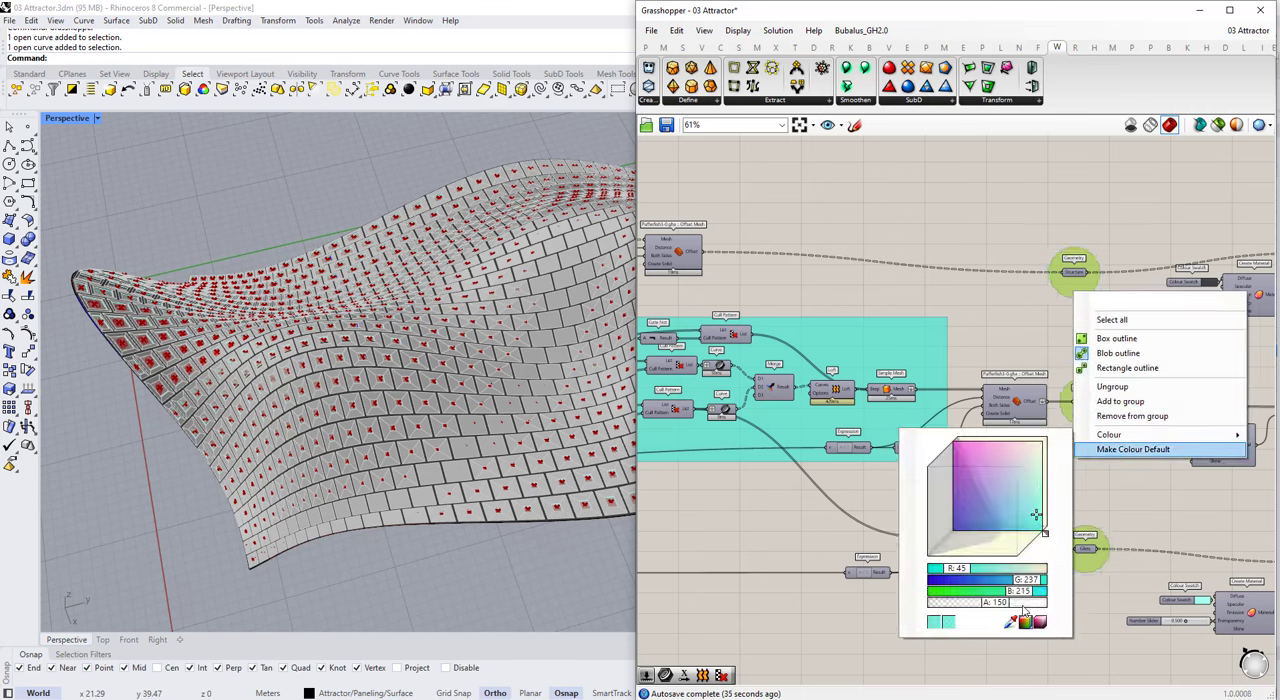
mouse_move(1104, 436)
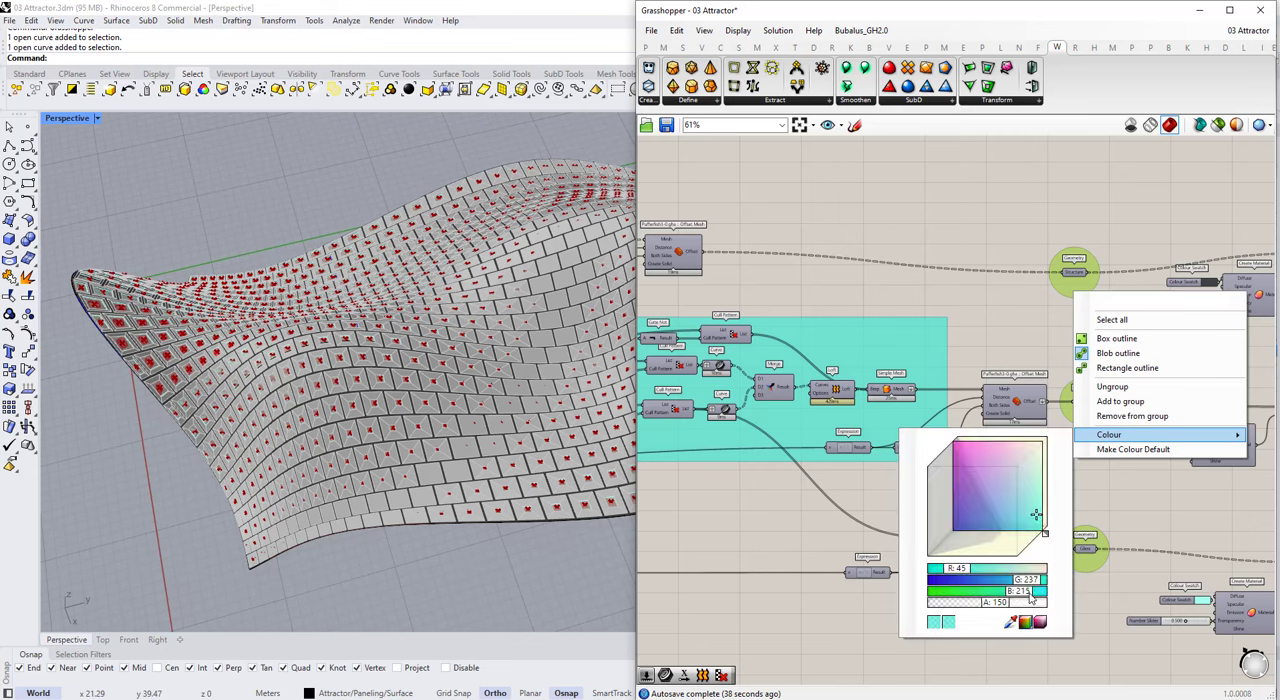
click(872, 490)
Step: Disable the preview of the remaining modelling components so only the custom material previews are drawn
scroll(436, 314, up, 10)
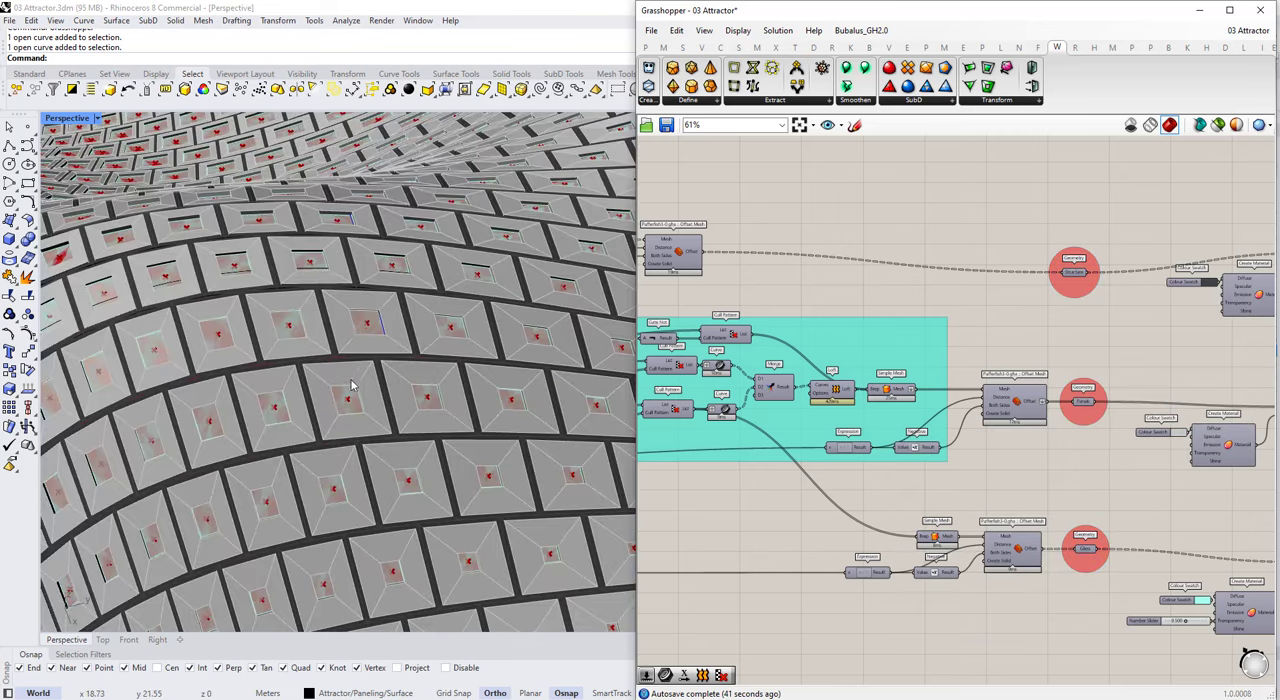
scroll(1060, 384, down, 7)
drag(993, 320, 735, 470)
middle_click(871, 369)
click(871, 309)
click(800, 300)
scroll(283, 357, down, 10)
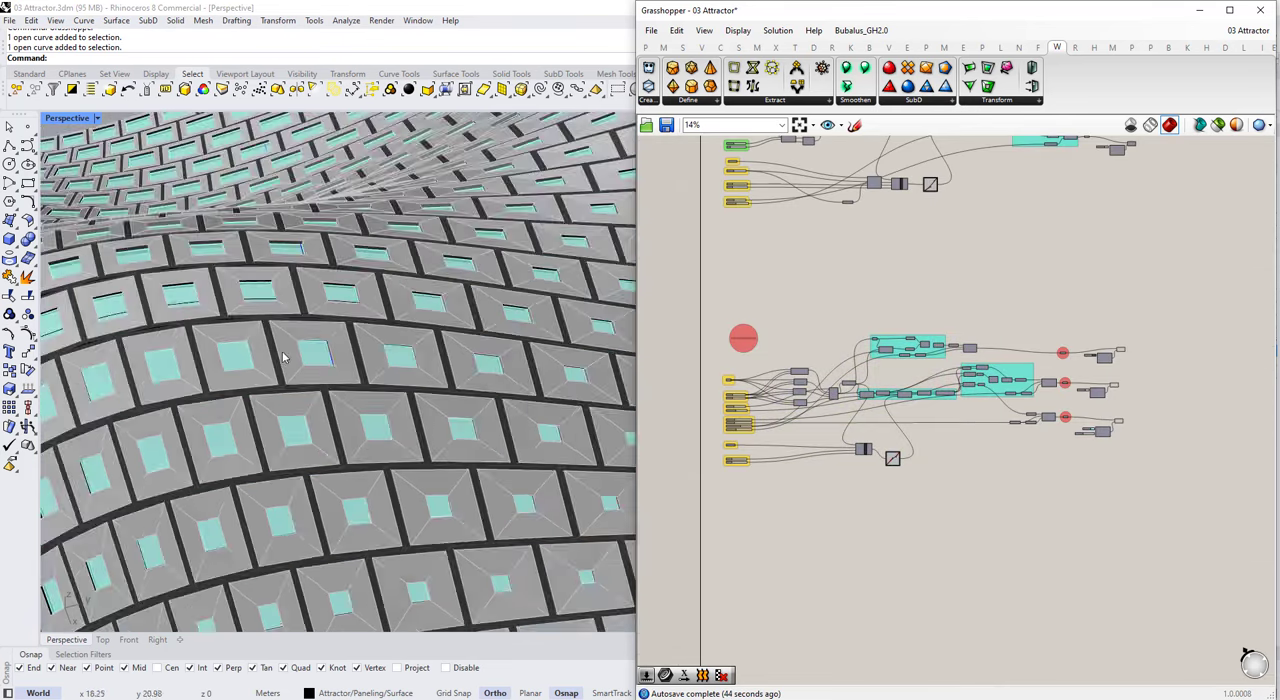
Step: Examine the previewed panels, glass openings and structure in the Rhino viewport from several angles and distances
right_drag(350, 335, 557, 403)
scroll(557, 403, up, 9)
scroll(934, 374, down, 3)
scroll(856, 387, up, 6)
scroll(486, 437, up, 9)
scroll(486, 437, down, 6)
right_drag(486, 437, 463, 452)
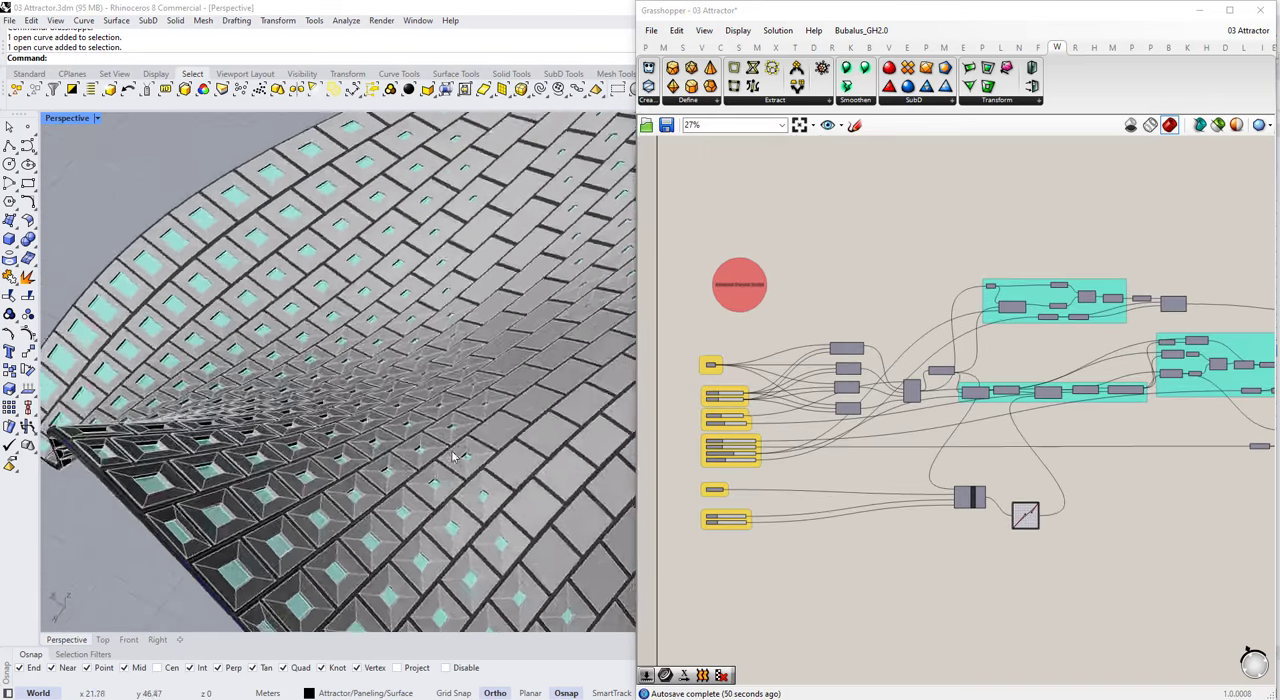
scroll(463, 452, up, 6)
scroll(703, 429, up, 9)
scroll(860, 395, down, 7)
scroll(826, 580, up, 3)
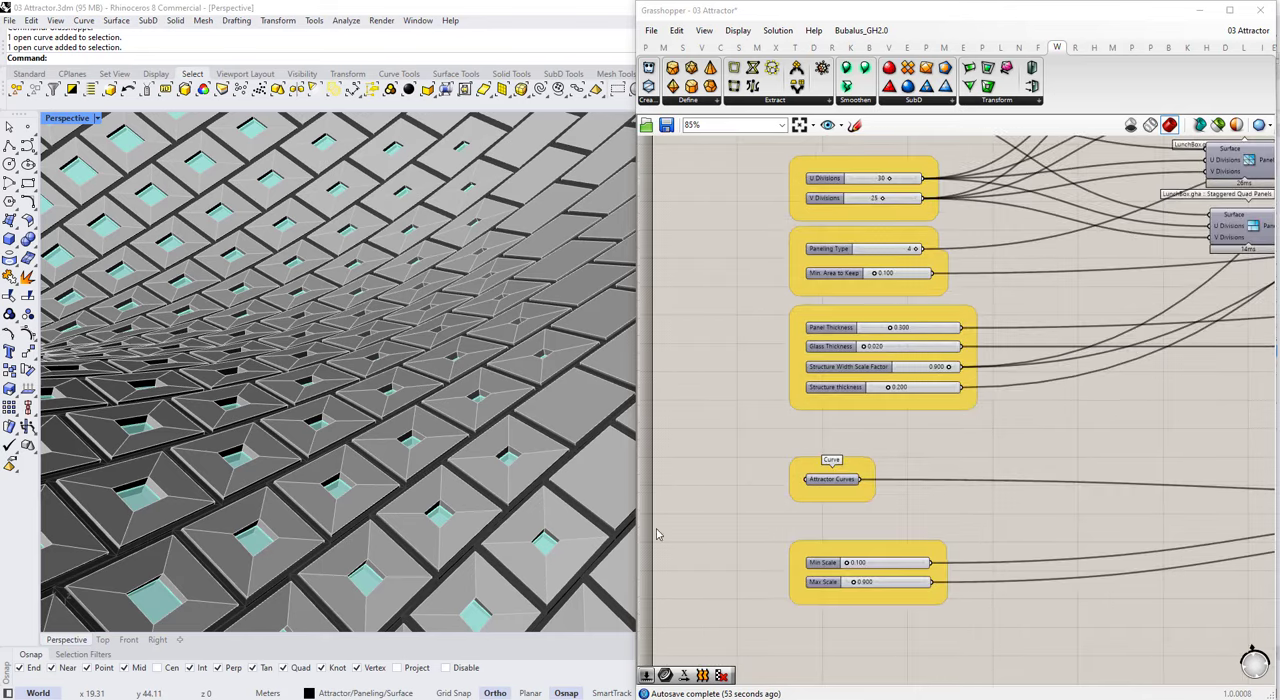
right_drag(560, 510, 470, 505)
scroll(668, 486, down, 1)
scroll(850, 340, up, 4)
scroll(562, 382, down, 12)
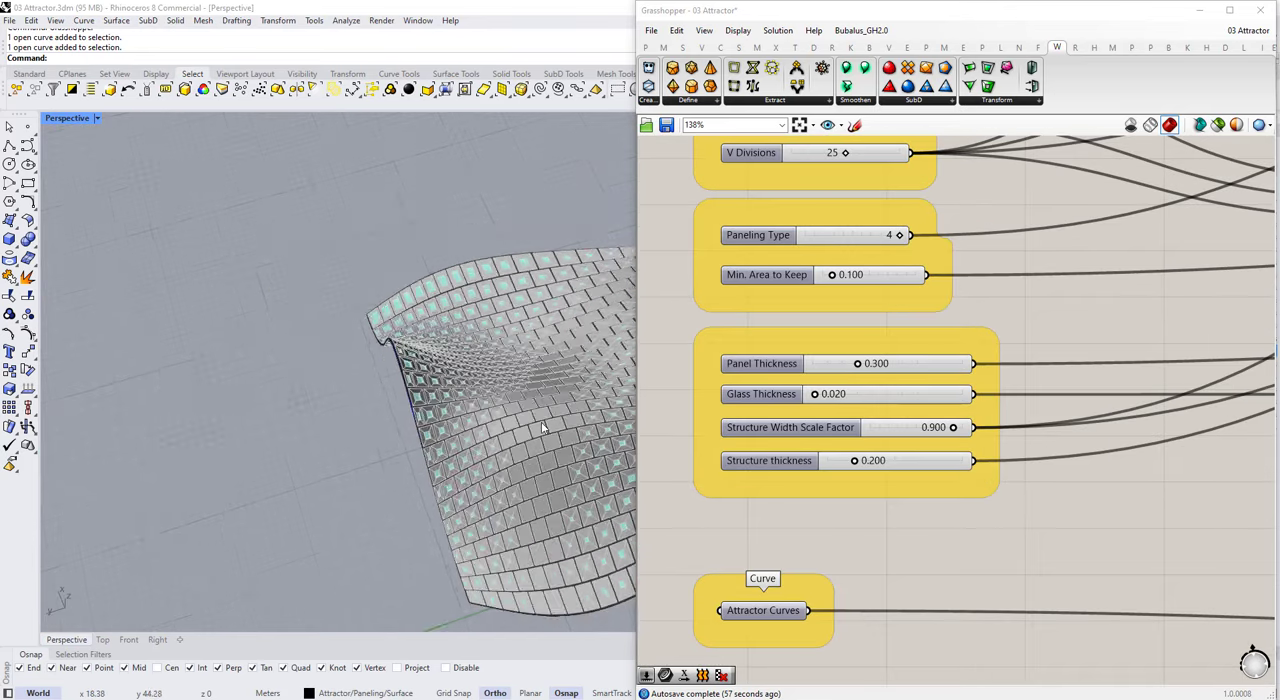
Step: Set the Perspective viewport to Rendered display mode and inspect the panels up close
right_drag(430, 402, 300, 372)
click(97, 118)
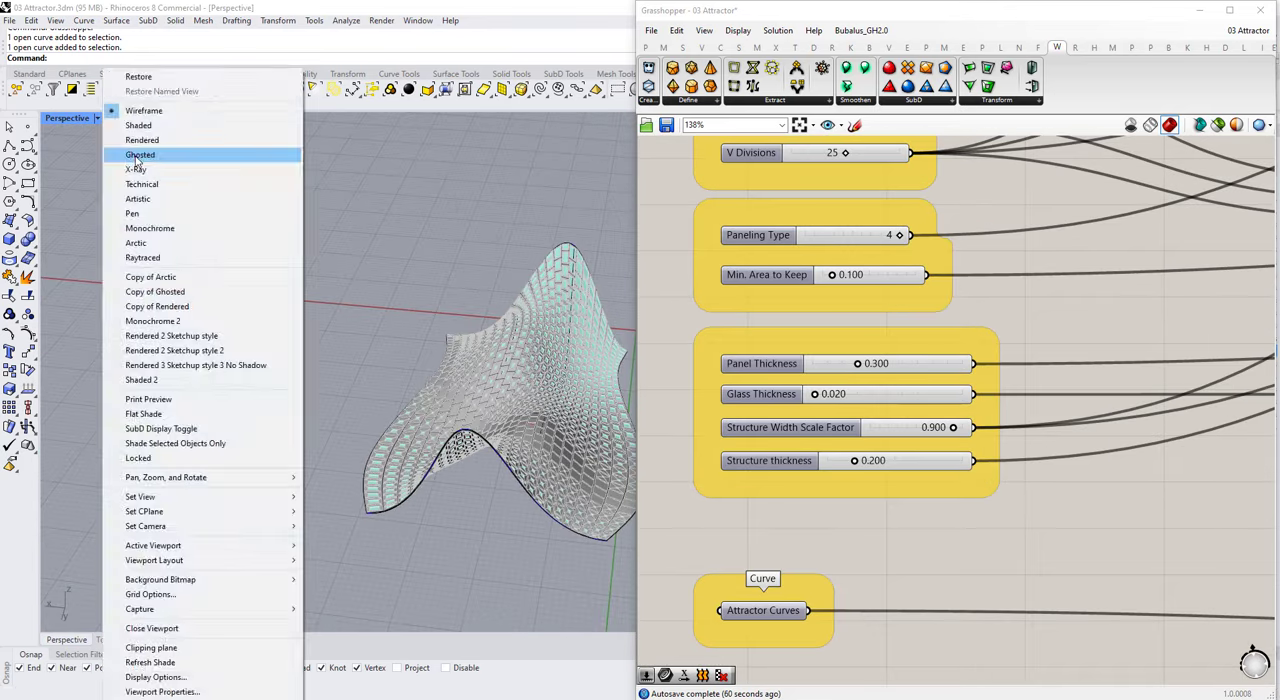
click(150, 140)
scroll(388, 403, up, 3)
scroll(380, 395, down, 1)
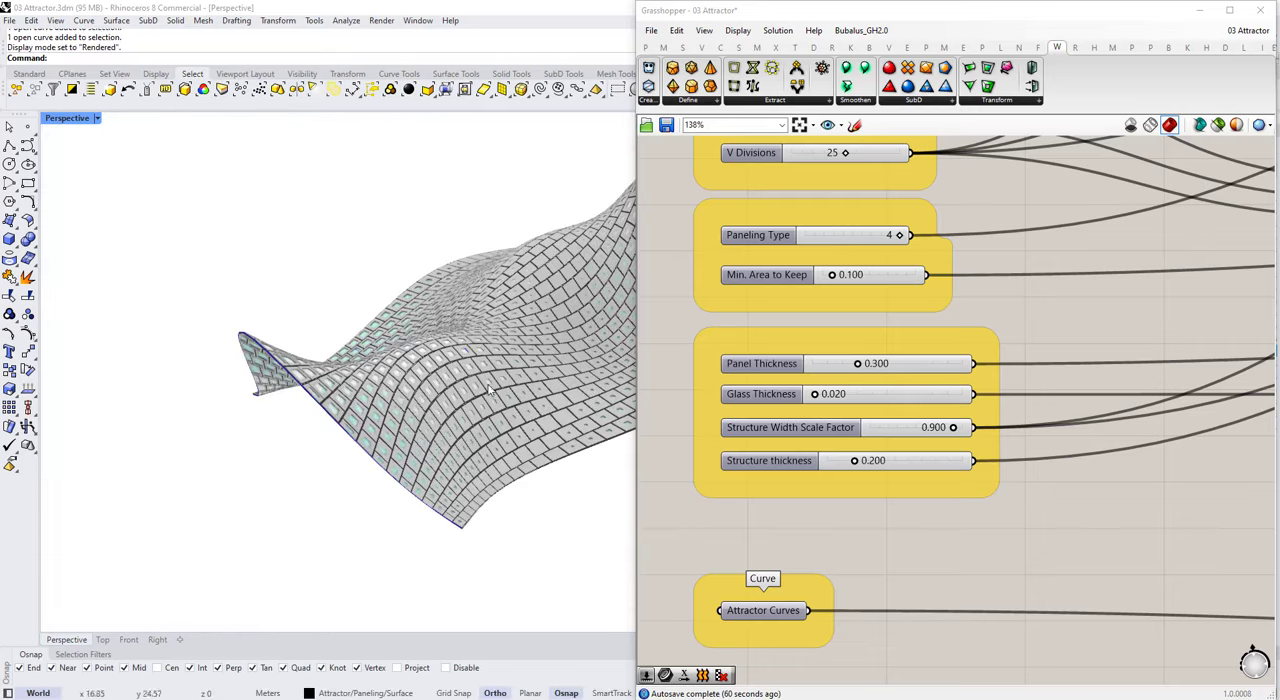
scroll(370, 388, up, 6)
scroll(363, 381, down, 4)
scroll(345, 320, up, 3)
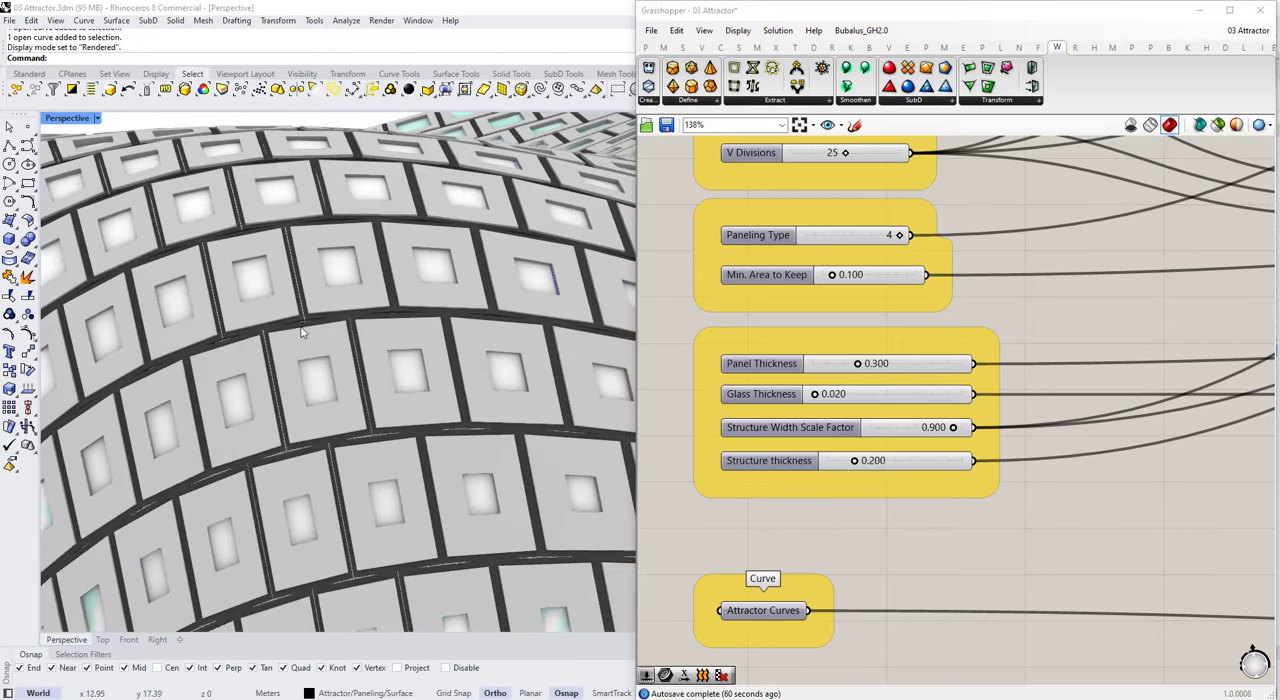
scroll(320, 250, down, 7)
scroll(800, 290, down, 2)
Step: Set the Paneling Type slider to 1
scroll(813, 293, up, 4)
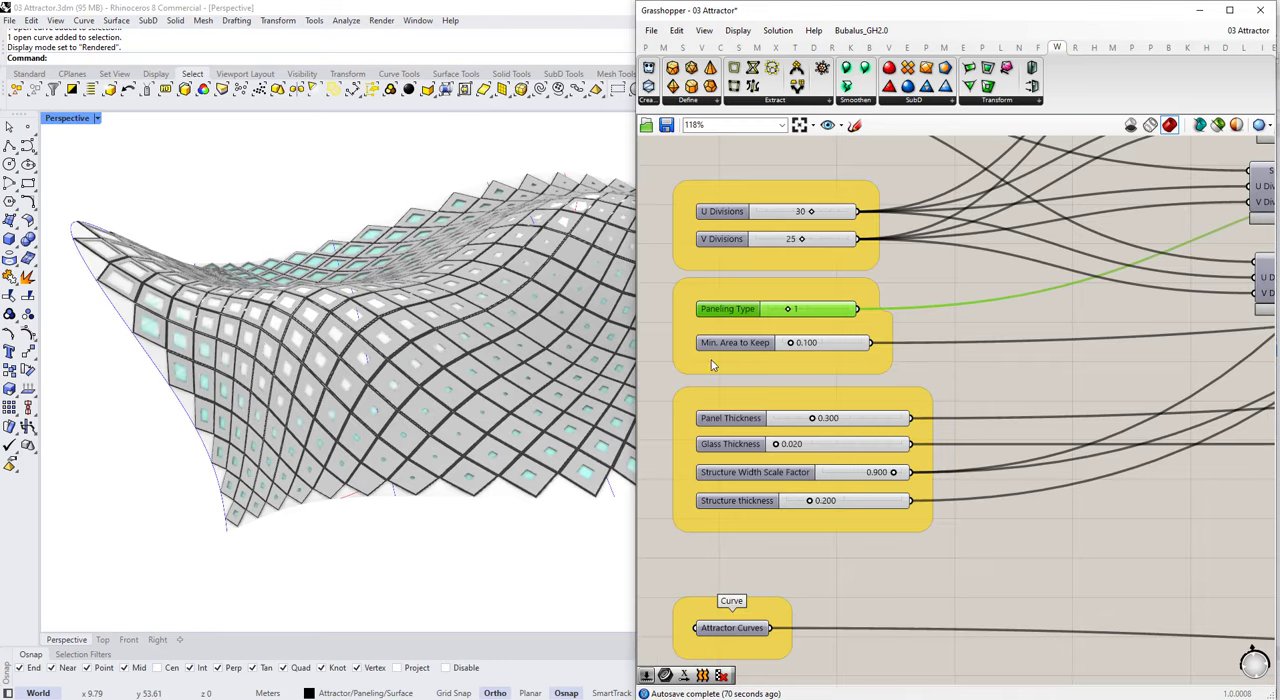
scroll(400, 350, down, 3)
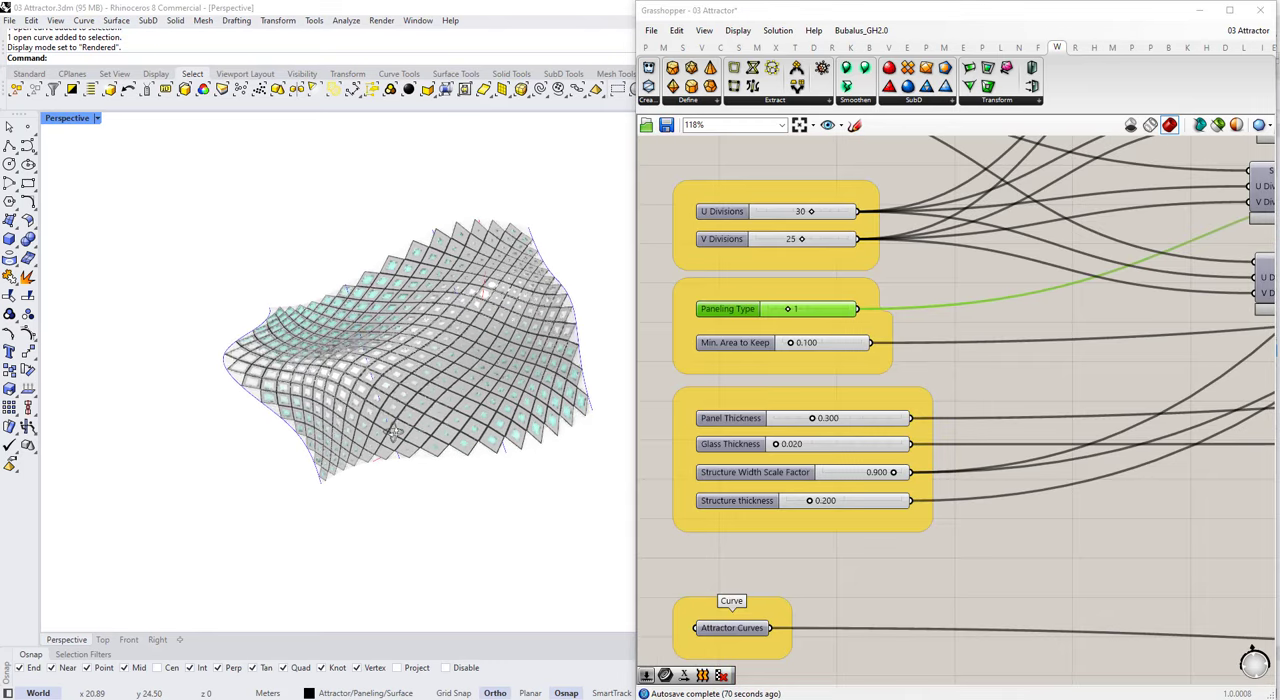
Step: Add a Geometry parameter fed by both the Diamond Panels and Tri Panels outputs
right_drag(1100, 330, 701, 489)
scroll(938, 228, up, 2)
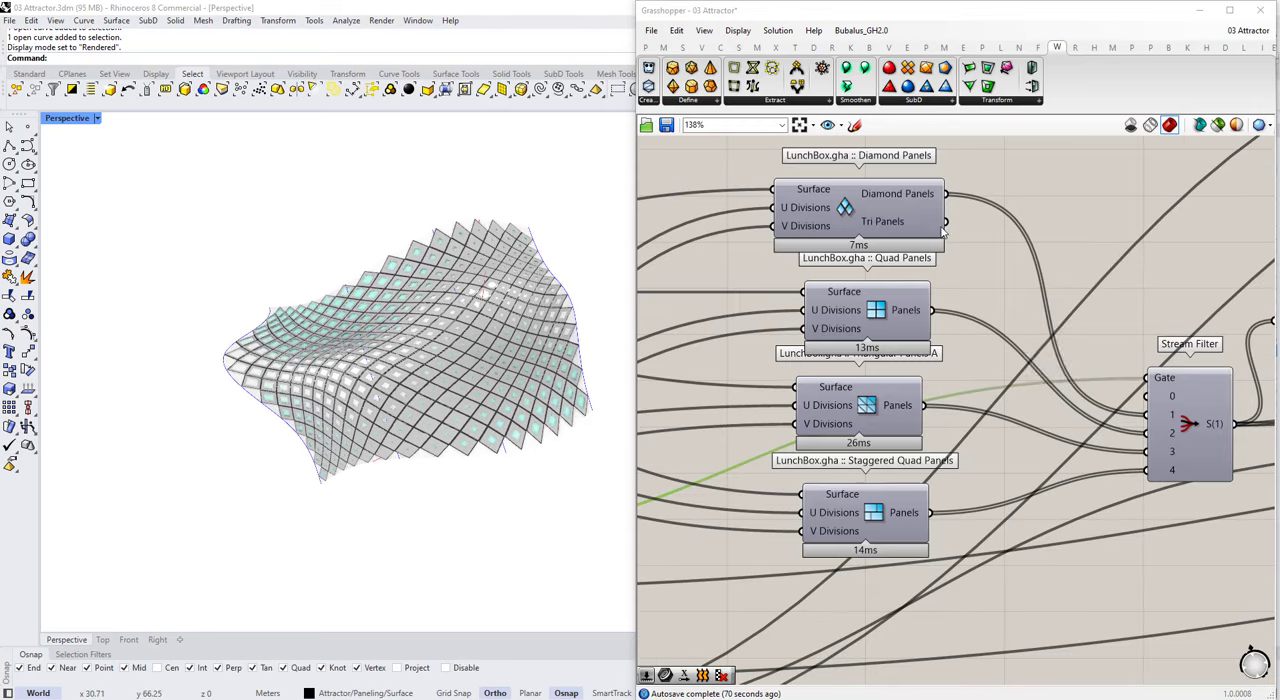
text(merge)
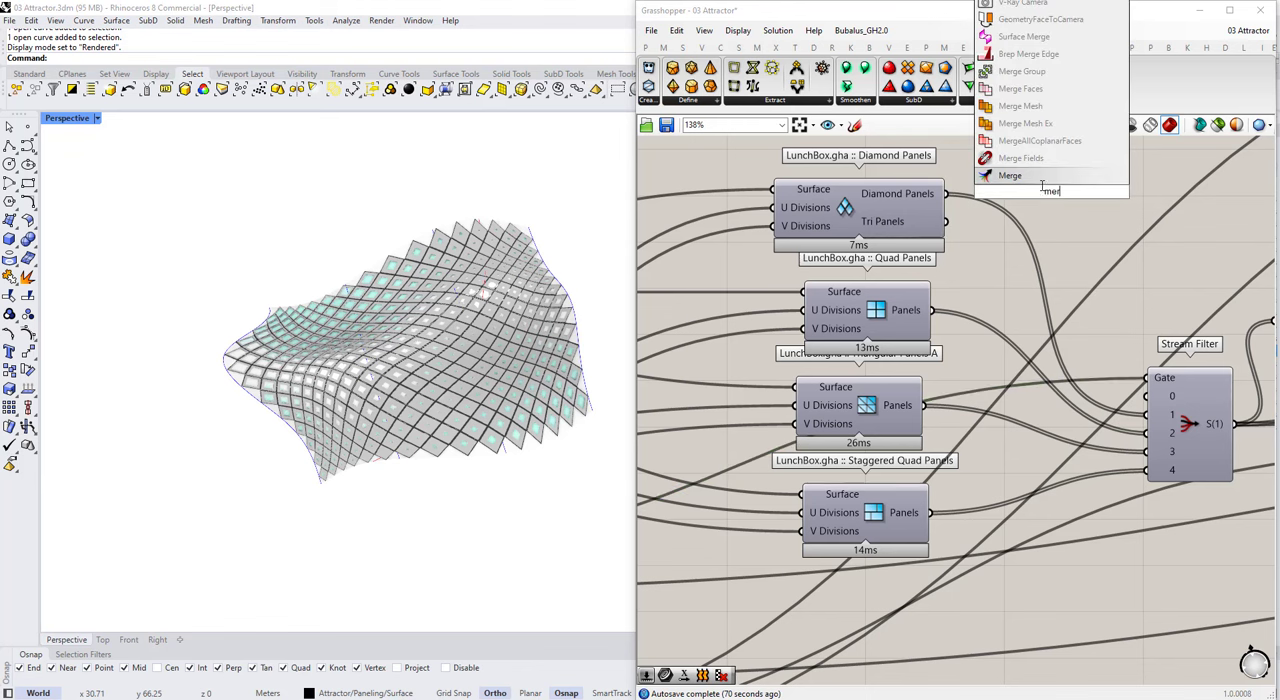
double_click(1045, 215)
text(geo)
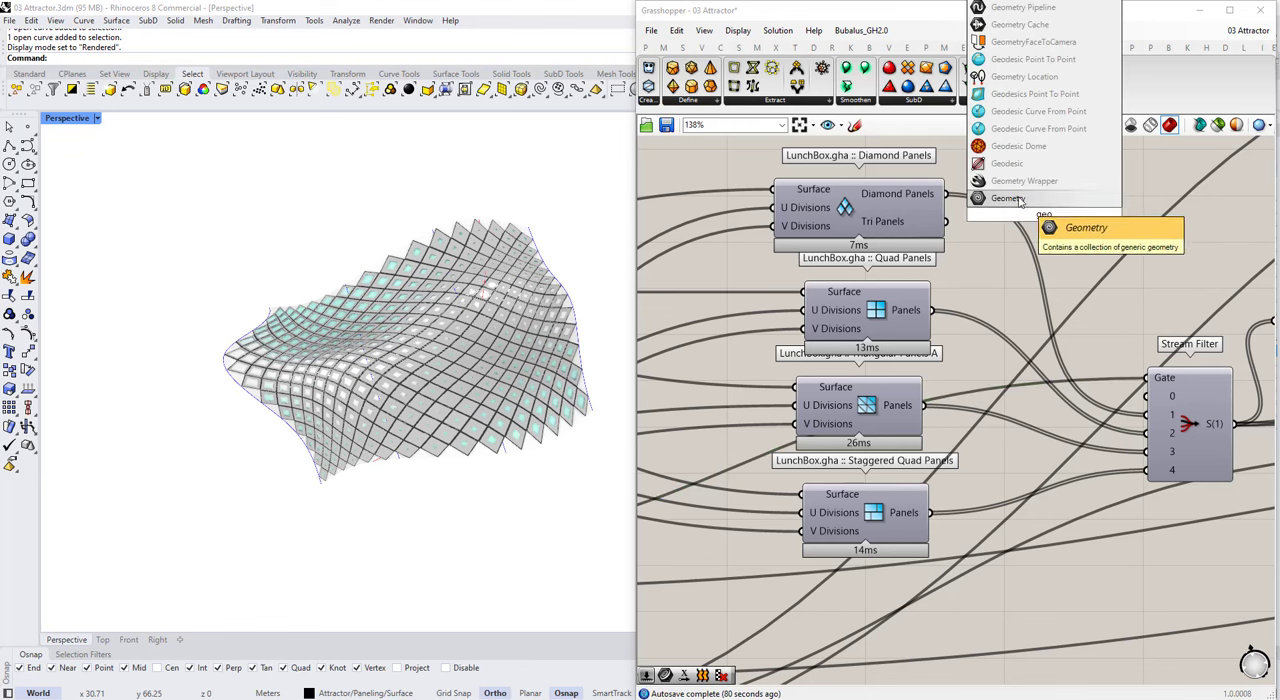
click(1019, 199)
click(1036, 224)
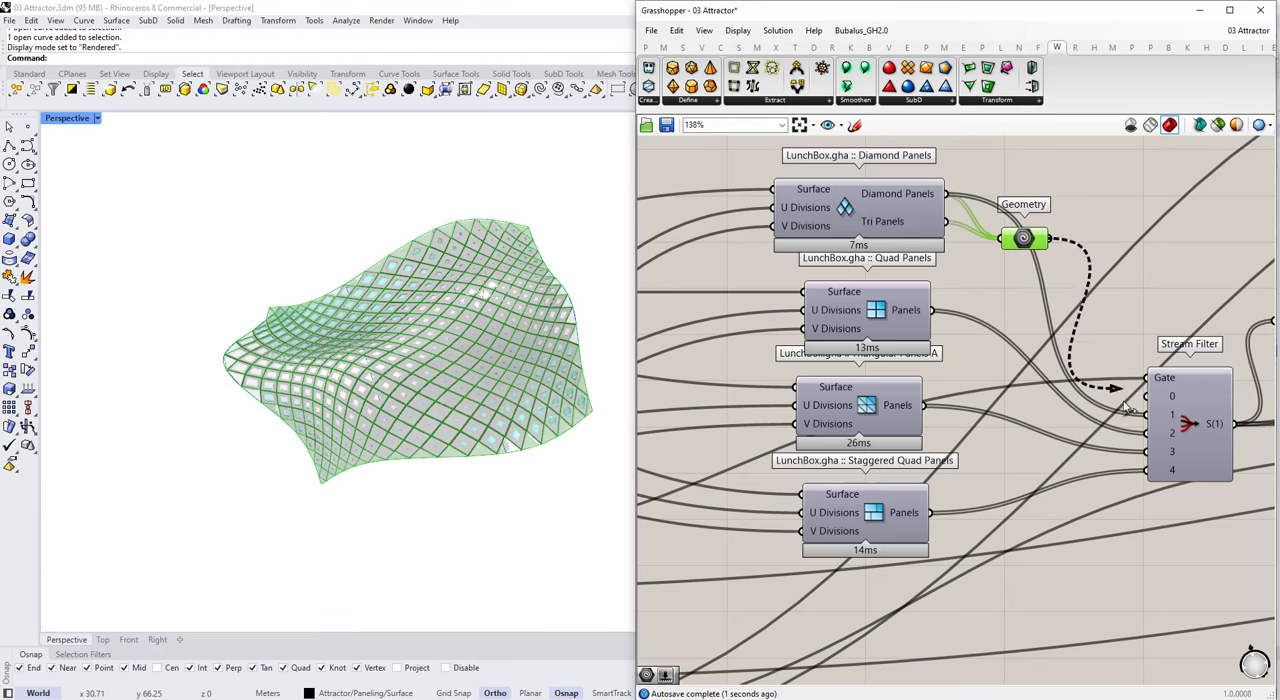
Step: Connect the Geometry parameter to the Stream Filter in place of Diamond Panels and remove the empty stream input 0
scroll(1164, 405, up, 5)
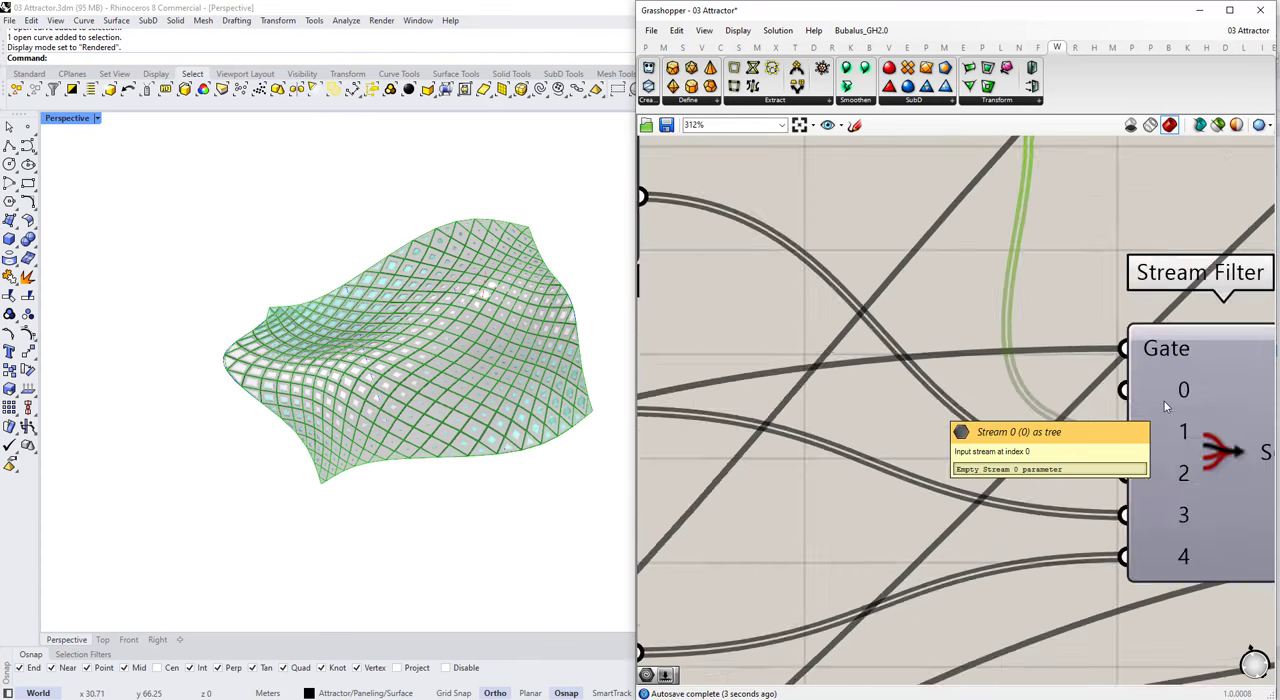
scroll(1129, 380, down, 8)
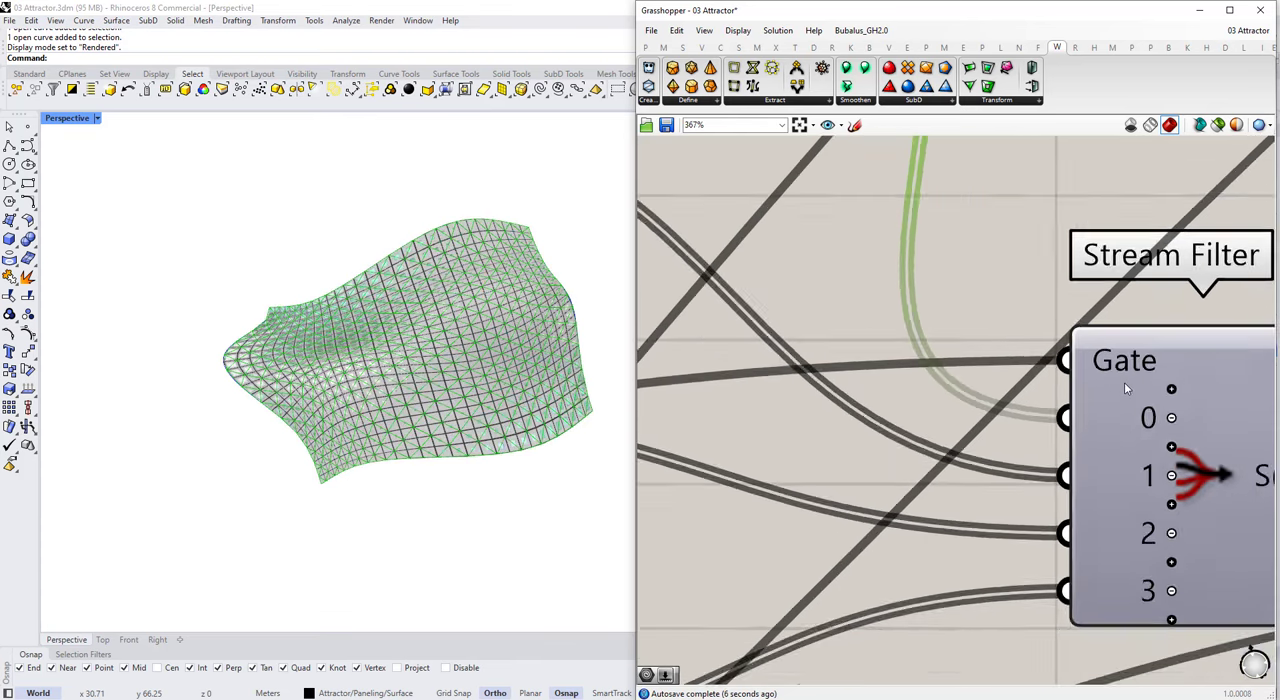
Step: Set the Paneling Type slider's maximum to 3 and its value to 0
scroll(790, 415, up, 5)
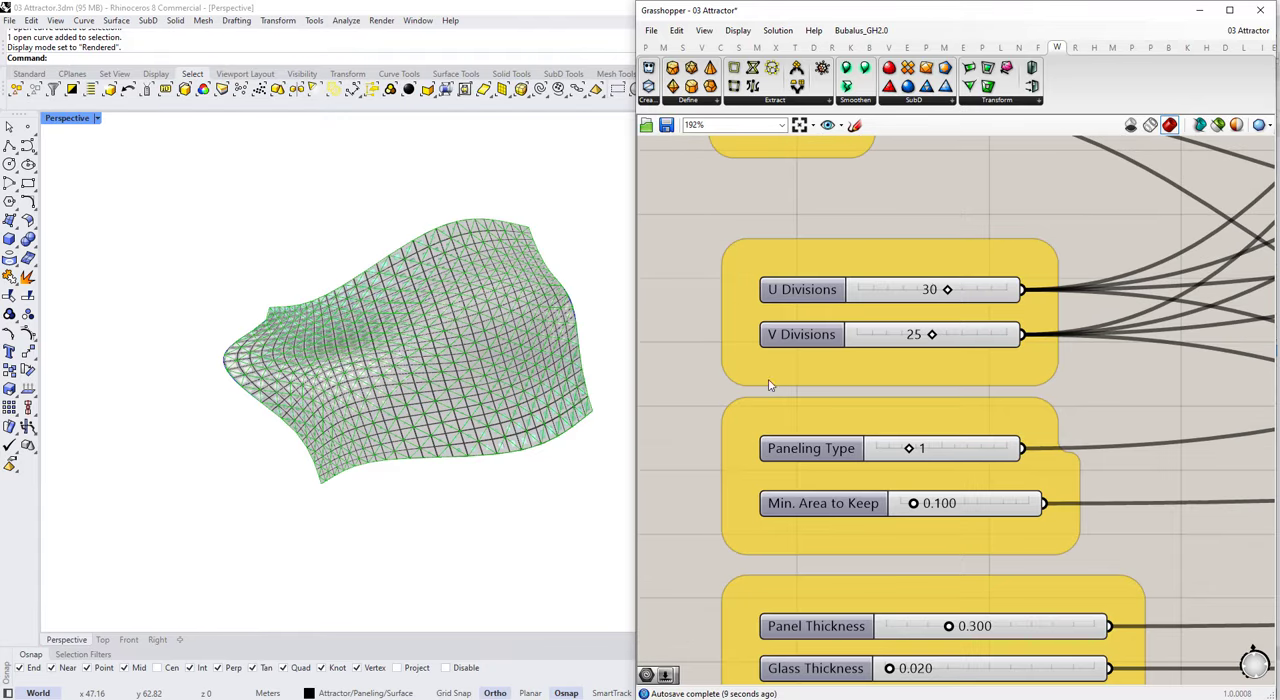
scroll(790, 390, up, 2)
double_click(812, 434)
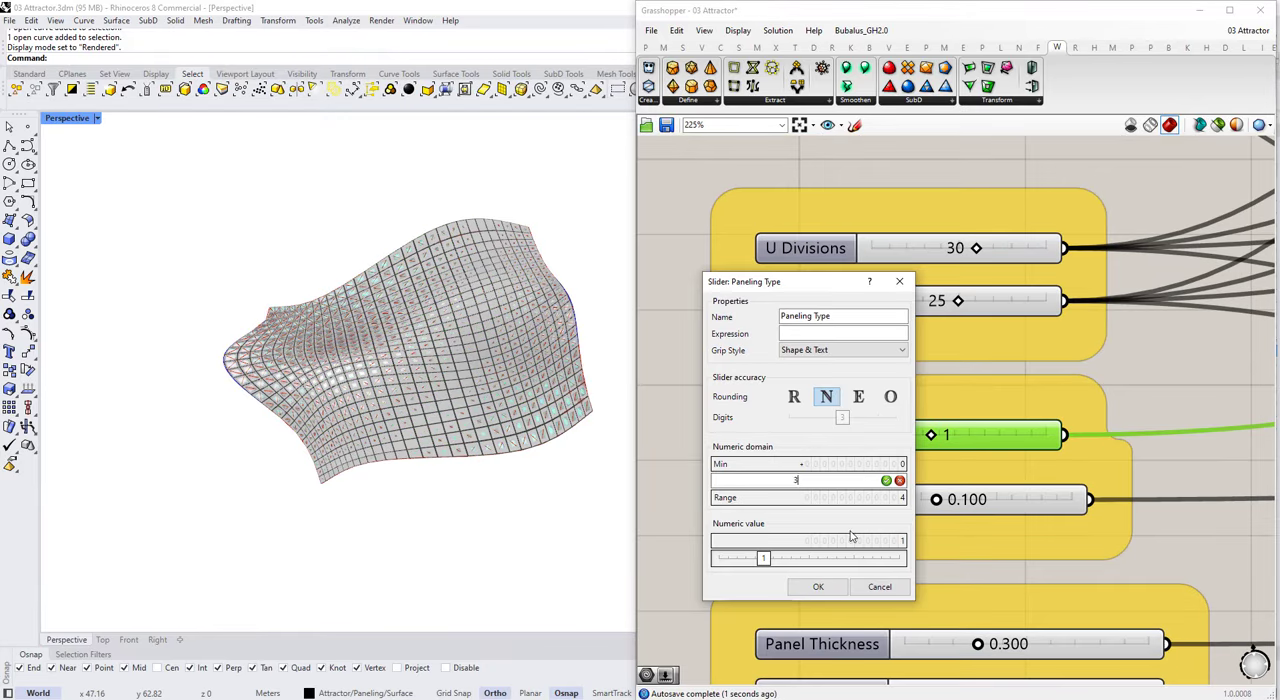
click(818, 587)
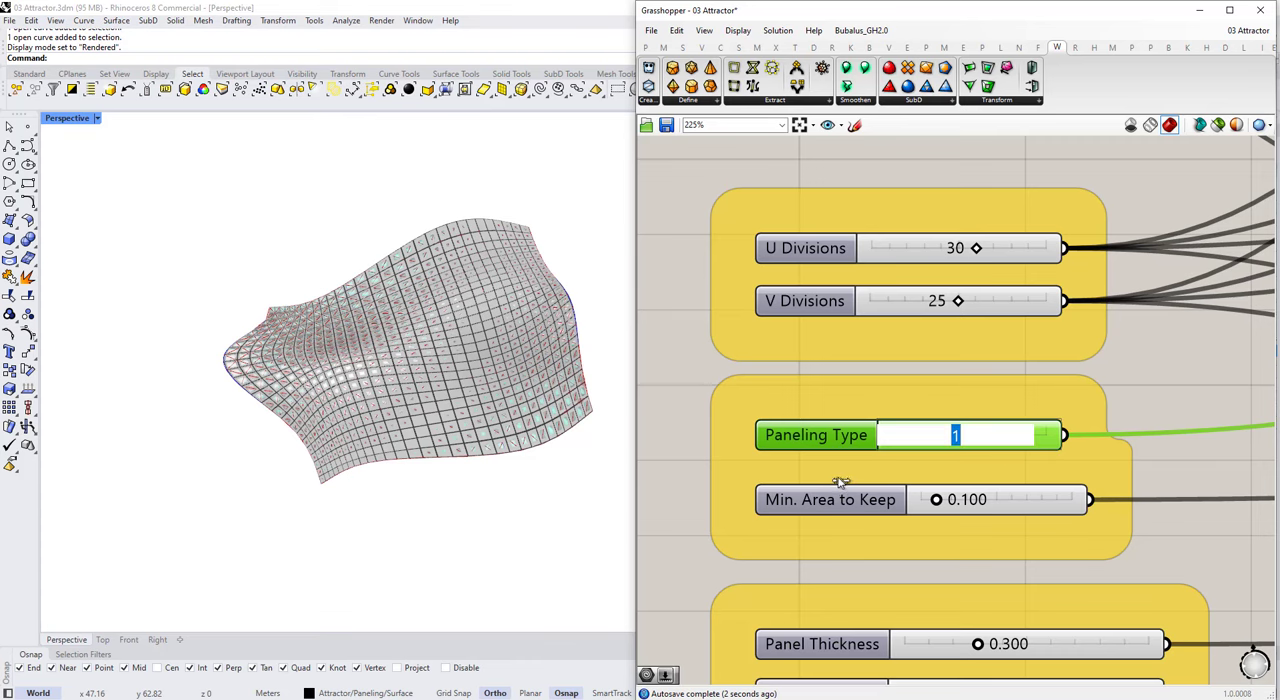
Step: Hide the base surface that overlaps the diamond panels
scroll(338, 398, up, 10)
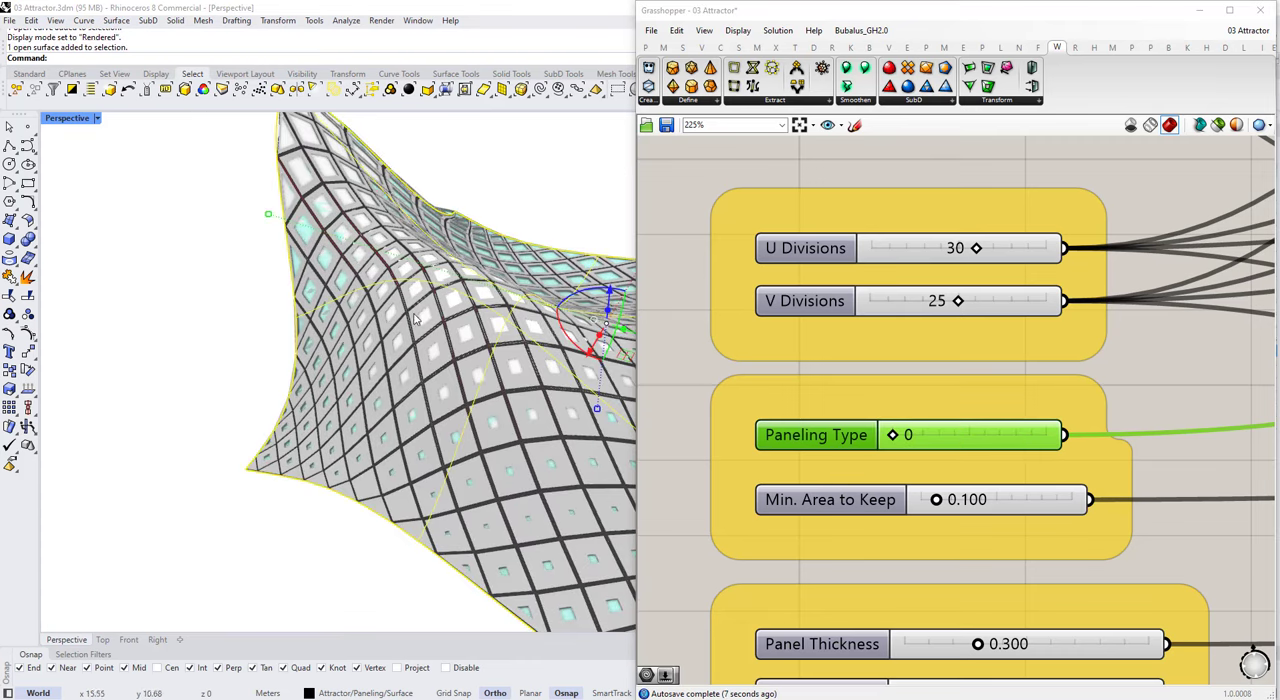
key(ctrl+h)
right_drag(417, 318, 426, 281)
Step: Try raising a control point of the surface's defining curve vertically with the gumball and undo the move
click(455, 388)
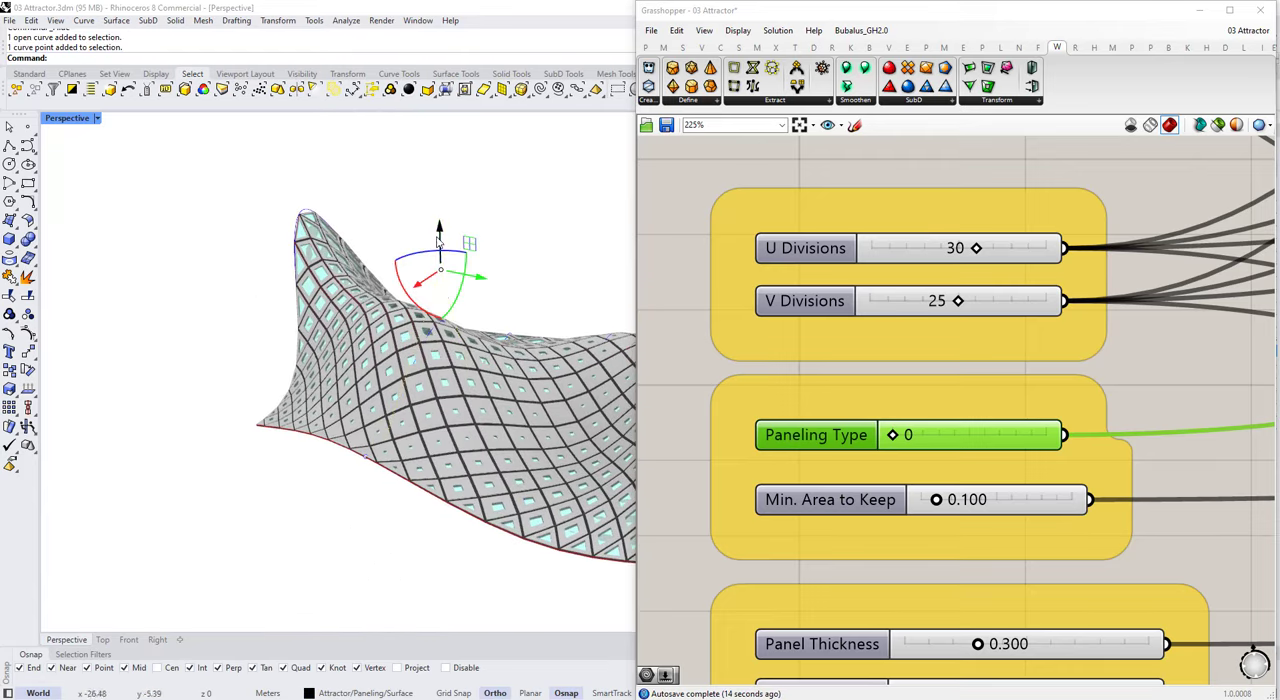
drag(437, 242, 437, 155)
right_drag(457, 378, 290, 366)
key(ctrl+z)
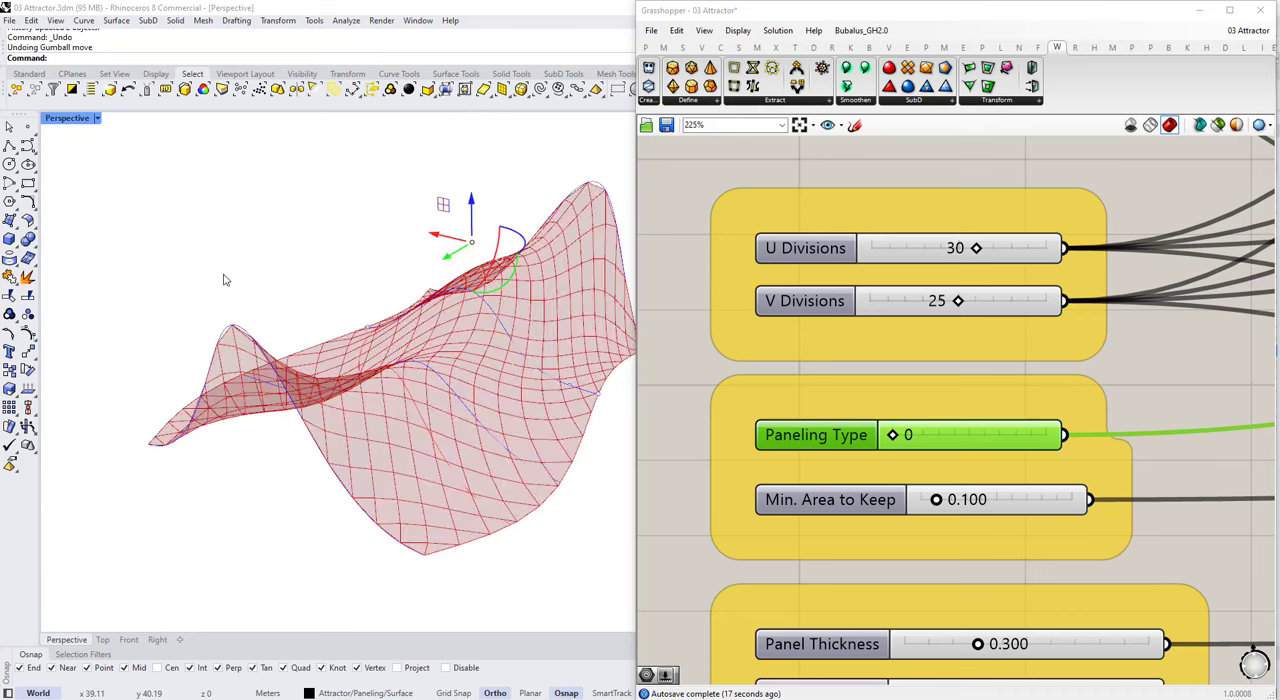
right_drag(224, 280, 403, 346)
key(Escape)
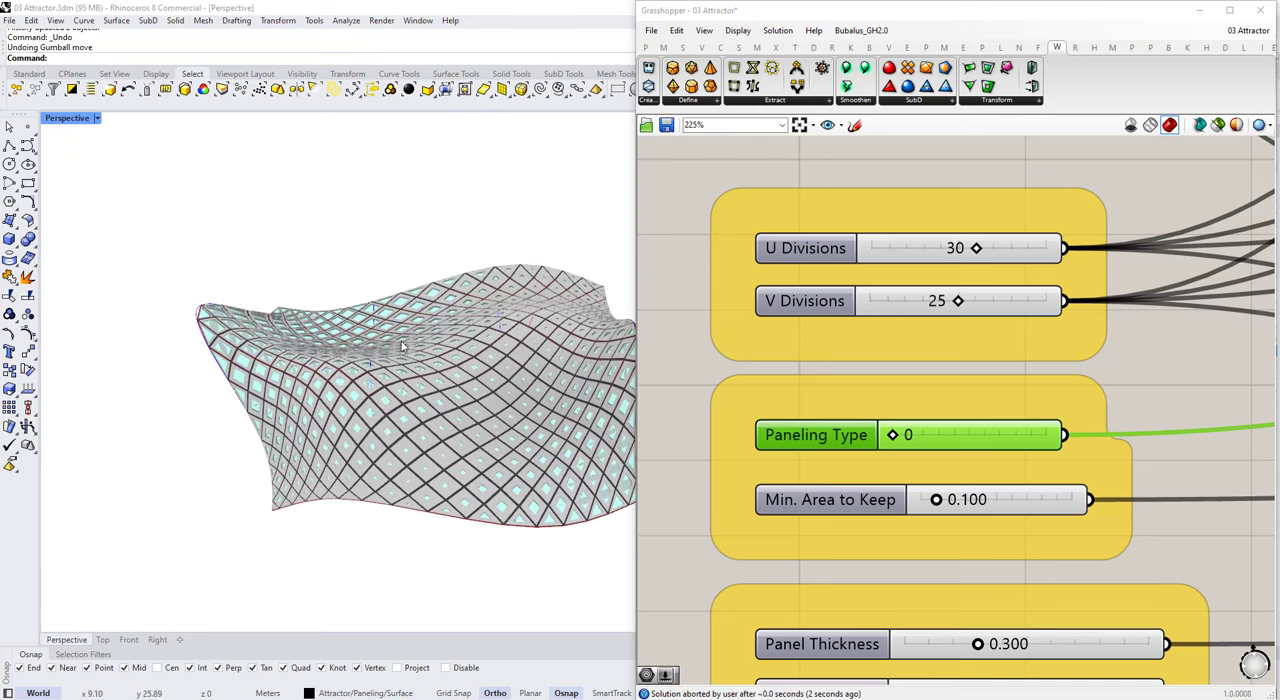
Step: Set the Perspective viewport to Shaded display mode and save both the Rhino model and the Grasshopper definition
click(97, 118)
click(130, 126)
mouse_move(498, 490)
right_down()
mouse_move(468, 425)
mouse_move(542, 305)
right_up()
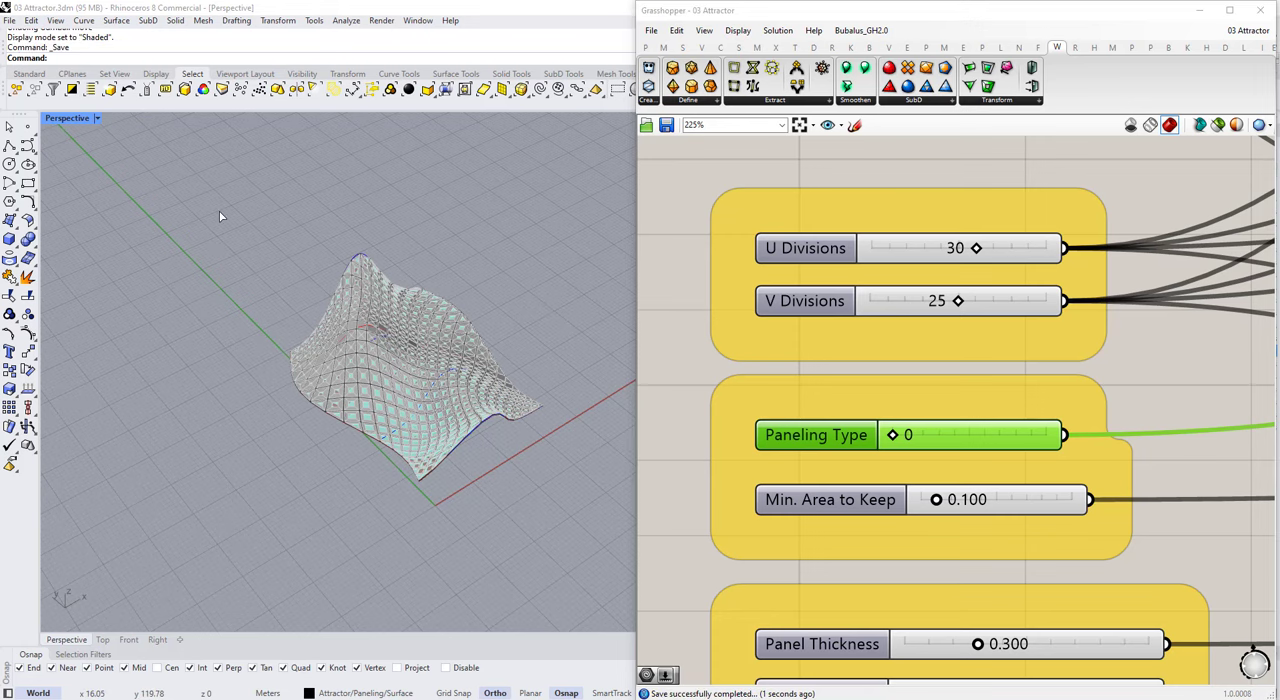
Step: Examine the diamond panels, glass openings and structure across the surface from several sides and up close
right_drag(309, 370, 422, 362)
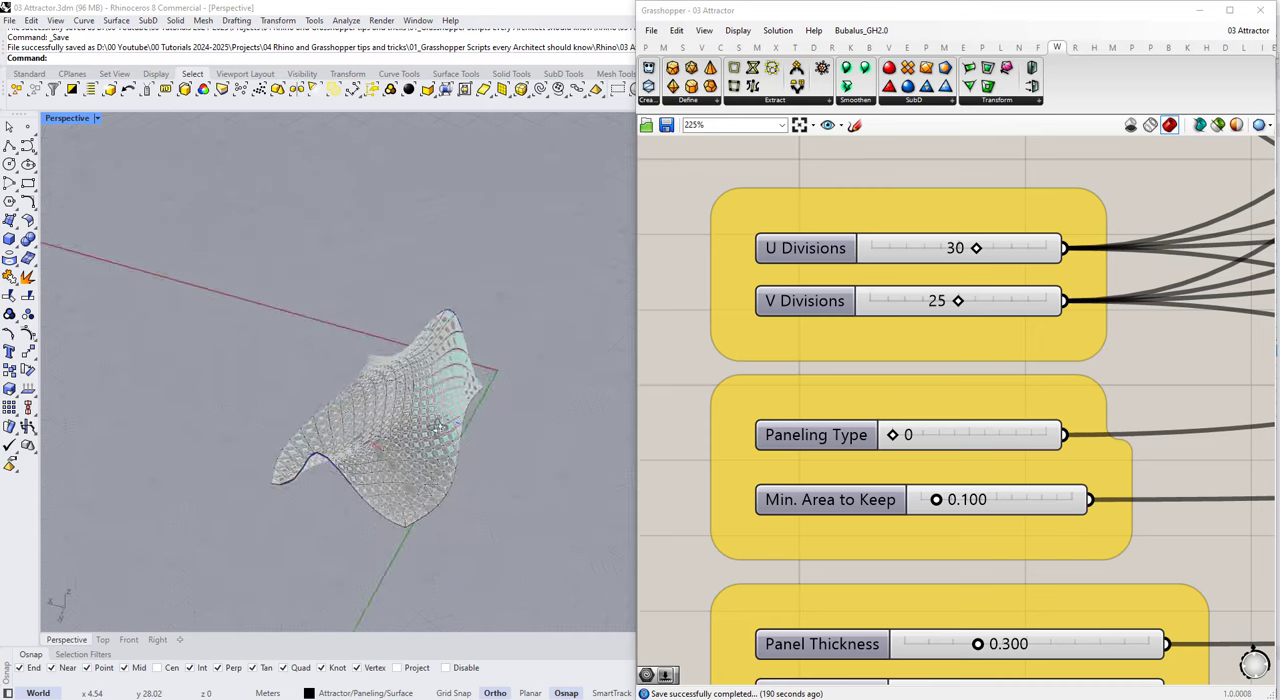
scroll(335, 385, up, 6)
scroll(335, 385, down, 5)
right_drag(335, 385, 215, 380)
scroll(300, 350, up, 3)
right_drag(330, 350, 300, 375)
scroll(916, 310, down, 4)
scroll(911, 326, up, 4)
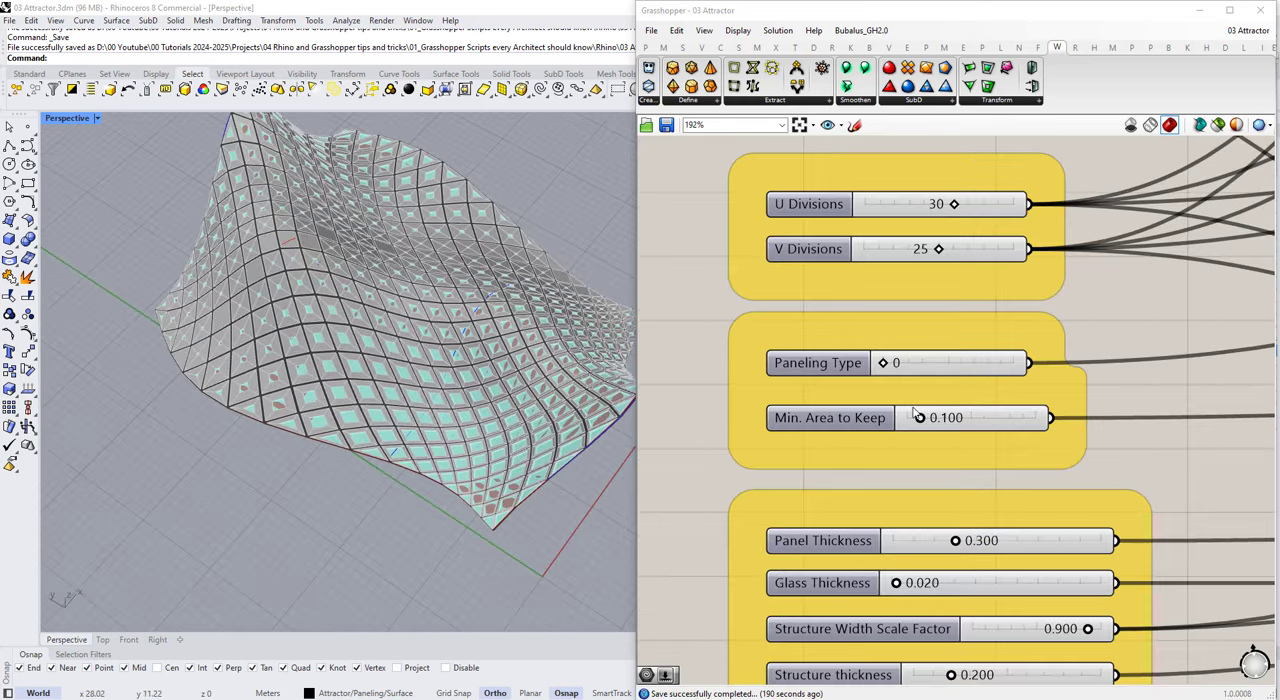
scroll(920, 383, down, 1)
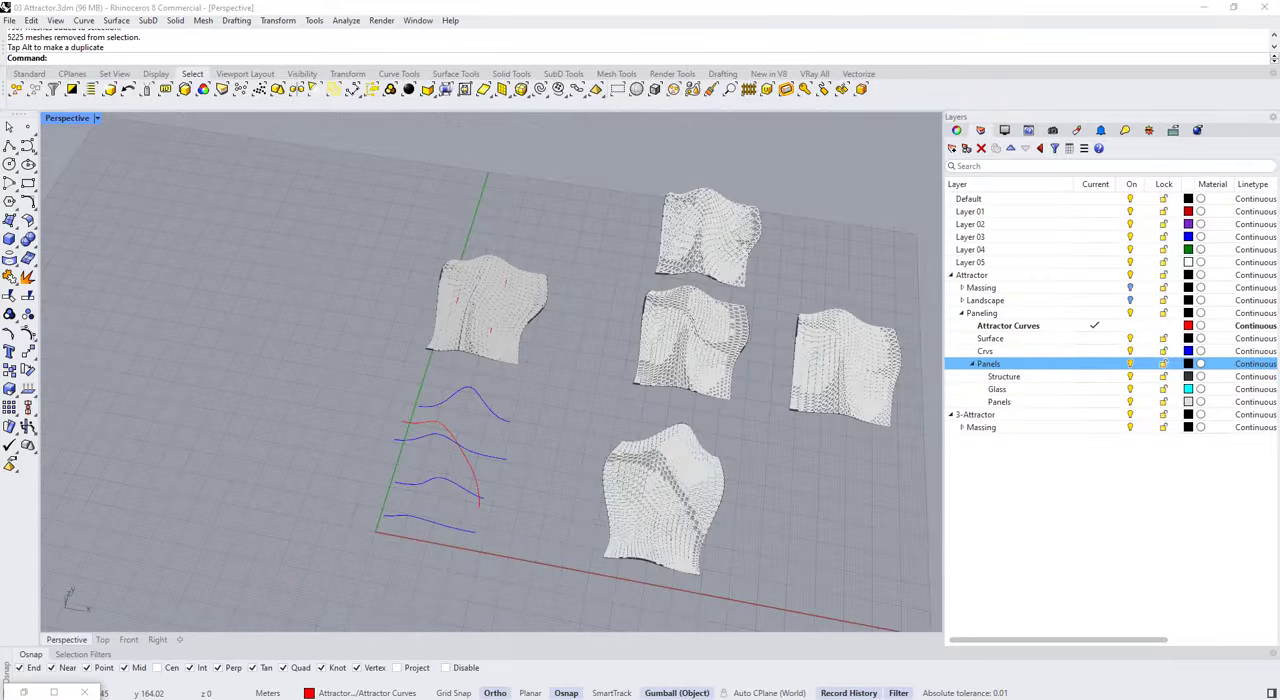
Step: Set the Perspective viewport to Rendered and give the Structure layer a new Custom material named Structure in dark gray #606060
click(97, 118)
click(130, 146)
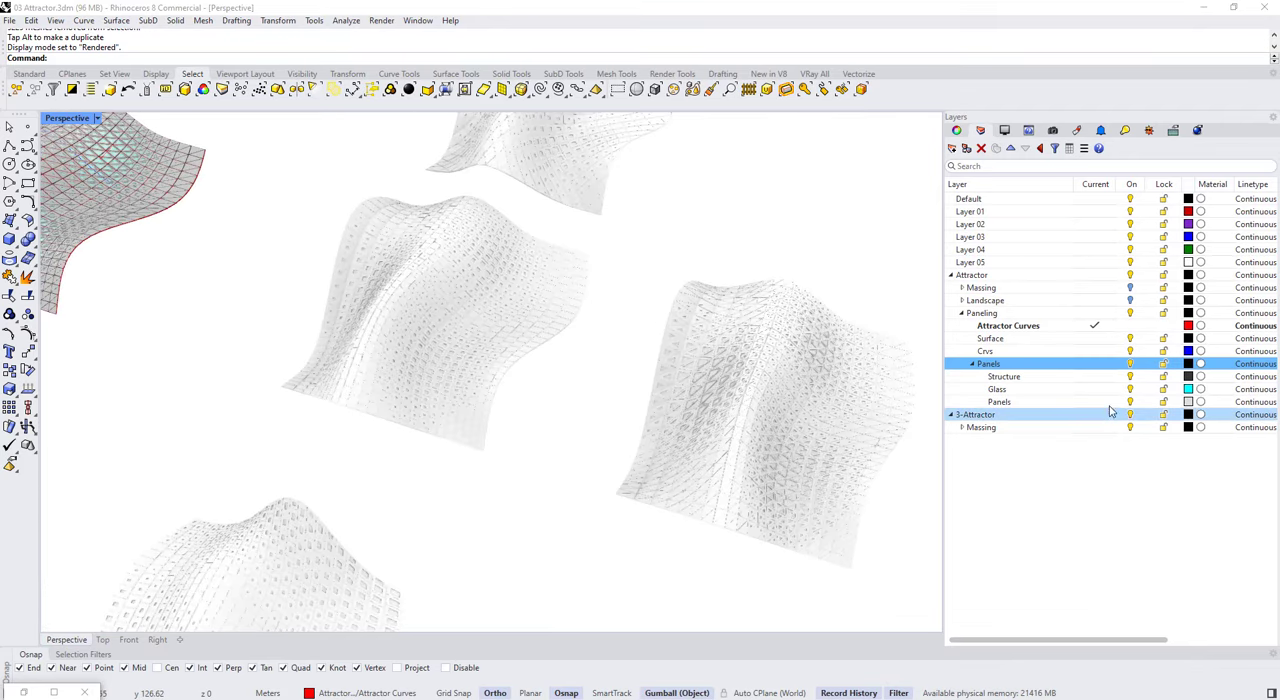
click(1201, 376)
click(651, 190)
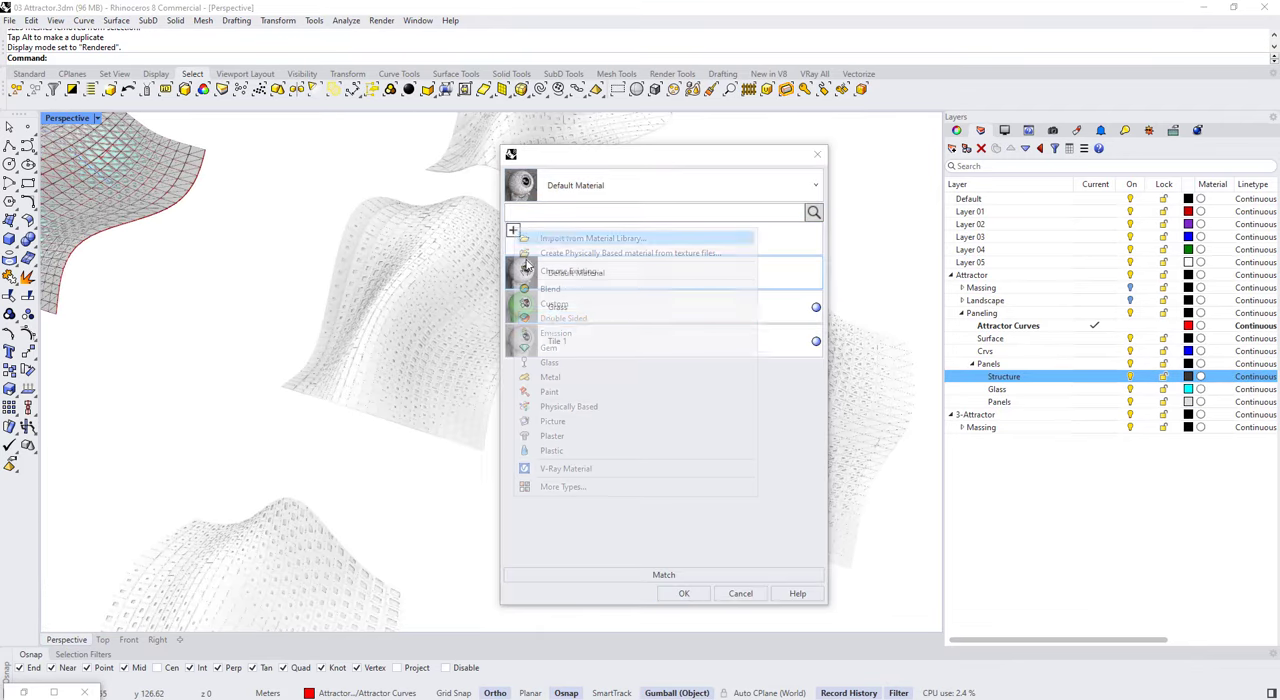
click(557, 306)
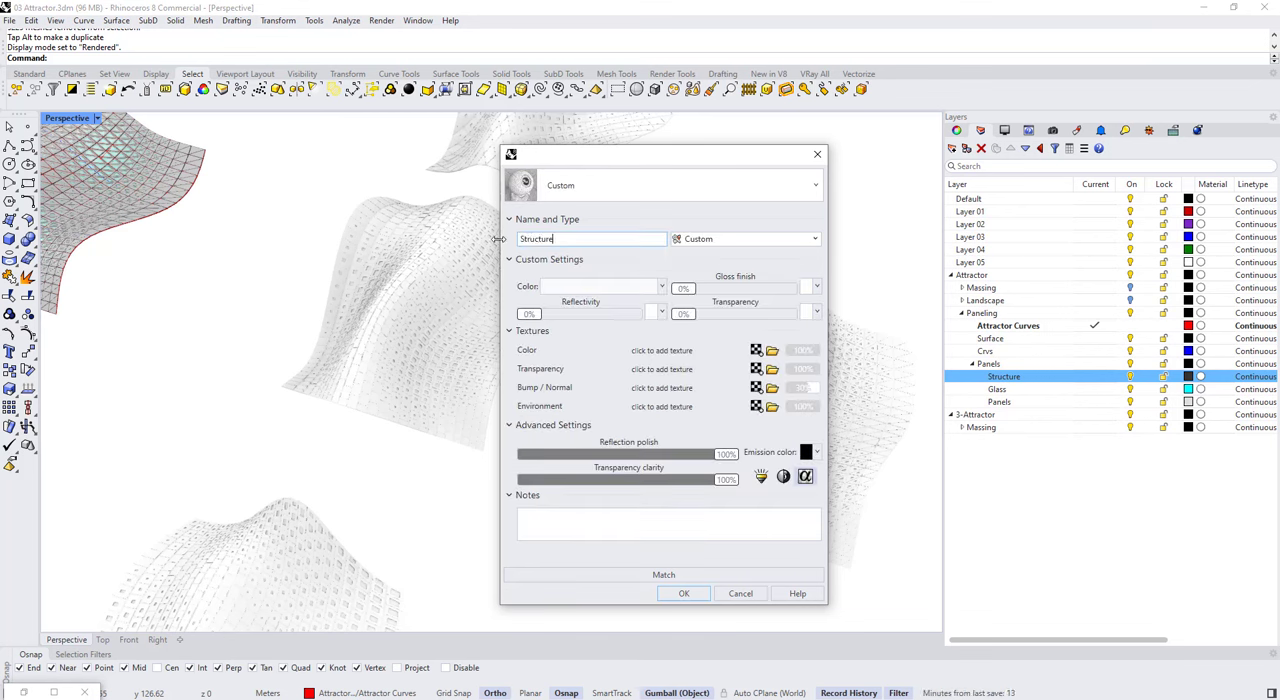
click(573, 288)
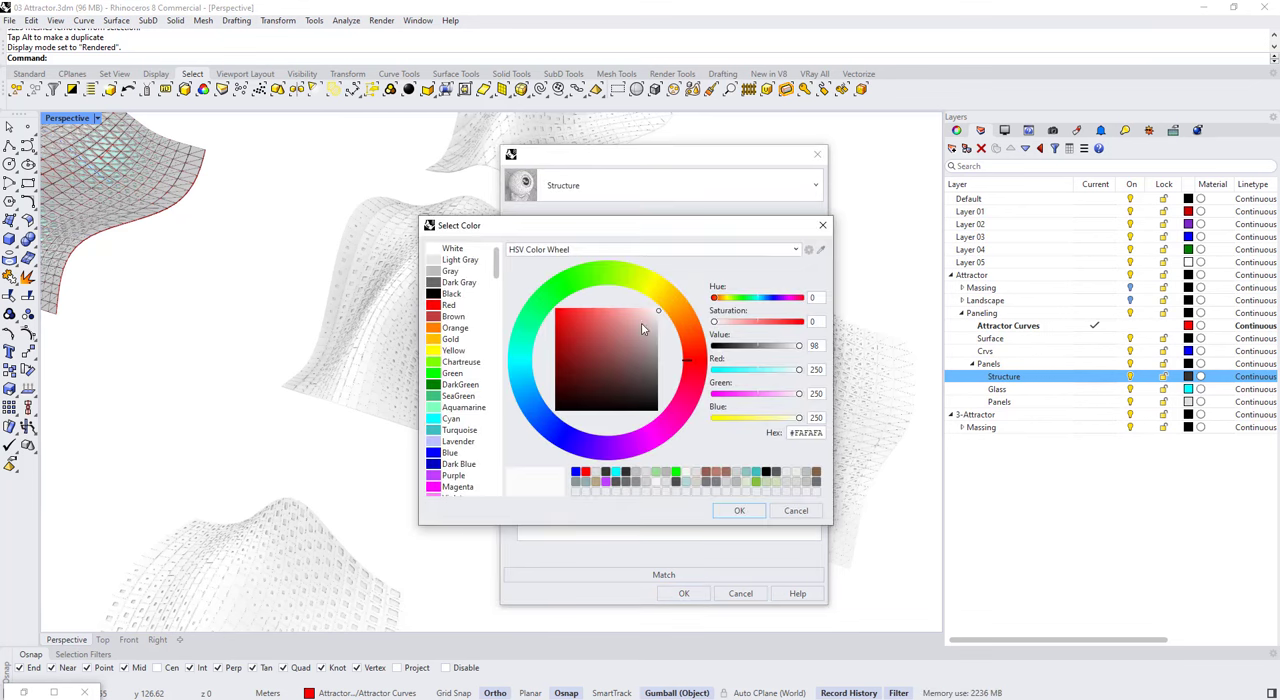
click(755, 513)
click(687, 593)
Step: Give the Glass layer a new Custom material named Glass with a light teal colour, 50% transparency and 5% gloss finish
click(1201, 389)
click(590, 187)
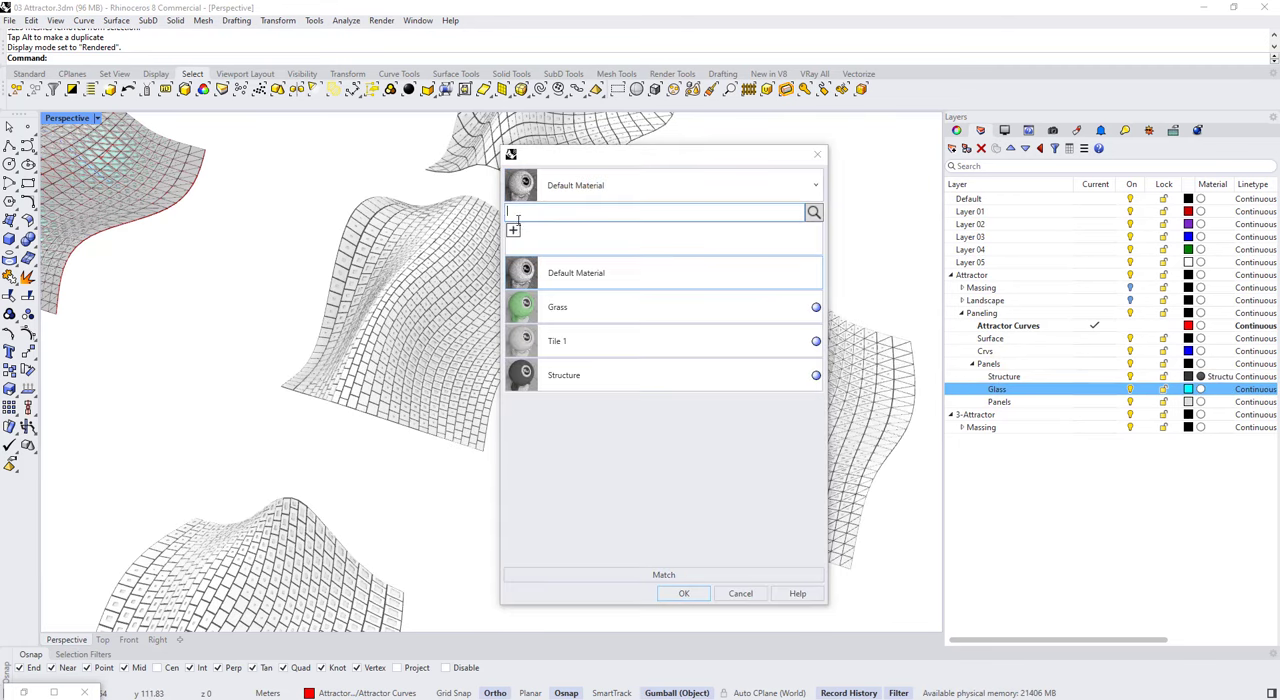
click(513, 230)
click(545, 304)
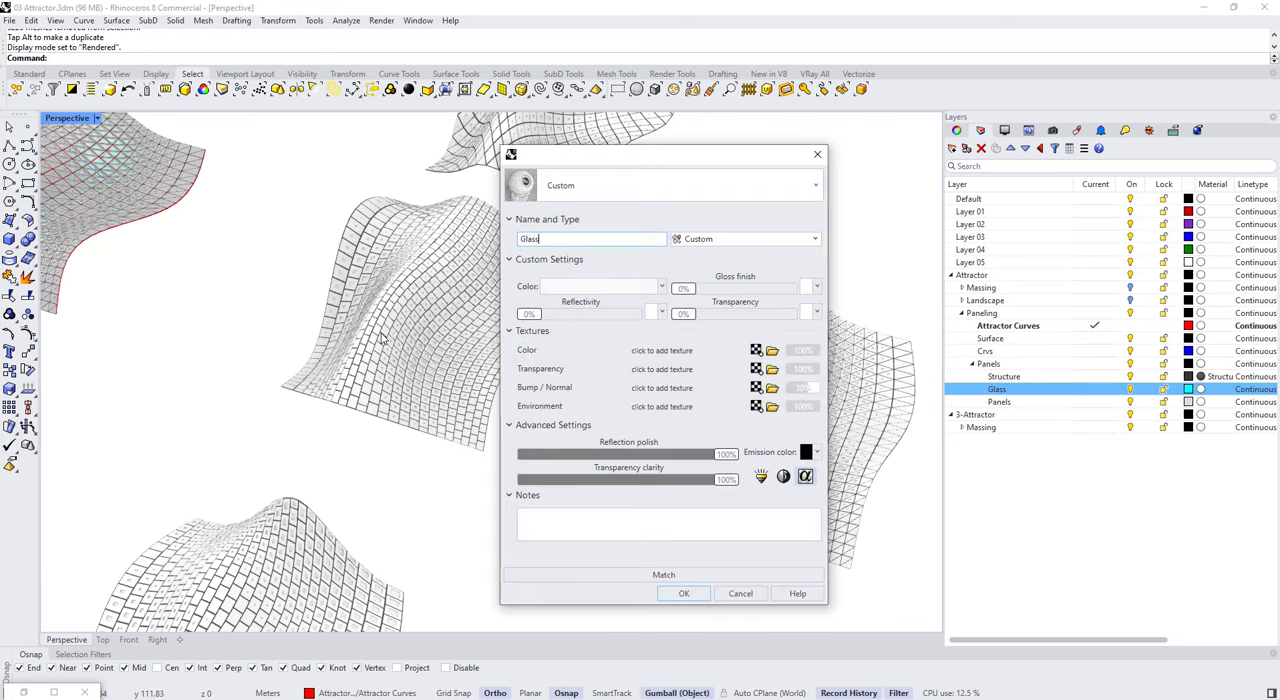
click(548, 289)
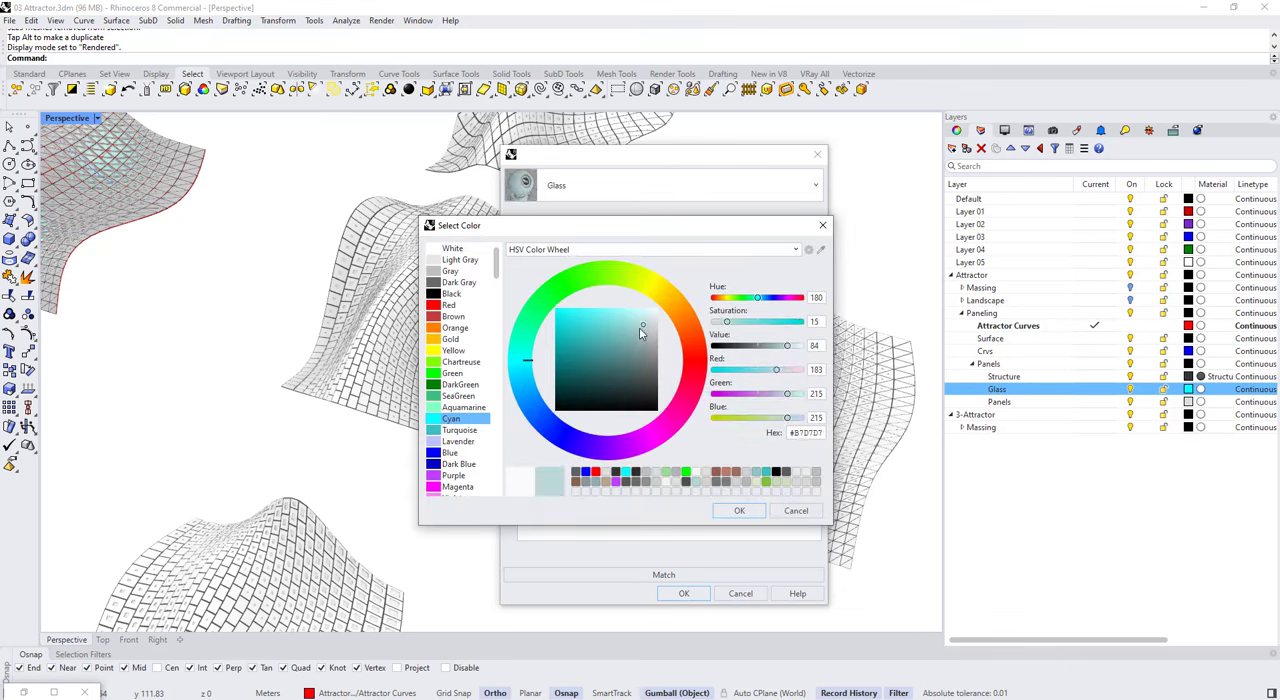
click(739, 510)
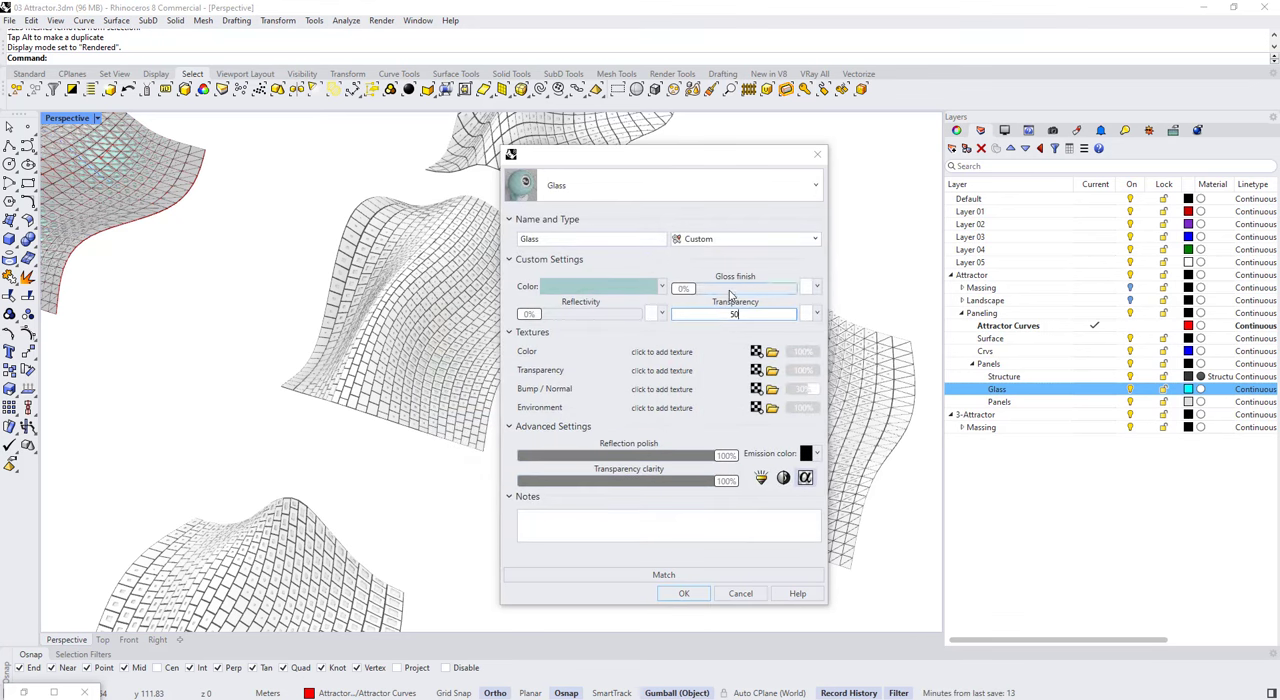
click(728, 291)
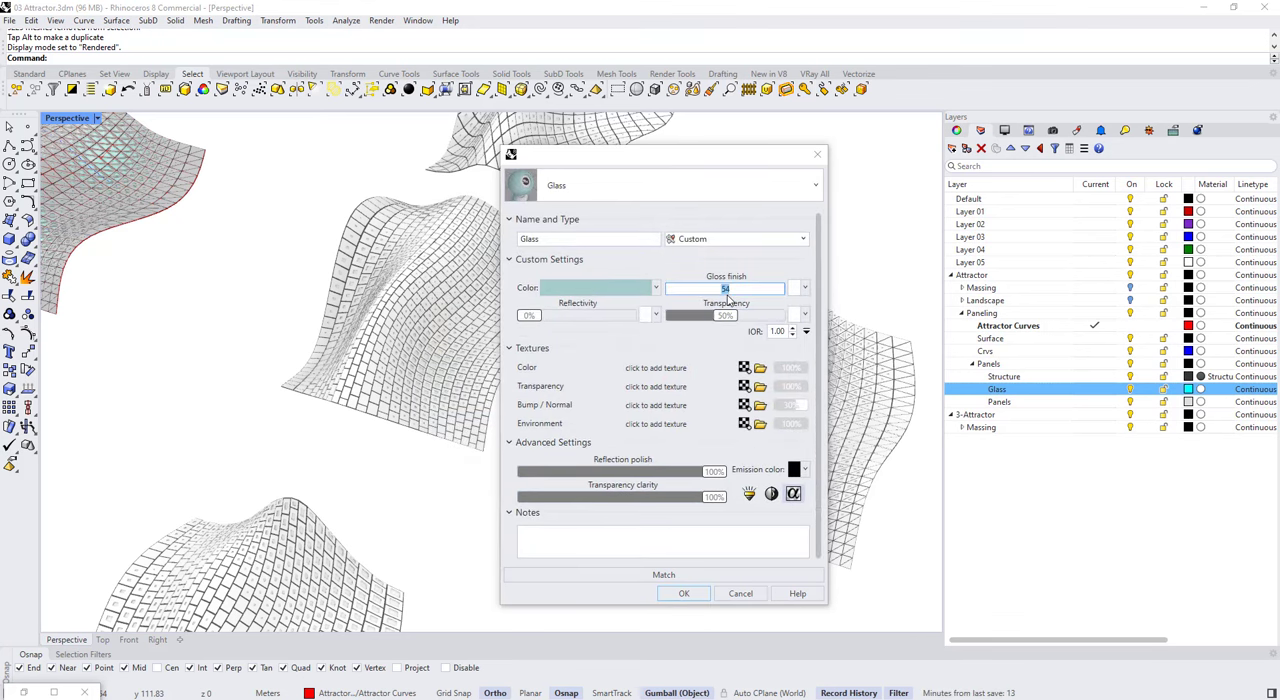
click(684, 593)
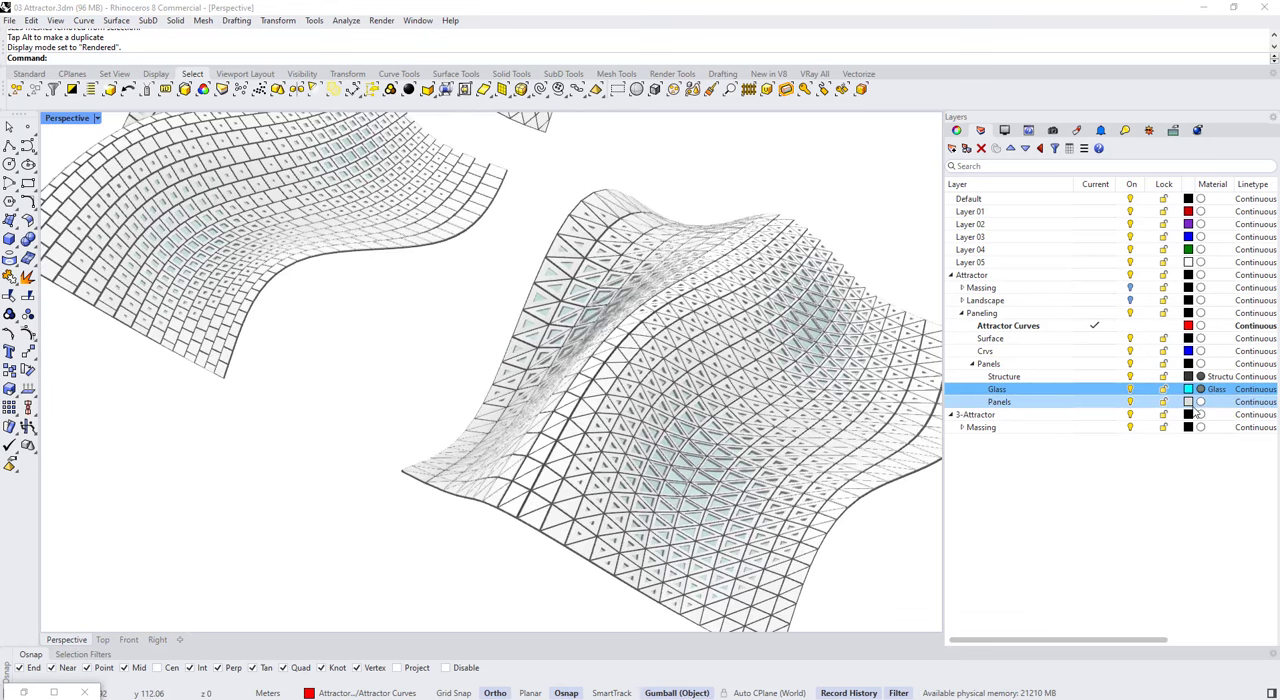
Step: Give the Panels layer a new Custom material named Panels 1
click(1201, 402)
click(652, 186)
click(517, 229)
click(556, 310)
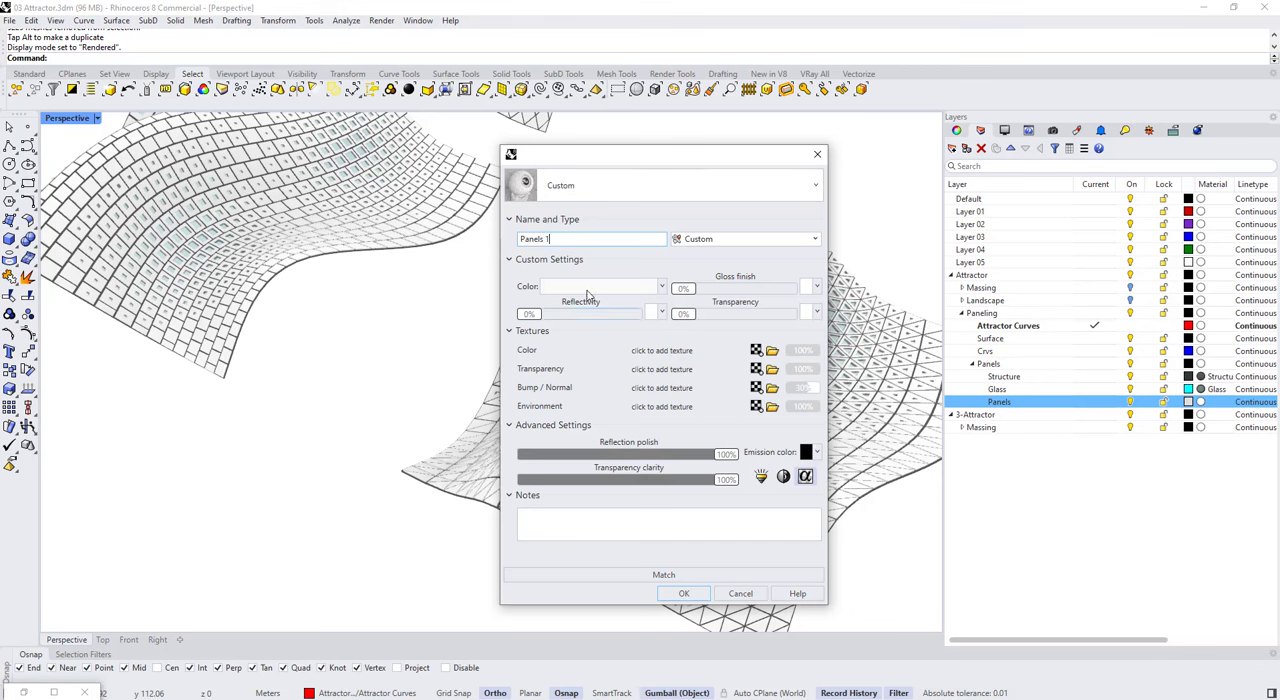
click(590, 288)
click(666, 314)
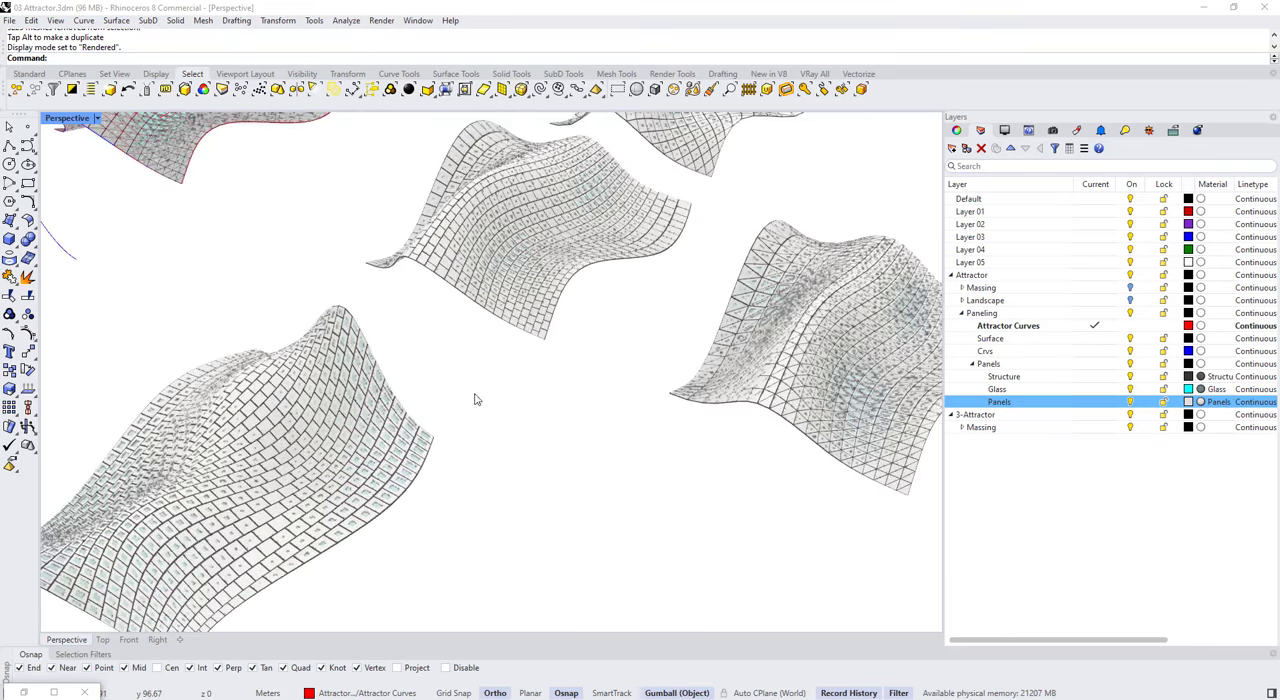
Step: Inspect the baked panel variants with their materials, return the Perspective viewport to Shaded display mode and save the model
scroll(475, 399, up, 4)
scroll(577, 386, down, 7)
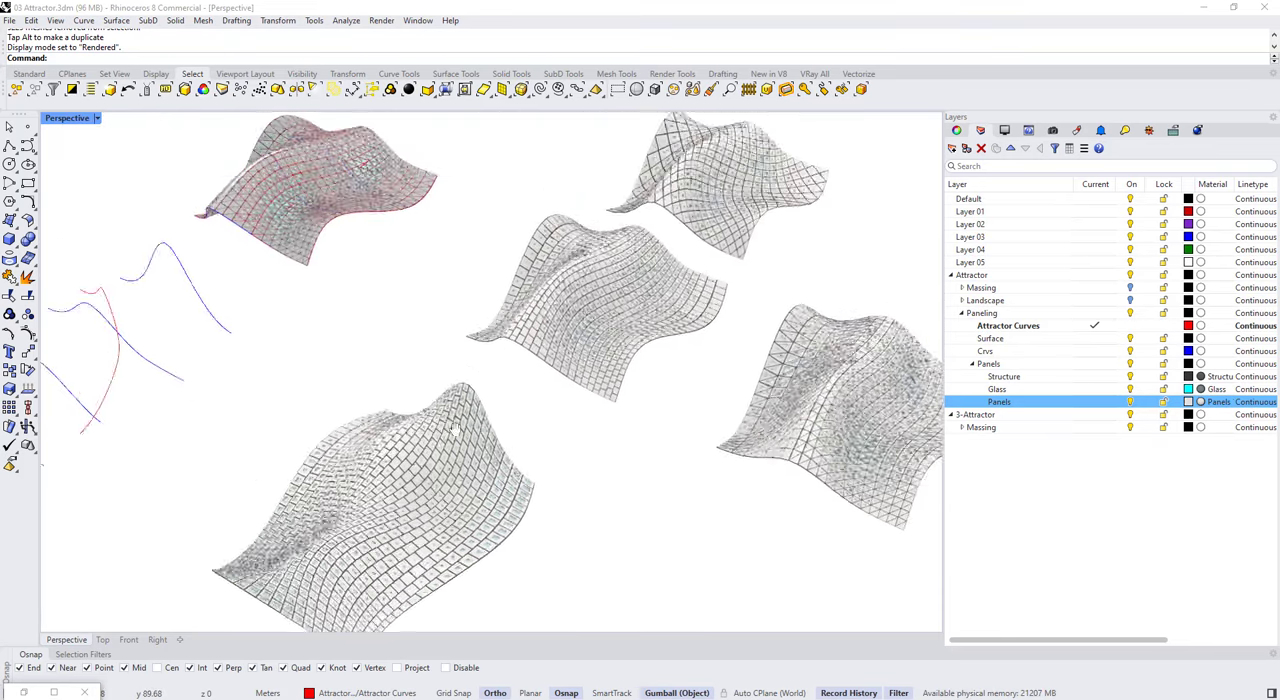
right_drag(475, 335, 550, 350)
scroll(609, 361, down, 3)
click(98, 119)
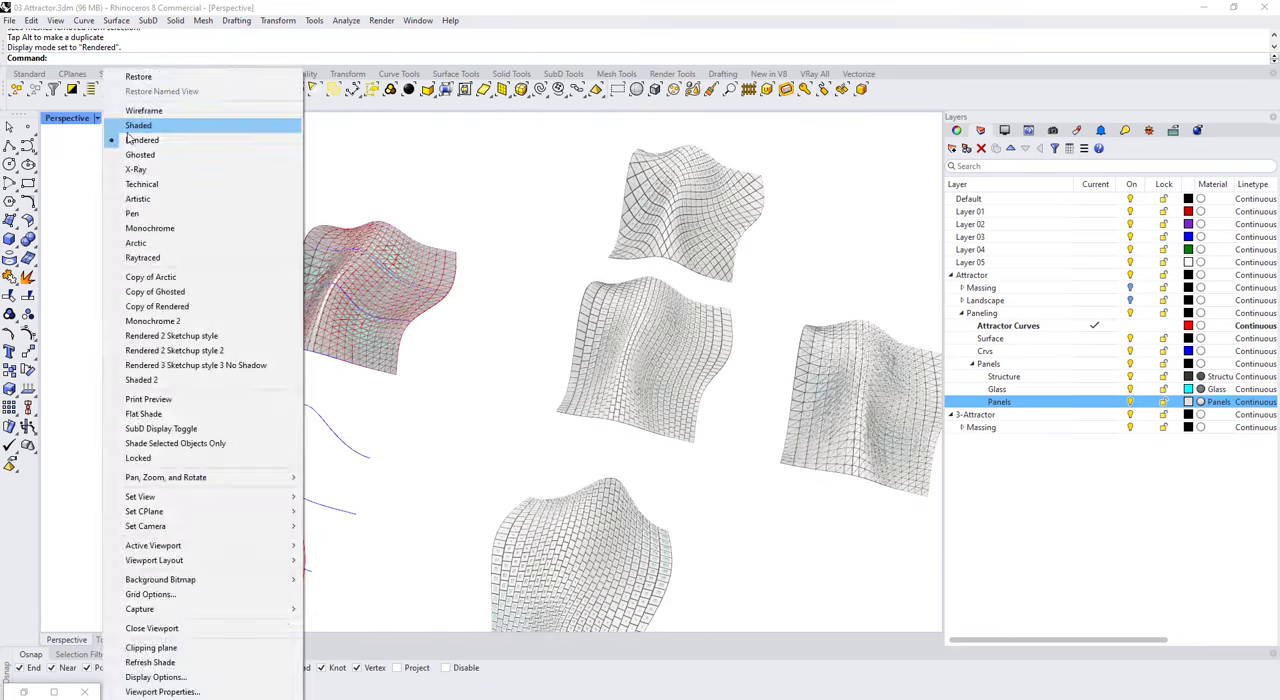
click(130, 127)
mouse_move(345, 262)
right_down()
mouse_move(409, 283)
mouse_move(434, 315)
mouse_move(359, 307)
right_up()
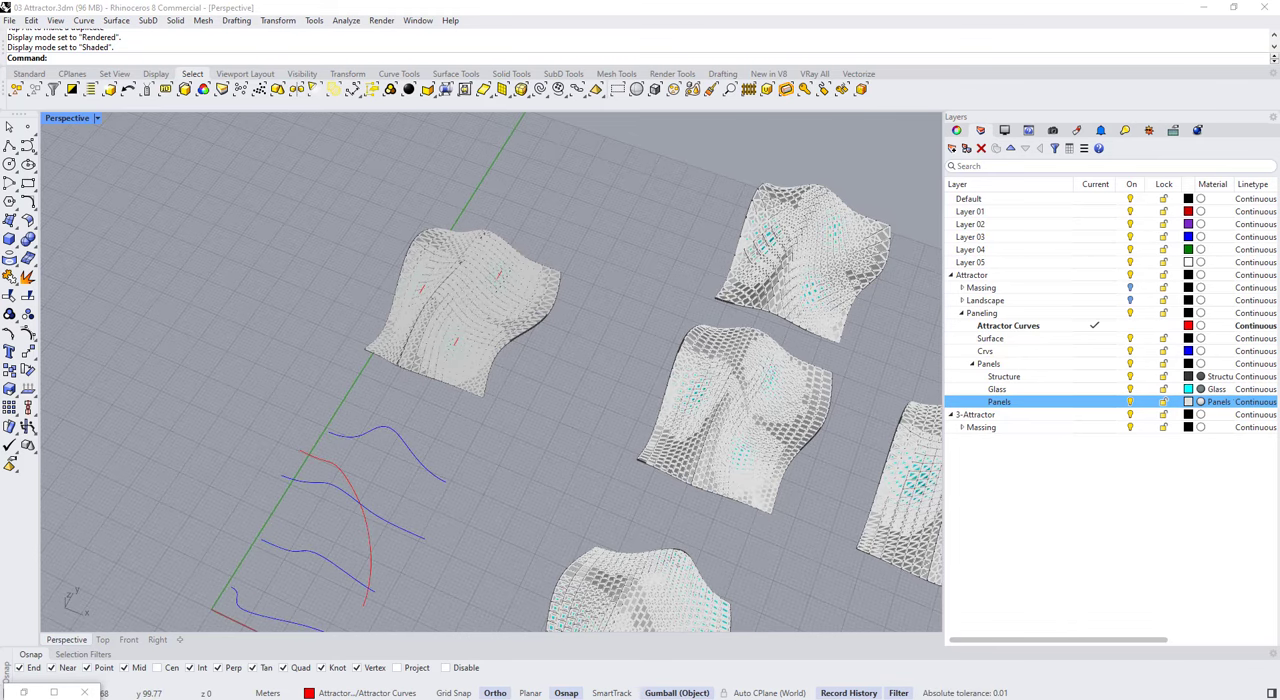
key(ctrl+s)
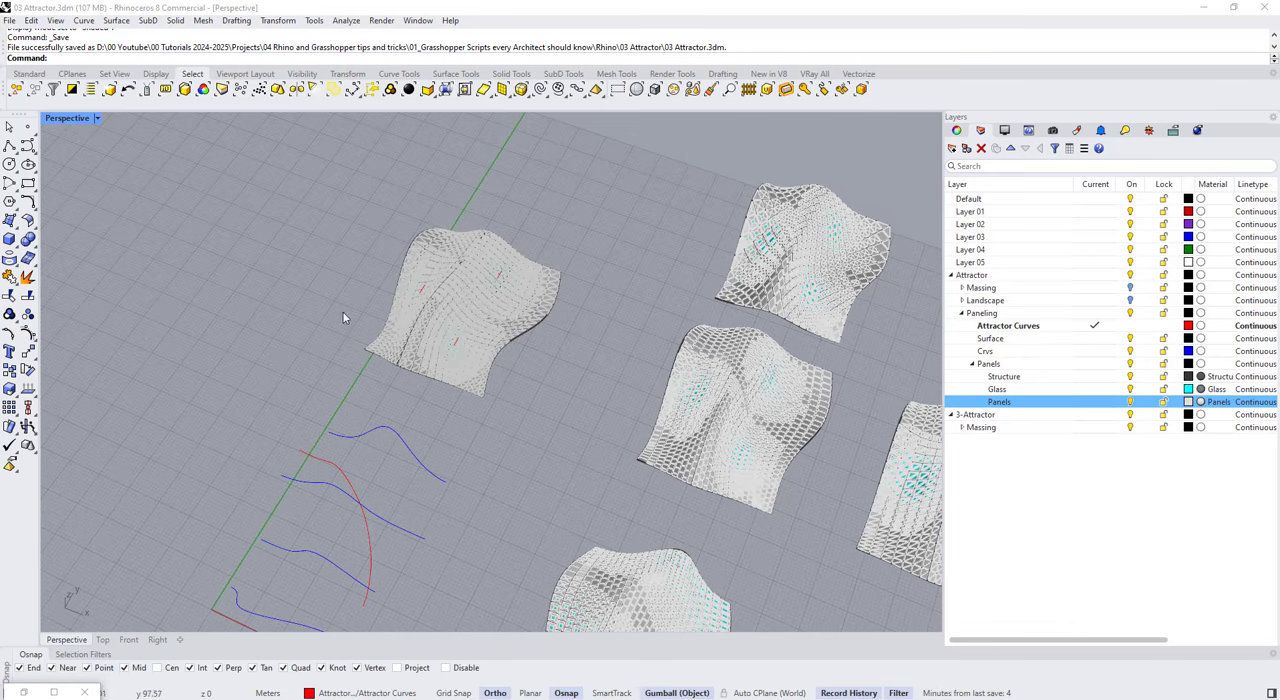
Step: Collapse the Panels sublayers, add a layer named SubD under Paneling and make it current
right_drag(453, 400, 717, 351)
scroll(717, 351, up, 7)
scroll(603, 340, down, 10)
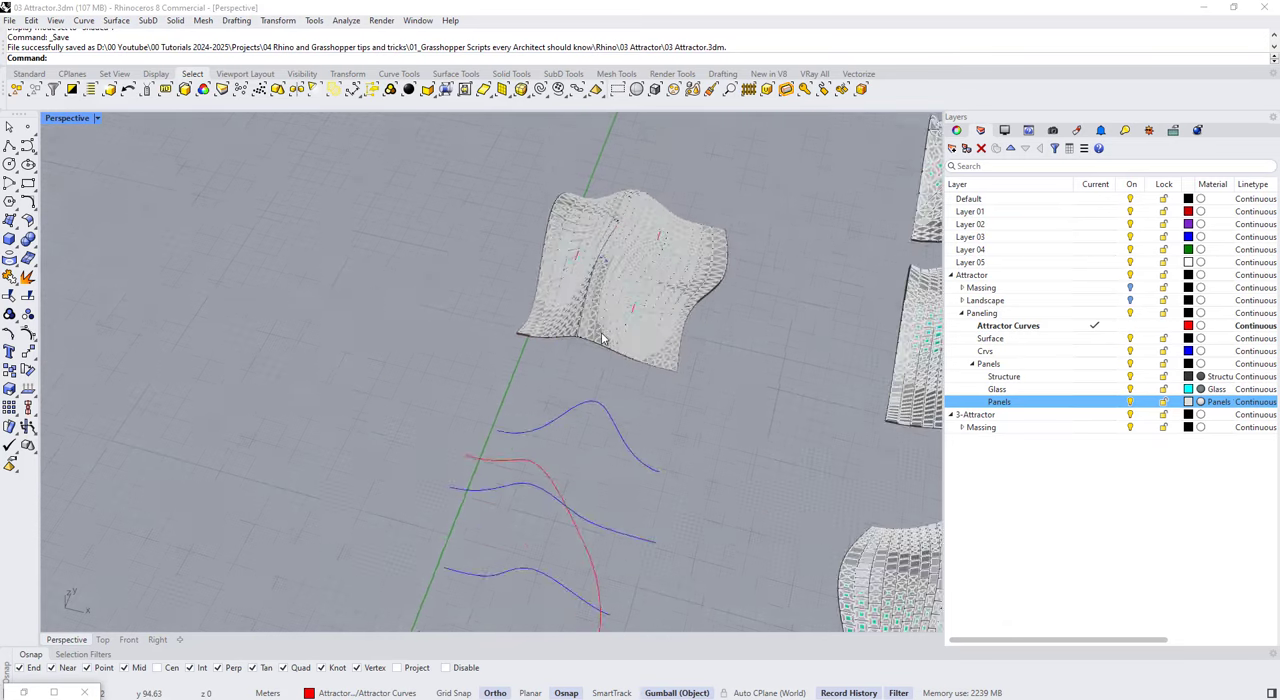
click(972, 367)
click(989, 354)
click(991, 341)
click(951, 150)
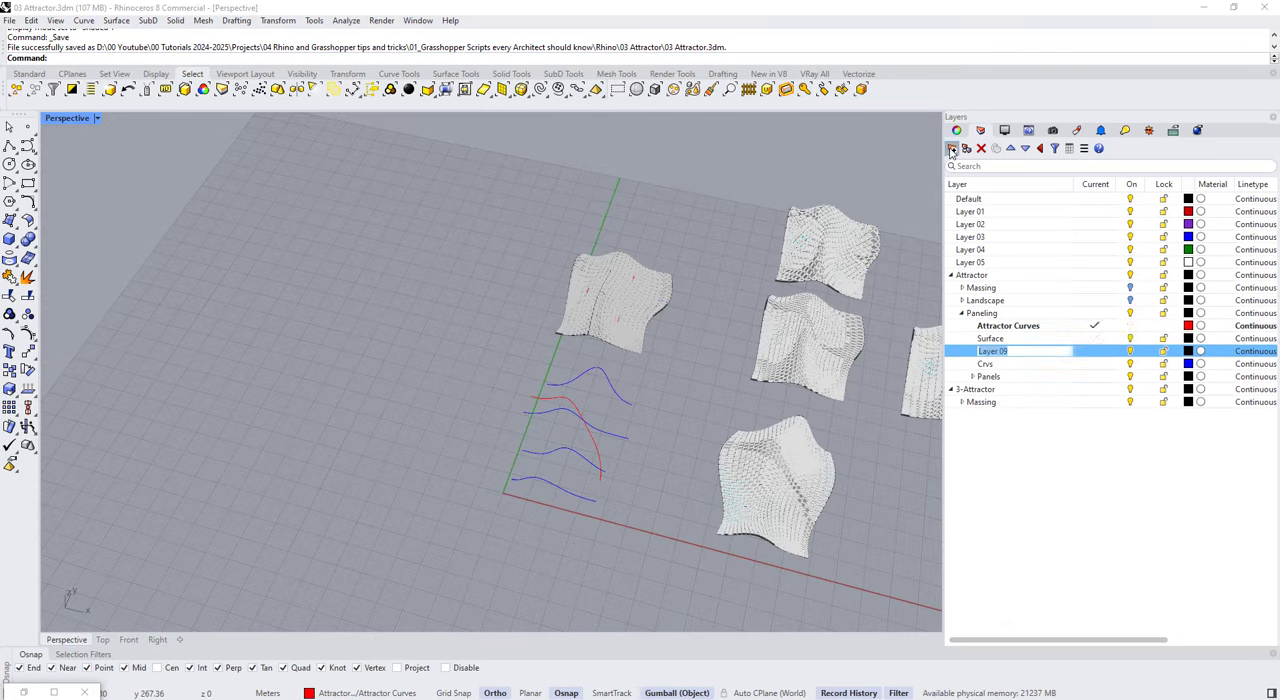
click(1046, 425)
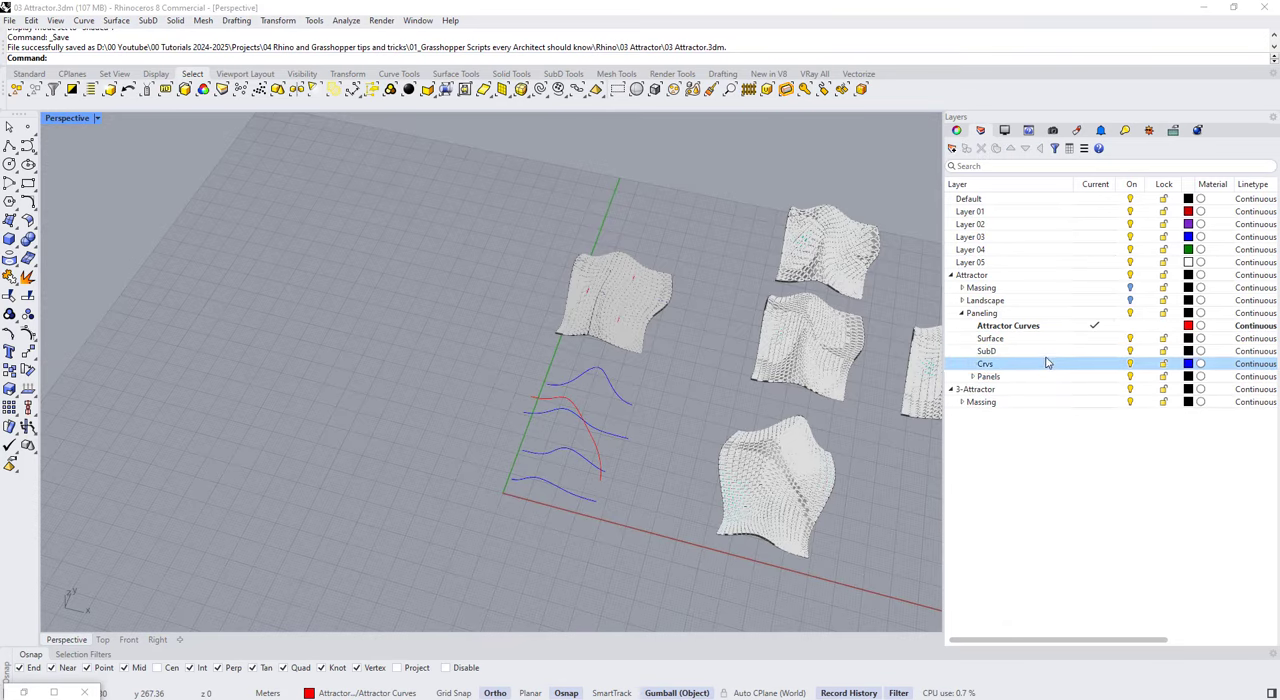
double_click(1048, 352)
Step: Create a rectangular SubD plane with 4 by 4 faces on the empty ground beside the paneled surface and its curves
click(563, 75)
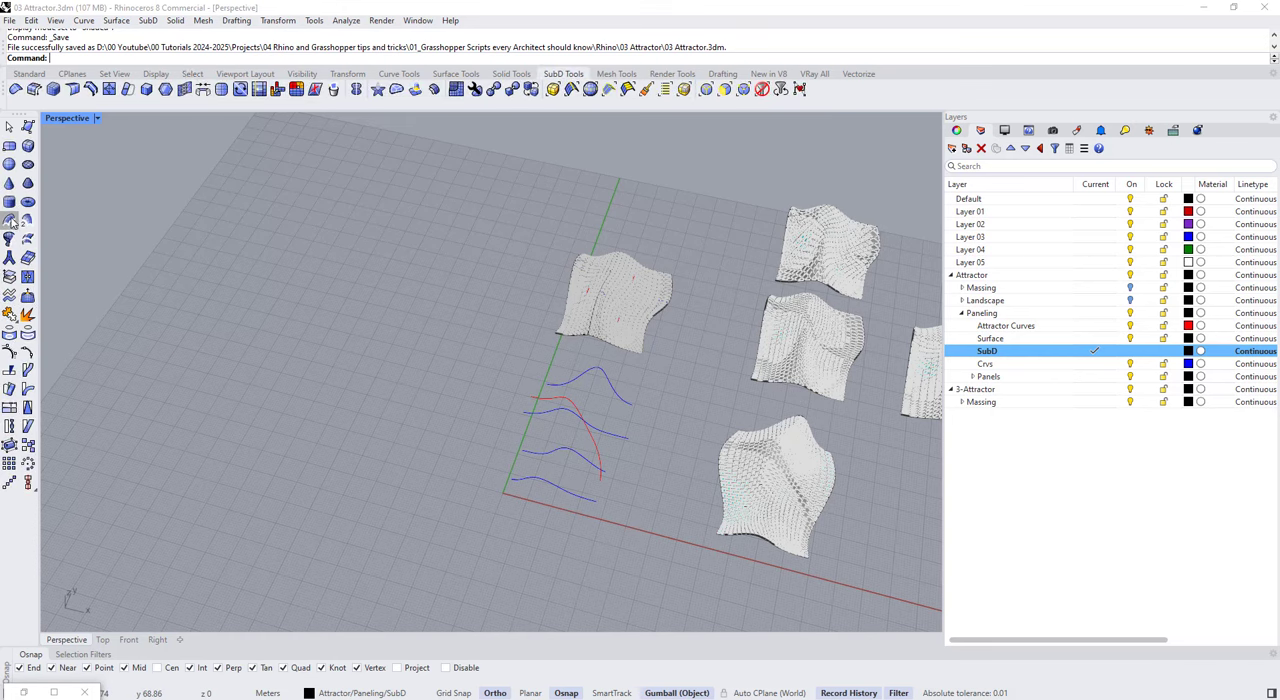
click(11, 150)
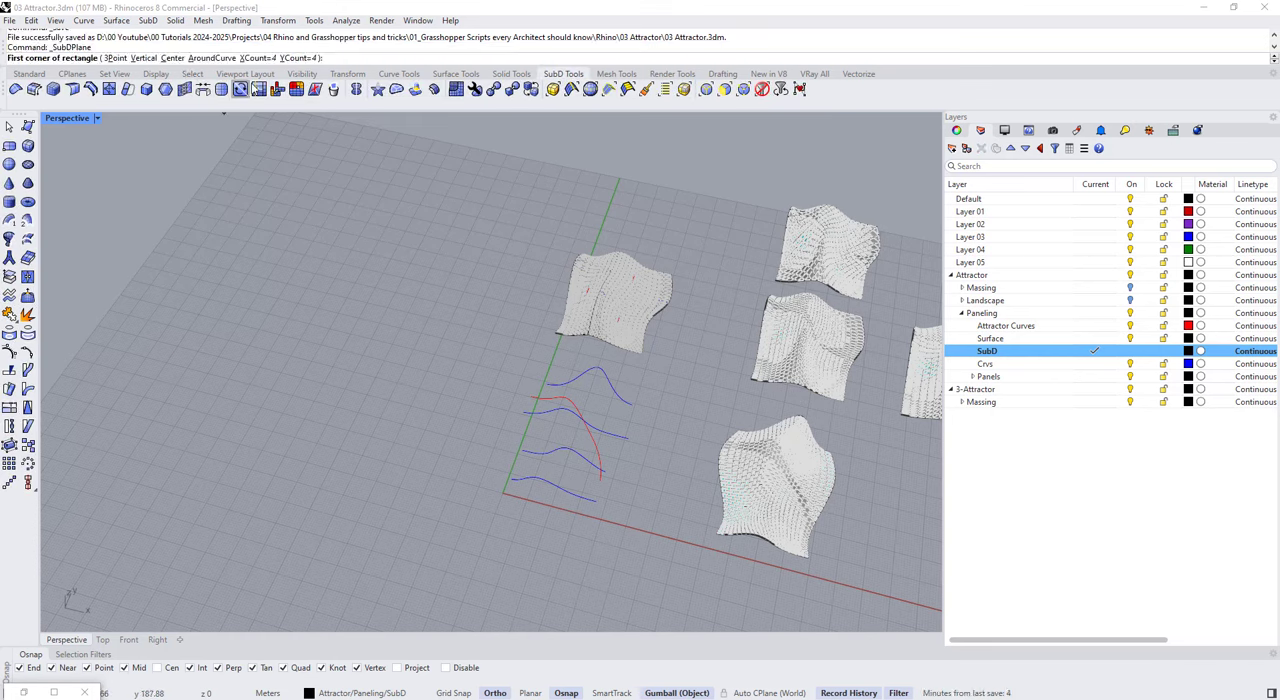
click(388, 290)
click(457, 454)
right_drag(388, 405, 384, 363)
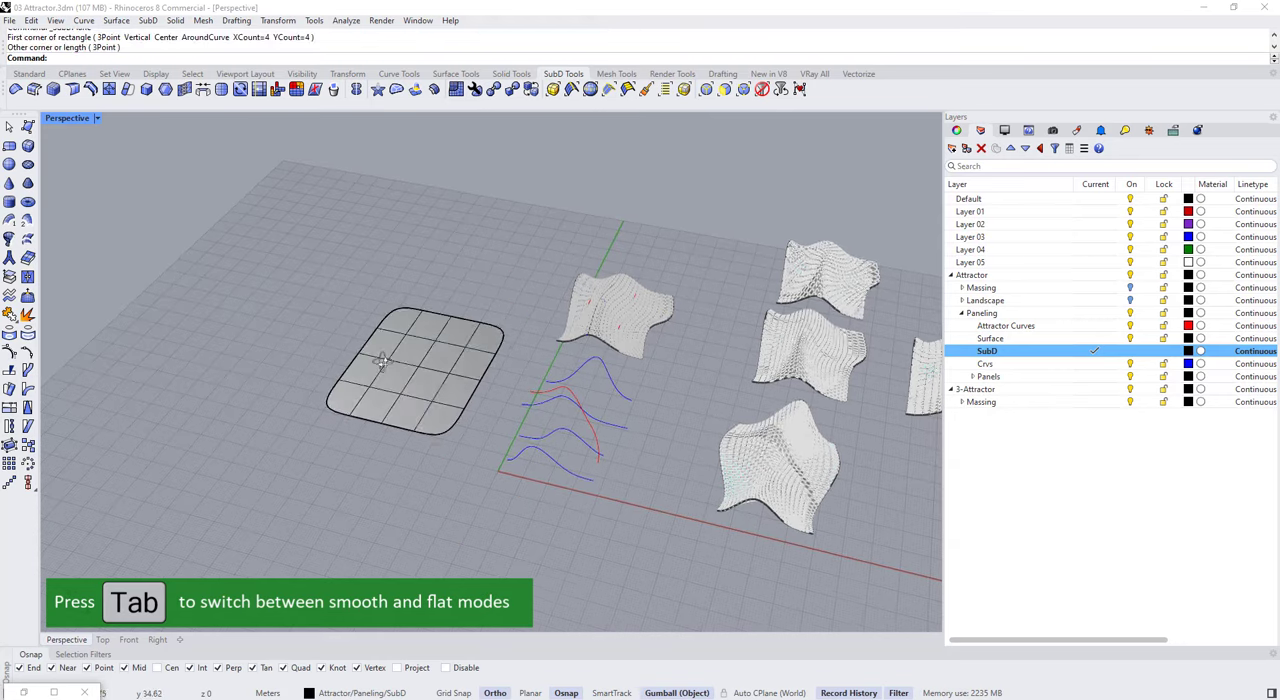
Step: Switch the SubD plane to flat display and raise its four middle faces vertically by about 17.5 m
key(Tab)
scroll(378, 370, up, 7)
key(Tab)
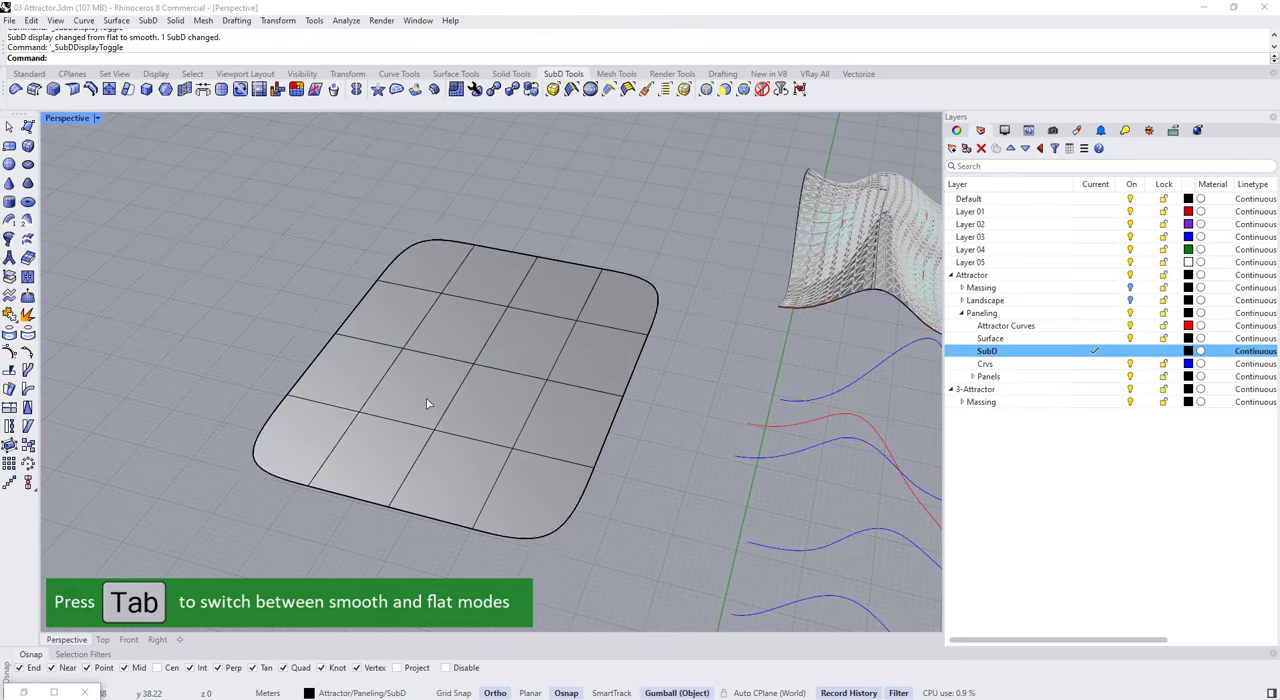
key(Tab)
drag(480, 342, 478, 265)
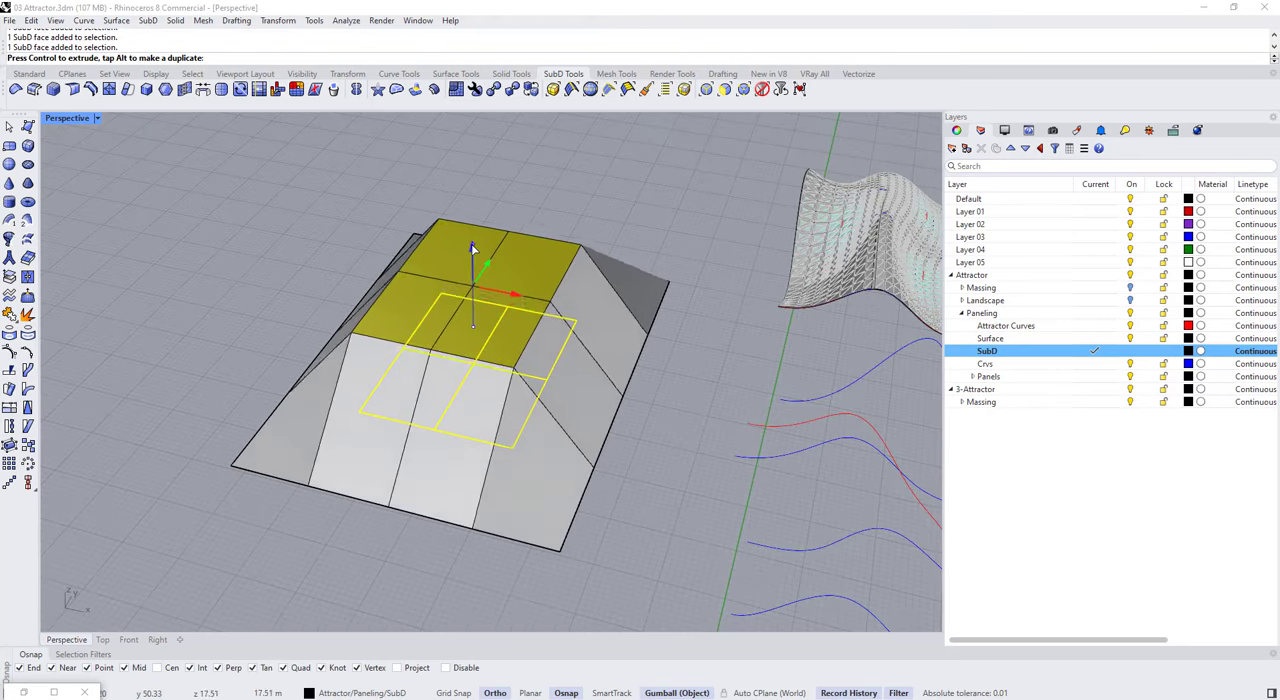
Step: Raise the four middle faces of the SubD plane higher and switch the SubD back to smooth display
key(Tab)
key(ctrl+z)
shift+drag(403, 350, 423, 355)
right_drag(428, 375, 434, 335)
drag(473, 324, 473, 180)
key(Tab)
key(Escape)
ctrl+shift+click(473, 257)
click(584, 205)
key(Tab)
right_drag(480, 385, 327, 372)
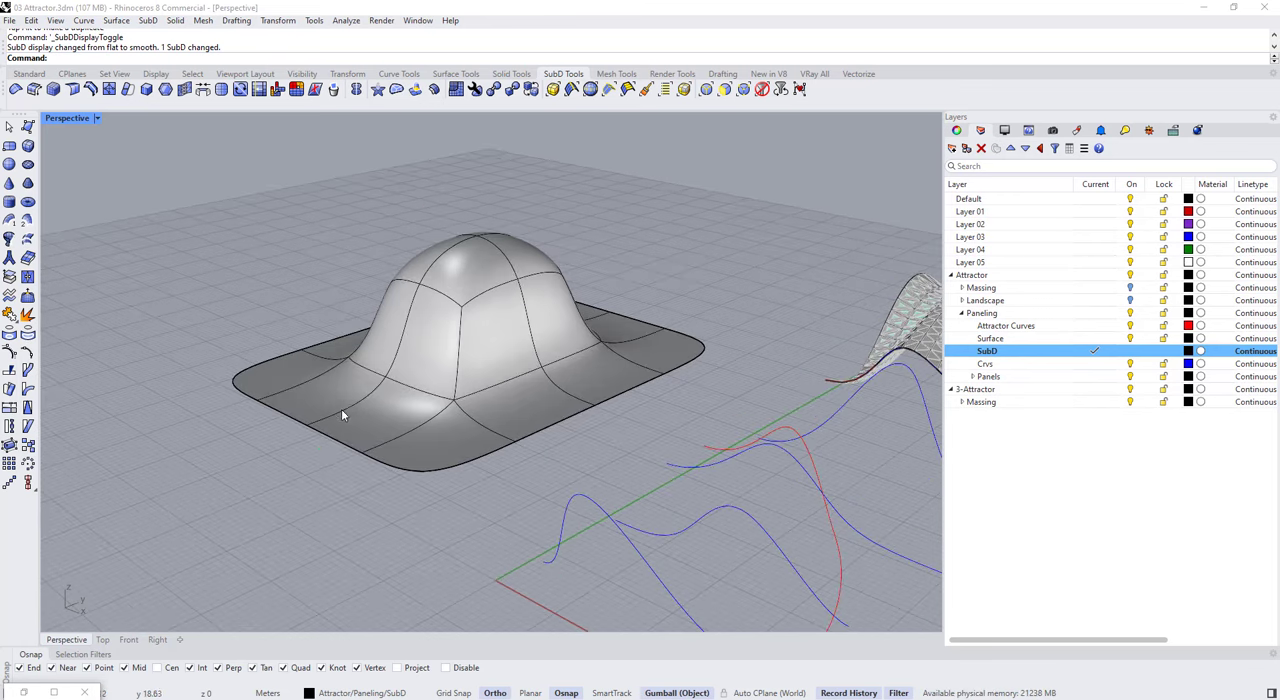
Step: Raise several outer edges of the SubD vertically to make its border wavy, aligning the gumball to the CPlane
ctrl+shift+click(343, 411)
drag(346, 356, 335, 280)
click(320, 468)
right_drag(305, 400, 440, 425)
ctrl+shift+click(345, 385)
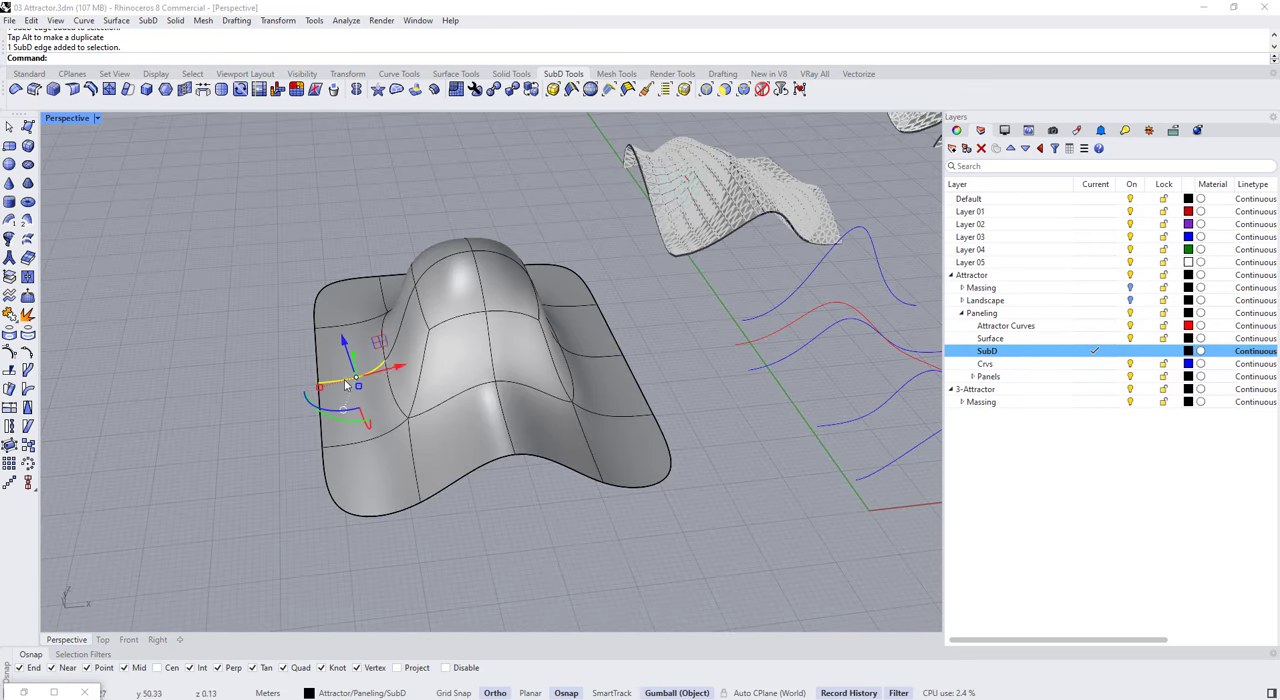
click(343, 410)
click(380, 514)
right_drag(367, 462, 346, 418)
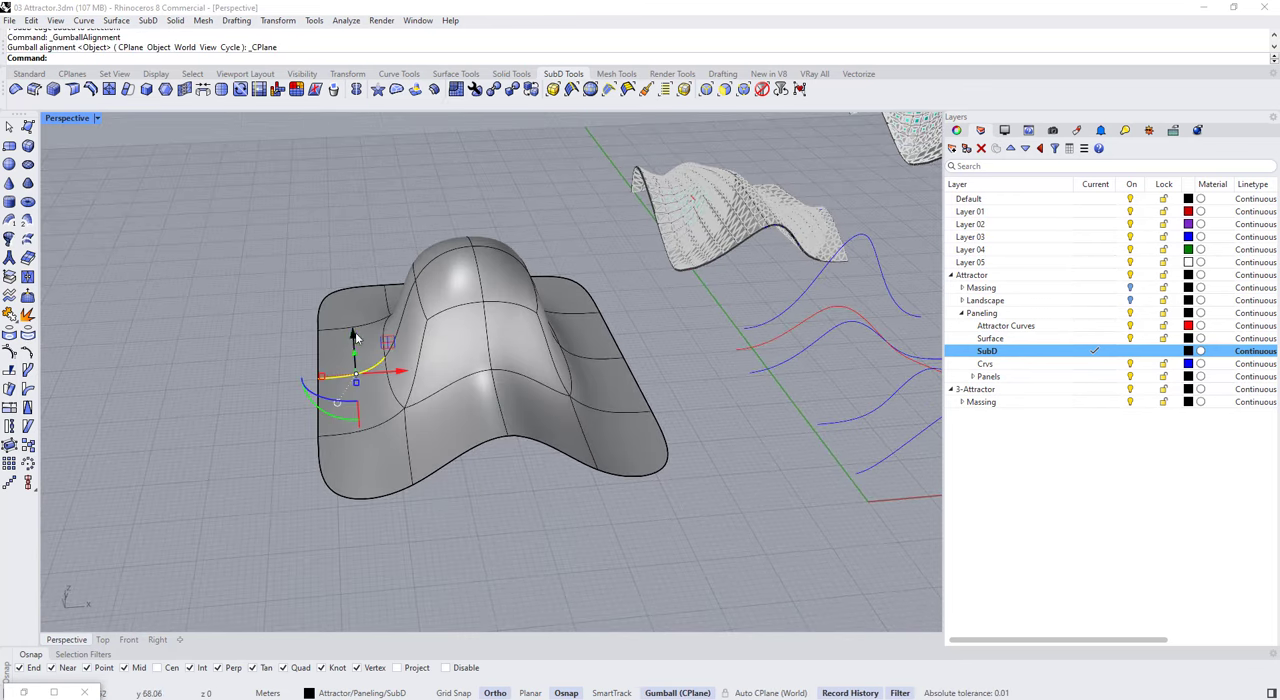
drag(354, 336, 350, 274)
Step: Move border vertices of the SubD horizontally to give it an irregular outline, and compare flat and smooth display
click(274, 363)
right_drag(275, 360, 318, 366)
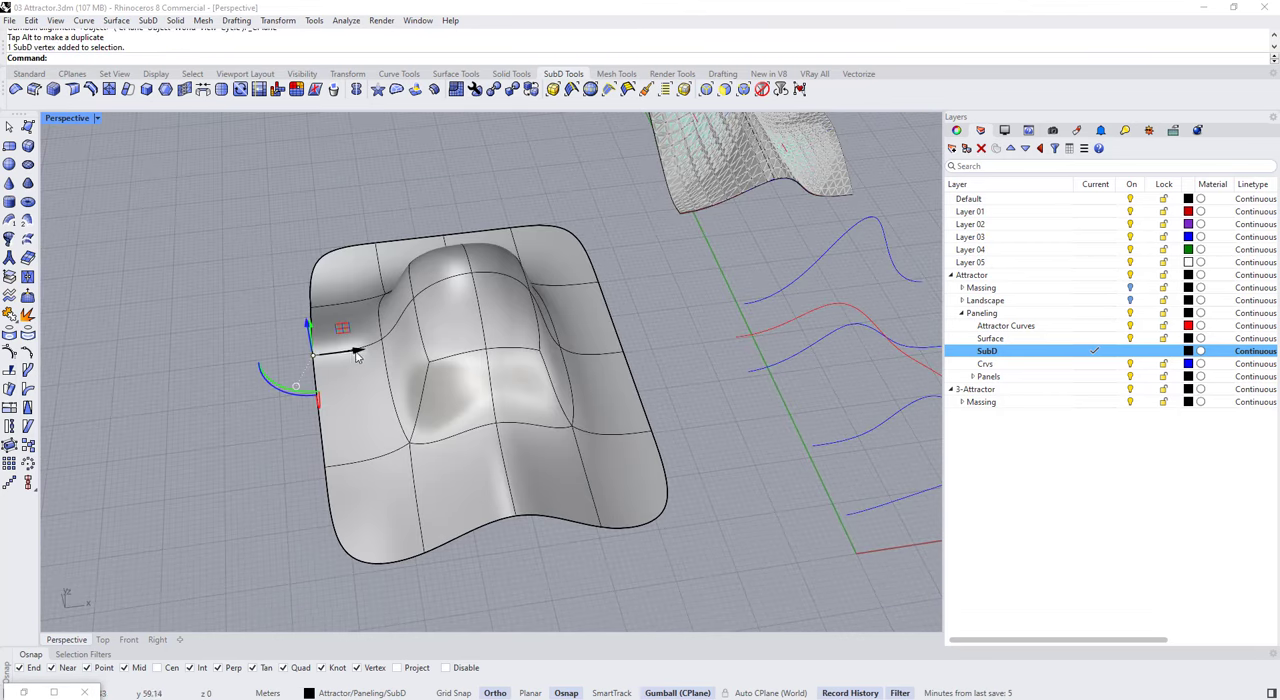
drag(357, 354, 243, 347)
click(252, 432)
right_drag(300, 465, 598, 438)
ctrl+shift+click(651, 443)
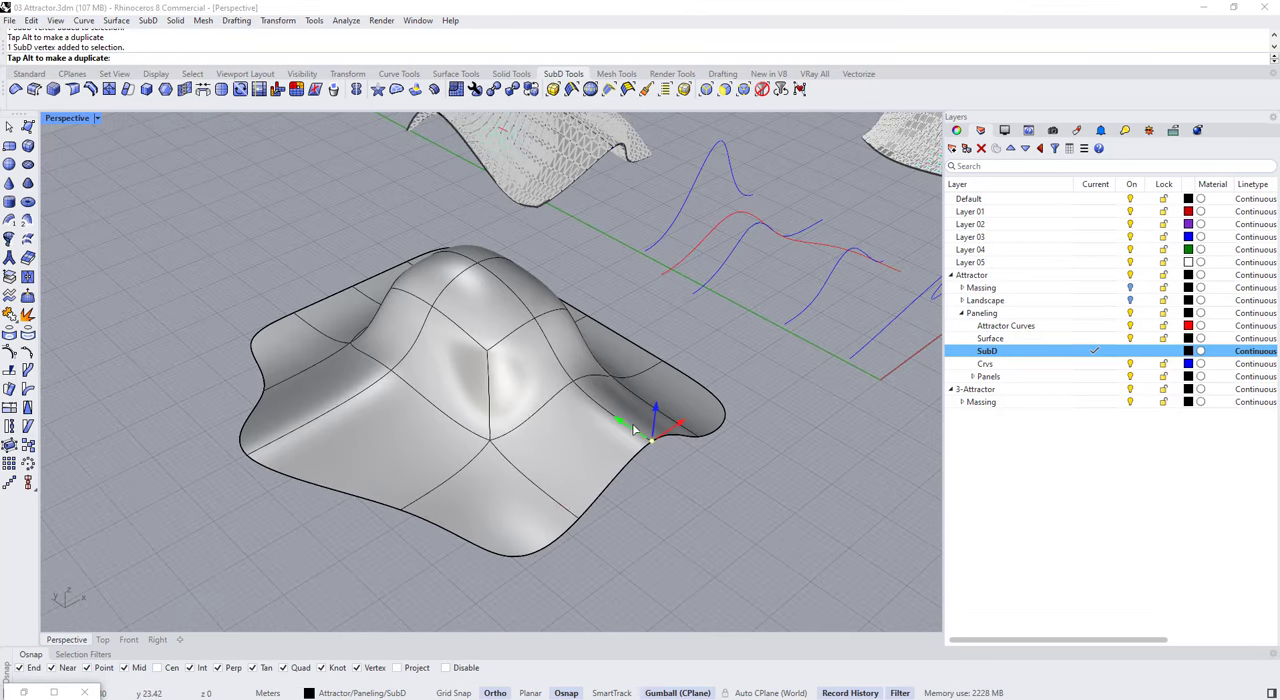
drag(633, 430, 717, 484)
click(783, 517)
right_drag(783, 517, 587, 289)
key(Tab)
key(Tab)
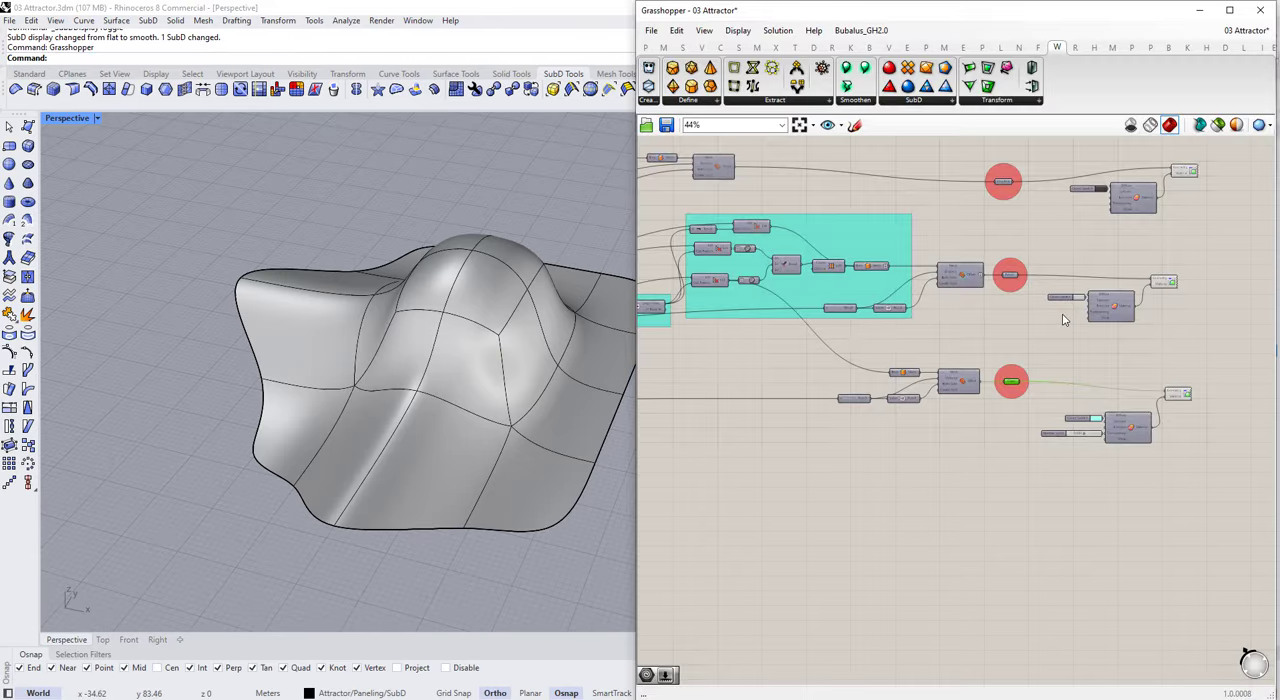
Step: Switch to Grasshopper and duplicate the whole attractor panels script onto an empty area of the canvas
scroll(1064, 320, down, 5)
scroll(714, 289, up, 2)
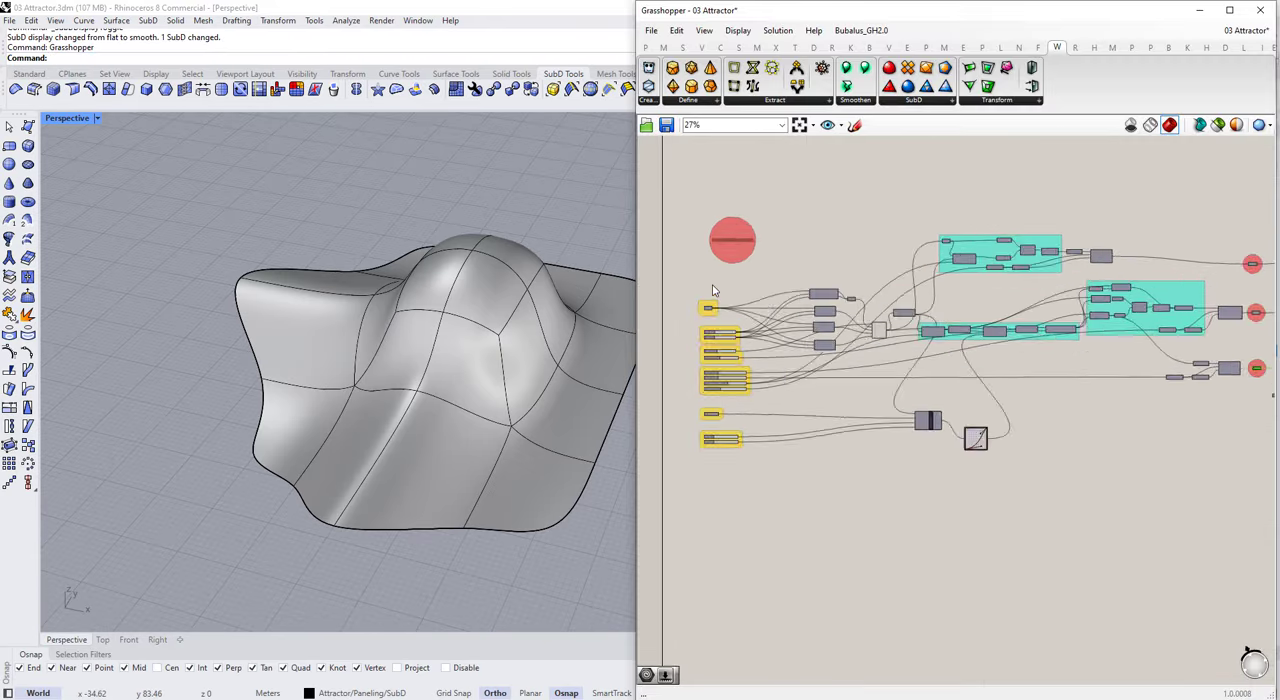
right_drag(714, 289, 726, 296)
scroll(728, 297, down, 3)
drag(705, 219, 1085, 414)
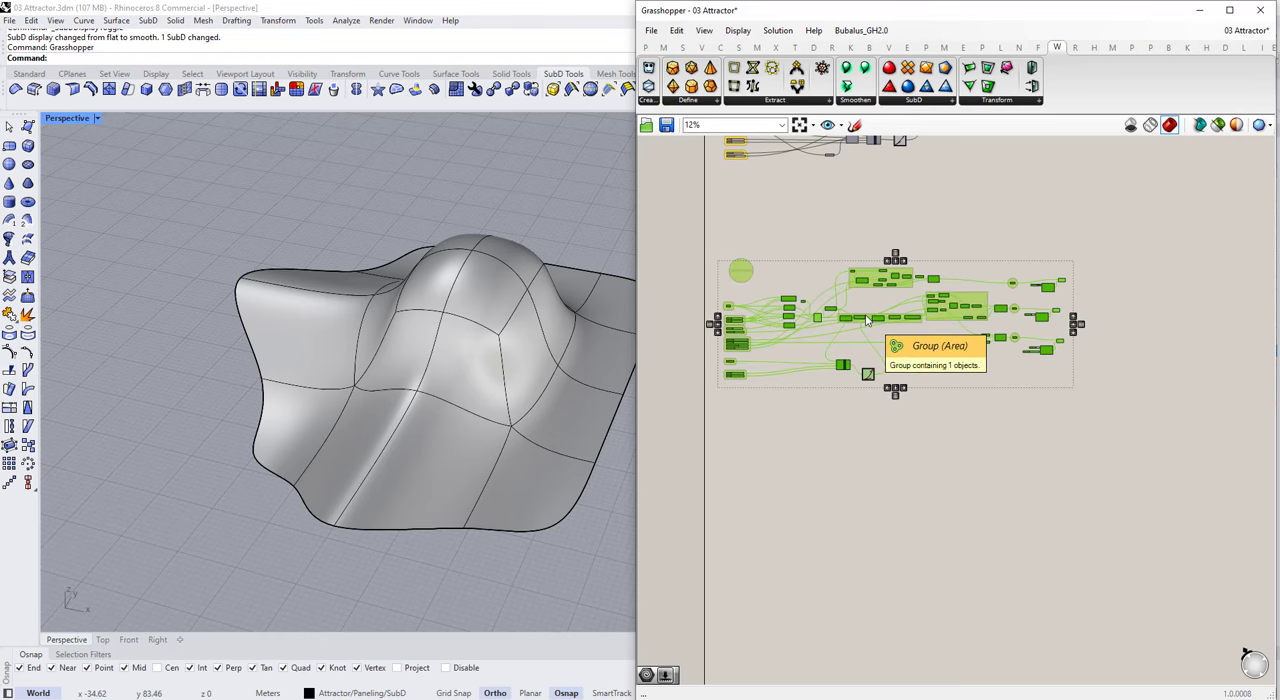
scroll(734, 338, down, 1)
right_drag(924, 320, 863, 321)
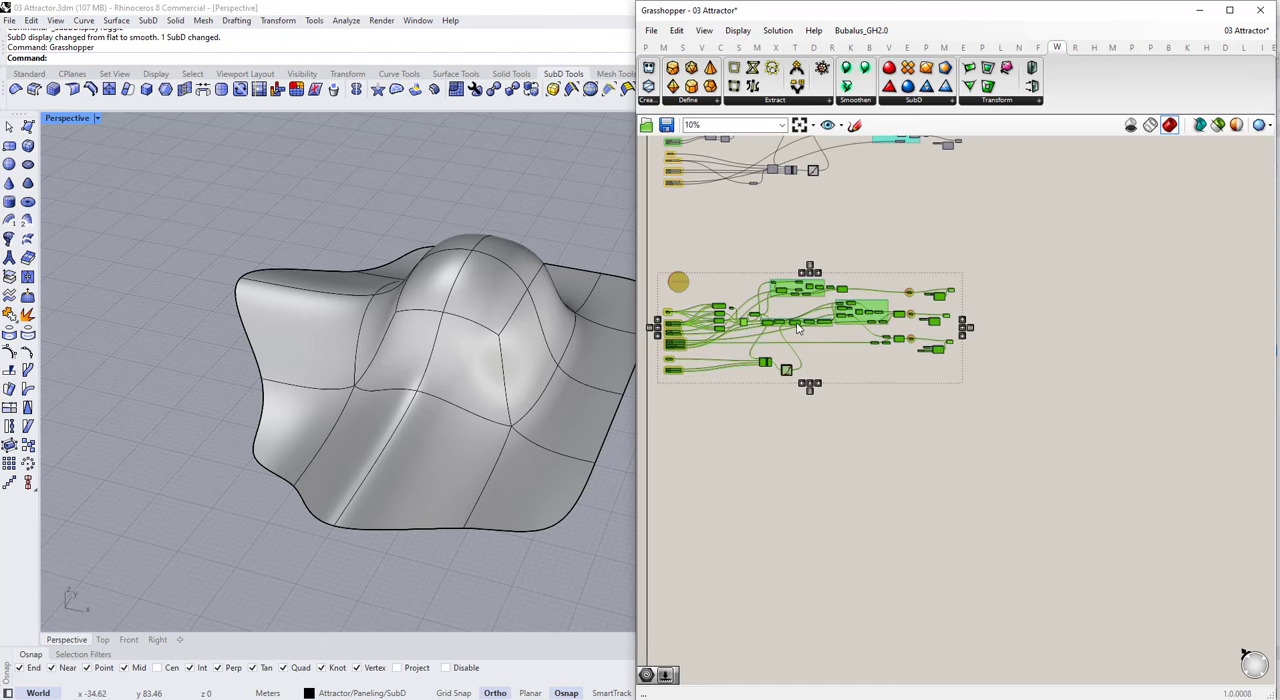
alt+drag(798, 328, 1163, 333)
click(1102, 269)
scroll(1058, 286, up, 10)
Step: Add the line "For SubD" to the duplicated script's title scribble and reposition its Surface parameter
double_click(966, 311)
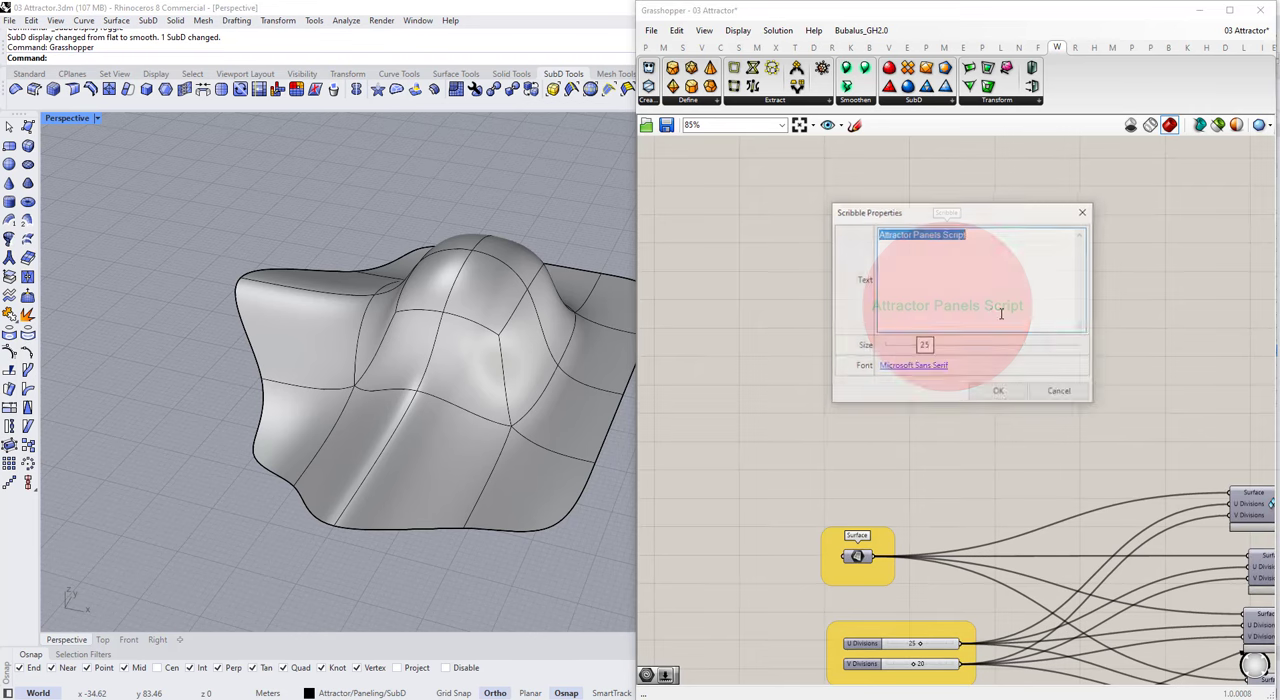
click(1009, 245)
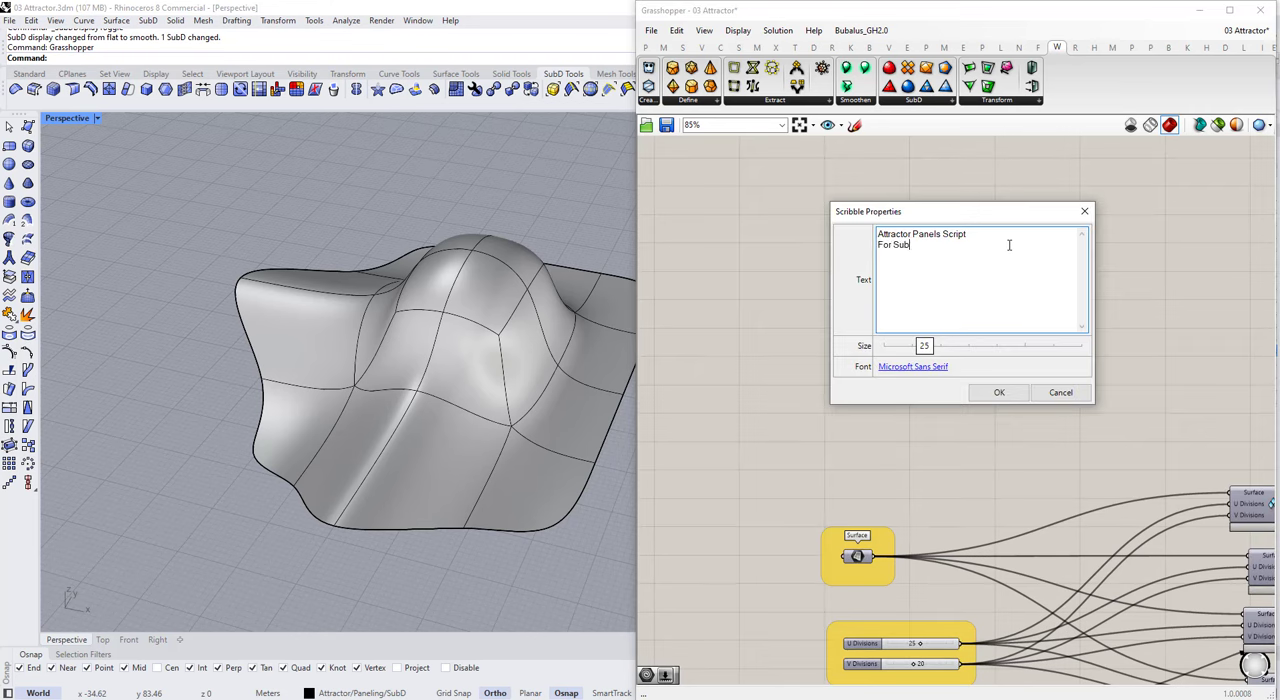
click(999, 392)
drag(857, 556, 876, 524)
Step: Add a SubD parameter beside the title and reference the modeled SubD surface in it
click(771, 405)
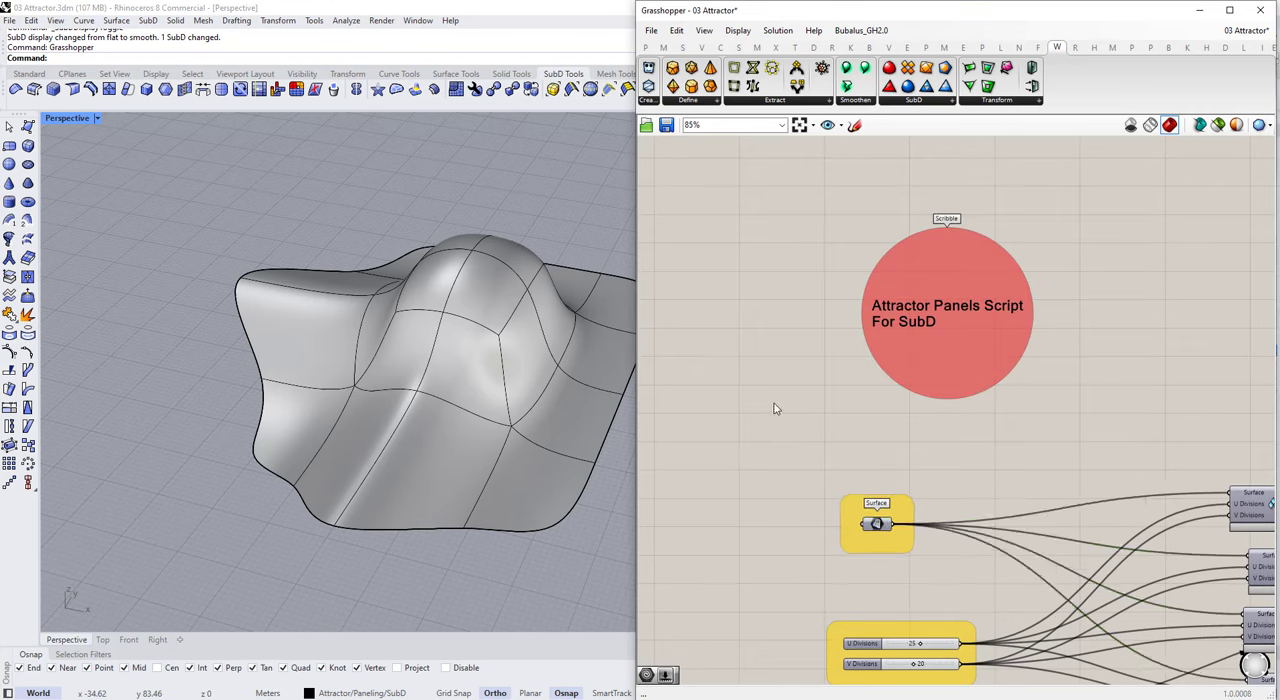
text(sg)
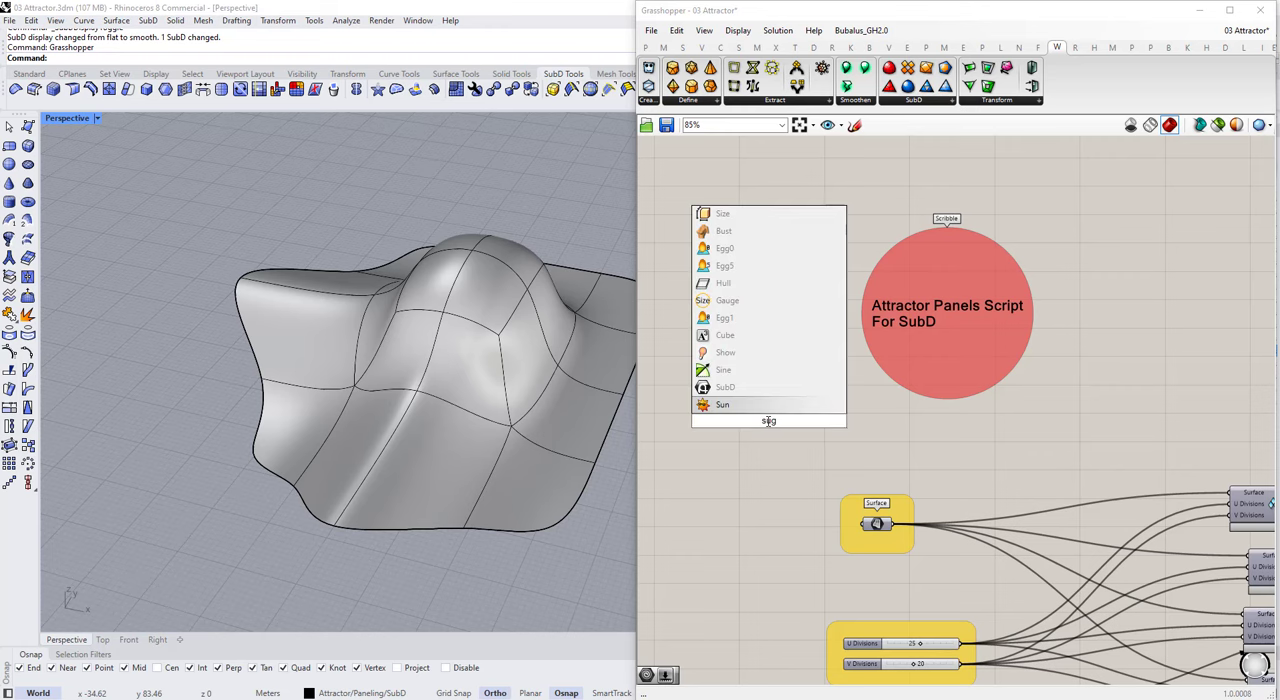
text(bd)
click(754, 408)
right_click(769, 421)
click(806, 594)
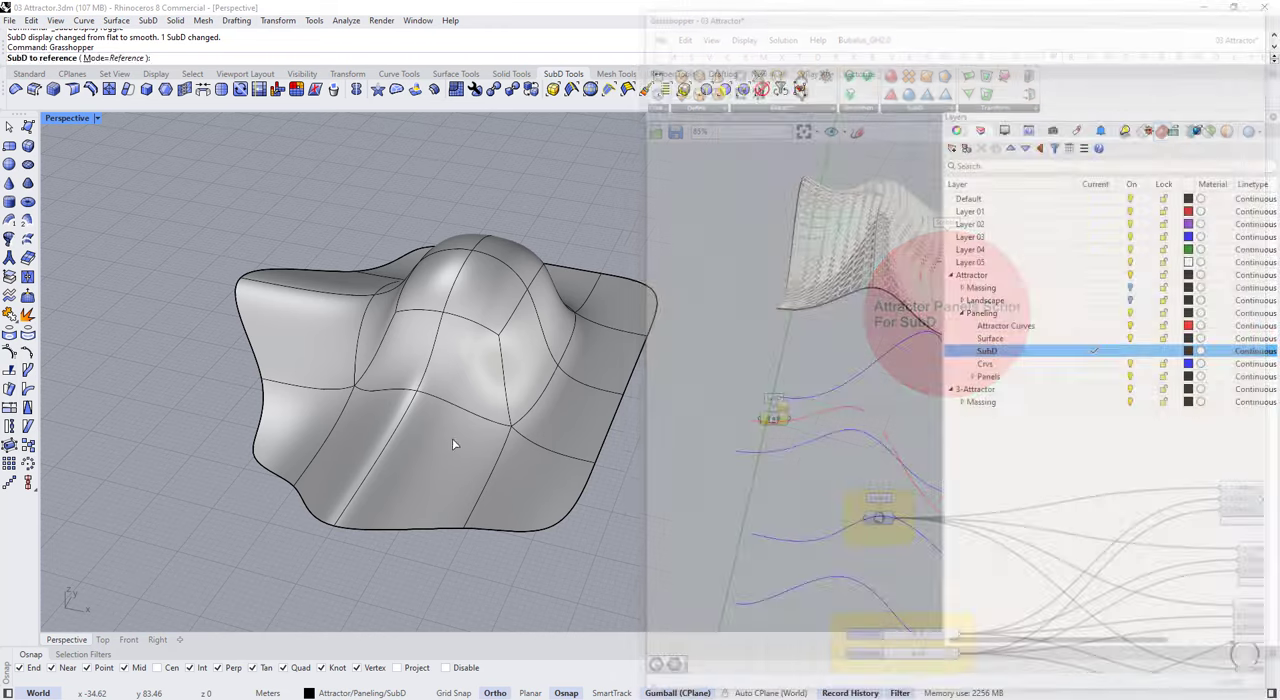
click(452, 440)
drag(768, 422, 721, 426)
Step: Add a Brep parameter and connect the SubD parameter to it
click(806, 447)
double_click(808, 452)
text(brep)
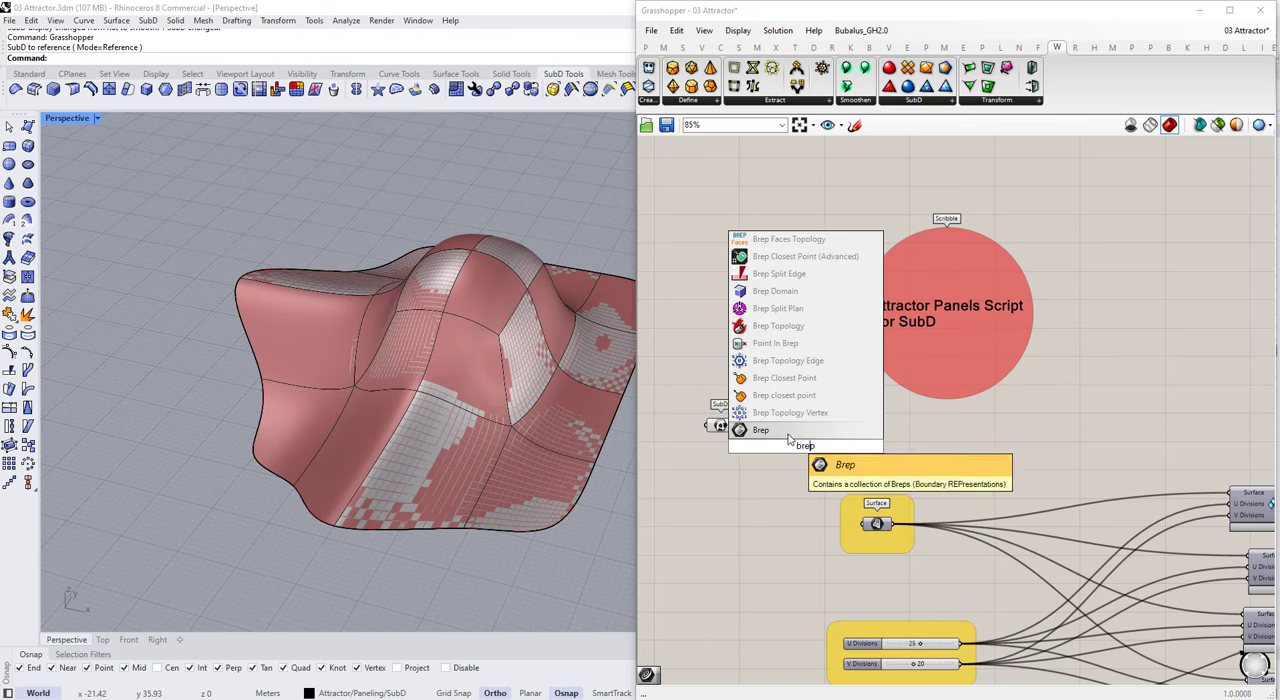
click(793, 434)
drag(732, 426, 767, 426)
scroll(799, 442, down, 2)
scroll(799, 443, up, 4)
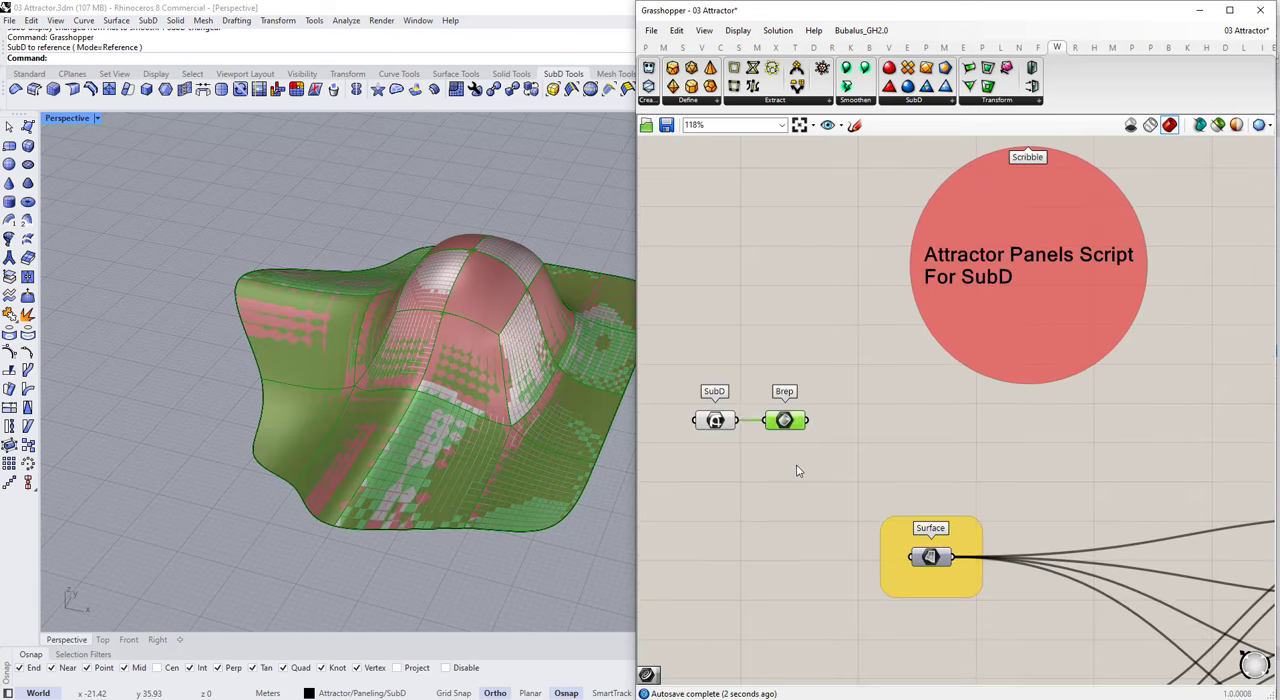
Step: Move the SubD and Brep parameters further back to free canvas space for another component
drag(804, 480, 675, 357)
drag(780, 431, 751, 439)
click(742, 470)
right_drag(487, 507, 450, 429)
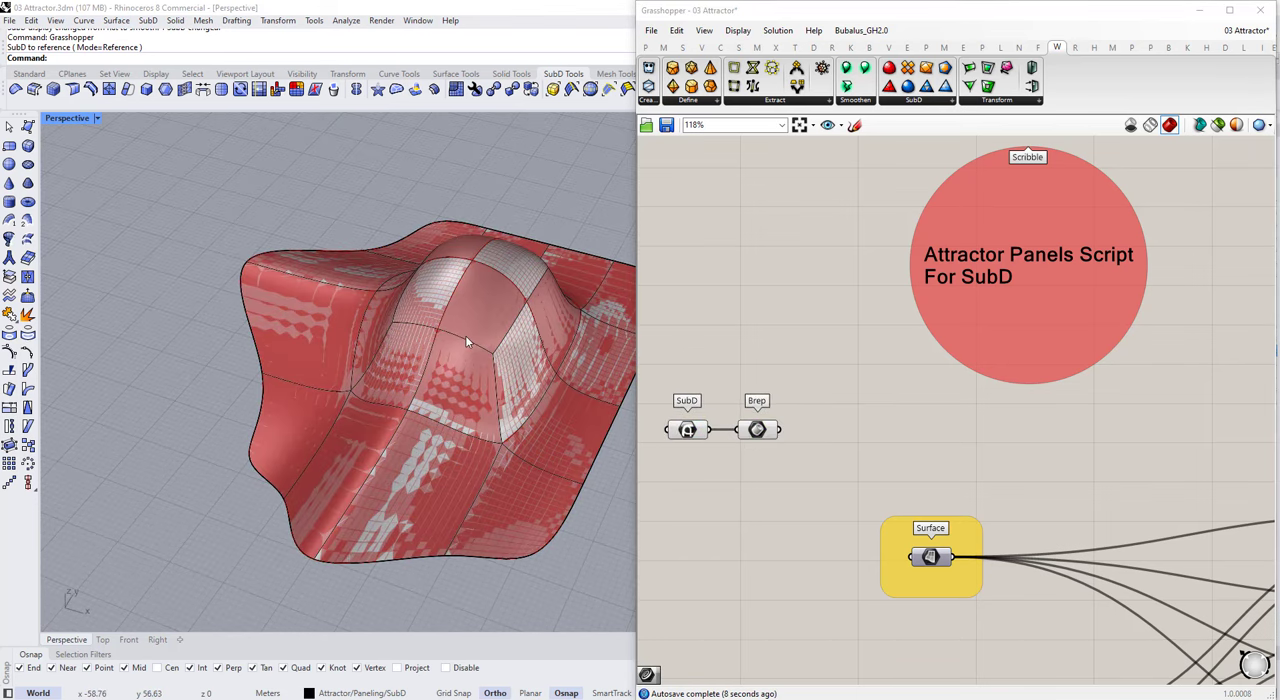
drag(775, 464, 668, 400)
click(761, 460)
drag(757, 460, 690, 418)
drag(762, 435, 735, 428)
click(736, 443)
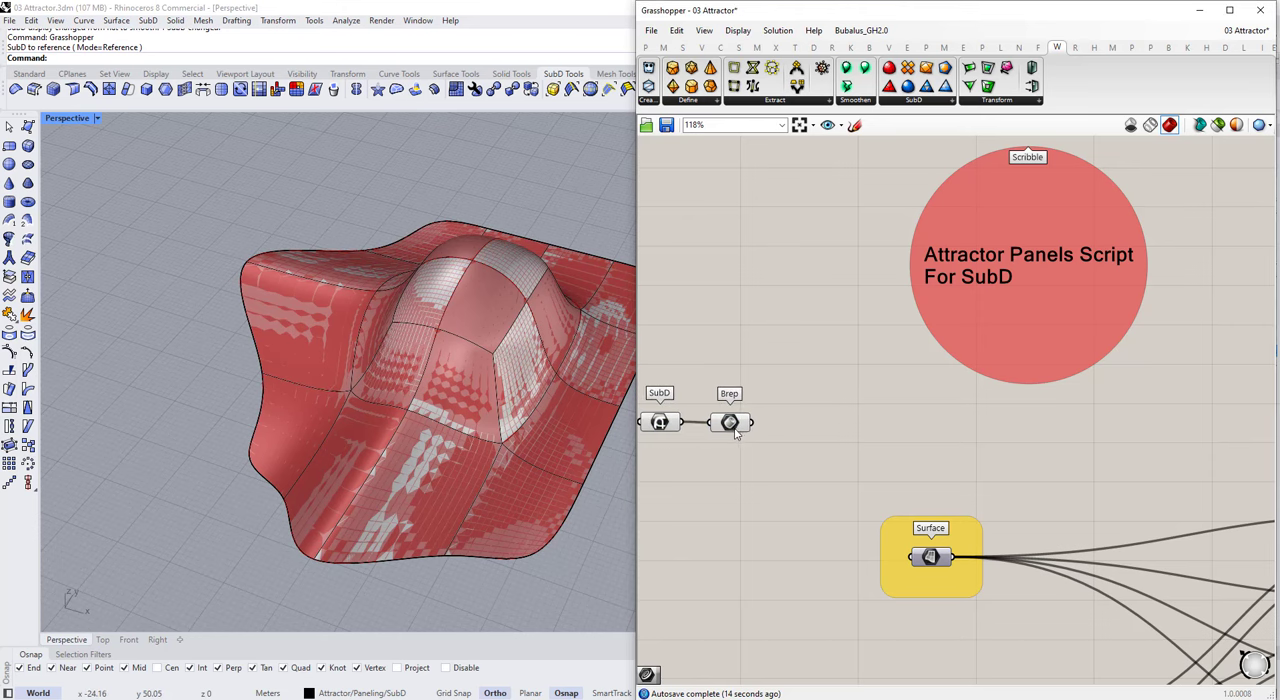
Step: Add a Deconstruct Brep component and feed it from the Brep parameter
double_click(789, 433)
text(decons)
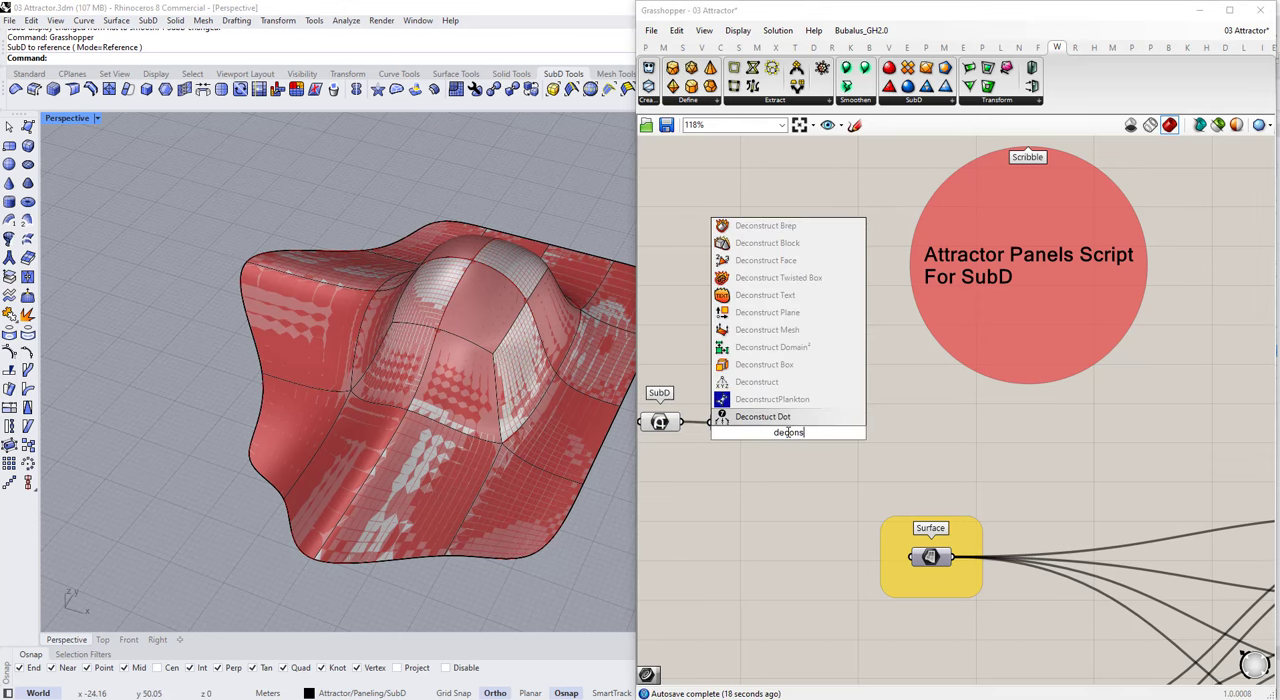
click(779, 229)
drag(752, 423, 831, 416)
click(912, 402)
scroll(917, 397, down, 4)
Step: Set both the U Divisions and V Divisions sliders to 5
scroll(855, 429, up, 1)
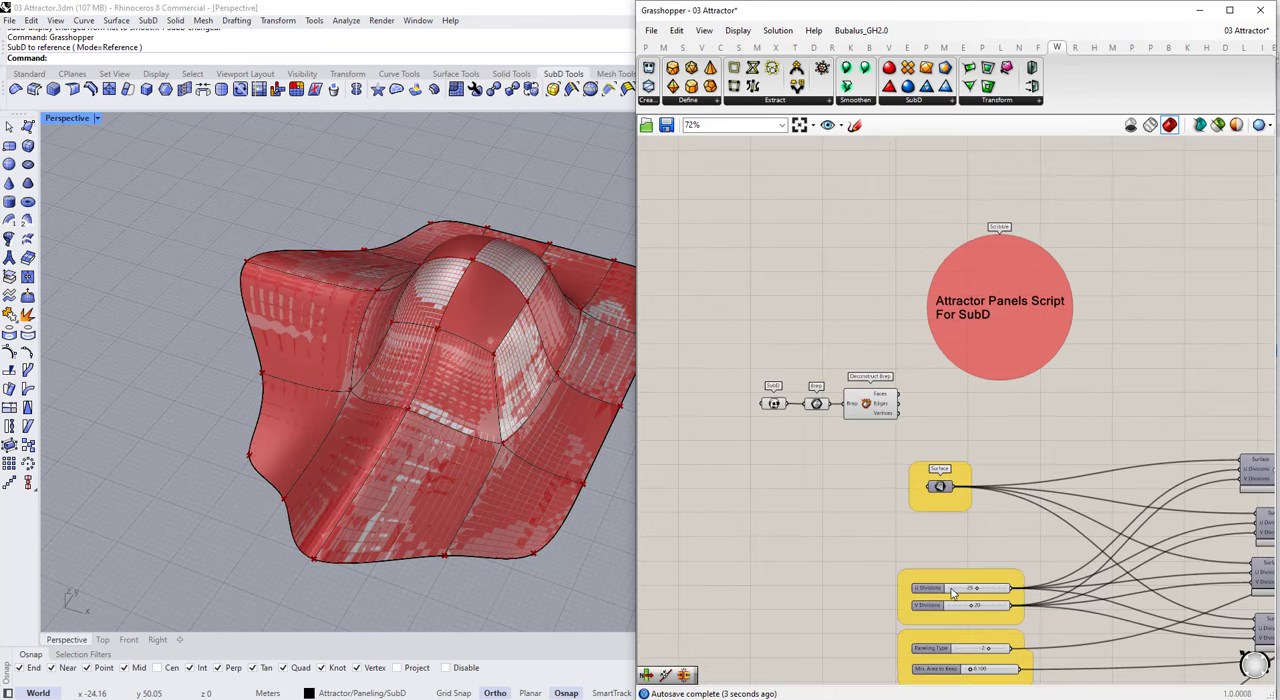
scroll(972, 590, up, 8)
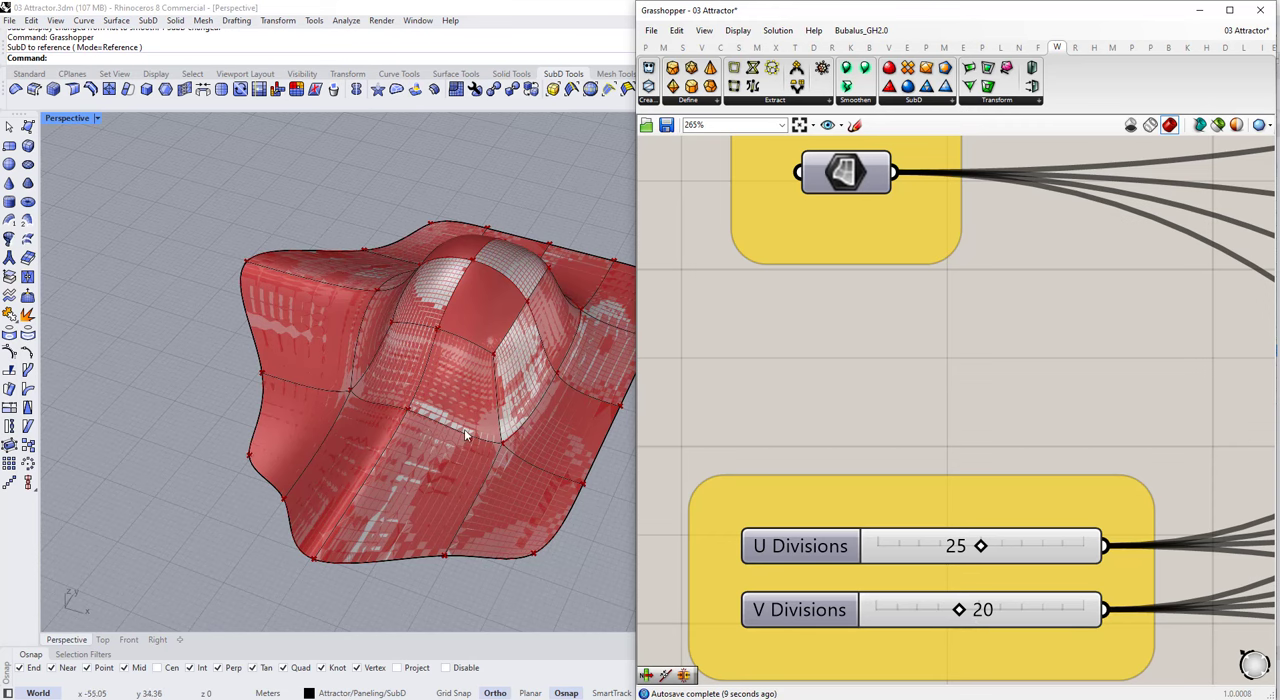
scroll(870, 490, down, 4)
scroll(868, 453, up, 3)
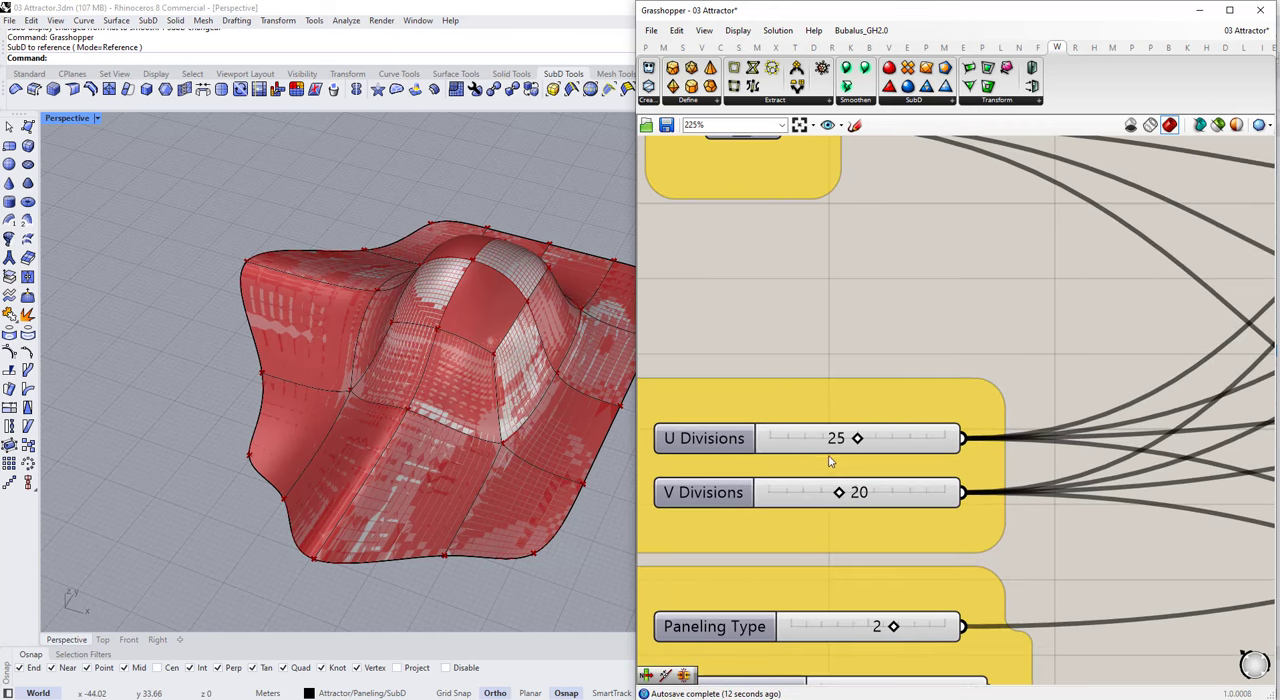
double_click(845, 438)
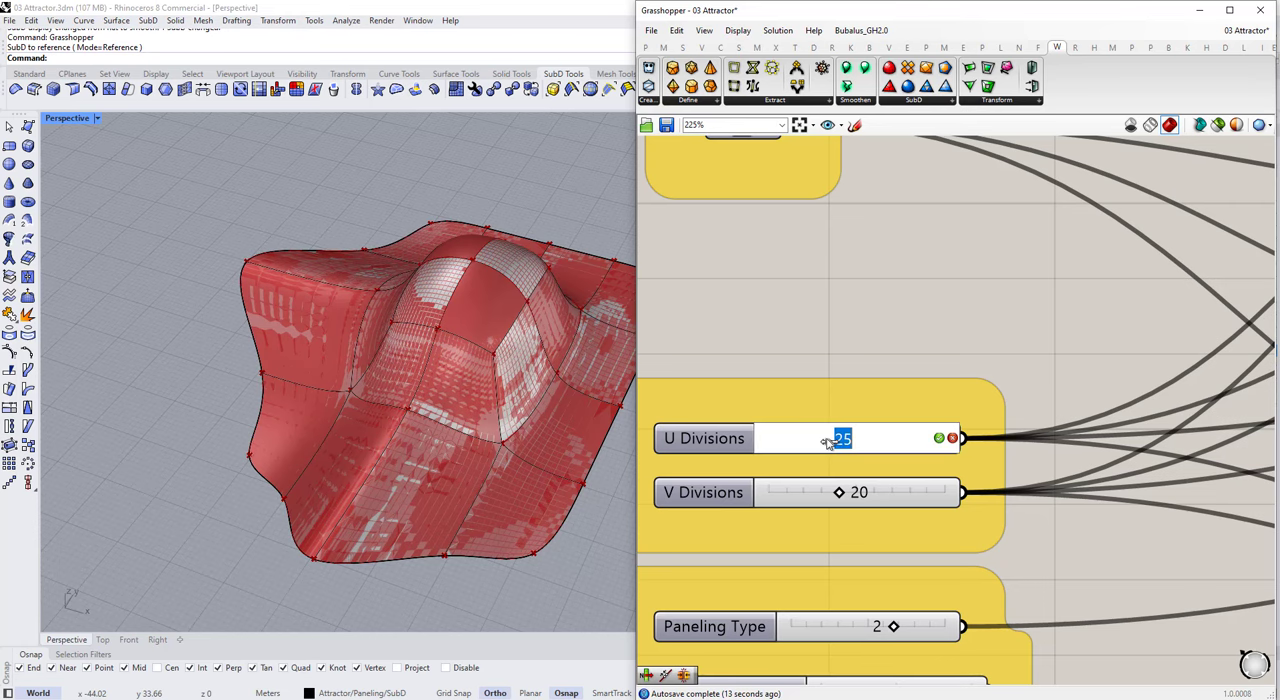
scroll(807, 510, up, 4)
double_click(869, 394)
text(5)
key(Return)
double_click(836, 473)
text(5)
click(946, 571)
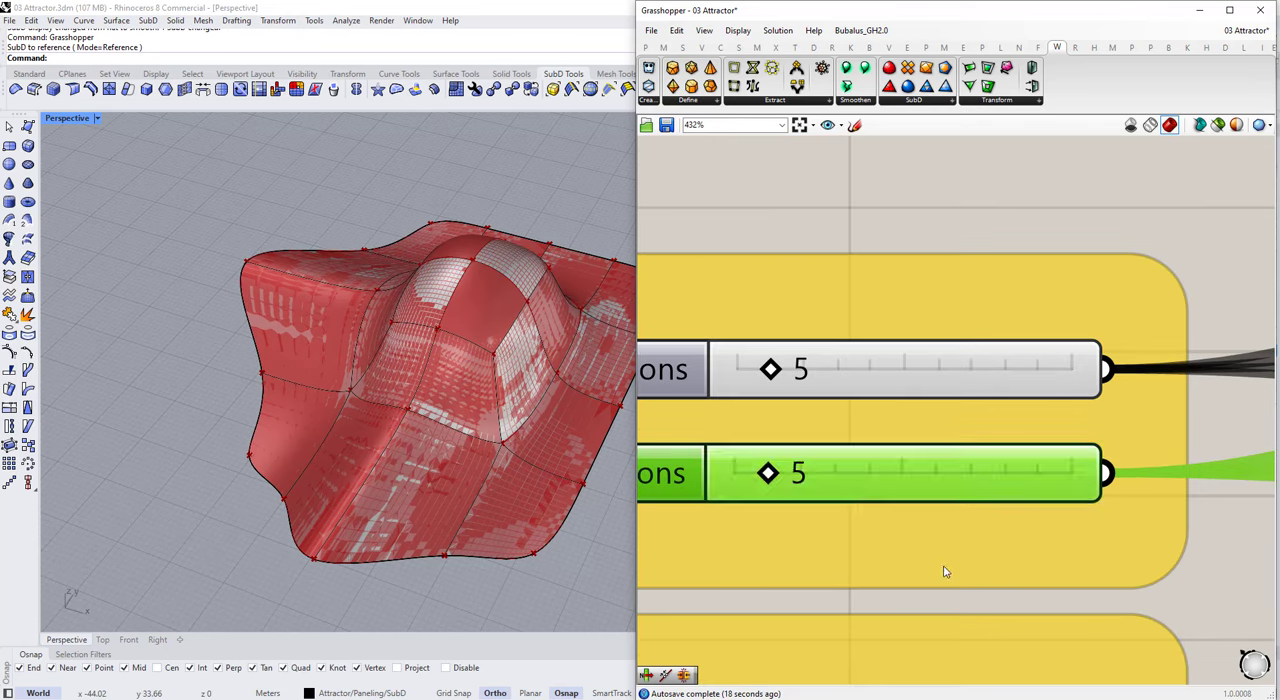
Step: Reduce the U Divisions and V Divisions sliders to 3 each
scroll(935, 480, down, 7)
scroll(902, 449, up, 4)
double_click(919, 459)
text(3)
key(Return)
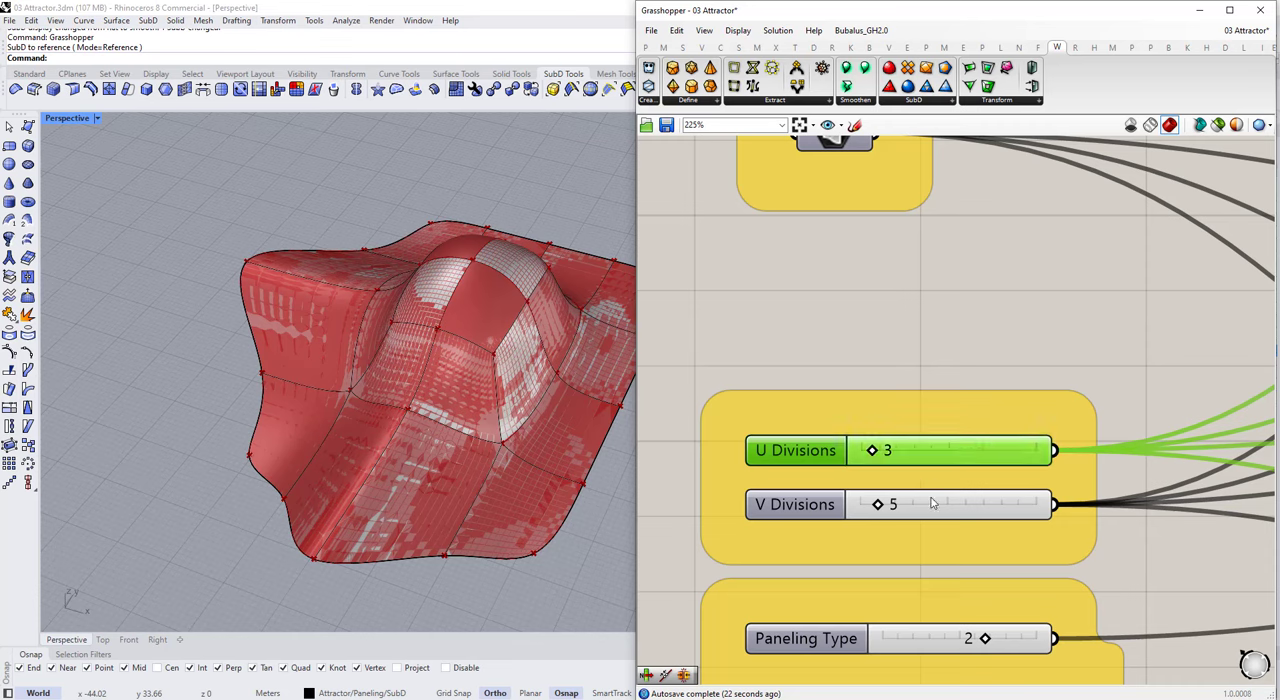
double_click(857, 503)
text(3)
key(Return)
scroll(986, 371, down, 6)
scroll(926, 311, up, 4)
Step: Connect the Faces output of Deconstruct Brep to the script's Surface parameter so each SubD face is paneled
right_drag(921, 312, 916, 370)
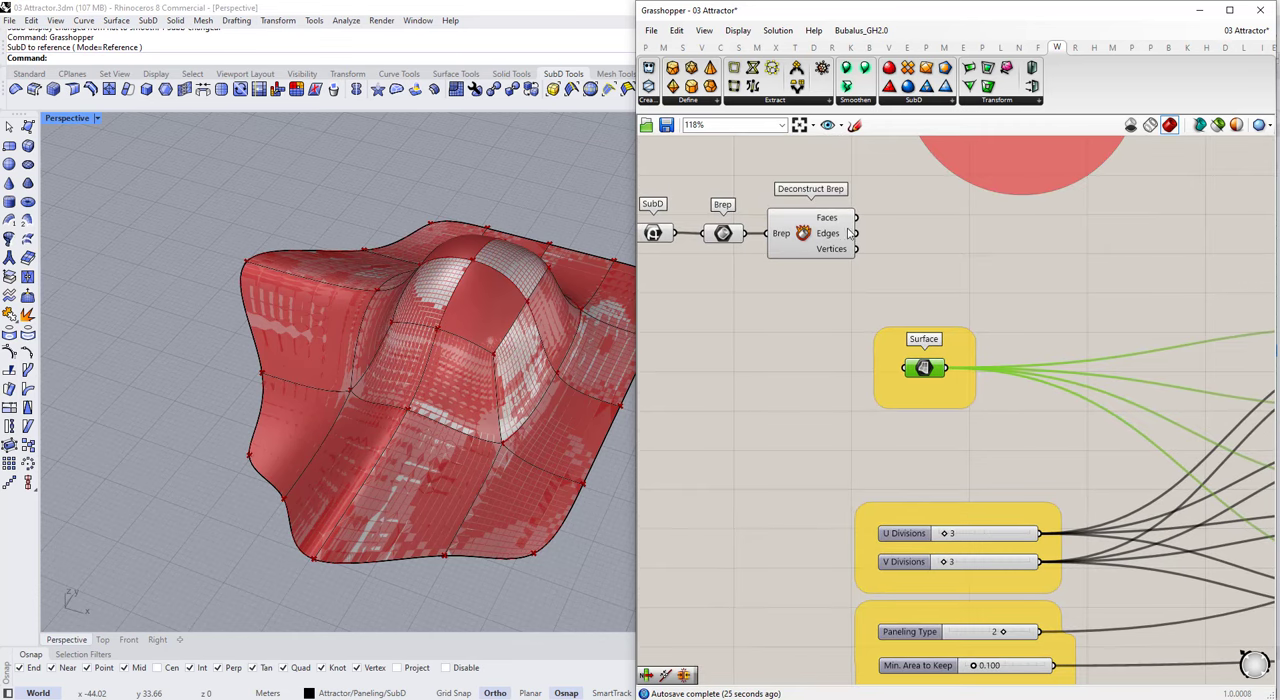
right_drag(490, 396, 214, 469)
scroll(242, 315, down, 5)
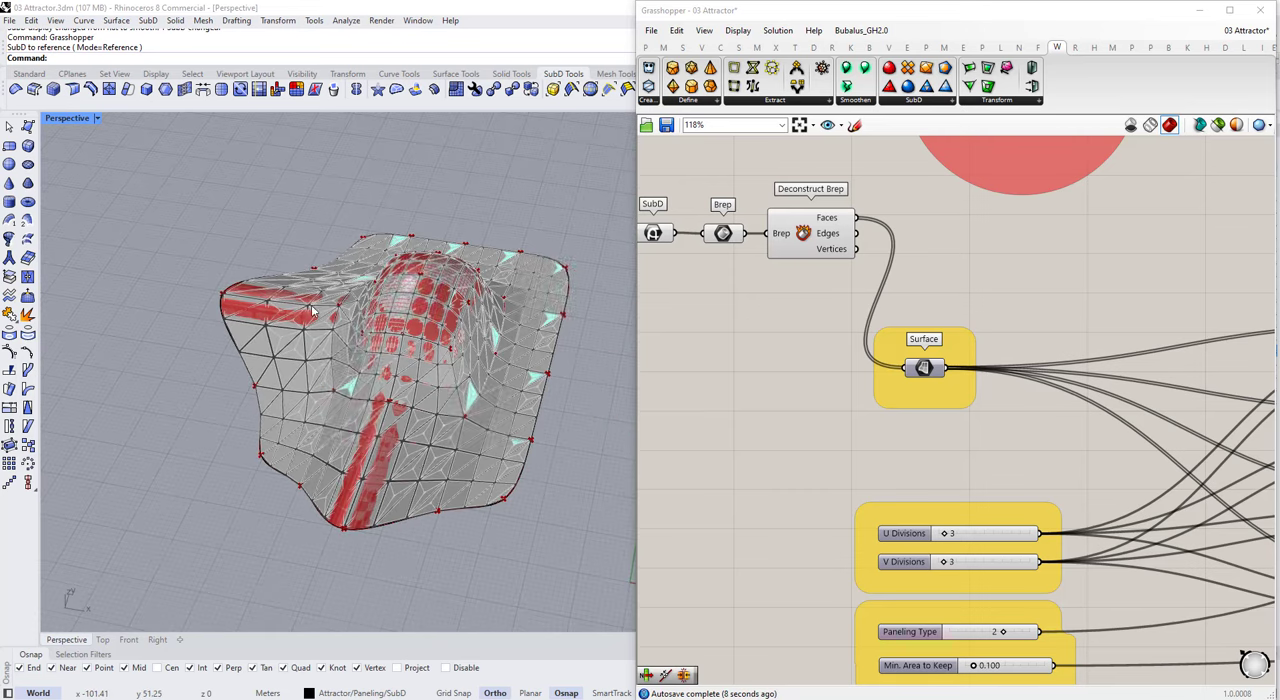
Step: Switch to Rhino, make the Attractor Curves layer current and draw short attractor lines over the paneled SubD
click(1200, 11)
double_click(1005, 326)
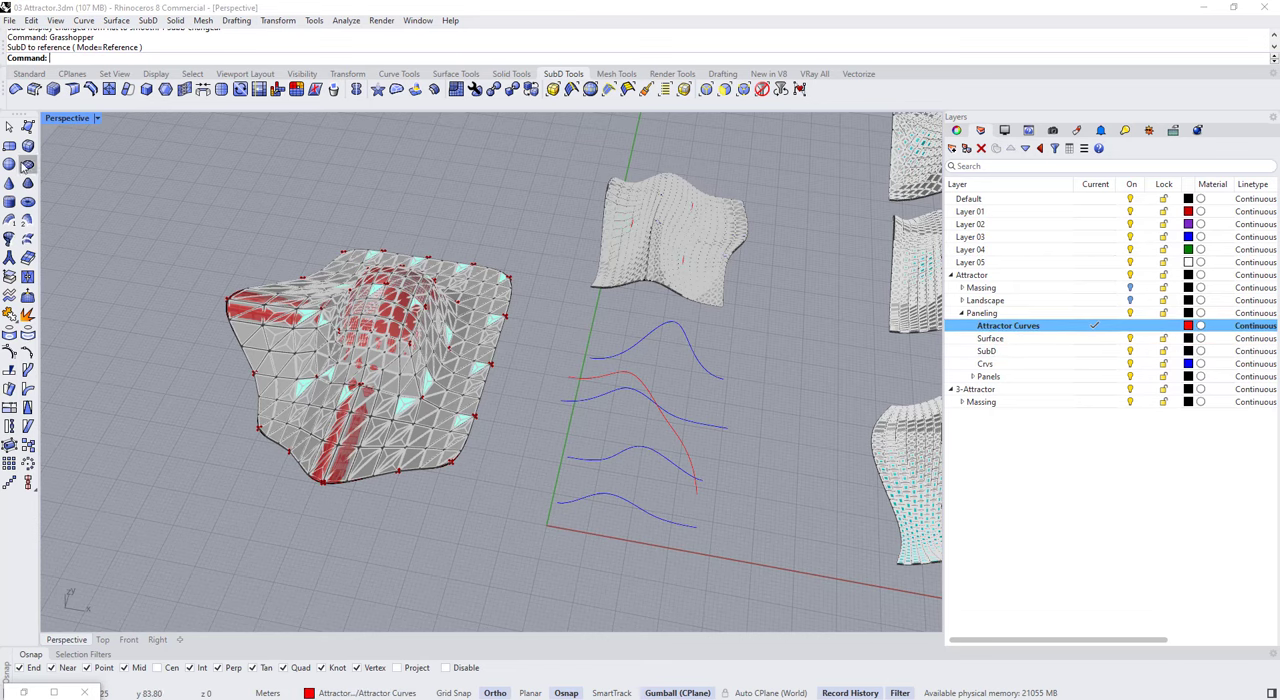
click(29, 74)
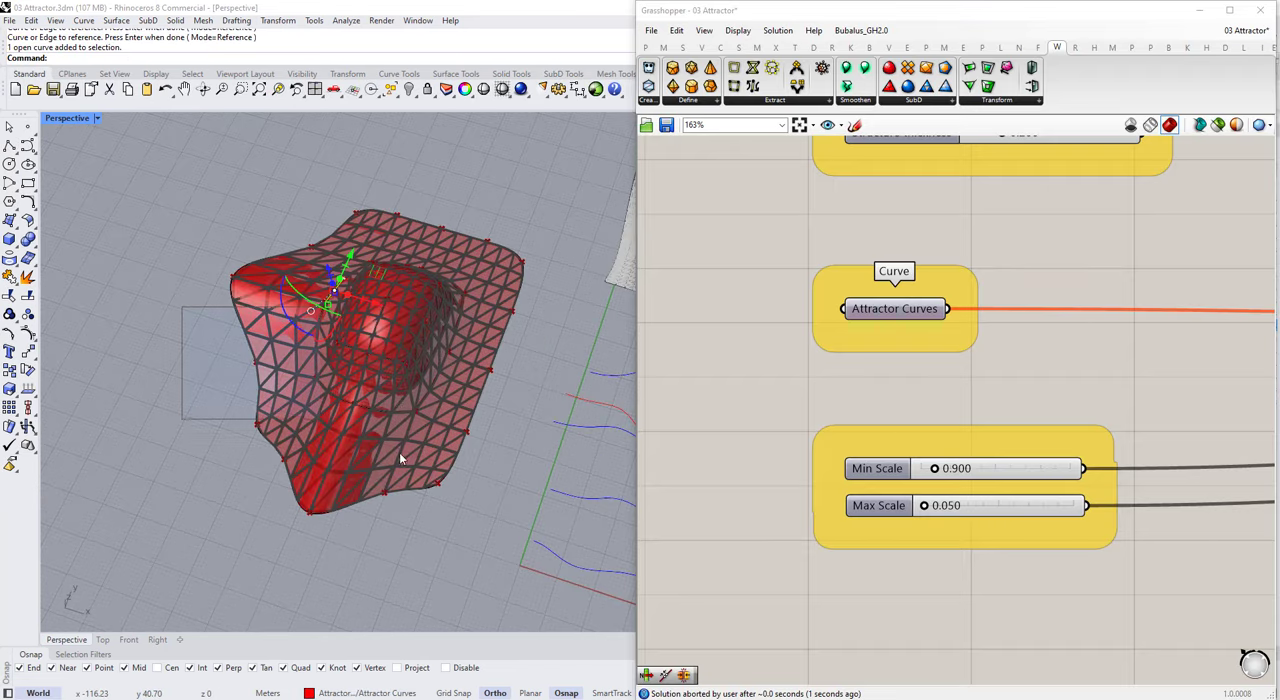
shift+drag(400, 458, 460, 467)
Step: Reference the newly drawn lines as multiple curves in the script's Attractor Curves parameter
right_click(890, 306)
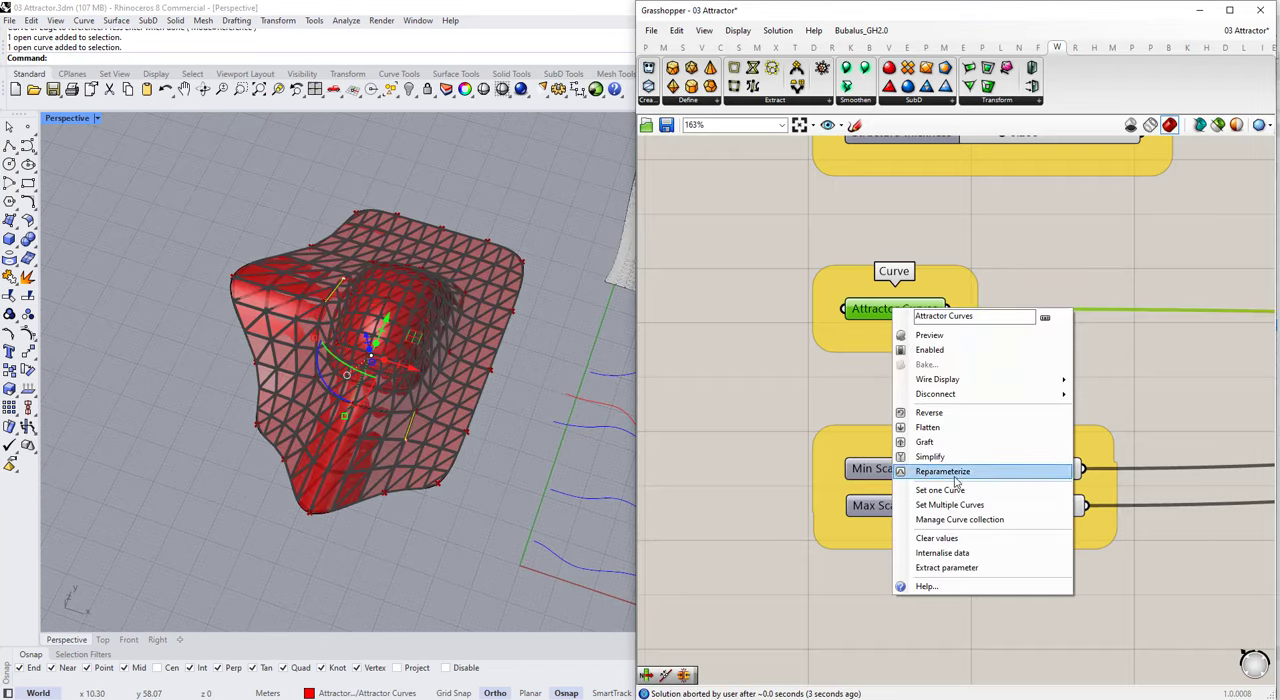
click(960, 507)
scroll(298, 307, up, 4)
right_drag(510, 445, 412, 384)
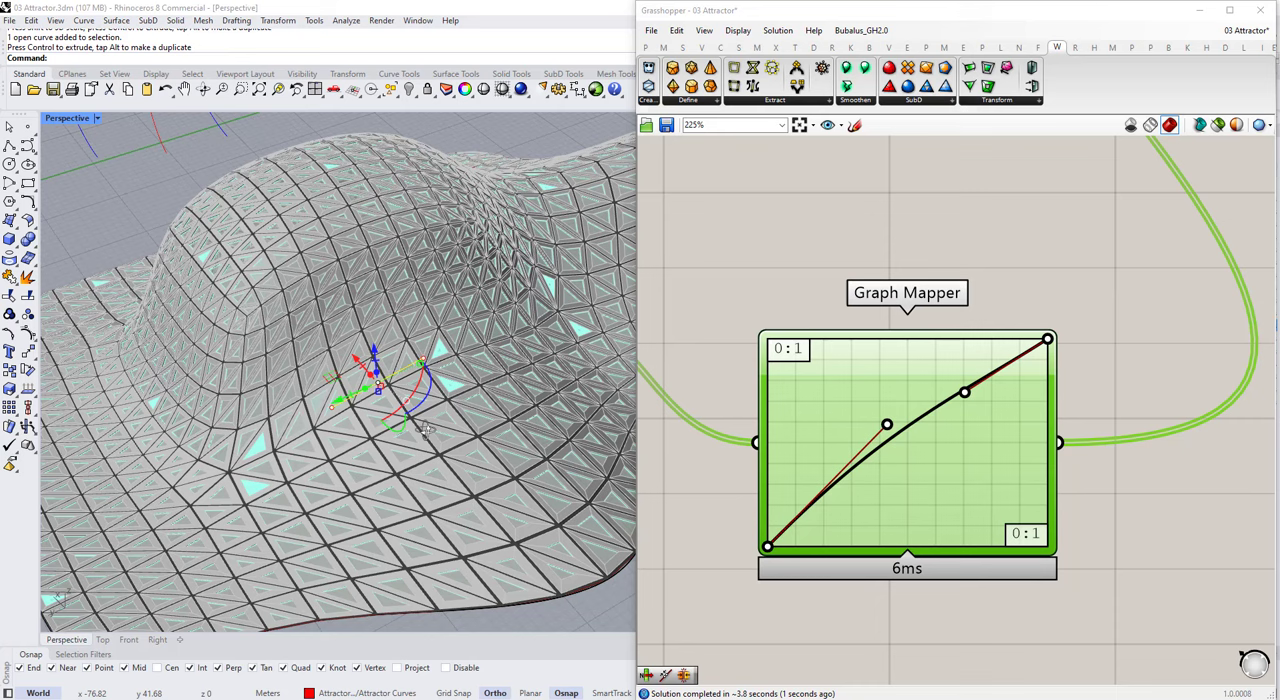
Step: Flatten the Stream Filter's output in the SubD paneling script
scroll(470, 343, up, 6)
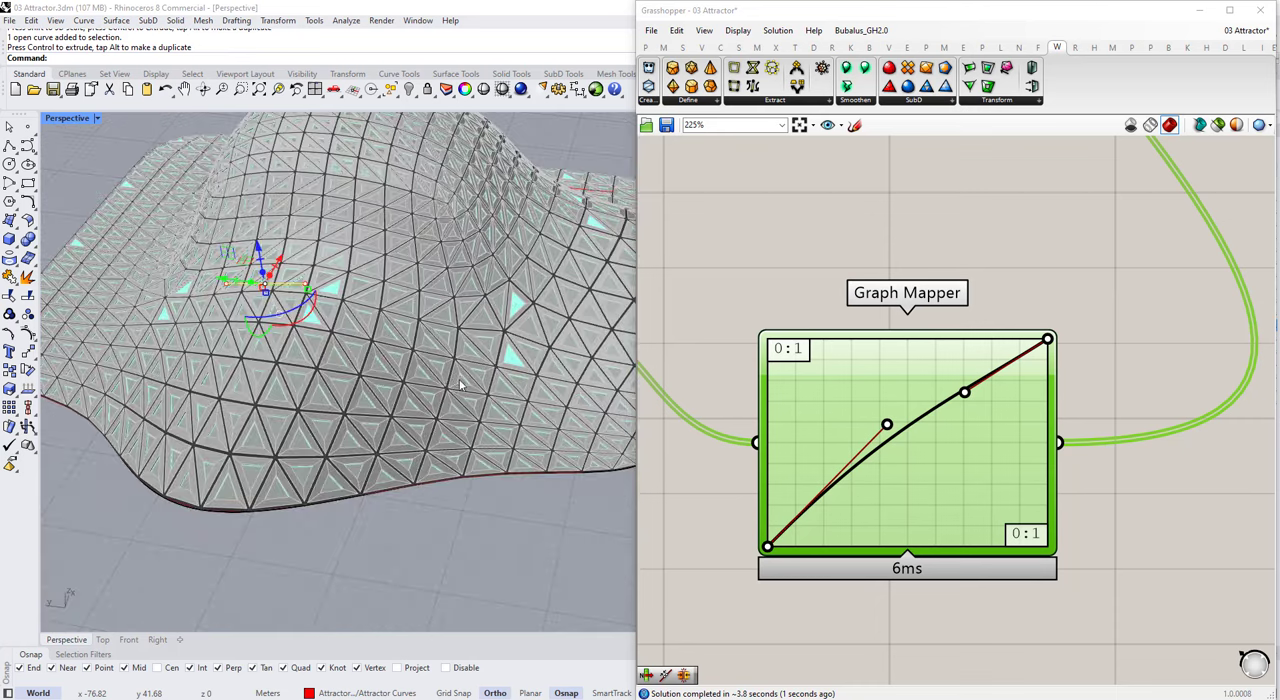
scroll(465, 343, up, 5)
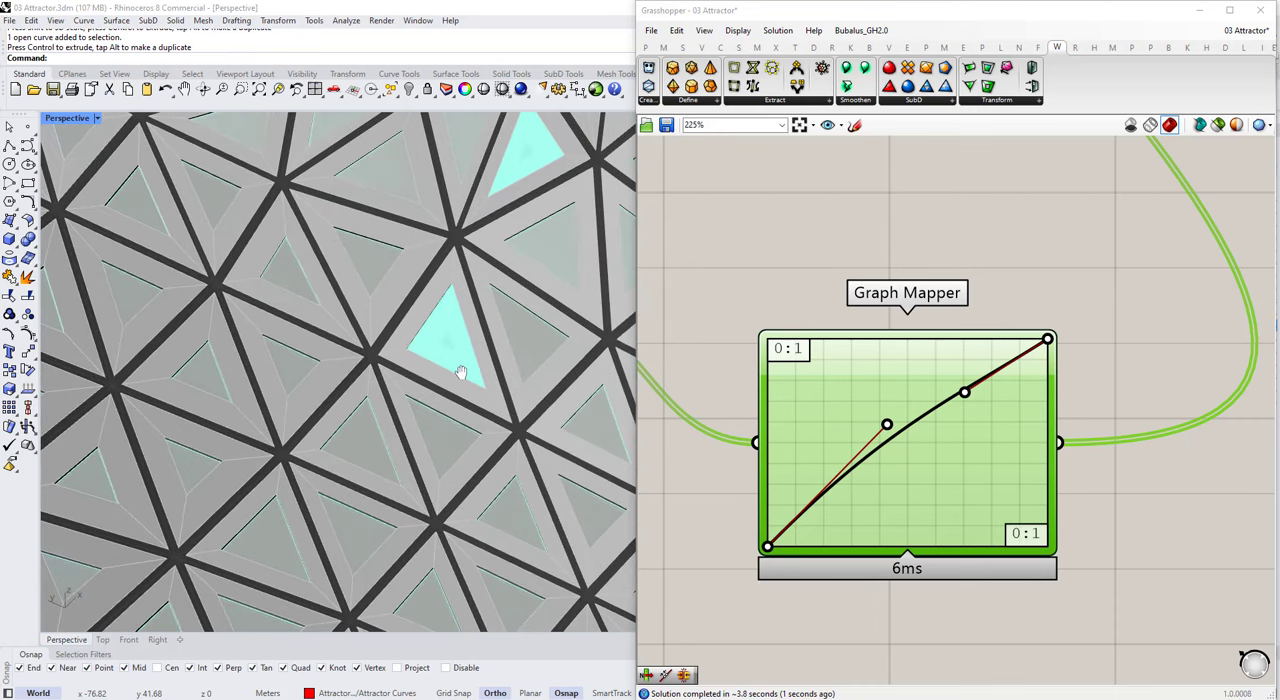
scroll(1065, 415, down, 8)
scroll(1065, 415, down, 3)
scroll(775, 258, up, 10)
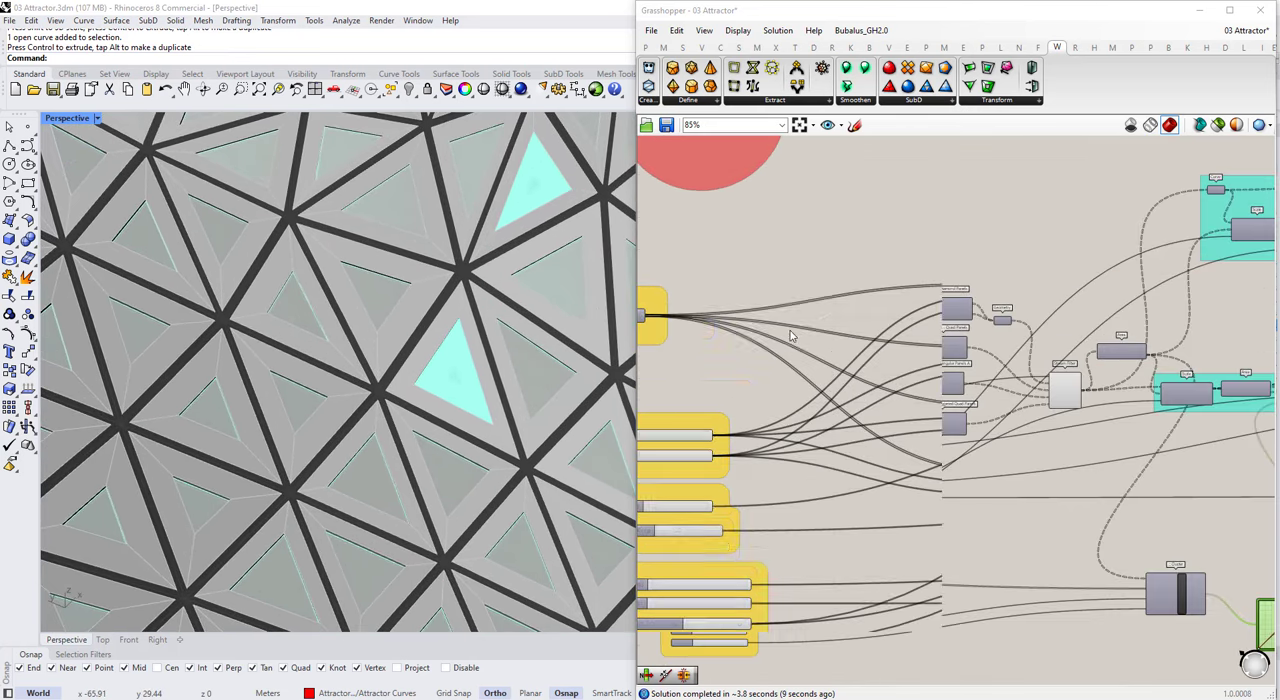
scroll(735, 335, down, 3)
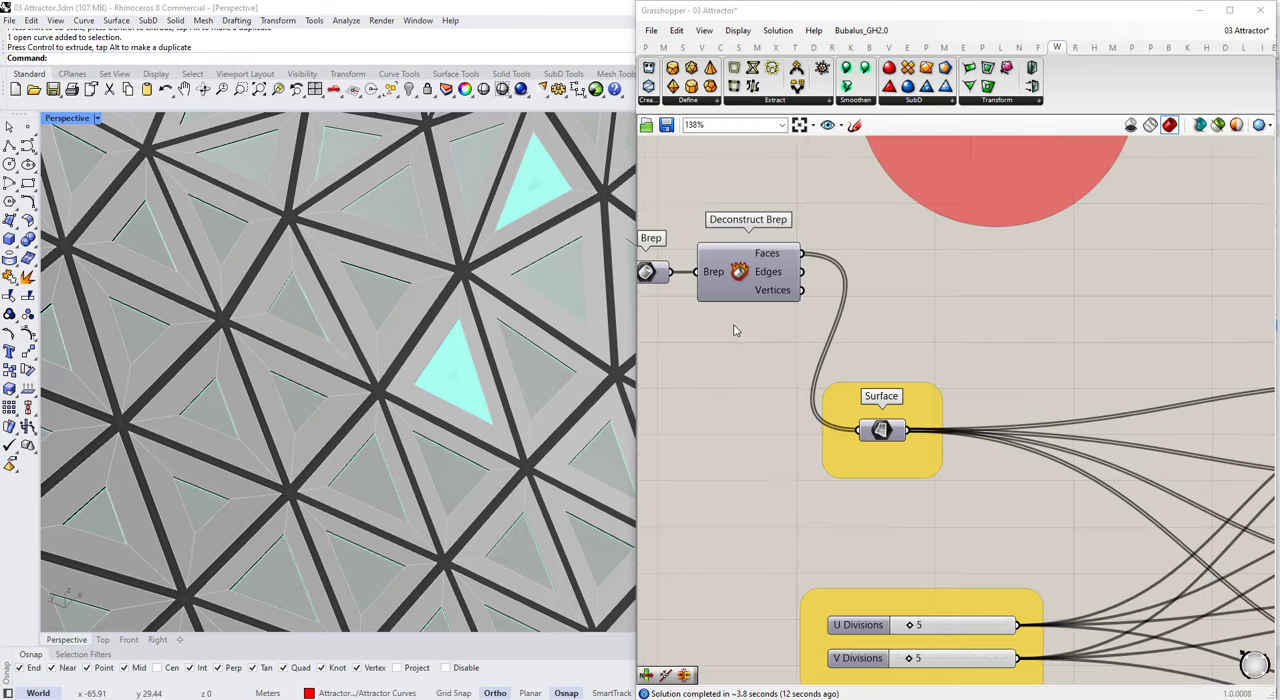
scroll(1220, 470, up, 7)
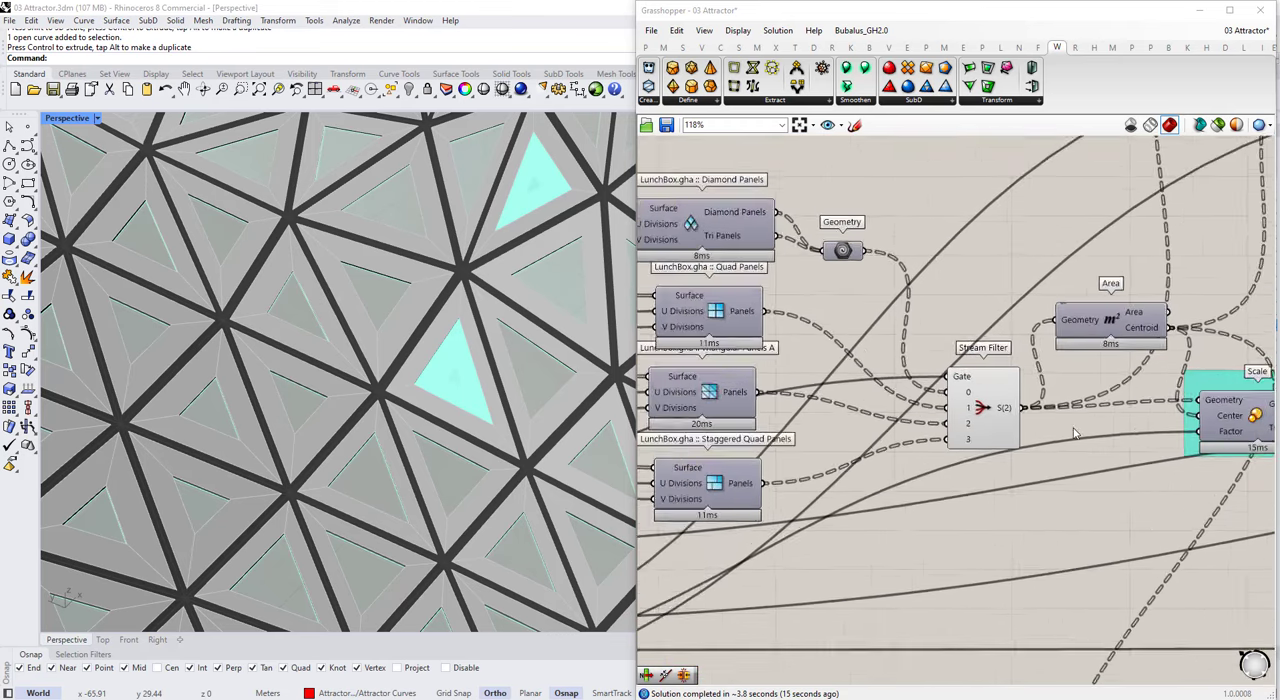
right_click(985, 406)
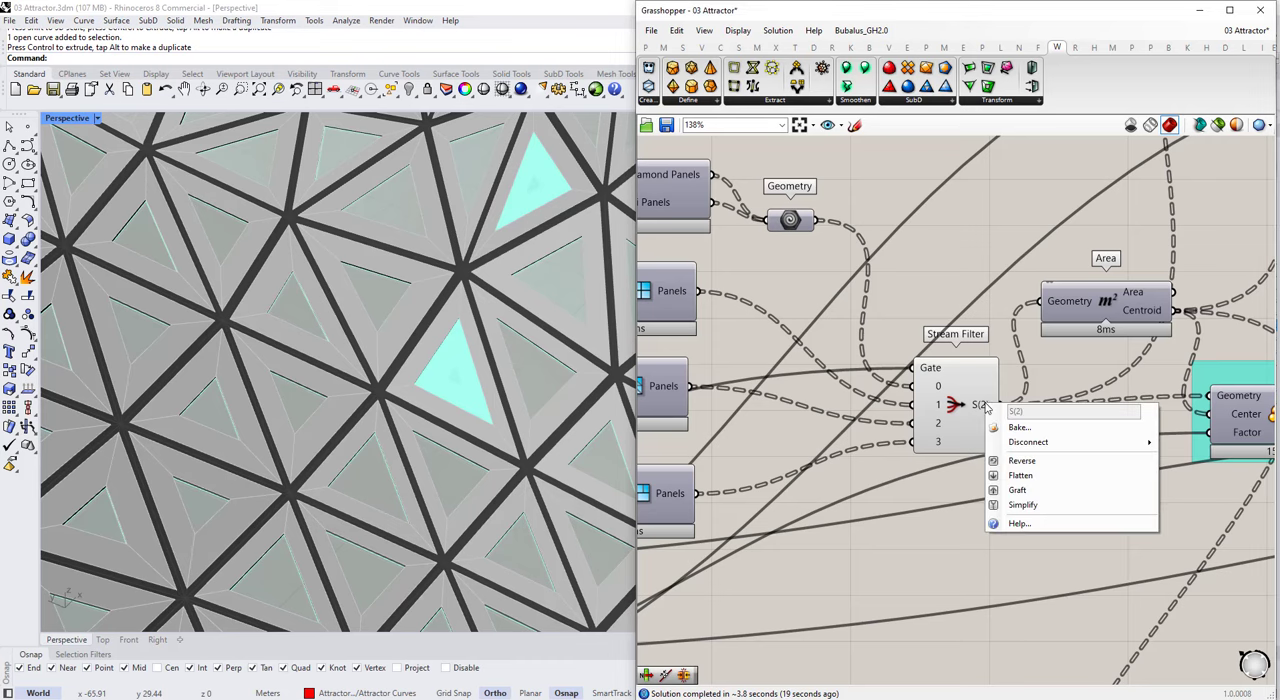
click(1019, 476)
Step: Reshape the Graph Mapper's Bezier curve so it stays low at first and rises steeply toward the end
scroll(461, 356, down, 10)
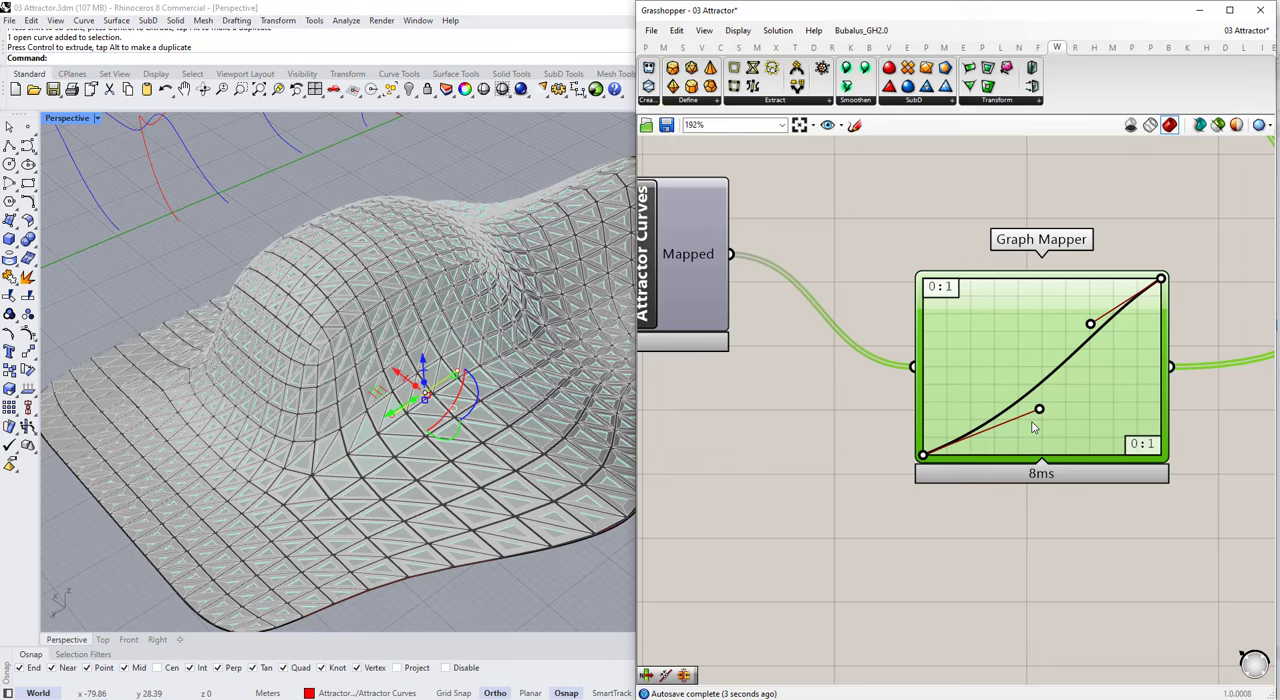
drag(1037, 409, 1094, 323)
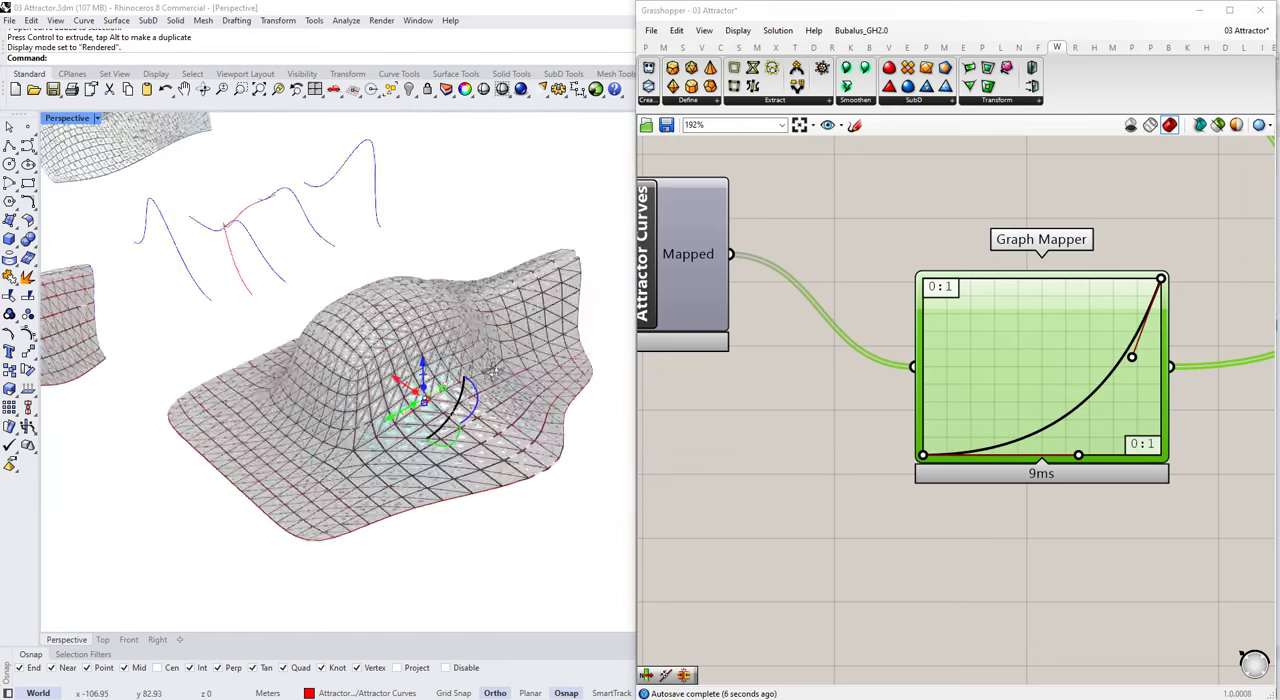
right_drag(494, 368, 489, 404)
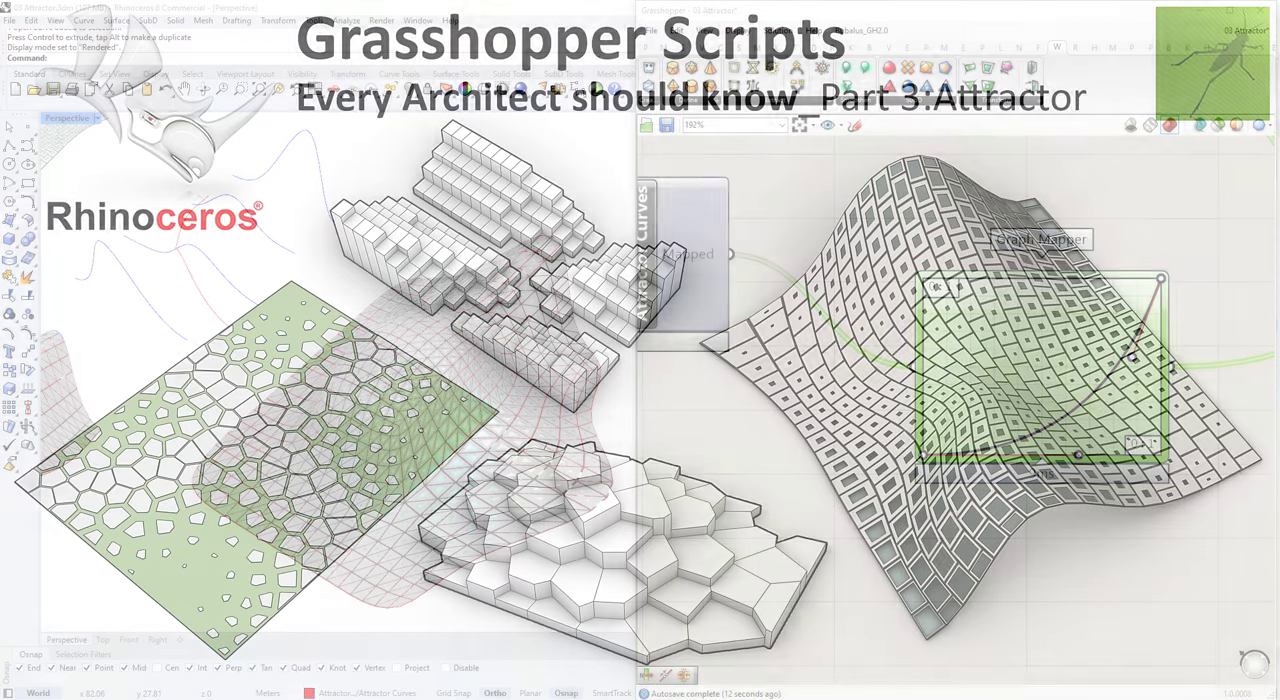